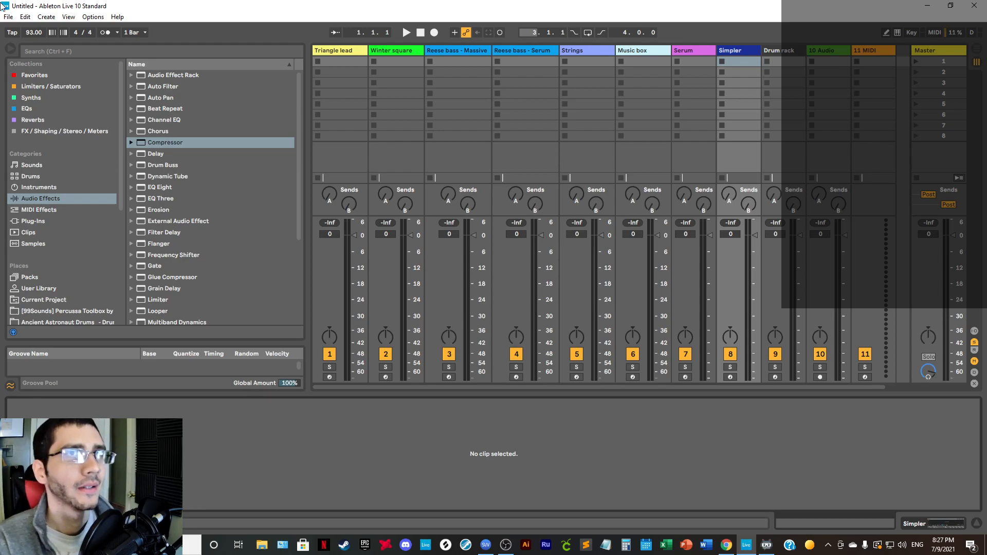
# Step: Load Serum_x64 from the Synths collection onto the Simpler track and move its window clear of the browser
pyautogui.click(31, 97)
pyautogui.click(180, 109)
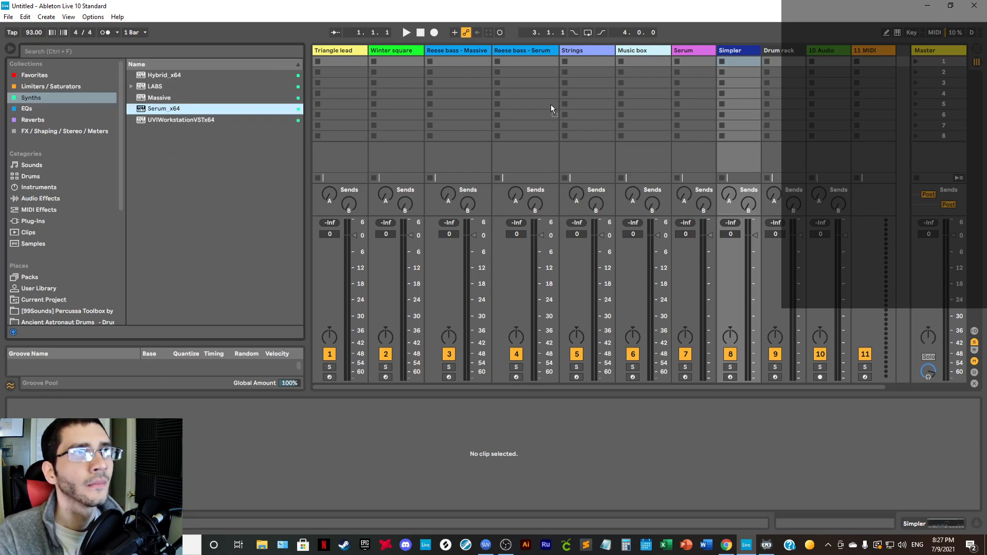
pyautogui.moveTo(735, 57); pyautogui.dragTo(733, 52)
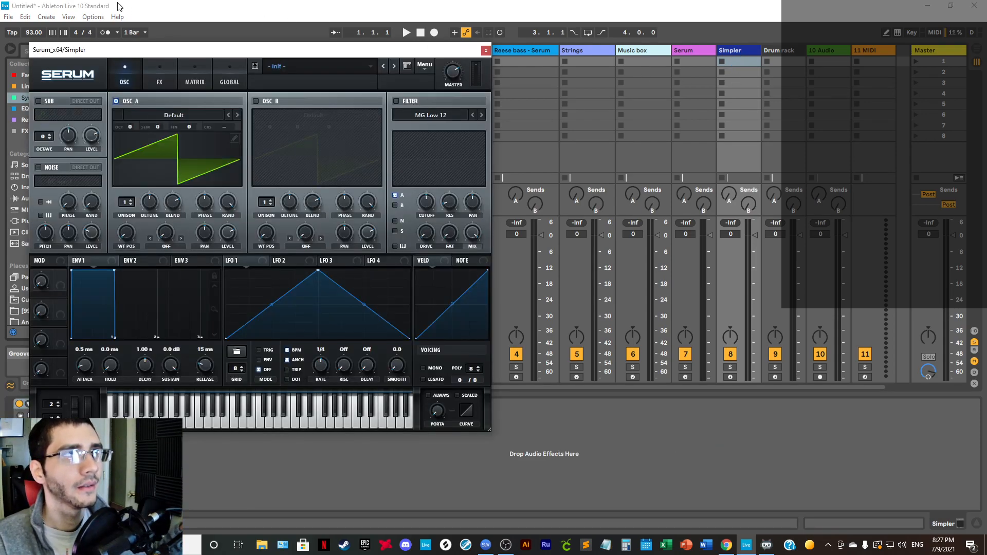
pyautogui.moveTo(72, 50); pyautogui.dragTo(361, 69)
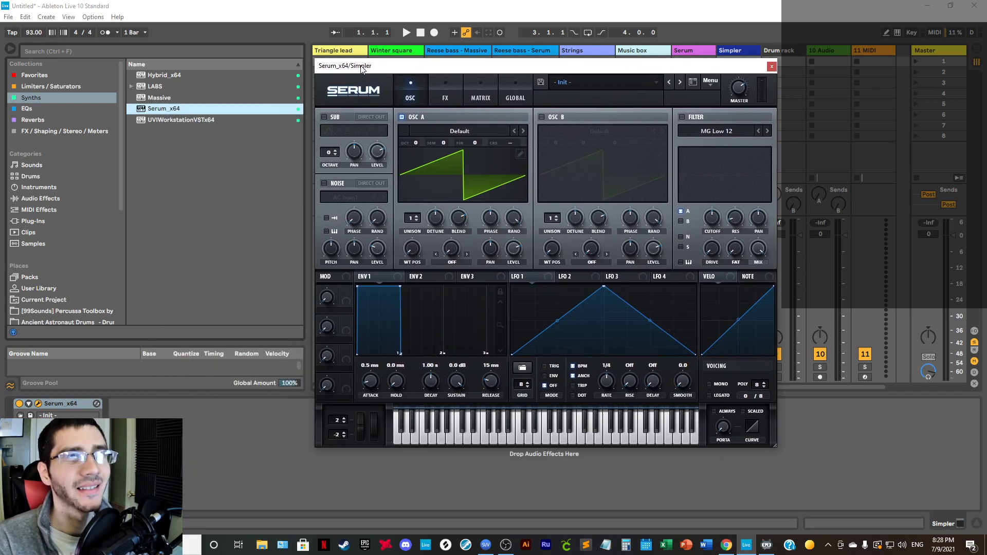
pyautogui.moveTo(421, 66); pyautogui.dragTo(420, 107)
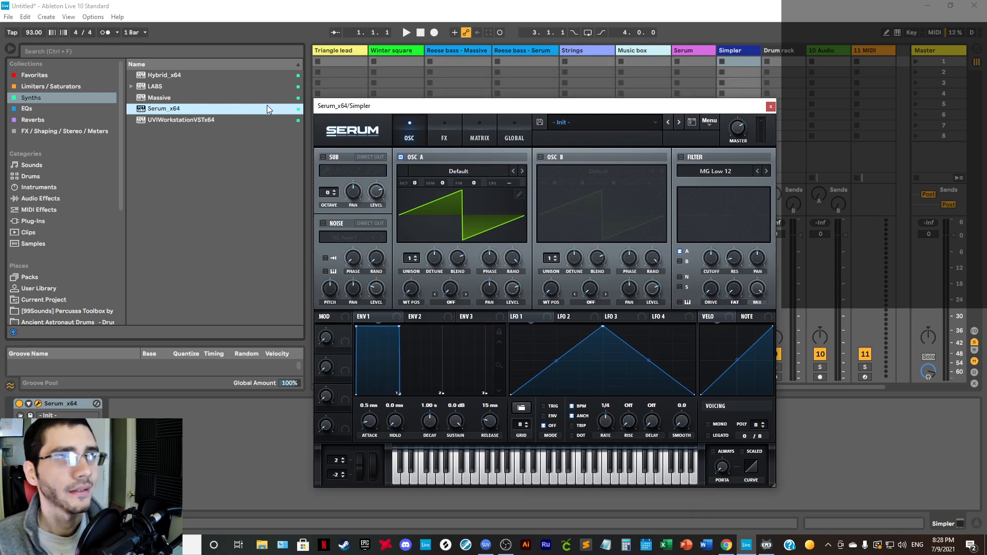
# Step: Audition the sample Ambient Encounters - C6.aif from the Samples category, adjusting the cue volume for previewing
pyautogui.click(50, 244)
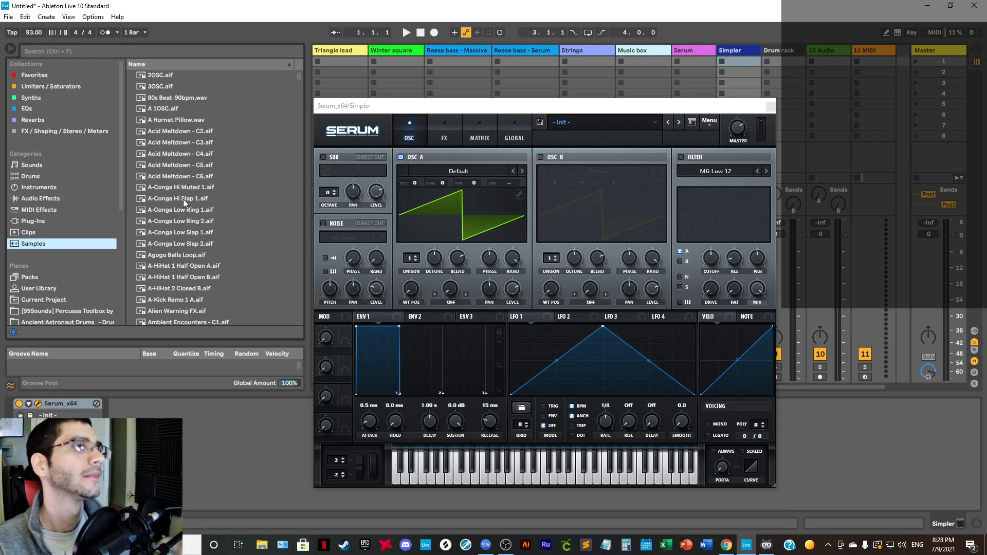
pyautogui.scroll(-5, 190, 215)
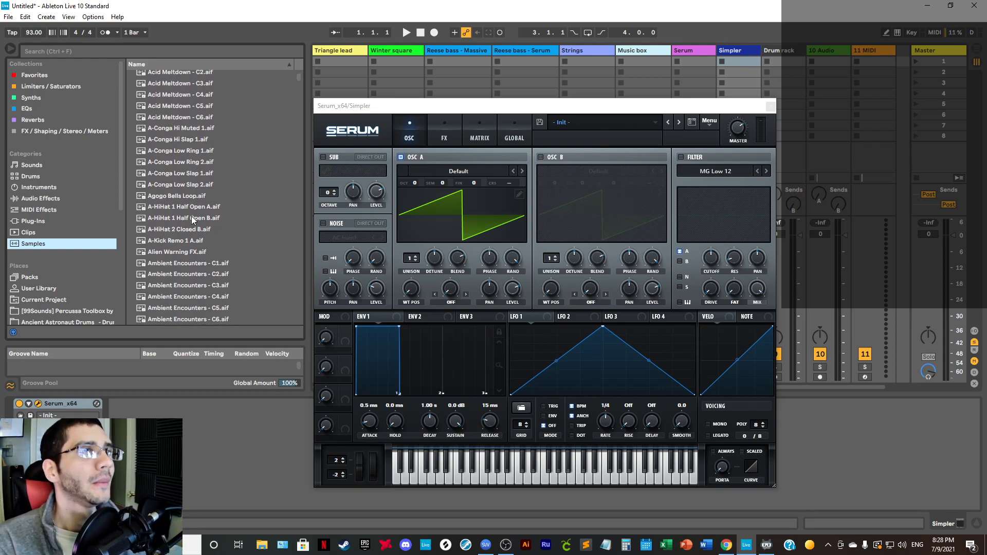
pyautogui.click(925, 377)
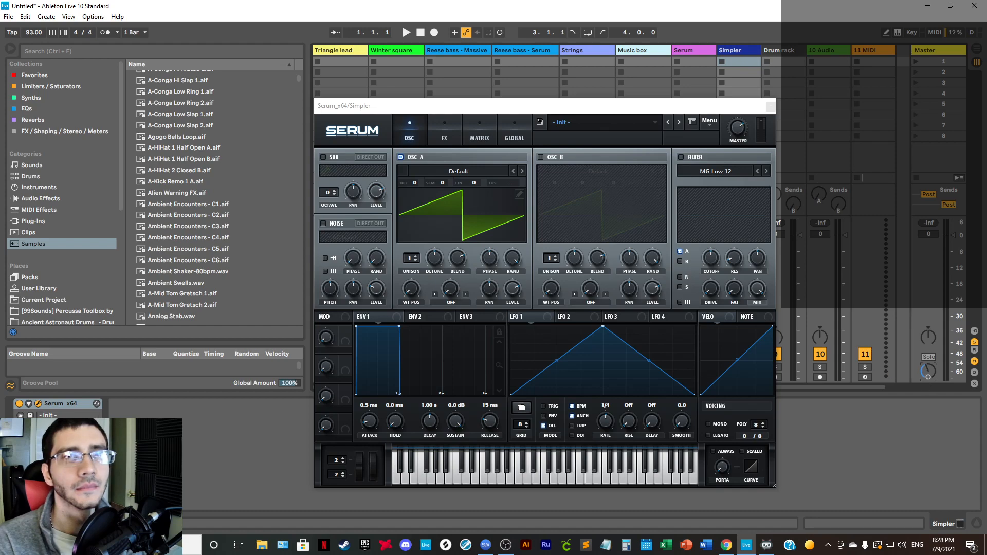
pyautogui.click(191, 261)
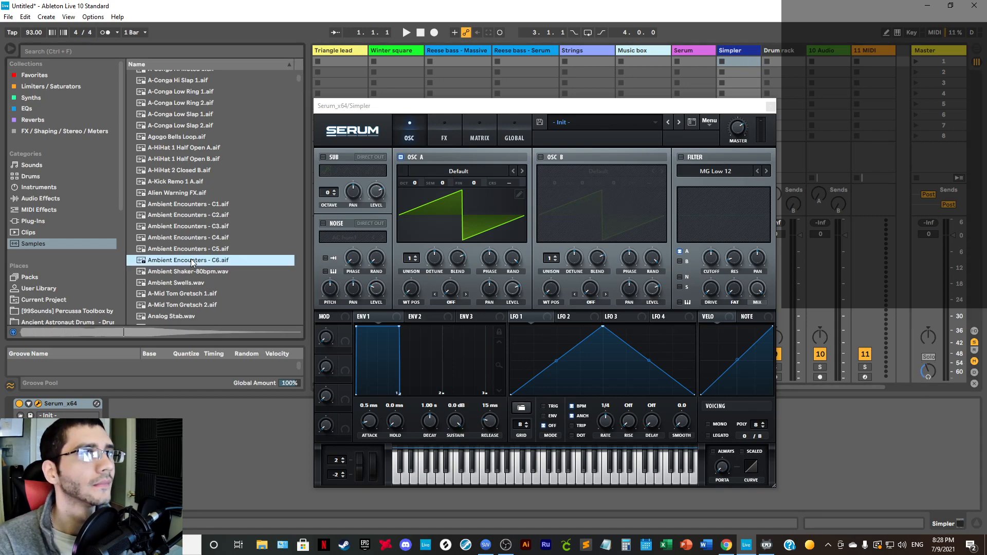
pyautogui.click(929, 370)
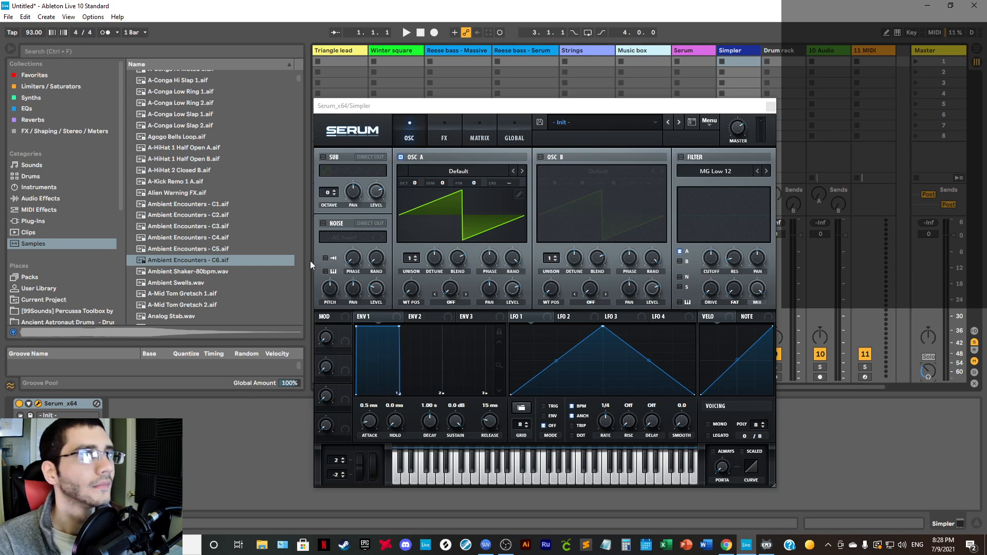
# Step: Preview the sample ARP Poly Lead - F#2.aif and select ARP Poly Lead - F#3.aif
pyautogui.scroll(-7, 215, 248)
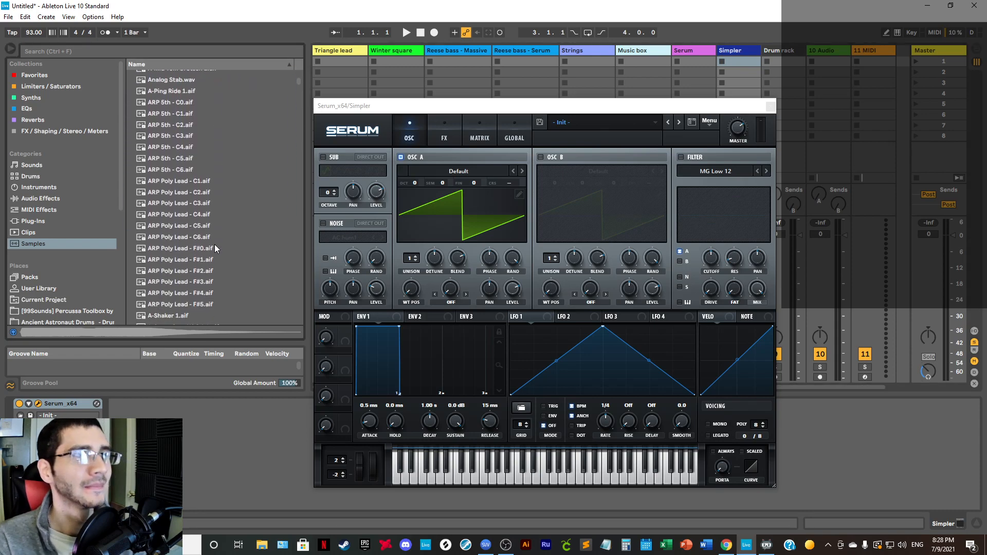
pyautogui.click(198, 273)
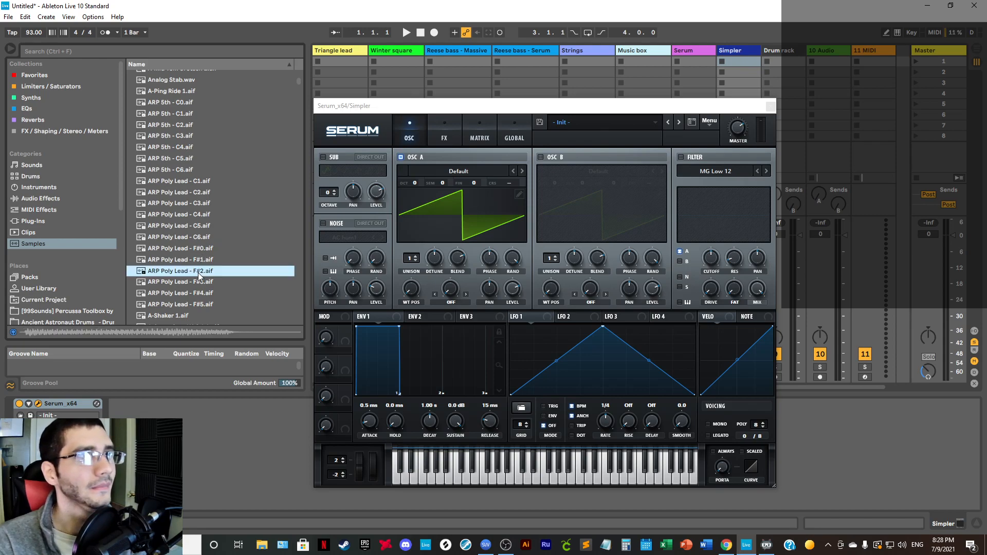
pyautogui.click(199, 283)
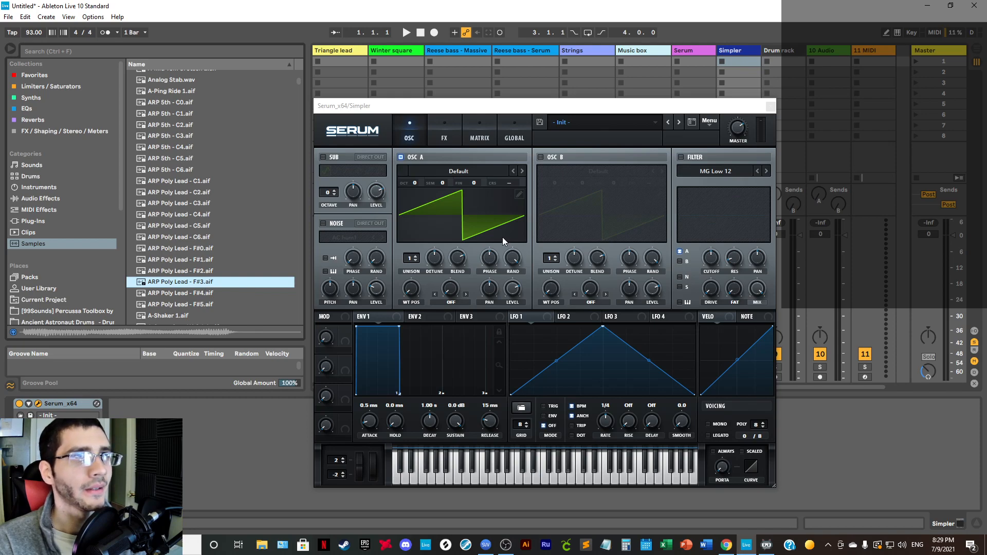
# Step: In Oscillator A's wavetable editor, enter F#3 as the formula and import ARP Poly Lead - F#3.aif into the table
pyautogui.click(519, 194)
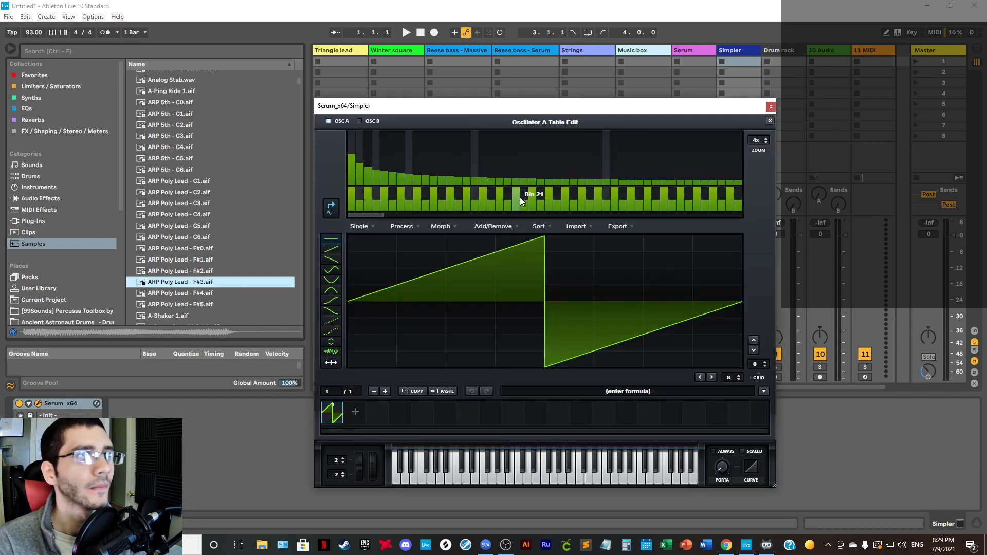
pyautogui.click(643, 394)
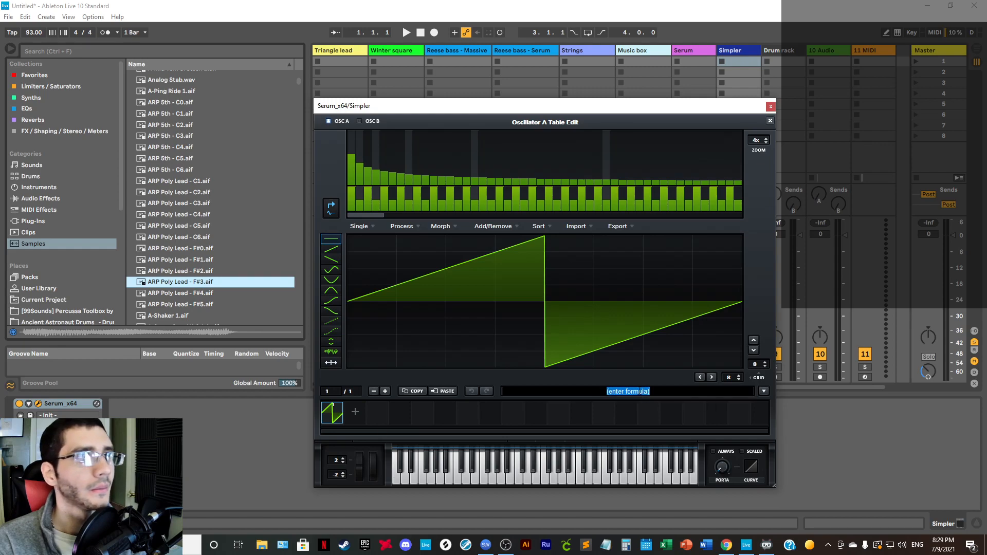
pyautogui.write('F')
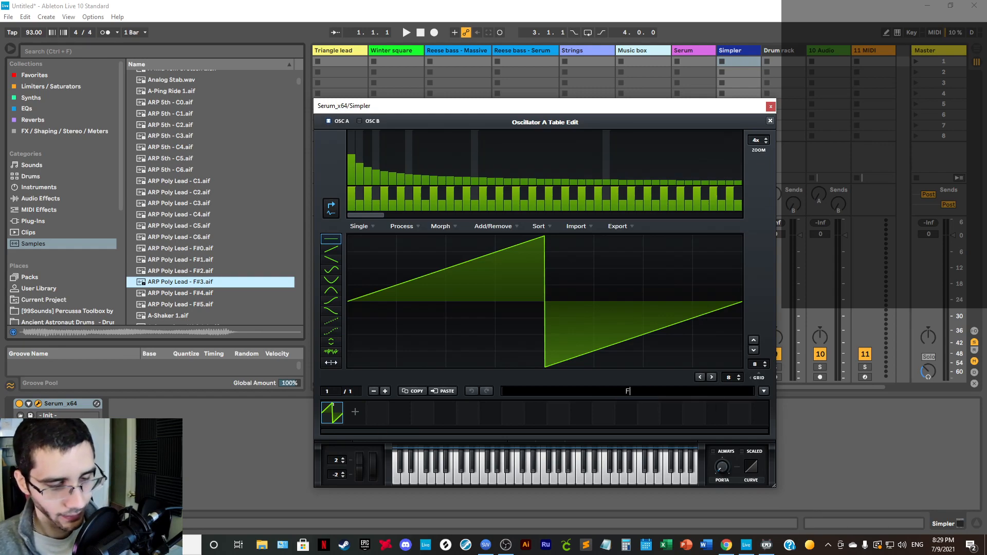
pyautogui.write('#3')
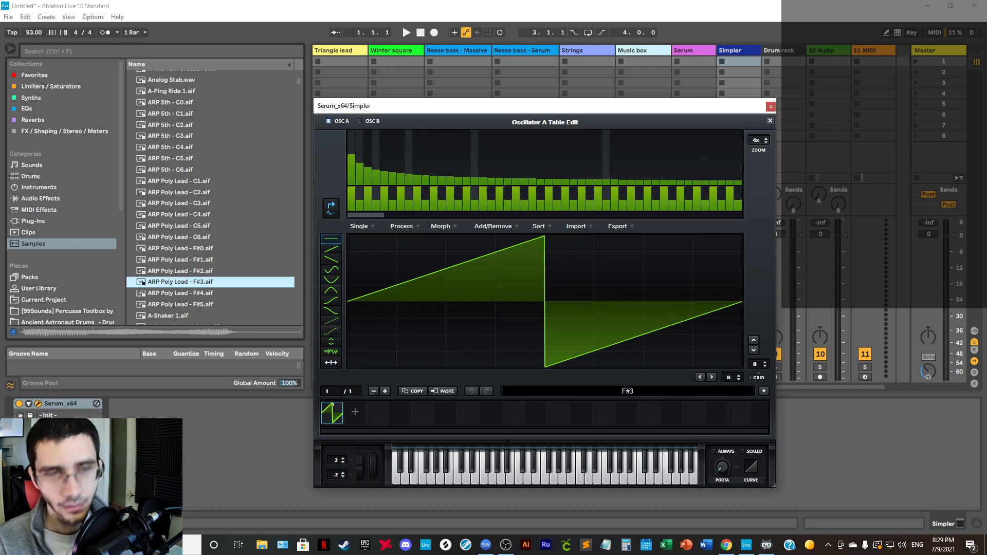
pyautogui.press('Return')
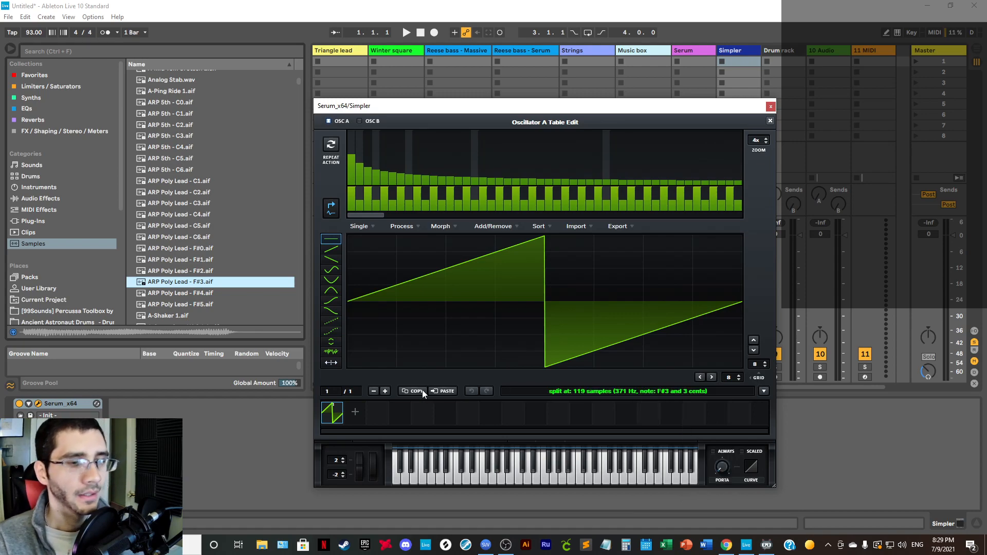
pyautogui.moveTo(208, 283); pyautogui.dragTo(541, 297)
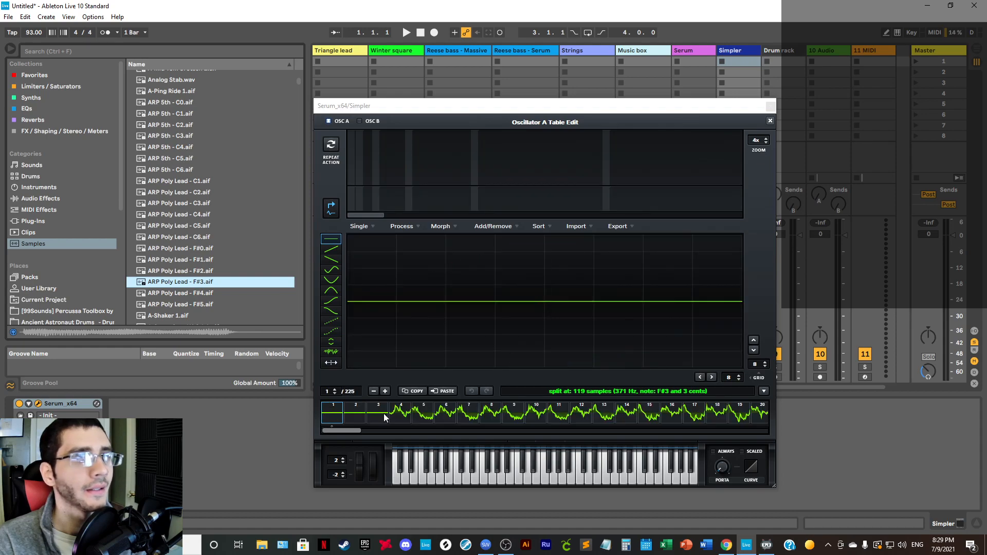
# Step: Check frames 5 to 9 of the imported wavetable and resize its tables to double, with half the total number
pyautogui.click(419, 414)
pyautogui.click(447, 417)
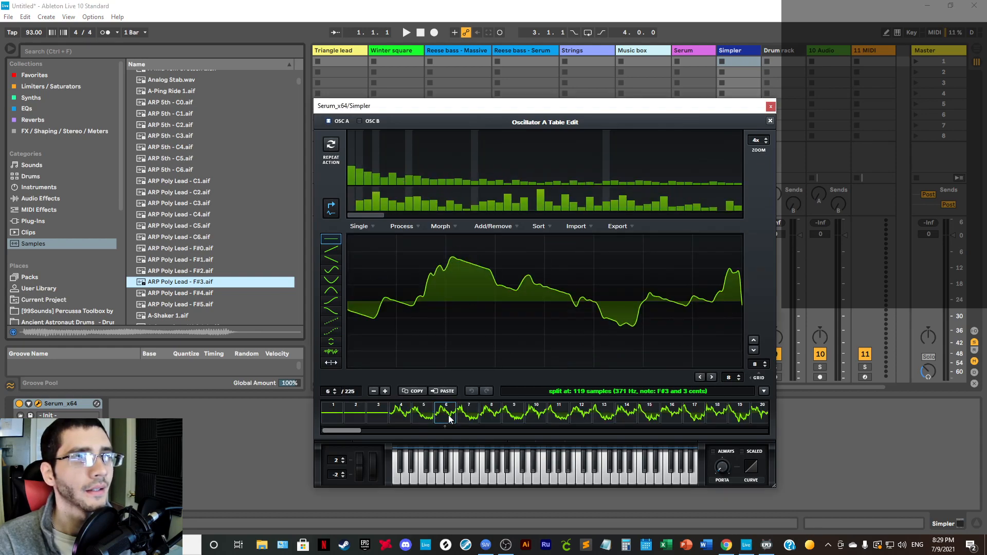
pyautogui.click(466, 414)
pyautogui.click(494, 414)
pyautogui.click(512, 416)
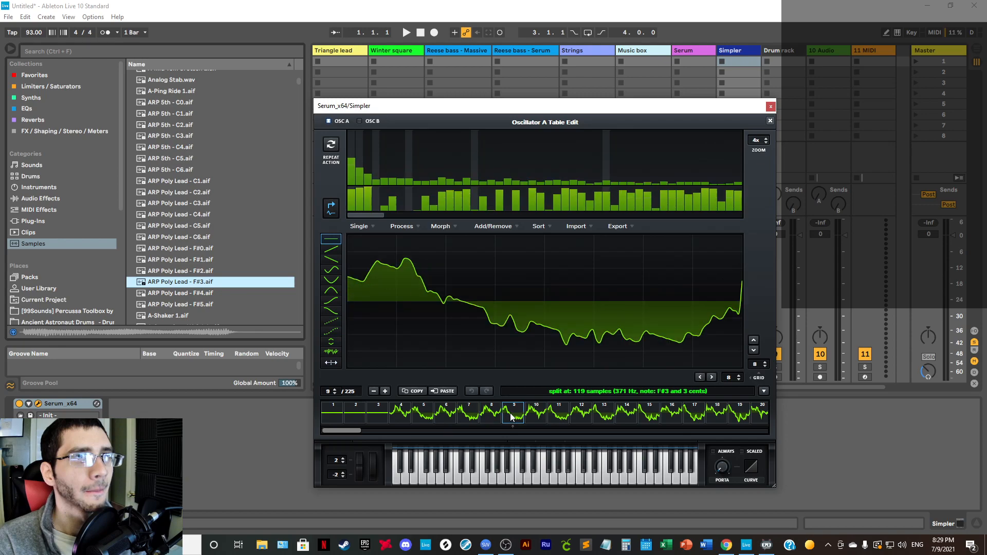
pyautogui.click(413, 227)
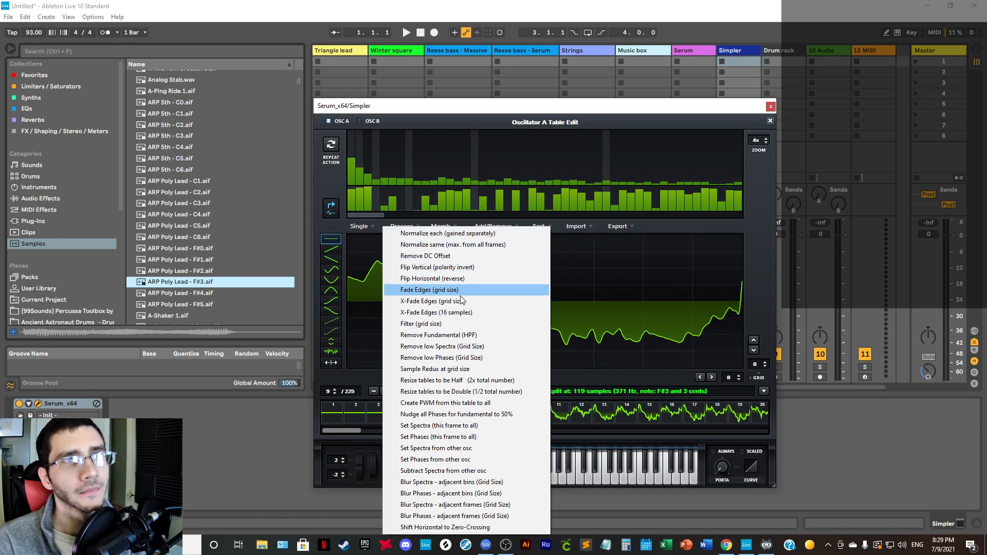
pyautogui.click(487, 392)
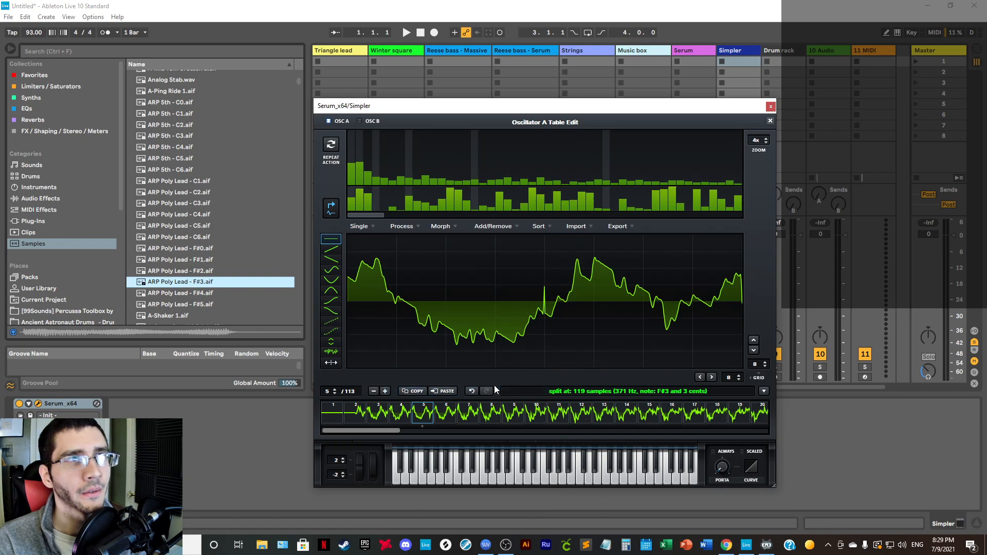
# Step: Examine the waveforms of frames 6 to 13 in the resized wavetable
pyautogui.click(440, 417)
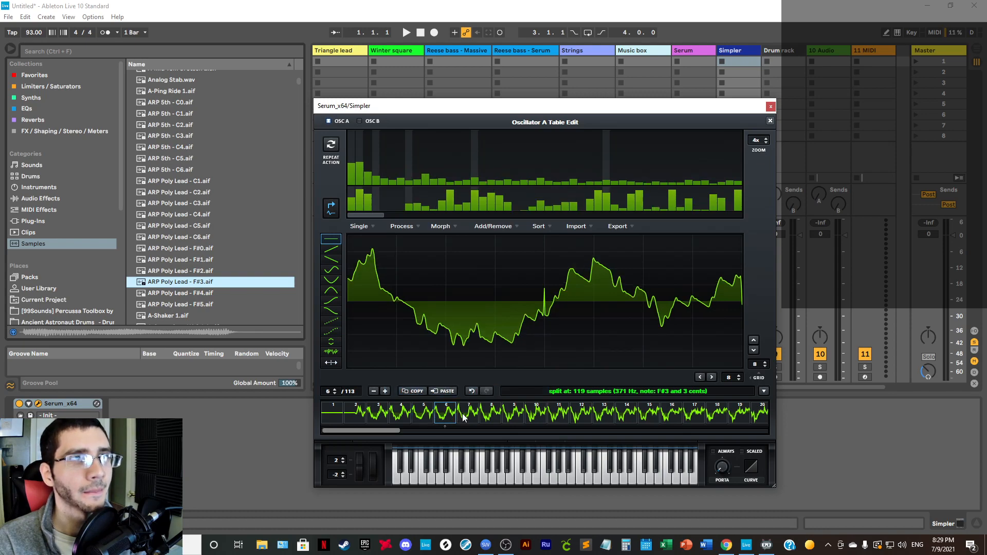
pyautogui.click(463, 418)
pyautogui.click(487, 418)
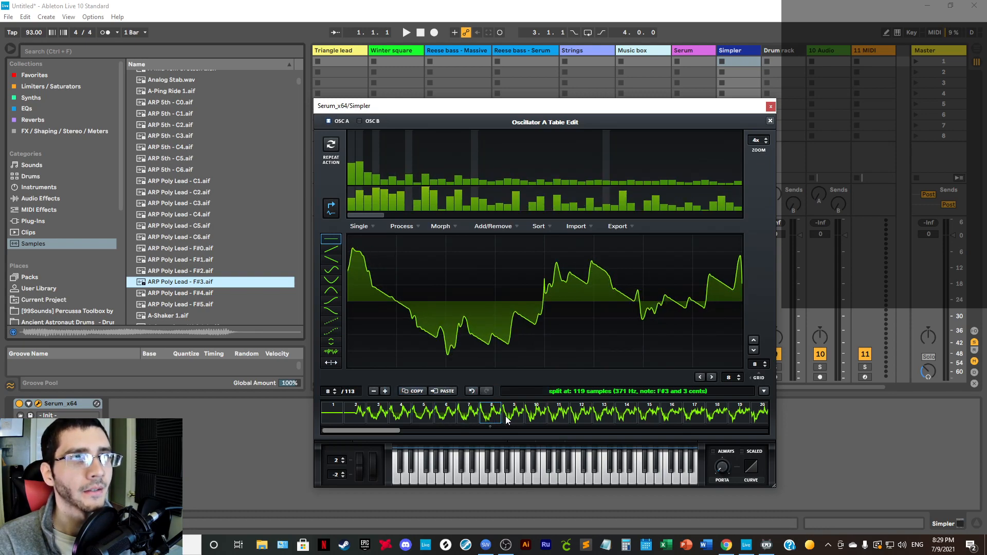
pyautogui.click(509, 418)
pyautogui.click(538, 419)
pyautogui.click(552, 417)
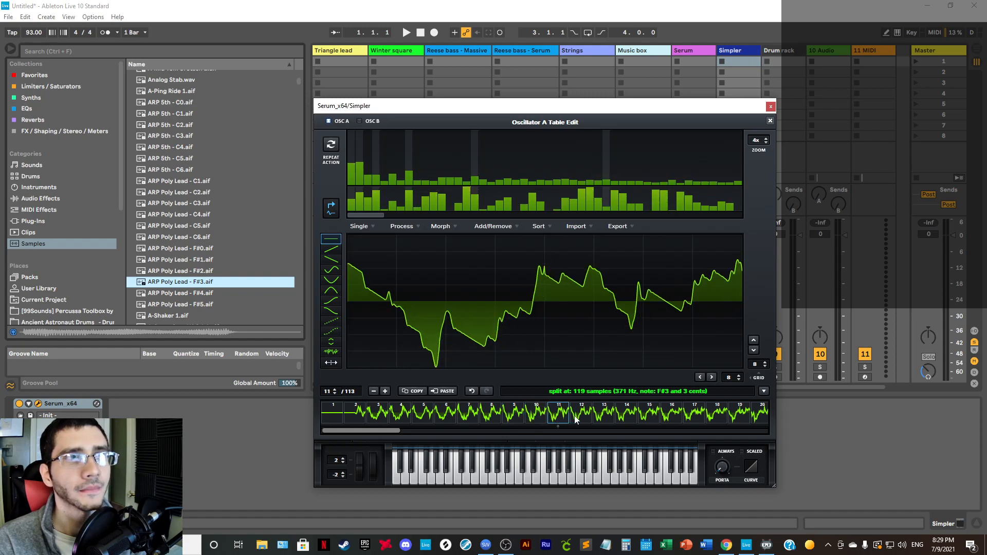
pyautogui.click(576, 418)
pyautogui.click(609, 417)
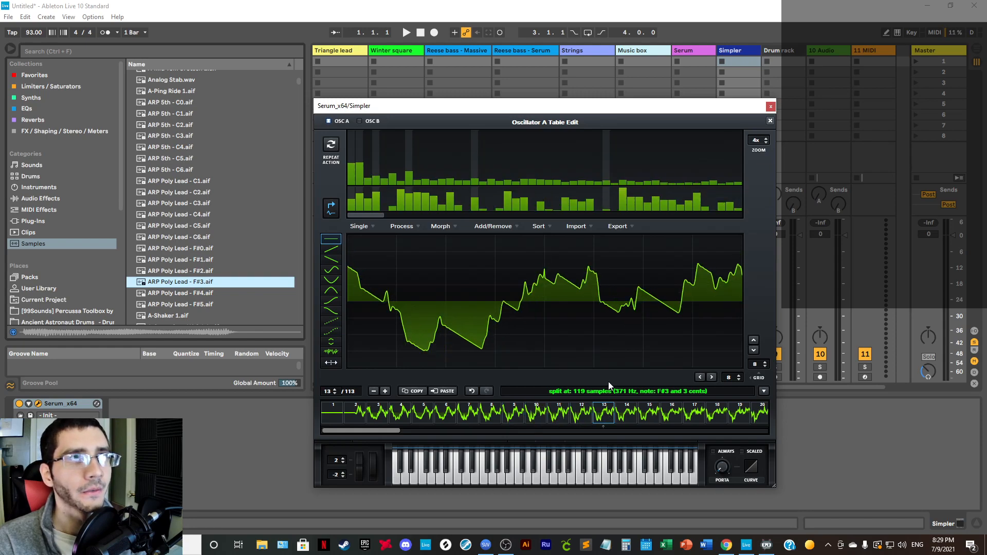
# Step: Apply Morph - Spectral (zero fund.phase) to the wavetable and go through its frames up to frame 67
pyautogui.moveTo(572, 107); pyautogui.dragTo(595, 70)
pyautogui.click(435, 189)
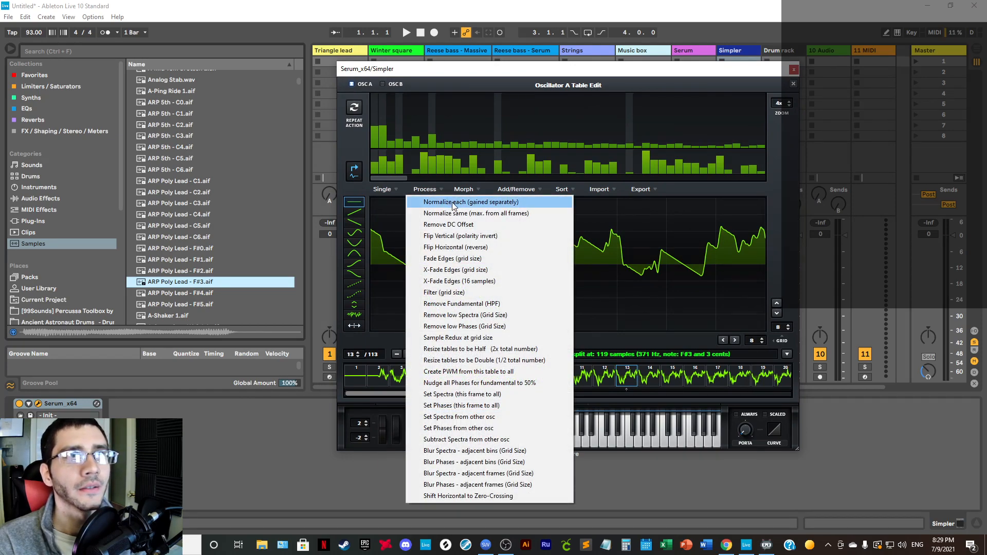
pyautogui.click(475, 190)
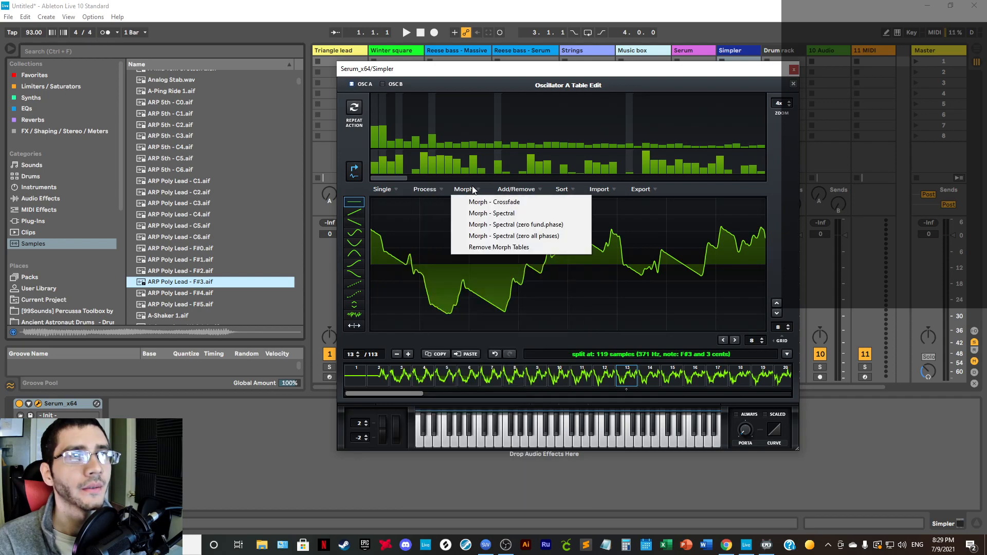
pyautogui.click(495, 225)
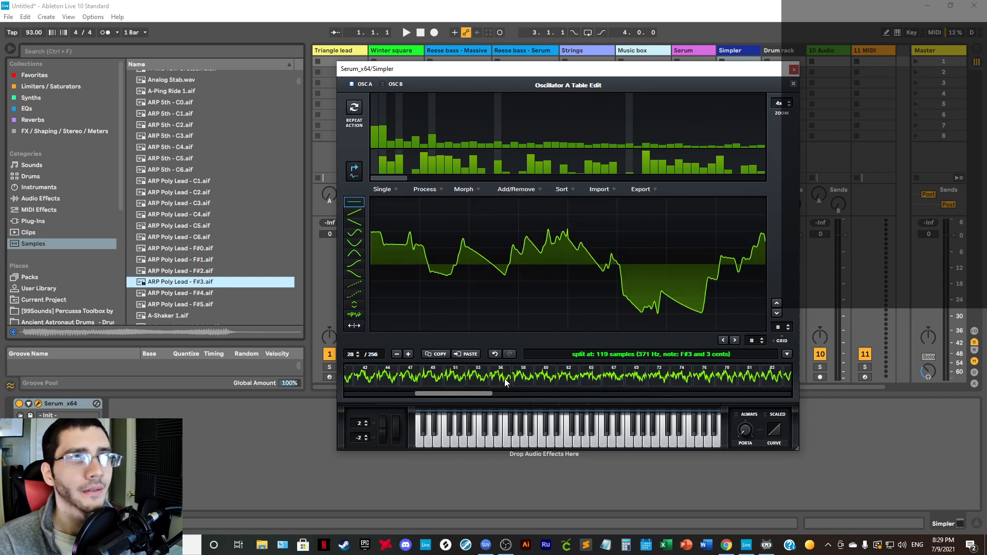
pyautogui.moveTo(506, 382); pyautogui.dragTo(613, 381)
# Step: Normalize each wavetable frame separately and fade the frame edges by the grid size
pyautogui.click(463, 189)
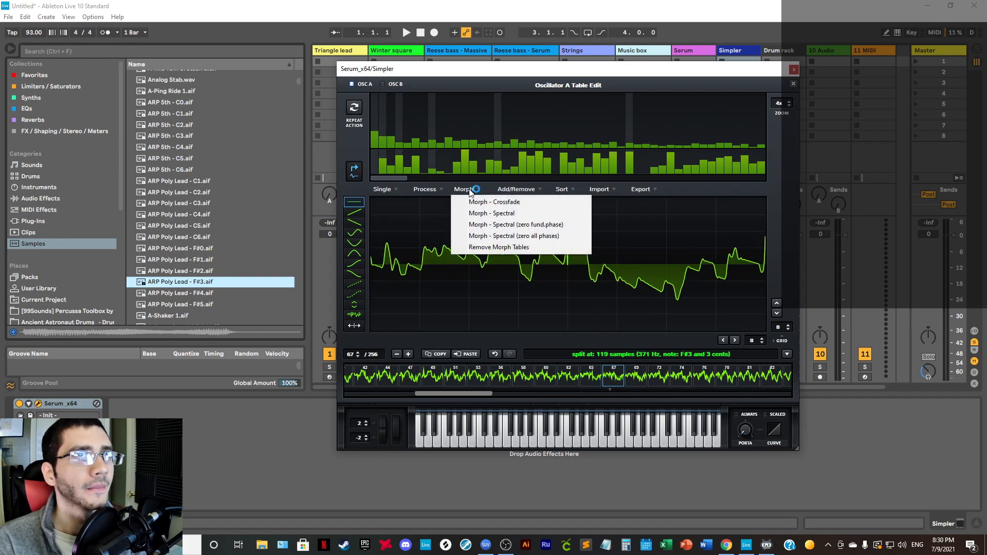
pyautogui.click(438, 189)
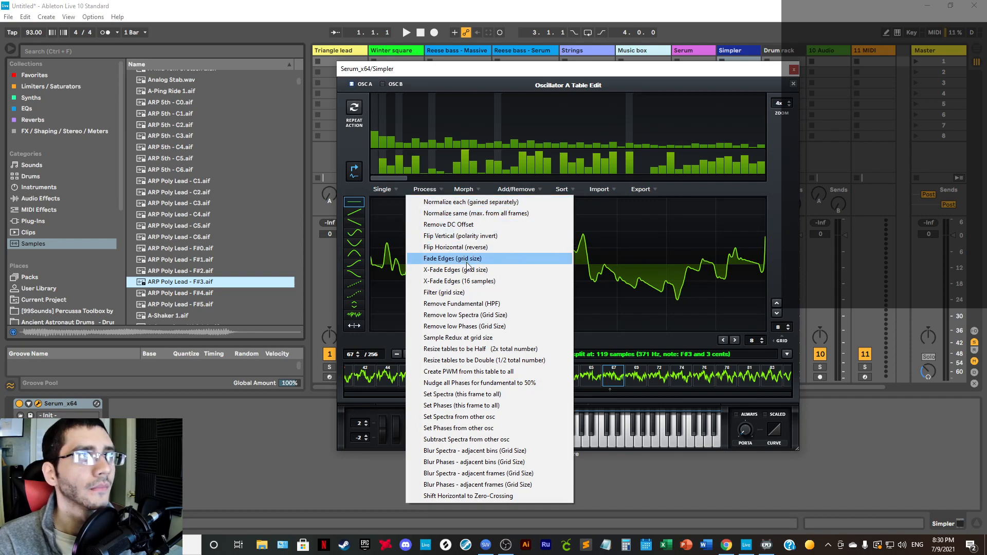
pyautogui.click(482, 203)
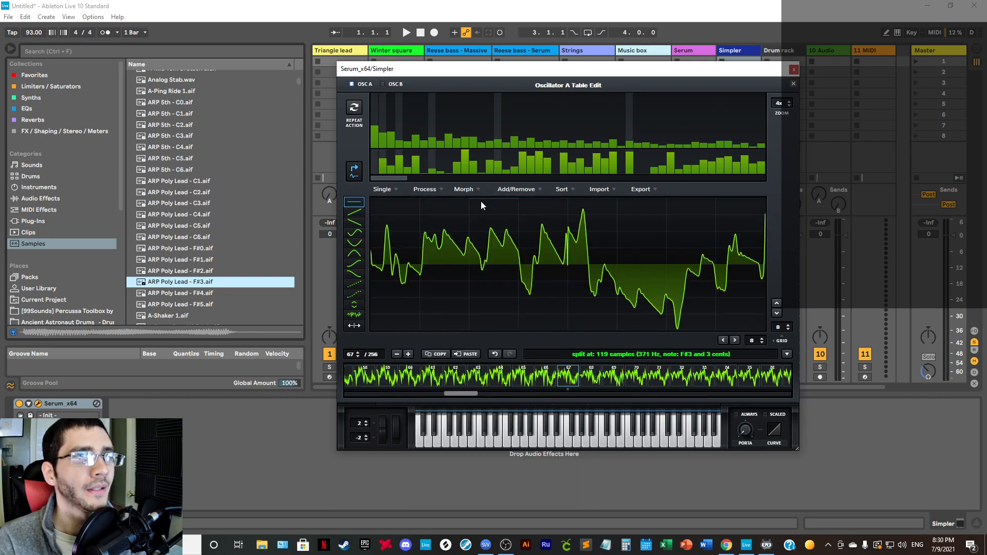
pyautogui.click(426, 191)
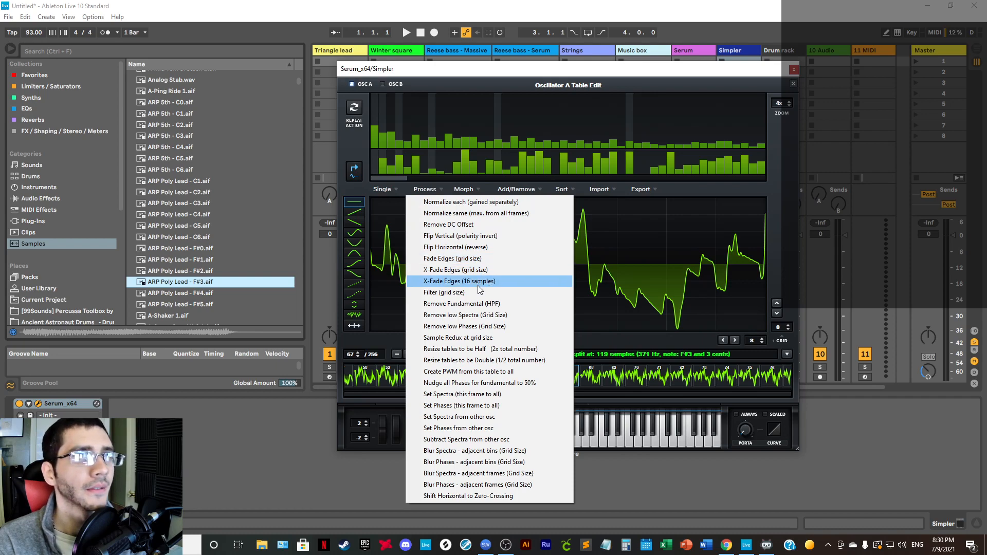
pyautogui.click(483, 260)
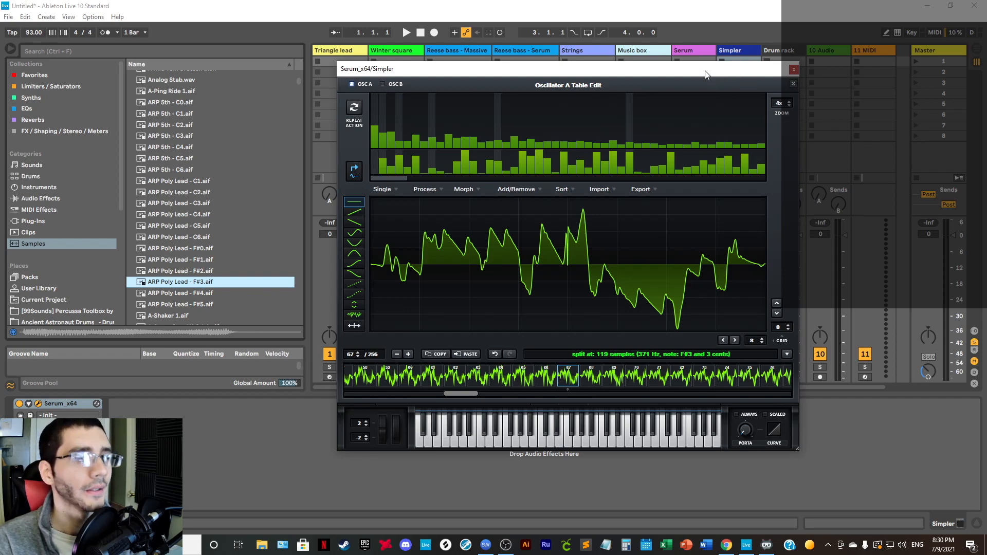
# Step: Enable the computer MIDI keyboard for playing the Serum patch
pyautogui.click(895, 32)
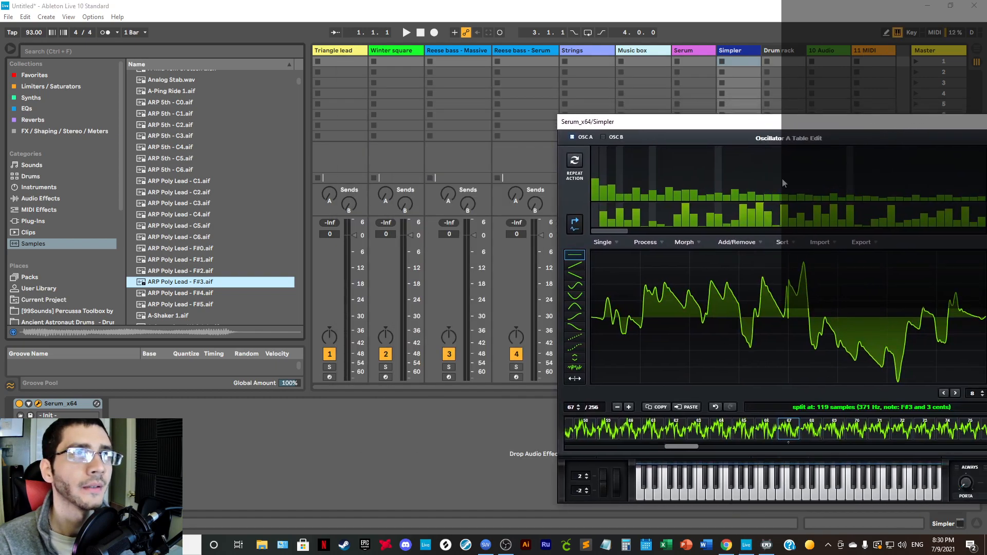
# Step: Arm the Simpler track for MIDI input and lower its volume to -9.6 dB for a test note
pyautogui.moveTo(704, 128); pyautogui.dragTo(339, 86)
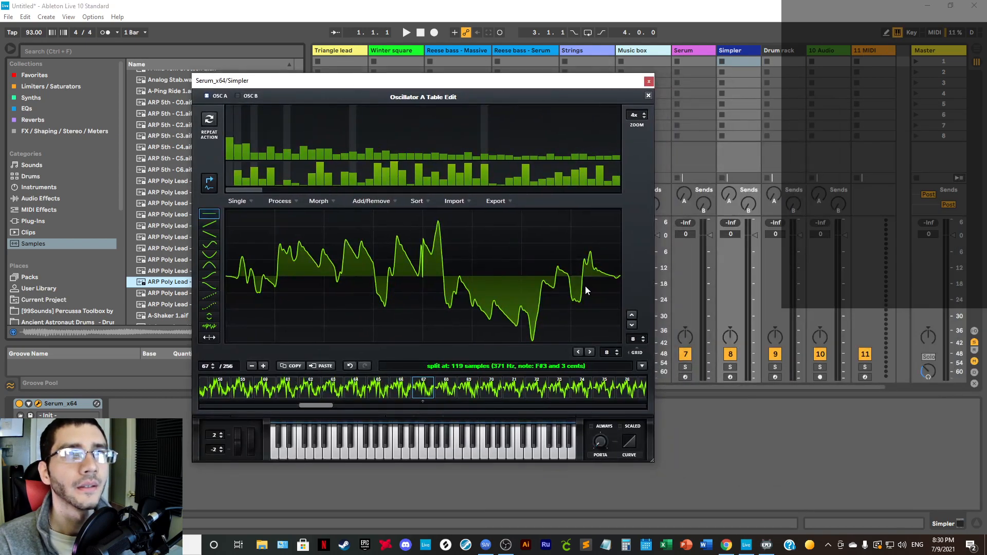
pyautogui.click(730, 377)
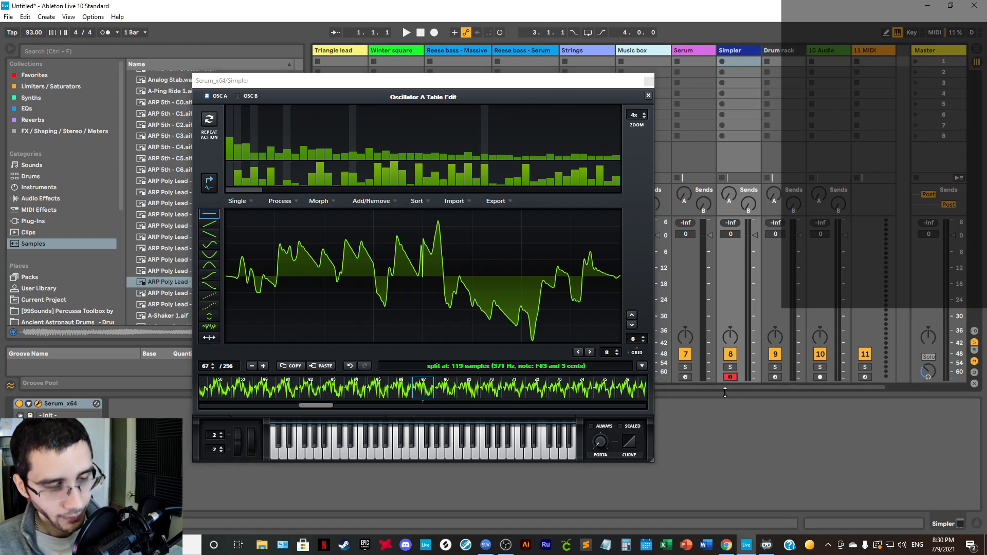
pyautogui.moveTo(751, 237); pyautogui.dragTo(751, 261)
pyautogui.press('a')
pyautogui.click(729, 54)
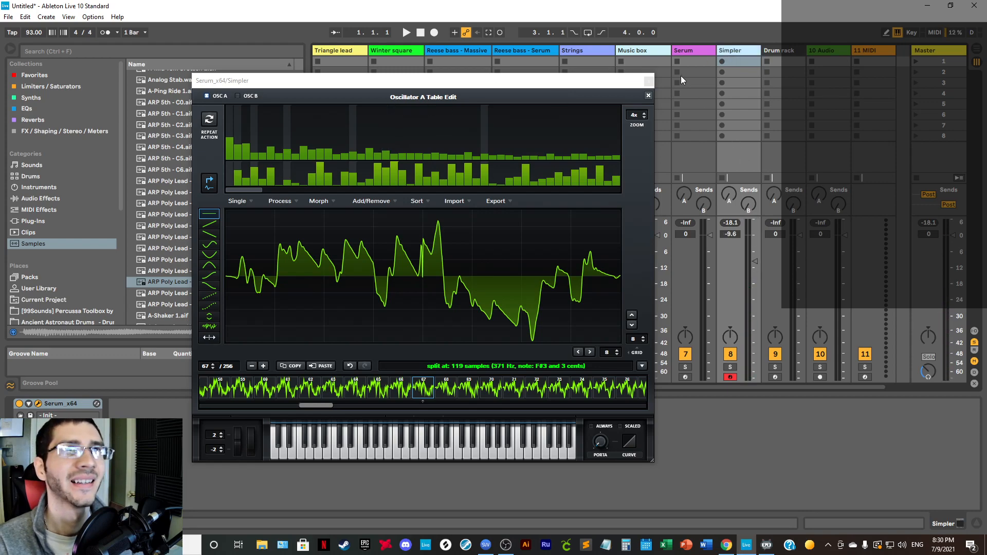
# Step: Rename the Simpler track as Serum
pyautogui.moveTo(513, 85); pyautogui.dragTo(490, 60)
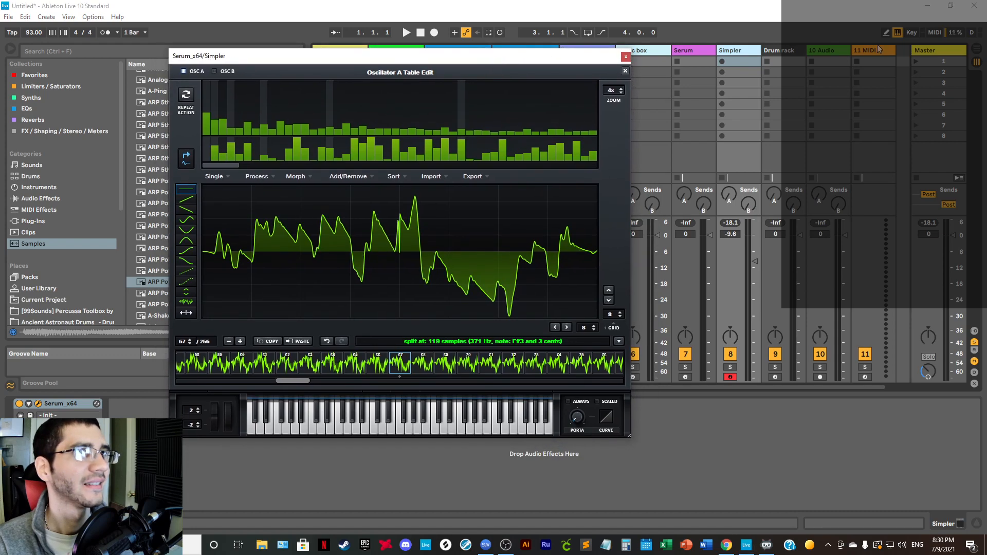
pyautogui.rightClick(732, 50)
pyautogui.click(758, 94)
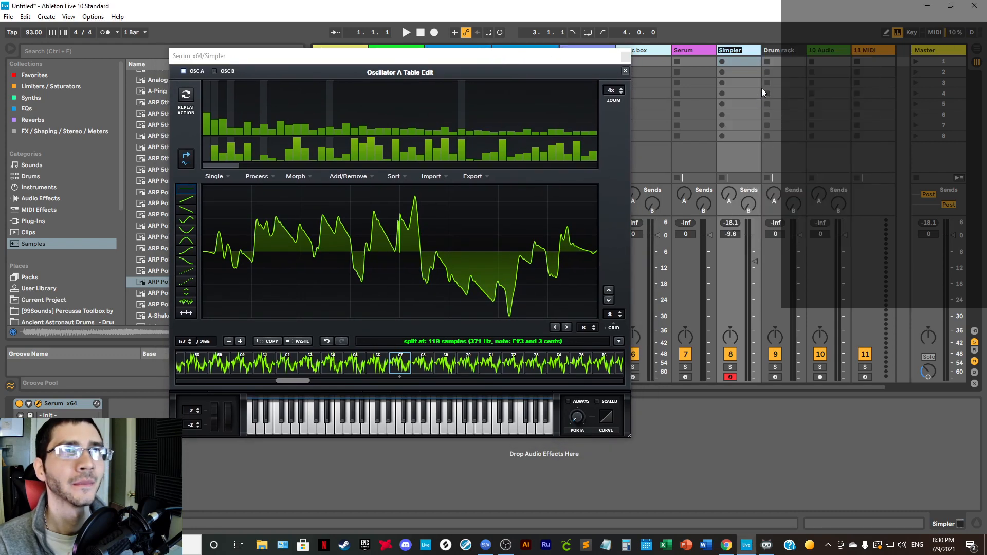
pyautogui.write('Seru')
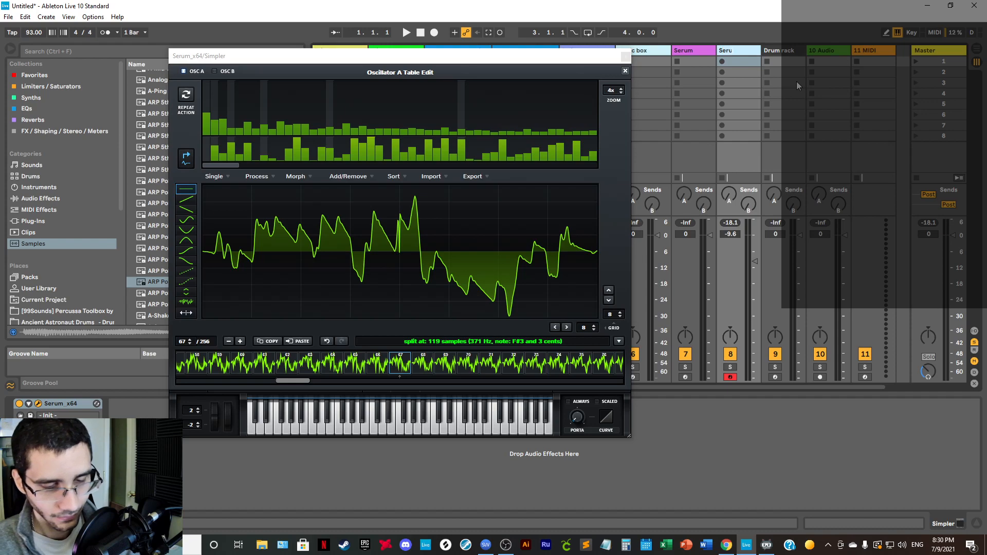
pyautogui.write('m')
pyautogui.press('Return')
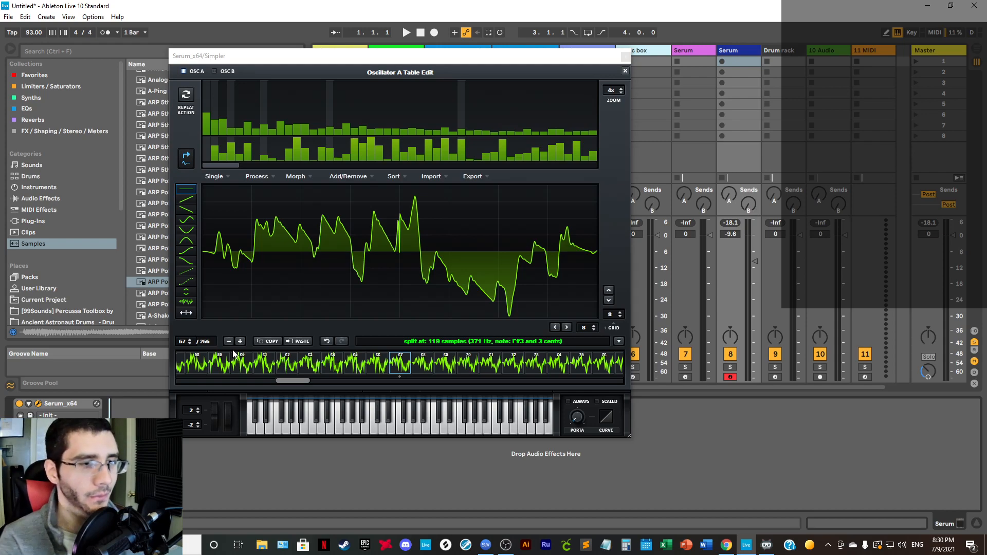
# Step: Play a note while sweeping through the wavetable frames and select frame 61
pyautogui.press('a')
pyautogui.moveTo(190, 341)
pyautogui.mouseDown()
pyautogui.moveTo(190, 297)
pyautogui.moveTo(195, 337)
pyautogui.mouseUp()
pyautogui.click(264, 362)
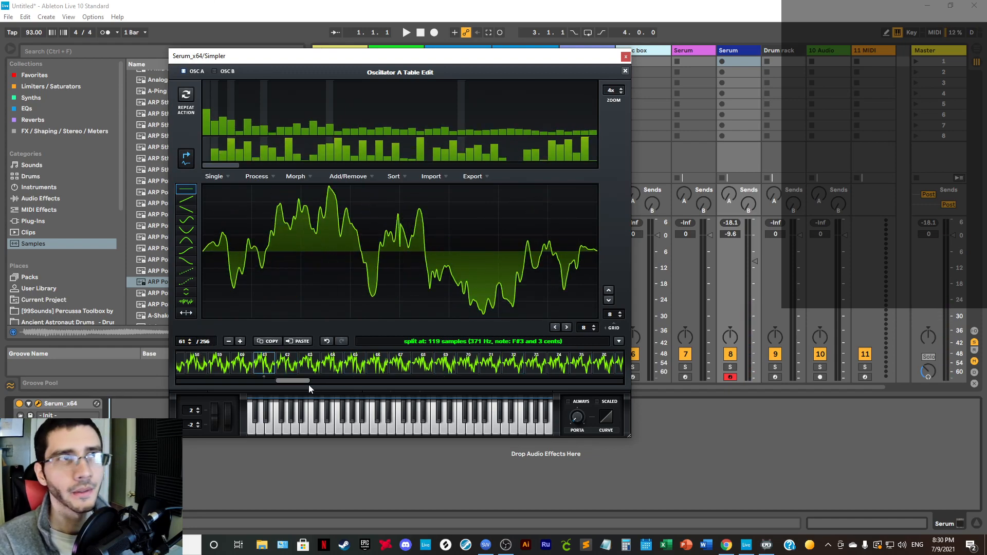
# Step: Check the frames around 198 and remove everything from frame 198 to the end of the wavetable
pyautogui.moveTo(297, 381); pyautogui.dragTo(460, 391)
pyautogui.click(455, 365)
pyautogui.click(472, 365)
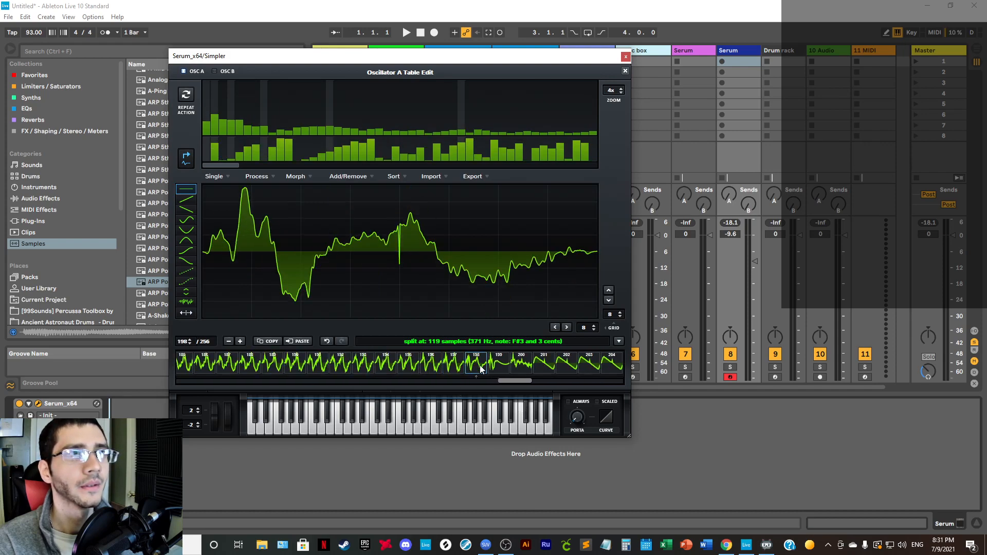
pyautogui.click(493, 366)
pyautogui.click(513, 365)
pyautogui.click(468, 365)
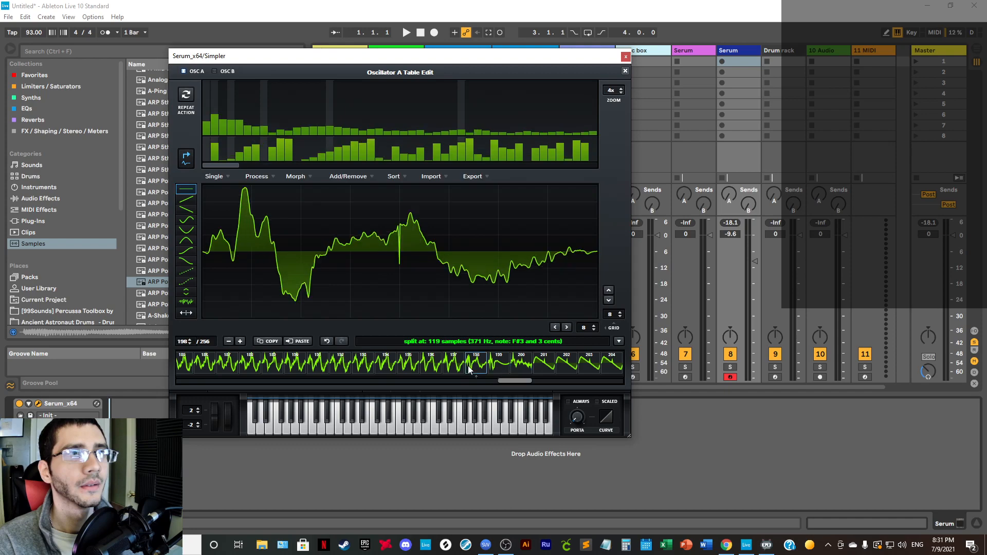
pyautogui.click(454, 366)
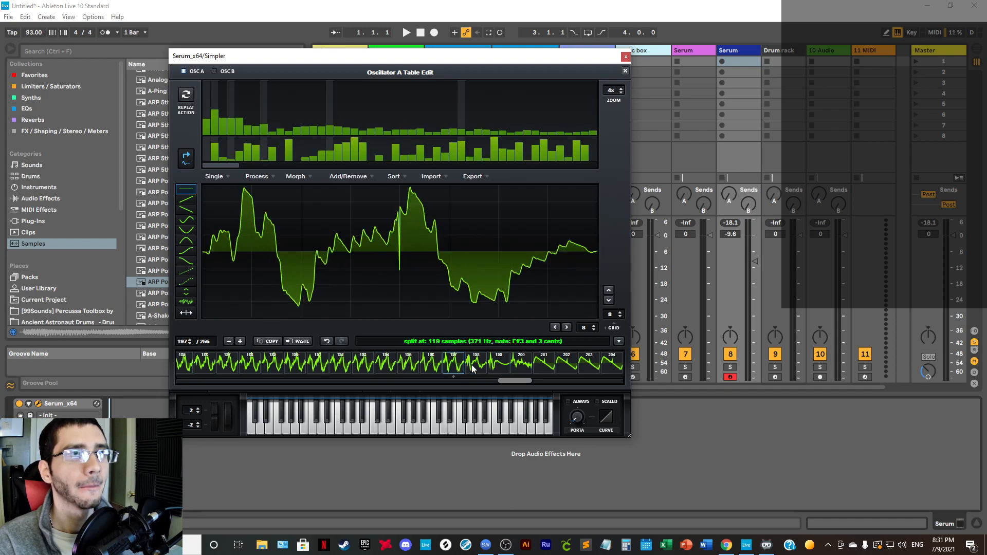
pyautogui.click(472, 366)
pyautogui.click(347, 178)
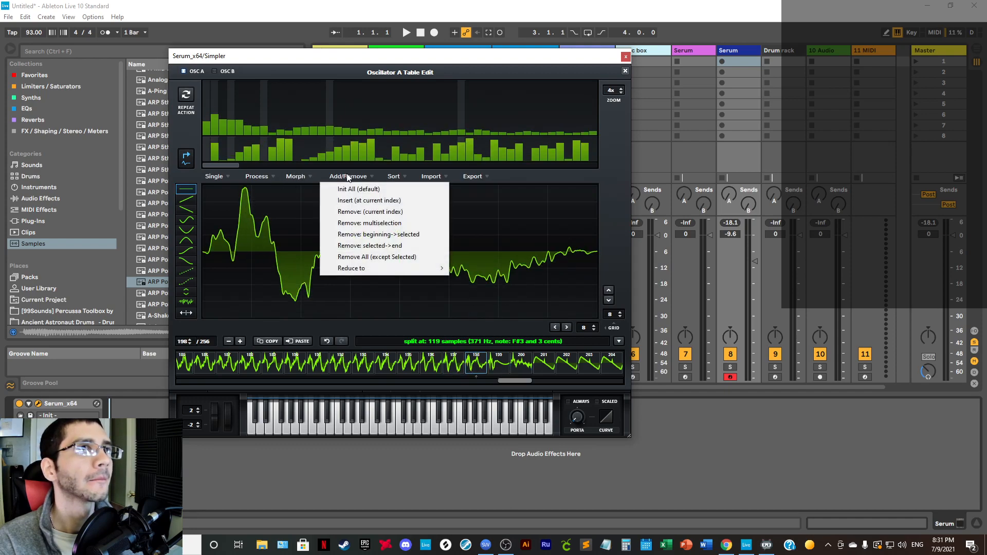
pyautogui.click(390, 246)
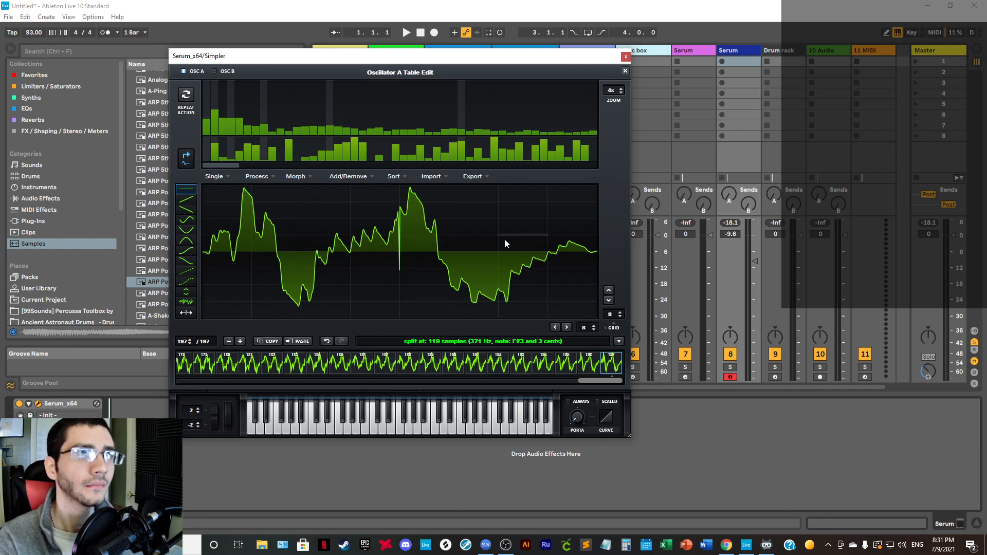
# Step: Audition the shortened wavetable down to frame 186 and close the table editor
pyautogui.moveTo(600, 381); pyautogui.dragTo(423, 381)
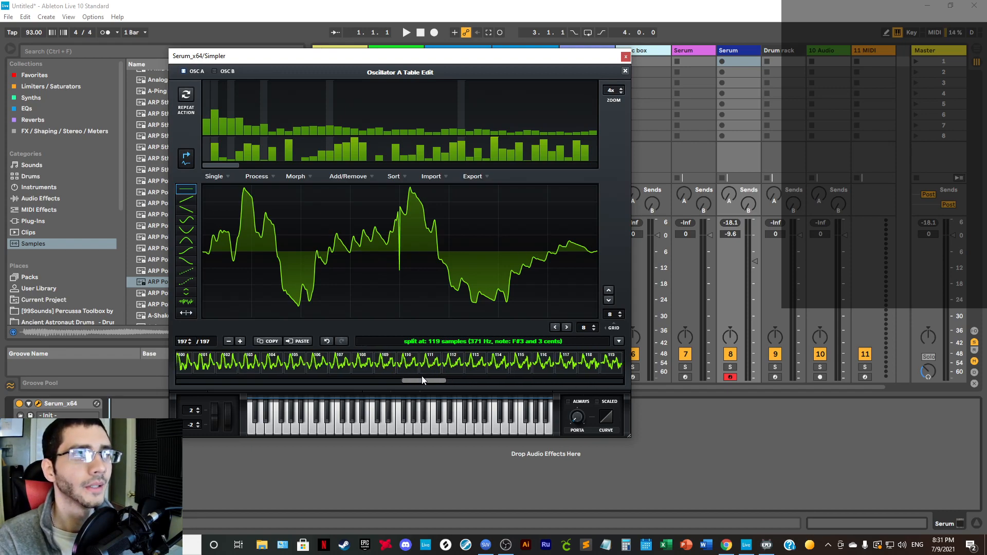
pyautogui.moveTo(186, 338); pyautogui.dragTo(205, 360)
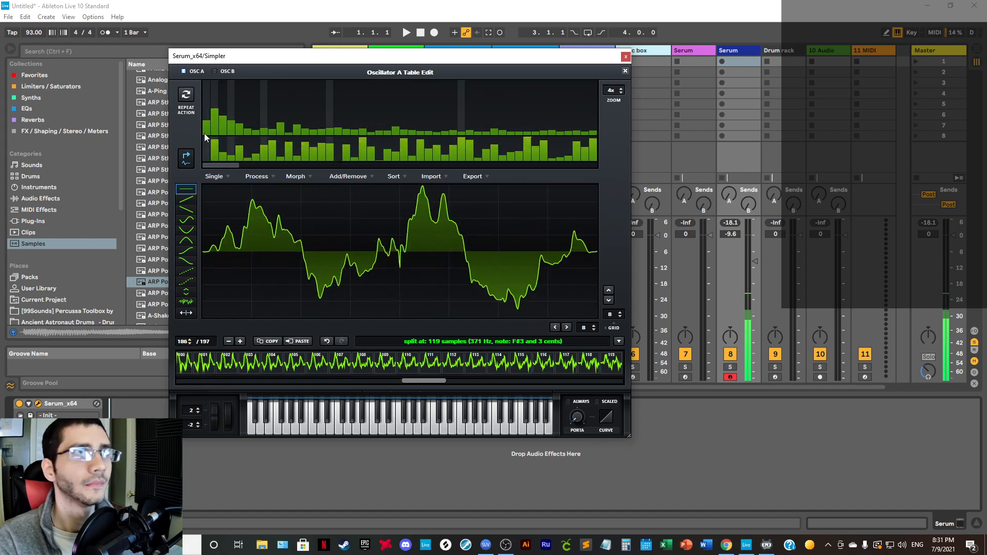
pyautogui.click(625, 71)
# Step: Enable the MG Low 12 filter for Oscillator A and raise its cutoff
pyautogui.click(535, 107)
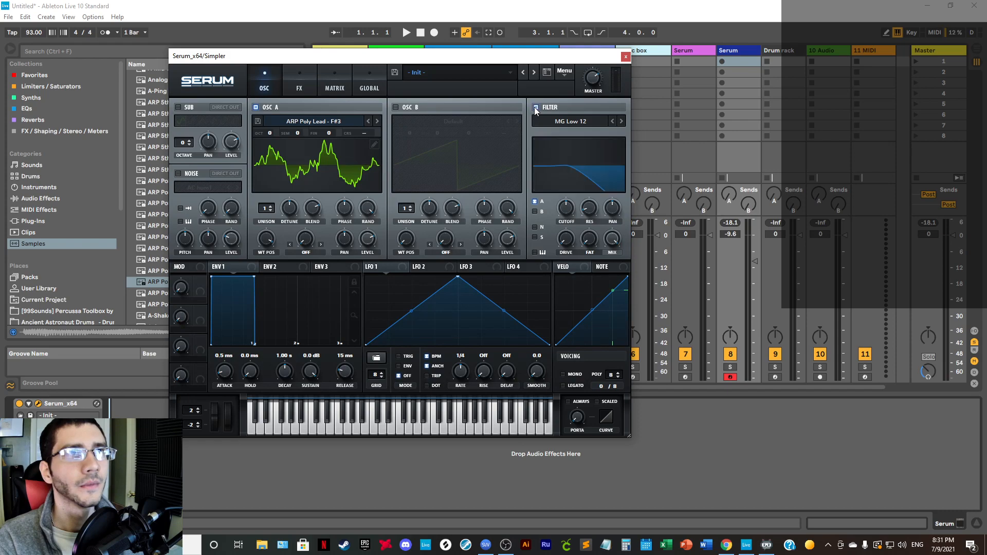
pyautogui.moveTo(566, 208); pyautogui.dragTo(568, 184)
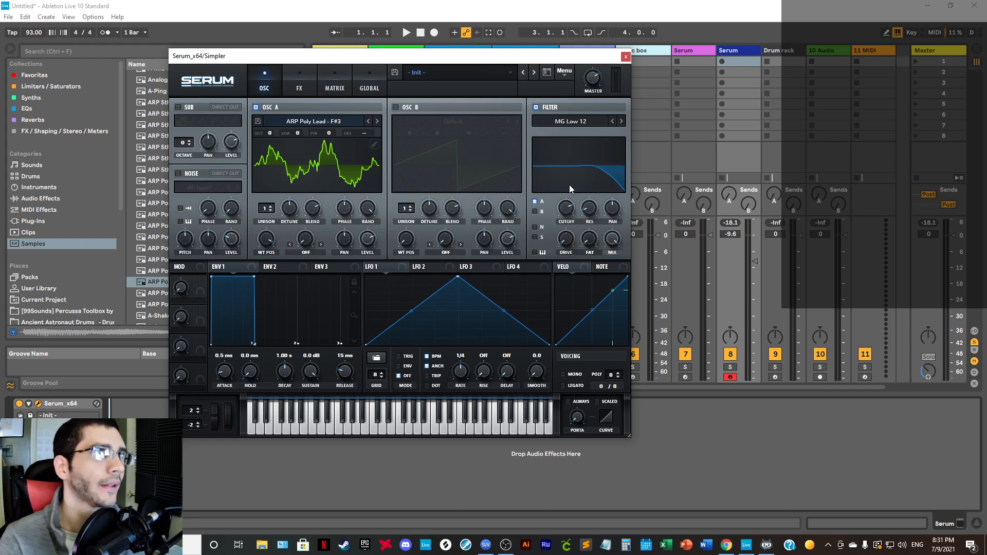
pyautogui.click(311, 88)
pyautogui.click(330, 88)
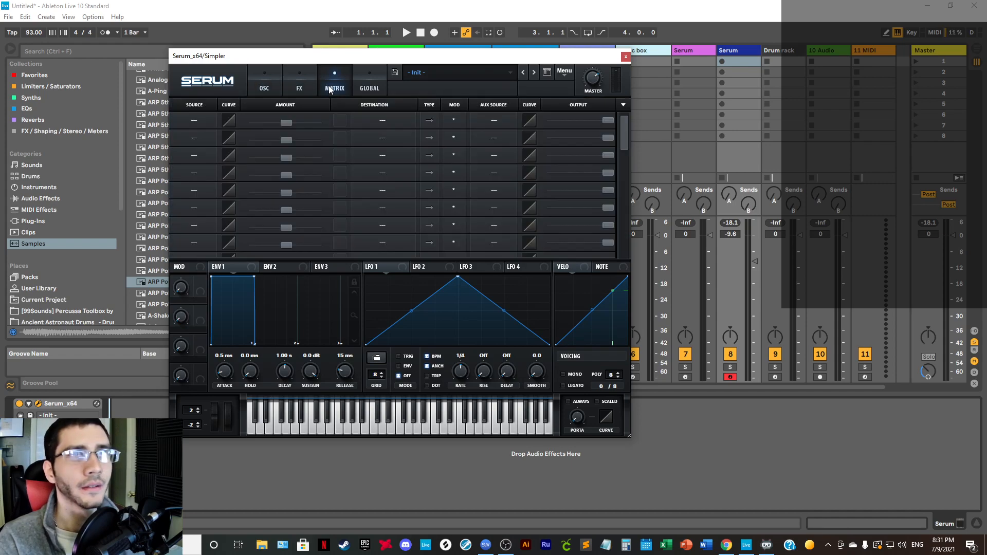
pyautogui.click(264, 92)
# Step: Show Oscillator A's wavetable in 3D, then reopen its table editor and sweep the frame position down to 94
pyautogui.click(360, 163)
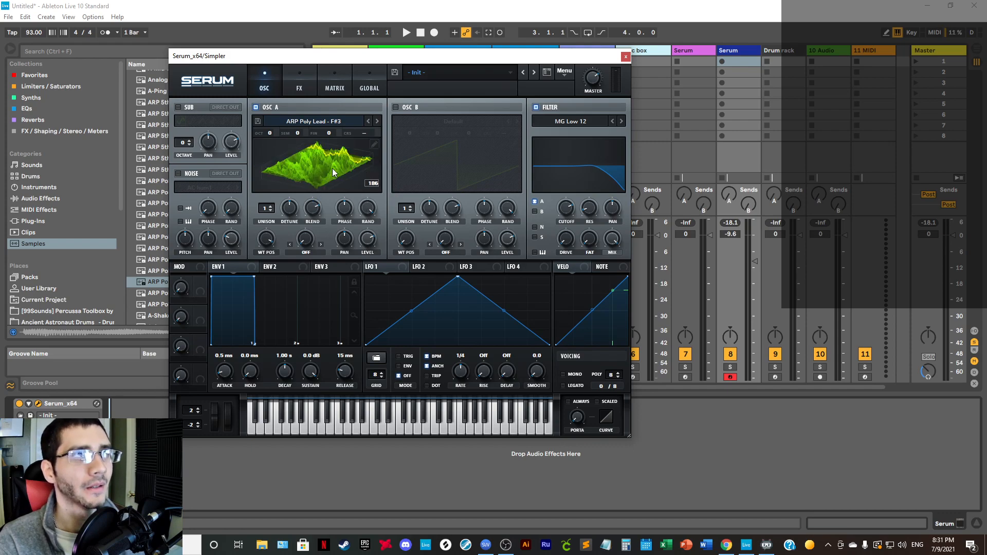
pyautogui.click(374, 145)
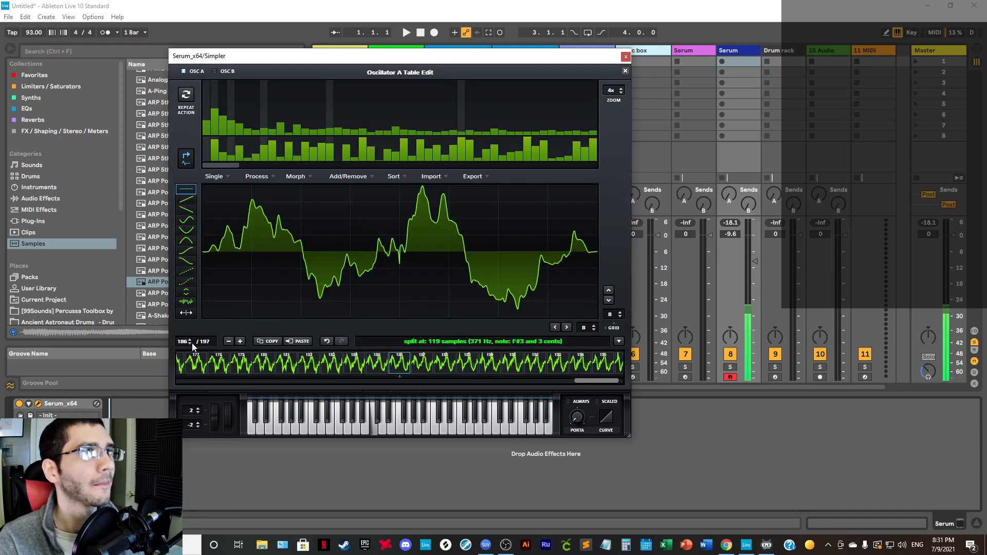
pyautogui.moveTo(192, 343); pyautogui.dragTo(186, 323)
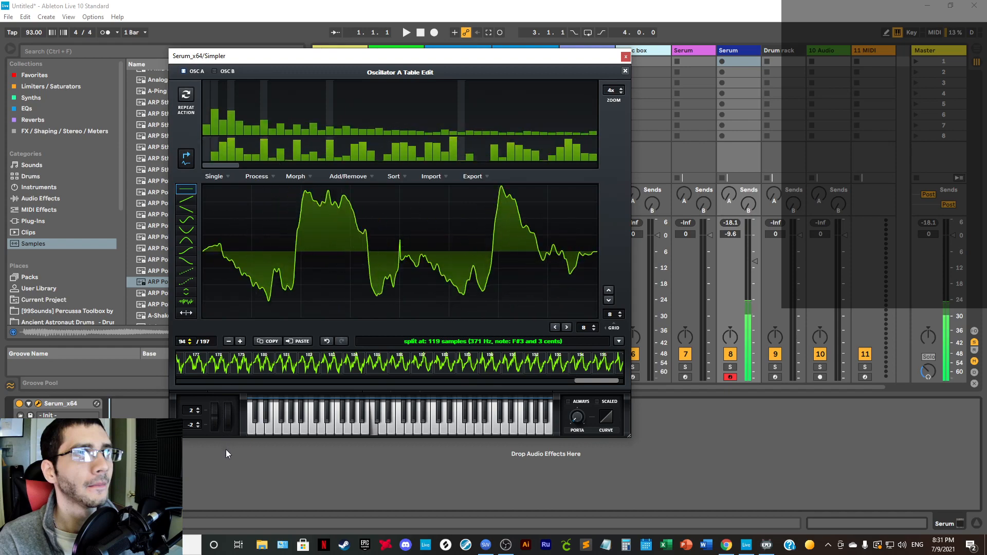
# Step: Compare the waveforms of frames 88 to 98 and remove everything from frame 98 to the end of the wavetable
pyautogui.moveTo(597, 379); pyautogui.dragTo(400, 382)
pyautogui.click(365, 367)
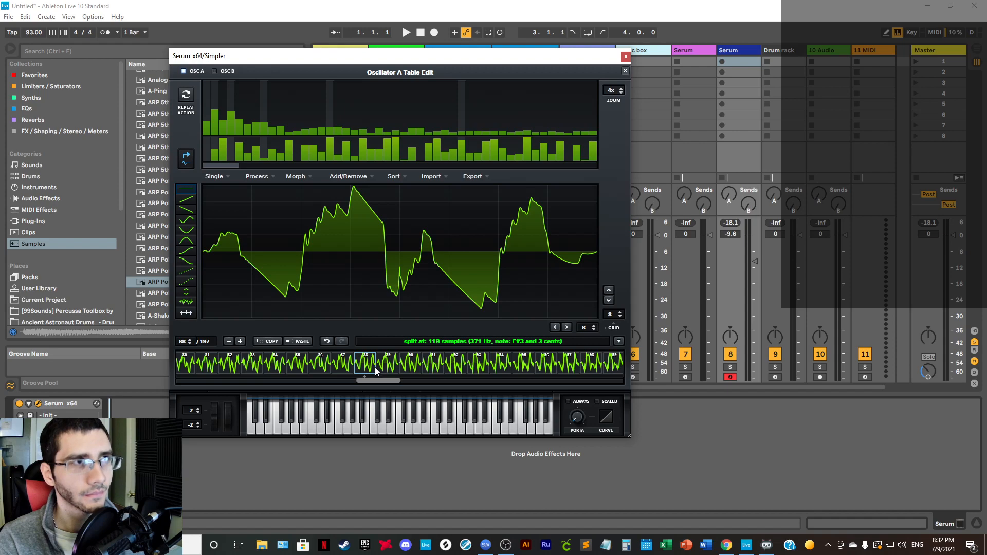
pyautogui.click(390, 366)
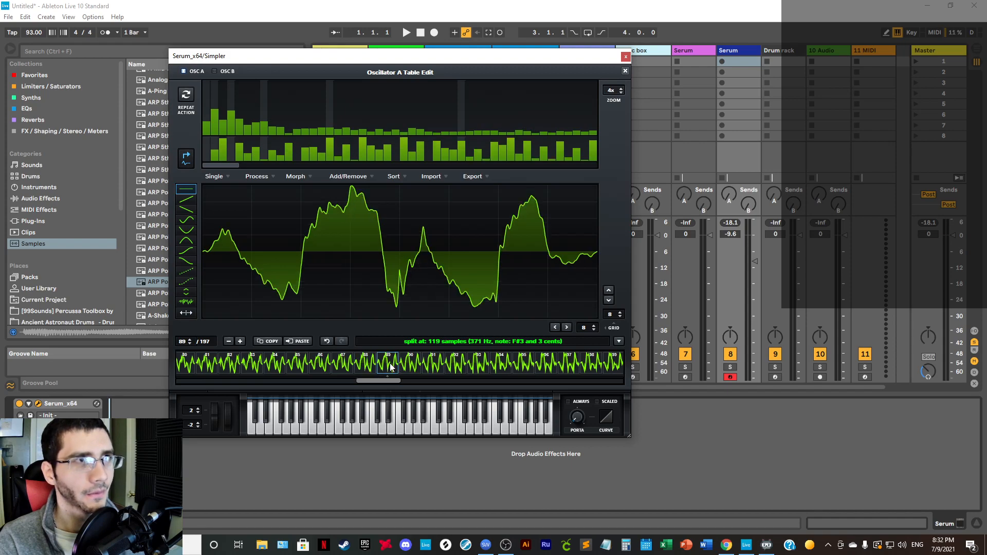
pyautogui.click(410, 366)
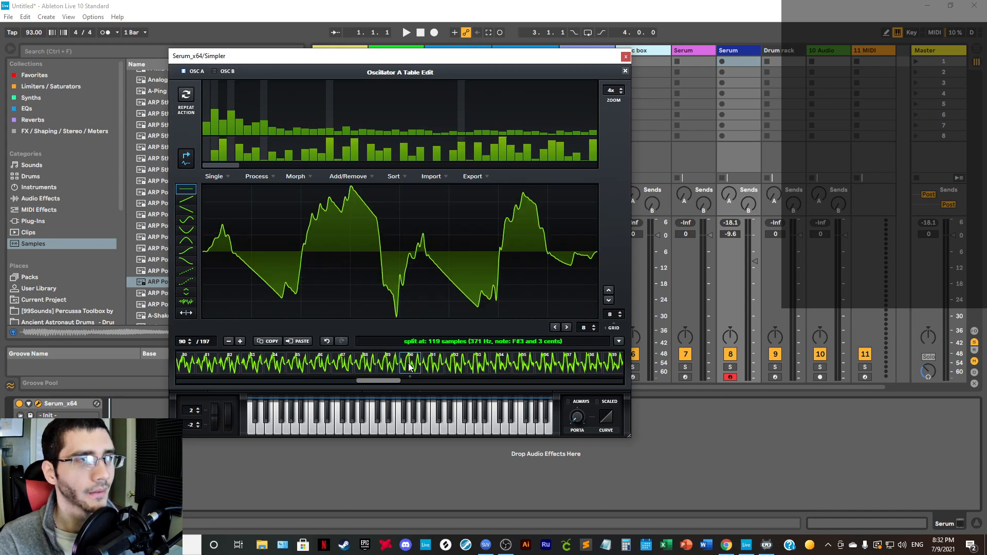
pyautogui.click(487, 365)
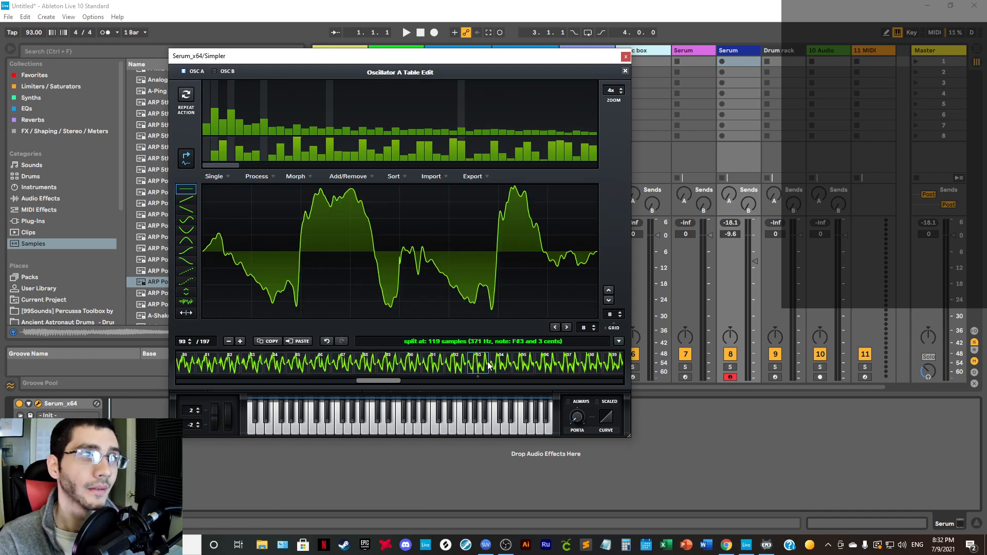
pyautogui.click(523, 366)
pyautogui.click(542, 365)
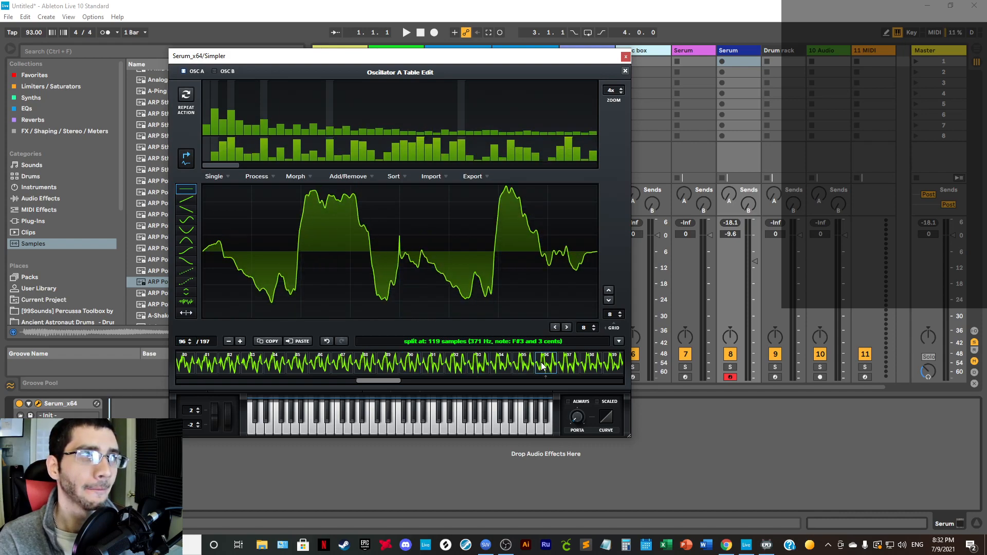
pyautogui.moveTo(377, 383); pyautogui.dragTo(387, 382)
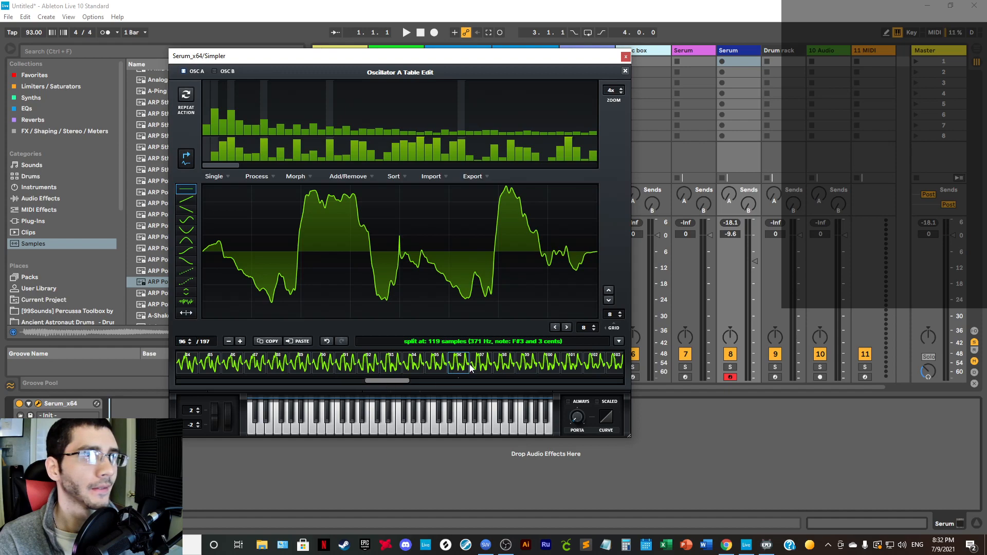
pyautogui.click(484, 365)
pyautogui.click(501, 366)
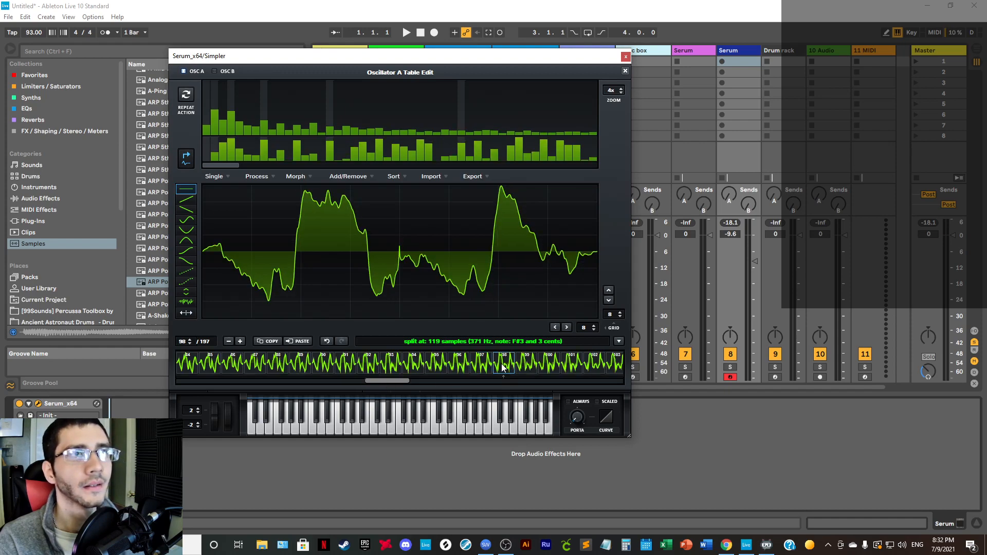
pyautogui.click(356, 176)
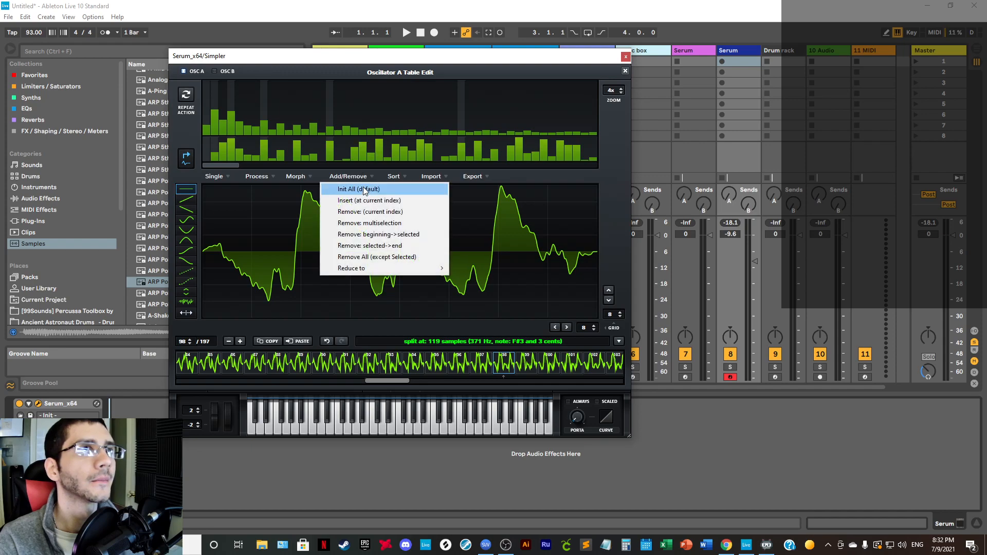
pyautogui.click(406, 247)
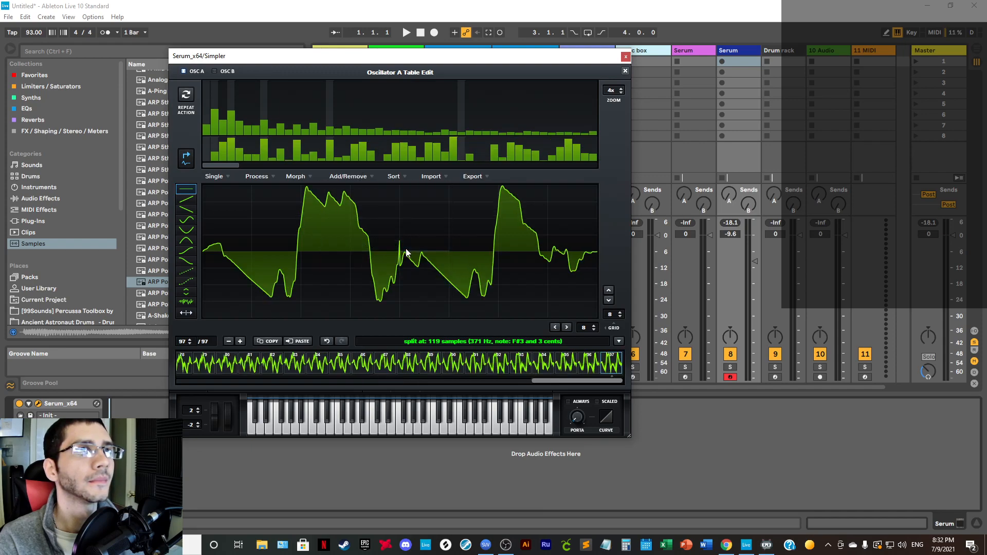
pyautogui.click(353, 177)
pyautogui.click(352, 179)
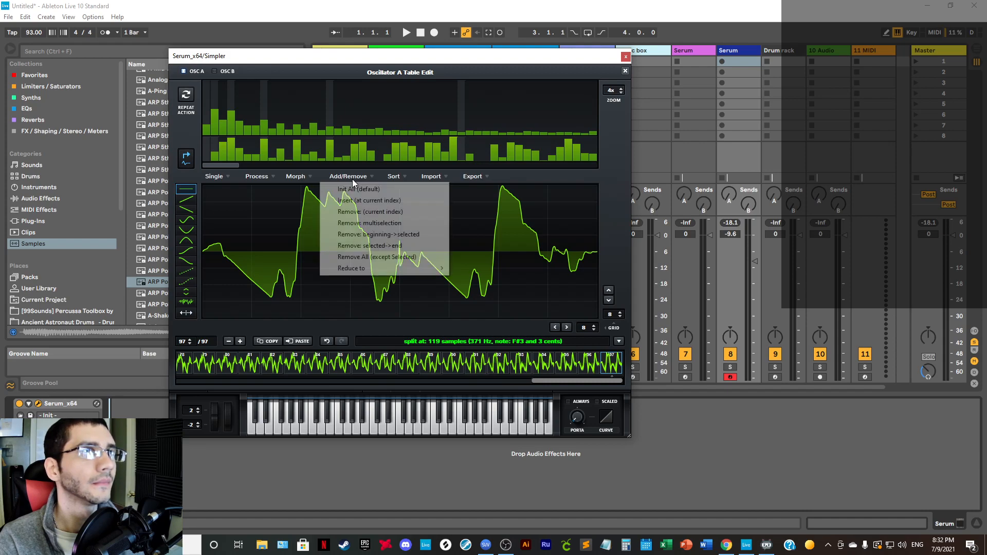
pyautogui.click(304, 176)
pyautogui.click(267, 177)
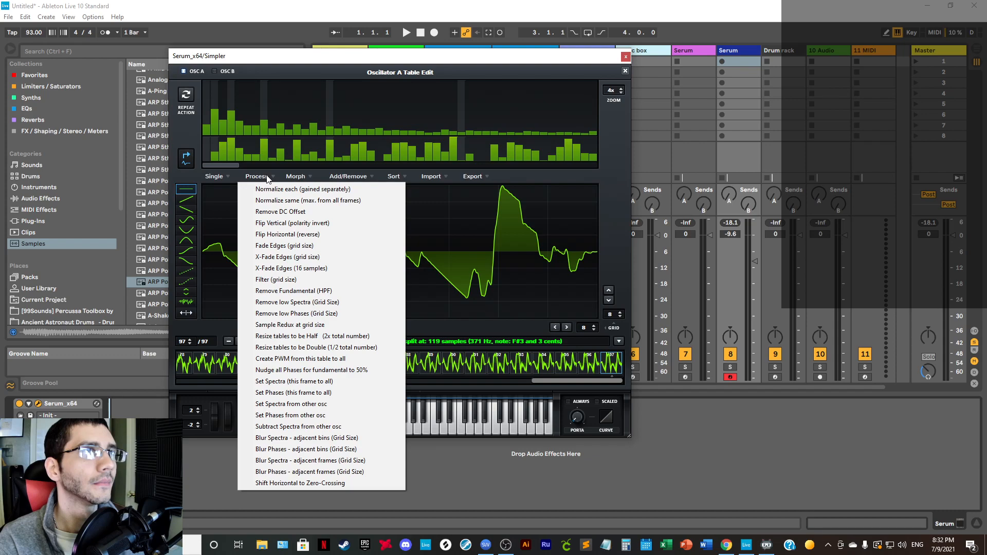
pyautogui.click(303, 178)
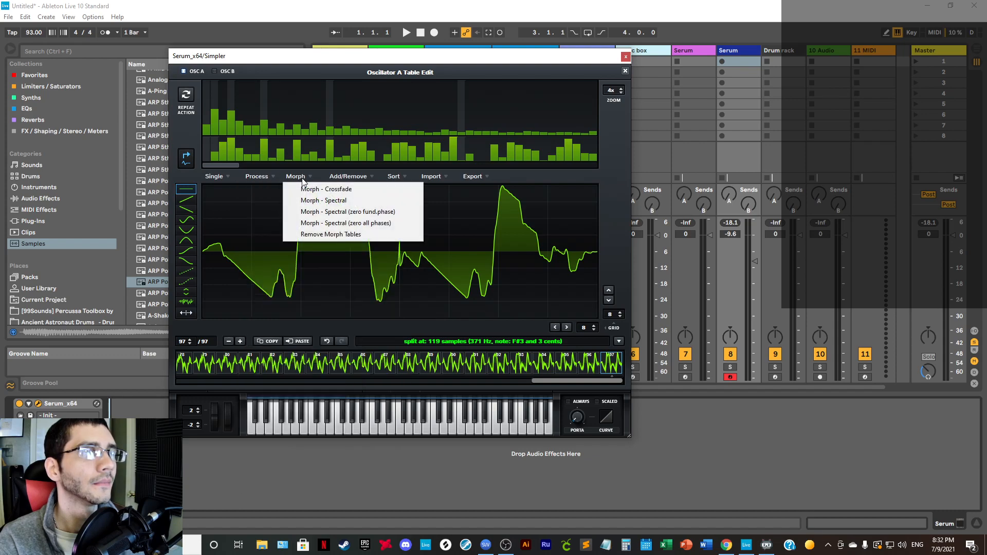
pyautogui.click(258, 176)
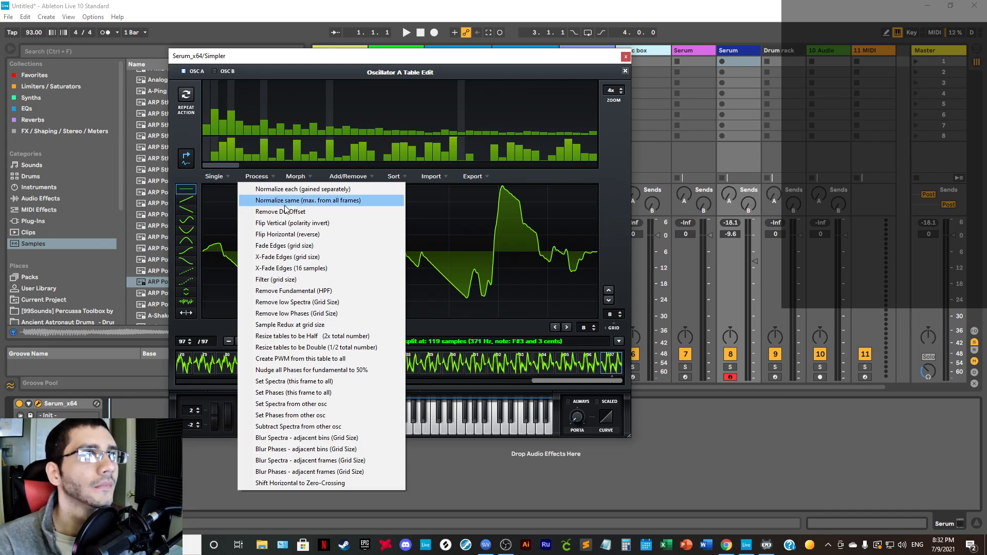
pyautogui.click(302, 179)
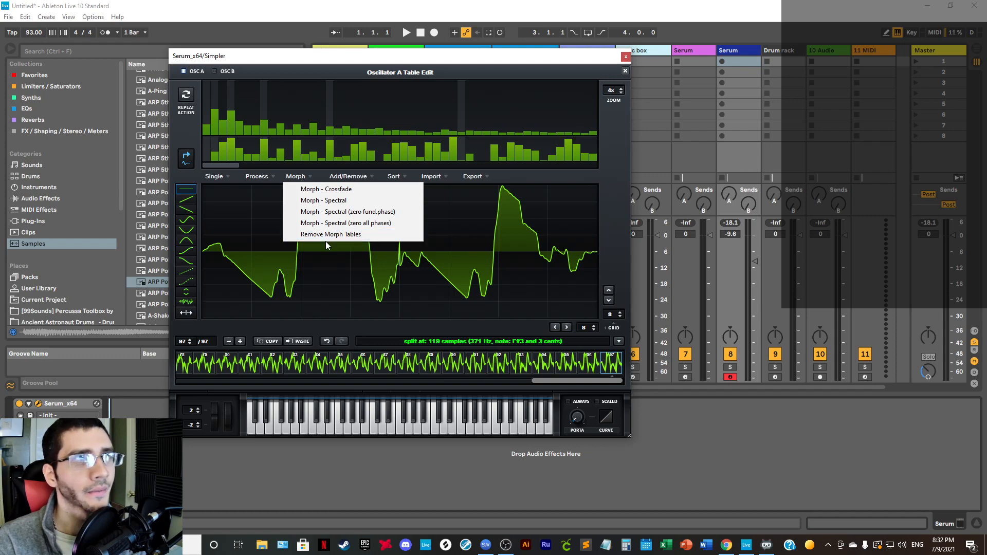
# Step: Apply the Morph - Spectral process to Oscillator A's wavetable, audition its frames and close the table editor
pyautogui.click(325, 201)
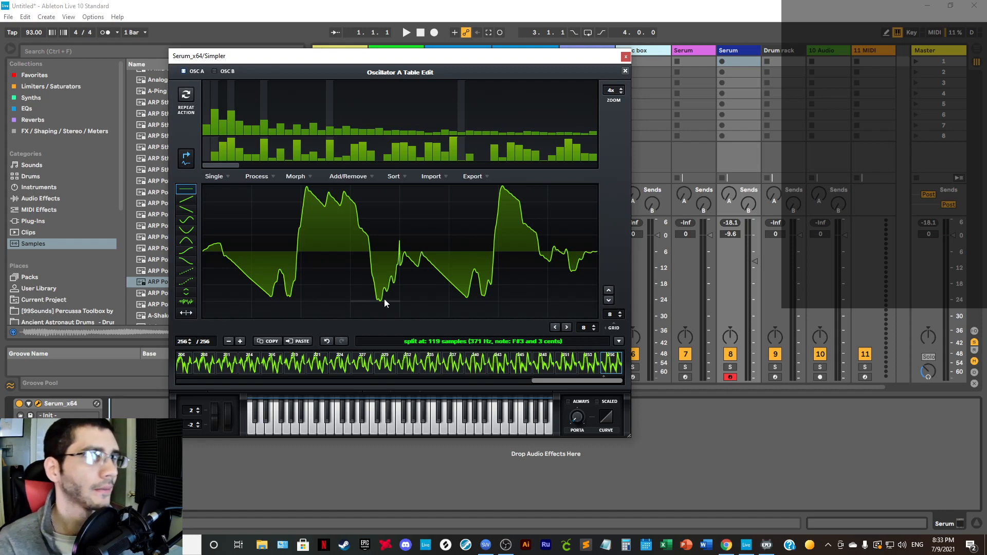
pyautogui.moveTo(184, 342); pyautogui.dragTo(233, 376)
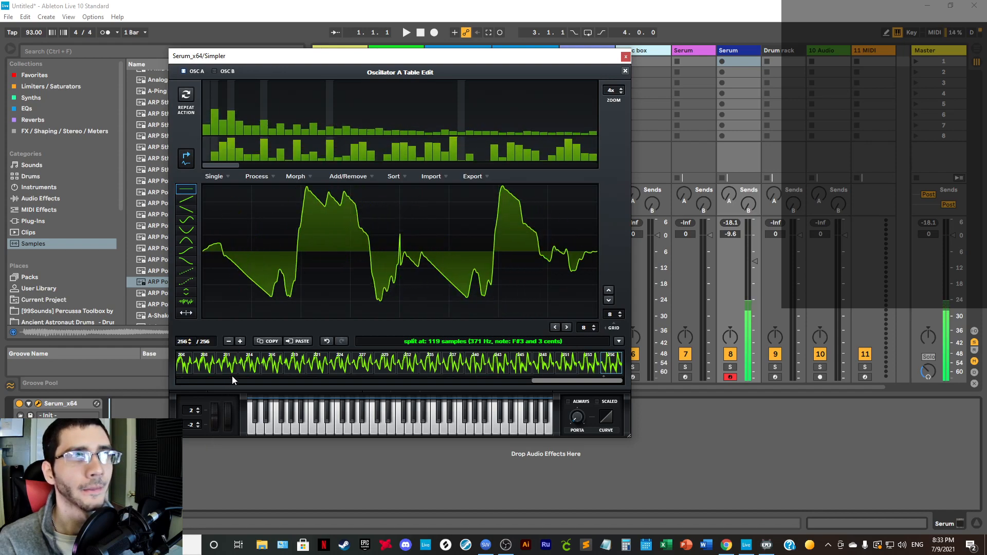
pyautogui.click(625, 71)
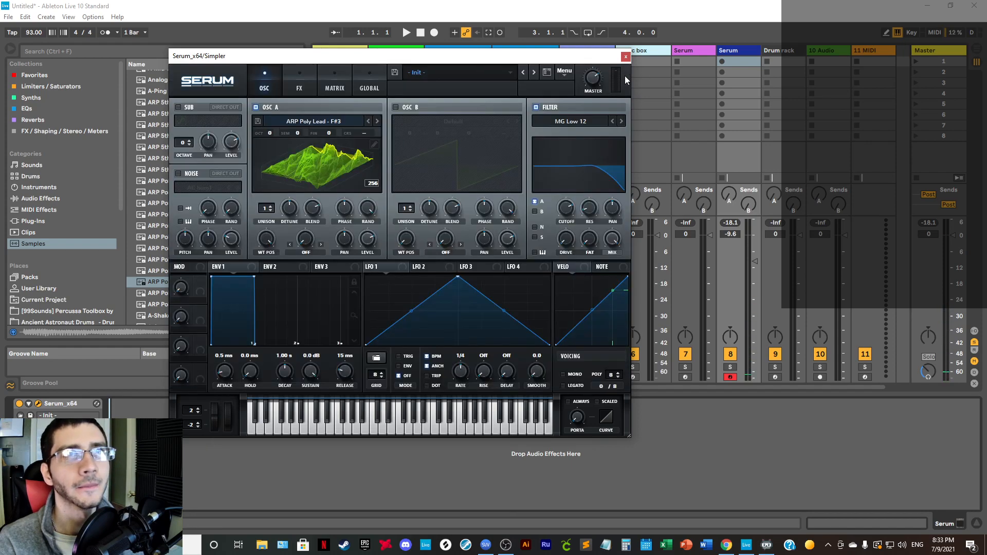
# Step: Lower the filter cutoff and set Oscillator A's wavetable position to frame 115 while auditioning the sound
pyautogui.moveTo(567, 211)
pyautogui.mouseDown()
pyautogui.moveTo(575, 206)
pyautogui.moveTo(563, 212)
pyautogui.mouseUp()
pyautogui.press('a')
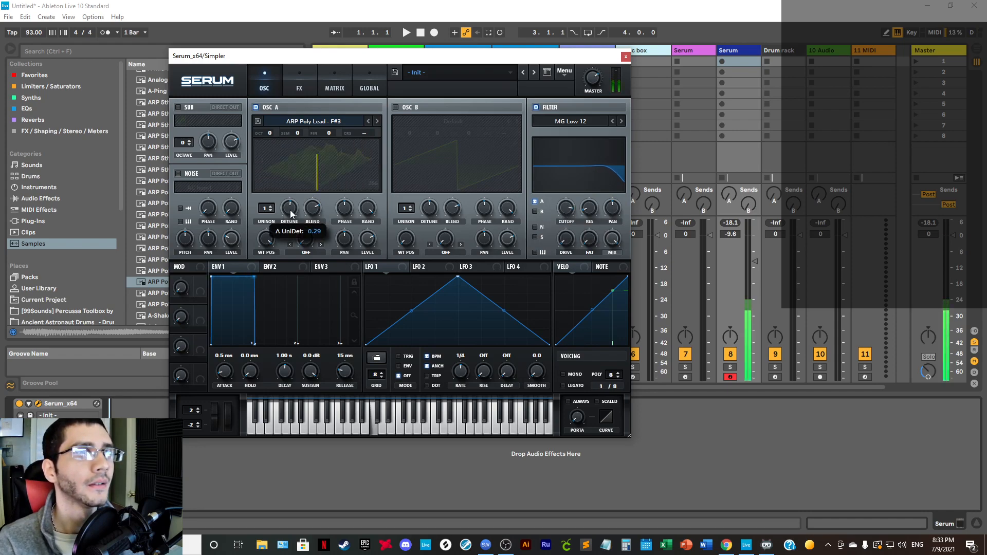
pyautogui.moveTo(266, 239); pyautogui.dragTo(308, 371)
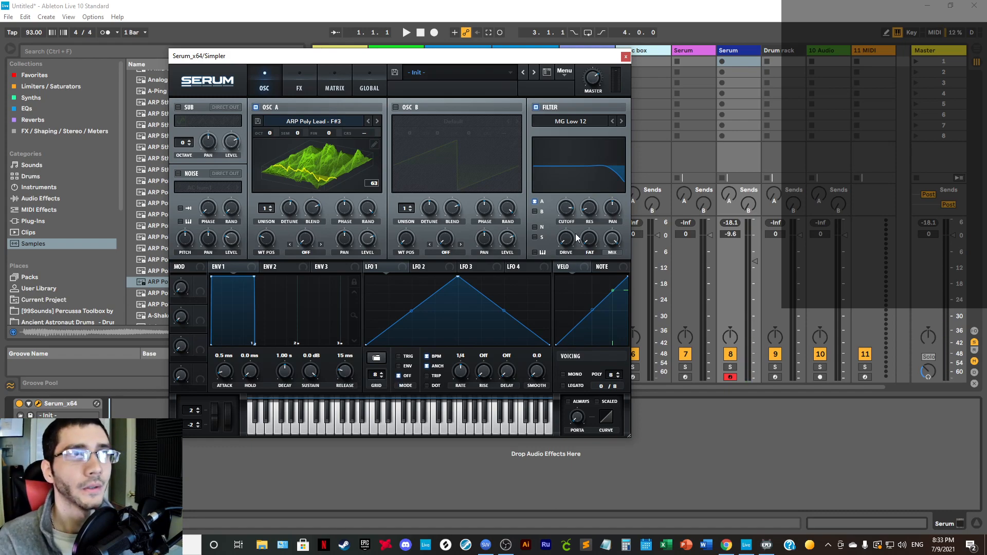
pyautogui.moveTo(568, 209); pyautogui.dragTo(577, 230)
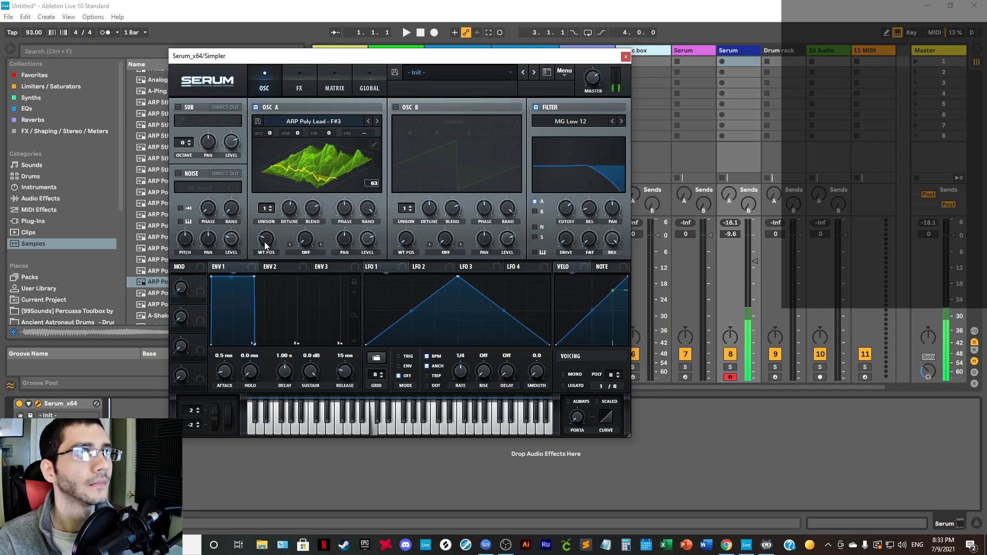
pyautogui.moveTo(266, 238); pyautogui.dragTo(290, 242)
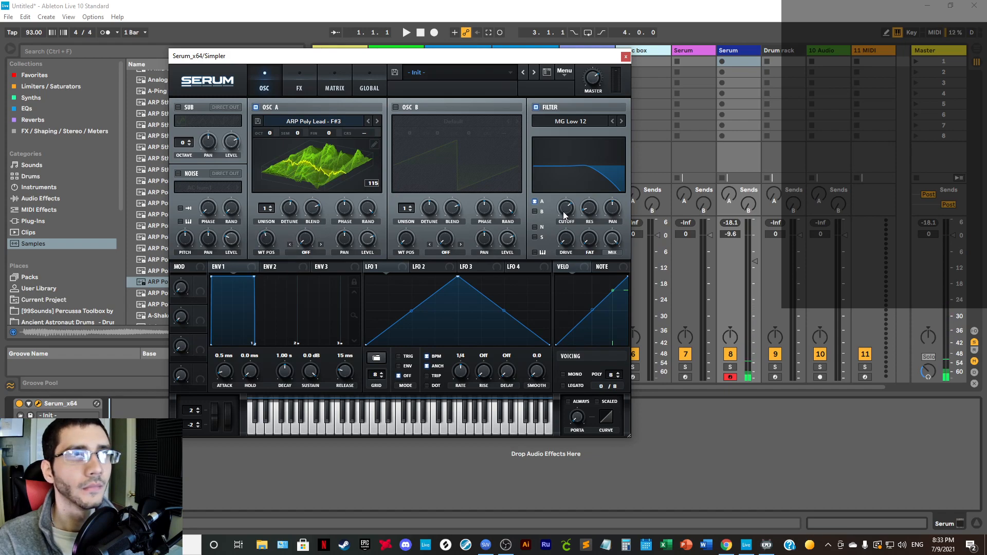
# Step: Set Oscillator A's unison to 5 voices and adjust the unison blend
pyautogui.click(270, 206)
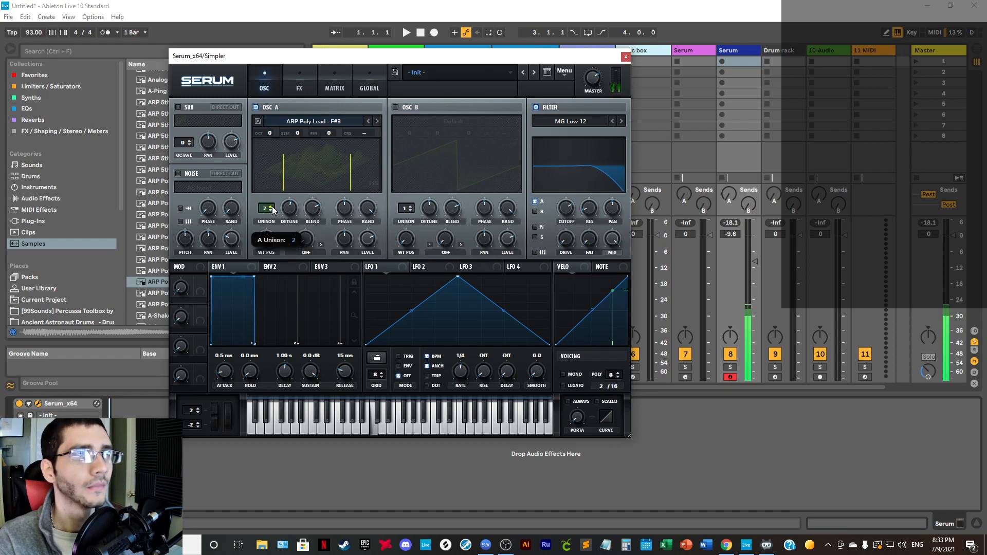
pyautogui.click(270, 206)
pyautogui.click(271, 206)
pyautogui.click(270, 206)
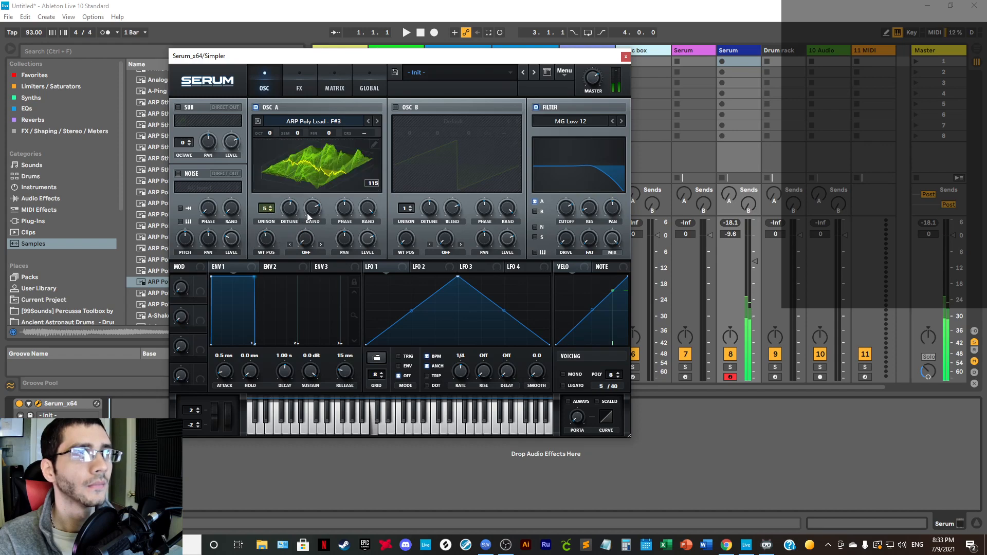
pyautogui.moveTo(311, 210); pyautogui.dragTo(303, 253)
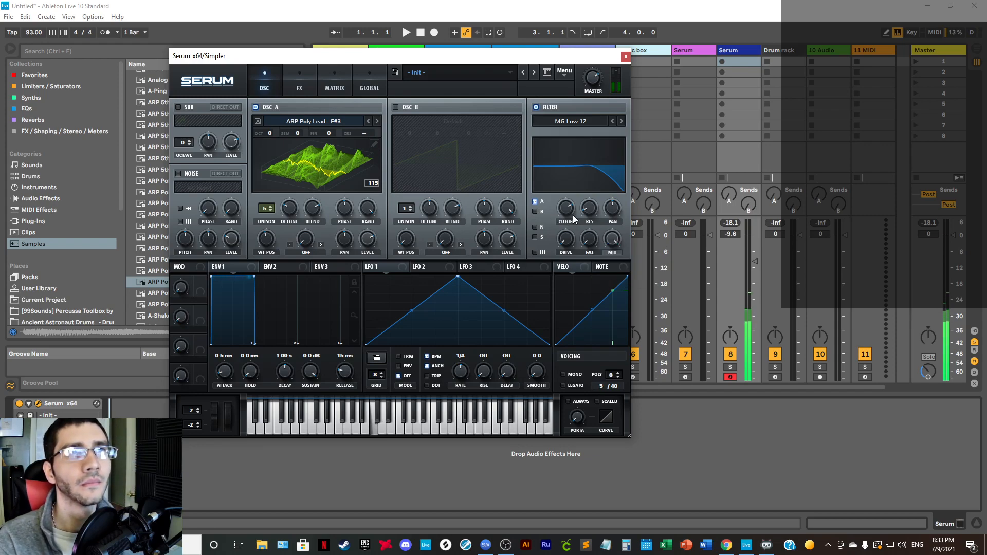
# Step: Set the Serum track's volume to -9.4 dB and fine-tune the filter cutoff
pyautogui.click(755, 257)
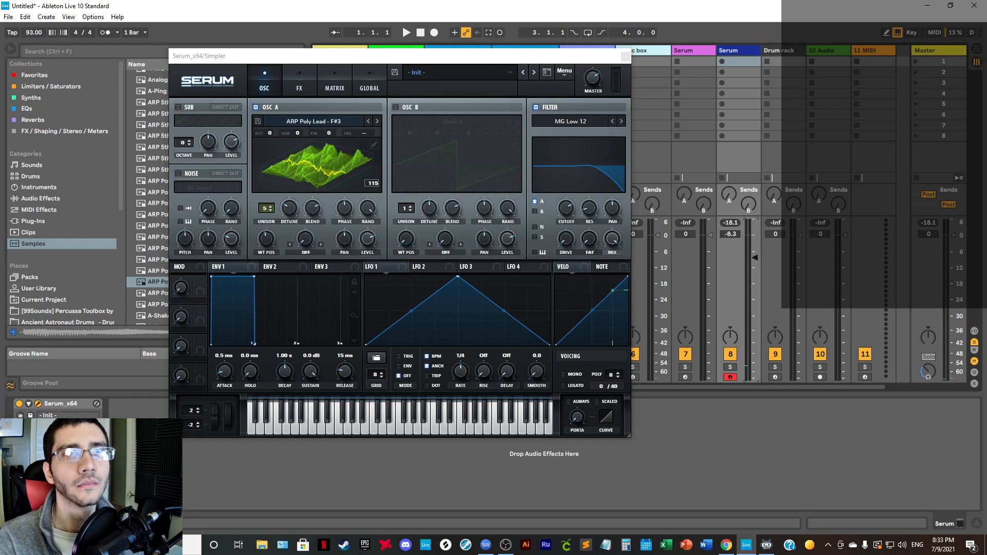
pyautogui.moveTo(755, 257); pyautogui.dragTo(755, 260)
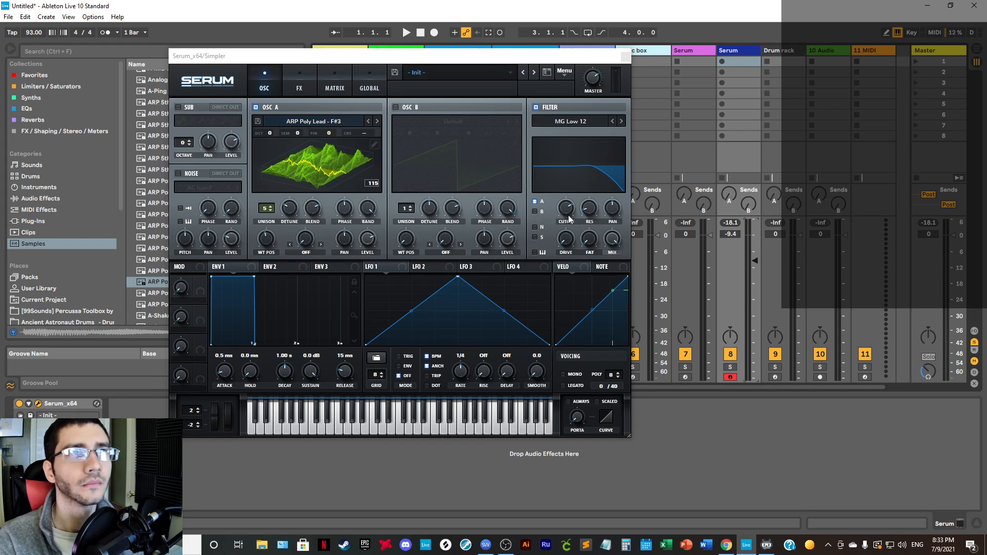
pyautogui.moveTo(568, 215); pyautogui.dragTo(571, 220)
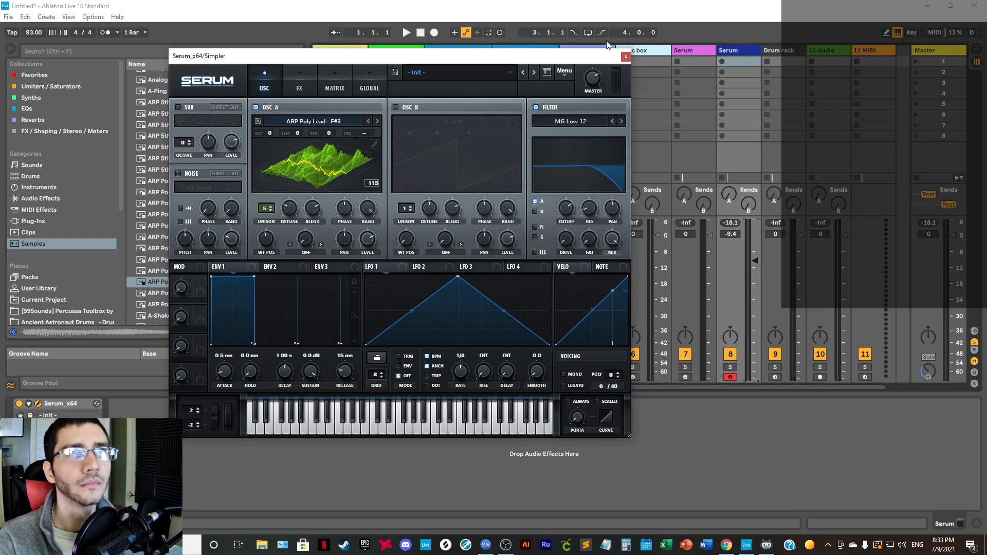
# Step: Close the synth window, create an empty MIDI clip in the Serum track's first slot and set the track volume to -5.2 dB
pyautogui.click(625, 56)
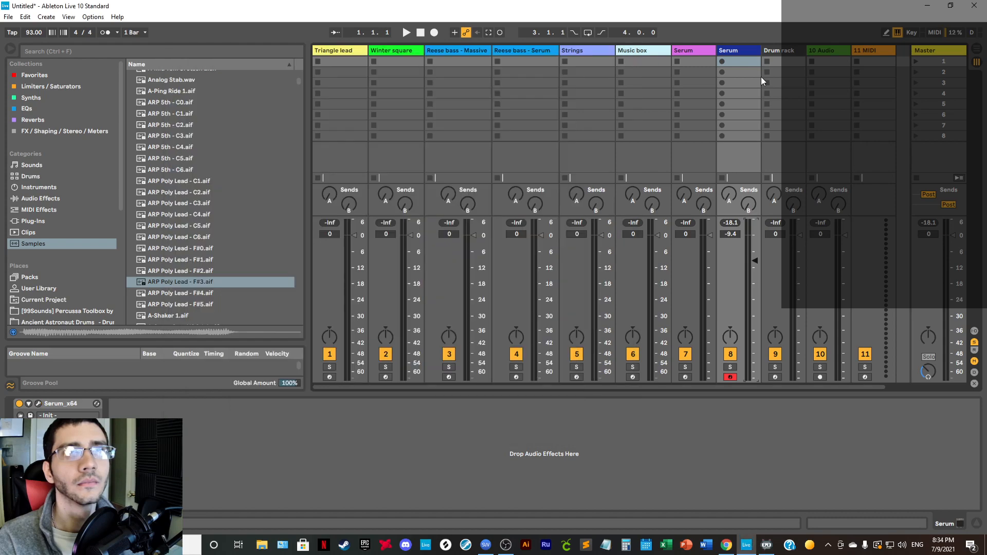
pyautogui.doubleClick(736, 63)
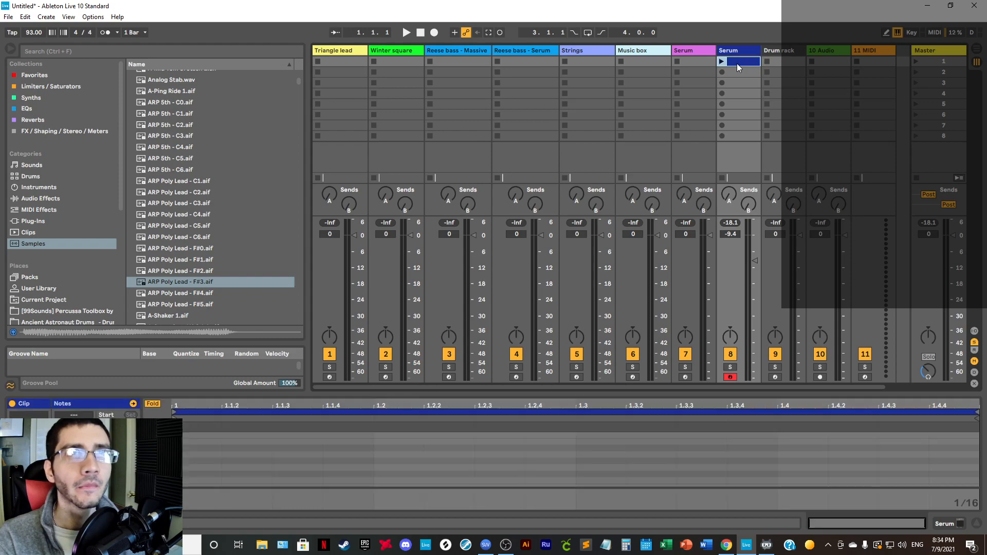
pyautogui.moveTo(755, 261); pyautogui.dragTo(754, 263)
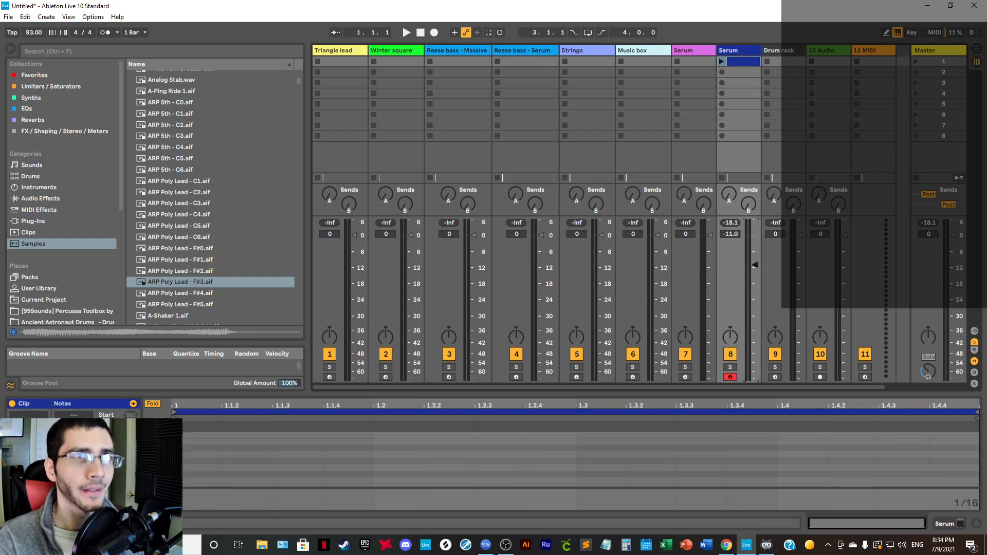
pyautogui.moveTo(666, 393); pyautogui.dragTo(711, 373)
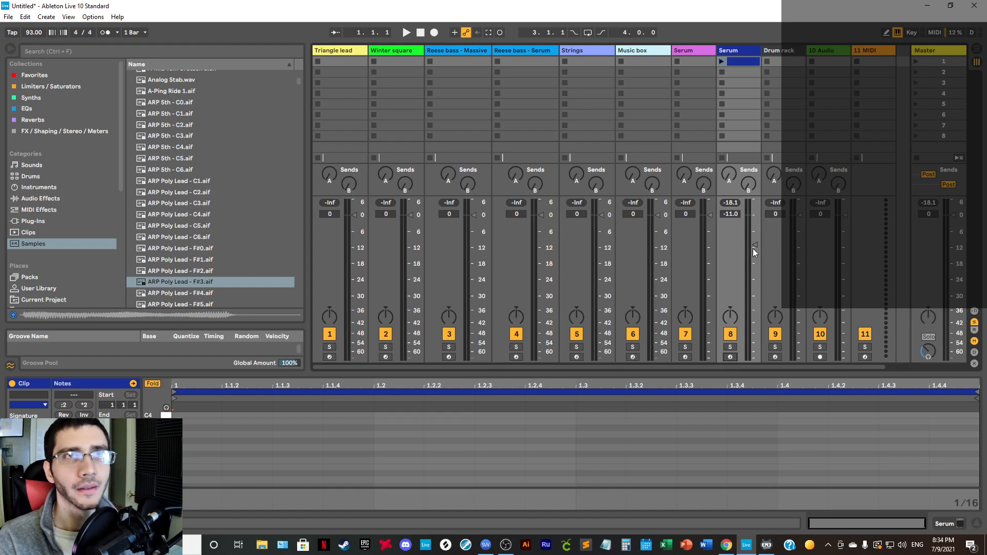
pyautogui.moveTo(752, 248); pyautogui.dragTo(753, 239)
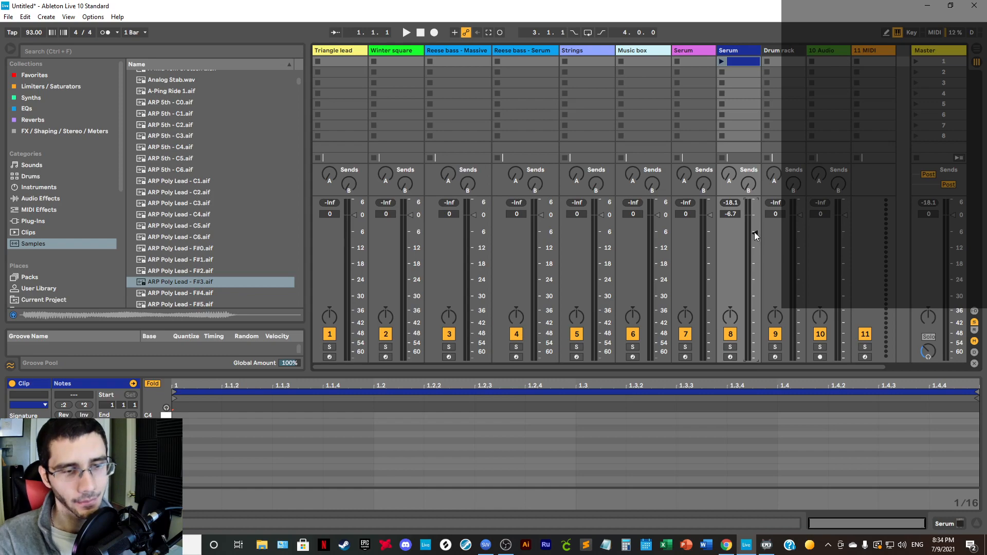
pyautogui.moveTo(754, 233); pyautogui.dragTo(754, 231)
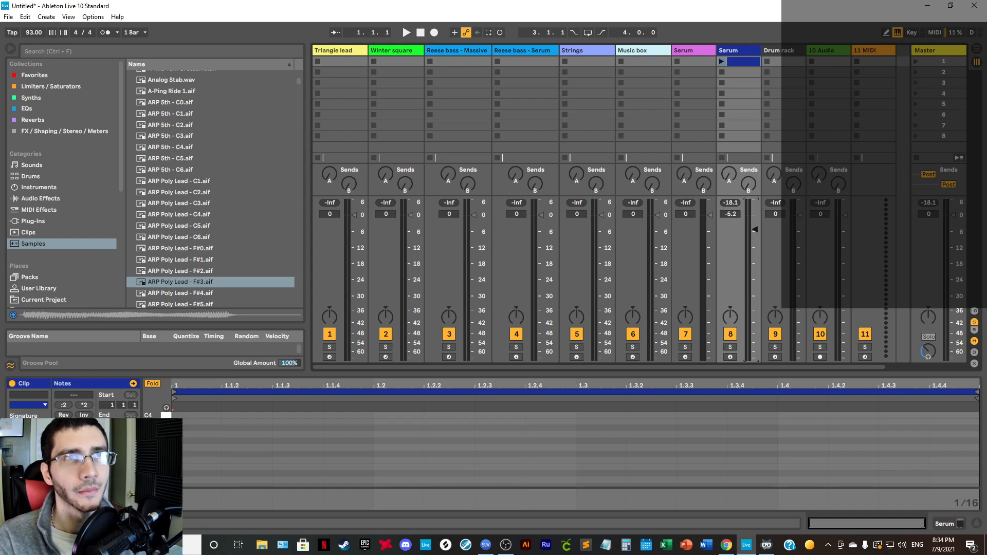
# Step: Draw a D3 note across the whole one-bar clip in Draw Mode and set the Serum track's volume to -6.0 dB
pyautogui.rightClick(236, 467)
pyautogui.click(276, 461)
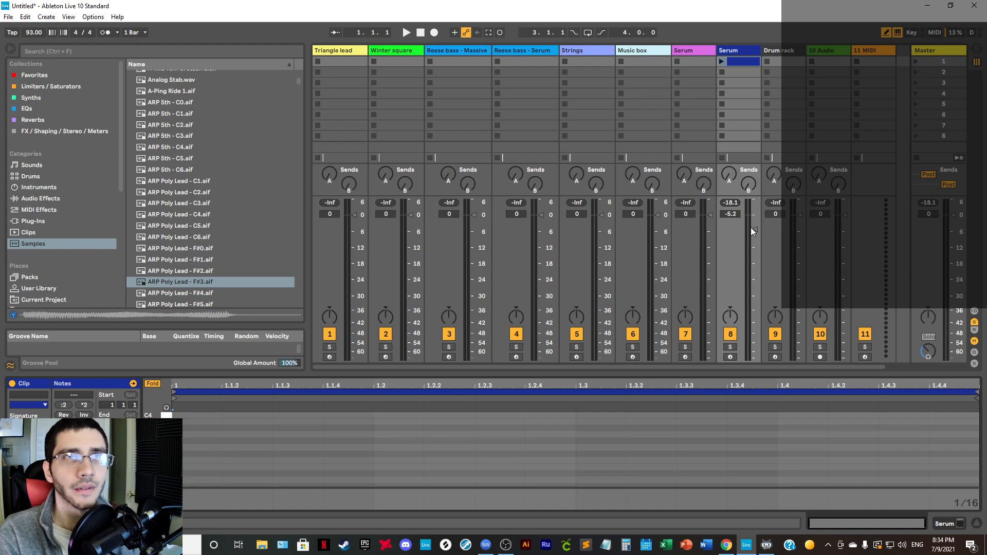
pyautogui.moveTo(751, 228); pyautogui.dragTo(750, 231)
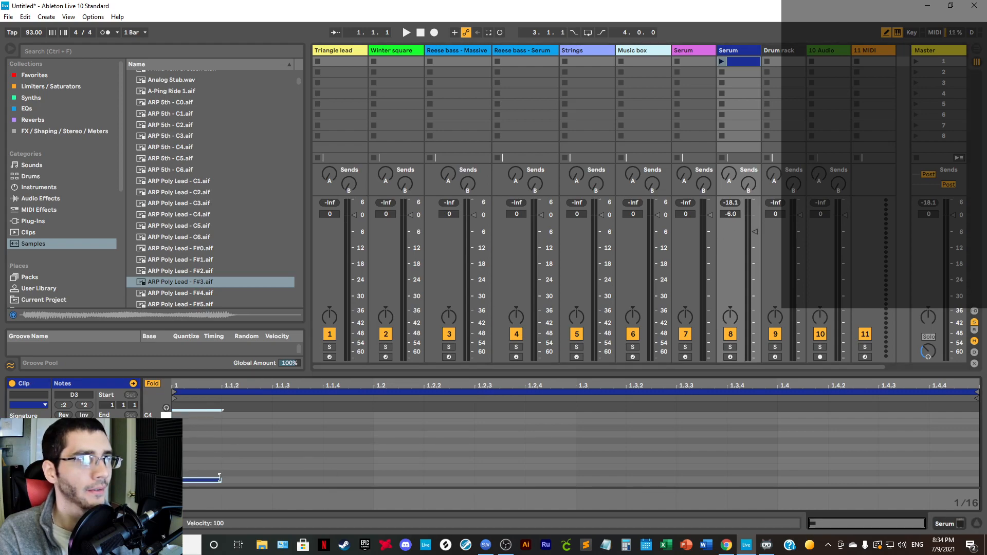
pyautogui.moveTo(219, 480)
pyautogui.mouseDown()
pyautogui.moveTo(630, 480)
pyautogui.moveTo(954, 456)
pyautogui.mouseUp()
pyautogui.rightClick(897, 454)
pyautogui.click(882, 448)
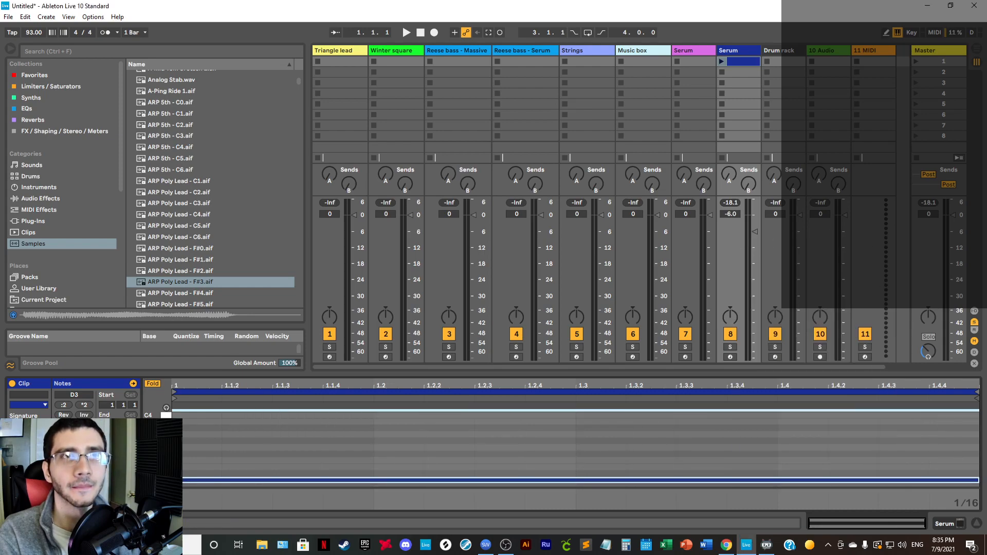
# Step: Play the Serum clip while setting the track's volume to -4.8 dB, and stop playback
pyautogui.moveTo(740, 249); pyautogui.dragTo(740, 289)
pyautogui.click(722, 61)
pyautogui.moveTo(753, 322); pyautogui.dragTo(752, 235)
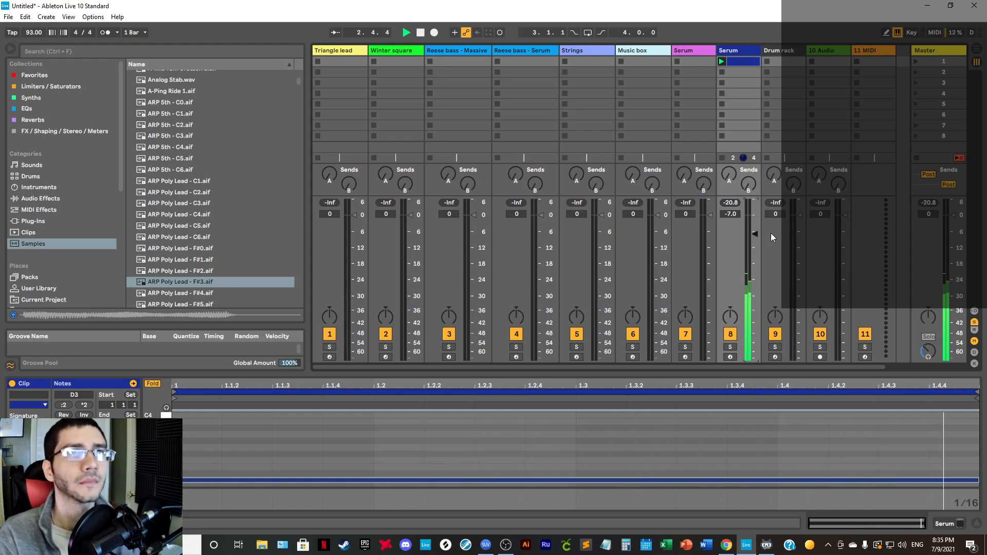
pyautogui.moveTo(755, 232); pyautogui.dragTo(754, 226)
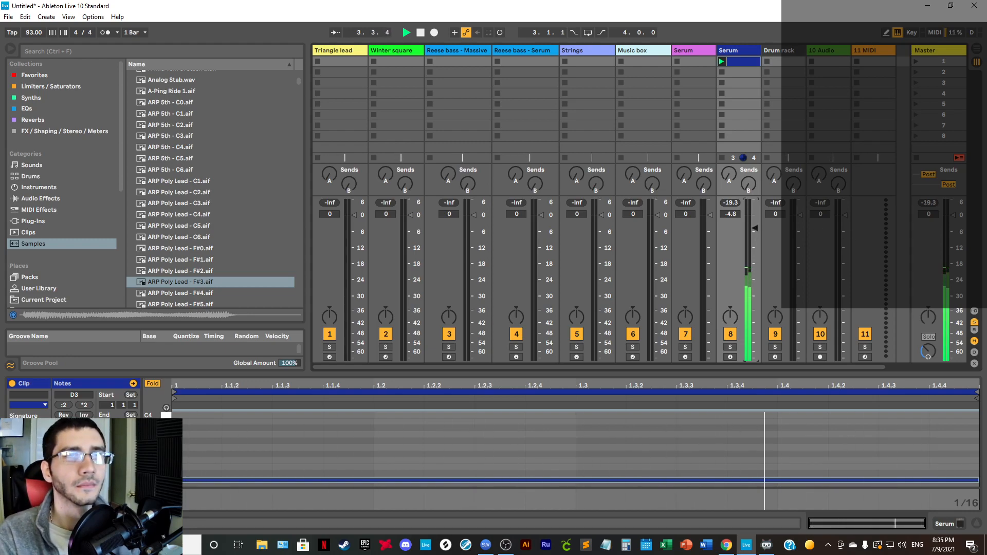
pyautogui.press('space')
# Step: Enlarge the note editor and draw an F#3 note across the whole bar in Draw Mode
pyautogui.moveTo(315, 374); pyautogui.dragTo(315, 296)
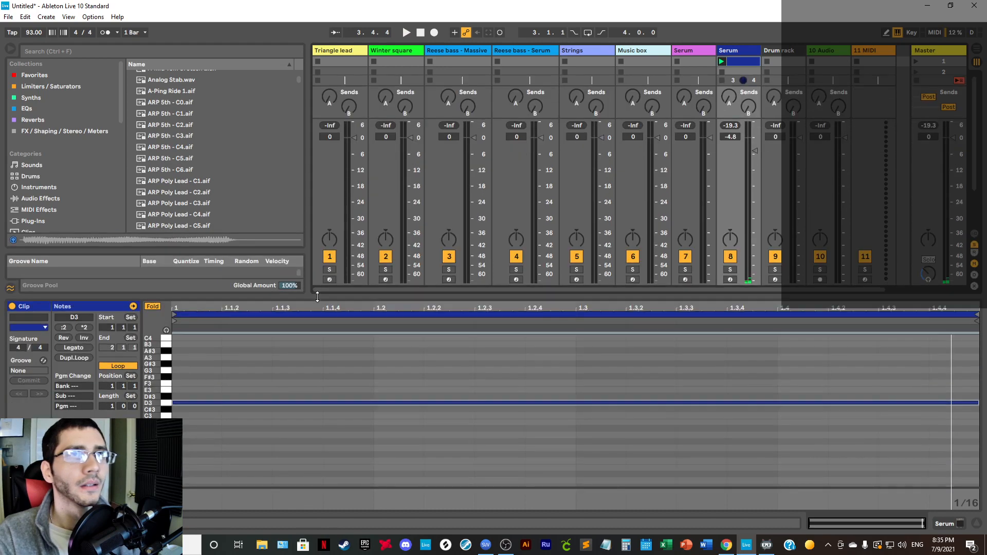
pyautogui.rightClick(298, 470)
pyautogui.click(322, 464)
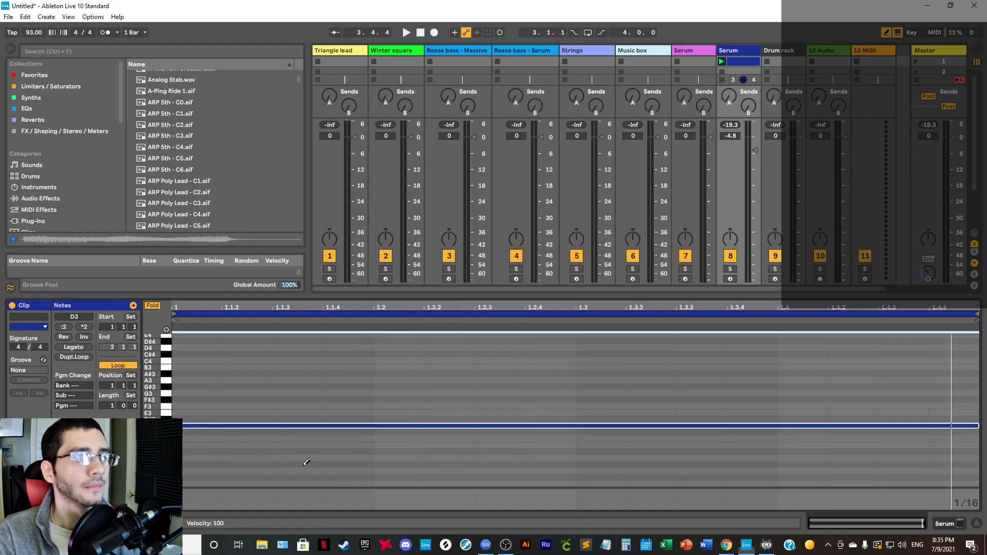
pyautogui.click(182, 399)
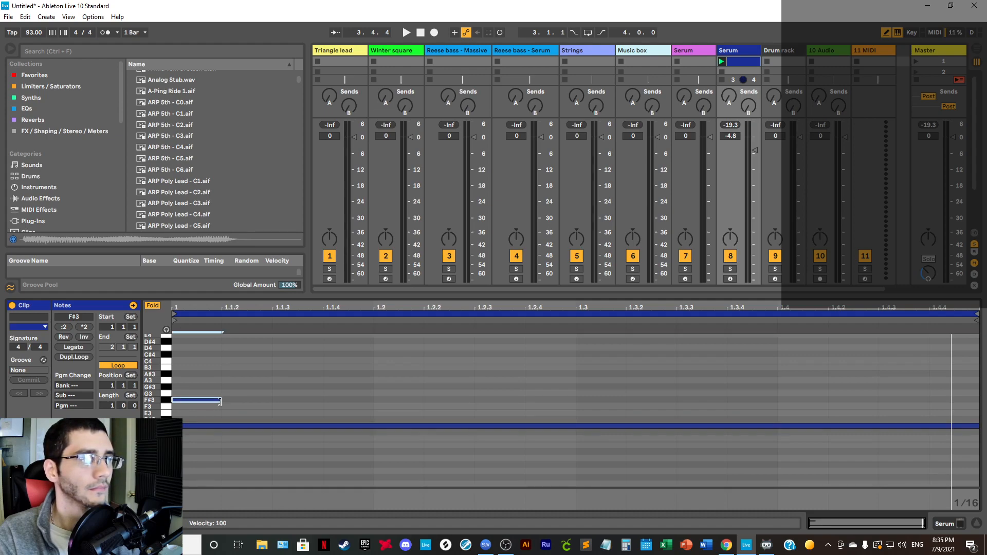
pyautogui.moveTo(221, 402)
pyautogui.mouseDown()
pyautogui.moveTo(580, 413)
pyautogui.moveTo(968, 403)
pyautogui.mouseUp()
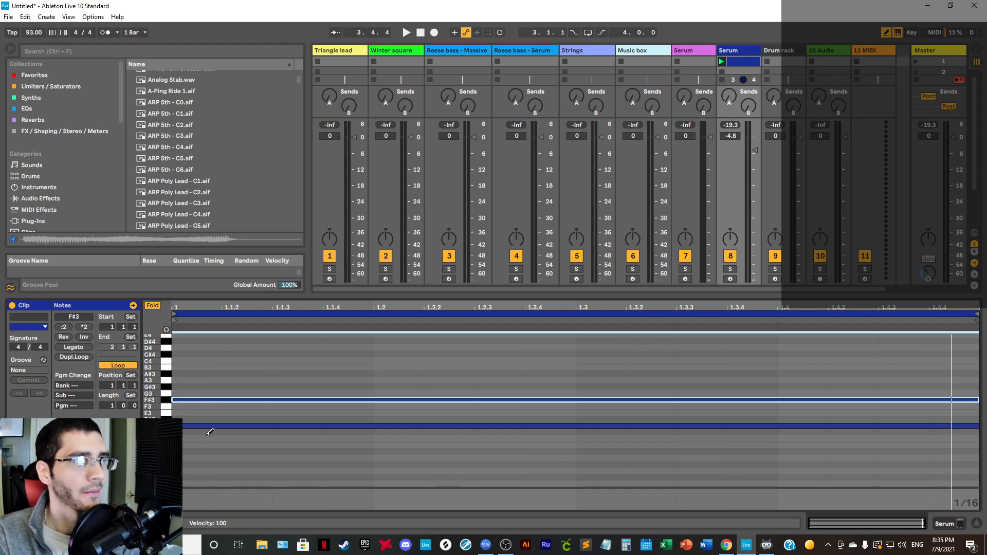
# Step: Draw a D4 note across the whole bar and turn off Draw Mode
pyautogui.scroll(2, 189, 427)
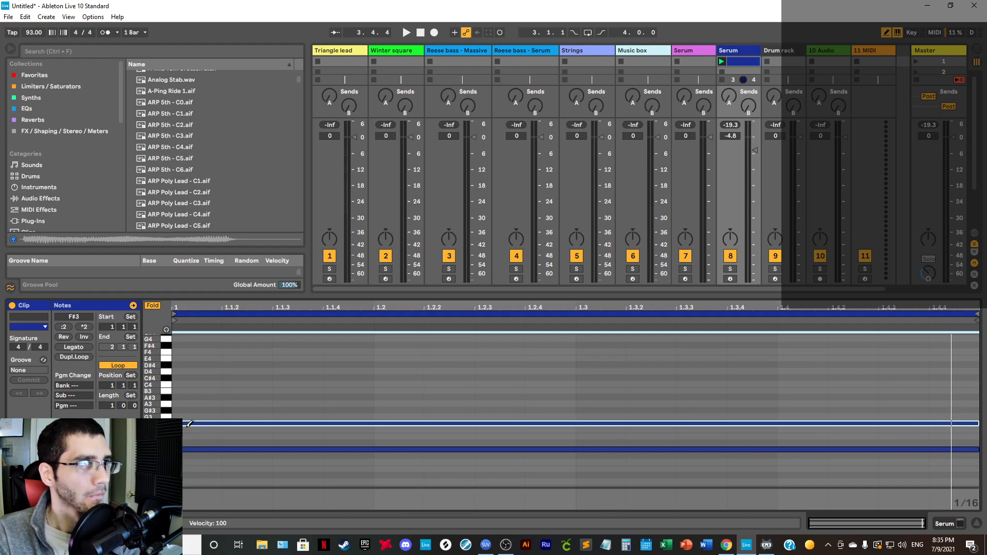
pyautogui.click(188, 371)
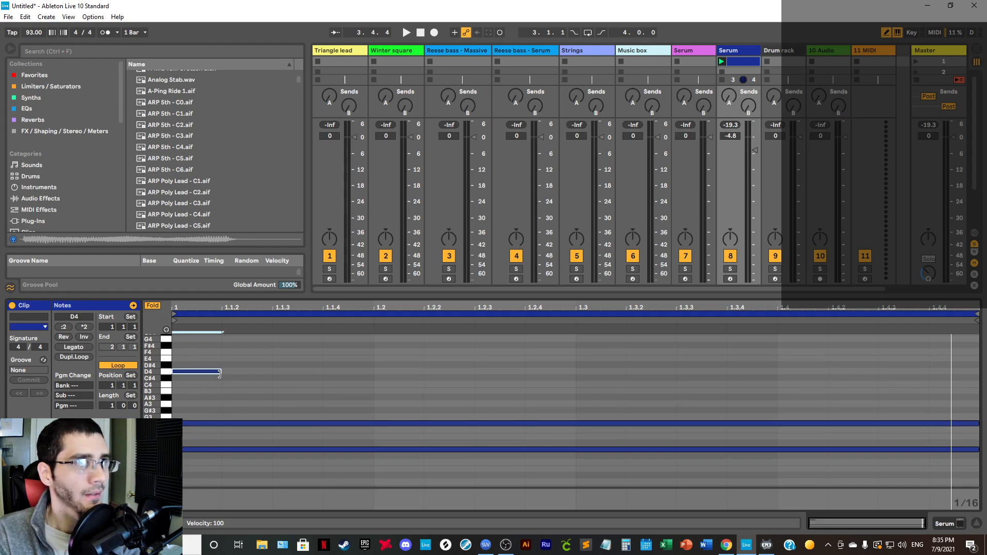
pyautogui.moveTo(219, 374); pyautogui.dragTo(964, 387)
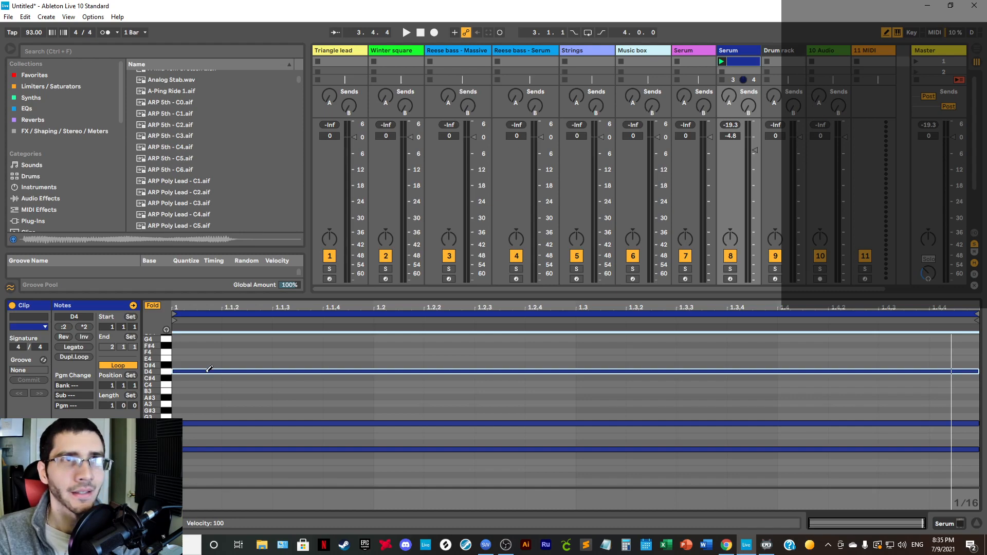
pyautogui.rightClick(232, 395)
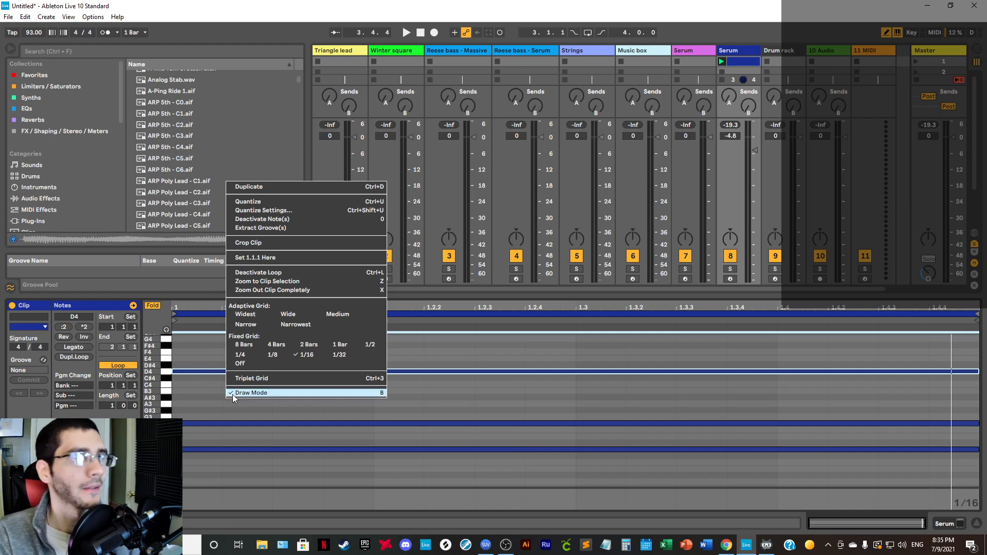
pyautogui.click(232, 394)
# Step: Play back the D3, F#3 and D4 chord in the Serum clip and stop it
pyautogui.press('space')
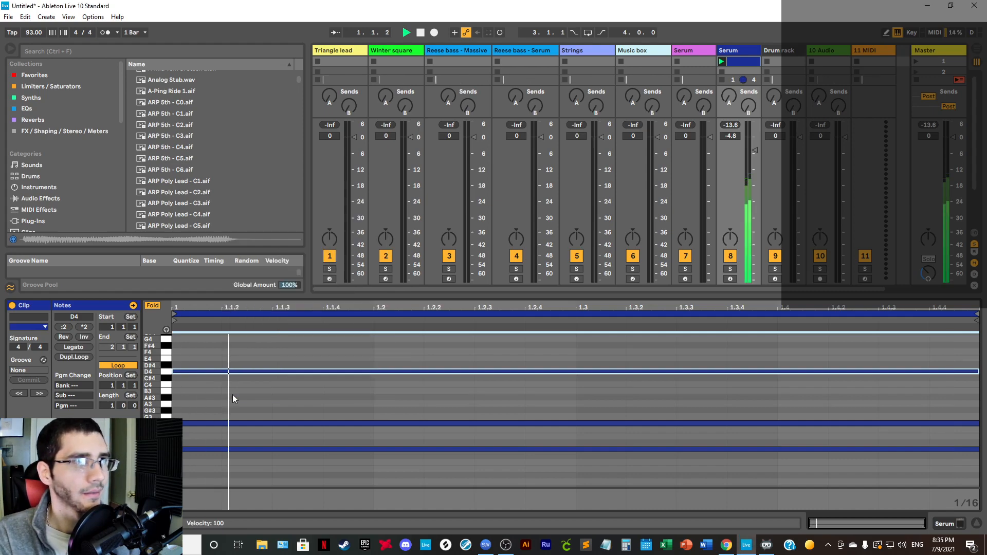
pyautogui.press('space')
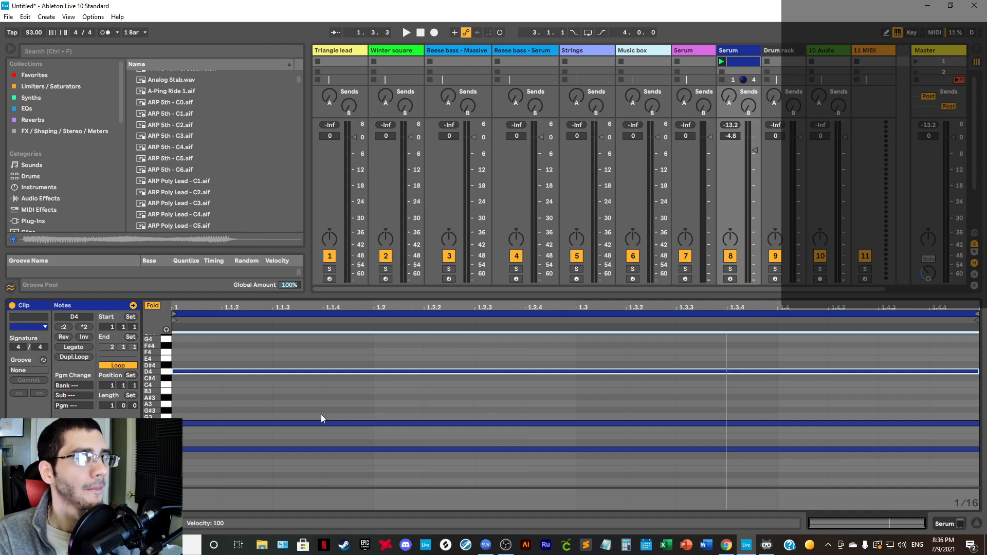
pyautogui.scroll(-1, 225, 442)
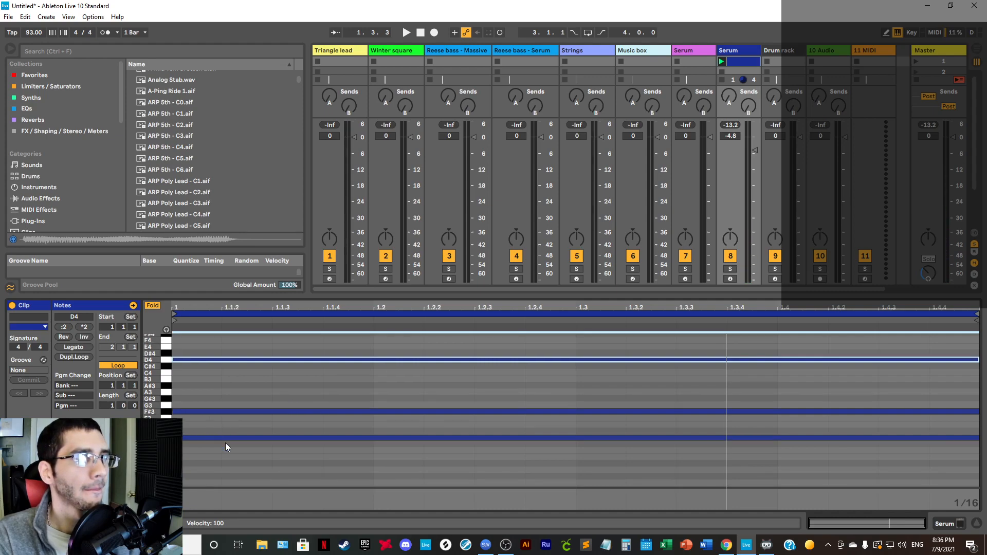
# Step: Play back the Serum chord clip, turn on the metronome, and play the clip again
pyautogui.press('space')
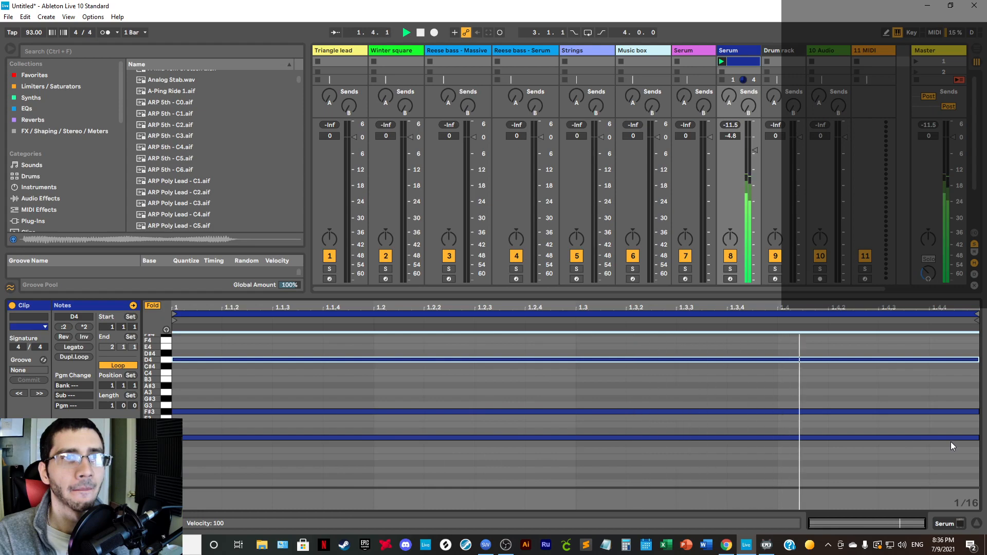
pyautogui.press('space')
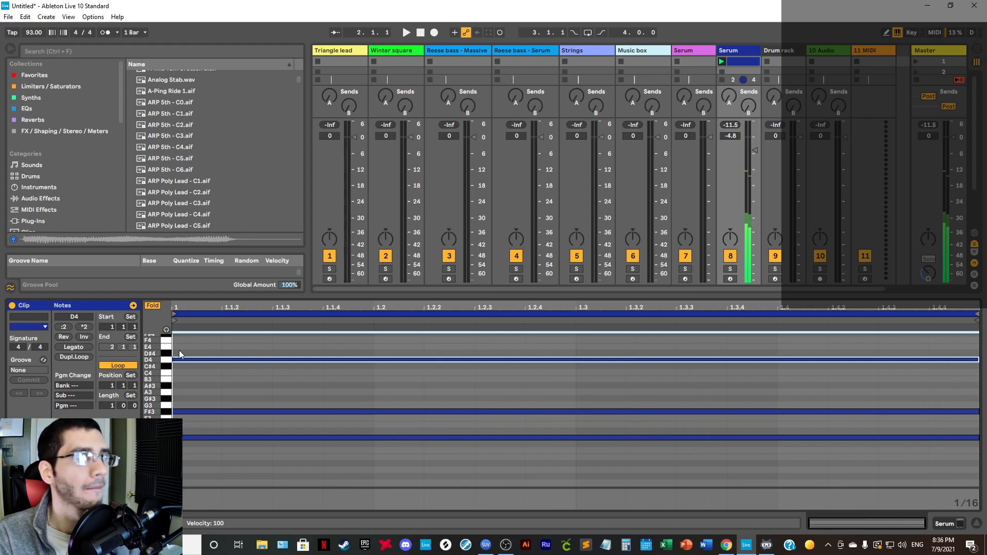
pyautogui.click(105, 32)
pyautogui.press('space')
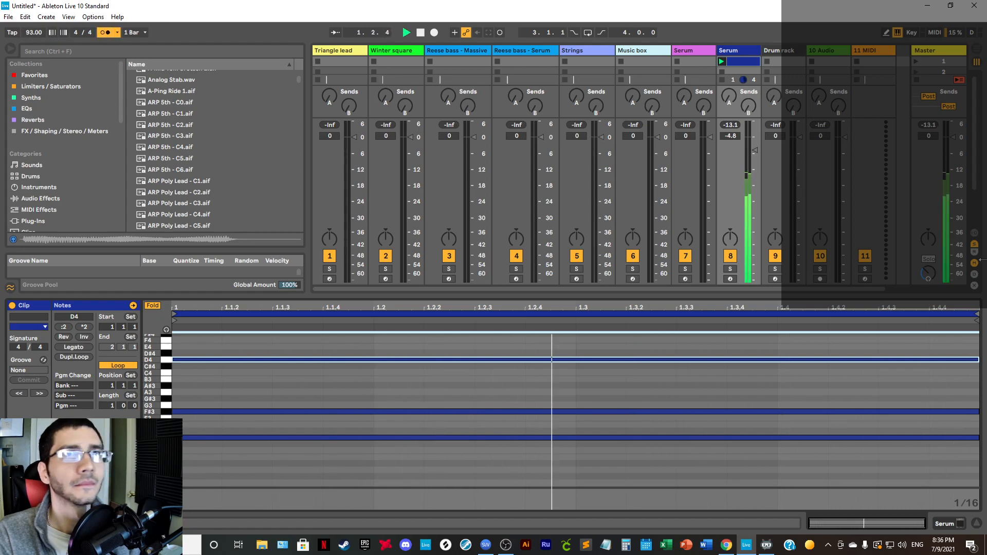
pyautogui.press('space')
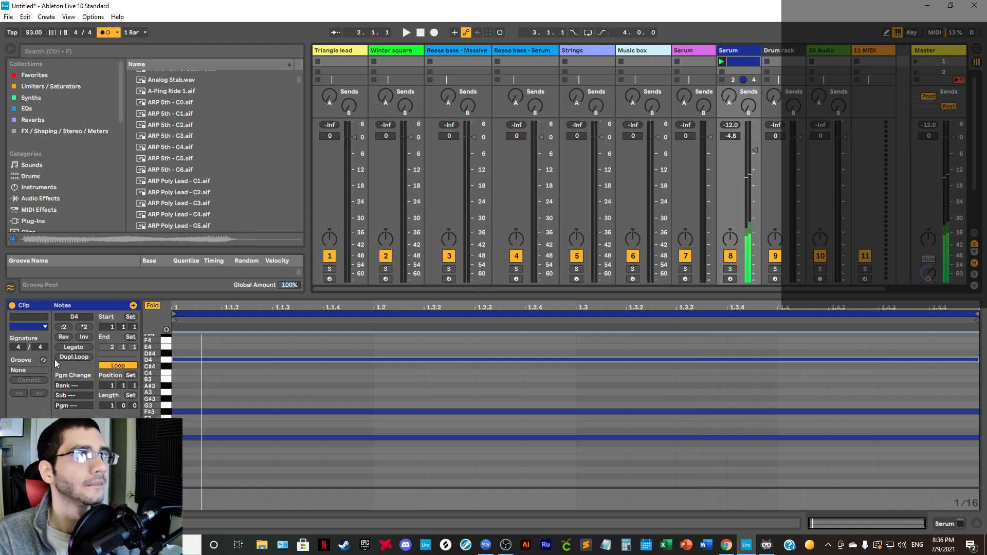
# Step: Duplicate the clip's loop to two bars and lower the second bar's D3 note to C3 during playback
pyautogui.click(63, 357)
pyautogui.press('space')
pyautogui.moveTo(657, 437); pyautogui.dragTo(662, 451)
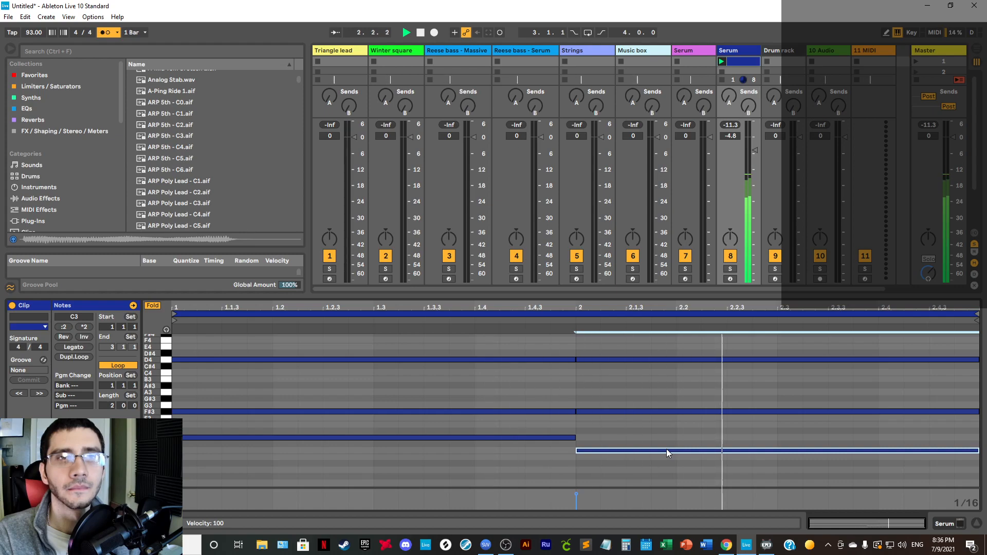
pyautogui.press('space')
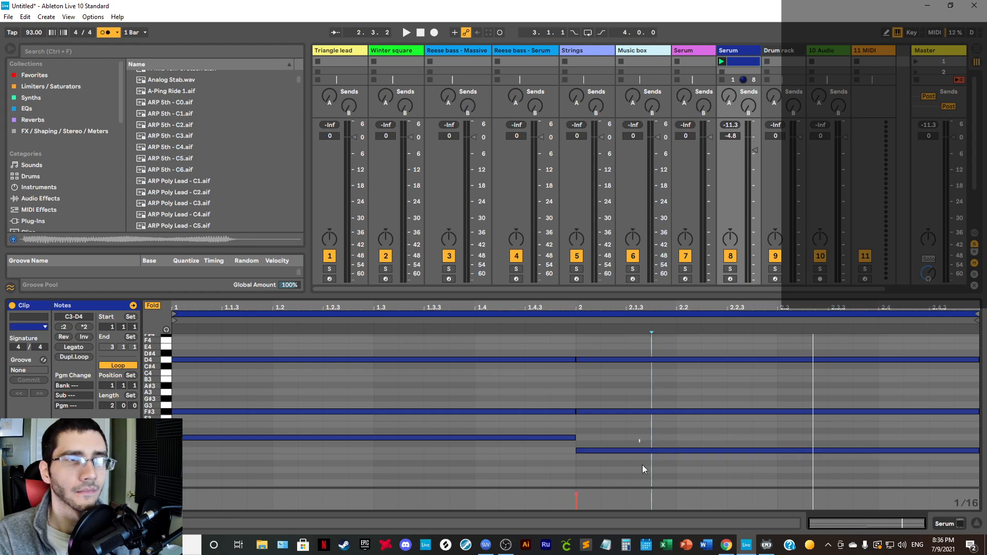
# Step: Select the first bar's chord and the individual notes of the second bar's chord to compare them
pyautogui.moveTo(561, 459); pyautogui.dragTo(559, 353)
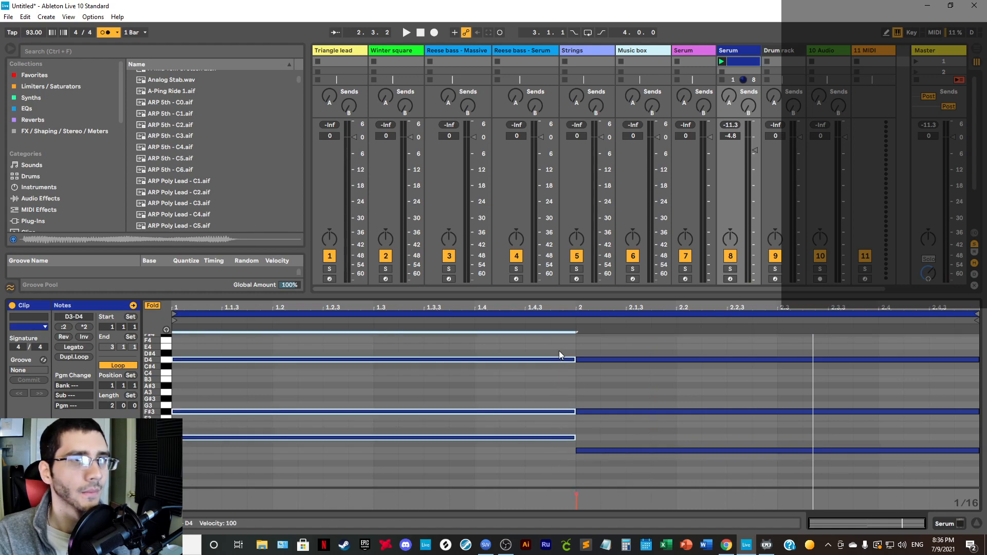
pyautogui.moveTo(599, 434); pyautogui.dragTo(604, 465)
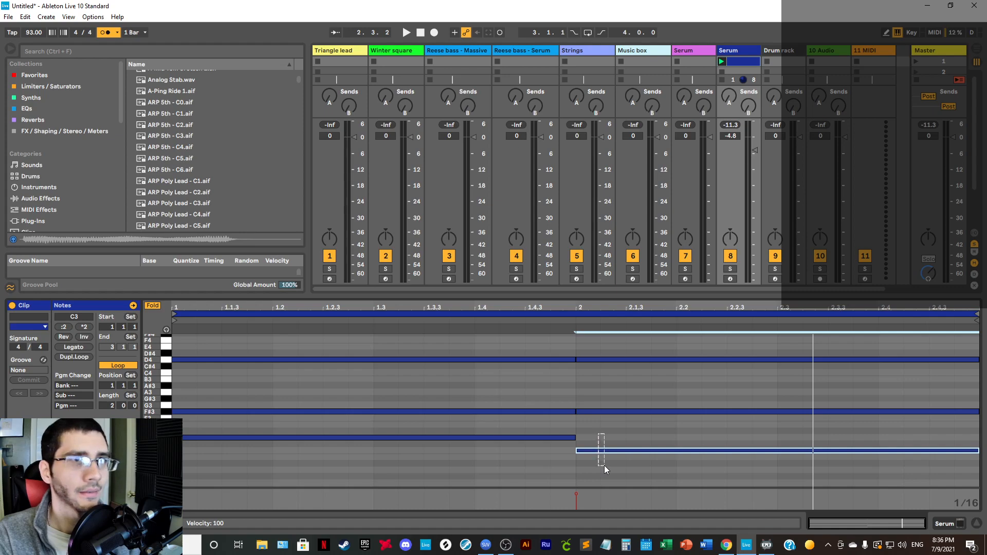
pyautogui.click(589, 414)
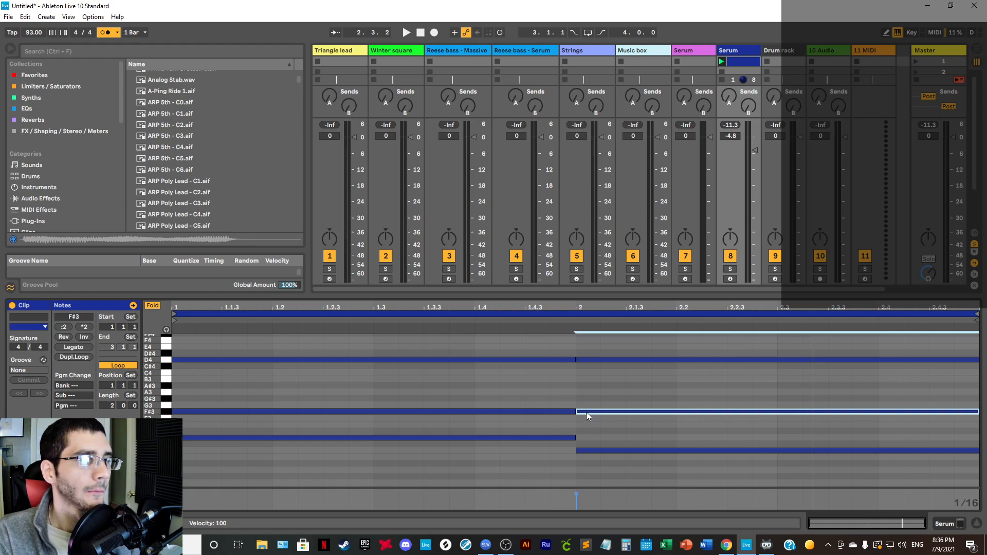
pyautogui.click(582, 359)
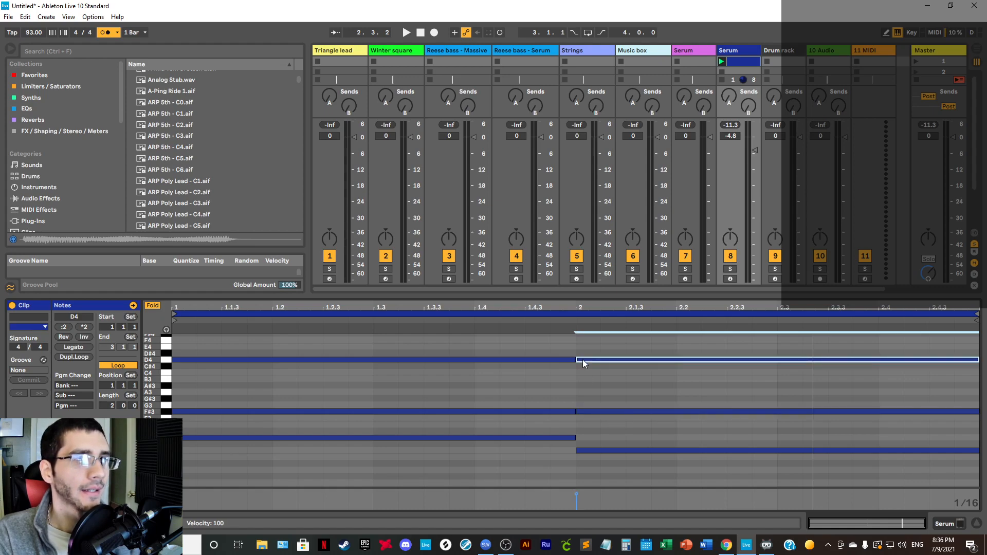
pyautogui.click(581, 451)
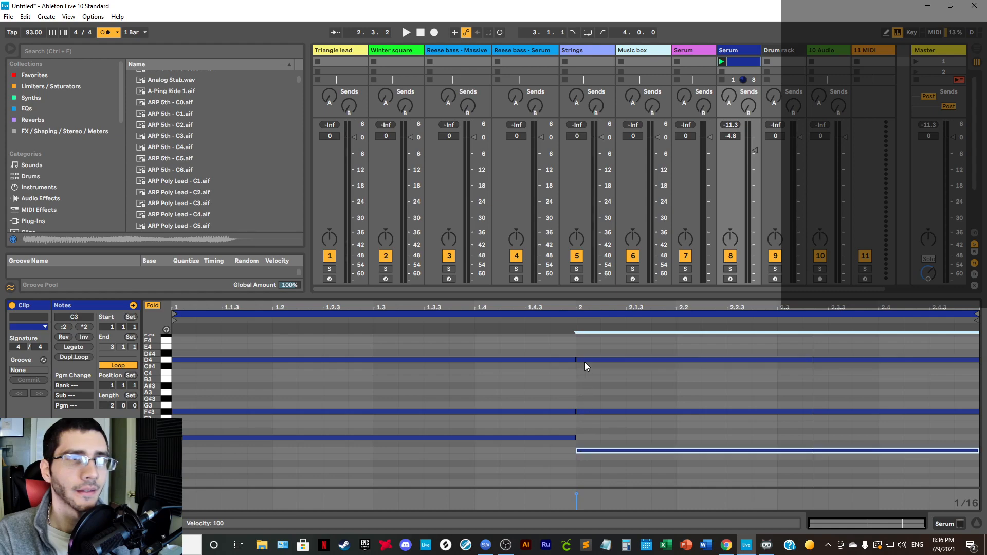
pyautogui.click(585, 361)
pyautogui.click(589, 412)
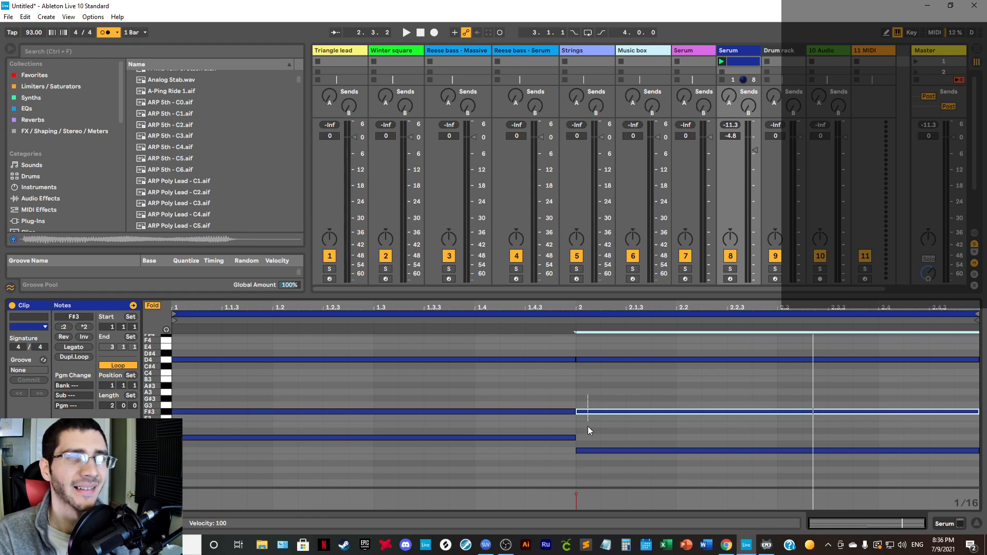
# Step: Raise the second bar's F#3 note to G3 and play back the two-chord clip
pyautogui.moveTo(590, 411); pyautogui.dragTo(590, 399)
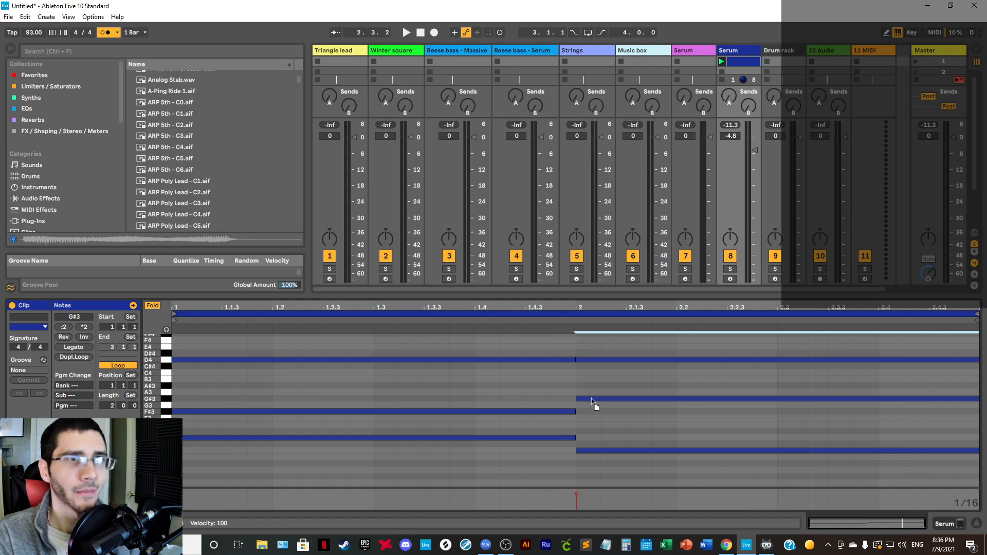
pyautogui.moveTo(592, 399); pyautogui.dragTo(592, 407)
pyautogui.press('space')
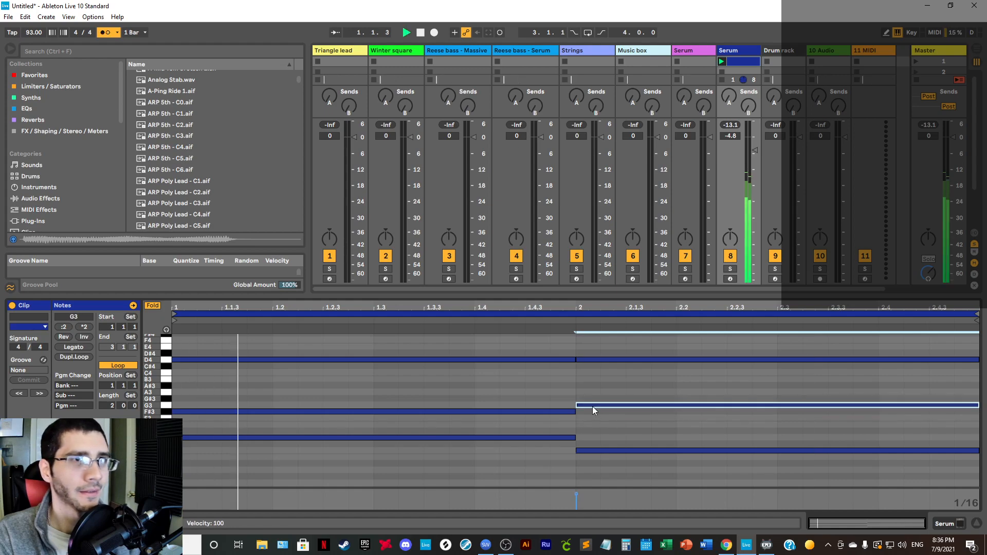
pyautogui.click(601, 422)
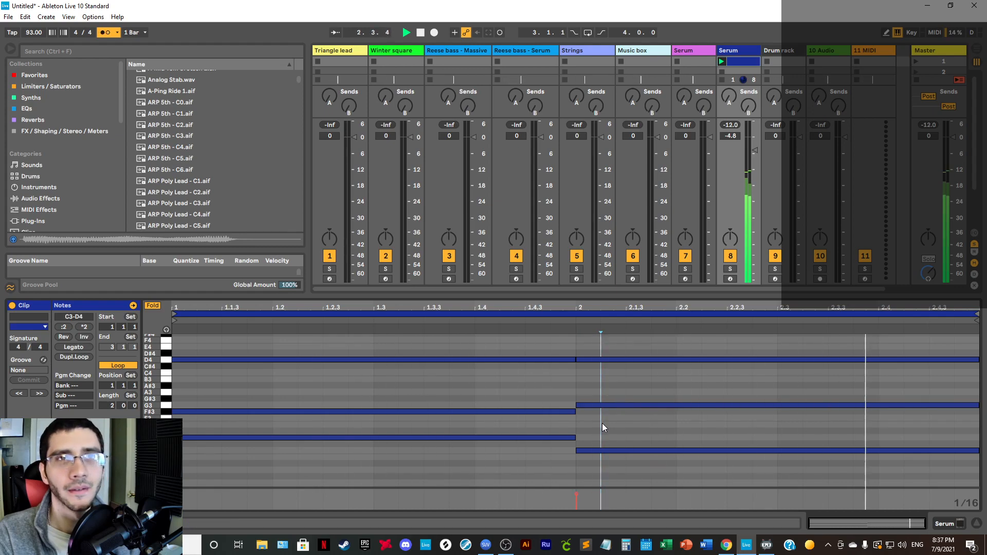
pyautogui.press('space')
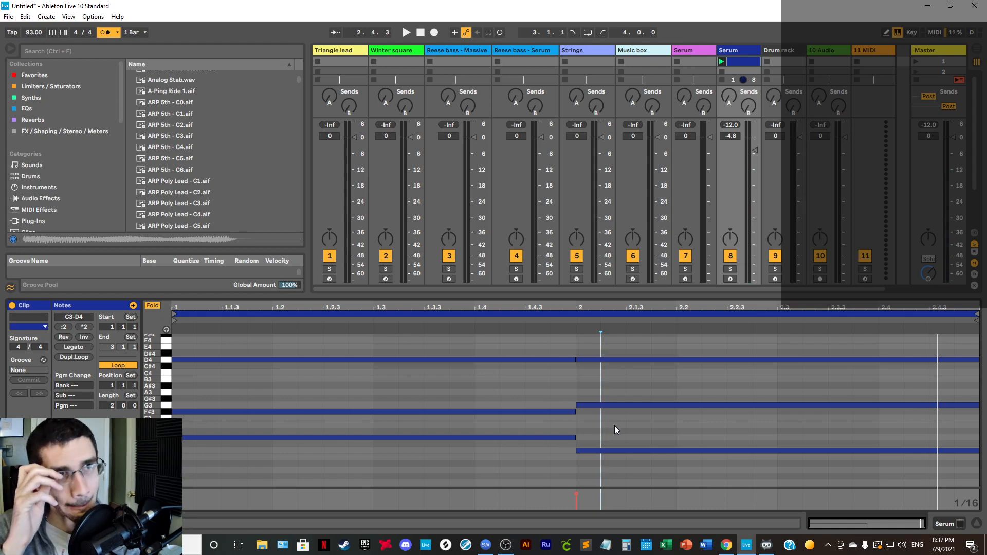
# Step: Duplicate the clip's loop to four bars and set the Serum track's volume to -2.4 dB during playback
pyautogui.click(66, 358)
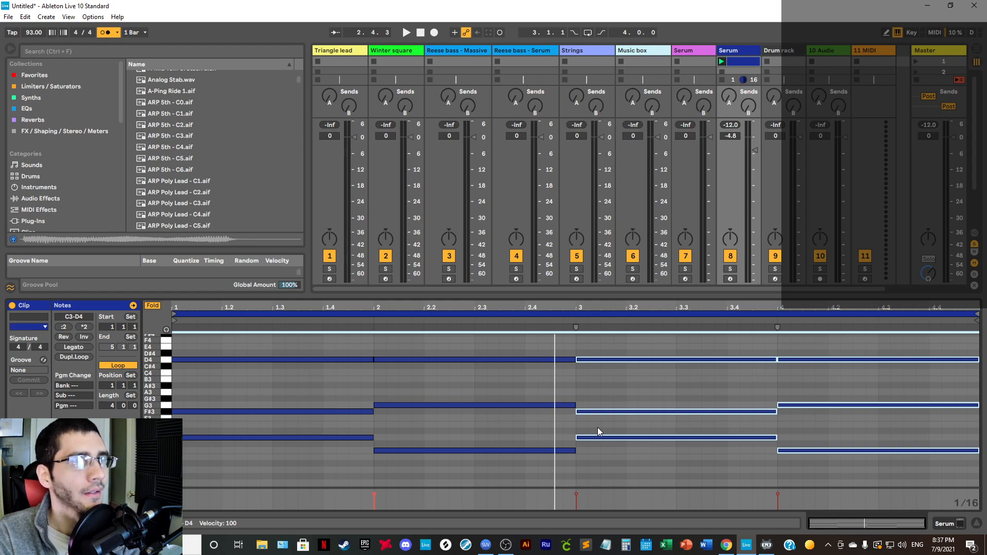
pyautogui.moveTo(226, 341); pyautogui.dragTo(255, 469)
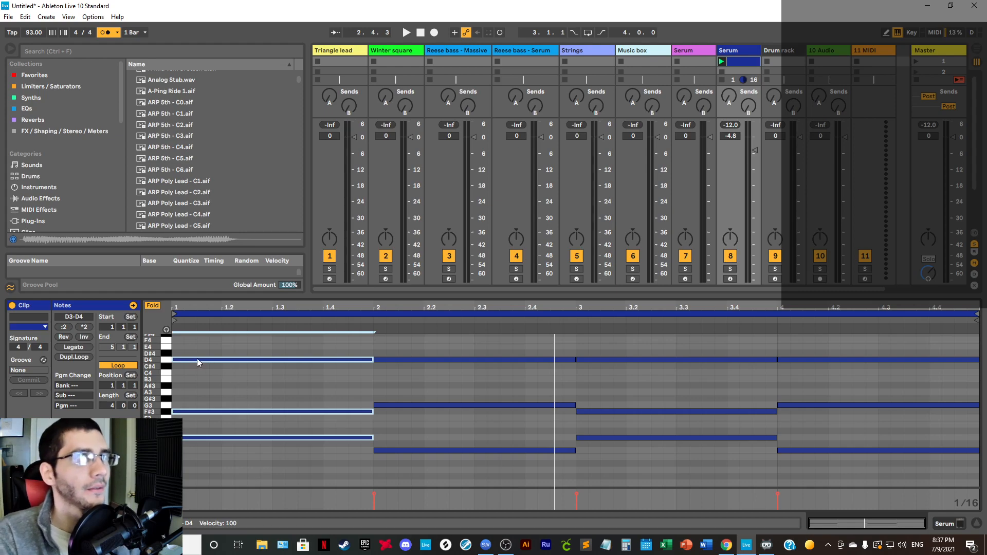
pyautogui.press('space')
pyautogui.moveTo(750, 147); pyautogui.dragTo(755, 144)
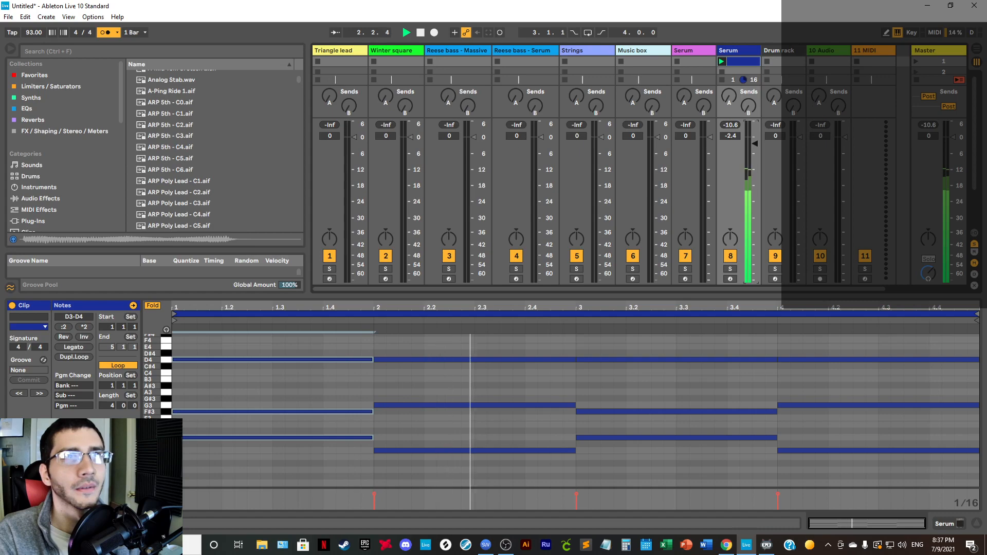
pyautogui.press('space')
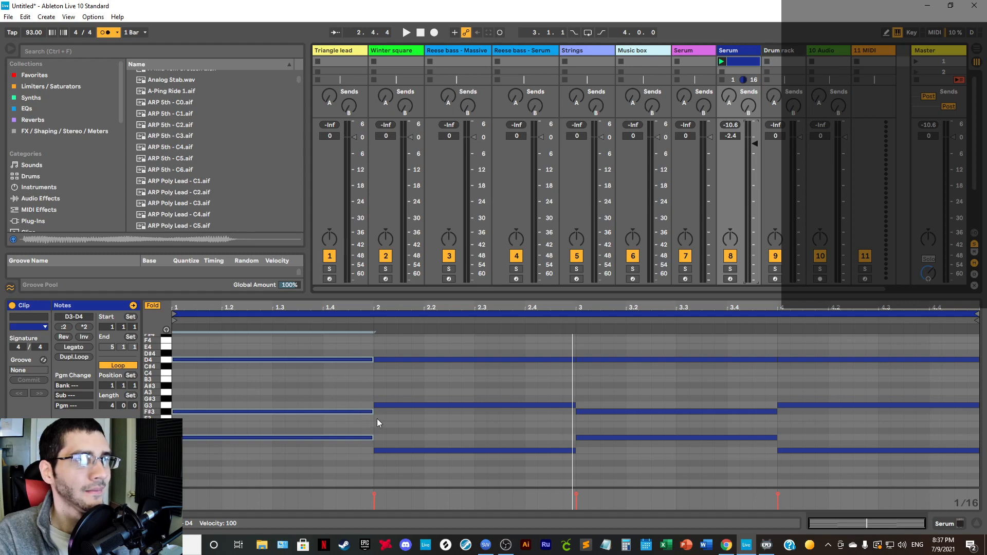
pyautogui.press('space')
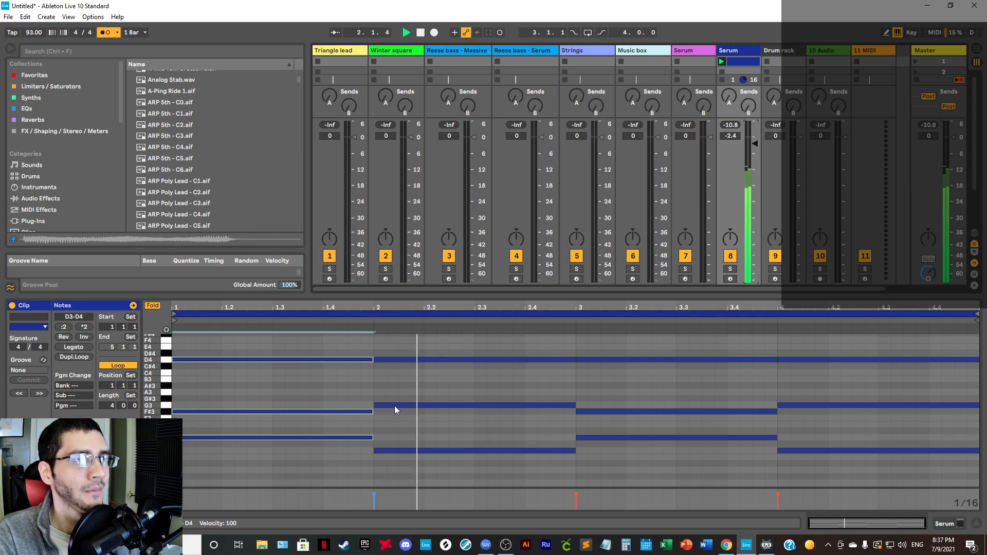
# Step: Delete the D4 and D3 notes in bar 3 and raise its F#3 note to A3
pyautogui.click(631, 359)
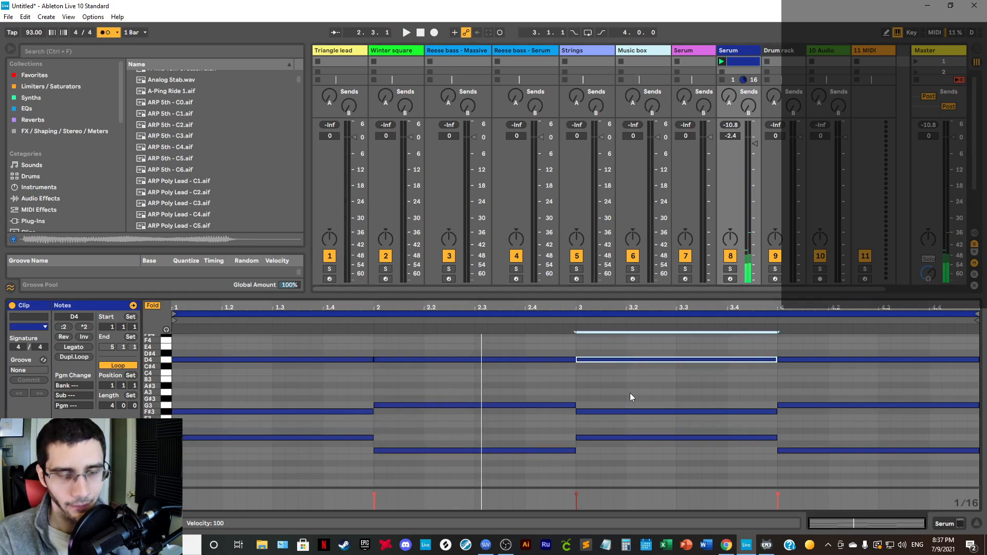
pyautogui.press('Delete')
pyautogui.click(628, 437)
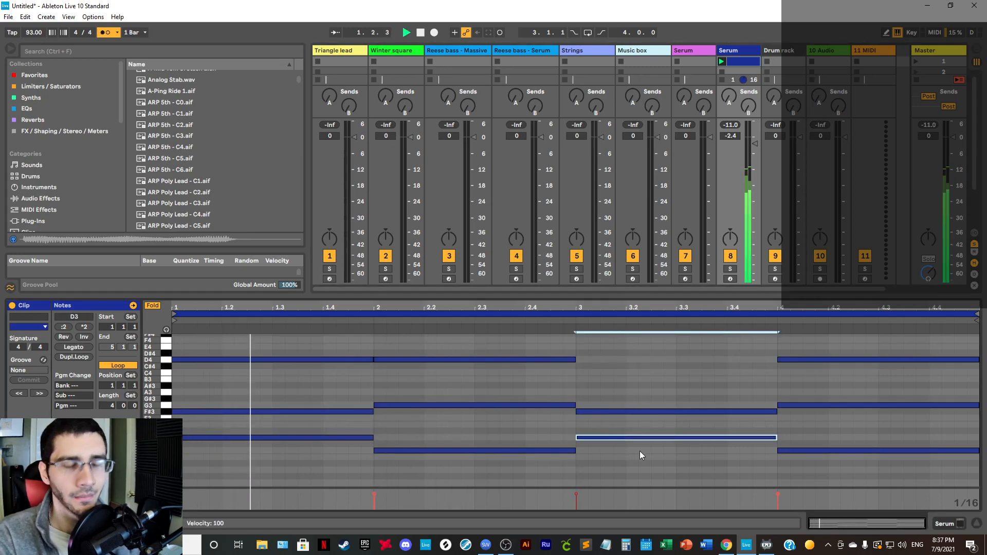
pyautogui.press('Delete')
pyautogui.click(653, 411)
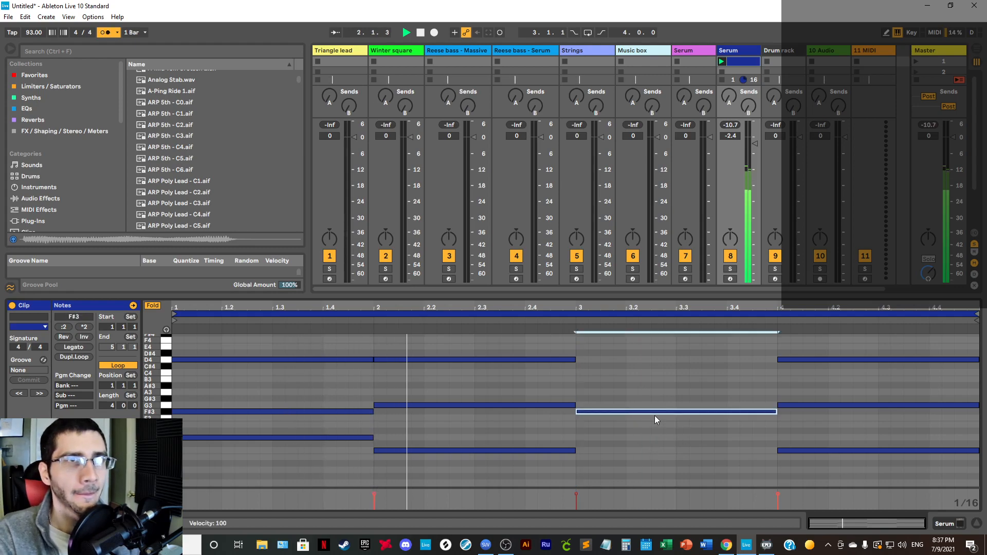
pyautogui.moveTo(634, 409); pyautogui.dragTo(631, 395)
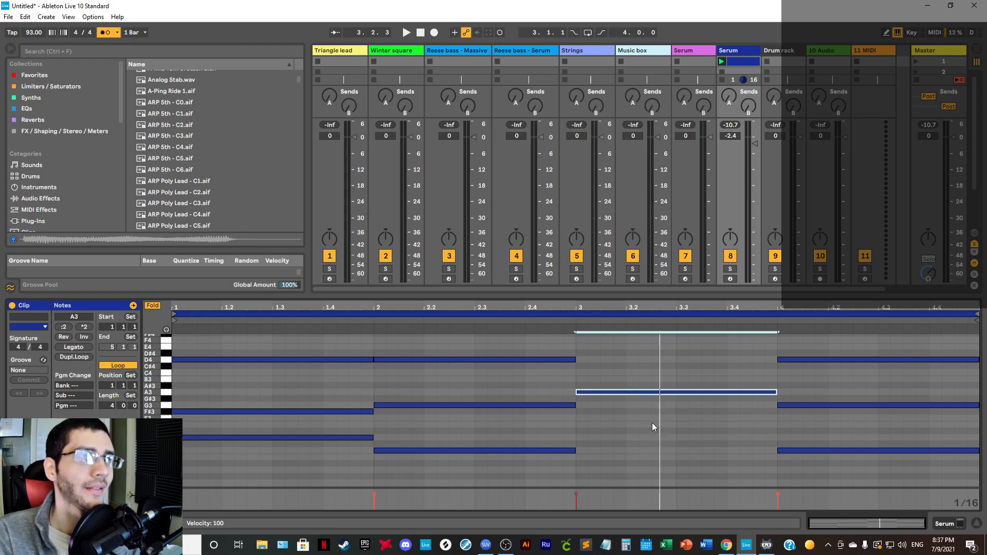
# Step: Move the D4 note from bar 4 to bar 3 and play back the clip to check it
pyautogui.moveTo(797, 352); pyautogui.dragTo(788, 376)
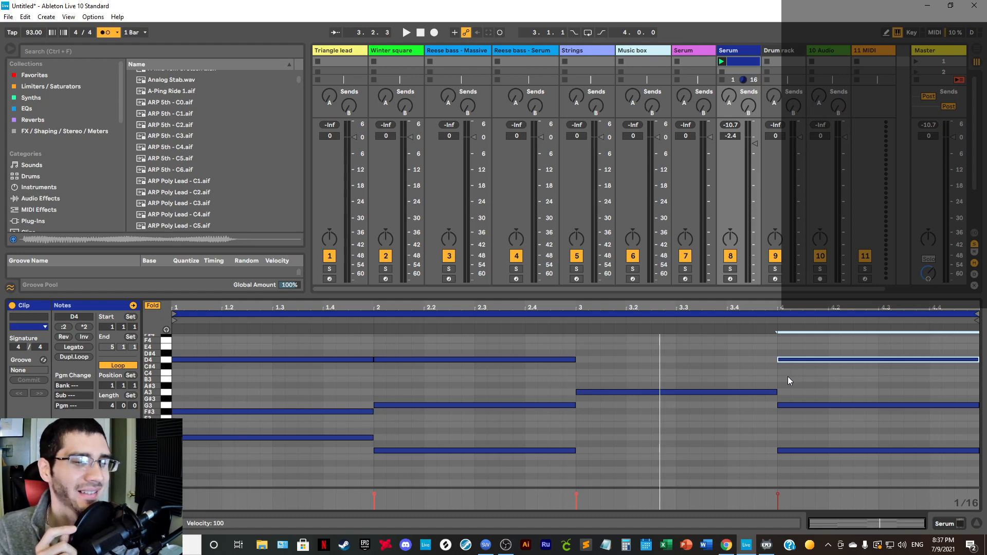
pyautogui.press('space')
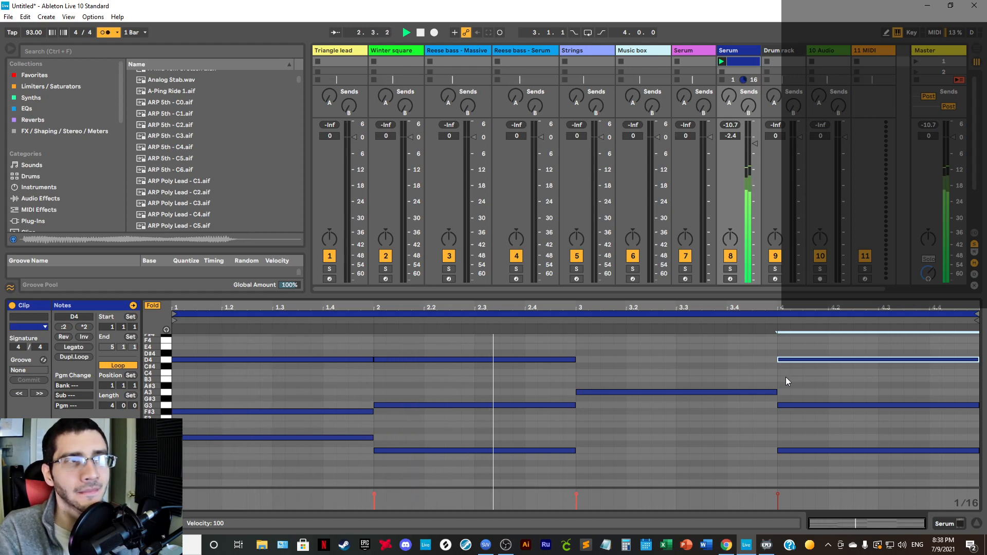
pyautogui.press('space')
pyautogui.moveTo(829, 345); pyautogui.dragTo(620, 360)
pyautogui.press('space')
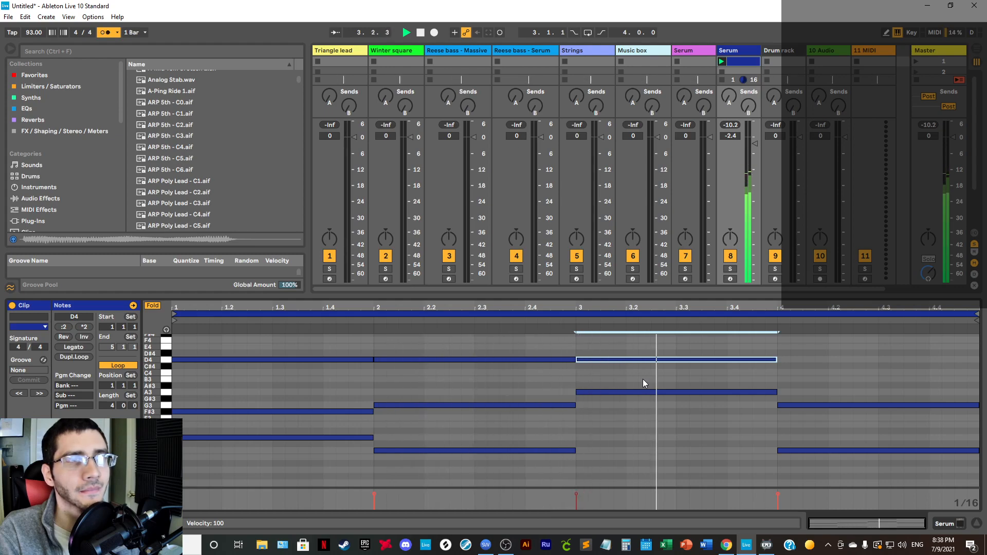
pyautogui.press('space')
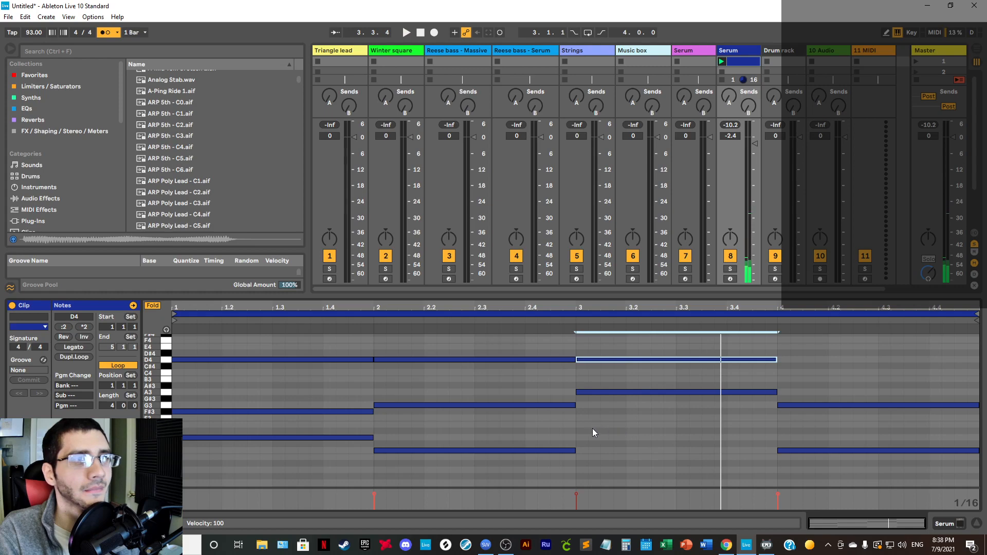
pyautogui.press('space')
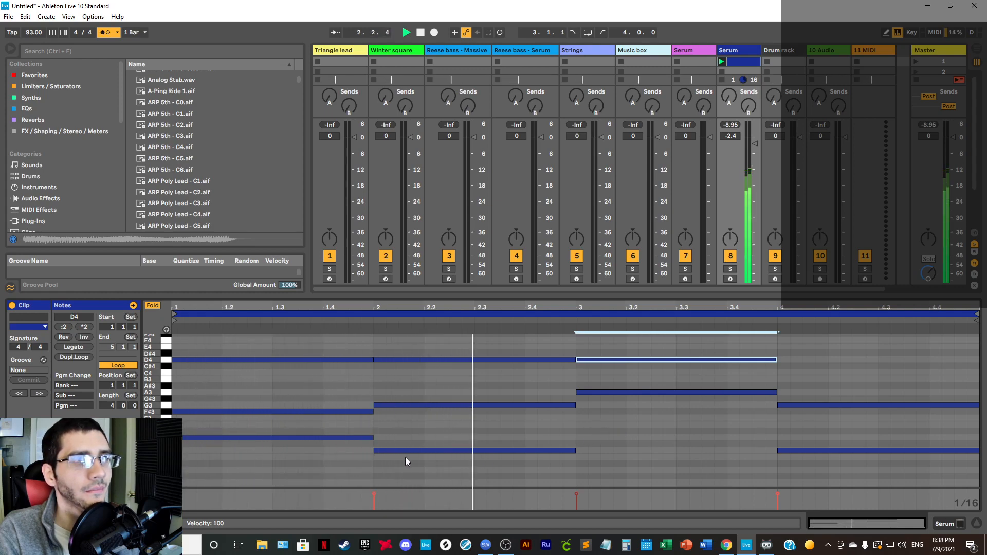
# Step: Draw an A2 note across the whole of bar 3 in Draw Mode, and turn Draw Mode off
pyautogui.rightClick(589, 469)
pyautogui.click(594, 464)
pyautogui.press('space')
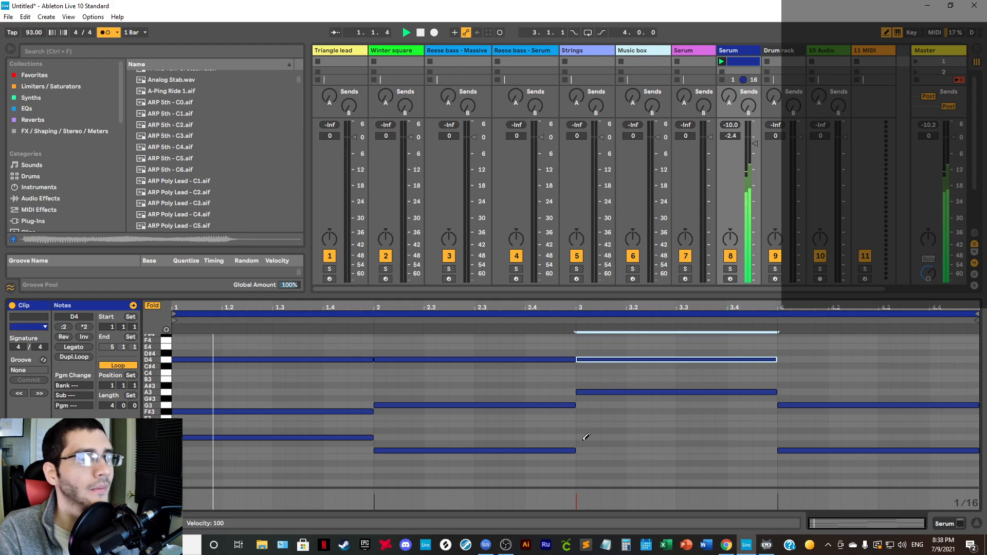
pyautogui.scroll(-2, 585, 437)
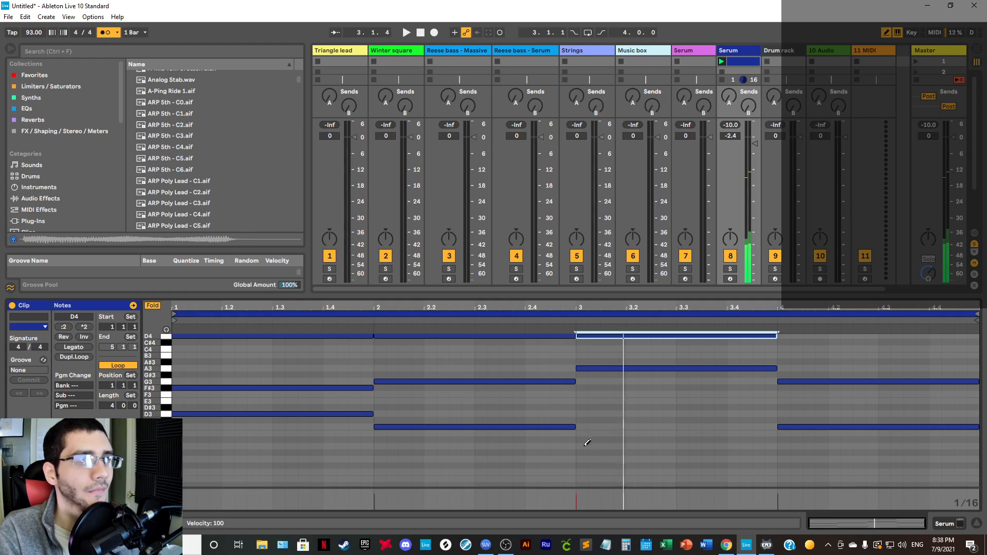
pyautogui.press('space')
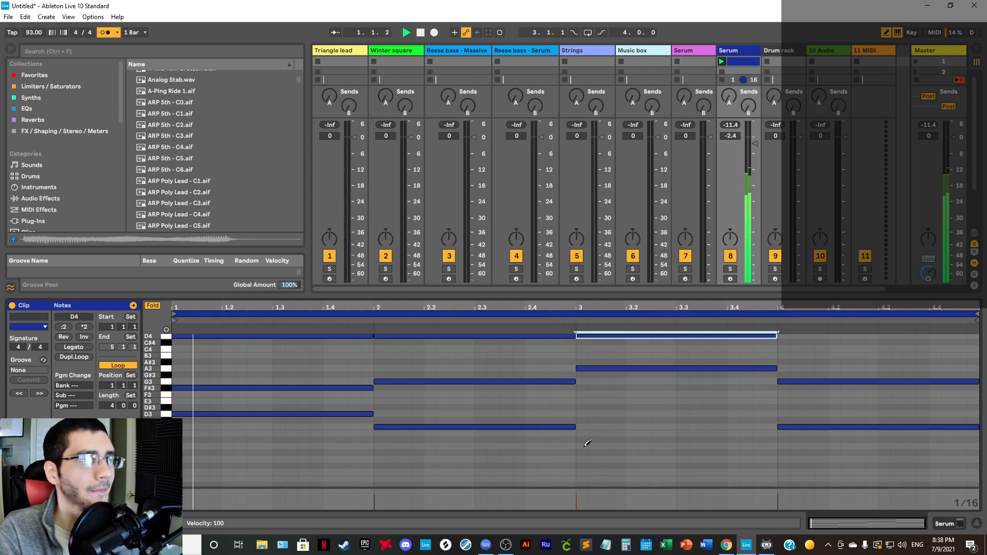
pyautogui.click(584, 446)
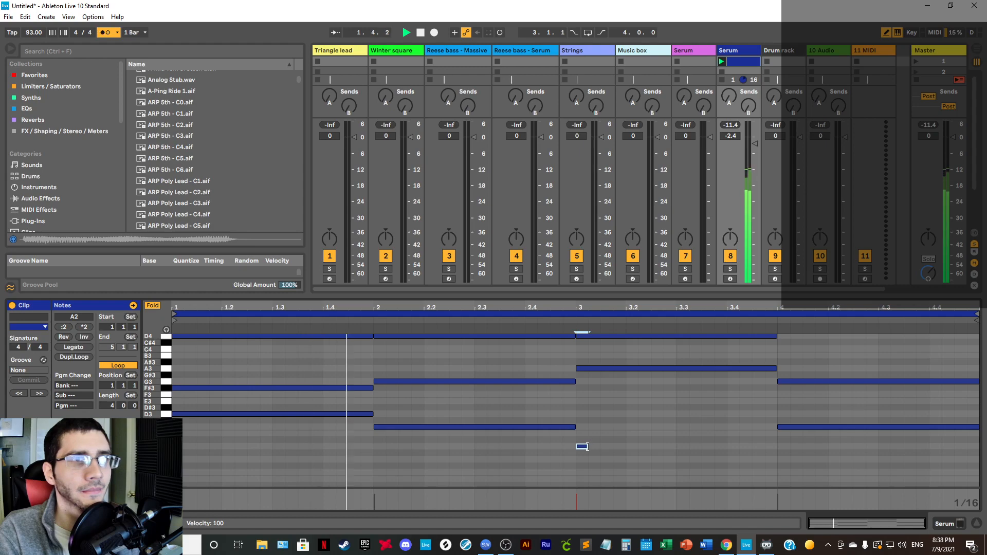
pyautogui.moveTo(586, 446); pyautogui.dragTo(777, 447)
pyautogui.rightClick(743, 434)
pyautogui.click(745, 429)
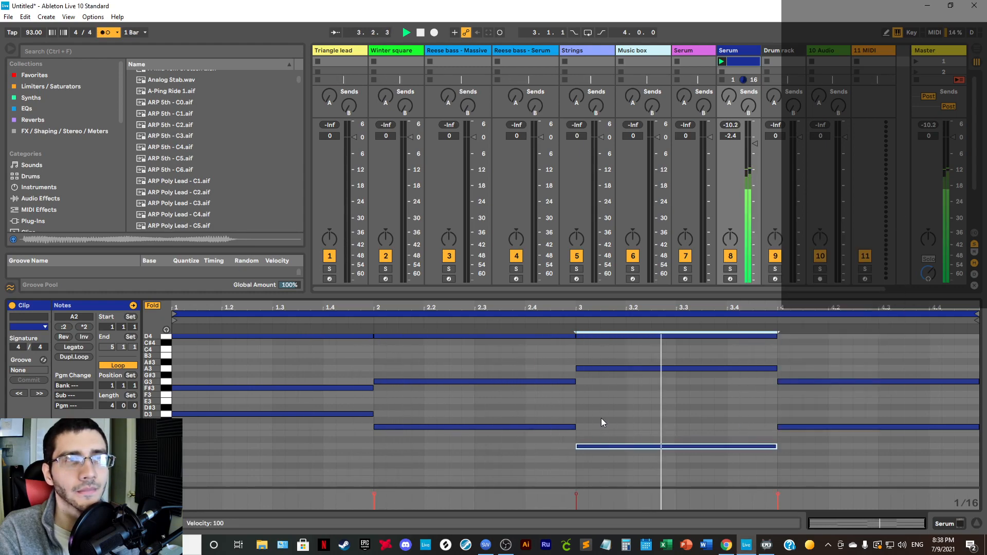
# Step: Stop playback and examine the individual chord notes in bars 3 and 2, selecting A3, G3, C3 and D4 in turn
pyautogui.scroll(3, 601, 418)
pyautogui.press('space')
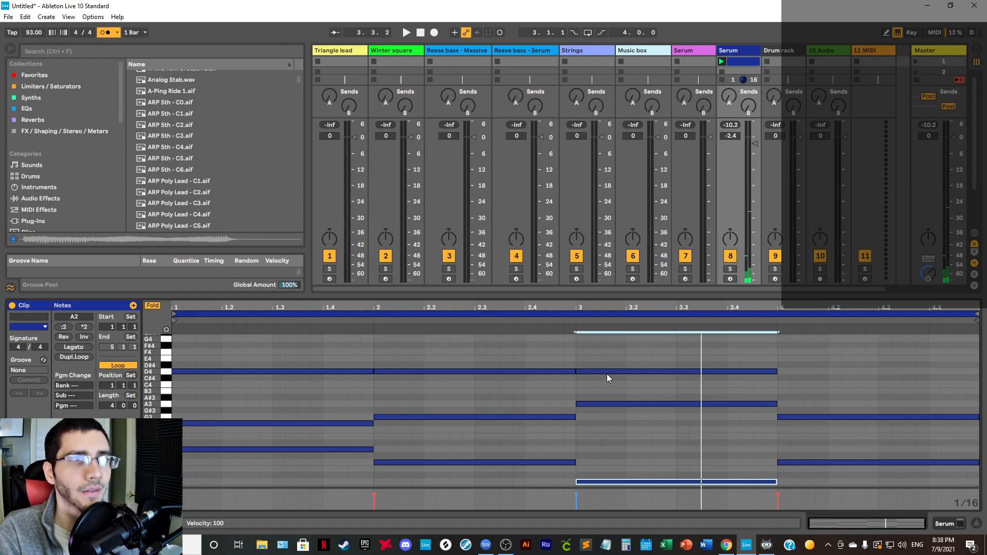
pyautogui.click(600, 405)
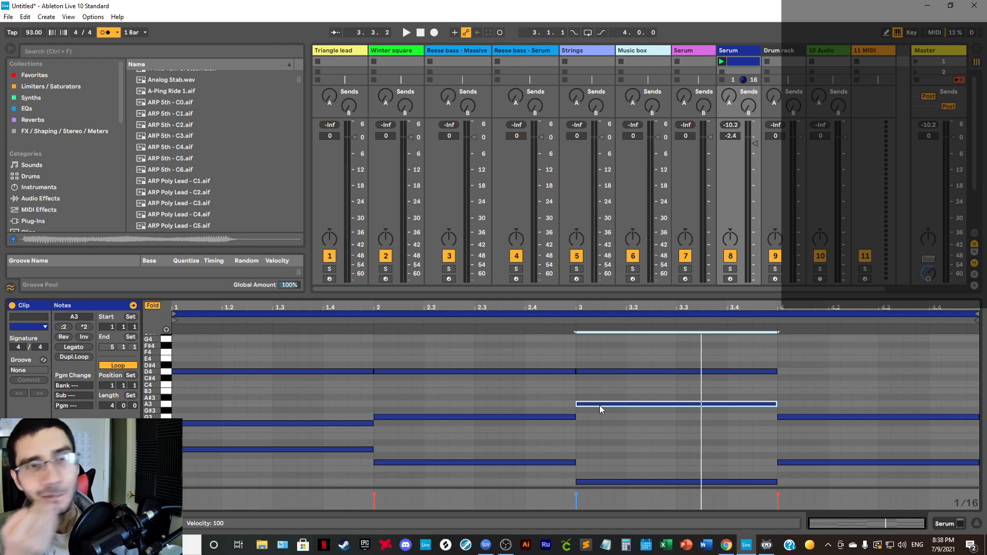
pyautogui.click(532, 417)
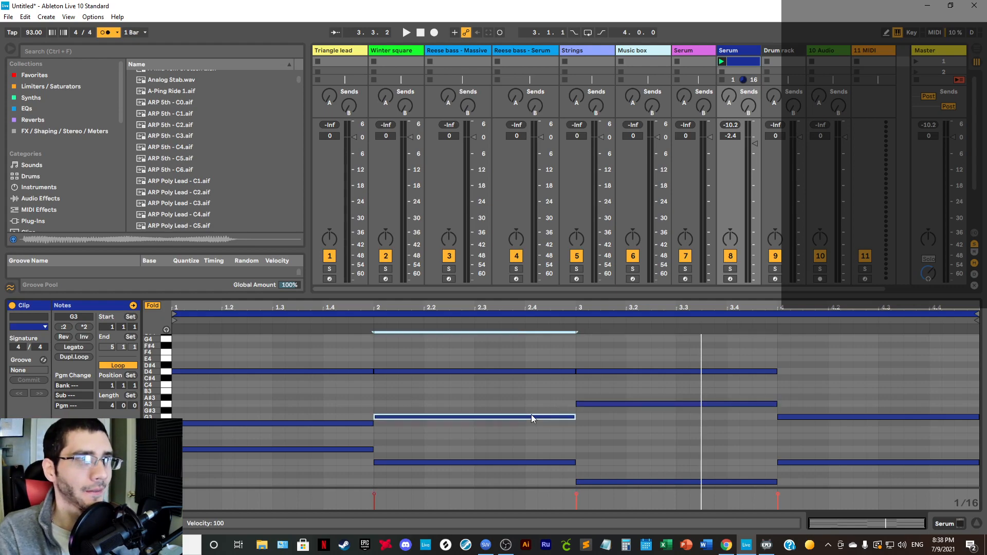
pyautogui.click(502, 462)
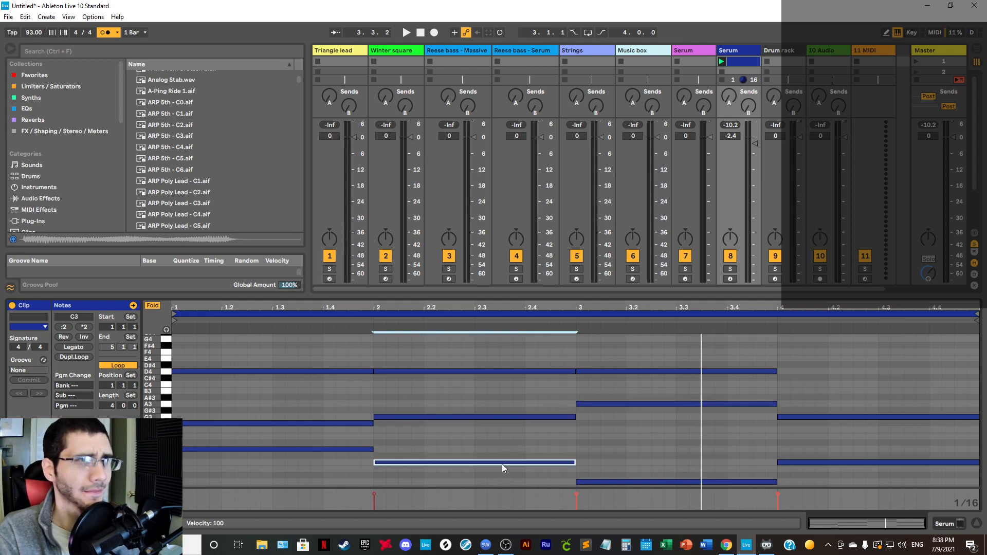
pyautogui.click(505, 419)
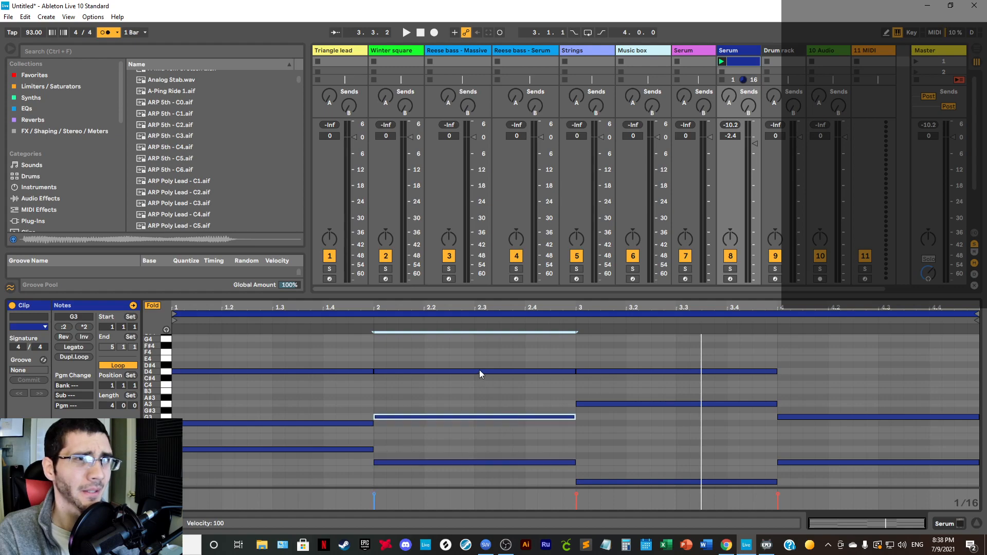
pyautogui.click(479, 370)
pyautogui.click(467, 417)
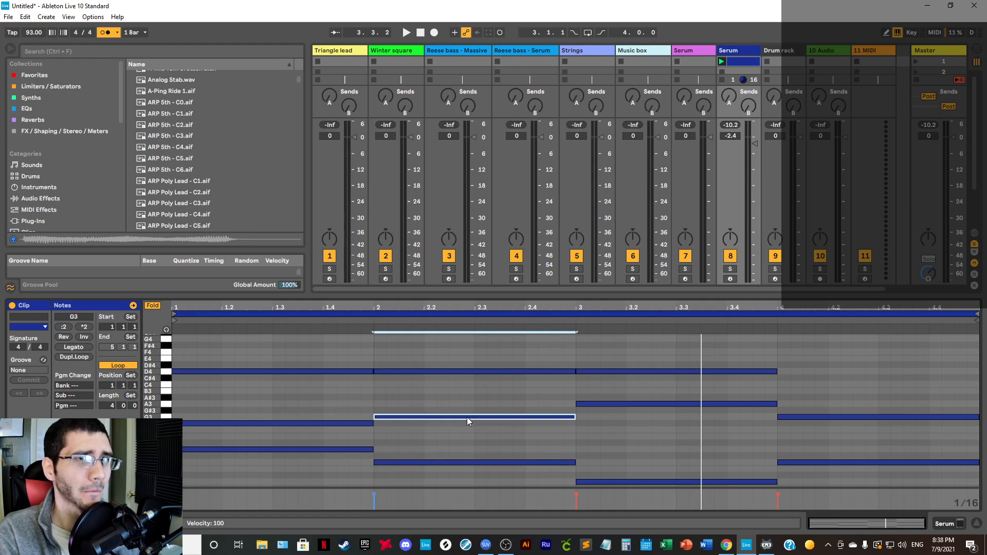
pyautogui.scroll(-1, 500, 408)
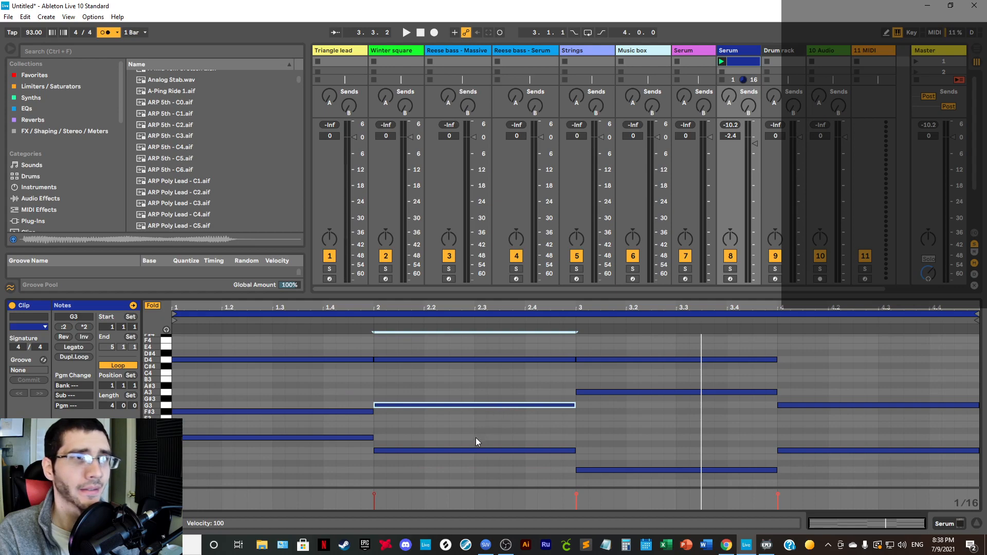
# Step: Examine the bar 1 chord as a whole and note by note, and compare it with each note of the bar 2 chord
pyautogui.moveTo(275, 346); pyautogui.dragTo(273, 448)
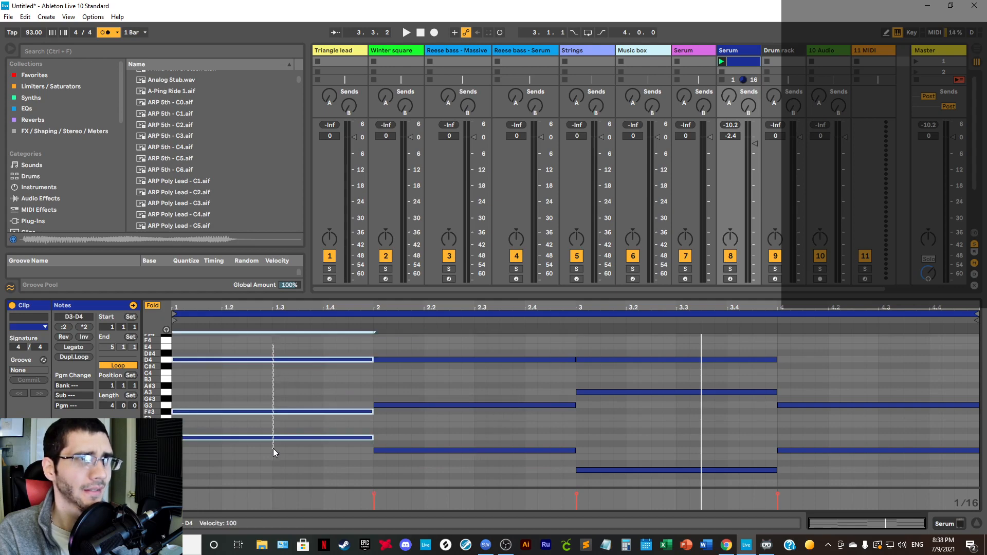
pyautogui.click(261, 412)
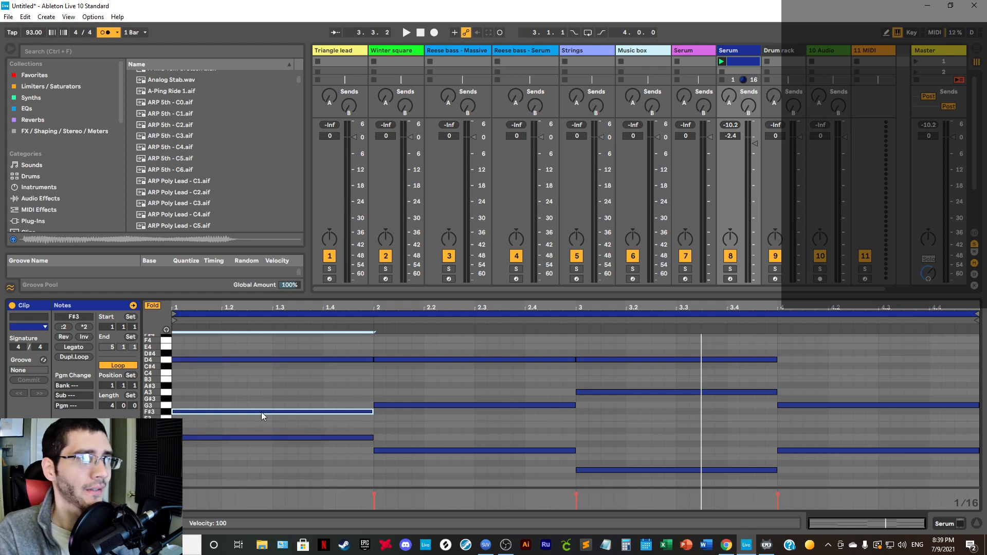
pyautogui.moveTo(255, 350); pyautogui.dragTo(260, 447)
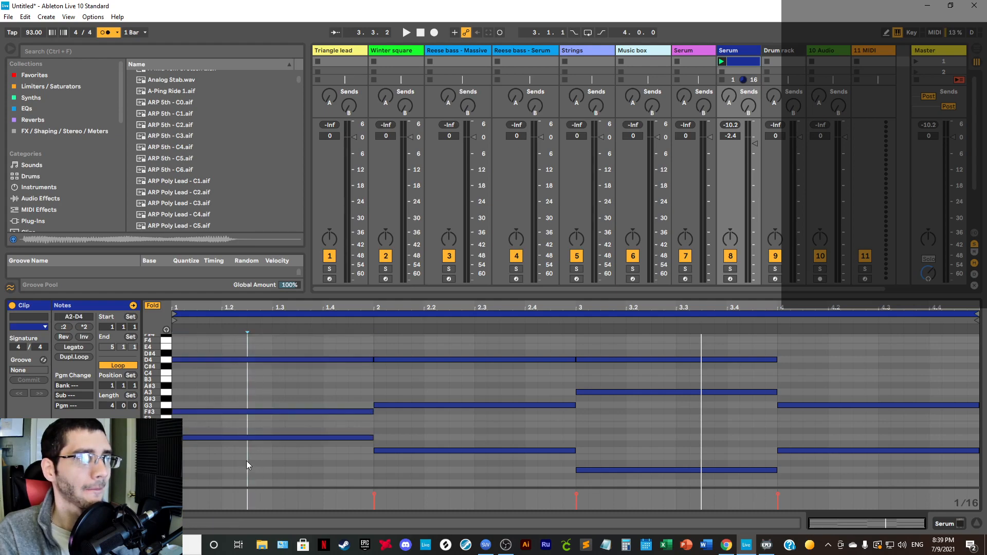
pyautogui.click(230, 439)
pyautogui.click(222, 359)
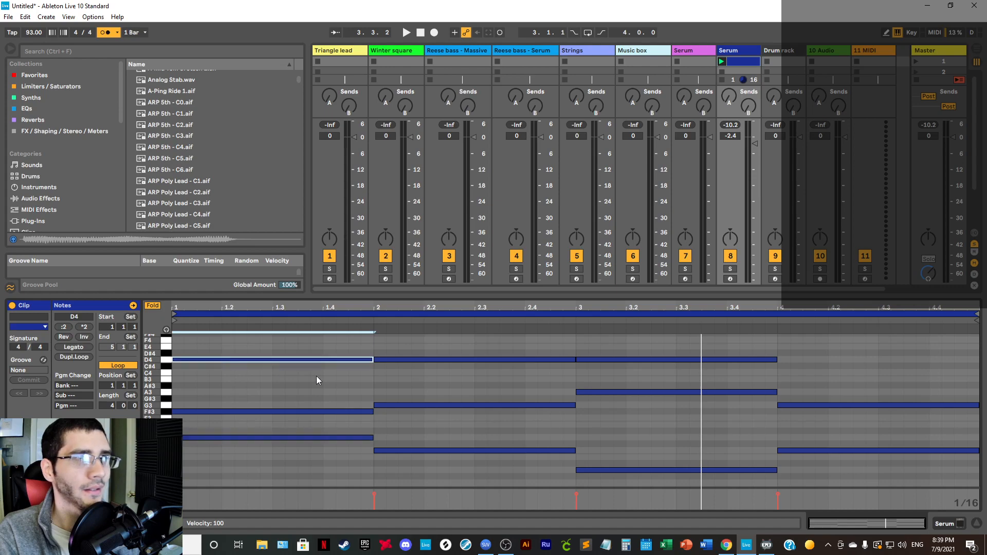
pyautogui.click(383, 362)
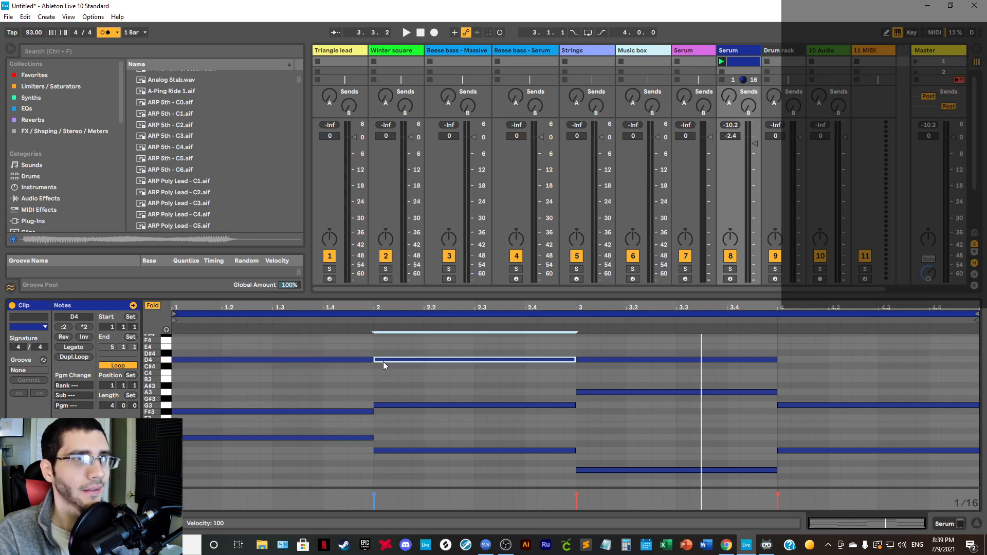
pyautogui.click(381, 405)
pyautogui.click(388, 450)
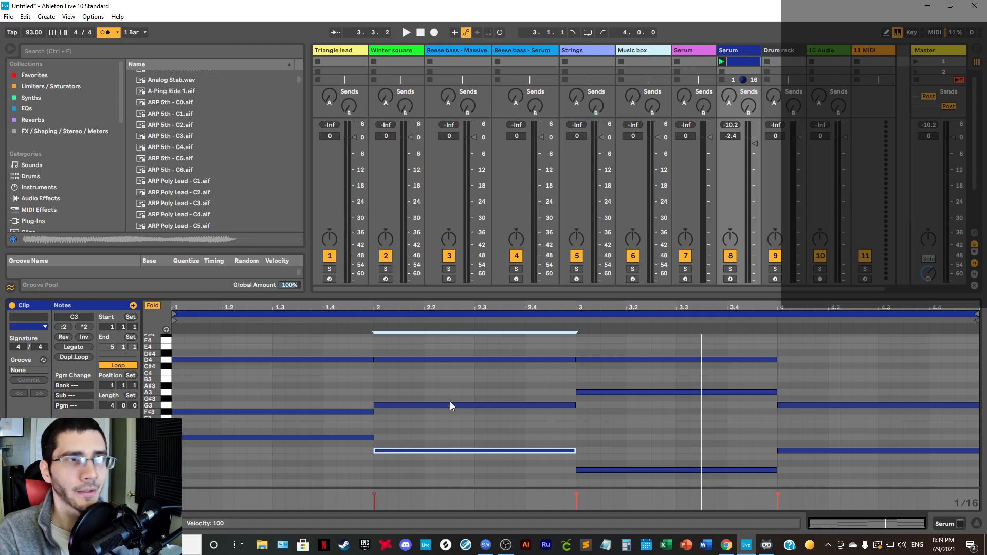
# Step: Examine the D4, A2 and A3 notes that make up the bar 3 chord
pyautogui.click(608, 432)
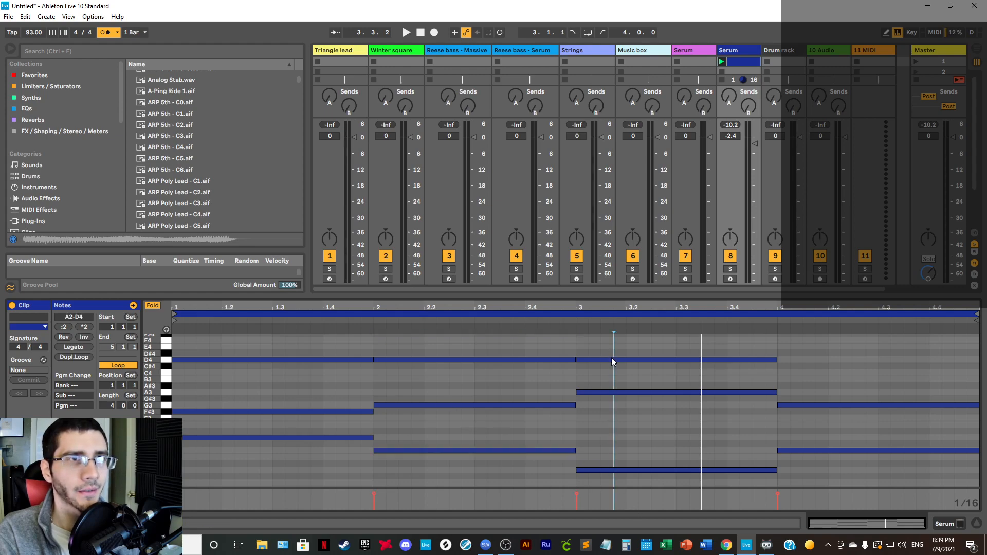
pyautogui.click(612, 358)
pyautogui.click(597, 470)
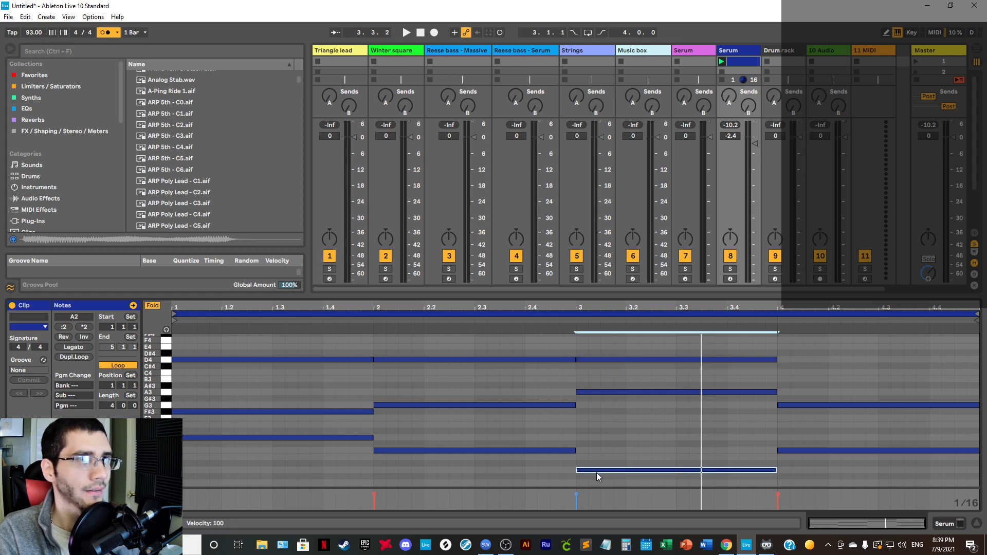
pyautogui.click(596, 392)
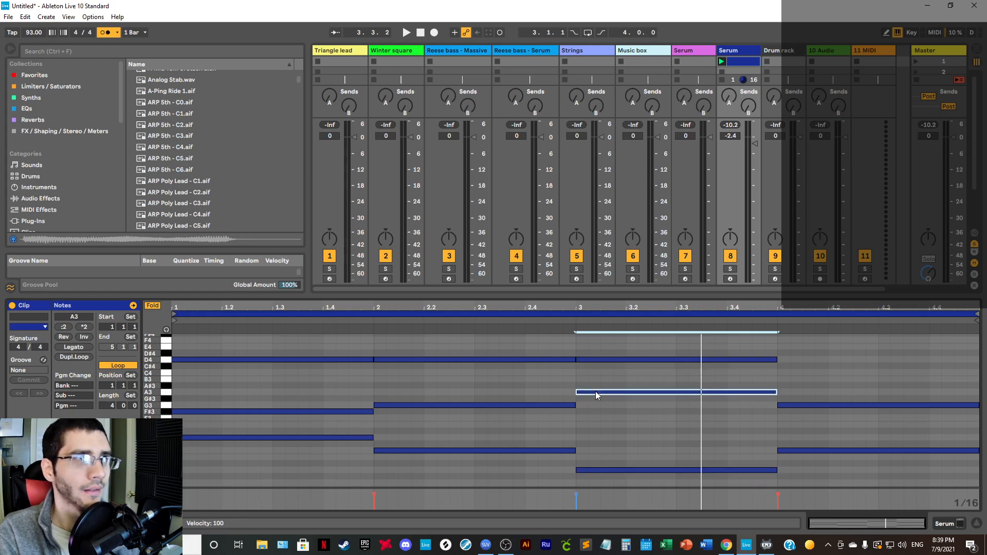
pyautogui.click(591, 359)
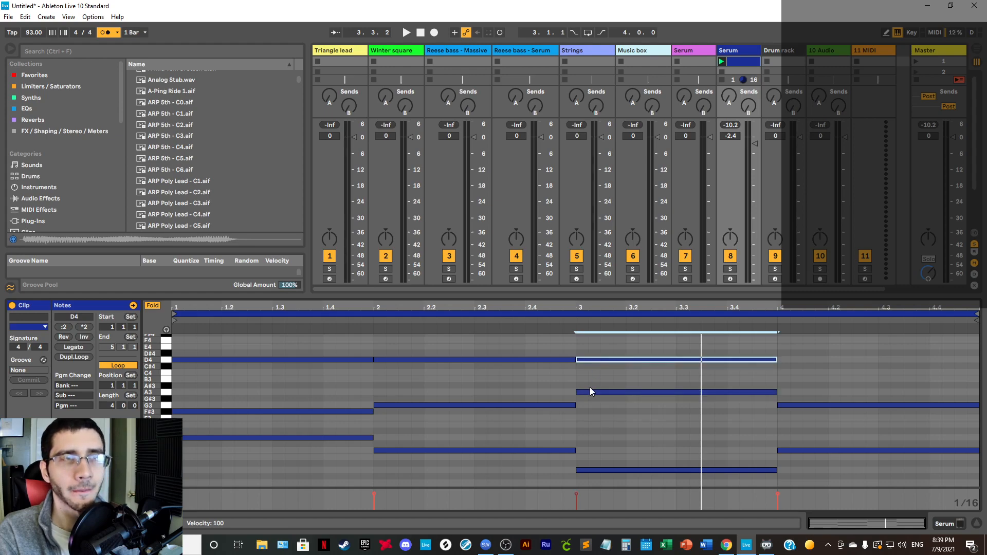
# Step: Play the clip, delete the C3 note from bar 4, and play it back again
pyautogui.press('space')
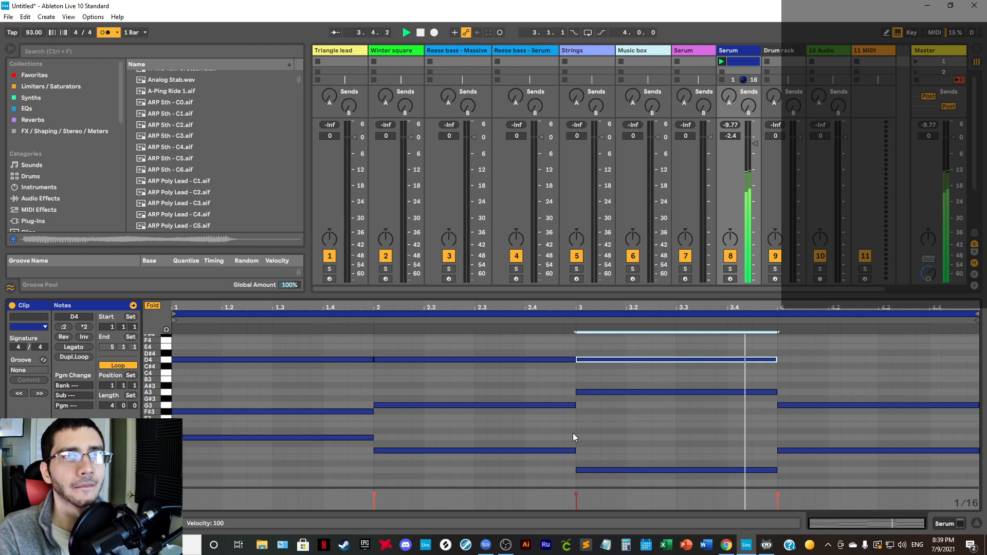
pyautogui.moveTo(844, 437); pyautogui.dragTo(839, 483)
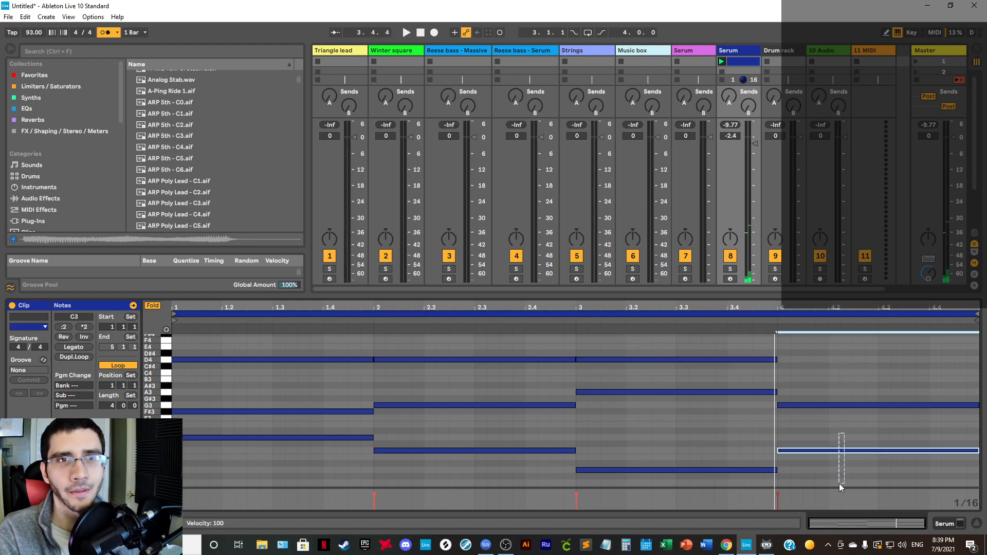
pyautogui.press('Delete')
pyautogui.press('space')
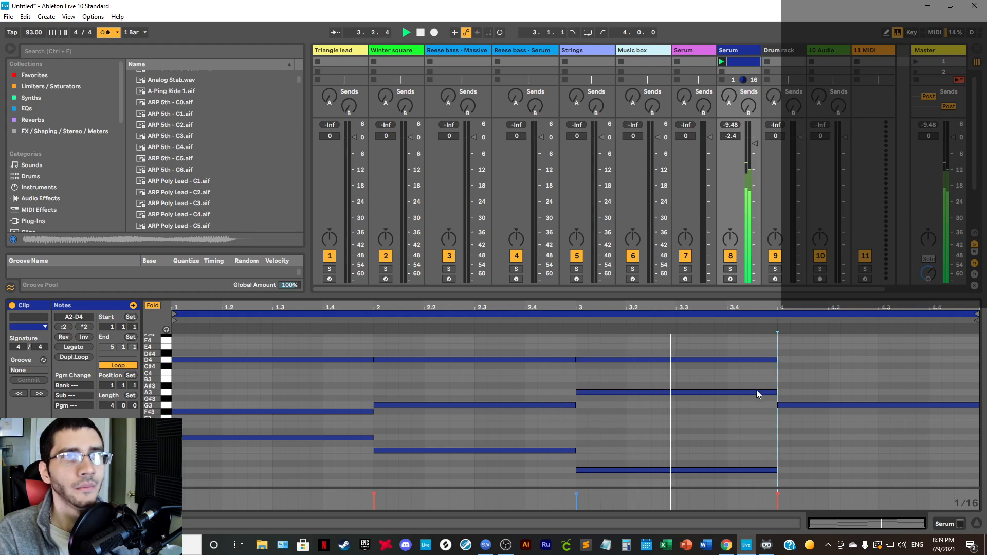
# Step: Raise the G3 note in bar 4 to D4, restart playback, and set the tempo to 84 BPM
pyautogui.click(864, 377)
pyautogui.moveTo(862, 406); pyautogui.dragTo(865, 363)
pyautogui.press('space')
pyautogui.press('space')
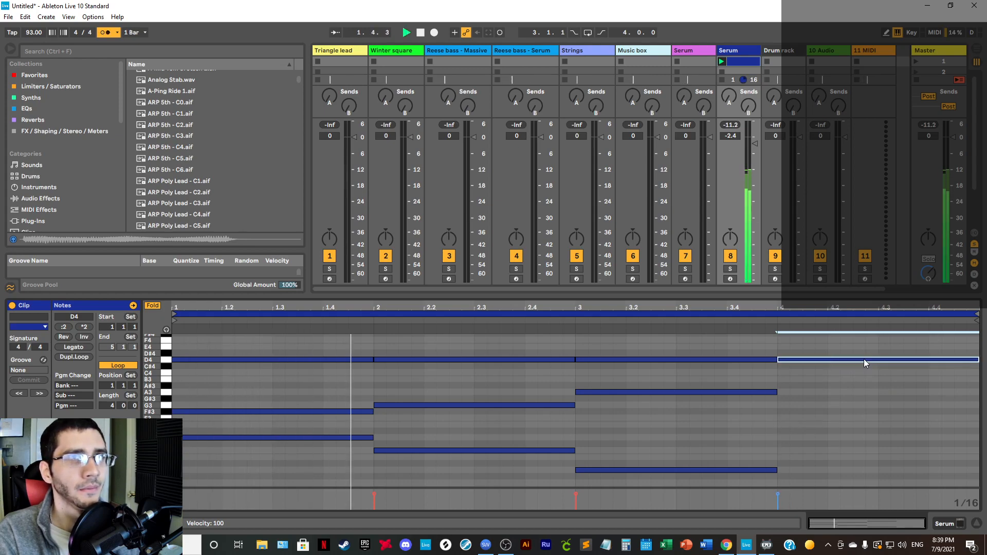
pyautogui.moveTo(34, 33); pyautogui.dragTo(33, 46)
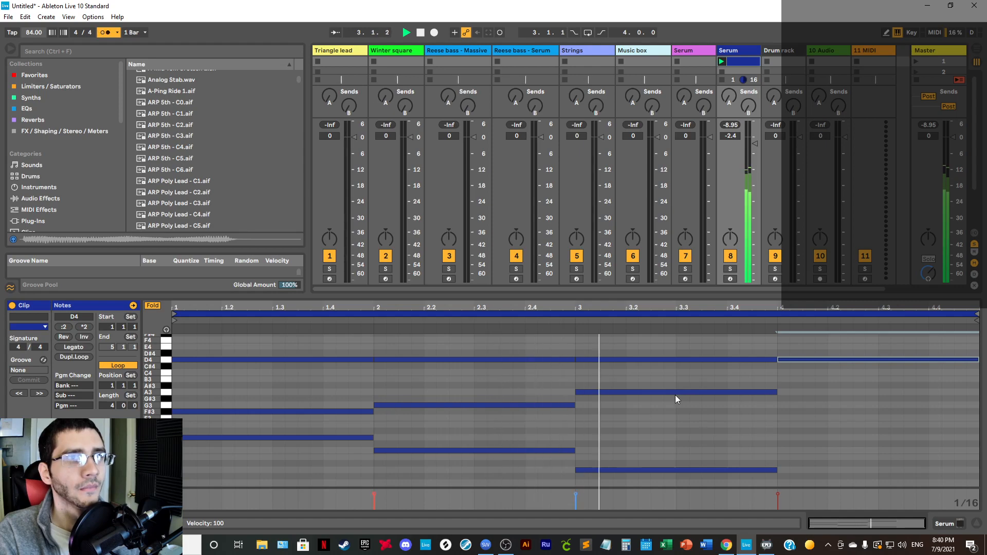
# Step: Draw a G3 note across the whole of bar 4 in Draw Mode, turn Draw Mode off, and restart playback
pyautogui.rightClick(880, 436)
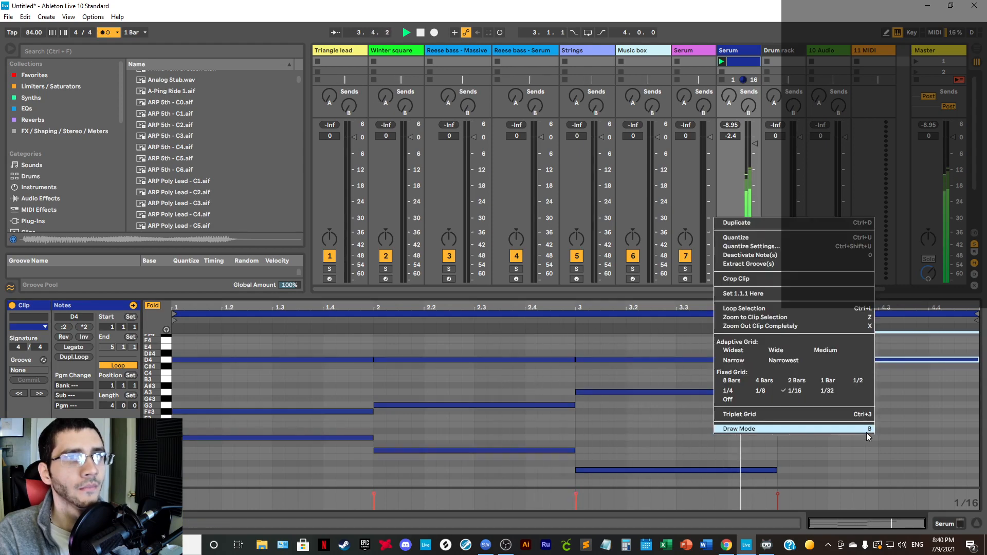
pyautogui.click(864, 431)
pyautogui.click(788, 406)
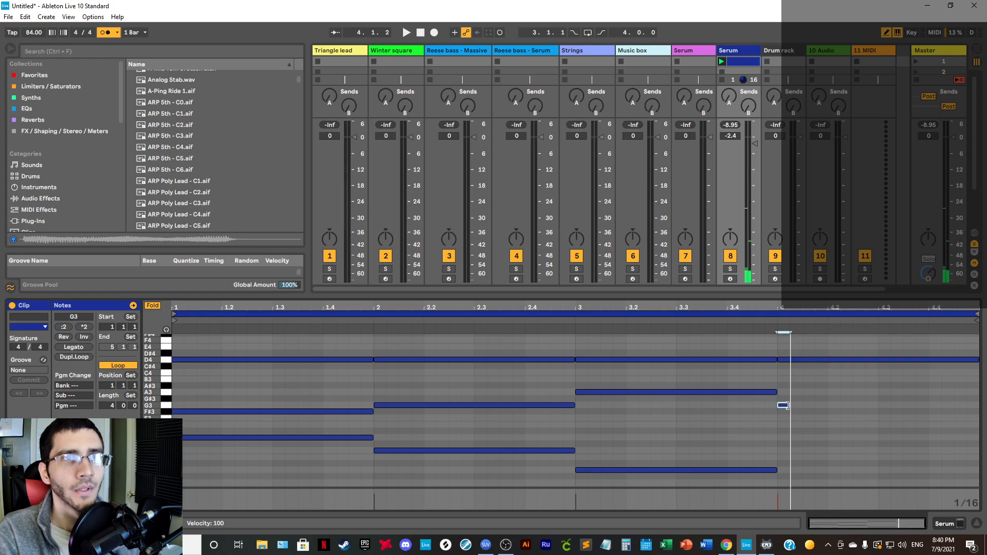
pyautogui.moveTo(788, 406); pyautogui.dragTo(980, 406)
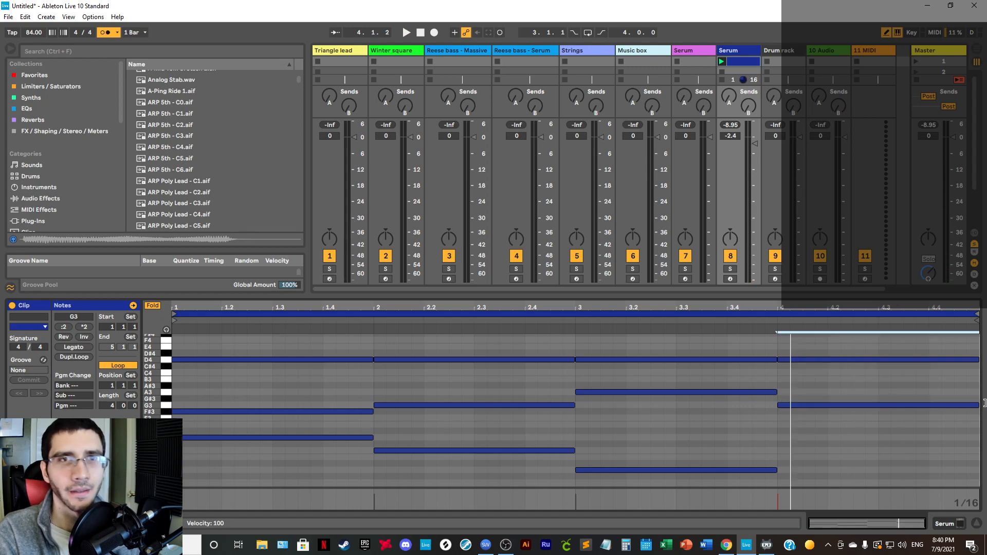
pyautogui.rightClick(928, 437)
pyautogui.click(921, 434)
pyautogui.press('space')
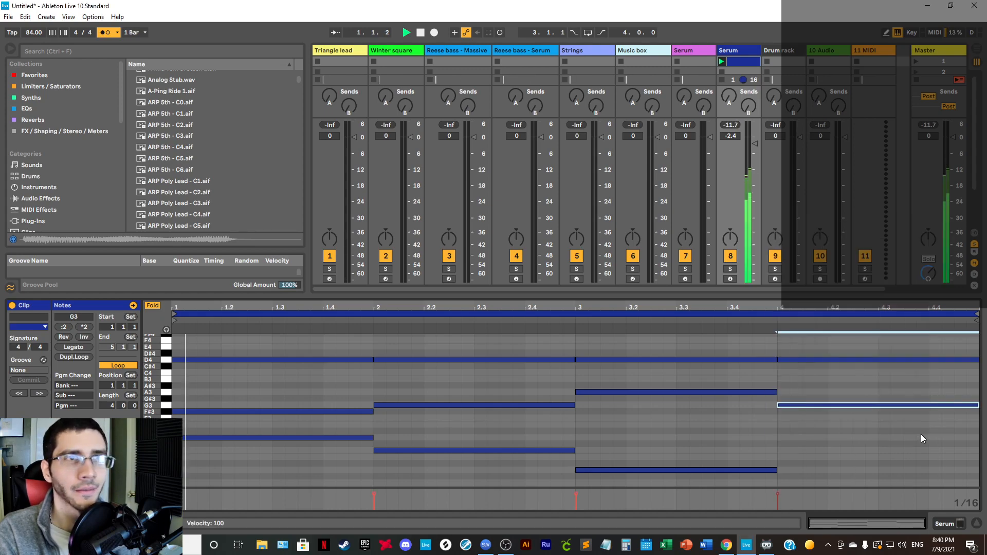
# Step: Copy the A2 note from bar 3 into bar 4 as C3, listen to the full progression, and stop playback
pyautogui.click(625, 472)
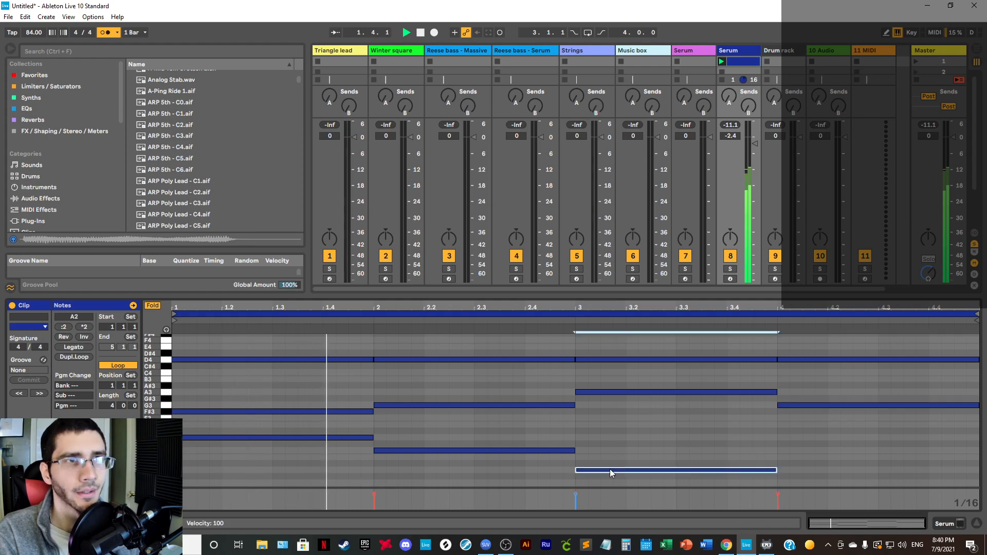
pyautogui.moveTo(608, 471); pyautogui.dragTo(813, 449)
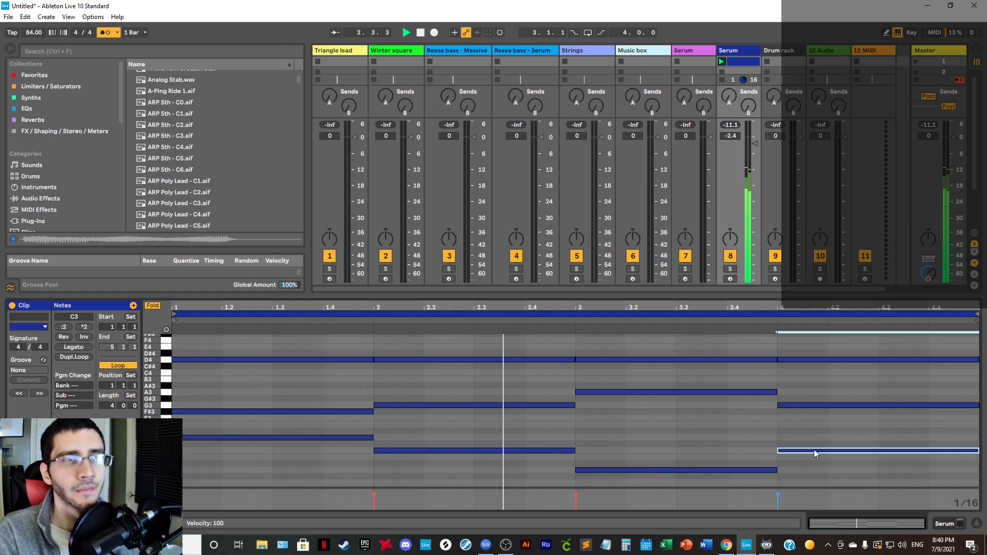
pyautogui.click(829, 424)
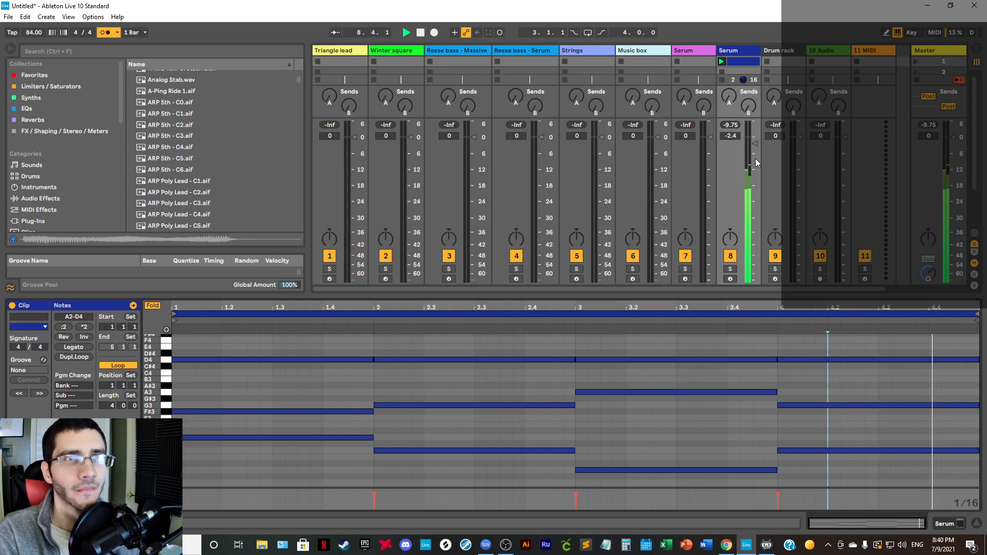
pyautogui.press('space')
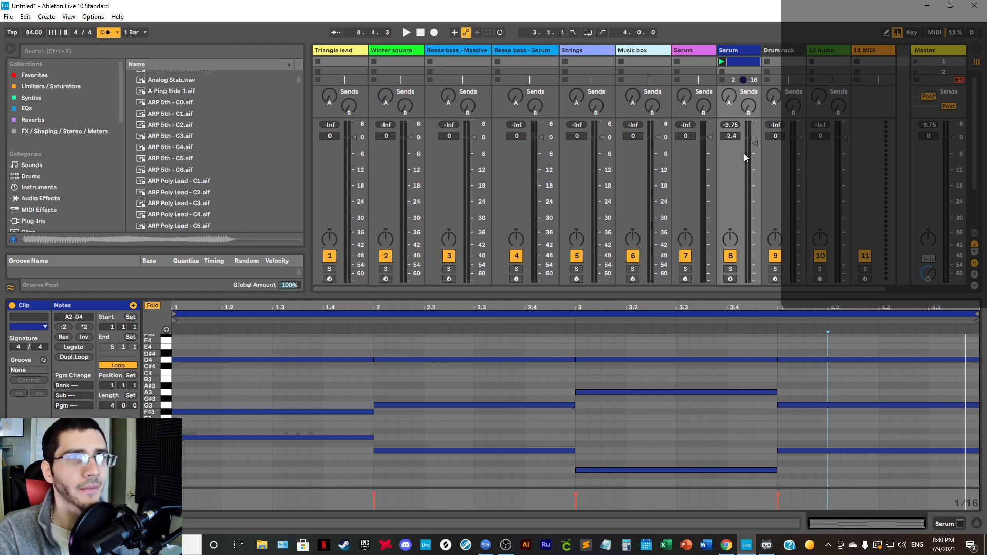
# Step: Lower the Serum track's volume to about -5 dB and play the clip briefly to check the level
pyautogui.moveTo(754, 143); pyautogui.dragTo(755, 150)
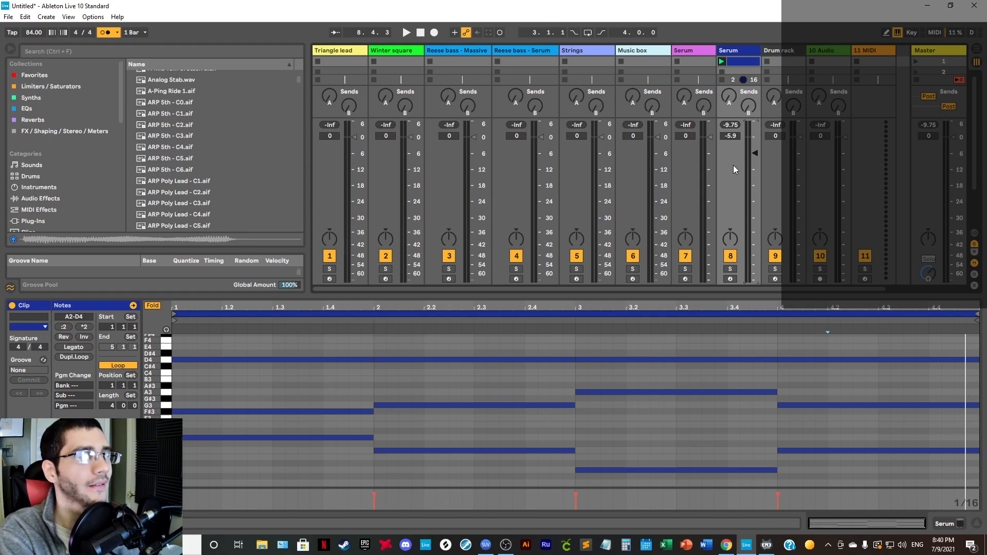
pyautogui.press('space')
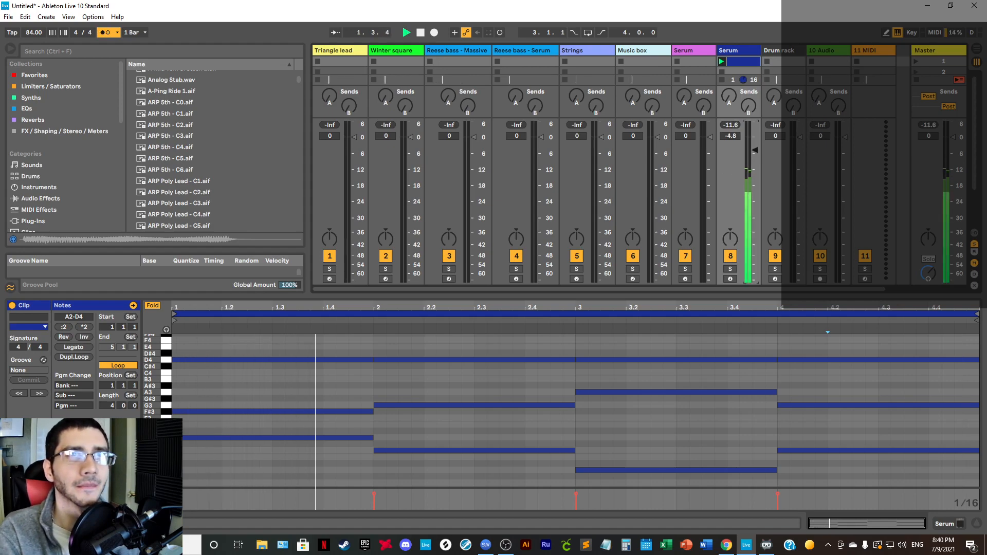
pyautogui.press('space')
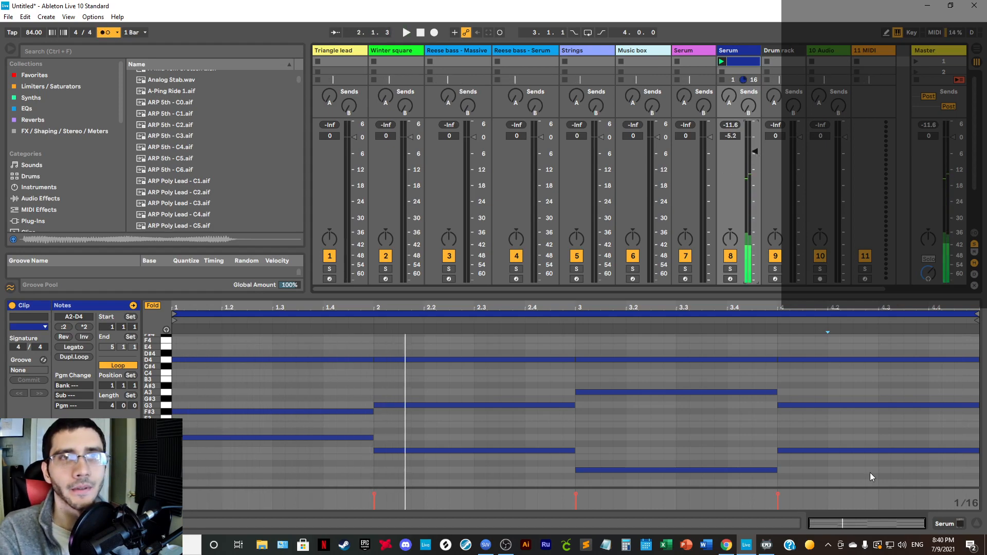
# Step: Play the clip, open the Serum plug-in window from the device chain, and raise the Serum track's volume to -2.4 dB
pyautogui.hotkey('shift', 'Tab')
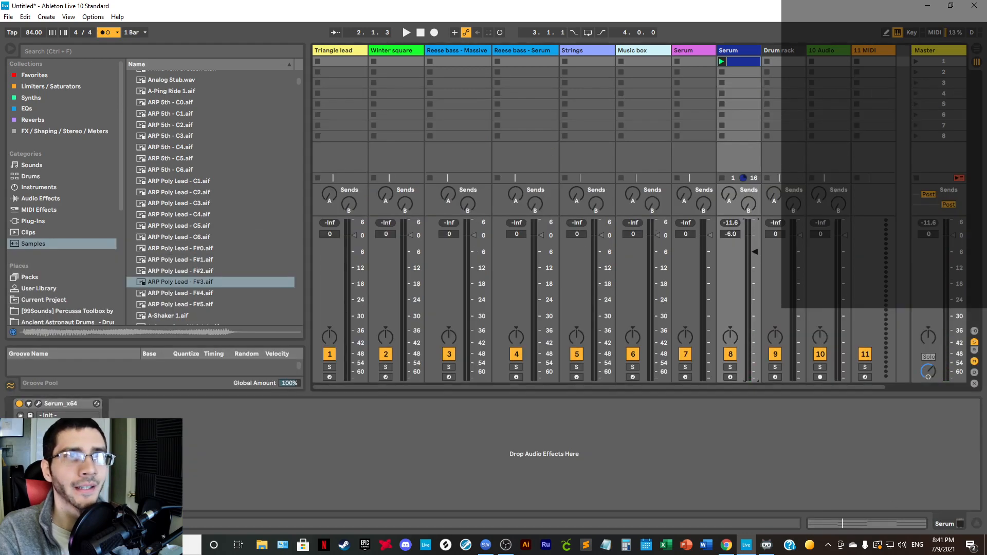
pyautogui.press('space')
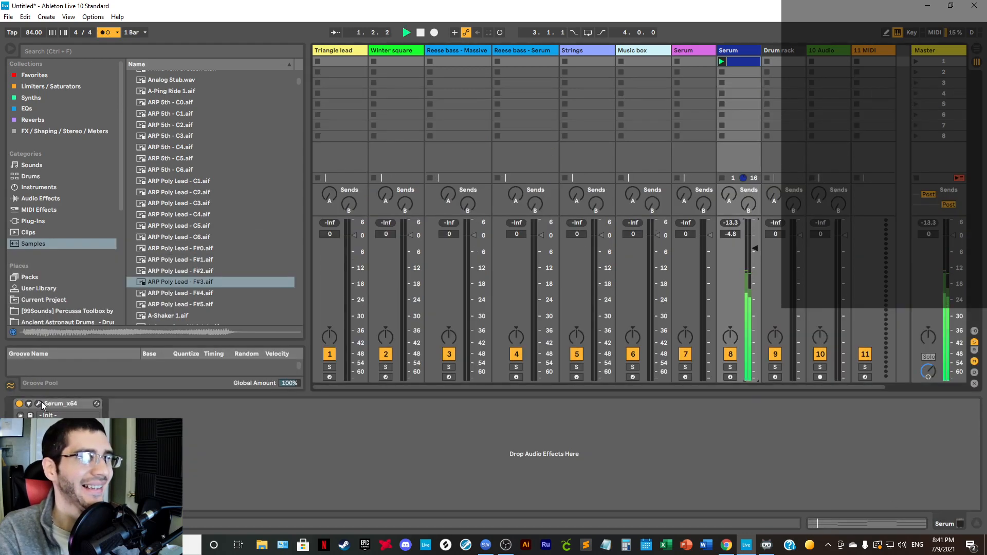
pyautogui.click(39, 403)
pyautogui.moveTo(575, 218)
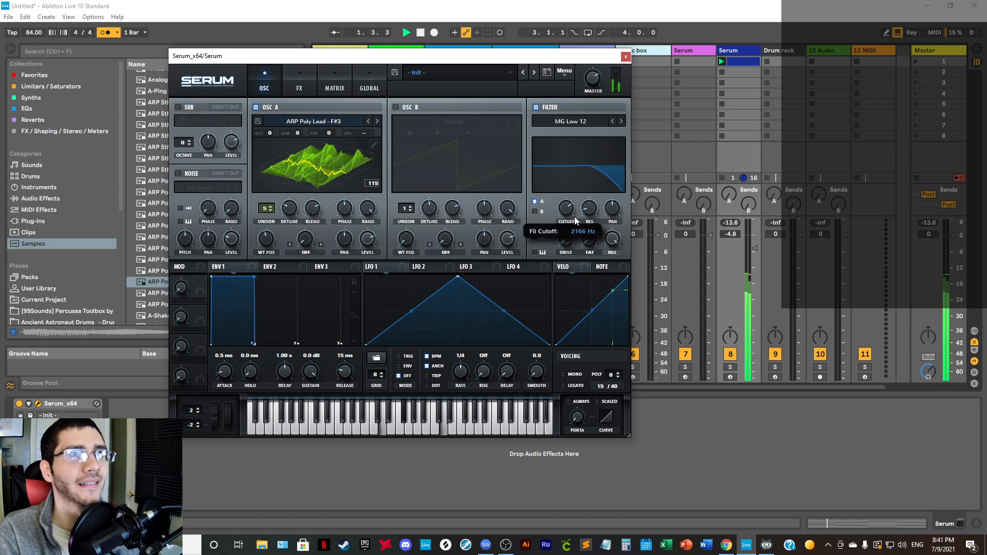
pyautogui.moveTo(755, 248); pyautogui.dragTo(755, 245)
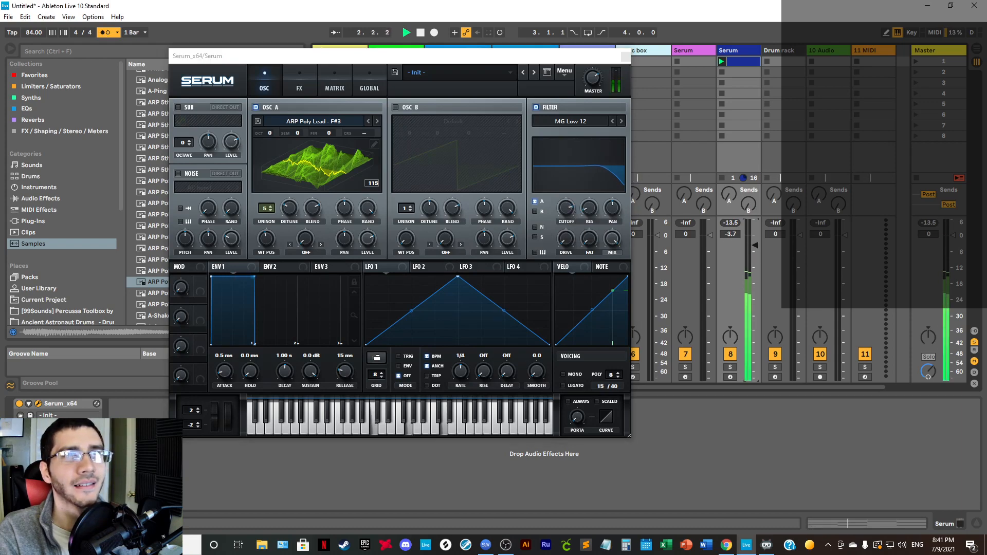
# Step: Raise Serum's filter cutoff to about 3173 Hz while listening to the progression, and stop playback
pyautogui.click(567, 220)
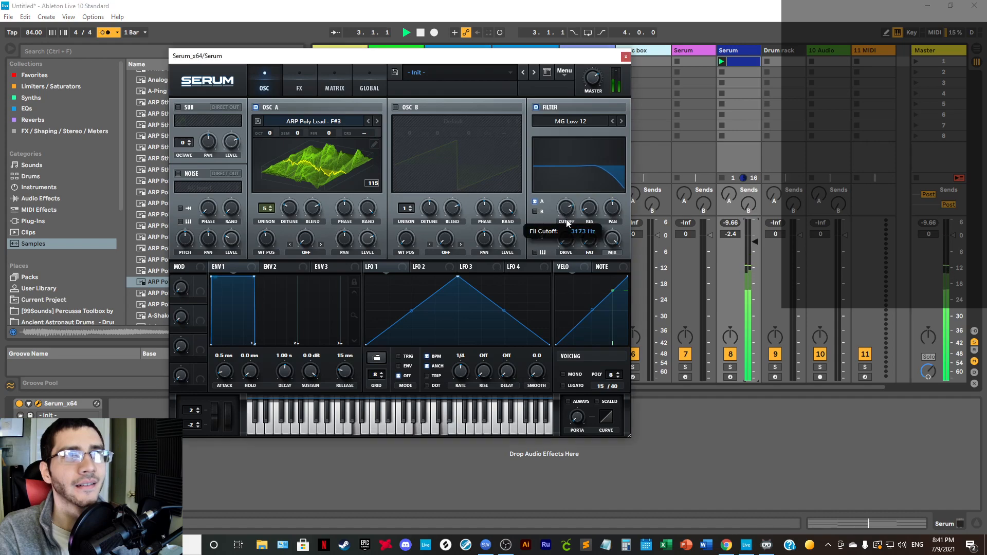
pyautogui.moveTo(568, 222); pyautogui.dragTo(589, 202)
pyautogui.press('space')
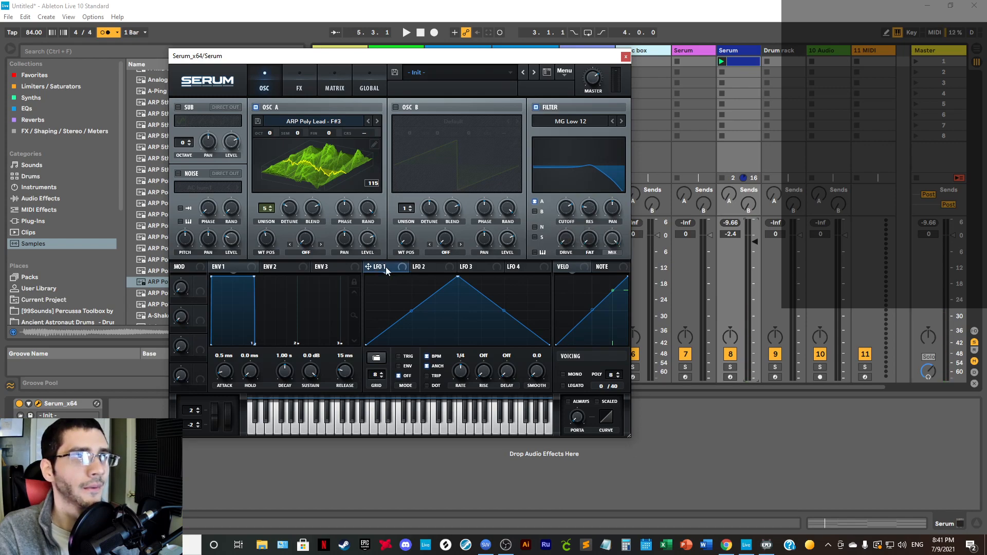
# Step: Assign LFO 1 to the filter cutoff with BPM sync off, and slow its rate to 0.3 Hz while the clip plays
pyautogui.moveTo(569, 211); pyautogui.dragTo(566, 210)
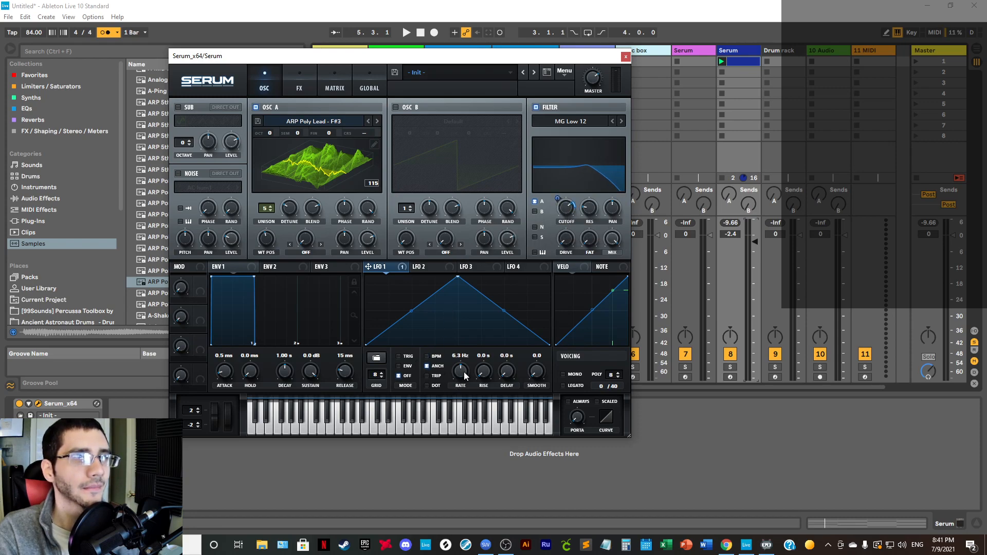
pyautogui.press('space')
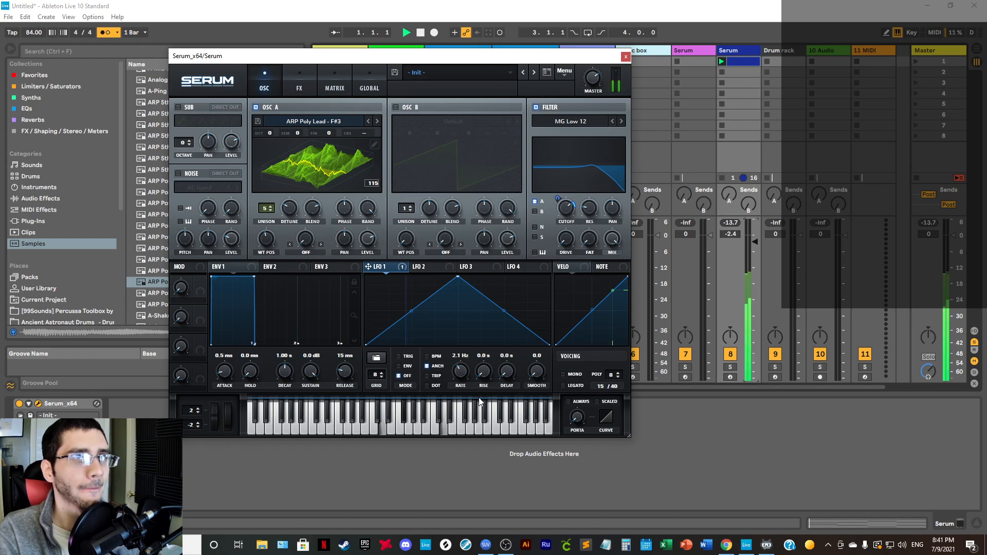
pyautogui.moveTo(559, 209)
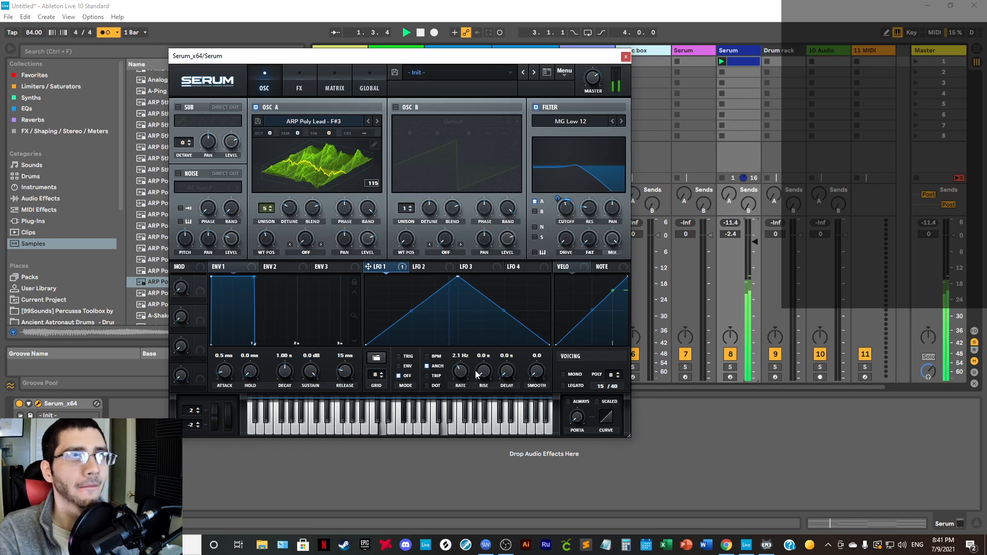
pyautogui.moveTo(460, 371); pyautogui.dragTo(471, 396)
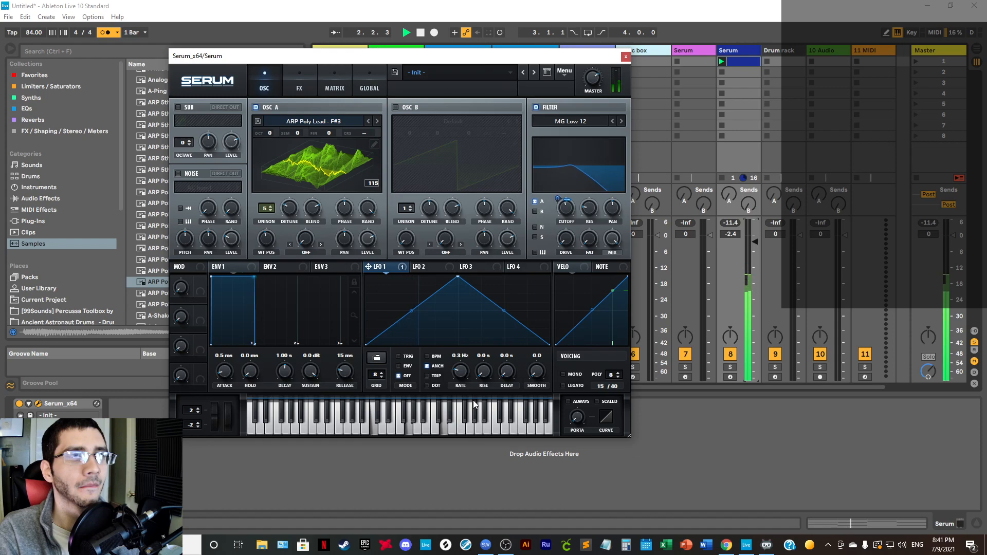
# Step: Load the basic sine shape into LFO 1
pyautogui.click(380, 360)
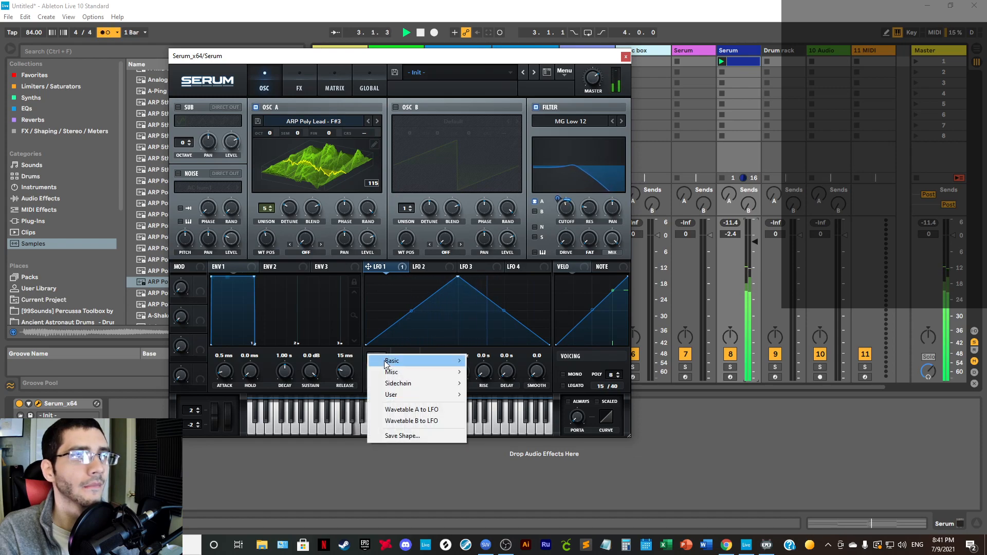
pyautogui.moveTo(399, 362)
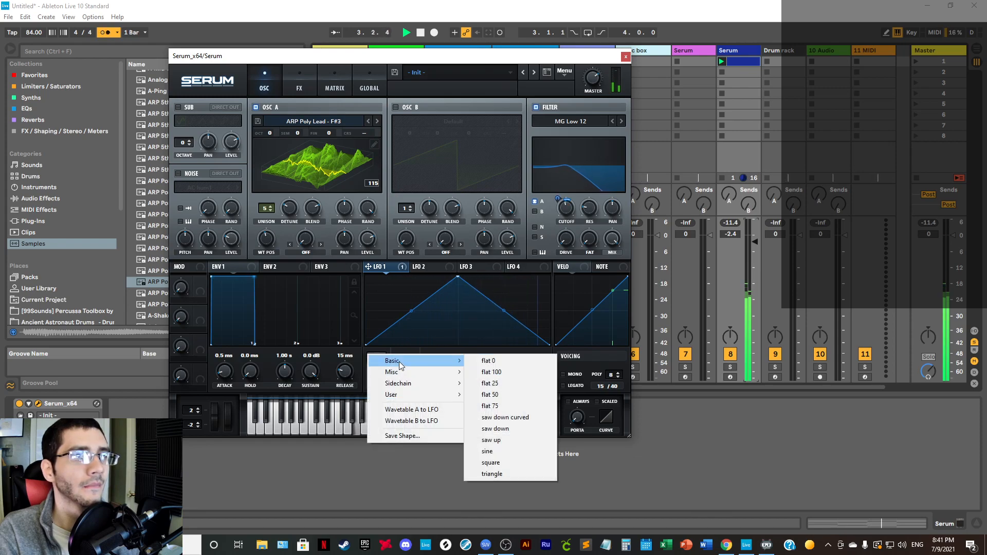
pyautogui.click(504, 449)
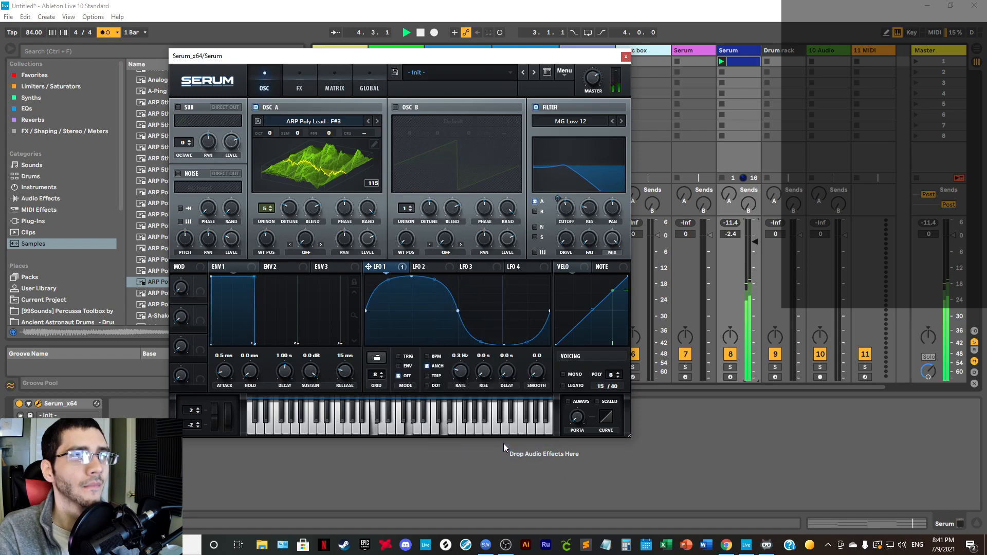
pyautogui.click(376, 360)
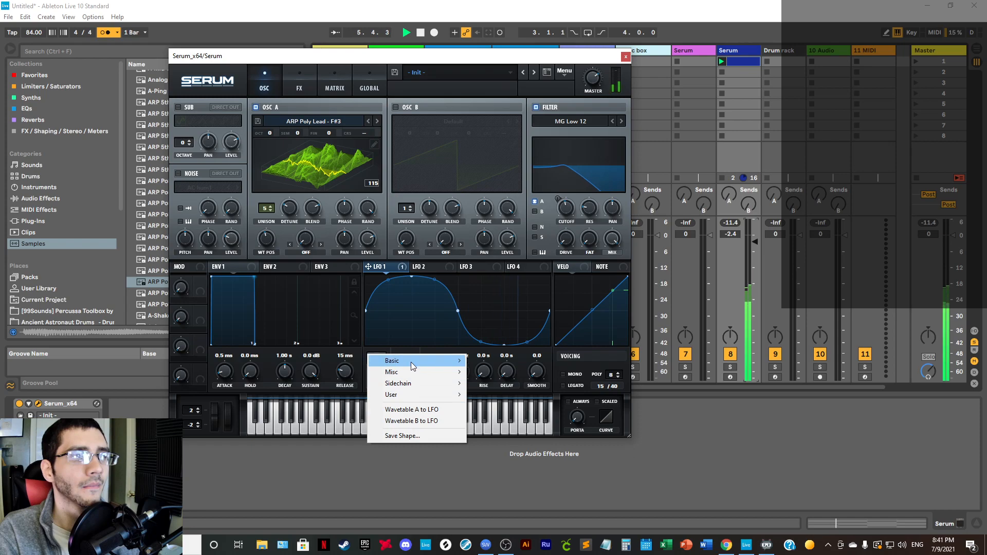
pyautogui.moveTo(412, 362)
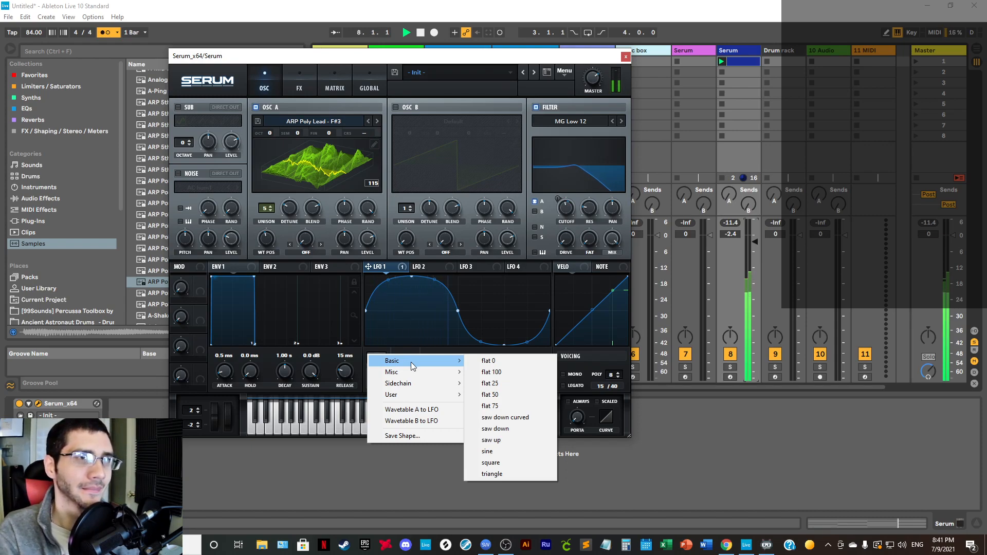
pyautogui.click(655, 477)
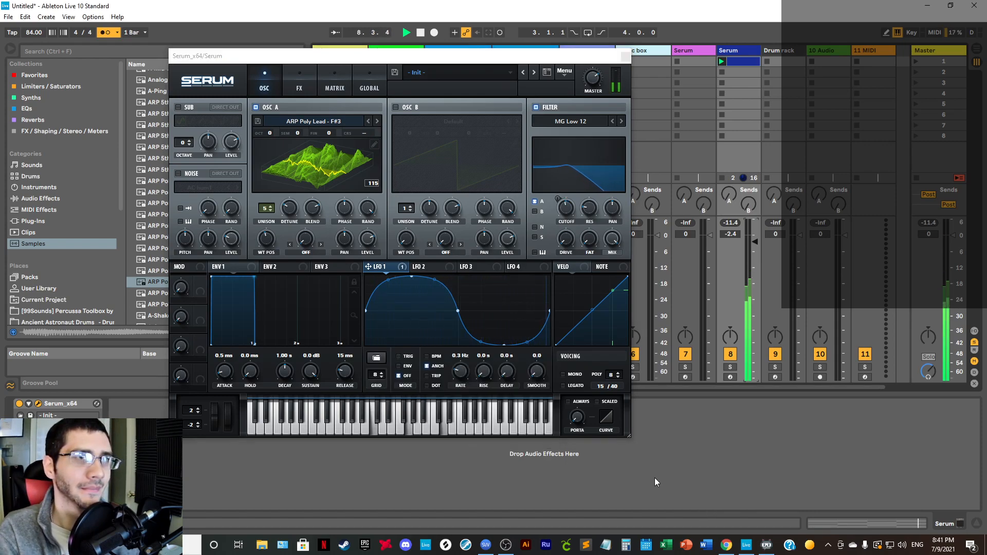
# Step: Raise LFO 1's rate to 1.6 Hz and set the filter resonance to about 23%
pyautogui.moveTo(460, 372); pyautogui.dragTo(459, 367)
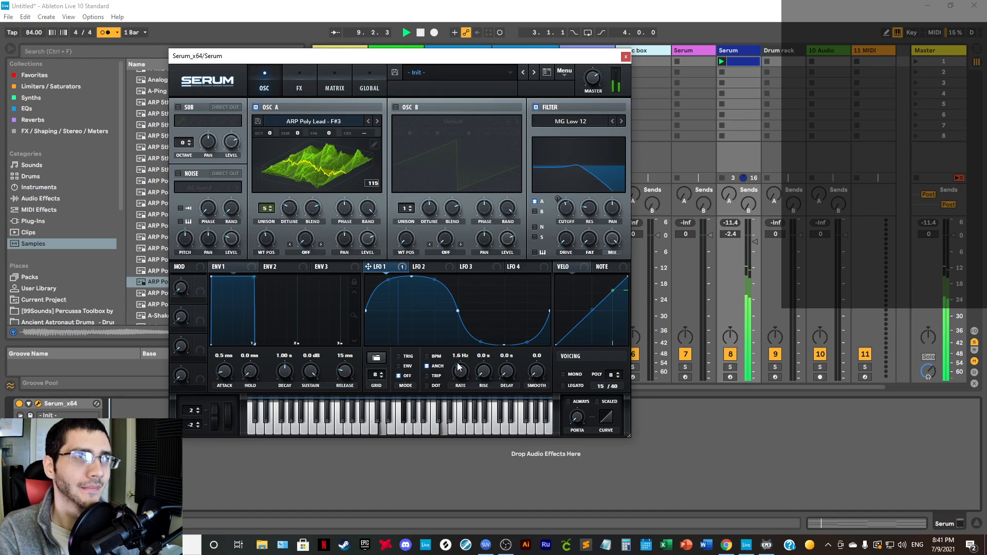
pyautogui.moveTo(570, 208); pyautogui.dragTo(593, 210)
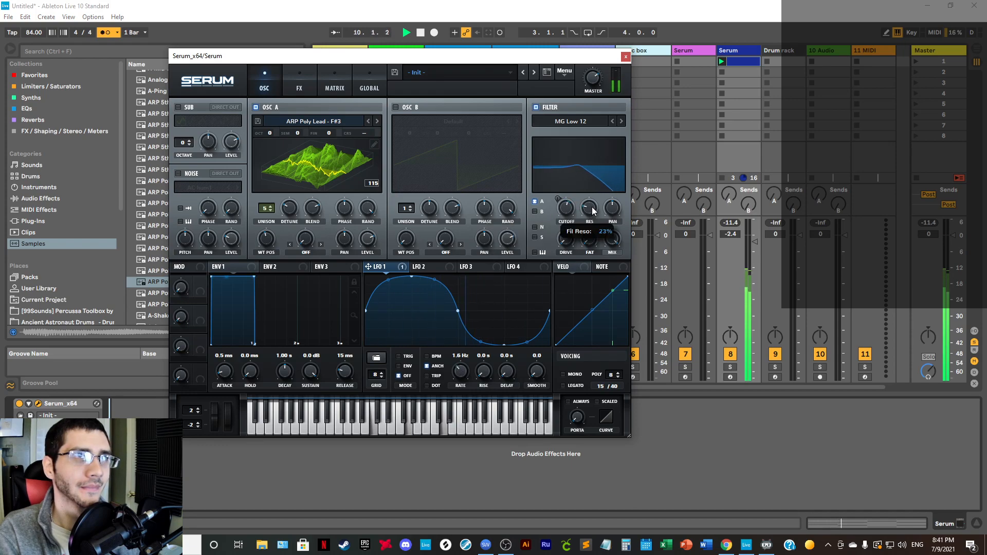
# Step: Sync LFO 1 to the BPM at a one-bar triplet rate, fine-tune the filter cutoff while listening, and stop playback
pyautogui.click(427, 356)
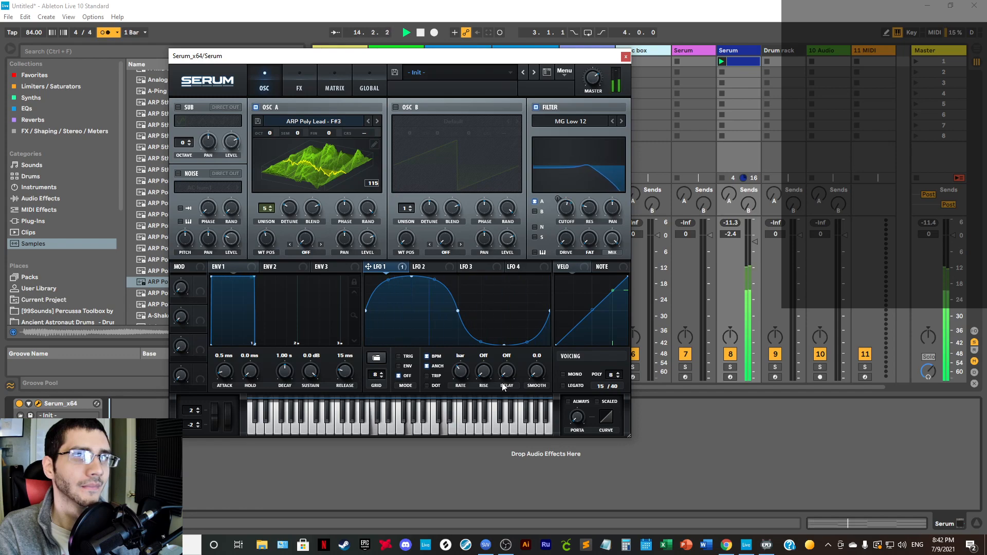
pyautogui.moveTo(455, 375); pyautogui.dragTo(460, 370)
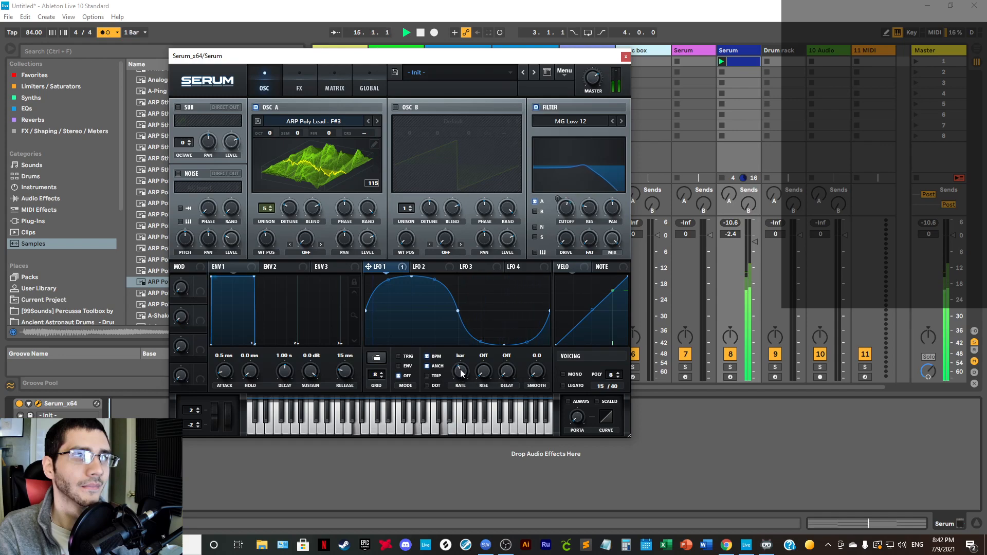
pyautogui.click(427, 376)
pyautogui.moveTo(460, 378); pyautogui.dragTo(460, 383)
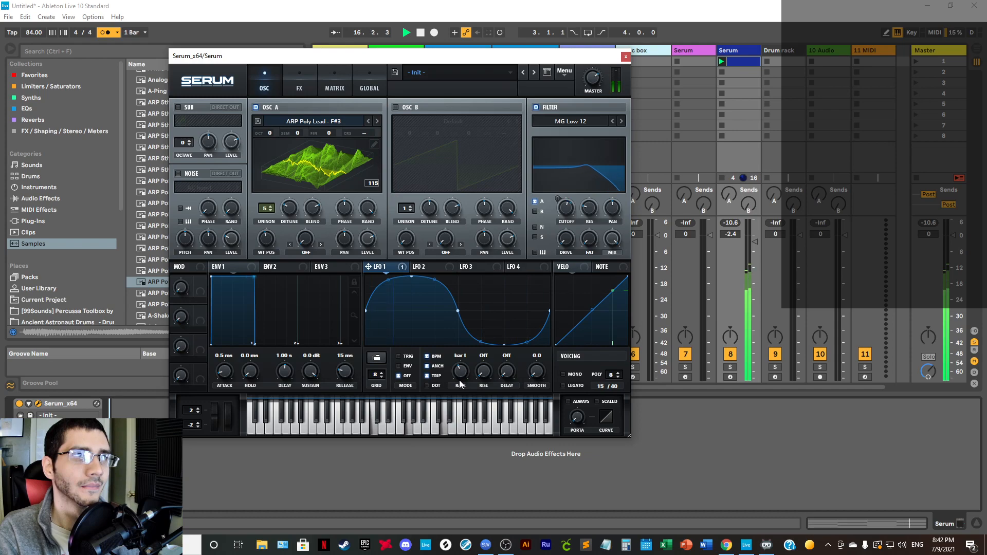
pyautogui.moveTo(564, 208); pyautogui.dragTo(565, 213)
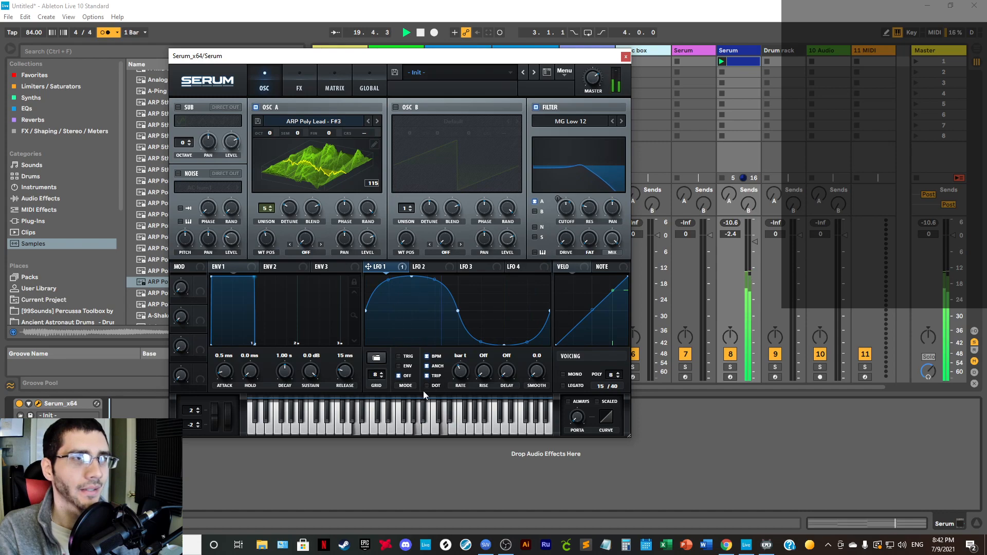
pyautogui.press('space')
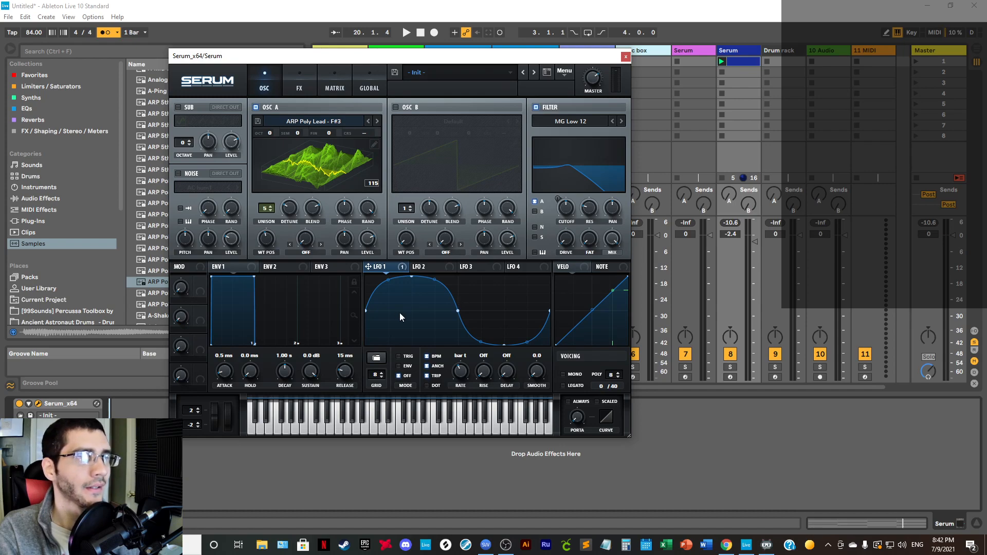
# Step: Reposition the Serum window, play the clip, raise the Serum track's volume to -1.3 dB, and stop playback
pyautogui.moveTo(346, 60); pyautogui.dragTo(450, 177)
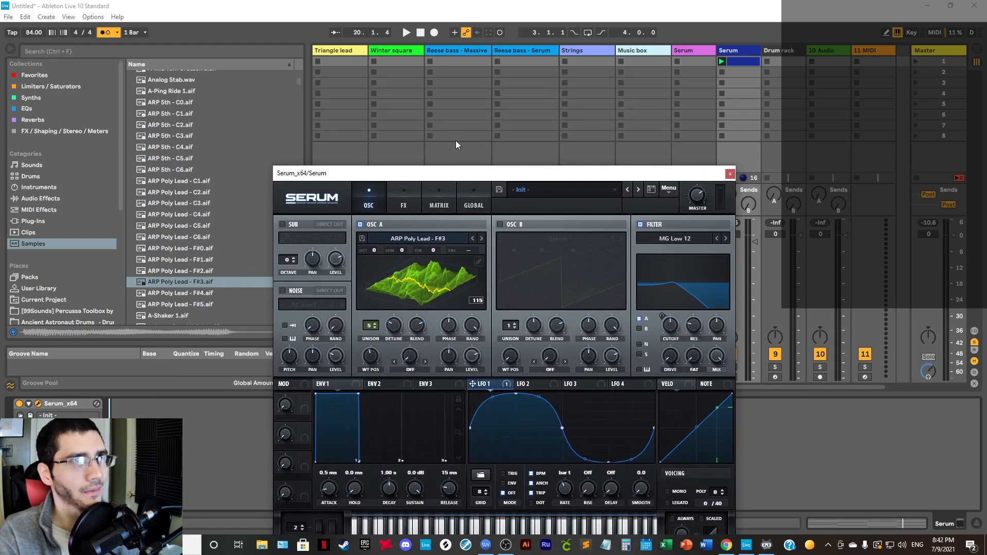
pyautogui.moveTo(396, 172); pyautogui.dragTo(368, 70)
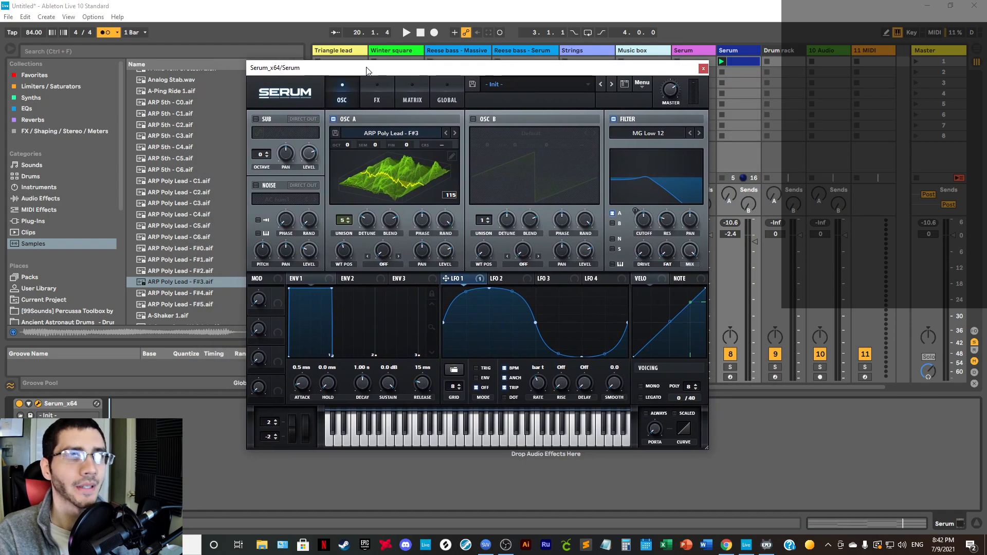
pyautogui.press('space')
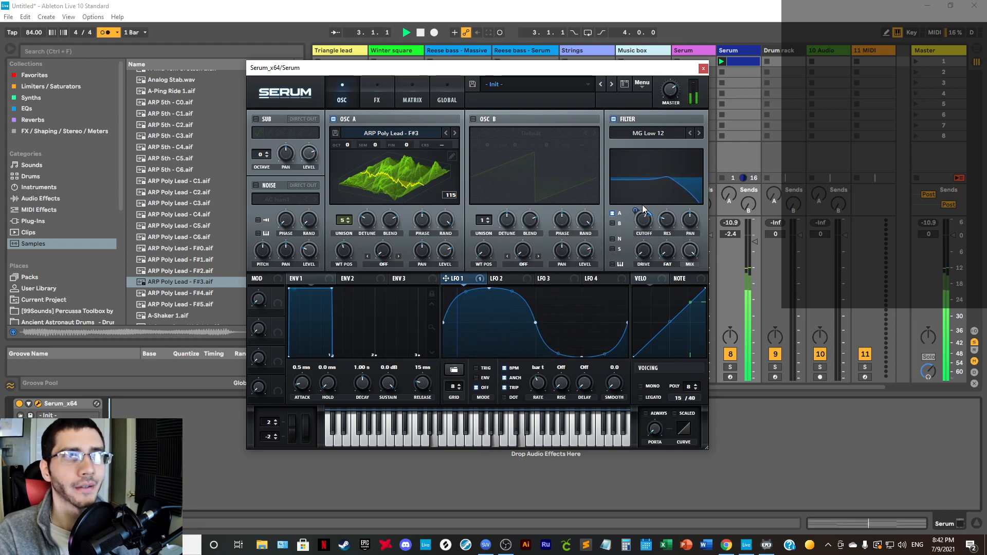
pyautogui.moveTo(638, 220)
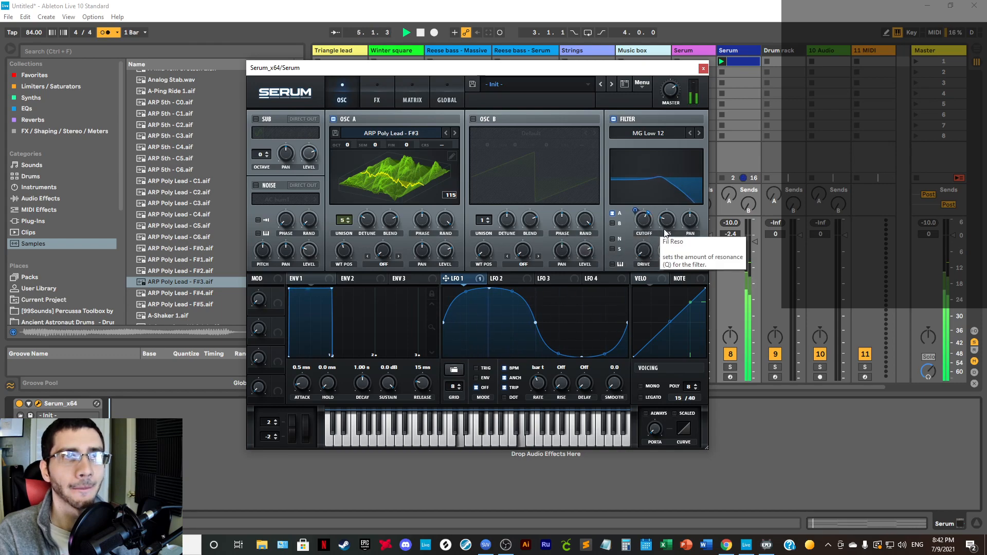
pyautogui.moveTo(755, 242); pyautogui.dragTo(755, 239)
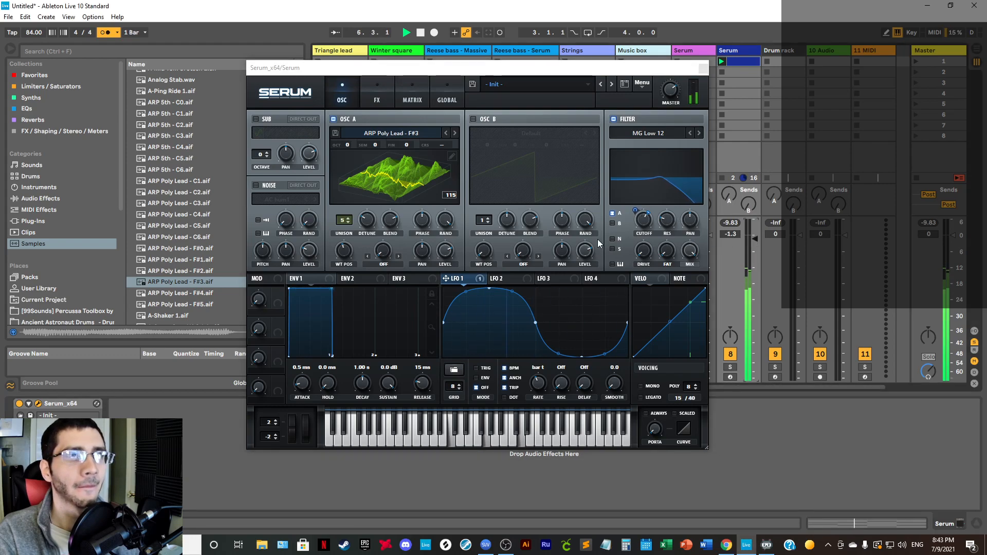
pyautogui.press('space')
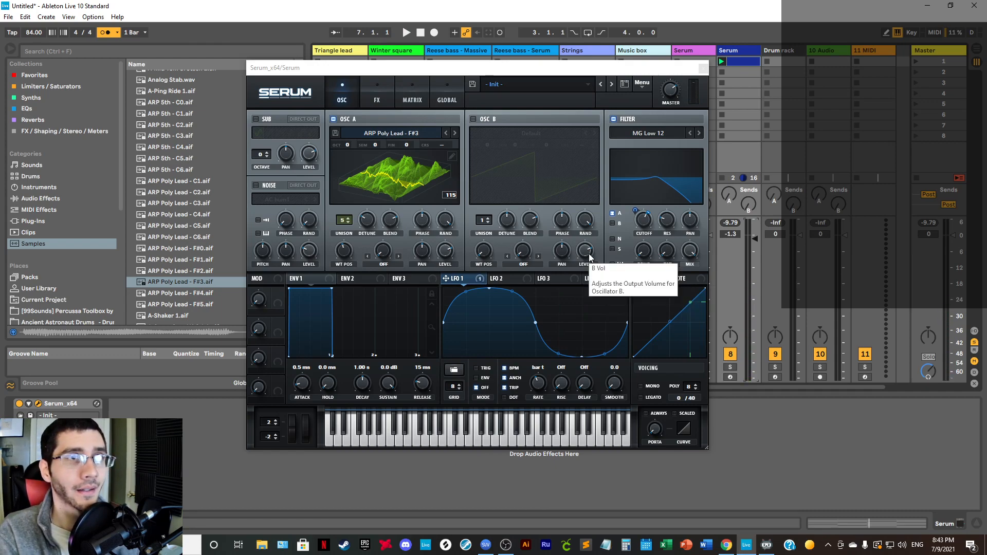
# Step: Lower oscillator B's level to about 42%, turn it on through the filter, and raise its level slightly during playback
pyautogui.moveTo(590, 257); pyautogui.dragTo(593, 307)
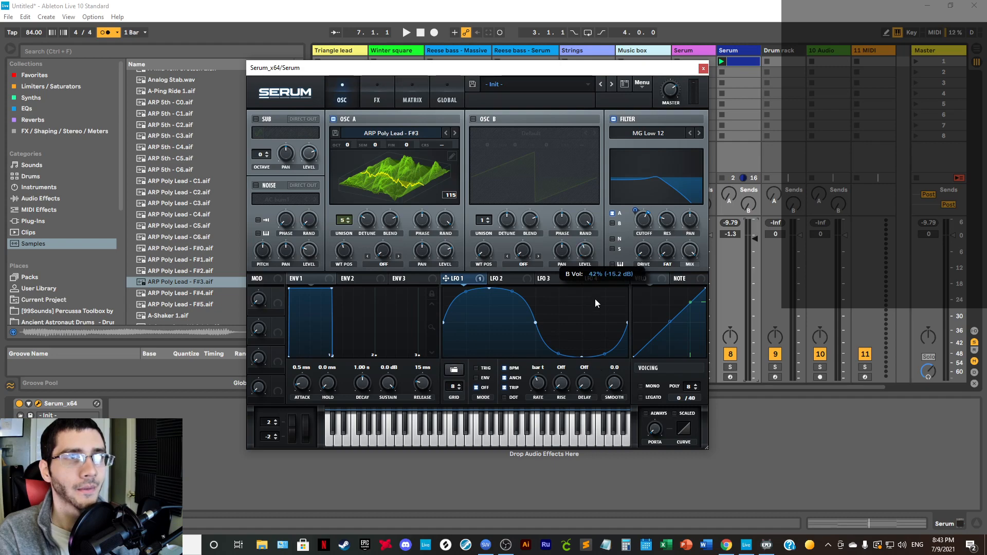
pyautogui.click(473, 119)
pyautogui.press('space')
pyautogui.moveTo(586, 263)
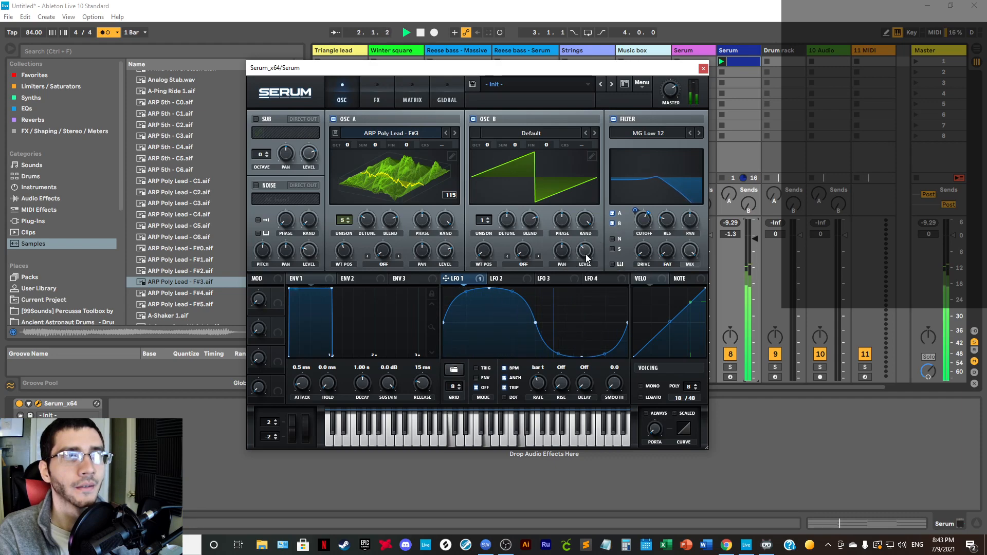
pyautogui.moveTo(586, 254); pyautogui.dragTo(591, 239)
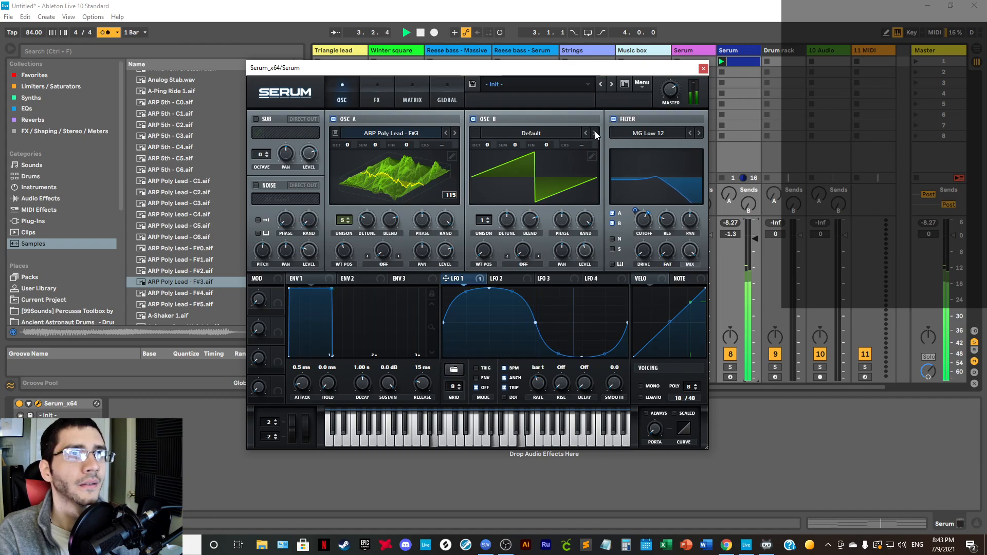
# Step: Load the Basic Shapes wavetable from the Analog category into oscillator B
pyautogui.click(554, 135)
pyautogui.moveTo(538, 148)
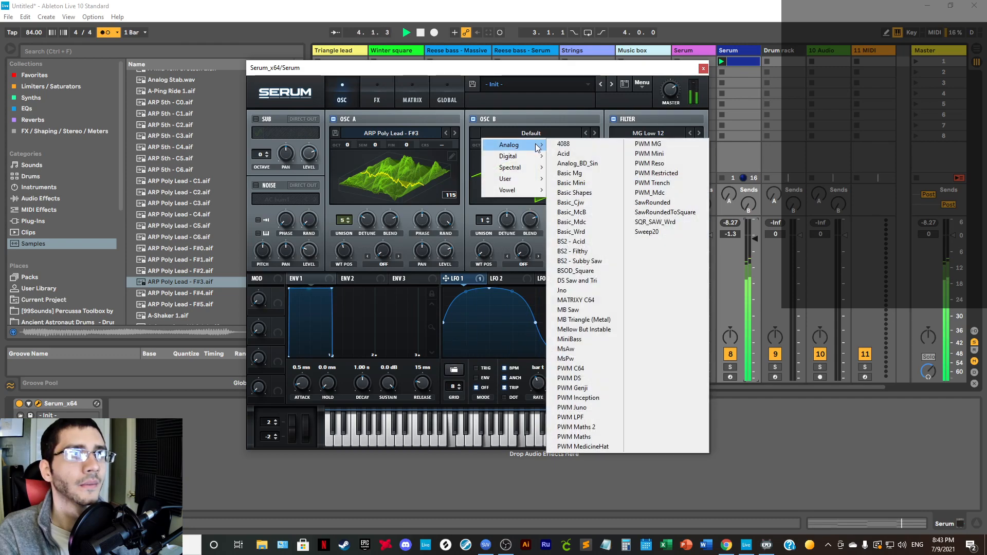
pyautogui.moveTo(536, 169)
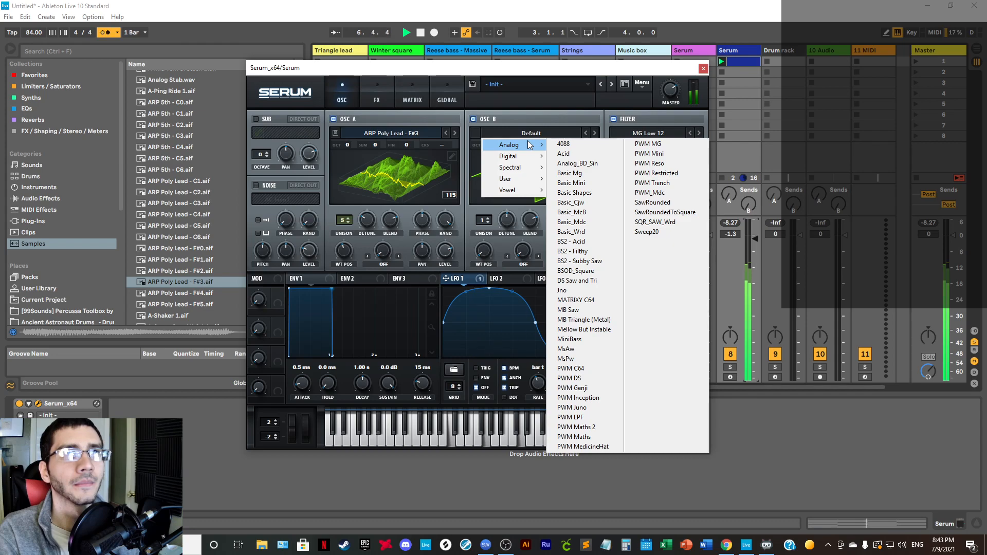
pyautogui.click(579, 192)
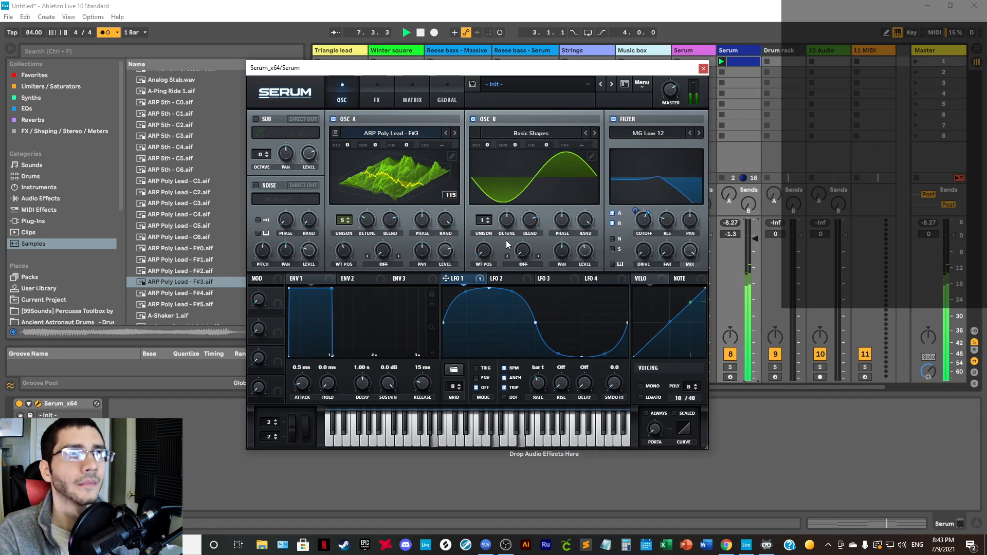
# Step: Move oscillator B's wavetable position to the sawtooth shape and switch off oscillator A to hear B alone
pyautogui.moveTo(485, 250); pyautogui.dragTo(525, 177)
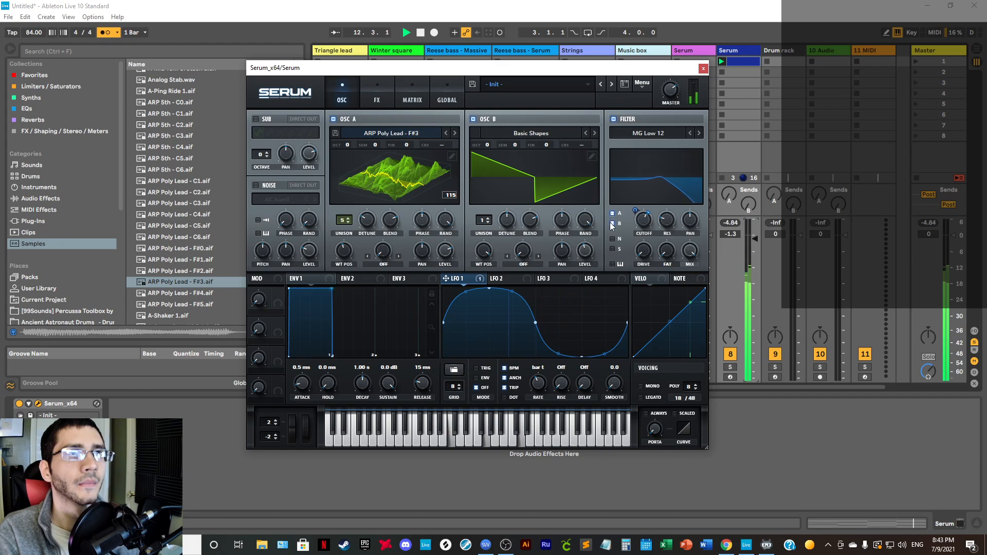
pyautogui.click(333, 118)
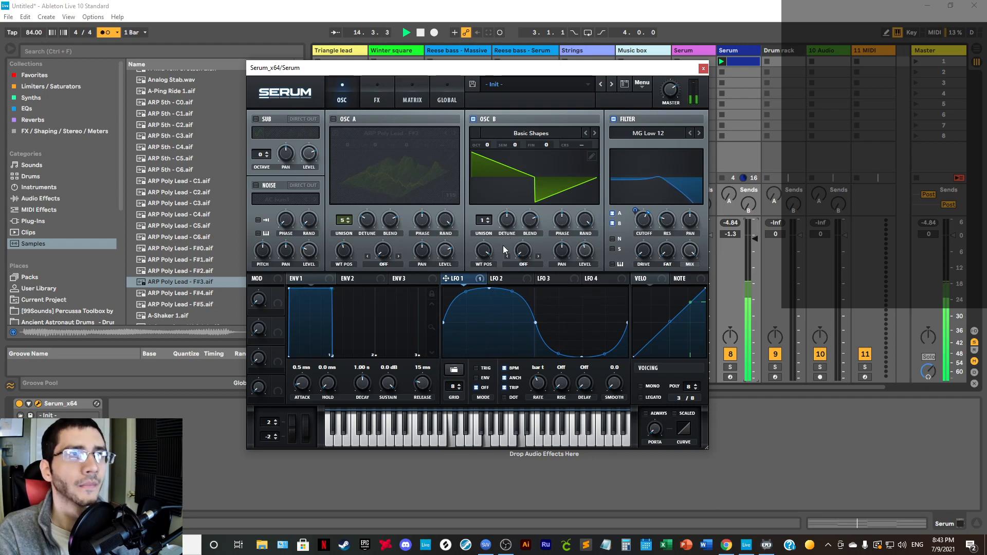
# Step: Set Envelope 1 to a 977 ms decay, -0.5 dB sustain and 65 ms release
pyautogui.moveTo(331, 288); pyautogui.dragTo(329, 290)
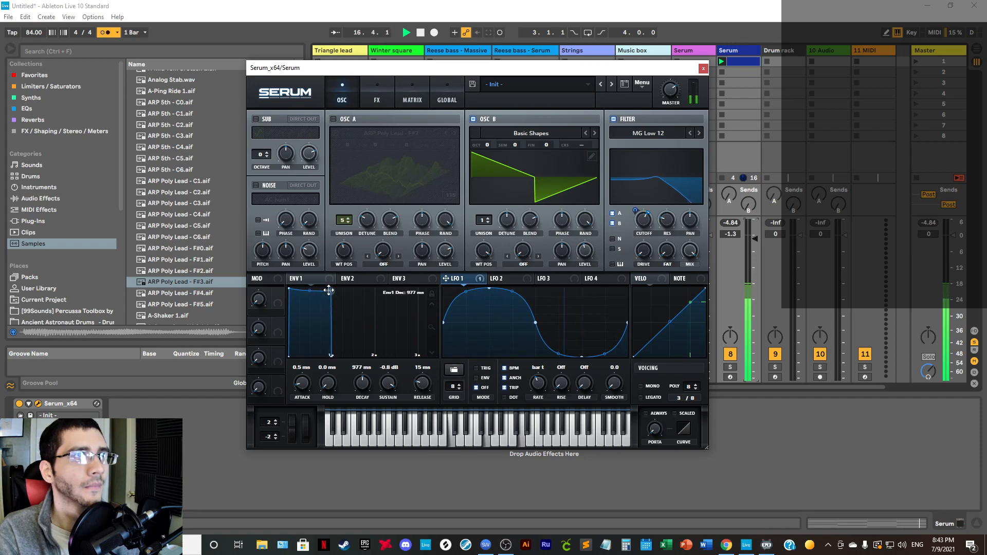
pyautogui.moveTo(328, 290); pyautogui.dragTo(330, 289)
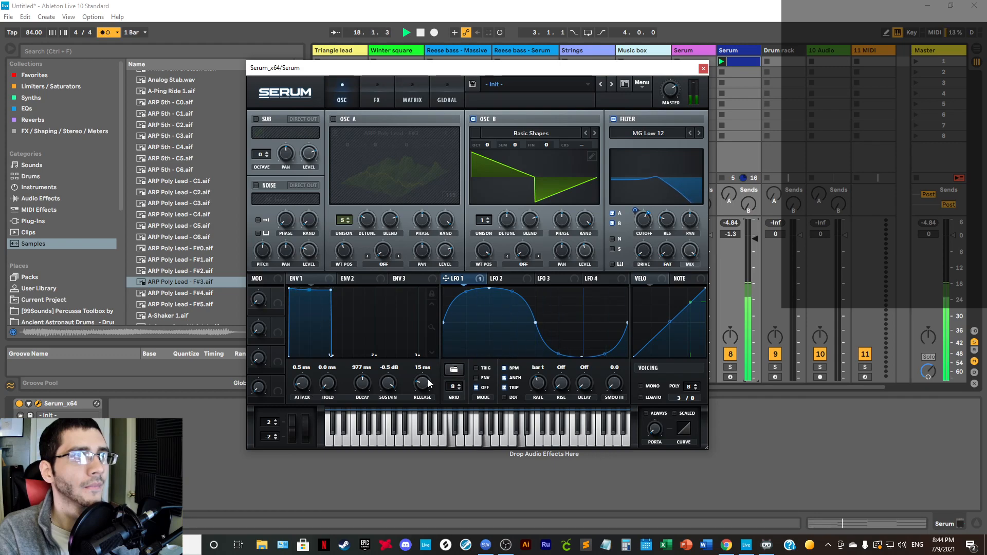
pyautogui.moveTo(422, 386); pyautogui.dragTo(426, 383)
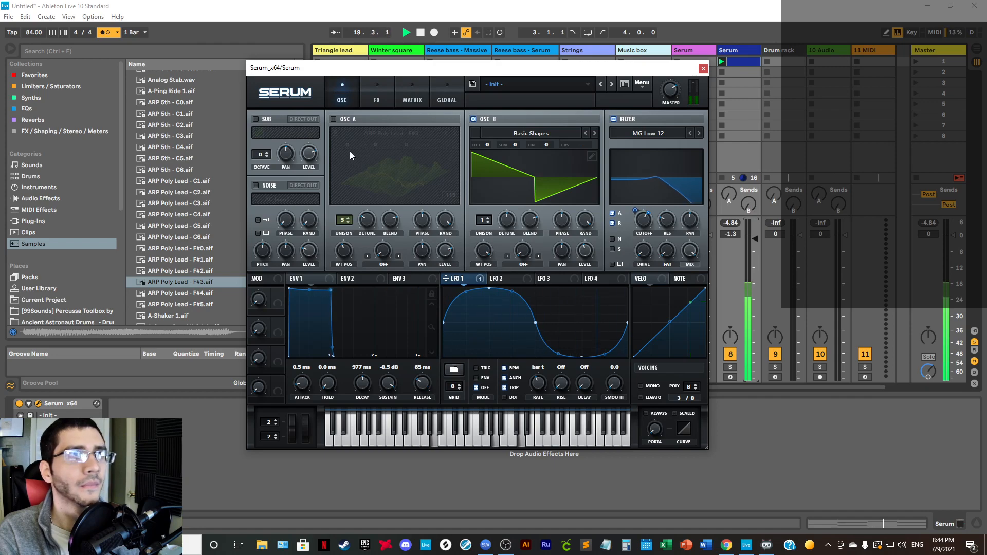
# Step: Turn oscillator A back on, comparing the sound with and without it, and adjust its unison detune by ear
pyautogui.click(335, 119)
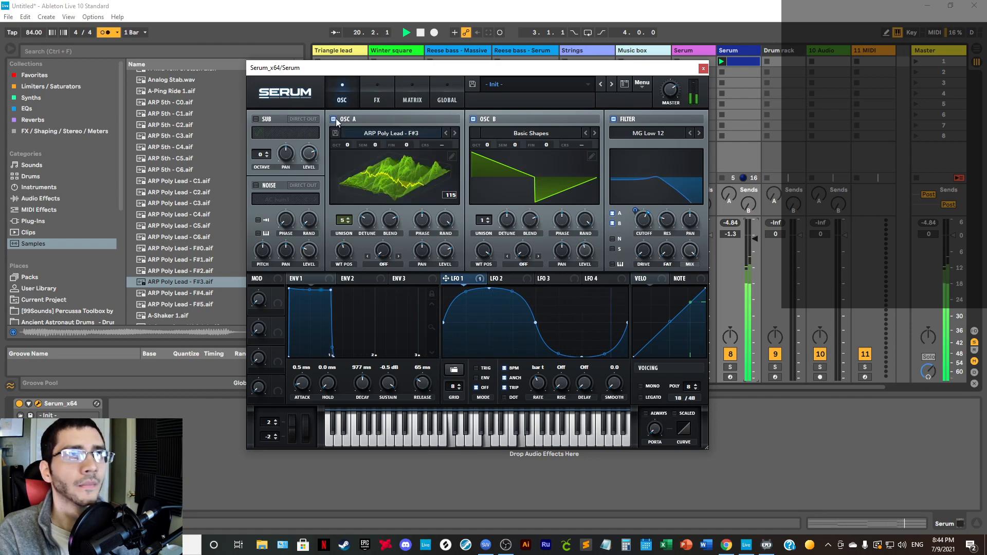
pyautogui.click(334, 118)
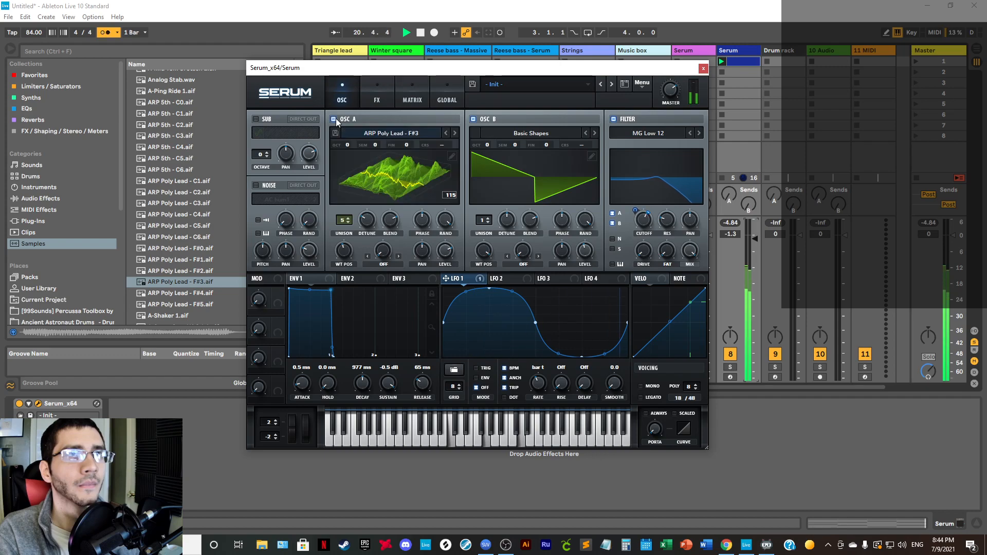
pyautogui.click(335, 119)
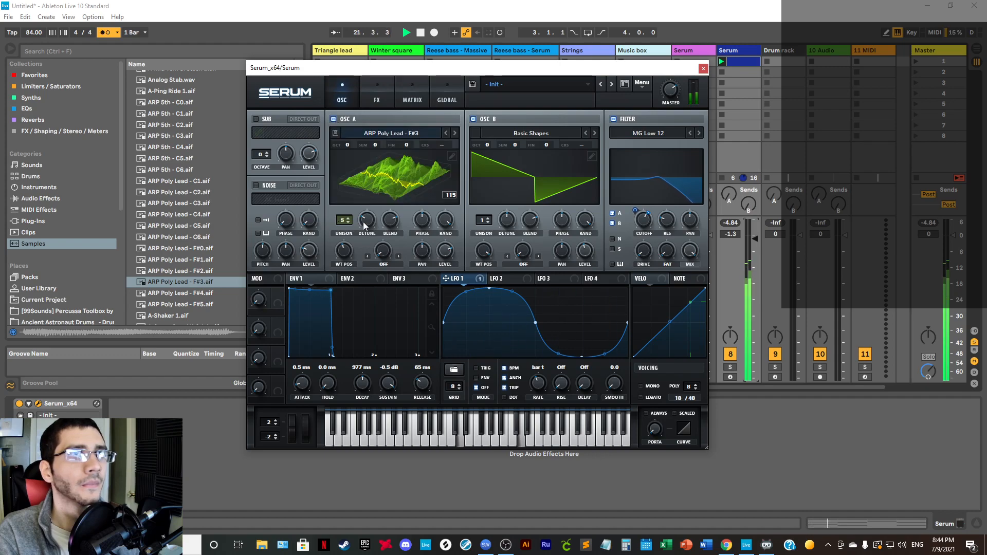
pyautogui.click(392, 223)
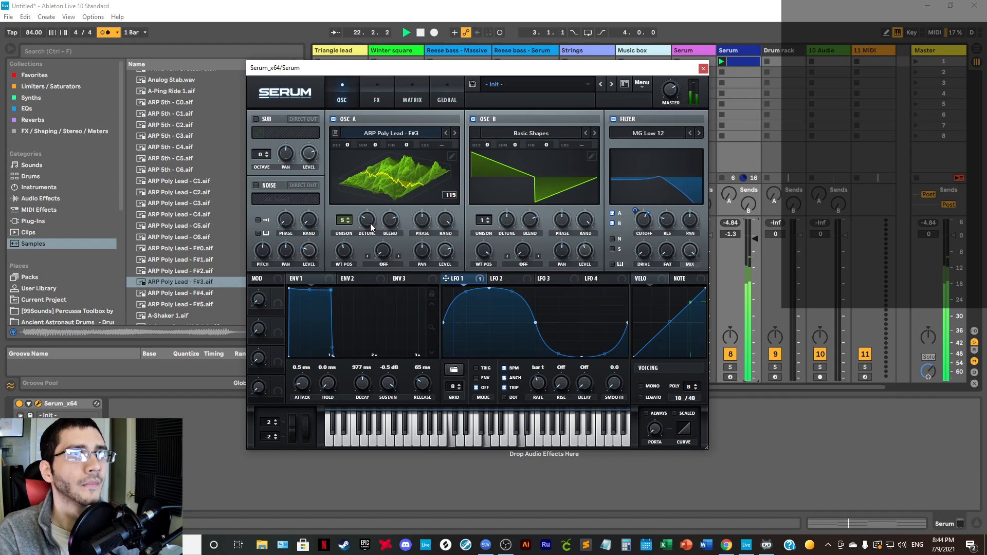
pyautogui.moveTo(370, 223); pyautogui.dragTo(393, 103)
pyautogui.moveTo(391, 173); pyautogui.dragTo(366, 236)
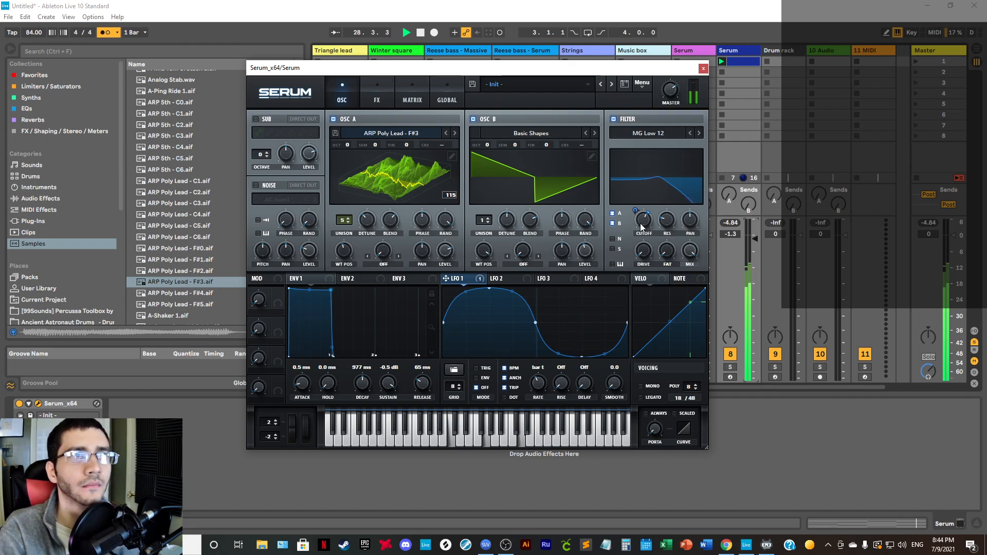
# Step: Lower the filter cutoff slightly while the clip plays
pyautogui.moveTo(646, 235)
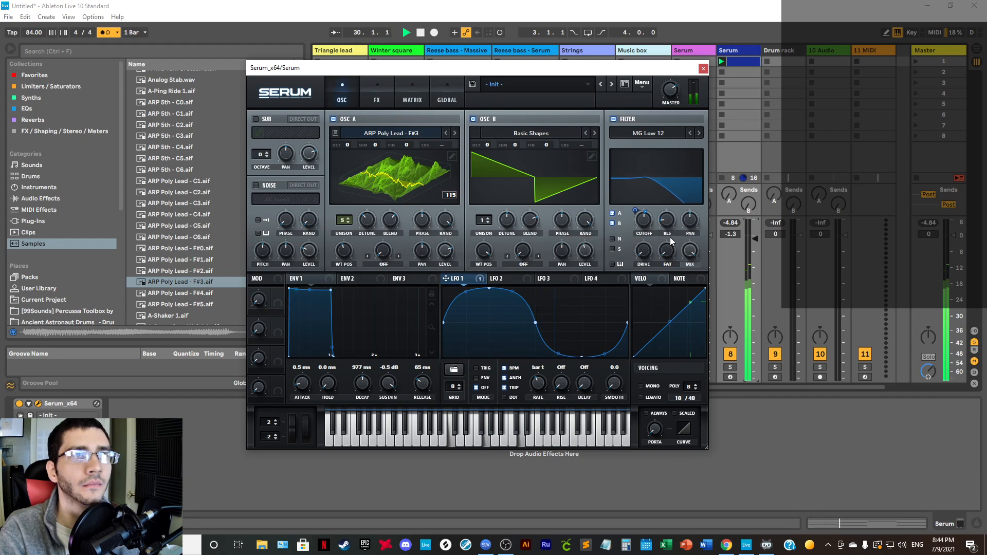
pyautogui.moveTo(647, 222)
pyautogui.mouseDown()
pyautogui.moveTo(647, 194)
pyautogui.moveTo(646, 229)
pyautogui.mouseUp()
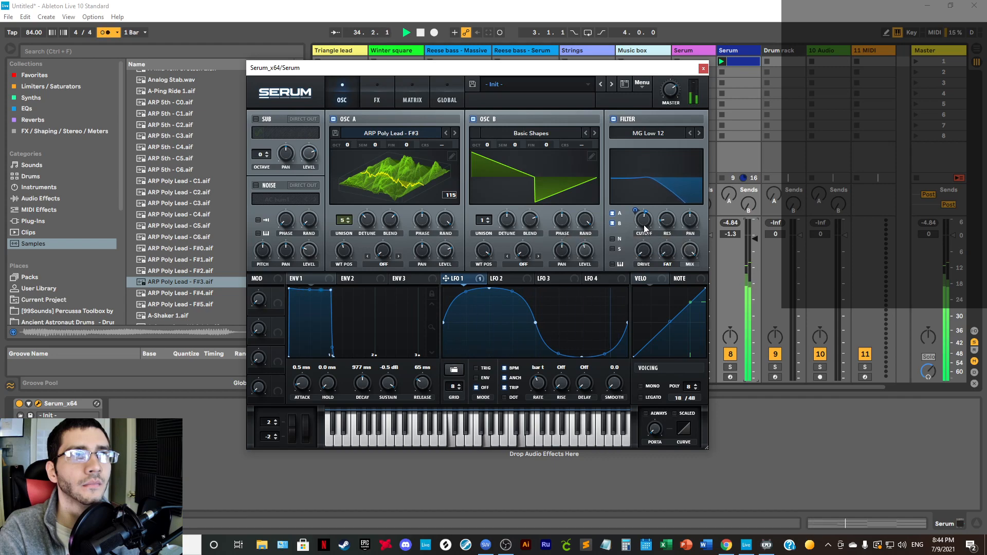
pyautogui.moveTo(665, 224)
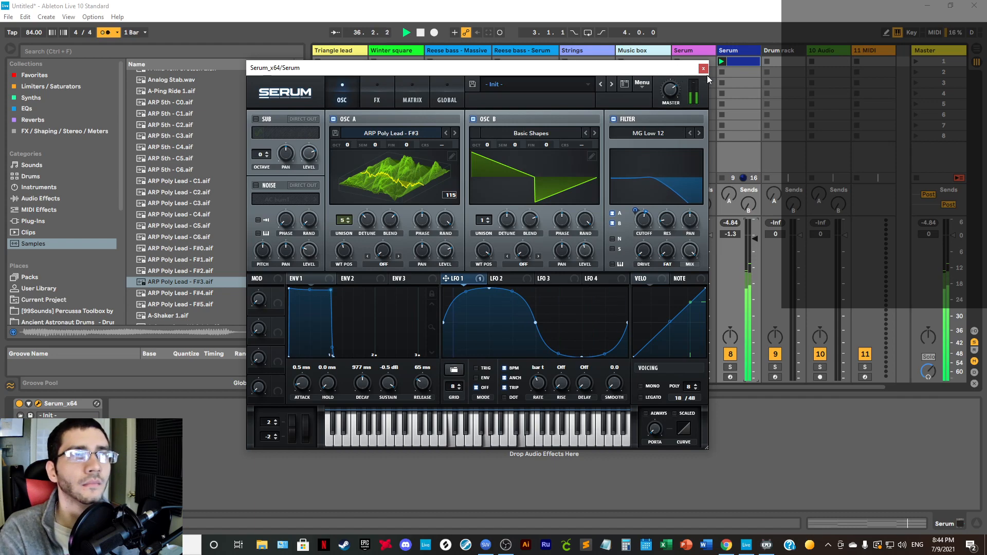
# Step: Enable the Compressor effect and set its threshold to -21.5 dB
pyautogui.click(381, 103)
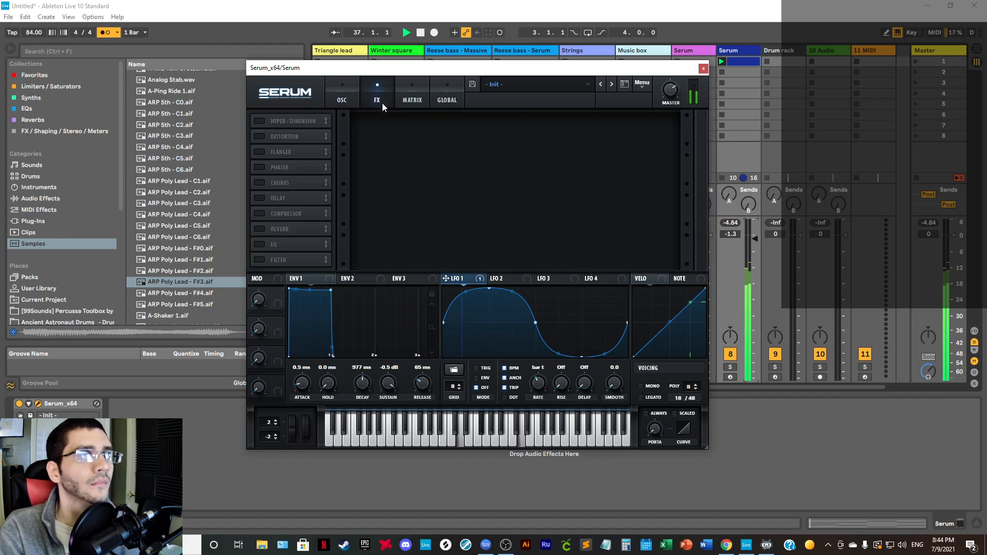
pyautogui.click(261, 213)
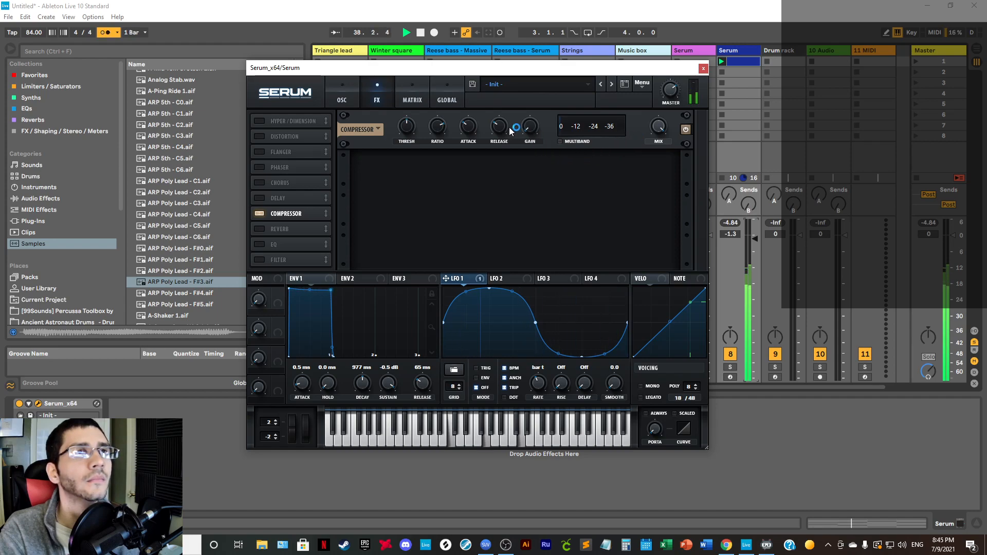
pyautogui.moveTo(407, 133)
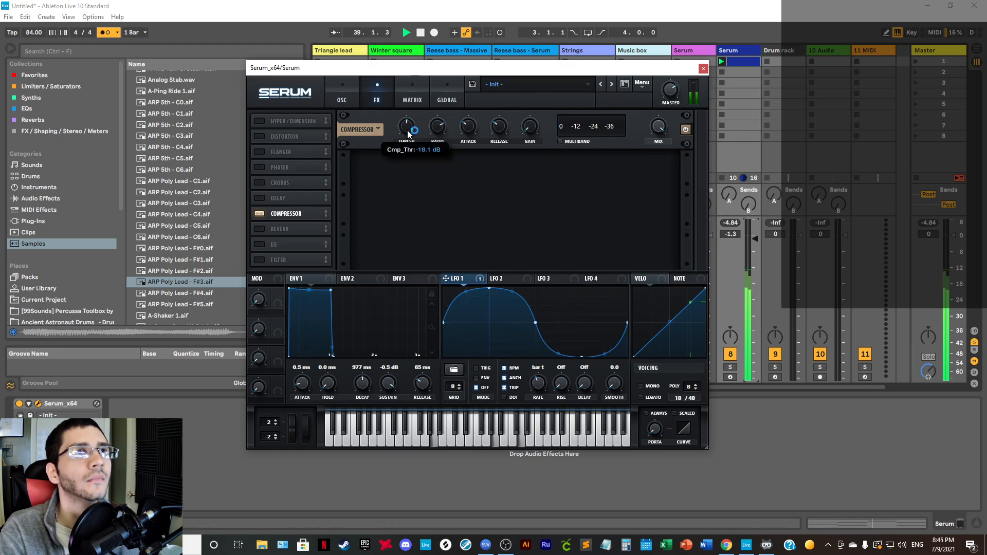
pyautogui.moveTo(409, 134); pyautogui.dragTo(409, 127)
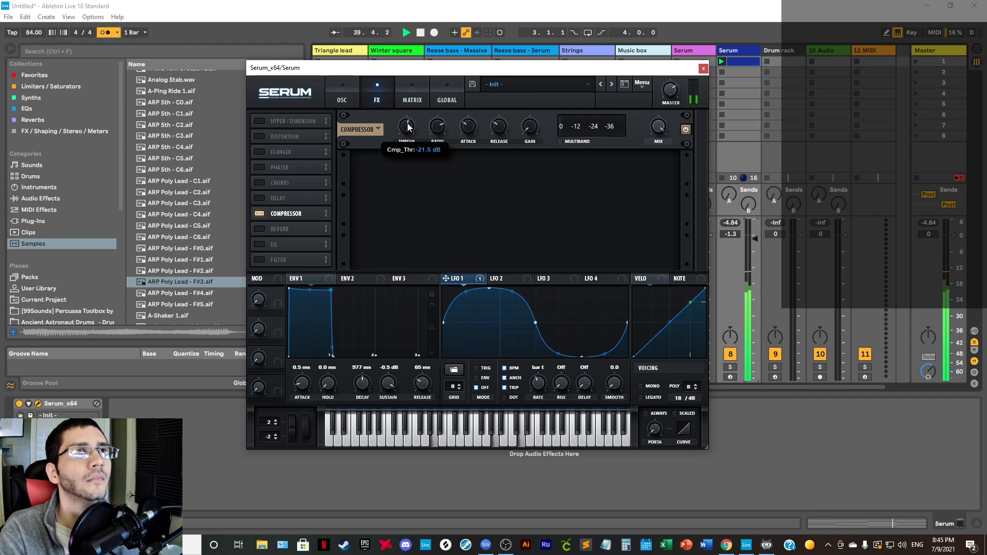
# Step: Set the compressor's attack to about 64.7 ms and adjust its release by ear
pyautogui.moveTo(530, 121)
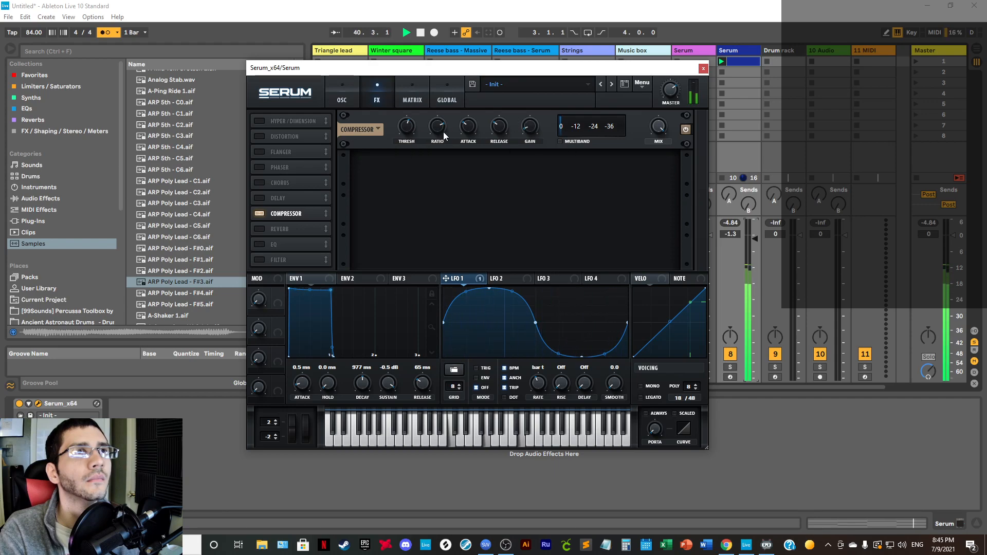
pyautogui.moveTo(473, 128); pyautogui.dragTo(482, 199)
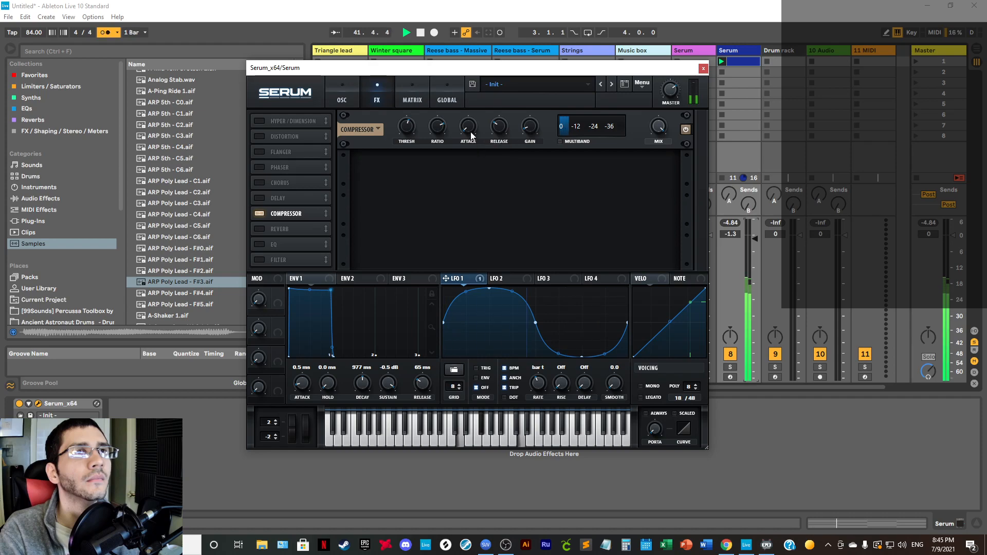
pyautogui.moveTo(470, 131); pyautogui.dragTo(476, 108)
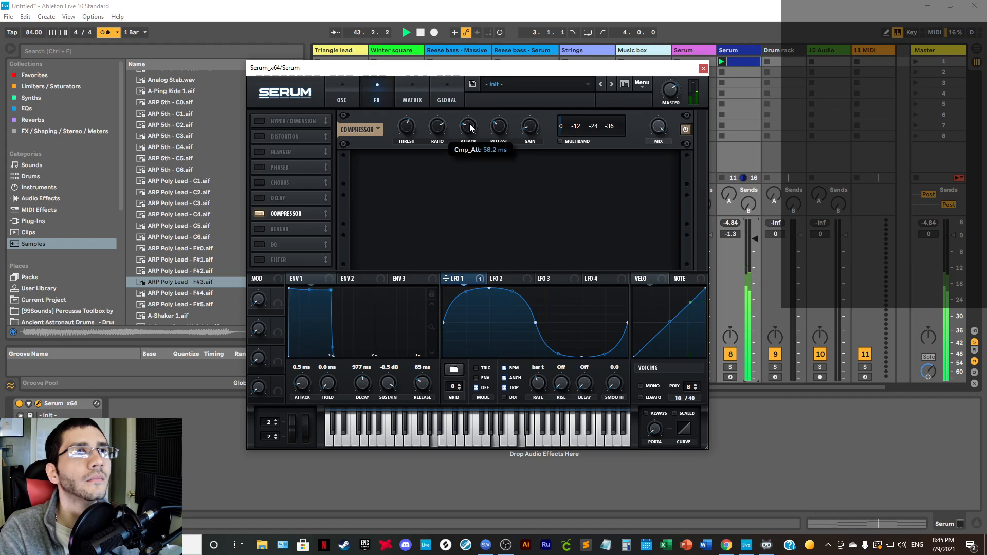
pyautogui.scroll(3, 470, 128)
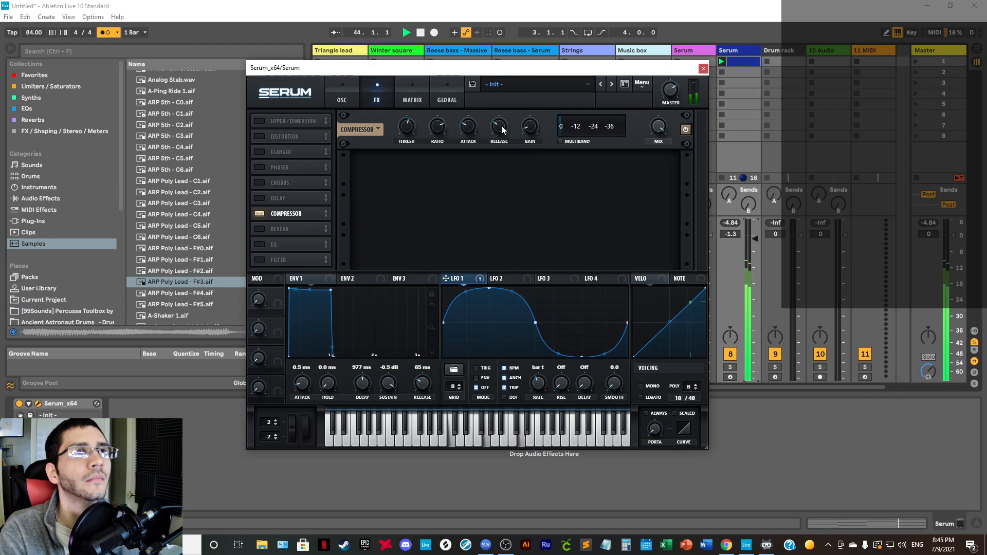
pyautogui.moveTo(501, 126); pyautogui.dragTo(508, 166)
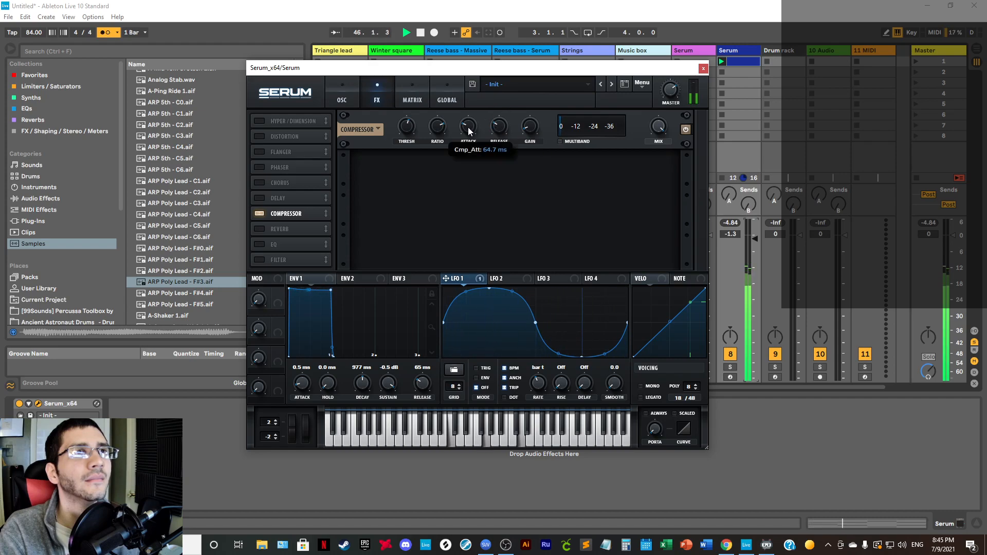
pyautogui.moveTo(498, 138); pyautogui.dragTo(499, 128)
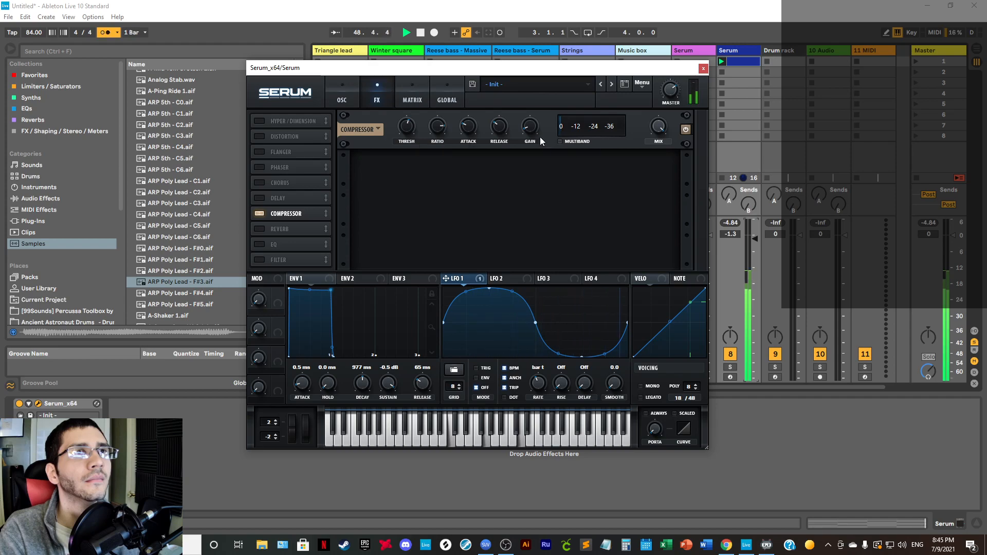
# Step: Set the compressor's gain to 2.2 dB and try different mix amounts while listening
pyautogui.moveTo(414, 127)
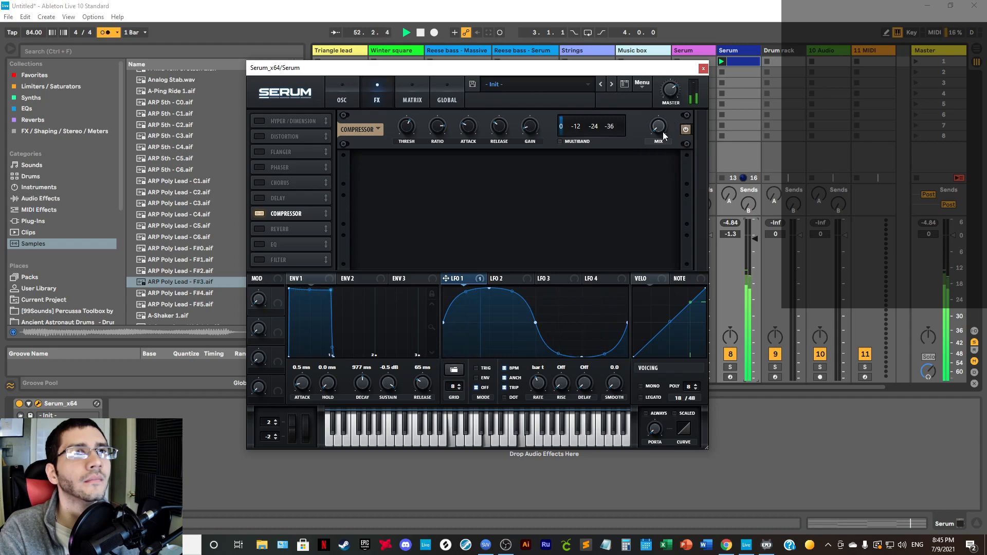
pyautogui.moveTo(539, 125)
pyautogui.moveTo(539, 125)
pyautogui.mouseDown()
pyautogui.moveTo(545, 102)
pyautogui.moveTo(550, 133)
pyautogui.mouseUp()
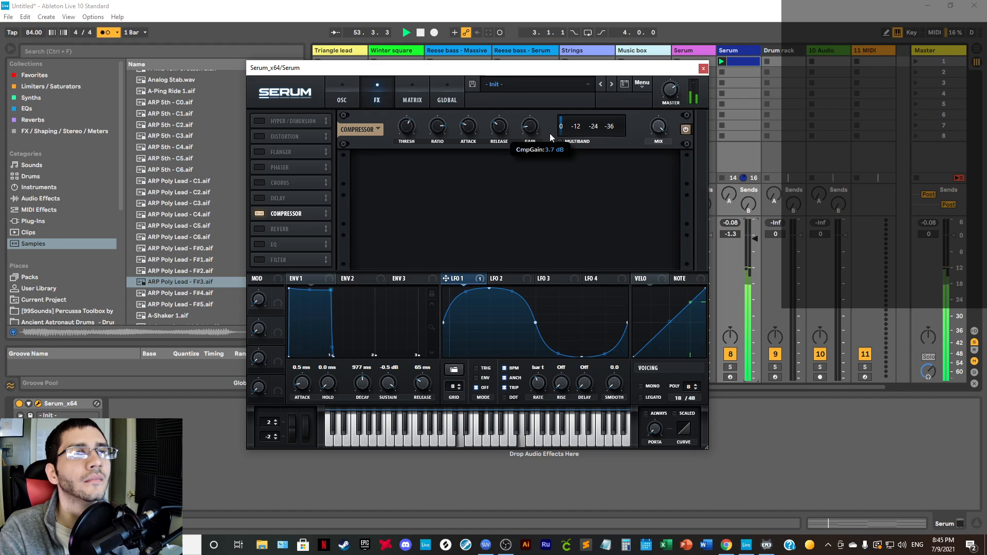
pyautogui.moveTo(660, 129)
pyautogui.mouseDown()
pyautogui.moveTo(666, 89)
pyautogui.moveTo(663, 136)
pyautogui.mouseUp()
pyautogui.doubleClick(661, 128)
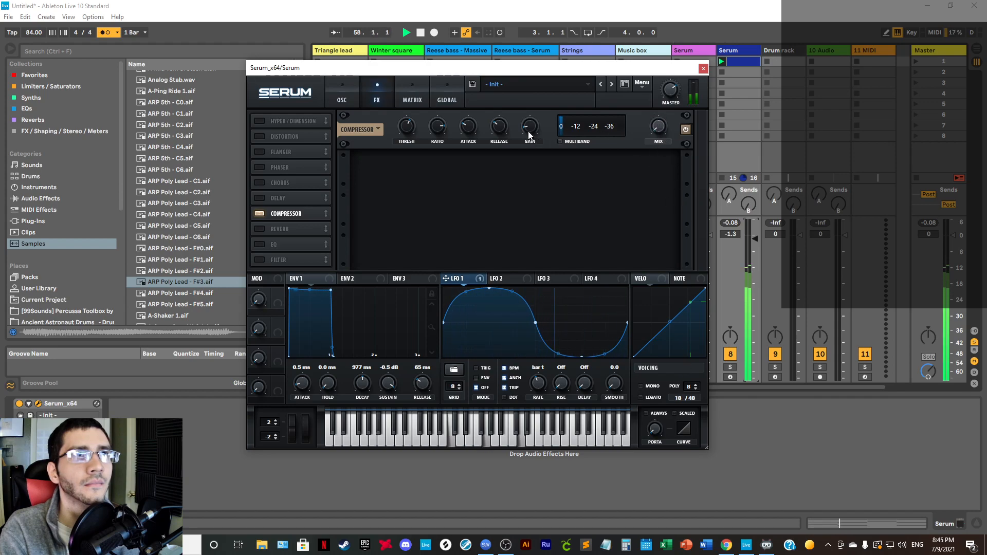
pyautogui.moveTo(529, 131)
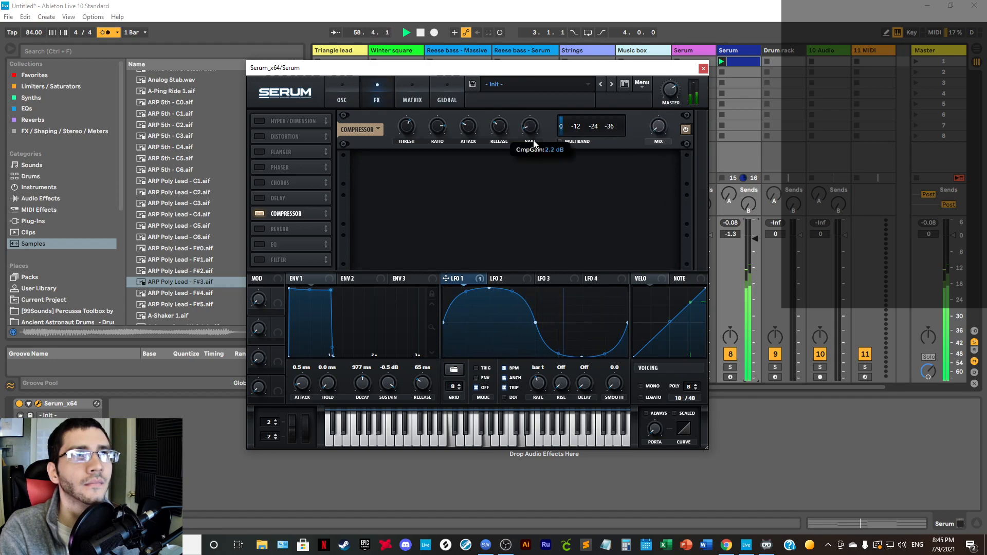
# Step: Raise the compressor's mix and compare the sound with the compressor bypassed and active
pyautogui.click(687, 133)
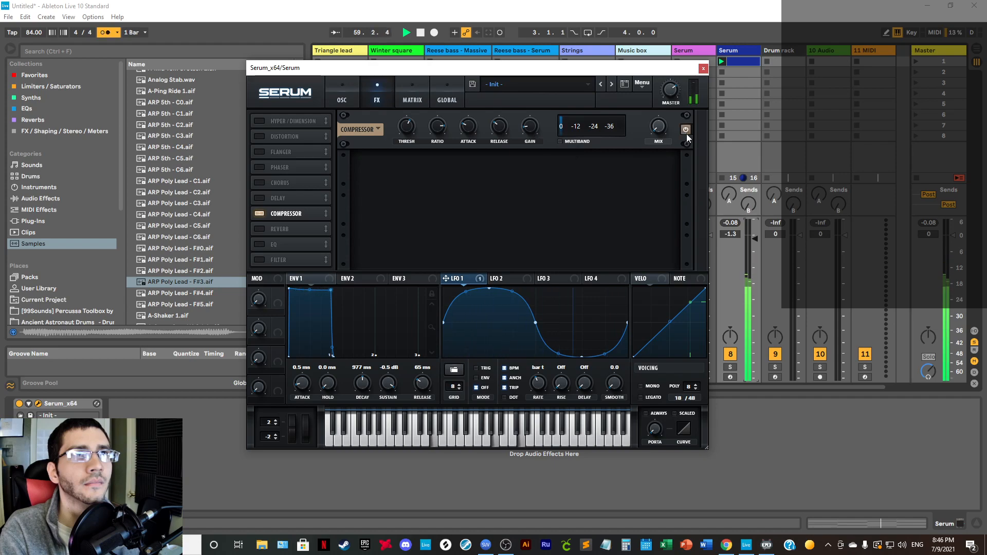
pyautogui.moveTo(662, 130)
pyautogui.moveTo(676, 105)
pyautogui.mouseDown()
pyautogui.moveTo(675, 130)
pyautogui.moveTo(686, 105)
pyautogui.mouseUp()
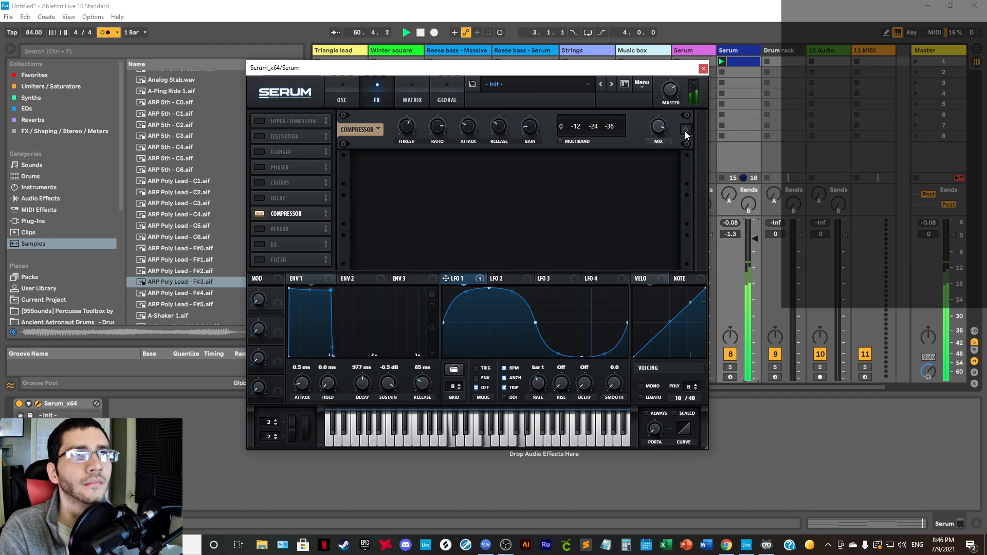
pyautogui.click(686, 131)
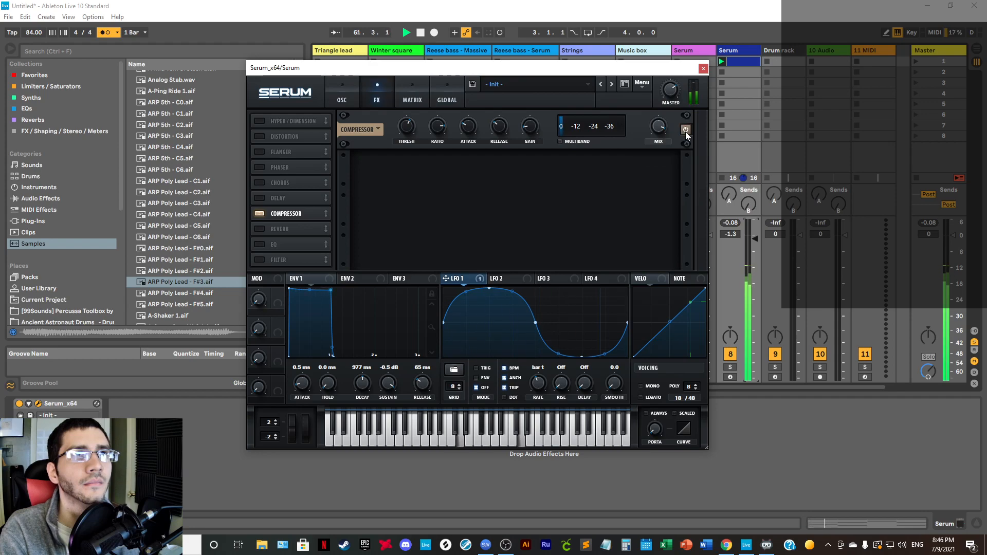
pyautogui.click(686, 130)
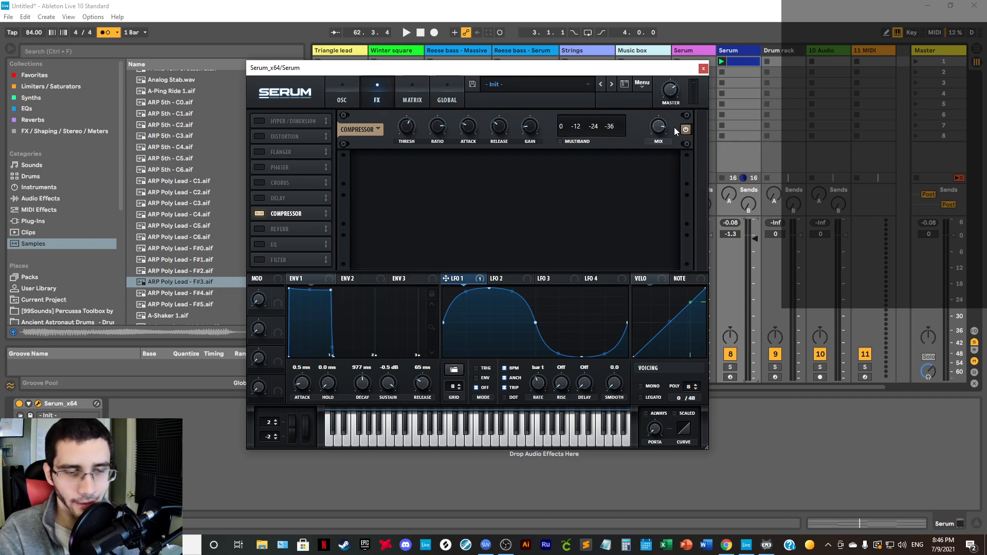
# Step: Replay the clip to fine-tune the compressor's gain, stop playback, and set the mix to 64, then reposition the Serum window
pyautogui.press('space')
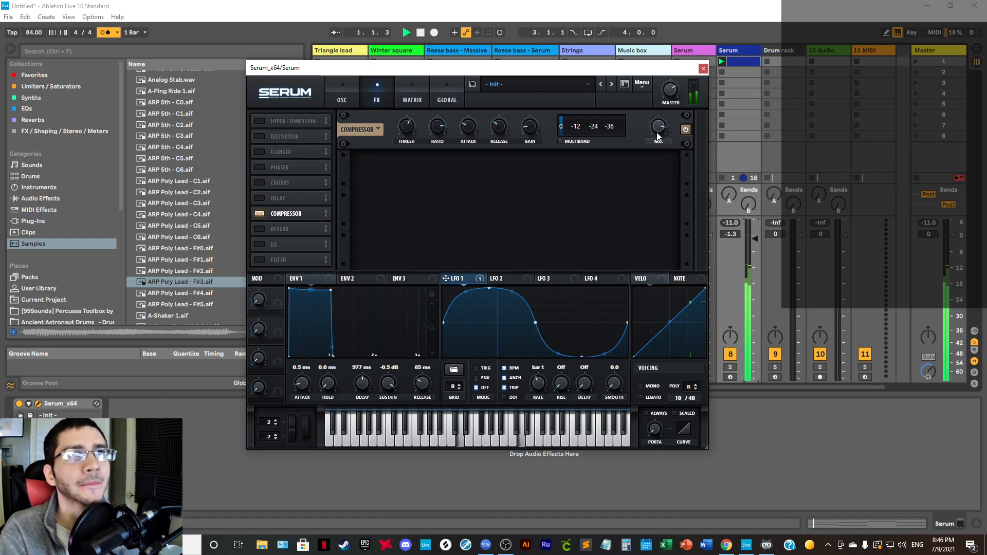
pyautogui.moveTo(533, 128); pyautogui.dragTo(537, 138)
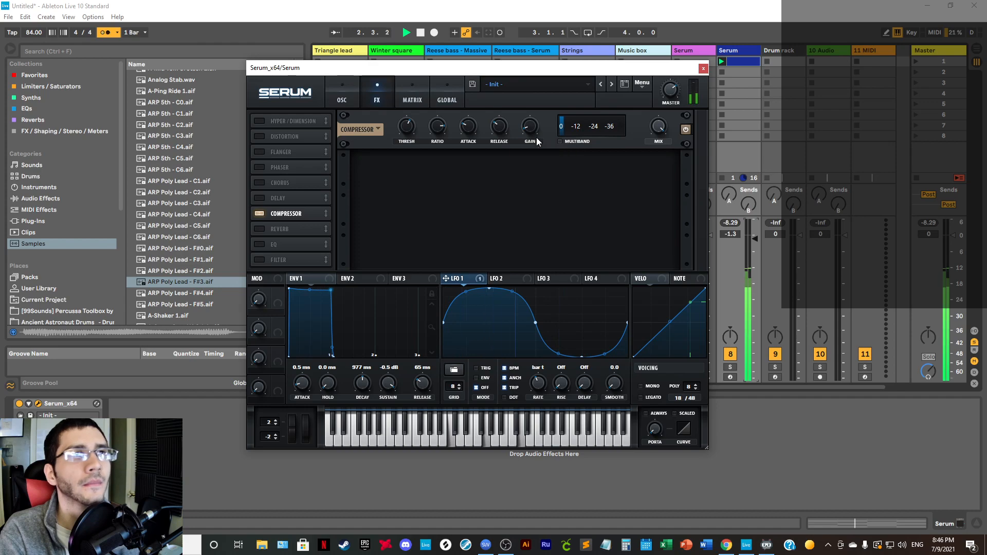
pyautogui.press('space')
pyautogui.moveTo(665, 132); pyautogui.dragTo(663, 146)
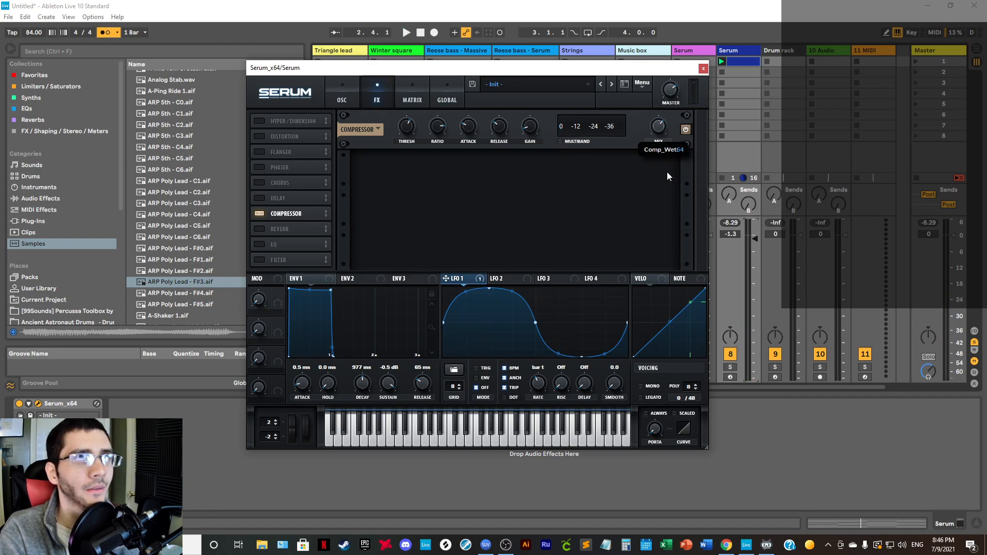
pyautogui.moveTo(638, 74)
pyautogui.mouseDown()
pyautogui.moveTo(663, 163)
pyautogui.moveTo(630, 298)
pyautogui.moveTo(662, 125)
pyautogui.moveTo(641, 70)
pyautogui.moveTo(619, 72)
pyautogui.mouseUp()
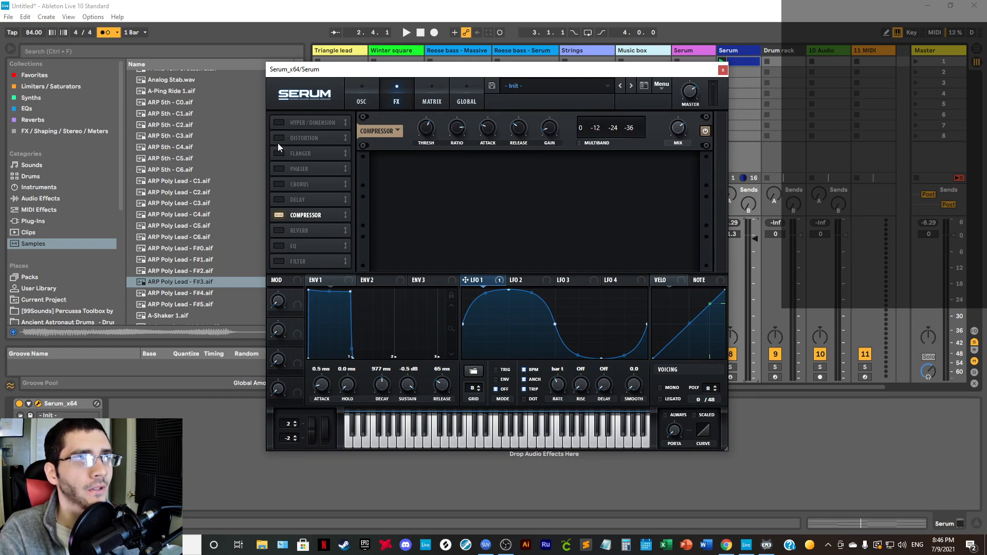
# Step: During playback, enable a distortion effect placed after the compressor and adjust its mix and drive by ear
pyautogui.press('space')
pyautogui.moveTo(278, 143); pyautogui.dragTo(276, 217)
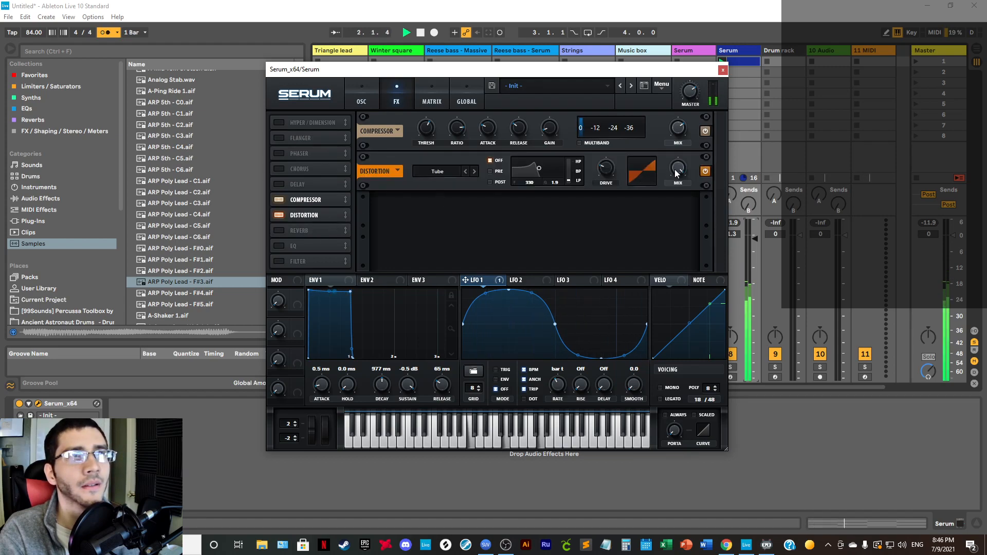
pyautogui.moveTo(674, 172); pyautogui.dragTo(670, 196)
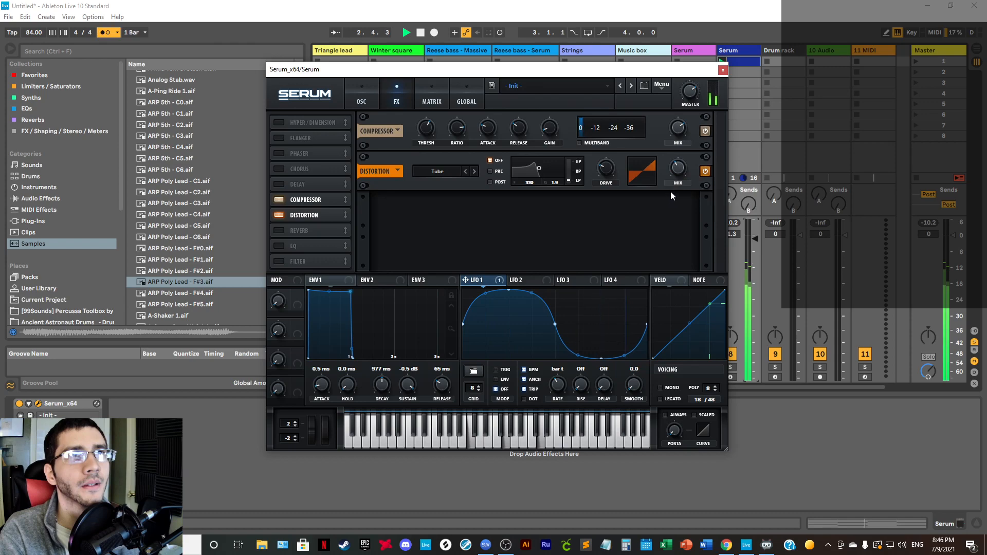
pyautogui.moveTo(611, 174); pyautogui.dragTo(617, 158)
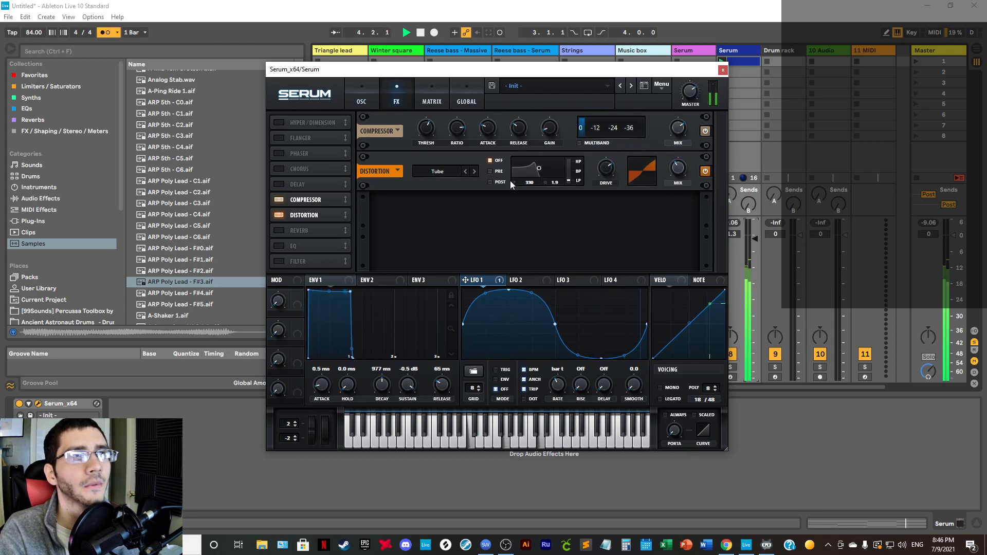
# Step: Audition distortion types including SoftClip and Diode 2, try the drive at 33%, and choose the Lin.Fold type
pyautogui.click(474, 171)
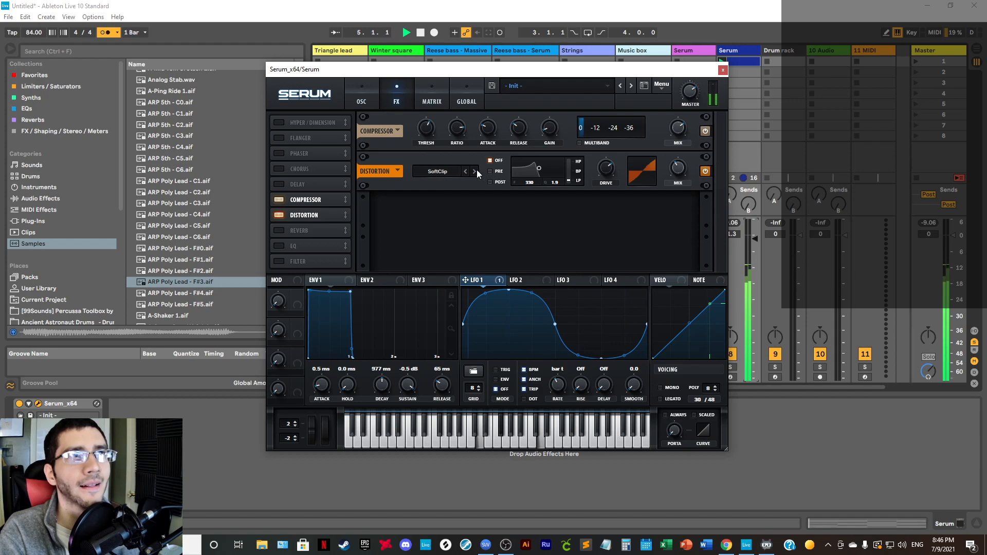
pyautogui.click(476, 170)
pyautogui.click(476, 170)
pyautogui.click(476, 170)
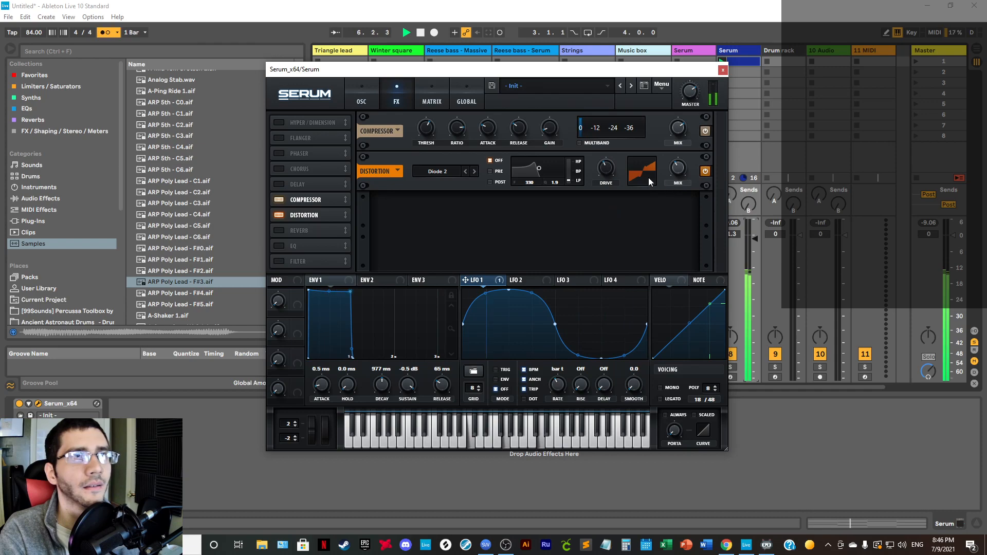
pyautogui.moveTo(609, 172); pyautogui.dragTo(613, 184)
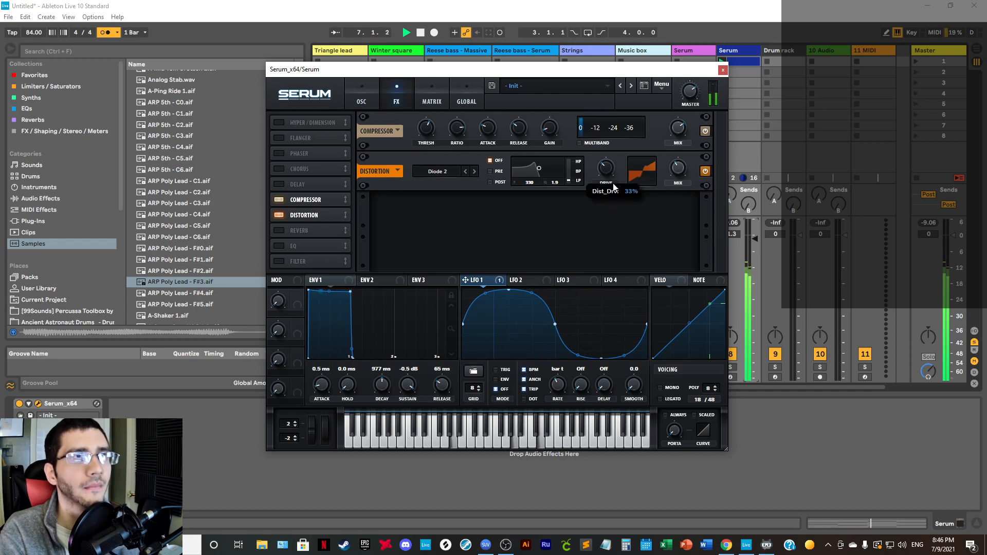
pyautogui.click(473, 171)
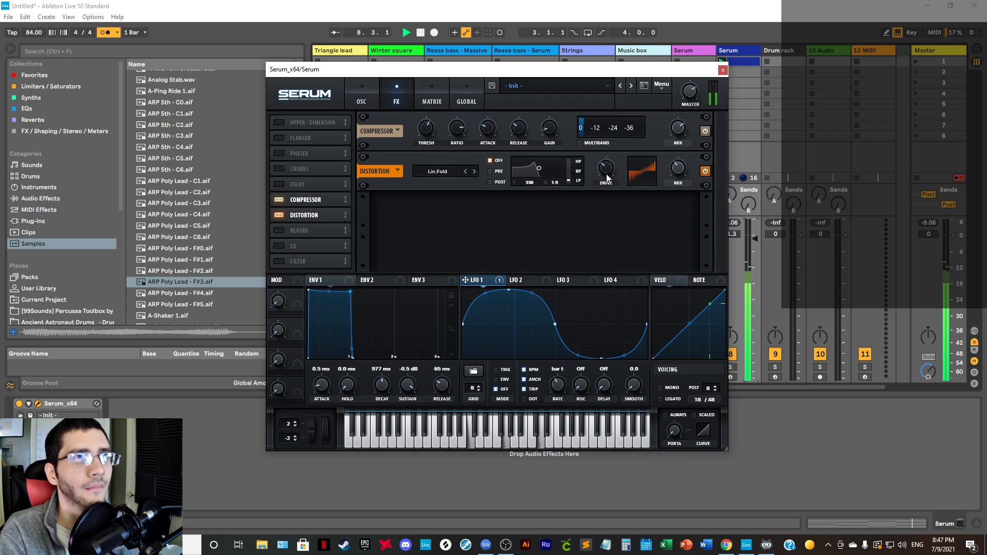
# Step: Balance the Lin.Fold distortion's mix and drive by ear, trying about 17% mix and 81% drive
pyautogui.moveTo(678, 169); pyautogui.dragTo(688, 208)
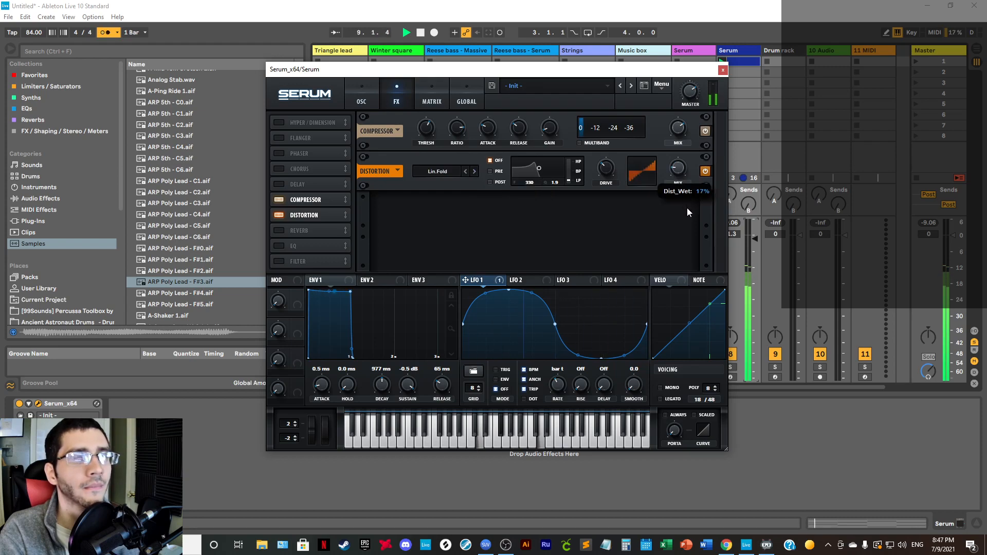
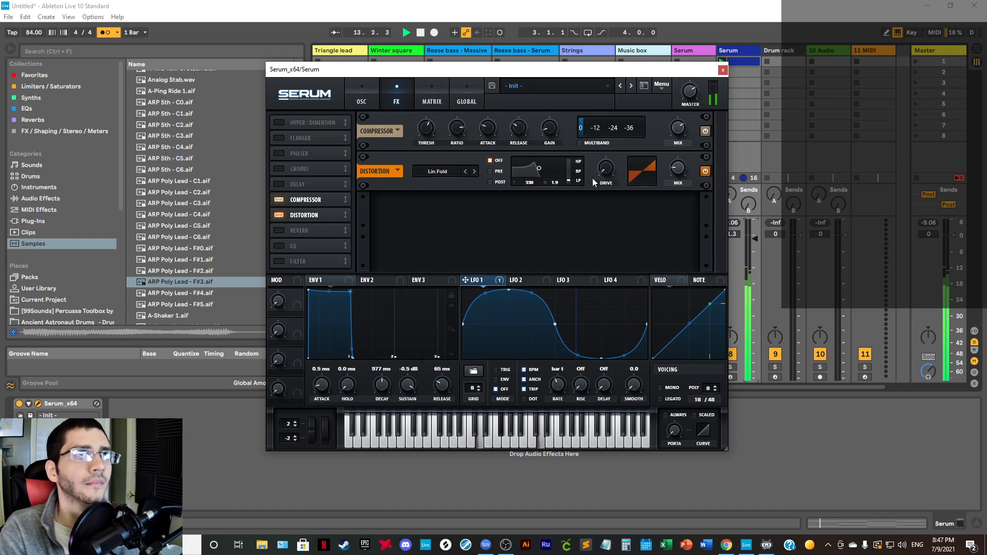
pyautogui.moveTo(602, 175)
pyautogui.mouseDown()
pyautogui.moveTo(606, 156)
pyautogui.moveTo(609, 165)
pyautogui.mouseUp()
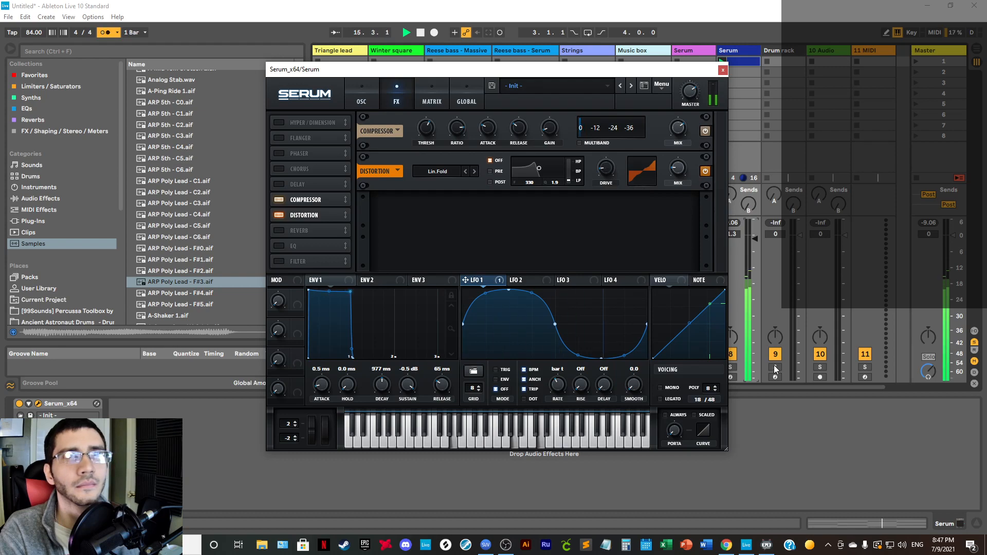
pyautogui.moveTo(606, 167)
pyautogui.mouseDown()
pyautogui.moveTo(609, 144)
pyautogui.moveTo(606, 171)
pyautogui.mouseUp()
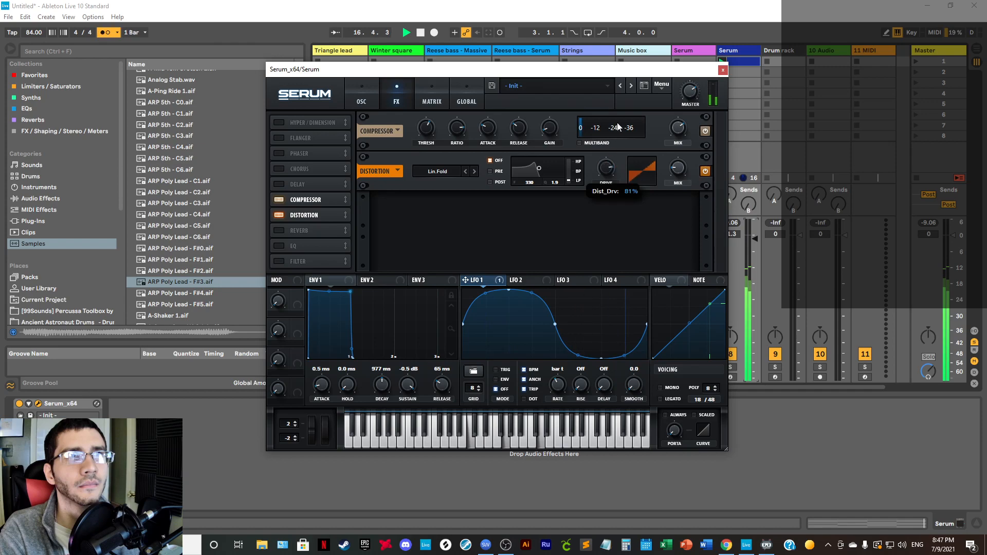
pyautogui.moveTo(618, 124); pyautogui.dragTo(636, 207)
pyautogui.moveTo(635, 202); pyautogui.dragTo(655, 221)
pyautogui.moveTo(678, 169); pyautogui.dragTo(690, 199)
# Step: Modulate the distortion mix with LFO 2, shaped as a curved falling ramp at a 1/16 rate
pyautogui.click(536, 279)
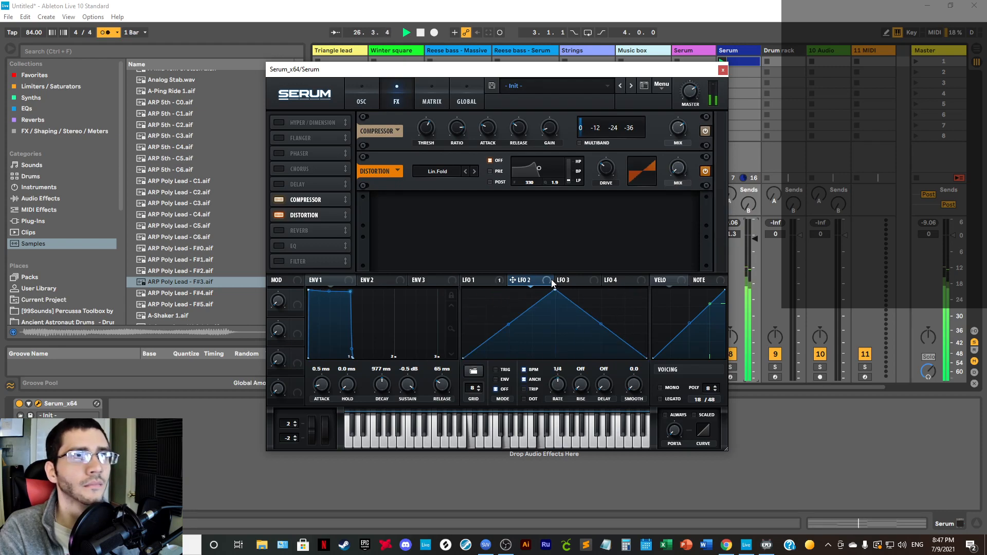
pyautogui.moveTo(671, 164)
pyautogui.mouseDown()
pyautogui.moveTo(675, 215)
pyautogui.moveTo(669, 161)
pyautogui.mouseUp()
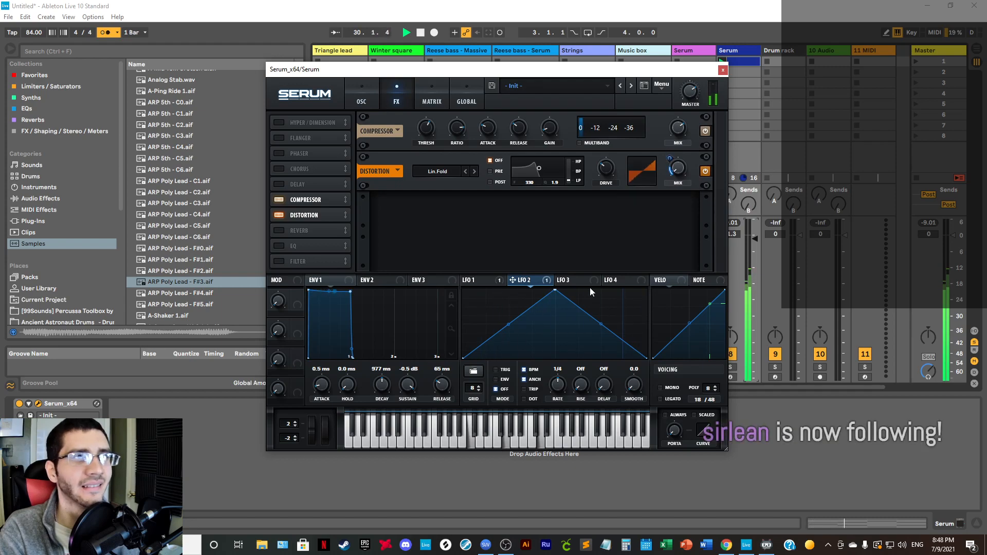
pyautogui.moveTo(555, 290); pyautogui.dragTo(415, 278)
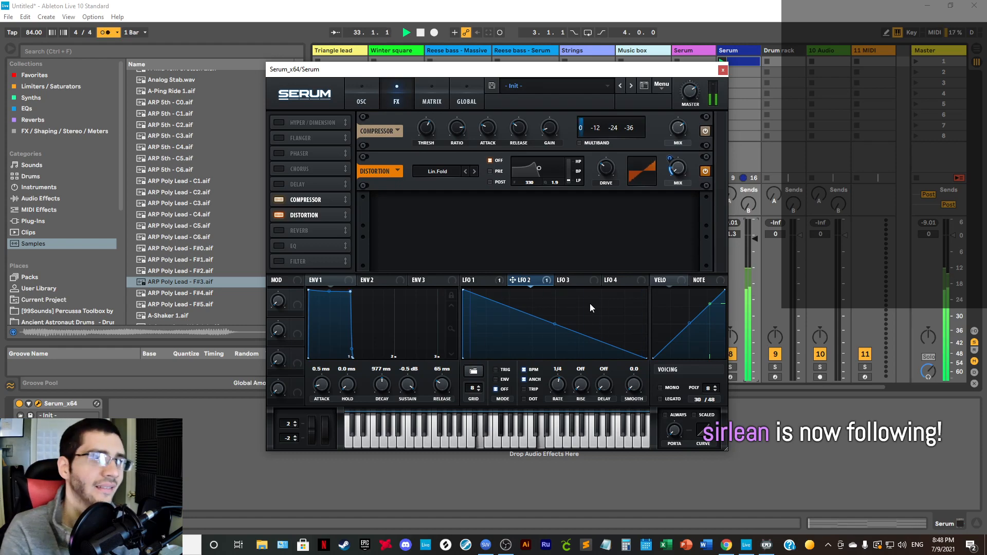
pyautogui.moveTo(554, 324); pyautogui.dragTo(554, 335)
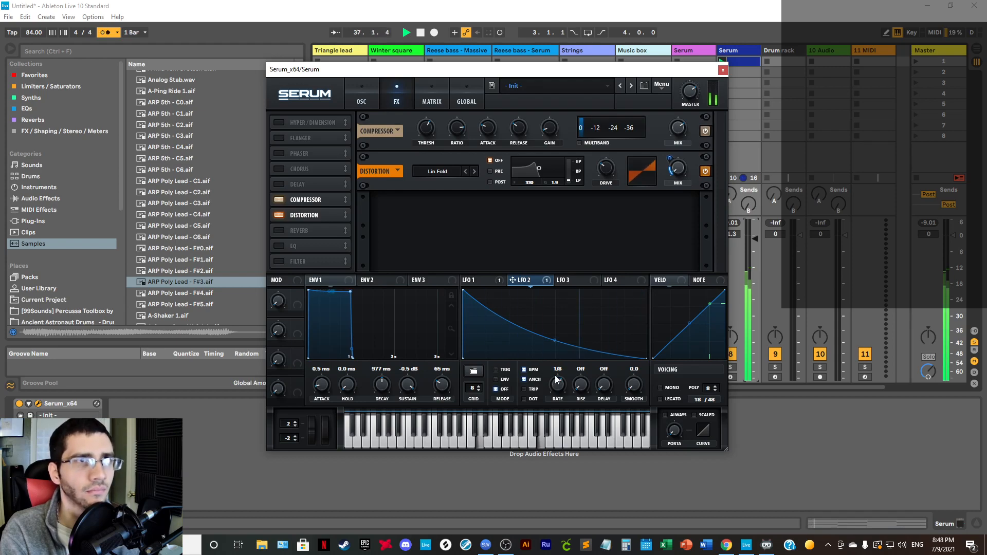
pyautogui.moveTo(555, 380)
pyautogui.mouseDown()
pyautogui.moveTo(562, 367)
pyautogui.moveTo(562, 375)
pyautogui.mouseUp()
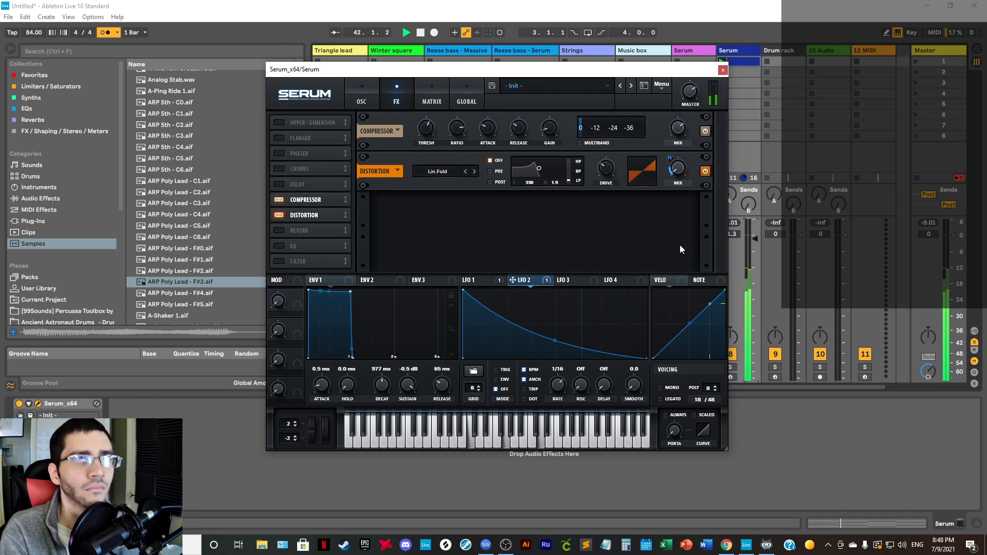
# Step: Bypass the LFO 2 modulation on the distortion mix and close the Serum window
pyautogui.rightClick(680, 174)
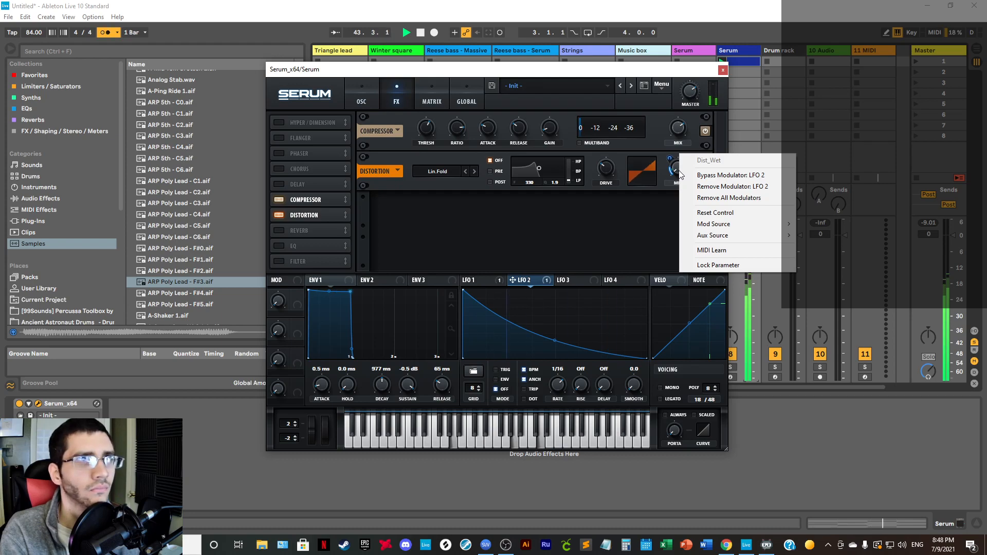
pyautogui.click(694, 175)
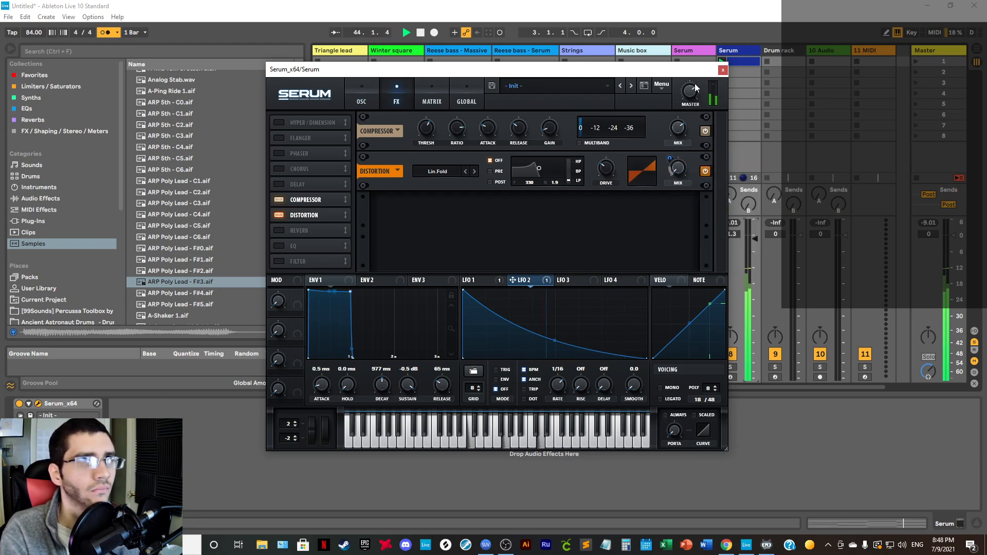
pyautogui.click(723, 70)
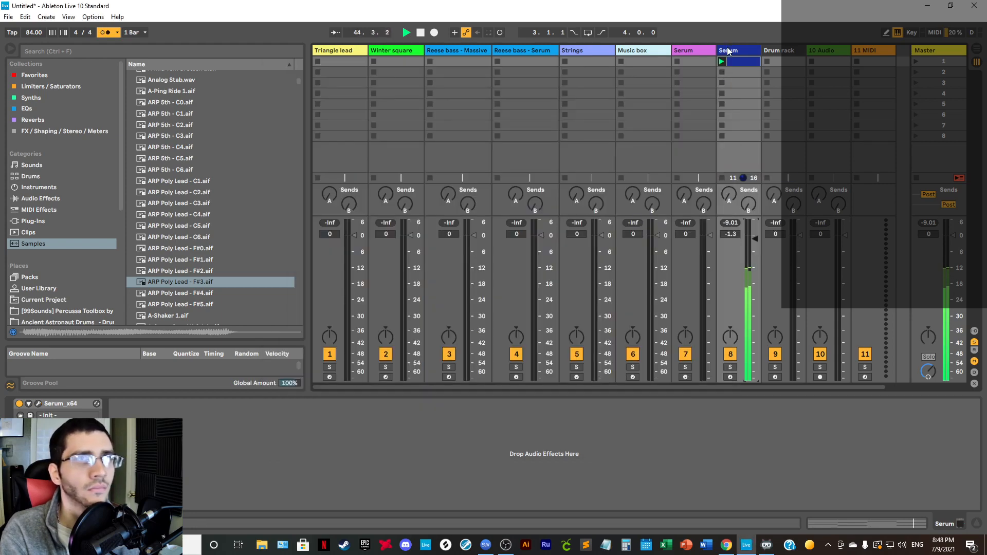
# Step: Reopen Serum, switch the filter type to MG Low 18, and adjust its cutoff by ear
pyautogui.click(38, 404)
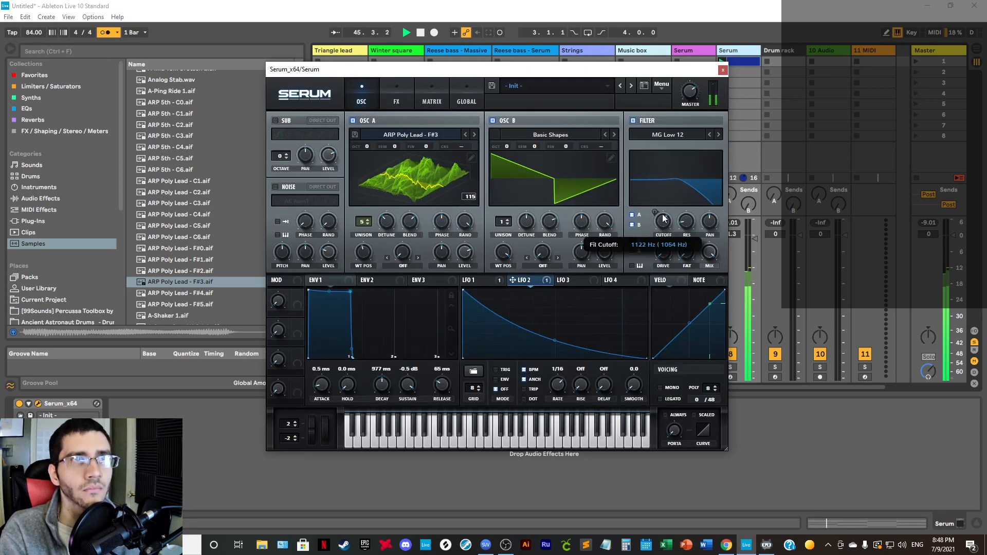
pyautogui.moveTo(666, 205); pyautogui.dragTo(714, 273)
pyautogui.click(719, 135)
pyautogui.moveTo(662, 227); pyautogui.dragTo(673, 220)
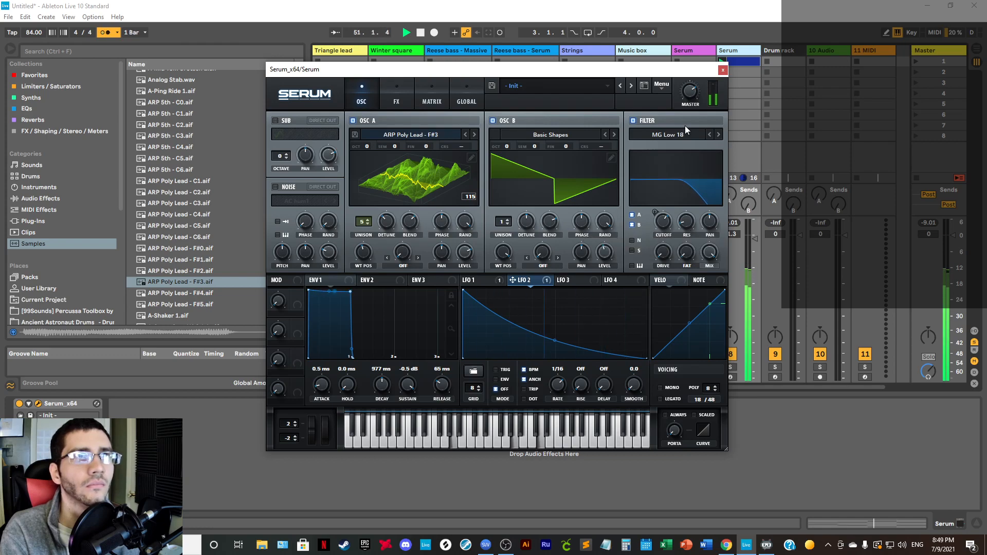
# Step: Set the Serum track's volume to -2.1 dB and readjust the MG Low 18 filter's cutoff by ear
pyautogui.moveTo(754, 239); pyautogui.dragTo(753, 243)
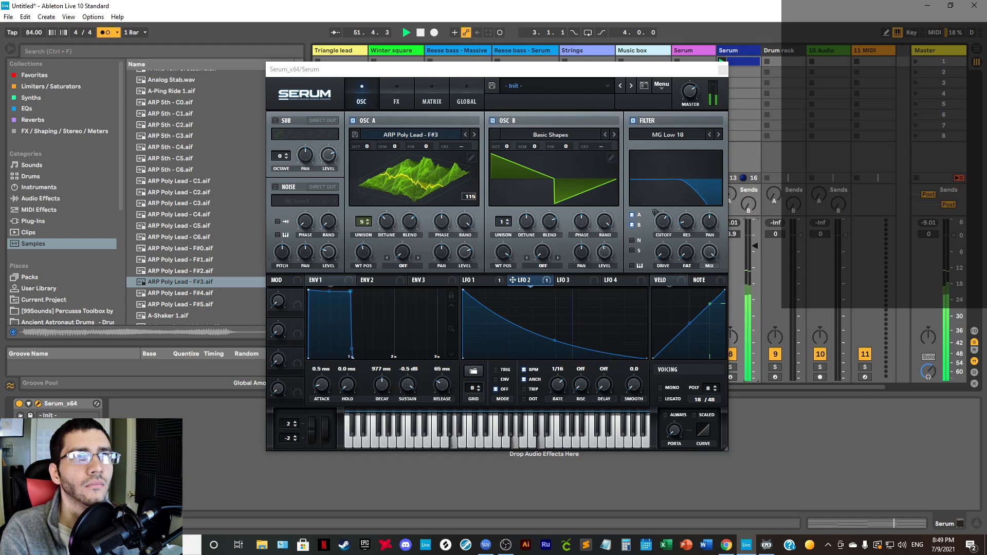
pyautogui.click(664, 234)
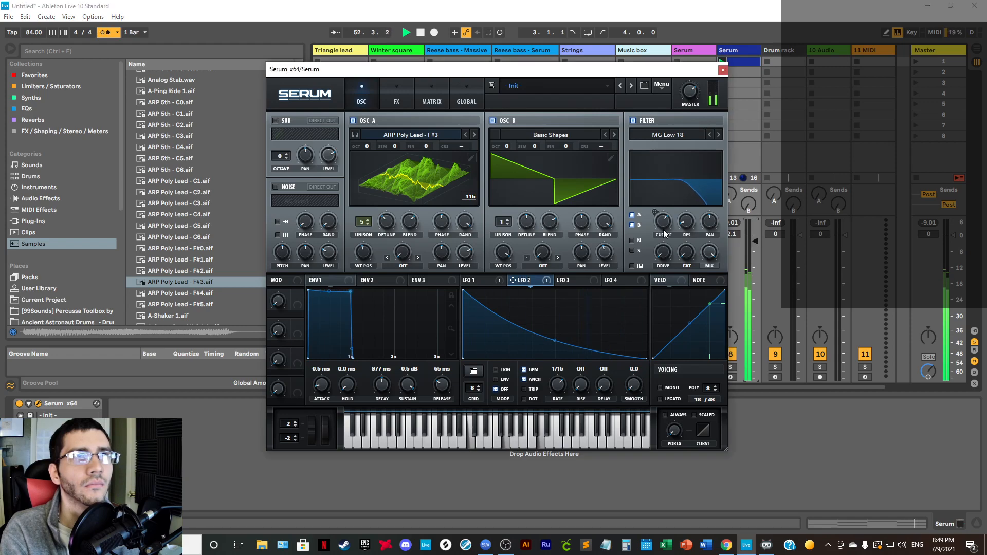
pyautogui.moveTo(663, 230); pyautogui.dragTo(687, 231)
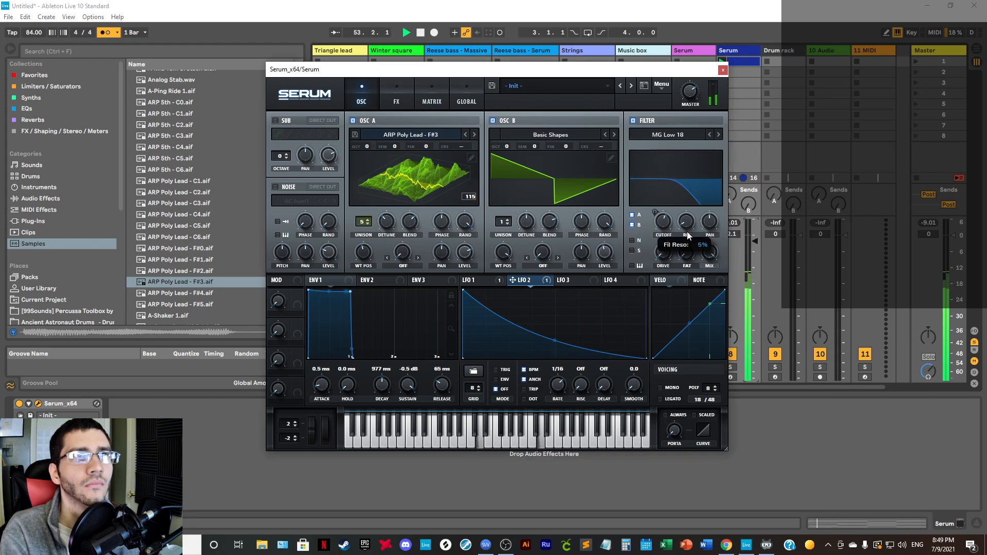
# Step: Change the filter type to Low 6 and lower its cutoff while listening
pyautogui.click(718, 136)
pyautogui.click(717, 137)
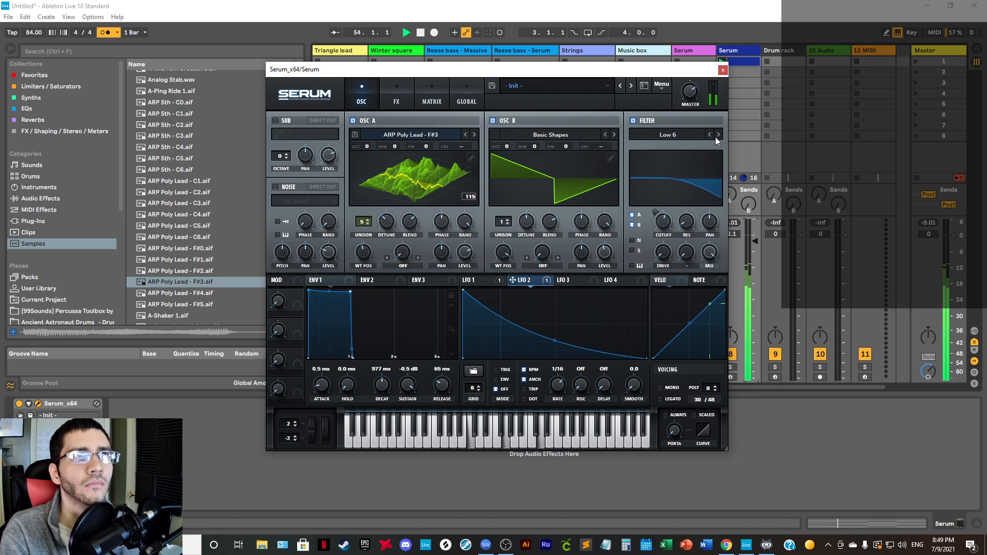
pyautogui.moveTo(664, 229); pyautogui.dragTo(667, 258)
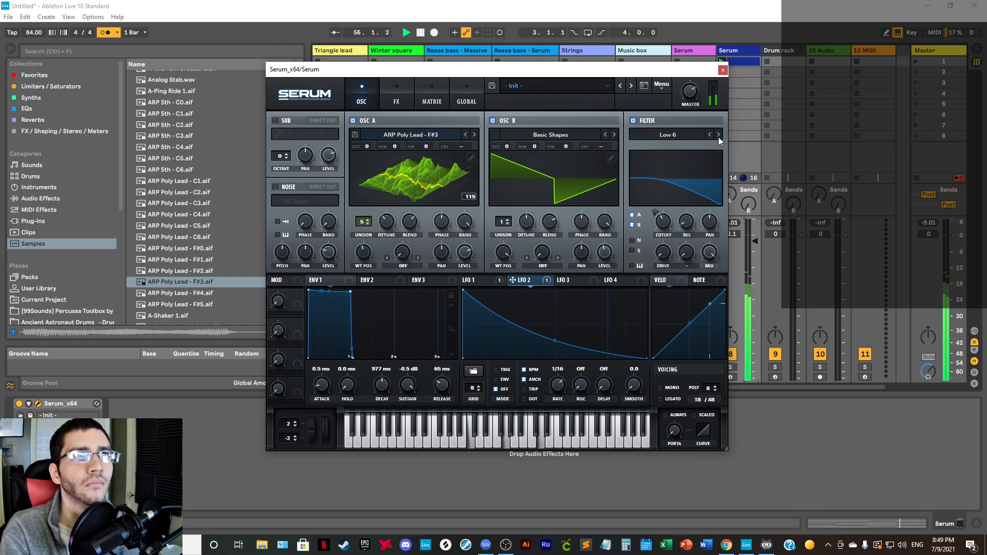
# Step: Audition other filter types from Low 18 through High 6, adjusting a filter setting along the way
pyautogui.click(718, 135)
pyautogui.click(718, 135)
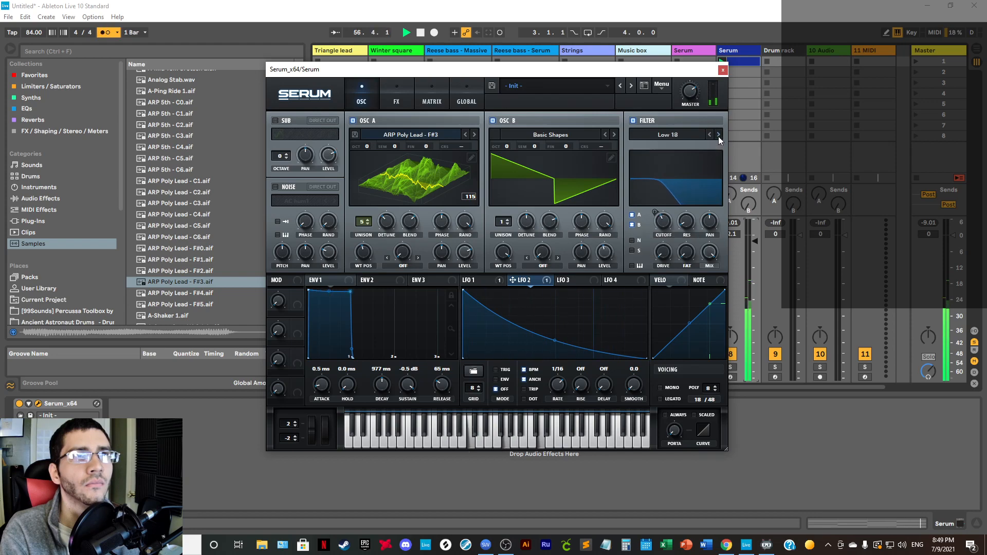
pyautogui.click(709, 134)
pyautogui.moveTo(675, 251); pyautogui.dragTo(670, 250)
pyautogui.click(718, 134)
pyautogui.click(718, 134)
pyautogui.click(718, 135)
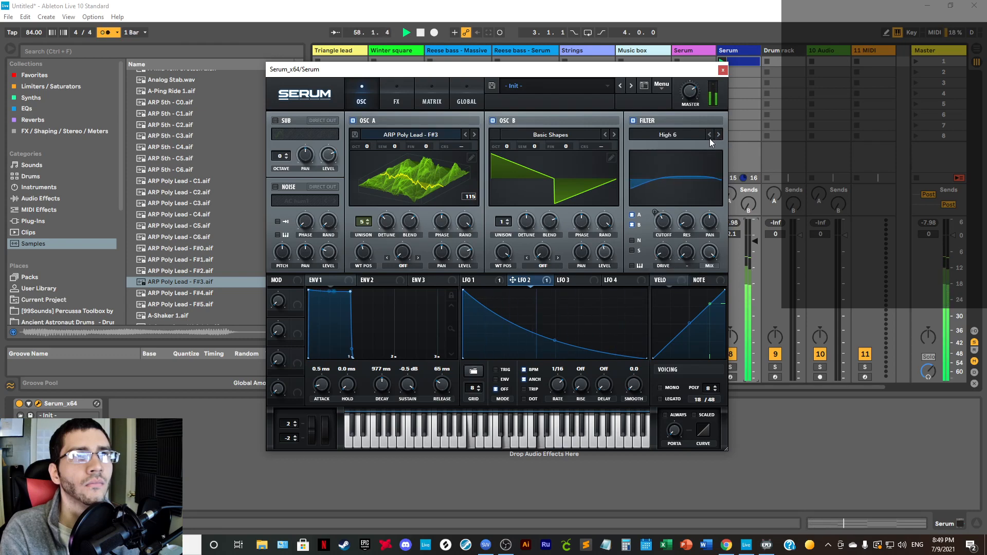
# Step: Compare the Low 24, Low 18 and Low 12 filters at different cutoffs and select Low 6
pyautogui.click(709, 136)
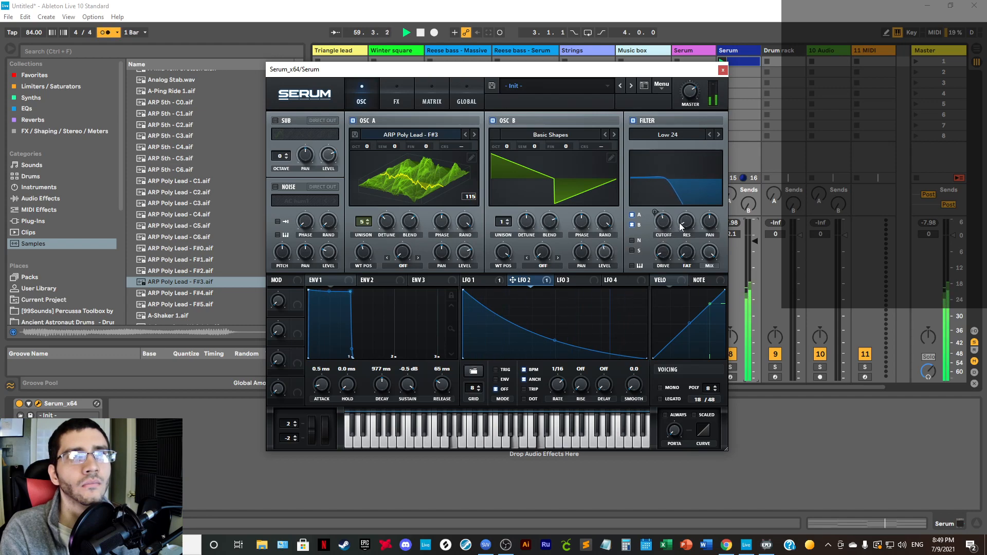
pyautogui.click(709, 135)
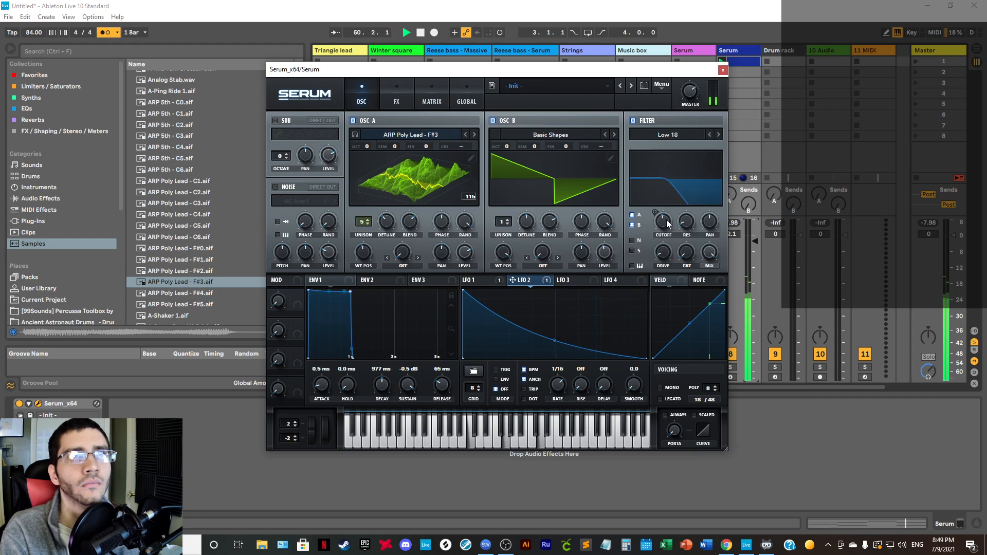
pyautogui.click(709, 135)
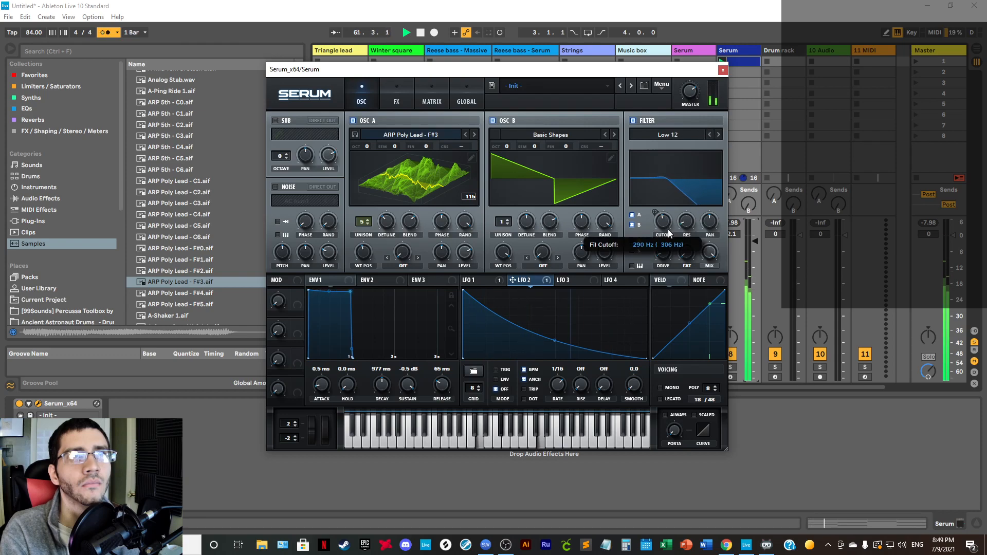
pyautogui.click(709, 136)
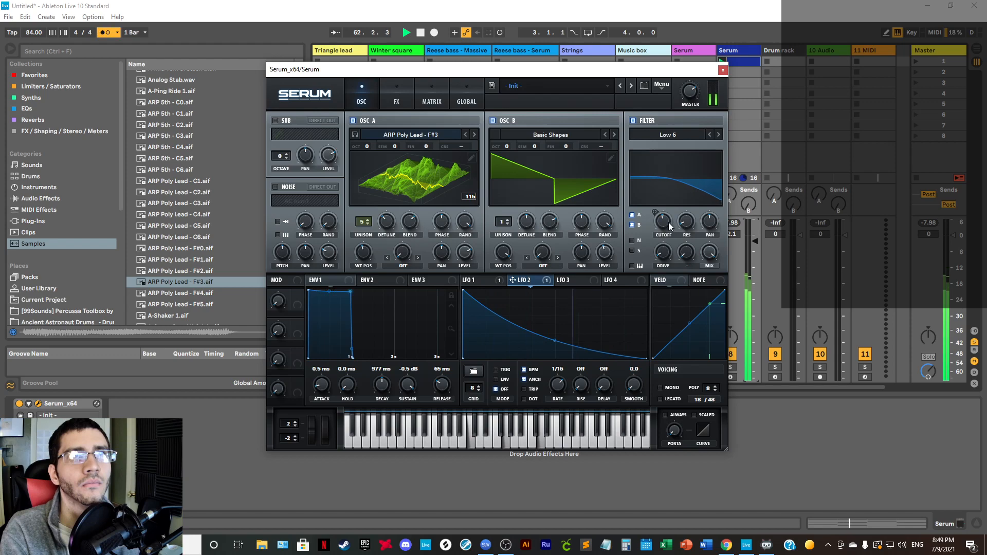
# Step: Close the Serum window and add an EQ Eight audio effect after Serum on its track
pyautogui.click(723, 70)
pyautogui.scroll(5, 166, 208)
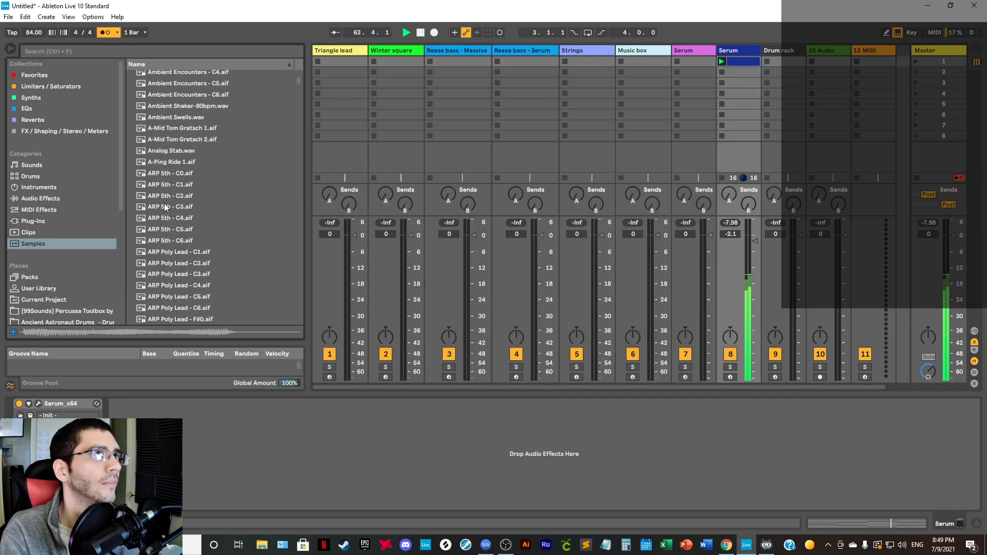
pyautogui.click(28, 110)
pyautogui.click(51, 200)
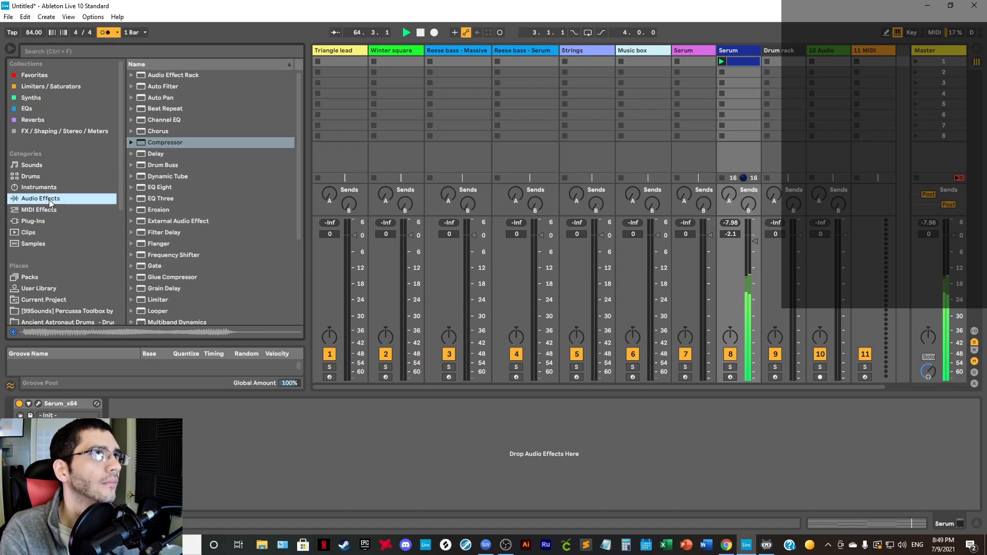
pyautogui.moveTo(163, 191); pyautogui.dragTo(196, 424)
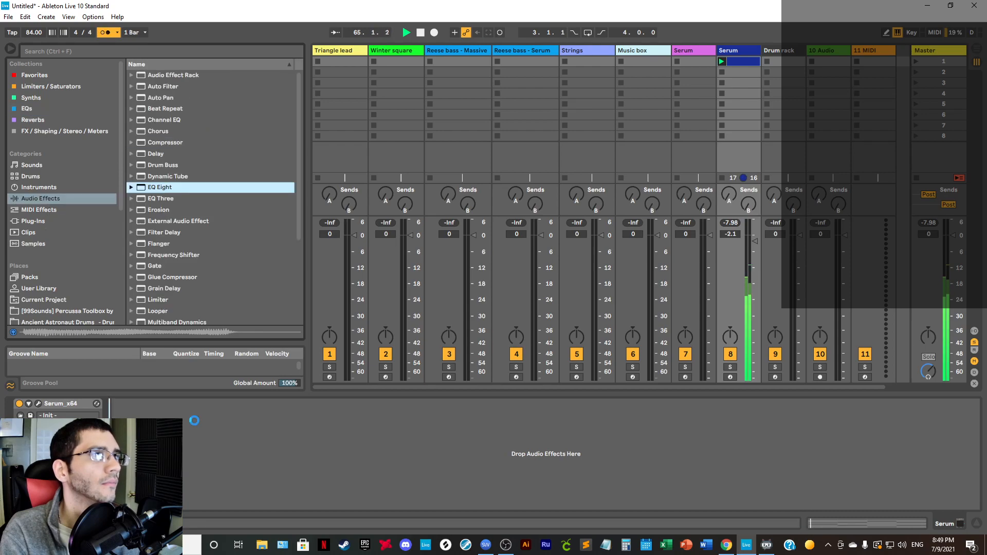
# Step: Enlarge the EQ Eight display and shape band 3 into a narrow cut at 386 Hz with -3.33 dB gain and Q 8.33
pyautogui.click(124, 404)
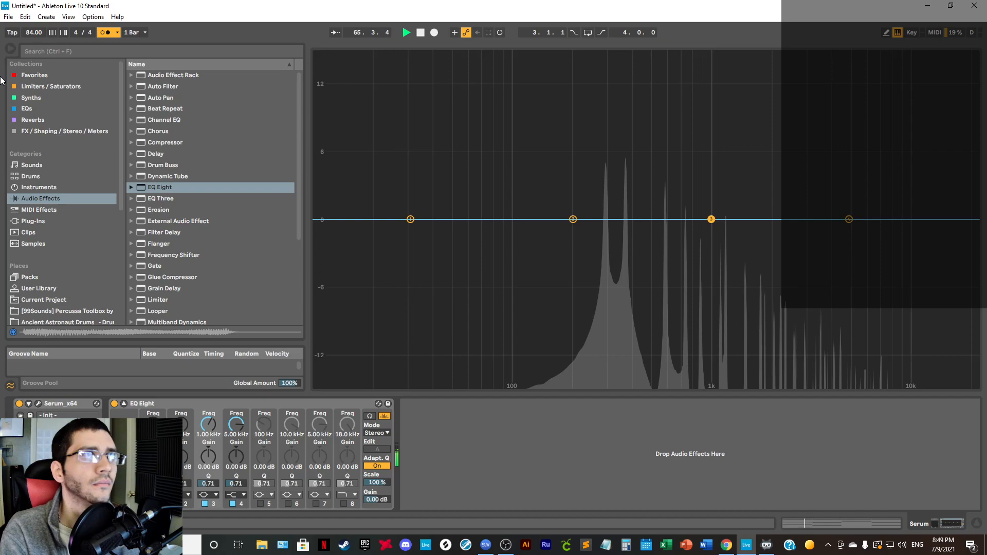
pyautogui.click(11, 49)
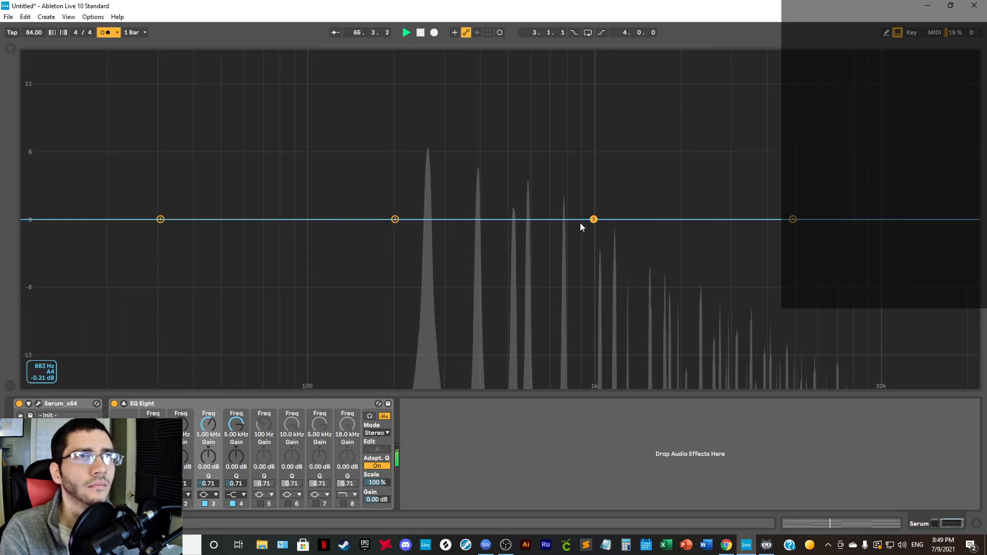
pyautogui.moveTo(592, 220); pyautogui.dragTo(476, 128)
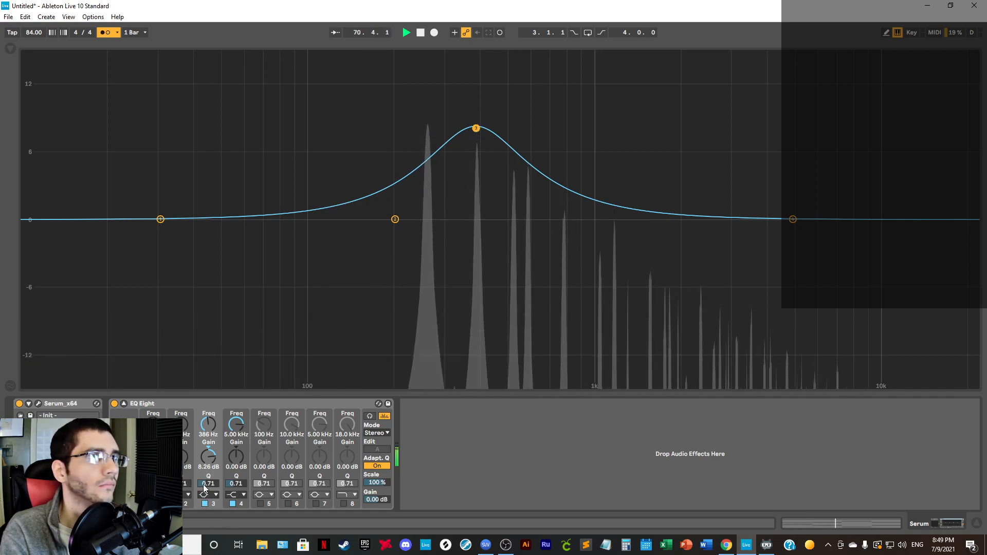
pyautogui.moveTo(209, 456)
pyautogui.mouseDown()
pyautogui.moveTo(208, 493)
pyautogui.moveTo(205, 446)
pyautogui.moveTo(211, 469)
pyautogui.mouseUp()
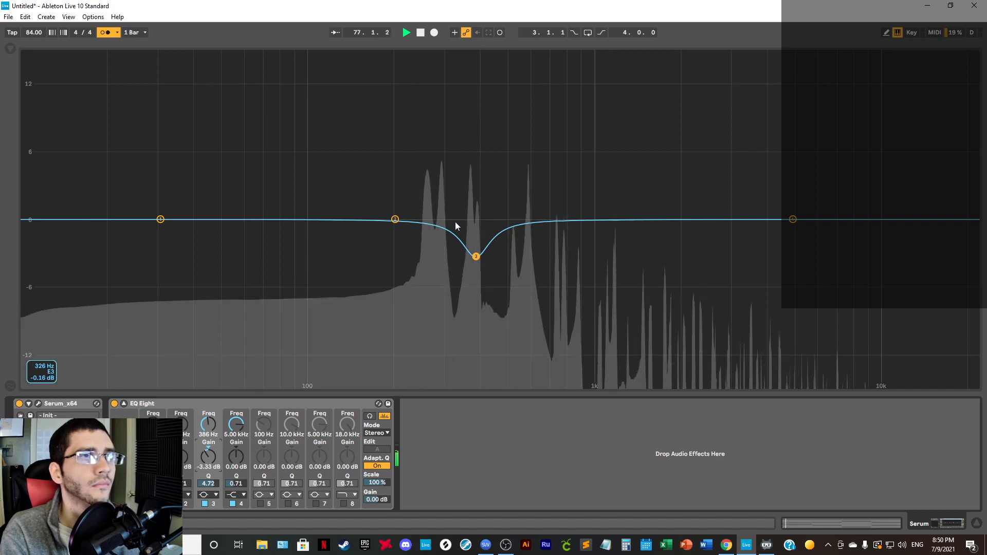
pyautogui.moveTo(208, 457); pyautogui.dragTo(208, 473)
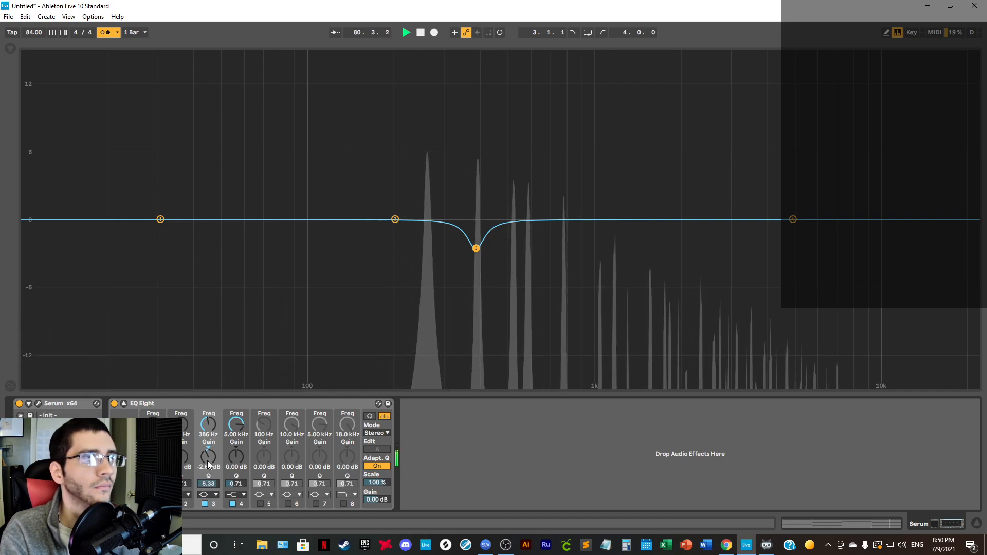
pyautogui.moveTo(208, 464); pyautogui.dragTo(208, 470)
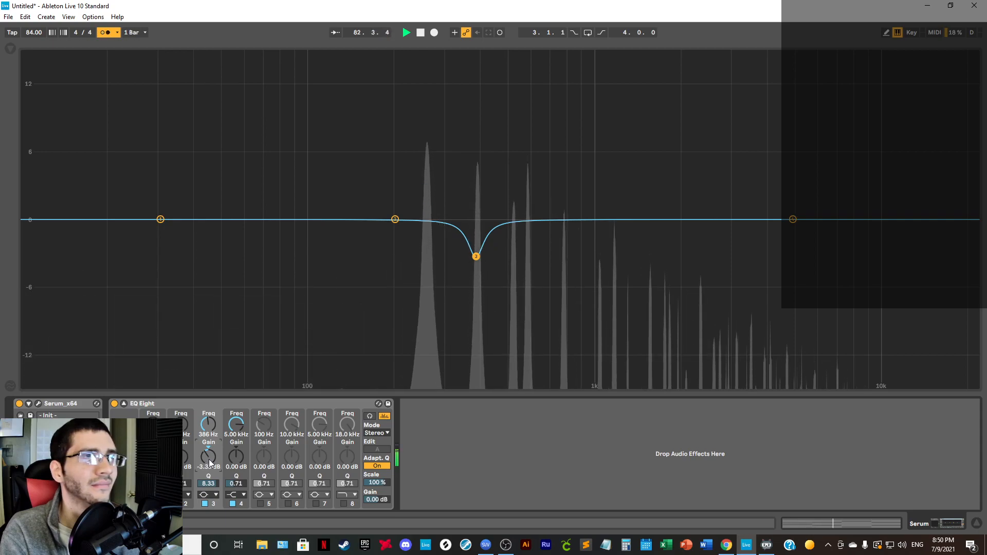
# Step: Compare the sound with EQ Eight bypassed and enabled, then stop playback and restore the session mixer view
pyautogui.click(114, 404)
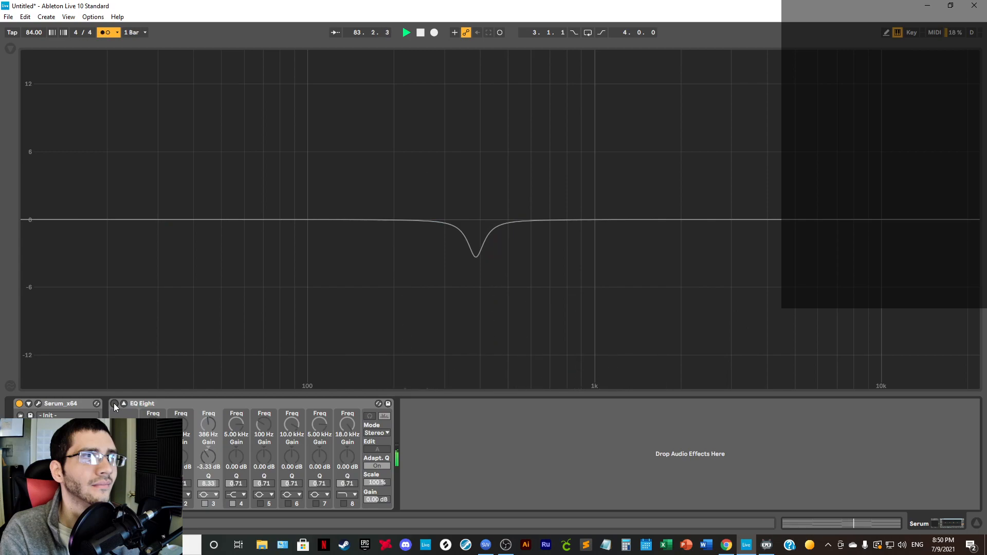
pyautogui.click(114, 404)
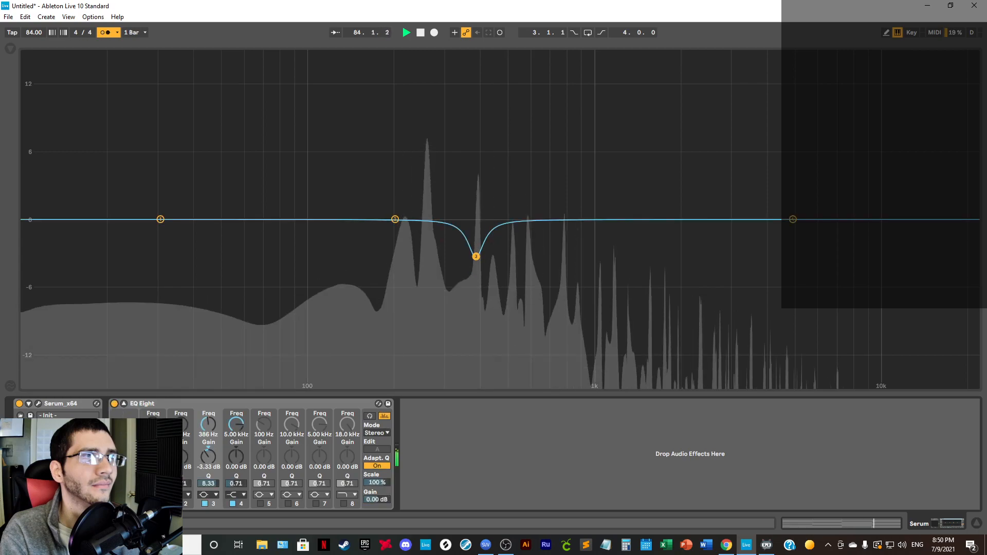
pyautogui.press('space')
pyautogui.press('Tab')
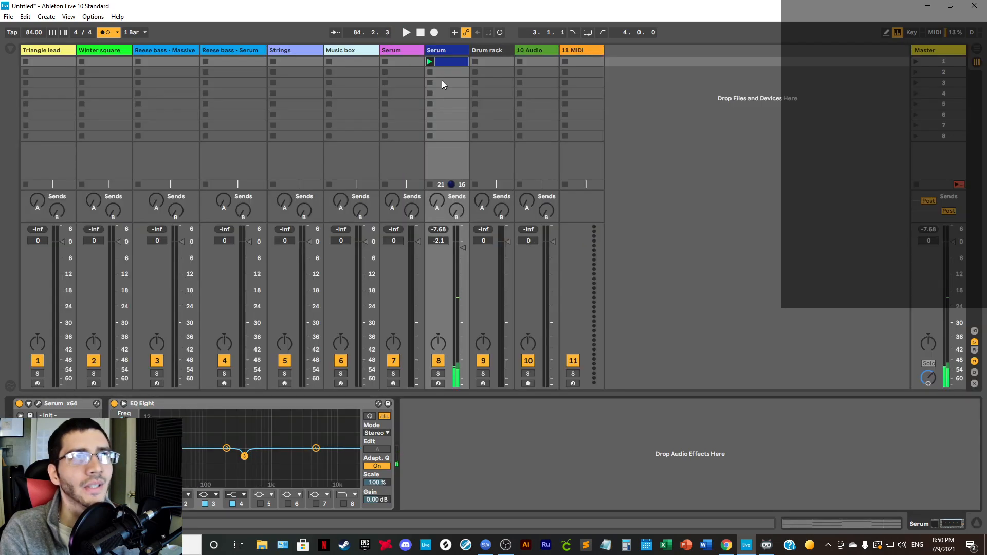
# Step: Find ValhallaRoom among the VST3 plug-ins and add it after EQ Eight on the Serum track
pyautogui.click(10, 49)
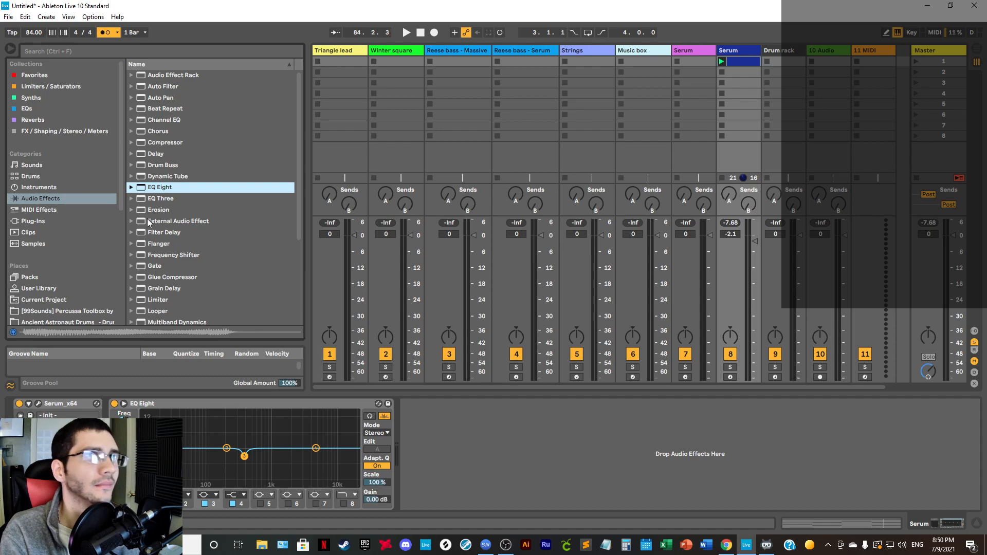
pyautogui.scroll(-5, 194, 255)
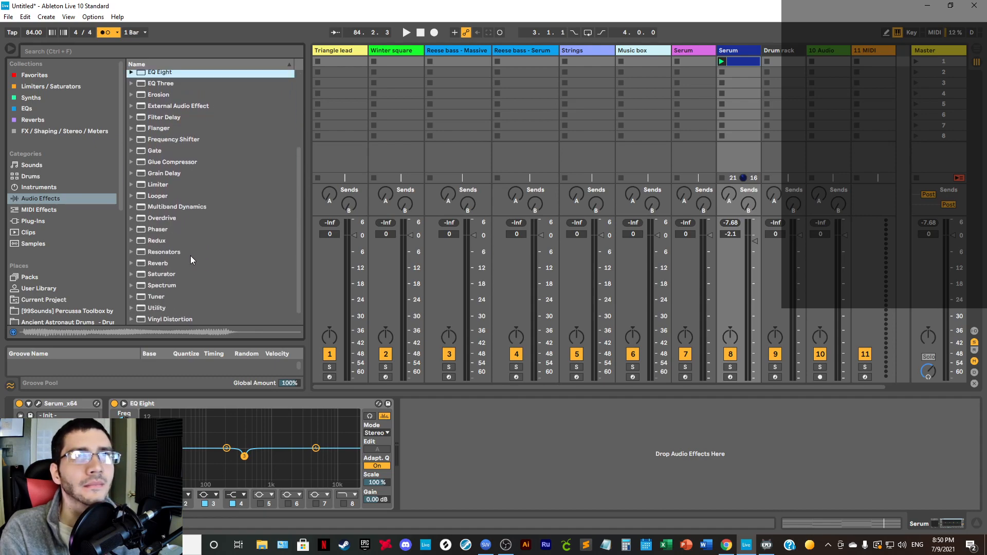
pyautogui.scroll(-1, 189, 255)
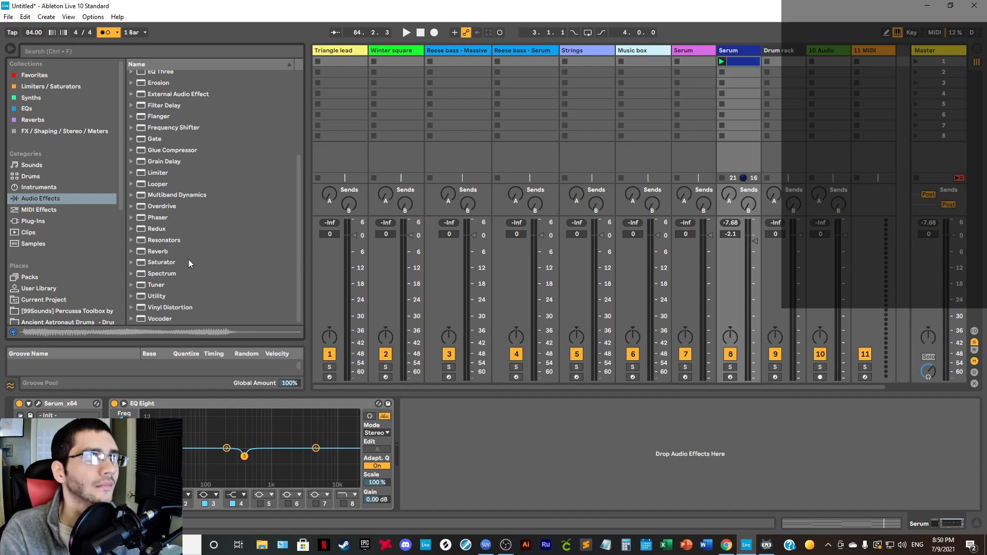
pyautogui.scroll(5, 188, 260)
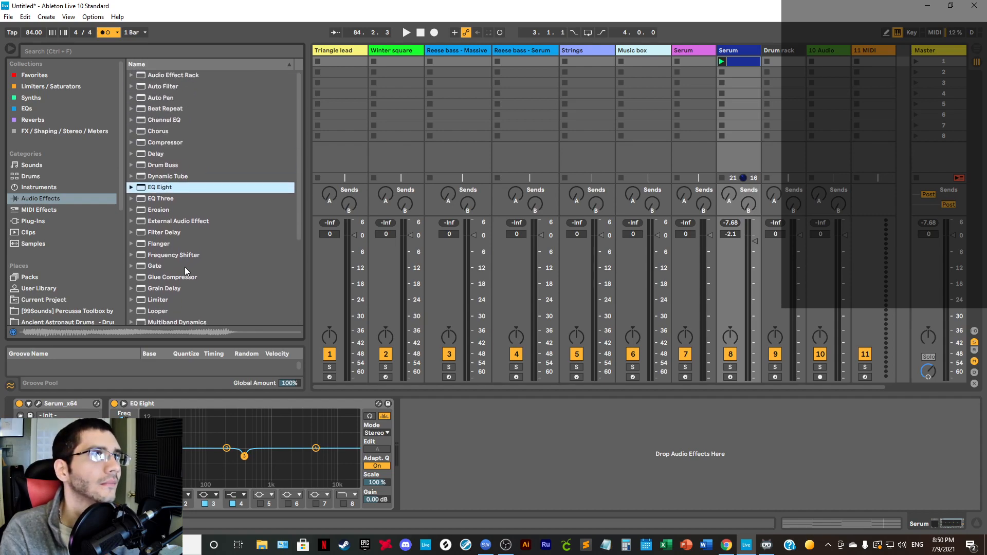
pyautogui.click(59, 223)
pyautogui.click(134, 75)
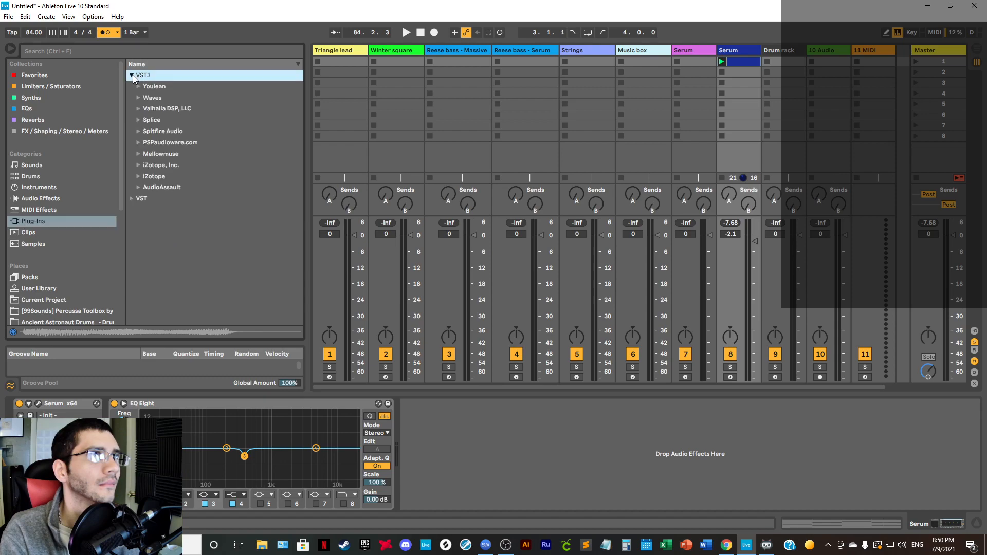
pyautogui.click(137, 108)
pyautogui.press('Down')
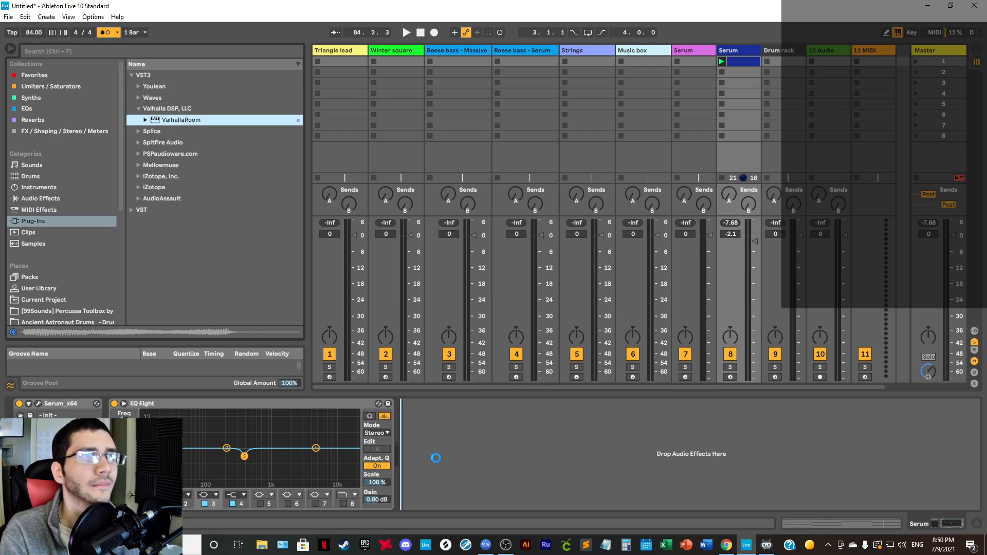
pyautogui.press('Return')
# Step: With the clip playing, set ValhallaRoom's predelay to 1.1 ms and mix to 43.8 %, and choose the Medium Room mode
pyautogui.press('space')
pyautogui.moveTo(44, 106); pyautogui.dragTo(87, 206)
pyautogui.moveTo(60, 161); pyautogui.dragTo(62, 174)
pyautogui.click(128, 246)
pyautogui.click(139, 269)
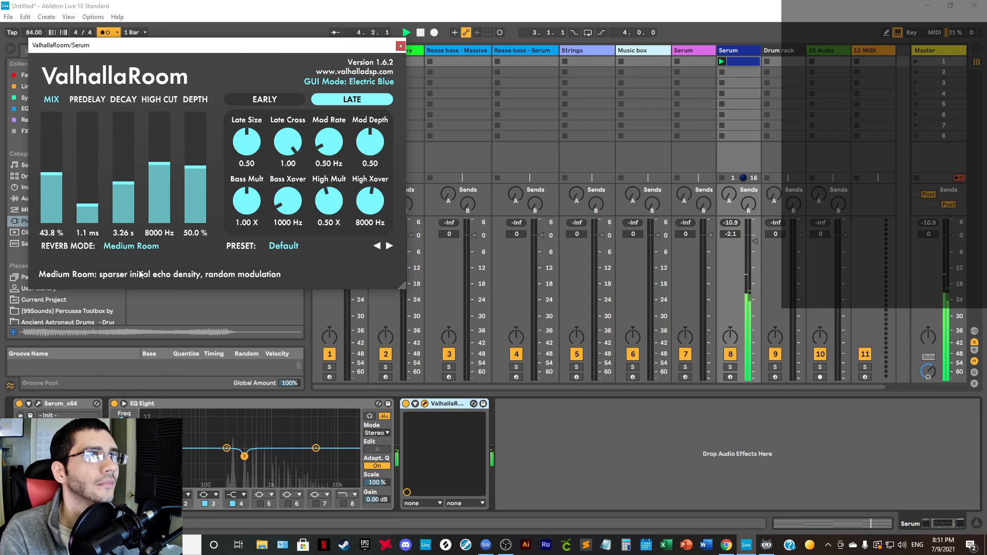
# Step: Audition the Dark Room and Dark Chamber reverb modes and lower the Serum track volume to -2.4 dB
pyautogui.click(146, 246)
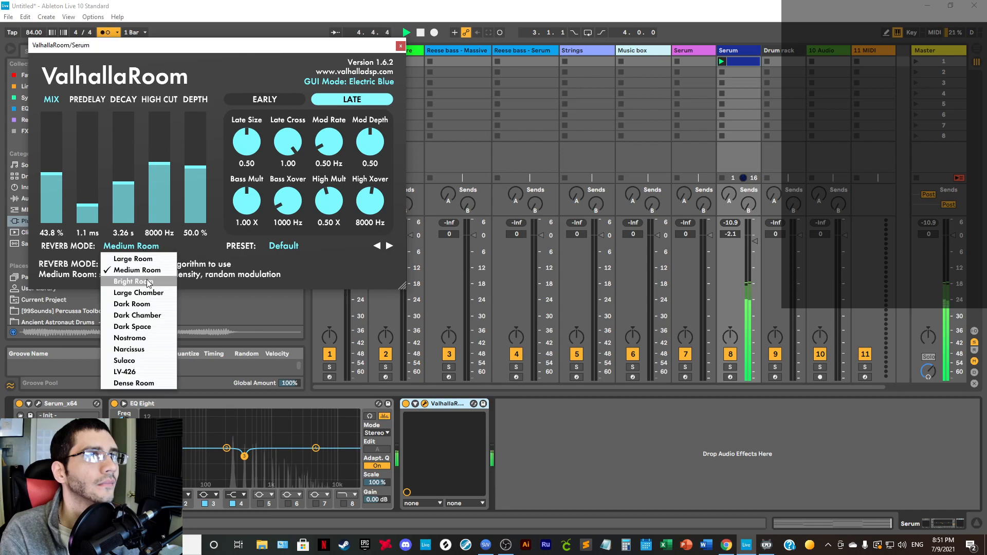
pyautogui.click(146, 301)
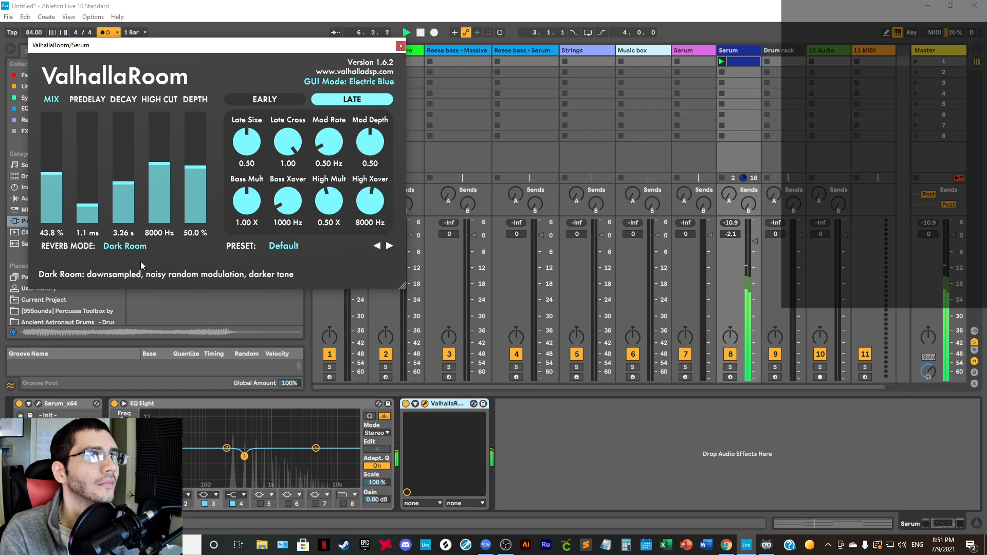
pyautogui.click(137, 248)
pyautogui.click(143, 312)
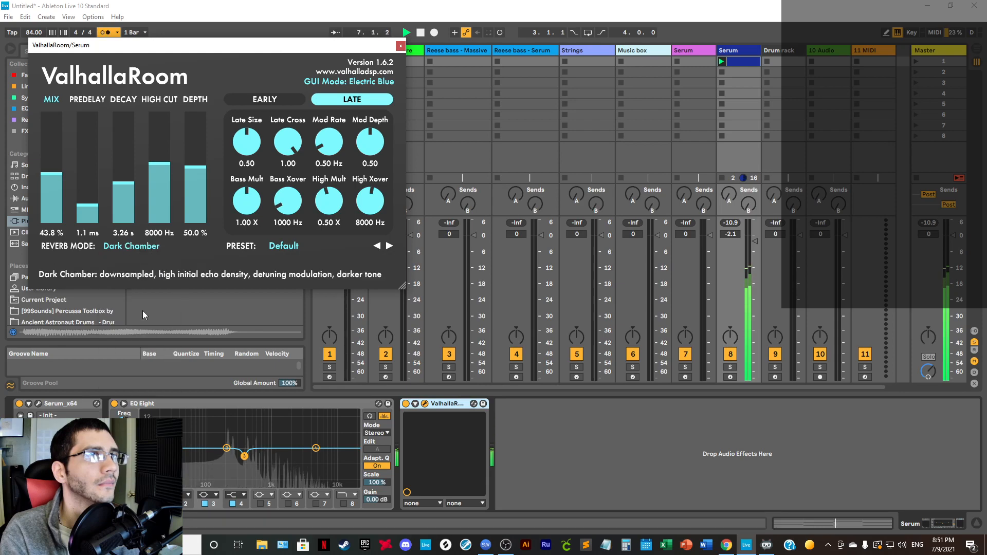
pyautogui.click(754, 242)
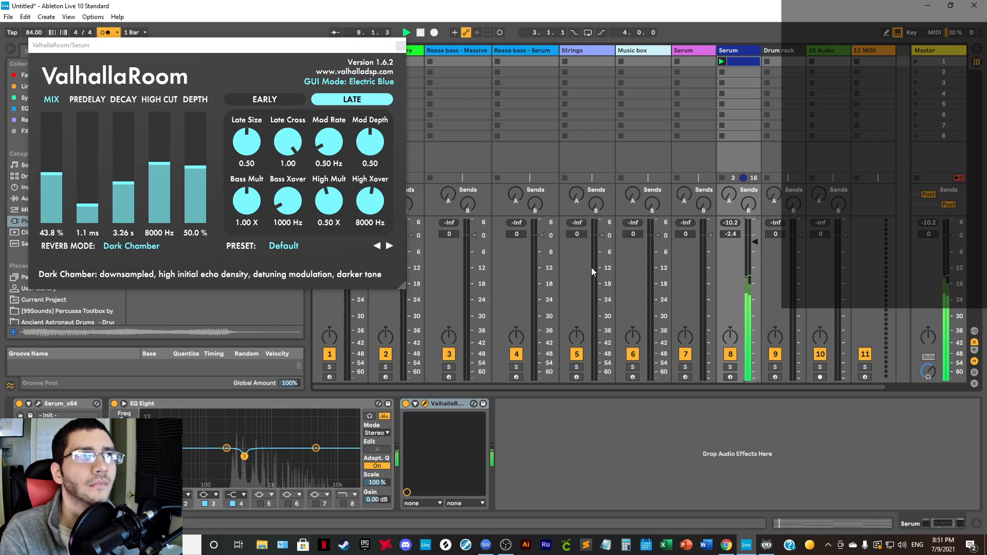
# Step: Audition the Dark Space and Nostromo reverb modes and reduce the reverb mix to 33.6 %
pyautogui.click(129, 247)
pyautogui.click(137, 326)
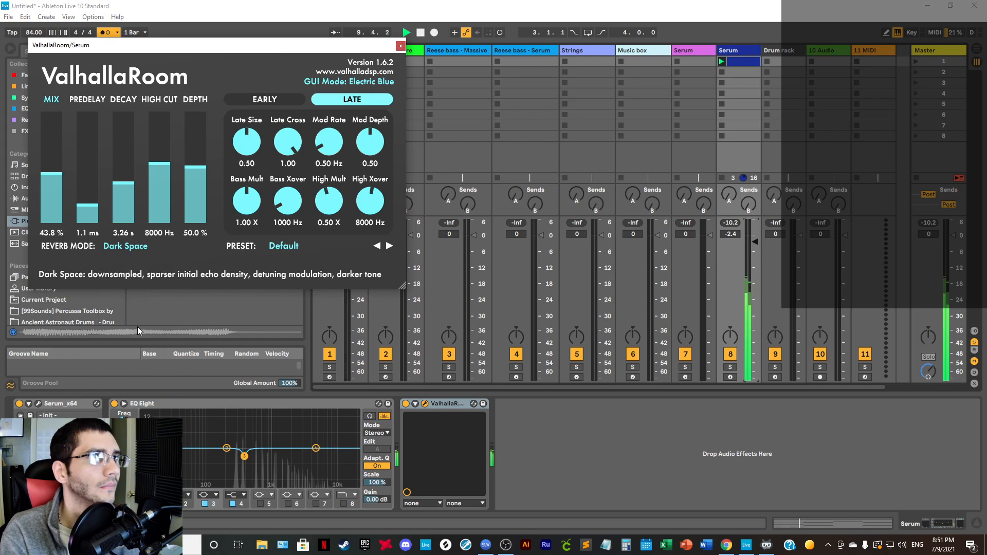
pyautogui.click(139, 248)
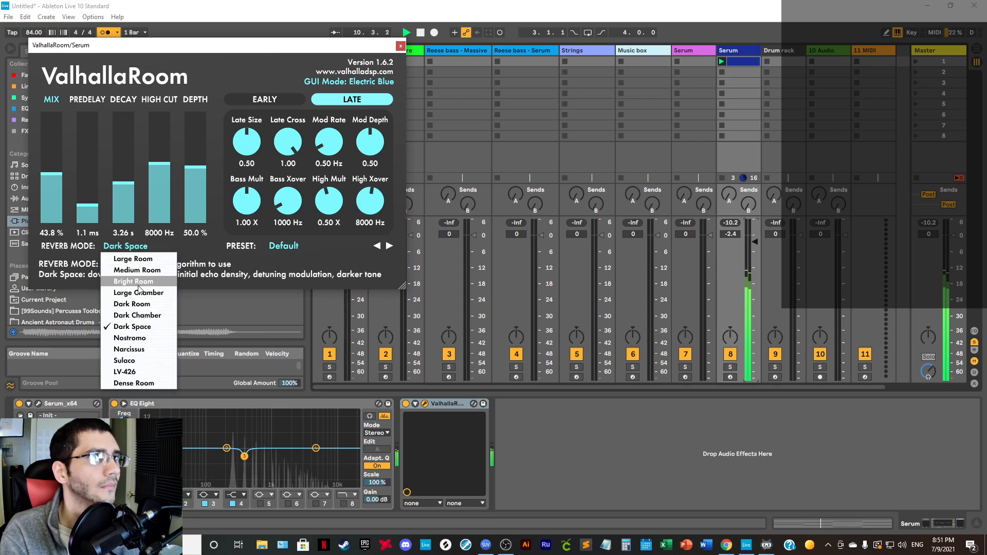
pyautogui.click(148, 337)
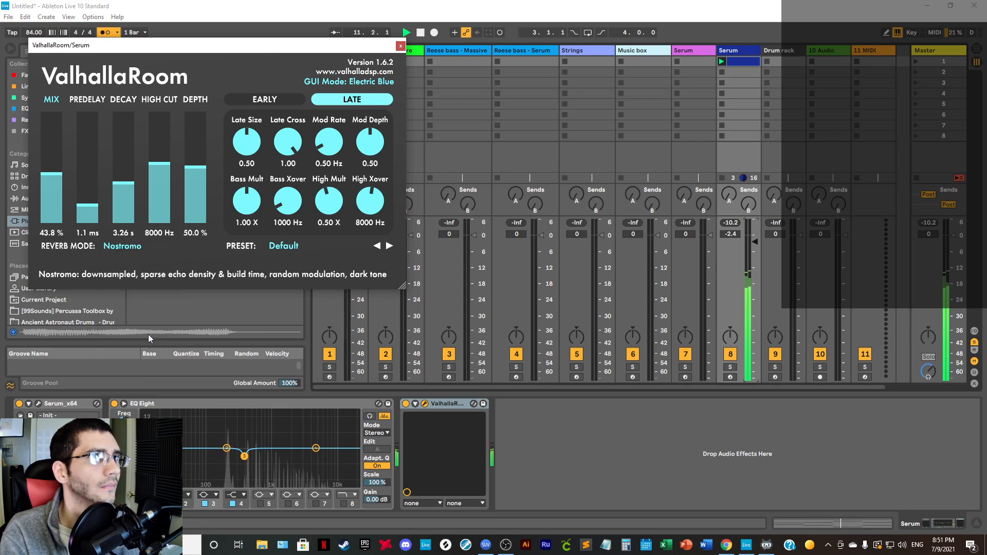
pyautogui.click(62, 186)
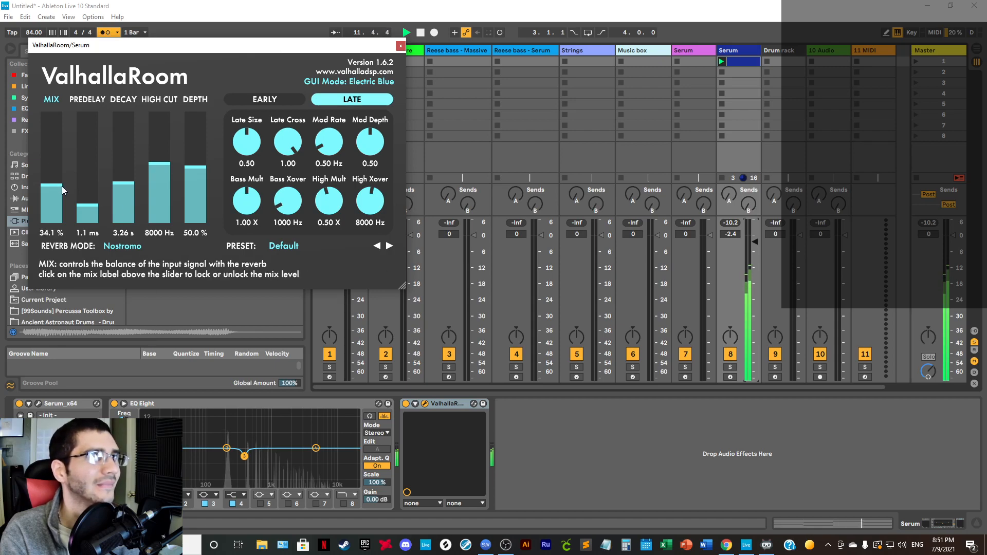
pyautogui.moveTo(61, 186); pyautogui.dragTo(64, 186)
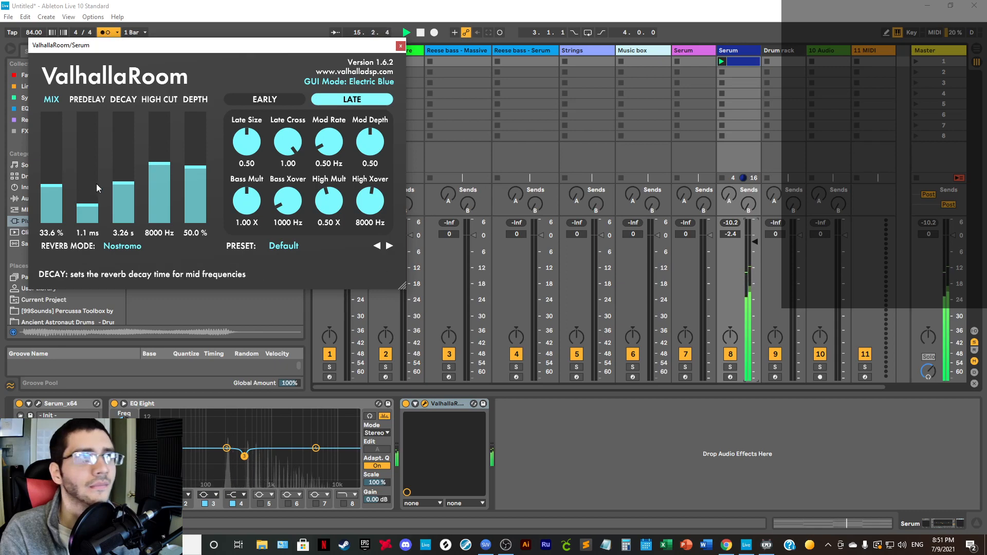
# Step: Audition the Sulaco, LV-426 and Dense Room reverb modes
pyautogui.click(130, 248)
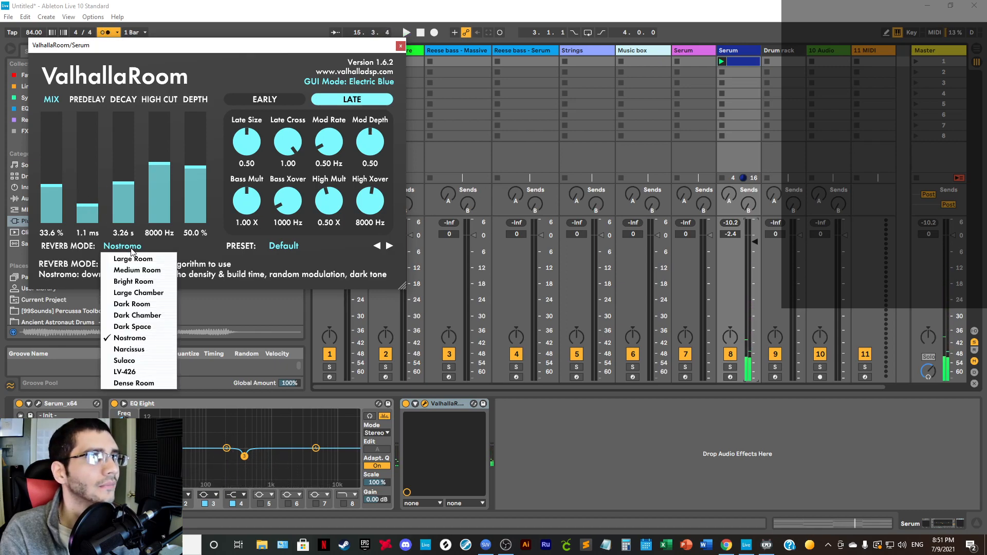
pyautogui.click(147, 359)
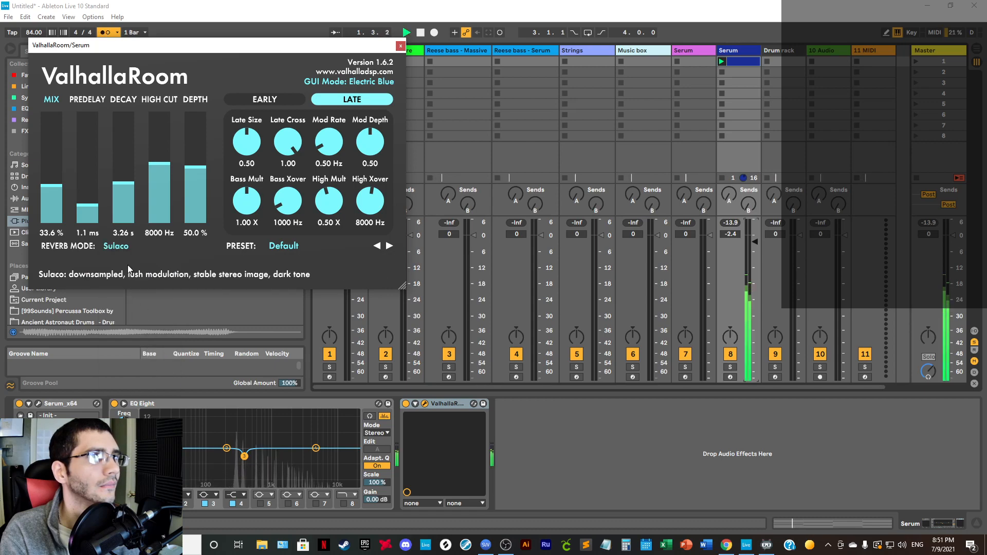
pyautogui.click(112, 246)
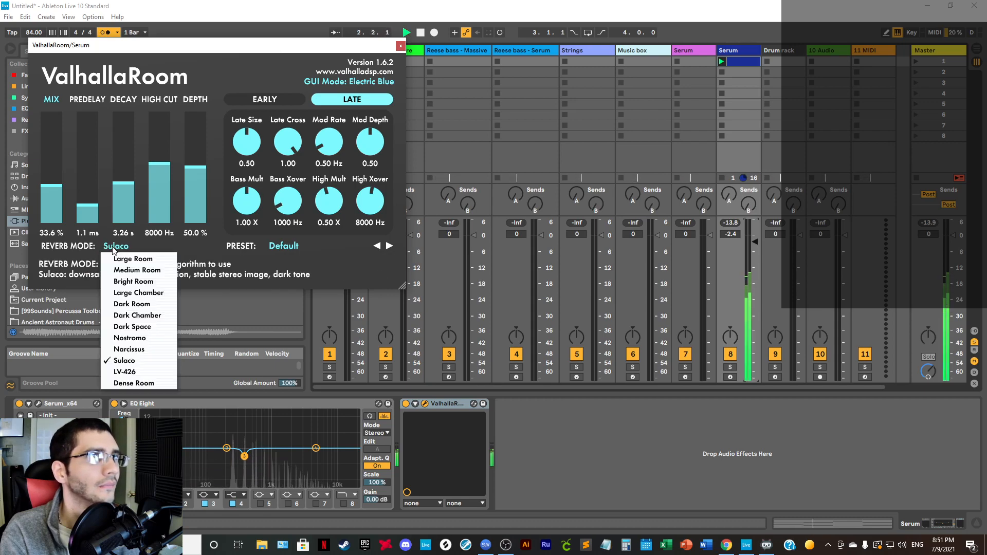
pyautogui.click(124, 371)
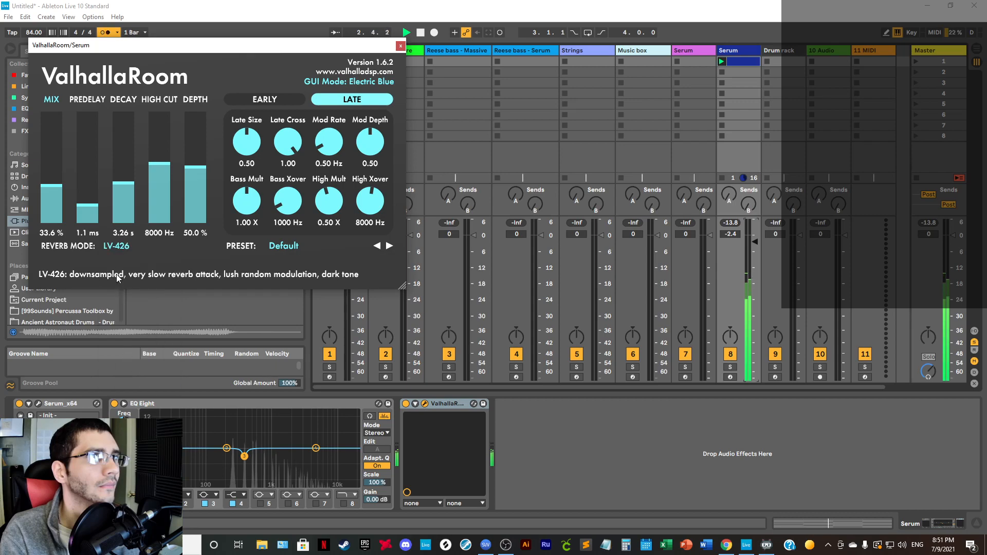
pyautogui.click(117, 246)
pyautogui.click(141, 382)
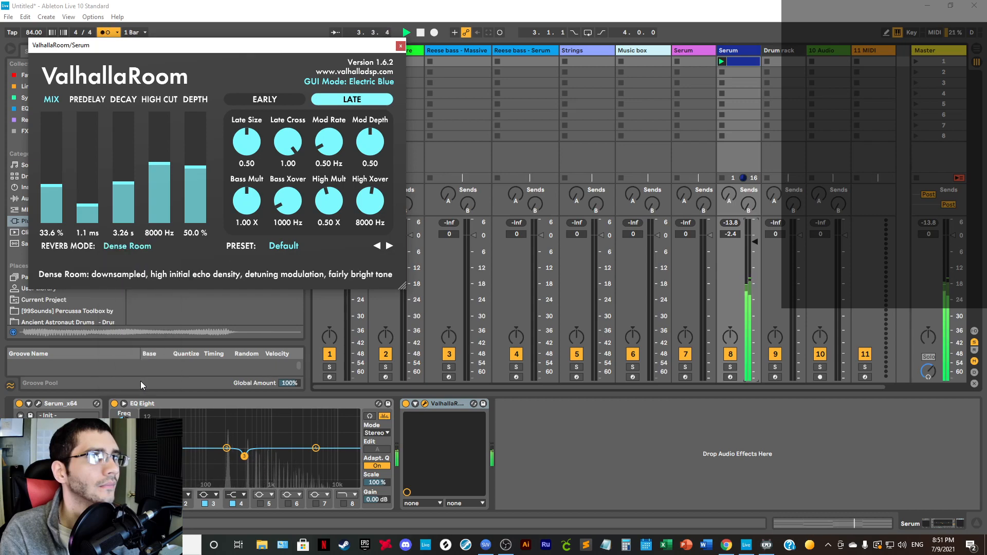
# Step: Select the Large Room reverb mode, set the decay to 4.16 s and stop playback
pyautogui.click(123, 246)
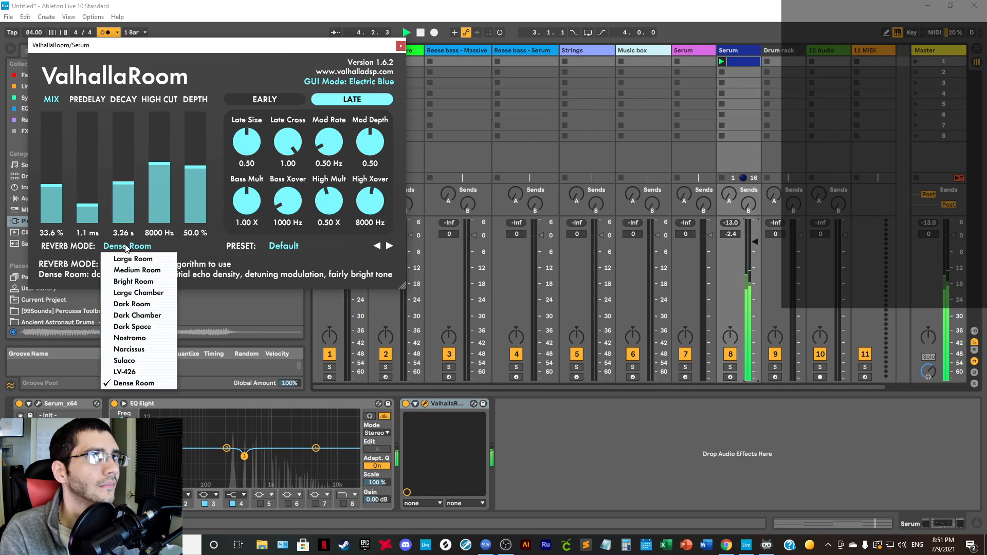
pyautogui.click(135, 260)
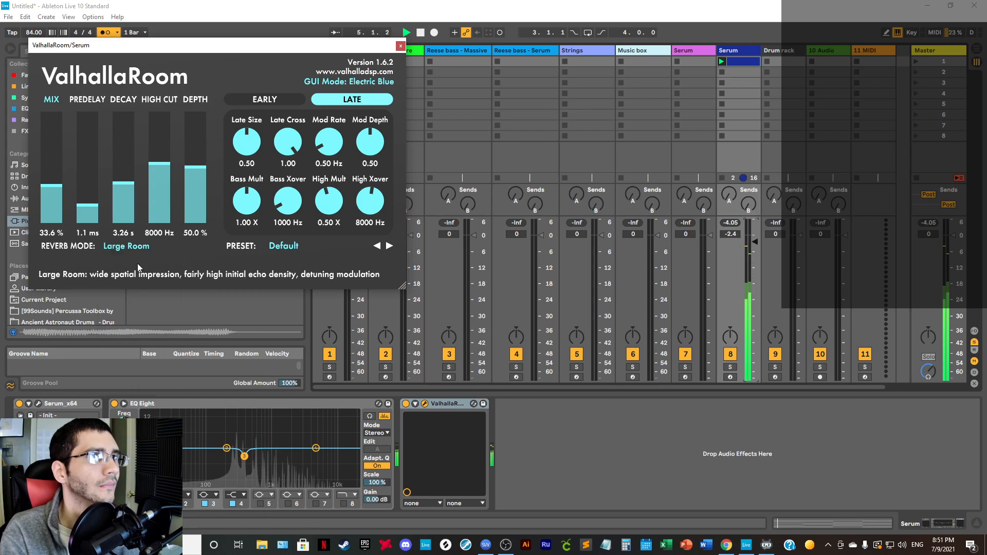
pyautogui.click(132, 246)
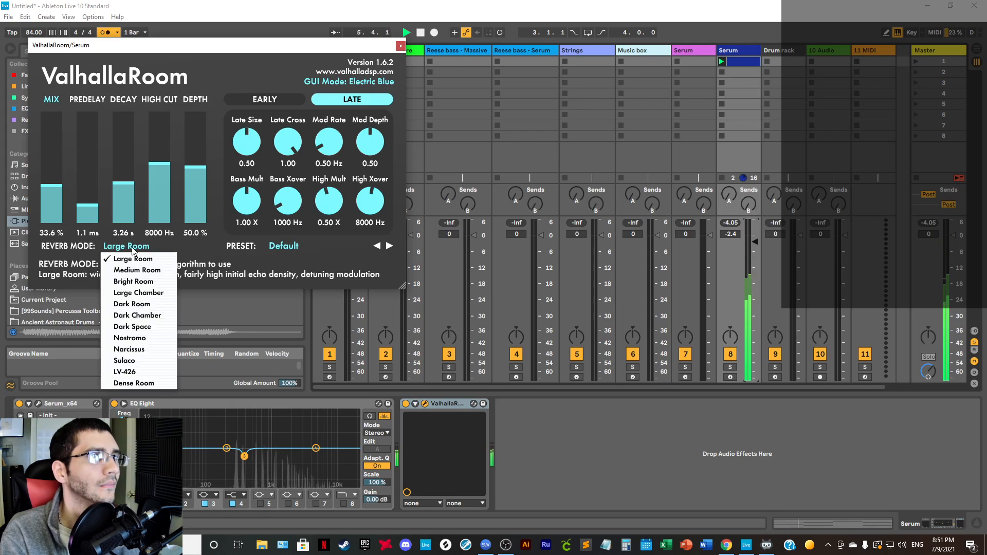
pyautogui.click(181, 246)
pyautogui.moveTo(131, 186); pyautogui.dragTo(130, 180)
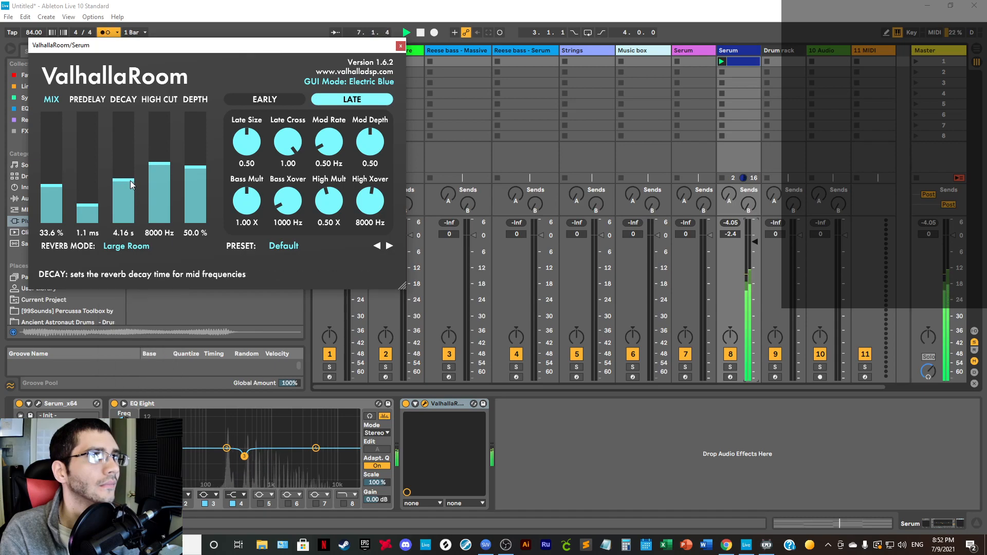
pyautogui.press('space')
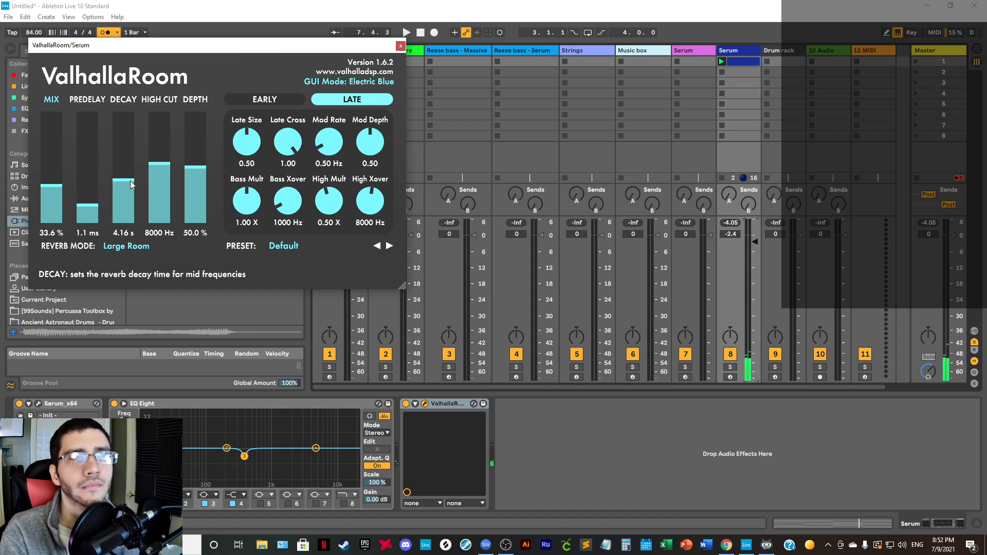
# Step: Close the reverb window, open the Serum clip's notes, and audition its low A2 and C3 notes and the clip playback
pyautogui.click(401, 46)
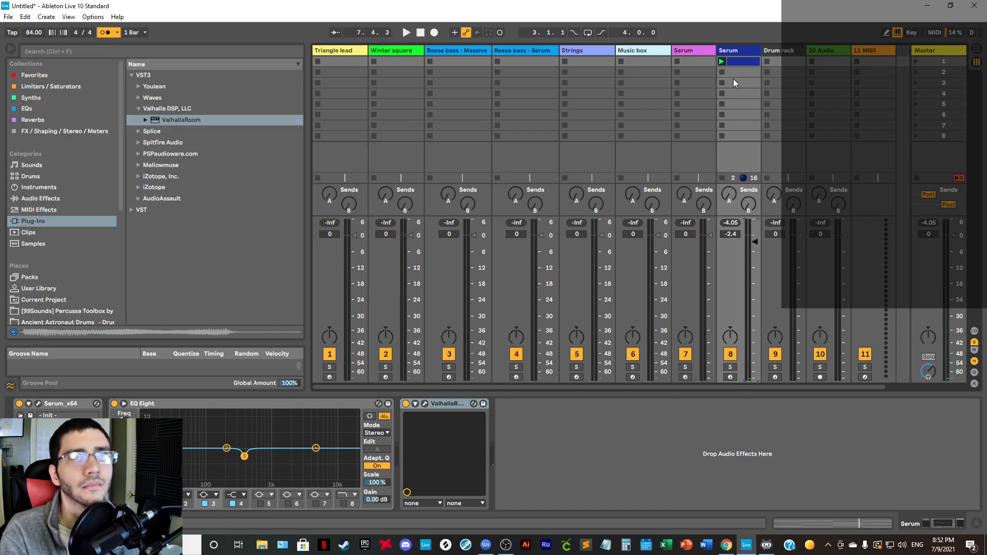
pyautogui.hotkey('shift', 'Tab')
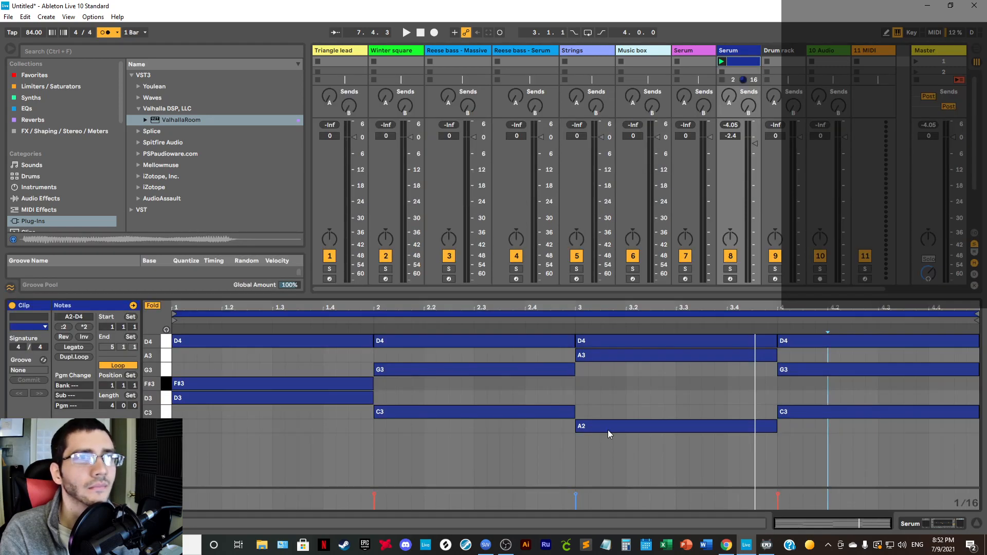
pyautogui.click(607, 430)
pyautogui.click(804, 412)
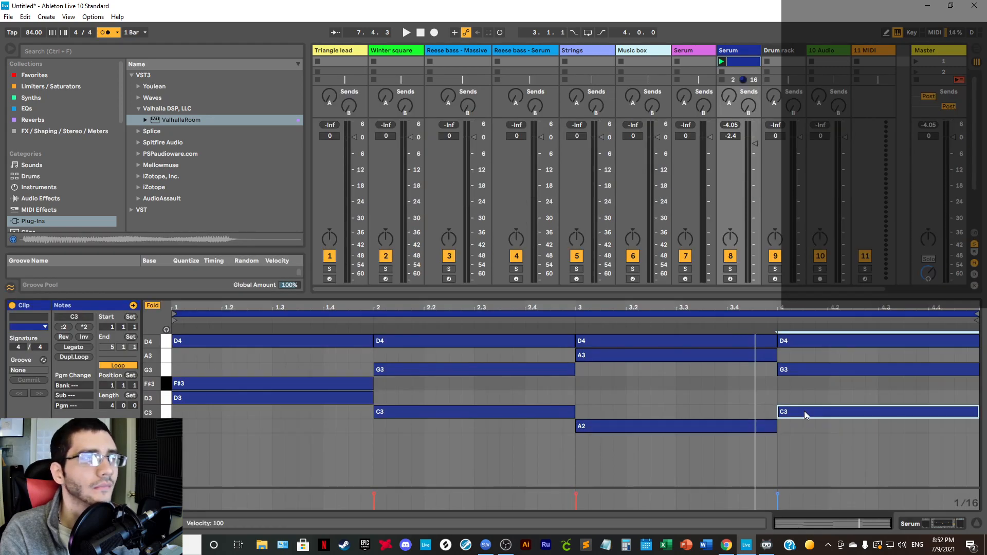
pyautogui.click(408, 414)
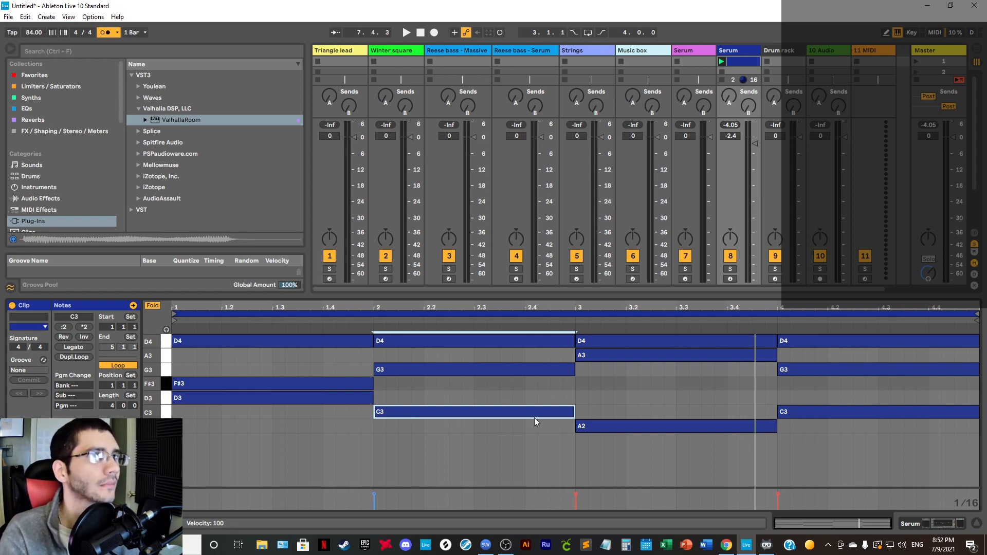
pyautogui.press('space')
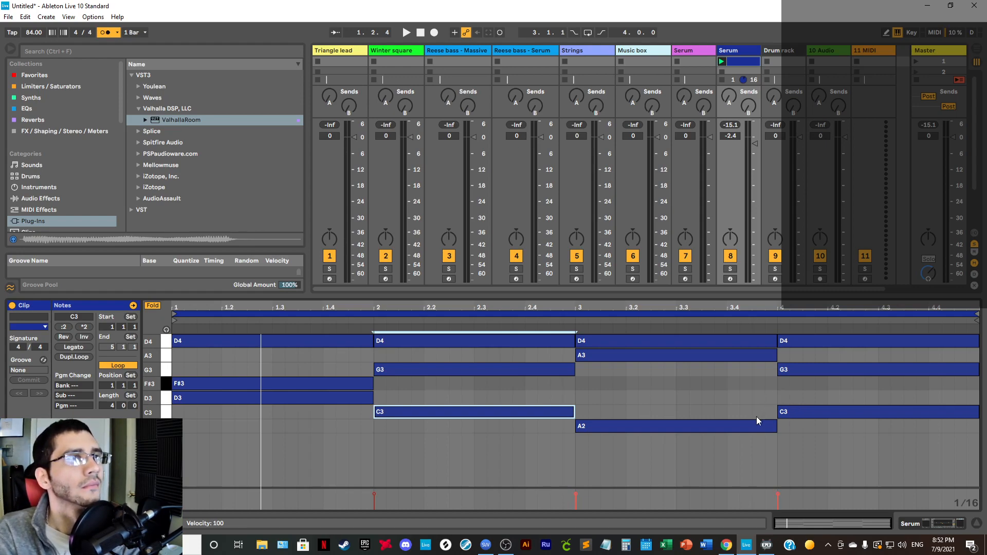
# Step: Unfold the piano roll, transpose all the clip's notes down one octave to A1-D3 and start playback
pyautogui.click(152, 306)
pyautogui.click(887, 457)
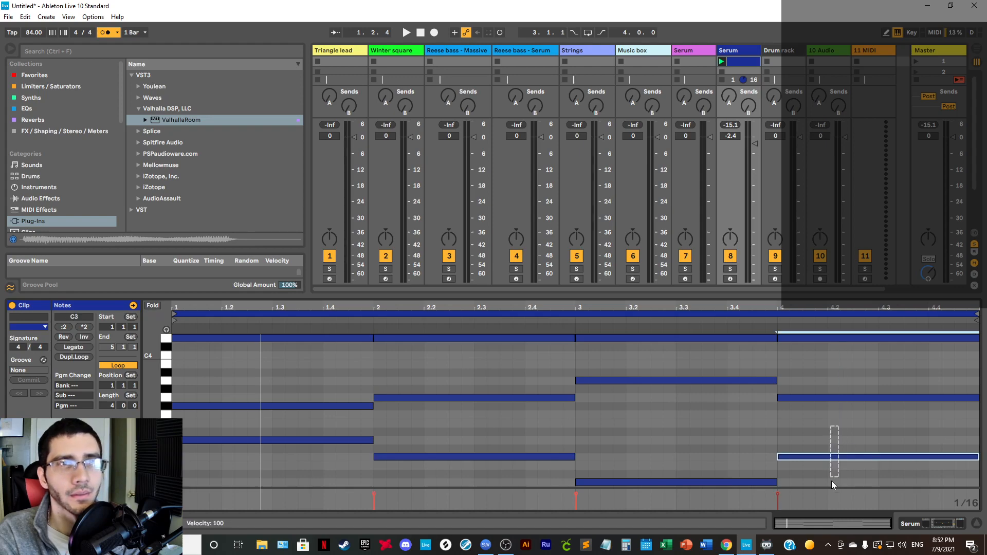
pyautogui.hotkey('ctrl', 'a')
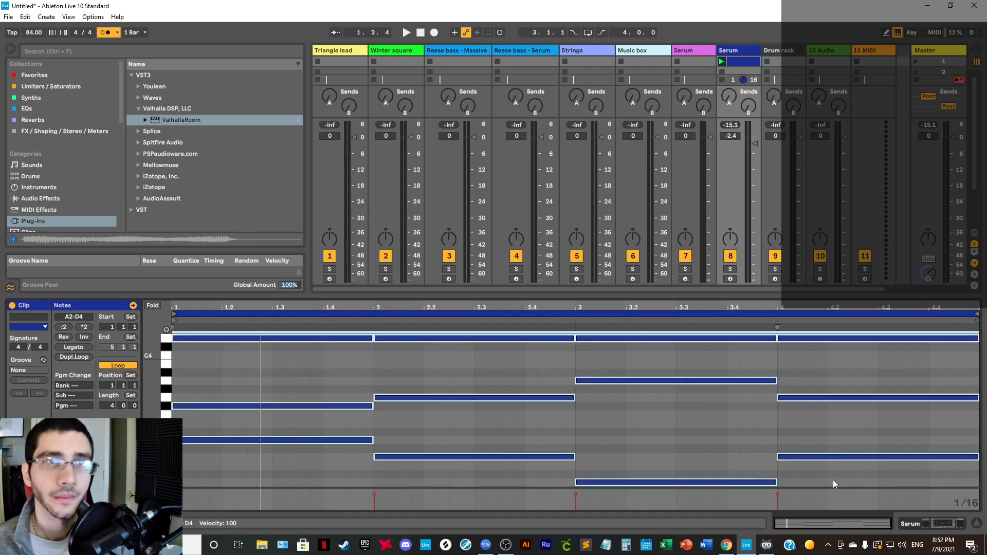
pyautogui.press('space')
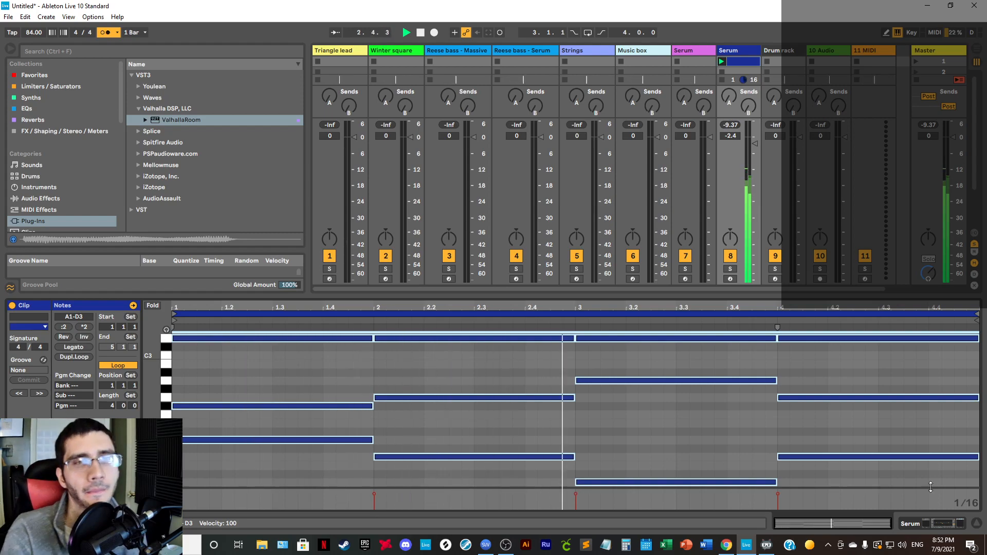
# Step: Turn off EQ Eight in the Serum track's device chain and open the Serum synth window
pyautogui.click(933, 520)
pyautogui.click(114, 404)
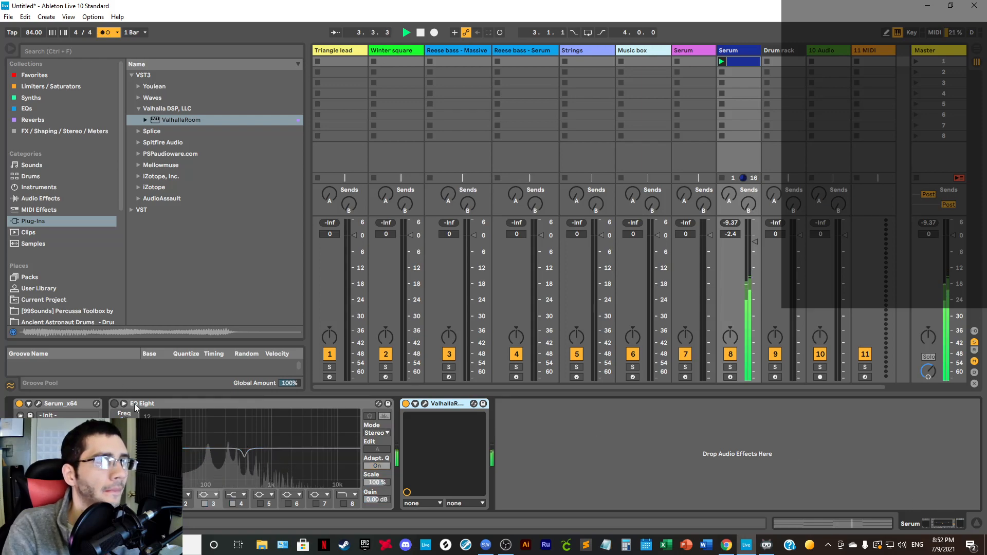
pyautogui.click(38, 405)
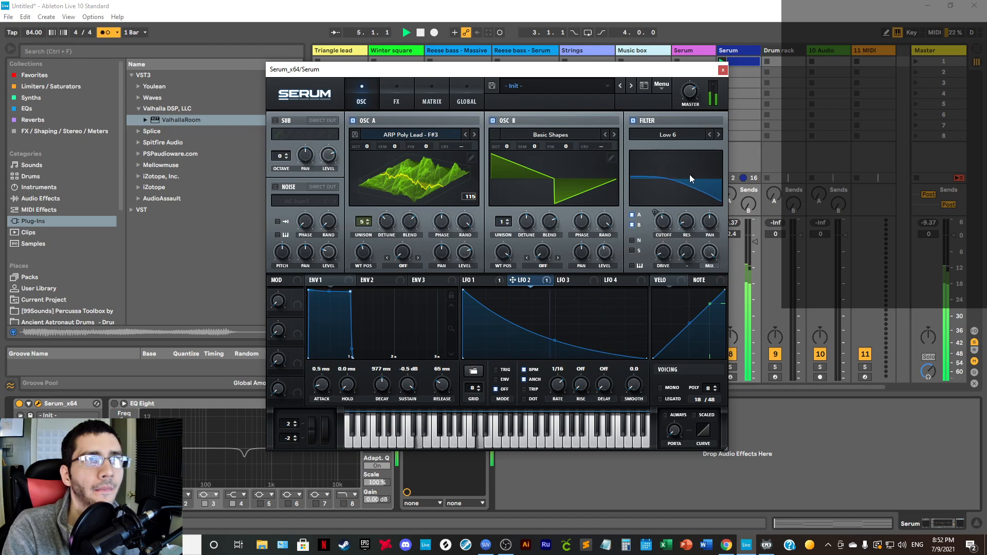
# Step: Raise Serum's filter cutoff slightly and switch the filter type to MG Low 12, auditioning MG Low 18 on the way
pyautogui.click(710, 134)
pyautogui.moveTo(664, 222); pyautogui.dragTo(665, 212)
pyautogui.click(710, 135)
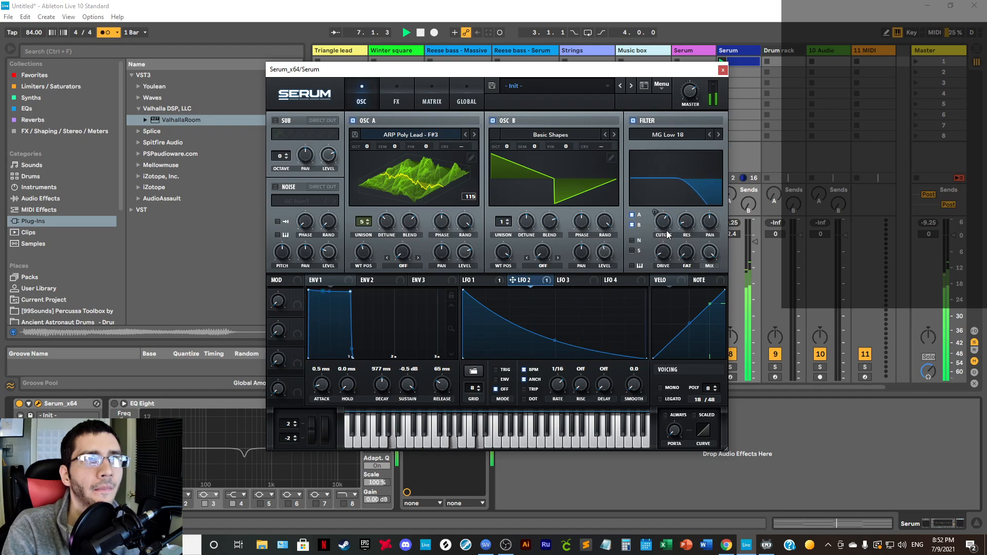
pyautogui.moveTo(689, 227)
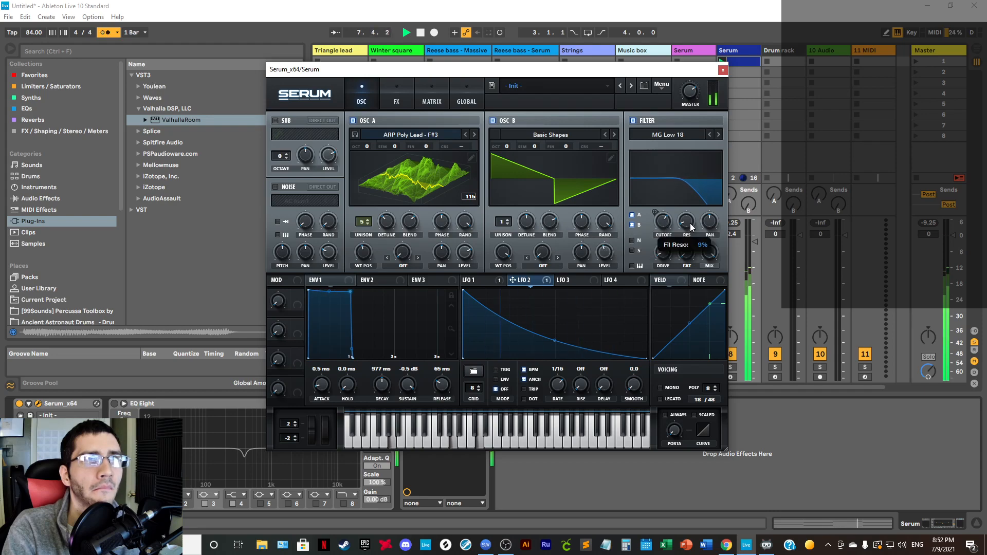
pyautogui.click(714, 137)
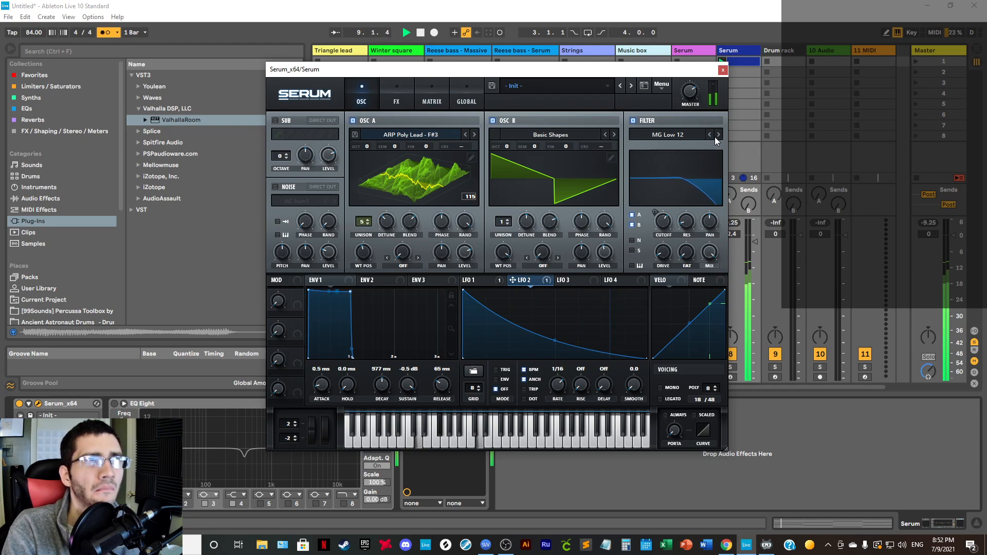
pyautogui.moveTo(665, 225)
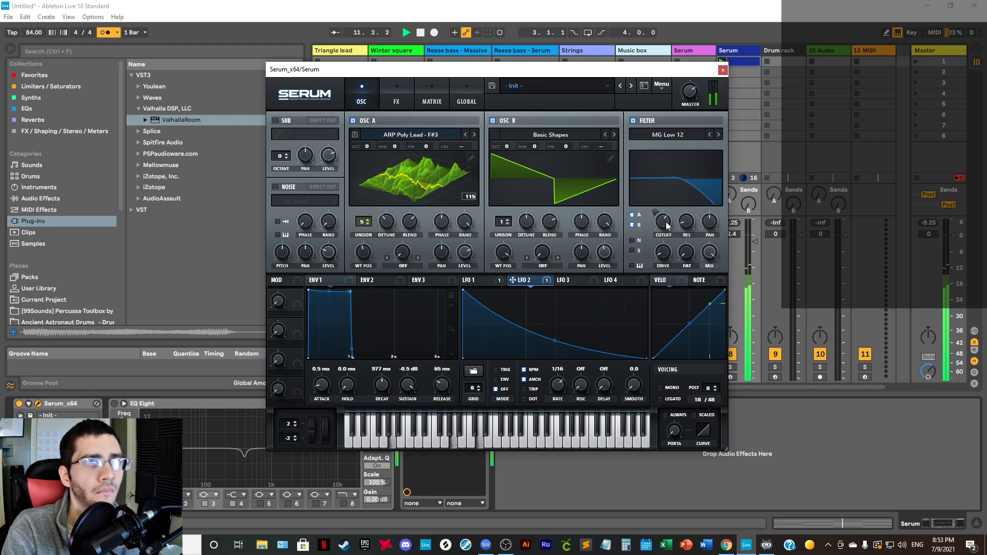
# Step: Re-enable the bypassed LFO 2 modulation on the distortion mix in Serum's effects and restart playback
pyautogui.click(401, 102)
pyautogui.rightClick(676, 170)
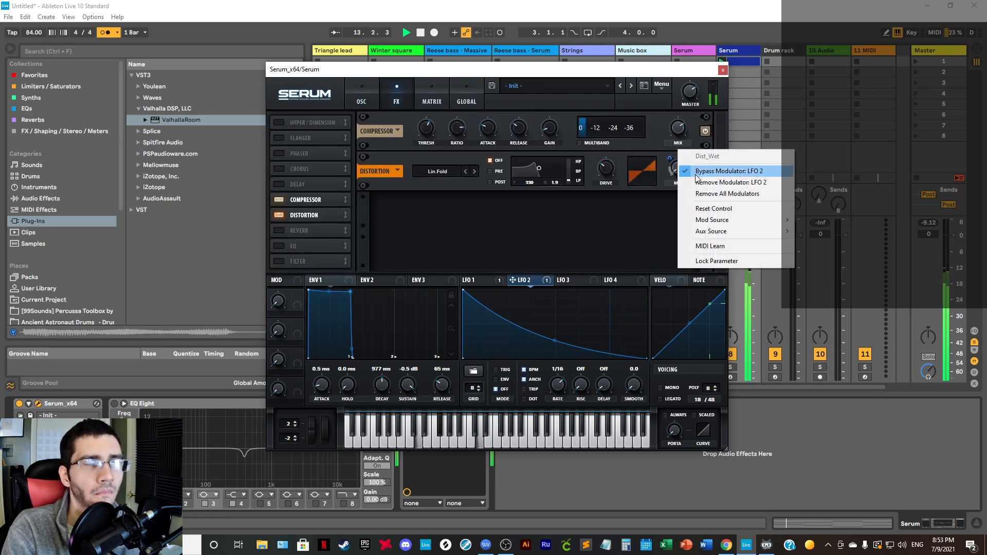
pyautogui.click(633, 203)
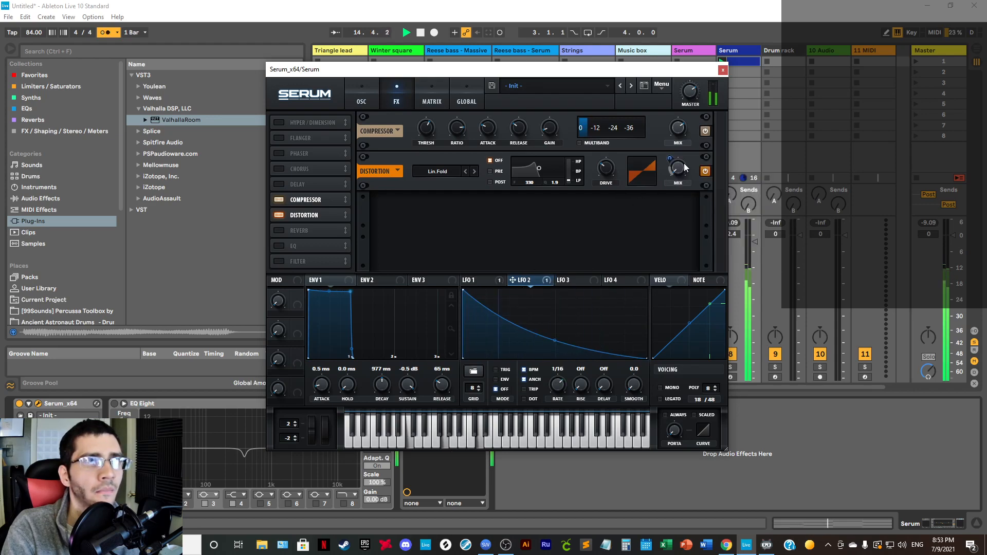
pyautogui.rightClick(671, 176)
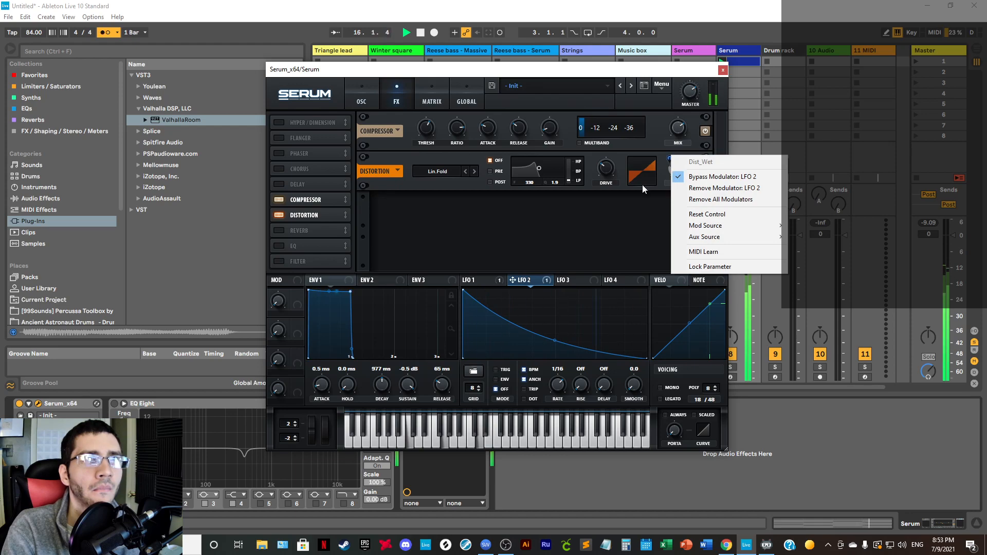
pyautogui.click(634, 195)
pyautogui.press('space')
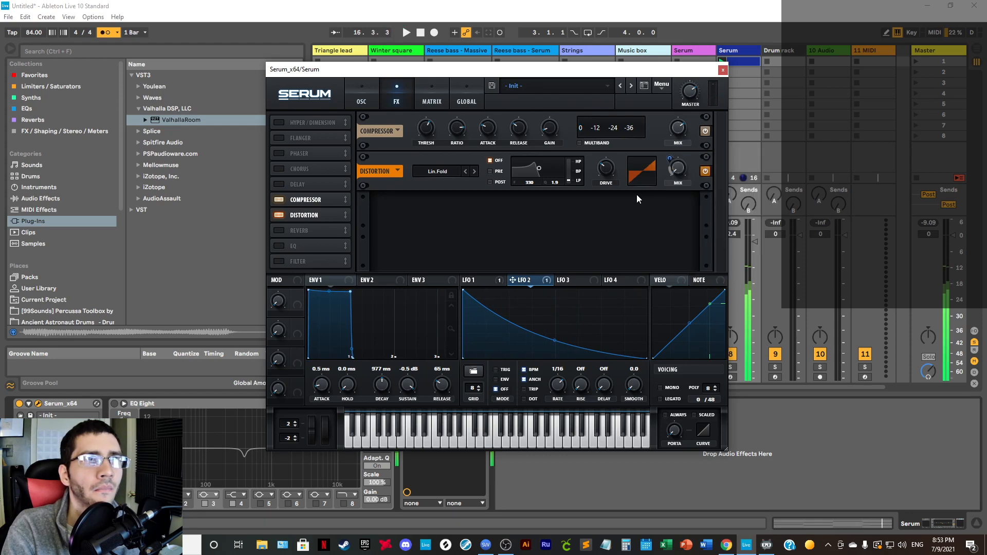
pyautogui.rightClick(673, 177)
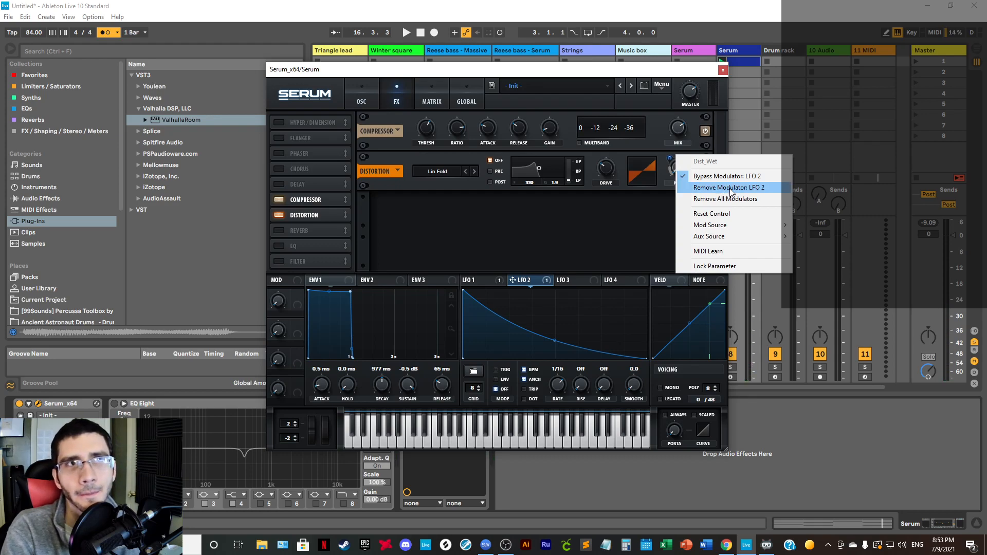
pyautogui.click(727, 179)
pyautogui.press('space')
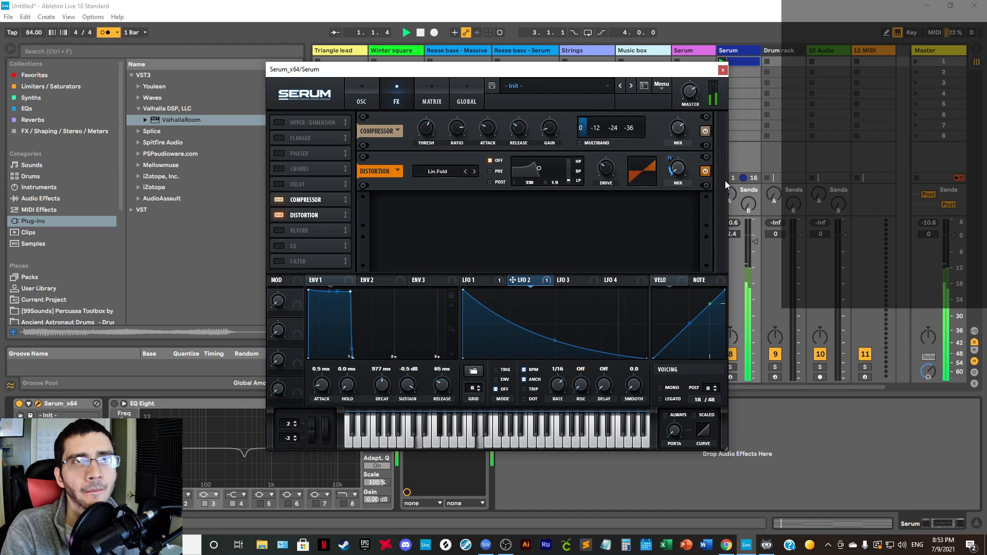
# Step: Set the LFO 2 rate to 1/8 and close the Serum window
pyautogui.rightClick(678, 168)
pyautogui.click(645, 190)
pyautogui.moveTo(564, 366); pyautogui.dragTo(555, 397)
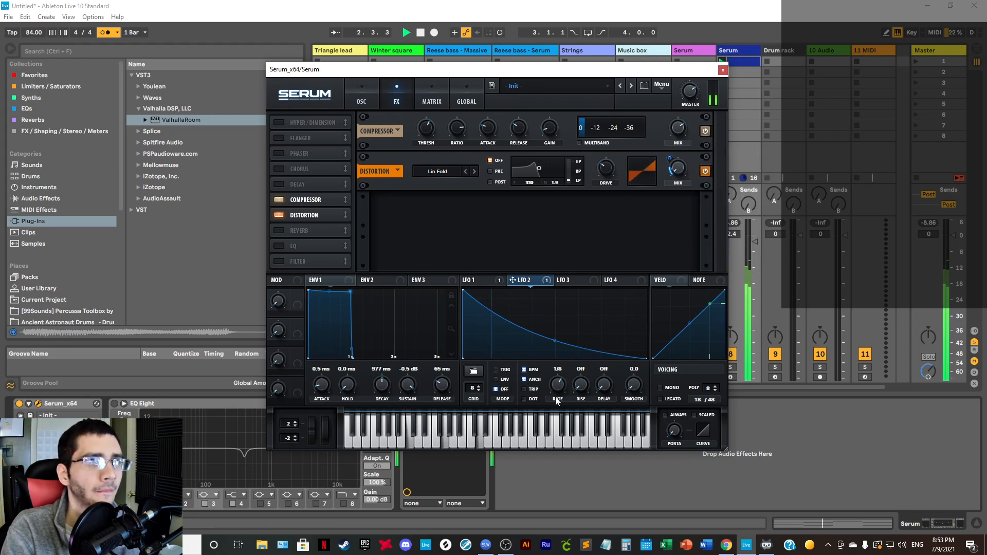
pyautogui.click(723, 70)
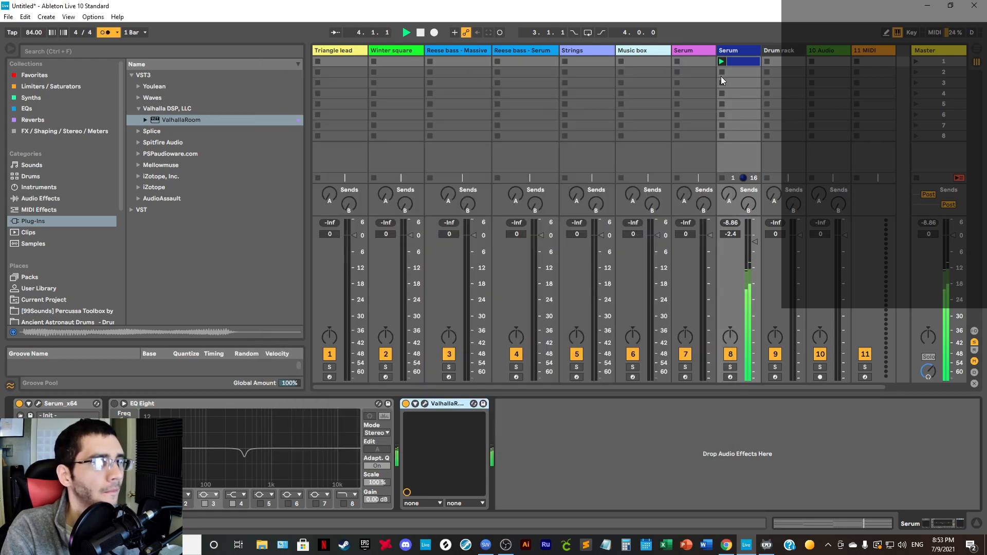
# Step: Collapse the Valhalla DSP and VST3 plug-in folders and browse Live's built-in audio effects
pyautogui.click(137, 110)
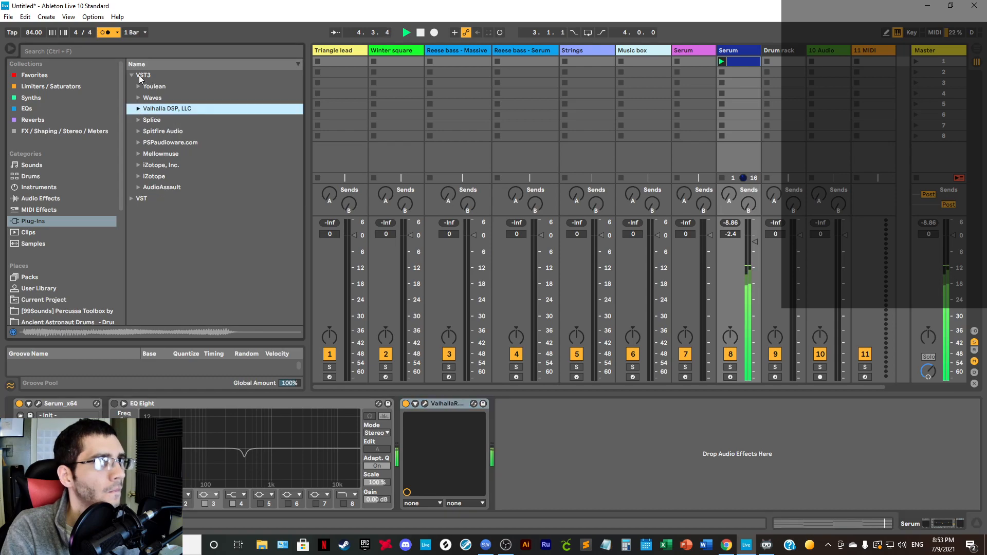
pyautogui.click(139, 75)
pyautogui.click(54, 200)
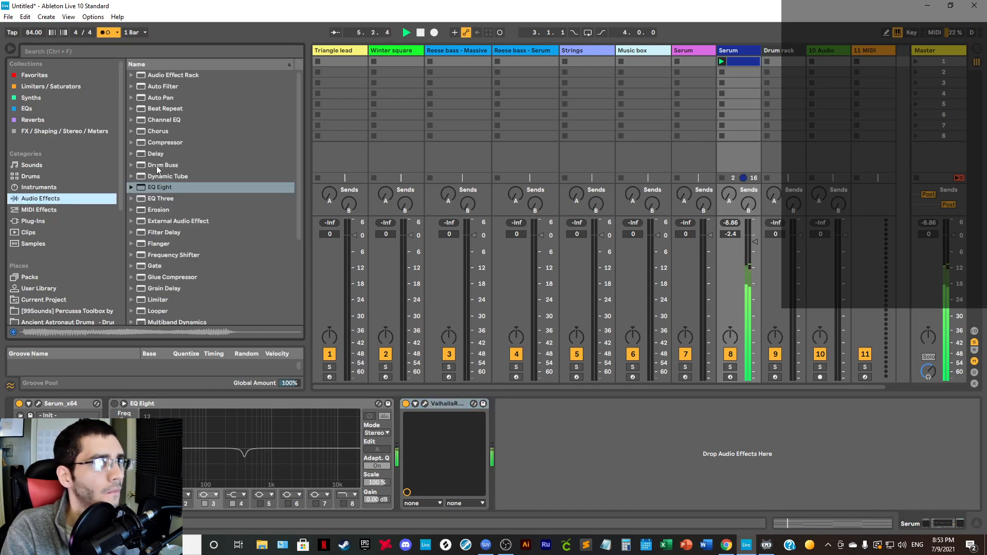
pyautogui.scroll(-8, 162, 151)
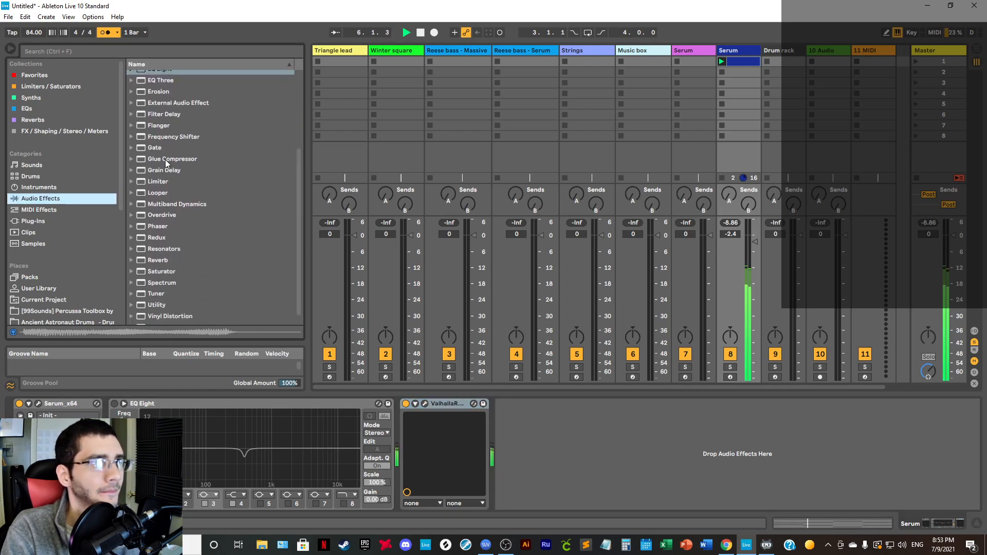
# Step: Insert the Delay effect directly after EQ Eight on the Serum track and set its filter to 3.60 kHz with width 3.18
pyautogui.scroll(8, 168, 162)
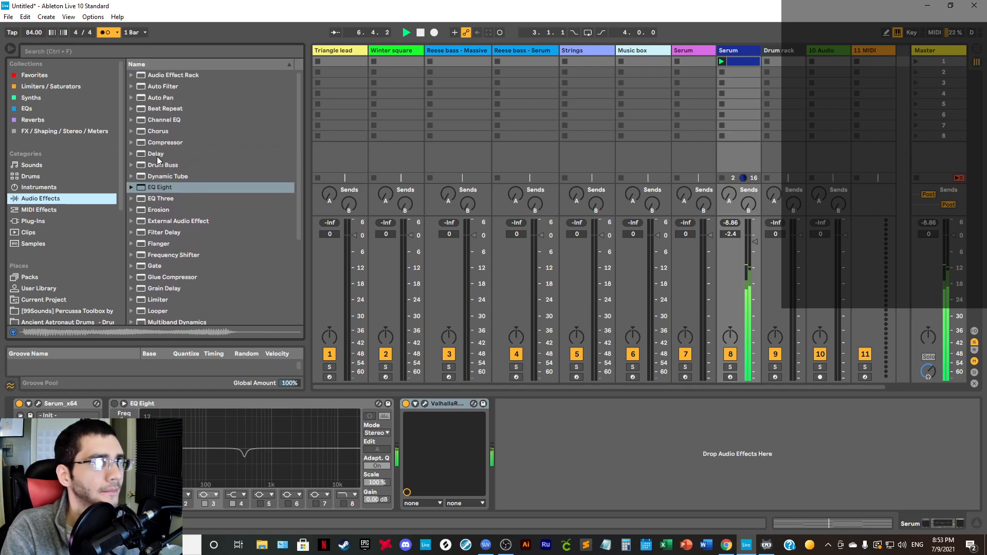
pyautogui.click(157, 154)
pyautogui.moveTo(360, 463); pyautogui.dragTo(387, 453)
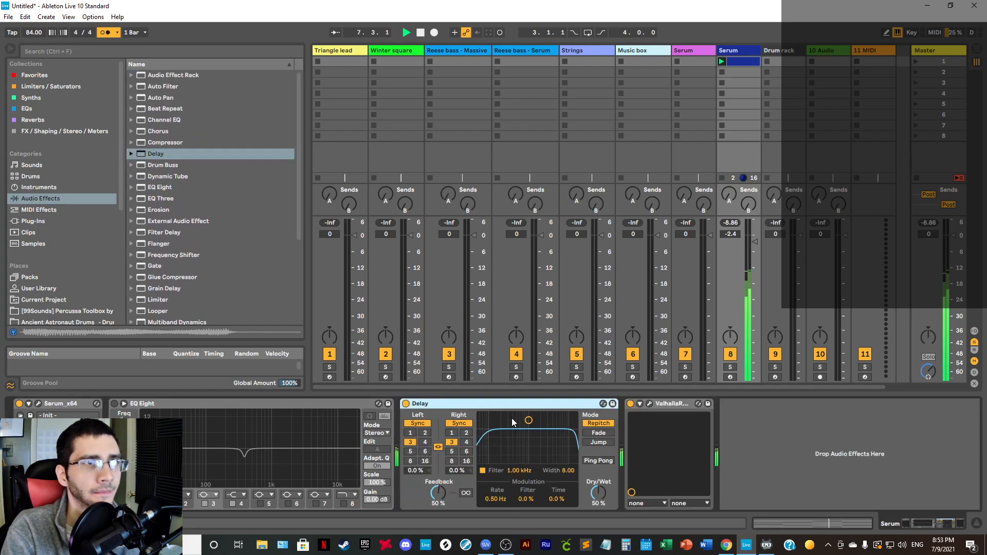
pyautogui.moveTo(529, 421); pyautogui.dragTo(546, 451)
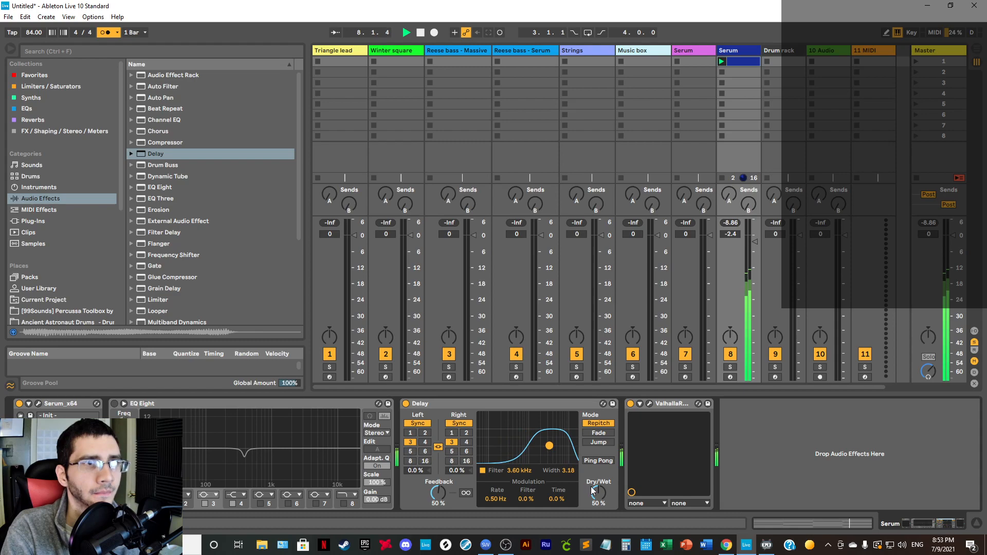
# Step: Set both delay times to 2 sixteenths, the feedback to 26%, and the Delay filter to 2.69 kHz with width 1.62
pyautogui.click(466, 433)
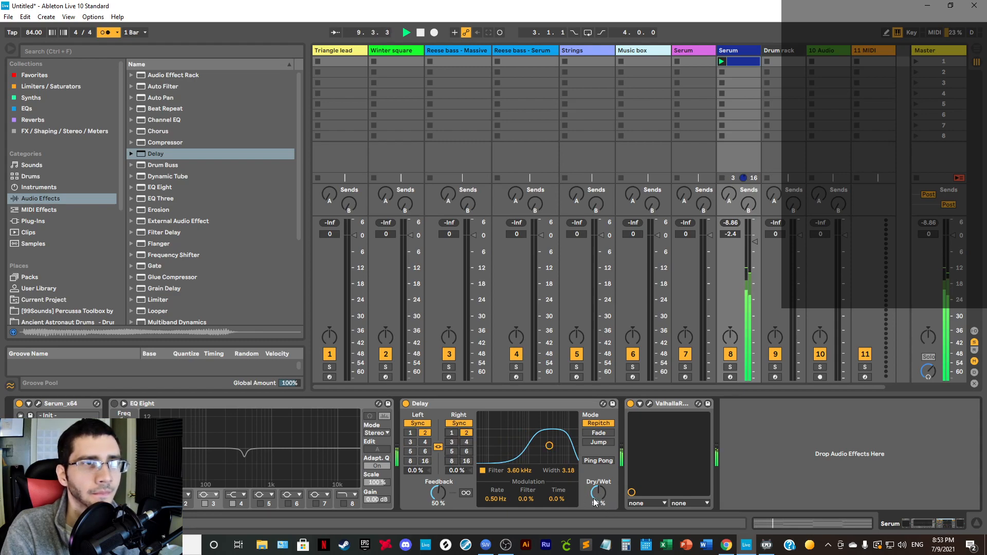
pyautogui.moveTo(594, 498); pyautogui.dragTo(594, 498)
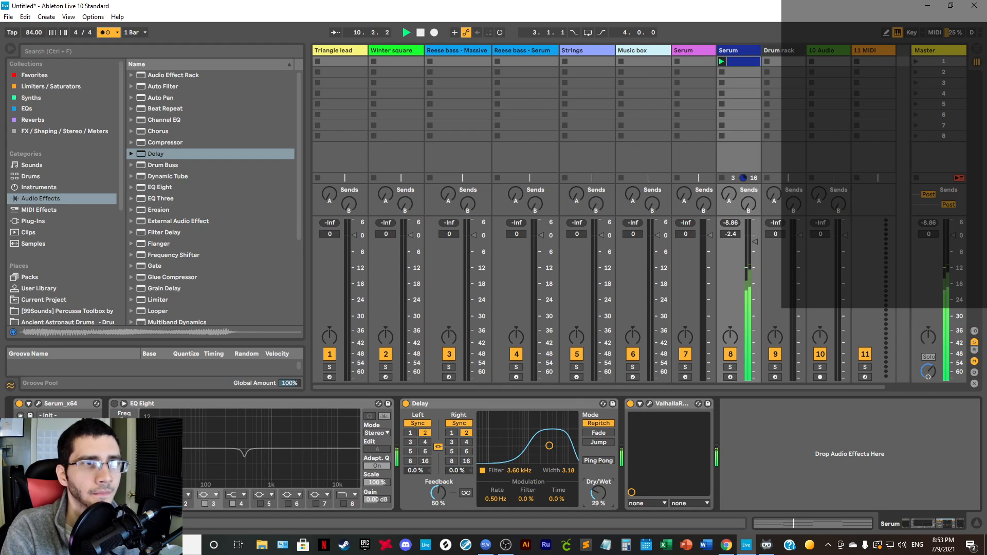
pyautogui.moveTo(555, 462); pyautogui.dragTo(546, 457)
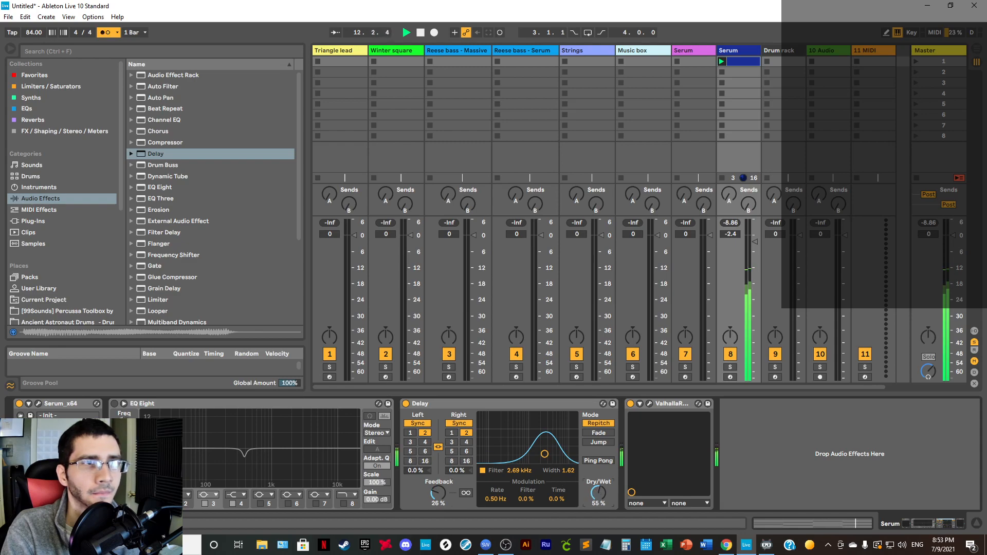
# Step: Set both delay times to 1 sixteenth with Ping Pong on, 40% dry/wet and the filter at 2.89 kHz
pyautogui.click(452, 434)
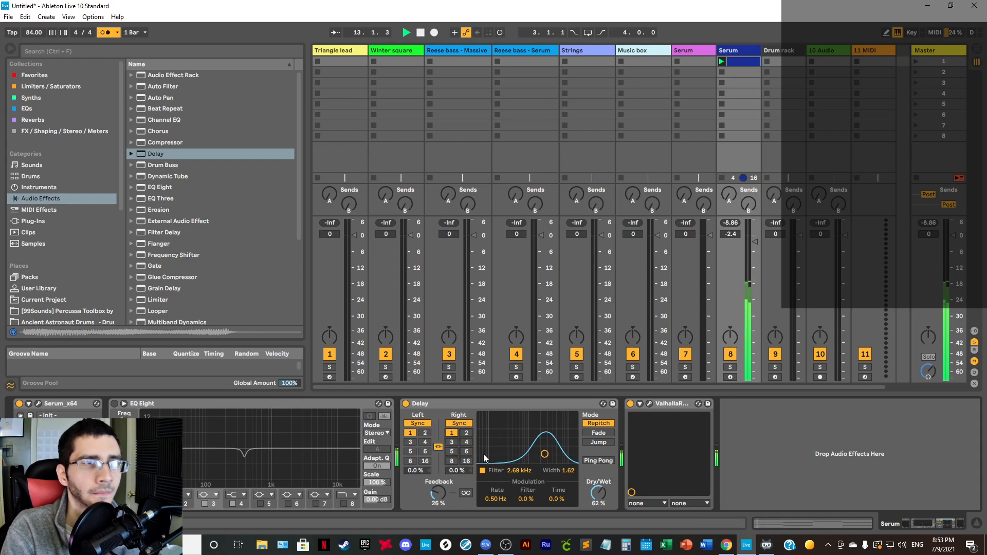
pyautogui.moveTo(590, 499); pyautogui.dragTo(591, 502)
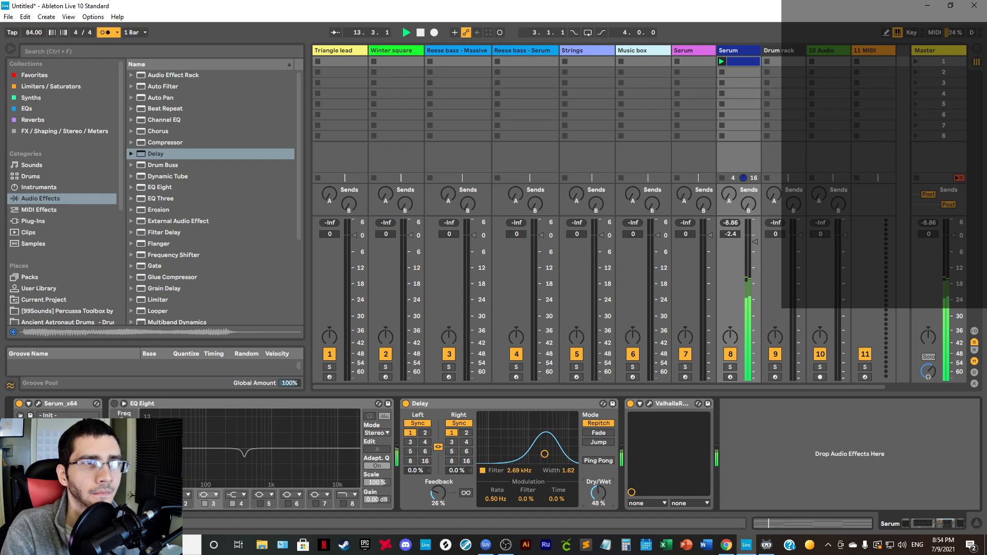
pyautogui.click(590, 461)
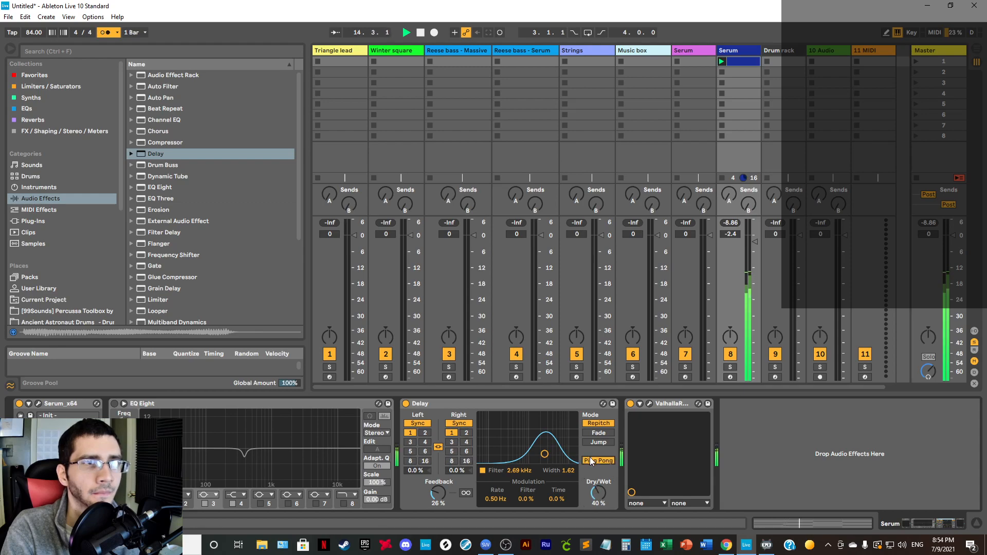
pyautogui.moveTo(554, 470); pyautogui.dragTo(556, 469)
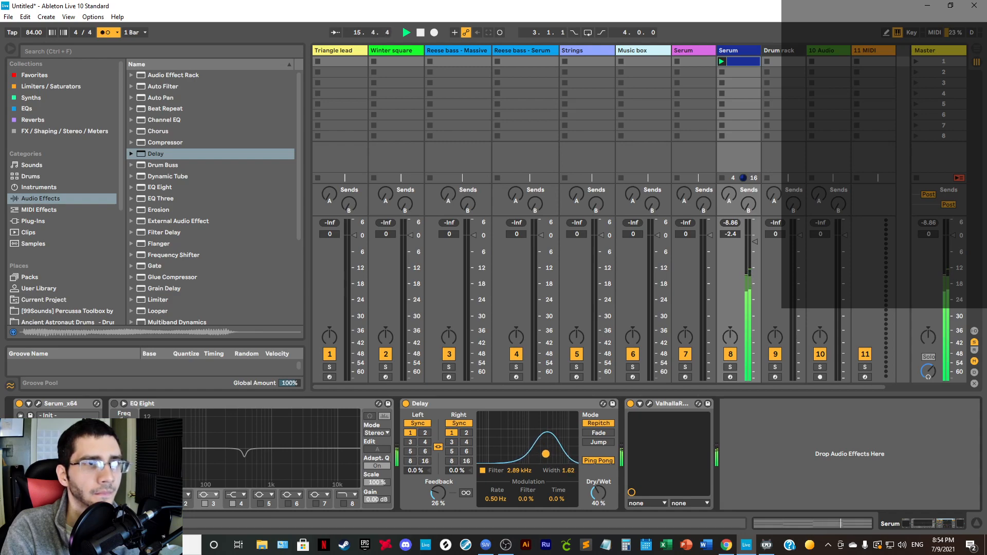
# Step: Set the volume of the playing Serum track to -1.7 dB and restart playback from the beginning
pyautogui.click(755, 244)
pyautogui.moveTo(755, 244); pyautogui.dragTo(755, 242)
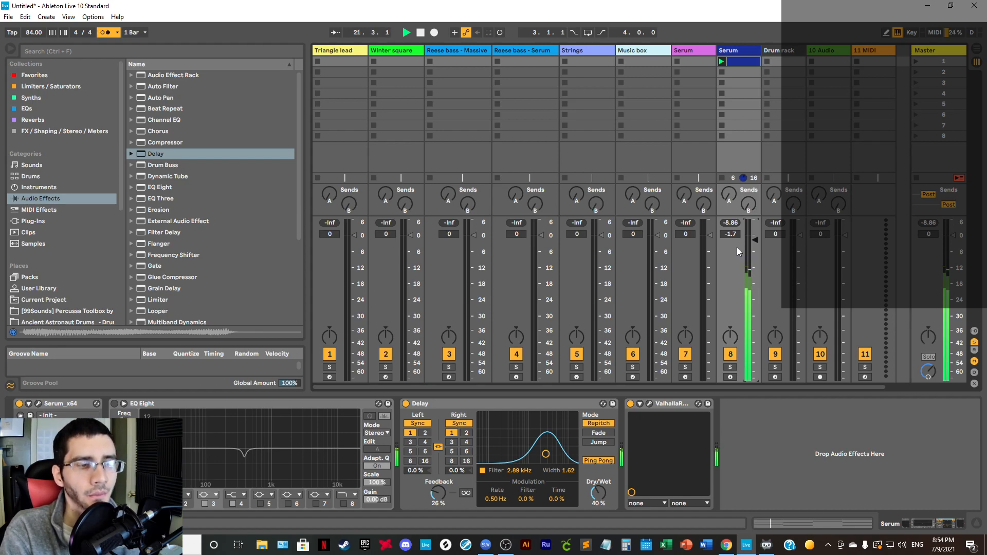
pyautogui.press('space')
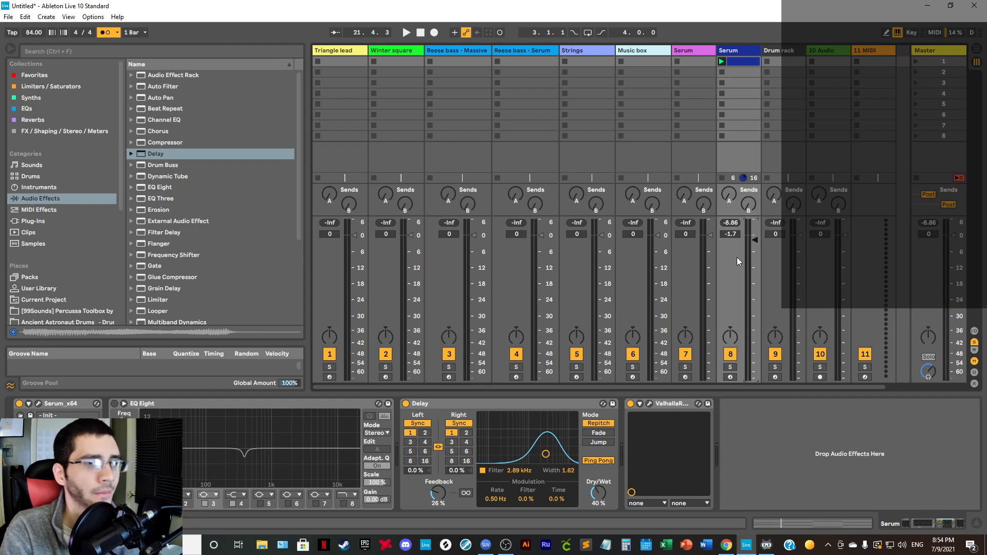
pyautogui.press('space')
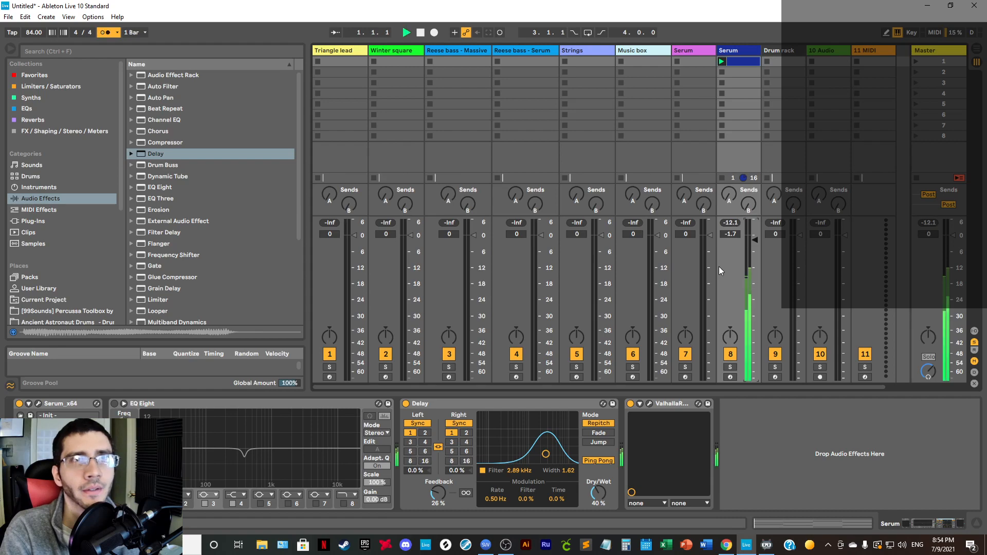
# Step: Insert a new MIDI track between the two Serum tracks and select it
pyautogui.click(780, 51)
pyautogui.click(736, 49)
pyautogui.click(699, 49)
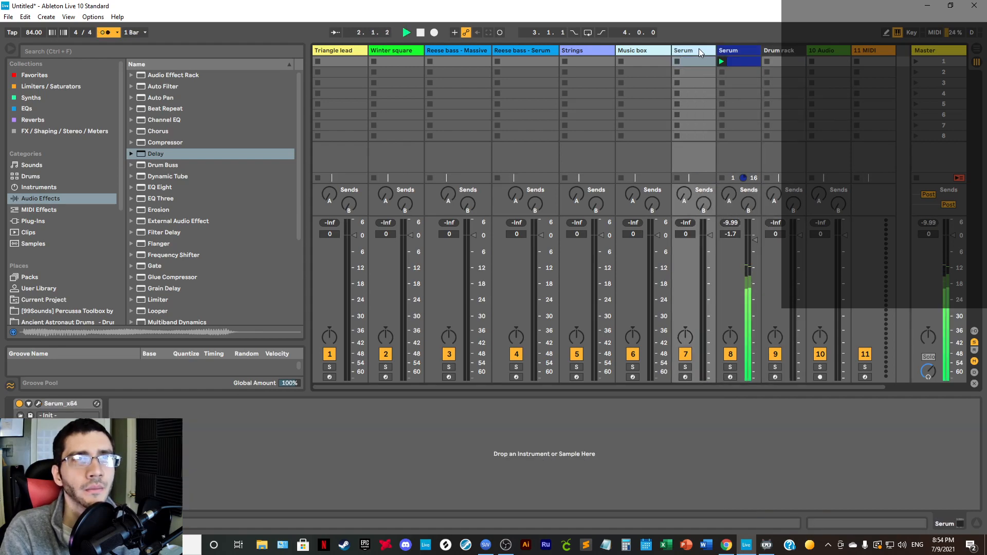
pyautogui.hotkey('ctrl', 'shift', 't')
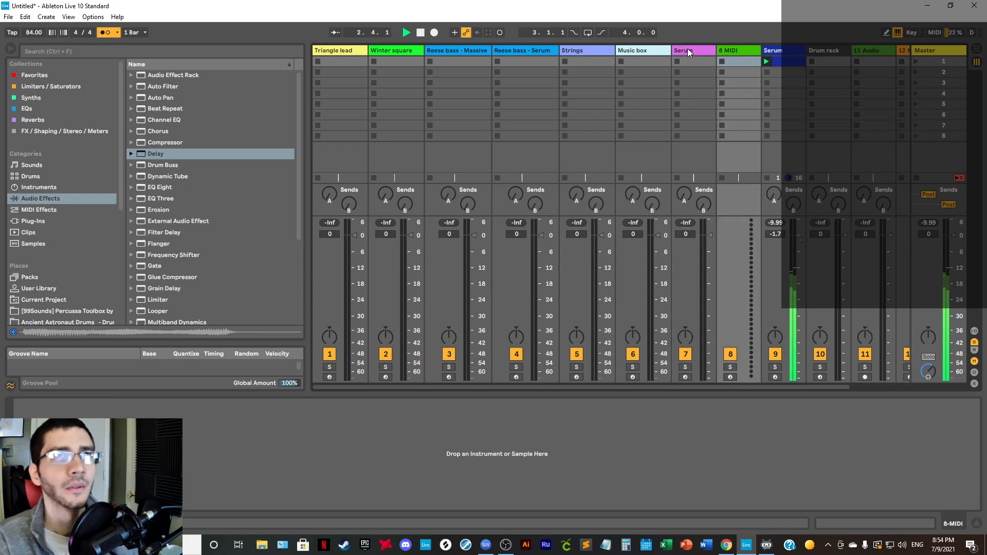
pyautogui.click(777, 50)
pyautogui.click(741, 50)
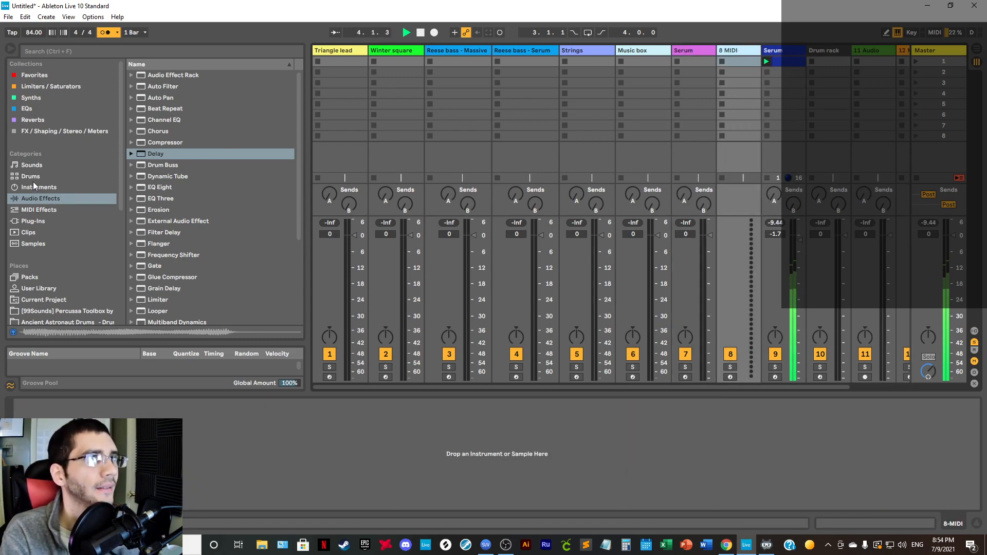
# Step: Load the Grand Piano preset from the Piano & Keys sounds onto the new MIDI track and hide the browser
pyautogui.scroll(-1, 37, 224)
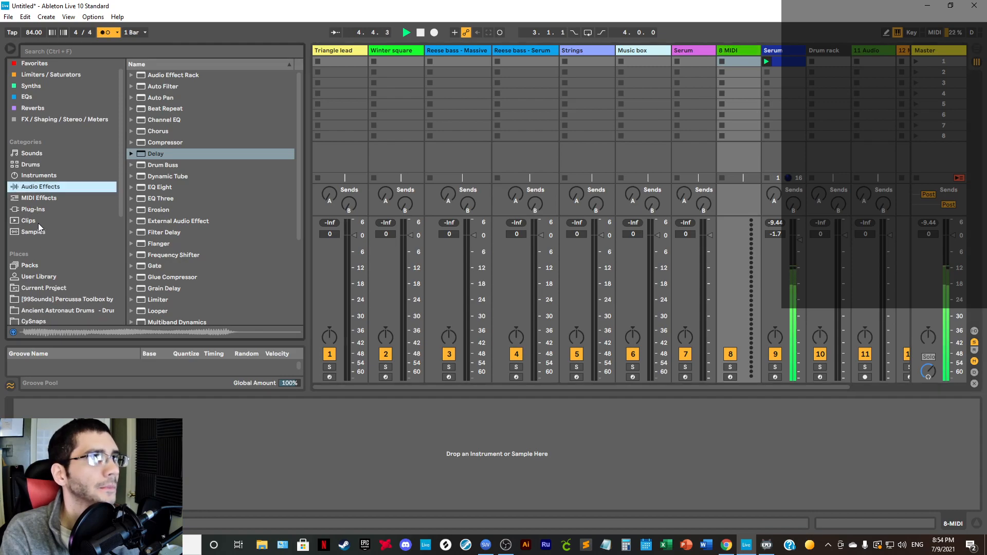
pyautogui.click(40, 176)
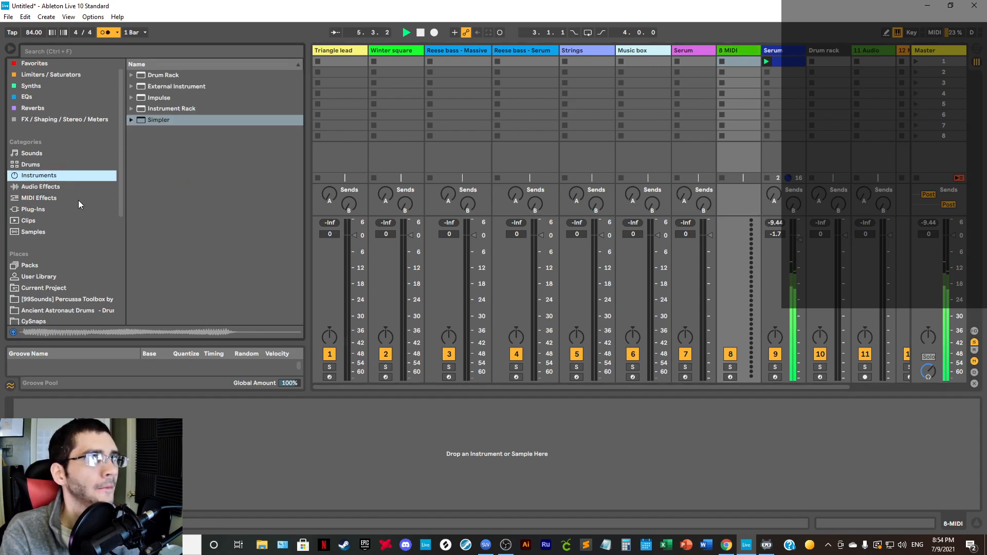
pyautogui.click(36, 210)
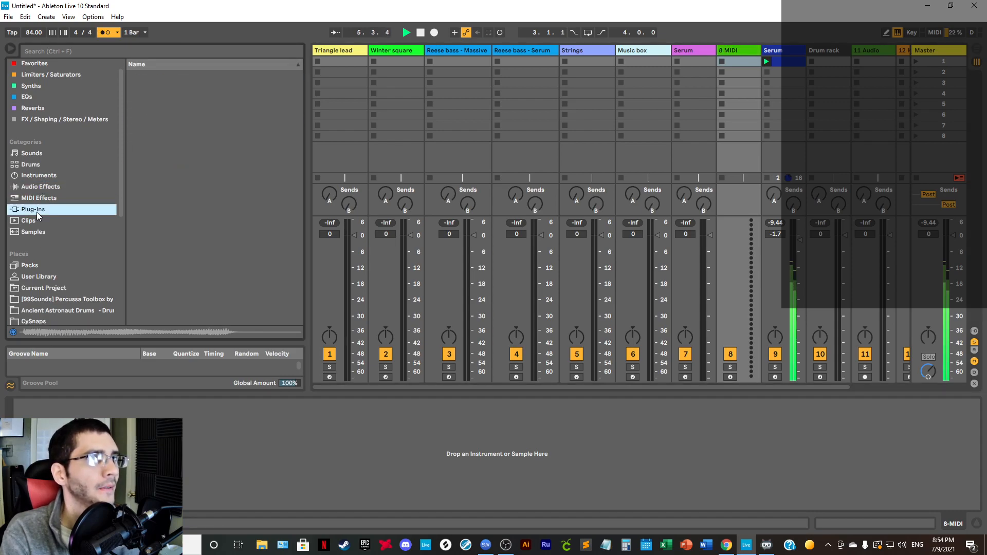
pyautogui.click(61, 174)
pyautogui.click(55, 153)
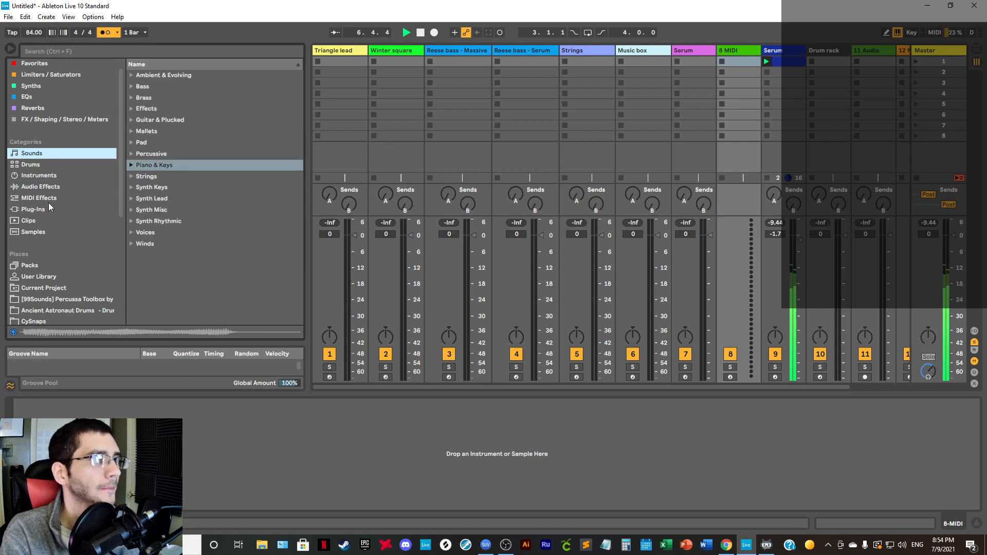
pyautogui.click(130, 165)
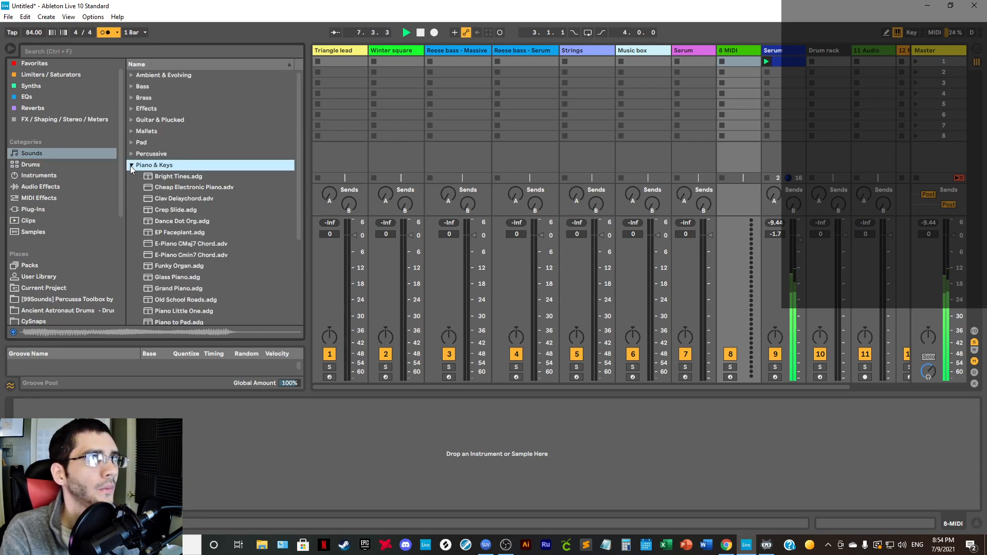
pyautogui.click(181, 278)
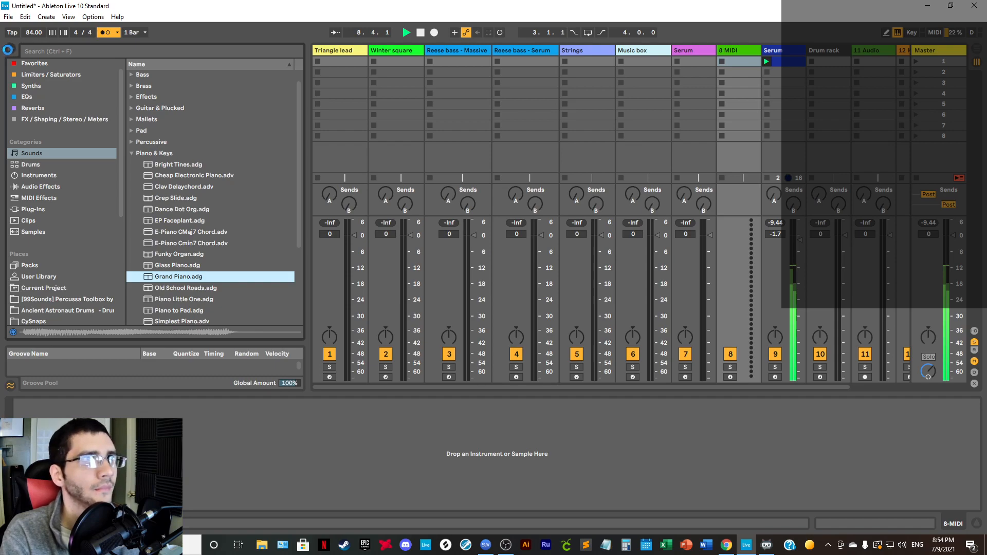
pyautogui.click(9, 49)
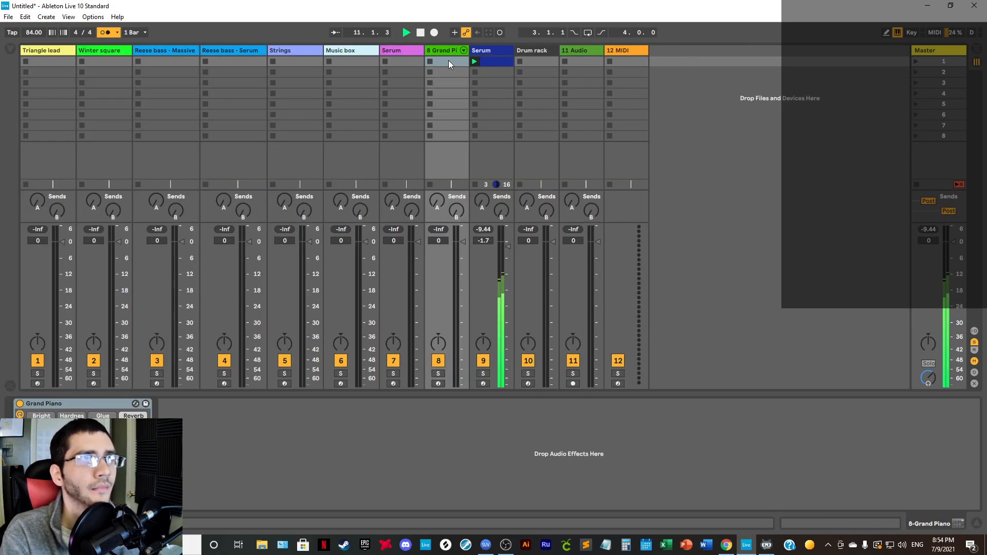
# Step: Create an empty clip in the Grand Piano track's first slot, launch it and turn on Draw Mode
pyautogui.doubleClick(448, 60)
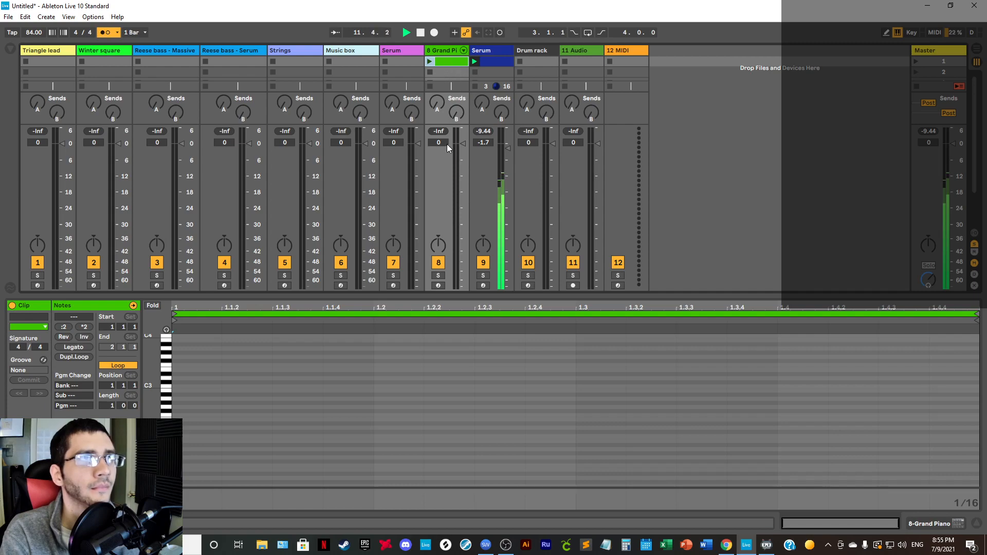
pyautogui.click(431, 63)
pyautogui.press('b')
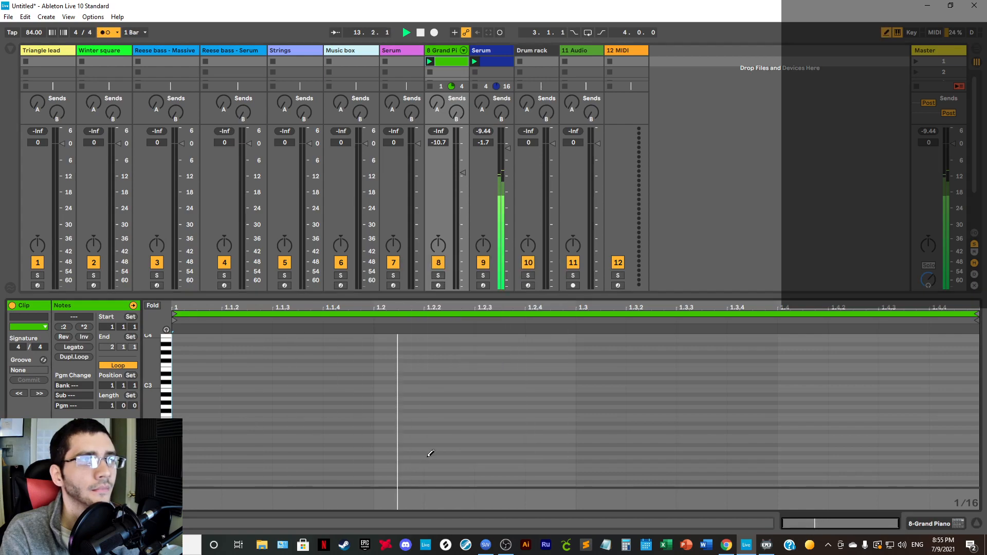
# Step: Draw a sixteenth-long E3 note at beat 1.2 in the piano clip and set the track volume to -7.0 dB
pyautogui.click(381, 394)
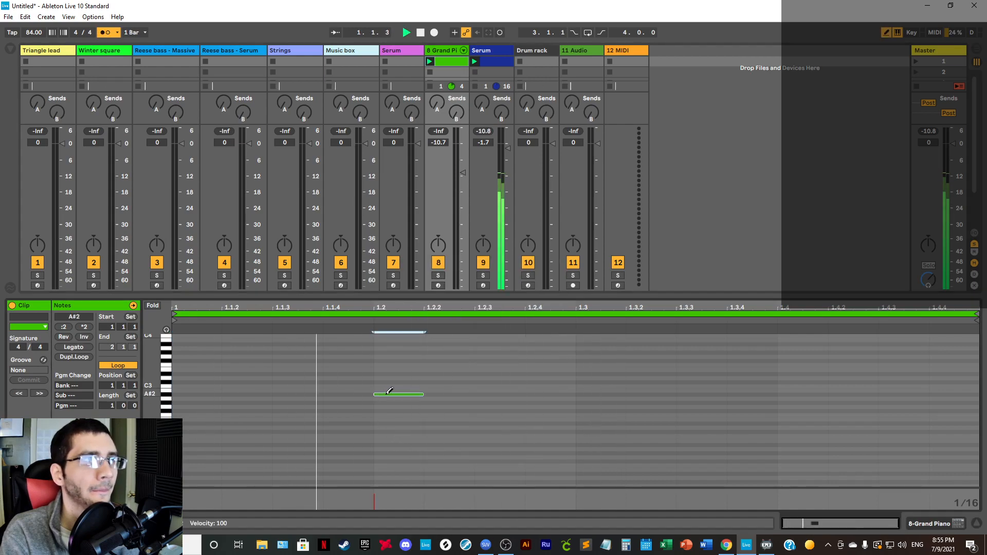
pyautogui.click(395, 394)
pyautogui.click(395, 369)
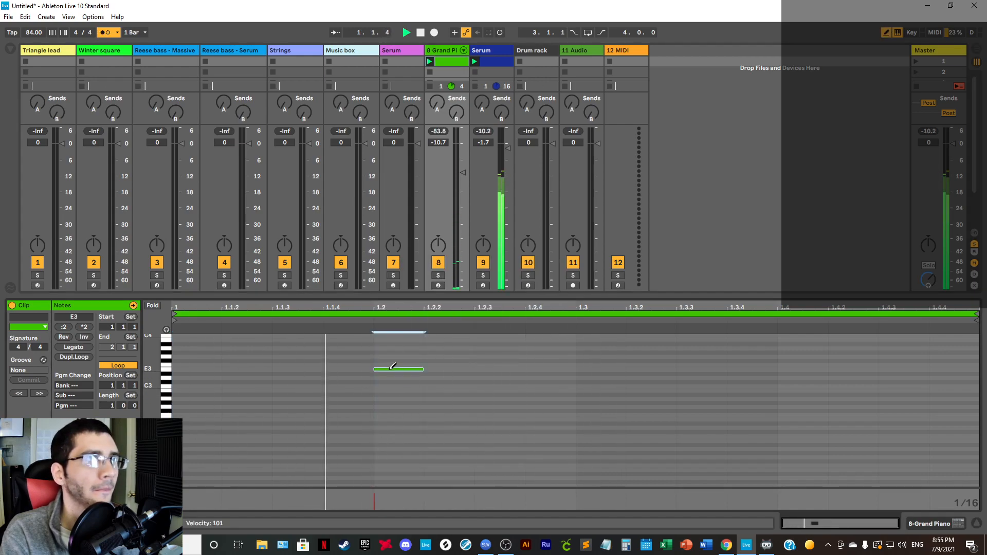
pyautogui.moveTo(467, 172); pyautogui.dragTo(468, 163)
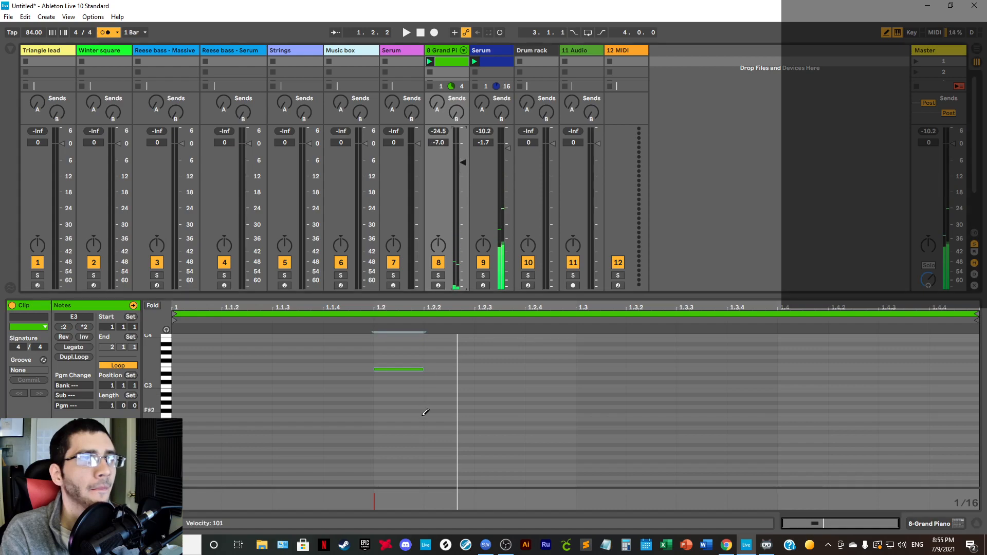
# Step: Turn off Draw Mode, transpose the piano note up two semitones to F#3 and restart playback
pyautogui.rightClick(433, 467)
pyautogui.click(422, 417)
pyautogui.rightClick(419, 419)
pyautogui.click(432, 415)
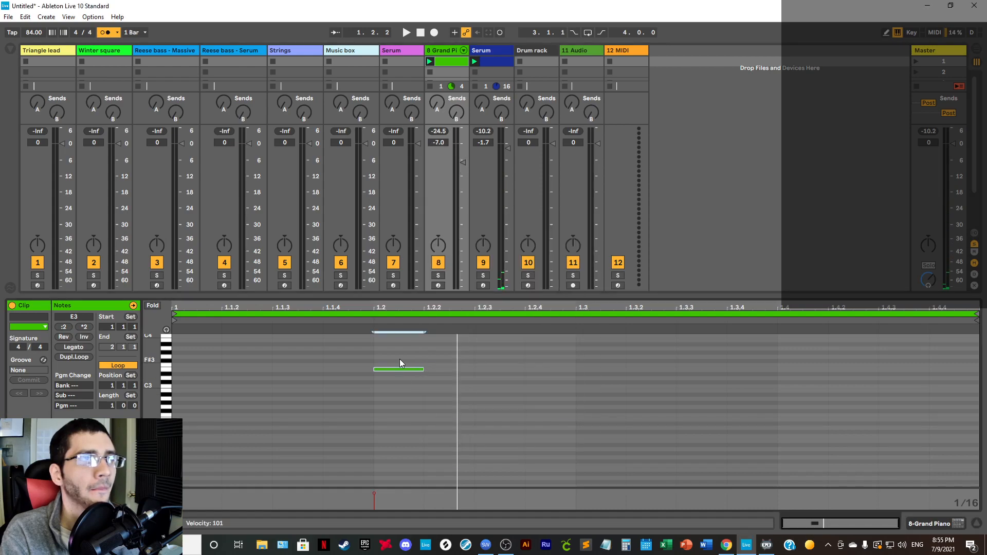
pyautogui.press('Up')
pyautogui.press('Up')
pyautogui.press('space')
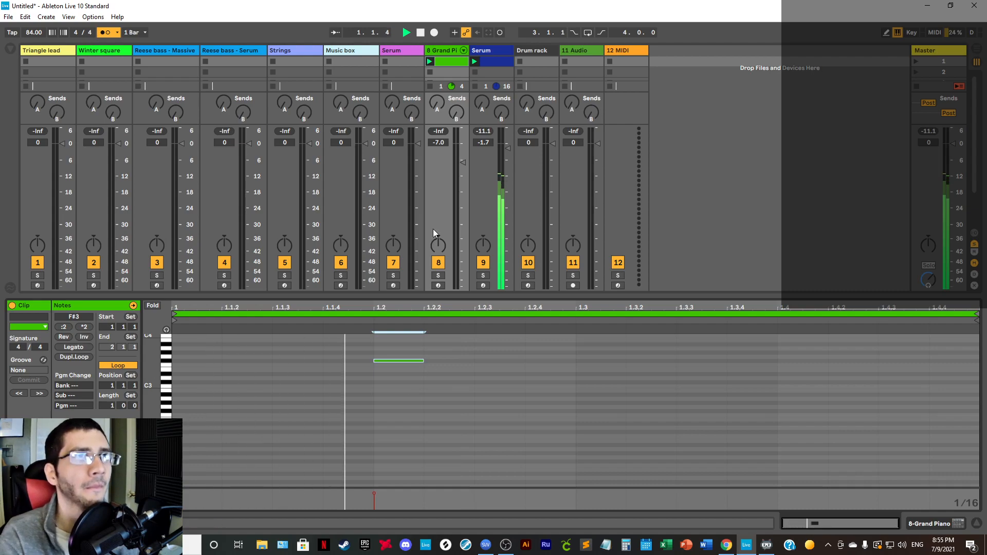
# Step: Set the Grand Piano volume to -5.4 dB and lengthen the F#3 note so it ends at beat 1.4
pyautogui.moveTo(462, 161); pyautogui.dragTo(462, 157)
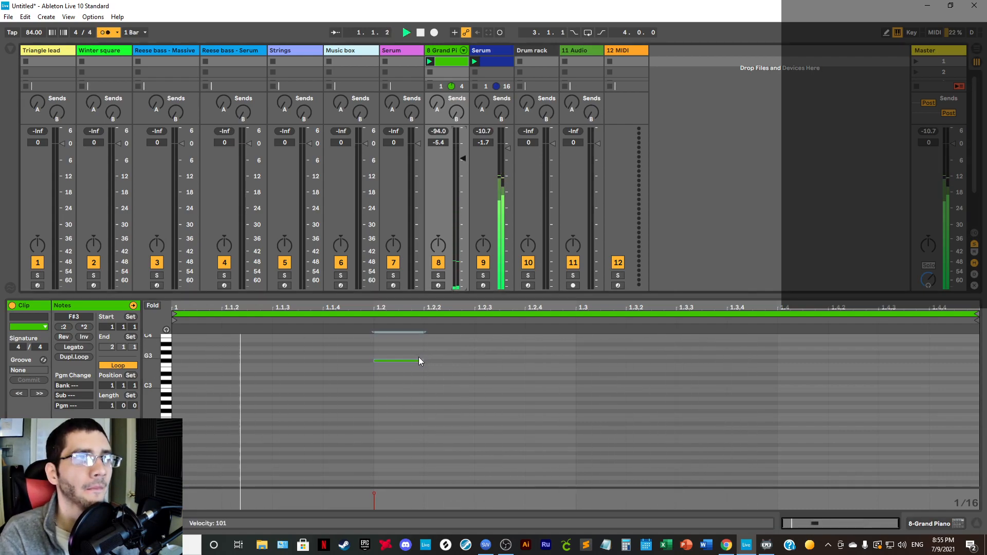
pyautogui.moveTo(423, 360); pyautogui.dragTo(784, 358)
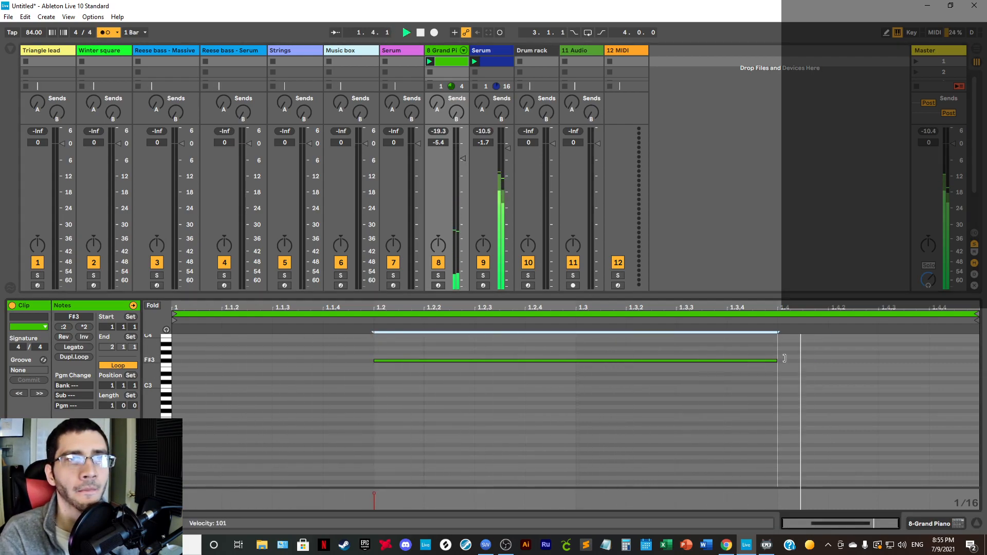
pyautogui.scroll(2, 822, 452)
# Step: Set the Grand Piano volume to -2.0 dB, then stop playback and turn Draw Mode on in the clip
pyautogui.rightClick(849, 451)
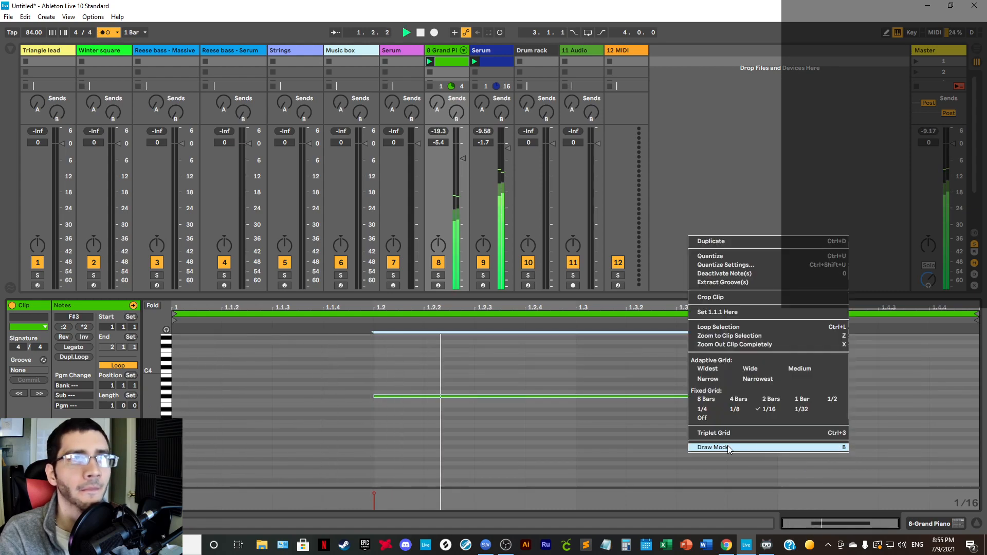
pyautogui.click(609, 455)
pyautogui.moveTo(462, 159); pyautogui.dragTo(462, 148)
pyautogui.press('space')
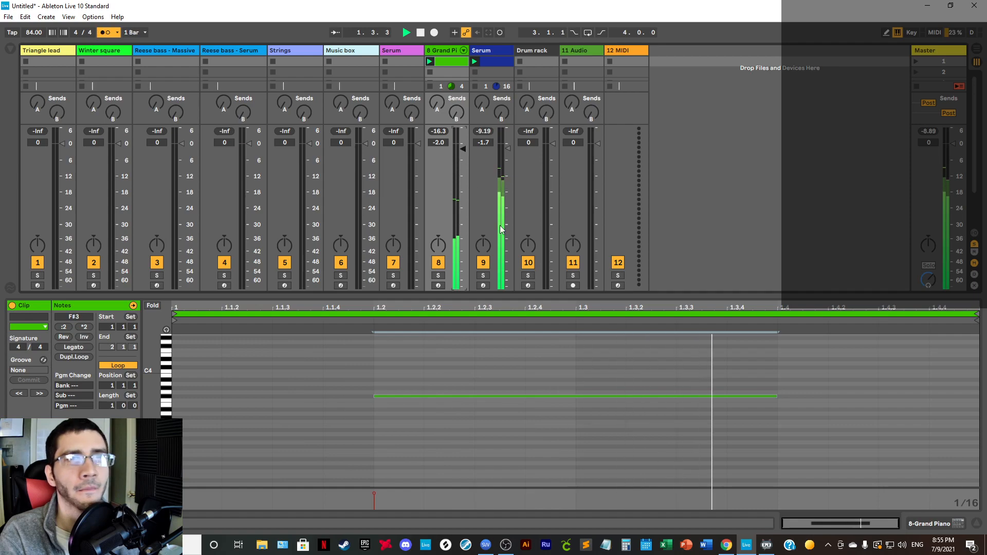
pyautogui.rightClick(785, 464)
pyautogui.click(797, 439)
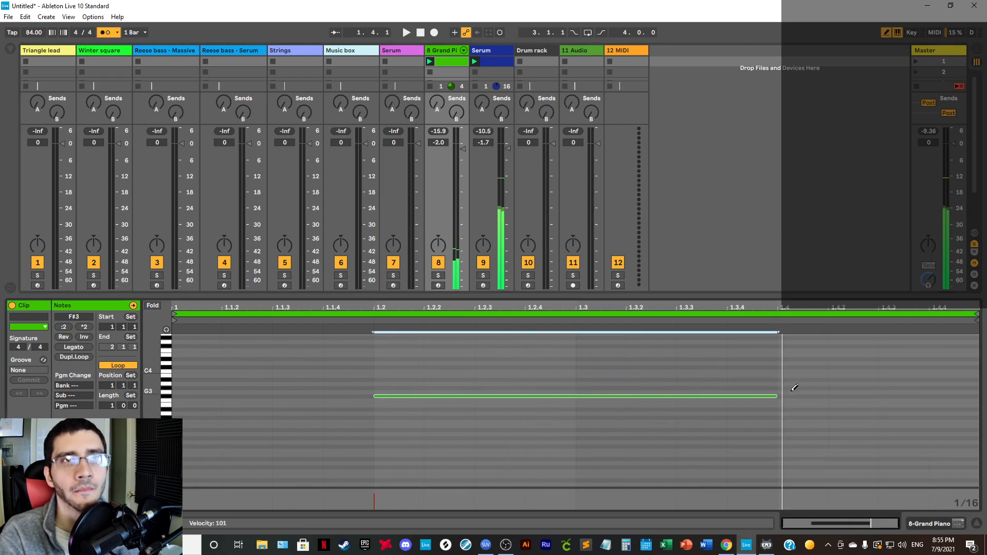
# Step: Draw sixteenth notes G3, F#3, E3 and F#3 from beat 1.4 to the end of the piano clip, and turn off Draw Mode
pyautogui.click(795, 387)
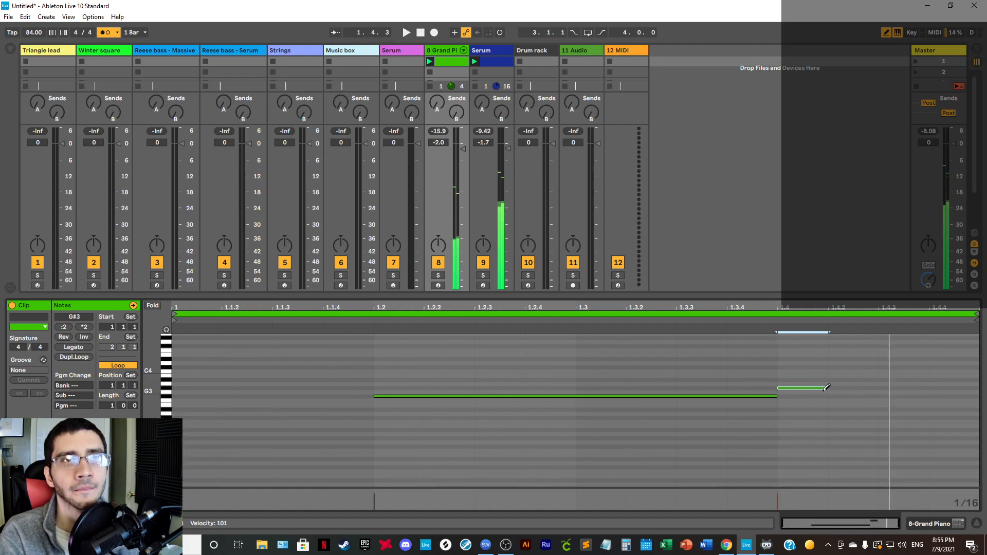
pyautogui.click(806, 387)
pyautogui.click(808, 391)
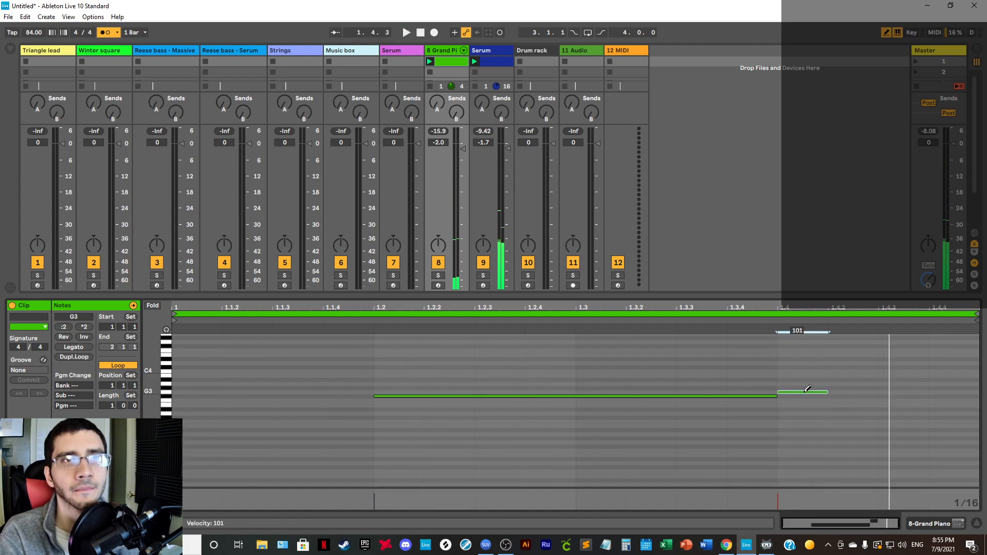
pyautogui.click(854, 396)
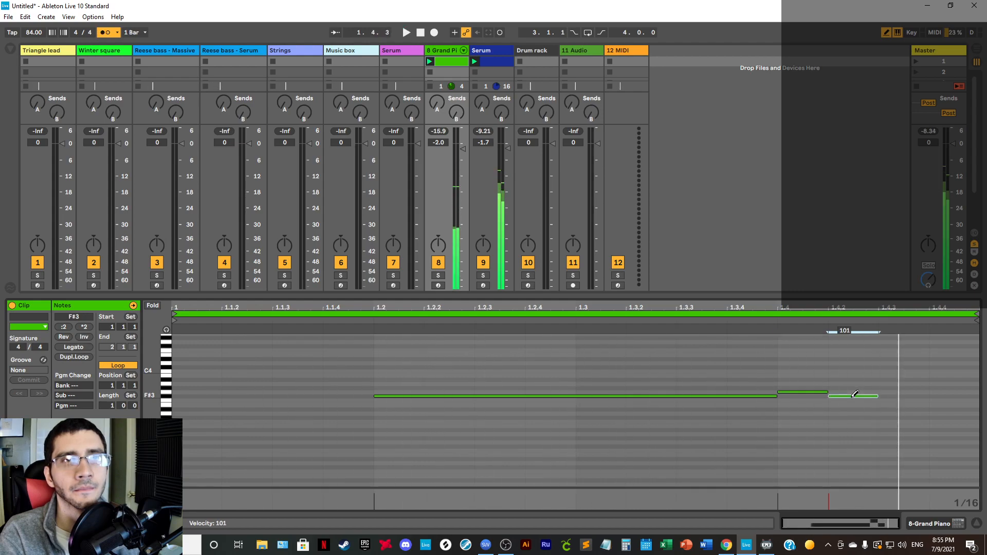
pyautogui.click(893, 404)
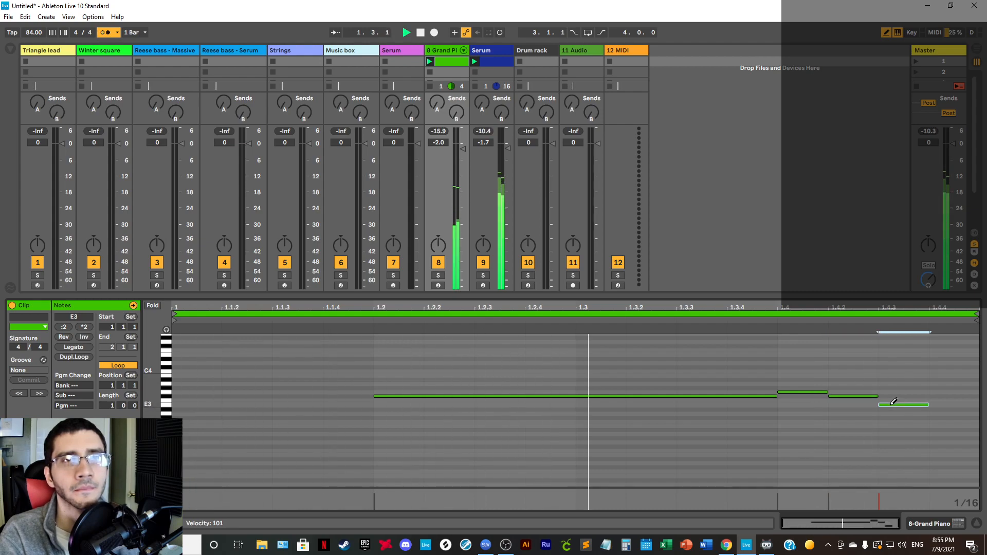
pyautogui.click(943, 395)
pyautogui.rightClick(699, 471)
pyautogui.click(715, 456)
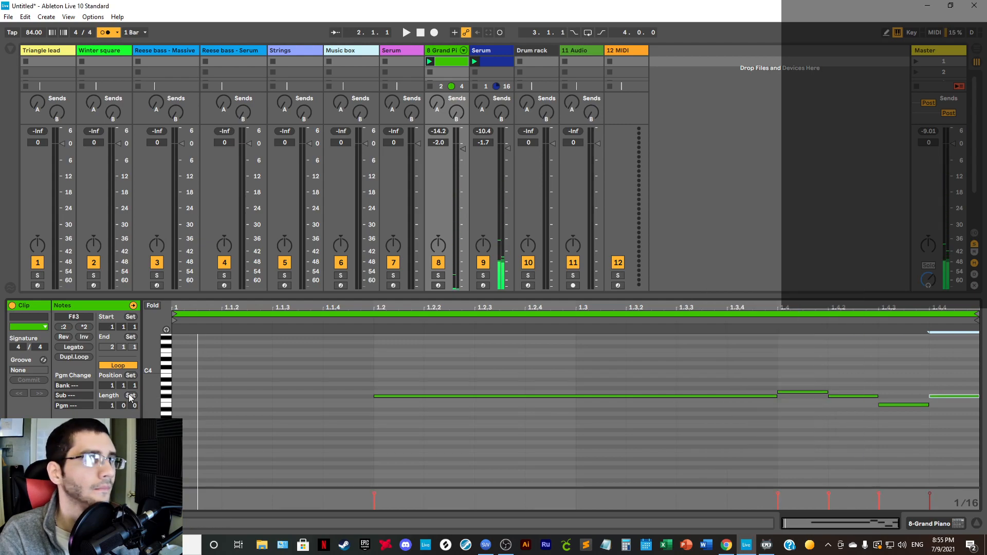
# Step: Duplicate the piano clip's loop to two bars, delete the copied notes in the second bar and restart playback
pyautogui.click(85, 359)
pyautogui.moveTo(720, 375); pyautogui.dragTo(983, 420)
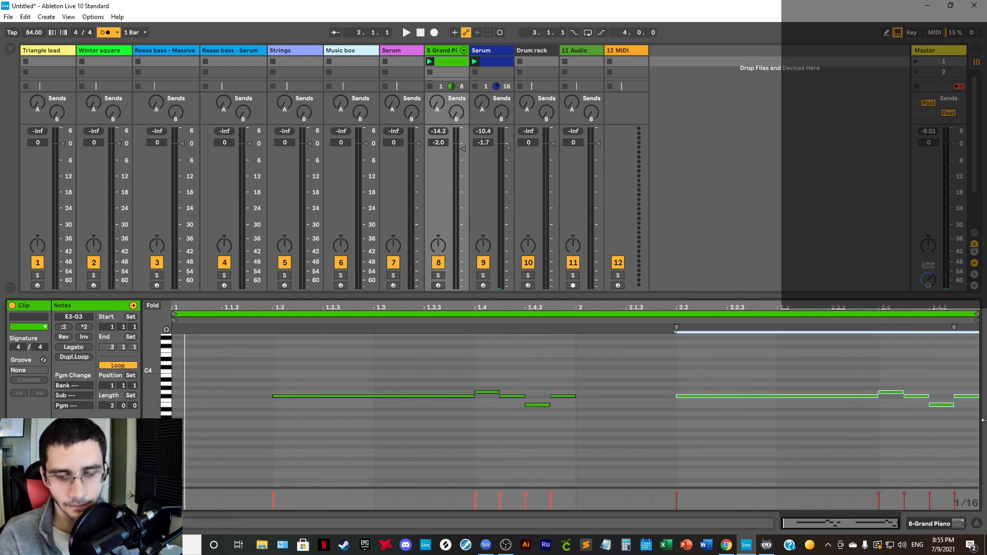
pyautogui.press('Delete')
pyautogui.press('space')
# Step: Lengthen the E3 note to beat 2, move the last F#3 to beat 2 as an eighth note, and turn on Draw Mode
pyautogui.click(573, 396)
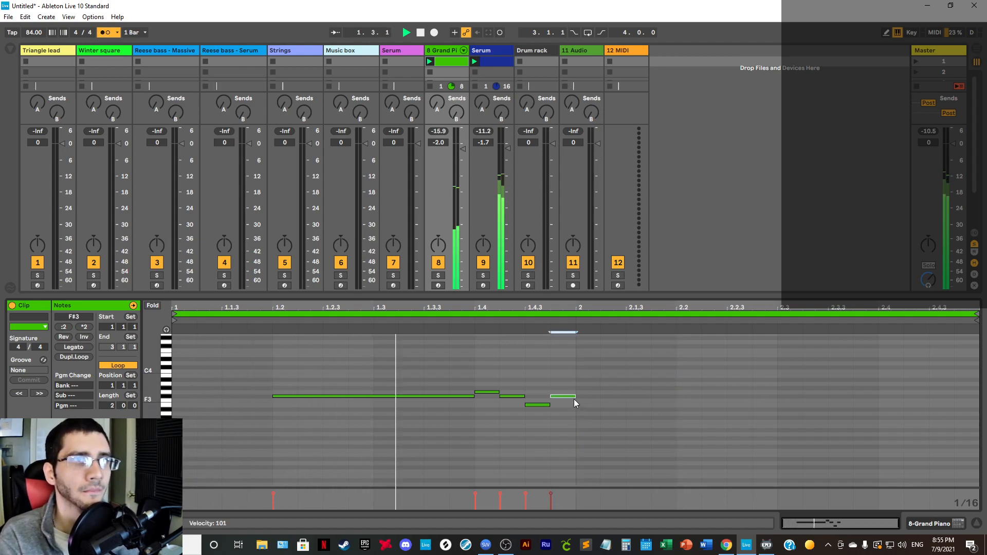
pyautogui.moveTo(575, 397)
pyautogui.mouseDown()
pyautogui.moveTo(675, 397)
pyautogui.moveTo(576, 397)
pyautogui.moveTo(594, 400)
pyautogui.moveTo(543, 423)
pyautogui.moveTo(581, 405)
pyautogui.mouseUp()
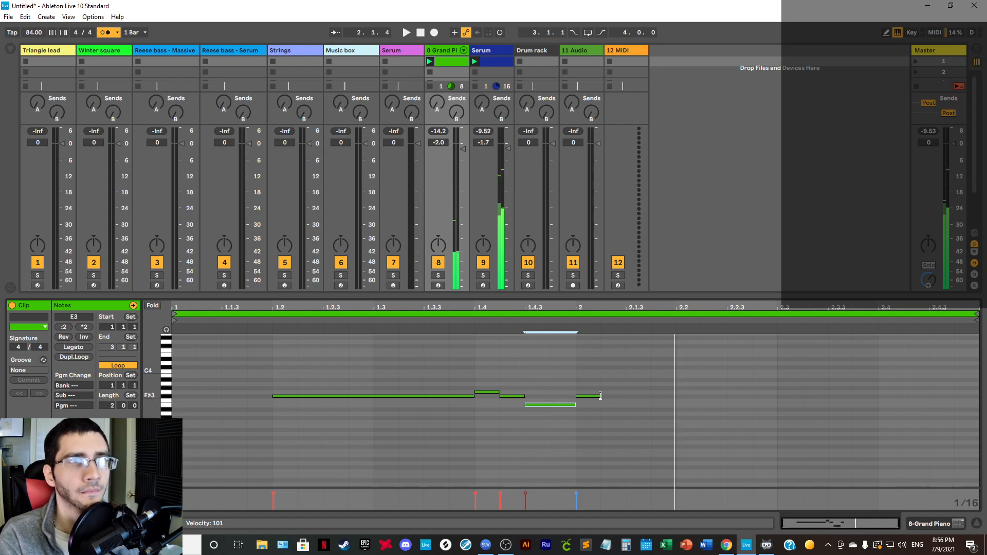
pyautogui.moveTo(600, 397); pyautogui.dragTo(625, 396)
pyautogui.rightClick(649, 431)
pyautogui.click(663, 422)
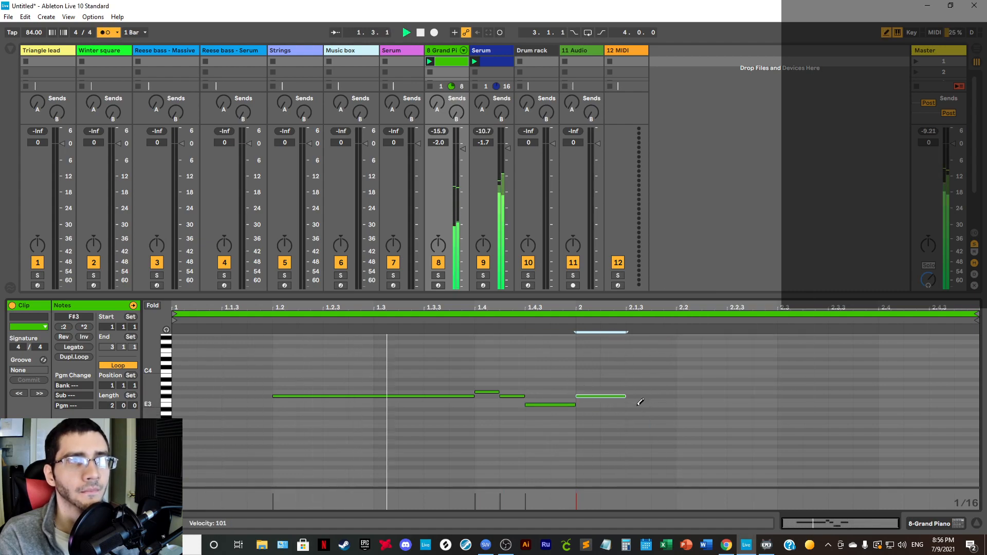
pyautogui.click(634, 406)
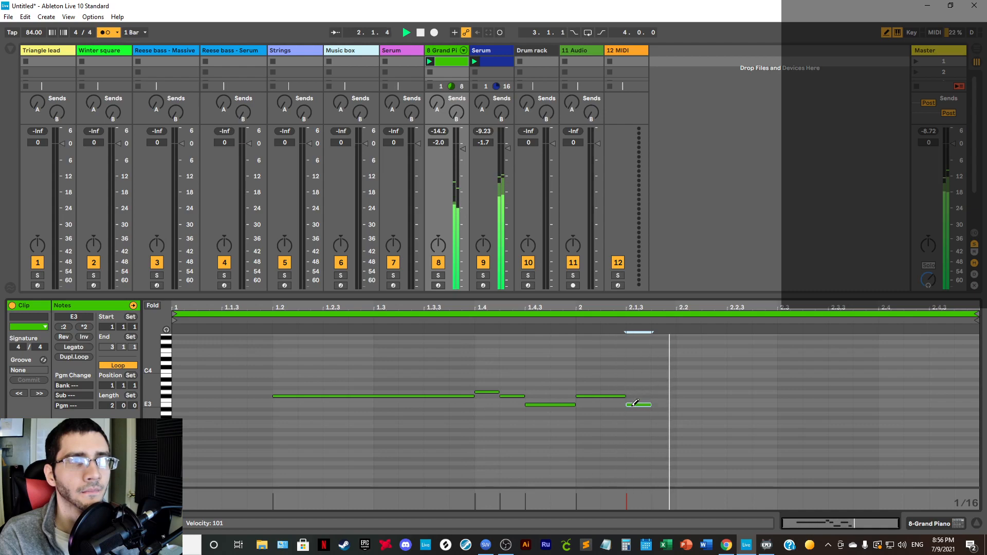
pyautogui.click(634, 406)
pyautogui.press('space')
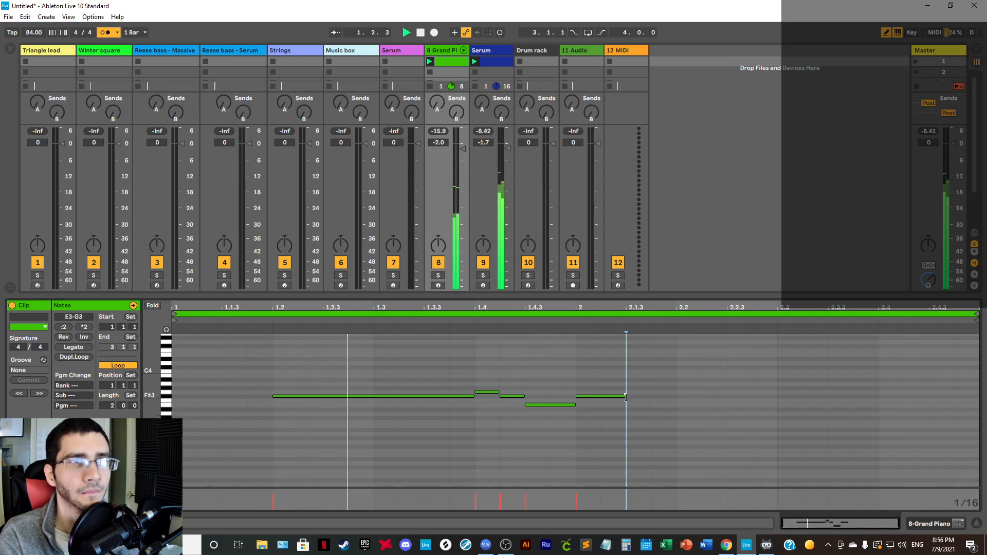
# Step: Extend the F#3 note at beat 2 to beat 2.2, add a D3 note from 2.2 to 2.3 and restart playback
pyautogui.moveTo(626, 397); pyautogui.dragTo(676, 397)
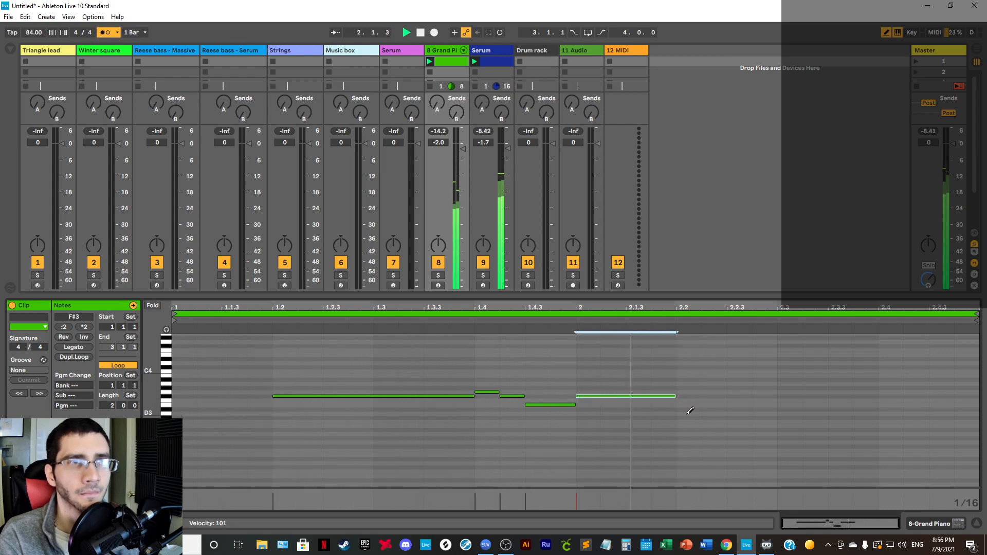
pyautogui.click(689, 413)
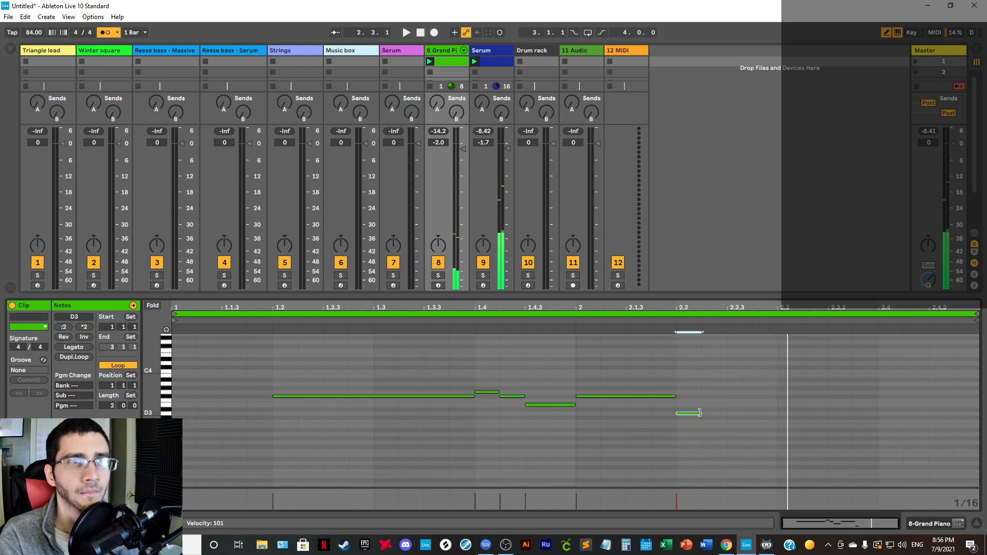
pyautogui.moveTo(699, 413); pyautogui.dragTo(775, 415)
pyautogui.press('space')
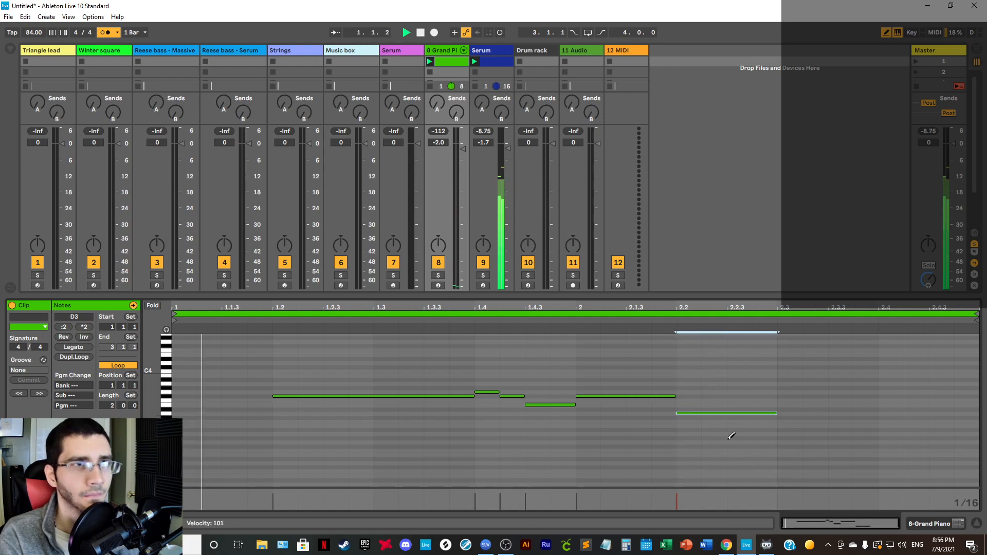
# Step: Turn off Draw Mode and duplicate the piano clip's loop to four bars
pyautogui.rightClick(701, 445)
pyautogui.click(697, 443)
pyautogui.click(643, 453)
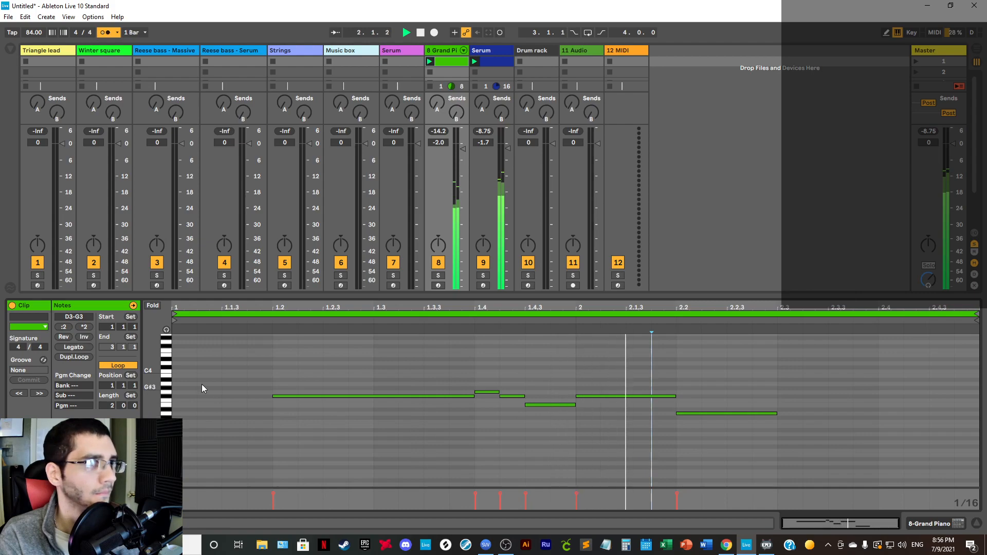
pyautogui.click(73, 357)
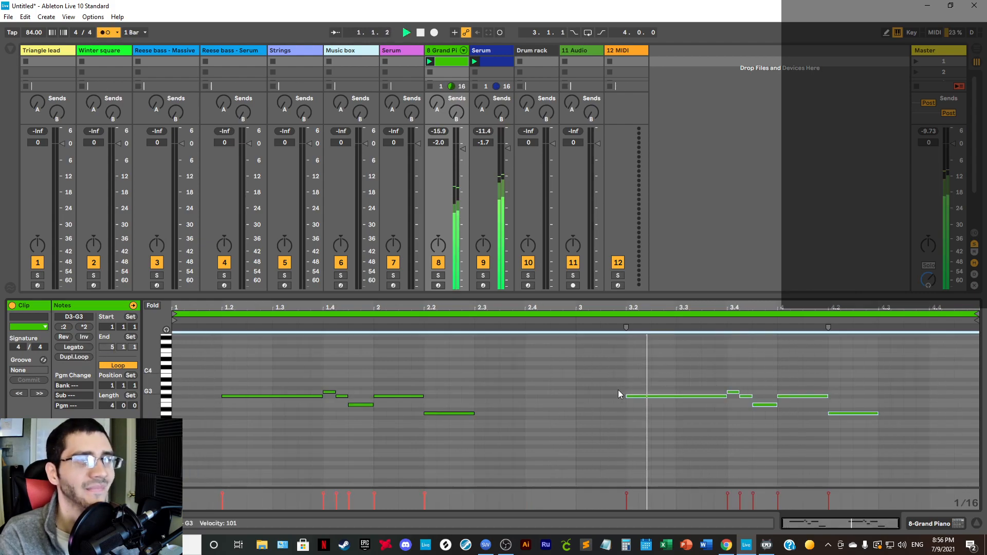
# Step: Check the Serum clip's chords, relaunch scene 1 and return to the Grand Piano clip's notes
pyautogui.click(482, 62)
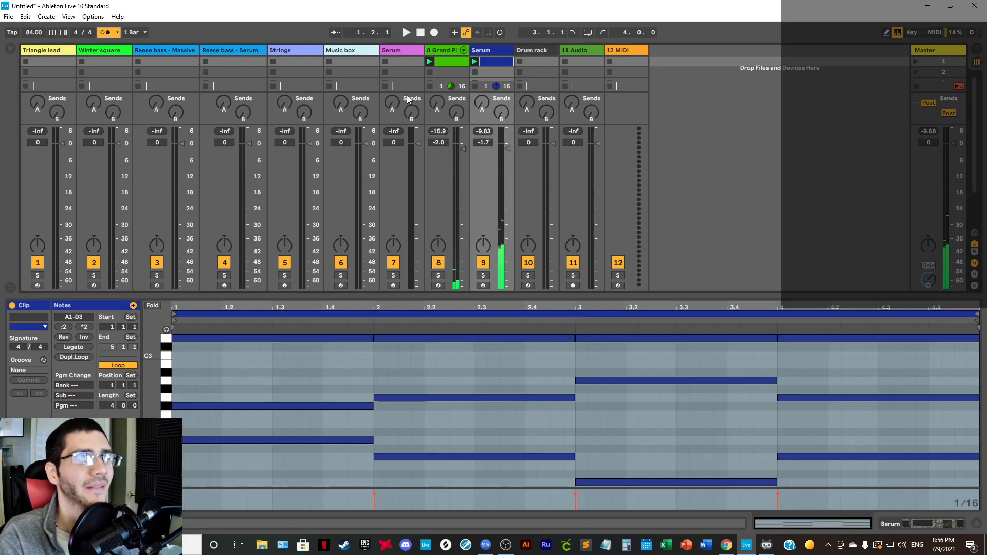
pyautogui.click(915, 61)
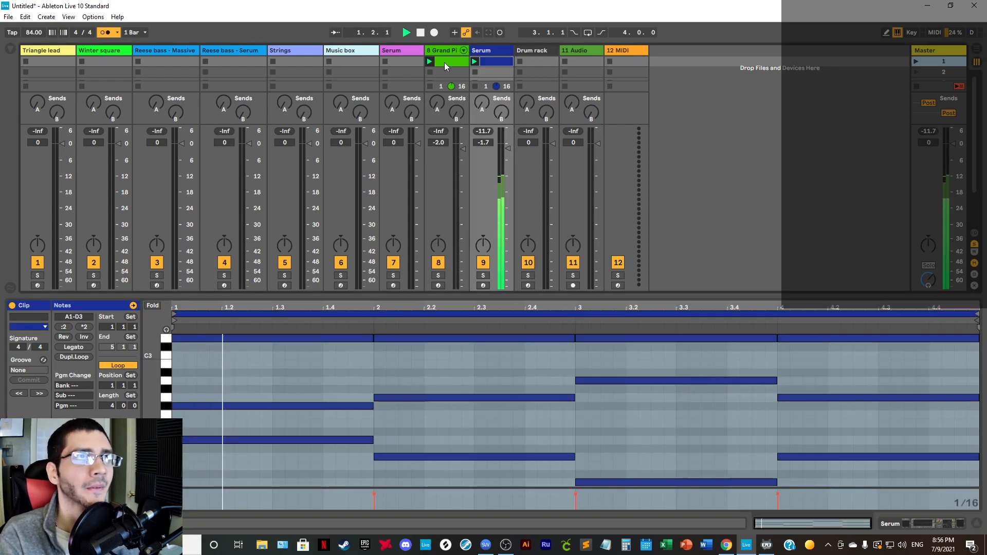
pyautogui.click(444, 62)
pyautogui.click(600, 362)
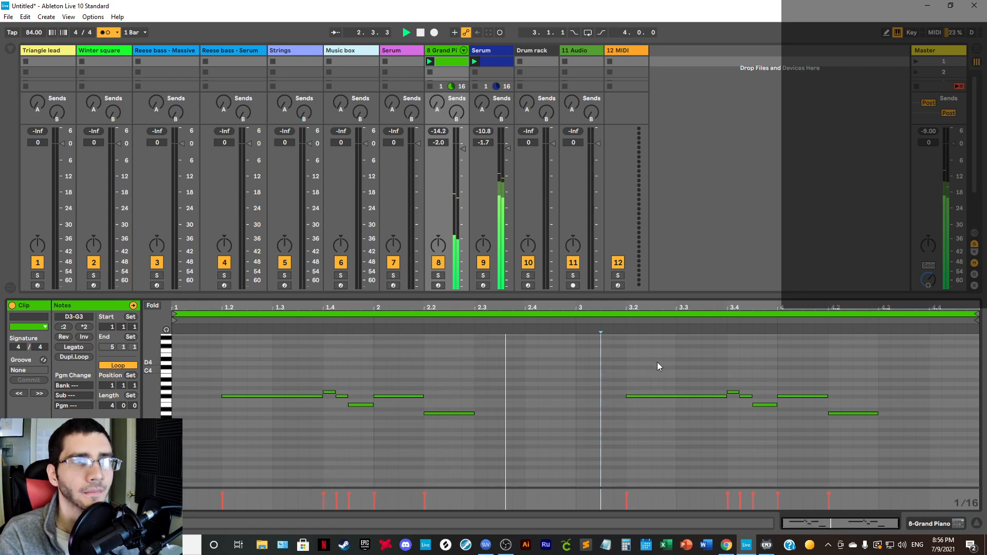
# Step: Move the F#3 note at beat 3.2 down to D3, delete the notes after it and shorten it to an eighth note
pyautogui.click(649, 396)
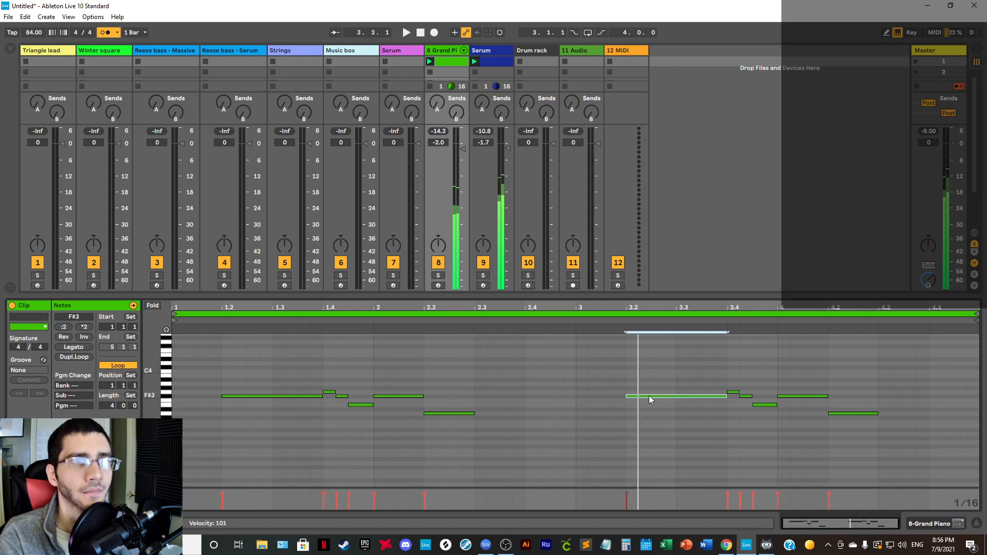
pyautogui.moveTo(649, 396); pyautogui.dragTo(649, 415)
pyautogui.moveTo(733, 370)
pyautogui.mouseDown()
pyautogui.moveTo(809, 416)
pyautogui.moveTo(880, 431)
pyautogui.mouseUp()
pyautogui.press('Delete')
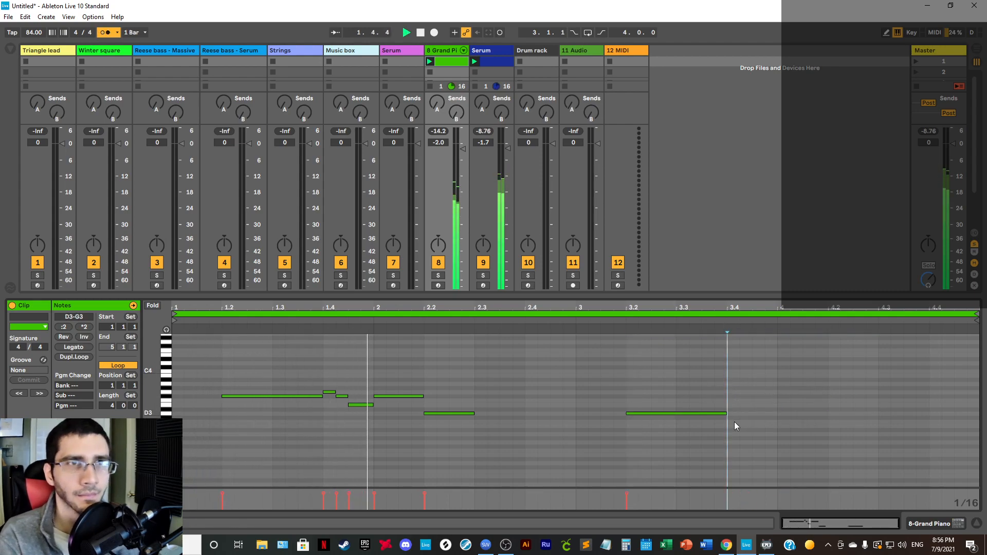
pyautogui.moveTo(726, 413); pyautogui.dragTo(682, 414)
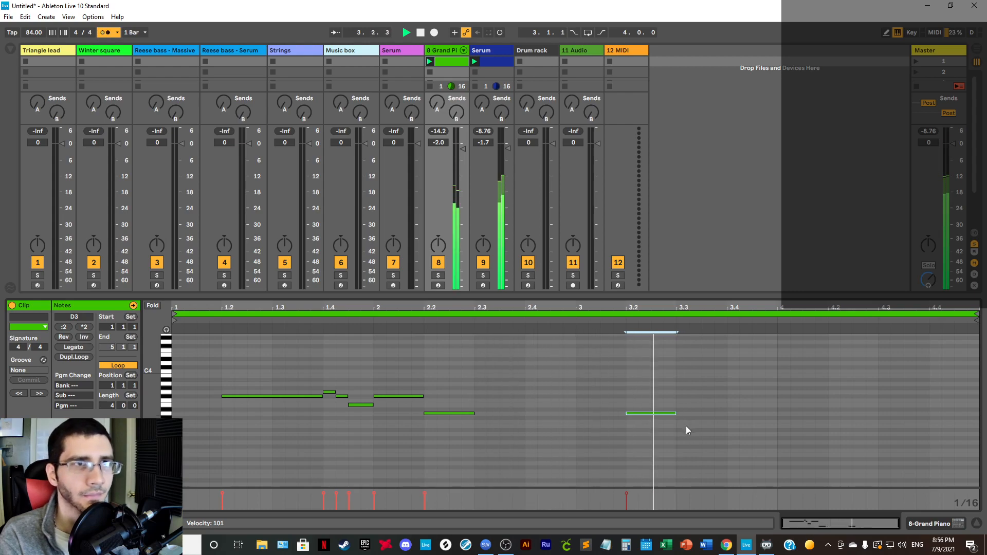
pyautogui.moveTo(675, 414); pyautogui.dragTo(653, 415)
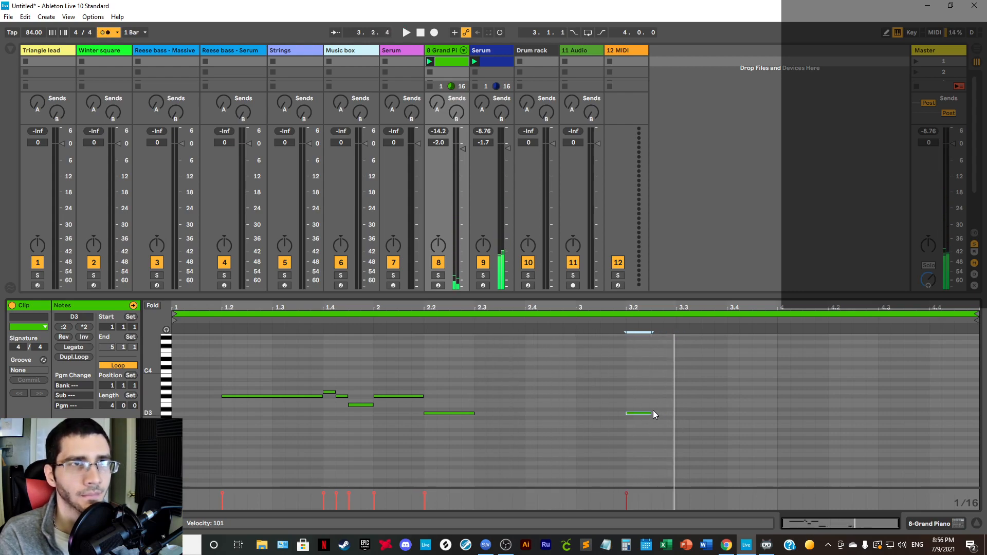
# Step: Add a C3 note from beat 3.2.3 to beat 4 and transpose all notes in the piano clip up one octave
pyautogui.doubleClick(666, 421)
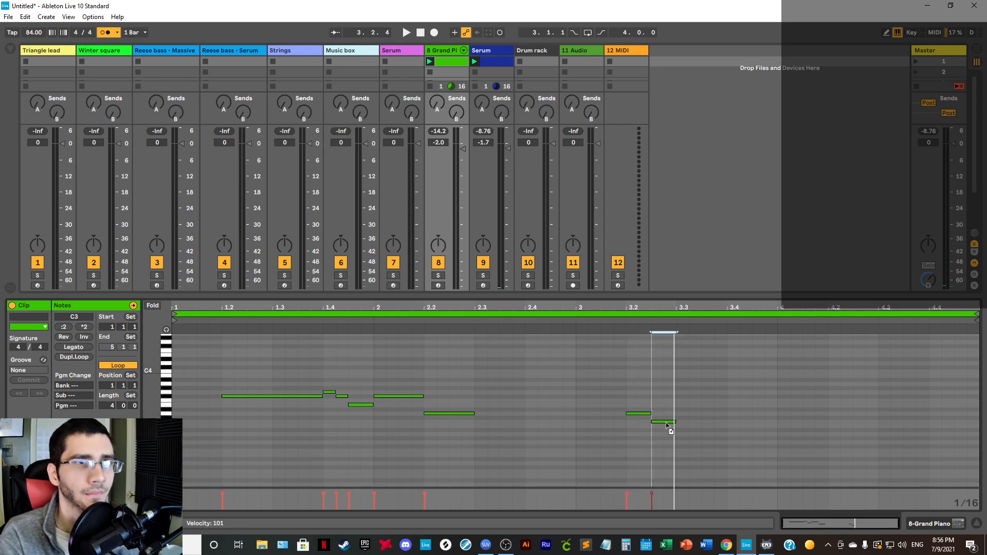
pyautogui.press('space')
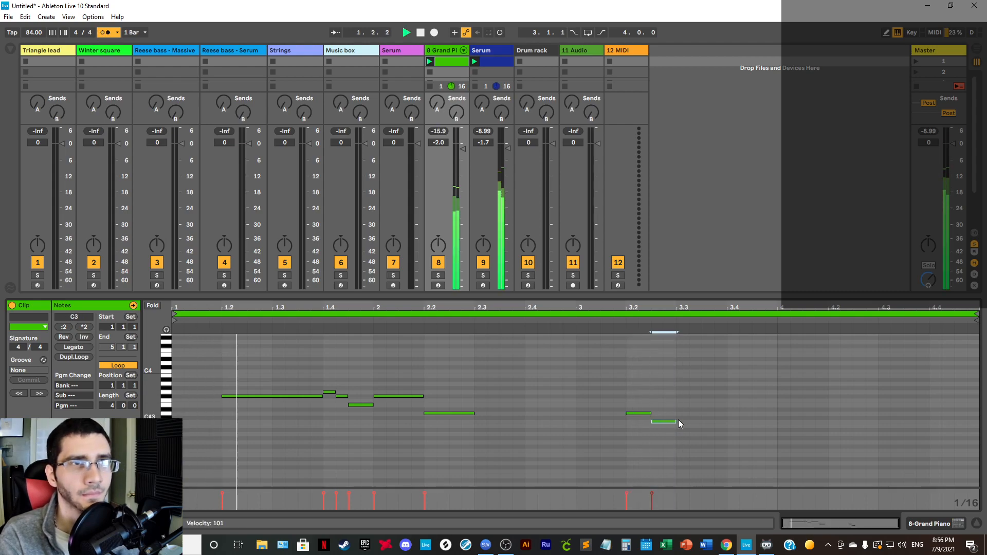
pyautogui.moveTo(675, 422); pyautogui.dragTo(230, 378)
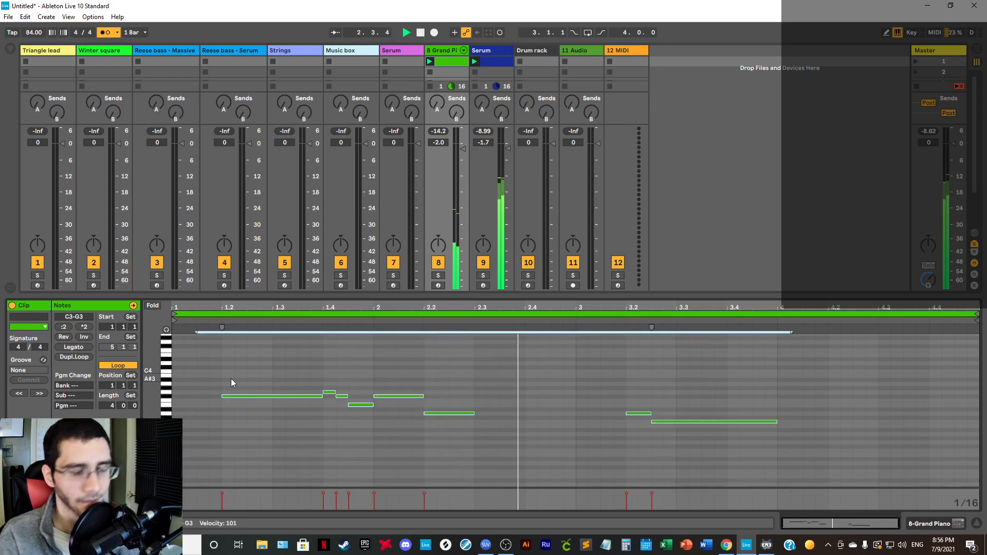
pyautogui.hotkey('shift', 'Up')
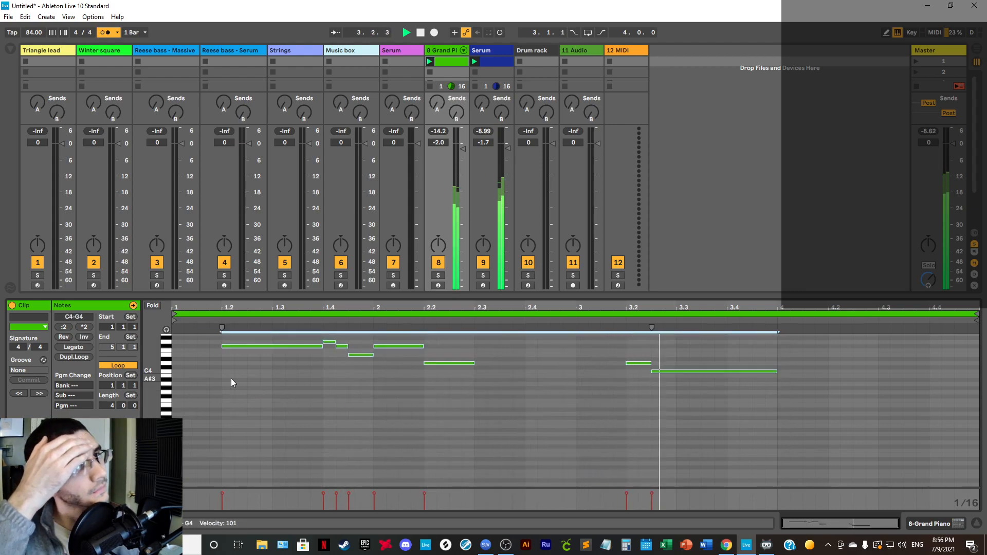
# Step: Examine the device chains of the Grand Piano and Serum tracks, including Serum's Delay
pyautogui.click(462, 149)
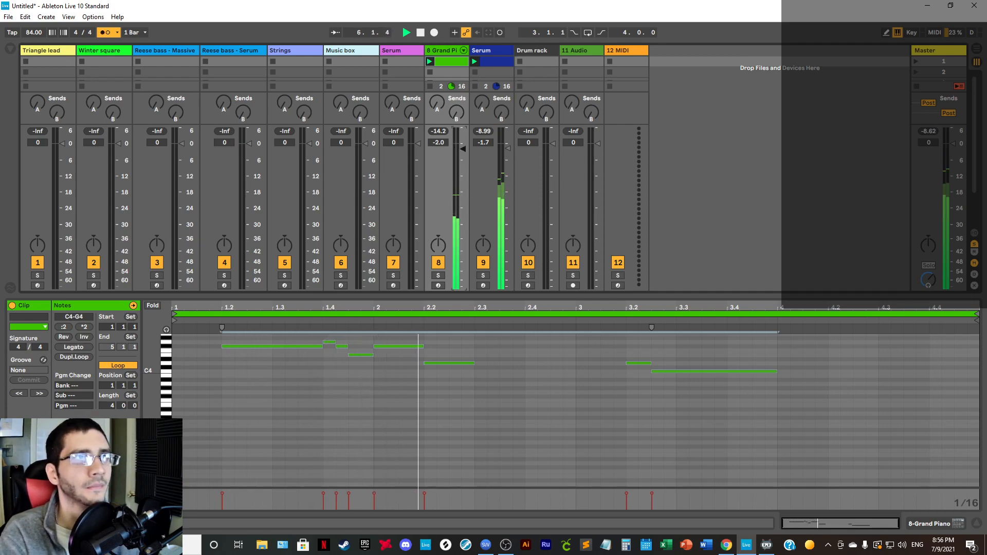
pyautogui.moveTo(462, 151); pyautogui.dragTo(463, 149)
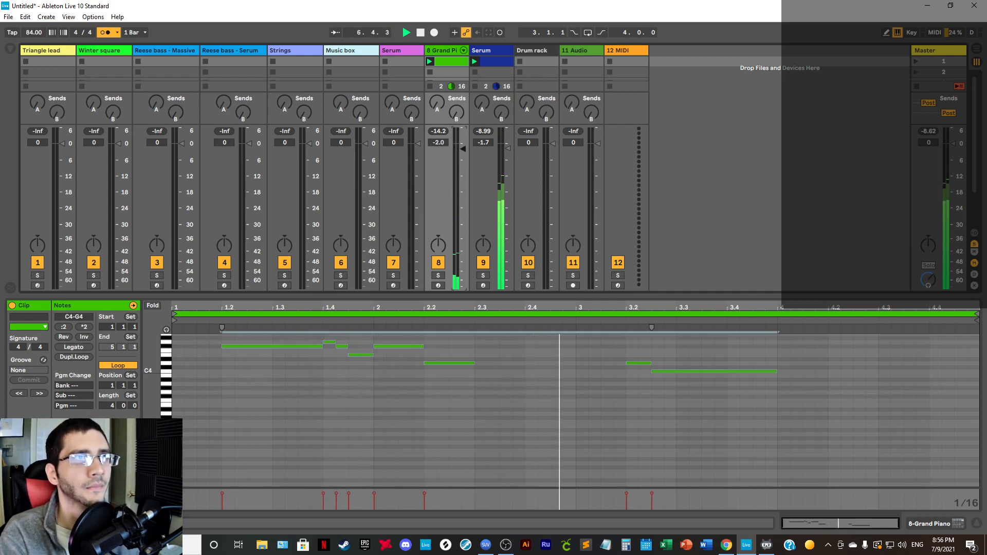
pyautogui.click(958, 524)
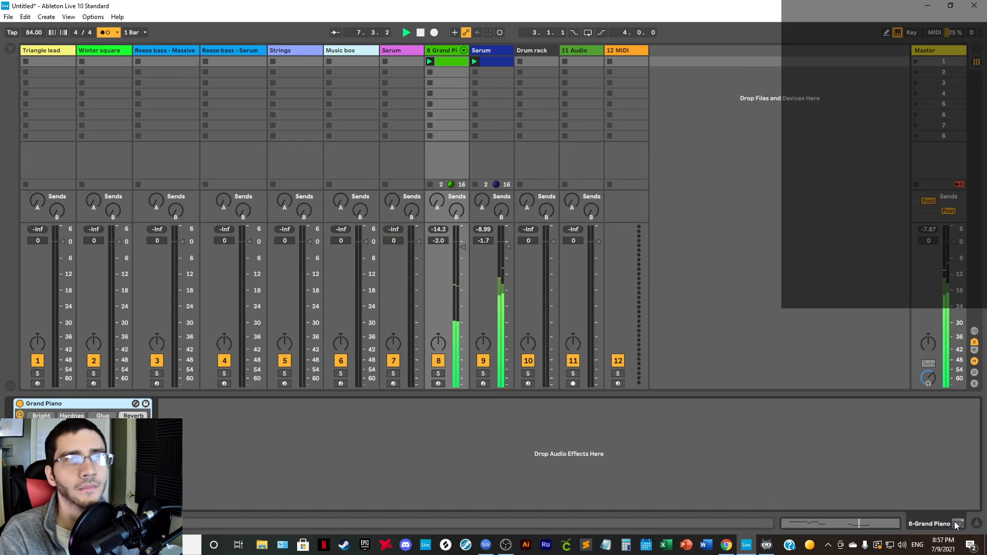
pyautogui.click(487, 52)
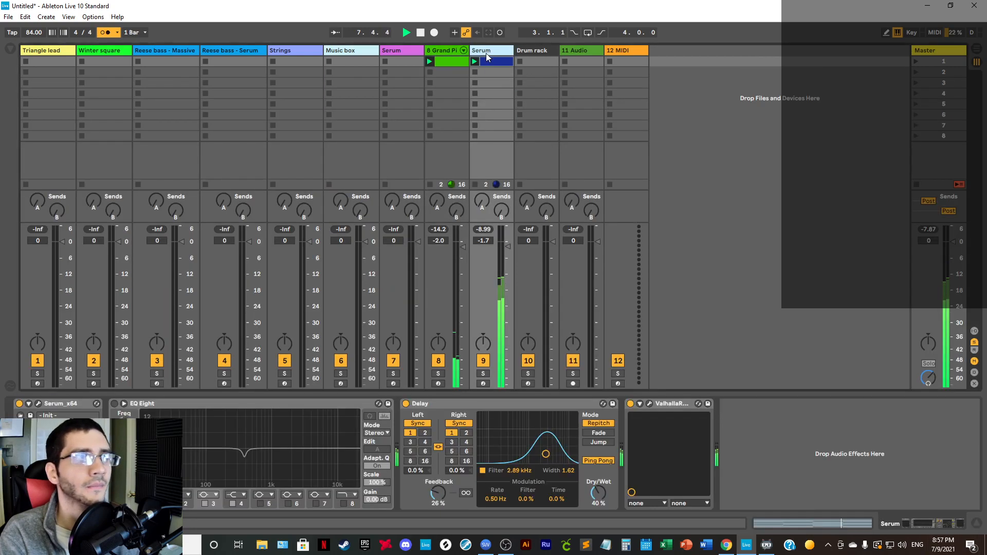
pyautogui.click(473, 407)
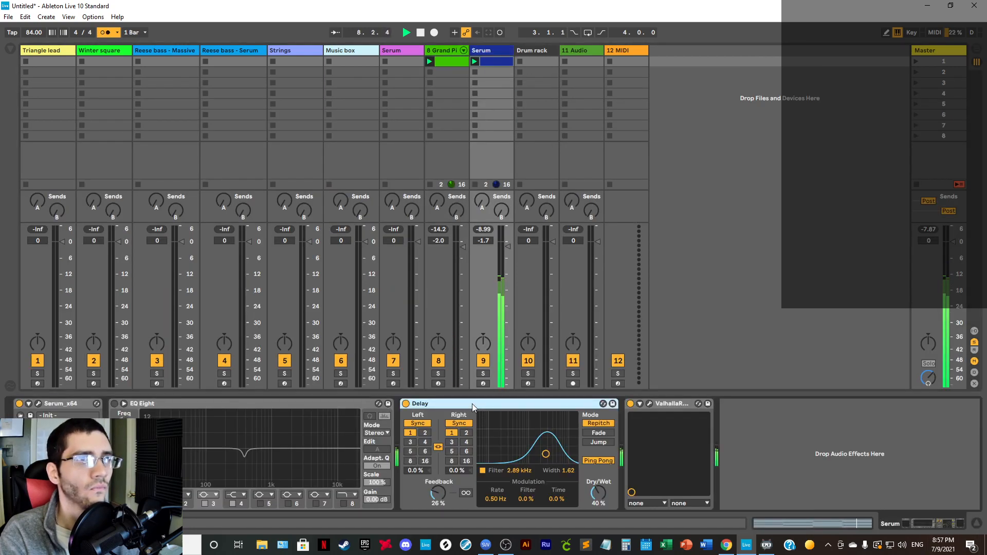
# Step: Reopen the Grand Piano clip's notes and turn on Draw Mode
pyautogui.doubleClick(453, 60)
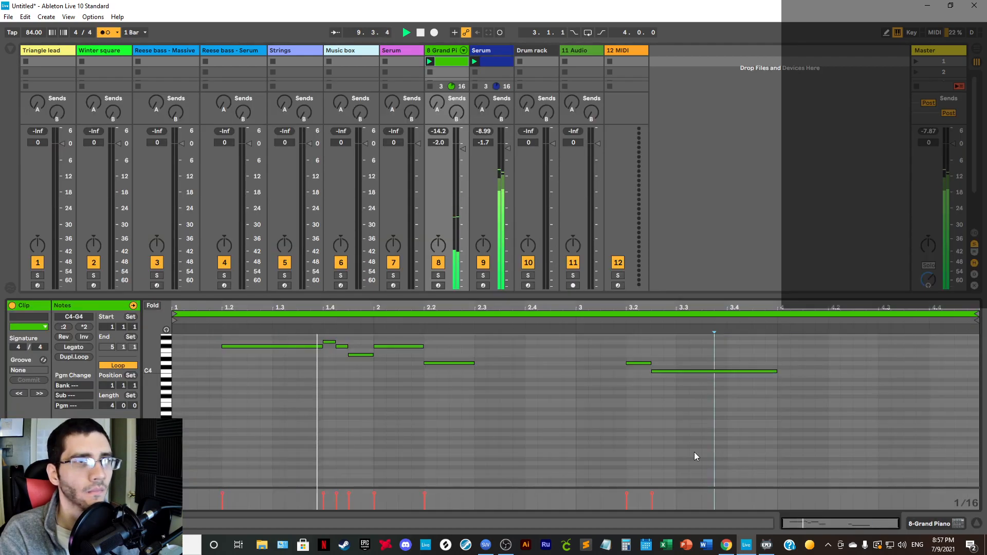
pyautogui.rightClick(694, 452)
pyautogui.click(703, 446)
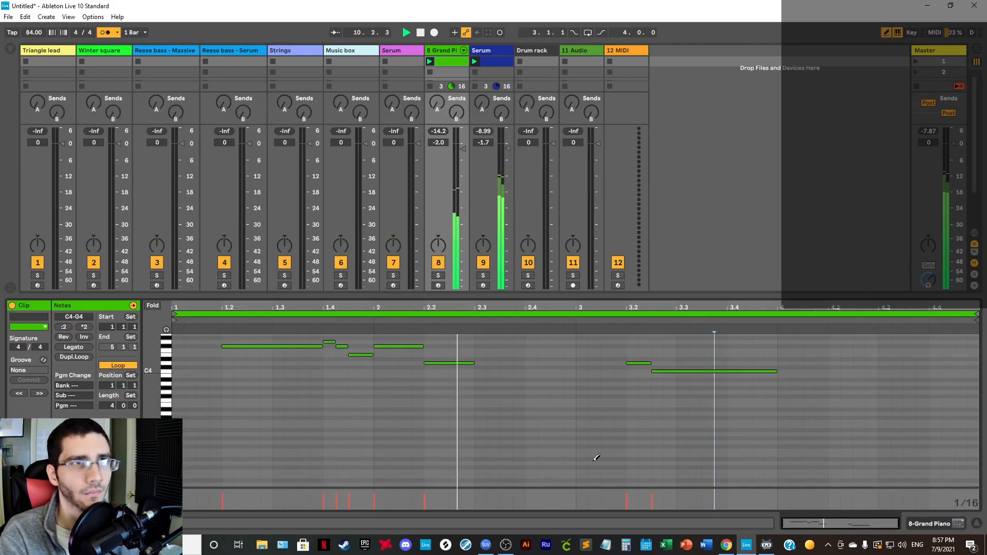
pyautogui.scroll(3, 596, 458)
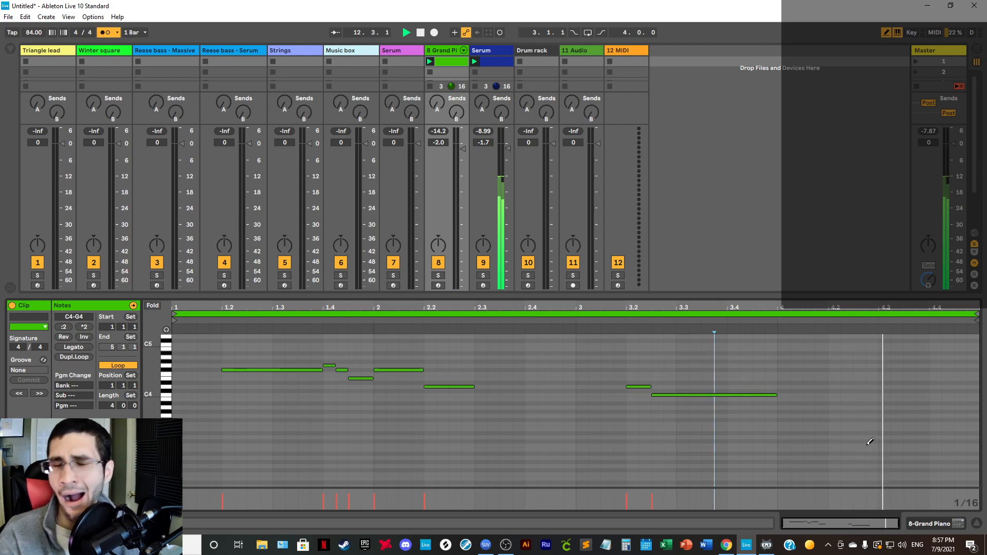
# Step: Duplicate the piano clip's loop to eight bars and draw an A3 note at the start of bar 8
pyautogui.click(74, 356)
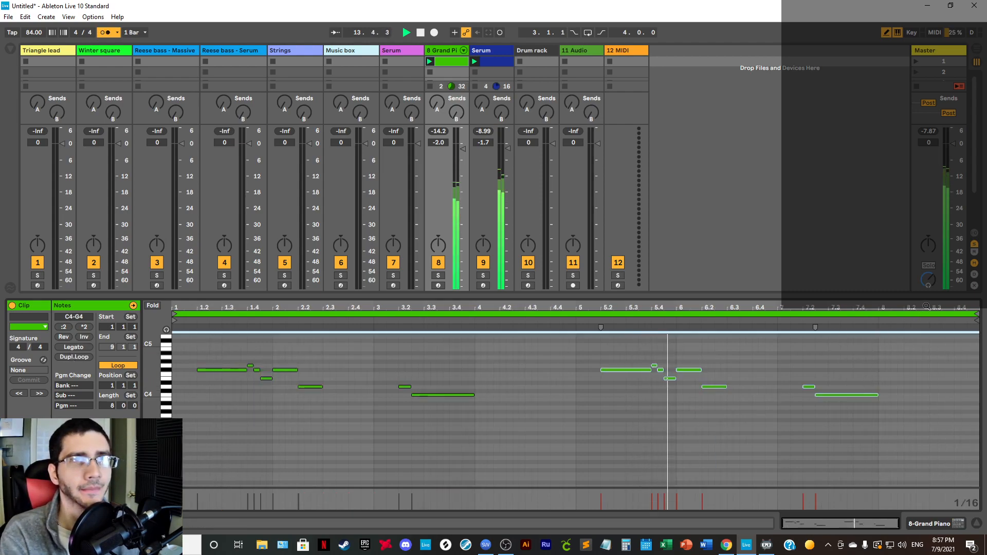
pyautogui.moveTo(887, 308); pyautogui.dragTo(775, 335)
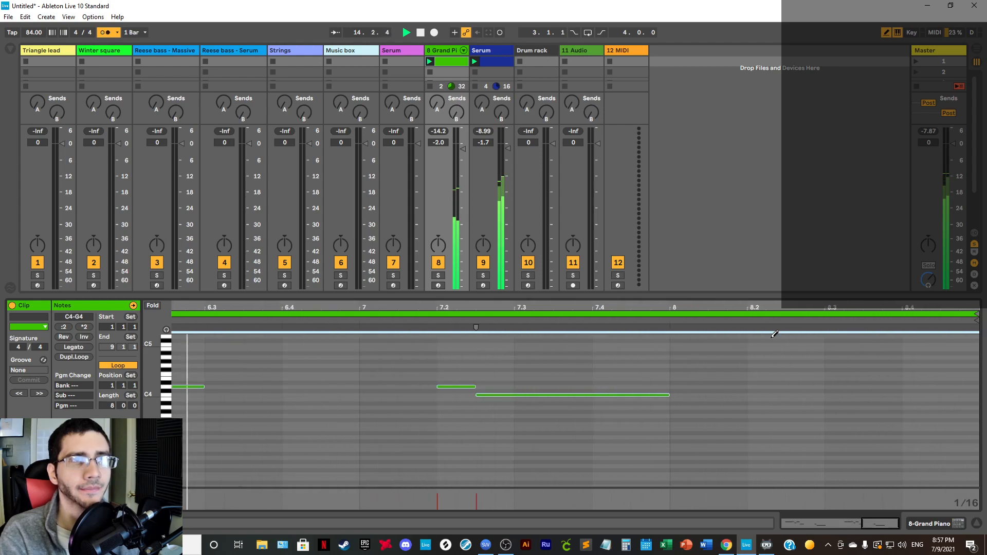
pyautogui.press('space')
pyautogui.click(679, 408)
pyautogui.press('space')
# Step: Turn off Draw Mode and lengthen the A3 note at bar 8 so it ends at beat 8.2
pyautogui.rightClick(620, 433)
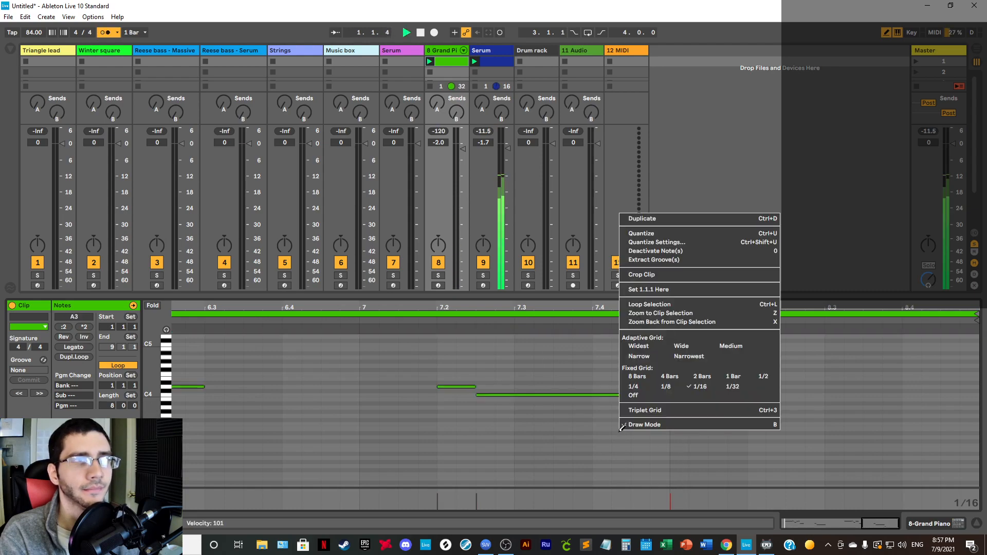
pyautogui.click(634, 426)
pyautogui.click(431, 318)
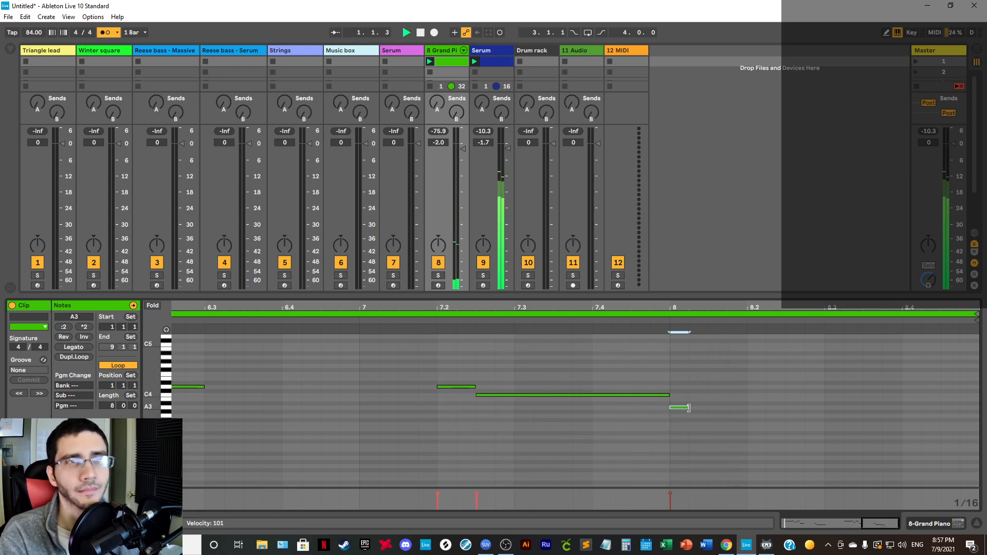
pyautogui.moveTo(708, 312); pyautogui.dragTo(809, 303)
pyautogui.moveTo(891, 307); pyautogui.dragTo(697, 354)
pyautogui.moveTo(664, 408); pyautogui.dragTo(764, 413)
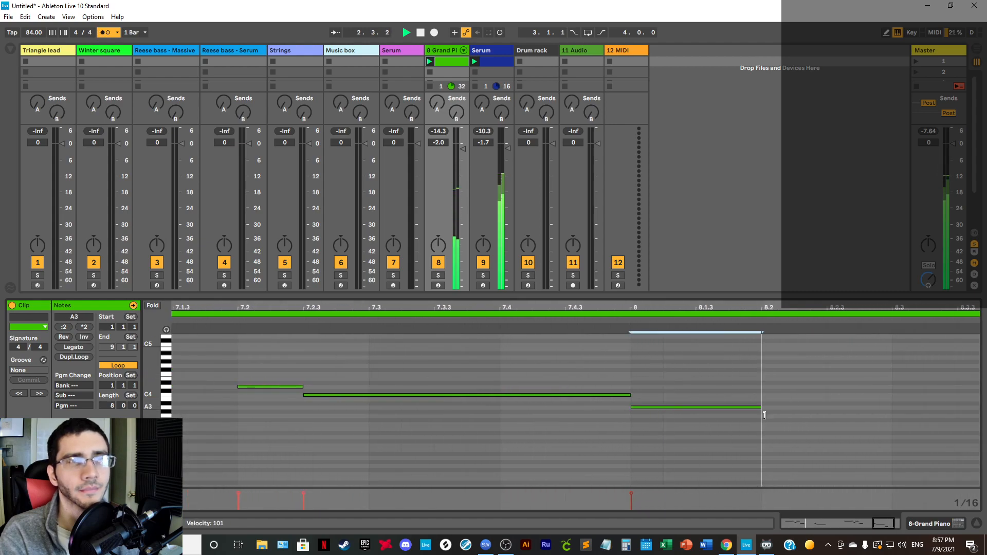
pyautogui.click(771, 430)
pyautogui.moveTo(796, 307); pyautogui.dragTo(910, 262)
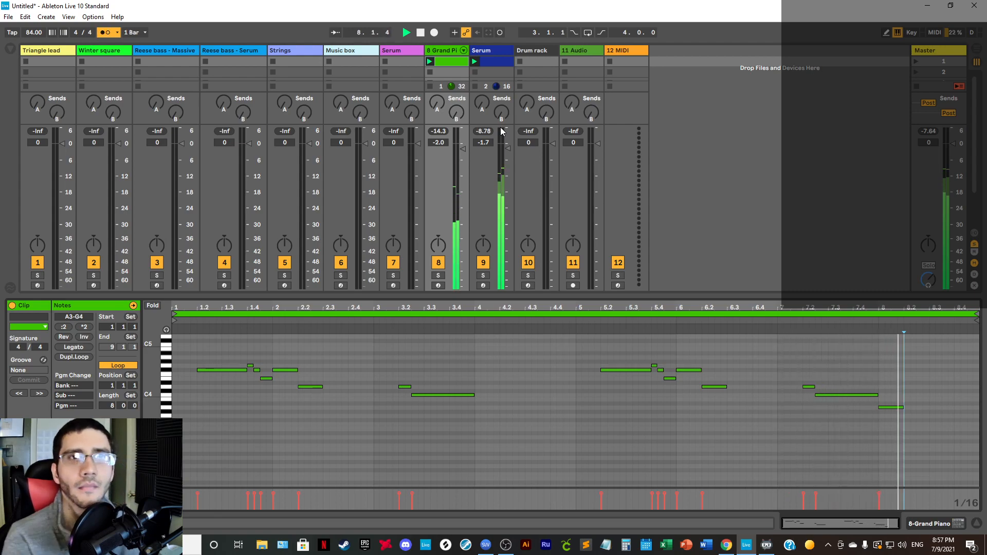
# Step: Move the A3 note to beat 8.3 and stretch it to the end of the eight-bar piano clip
pyautogui.click(890, 407)
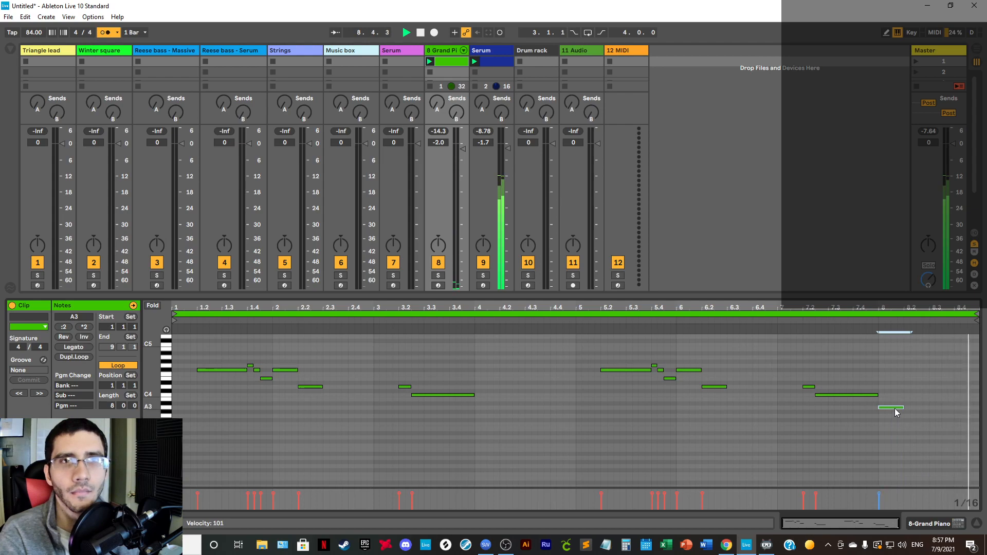
pyautogui.moveTo(893, 408); pyautogui.dragTo(943, 409)
pyautogui.click(928, 370)
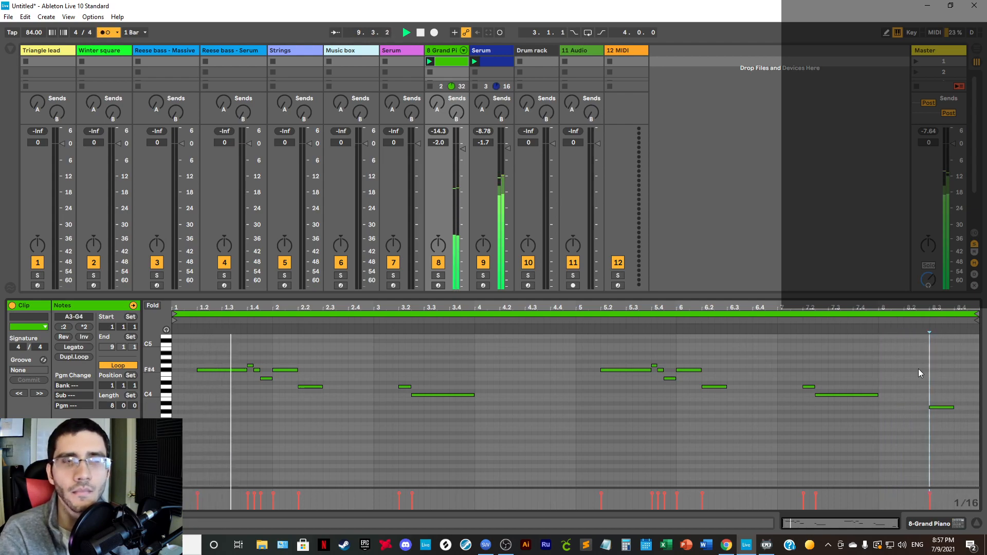
pyautogui.moveTo(953, 407); pyautogui.dragTo(936, 410)
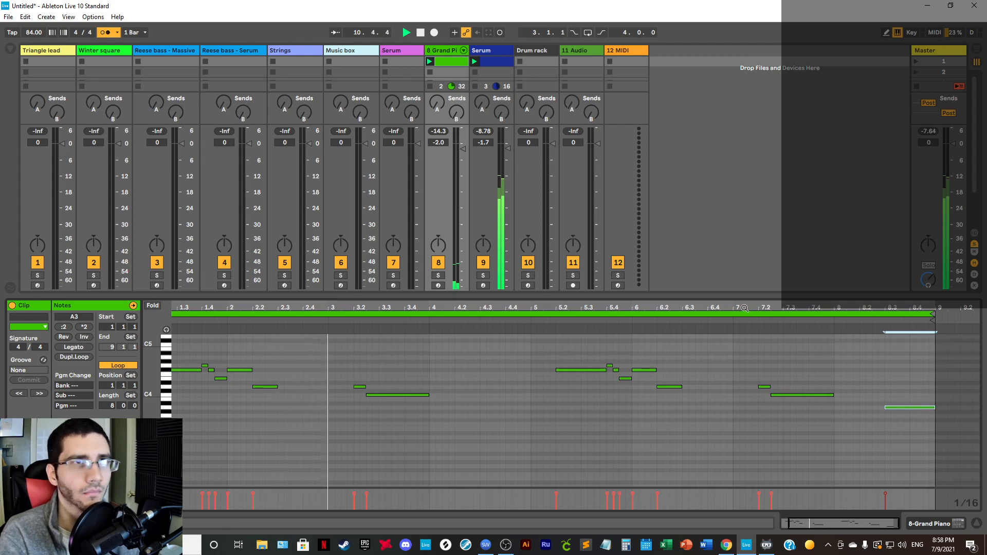
pyautogui.moveTo(745, 309); pyautogui.dragTo(790, 312)
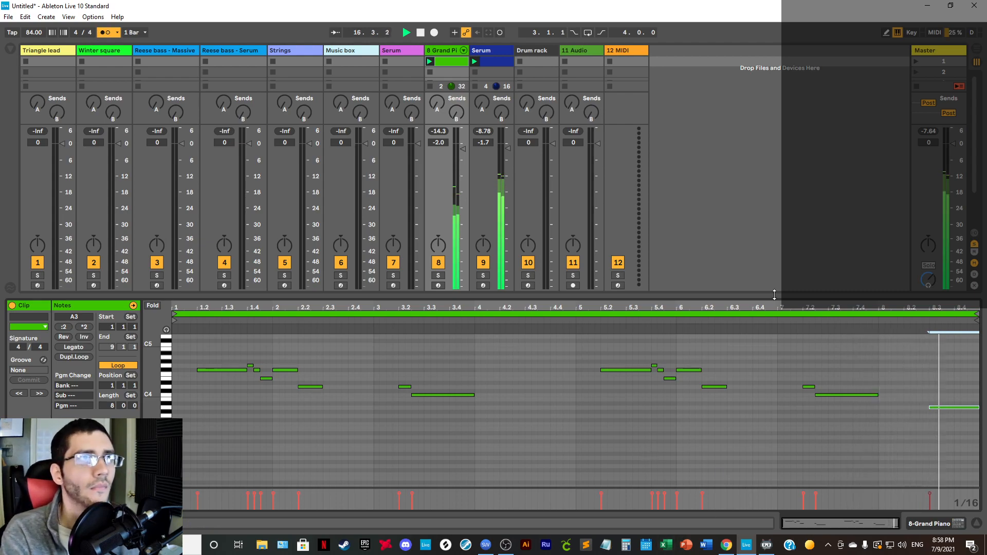
# Step: Copy the Delay from the Serum track's device chain and paste it after the Grand Piano instrument
pyautogui.click(958, 524)
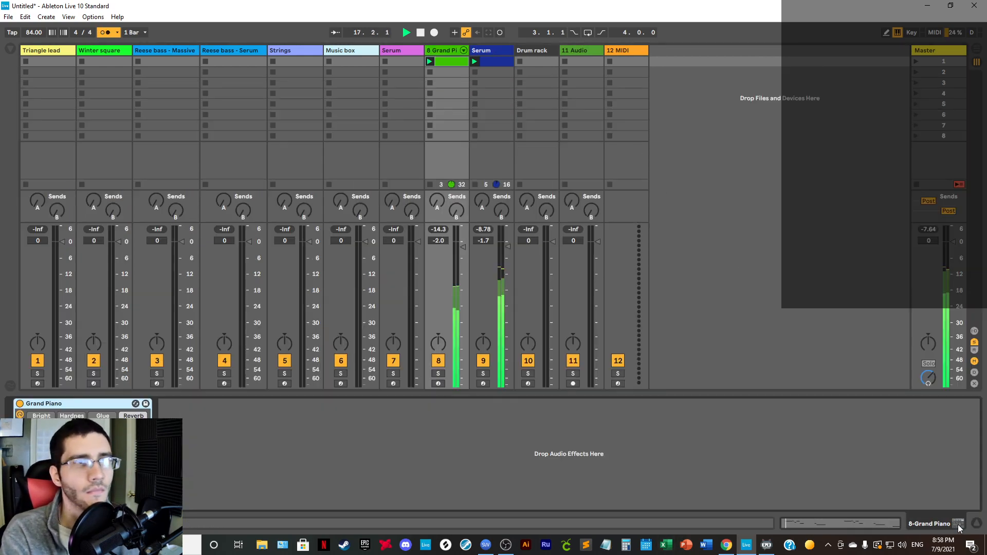
pyautogui.click(495, 52)
pyautogui.rightClick(483, 402)
pyautogui.click(509, 417)
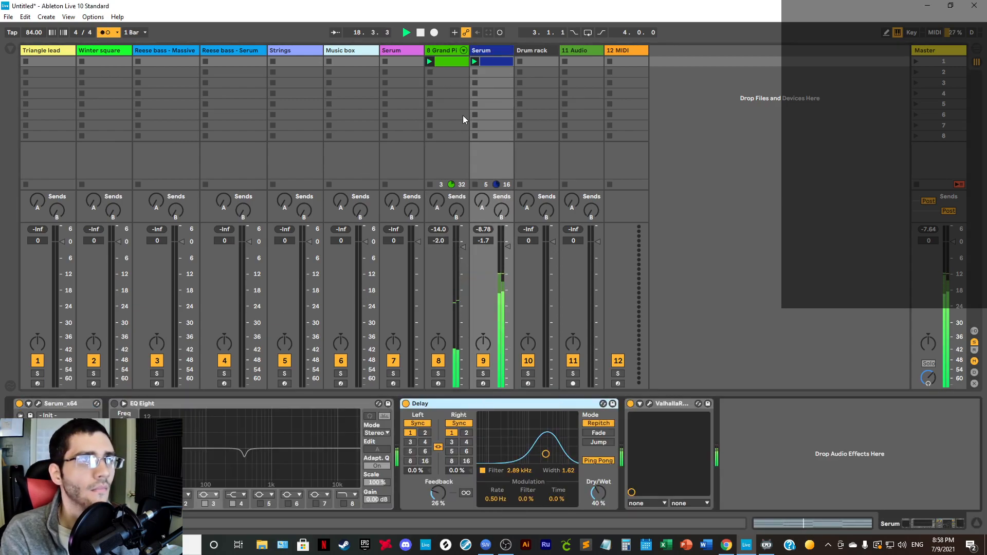
pyautogui.click(446, 51)
pyautogui.rightClick(219, 442)
pyautogui.click(229, 448)
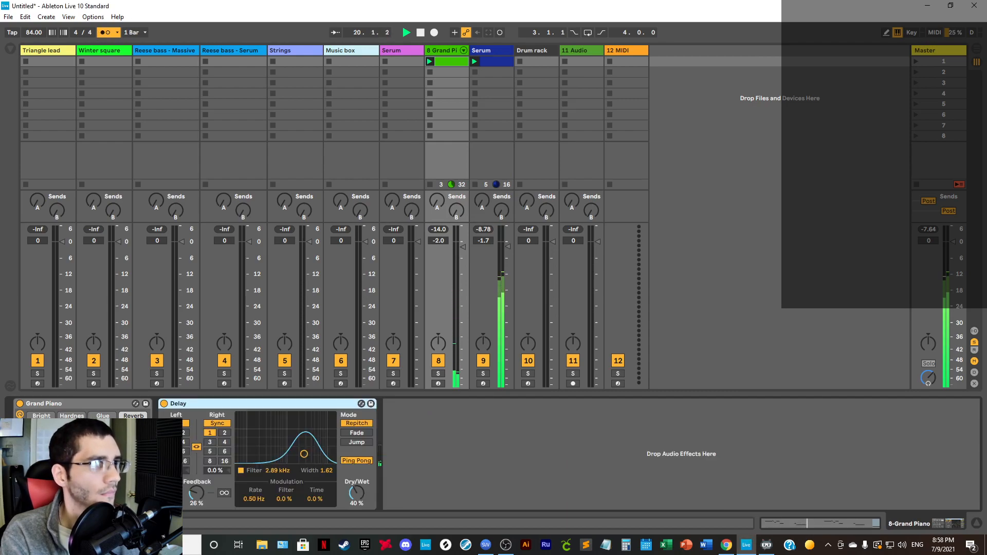
pyautogui.click(133, 431)
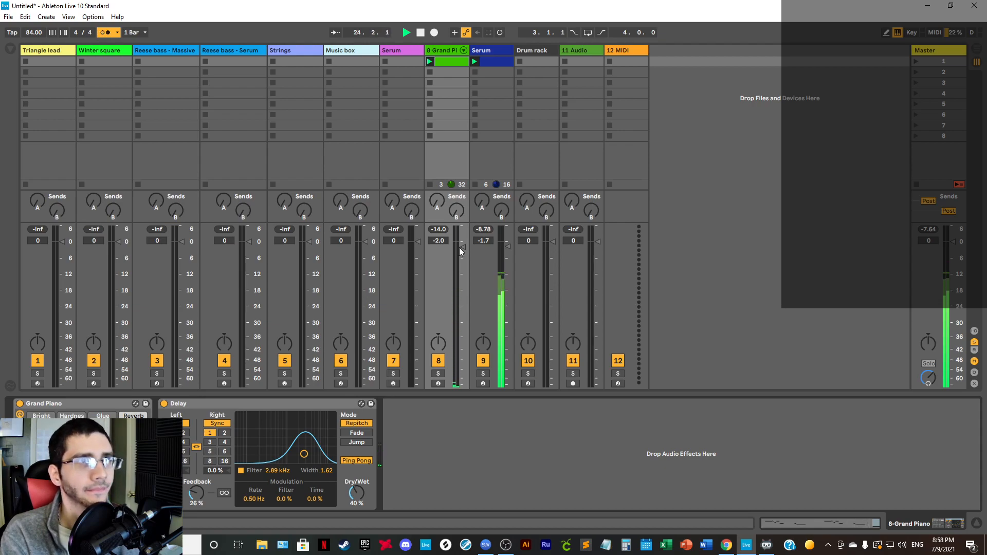
# Step: Set the Grand Piano volume to -2.1 dB and compare its sound with the Delay off and on
pyautogui.moveTo(461, 248); pyautogui.dragTo(461, 247)
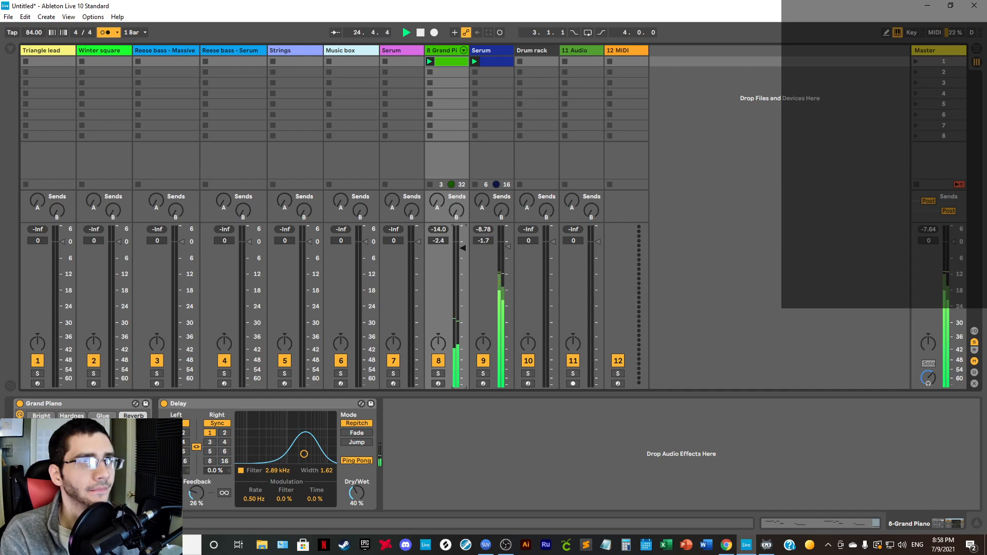
pyautogui.click(164, 404)
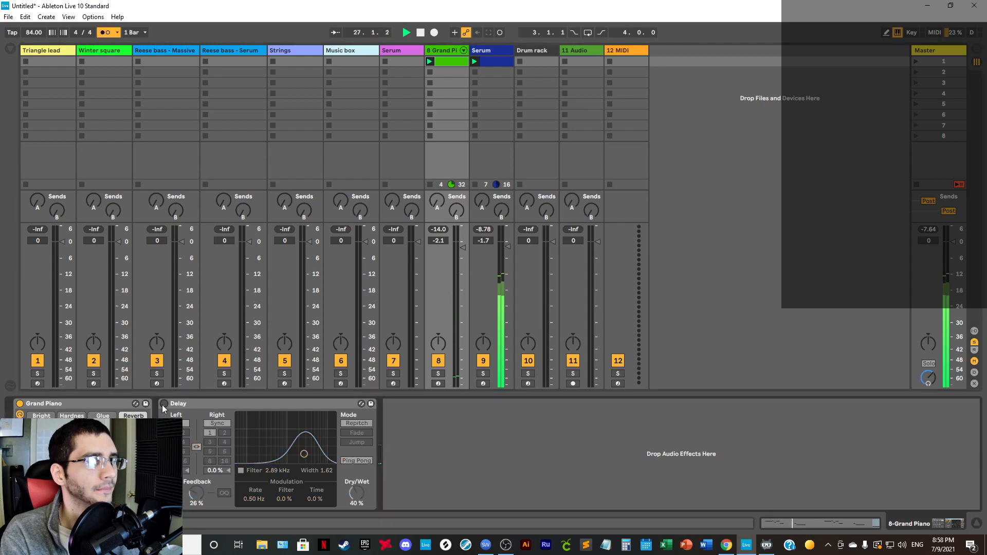
pyautogui.click(164, 404)
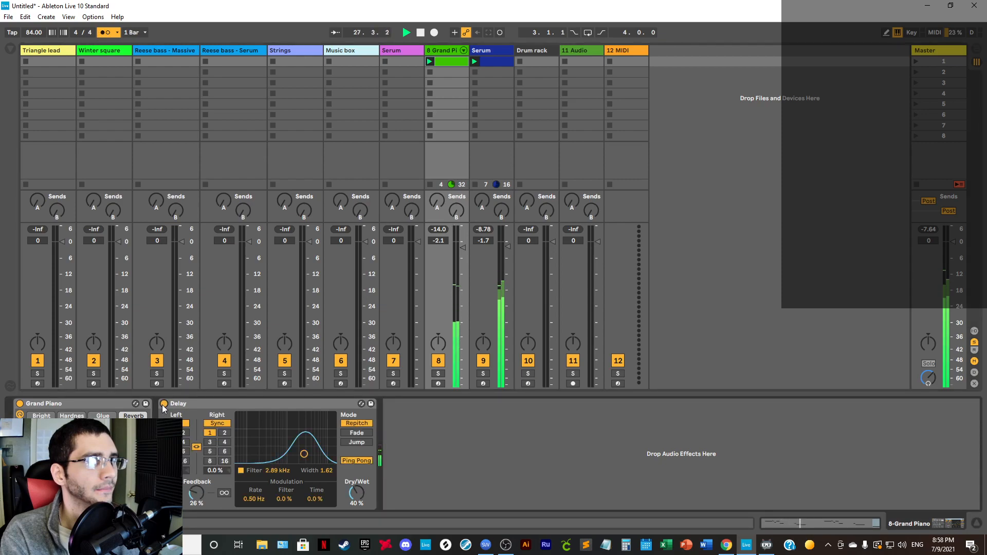
# Step: Raise the Grand Piano and Serum volumes together to -1.4 dB and -1.0 dB
pyautogui.click(494, 51)
pyautogui.click(450, 50)
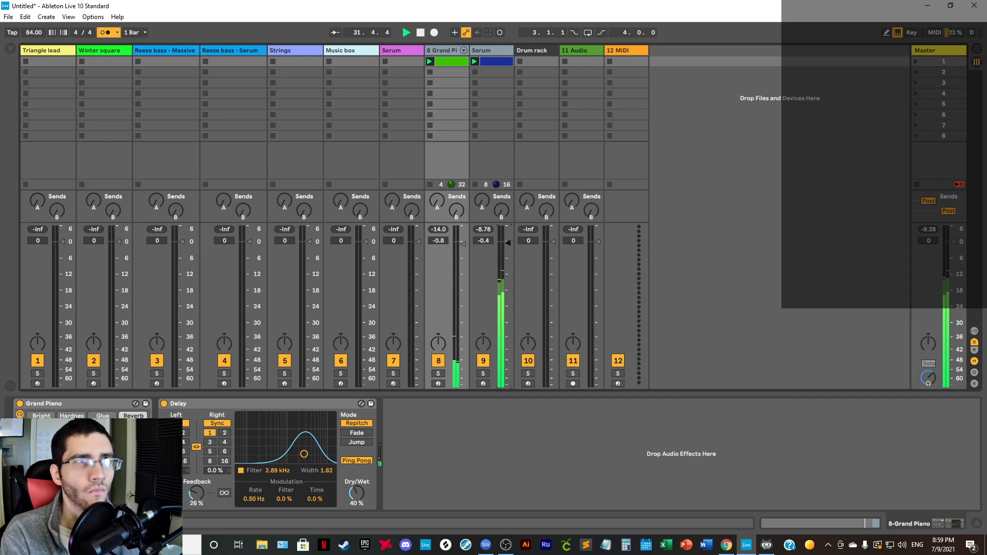
pyautogui.moveTo(508, 242); pyautogui.dragTo(508, 244)
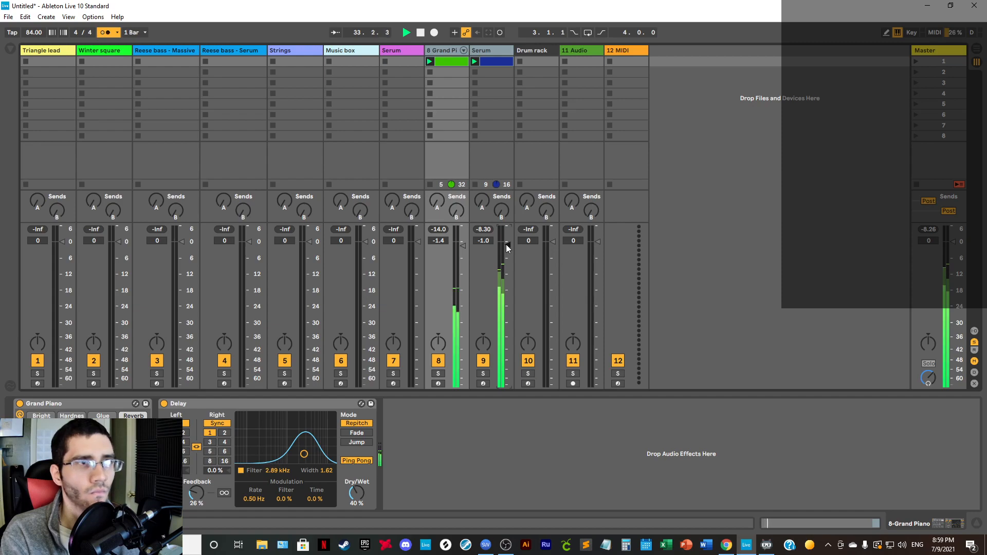
pyautogui.click(494, 52)
pyautogui.click(444, 50)
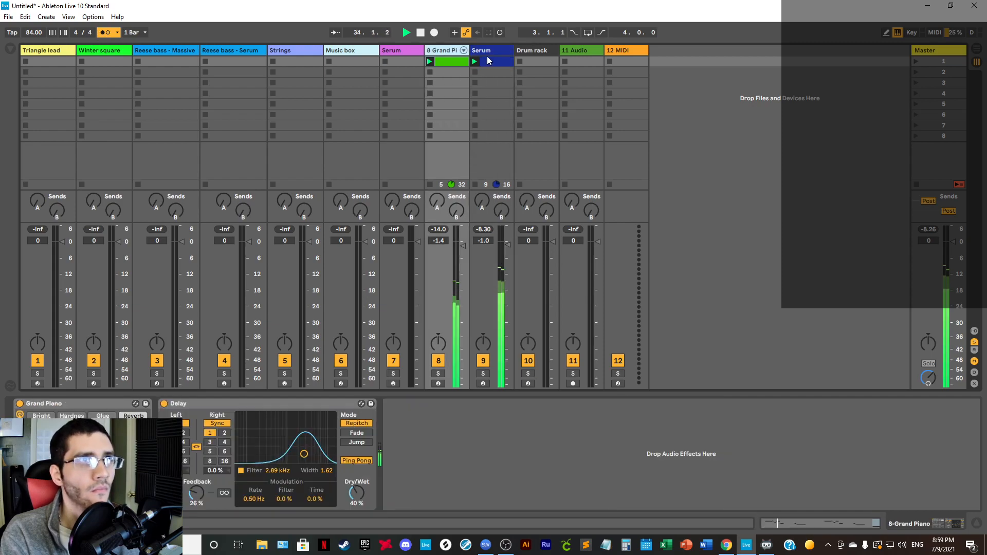
# Step: Stop playback, place the Serum clip in the arrangement from bar 17 to bar 33 and return to arrangement playback
pyautogui.click(493, 52)
pyautogui.press('space')
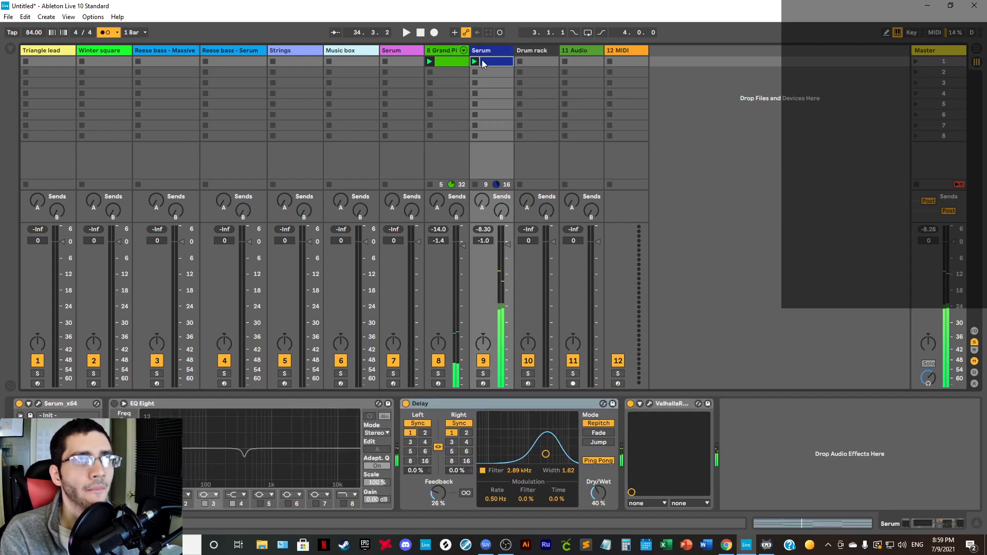
pyautogui.press('Tab')
pyautogui.moveTo(968, 54); pyautogui.dragTo(427, 219)
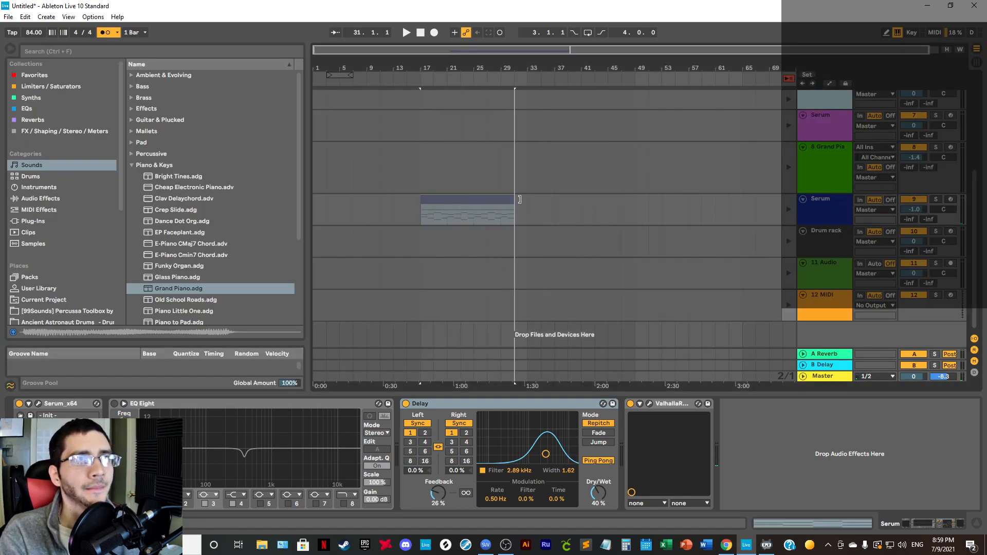
pyautogui.click(789, 80)
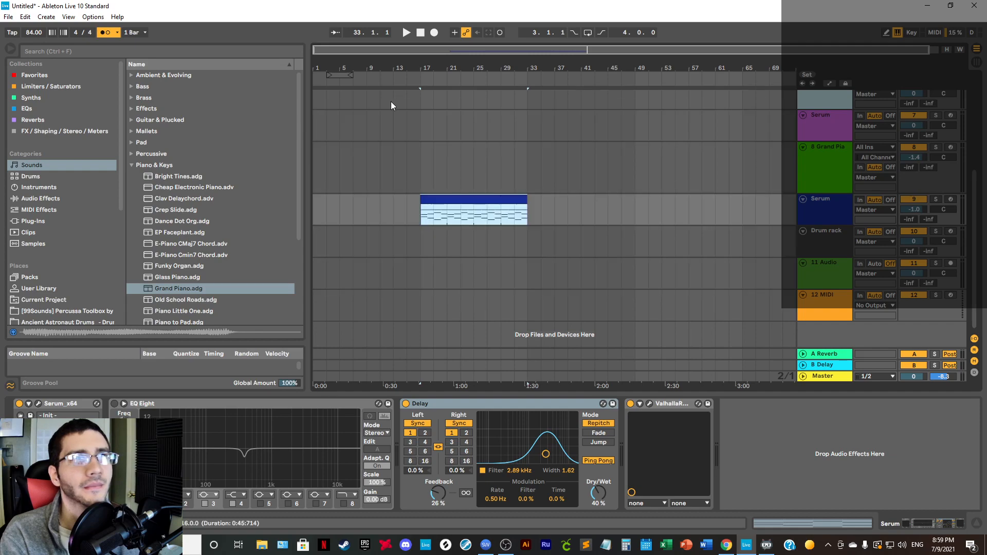
# Step: Set the arrangement loop range to bars 17 through 25, start playback there and hide the browser
pyautogui.moveTo(342, 74); pyautogui.dragTo(448, 87)
pyautogui.press('space')
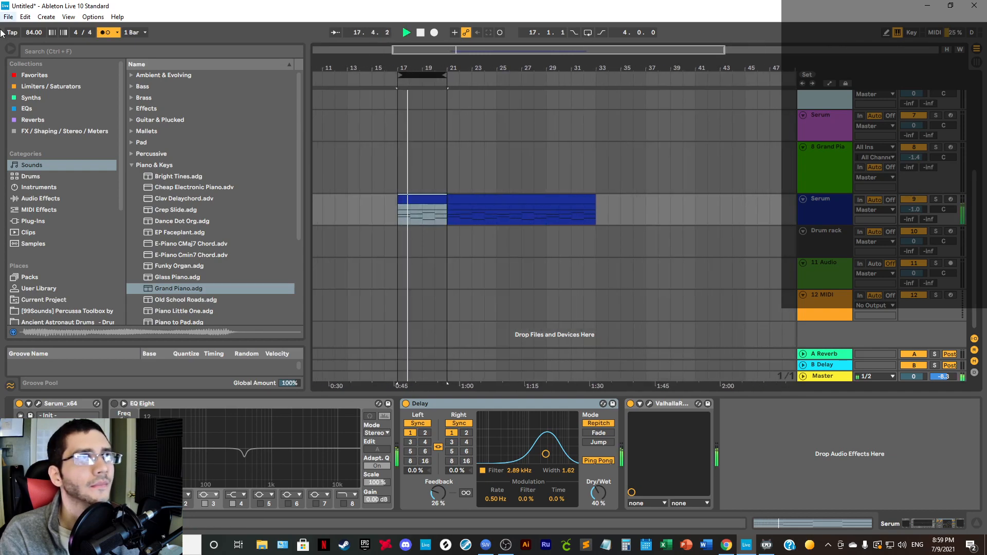
pyautogui.click(14, 45)
pyautogui.moveTo(140, 64); pyautogui.dragTo(358, 81)
# Step: Place the Grand Piano clip in the arrangement at bar 21 and trim it to end at bar 25
pyautogui.press('Tab')
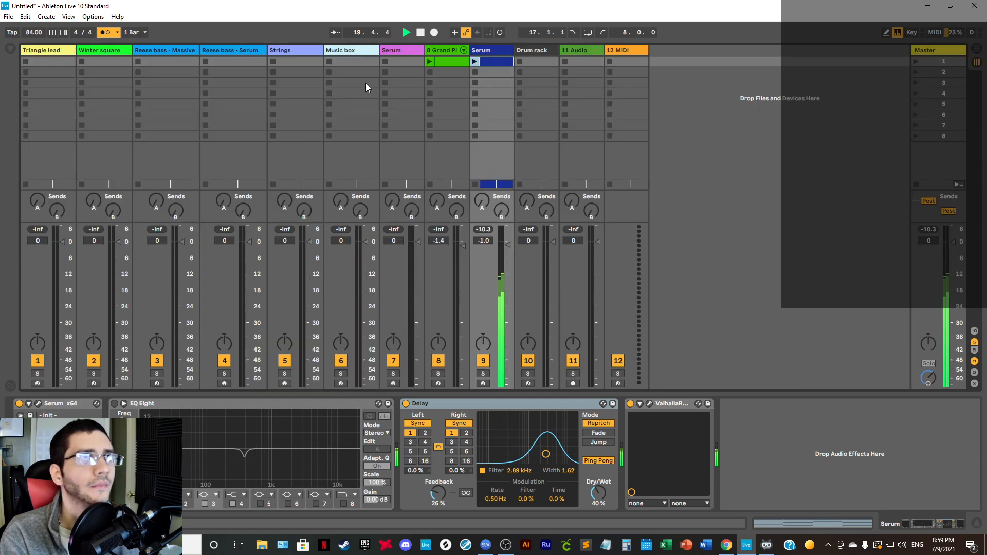
pyautogui.moveTo(441, 68); pyautogui.dragTo(276, 156)
pyautogui.press('Tab')
pyautogui.moveTo(438, 151); pyautogui.dragTo(357, 152)
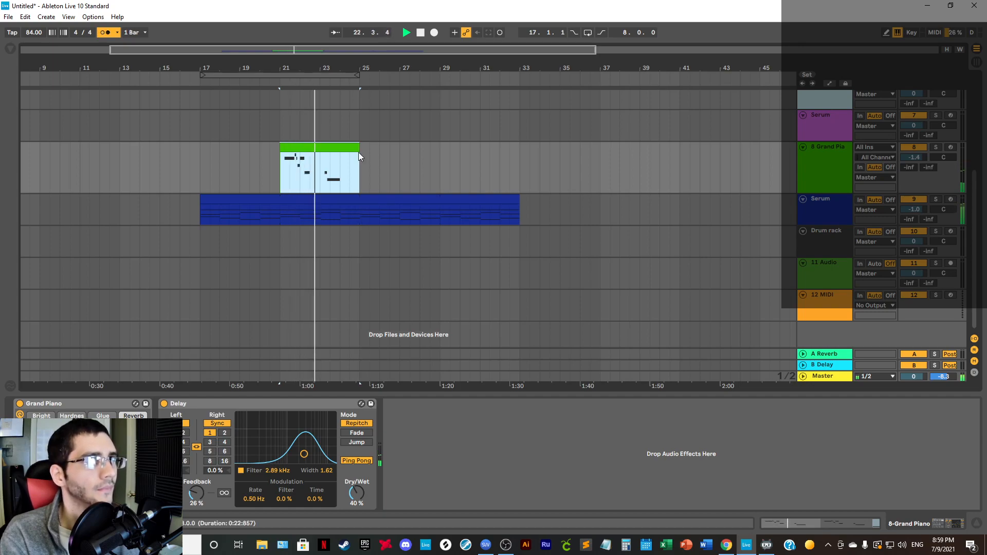
# Step: Turn on arrangement looping and set the loop to the four bars from bar 21 to bar 25
pyautogui.click(587, 32)
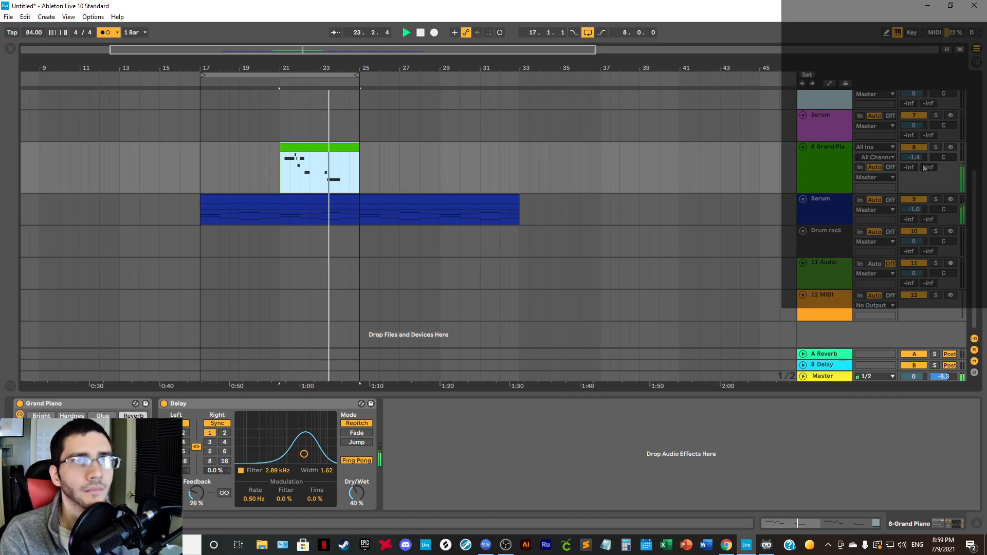
pyautogui.click(10, 50)
pyautogui.moveTo(493, 75); pyautogui.dragTo(575, 78)
# Step: Find Channel EQ among the audio effects and insert it between the Grand Piano instrument and its Delay
pyautogui.click(132, 165)
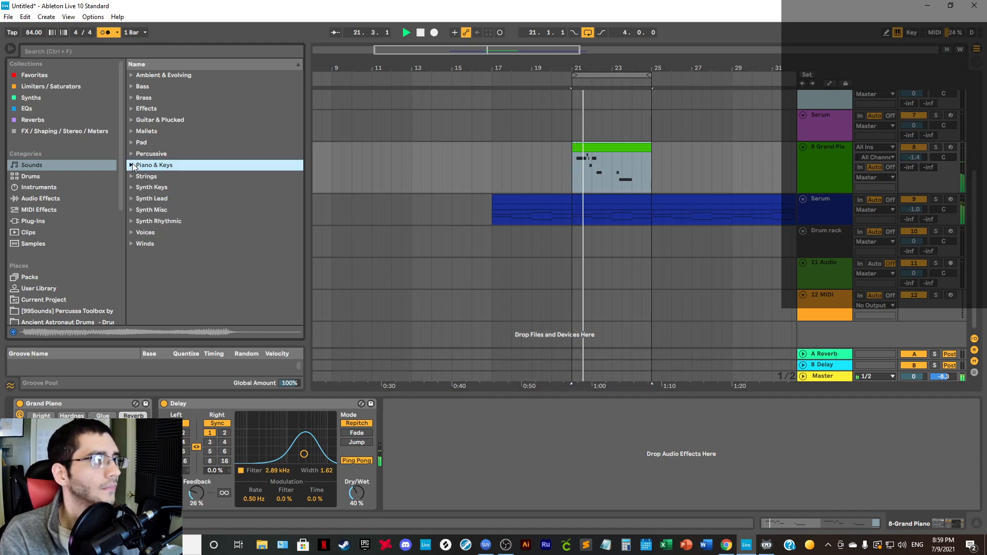
pyautogui.click(44, 201)
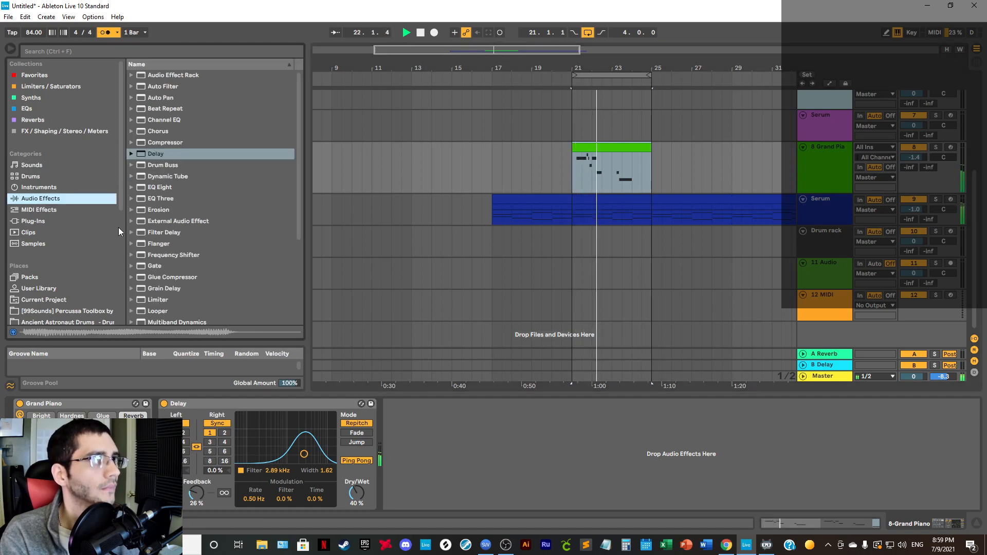
pyautogui.scroll(-2, 205, 253)
pyautogui.scroll(3, 205, 254)
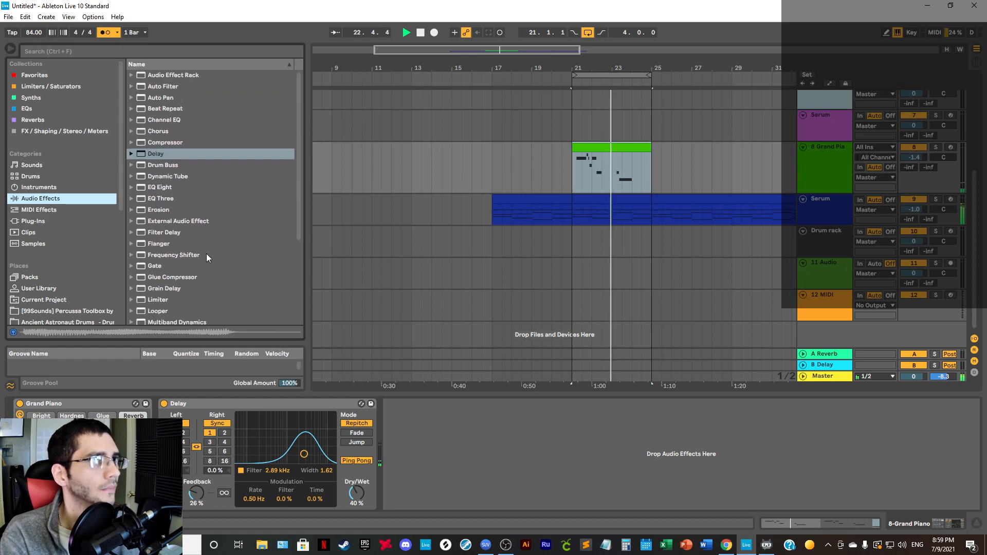
pyautogui.scroll(-5, 206, 254)
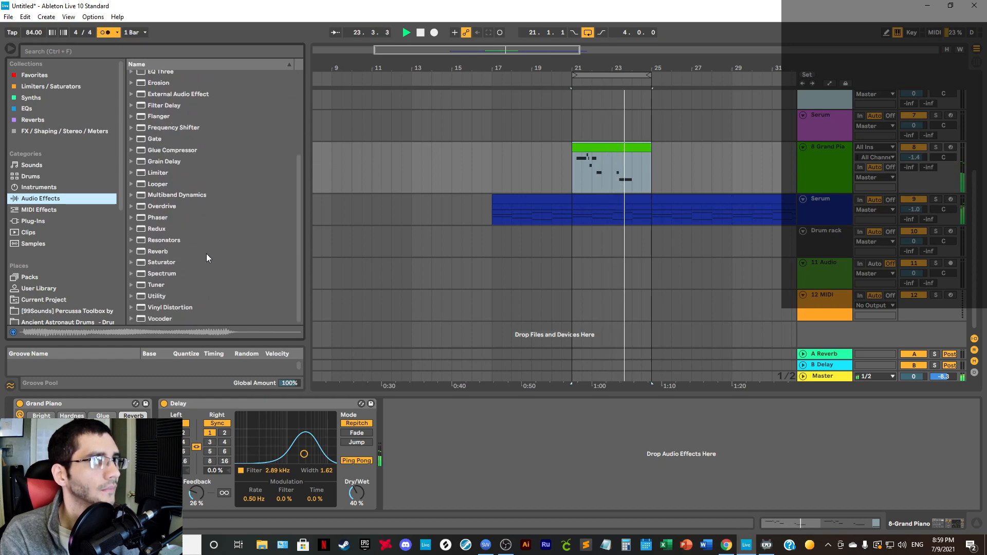
pyautogui.press('space')
pyautogui.scroll(5, 206, 254)
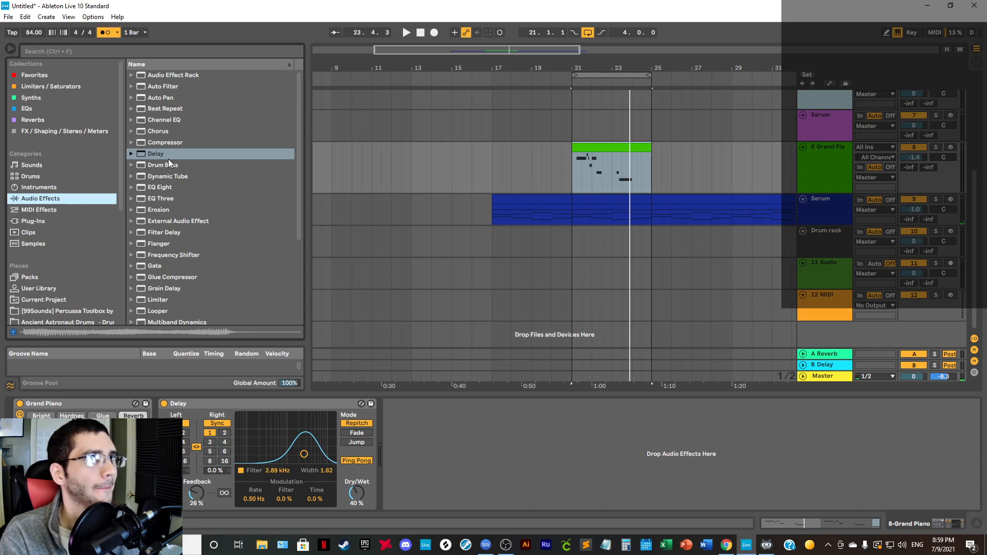
pyautogui.click(163, 122)
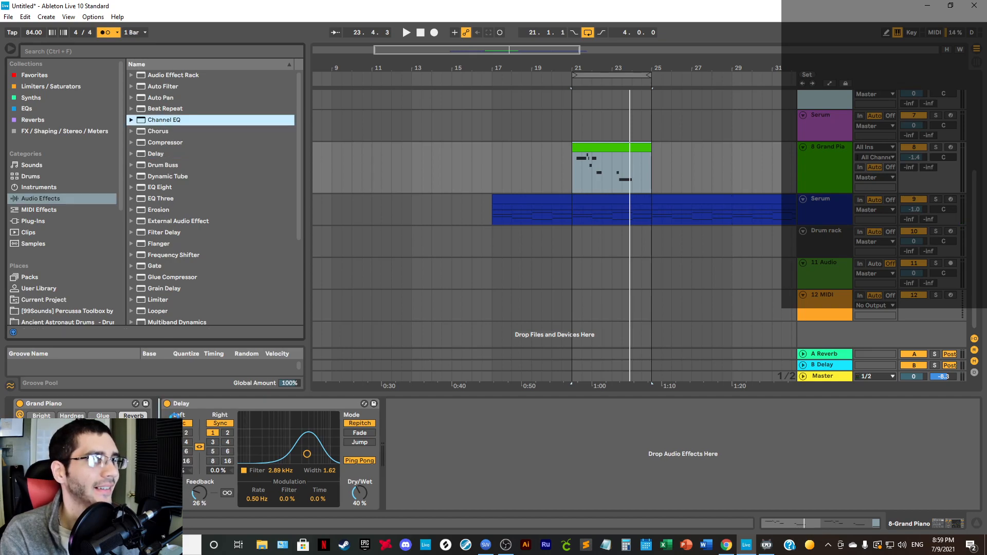
pyautogui.moveTo(163, 120); pyautogui.dragTo(173, 416)
# Step: Play the loop and adjust the piano's Channel EQ to High 3.6 dB and Mid -1.1 dB at 410 Hz
pyautogui.press('space')
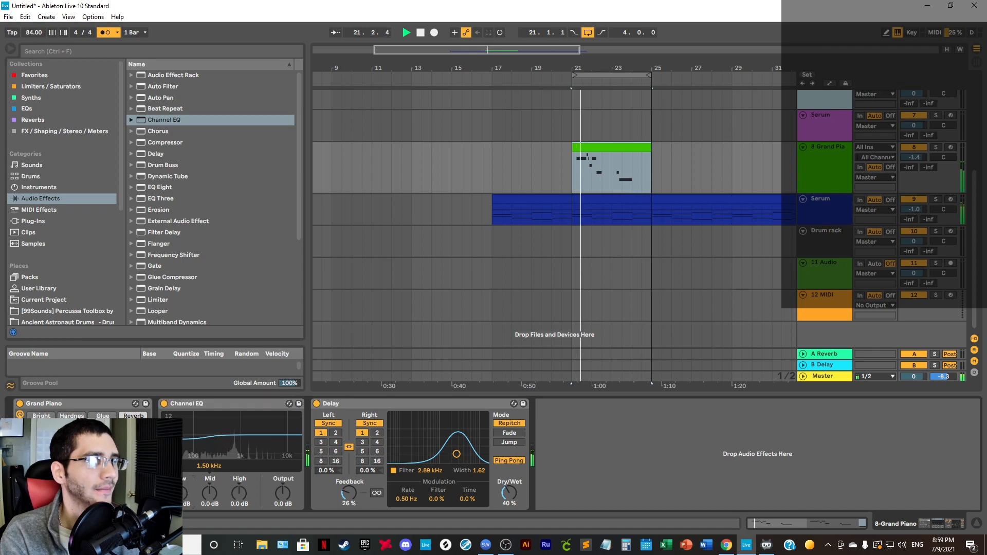
pyautogui.moveTo(180, 494); pyautogui.dragTo(214, 491)
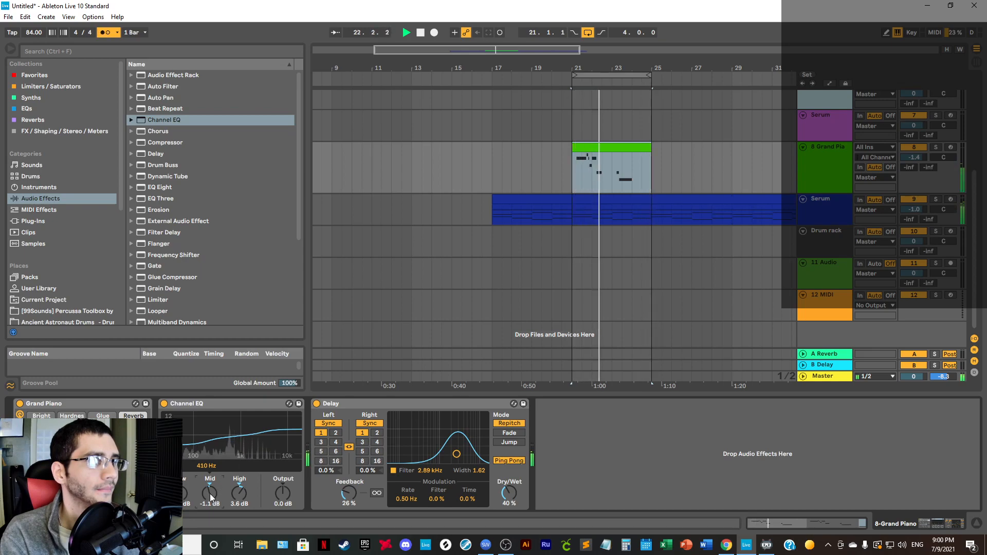
# Step: Load Splice Bridge from the favorites collection onto the empty MIDI track 12
pyautogui.moveTo(696, 71); pyautogui.dragTo(577, 65)
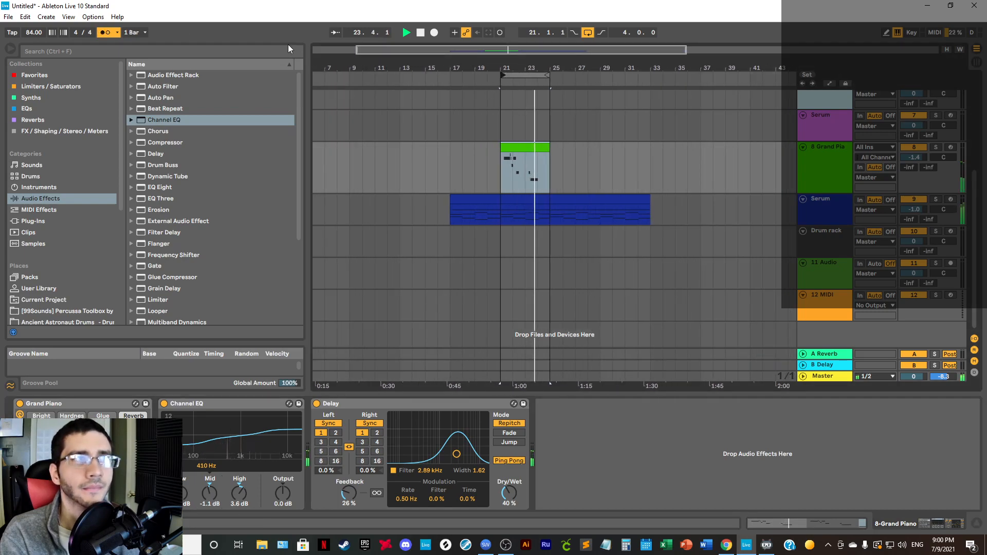
pyautogui.hotkey('ctrl', 'alt', 'b')
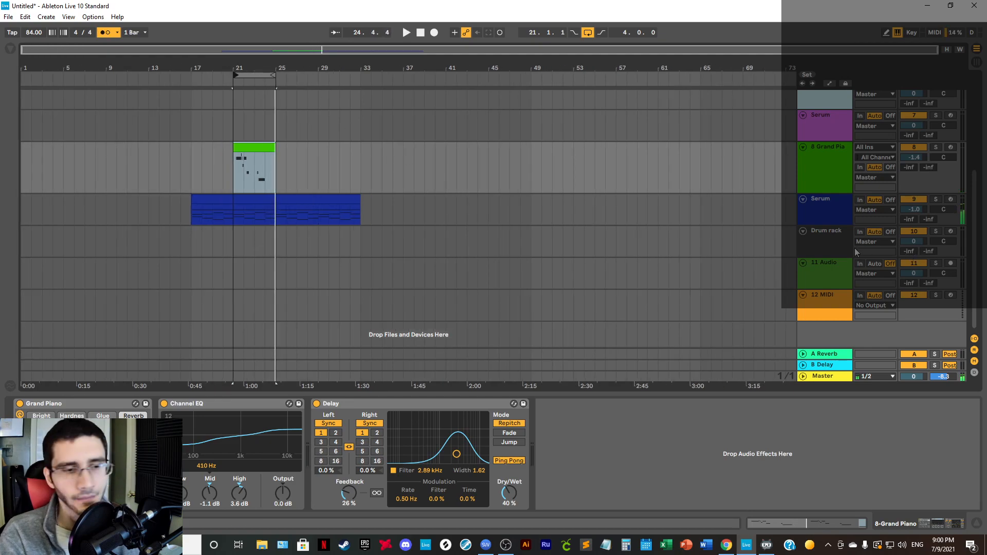
pyautogui.click(828, 215)
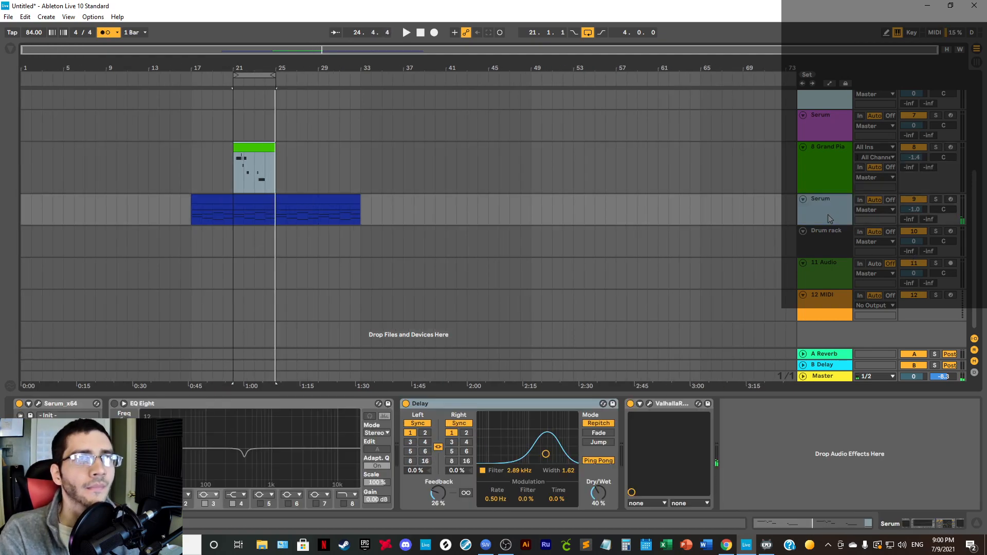
pyautogui.click(831, 293)
pyautogui.click(10, 50)
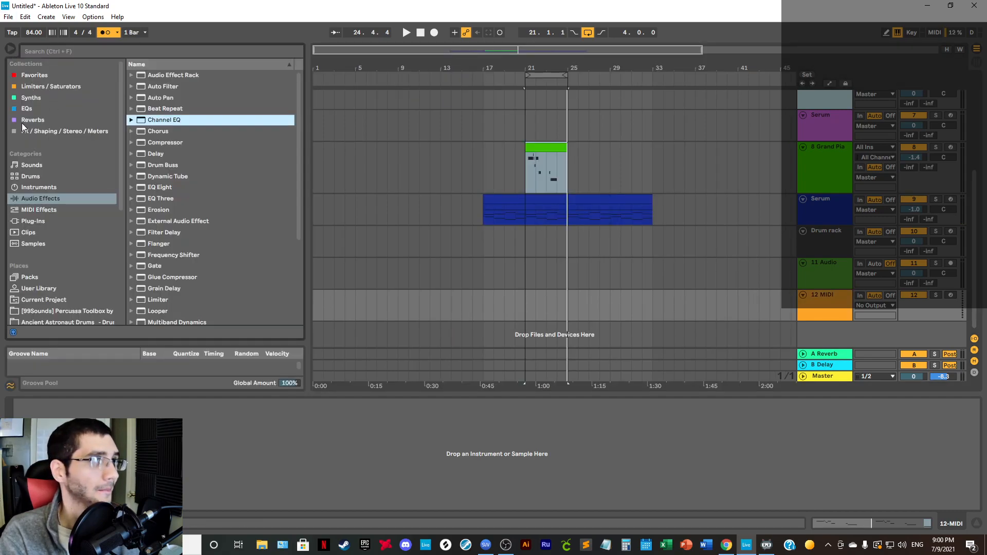
pyautogui.click(42, 77)
pyautogui.click(208, 75)
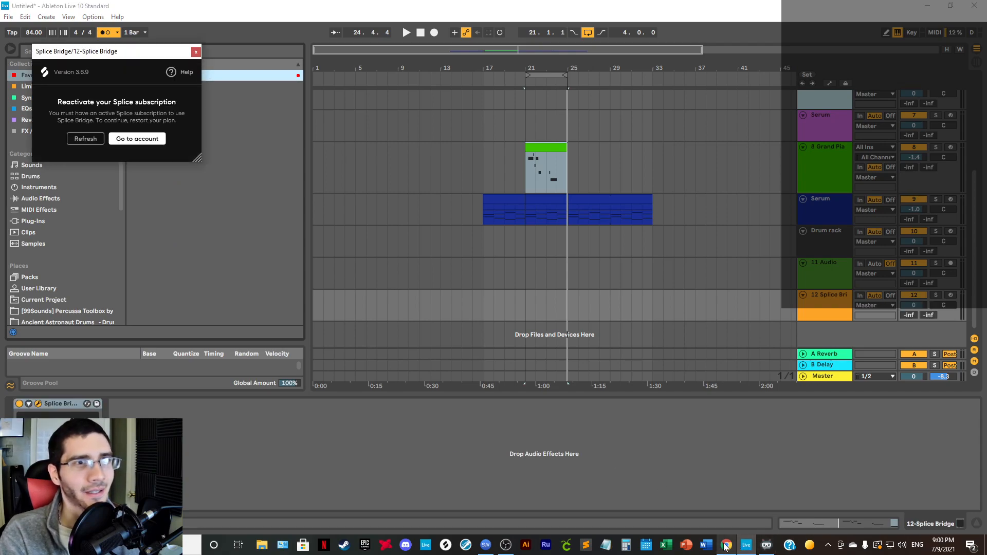
# Step: Open Splice Desktop alongside the Splice Bridge plug-in, and extend the arrangement loop to run from bar 17 to bar 25
pyautogui.click(445, 549)
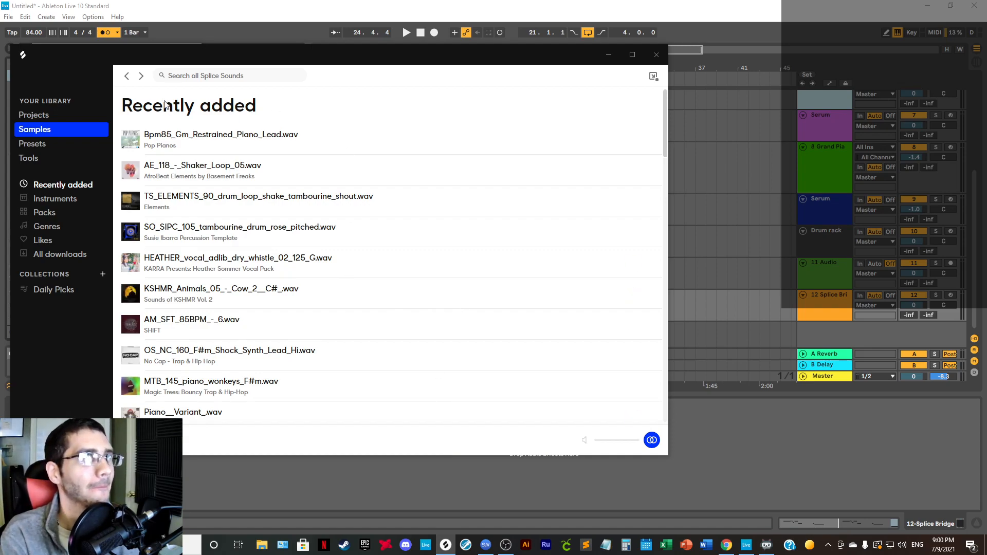
pyautogui.moveTo(201, 63); pyautogui.dragTo(605, 452)
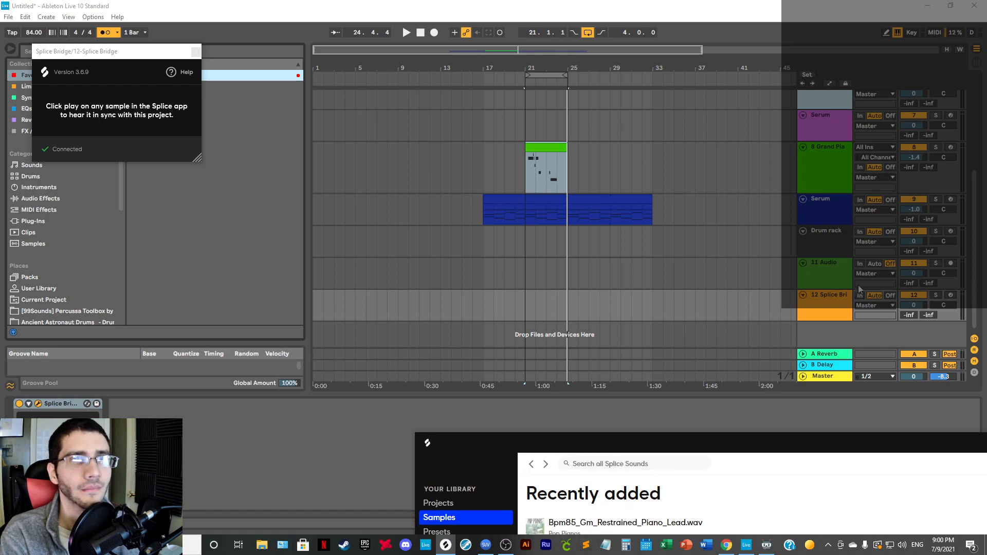
pyautogui.click(836, 281)
pyautogui.click(826, 311)
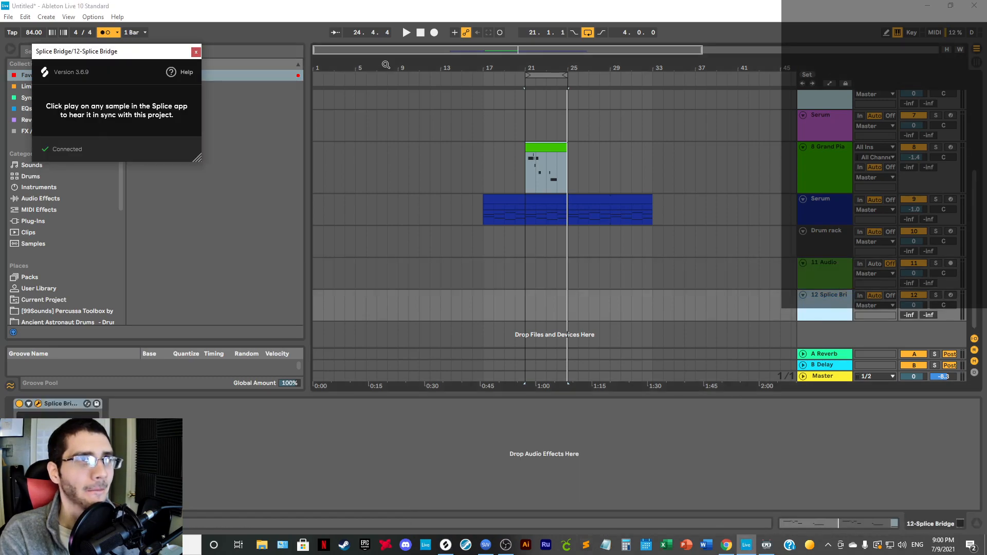
pyautogui.moveTo(525, 73); pyautogui.dragTo(482, 76)
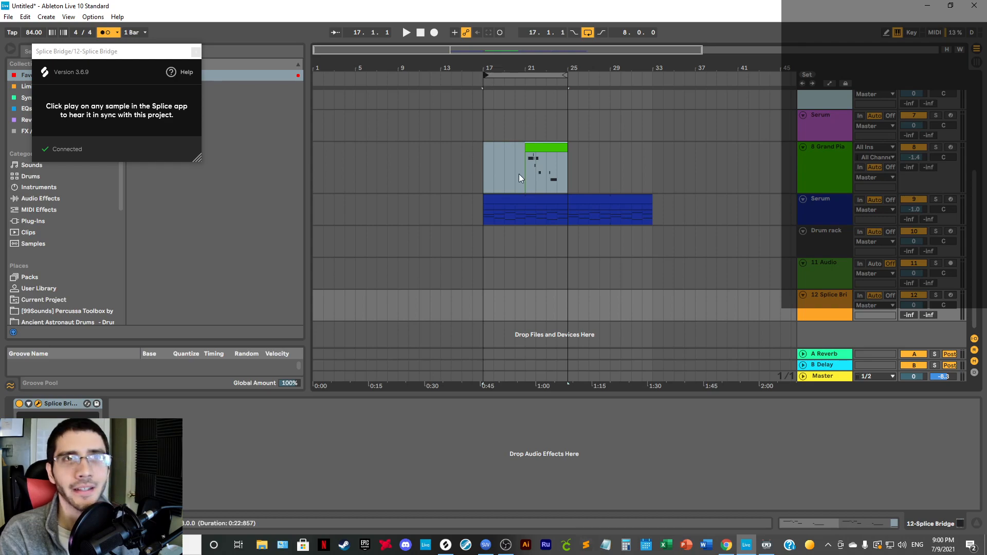
# Step: Switch to Splice Desktop and search all Splice sounds for "breakbeat"
pyautogui.moveTo(447, 550)
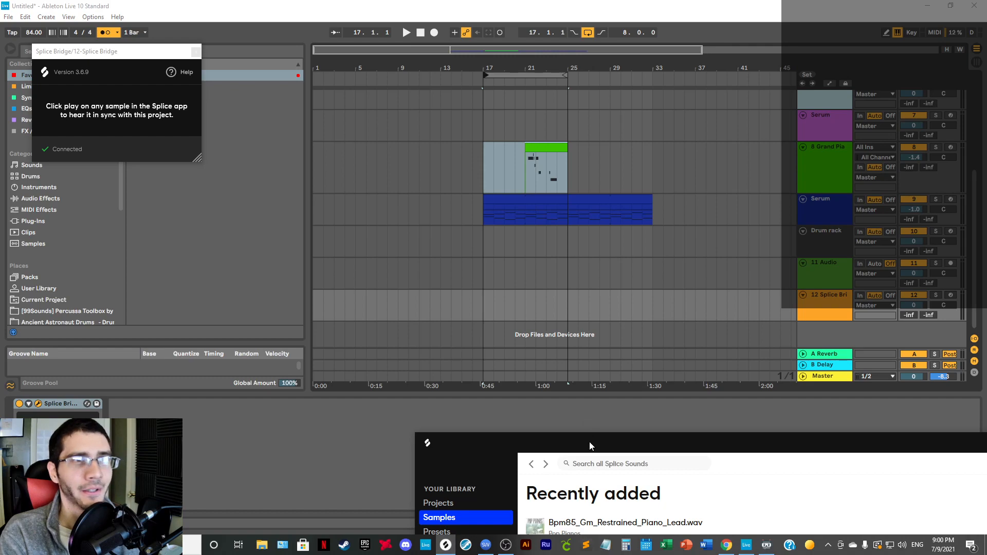
pyautogui.moveTo(590, 442); pyautogui.dragTo(338, 121)
pyautogui.click(354, 139)
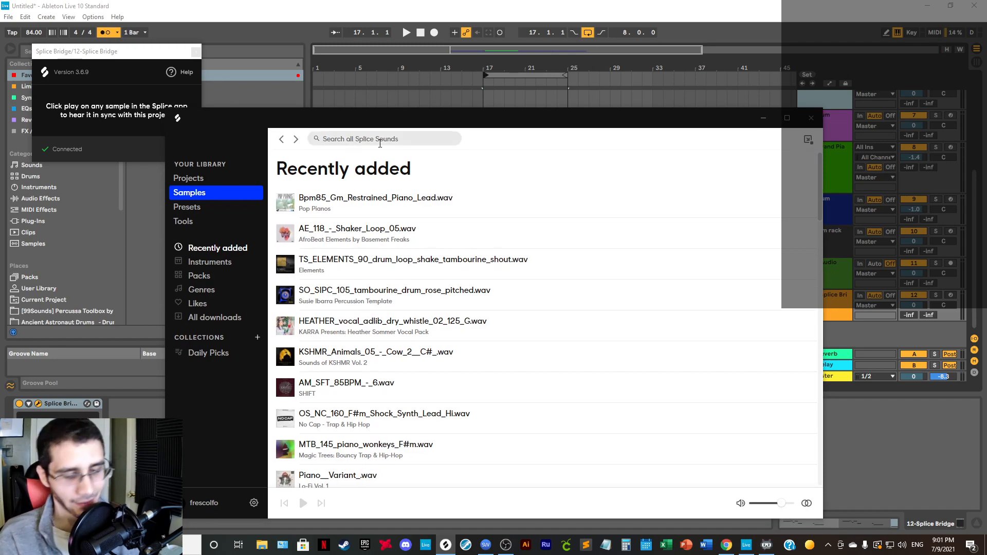
pyautogui.write('breakbeat')
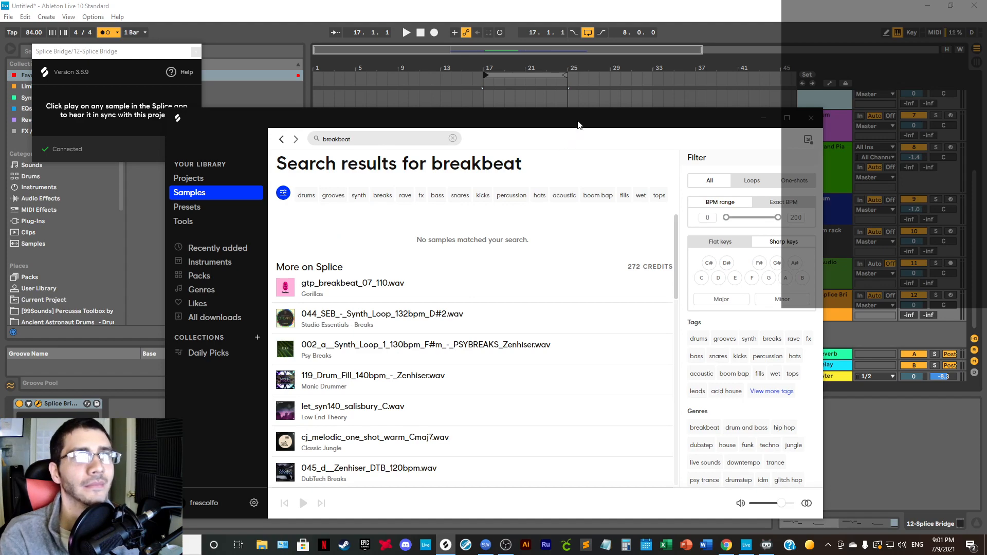
# Step: Set the Splice Bridge track volume to -10.3 dB and preview gtp_breakbeat_07_110.wav and the Psy Breaks 130 bpm synth loop in Splice Desktop
pyautogui.moveTo(577, 125); pyautogui.dragTo(583, 82)
pyautogui.click(919, 316)
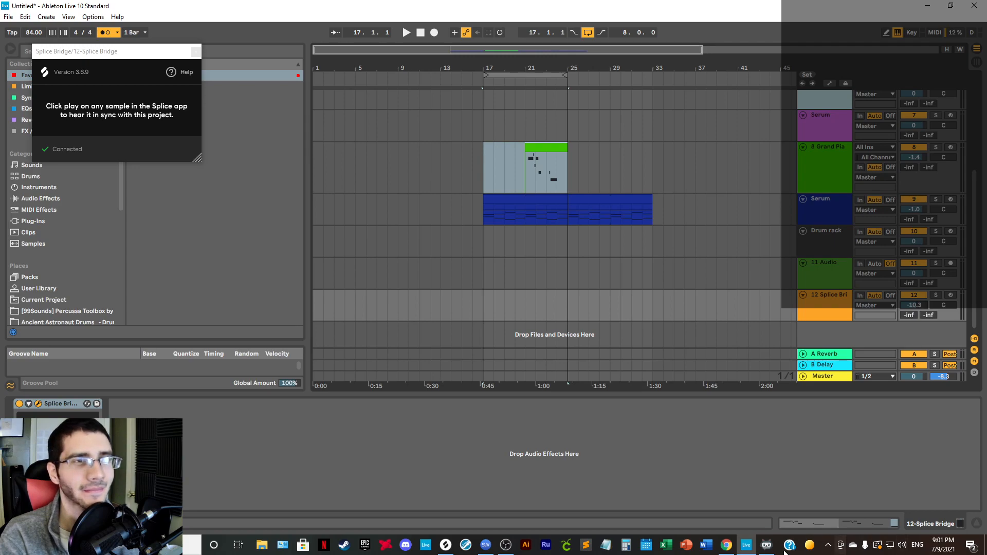
pyautogui.click(446, 544)
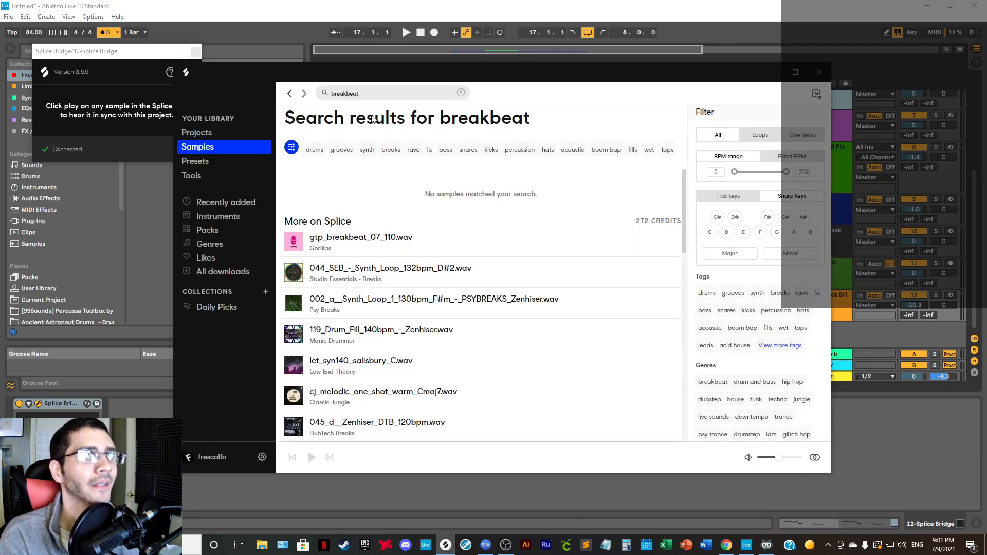
pyautogui.click(295, 242)
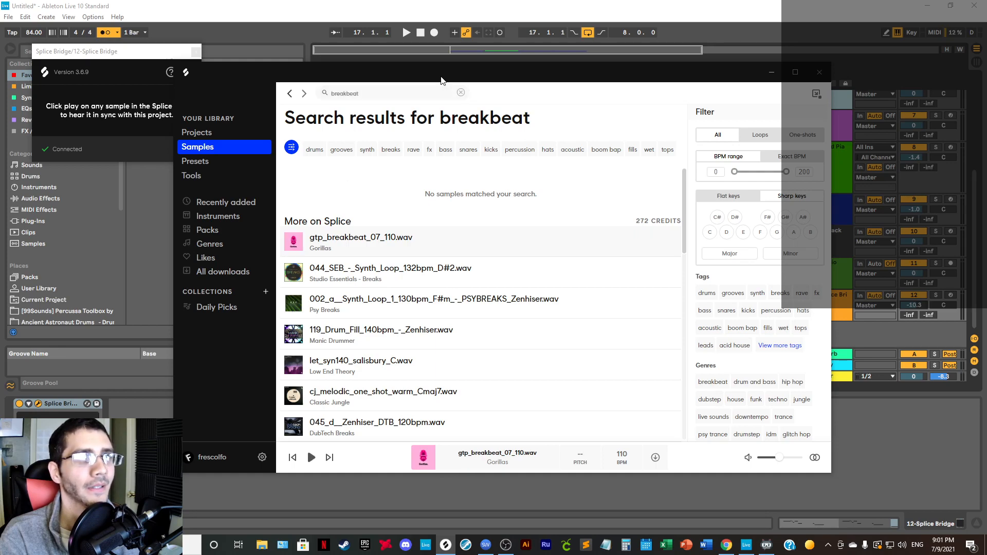
pyautogui.moveTo(441, 82)
pyautogui.mouseDown()
pyautogui.moveTo(493, 366)
pyautogui.moveTo(465, 293)
pyautogui.moveTo(453, 198)
pyautogui.moveTo(464, 230)
pyautogui.moveTo(457, 83)
pyautogui.mouseUp()
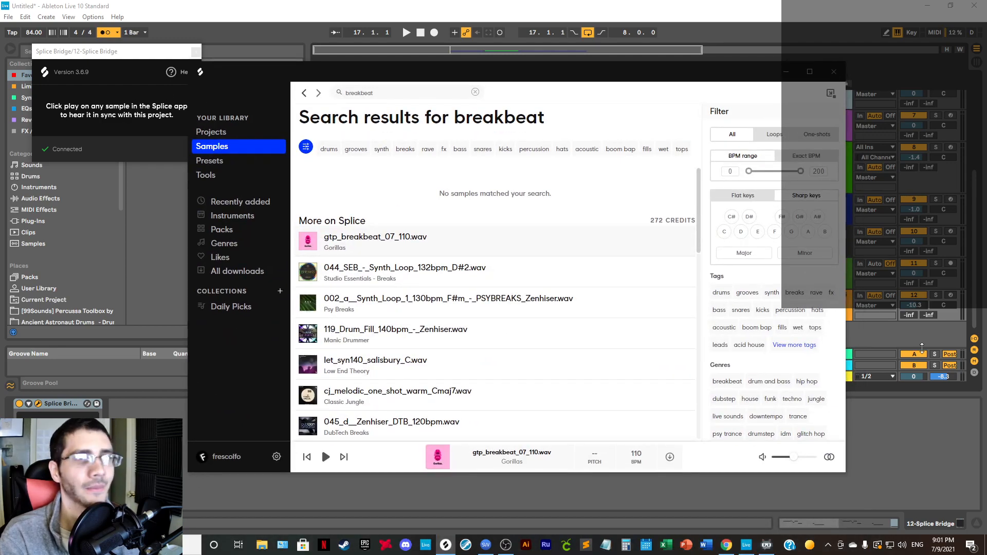
pyautogui.click(308, 302)
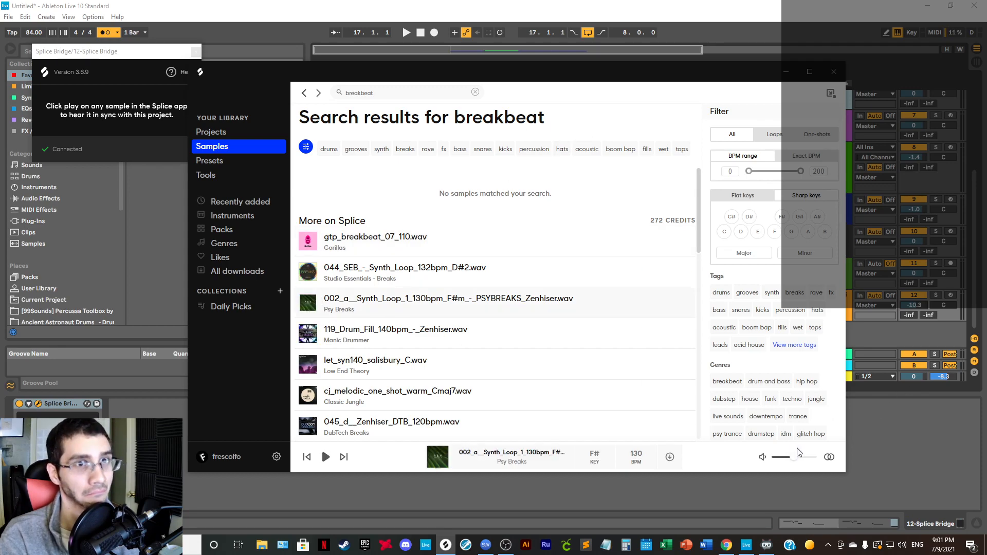
# Step: Close and reopen Splice Desktop, then delete the Splice Bridge track from the Live set
pyautogui.click(834, 72)
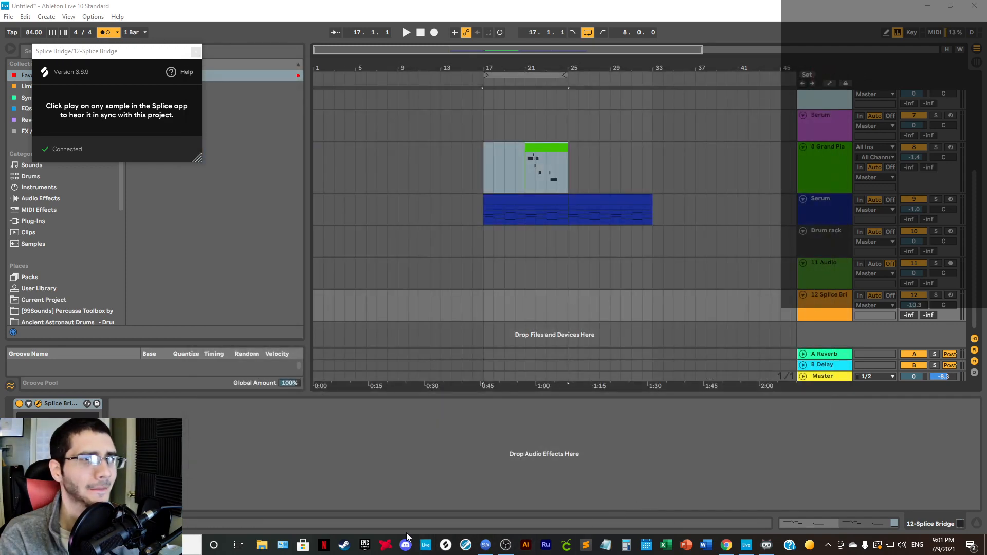
pyautogui.click(446, 545)
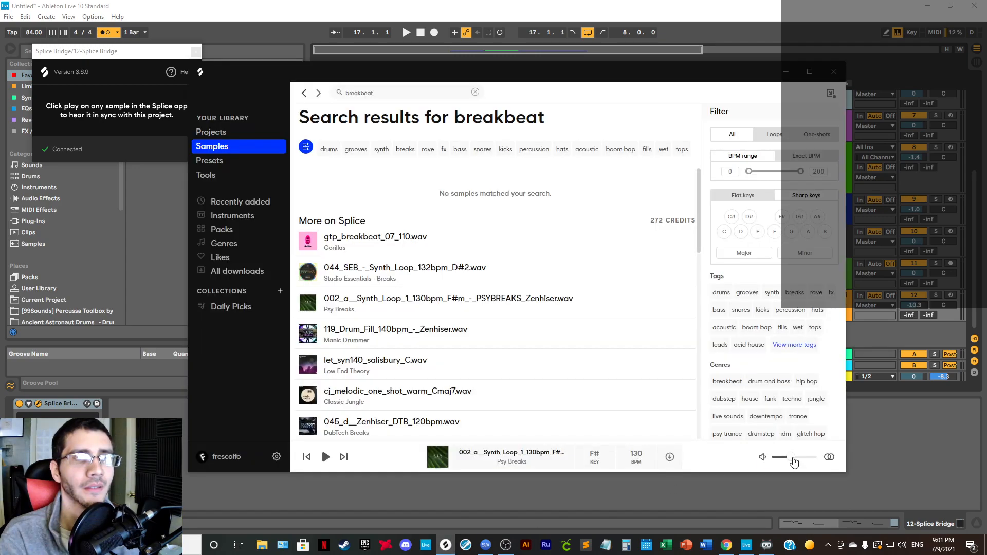
pyautogui.click(197, 52)
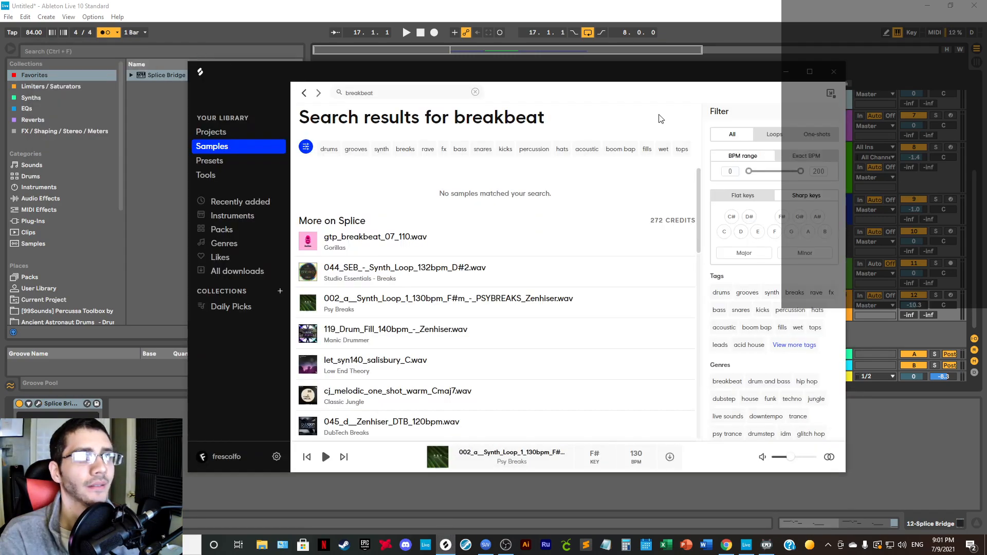
pyautogui.click(786, 75)
pyautogui.rightClick(835, 315)
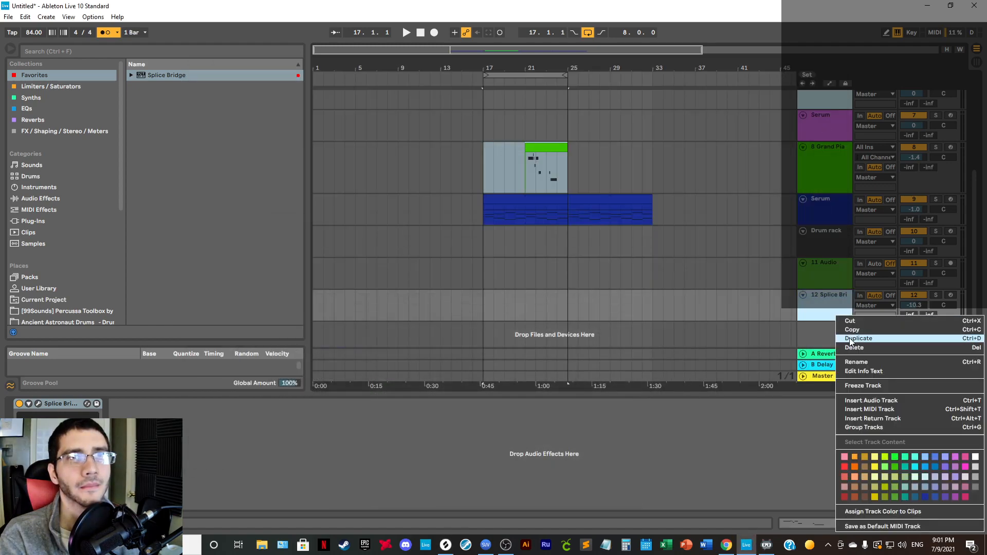
pyautogui.click(853, 346)
pyautogui.press('Delete')
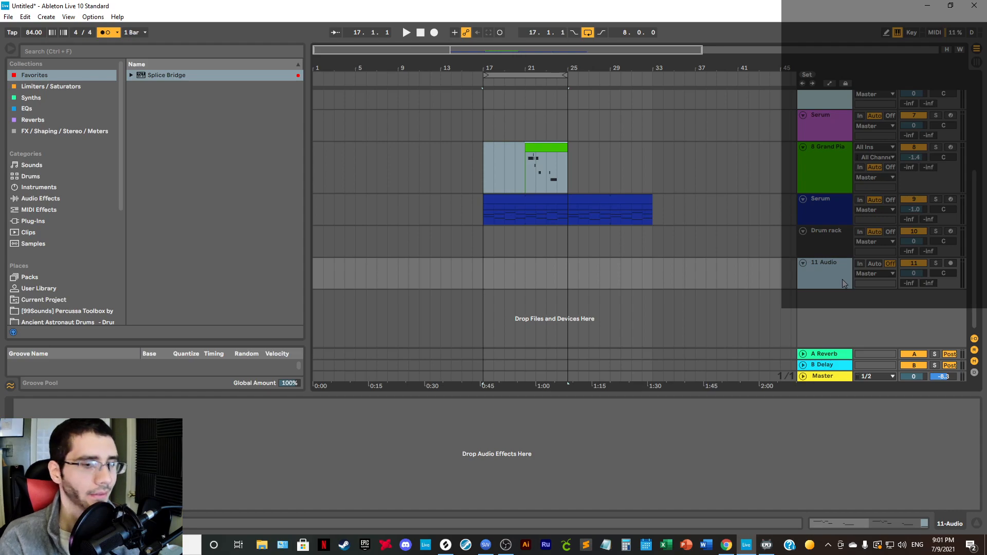
# Step: Insert a new MIDI track below the 11 Audio track, load Splice Bridge on it, and switch to Splice Desktop
pyautogui.hotkey('ctrl', 'shift', 't')
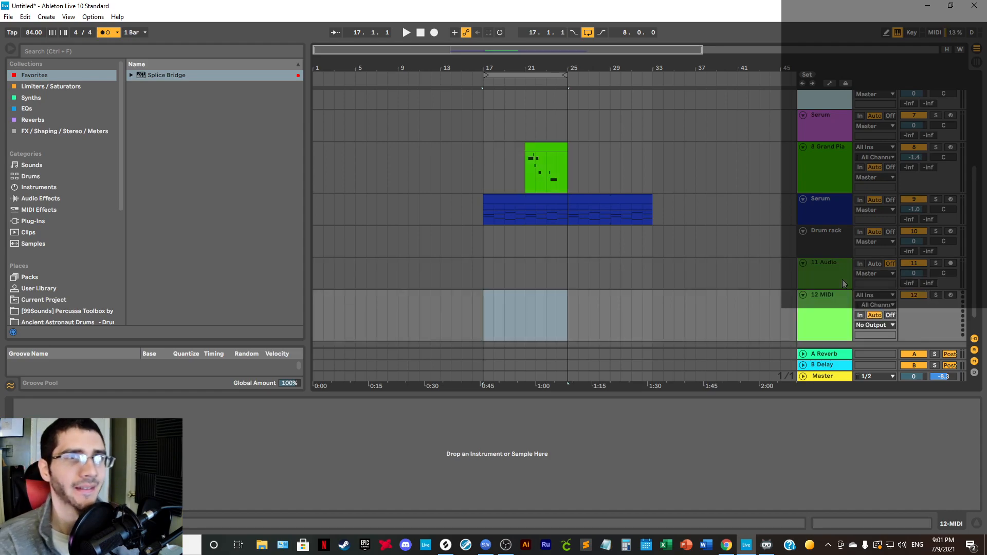
pyautogui.doubleClick(149, 76)
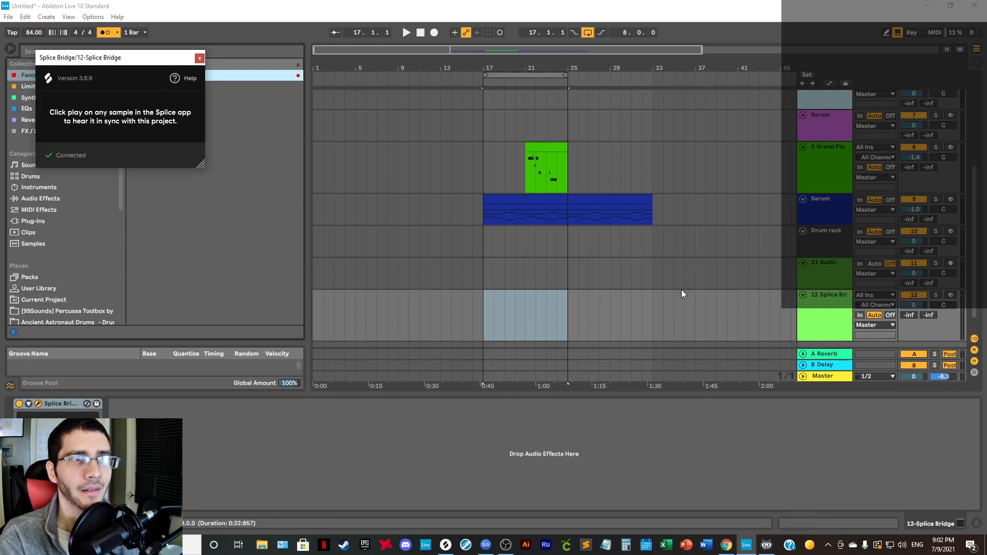
pyautogui.moveTo(441, 549)
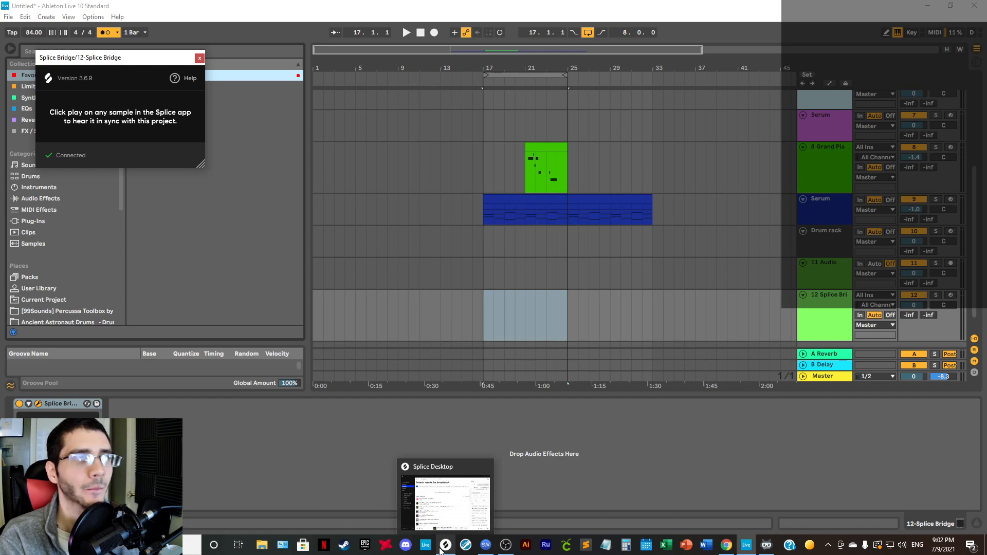
pyautogui.click(441, 549)
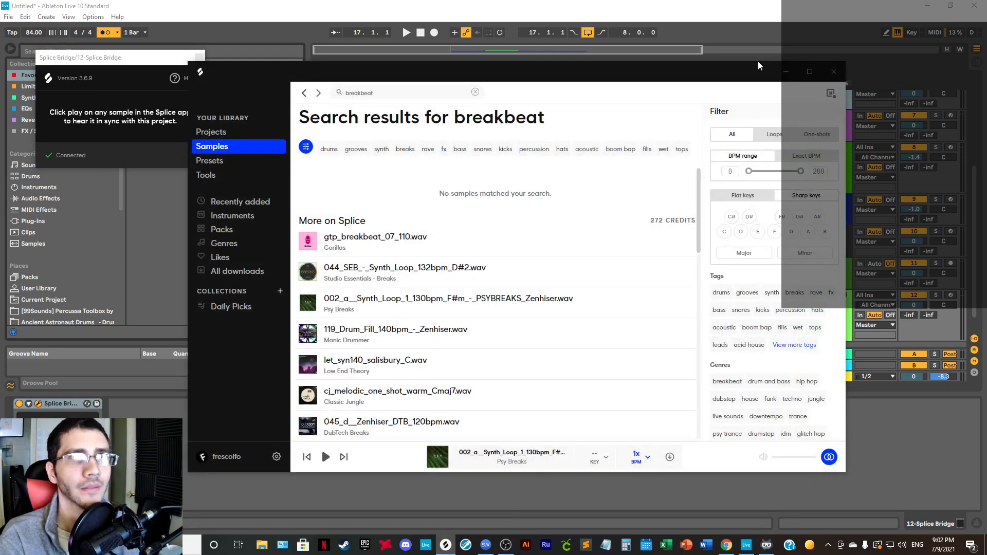
# Step: Return to Ableton Live, set the new Splice Bridge track's volume to -10.4 dB, and start playback from bar 17
pyautogui.click(785, 73)
pyautogui.moveTo(916, 305); pyautogui.dragTo(916, 319)
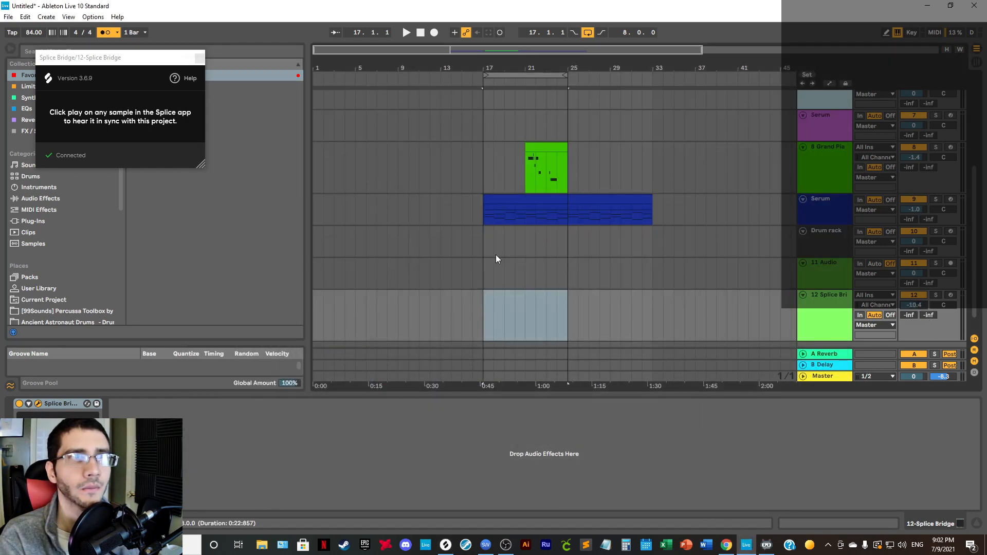
pyautogui.click(486, 242)
pyautogui.press('space')
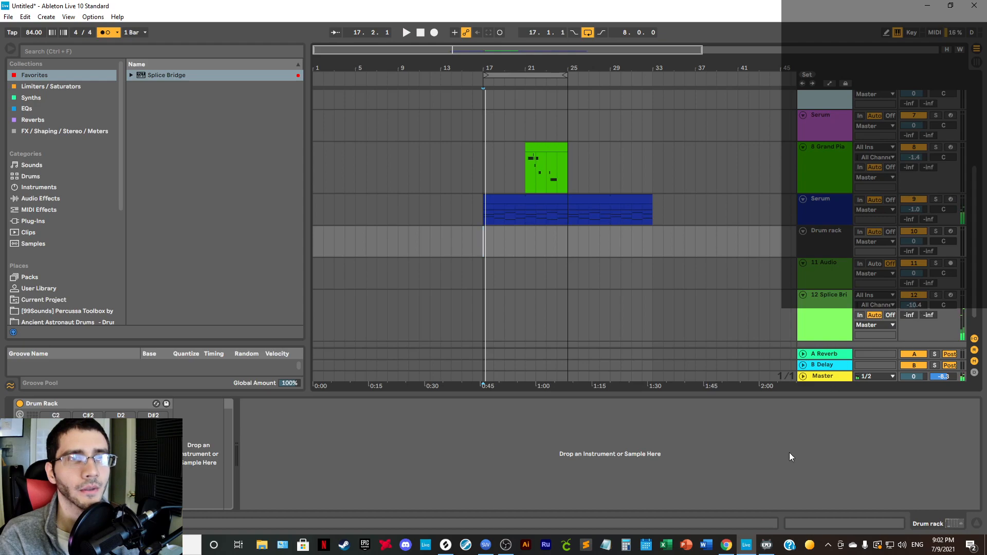
# Step: Mute the Splice Bridge track while playing the loop, and lower its volume to -16.1 dB
pyautogui.click(445, 545)
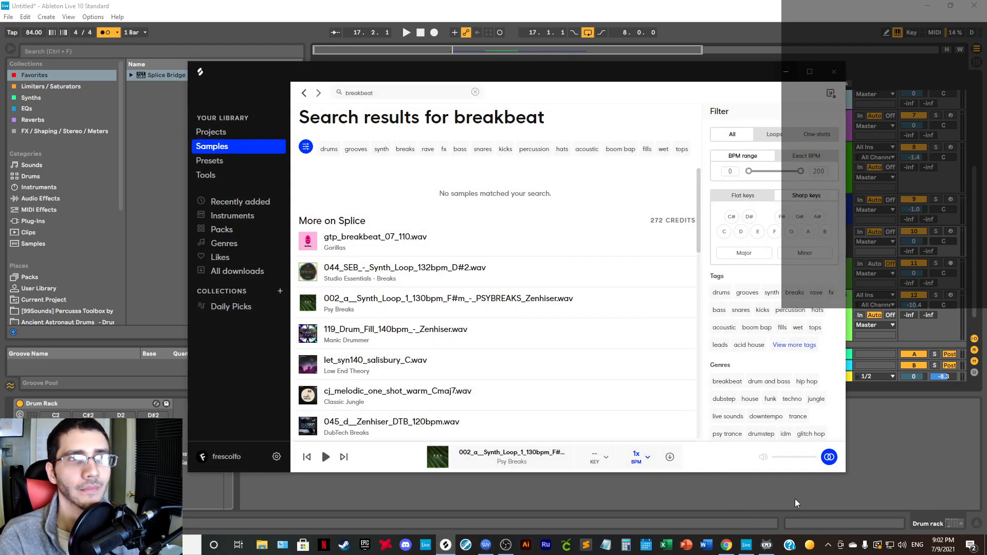
pyautogui.moveTo(752, 72); pyautogui.dragTo(646, 68)
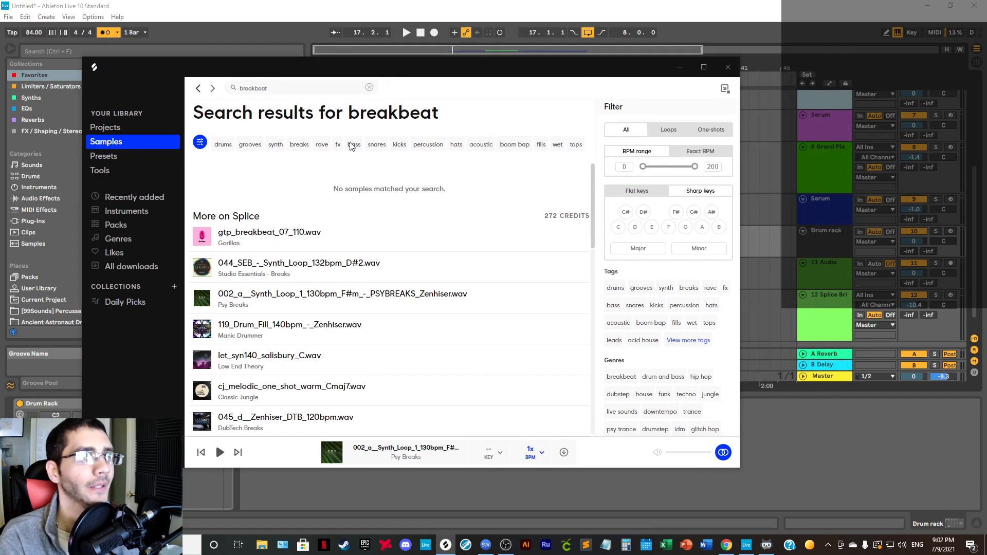
pyautogui.click(914, 295)
pyautogui.press('space')
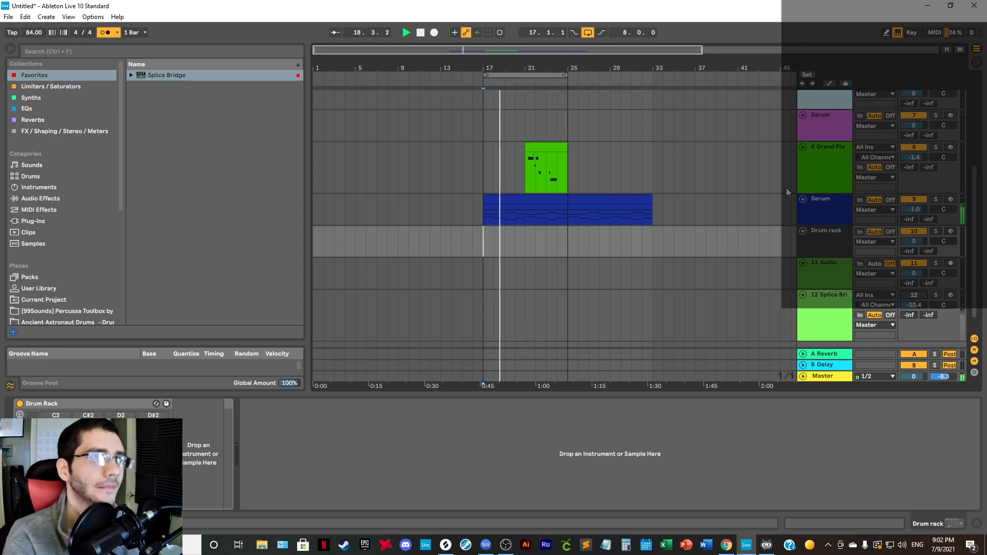
pyautogui.click(446, 545)
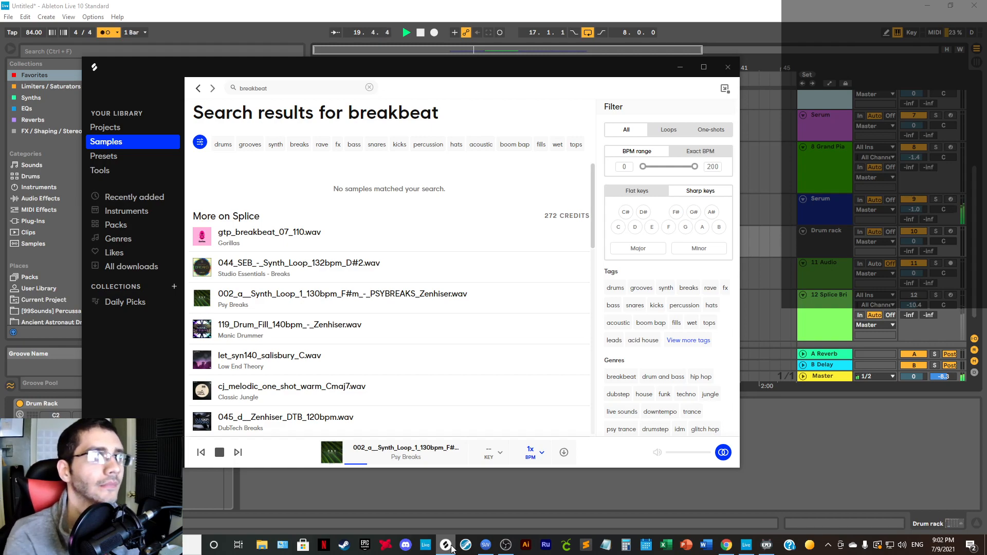
pyautogui.moveTo(910, 305); pyautogui.dragTo(912, 335)
# Step: Preview gtp_breakbeat_07_110.wav in Splice Desktop and unmute the Splice Bridge track
pyautogui.click(444, 546)
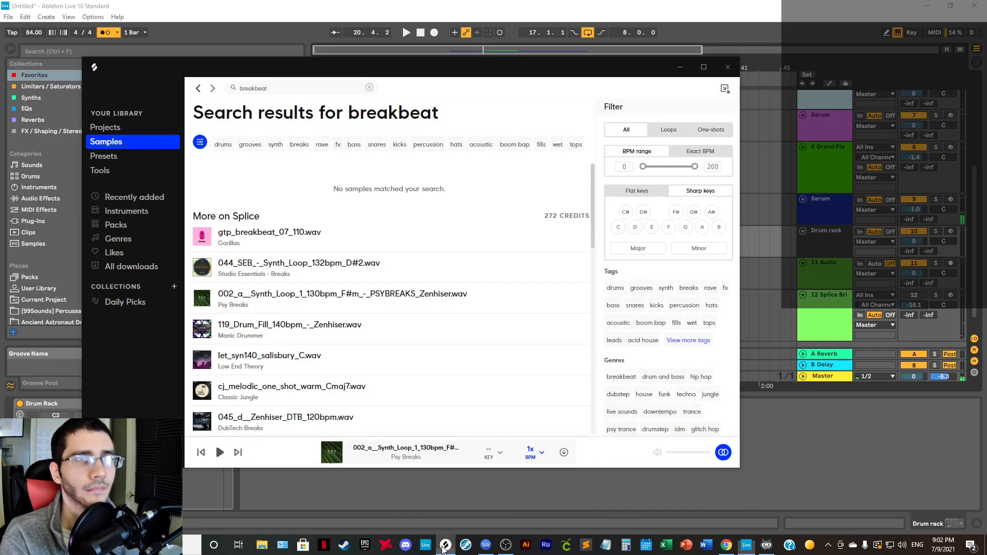
pyautogui.click(204, 239)
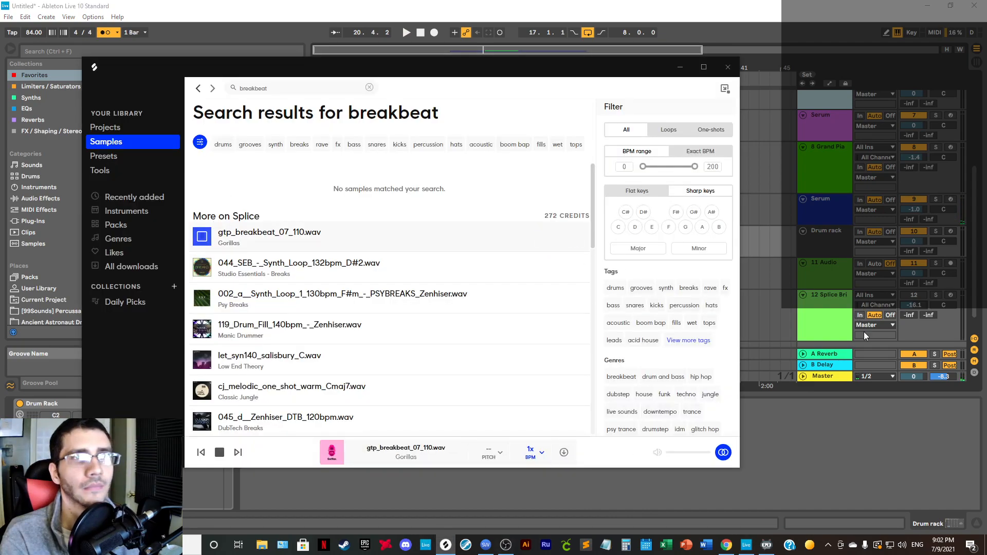
pyautogui.click(915, 296)
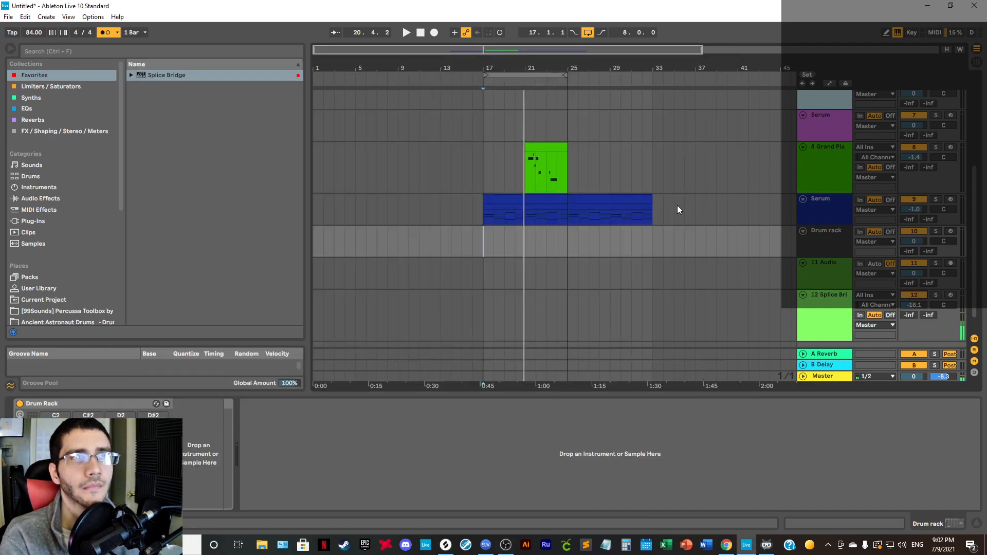
# Step: Play the loop from bar 17 with the Splice breakbeat and raise the Splice Bridge track's volume to -5.2 dB
pyautogui.press('space')
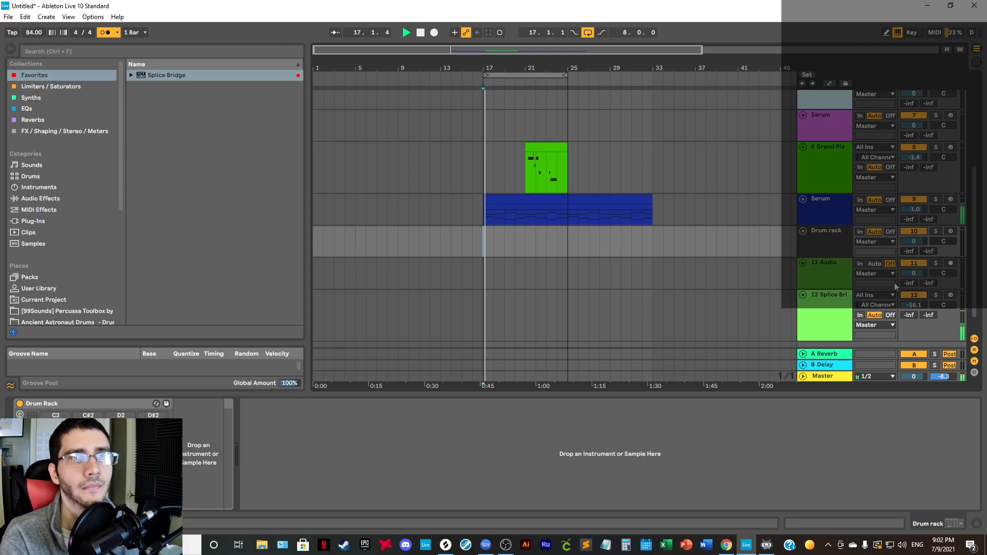
pyautogui.click(446, 545)
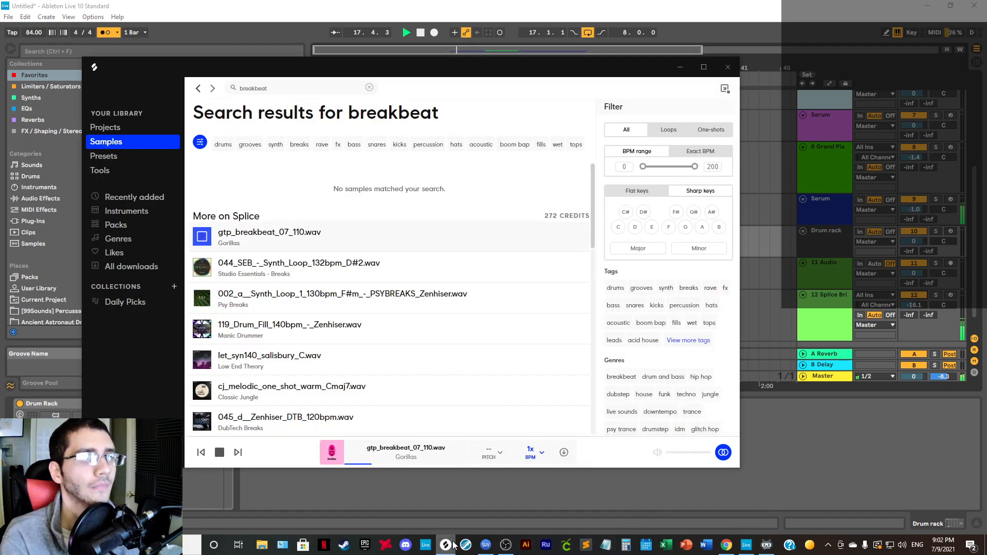
pyautogui.click(914, 309)
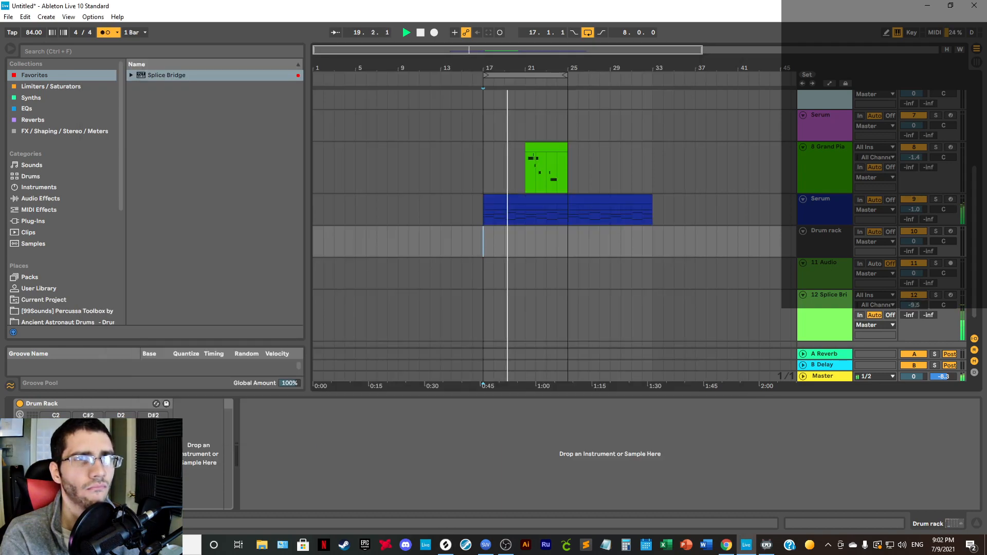
pyautogui.moveTo(914, 305); pyautogui.dragTo(914, 292)
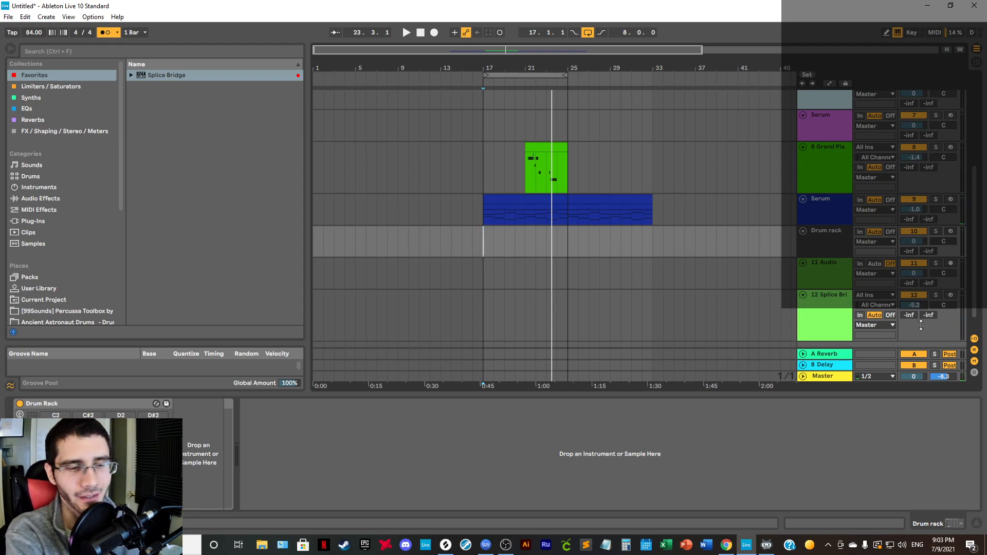
# Step: Replay the loop with the breakbeat, raise the Splice Bridge track's volume to -0.6 dB, and stop playback
pyautogui.press('space')
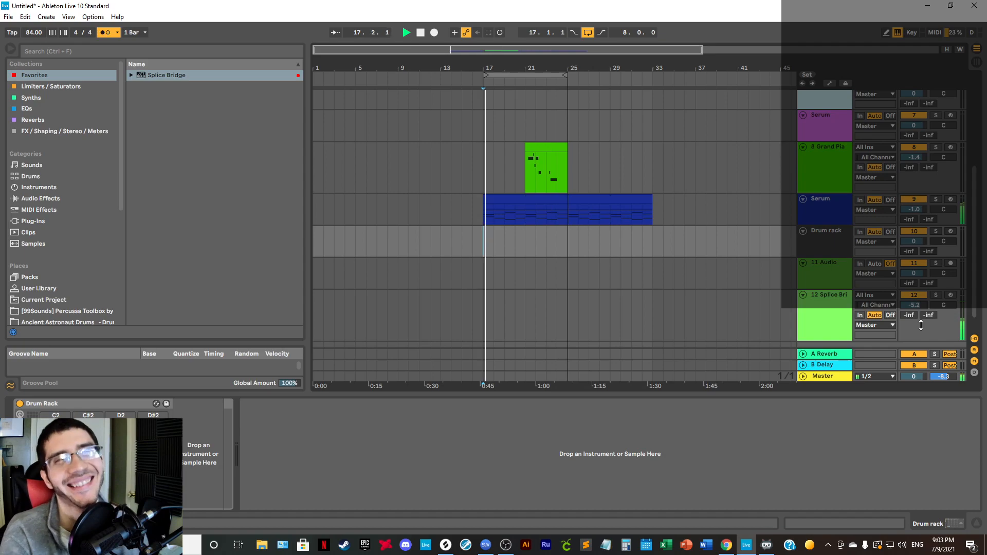
pyautogui.moveTo(913, 306); pyautogui.dragTo(914, 303)
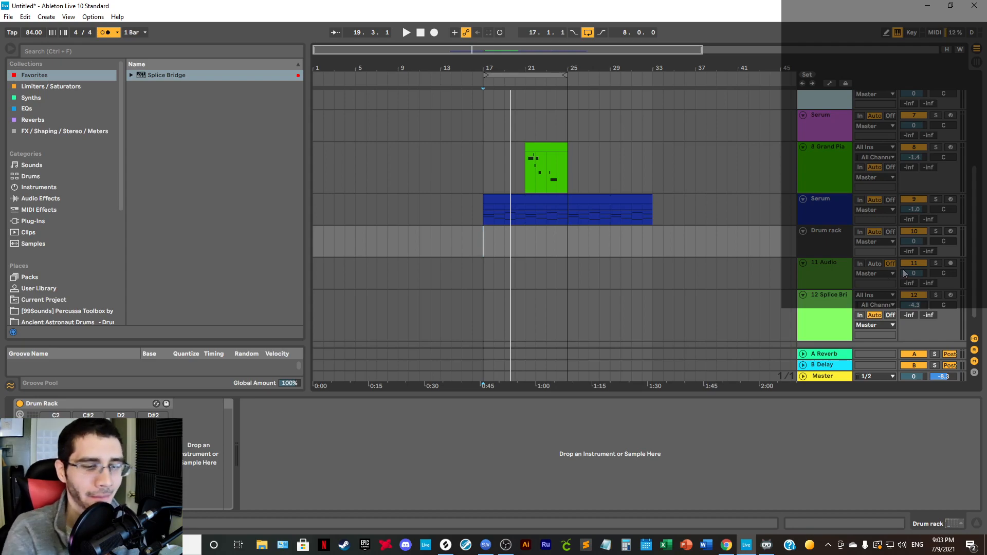
pyautogui.press('space')
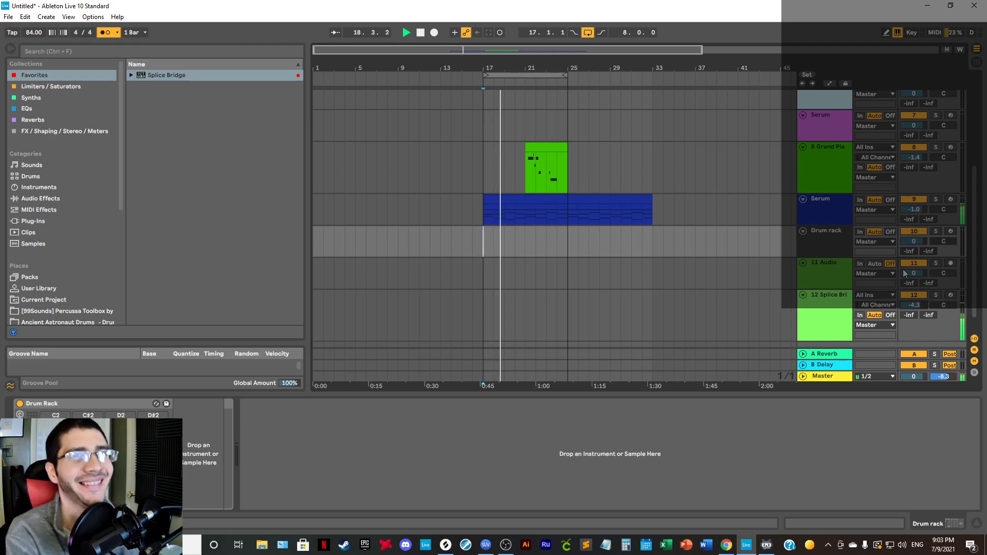
pyautogui.moveTo(914, 305); pyautogui.dragTo(914, 293)
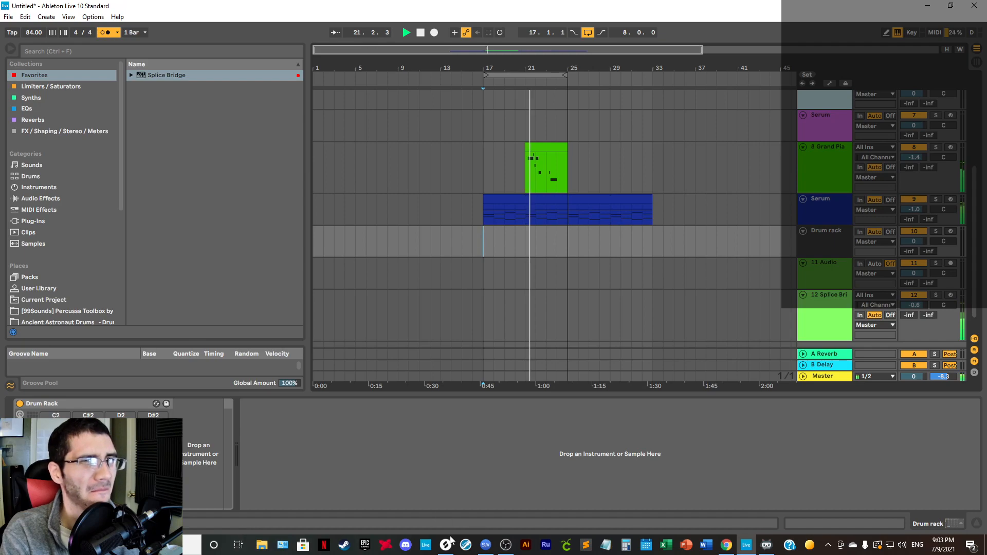
pyautogui.moveTo(450, 545)
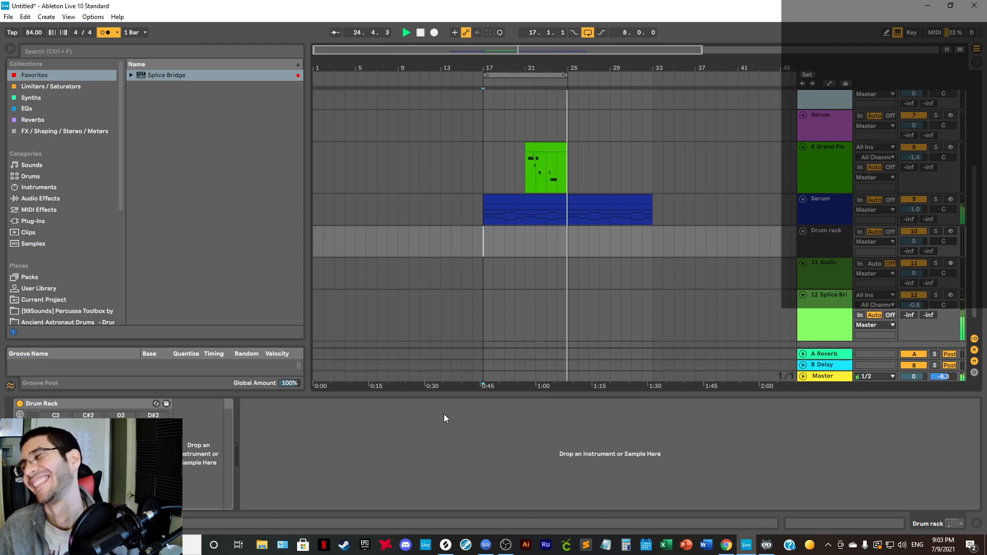
pyautogui.press('space')
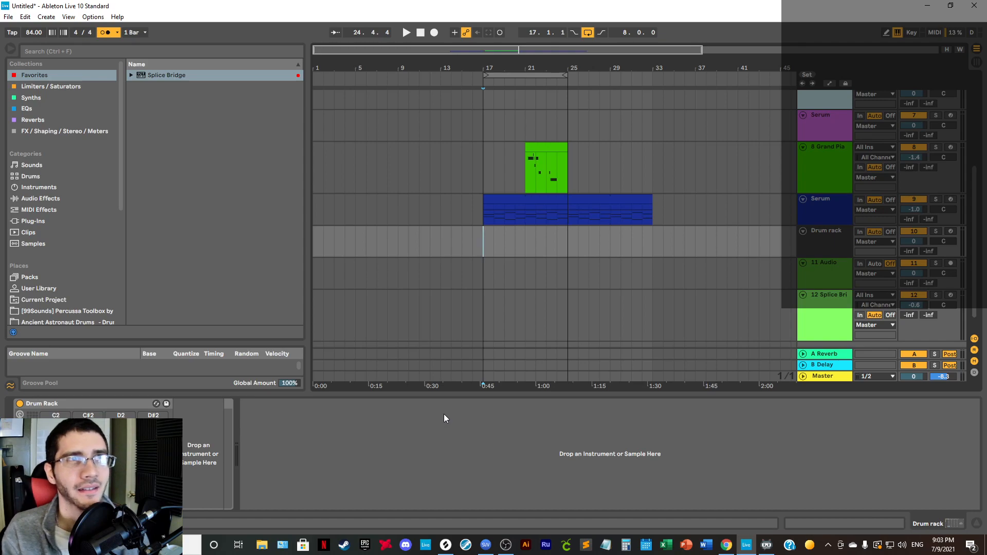
pyautogui.press('space')
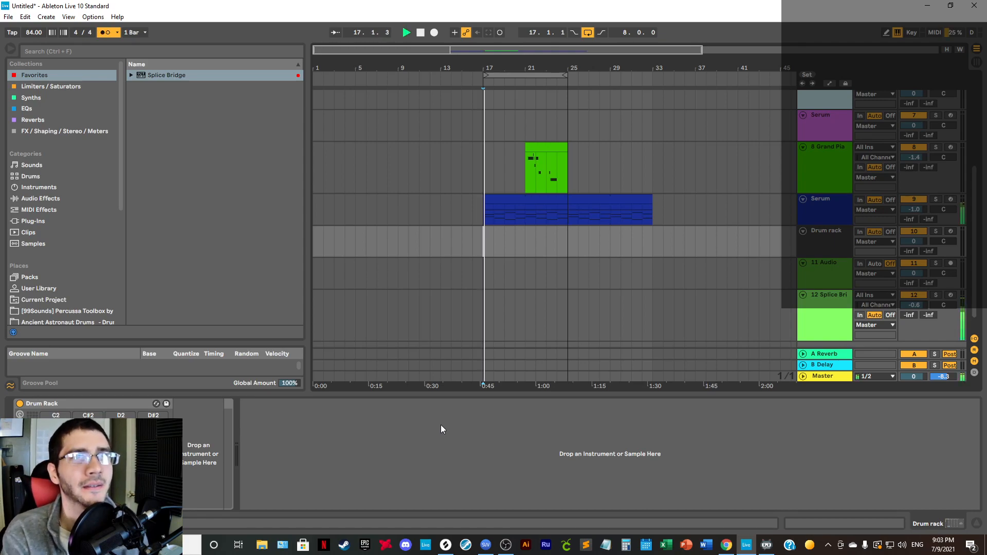
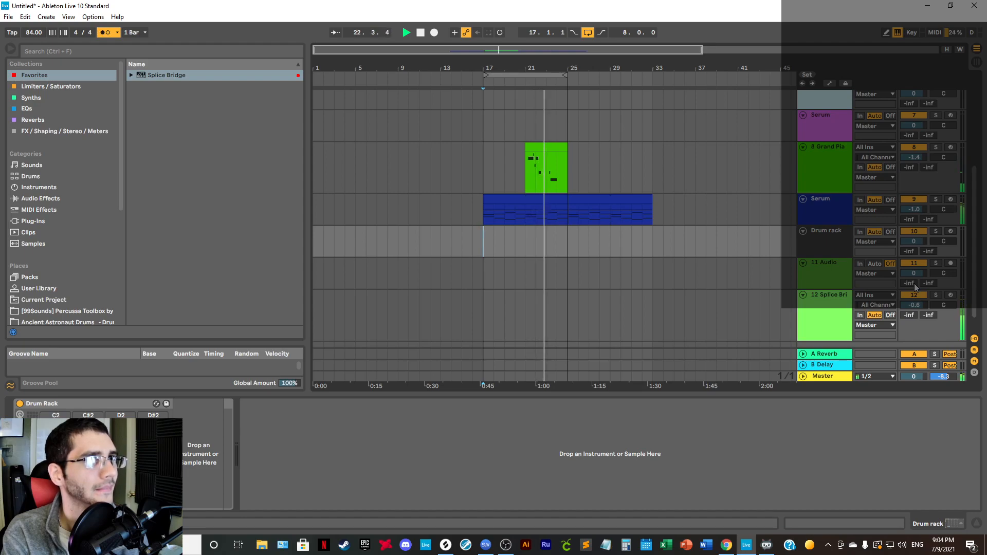
pyautogui.press('space')
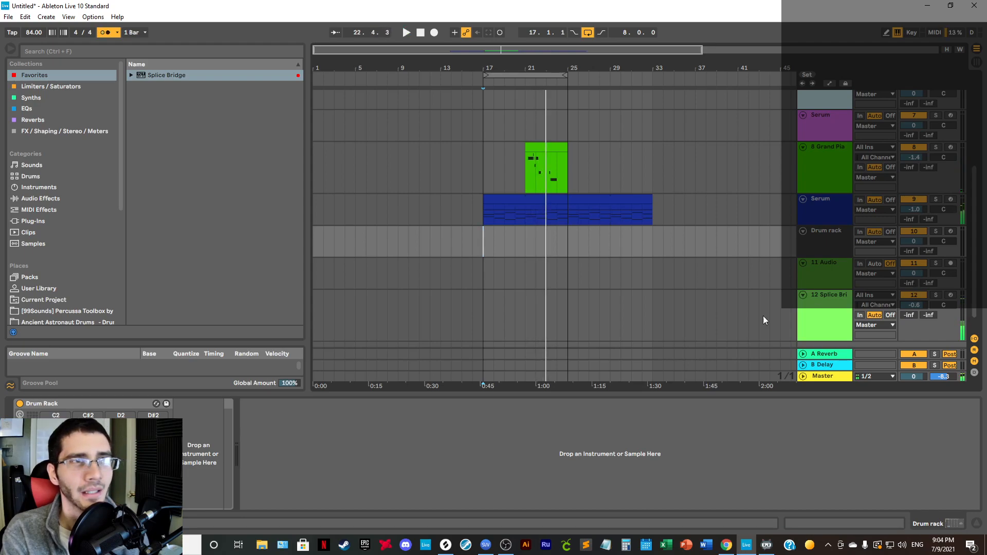
# Step: Buy gtp_breakbeat_07_110.wav for 1 credit in Splice Desktop and return to Ableton Live
pyautogui.click(445, 545)
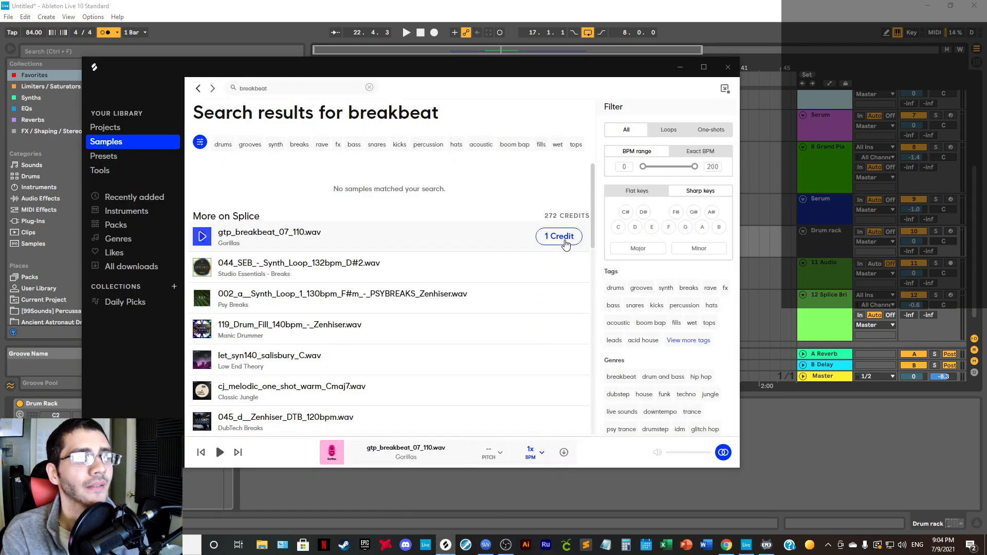
pyautogui.click(562, 238)
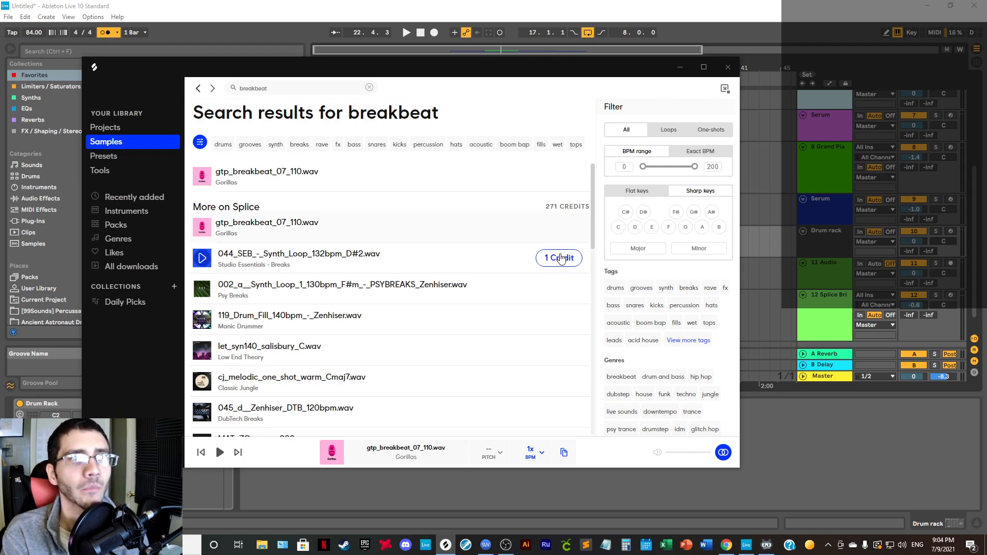
pyautogui.click(679, 68)
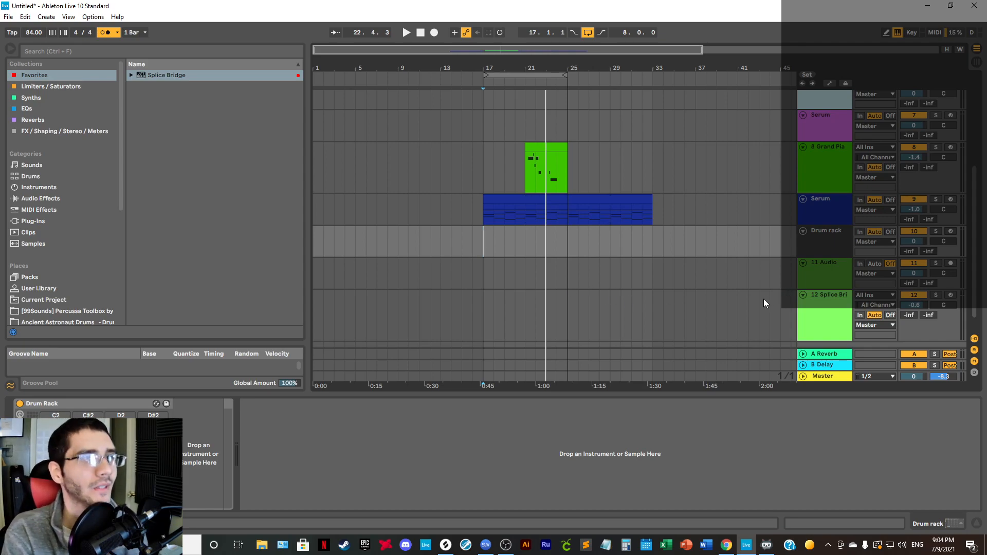
# Step: Place the gtp_breakbeat_07_110 sample on the 11 Audio track at bar 17
pyautogui.click(821, 244)
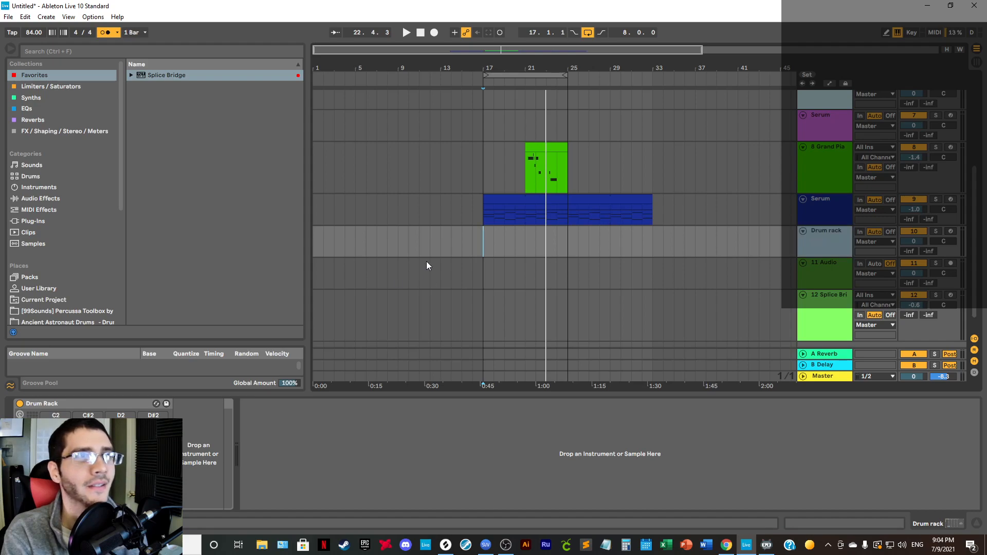
pyautogui.click(483, 277)
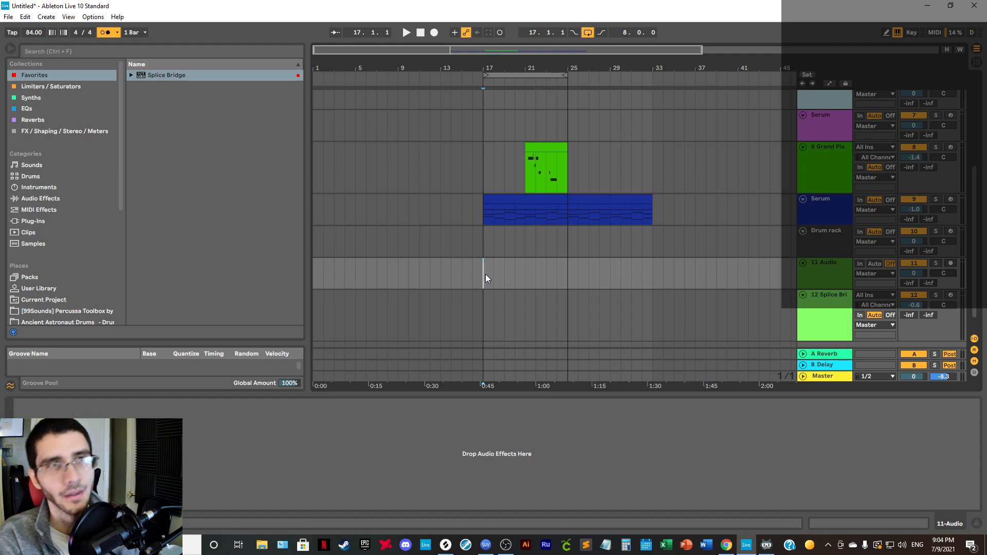
pyautogui.hotkey('ctrl', 'v')
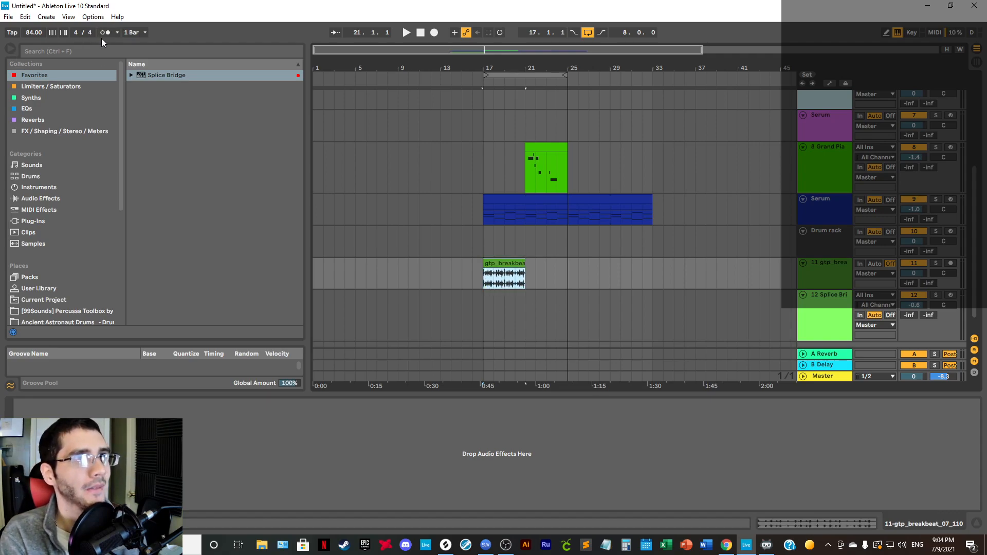
# Step: Hide the browser and increase the height of the gtp_breakbeat track
pyautogui.click(10, 49)
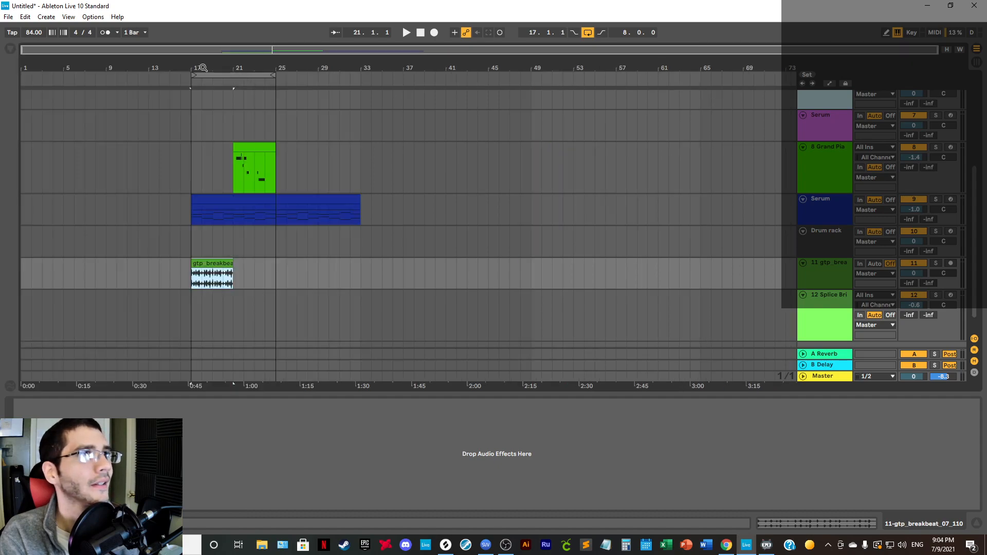
pyautogui.moveTo(203, 68); pyautogui.dragTo(325, 68)
pyautogui.click(830, 285)
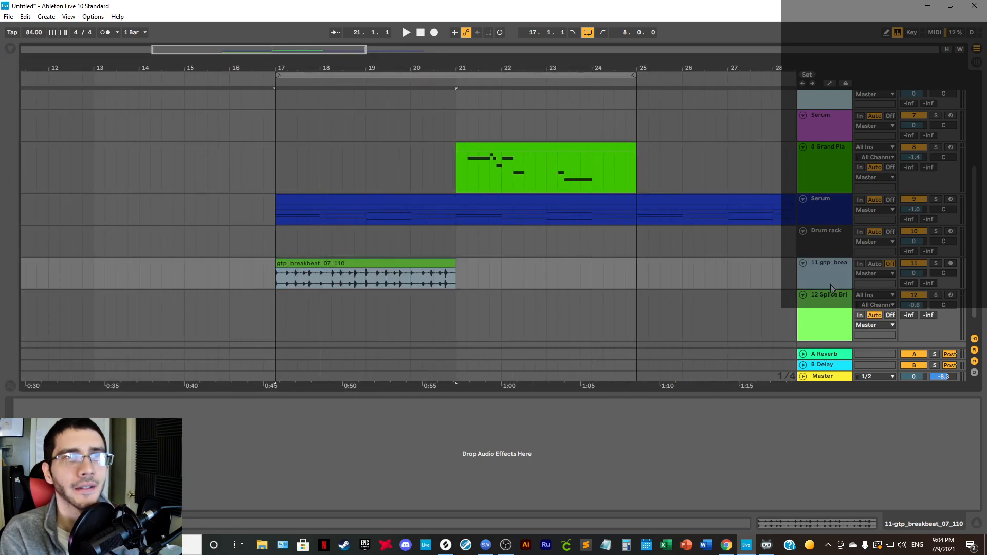
pyautogui.moveTo(831, 288); pyautogui.dragTo(831, 339)
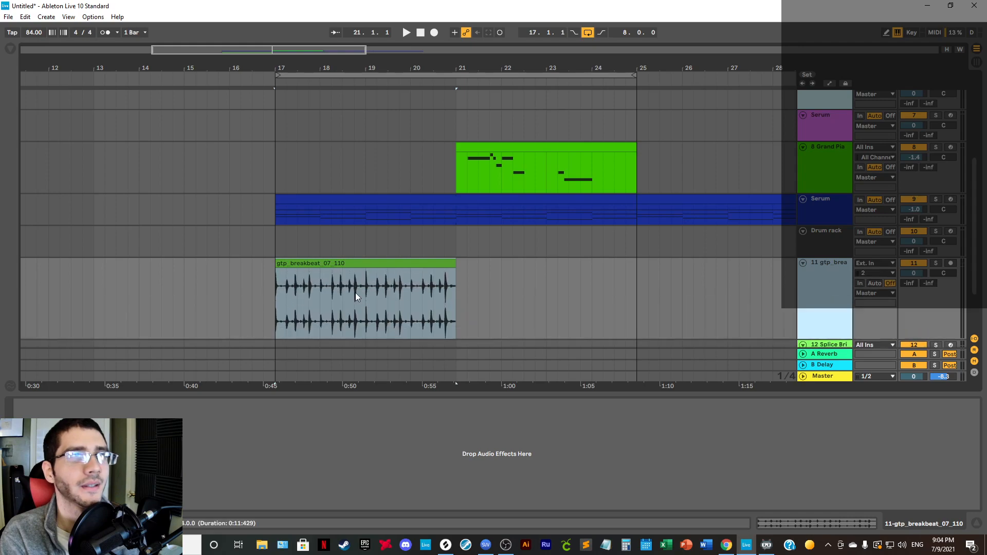
# Step: Move the gtp_breakbeat_07_110 clip so it spans bars 21 to 25, beneath the Grand Piano clip
pyautogui.click(321, 263)
pyautogui.hotkey('ctrl', 'd')
pyautogui.moveTo(502, 270); pyautogui.dragTo(500, 268)
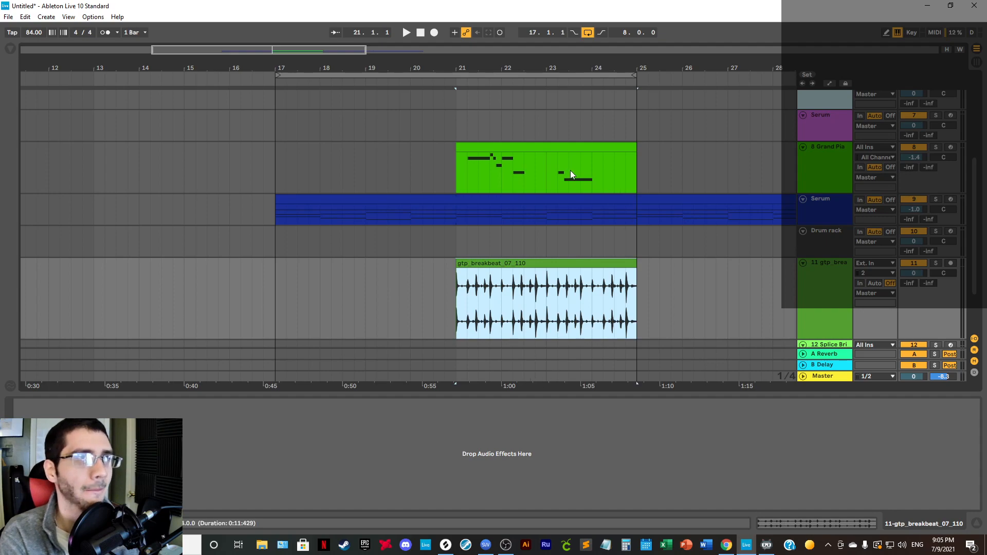
# Step: Select the empty tracks from Triangle lead through the first Serum track and reduce their heights together
pyautogui.scroll(-2, 587, 62)
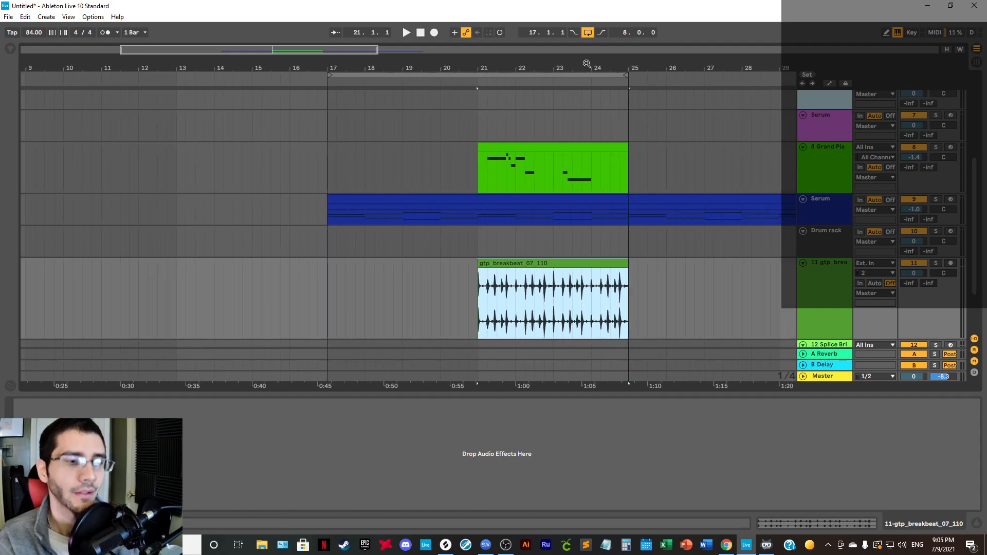
pyautogui.scroll(5, 483, 208)
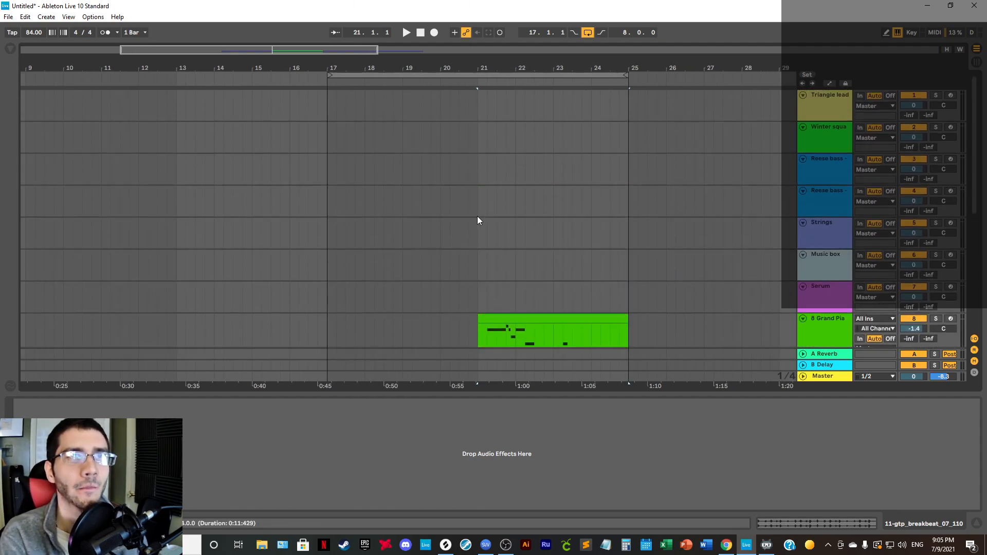
pyautogui.click(828, 116)
pyautogui.scroll(-1, 822, 136)
pyautogui.scroll(-1, 822, 139)
pyautogui.keyDown('shift'); pyautogui.click(828, 227); pyautogui.keyUp('shift')
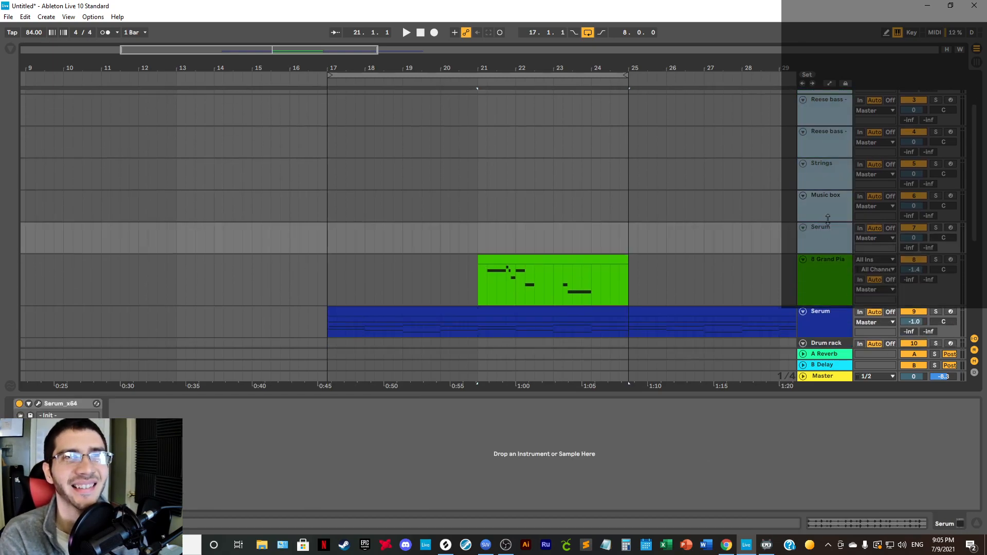
pyautogui.moveTo(828, 221); pyautogui.dragTo(830, 206)
# Step: Enlarge the Serum track below the Grand Piano to match the Grand Piano track's height
pyautogui.scroll(-3, 792, 224)
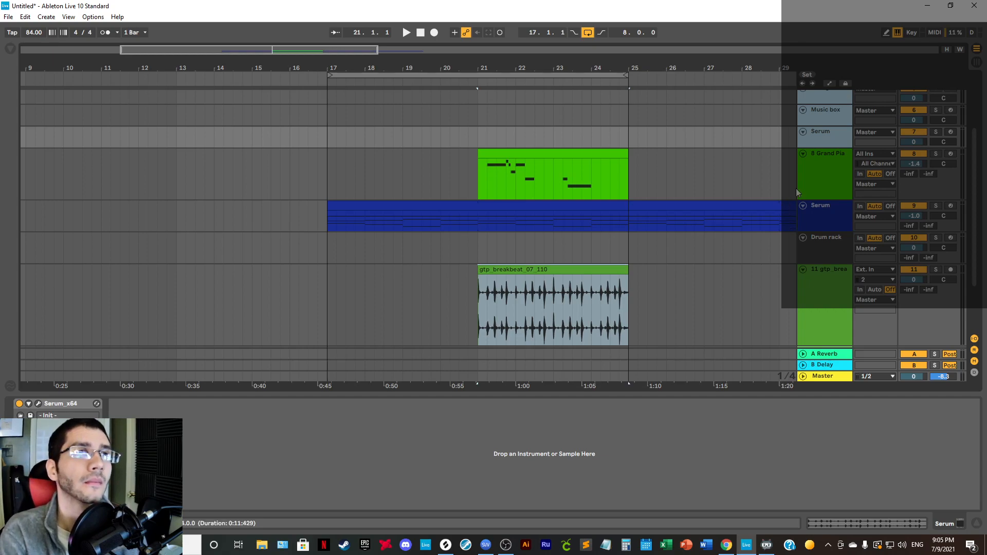
pyautogui.click(808, 183)
pyautogui.moveTo(816, 200); pyautogui.dragTo(821, 229)
pyautogui.keyDown('shift'); pyautogui.click(821, 190); pyautogui.keyUp('shift')
# Step: Mute the Splice Bridge track and play the arrangement with the breakbeat clip from bar 21
pyautogui.click(818, 288)
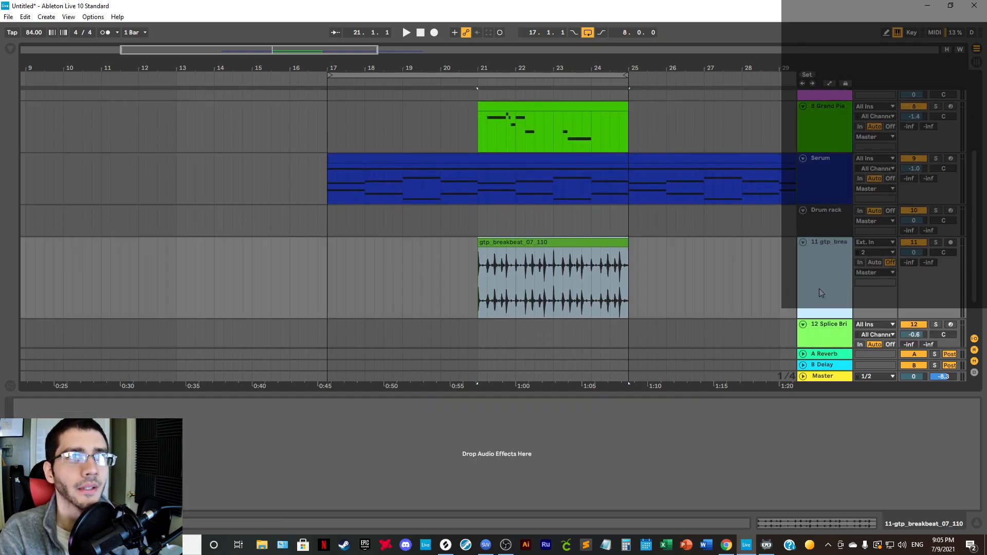
pyautogui.click(474, 251)
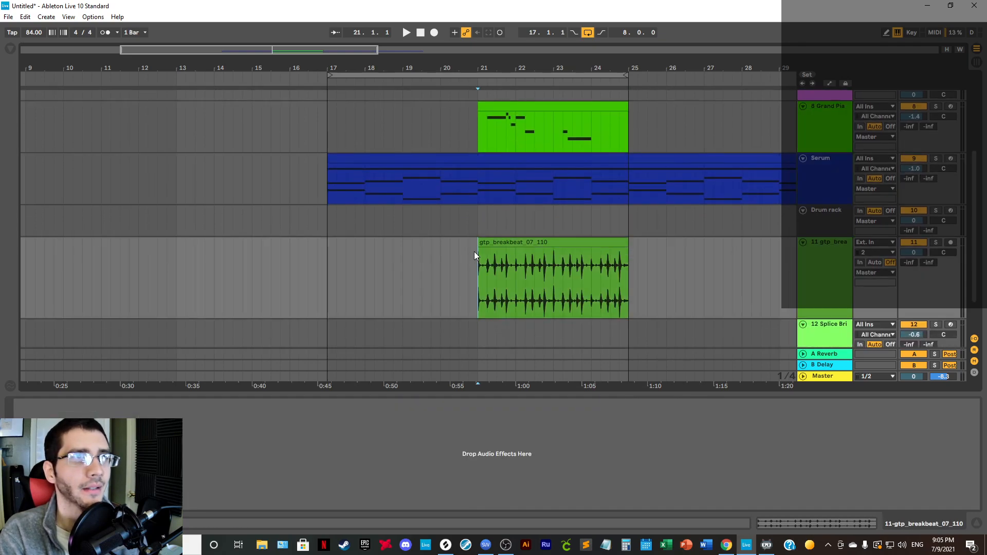
pyautogui.press('space')
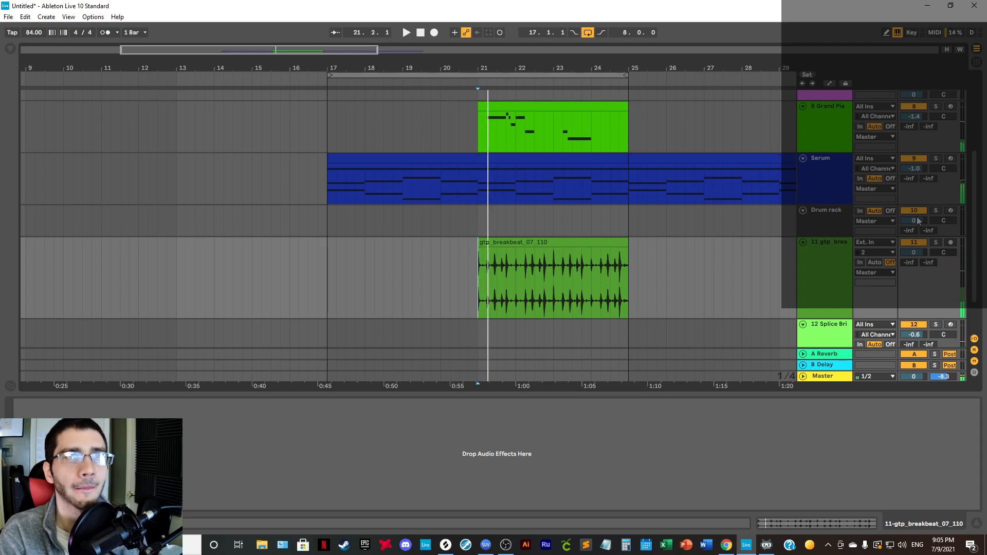
pyautogui.scroll(-3, 897, 242)
pyautogui.click(910, 276)
pyautogui.press('space')
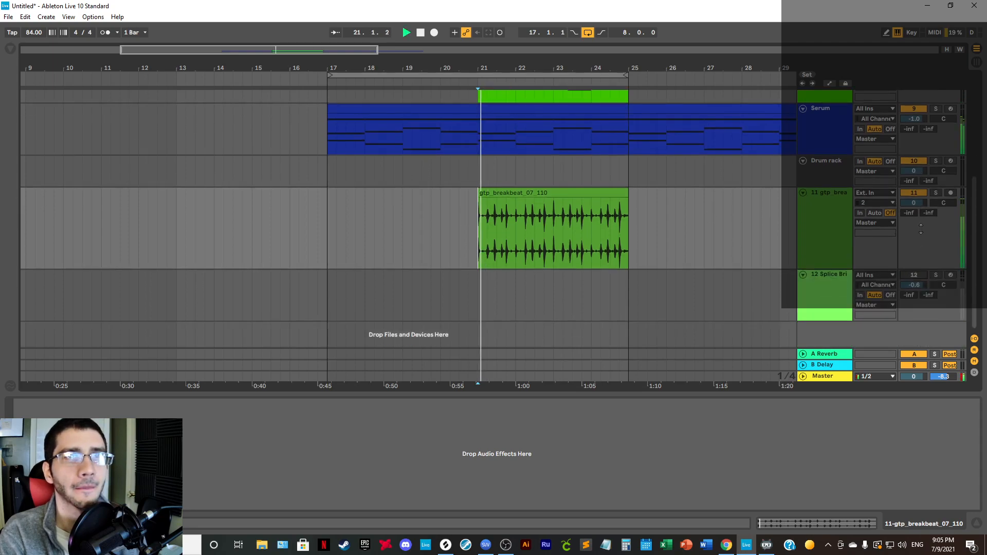
# Step: Set the gtp_breakbeat track's volume to -1.6 dB, solo it, and audition it
pyautogui.moveTo(913, 203); pyautogui.dragTo(913, 208)
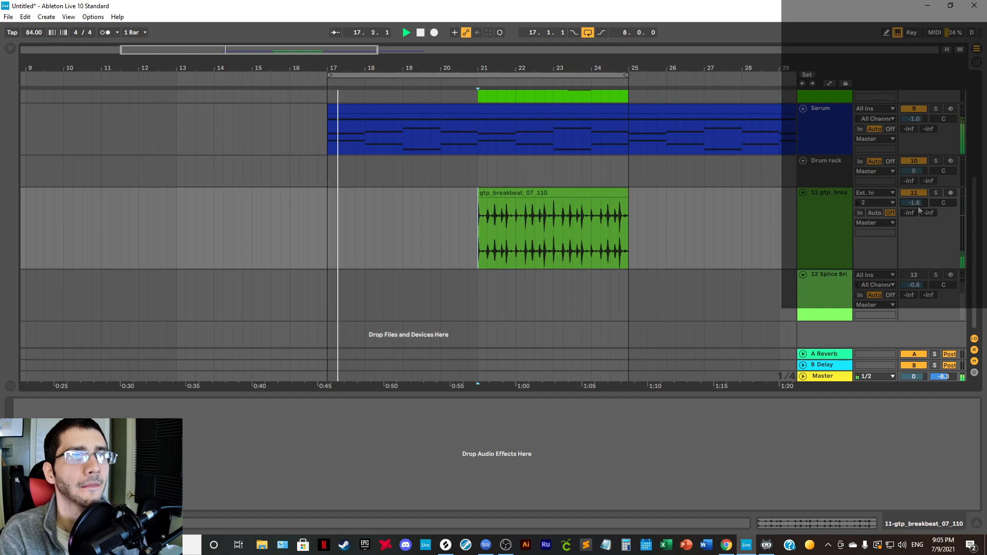
pyautogui.click(935, 193)
pyautogui.press('space')
pyautogui.press('space')
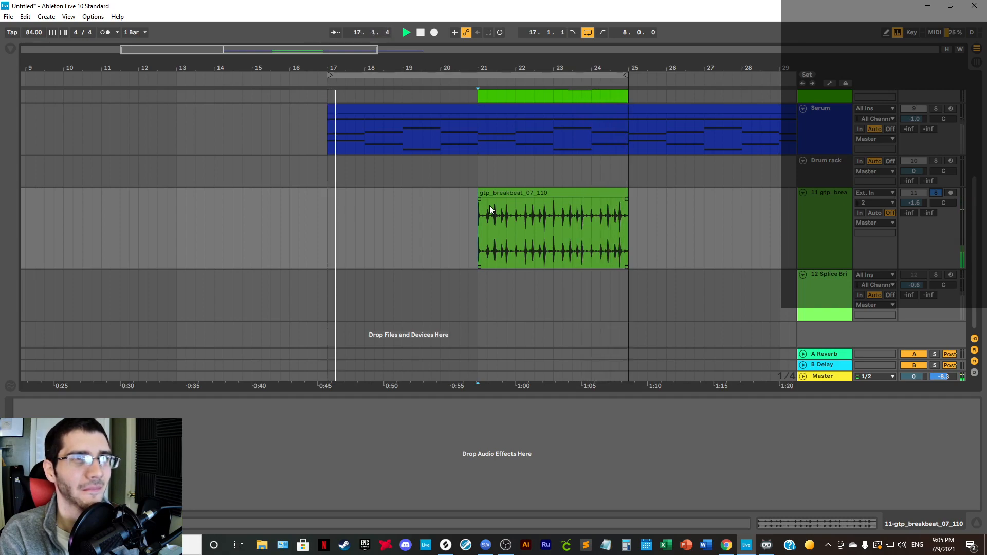
pyautogui.press('space')
# Step: Enlarge the gtp_breakbeat track and zoom in on its clip's waveform across bars 21 to 25
pyautogui.click(827, 246)
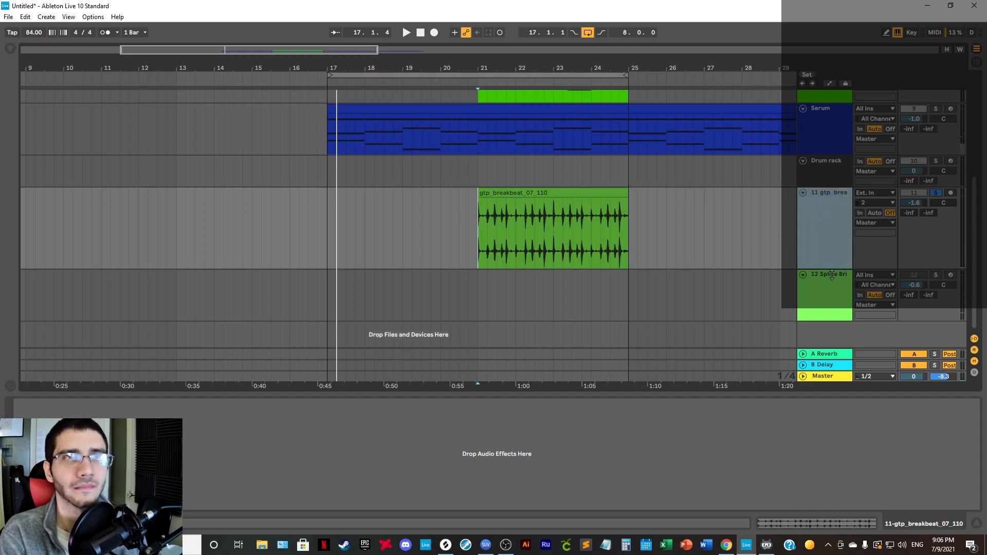
pyautogui.moveTo(832, 270); pyautogui.dragTo(831, 347)
pyautogui.moveTo(577, 72)
pyautogui.mouseDown()
pyautogui.moveTo(576, 124)
pyautogui.moveTo(565, 70)
pyautogui.mouseUp()
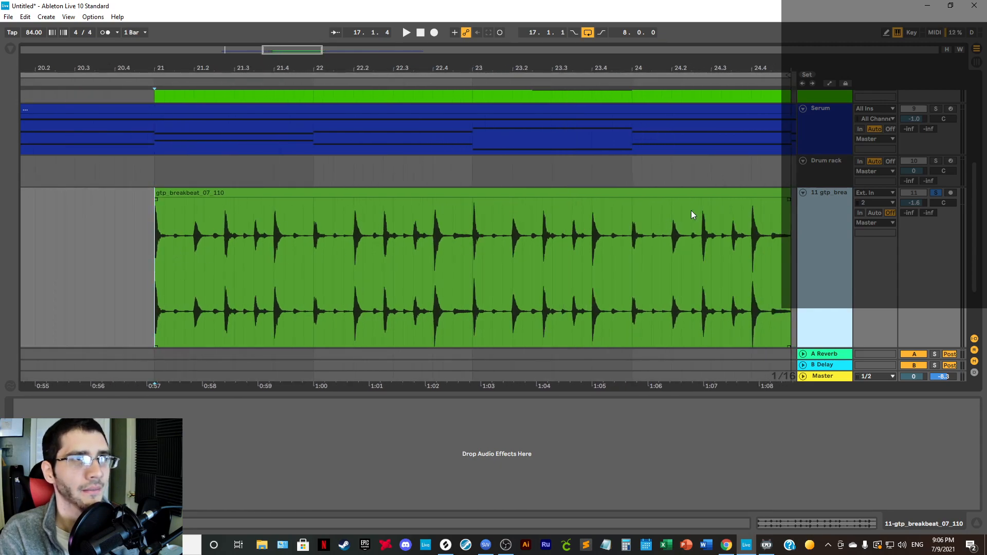
# Step: Audition the soloed breakbeat and trim the end of its clip to bar 23
pyautogui.moveTo(735, 64); pyautogui.dragTo(737, 51)
pyautogui.press('space')
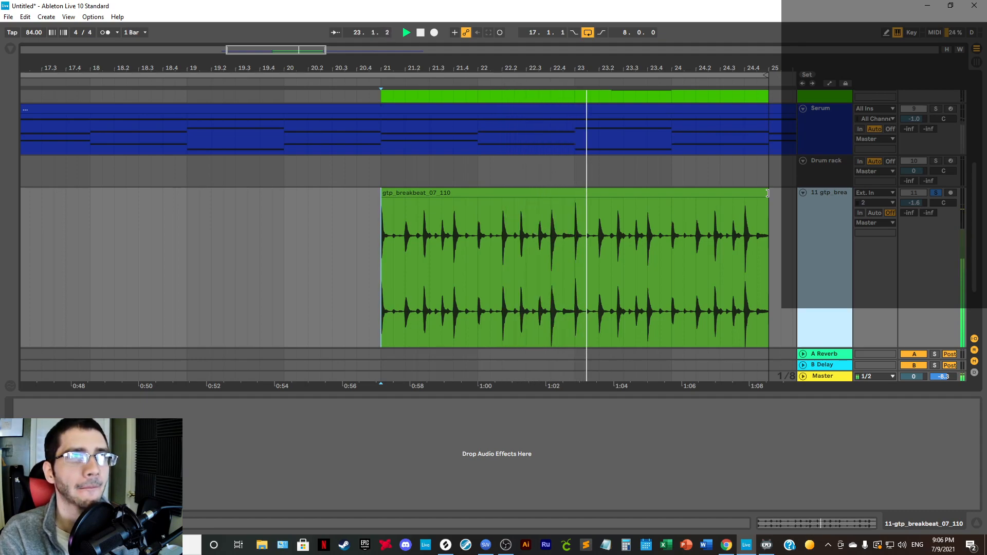
pyautogui.press('space')
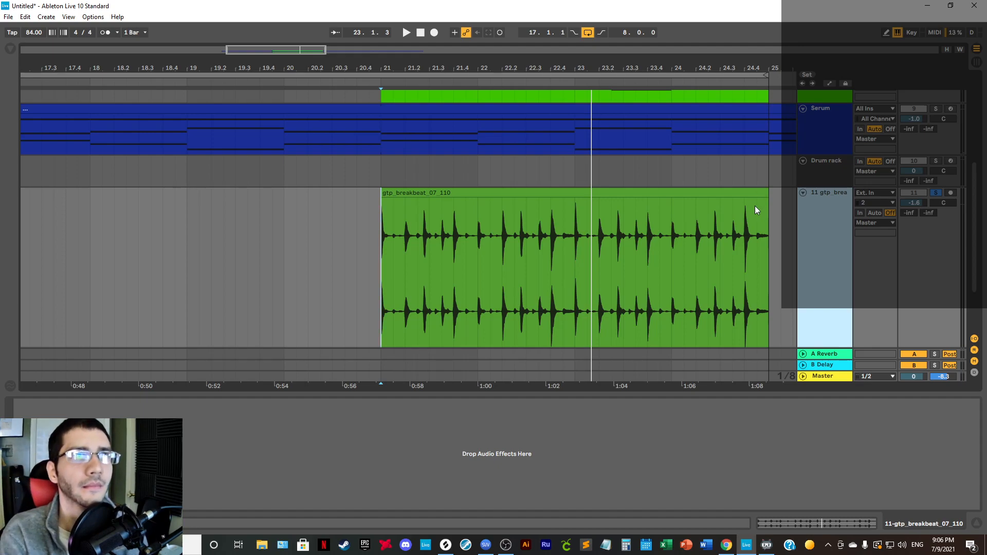
pyautogui.moveTo(768, 210); pyautogui.dragTo(574, 209)
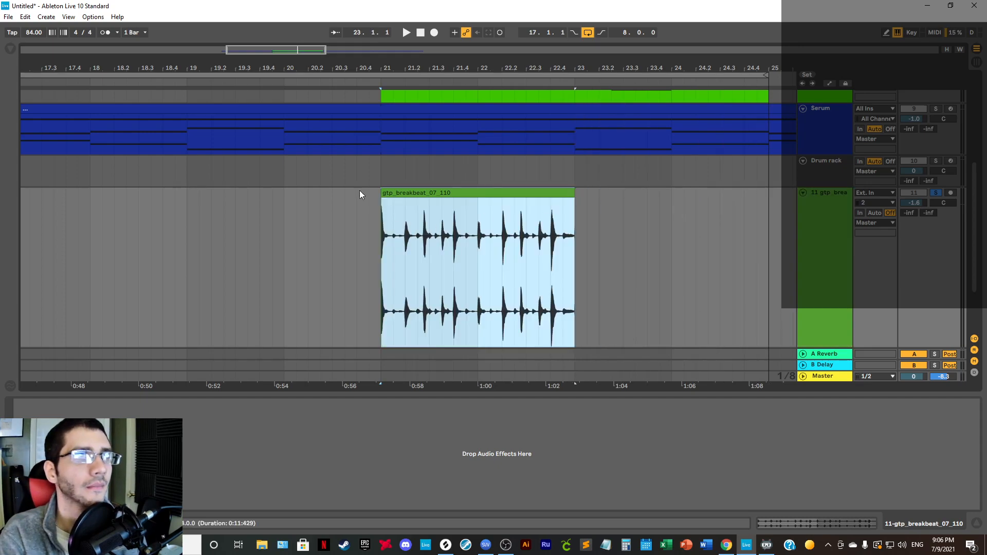
# Step: Unsolo the gtp_breakbeat track and play it with the other tracks from just before bar 21
pyautogui.click(369, 195)
pyautogui.click(936, 193)
pyautogui.press('space')
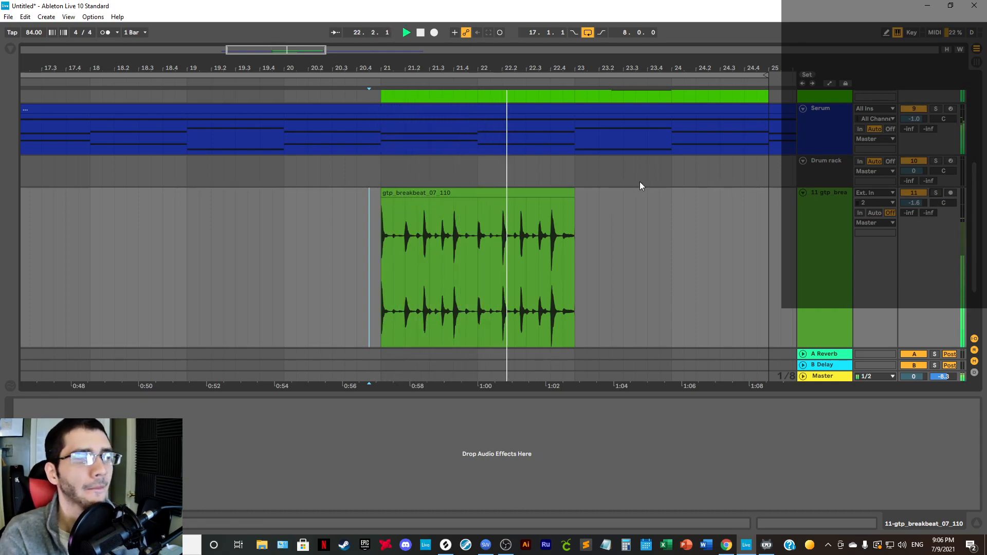
pyautogui.moveTo(610, 66); pyautogui.dragTo(603, 69)
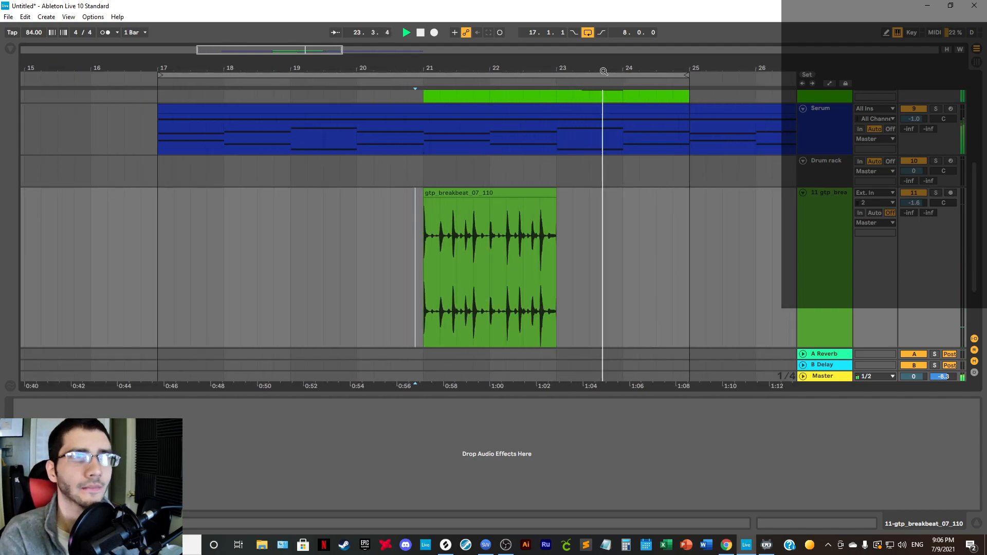
pyautogui.press('space')
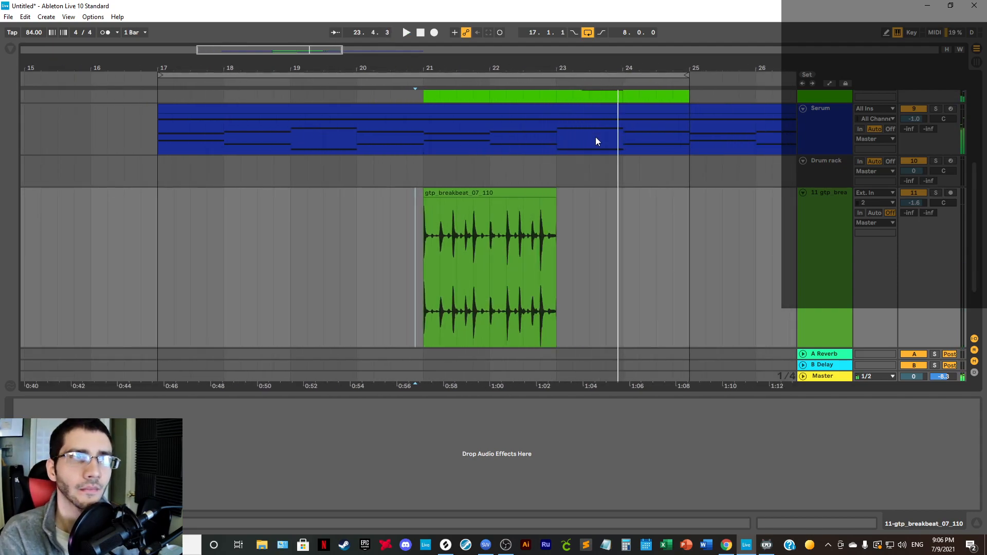
# Step: Shorten the arrangement loop so it runs from bar 17 to the breakbeat clip's end at bar 23
pyautogui.click(543, 193)
pyautogui.moveTo(635, 72)
pyautogui.mouseDown()
pyautogui.moveTo(493, 70)
pyautogui.moveTo(456, 170)
pyautogui.moveTo(714, 123)
pyautogui.moveTo(718, 62)
pyautogui.moveTo(619, 77)
pyautogui.mouseUp()
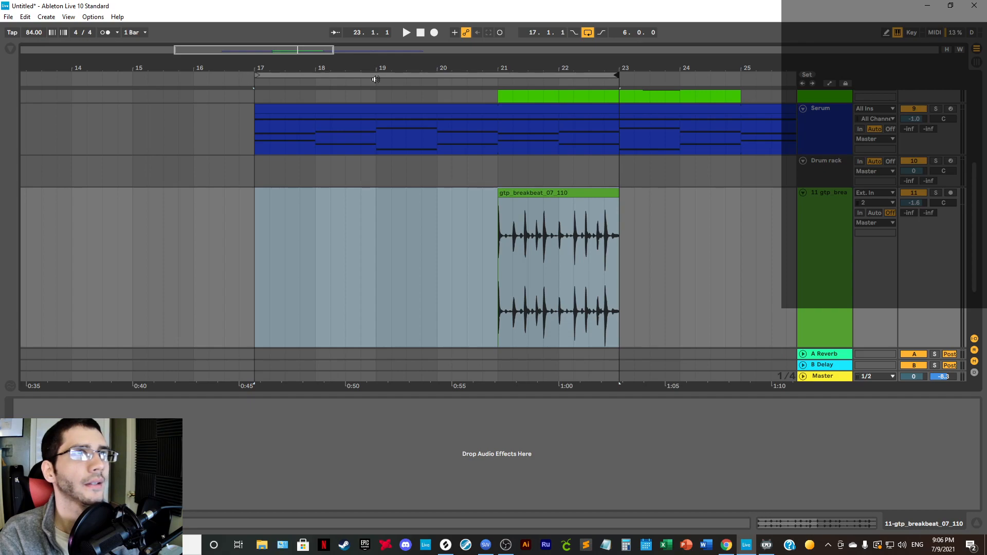
pyautogui.moveTo(501, 66); pyautogui.dragTo(501, 103)
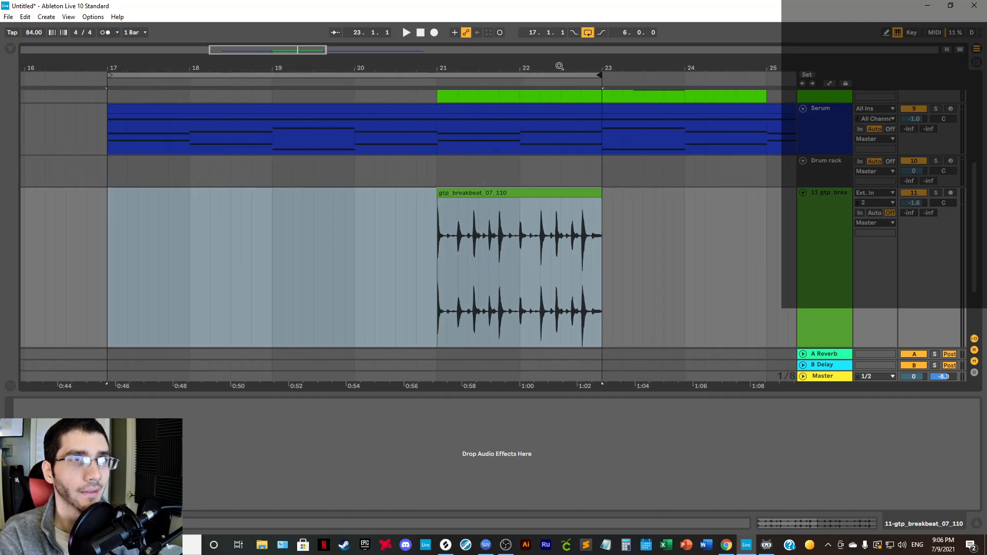
pyautogui.moveTo(611, 80)
pyautogui.mouseDown()
pyautogui.moveTo(611, 144)
pyautogui.moveTo(610, 88)
pyautogui.mouseUp()
pyautogui.click(662, 295)
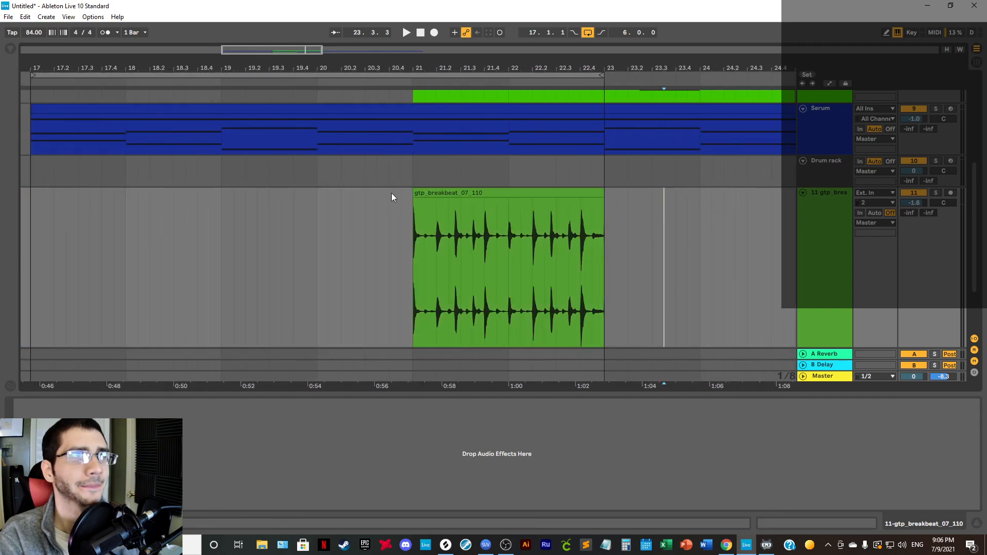
# Step: Consolidate the breakbeat track from bar 20 to bar 24 into one clip, including the silence around the loop
pyautogui.moveTo(389, 193); pyautogui.dragTo(617, 199)
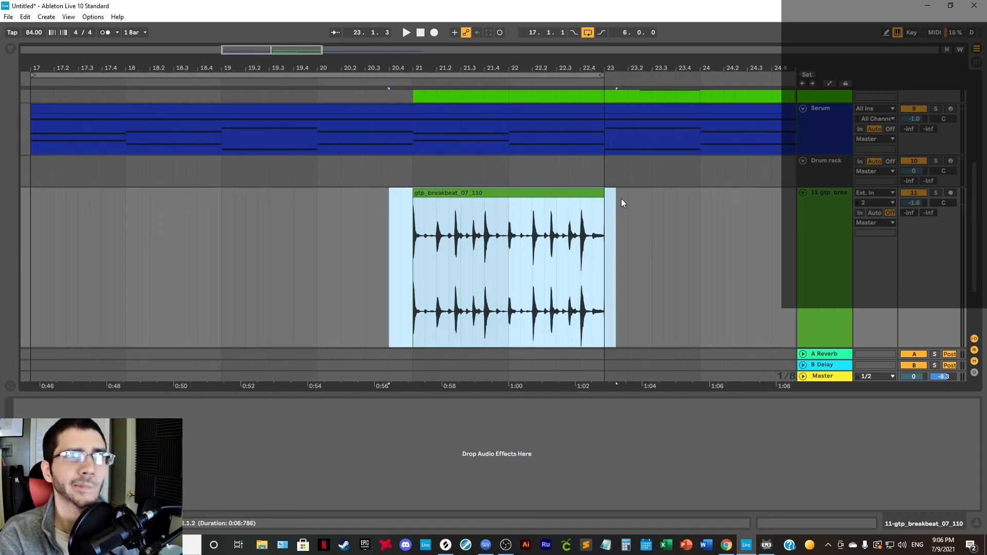
pyautogui.click(353, 211)
pyautogui.moveTo(318, 192); pyautogui.dragTo(704, 212)
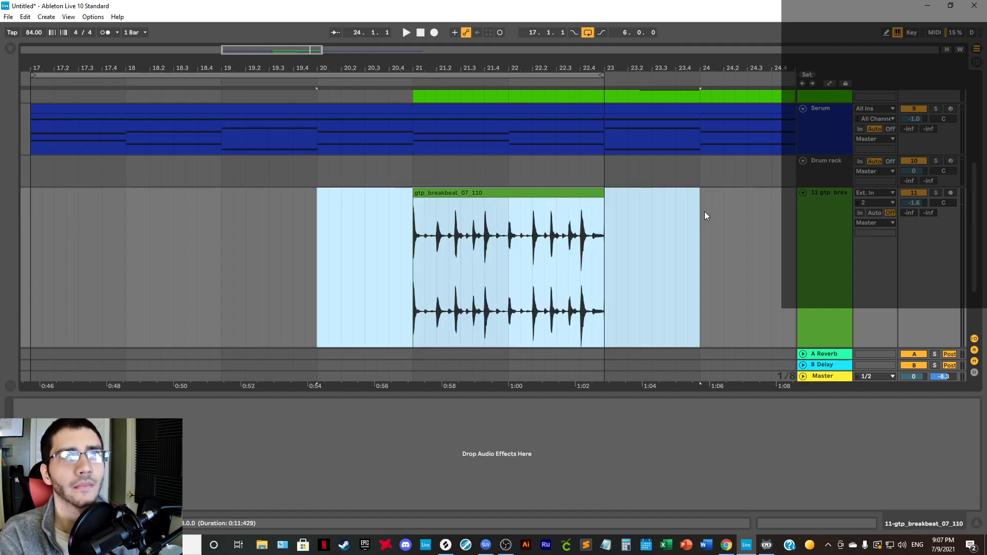
pyautogui.rightClick(528, 193)
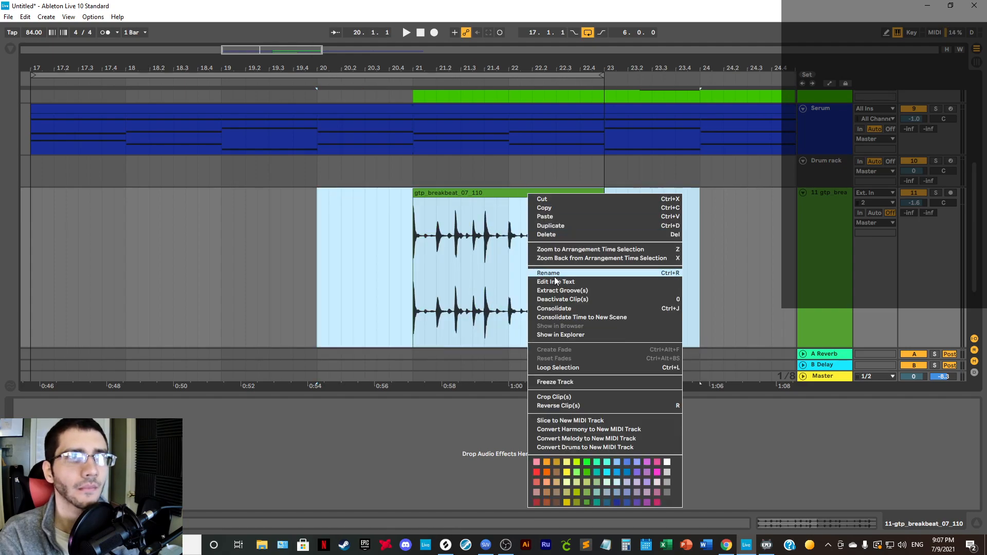
pyautogui.click(568, 308)
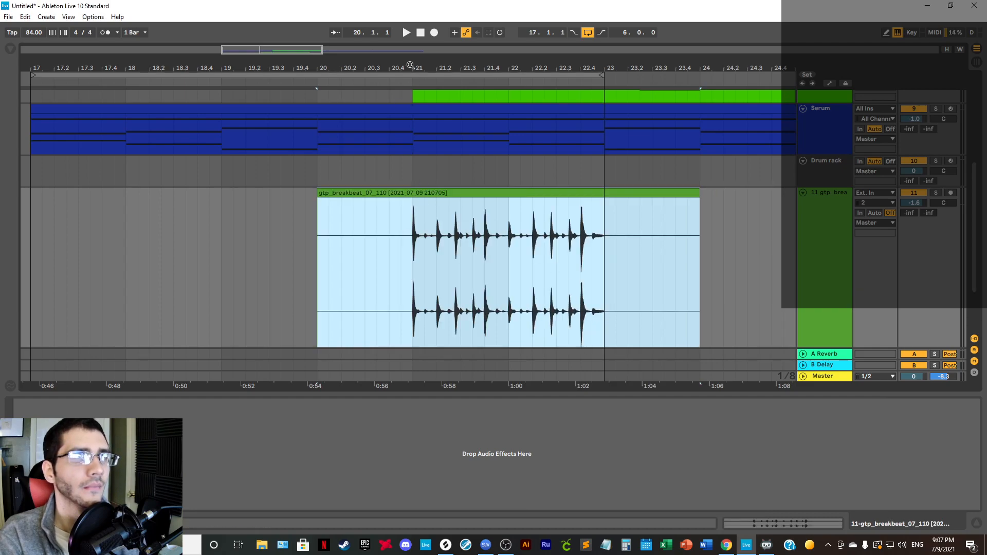
# Step: Open the consolidated breakbeat clip's sample view and choose the Complex warp mode
pyautogui.moveTo(410, 65)
pyautogui.mouseDown()
pyautogui.moveTo(410, 166)
pyautogui.moveTo(411, 56)
pyautogui.mouseUp()
pyautogui.click(458, 281)
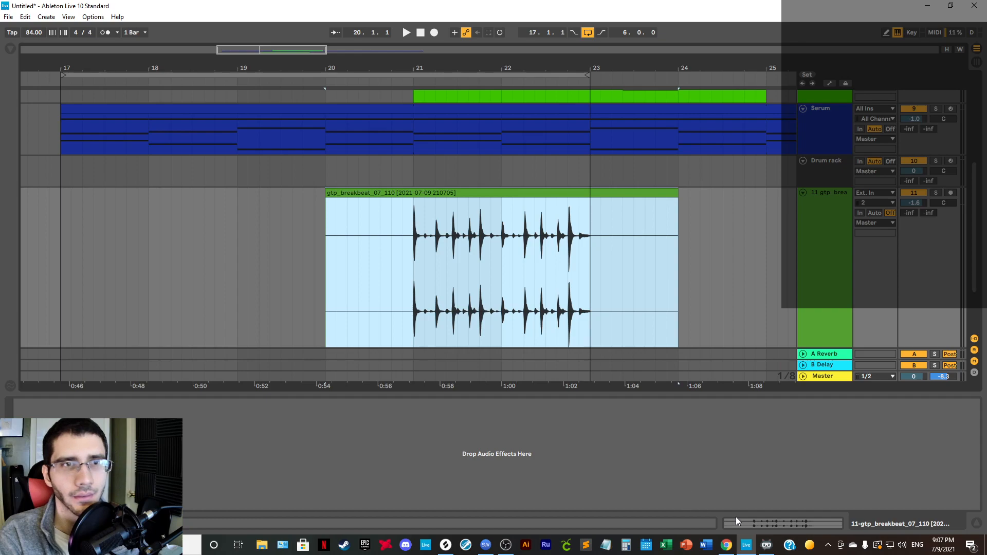
pyautogui.click(754, 525)
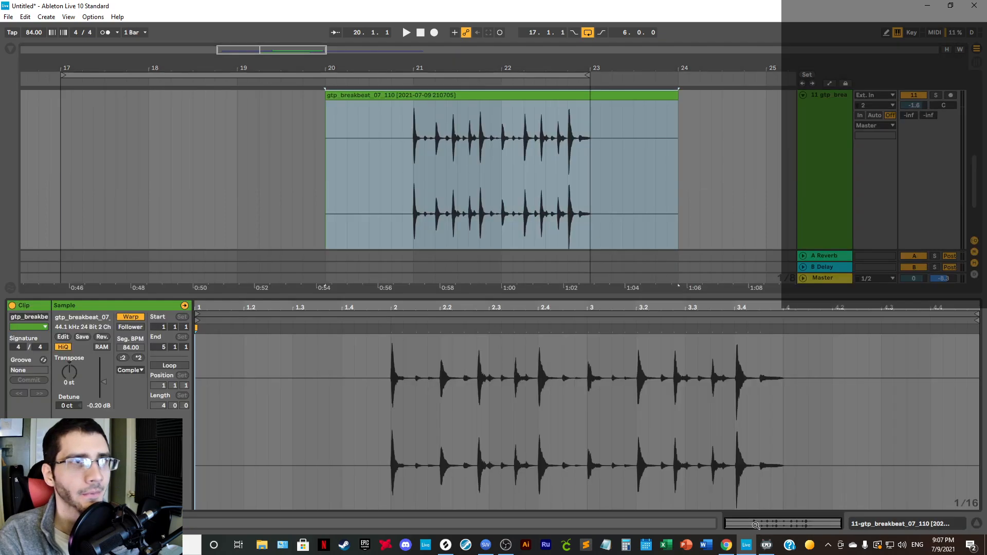
pyautogui.click(130, 371)
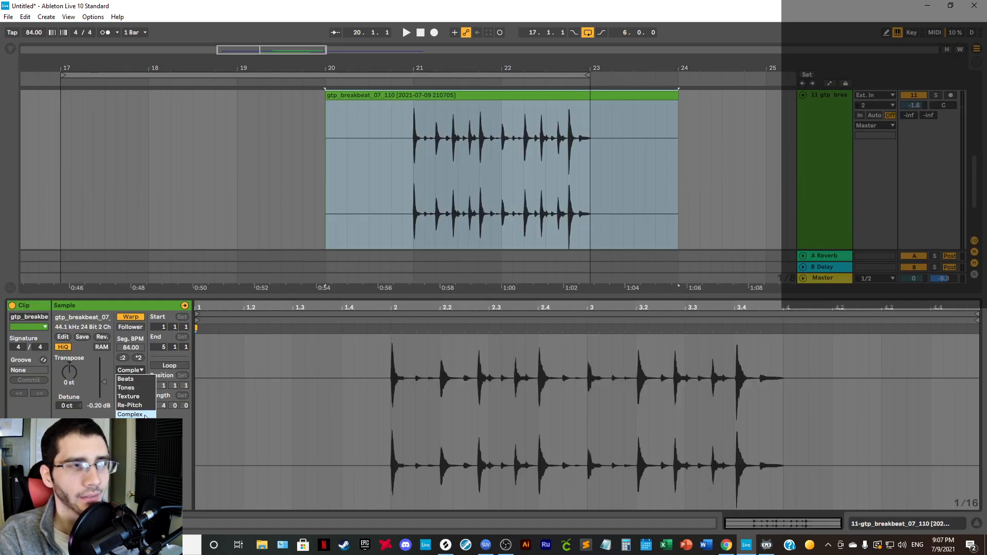
pyautogui.click(146, 416)
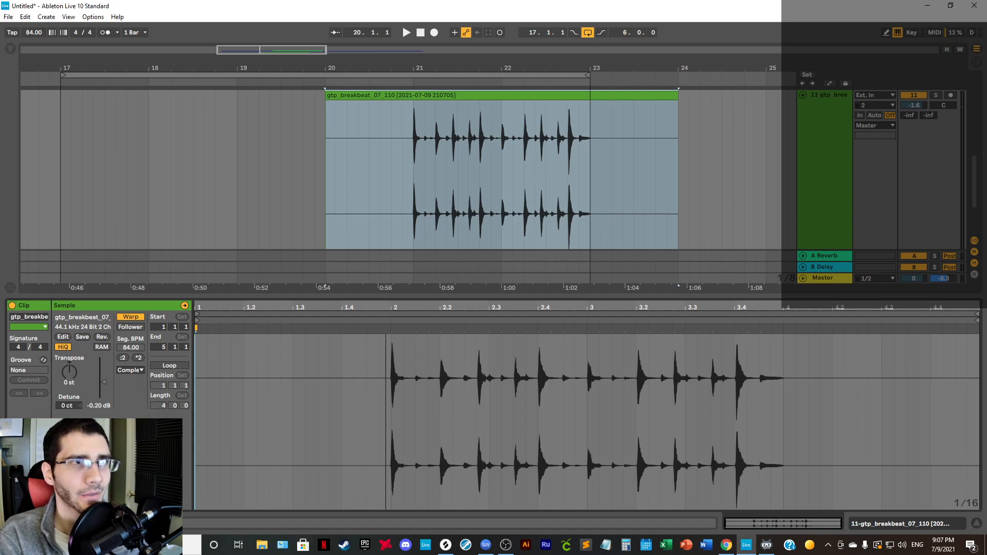
# Step: Switch the breakbeat clip's warp mode to Complex Pro and back to Complex
pyautogui.moveTo(387, 308); pyautogui.dragTo(386, 360)
pyautogui.moveTo(447, 308); pyautogui.dragTo(446, 329)
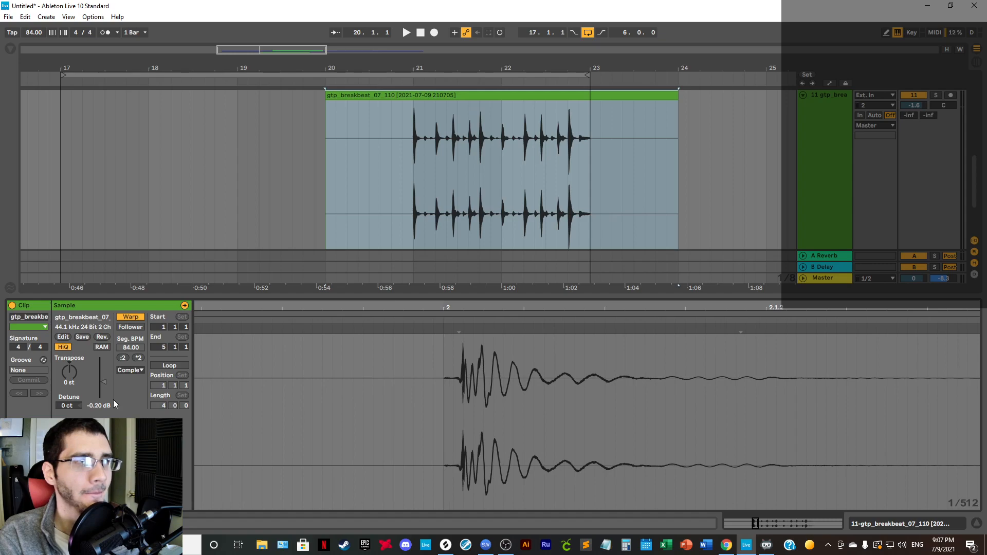
pyautogui.click(130, 370)
pyautogui.click(141, 415)
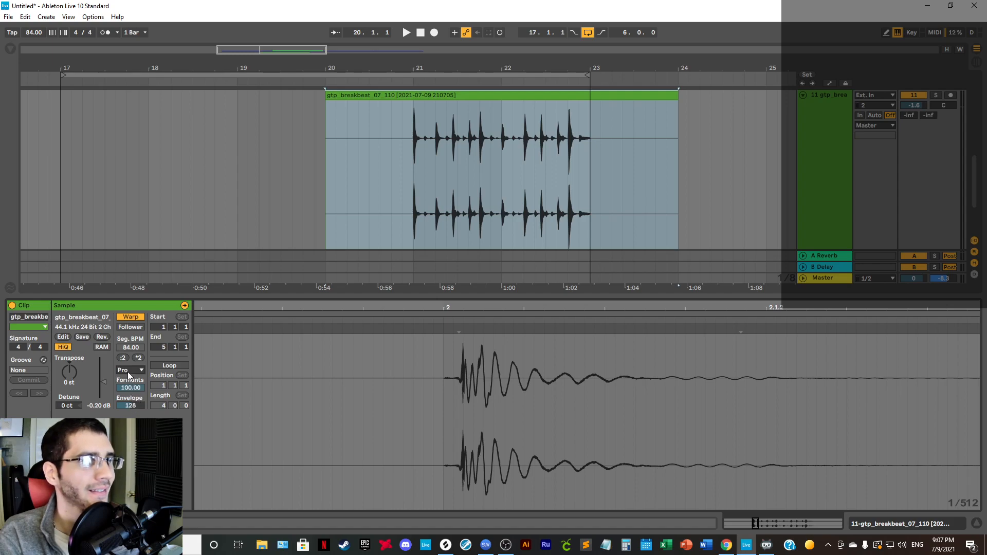
pyautogui.click(128, 372)
pyautogui.click(131, 410)
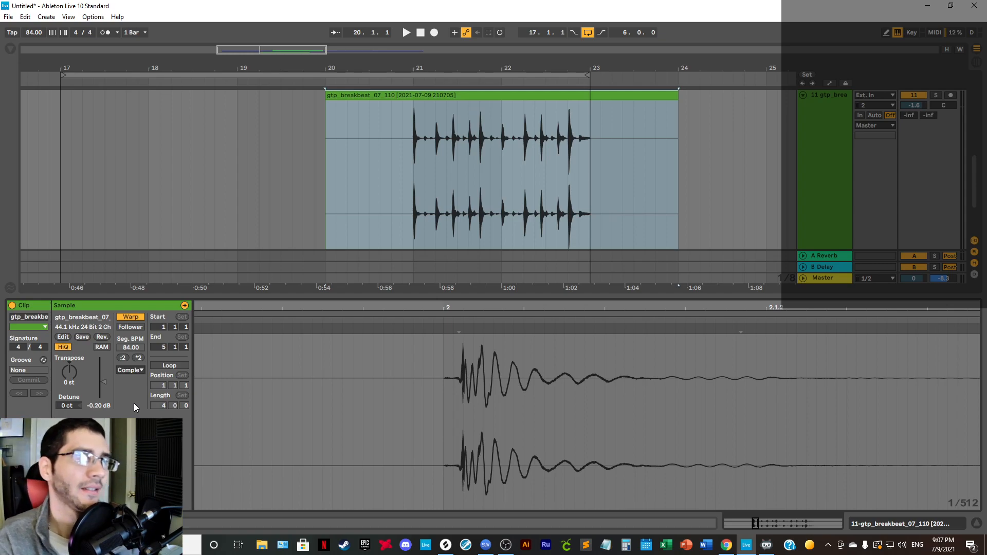
# Step: Examine the first kick's transient near beat 2 of the sample and play the clip from bar 21
pyautogui.moveTo(440, 304); pyautogui.dragTo(439, 257)
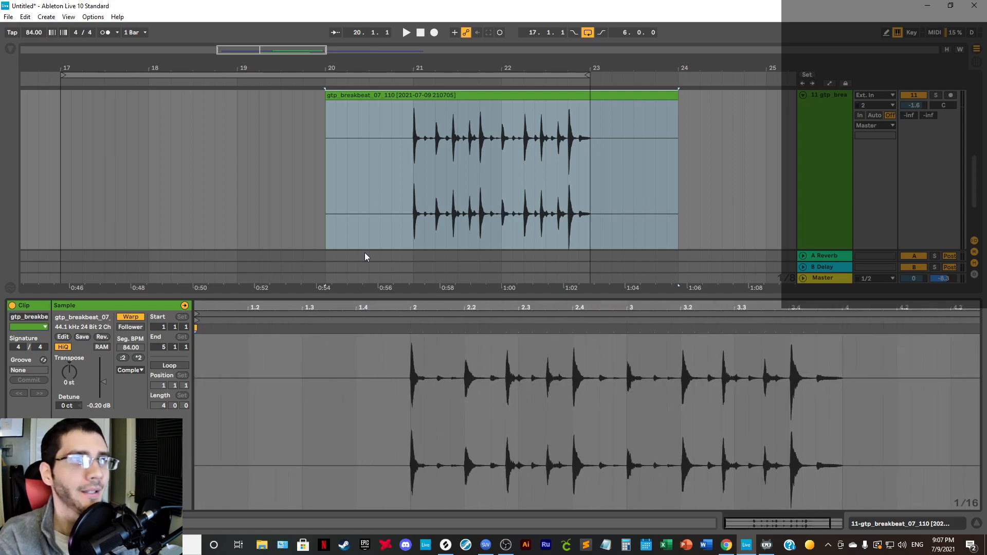
pyautogui.moveTo(400, 312); pyautogui.dragTo(411, 359)
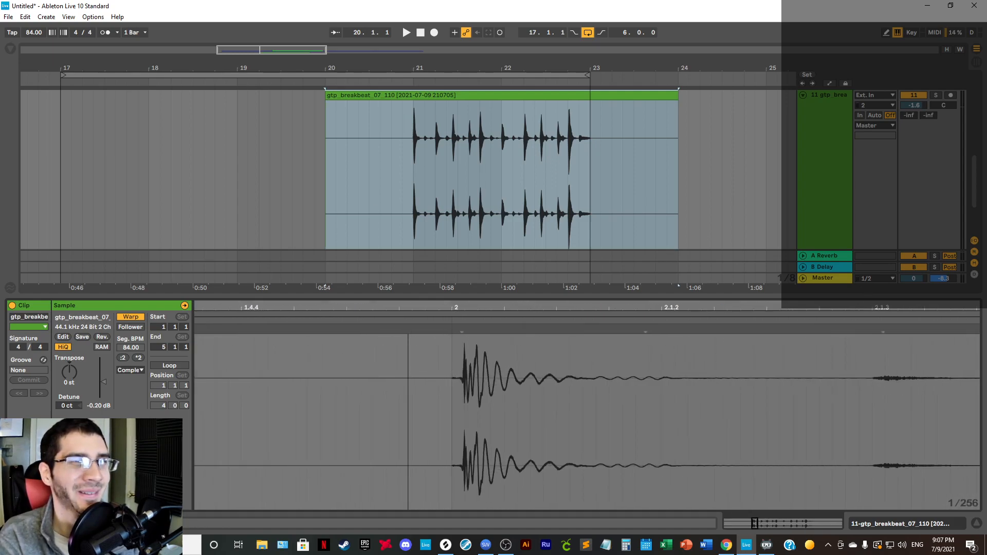
pyautogui.click(407, 115)
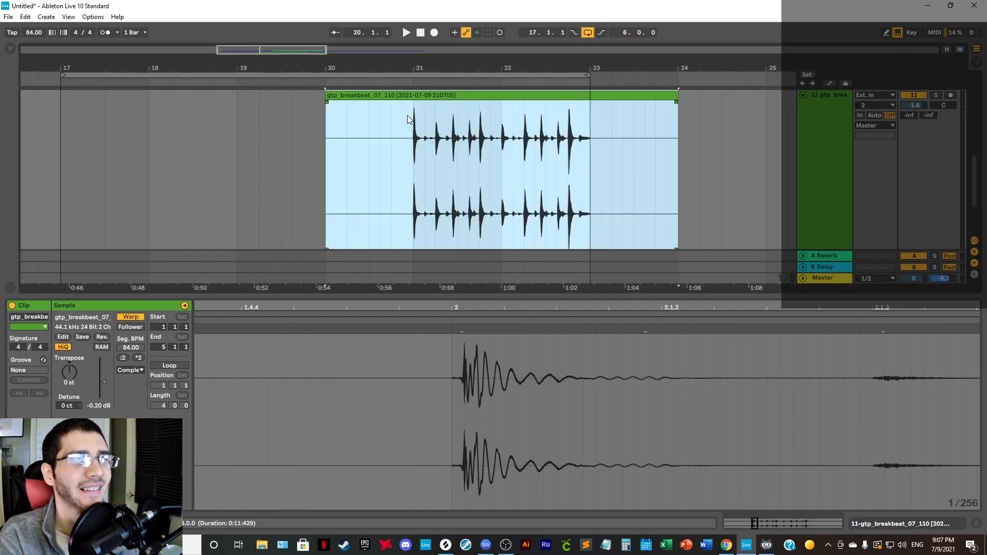
pyautogui.press('space')
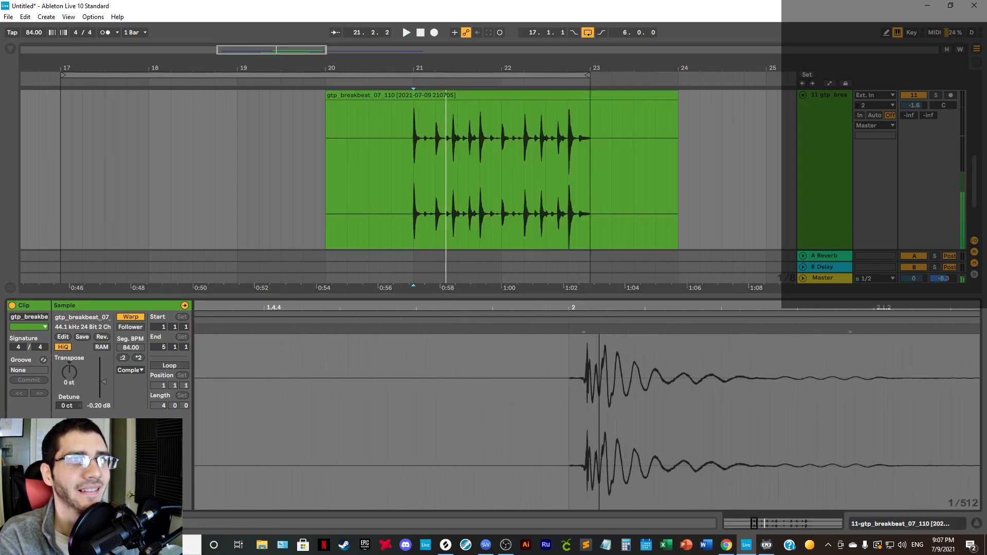
# Step: Add warp markers on the soft hit just after 2.1.3 and at the start of the first kick near beat 2
pyautogui.moveTo(611, 308); pyautogui.dragTo(543, 329)
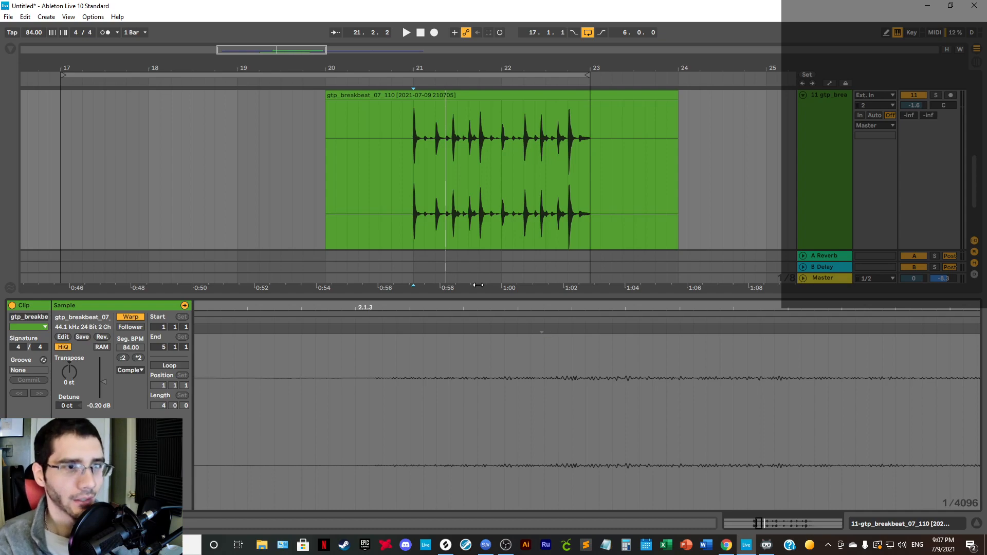
pyautogui.click(543, 331)
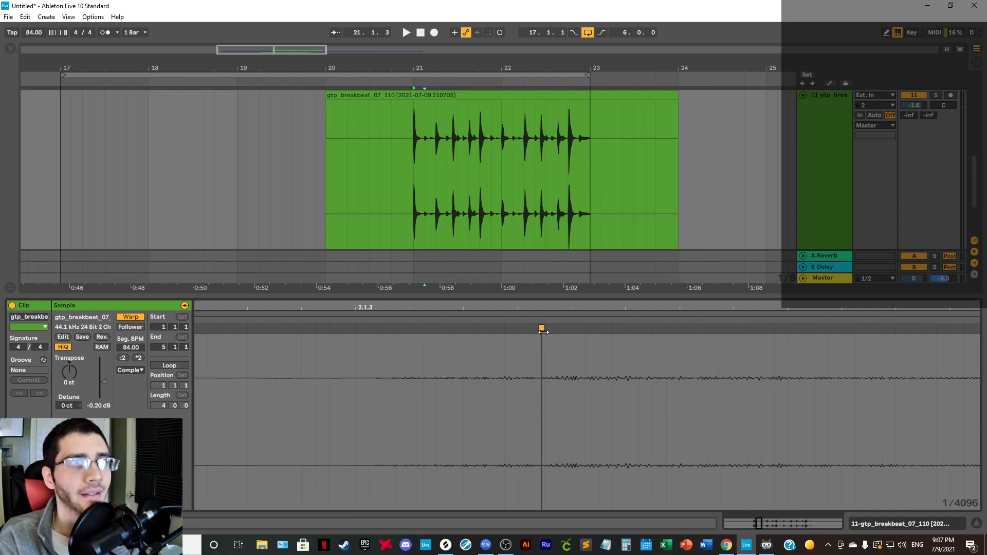
pyautogui.moveTo(547, 311); pyautogui.dragTo(497, 320)
pyautogui.click(559, 330)
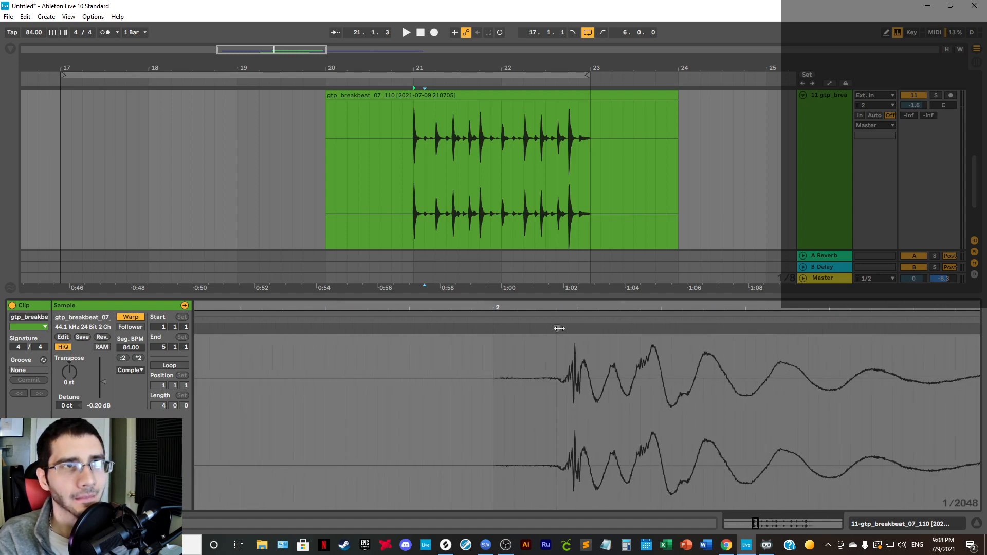
pyautogui.moveTo(559, 303)
pyautogui.mouseDown()
pyautogui.moveTo(472, 316)
pyautogui.moveTo(444, 333)
pyautogui.mouseUp()
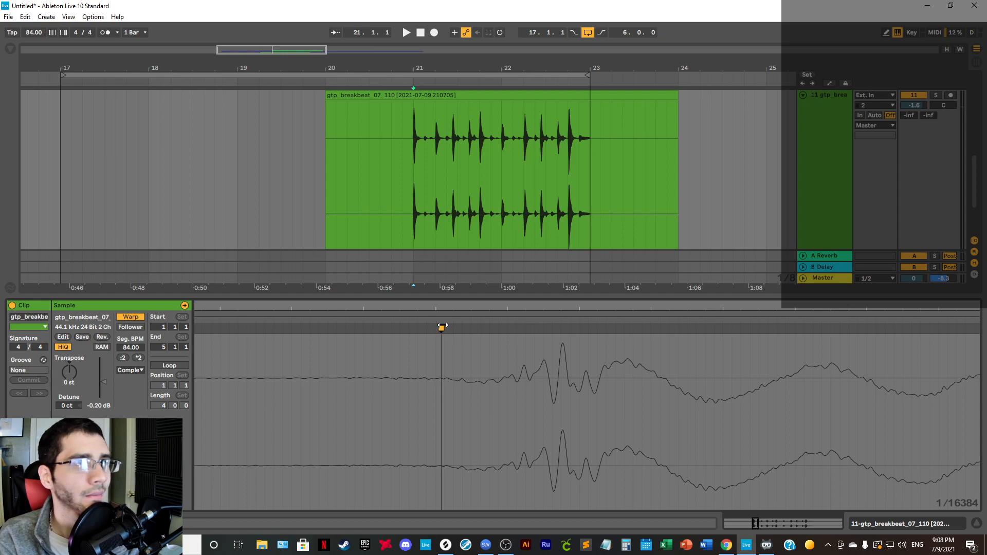
# Step: Move the first kick's warp marker slightly ahead of beat 2 so the kick's attack lines up with the beat
pyautogui.moveTo(431, 307); pyautogui.dragTo(430, 244)
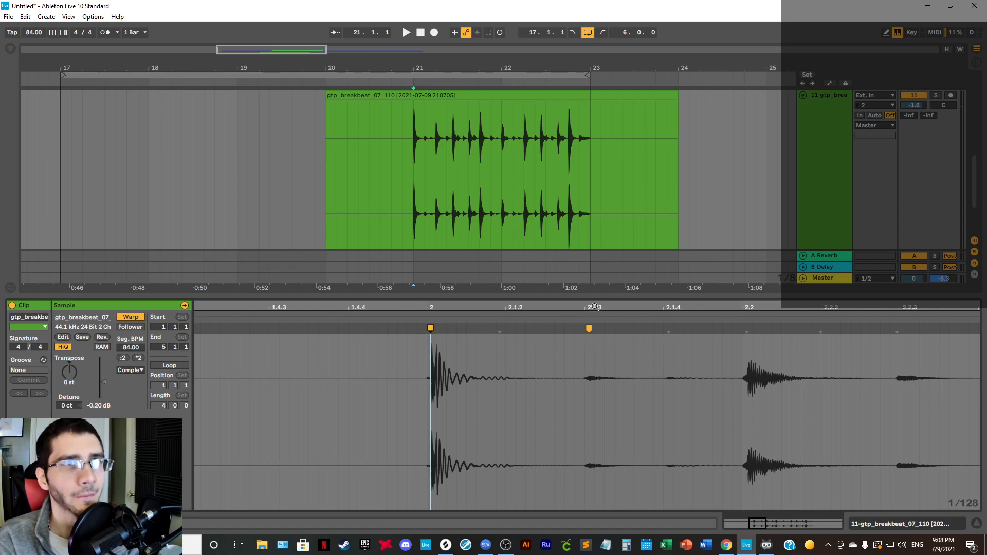
pyautogui.moveTo(595, 306); pyautogui.dragTo(595, 329)
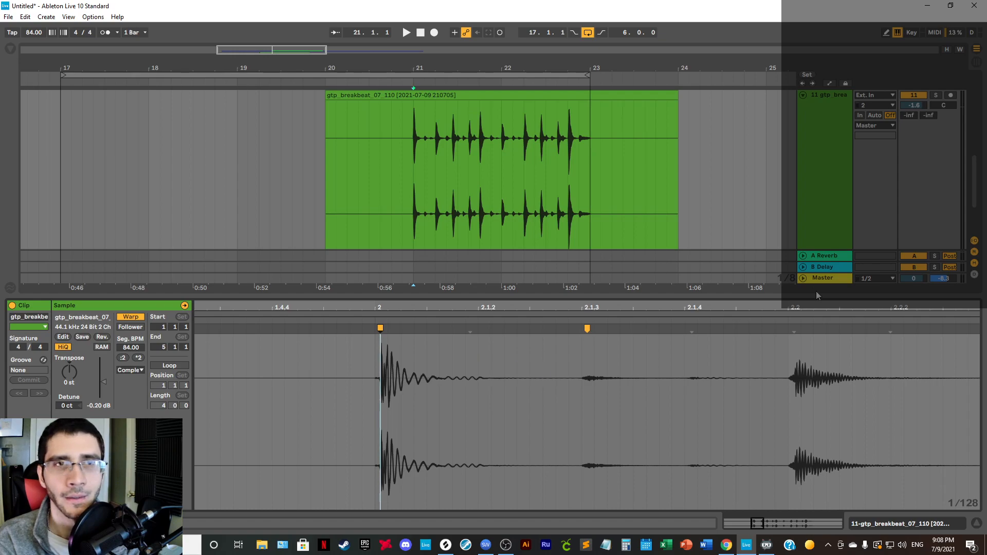
pyautogui.moveTo(792, 309); pyautogui.dragTo(792, 301)
pyautogui.moveTo(521, 310)
pyautogui.mouseDown()
pyautogui.moveTo(529, 350)
pyautogui.moveTo(399, 327)
pyautogui.moveTo(266, 327)
pyautogui.moveTo(312, 315)
pyautogui.moveTo(313, 325)
pyautogui.mouseUp()
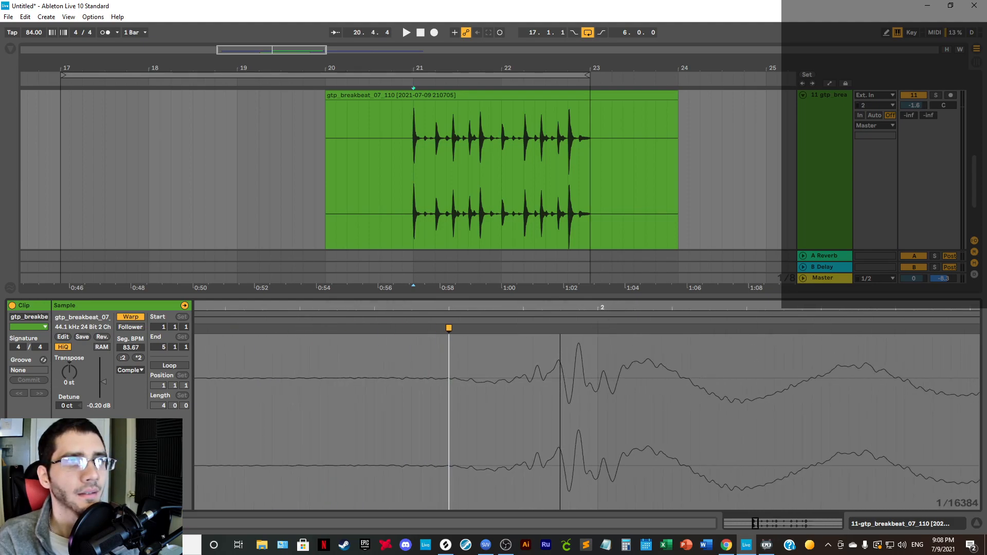
pyautogui.moveTo(599, 311); pyautogui.dragTo(598, 318)
pyautogui.moveTo(315, 328)
pyautogui.mouseDown()
pyautogui.moveTo(465, 328)
pyautogui.moveTo(452, 329)
pyautogui.mouseUp()
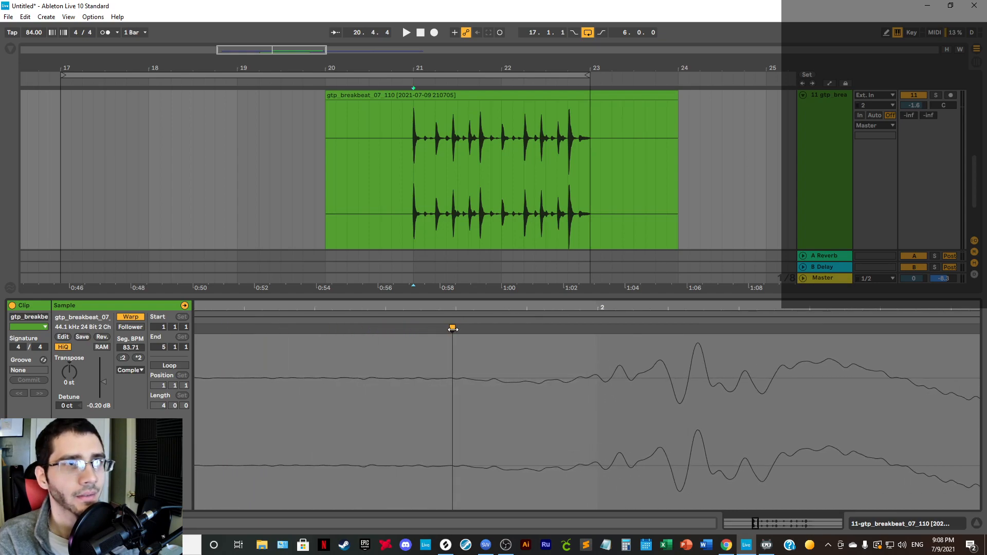
pyautogui.moveTo(591, 306); pyautogui.dragTo(604, 309)
pyautogui.moveTo(669, 308)
pyautogui.mouseDown()
pyautogui.moveTo(566, 308)
pyautogui.moveTo(638, 308)
pyautogui.mouseUp()
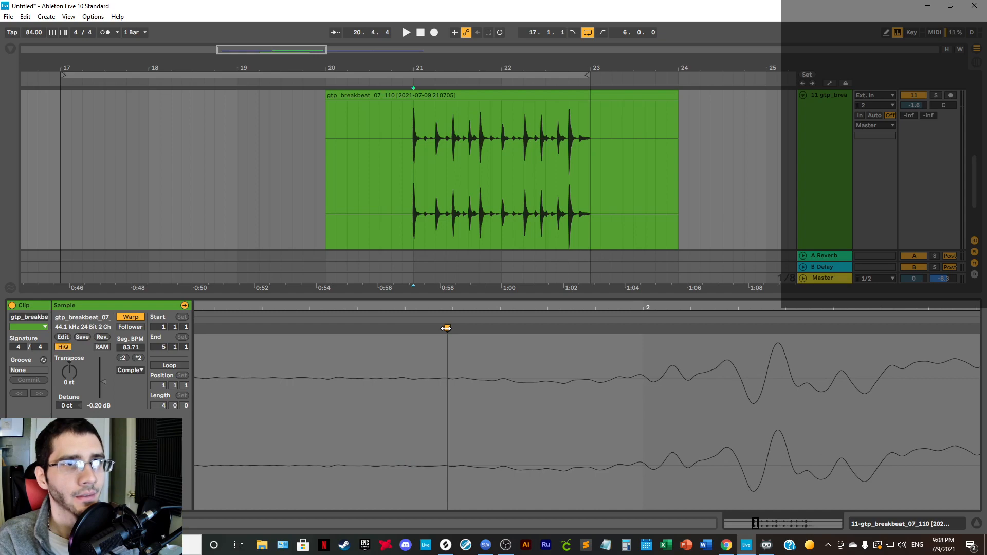
pyautogui.moveTo(446, 328); pyautogui.dragTo(456, 280)
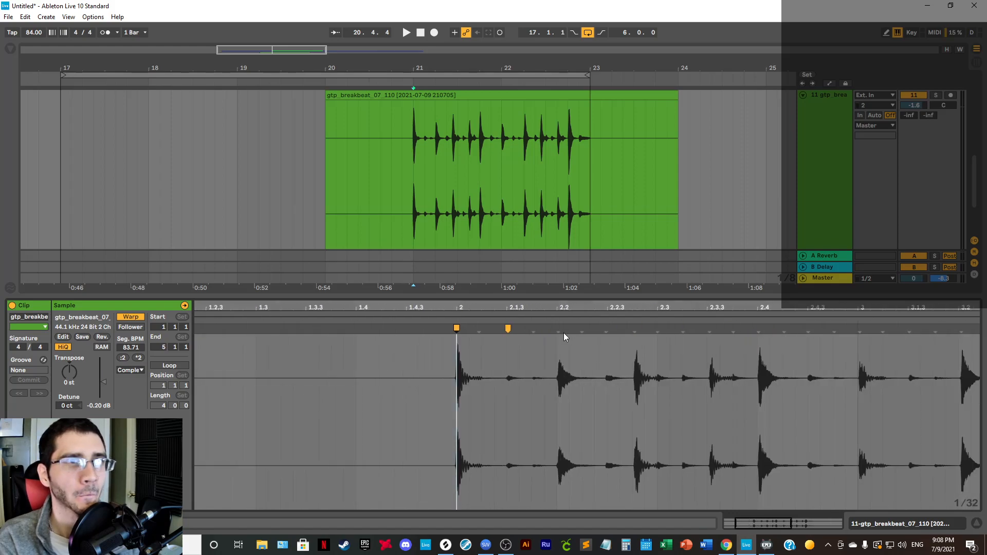
pyautogui.moveTo(504, 303)
pyautogui.mouseDown()
pyautogui.moveTo(504, 337)
pyautogui.moveTo(504, 309)
pyautogui.mouseUp()
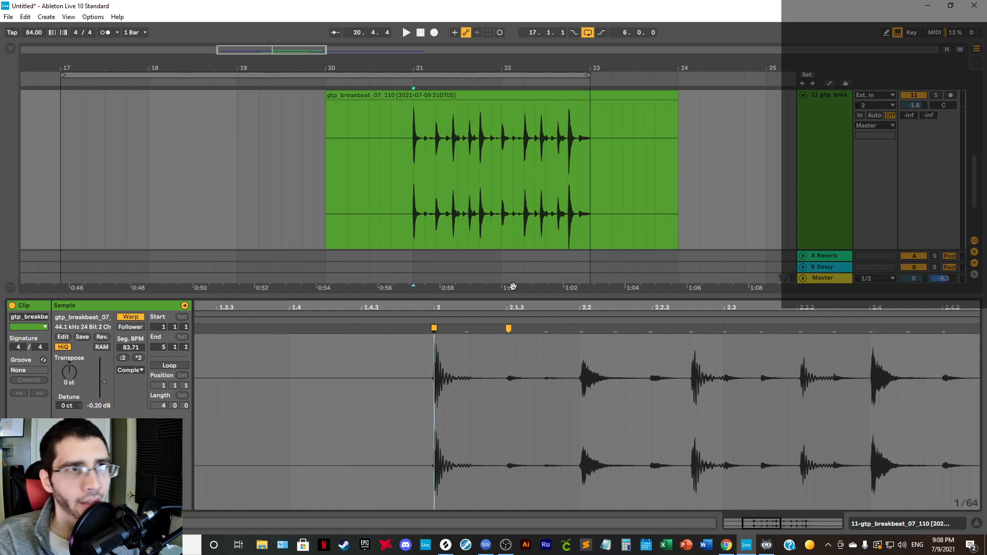
# Step: Shorten the arrangement loop so it runs from bar 21 to bar 23
pyautogui.moveTo(61, 76); pyautogui.dragTo(414, 77)
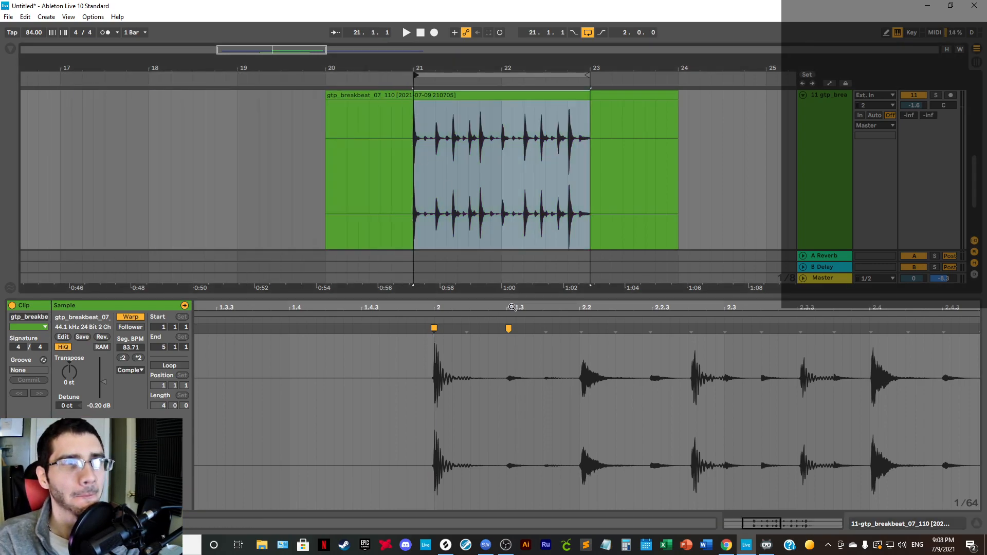
# Step: Add a warp marker on the faint hit near 2.1.4 and move the soft hit's marker after 2.1.3 slightly earlier
pyautogui.moveTo(508, 306); pyautogui.dragTo(507, 334)
pyautogui.moveTo(463, 308); pyautogui.dragTo(463, 331)
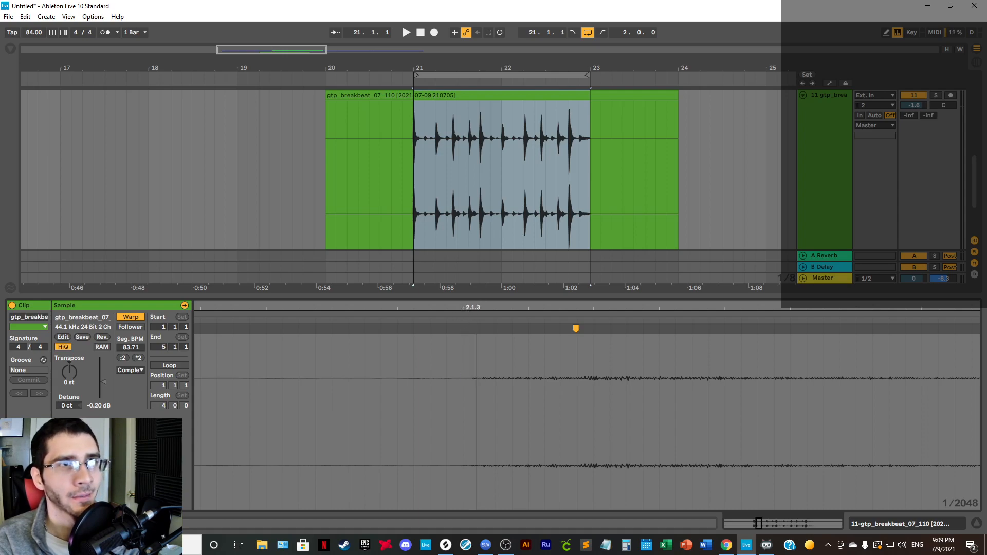
pyautogui.moveTo(476, 308); pyautogui.dragTo(477, 262)
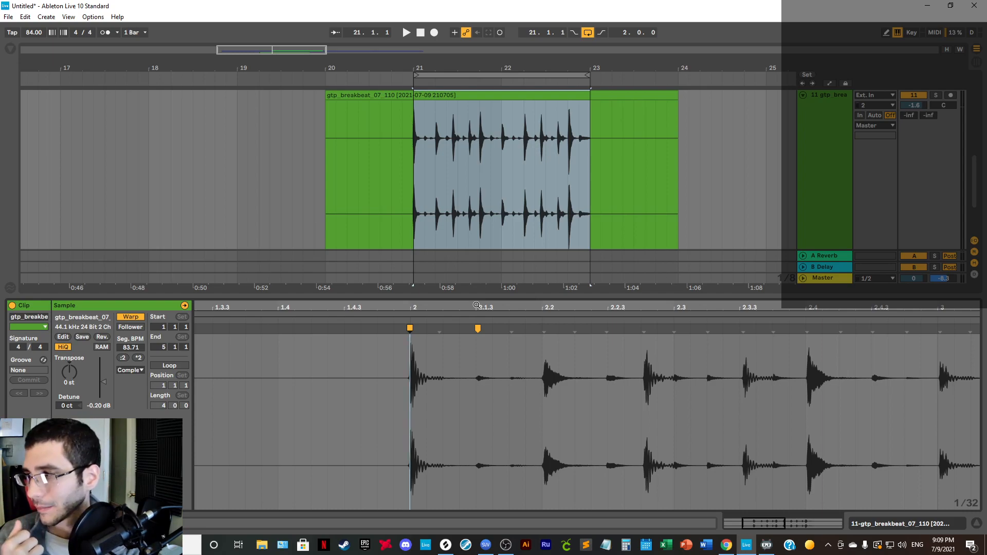
pyautogui.moveTo(476, 307); pyautogui.dragTo(491, 354)
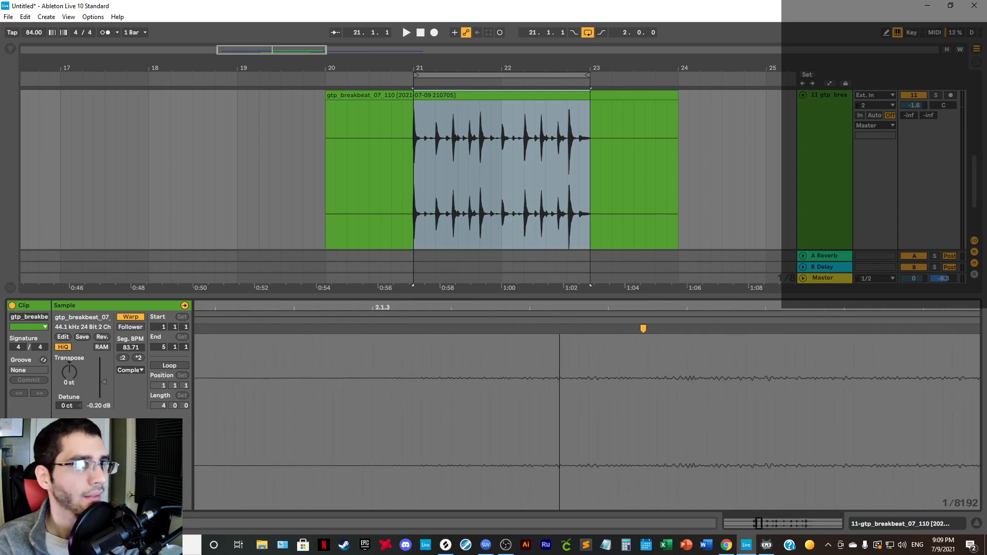
pyautogui.moveTo(633, 304); pyautogui.dragTo(555, 360)
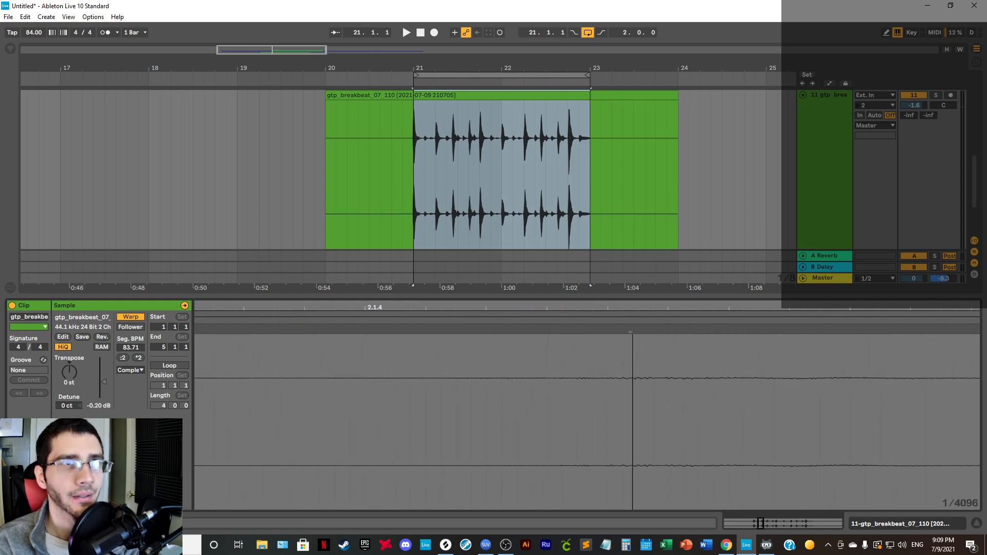
pyautogui.moveTo(631, 308)
pyautogui.mouseDown()
pyautogui.moveTo(632, 329)
pyautogui.moveTo(631, 247)
pyautogui.mouseUp()
pyautogui.doubleClick(624, 352)
pyautogui.moveTo(499, 313)
pyautogui.mouseDown()
pyautogui.moveTo(499, 359)
pyautogui.moveTo(564, 305)
pyautogui.moveTo(569, 247)
pyautogui.moveTo(595, 278)
pyautogui.moveTo(537, 283)
pyautogui.moveTo(533, 182)
pyautogui.moveTo(569, 229)
pyautogui.moveTo(564, 282)
pyautogui.moveTo(591, 276)
pyautogui.mouseUp()
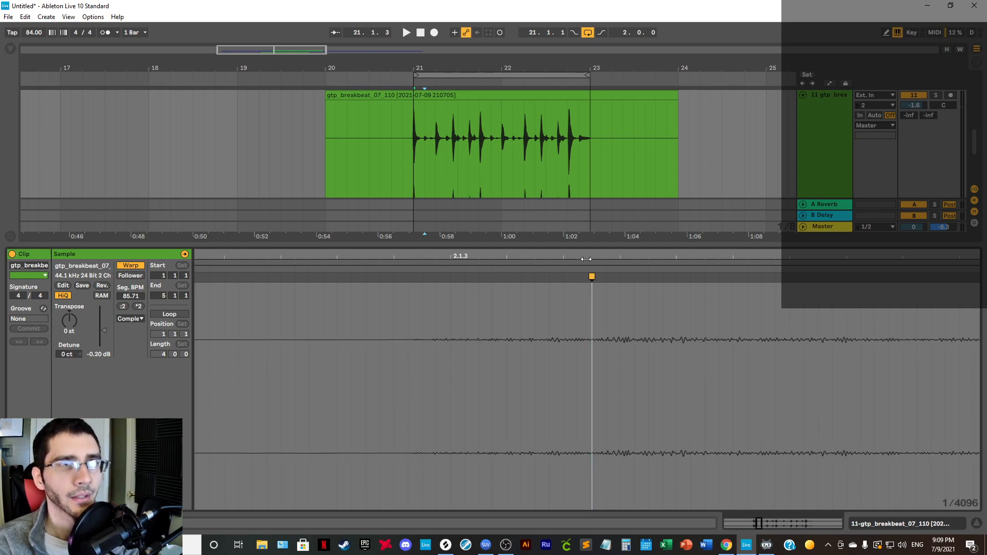
# Step: Play the breakbeat clip from bar 20 to hear the timing of the first hits
pyautogui.click(325, 119)
pyautogui.press('space')
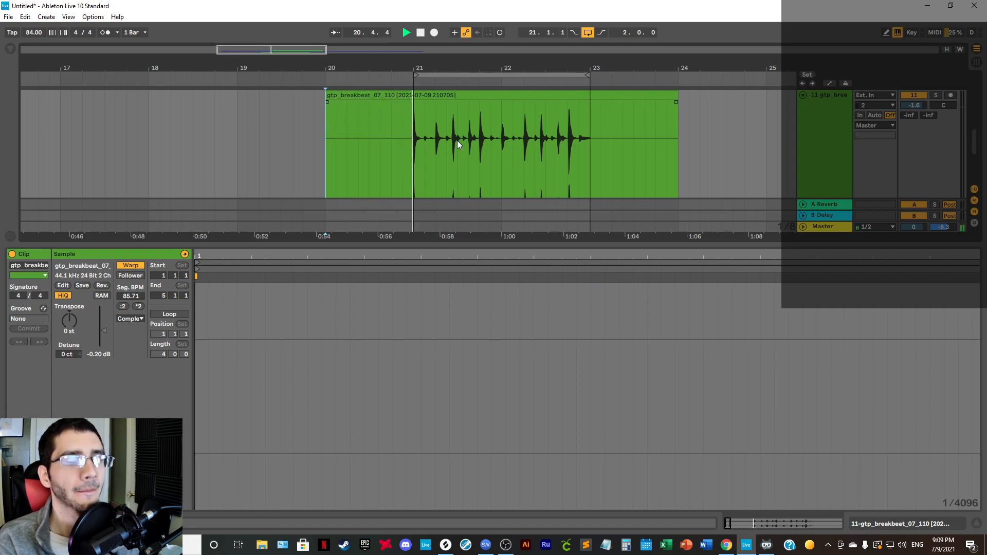
pyautogui.press('space')
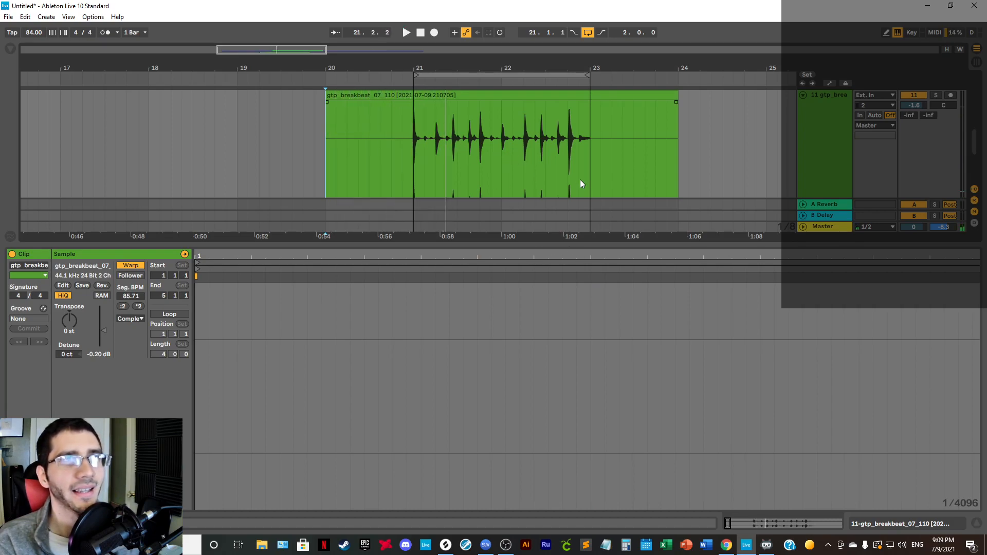
# Step: Add a warp marker at the start of the loud hit near 2.2 in the breakbeat clip
pyautogui.click(516, 96)
pyautogui.moveTo(442, 259); pyautogui.dragTo(559, 301)
pyautogui.doubleClick(553, 300)
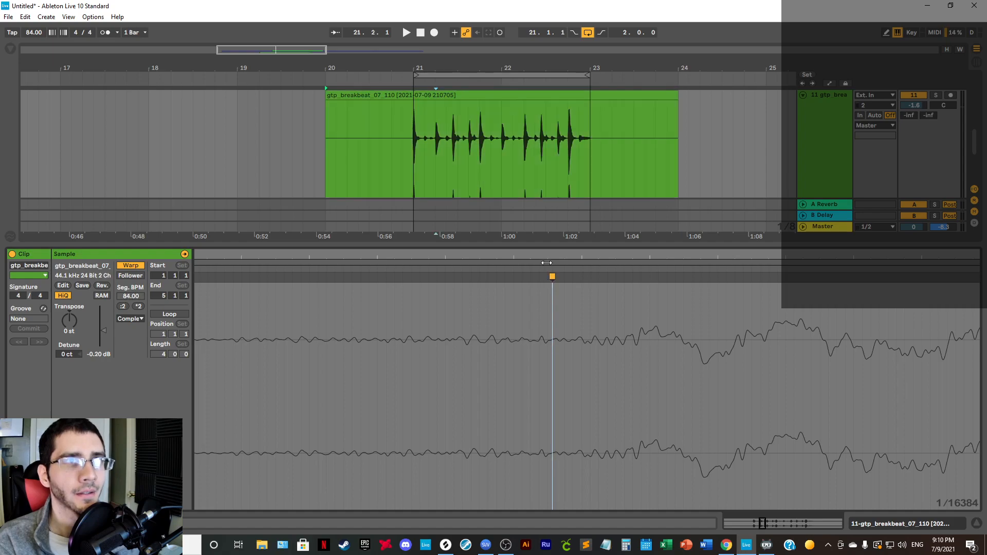
pyautogui.moveTo(545, 257); pyautogui.dragTo(542, 213)
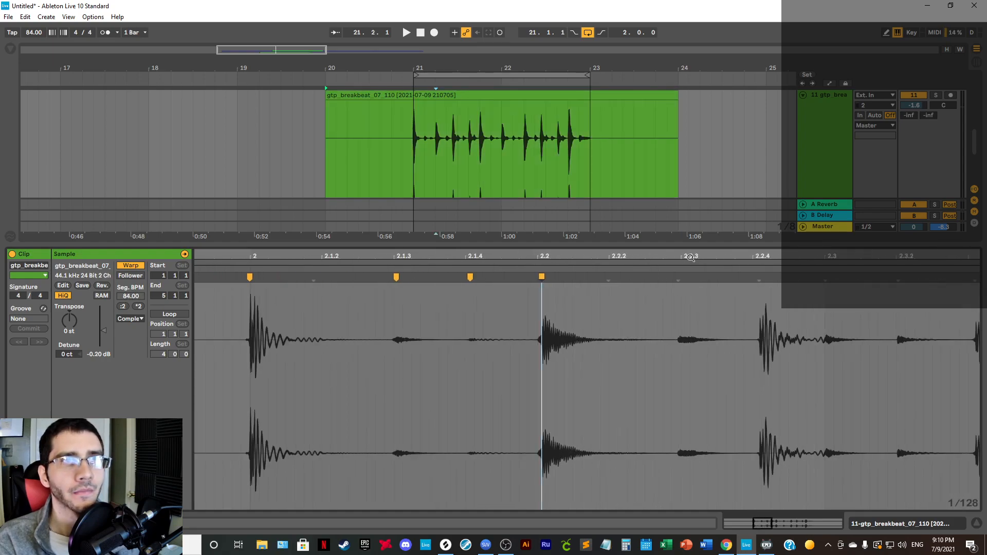
# Step: Add a warp marker at the exact start of the soft hit just before 2.2.3
pyautogui.moveTo(691, 257); pyautogui.dragTo(679, 296)
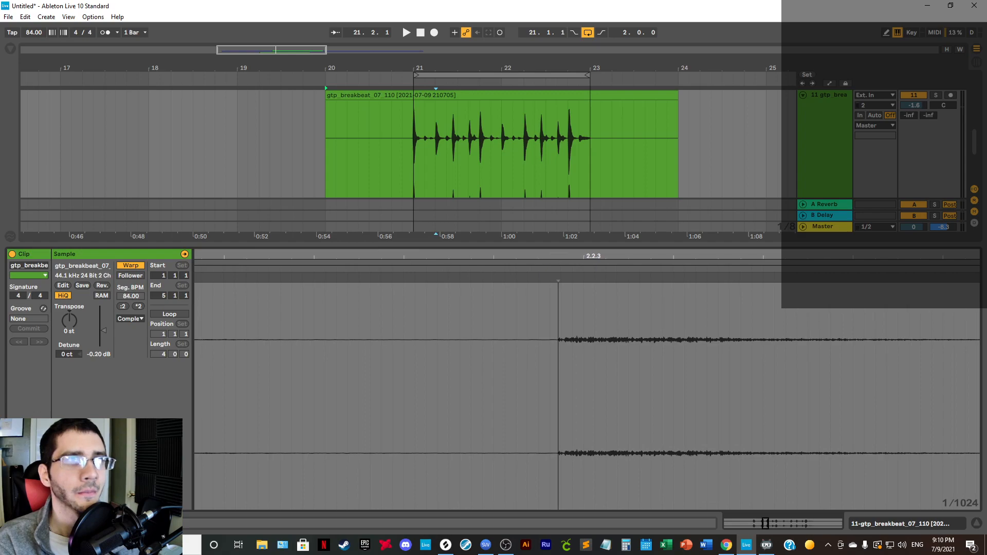
pyautogui.moveTo(558, 257); pyautogui.dragTo(564, 265)
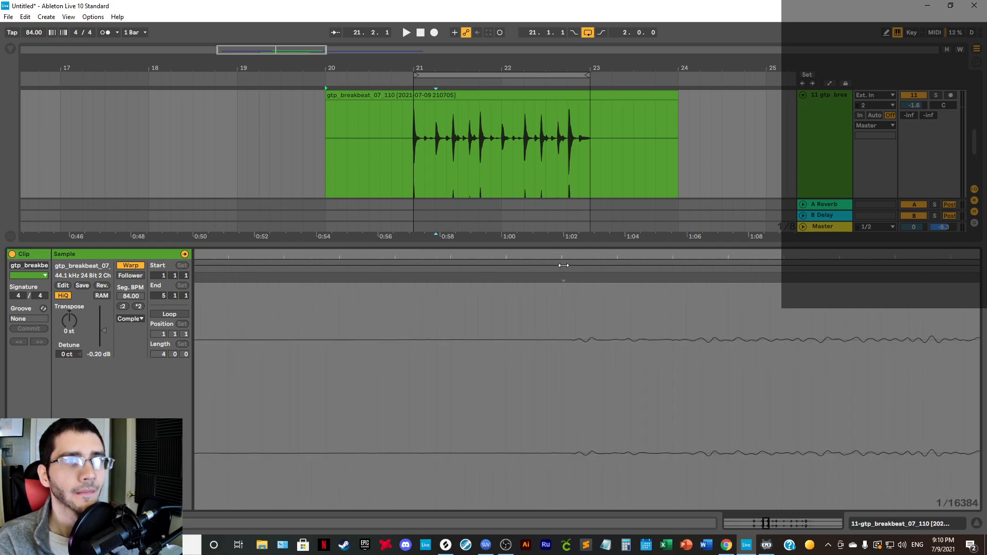
pyautogui.click(563, 298)
pyautogui.click(566, 298)
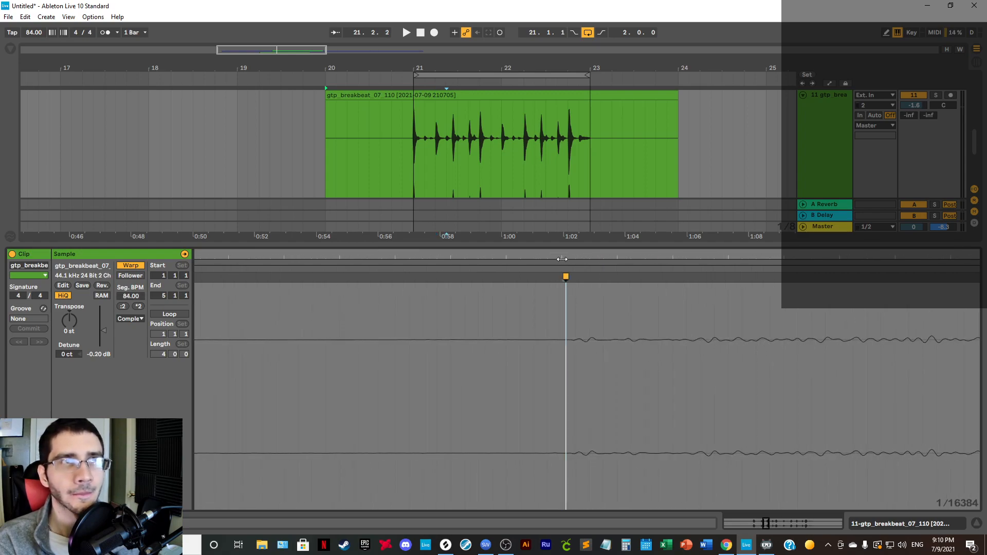
# Step: Move the loud hit's warp marker earlier so that it sits at about 2.2
pyautogui.moveTo(562, 259)
pyautogui.mouseDown()
pyautogui.moveTo(562, 226)
pyautogui.moveTo(483, 175)
pyautogui.moveTo(465, 181)
pyautogui.moveTo(465, 201)
pyautogui.moveTo(575, 199)
pyautogui.mouseUp()
pyautogui.moveTo(417, 254); pyautogui.dragTo(414, 254)
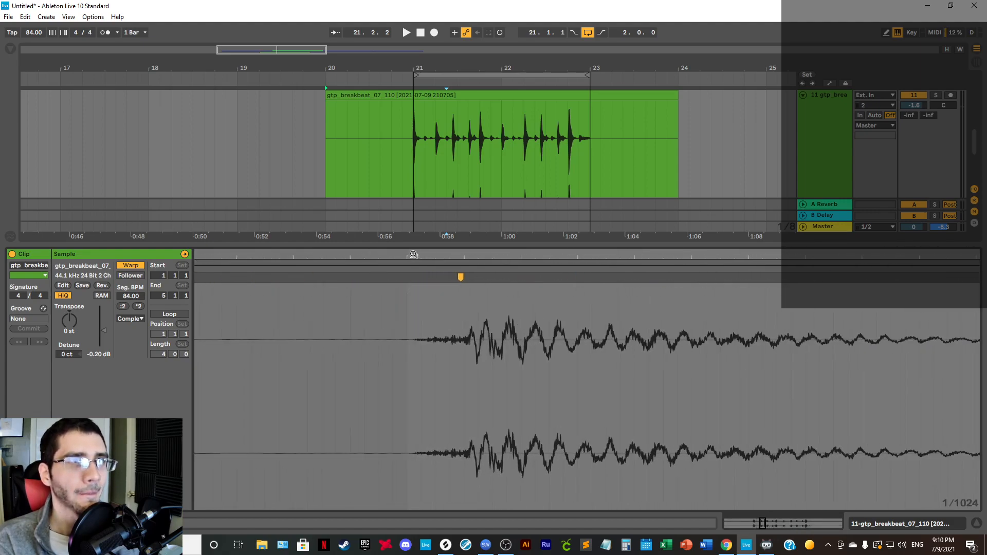
pyautogui.moveTo(474, 255); pyautogui.dragTo(474, 162)
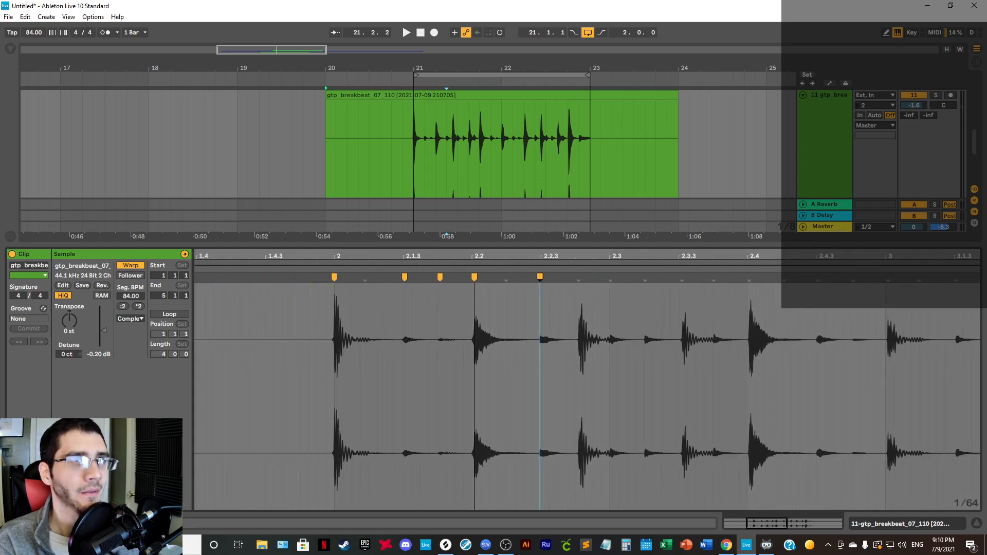
pyautogui.moveTo(474, 256)
pyautogui.mouseDown()
pyautogui.moveTo(474, 308)
pyautogui.moveTo(560, 363)
pyautogui.moveTo(583, 365)
pyautogui.mouseUp()
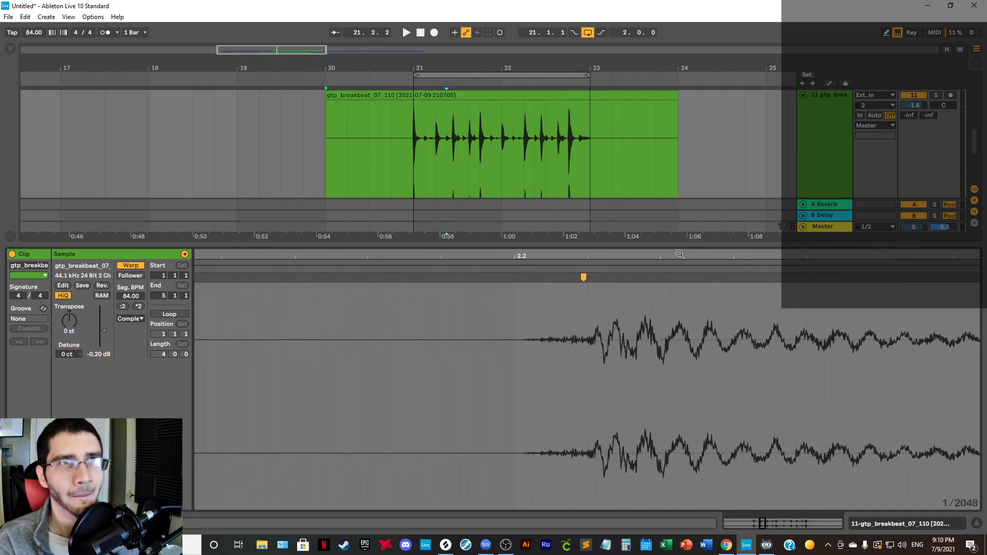
pyautogui.moveTo(679, 225); pyautogui.dragTo(679, 183)
pyautogui.moveTo(584, 214)
pyautogui.mouseDown()
pyautogui.moveTo(584, 252)
pyautogui.moveTo(513, 237)
pyautogui.moveTo(296, 261)
pyautogui.moveTo(352, 273)
pyautogui.mouseUp()
pyautogui.moveTo(322, 217); pyautogui.dragTo(514, 166)
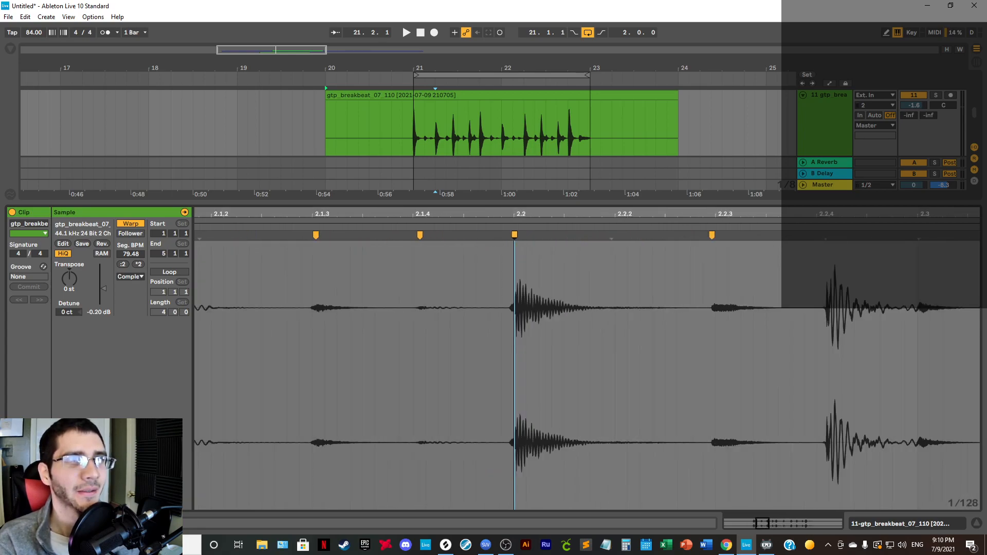
# Step: Compare with the first kick's marker and fine-tune the loud hit's warp marker to slightly ahead of 2.2
pyautogui.moveTo(487, 214); pyautogui.dragTo(406, 267)
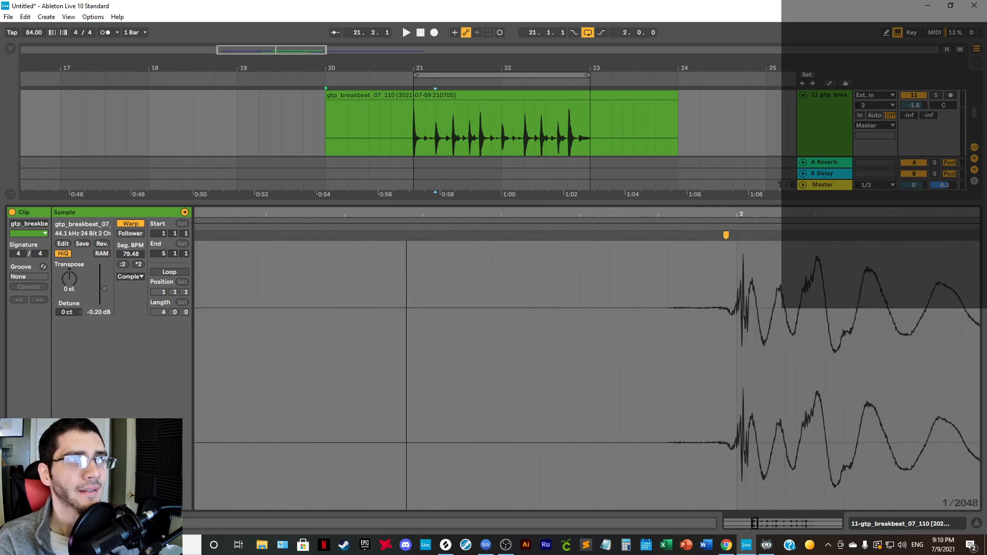
pyautogui.moveTo(746, 214); pyautogui.dragTo(502, 173)
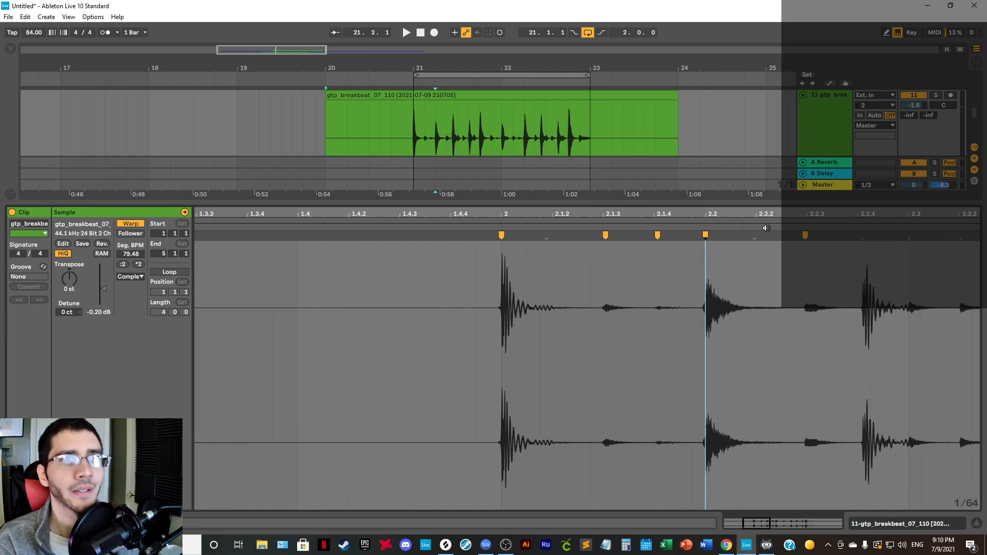
pyautogui.moveTo(706, 213)
pyautogui.mouseDown()
pyautogui.moveTo(753, 221)
pyautogui.moveTo(602, 226)
pyautogui.moveTo(583, 229)
pyautogui.moveTo(608, 238)
pyautogui.moveTo(567, 238)
pyautogui.moveTo(568, 207)
pyautogui.moveTo(567, 226)
pyautogui.moveTo(493, 244)
pyautogui.moveTo(393, 243)
pyautogui.moveTo(406, 244)
pyautogui.mouseUp()
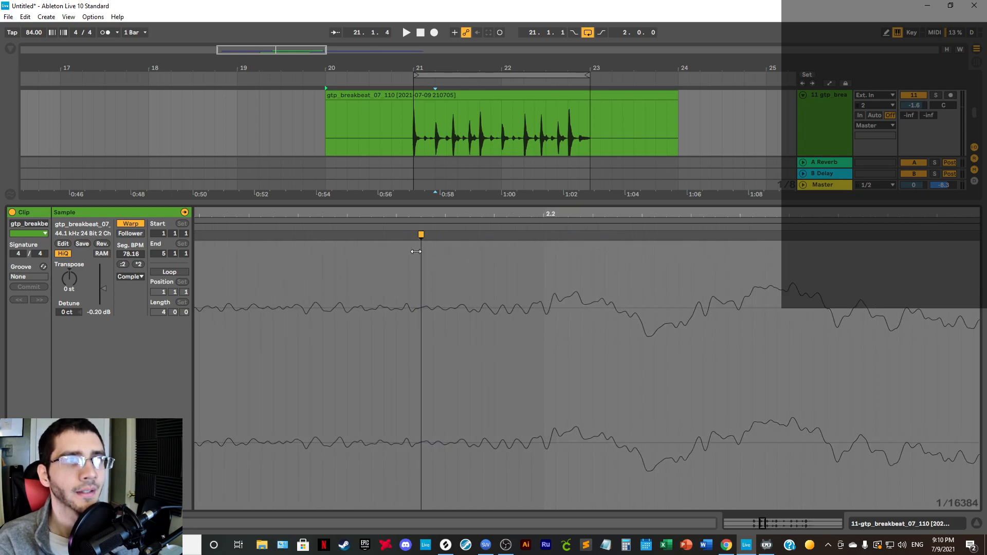
pyautogui.moveTo(528, 212)
pyautogui.mouseDown()
pyautogui.moveTo(528, 194)
pyautogui.moveTo(528, 219)
pyautogui.moveTo(527, 209)
pyautogui.moveTo(481, 286)
pyautogui.mouseUp()
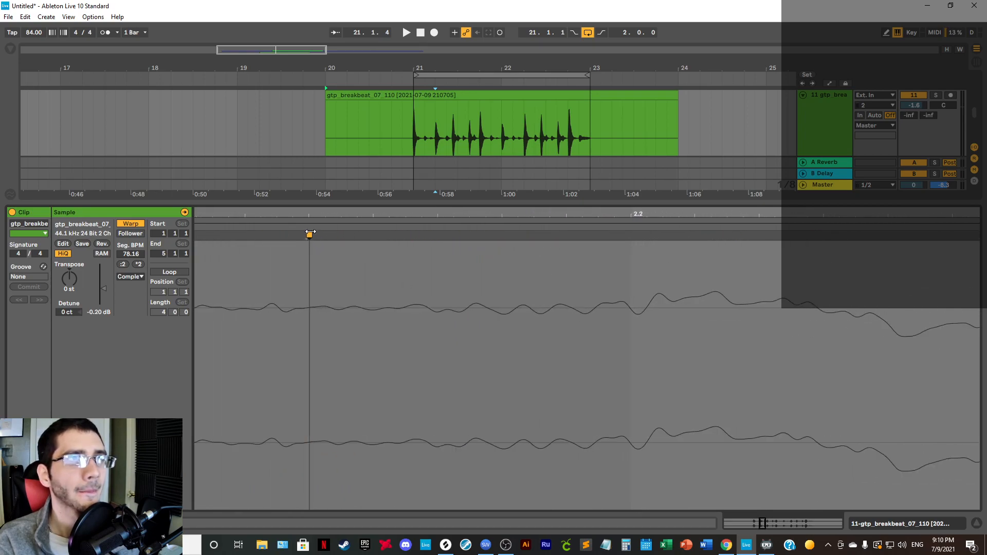
pyautogui.moveTo(310, 233); pyautogui.dragTo(344, 233)
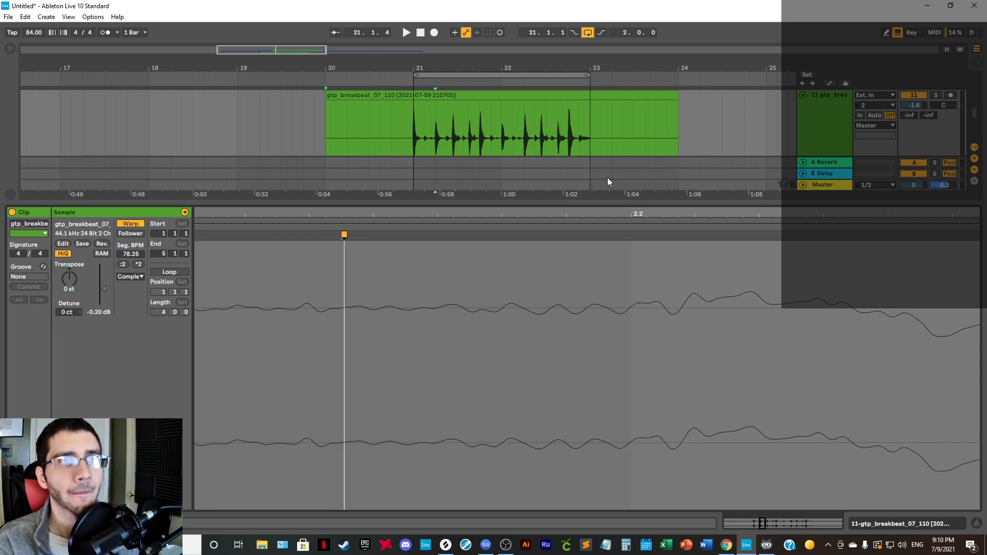
pyautogui.moveTo(608, 212); pyautogui.dragTo(607, 26)
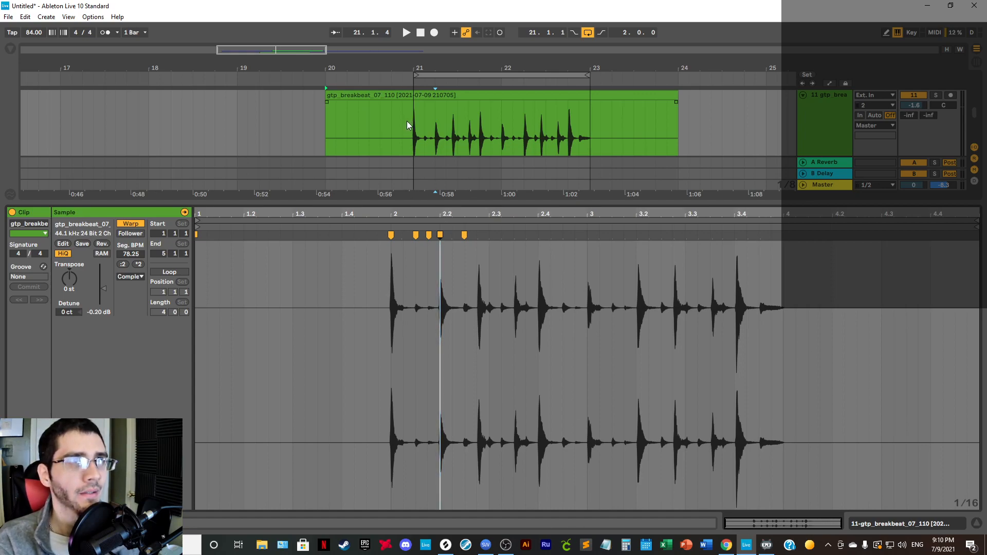
# Step: Add a warp marker just before the attack of the kick near 2.2.4
pyautogui.moveTo(470, 213); pyautogui.dragTo(469, 291)
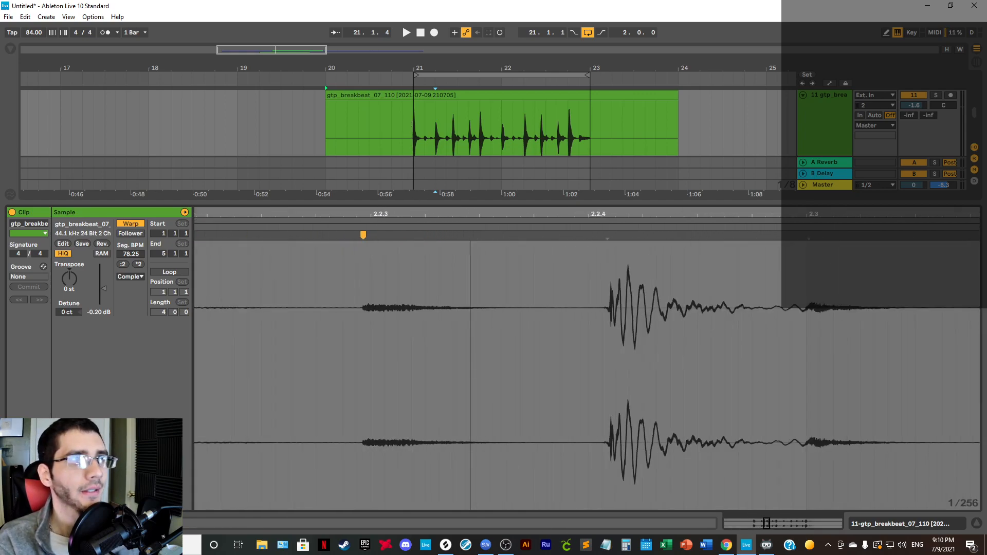
pyautogui.moveTo(354, 212); pyautogui.dragTo(359, 255)
pyautogui.moveTo(439, 209); pyautogui.dragTo(439, 139)
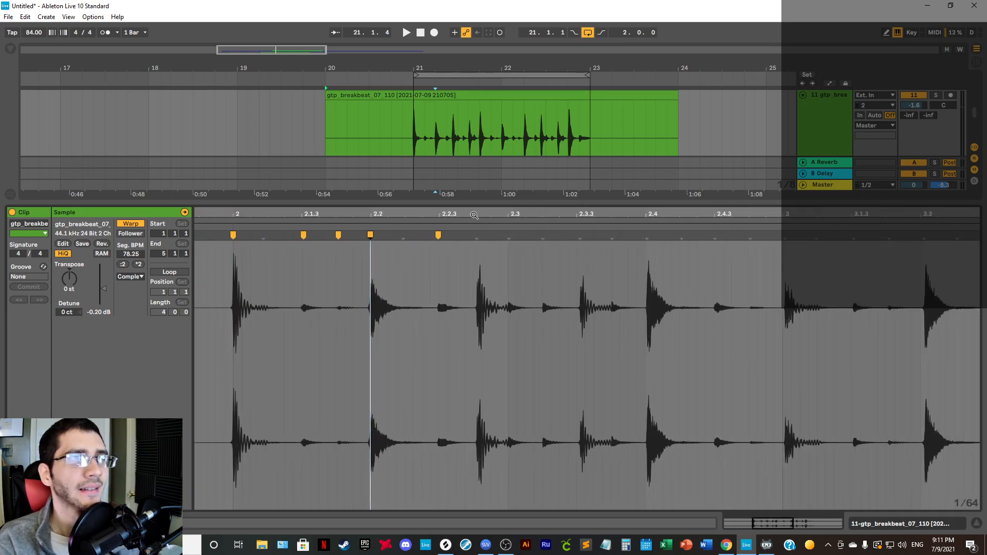
pyautogui.moveTo(472, 213); pyautogui.dragTo(531, 247)
pyautogui.doubleClick(464, 257)
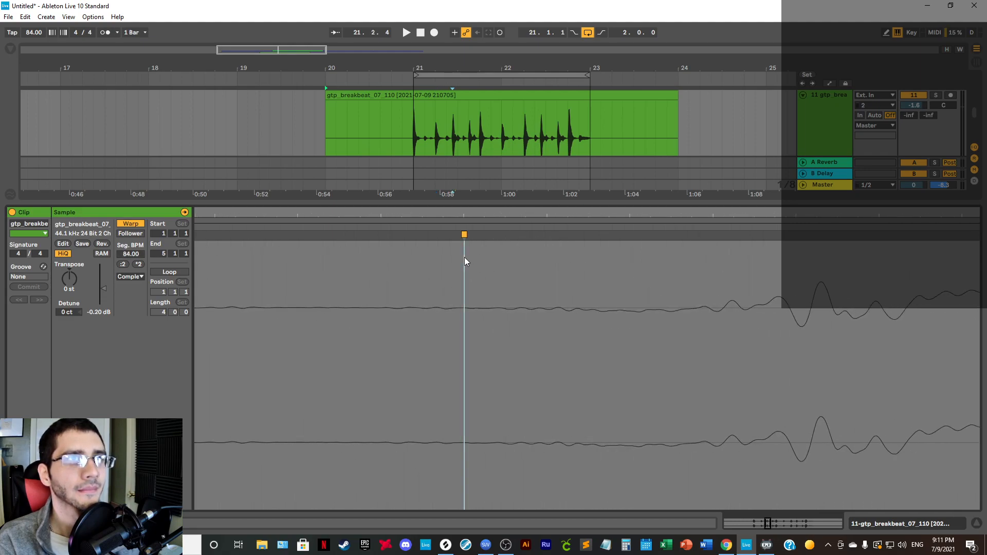
# Step: Check the placement of the warp markers near 2.2.3 and 2.2.4 against their grid lines
pyautogui.moveTo(541, 214); pyautogui.dragTo(540, 149)
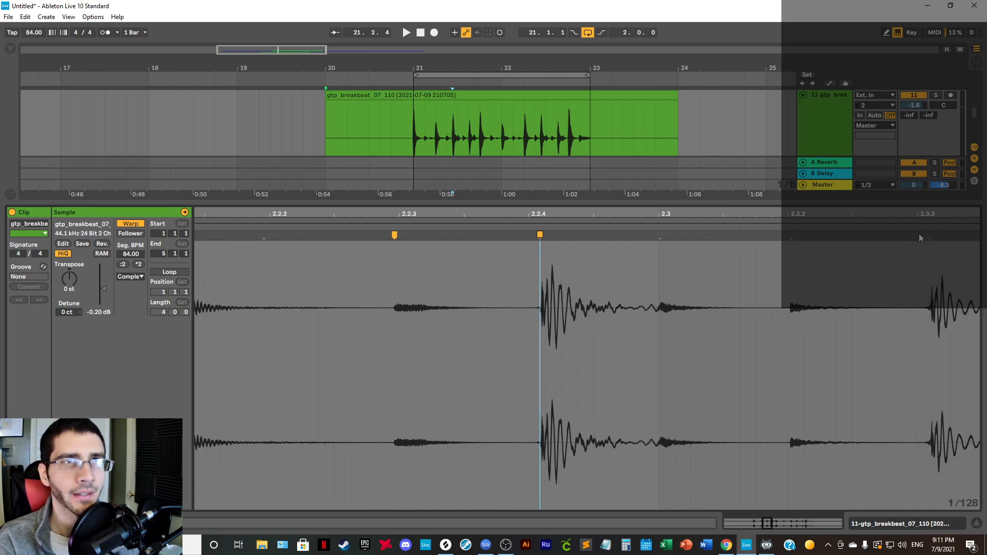
pyautogui.scroll(-6, 392, 218)
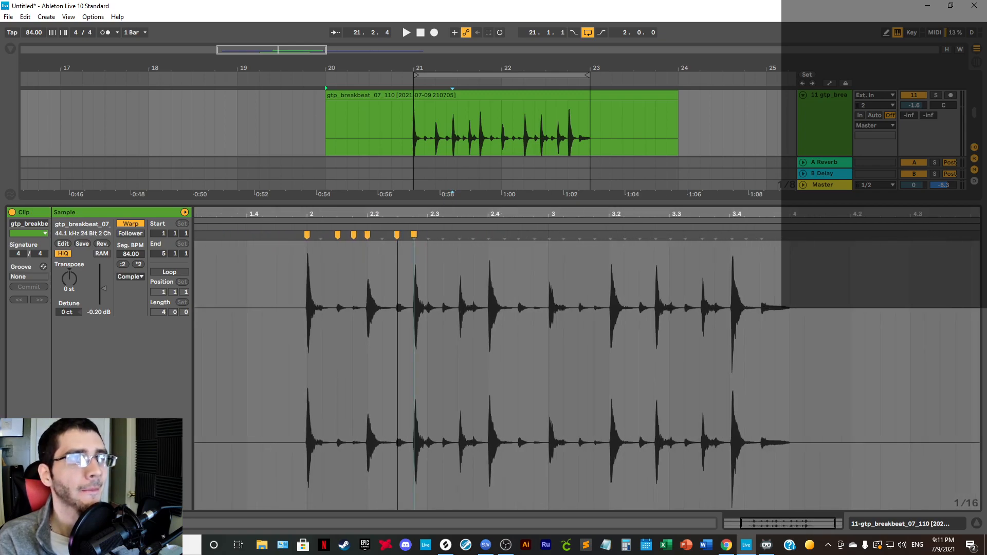
pyautogui.scroll(6, 398, 218)
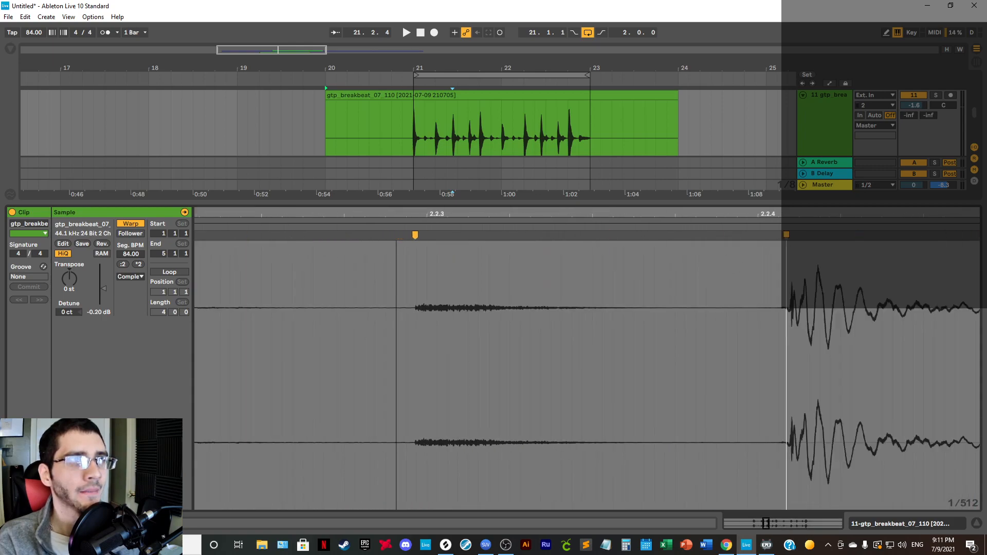
pyautogui.moveTo(509, 211)
pyautogui.mouseDown()
pyautogui.moveTo(538, 283)
pyautogui.moveTo(662, 226)
pyautogui.moveTo(659, 209)
pyautogui.mouseUp()
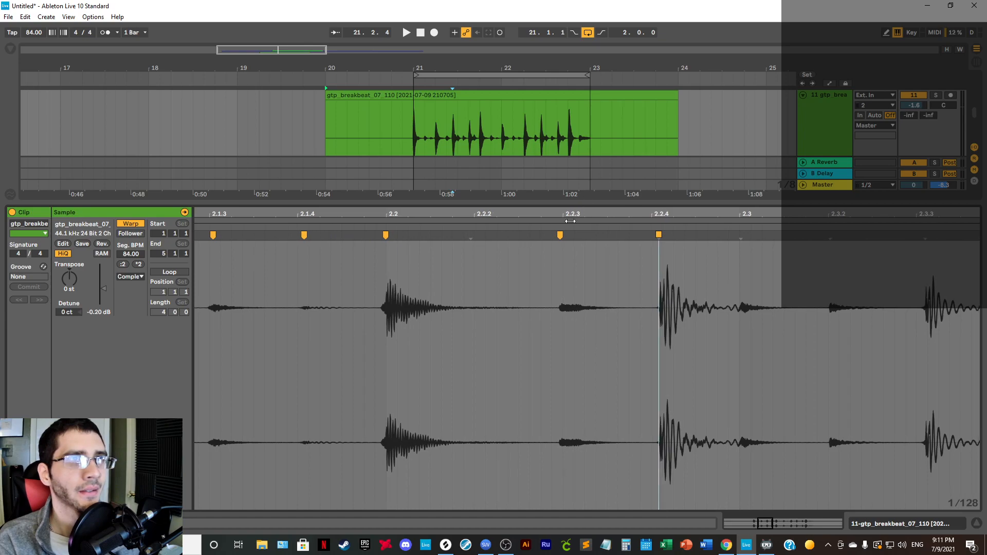
pyautogui.moveTo(563, 214); pyautogui.dragTo(485, 239)
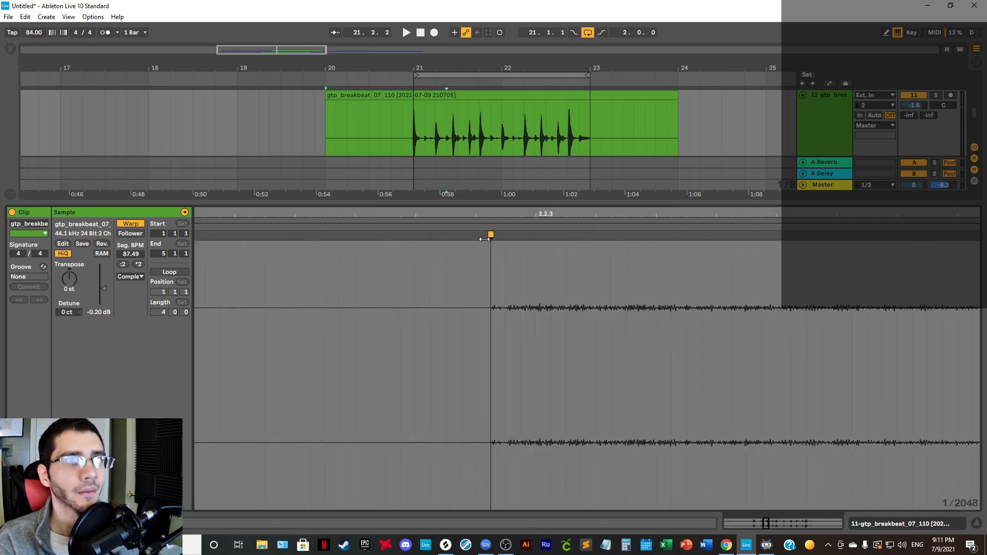
pyautogui.moveTo(542, 216)
pyautogui.mouseDown()
pyautogui.moveTo(532, 257)
pyautogui.moveTo(458, 302)
pyautogui.mouseUp()
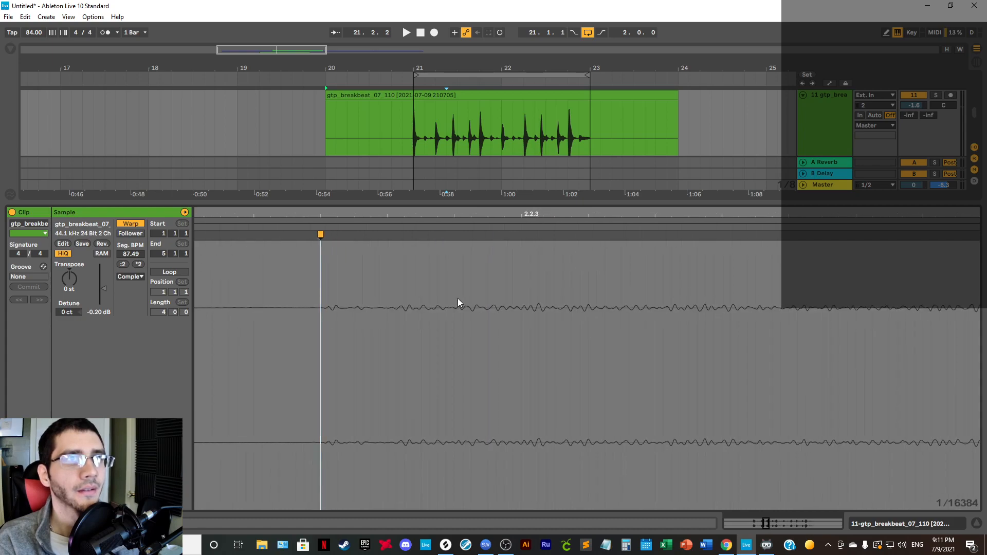
pyautogui.moveTo(446, 216); pyautogui.dragTo(483, 448)
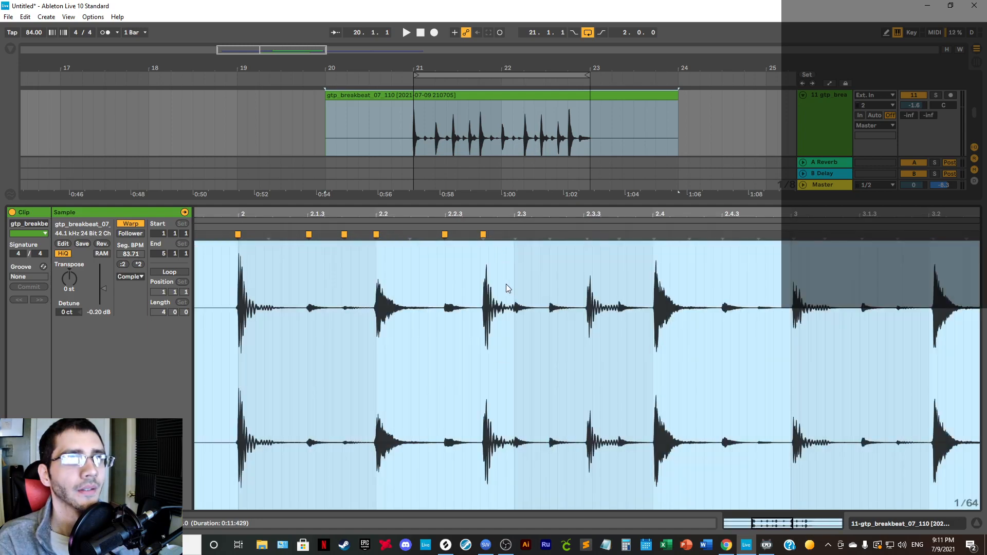
pyautogui.click(506, 238)
# Step: Add a warp marker on the soft hit near 2.3 and move the kick's marker slightly ahead of 2.2.4
pyautogui.moveTo(512, 214)
pyautogui.mouseDown()
pyautogui.moveTo(589, 214)
pyautogui.moveTo(583, 180)
pyautogui.mouseUp()
pyautogui.doubleClick(591, 246)
pyautogui.moveTo(441, 214)
pyautogui.mouseDown()
pyautogui.moveTo(441, 226)
pyautogui.moveTo(443, 213)
pyautogui.moveTo(458, 228)
pyautogui.moveTo(553, 215)
pyautogui.moveTo(553, 180)
pyautogui.moveTo(553, 221)
pyautogui.moveTo(570, 240)
pyautogui.moveTo(470, 235)
pyautogui.moveTo(564, 247)
pyautogui.moveTo(567, 265)
pyautogui.moveTo(606, 257)
pyautogui.moveTo(570, 259)
pyautogui.mouseUp()
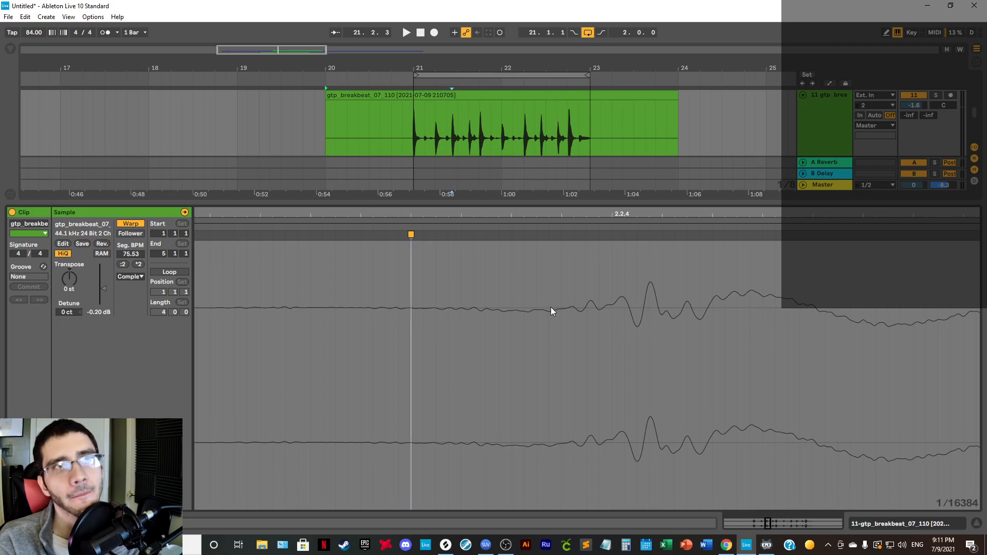
pyautogui.moveTo(414, 235); pyautogui.dragTo(430, 235)
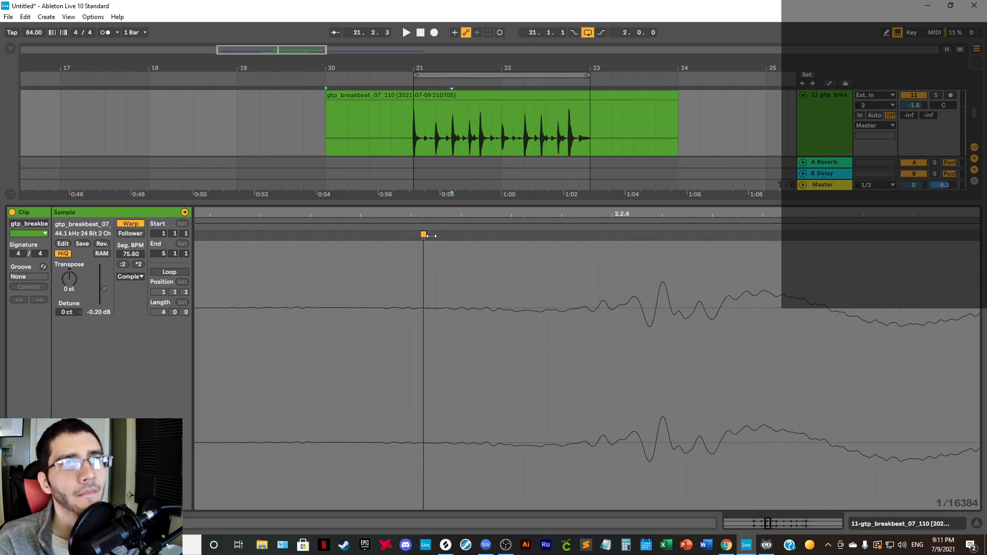
# Step: Play the warped drum loop from 20.4 to check the timing of the hits against the grid
pyautogui.moveTo(571, 212)
pyautogui.mouseDown()
pyautogui.moveTo(571, 196)
pyautogui.moveTo(571, 218)
pyautogui.moveTo(582, 217)
pyautogui.moveTo(582, 195)
pyautogui.mouseUp()
pyautogui.click(390, 112)
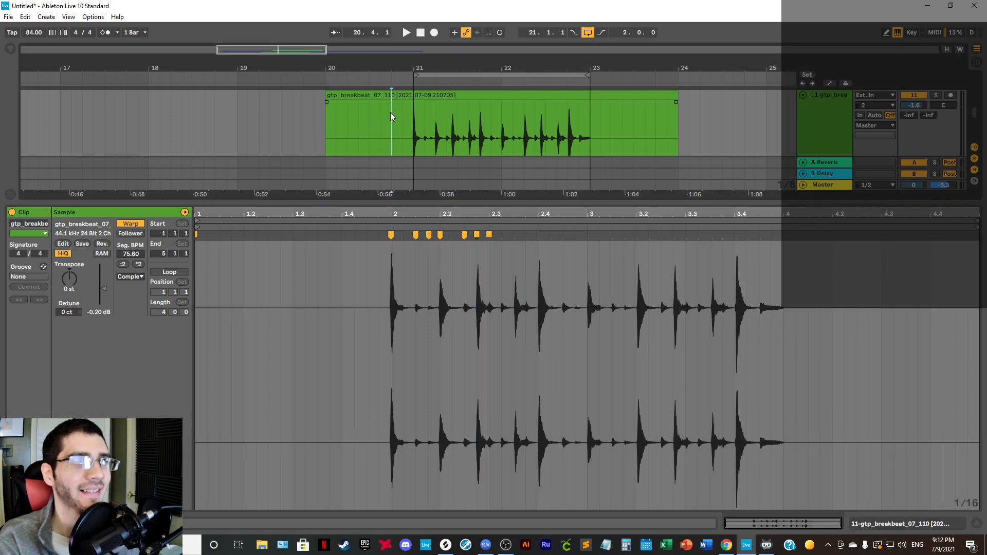
pyautogui.press('space')
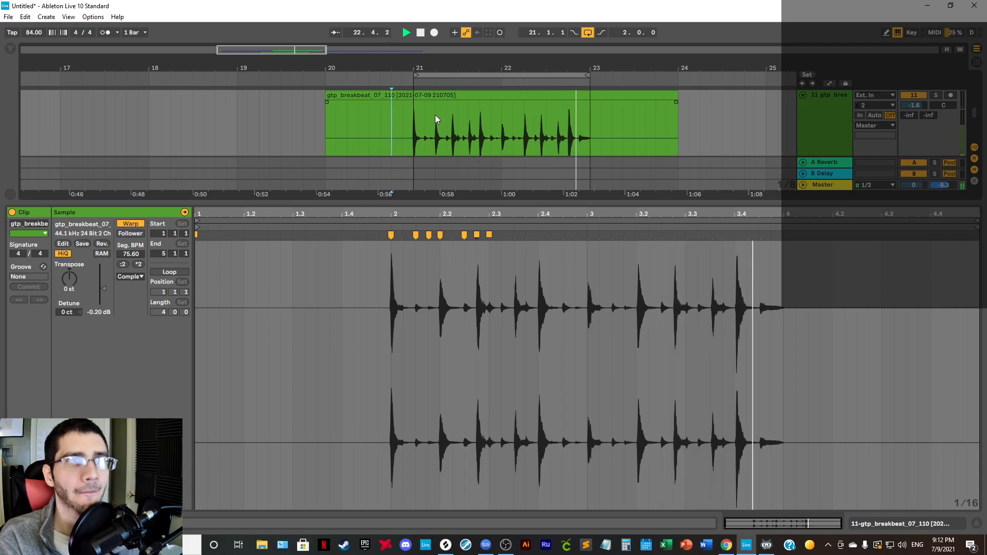
pyautogui.press('space')
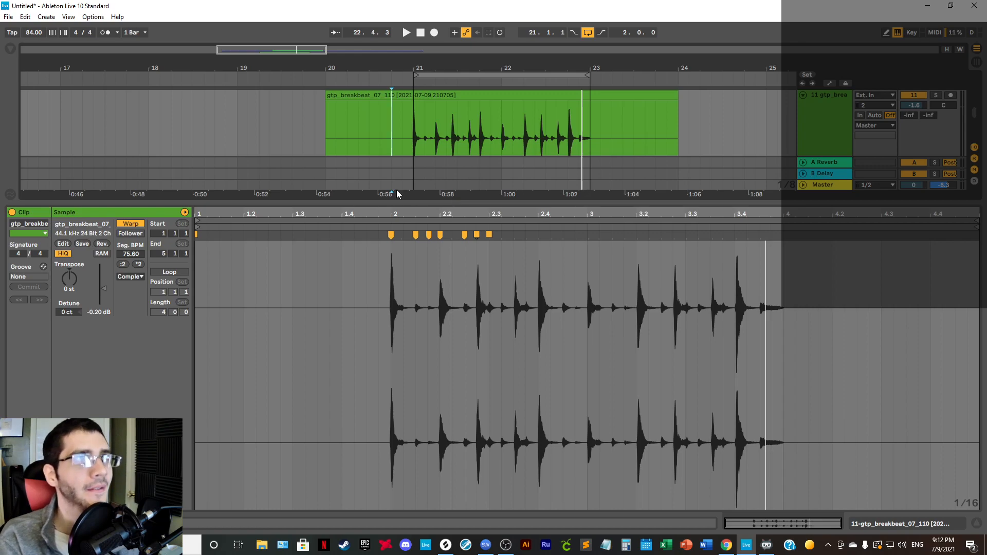
pyautogui.press('space')
pyautogui.moveTo(482, 287); pyautogui.dragTo(493, 257)
pyautogui.press('space')
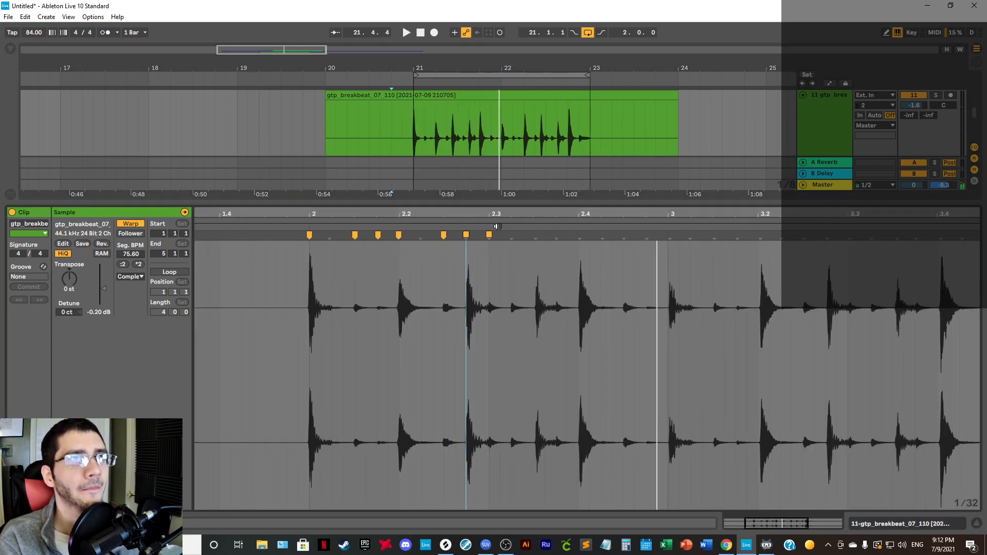
# Step: Add warp markers just before the attacks of the soft hit near 2.3.2 and the kick near 2.3.3
pyautogui.moveTo(513, 211); pyautogui.dragTo(543, 210)
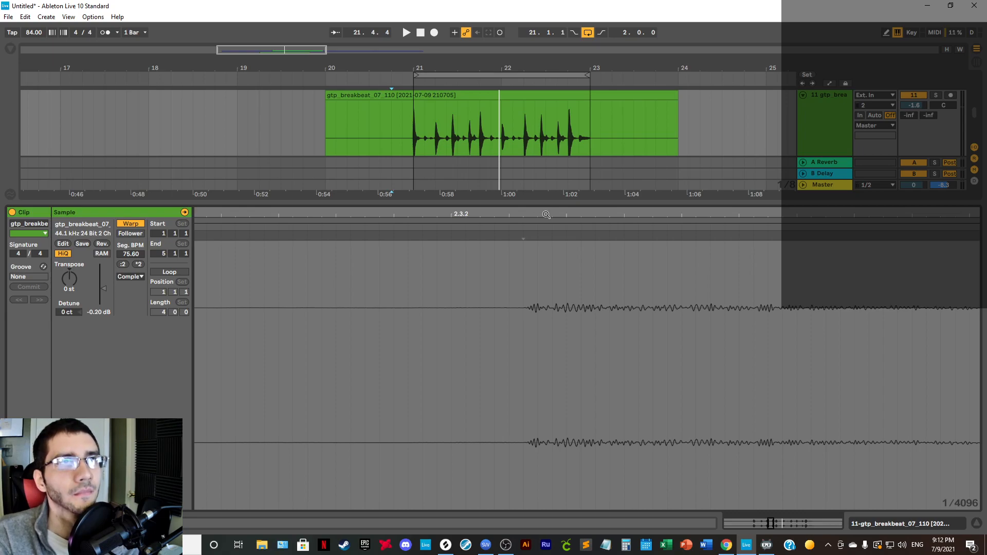
pyautogui.moveTo(546, 214)
pyautogui.mouseDown()
pyautogui.moveTo(546, 257)
pyautogui.moveTo(551, 212)
pyautogui.moveTo(501, 228)
pyautogui.mouseUp()
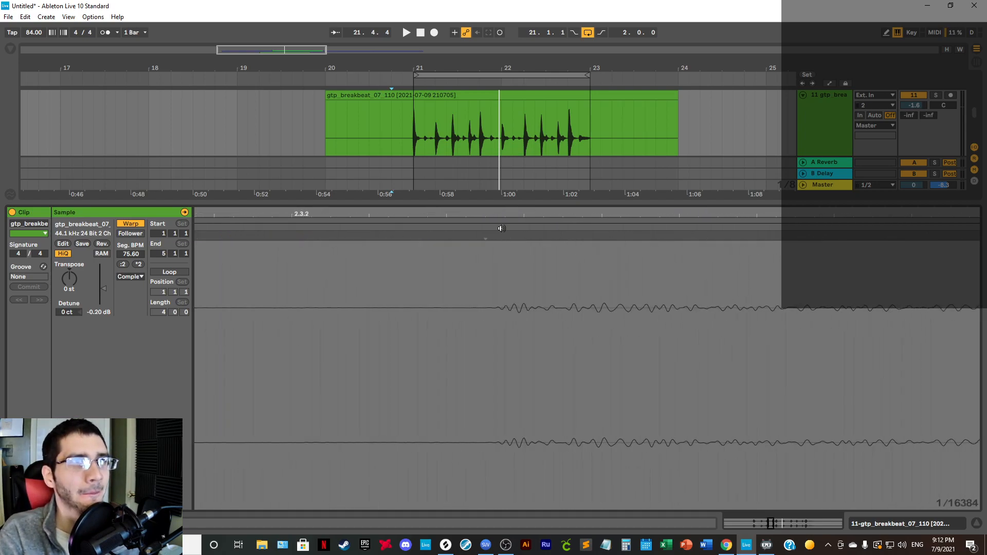
pyautogui.doubleClick(483, 250)
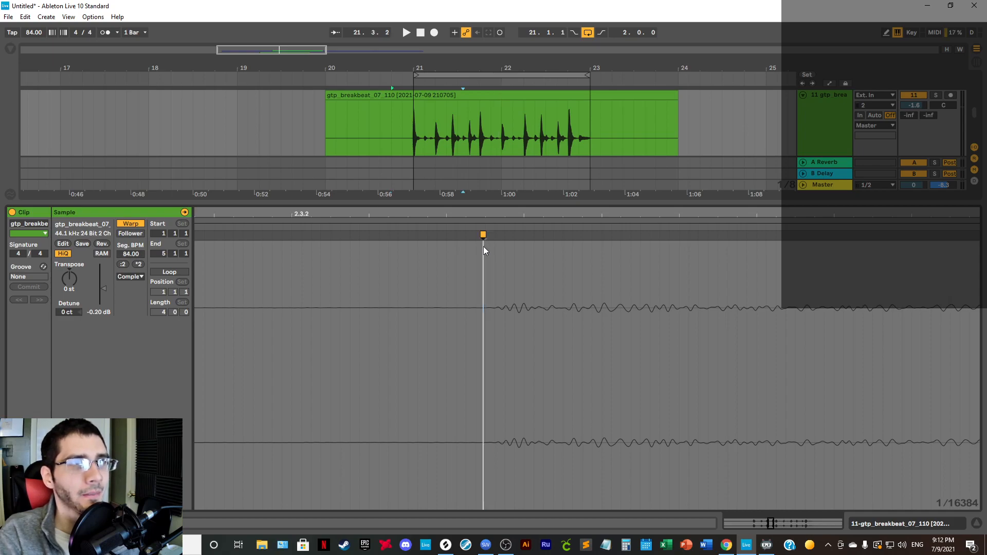
pyautogui.moveTo(494, 213); pyautogui.dragTo(493, 183)
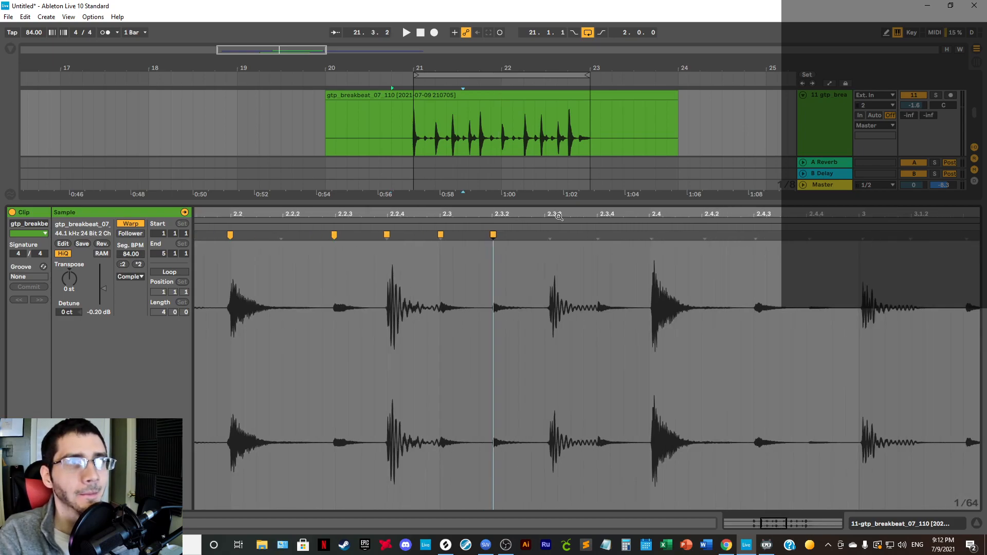
pyautogui.moveTo(551, 214); pyautogui.dragTo(551, 240)
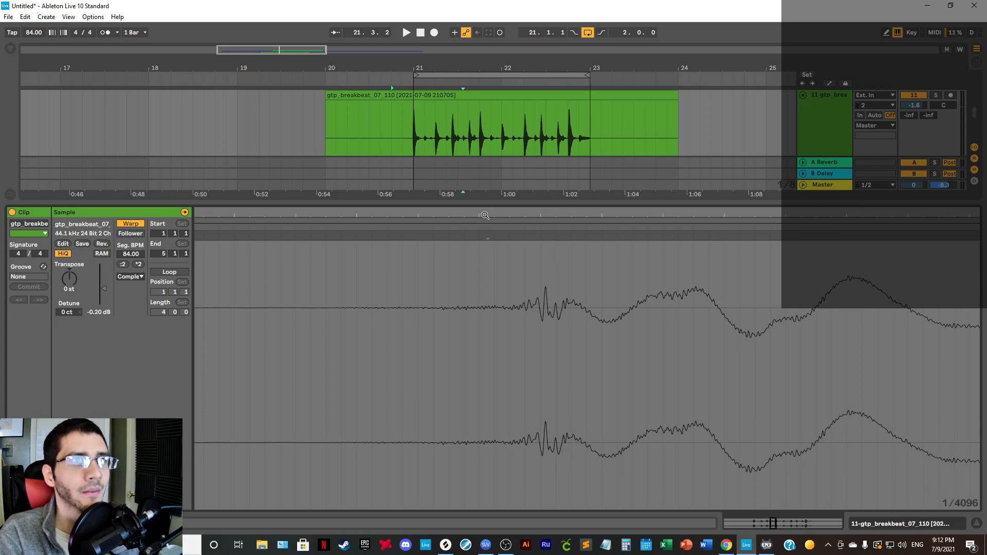
pyautogui.moveTo(486, 215)
pyautogui.mouseDown()
pyautogui.moveTo(486, 231)
pyautogui.moveTo(504, 183)
pyautogui.moveTo(515, 227)
pyautogui.mouseUp()
pyautogui.doubleClick(505, 249)
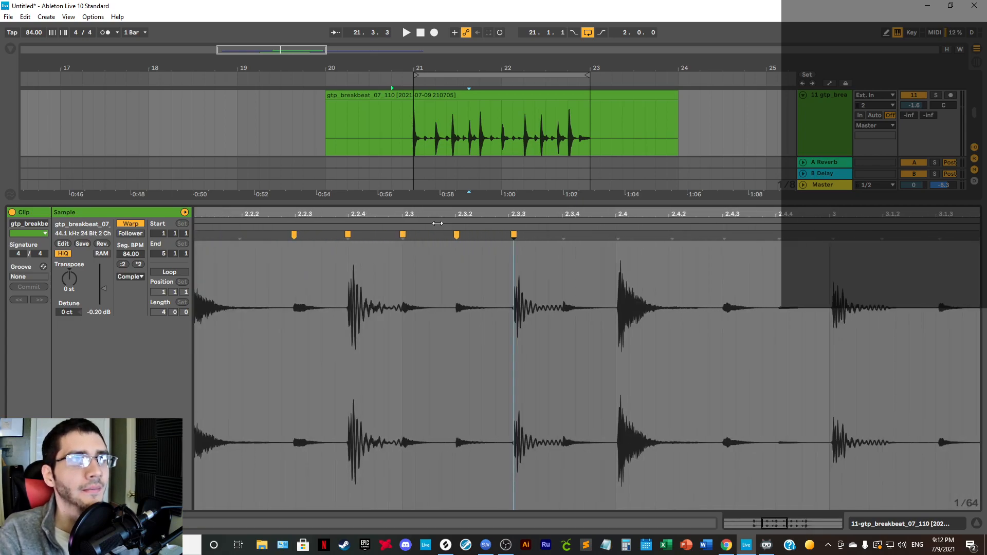
# Step: Move the warp markers of the two soft hits to slightly ahead of 2.3 and 2.3.2
pyautogui.moveTo(415, 219); pyautogui.dragTo(564, 252)
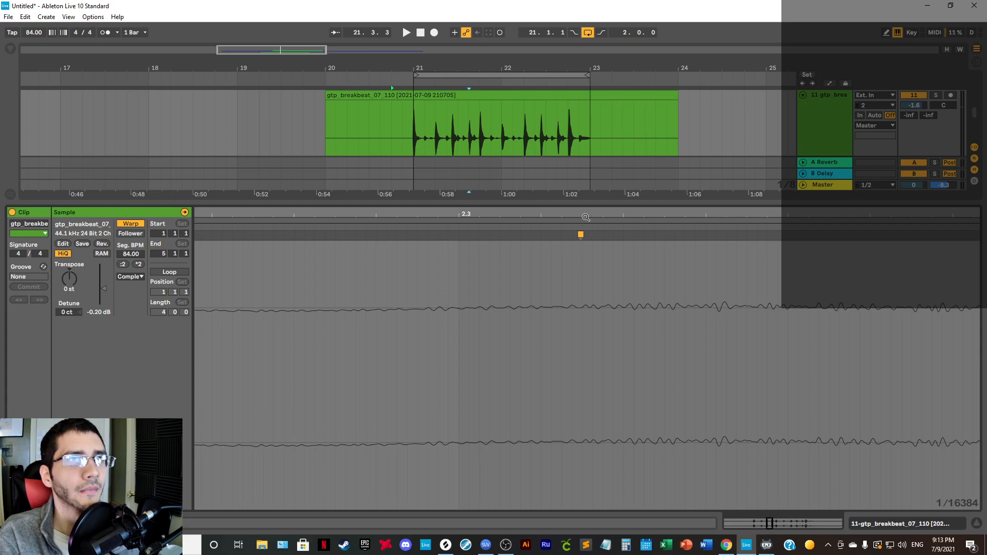
pyautogui.moveTo(585, 217)
pyautogui.mouseDown()
pyautogui.moveTo(584, 171)
pyautogui.moveTo(579, 218)
pyautogui.moveTo(501, 246)
pyautogui.mouseUp()
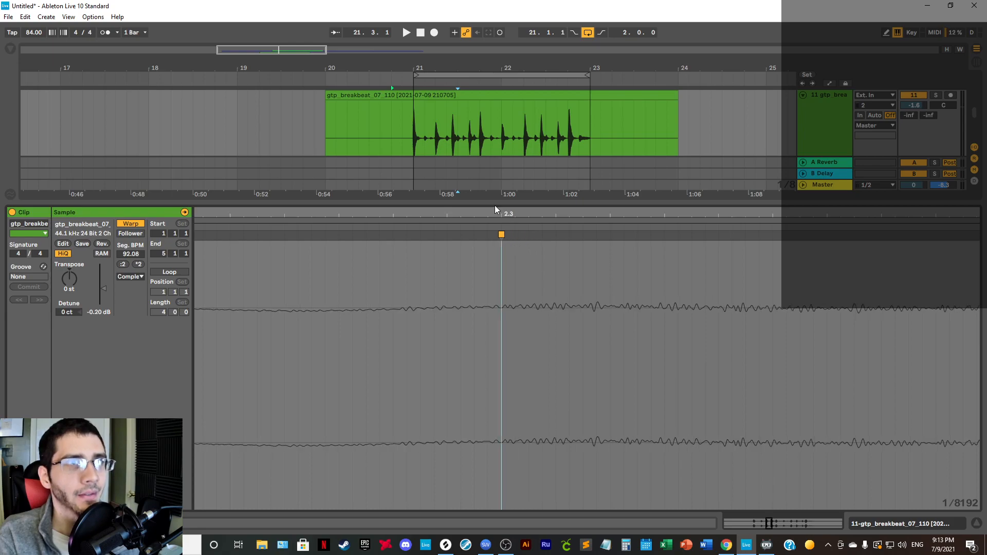
pyautogui.moveTo(497, 212); pyautogui.dragTo(420, 212)
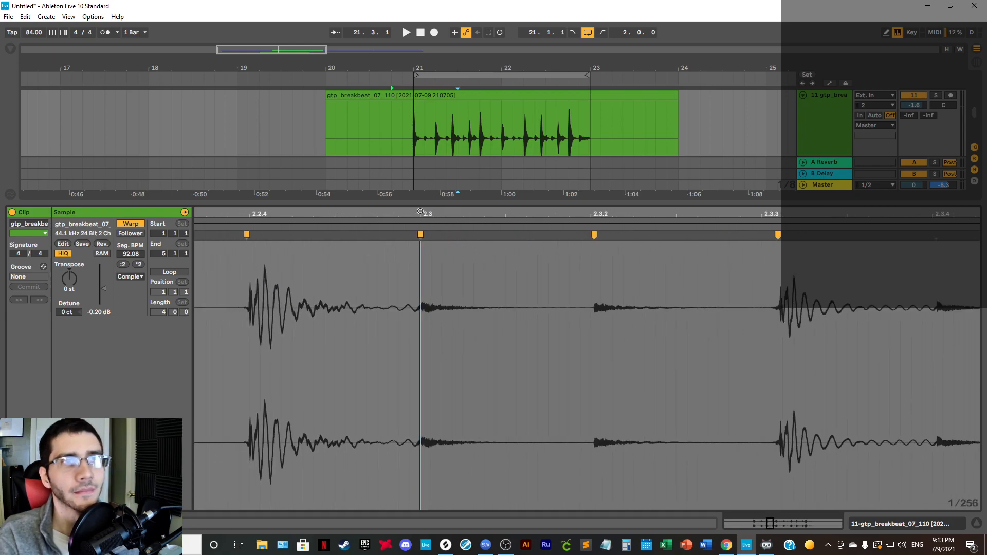
pyautogui.moveTo(603, 223); pyautogui.dragTo(529, 253)
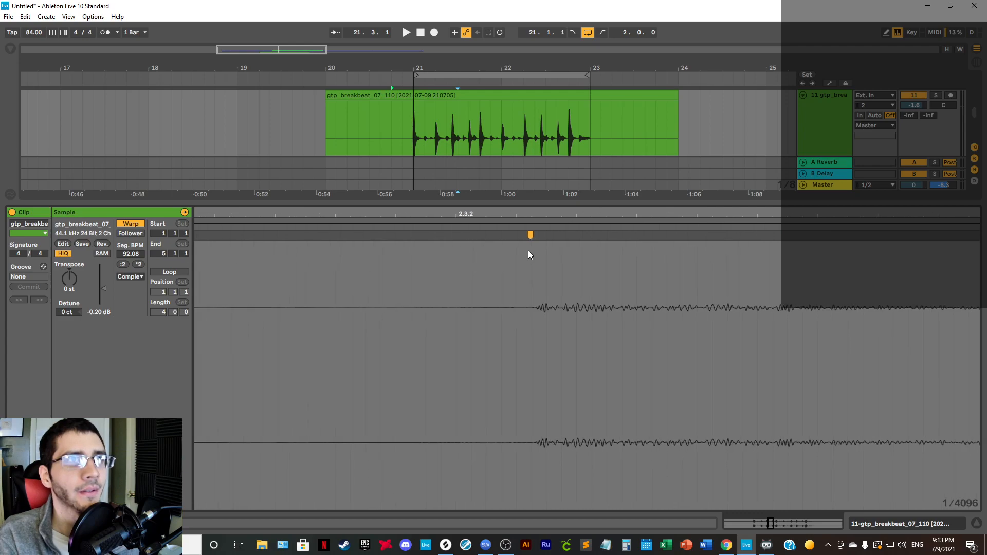
pyautogui.moveTo(544, 213)
pyautogui.mouseDown()
pyautogui.moveTo(544, 149)
pyautogui.moveTo(535, 236)
pyautogui.moveTo(467, 235)
pyautogui.moveTo(488, 226)
pyautogui.moveTo(489, 252)
pyautogui.mouseUp()
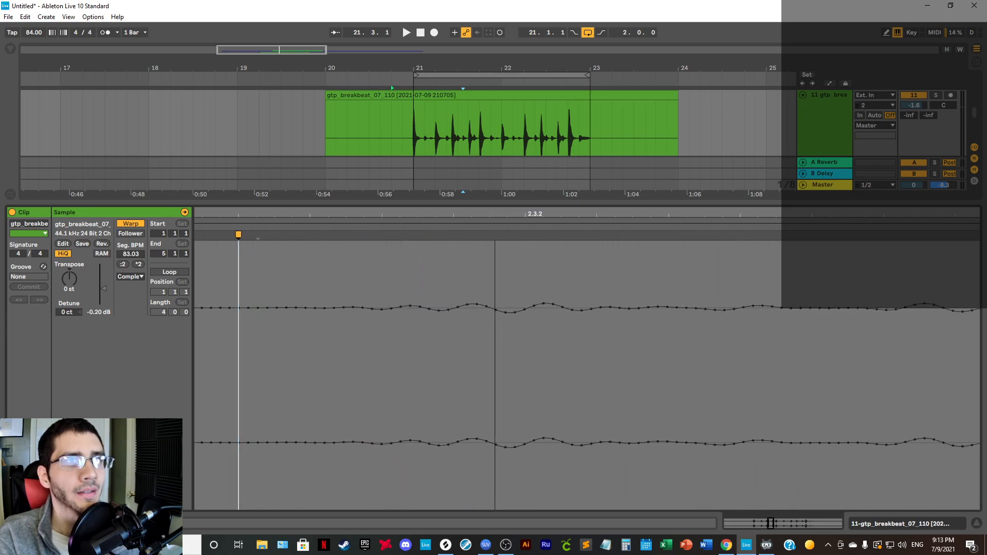
pyautogui.moveTo(238, 237)
pyautogui.mouseDown()
pyautogui.moveTo(253, 237)
pyautogui.moveTo(243, 242)
pyautogui.moveTo(278, 165)
pyautogui.moveTo(278, 123)
pyautogui.mouseUp()
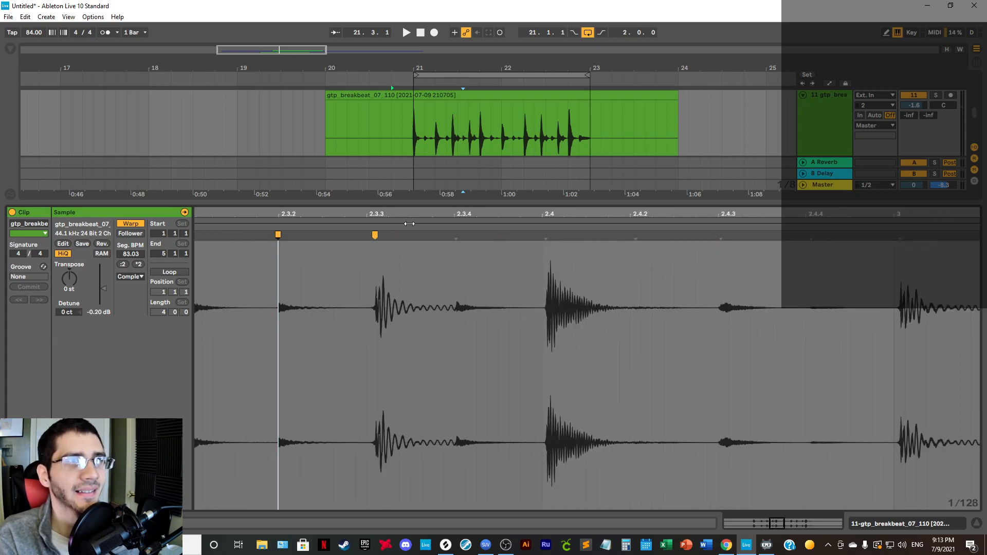
# Step: Add a warp marker on the soft hit near 2.3.4 and move the kick's marker slightly ahead of 2.3.3
pyautogui.doubleClick(456, 240)
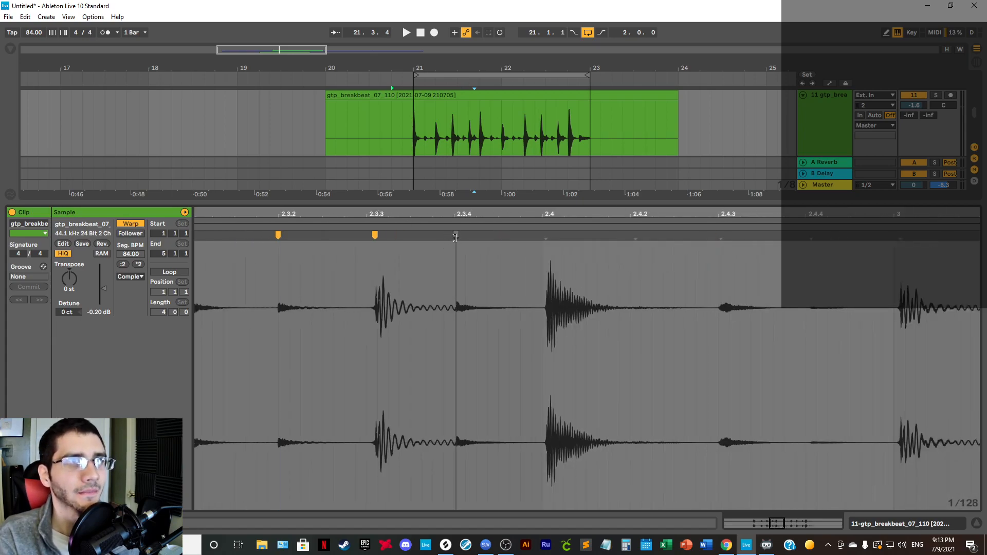
pyautogui.moveTo(368, 216); pyautogui.dragTo(368, 308)
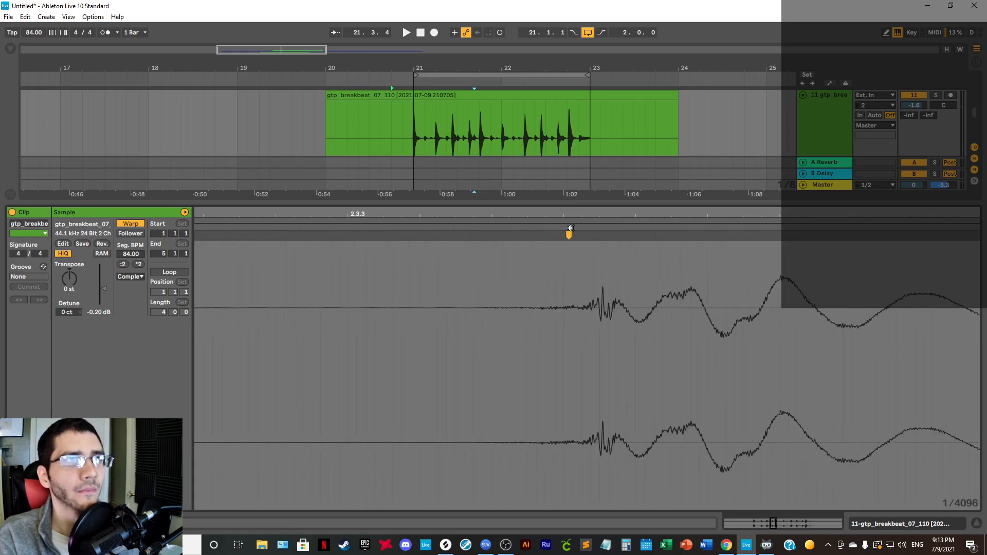
pyautogui.moveTo(561, 214); pyautogui.dragTo(561, 154)
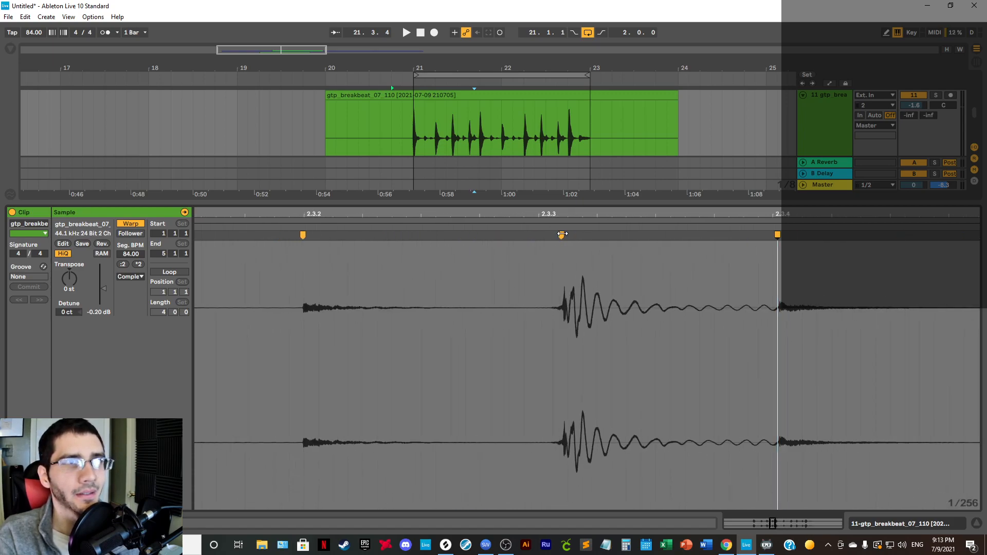
pyautogui.moveTo(562, 234)
pyautogui.mouseDown()
pyautogui.moveTo(551, 241)
pyautogui.moveTo(551, 278)
pyautogui.mouseUp()
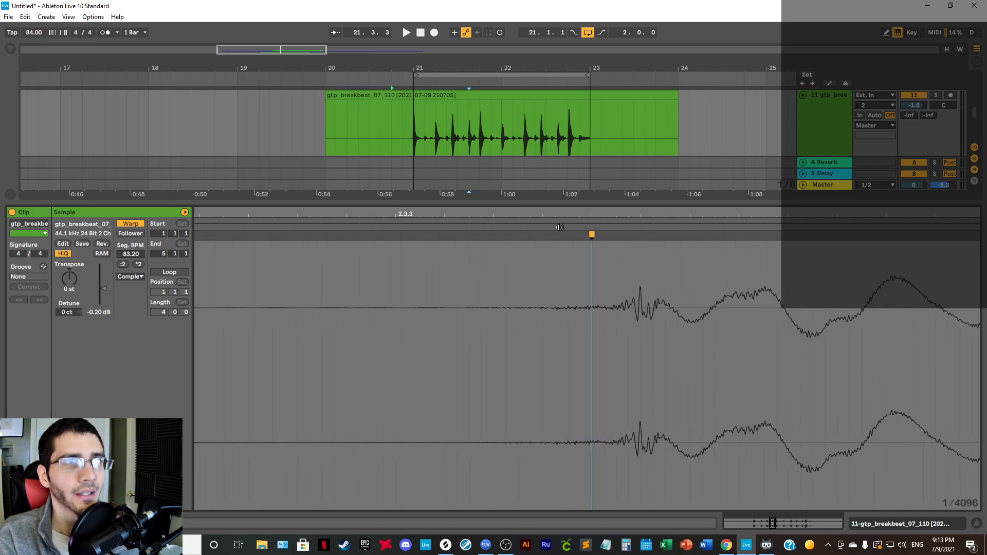
pyautogui.moveTo(591, 235)
pyautogui.mouseDown()
pyautogui.moveTo(370, 241)
pyautogui.moveTo(397, 214)
pyautogui.moveTo(396, 257)
pyautogui.moveTo(454, 267)
pyautogui.moveTo(481, 144)
pyautogui.moveTo(512, 134)
pyautogui.moveTo(516, 212)
pyautogui.moveTo(602, 213)
pyautogui.moveTo(586, 231)
pyautogui.moveTo(585, 223)
pyautogui.moveTo(616, 221)
pyautogui.mouseUp()
# Step: Fine-tune the soft hit's warp marker near 2.3.4 and add markers on the hits near 2.4 and 2.4.2
pyautogui.moveTo(675, 215); pyautogui.dragTo(669, 232)
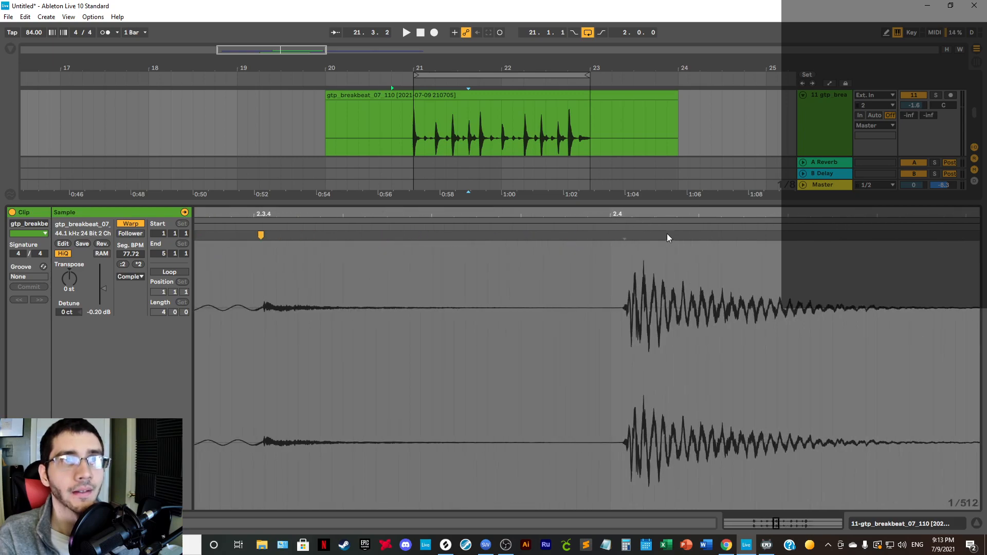
pyautogui.moveTo(261, 213)
pyautogui.mouseDown()
pyautogui.moveTo(261, 229)
pyautogui.moveTo(431, 212)
pyautogui.moveTo(405, 235)
pyautogui.moveTo(346, 235)
pyautogui.moveTo(334, 251)
pyautogui.mouseUp()
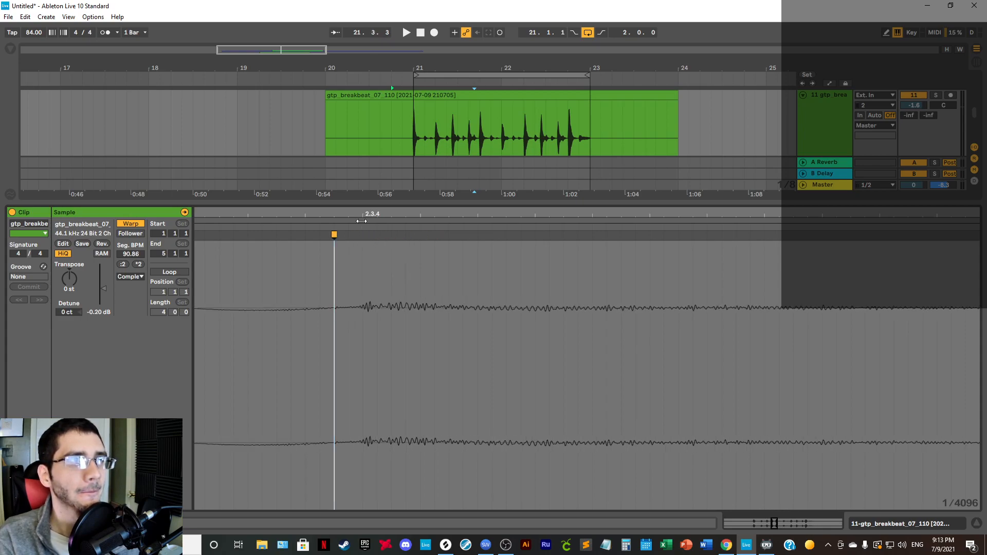
pyautogui.moveTo(362, 214)
pyautogui.mouseDown()
pyautogui.moveTo(363, 227)
pyautogui.moveTo(526, 234)
pyautogui.moveTo(539, 201)
pyautogui.moveTo(541, 138)
pyautogui.moveTo(557, 178)
pyautogui.mouseUp()
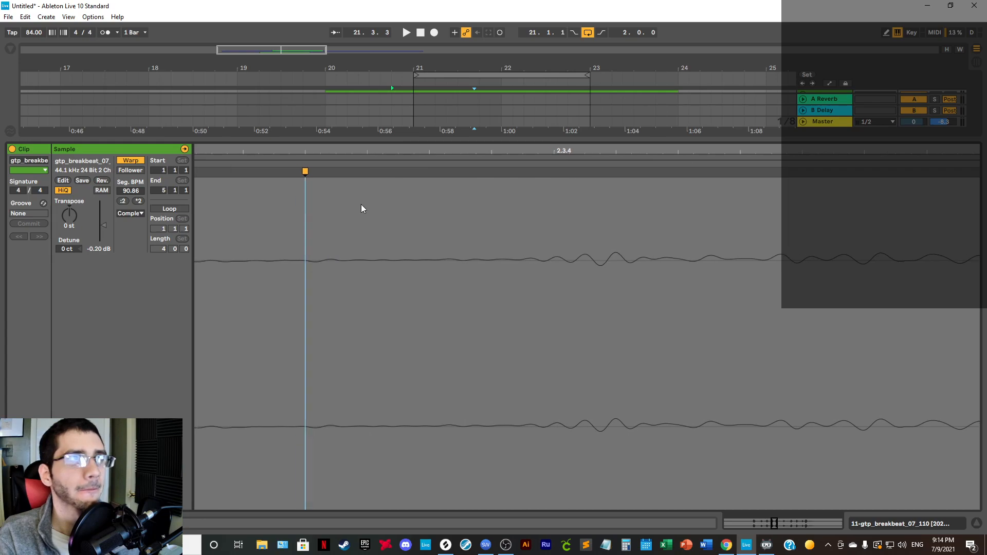
pyautogui.moveTo(306, 171)
pyautogui.mouseDown()
pyautogui.moveTo(312, 87)
pyautogui.moveTo(430, 110)
pyautogui.moveTo(497, 57)
pyautogui.mouseUp()
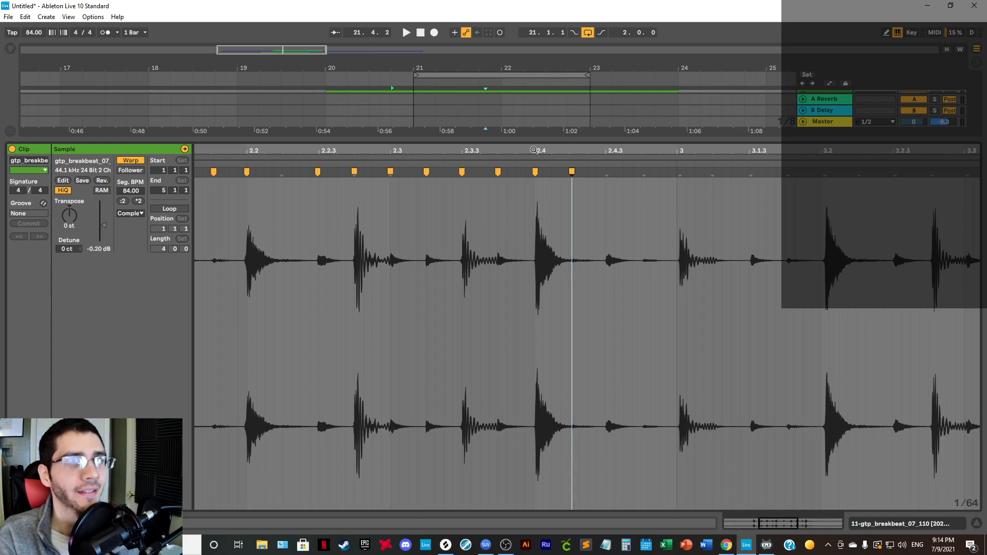
# Step: Move the loud hit's warp marker to slightly ahead of the 2.4 grid line
pyautogui.moveTo(534, 150)
pyautogui.mouseDown()
pyautogui.moveTo(563, 173)
pyautogui.moveTo(551, 171)
pyautogui.moveTo(567, 158)
pyautogui.mouseUp()
pyautogui.click(559, 172)
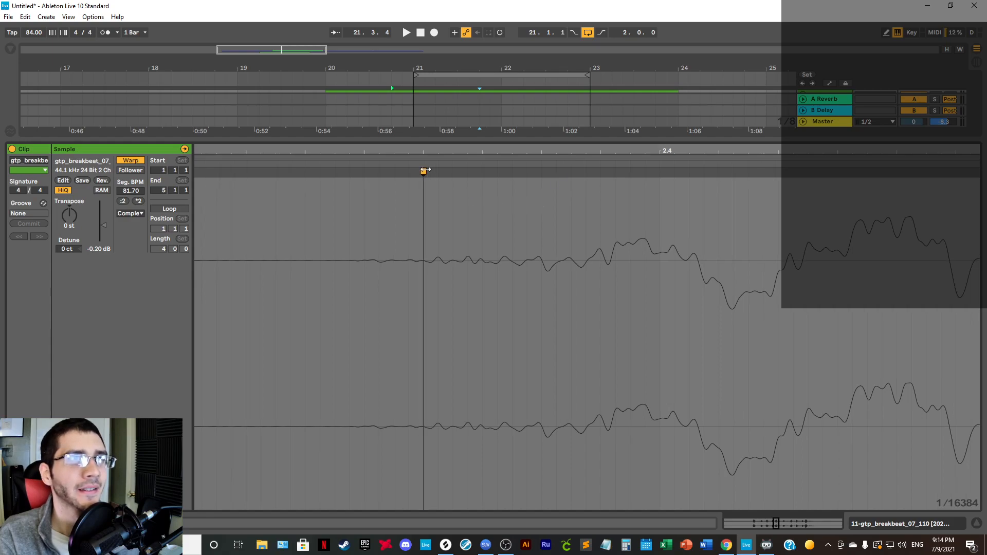
pyautogui.moveTo(426, 170)
pyautogui.mouseDown()
pyautogui.moveTo(501, 175)
pyautogui.moveTo(505, 139)
pyautogui.mouseUp()
# Step: Add warp markers on the soft hits near 2.4.3 and 2.4.4, placing the second slightly ahead of its grid line
pyautogui.moveTo(679, 151); pyautogui.dragTo(678, 159)
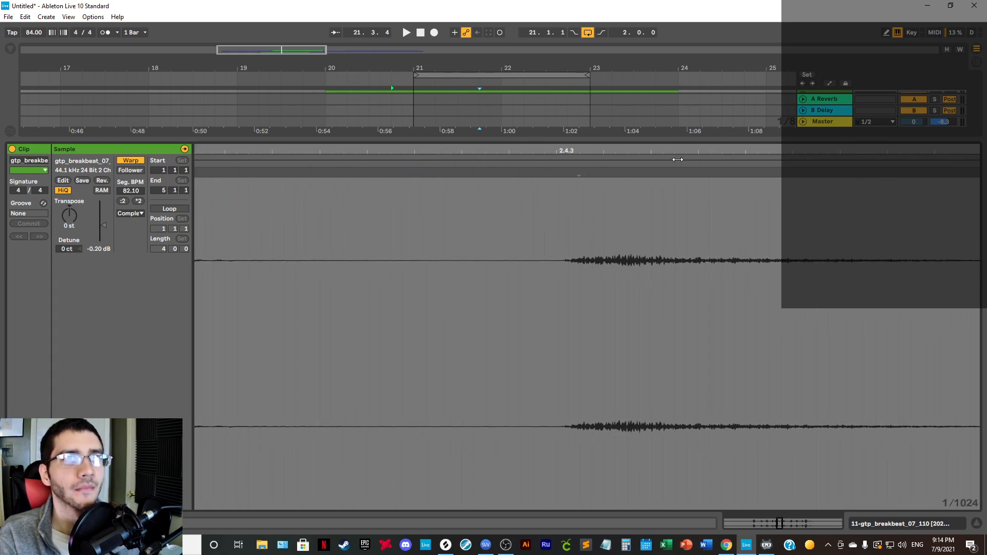
pyautogui.doubleClick(579, 175)
pyautogui.moveTo(581, 152)
pyautogui.mouseDown()
pyautogui.moveTo(502, 151)
pyautogui.moveTo(502, 129)
pyautogui.moveTo(597, 196)
pyautogui.mouseUp()
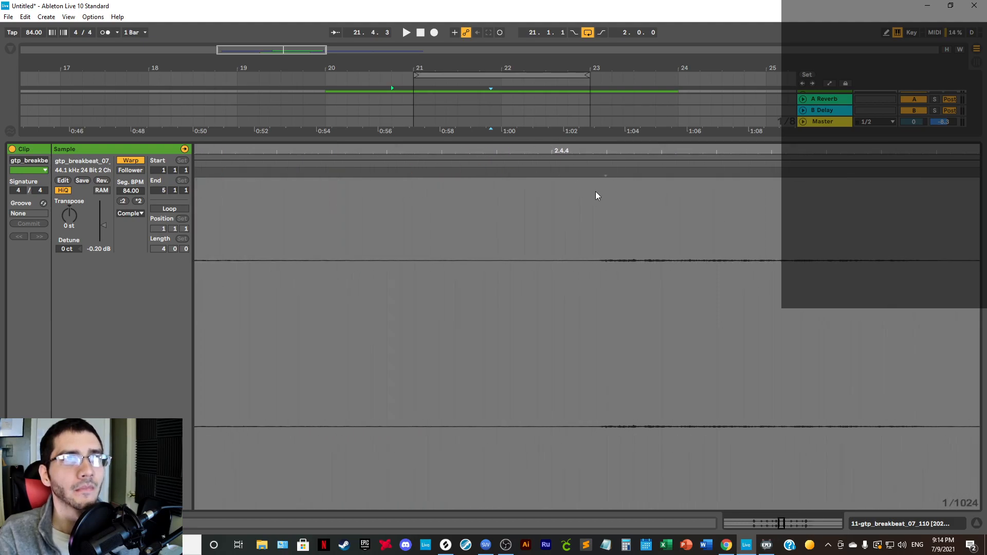
pyautogui.moveTo(605, 151); pyautogui.dragTo(605, 121)
pyautogui.moveTo(577, 151); pyautogui.dragTo(606, 181)
pyautogui.moveTo(546, 171)
pyautogui.mouseDown()
pyautogui.moveTo(479, 179)
pyautogui.moveTo(475, 152)
pyautogui.moveTo(452, 163)
pyautogui.moveTo(438, 151)
pyautogui.moveTo(449, 150)
pyautogui.moveTo(476, 162)
pyautogui.moveTo(484, 188)
pyautogui.moveTo(393, 175)
pyautogui.moveTo(348, 183)
pyautogui.moveTo(403, 182)
pyautogui.moveTo(409, 232)
pyautogui.moveTo(504, 252)
pyautogui.mouseUp()
pyautogui.click(679, 172)
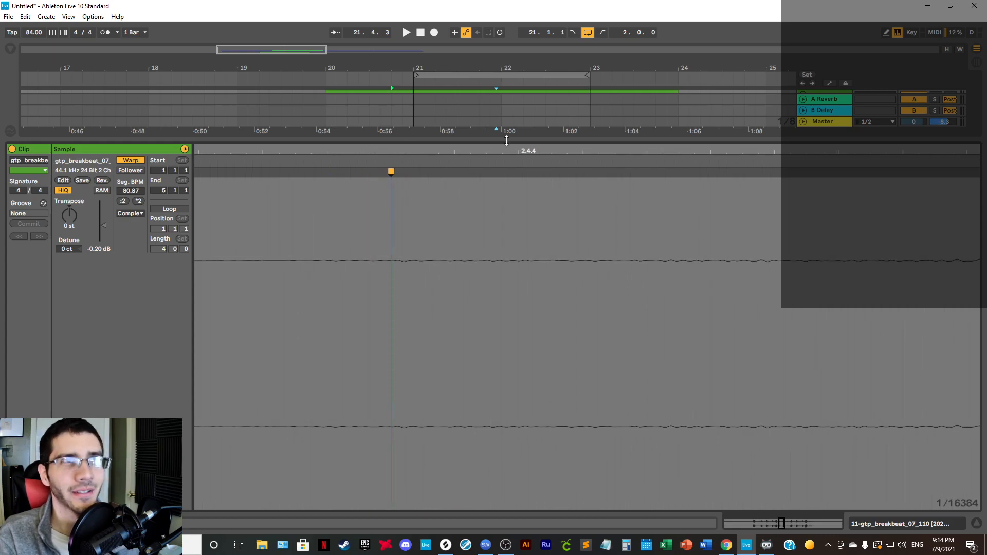
# Step: Shrink the clip view slightly and align the warp marker of the hit at 3 with its grid line
pyautogui.moveTo(506, 140); pyautogui.dragTo(513, 101)
pyautogui.moveTo(594, 177)
pyautogui.mouseDown()
pyautogui.moveTo(593, 222)
pyautogui.moveTo(594, 174)
pyautogui.moveTo(597, 189)
pyautogui.moveTo(663, 201)
pyautogui.moveTo(485, 199)
pyautogui.moveTo(503, 198)
pyautogui.moveTo(491, 215)
pyautogui.moveTo(491, 189)
pyautogui.moveTo(496, 218)
pyautogui.mouseUp()
pyautogui.click(725, 213)
pyautogui.moveTo(679, 198); pyautogui.dragTo(534, 199)
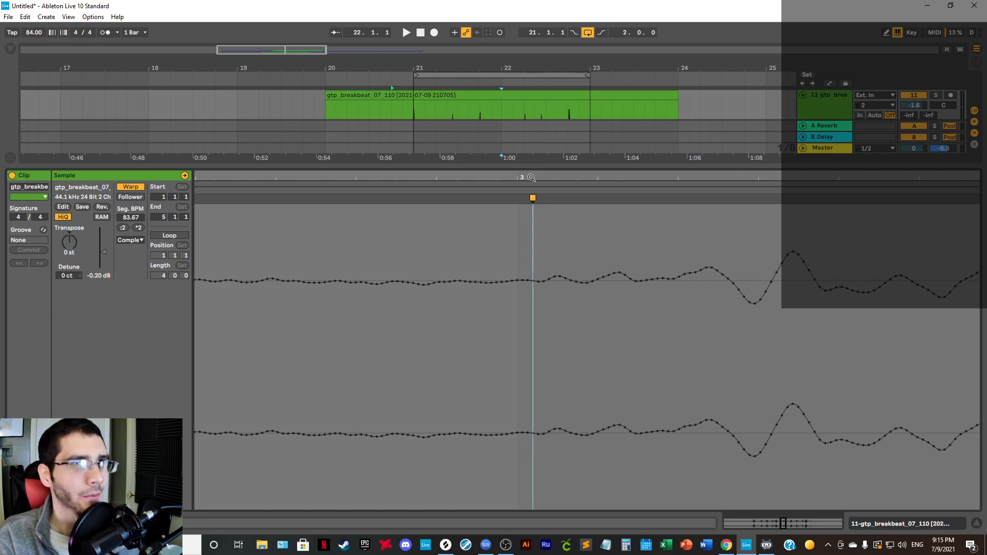
# Step: Add warp markers on the soft hits near 3.1.3 and 3.1.4 and move the first slightly ahead of 3.1.3
pyautogui.moveTo(531, 177); pyautogui.dragTo(662, 179)
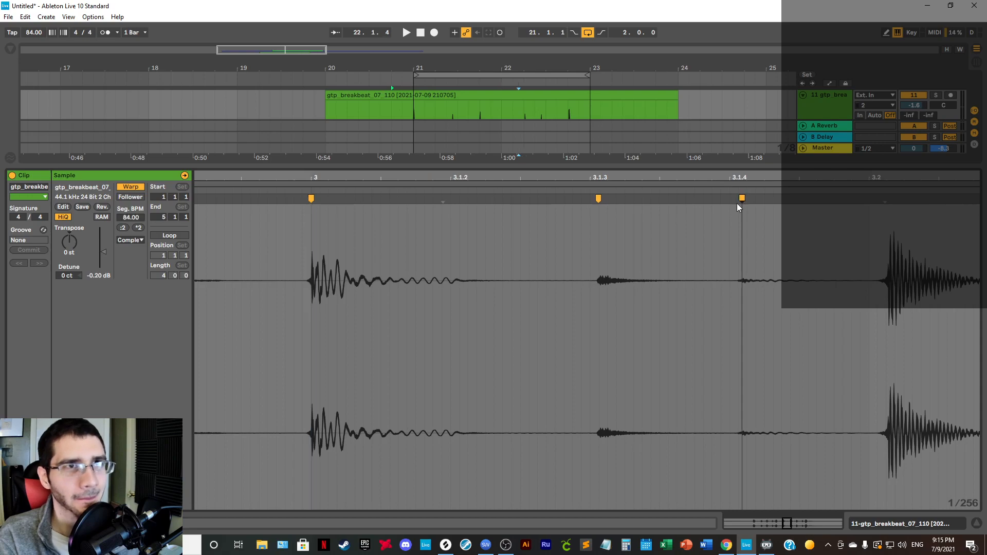
pyautogui.moveTo(594, 175)
pyautogui.mouseDown()
pyautogui.moveTo(594, 217)
pyautogui.moveTo(553, 198)
pyautogui.moveTo(568, 200)
pyautogui.moveTo(574, 252)
pyautogui.moveTo(574, 139)
pyautogui.moveTo(574, 236)
pyautogui.mouseUp()
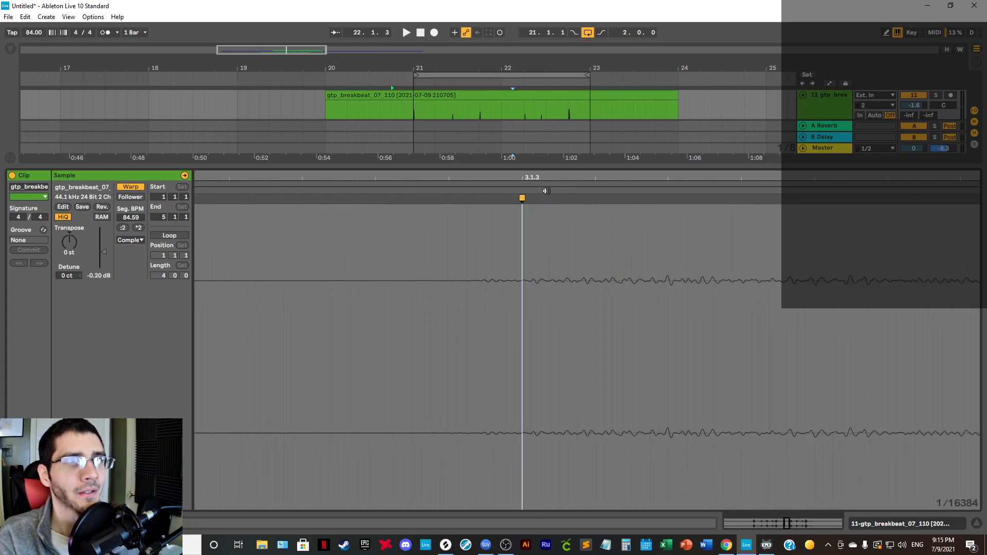
pyautogui.moveTo(522, 198)
pyautogui.mouseDown()
pyautogui.moveTo(509, 147)
pyautogui.moveTo(474, 92)
pyautogui.mouseUp()
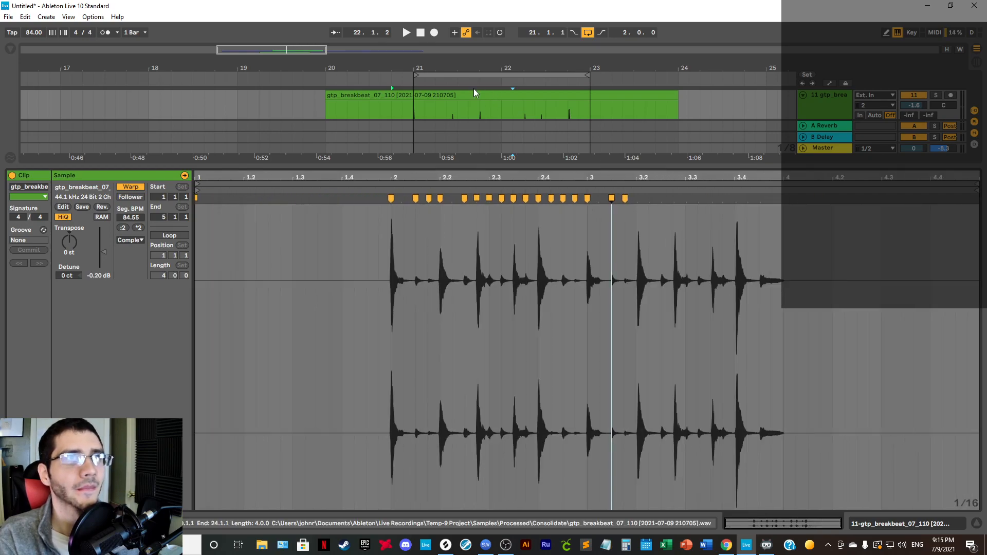
# Step: Play the drum loop from 20.4 to hear the newly warped hits up to 3.1.4
pyautogui.click(393, 107)
pyautogui.press('space')
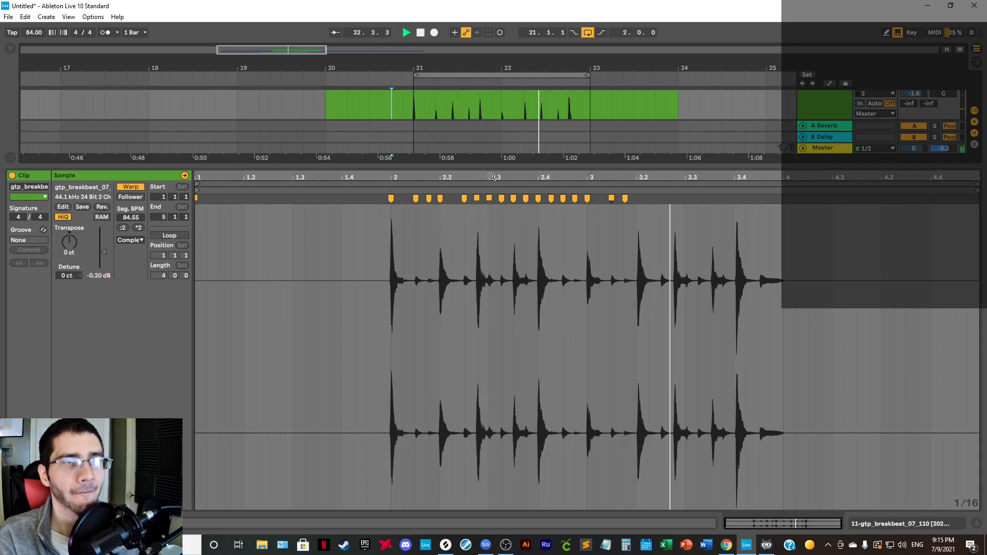
pyautogui.press('space')
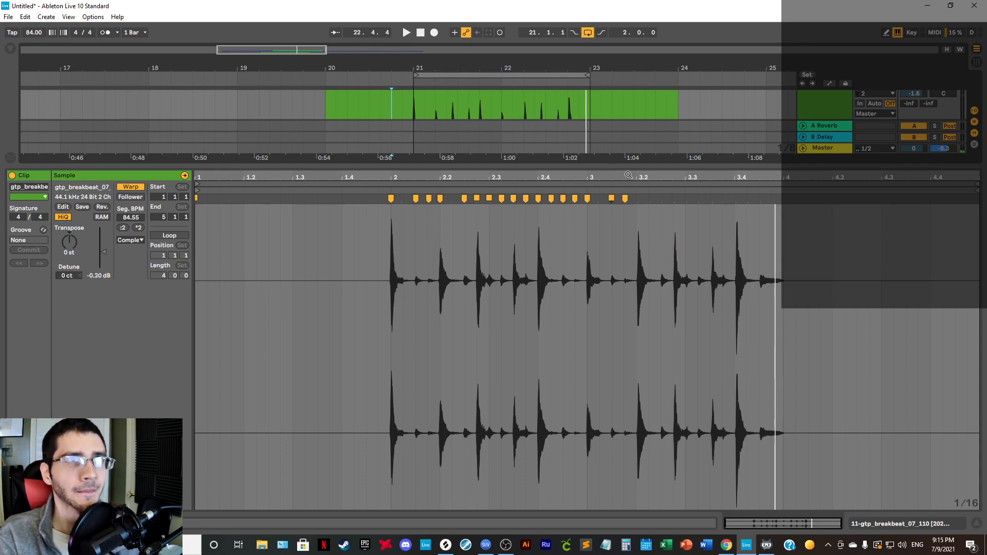
# Step: Add a warp marker just before the attack of the loud hit near 3.2
pyautogui.moveTo(638, 178); pyautogui.dragTo(605, 199)
pyautogui.doubleClick(605, 198)
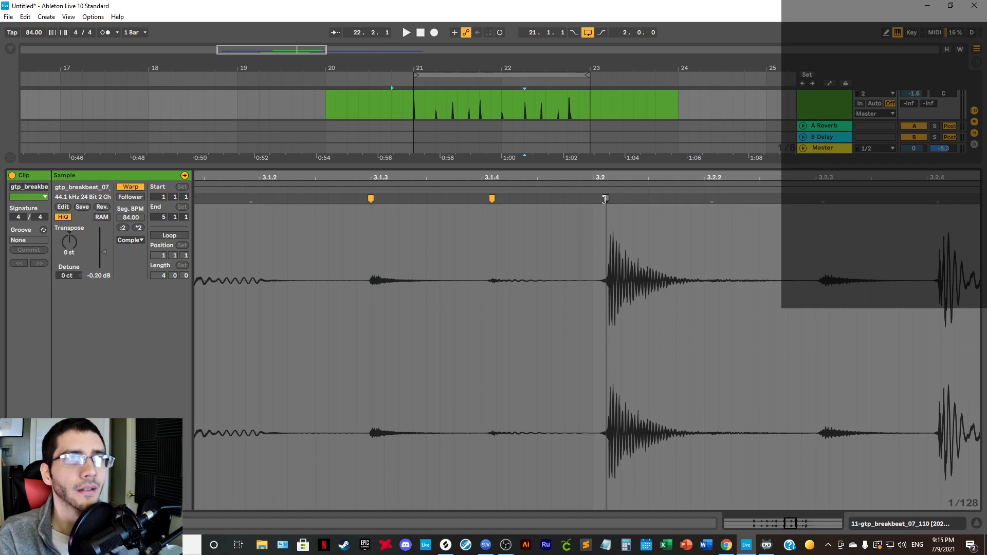
# Step: Add a warp marker near 3.2.2 and move the marker of the 3.2 hit slightly ahead of its grid line
pyautogui.doubleClick(711, 200)
pyautogui.moveTo(611, 180)
pyautogui.mouseDown()
pyautogui.moveTo(619, 207)
pyautogui.moveTo(503, 201)
pyautogui.moveTo(513, 217)
pyautogui.mouseUp()
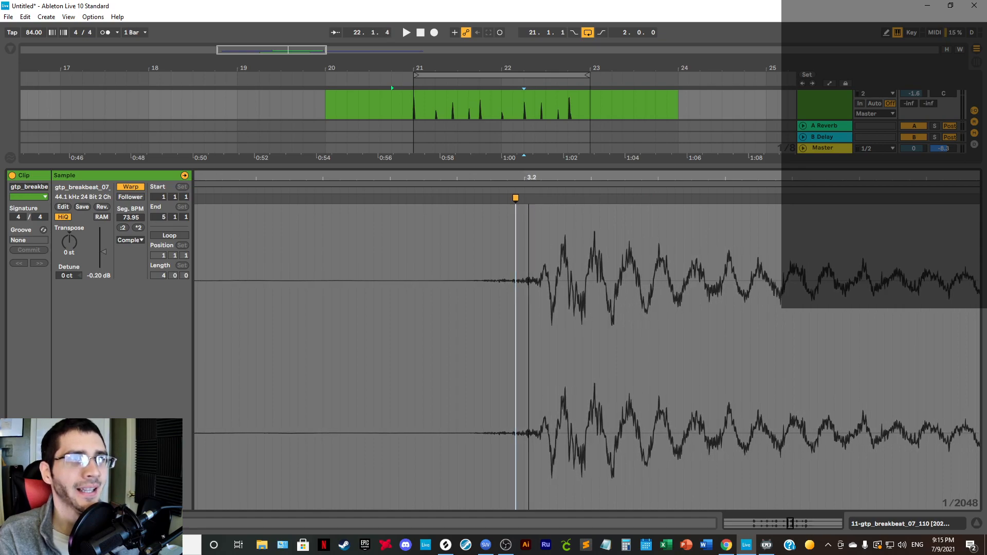
pyautogui.moveTo(528, 180)
pyautogui.mouseDown()
pyautogui.moveTo(529, 207)
pyautogui.moveTo(578, 205)
pyautogui.moveTo(570, 177)
pyautogui.moveTo(563, 201)
pyautogui.mouseUp()
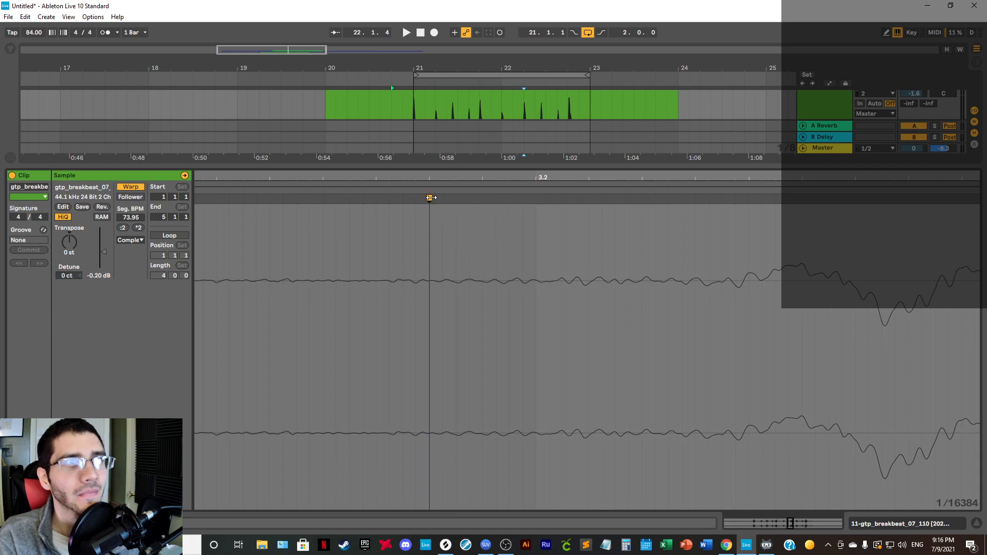
pyautogui.moveTo(431, 197)
pyautogui.mouseDown()
pyautogui.moveTo(363, 201)
pyautogui.moveTo(358, 217)
pyautogui.mouseUp()
pyautogui.moveTo(529, 179); pyautogui.dragTo(530, 103)
# Step: Add warp markers on the soft hit near 3.2.3 and at the attack of the loud hit near 3.2.4
pyautogui.moveTo(647, 177); pyautogui.dragTo(648, 234)
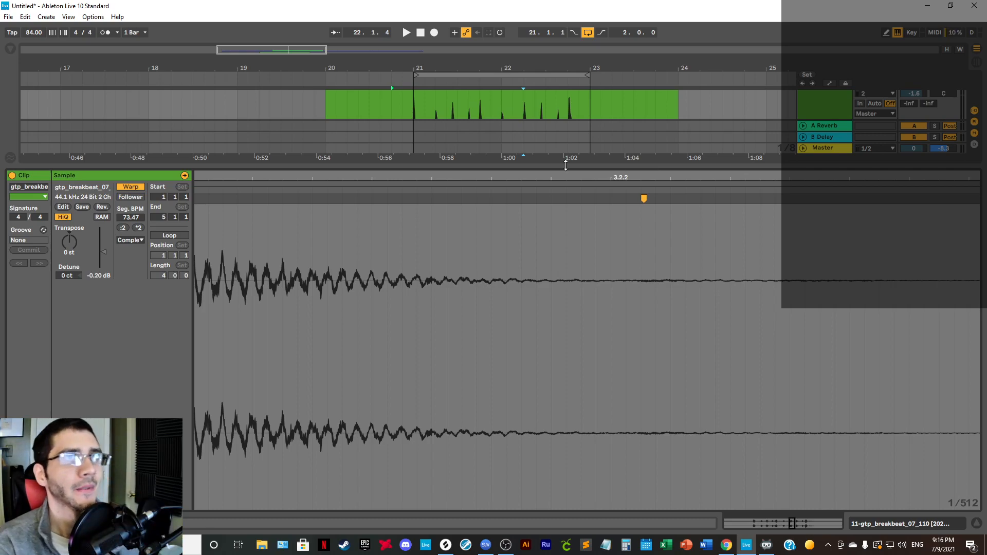
pyautogui.moveTo(631, 175); pyautogui.dragTo(649, 175)
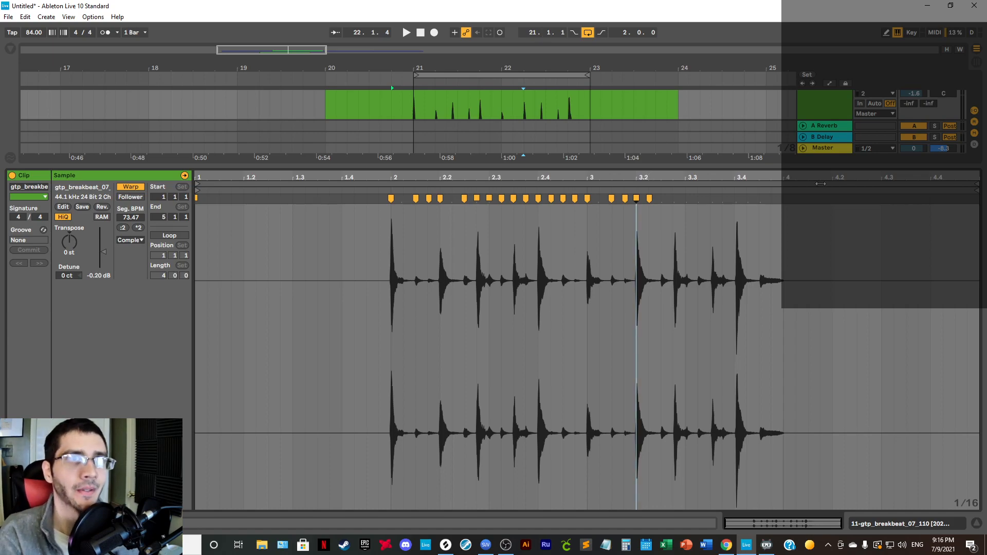
pyautogui.moveTo(661, 181); pyautogui.dragTo(559, 174)
pyautogui.doubleClick(753, 199)
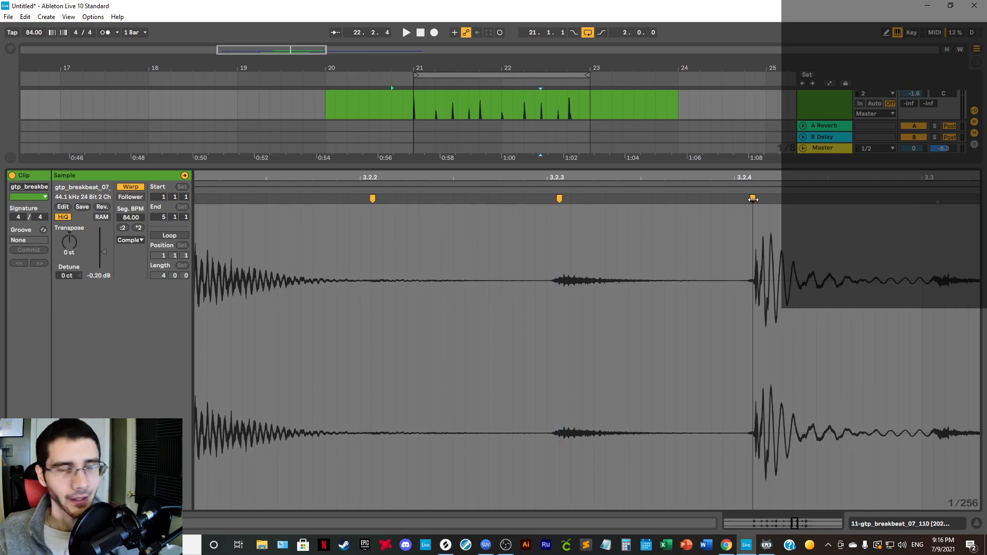
# Step: Shrink the clip view and play the drum loop from bar 21 to hear the newly warped hits
pyautogui.moveTo(564, 180)
pyautogui.mouseDown()
pyautogui.moveTo(550, 198)
pyautogui.moveTo(495, 199)
pyautogui.moveTo(485, 185)
pyautogui.moveTo(537, 198)
pyautogui.moveTo(550, 173)
pyautogui.moveTo(589, 167)
pyautogui.moveTo(588, 284)
pyautogui.mouseUp()
pyautogui.press('space')
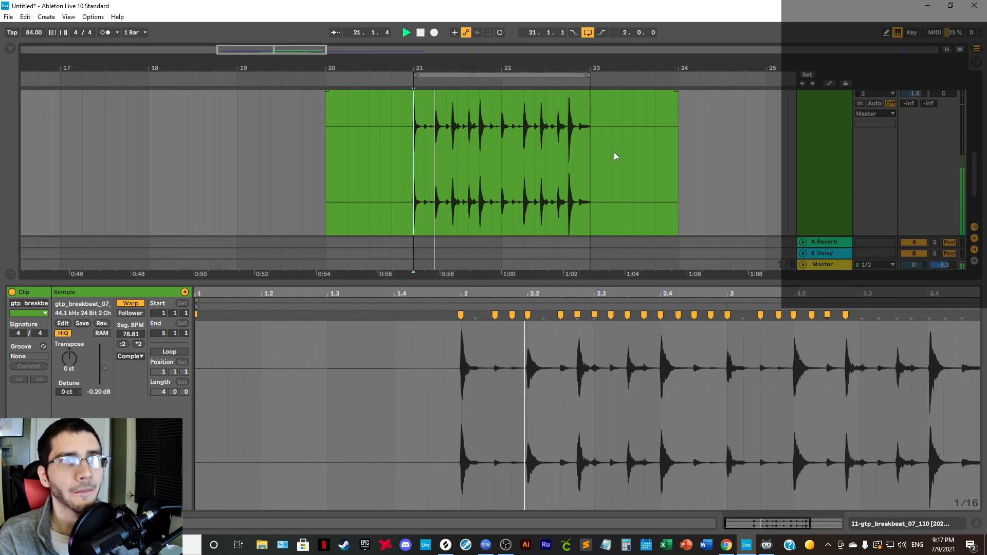
pyautogui.moveTo(771, 293); pyautogui.dragTo(705, 262)
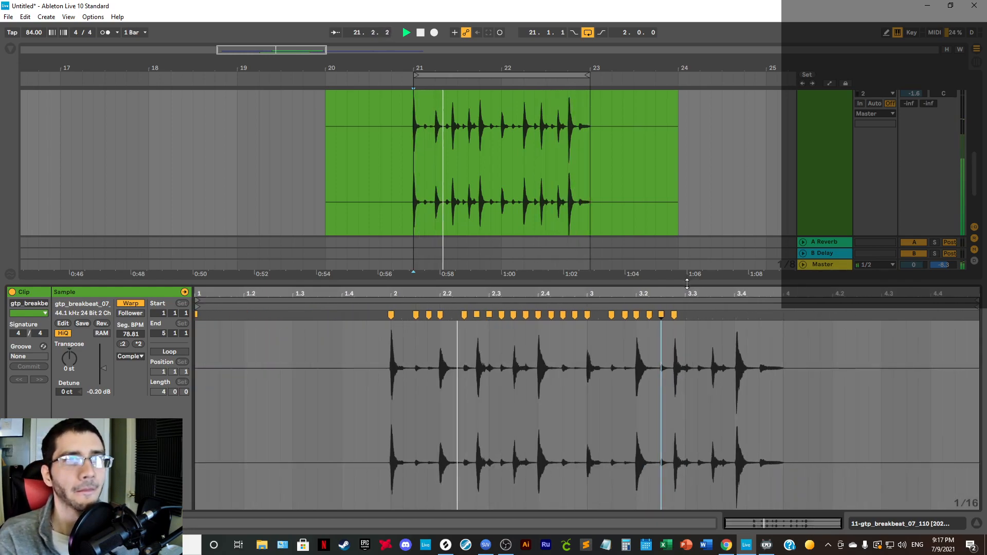
pyautogui.moveTo(686, 294)
pyautogui.mouseDown()
pyautogui.moveTo(689, 340)
pyautogui.moveTo(623, 351)
pyautogui.moveTo(678, 322)
pyautogui.moveTo(677, 310)
pyautogui.mouseUp()
pyautogui.moveTo(388, 295); pyautogui.dragTo(452, 302)
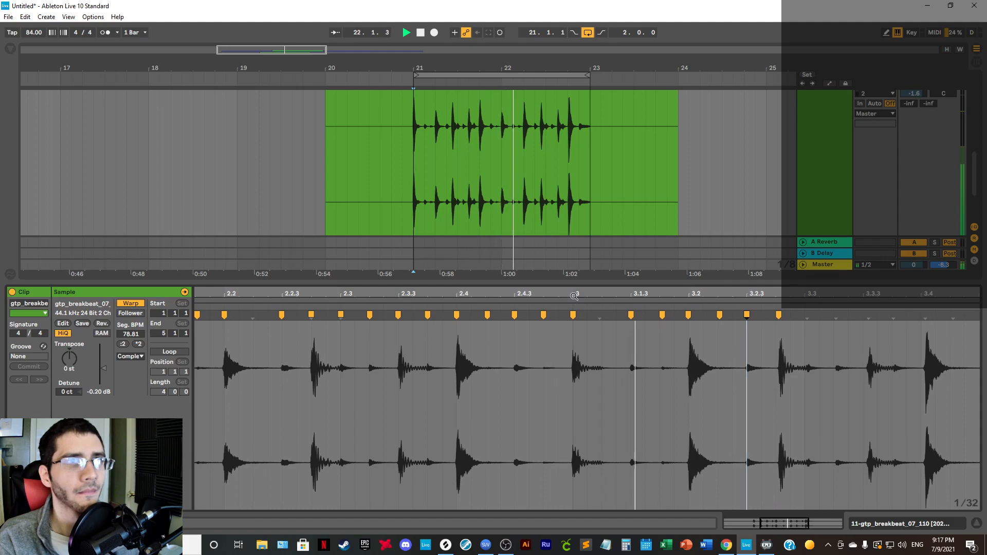
# Step: Set the clip's fixed grid to Off and move the warp marker at 3 slightly ahead of its grid line
pyautogui.moveTo(575, 294)
pyautogui.mouseDown()
pyautogui.moveTo(574, 354)
pyautogui.moveTo(565, 298)
pyautogui.mouseUp()
pyautogui.moveTo(479, 296)
pyautogui.mouseDown()
pyautogui.moveTo(479, 252)
pyautogui.moveTo(476, 308)
pyautogui.moveTo(563, 338)
pyautogui.mouseUp()
pyautogui.rightClick(588, 379)
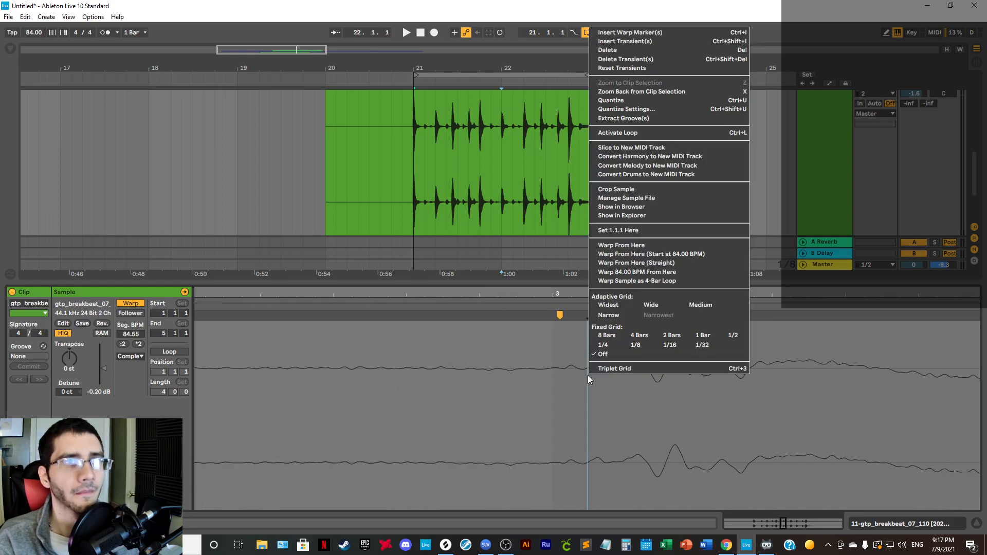
pyautogui.click(605, 355)
pyautogui.moveTo(563, 317); pyautogui.dragTo(467, 325)
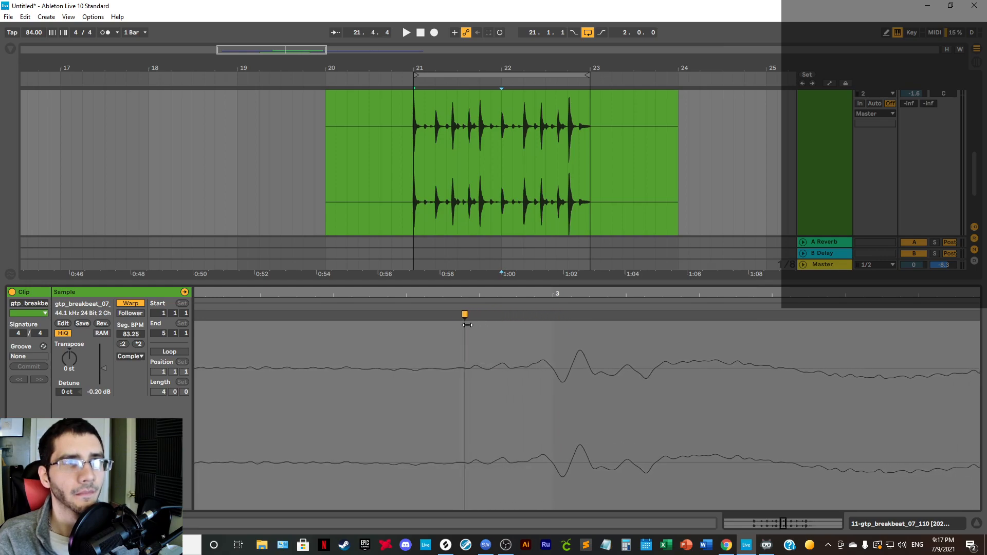
# Step: Play the drum loop from bar 21 to check the timing of the moved hits
pyautogui.moveTo(564, 295); pyautogui.dragTo(557, 294)
pyautogui.click(411, 172)
pyautogui.press('space')
pyautogui.press('space')
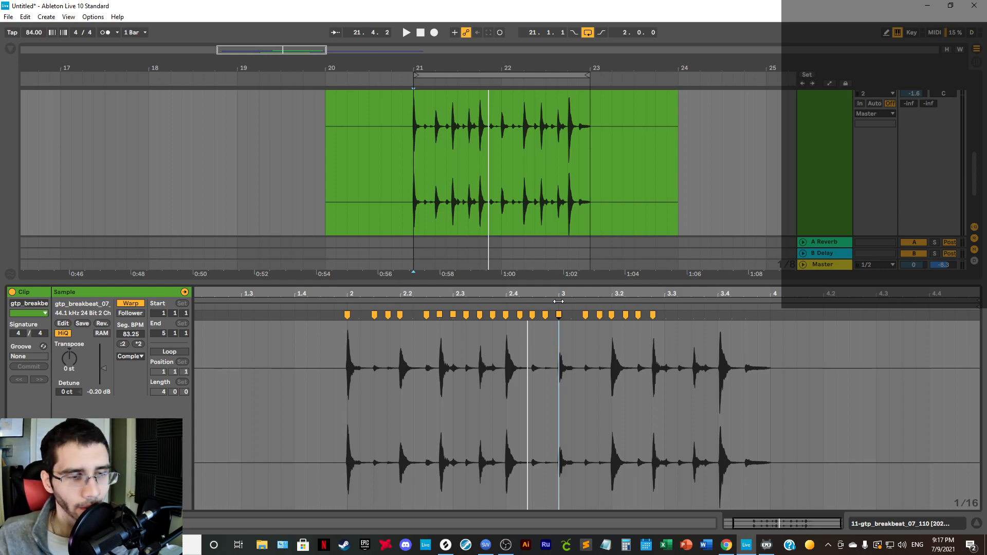
# Step: Switch to OBS to check the stream and return to Ableton Live
pyautogui.click(507, 547)
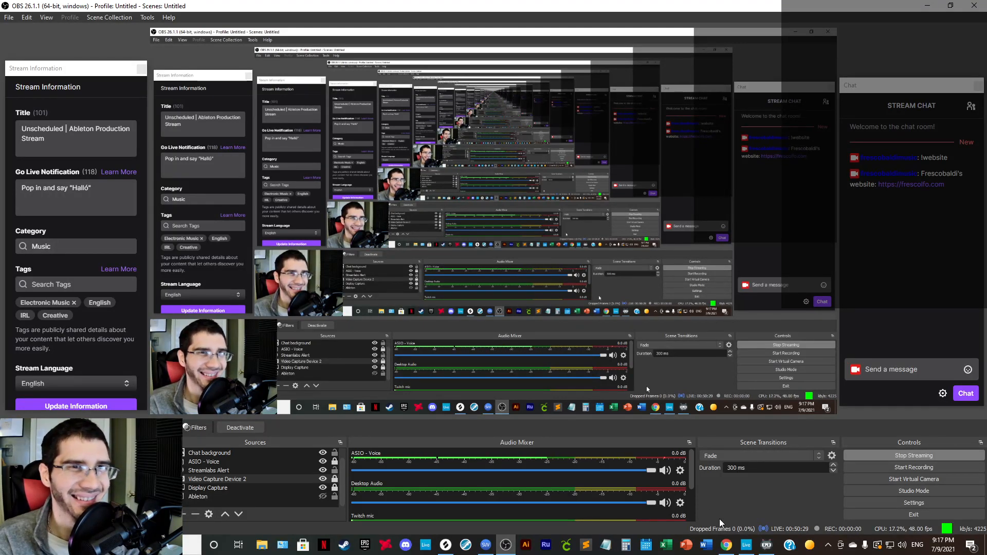
pyautogui.click(745, 546)
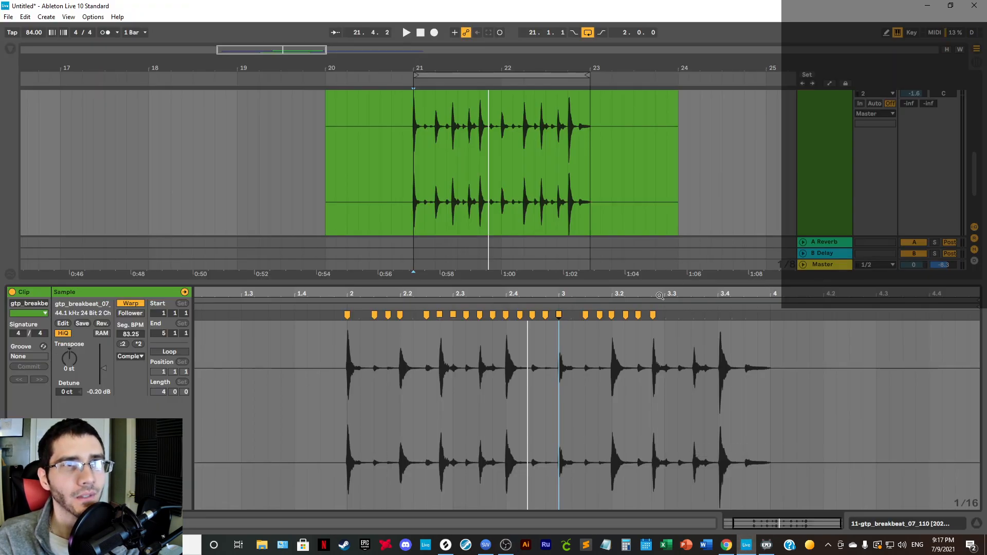
# Step: Play the loop from bar 21 while adding a warp marker at the start of the soft hit near 3.3.2
pyautogui.moveTo(662, 295); pyautogui.dragTo(663, 347)
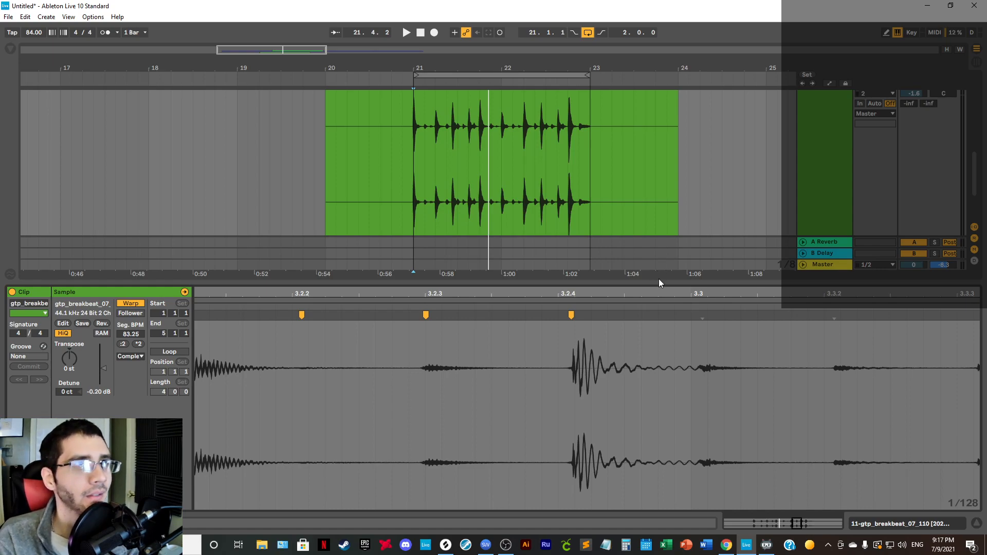
pyautogui.click(412, 175)
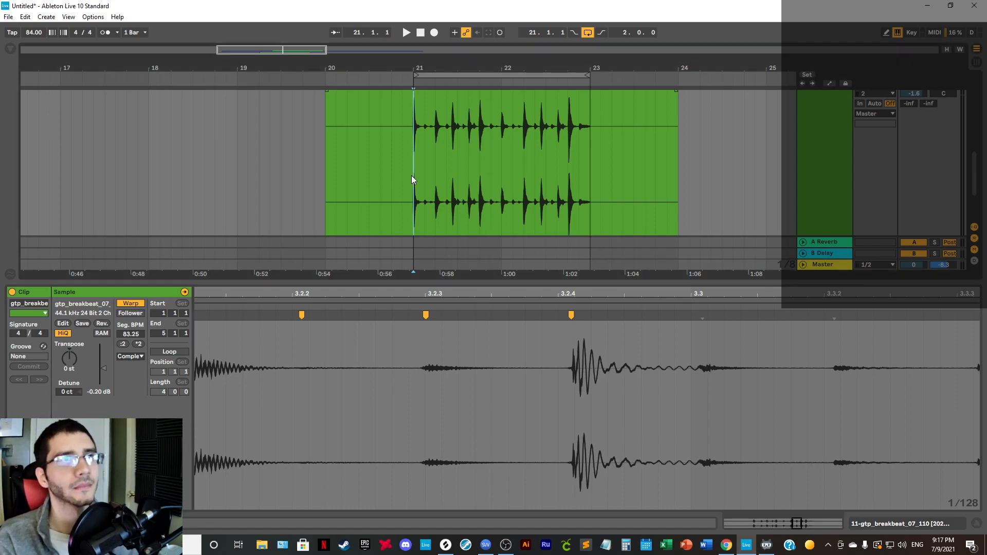
pyautogui.press('space')
pyautogui.moveTo(631, 295); pyautogui.dragTo(632, 342)
pyautogui.click(657, 321)
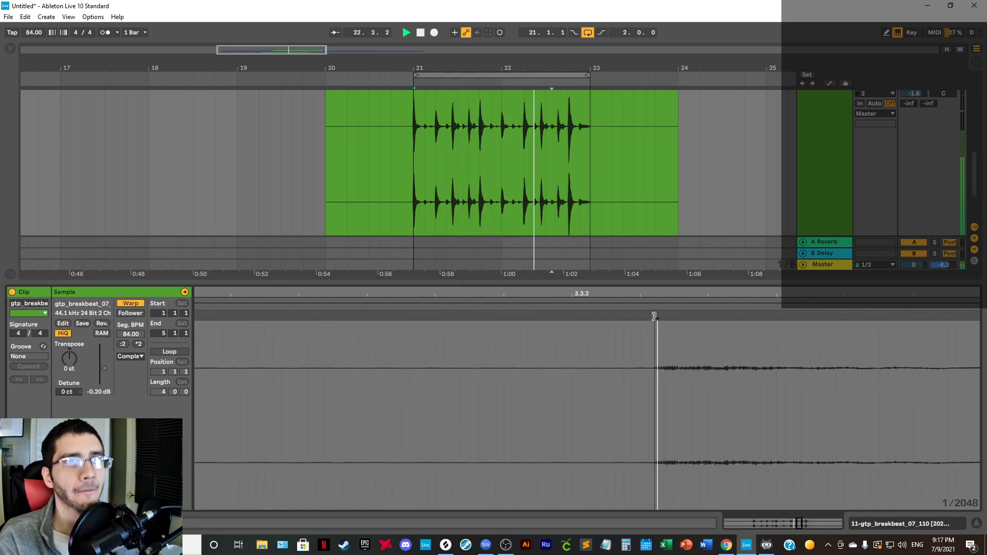
pyautogui.doubleClick(656, 316)
pyautogui.moveTo(656, 295); pyautogui.dragTo(656, 234)
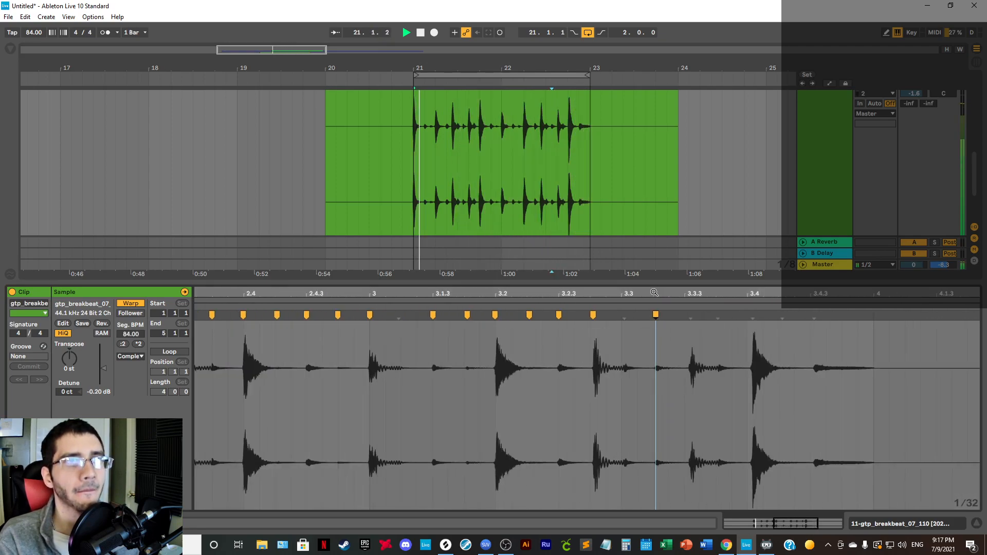
pyautogui.press('space')
# Step: Add a warp marker on the soft hit just after 3.3 and align it with the 3.3 grid line
pyautogui.moveTo(621, 295); pyautogui.dragTo(620, 327)
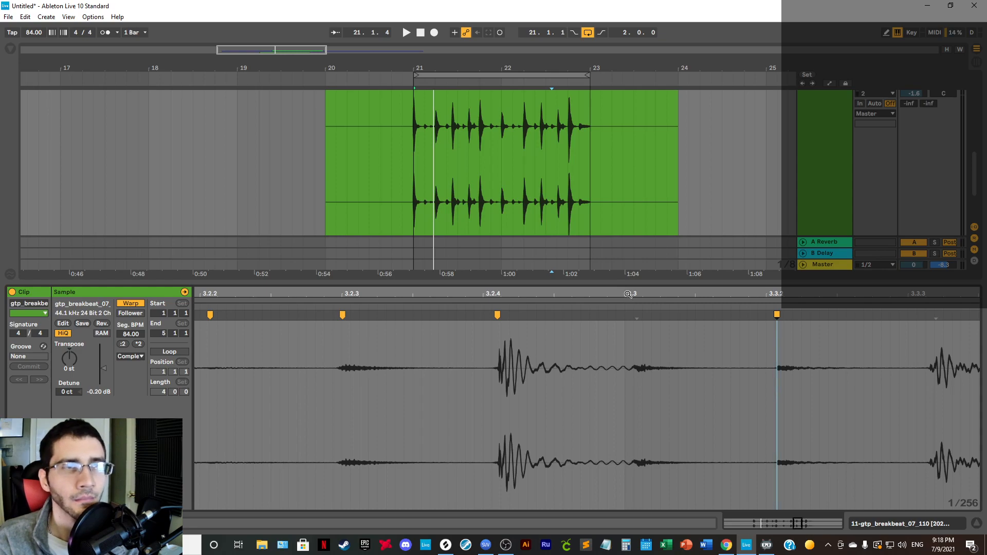
pyautogui.doubleClick(636, 318)
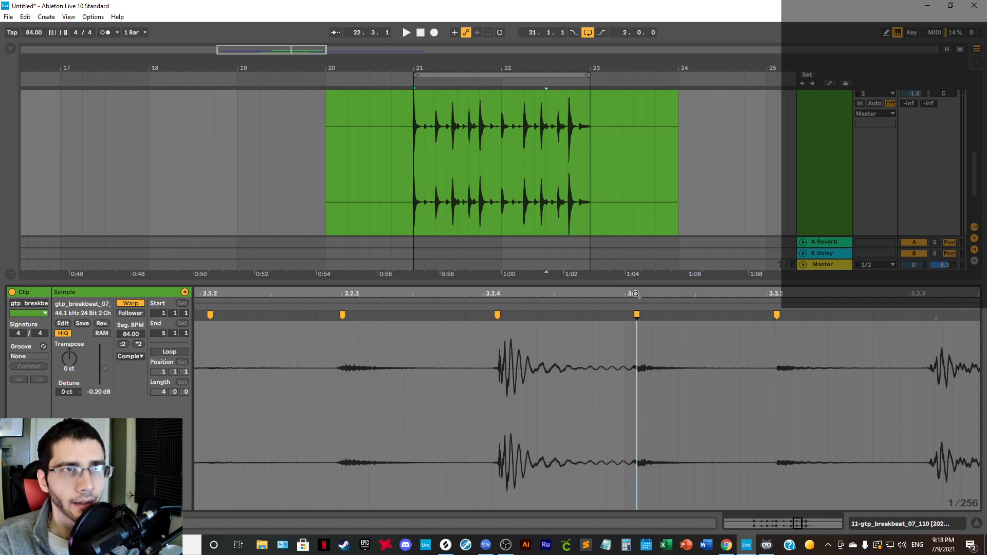
pyautogui.moveTo(635, 296)
pyautogui.mouseDown()
pyautogui.moveTo(635, 337)
pyautogui.moveTo(595, 329)
pyautogui.moveTo(495, 342)
pyautogui.mouseUp()
pyautogui.moveTo(508, 296); pyautogui.dragTo(507, 246)
# Step: Add warp markers on the hits near 3.3.3, 3.3.4 and 3.4
pyautogui.moveTo(666, 294)
pyautogui.mouseDown()
pyautogui.moveTo(608, 314)
pyautogui.moveTo(591, 246)
pyautogui.mouseUp()
pyautogui.doubleClick(582, 317)
pyautogui.doubleClick(680, 316)
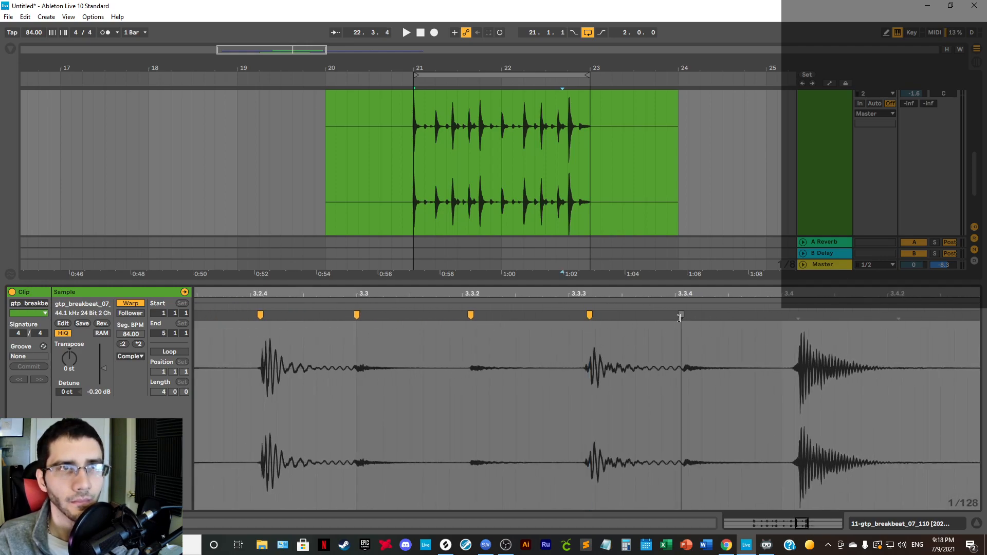
pyautogui.click(795, 317)
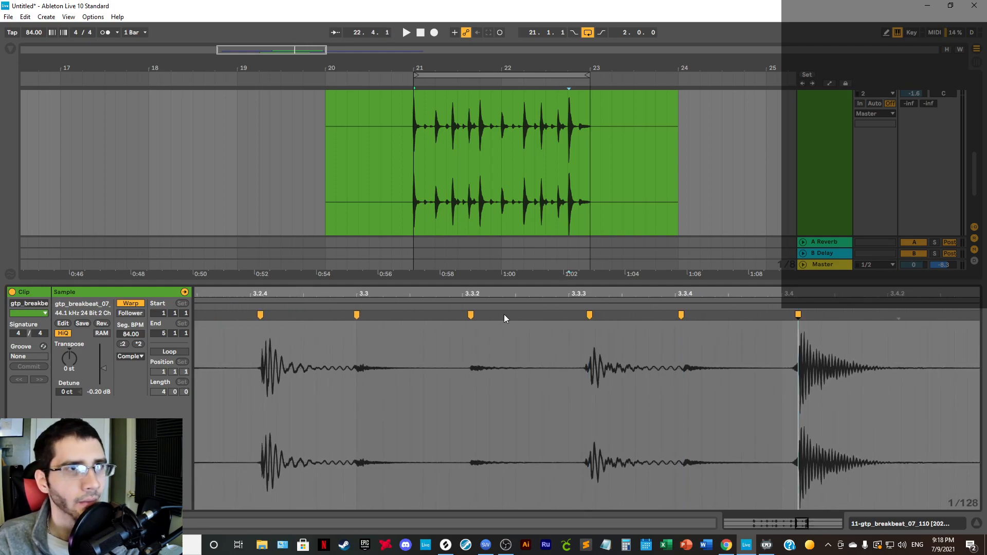
# Step: Align the warp markers of the hits near 3.3.2 and 3.3.3 with their grid lines
pyautogui.moveTo(474, 292)
pyautogui.mouseDown()
pyautogui.moveTo(507, 318)
pyautogui.moveTo(416, 317)
pyautogui.moveTo(424, 299)
pyautogui.moveTo(418, 314)
pyautogui.moveTo(391, 314)
pyautogui.moveTo(450, 249)
pyautogui.mouseUp()
pyautogui.moveTo(518, 299); pyautogui.dragTo(561, 300)
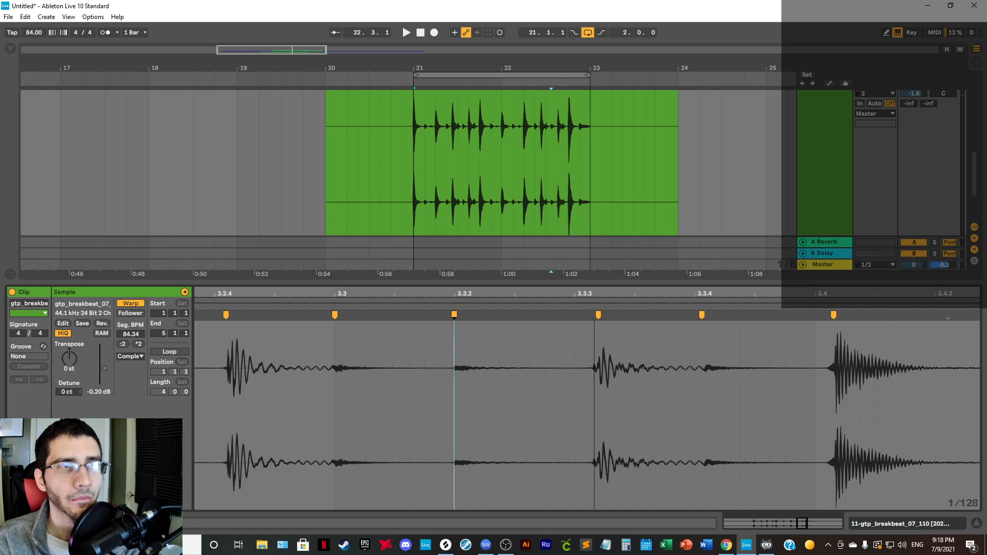
pyautogui.click(599, 315)
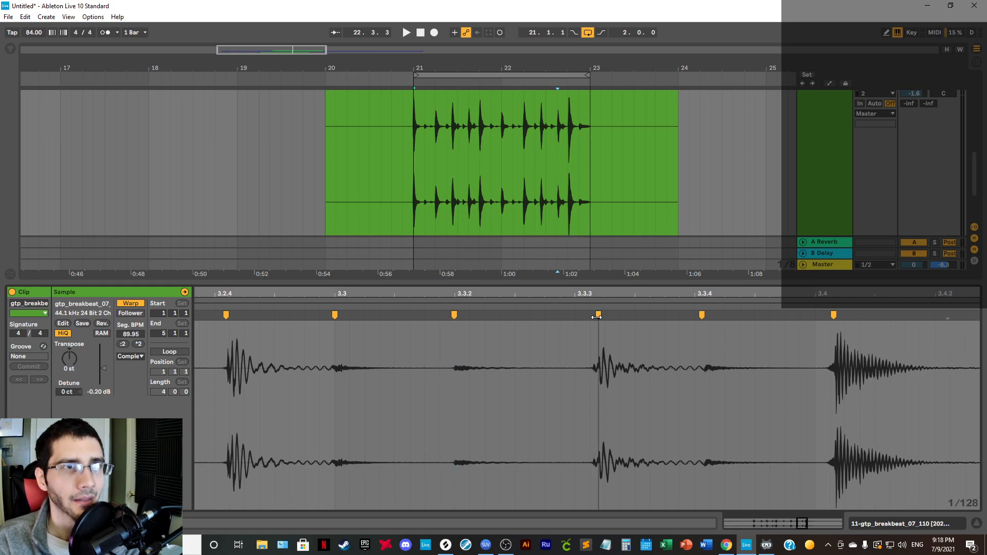
pyautogui.moveTo(596, 317); pyautogui.dragTo(580, 320)
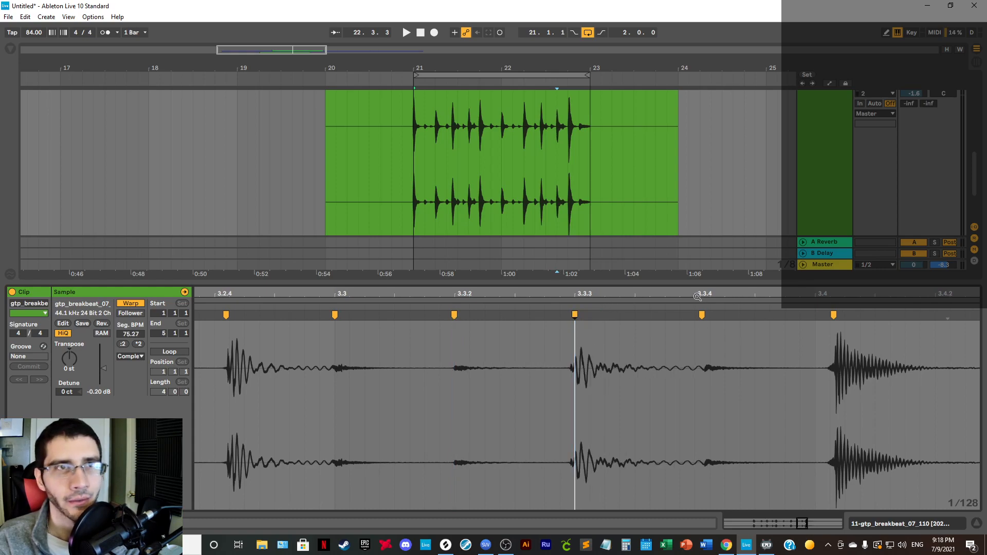
# Step: Add a warp marker on the soft hit near 3.4.3 and move the 3.3.4 hit's marker slightly ahead of its grid line
pyautogui.moveTo(706, 298)
pyautogui.mouseDown()
pyautogui.moveTo(707, 316)
pyautogui.moveTo(706, 287)
pyautogui.moveTo(752, 316)
pyautogui.moveTo(741, 325)
pyautogui.moveTo(745, 284)
pyautogui.mouseUp()
pyautogui.doubleClick(745, 316)
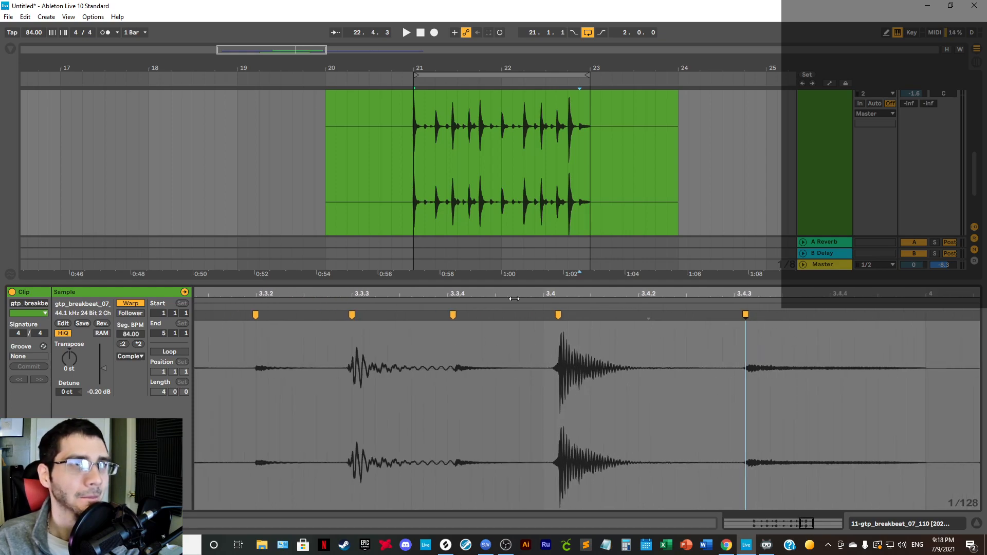
pyautogui.moveTo(460, 294); pyautogui.dragTo(530, 319)
pyautogui.moveTo(472, 295)
pyautogui.mouseDown()
pyautogui.moveTo(492, 316)
pyautogui.moveTo(398, 314)
pyautogui.moveTo(430, 295)
pyautogui.moveTo(429, 321)
pyautogui.moveTo(430, 307)
pyautogui.mouseUp()
pyautogui.moveTo(218, 314)
pyautogui.mouseDown()
pyautogui.moveTo(296, 314)
pyautogui.moveTo(317, 297)
pyautogui.moveTo(367, 304)
pyautogui.mouseUp()
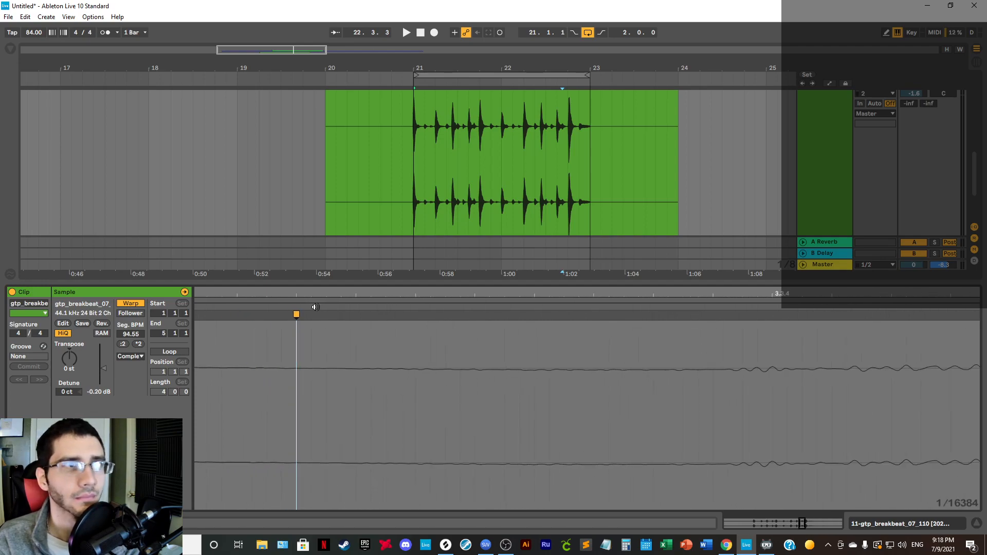
pyautogui.moveTo(473, 294)
pyautogui.mouseDown()
pyautogui.moveTo(472, 243)
pyautogui.moveTo(474, 291)
pyautogui.mouseUp()
pyautogui.moveTo(370, 314); pyautogui.dragTo(363, 314)
pyautogui.moveTo(493, 294)
pyautogui.mouseDown()
pyautogui.moveTo(493, 232)
pyautogui.moveTo(491, 293)
pyautogui.mouseUp()
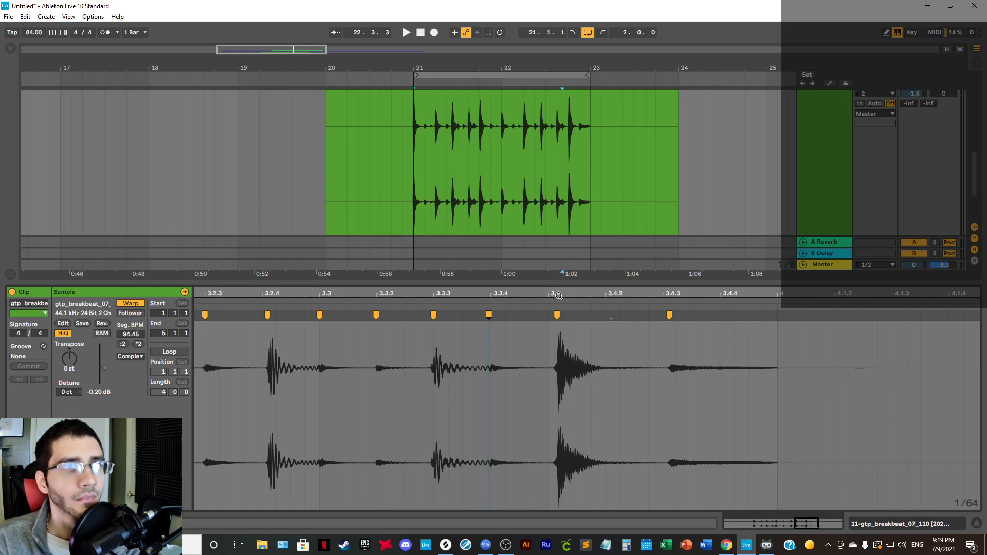
# Step: Move the 3.4 hit's warp marker slightly ahead of its grid line and align the last soft hit's marker with 3.4.3
pyautogui.moveTo(559, 296)
pyautogui.mouseDown()
pyautogui.moveTo(560, 320)
pyautogui.moveTo(401, 316)
pyautogui.moveTo(300, 339)
pyautogui.moveTo(326, 340)
pyautogui.moveTo(349, 370)
pyautogui.moveTo(585, 371)
pyautogui.moveTo(584, 344)
pyautogui.moveTo(585, 367)
pyautogui.mouseUp()
pyautogui.moveTo(406, 314)
pyautogui.mouseDown()
pyautogui.moveTo(328, 314)
pyautogui.moveTo(338, 310)
pyautogui.mouseUp()
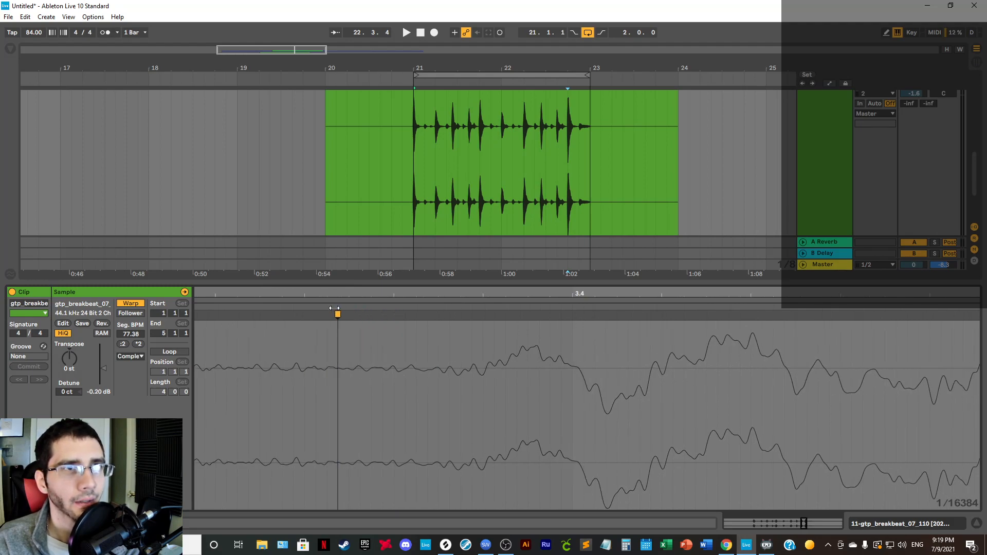
pyautogui.moveTo(577, 295)
pyautogui.mouseDown()
pyautogui.moveTo(577, 315)
pyautogui.moveTo(647, 329)
pyautogui.moveTo(864, 325)
pyautogui.moveTo(879, 308)
pyautogui.moveTo(893, 324)
pyautogui.moveTo(946, 323)
pyautogui.mouseUp()
pyautogui.moveTo(259, 296)
pyautogui.mouseDown()
pyautogui.moveTo(220, 297)
pyautogui.moveTo(262, 297)
pyautogui.moveTo(253, 313)
pyautogui.moveTo(236, 314)
pyautogui.moveTo(273, 255)
pyautogui.moveTo(272, 289)
pyautogui.mouseUp()
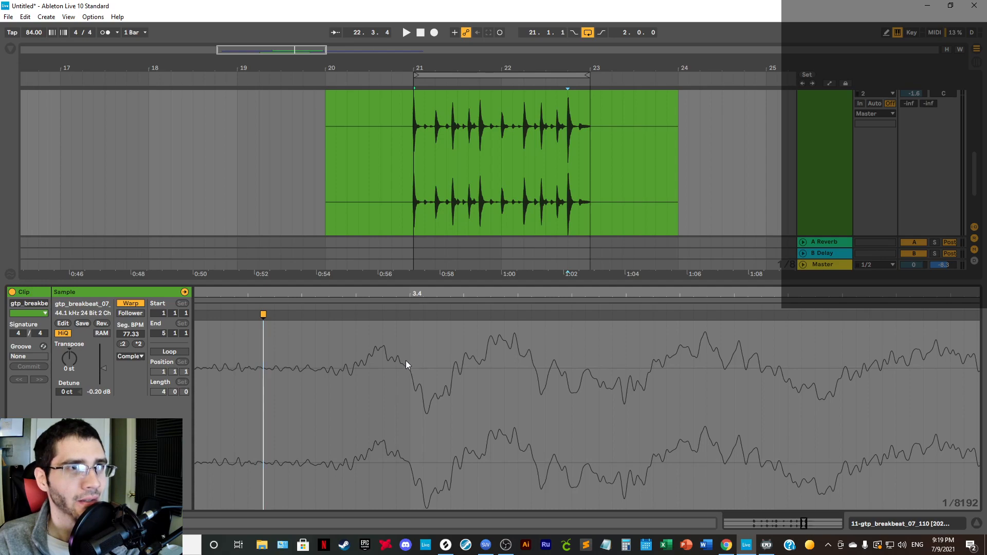
pyautogui.moveTo(408, 296); pyautogui.dragTo(425, 367)
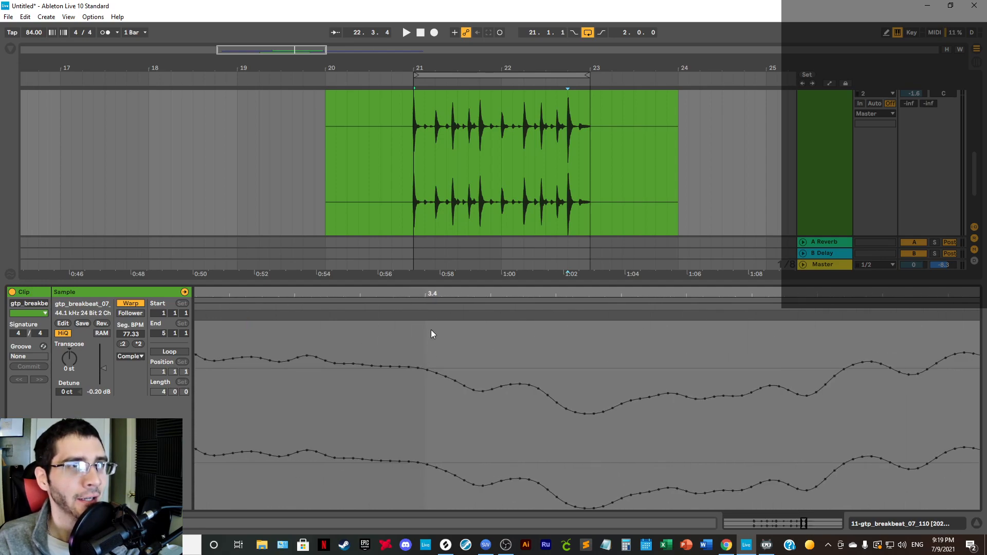
pyautogui.moveTo(428, 293); pyautogui.dragTo(403, 180)
pyautogui.moveTo(543, 296)
pyautogui.mouseDown()
pyautogui.moveTo(571, 328)
pyautogui.moveTo(578, 313)
pyautogui.moveTo(424, 314)
pyautogui.moveTo(433, 314)
pyautogui.moveTo(438, 295)
pyautogui.moveTo(443, 321)
pyautogui.moveTo(509, 307)
pyautogui.moveTo(526, 287)
pyautogui.moveTo(525, 348)
pyautogui.moveTo(526, 244)
pyautogui.mouseUp()
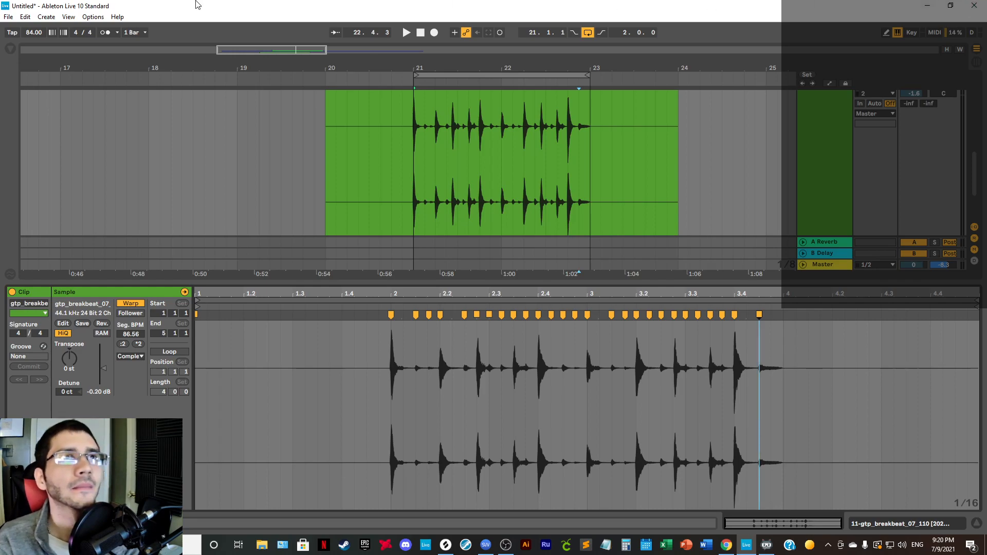
# Step: Hide the clip view, select the drum clip's empty tail from 23 to 24 and trim the clip's start to 20.4.4
pyautogui.click(979, 523)
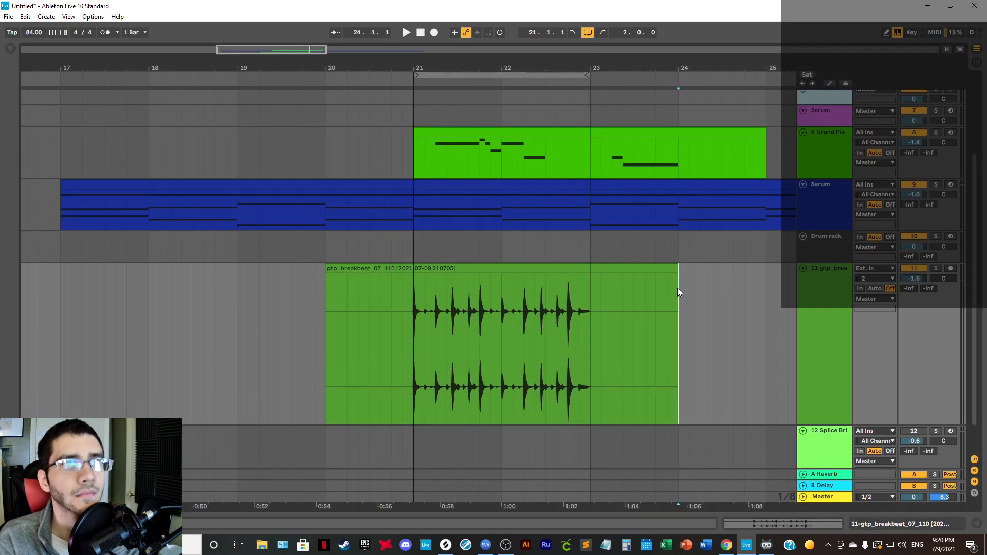
pyautogui.moveTo(677, 288); pyautogui.dragTo(593, 275)
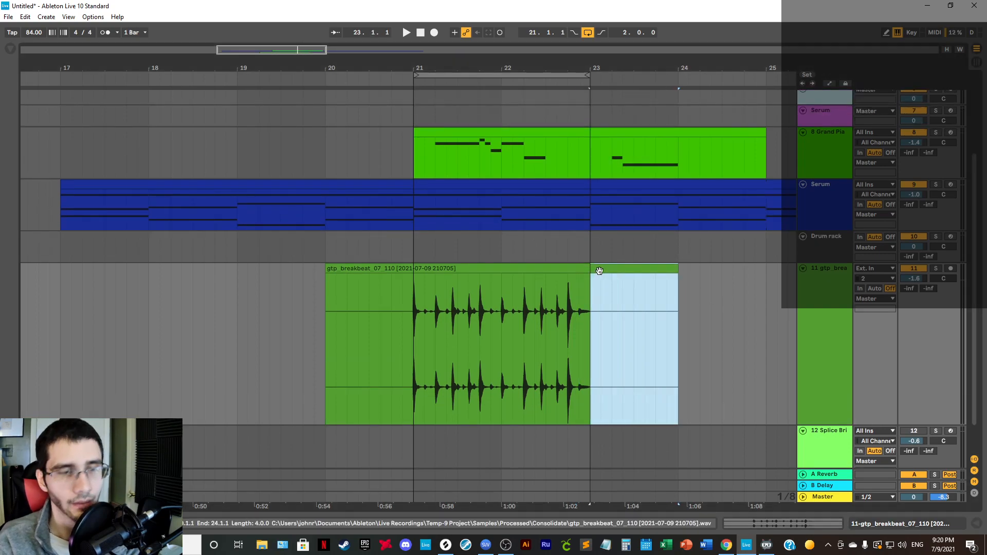
pyautogui.moveTo(397, 63); pyautogui.dragTo(534, 103)
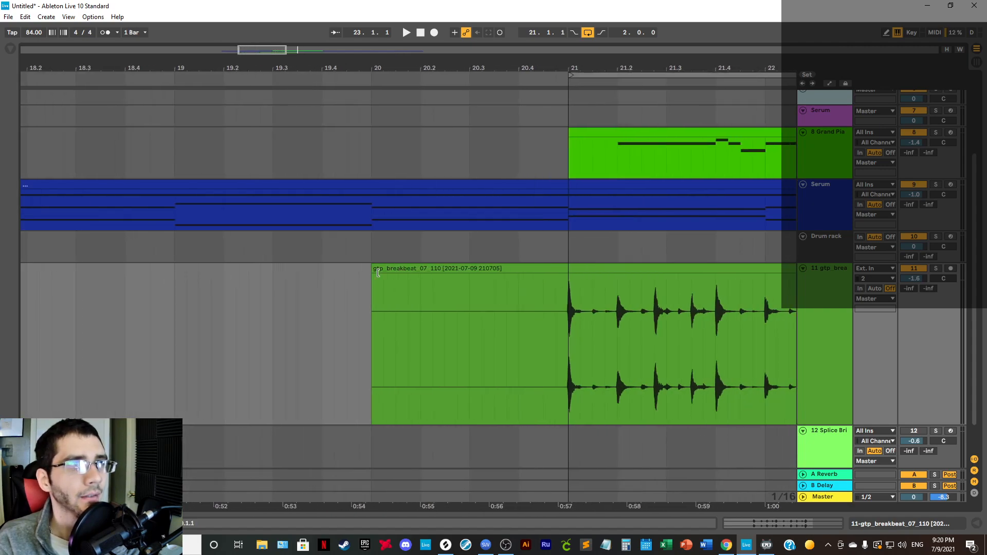
pyautogui.moveTo(378, 273); pyautogui.dragTo(556, 272)
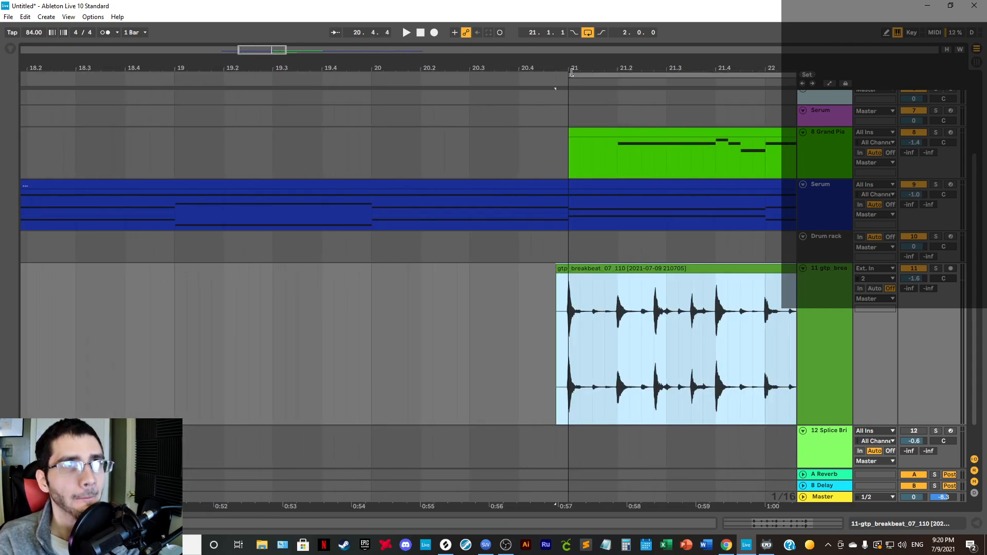
# Step: Set the arrangement's fixed grid to 1/16 and duplicate the drum clip so the copy starts at 22.4.4
pyautogui.moveTo(571, 72); pyautogui.dragTo(447, 313)
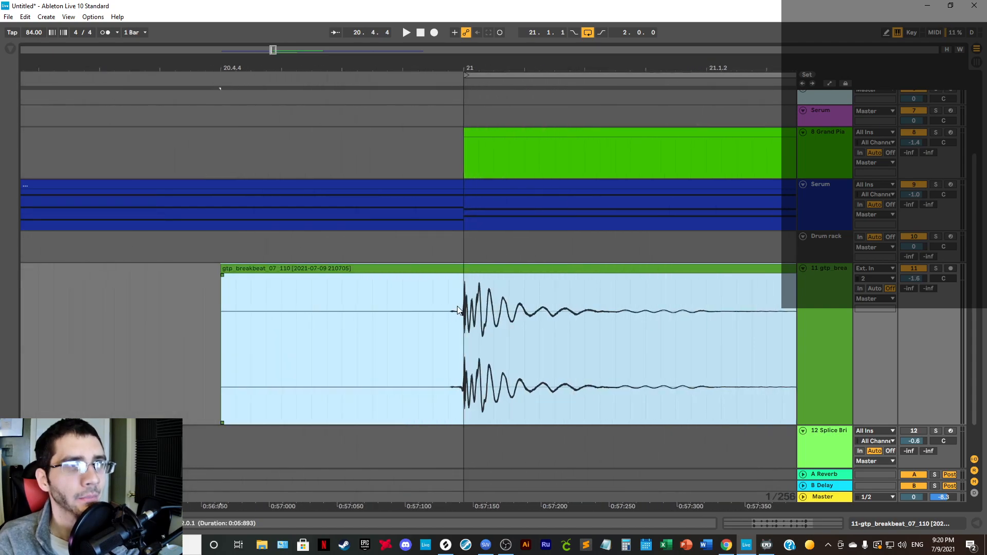
pyautogui.moveTo(483, 72); pyautogui.dragTo(375, 11)
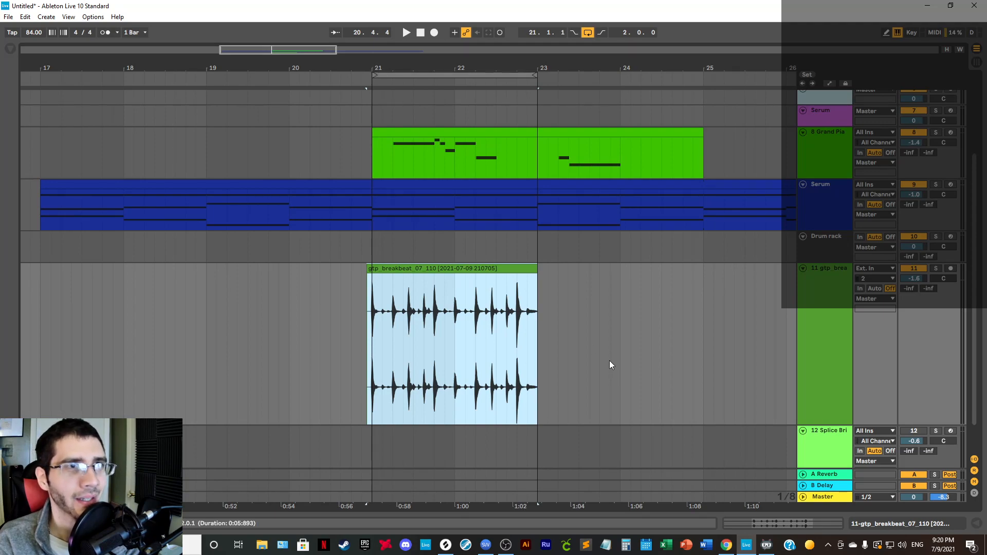
pyautogui.rightClick(585, 340)
pyautogui.click(571, 334)
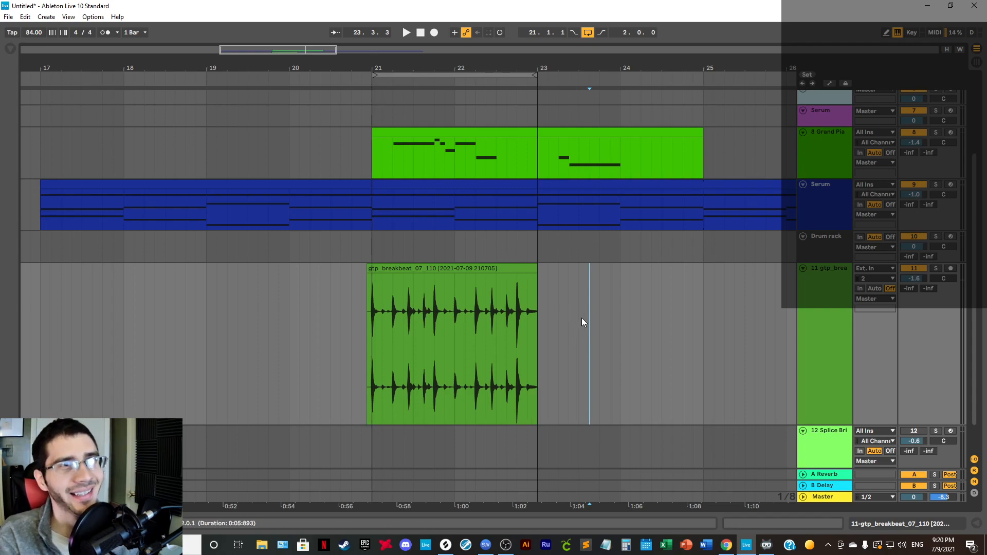
pyautogui.click(580, 322)
pyautogui.rightClick(580, 324)
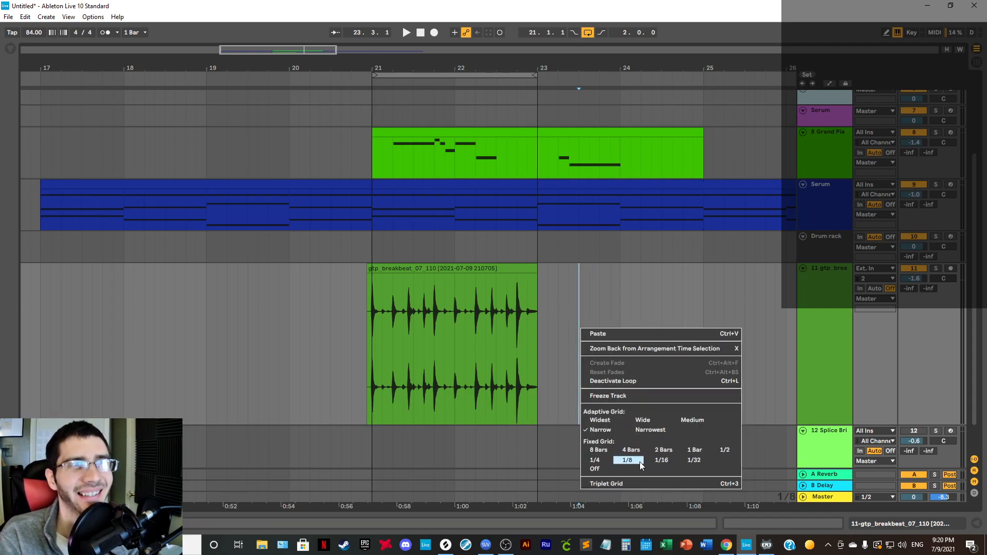
pyautogui.click(662, 460)
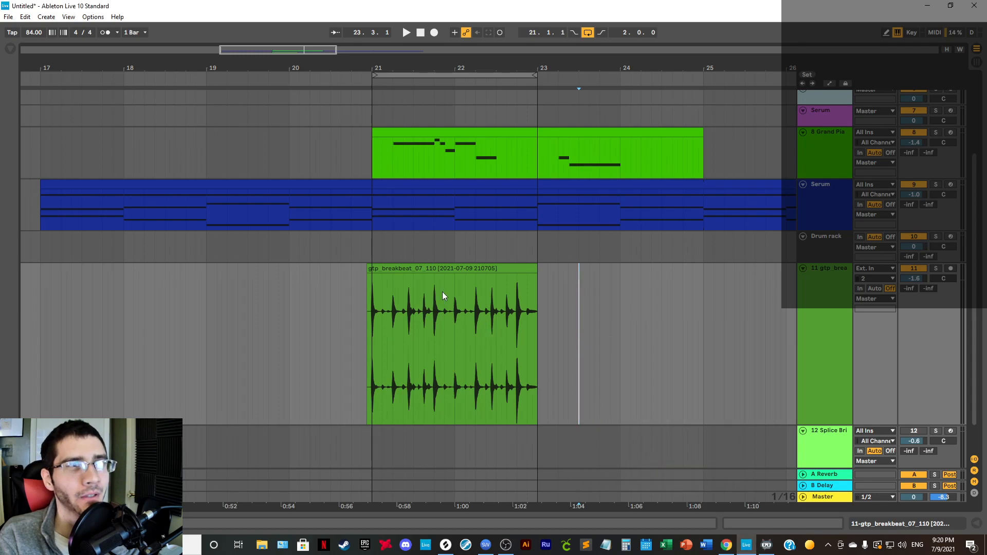
pyautogui.click(395, 271)
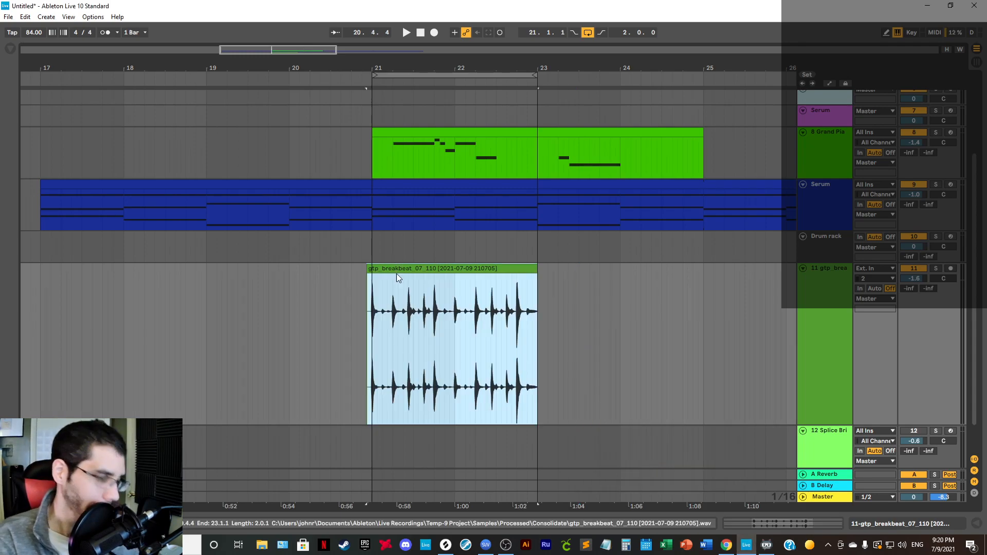
pyautogui.moveTo(387, 271); pyautogui.dragTo(554, 275)
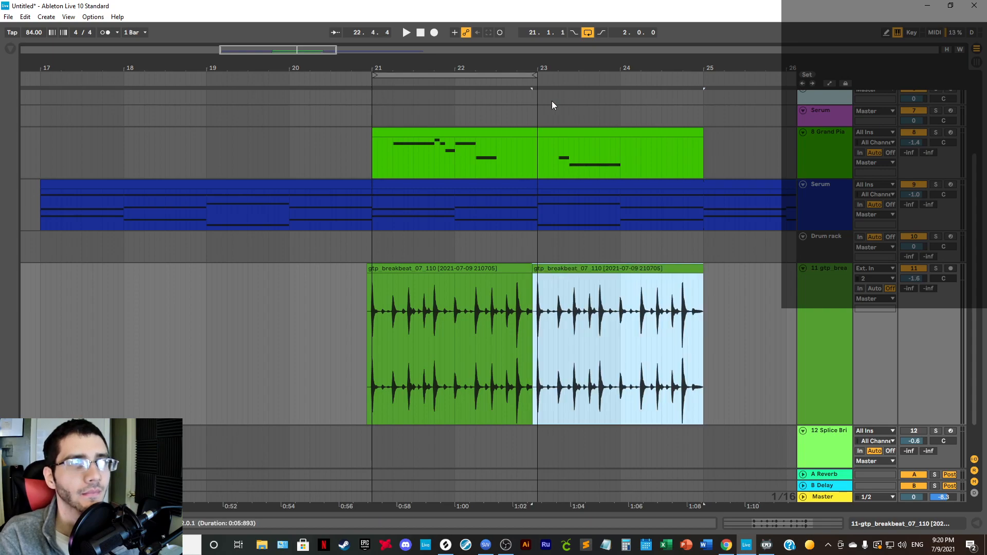
# Step: Turn the arrangement grid off and trim the second drum clip's start to just before the hit at bar 23
pyautogui.moveTo(541, 67); pyautogui.dragTo(543, 66)
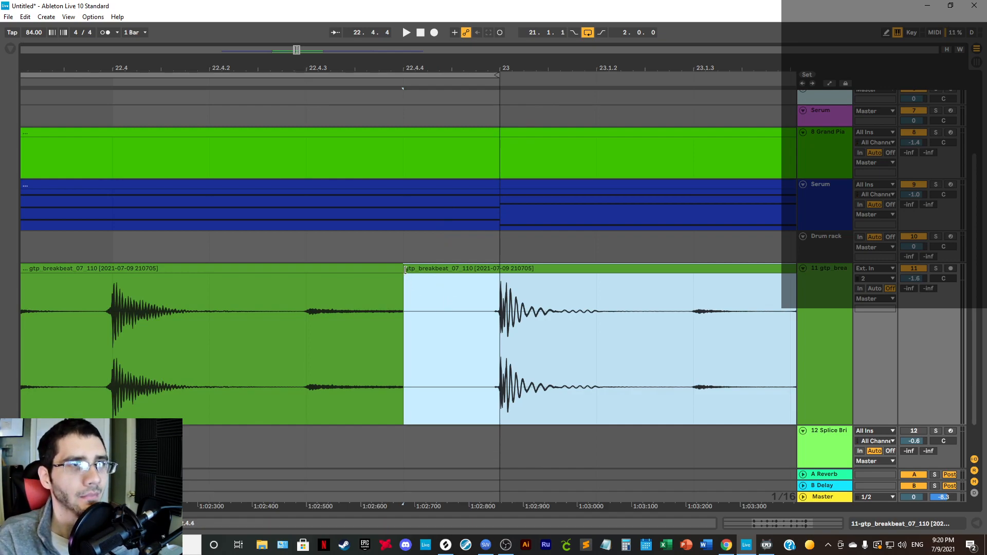
pyautogui.rightClick(445, 315)
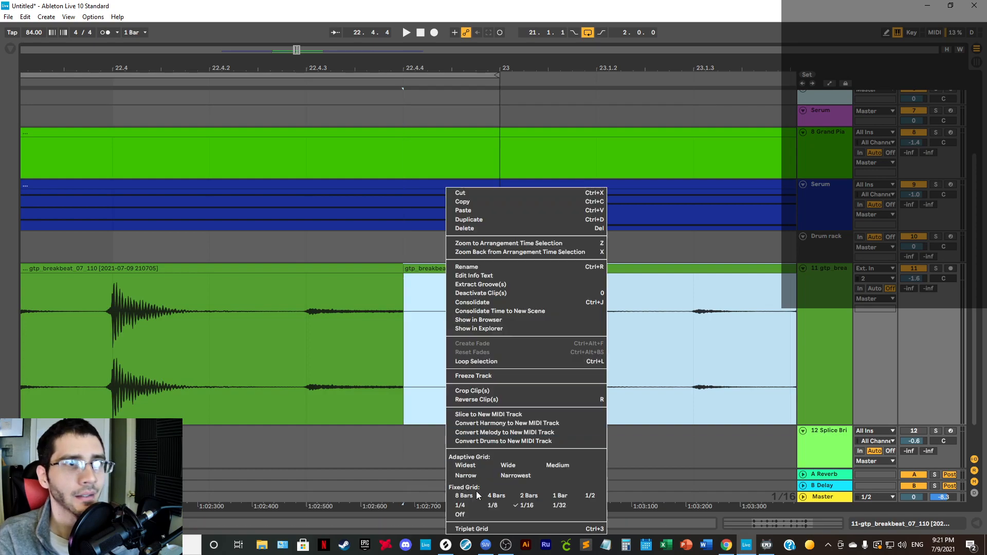
pyautogui.click(474, 513)
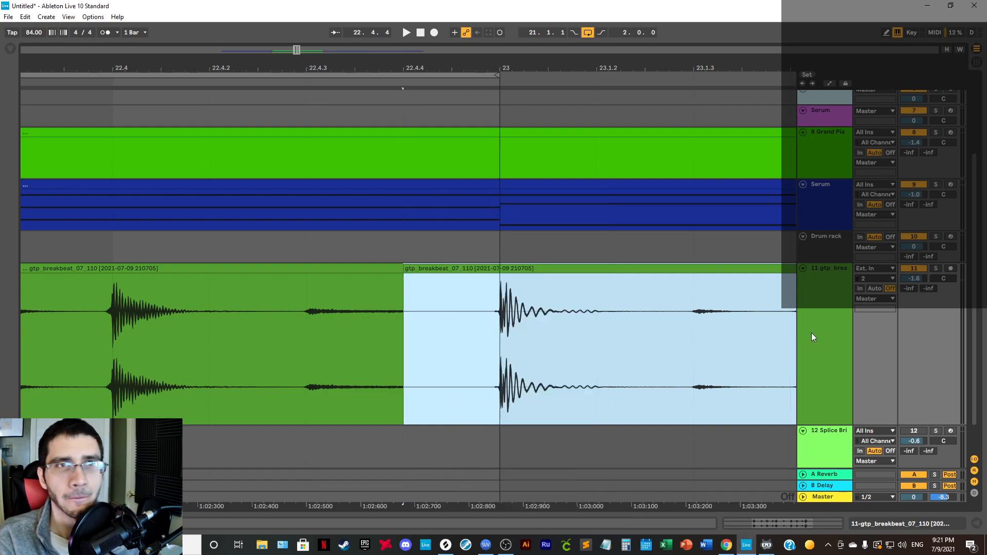
pyautogui.scroll(-1, 539, 279)
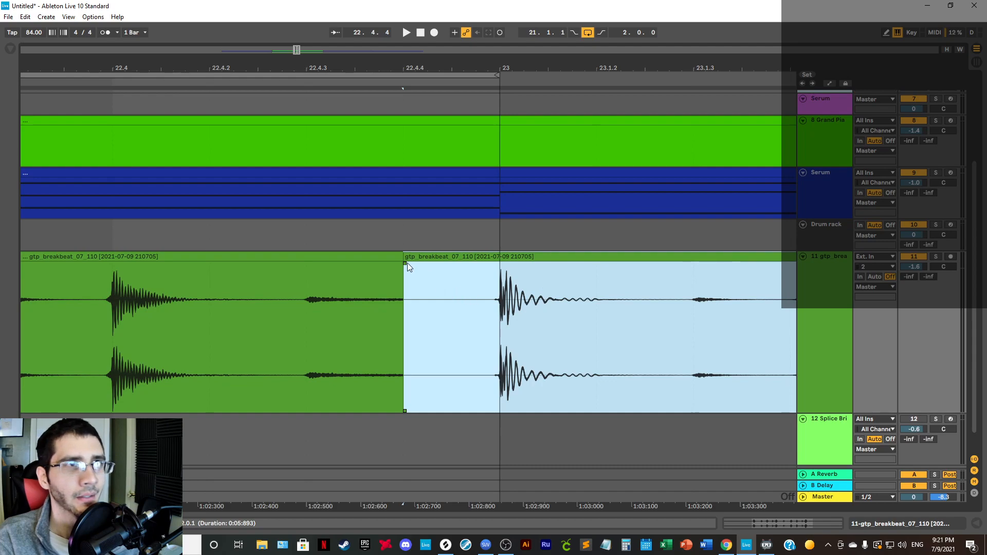
pyautogui.moveTo(407, 264); pyautogui.dragTo(487, 267)
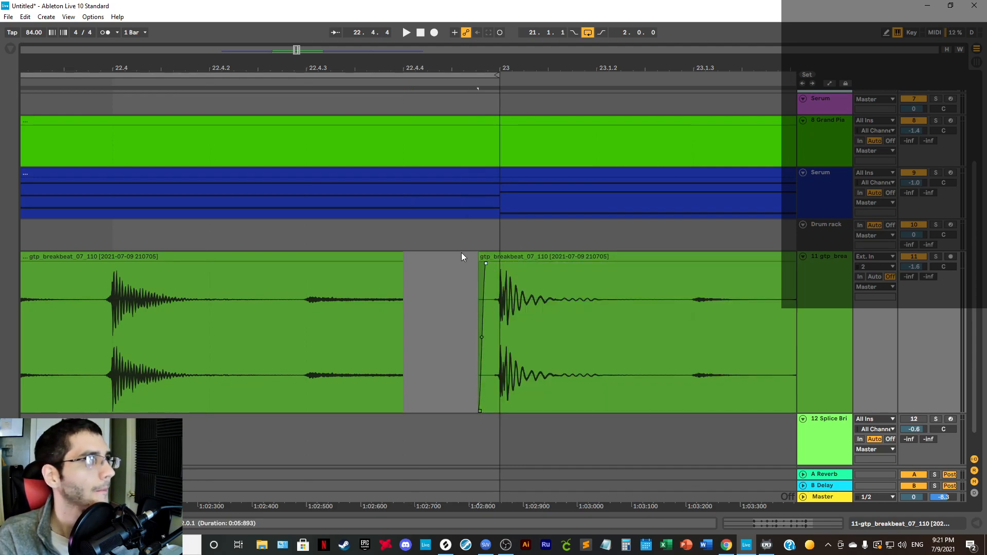
# Step: Extend the first drum clip's end until it meets the second clip just before bar 23
pyautogui.moveTo(403, 262); pyautogui.dragTo(474, 263)
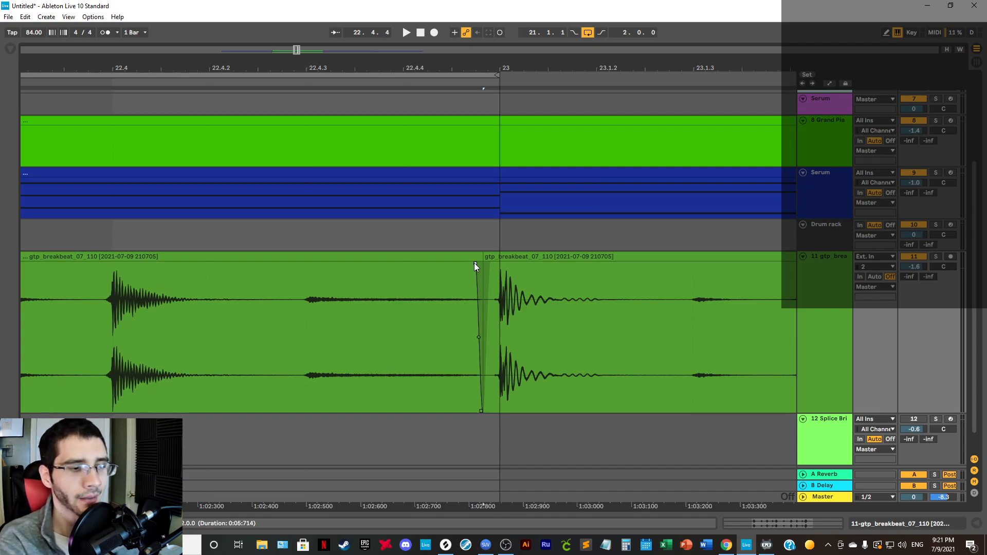
pyautogui.scroll(-1, 490, 391)
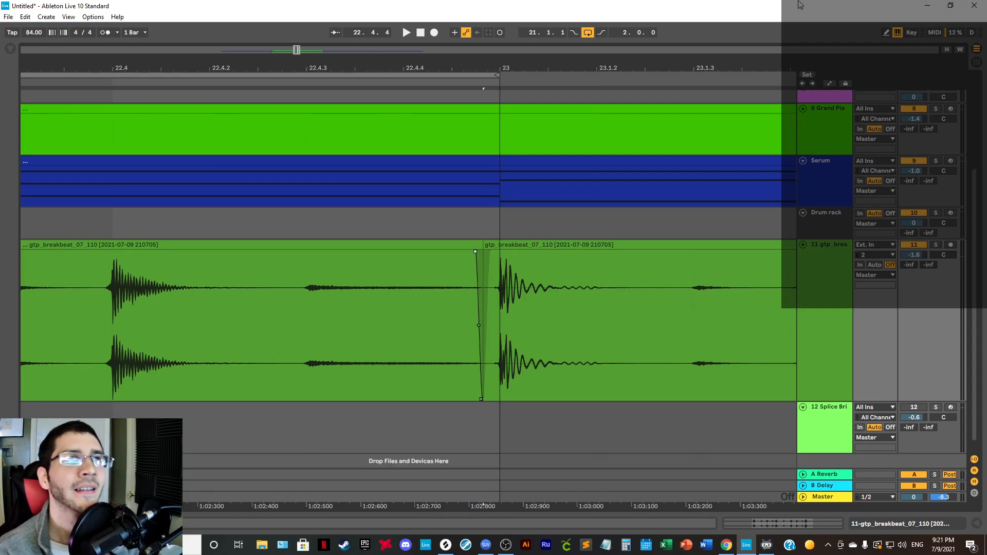
pyautogui.moveTo(534, 67); pyautogui.dragTo(503, 34)
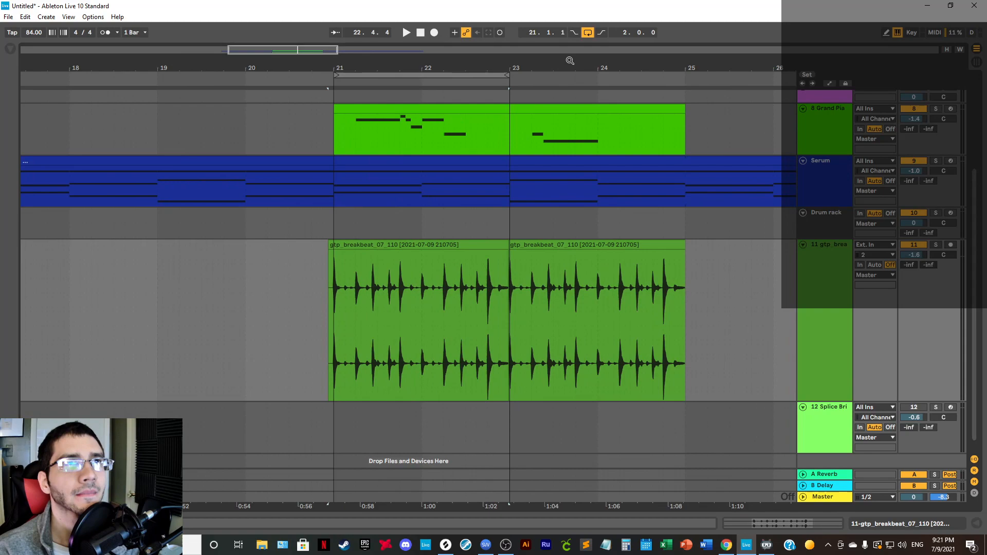
# Step: Deactivate the arrangement loop and set the fixed grid to 2 bars
pyautogui.click(587, 33)
pyautogui.rightClick(741, 306)
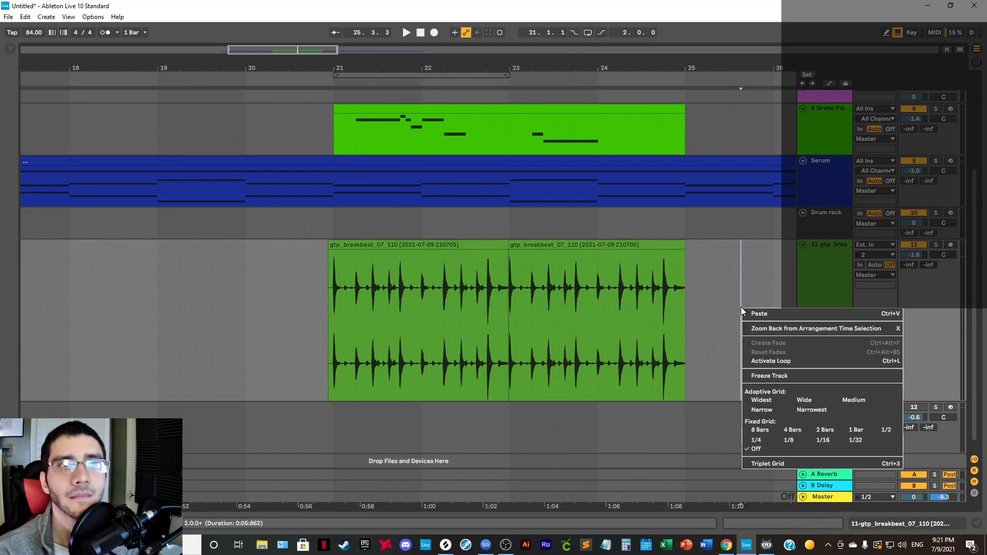
pyautogui.click(824, 431)
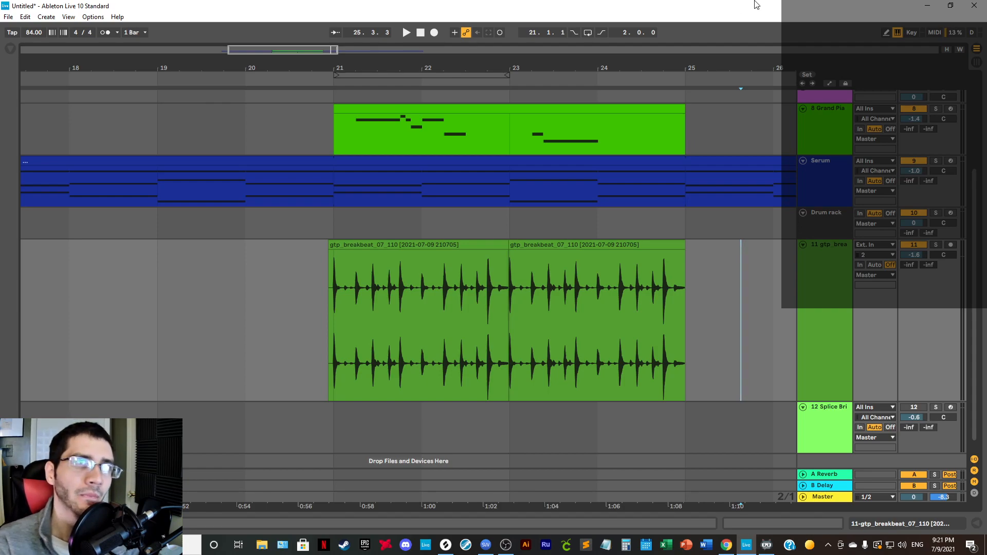
# Step: Show the device view and examine the effect chains of Serum track 9 and the Grand Piano track
pyautogui.scroll(2, 793, 185)
pyautogui.click(833, 253)
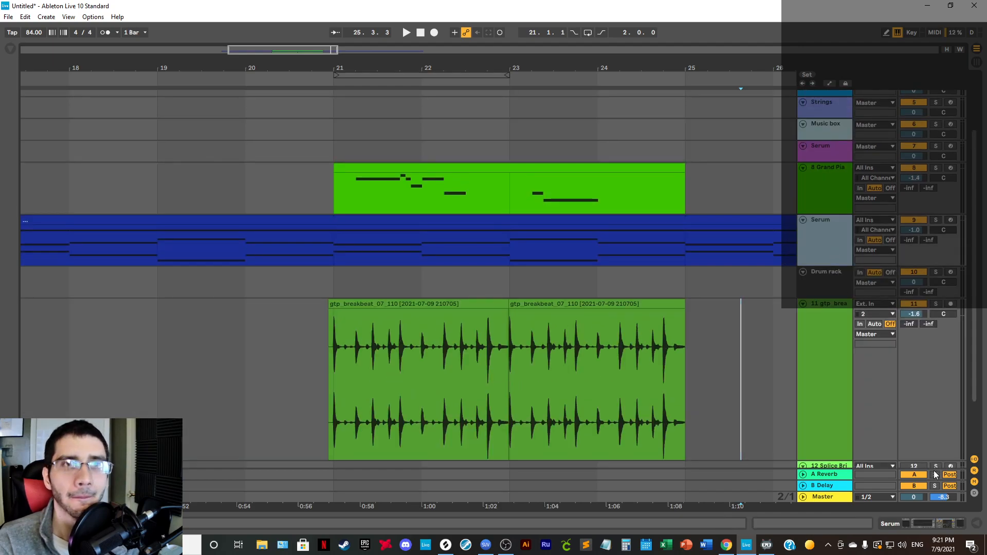
pyautogui.click(940, 525)
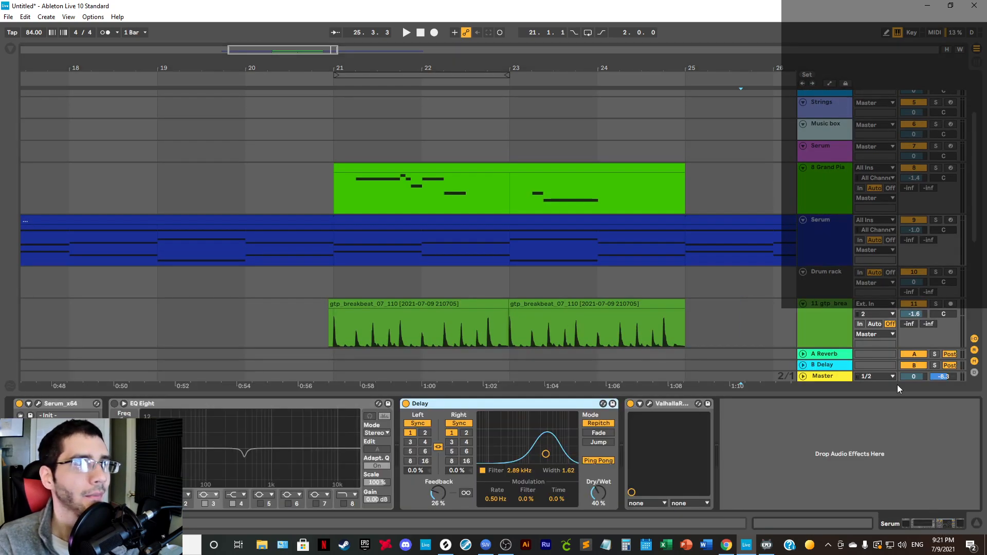
pyautogui.click(825, 200)
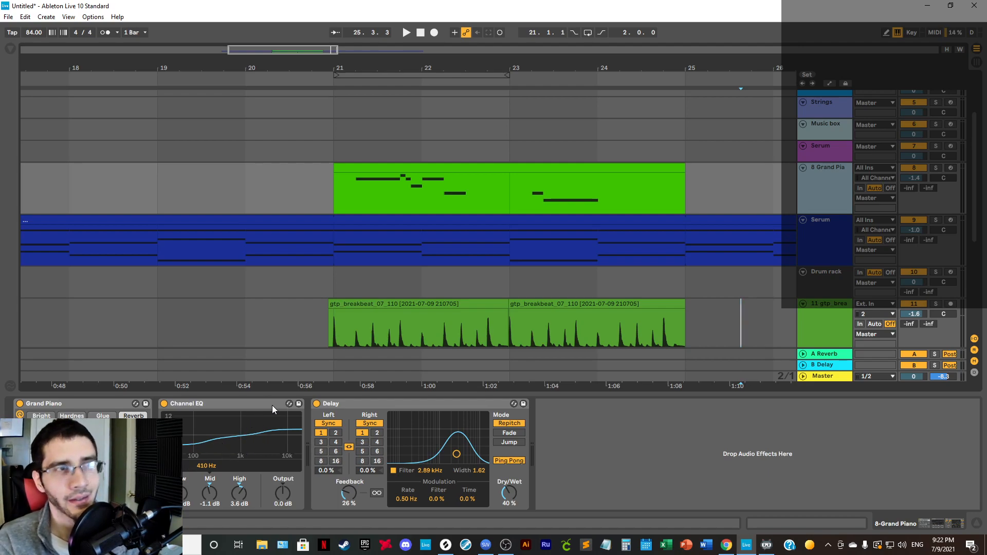
pyautogui.moveTo(542, 68); pyautogui.dragTo(543, 48)
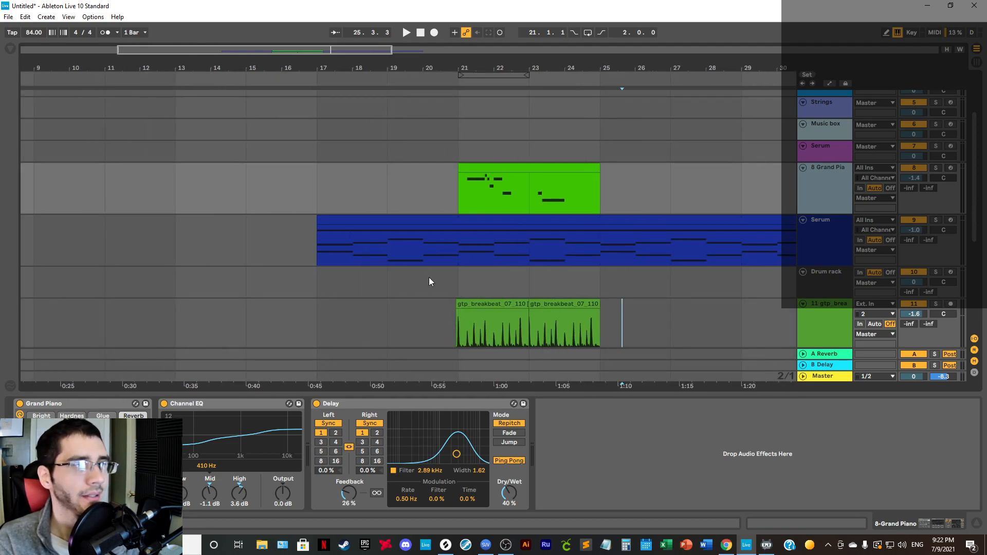
pyautogui.scroll(-2, 545, 268)
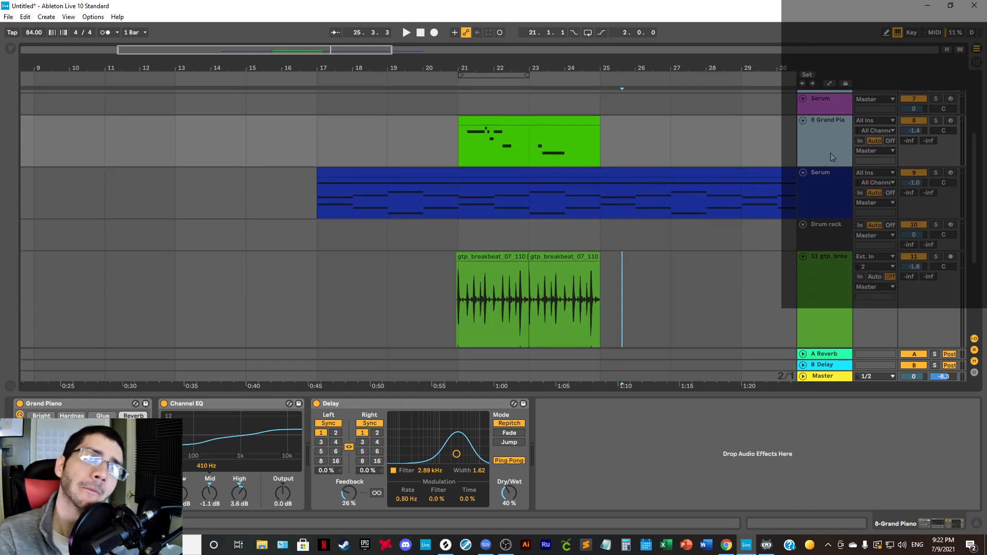
pyautogui.scroll(-1, 828, 164)
pyautogui.click(828, 172)
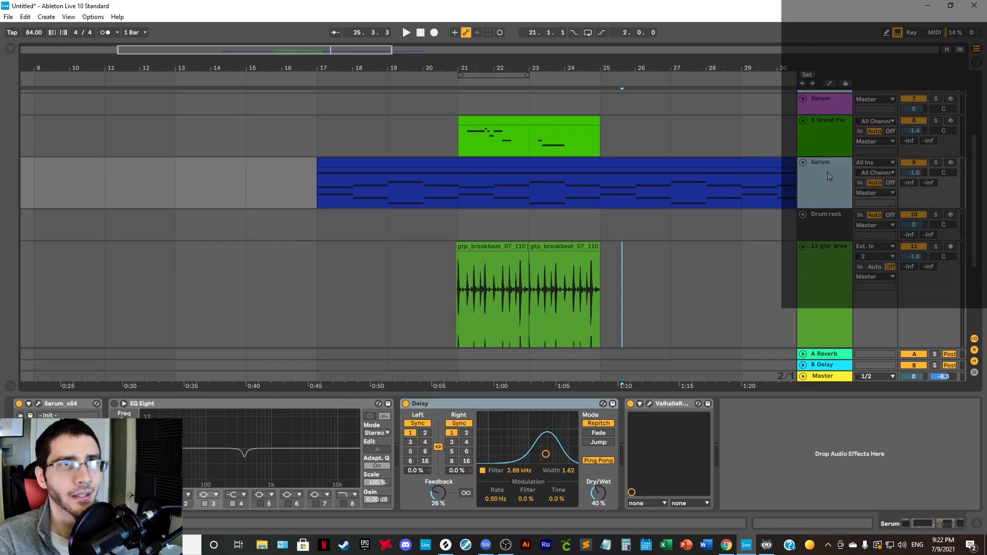
# Step: Reduce the height of the blue Serum track slightly and hide the device view below the arrangement
pyautogui.moveTo(823, 209); pyautogui.dragTo(822, 199)
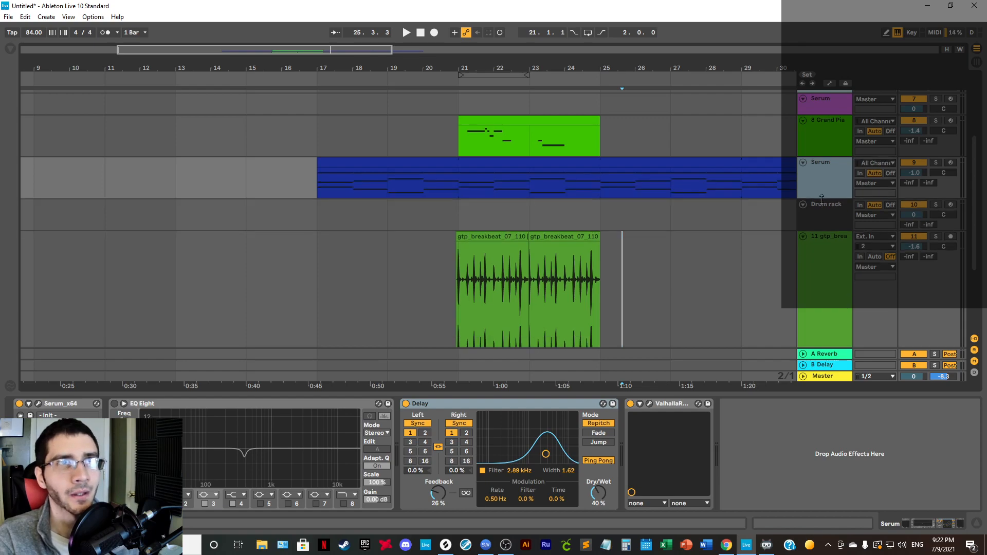
pyautogui.click(825, 136)
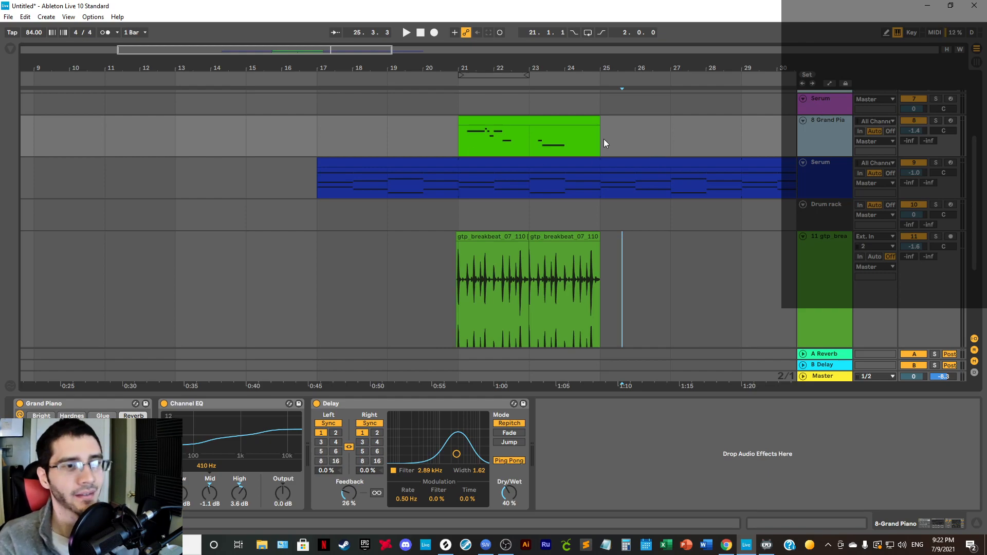
pyautogui.moveTo(573, 65); pyautogui.dragTo(573, 128)
pyautogui.click(976, 524)
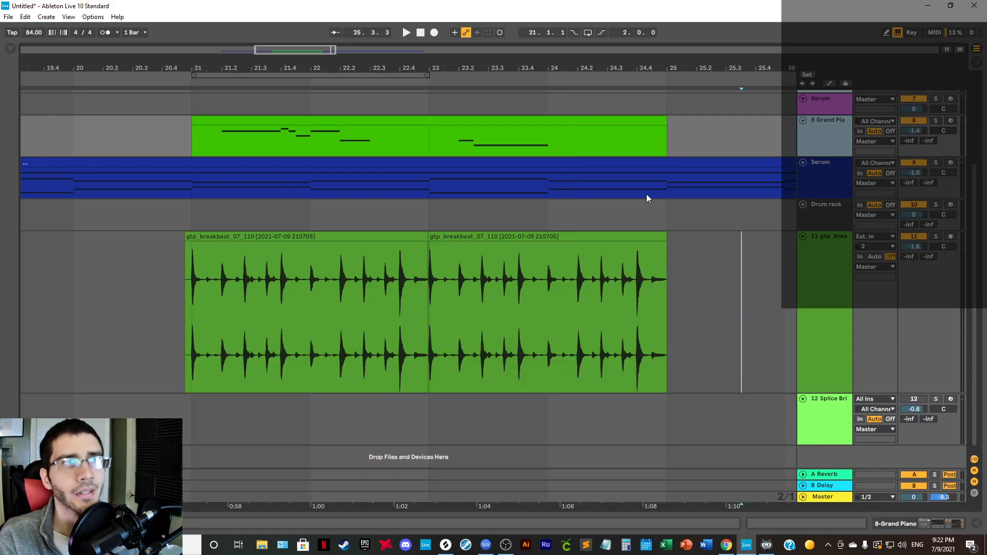
pyautogui.moveTo(427, 69)
pyautogui.mouseDown()
pyautogui.moveTo(428, 160)
pyautogui.moveTo(427, 57)
pyautogui.mouseUp()
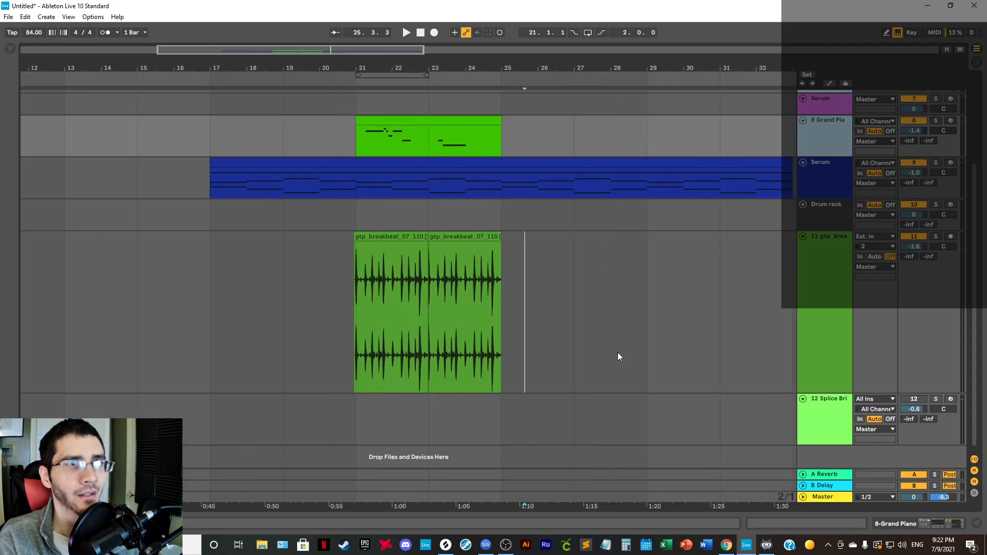
pyautogui.rightClick(603, 359)
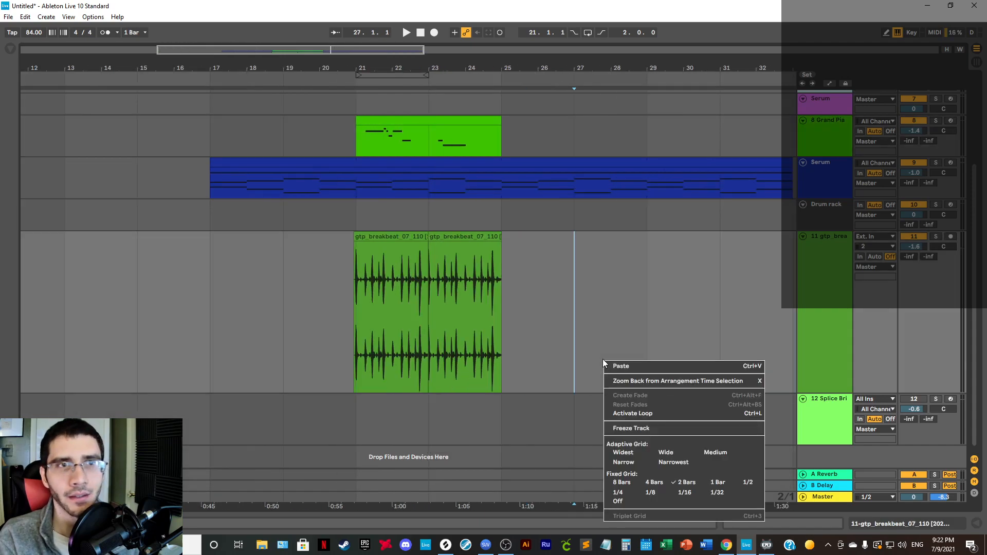
pyautogui.click(689, 484)
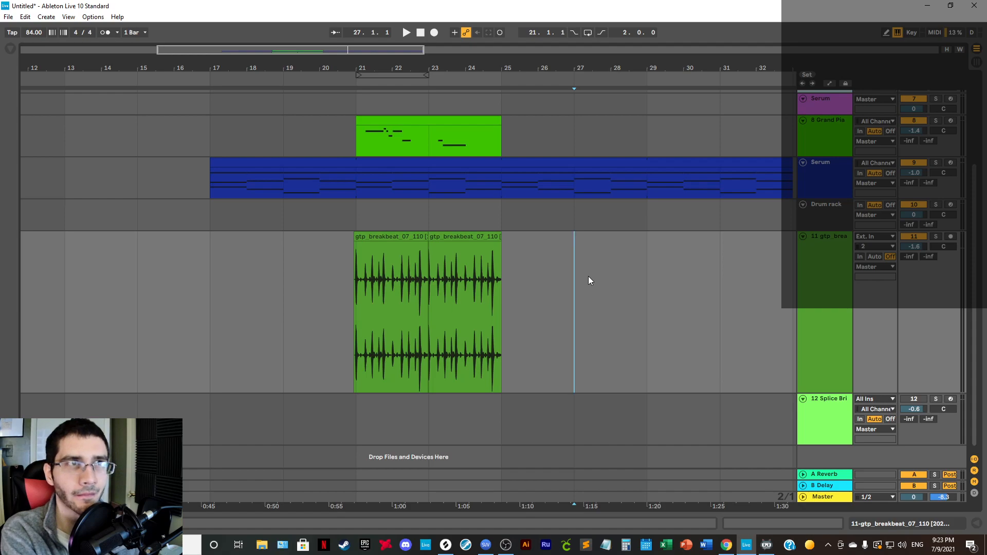
pyautogui.click(647, 280)
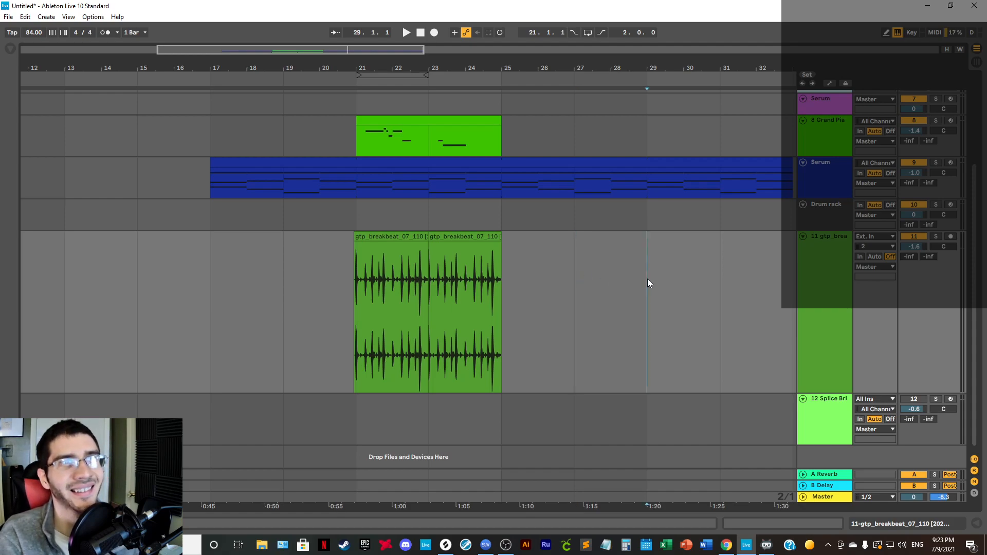
pyautogui.click(575, 275)
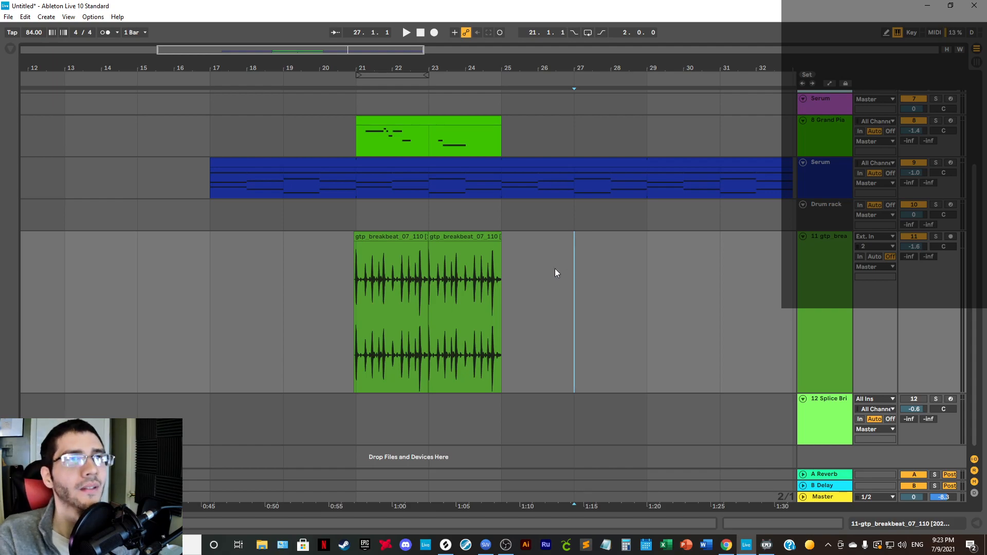
# Step: Inspect the seam between the two breakbeat clips and set the arrangement's fixed grid to 1/8
pyautogui.moveTo(430, 62); pyautogui.dragTo(431, 181)
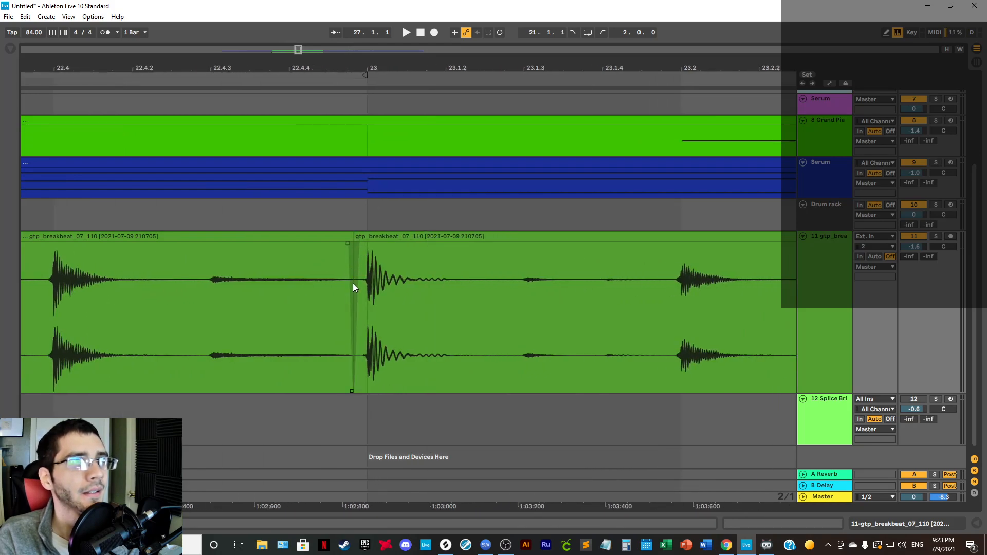
pyautogui.moveTo(377, 69)
pyautogui.mouseDown()
pyautogui.moveTo(377, 103)
pyautogui.moveTo(377, 57)
pyautogui.mouseUp()
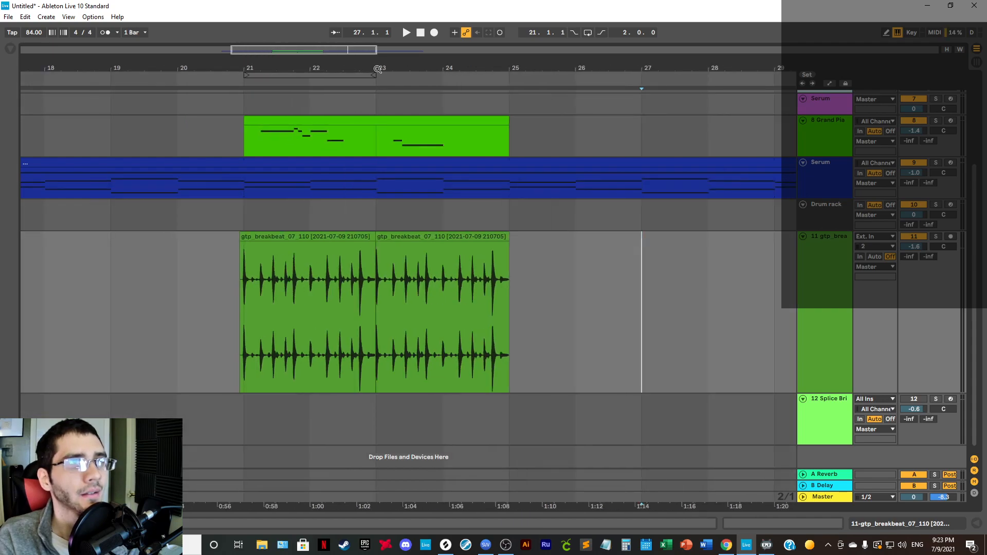
pyautogui.moveTo(258, 68); pyautogui.dragTo(172, 103)
pyautogui.moveTo(155, 66)
pyautogui.mouseDown()
pyautogui.moveTo(154, 103)
pyautogui.moveTo(154, 62)
pyautogui.moveTo(154, 72)
pyautogui.mouseUp()
pyautogui.hotkey('ctrl', 'd')
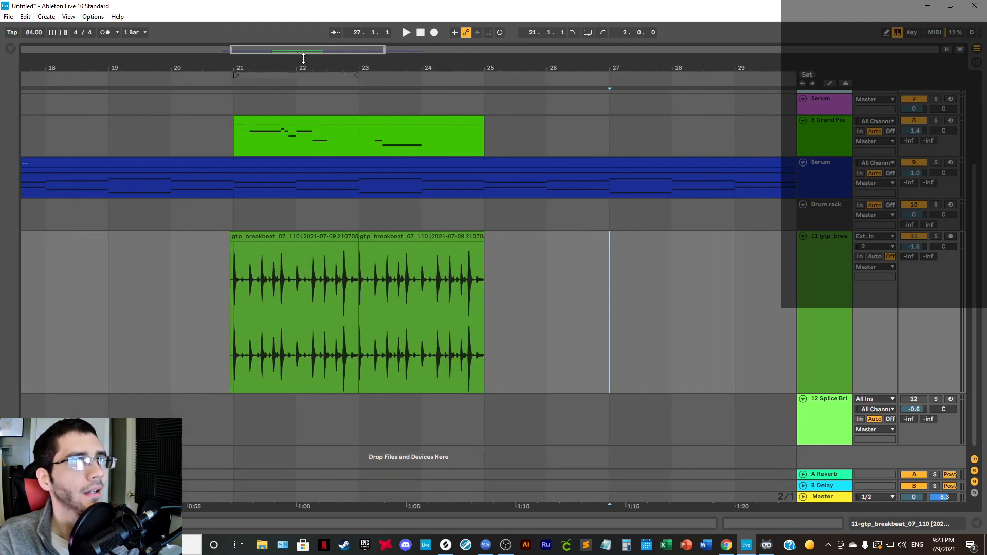
pyautogui.rightClick(571, 320)
pyautogui.click(618, 452)
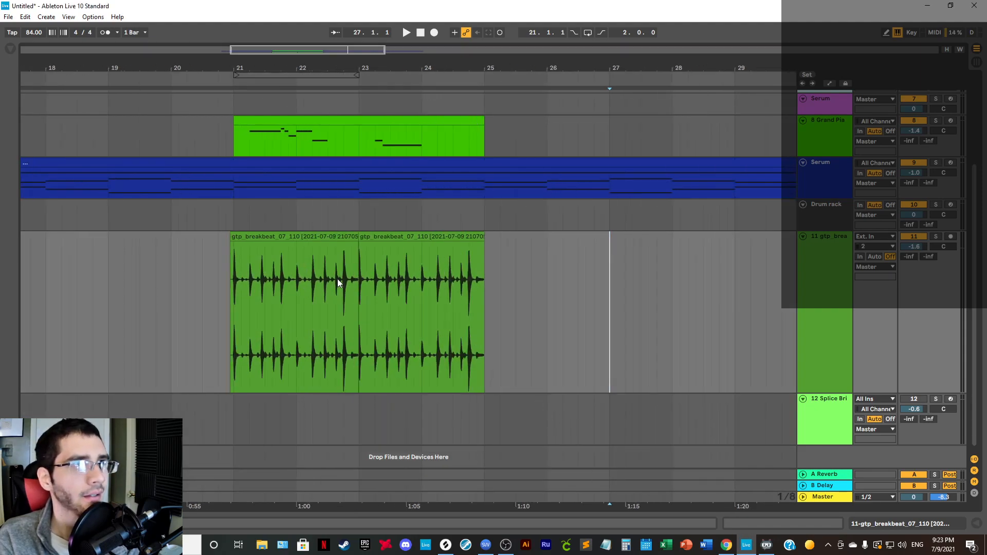
# Step: Copy the short lead-in at the start of the first breakbeat clip, from its left edge to bar 21
pyautogui.moveTo(235, 63); pyautogui.dragTo(238, 57)
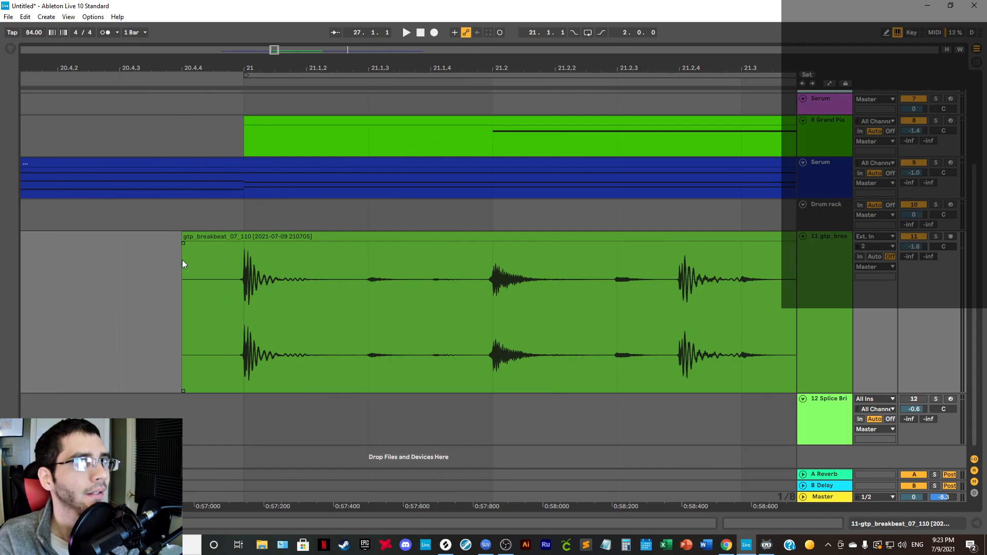
pyautogui.click(199, 259)
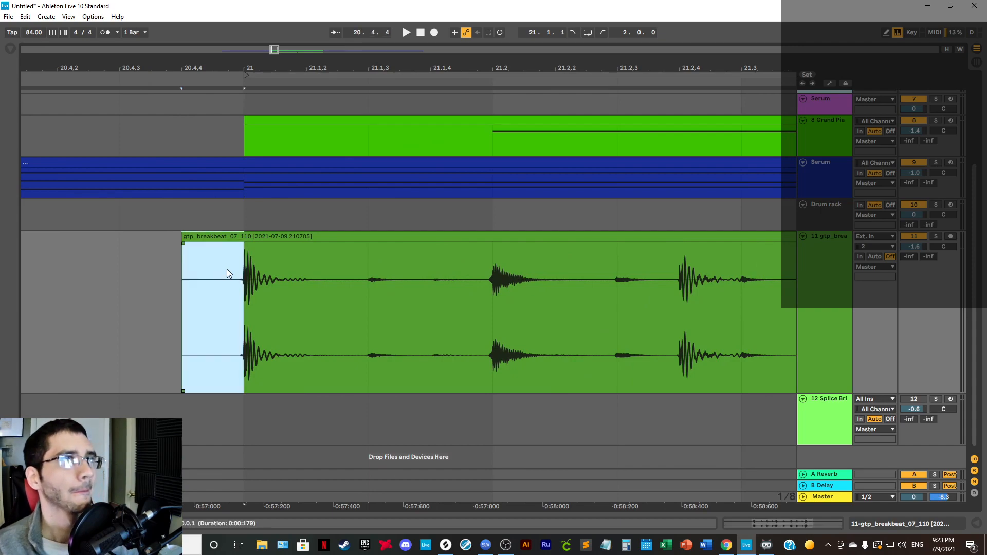
pyautogui.rightClick(137, 338)
pyautogui.click(122, 307)
pyautogui.click(205, 263)
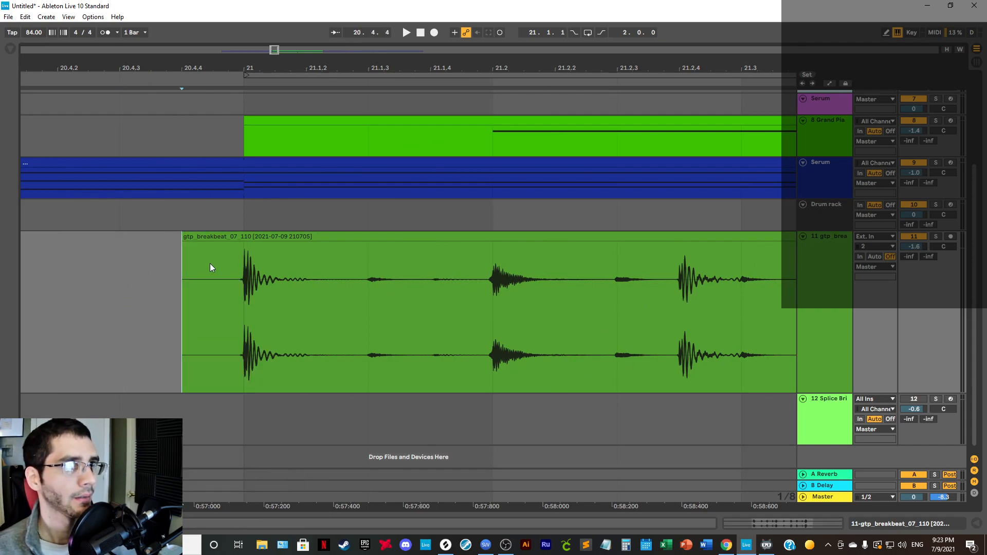
pyautogui.moveTo(210, 268); pyautogui.dragTo(233, 267)
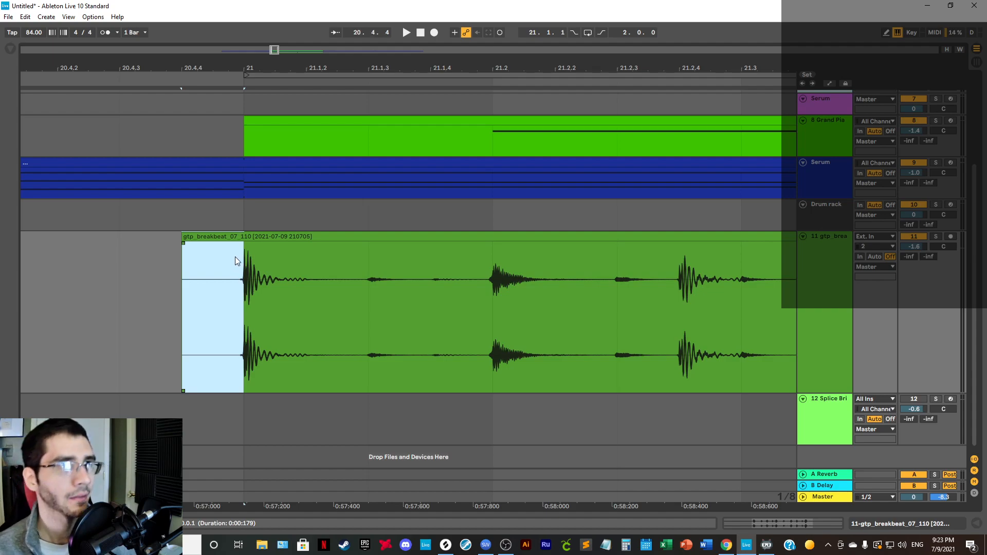
# Step: Try pasting the copied lead-in at 24.4.3 near the end of the second breakbeat clip, and undo the paste
pyautogui.moveTo(260, 60); pyautogui.dragTo(149, 62)
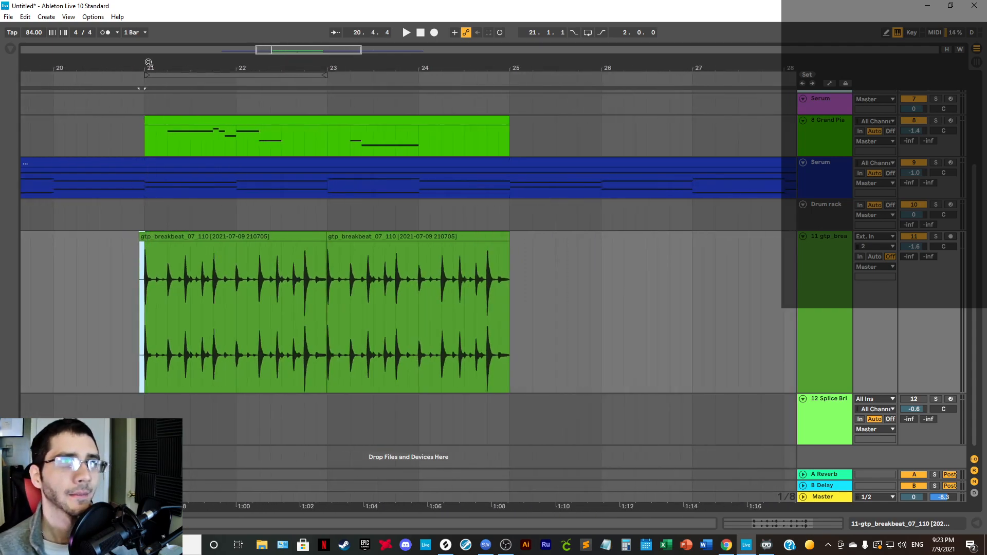
pyautogui.moveTo(519, 67); pyautogui.dragTo(519, 111)
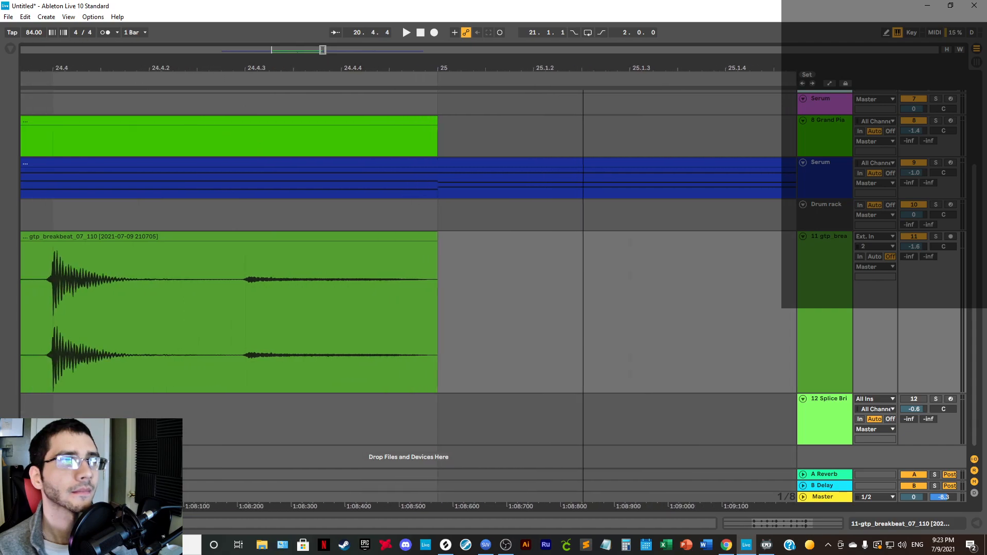
pyautogui.moveTo(583, 111); pyautogui.dragTo(583, 104)
pyautogui.click(376, 287)
pyautogui.click(310, 301)
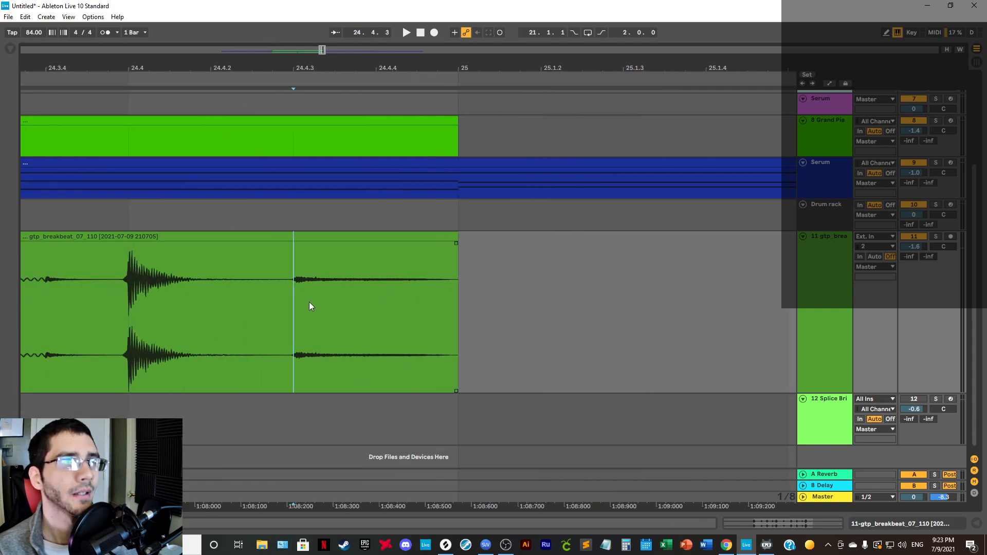
pyautogui.hotkey('ctrl', 'v')
pyautogui.hotkey('ctrl', 'z')
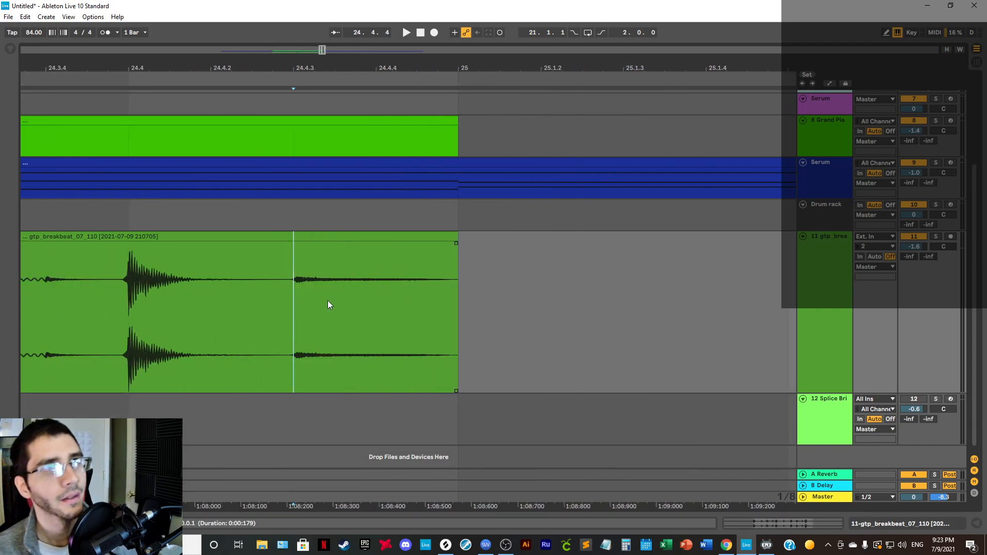
# Step: Set the fixed grid to 1/16 and paste the copied lead-in at 24.4.4, filling the breakbeat up to bar 25
pyautogui.rightClick(379, 302)
pyautogui.click(460, 270)
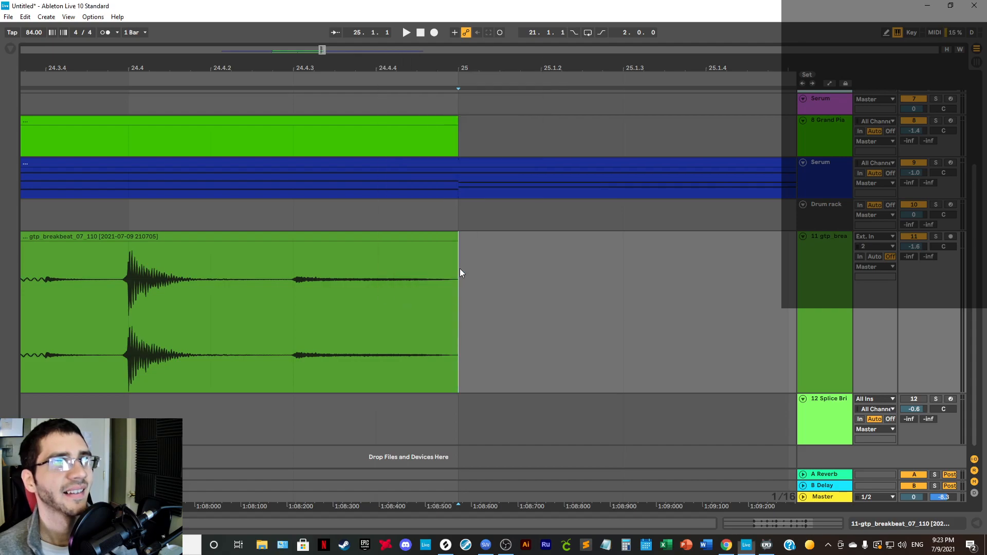
pyautogui.rightClick(516, 305)
pyautogui.click(565, 434)
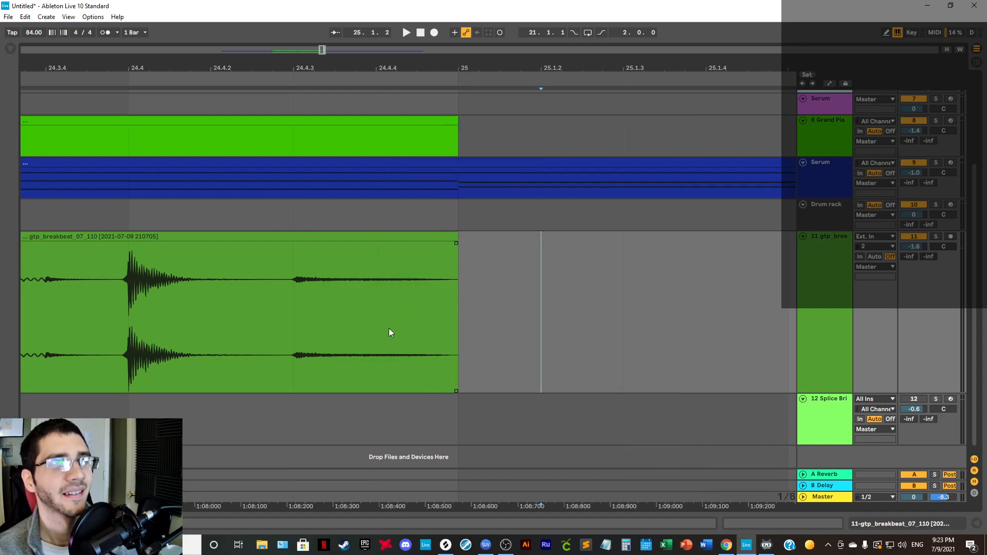
pyautogui.rightClick(389, 328)
pyautogui.click(473, 300)
pyautogui.click(382, 309)
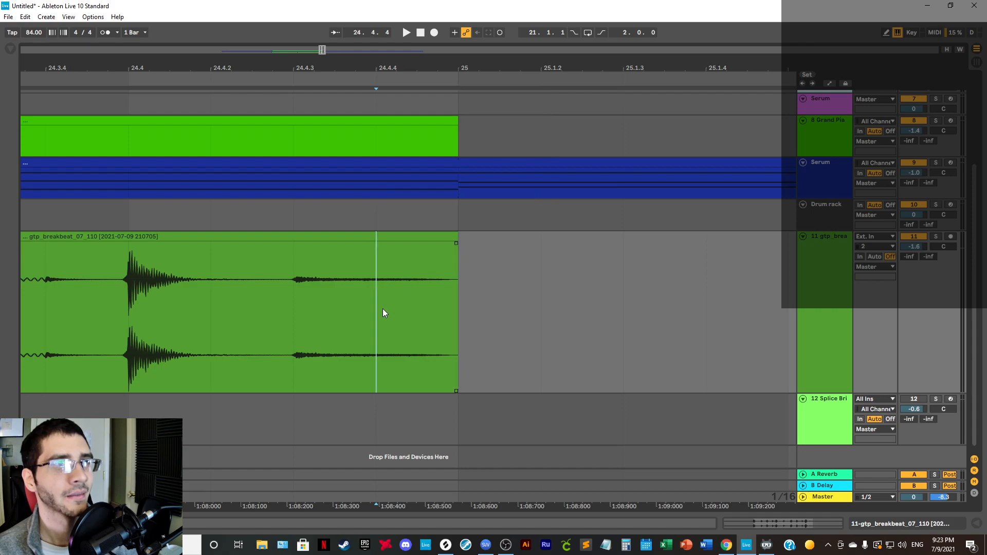
pyautogui.hotkey('ctrl', 'e')
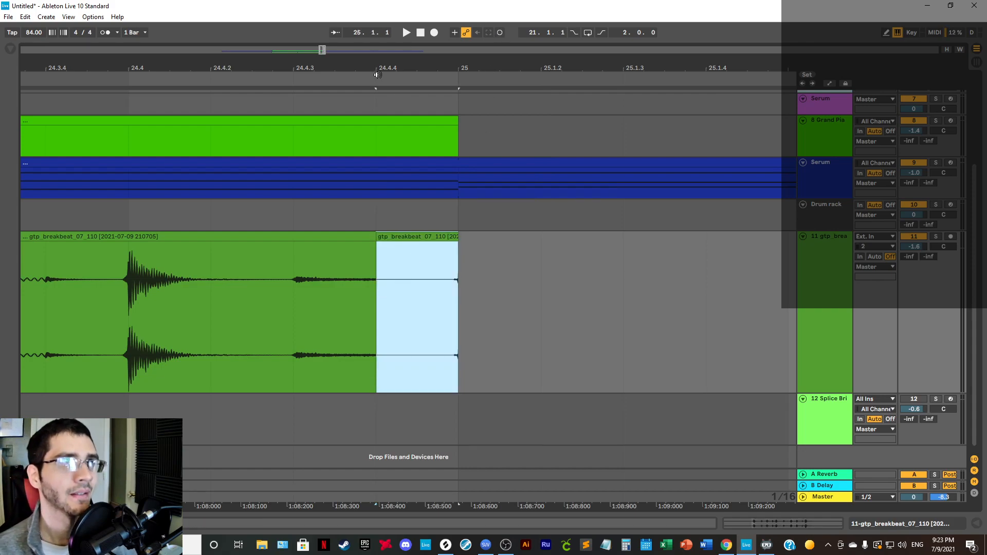
# Step: With the grid off, fade out the breakbeat clip's end, fade in the pasted piece, and move their boundary closer to bar 25
pyautogui.rightClick(402, 318)
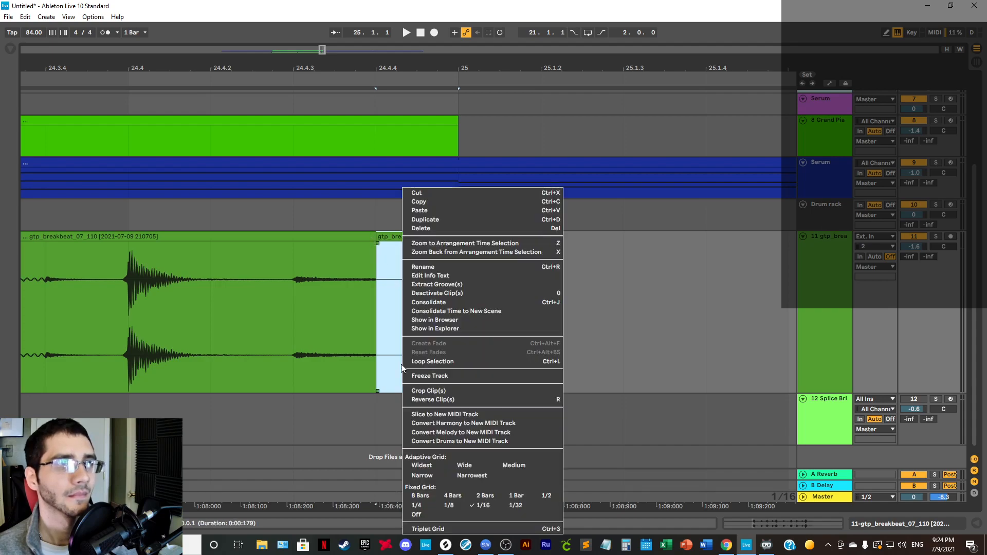
pyautogui.click(427, 514)
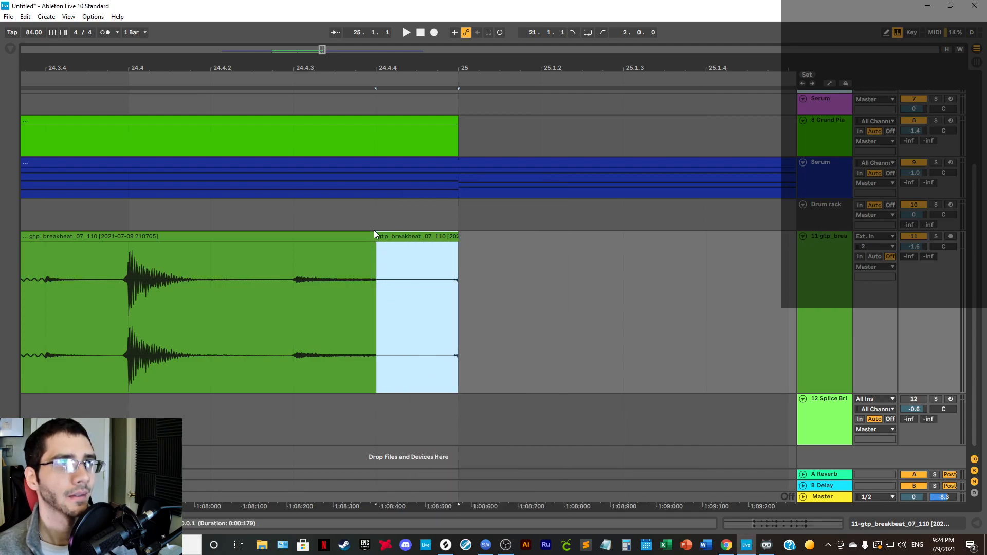
pyautogui.moveTo(376, 240); pyautogui.dragTo(410, 244)
pyautogui.moveTo(452, 64); pyautogui.dragTo(459, 315)
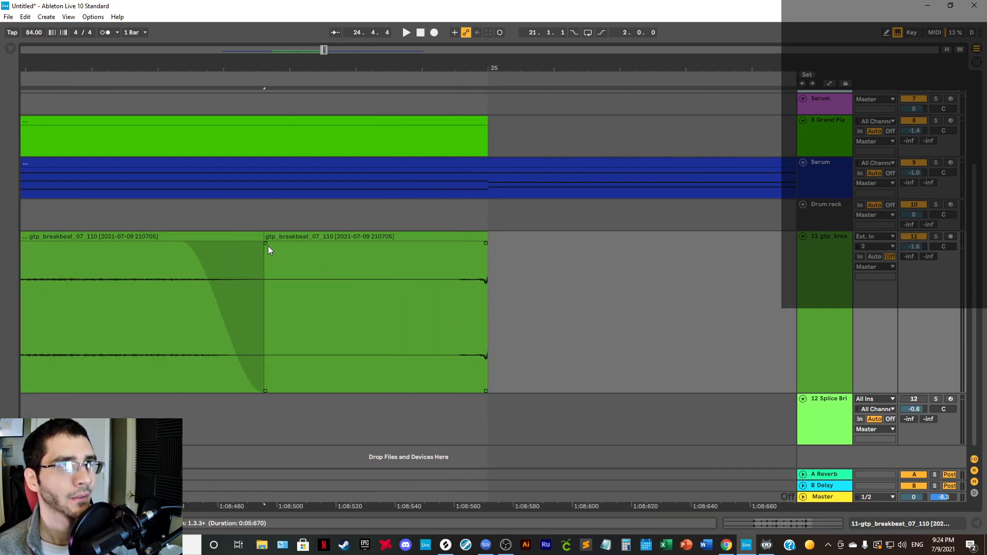
pyautogui.moveTo(265, 244); pyautogui.dragTo(321, 243)
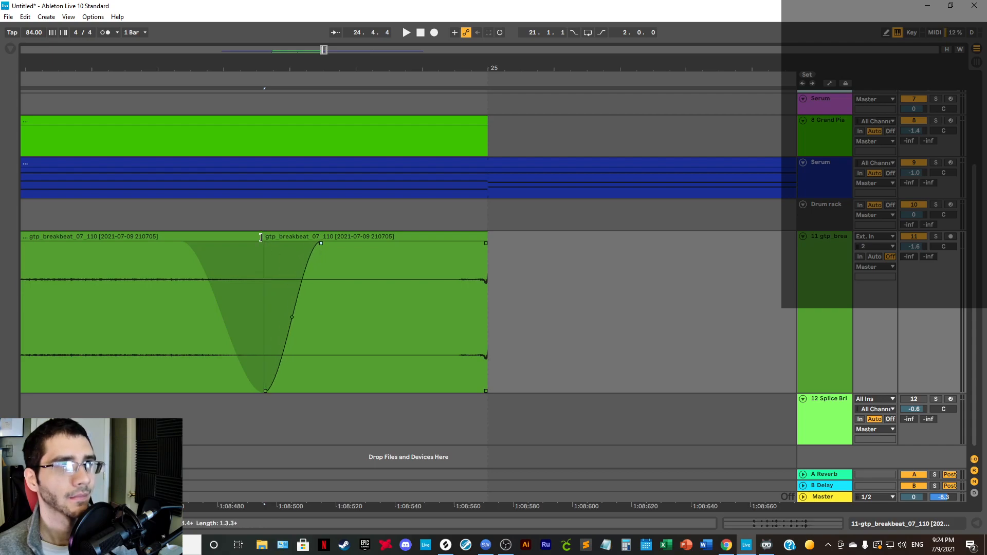
pyautogui.moveTo(260, 237); pyautogui.dragTo(377, 237)
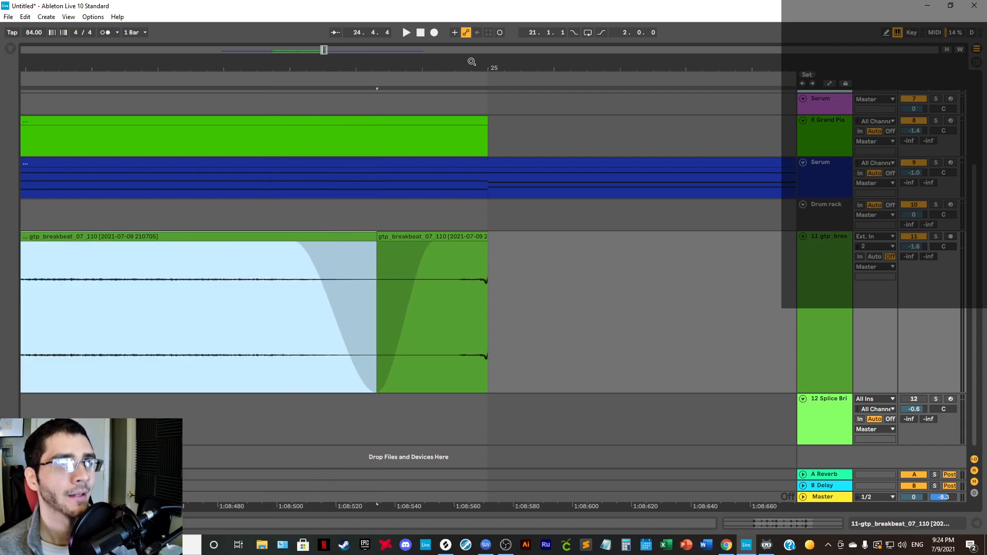
# Step: Set the fixed grid to 2 bars and duplicate the breakbeat section from bar 21 to bar 25 three times
pyautogui.moveTo(472, 62); pyautogui.dragTo(472, 8)
pyautogui.press('+')
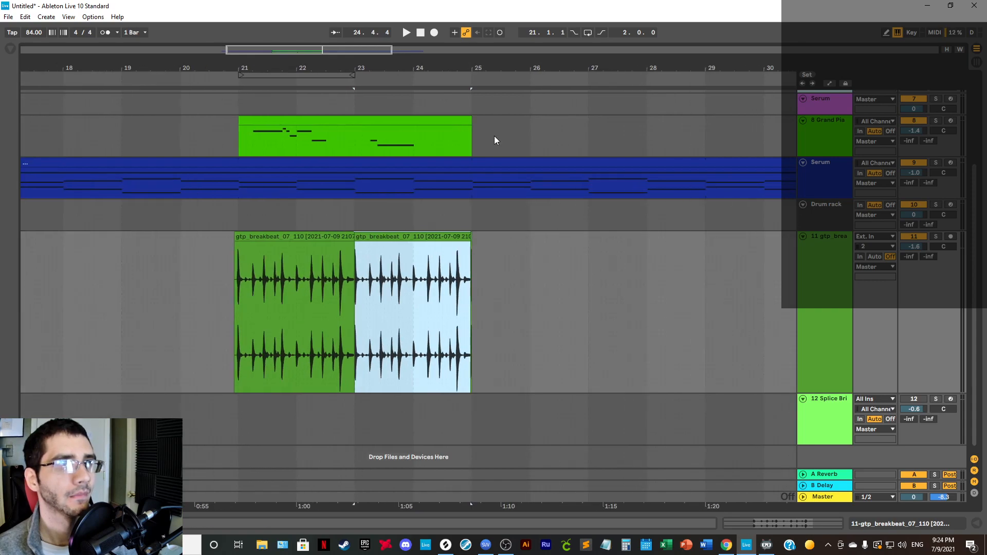
pyautogui.rightClick(520, 304)
pyautogui.click(609, 429)
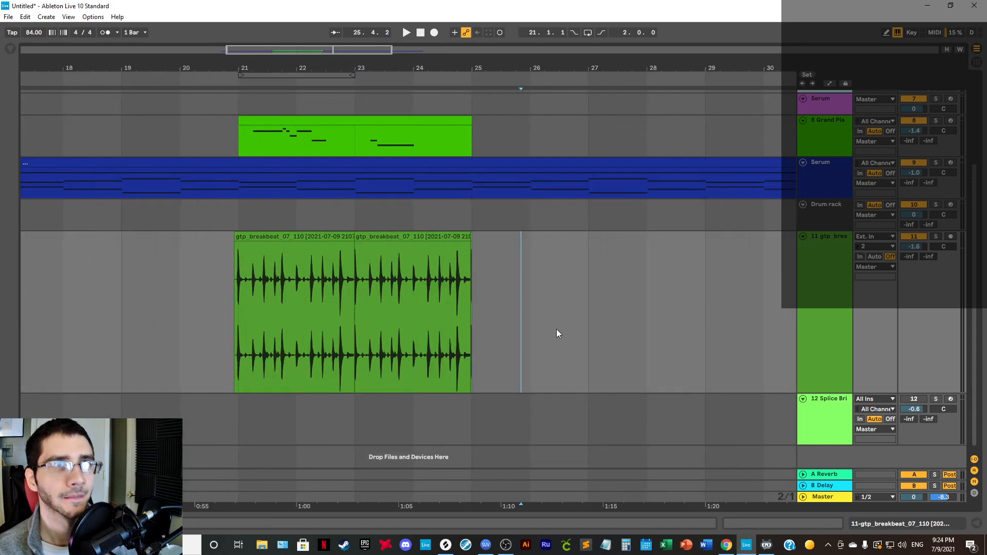
pyautogui.moveTo(471, 253); pyautogui.dragTo(259, 267)
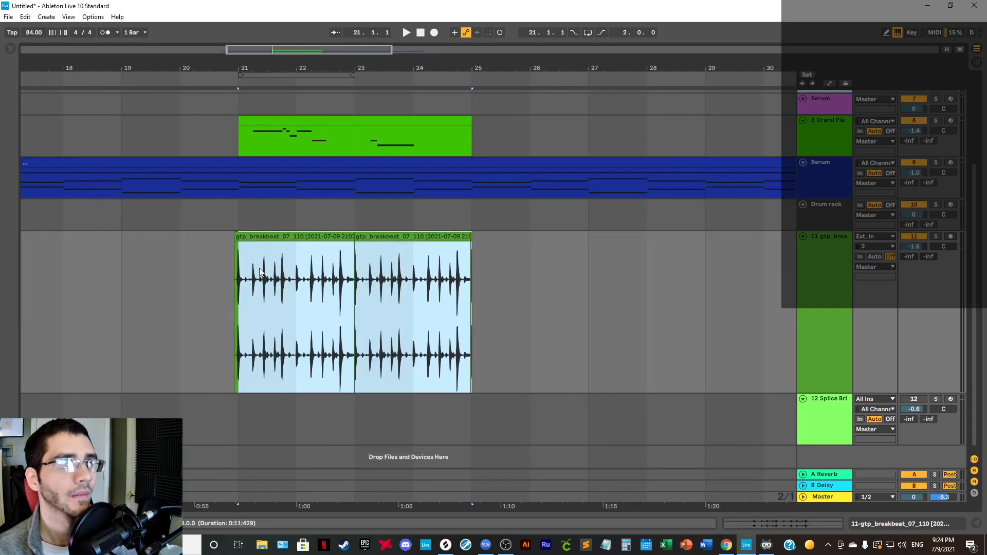
pyautogui.moveTo(476, 73)
pyautogui.mouseDown()
pyautogui.moveTo(477, 205)
pyautogui.moveTo(477, 67)
pyautogui.mouseUp()
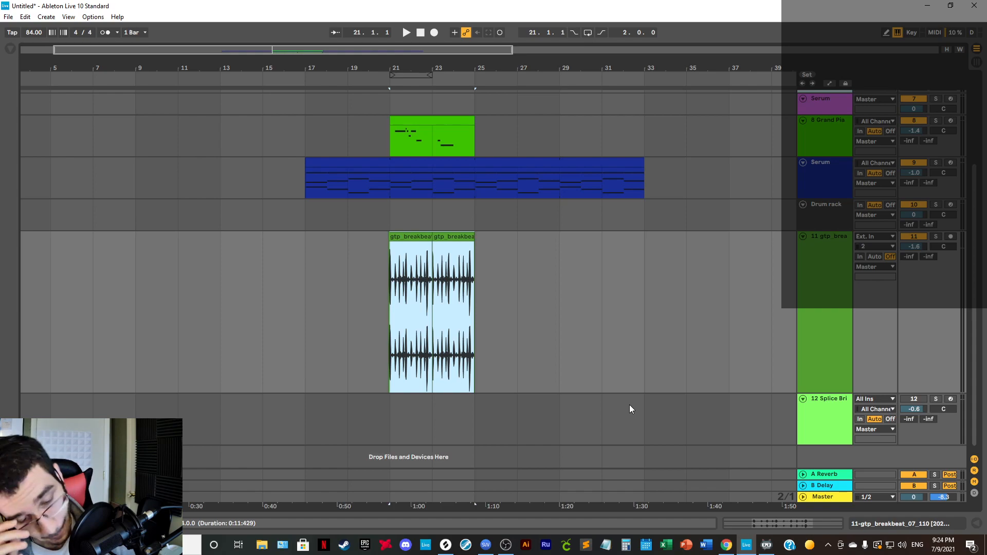
pyautogui.hotkey('ctrl', 'd')
pyautogui.hotkey('ctrl', 'd')
pyautogui.hotkey('ctrl', 'd')
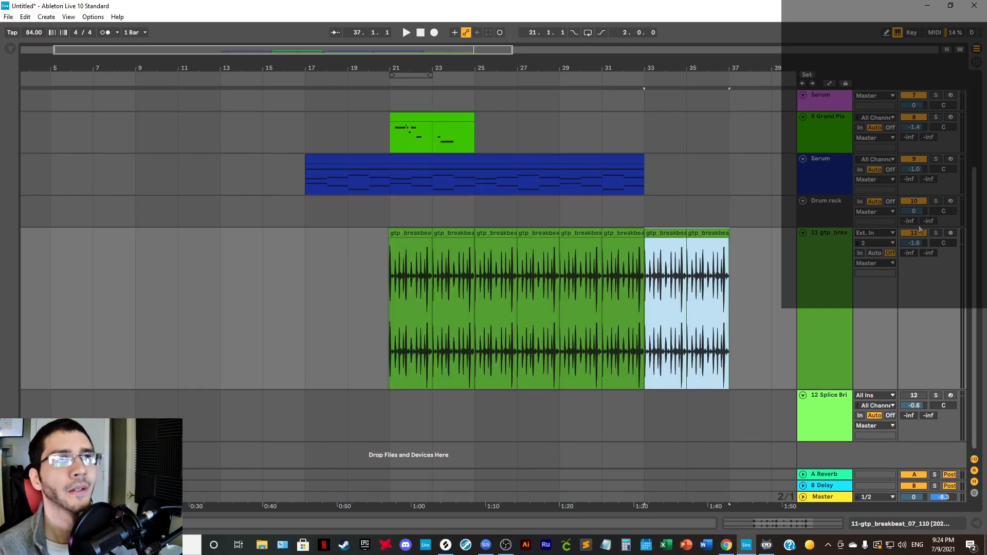
pyautogui.scroll(5, 666, 212)
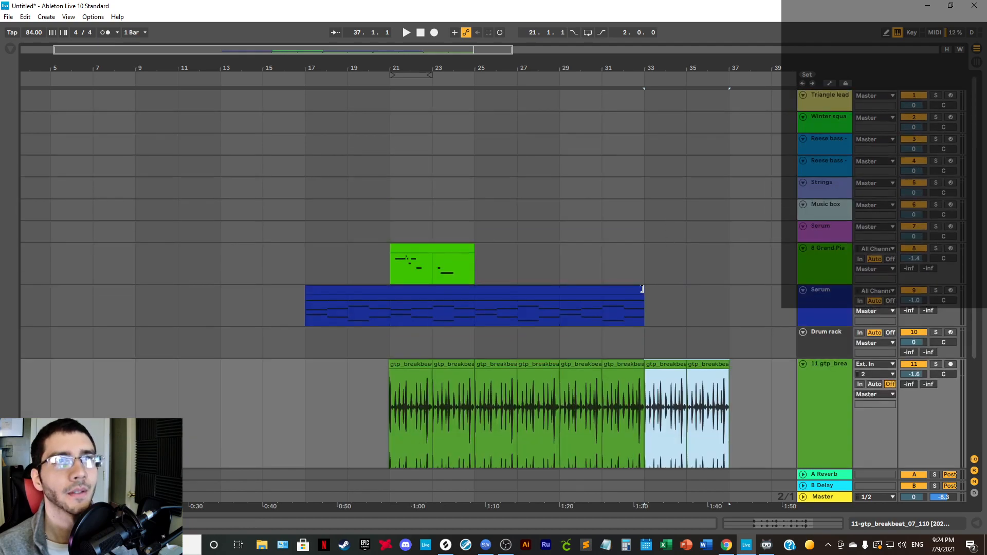
# Step: Extend the blue Serum clip and the Grand Piano clip to bar 37, and play the arrangement from bar 17
pyautogui.moveTo(646, 289); pyautogui.dragTo(729, 289)
pyautogui.moveTo(473, 248); pyautogui.dragTo(728, 248)
pyautogui.click(302, 257)
pyautogui.press('space')
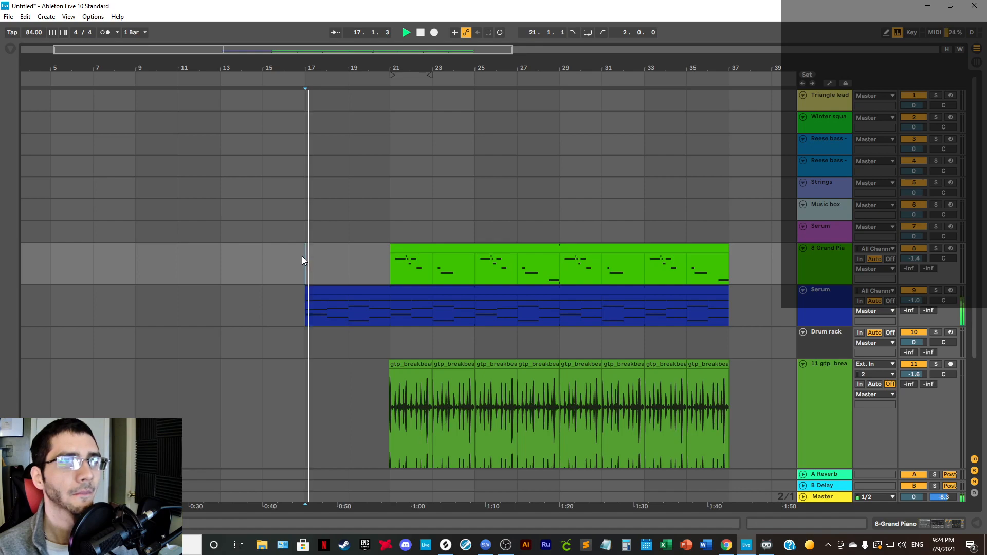
# Step: Reduce the heights of the Grand Piano track and the Serum track below it, and replay the arrangement from bar 17
pyautogui.scroll(-1, 808, 240)
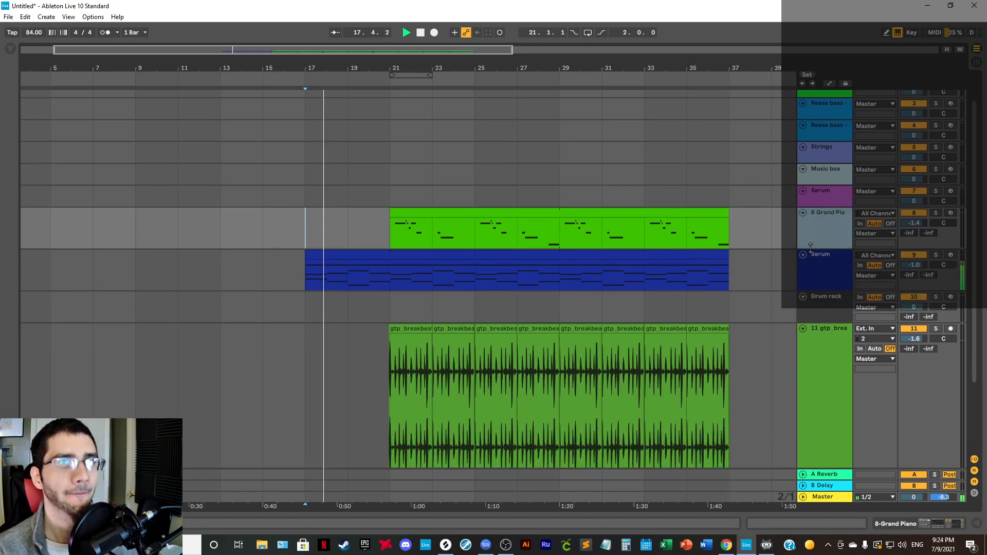
pyautogui.moveTo(810, 247); pyautogui.dragTo(809, 228)
pyautogui.click(814, 248)
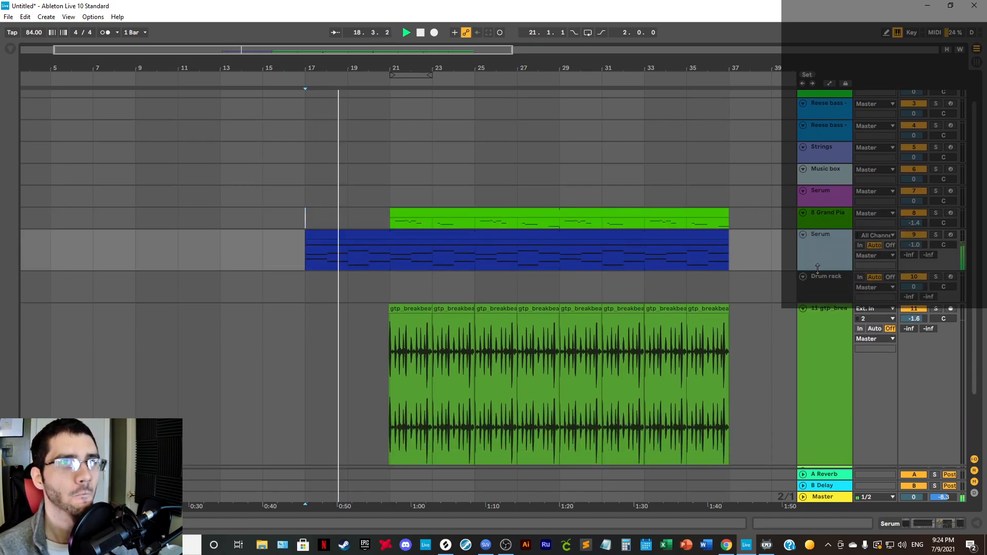
pyautogui.moveTo(817, 269); pyautogui.dragTo(818, 249)
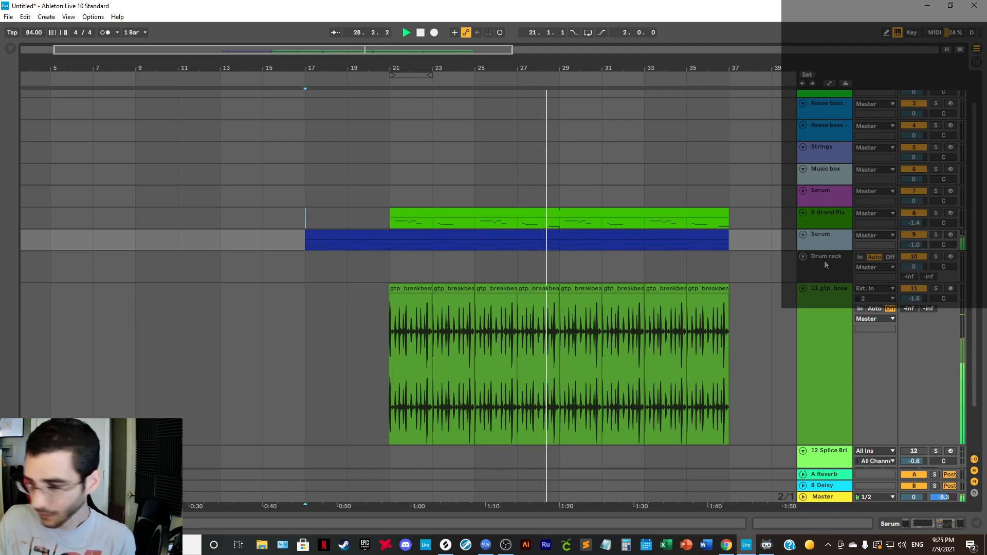
pyautogui.press('space')
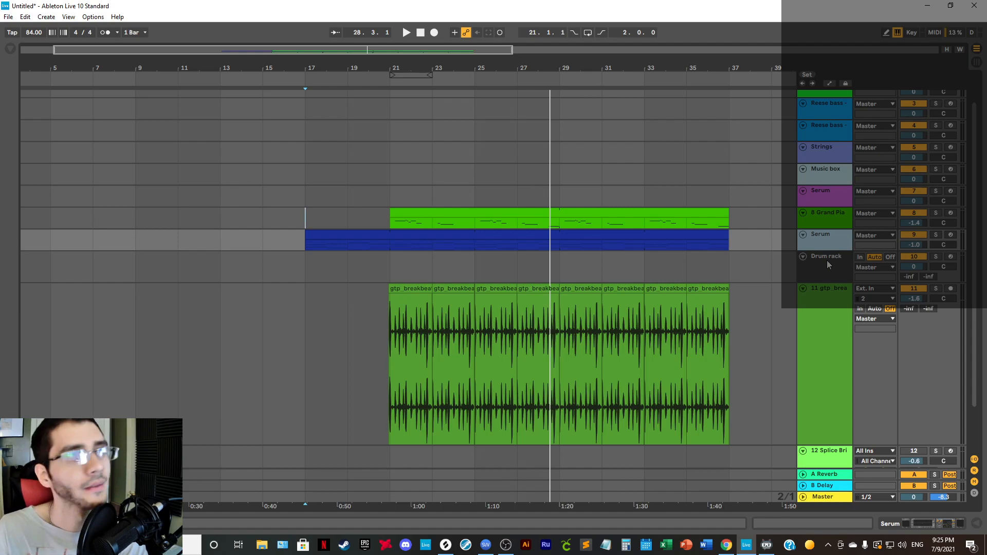
pyautogui.press('space')
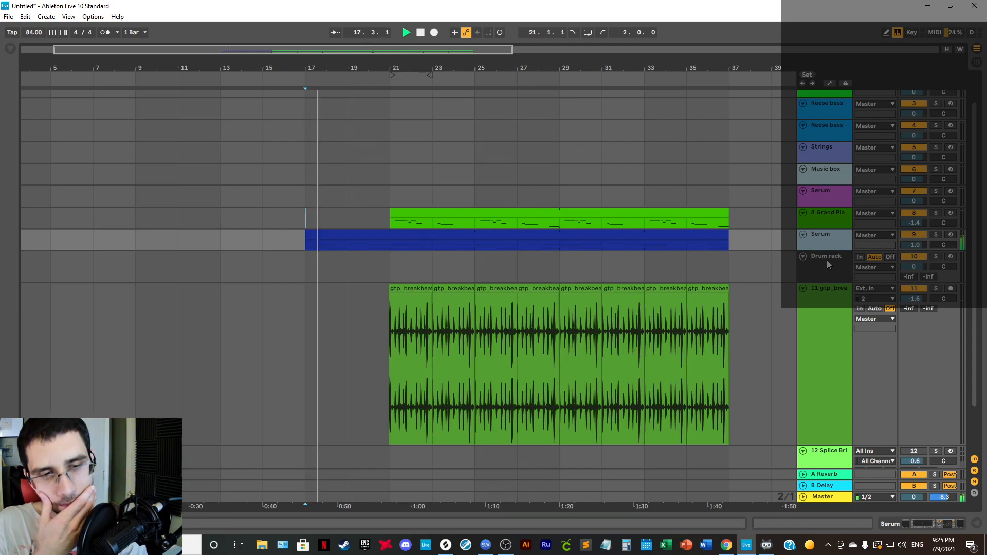
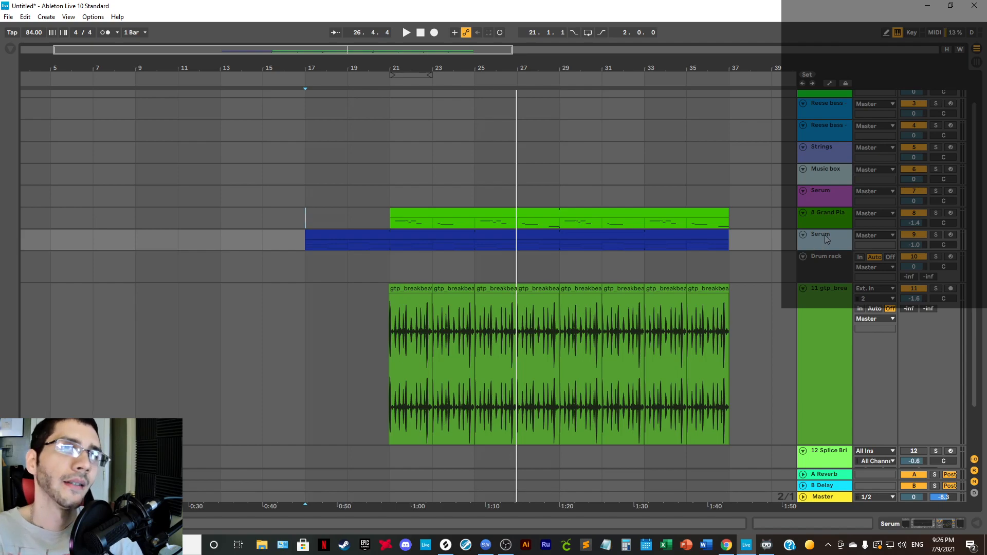
# Step: Insert a MIDI track below the blue Serum track and create an empty MIDI clip on it from bar 21 to 25
pyautogui.hotkey('ctrl', 'shift', 't')
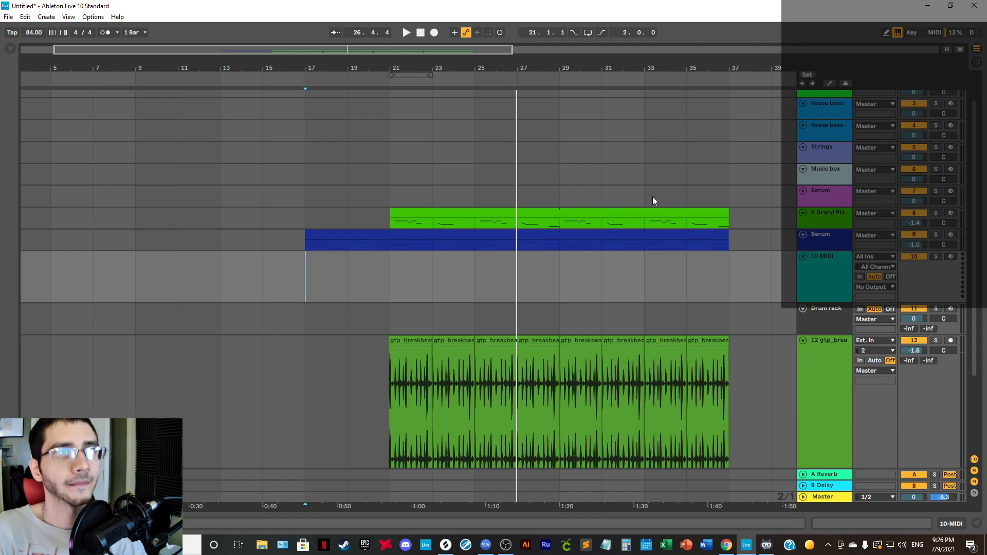
pyautogui.press('space')
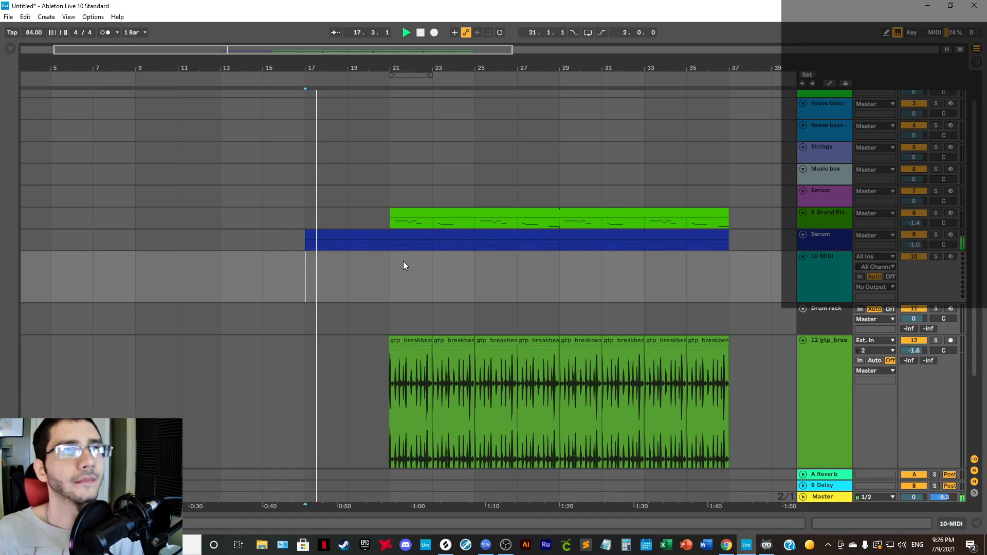
pyautogui.moveTo(402, 262); pyautogui.dragTo(461, 267)
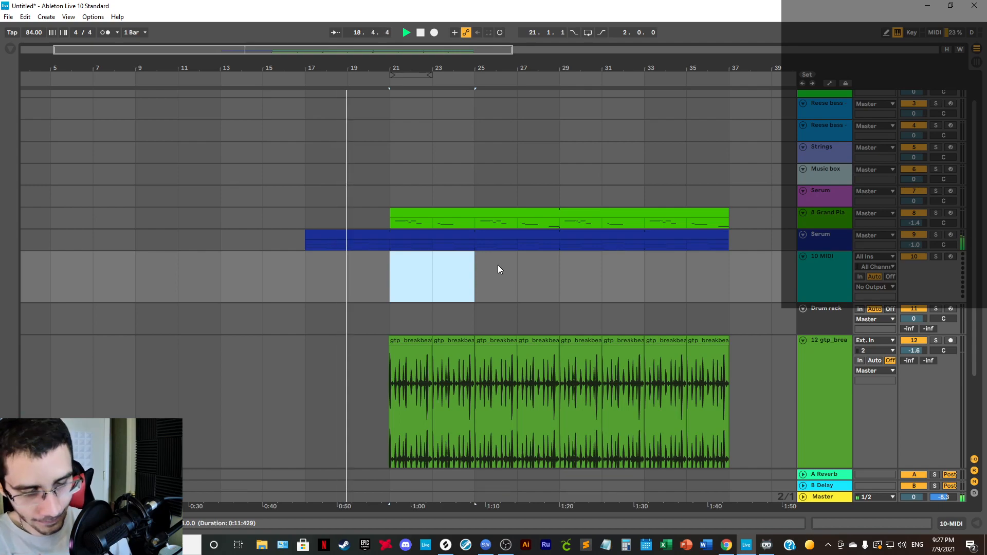
pyautogui.hotkey('ctrl', 'shift', 'm')
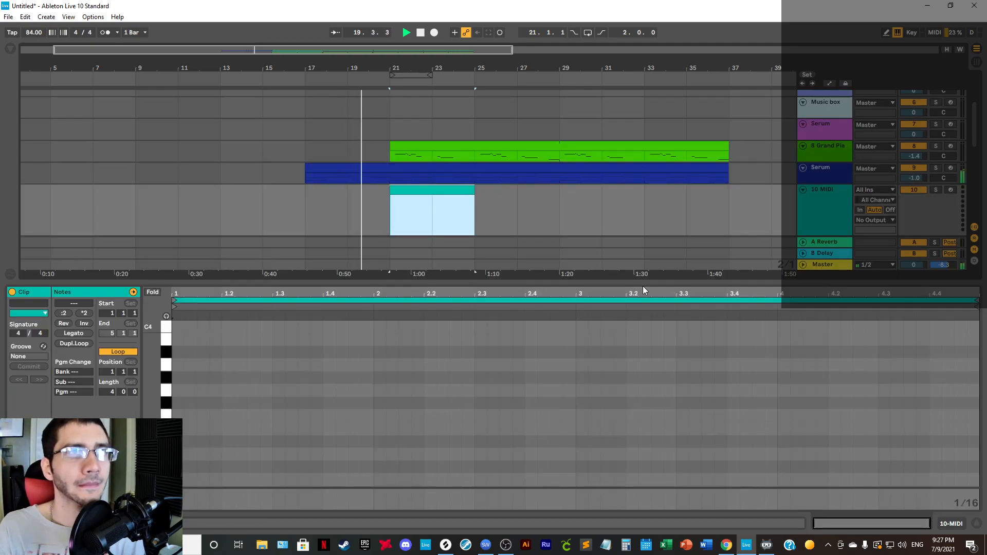
# Step: Extend the arrangement loop to span bars 21 to 25 and turn looping on
pyautogui.moveTo(642, 286); pyautogui.dragTo(643, 396)
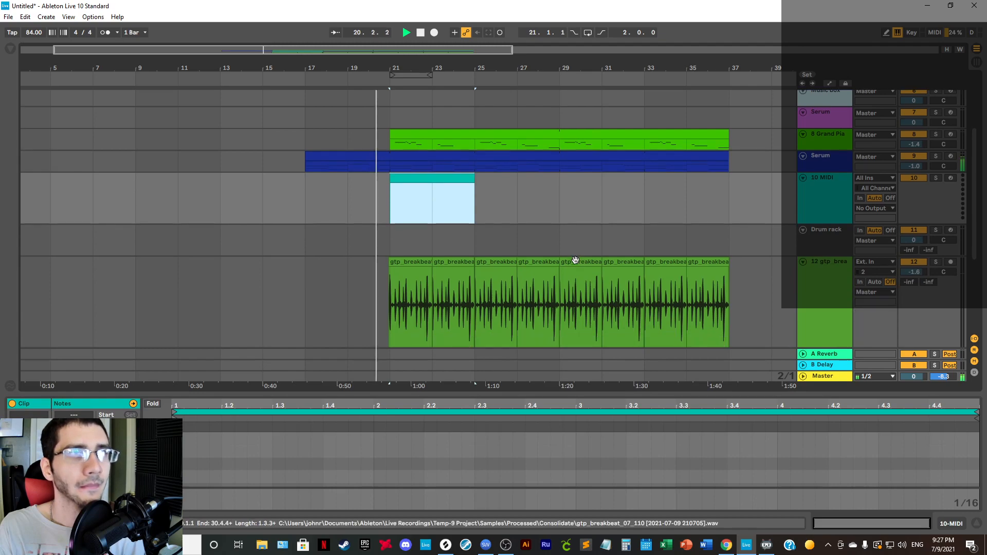
pyautogui.moveTo(429, 76); pyautogui.dragTo(474, 87)
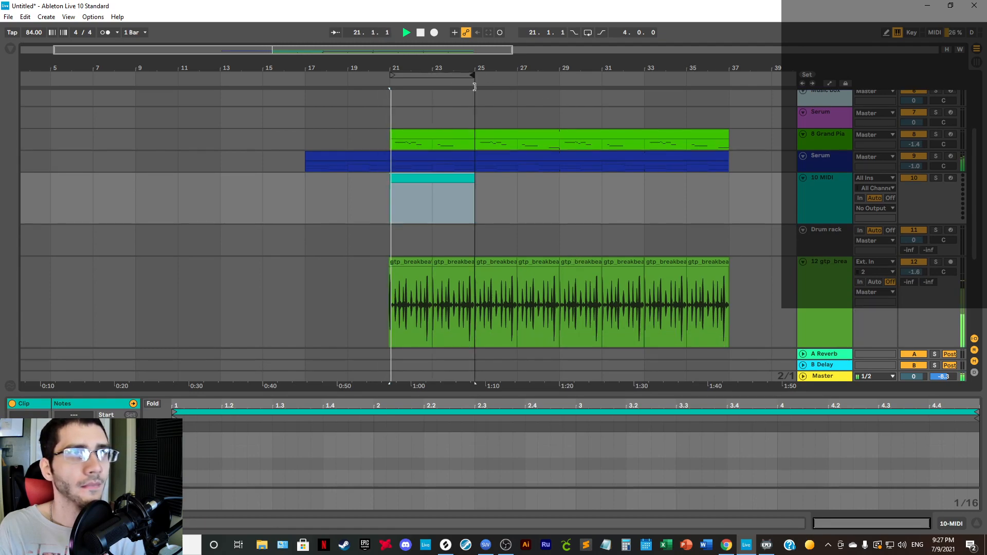
pyautogui.click(587, 35)
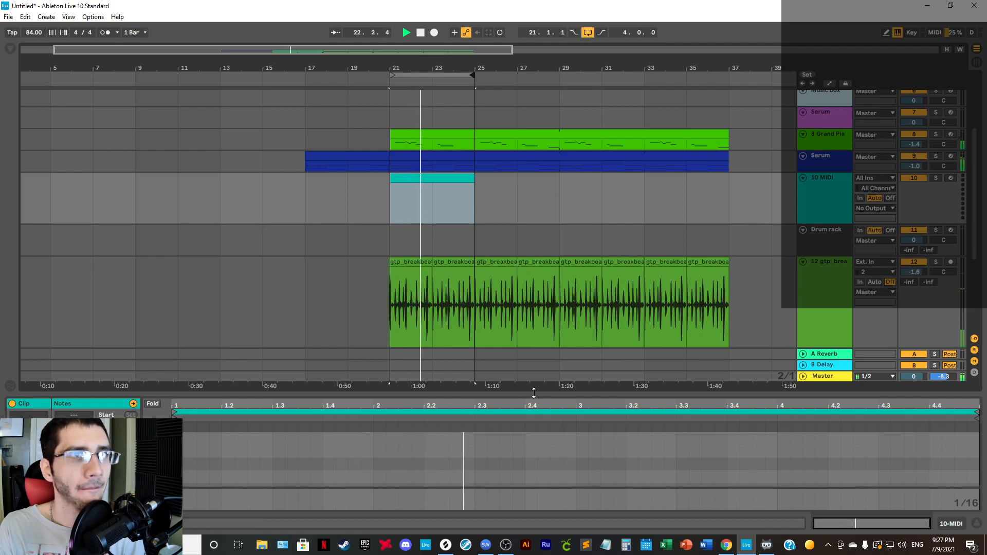
# Step: Enable Draw Mode and draw a one-beat C3 note at the start of the new MIDI clip
pyautogui.moveTo(534, 393); pyautogui.dragTo(533, 282)
pyautogui.rightClick(460, 415)
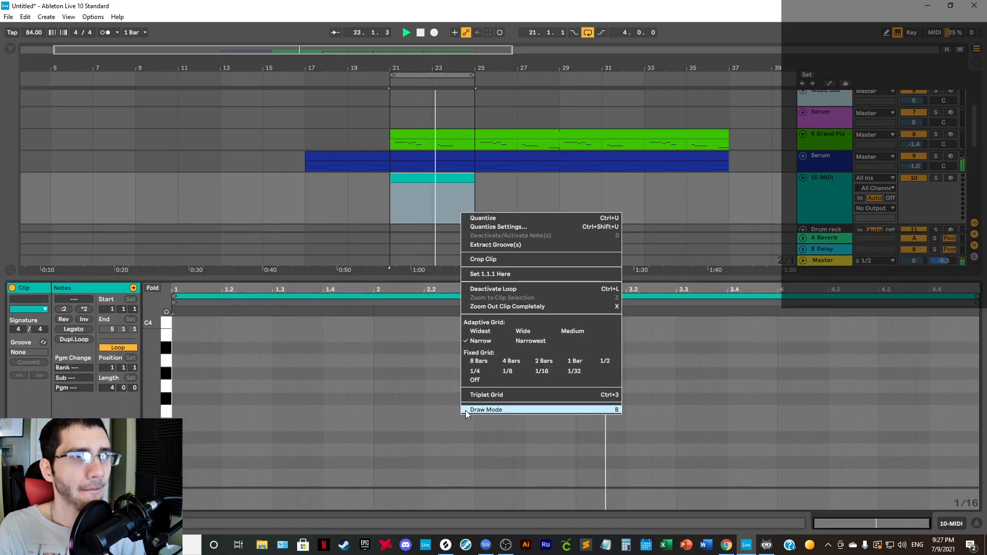
pyautogui.click(465, 409)
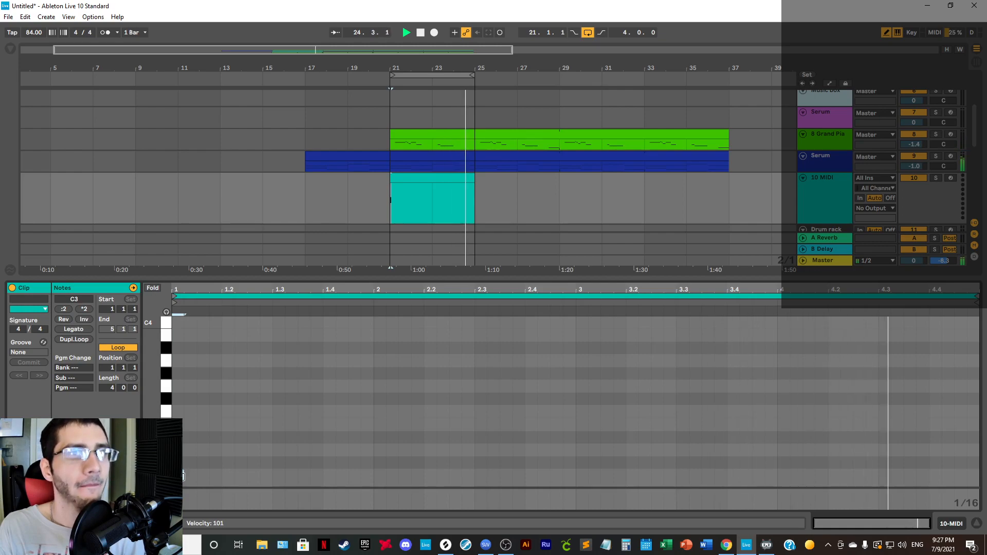
pyautogui.click(183, 477)
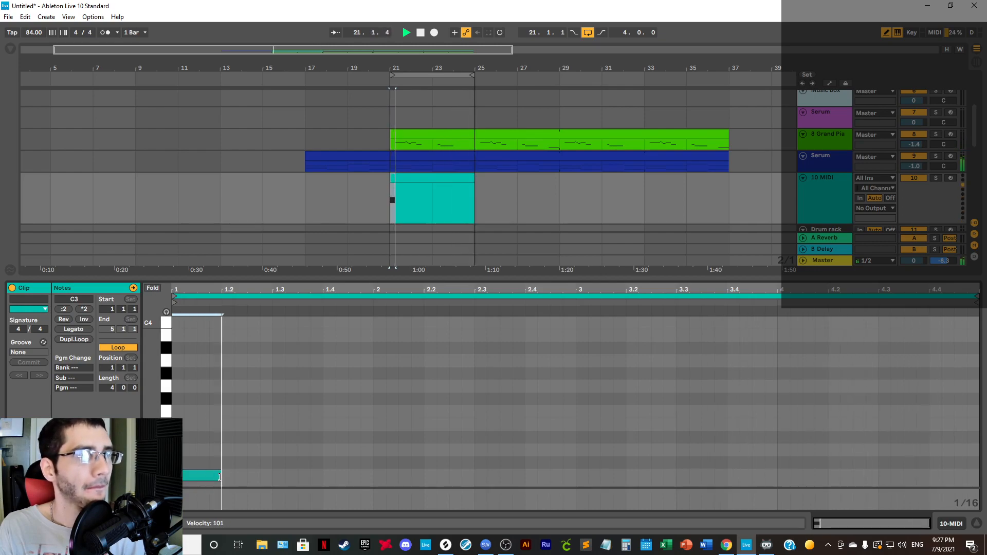
pyautogui.press('space')
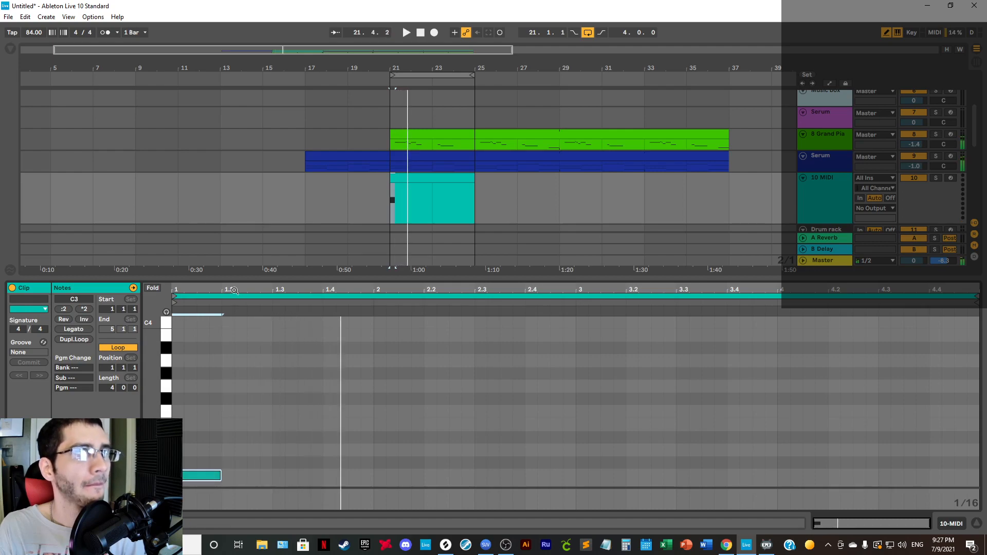
# Step: Draw a 1/16 C3 note ending at 1.3 and a 1/8 C3 note from 1.3.3 to 1.4
pyautogui.moveTo(234, 291); pyautogui.dragTo(296, 289)
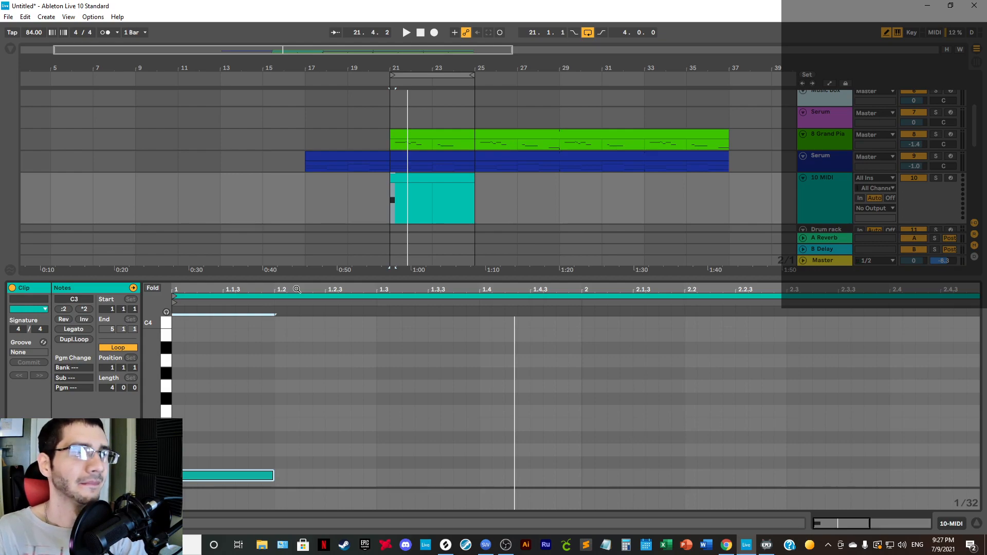
pyautogui.press('space')
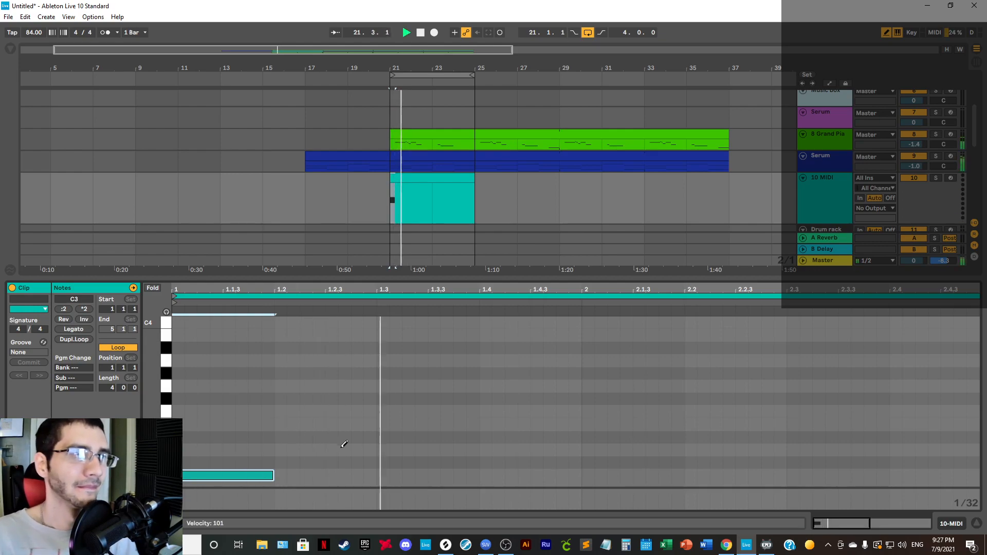
pyautogui.click(357, 476)
pyautogui.moveTo(363, 476); pyautogui.dragTo(377, 476)
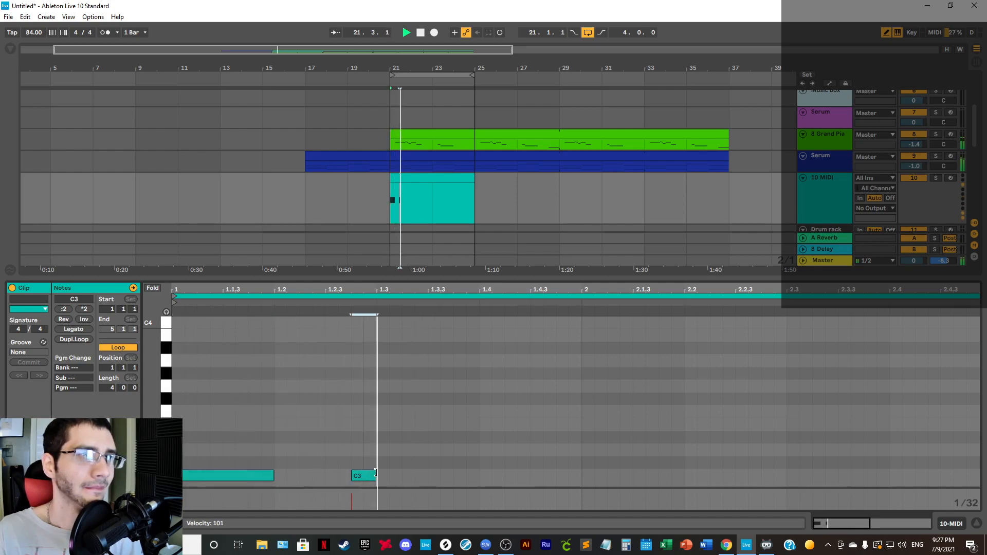
pyautogui.click(434, 476)
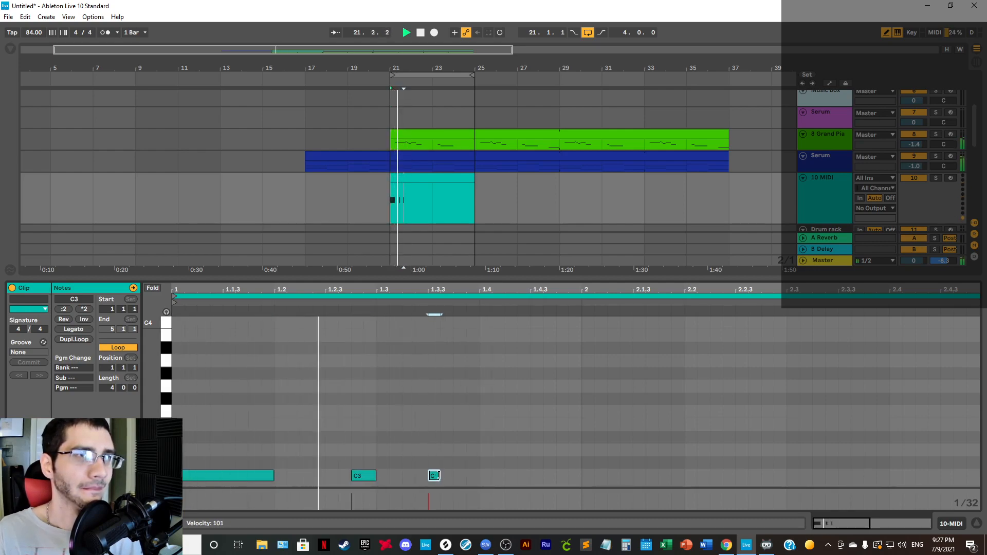
pyautogui.moveTo(440, 475); pyautogui.dragTo(478, 476)
# Step: Turn off Draw Mode and copy the three C3 notes to the start of the clip's bar 2
pyautogui.rightClick(566, 465)
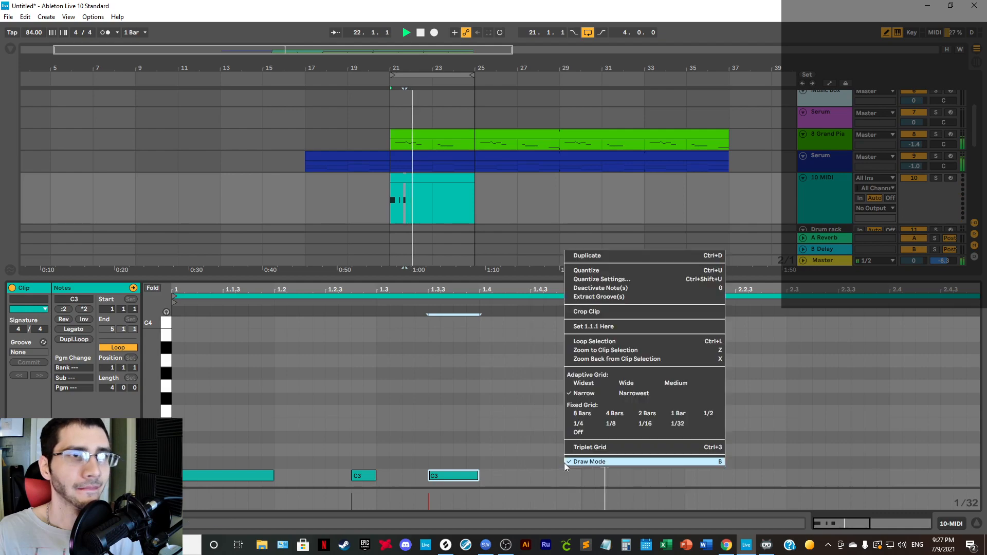
pyautogui.click(565, 463)
pyautogui.moveTo(532, 425)
pyautogui.mouseDown()
pyautogui.moveTo(227, 496)
pyautogui.moveTo(211, 486)
pyautogui.moveTo(580, 476)
pyautogui.mouseUp()
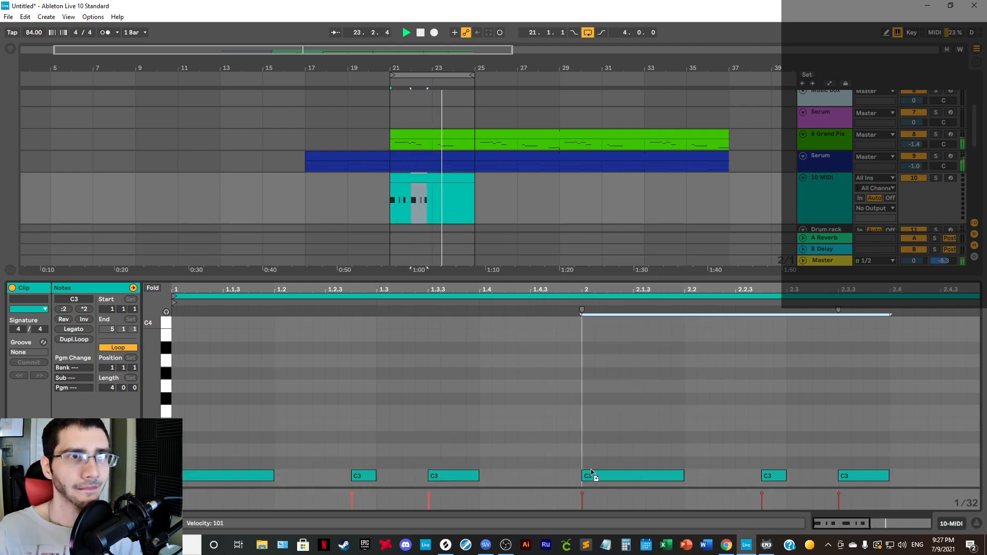
pyautogui.click(634, 393)
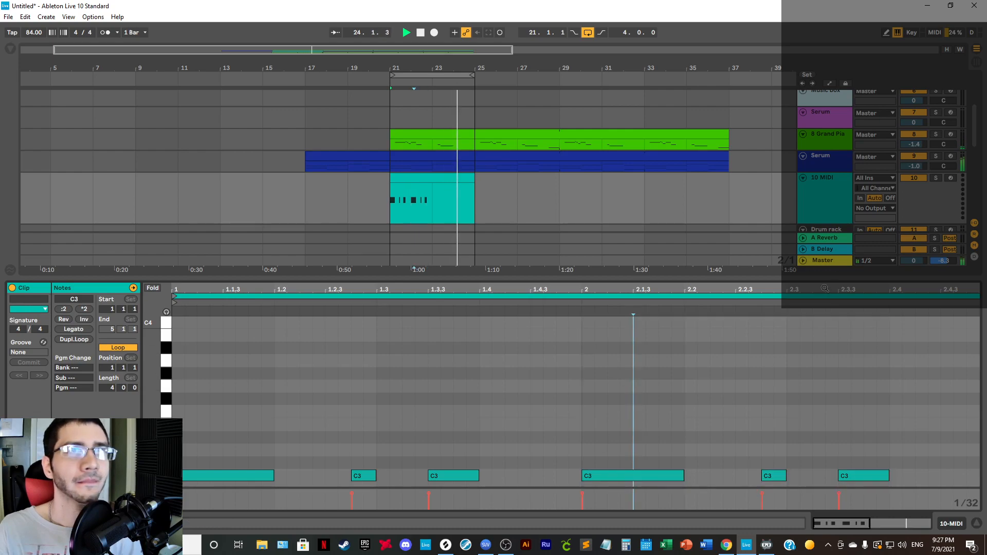
# Step: Shorten the MIDI clip's loop to two bars so the C3 pattern repeats through bar 25
pyautogui.moveTo(826, 289); pyautogui.dragTo(825, 239)
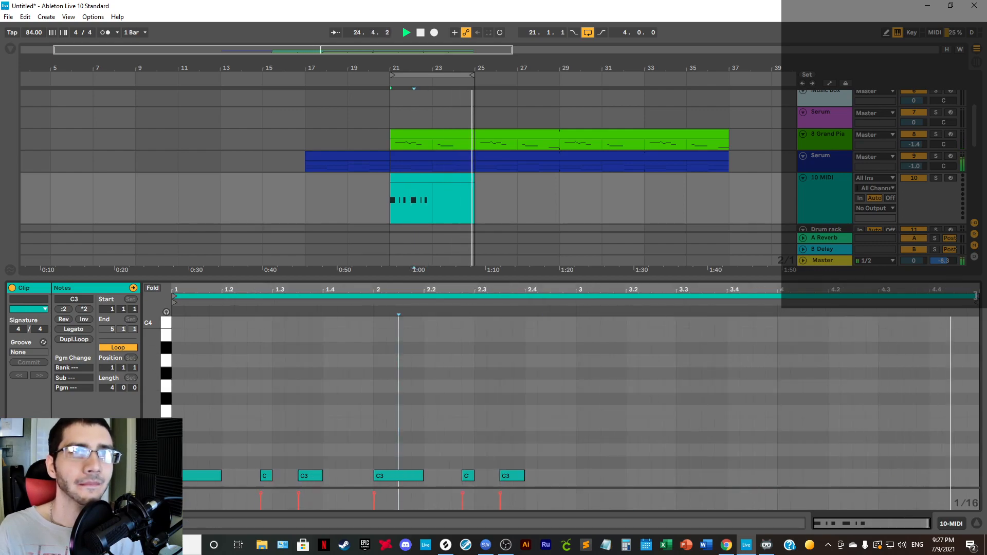
pyautogui.moveTo(975, 296); pyautogui.dragTo(525, 296)
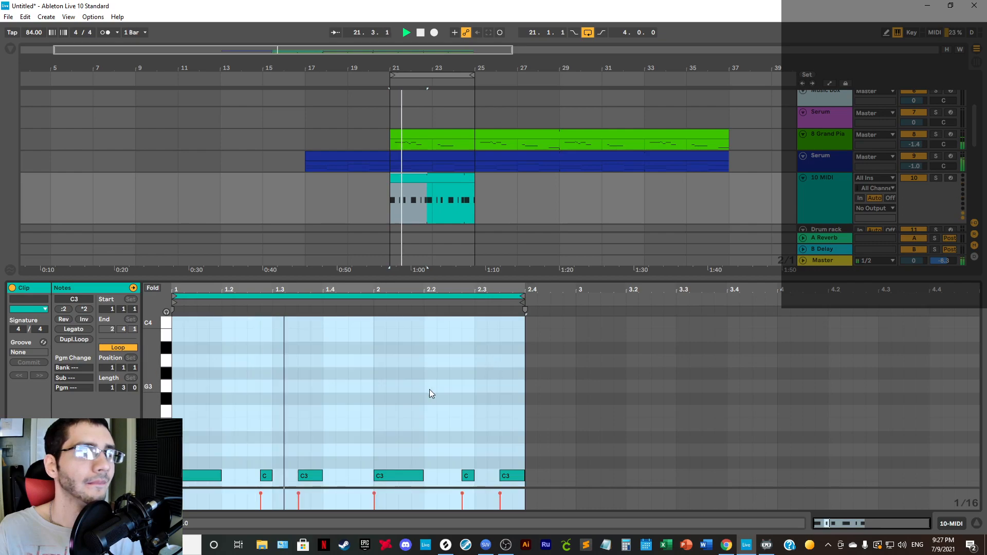
pyautogui.click(424, 390)
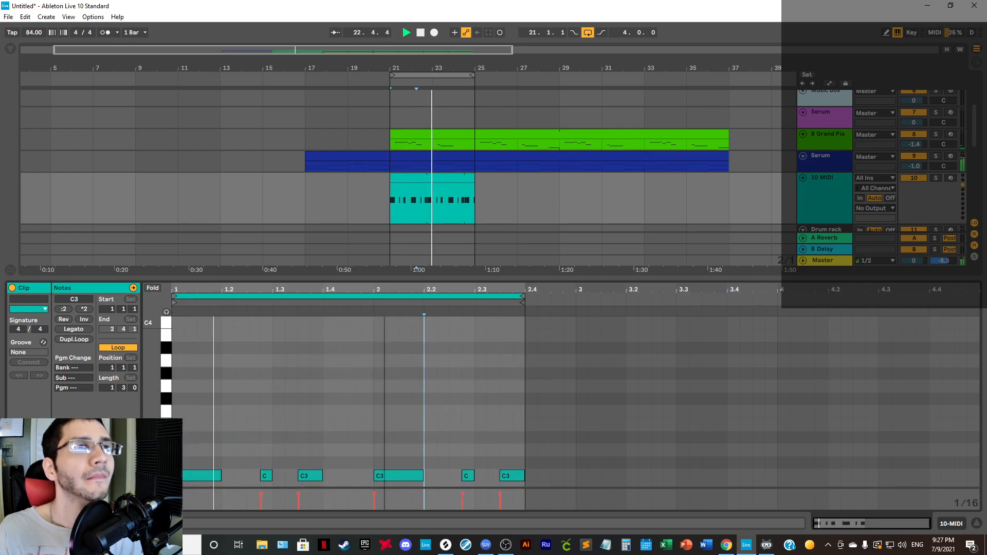
pyautogui.moveTo(519, 297); pyautogui.dragTo(572, 305)
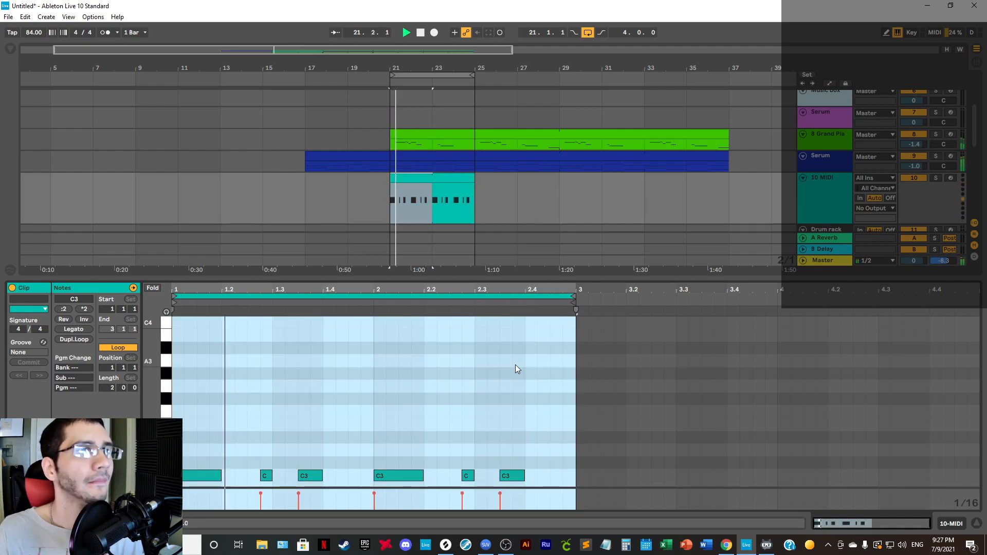
pyautogui.click(515, 365)
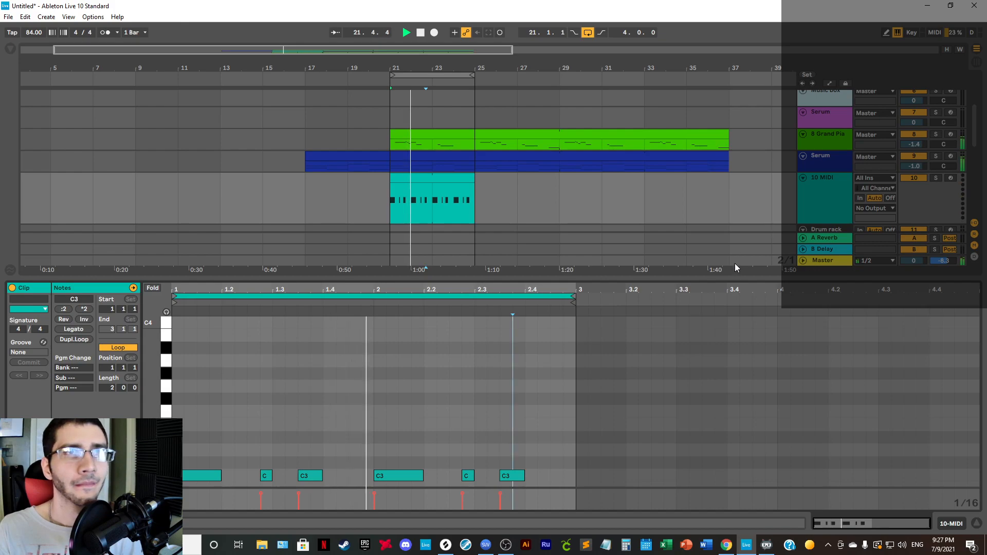
# Step: Add LFOTool_x64 after the reverb in the blue Serum track's device chain and move its plug-in window clear of the tracks
pyautogui.hotkey('ctrl', 'alt', 'l')
pyautogui.scroll(5, 742, 319)
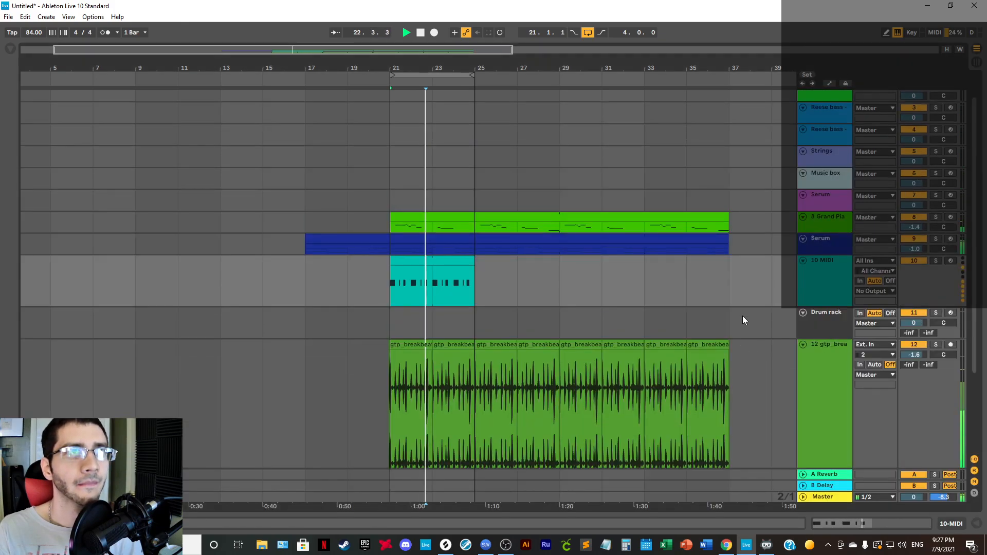
pyautogui.click(836, 231)
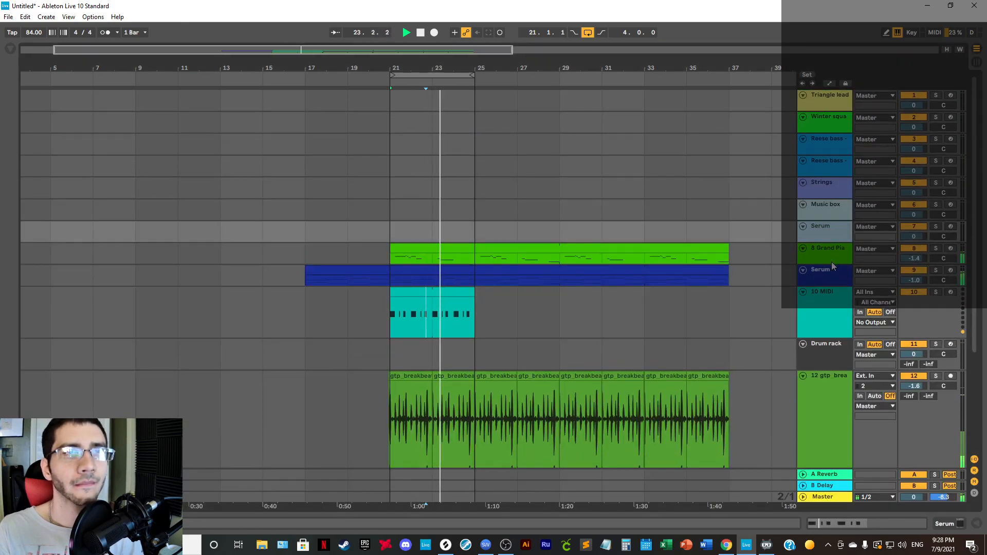
pyautogui.click(832, 273)
pyautogui.click(914, 523)
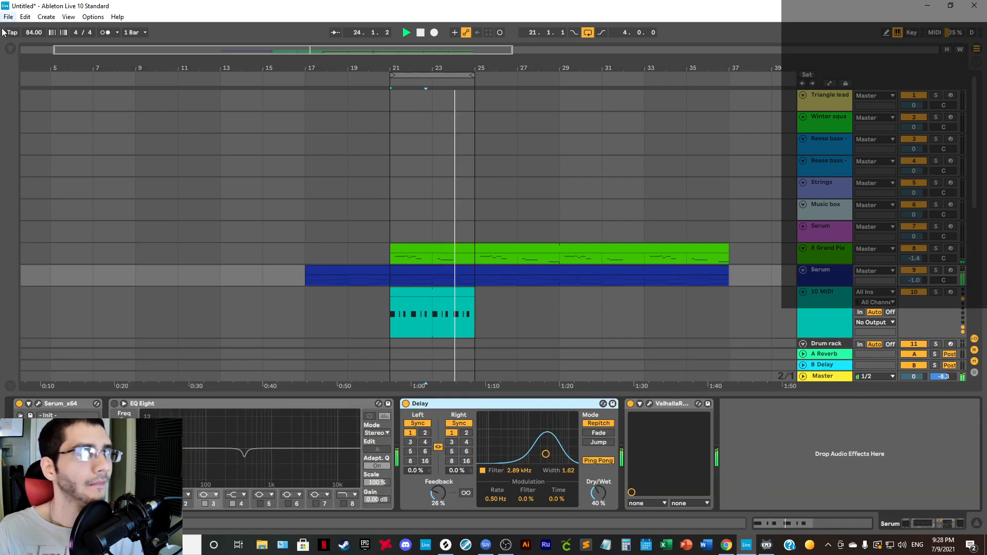
pyautogui.click(9, 49)
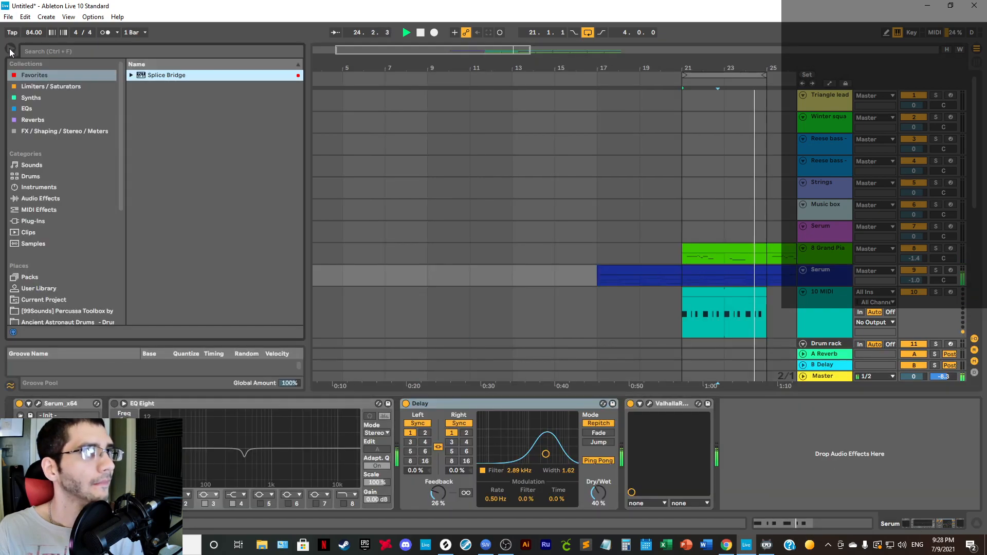
pyautogui.click(30, 103)
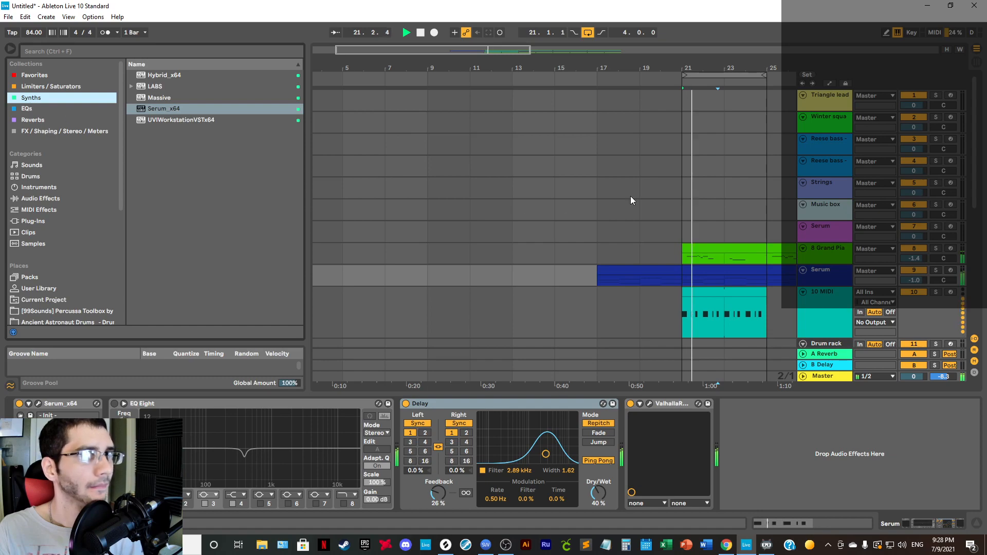
pyautogui.moveTo(612, 65); pyautogui.dragTo(612, 37)
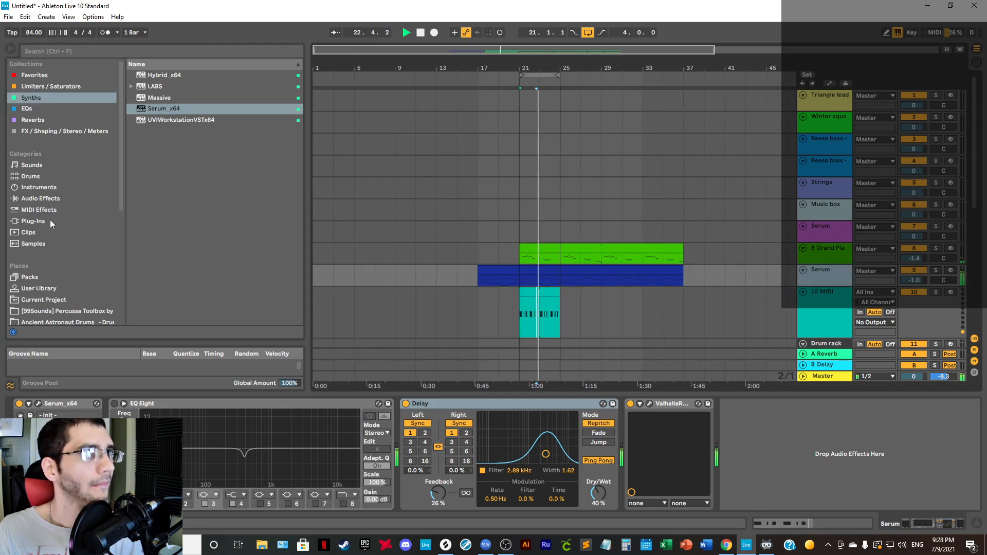
pyautogui.click(35, 131)
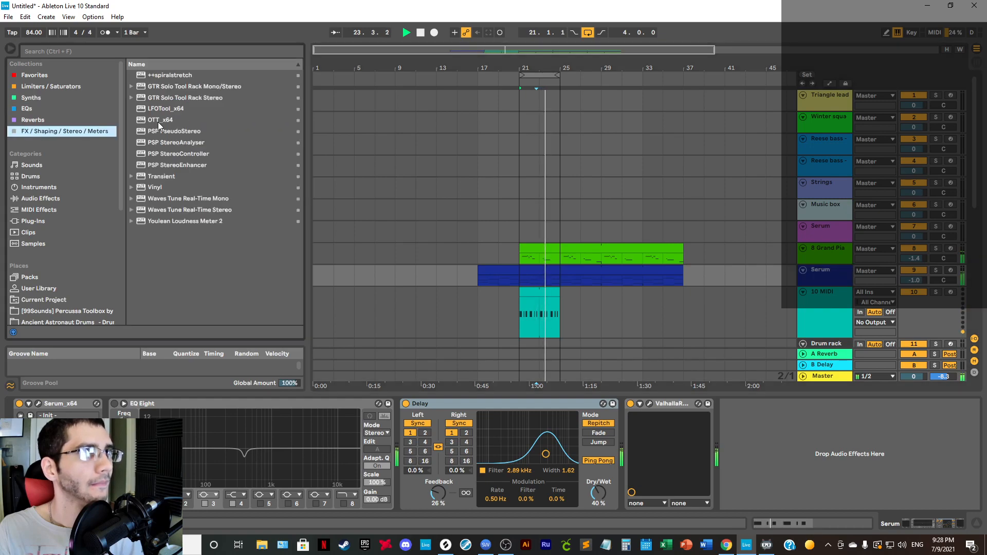
pyautogui.moveTo(157, 109); pyautogui.dragTo(822, 465)
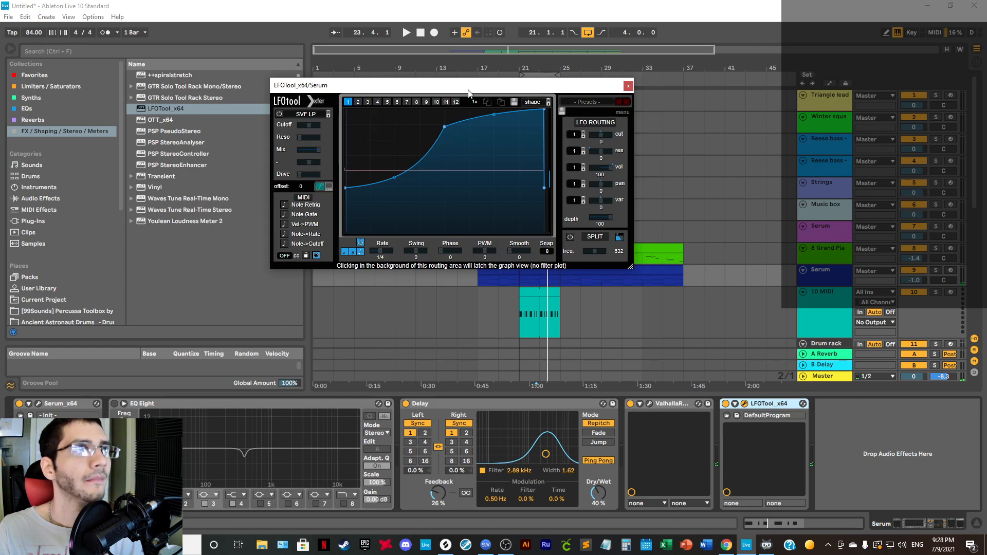
pyautogui.moveTo(478, 89); pyautogui.dragTo(386, 57)
# Step: Move the C3 MIDI track above the grand piano track and rename it LFO Tool trig
pyautogui.moveTo(814, 307); pyautogui.dragTo(827, 248)
pyautogui.rightClick(827, 247)
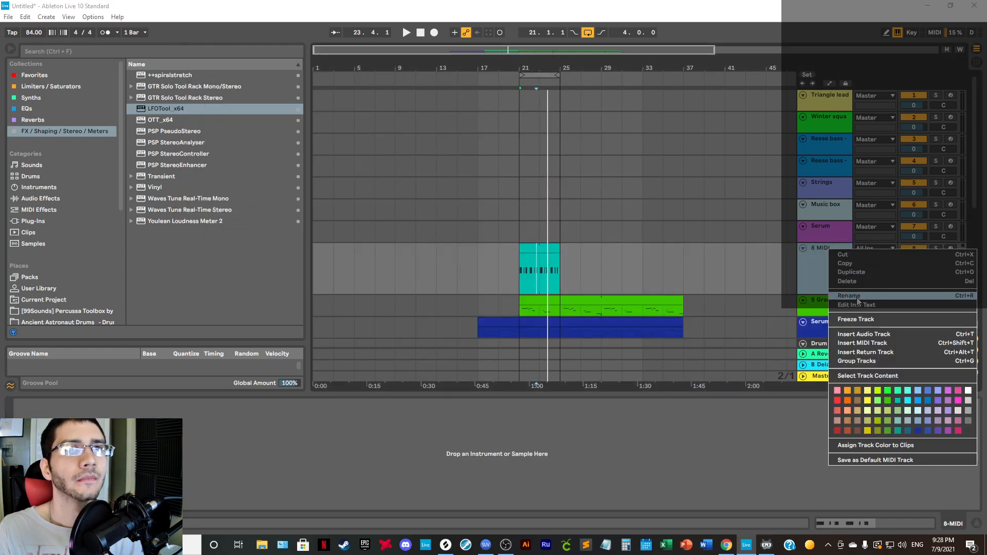
pyautogui.click(857, 300)
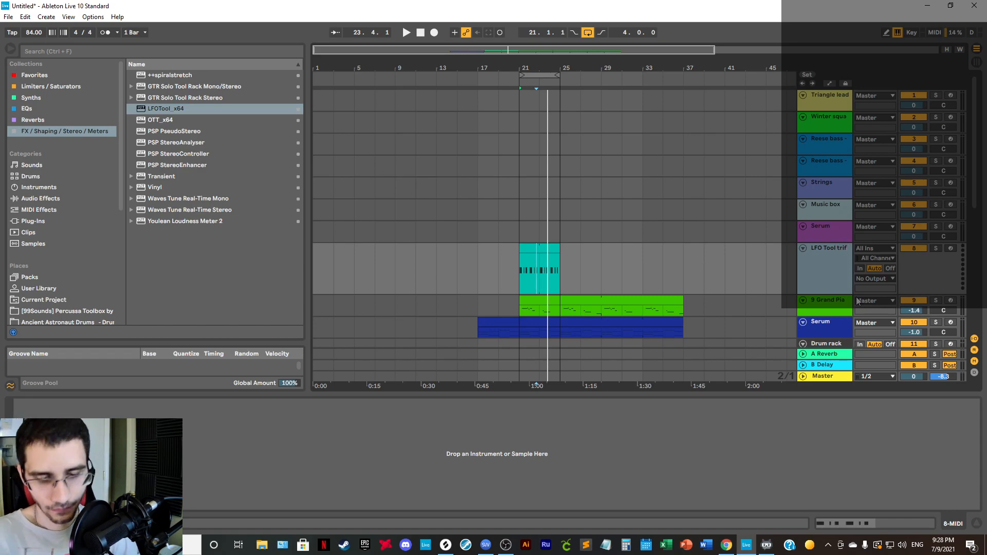
# Step: Play from bar 21 and extend the LFO Tool trig clip to bar 37
pyautogui.click(516, 253)
pyautogui.press('space')
pyautogui.moveTo(597, 61); pyautogui.dragTo(540, 63)
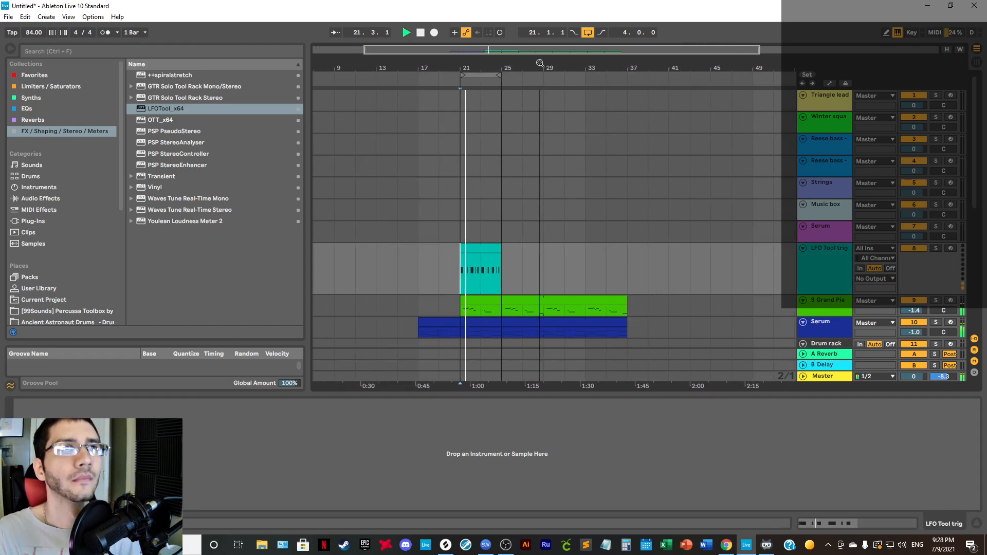
pyautogui.moveTo(501, 257); pyautogui.dragTo(633, 263)
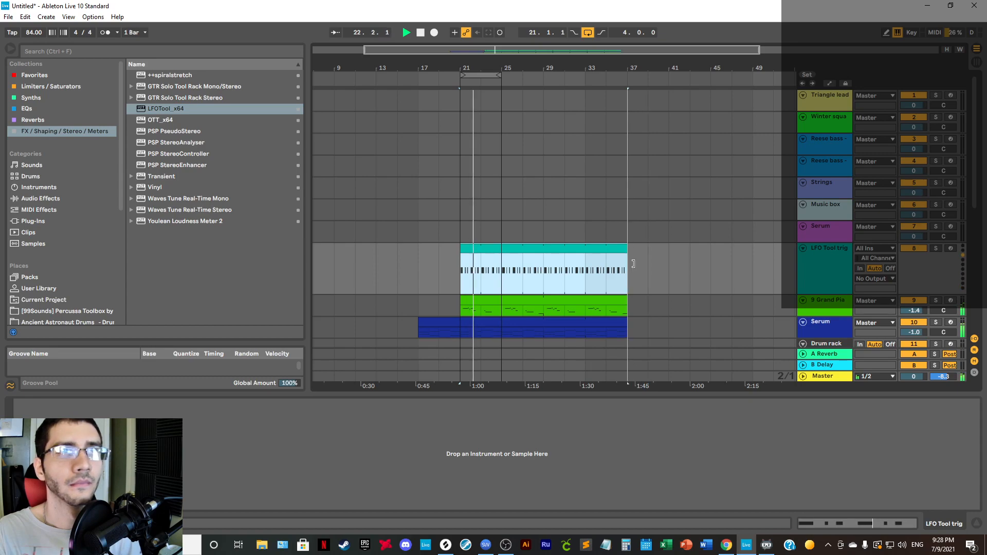
# Step: Rename the blue Serum track as Serum pad
pyautogui.scroll(-3, 720, 266)
pyautogui.rightClick(825, 279)
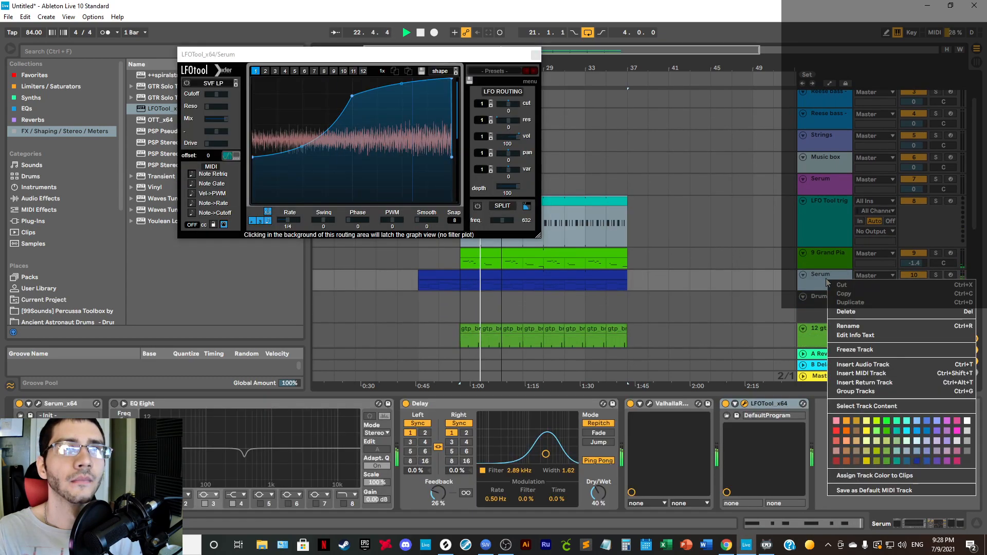
pyautogui.click(851, 326)
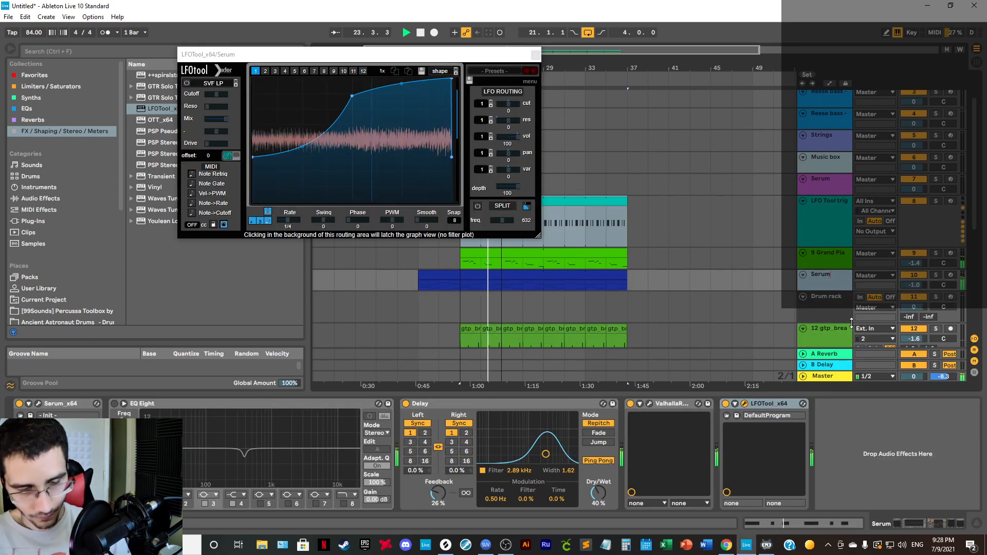
pyautogui.write('pad')
# Step: Route the LFO Tool trig track's MIDI output to the Serum pad track
pyautogui.click(885, 245)
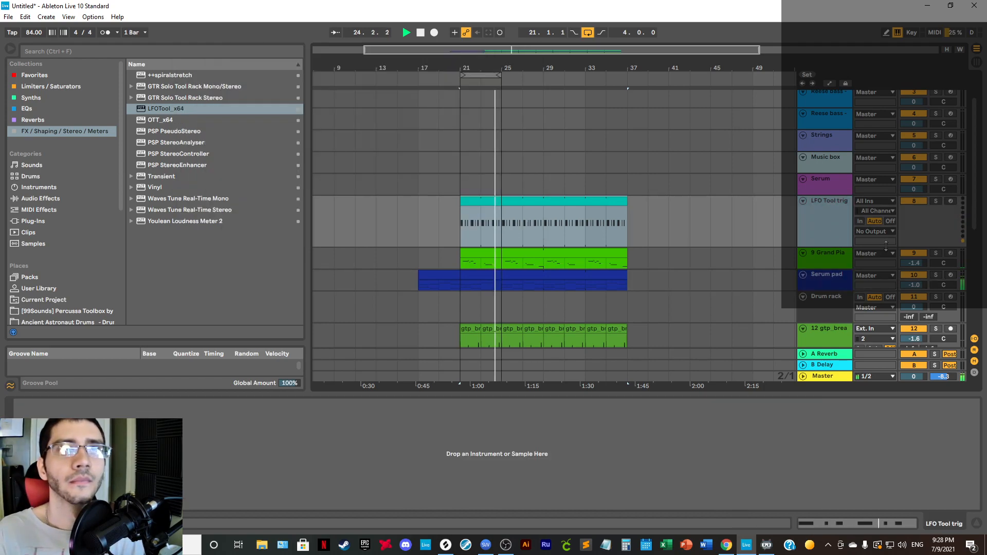
pyautogui.click(880, 232)
pyautogui.click(887, 320)
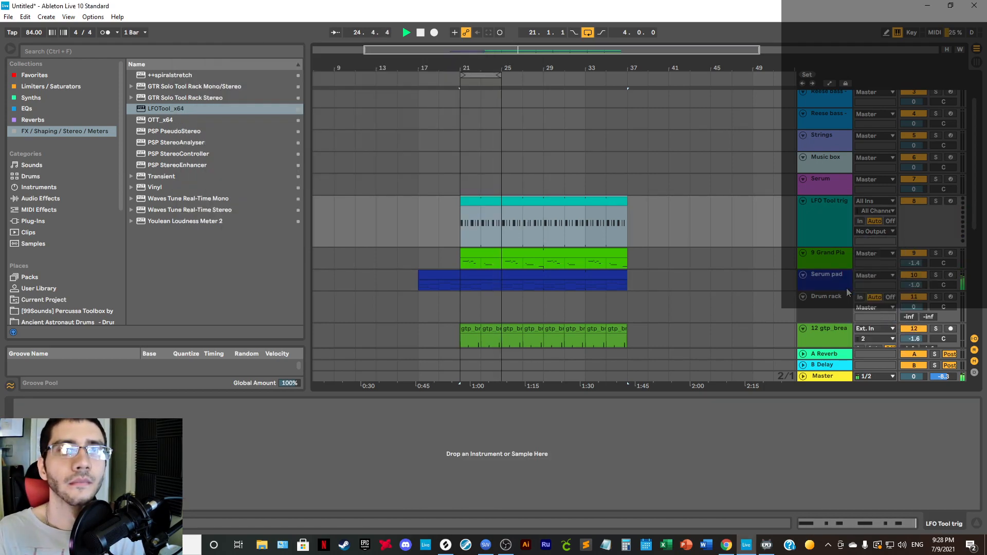
# Step: Enable Note Retrig in LFOTool and set the trigger track's output destination to 1-LFOTool x64
pyautogui.click(846, 287)
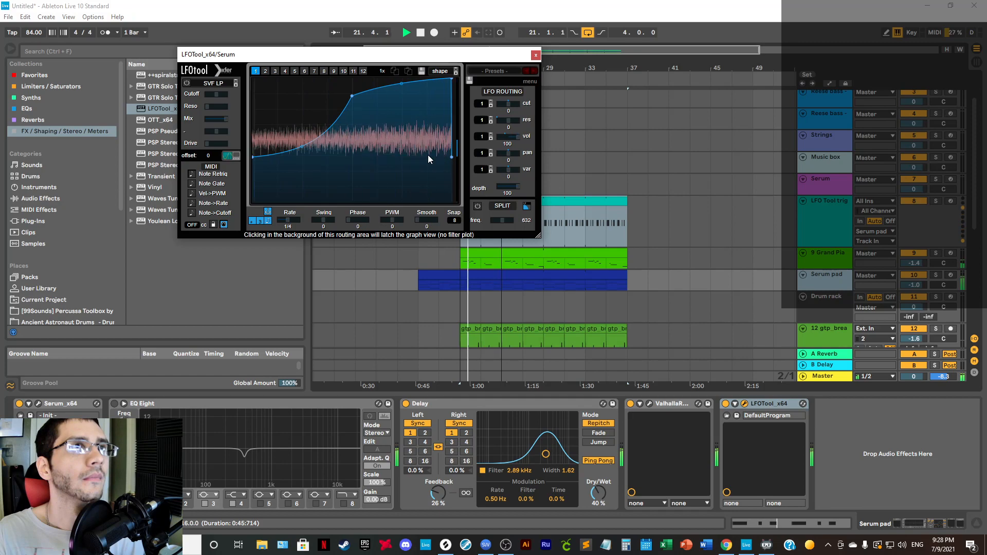
pyautogui.click(191, 174)
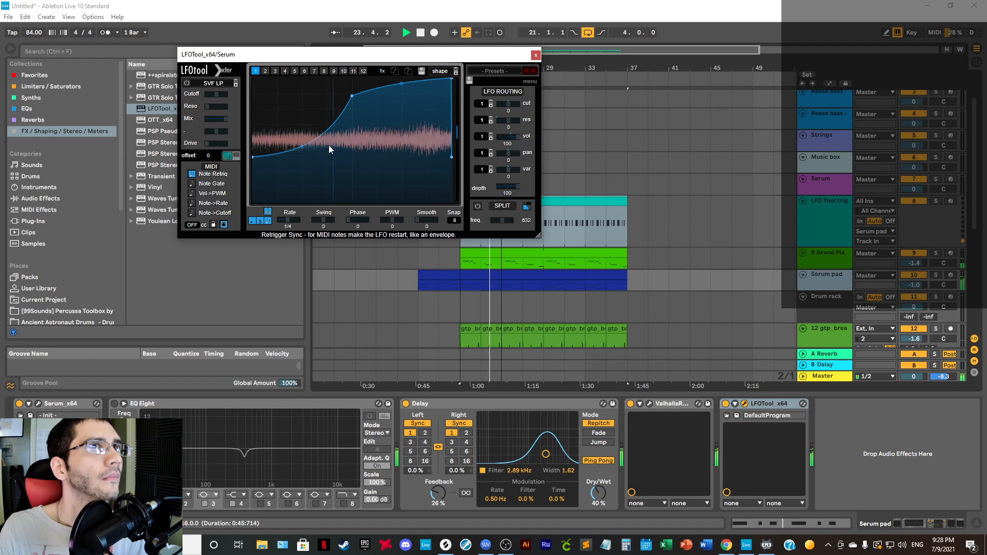
pyautogui.press('space')
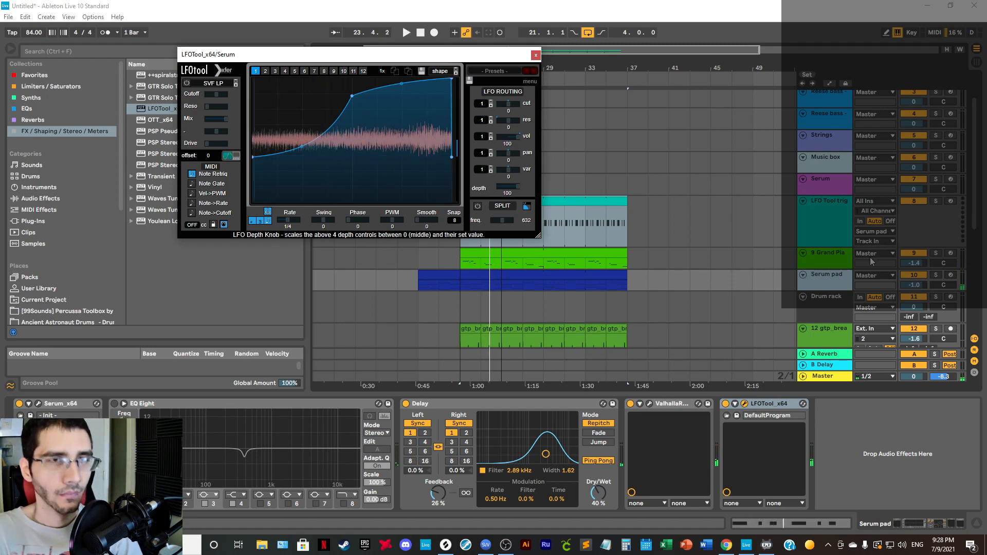
pyautogui.click(869, 242)
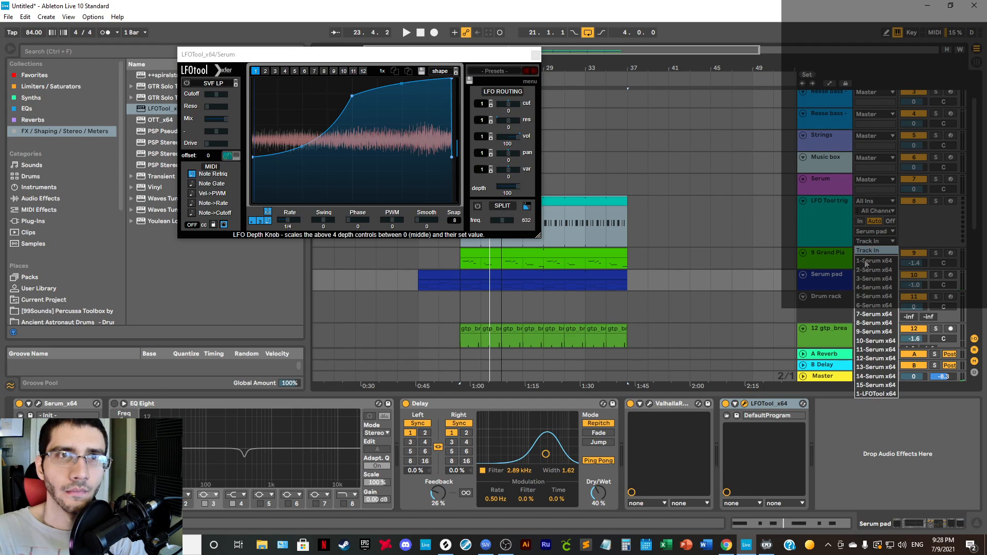
pyautogui.click(863, 394)
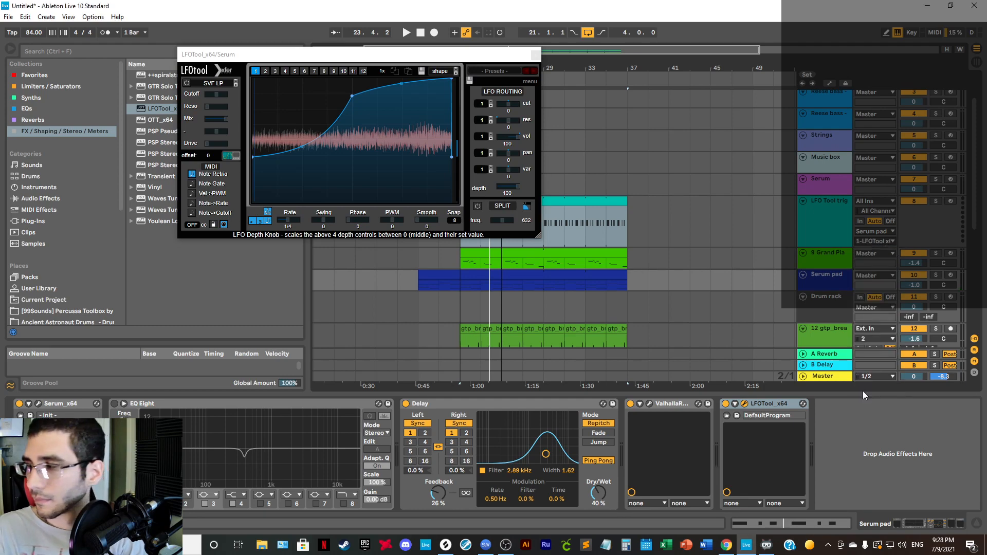
# Step: Set the LFO rate to dotted 1/2 and reshape the curve to rise steeply from zero to full level near its start
pyautogui.press('space')
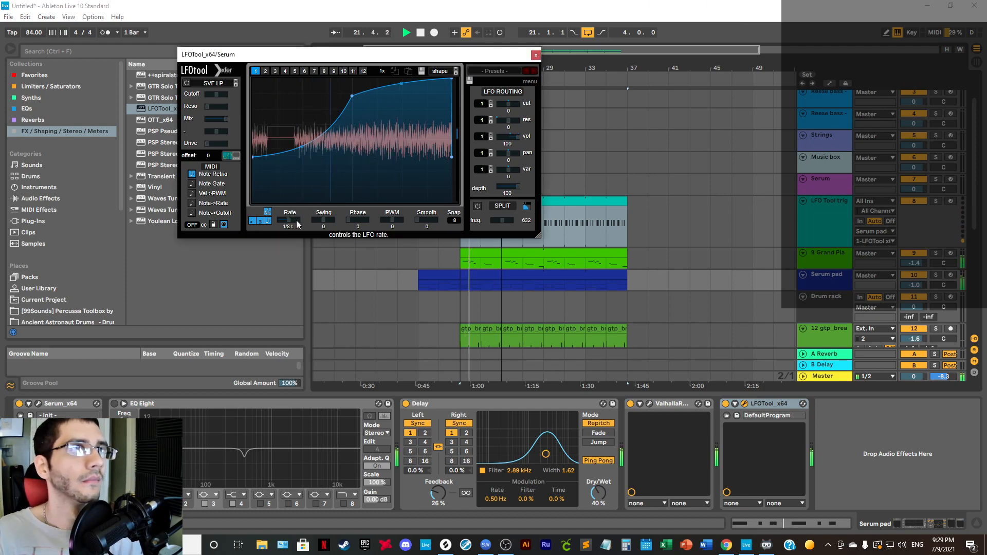
pyautogui.moveTo(297, 220); pyautogui.dragTo(282, 224)
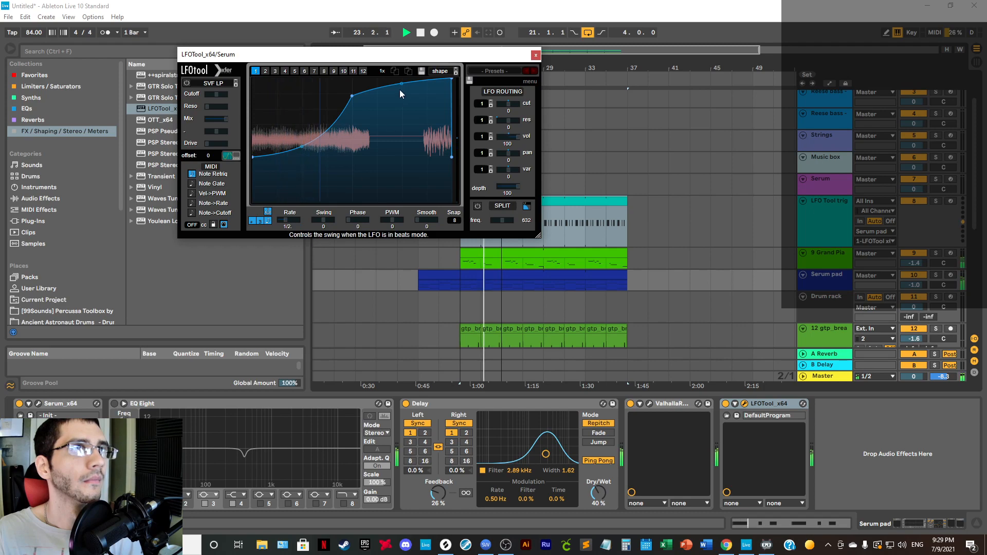
pyautogui.moveTo(352, 96); pyautogui.dragTo(294, 74)
pyautogui.moveTo(254, 158); pyautogui.dragTo(253, 200)
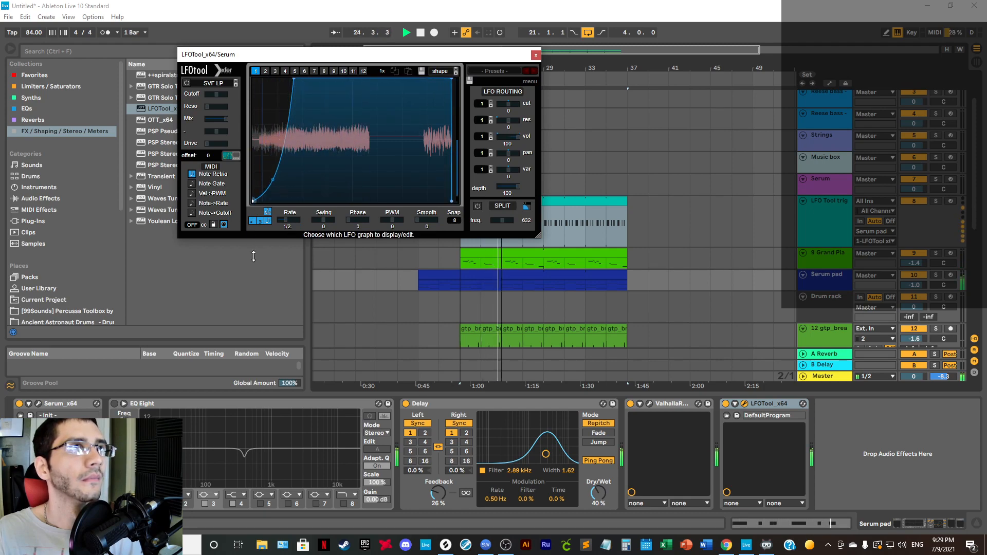
pyautogui.moveTo(295, 80); pyautogui.dragTo(271, 81)
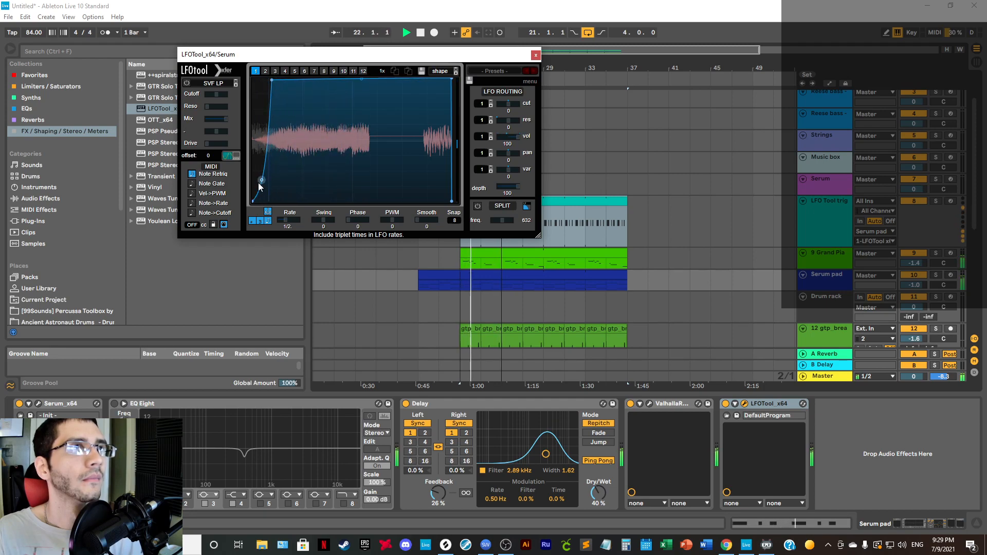
pyautogui.moveTo(262, 181); pyautogui.dragTo(263, 189)
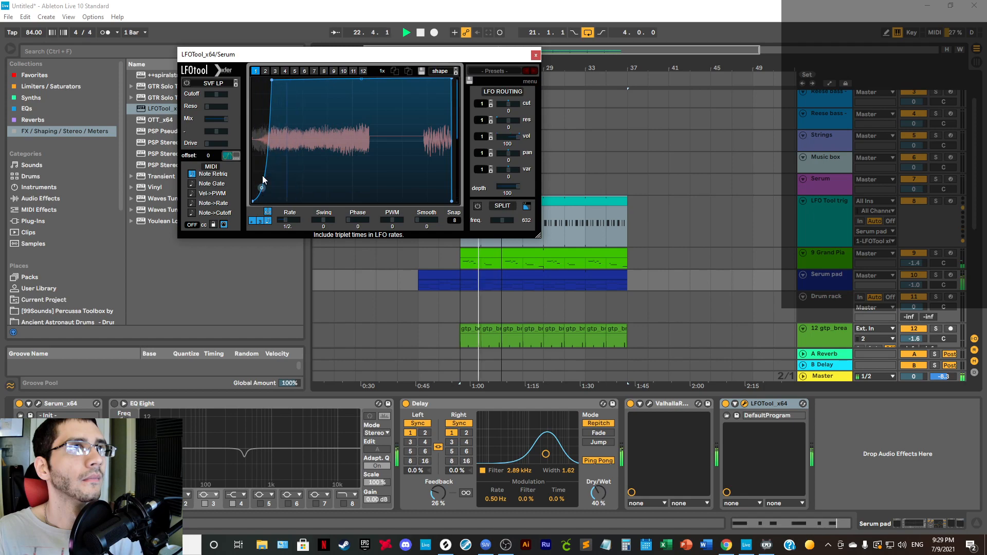
pyautogui.moveTo(271, 80); pyautogui.dragTo(264, 79)
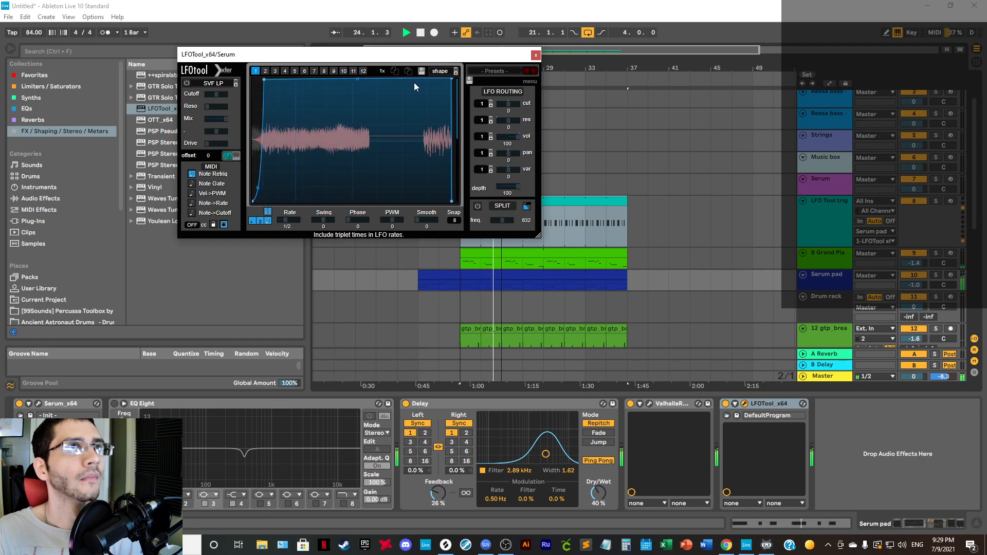
# Step: Move the LFO curve's upper end point slightly earlier and bend the final drop outward into a short curved fall
pyautogui.moveTo(451, 79); pyautogui.dragTo(440, 79)
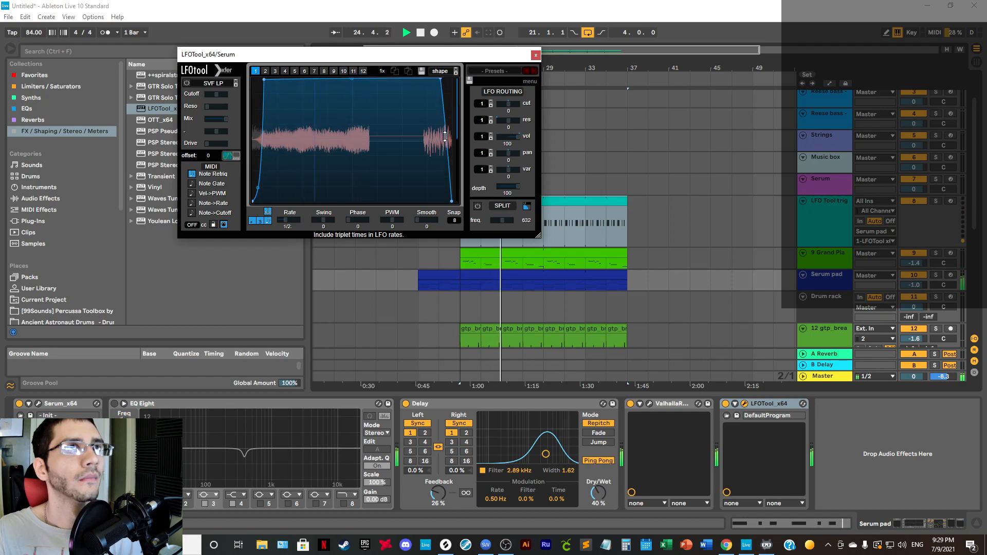
pyautogui.moveTo(445, 136); pyautogui.dragTo(445, 132)
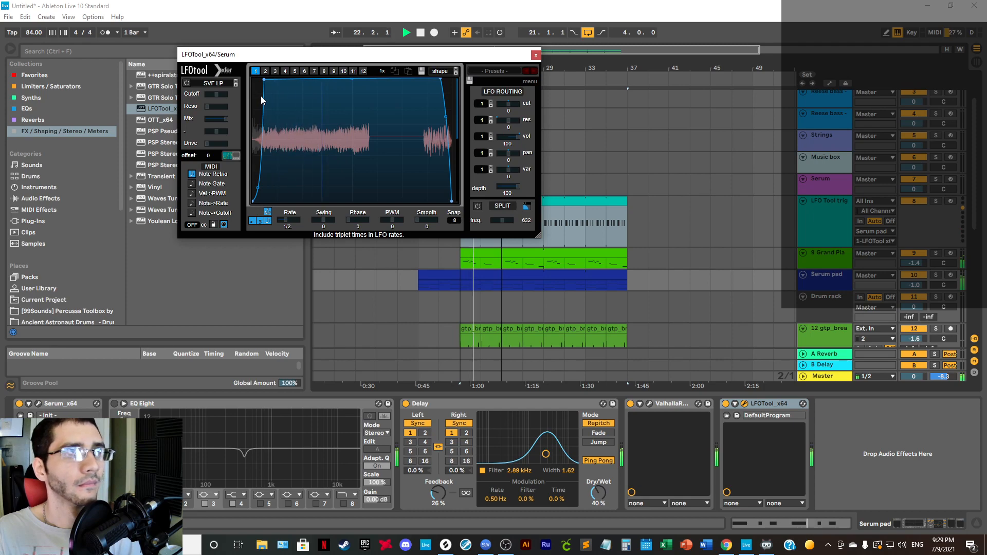
pyautogui.press('space')
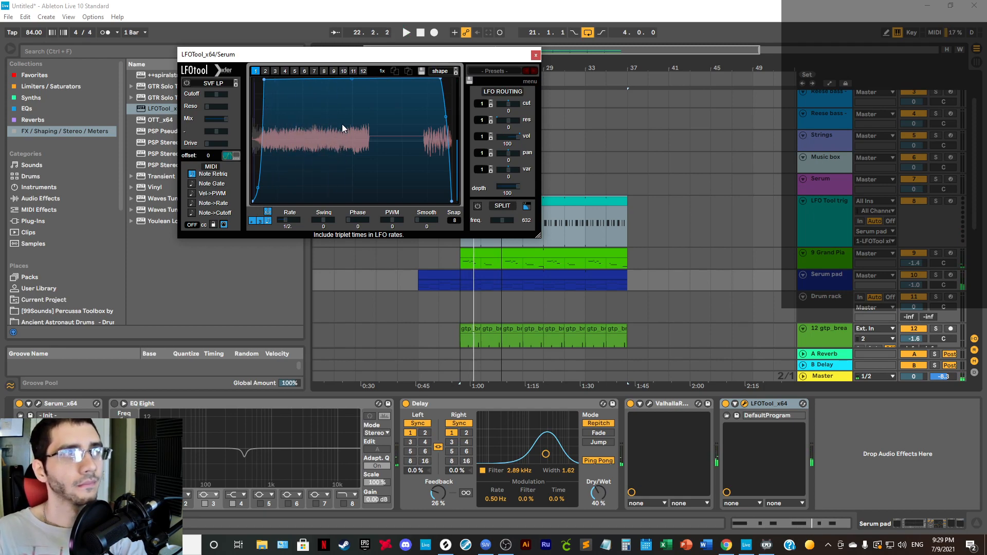
# Step: Set the LFO depth to 67 and Smooth to 3 while auditioning the loop
pyautogui.press('space')
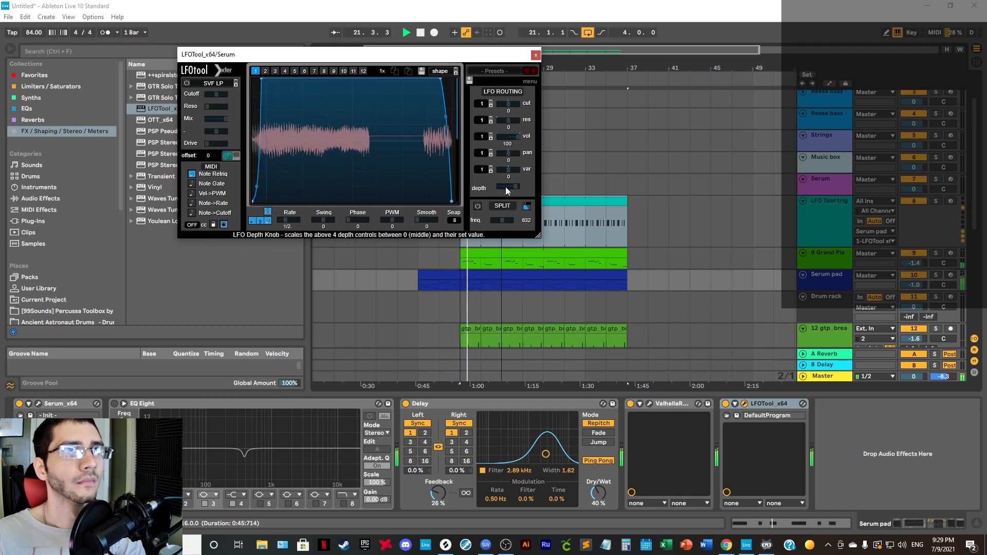
pyautogui.moveTo(505, 187); pyautogui.dragTo(489, 190)
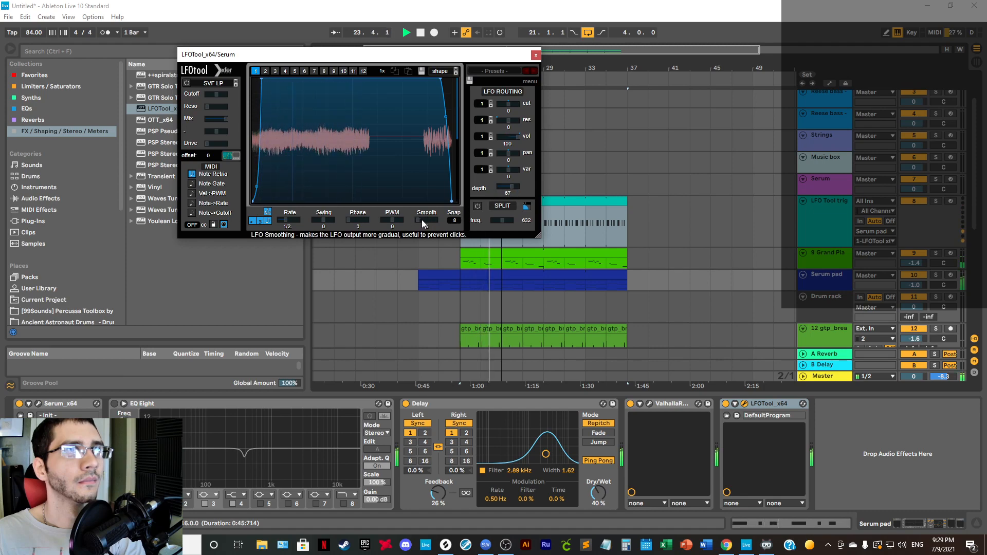
pyautogui.moveTo(421, 220); pyautogui.dragTo(426, 220)
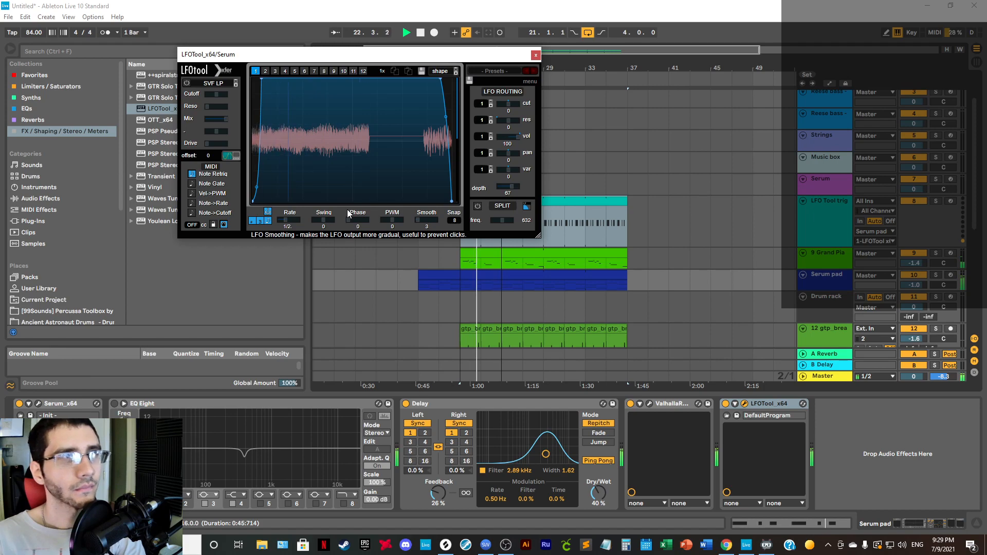
pyautogui.press('space')
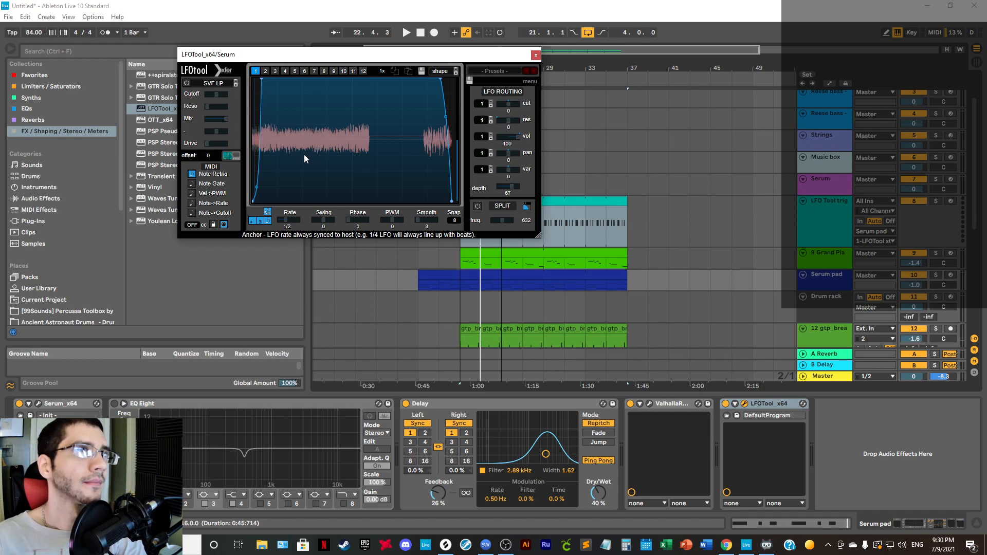
pyautogui.press('space')
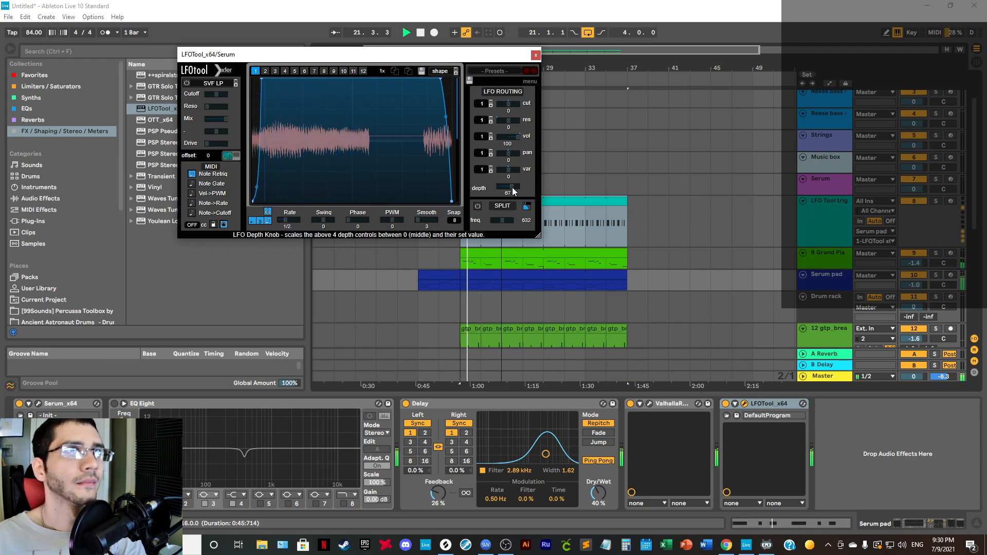
# Step: Set the LFO depth to 51, stop playback and close LFOTool
pyautogui.moveTo(512, 188); pyautogui.dragTo(606, 203)
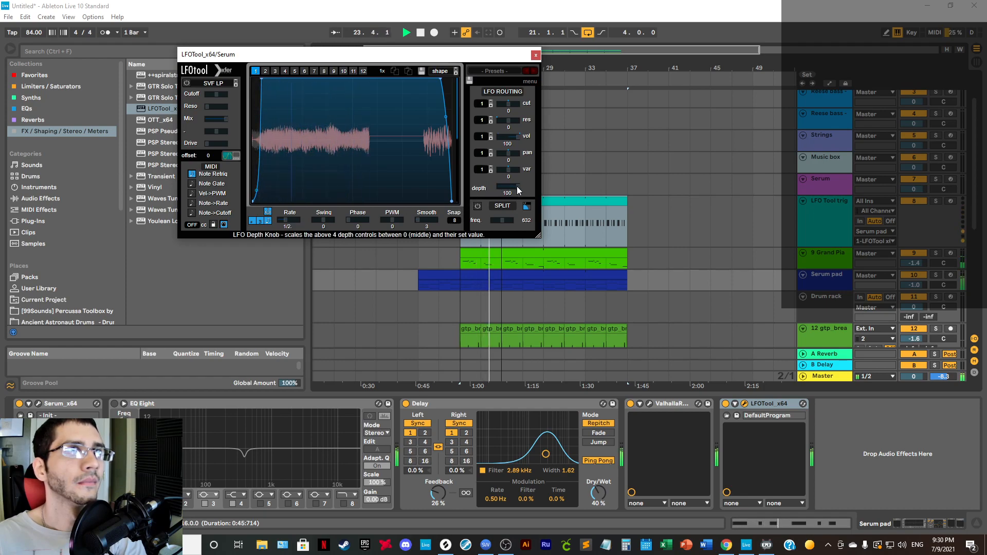
pyautogui.moveTo(517, 186); pyautogui.dragTo(481, 202)
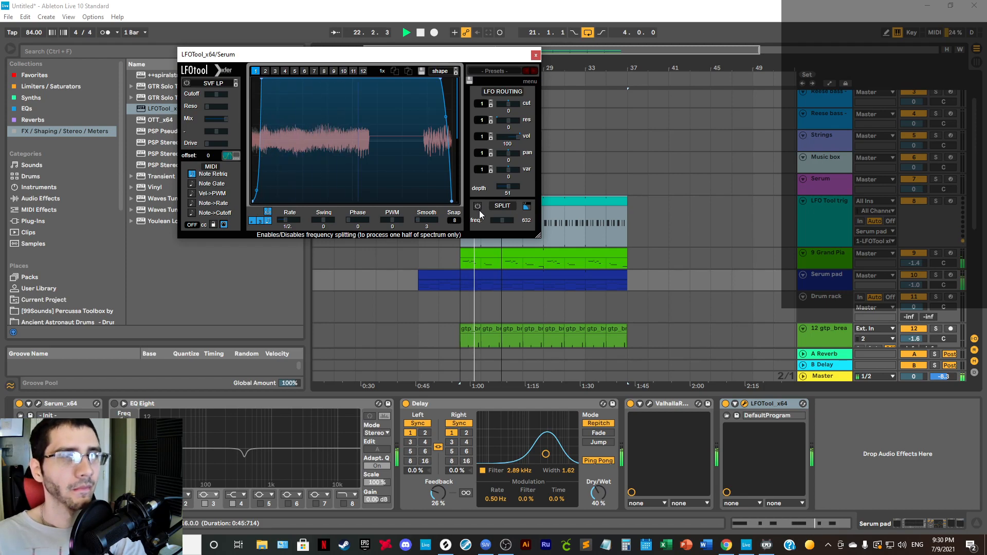
pyautogui.click(419, 33)
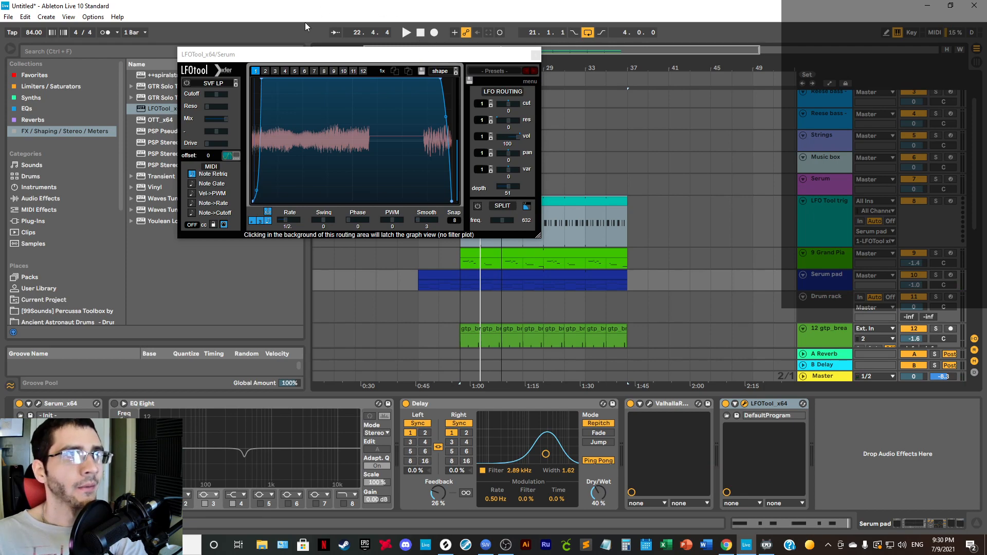
pyautogui.moveTo(306, 54); pyautogui.dragTo(416, 65)
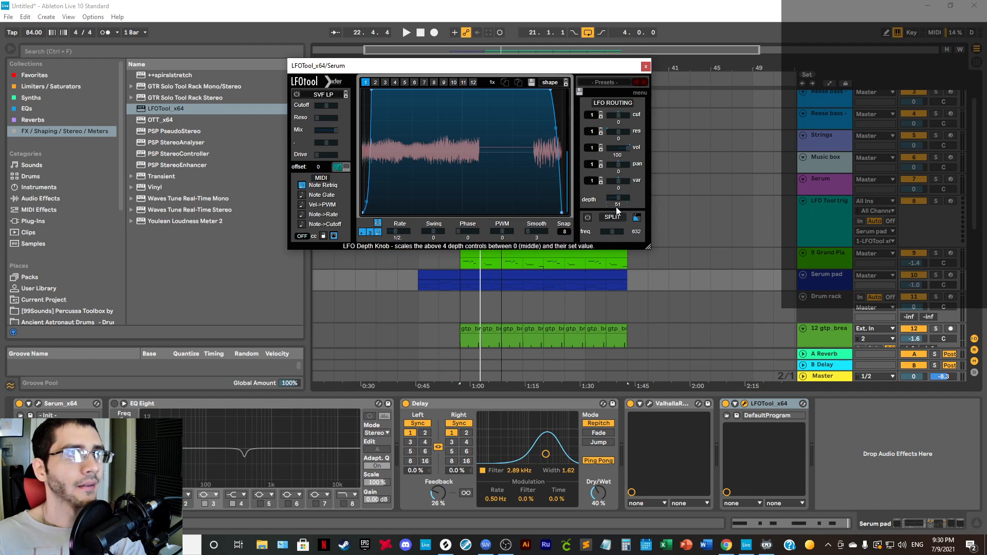
pyautogui.click(646, 68)
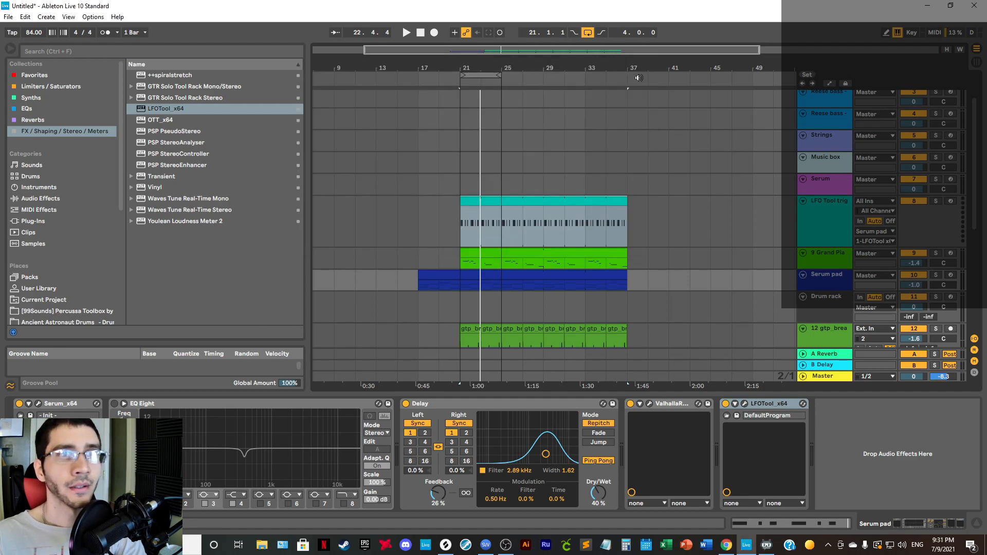
# Step: Zoom the arrangement out and reduce the heights of the LFO Tool trig and gtp_breakbeat tracks
pyautogui.click(464, 181)
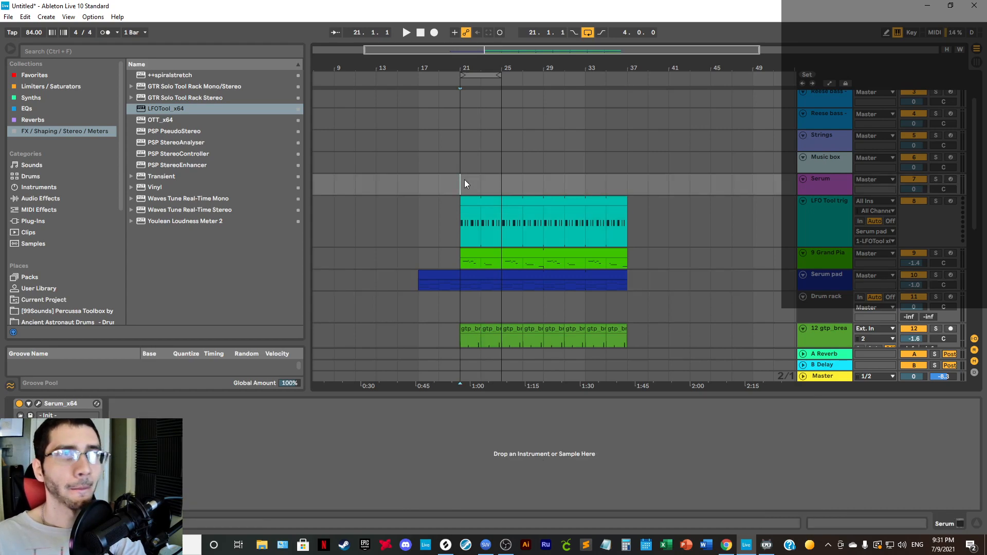
pyautogui.moveTo(595, 61); pyautogui.dragTo(523, 54)
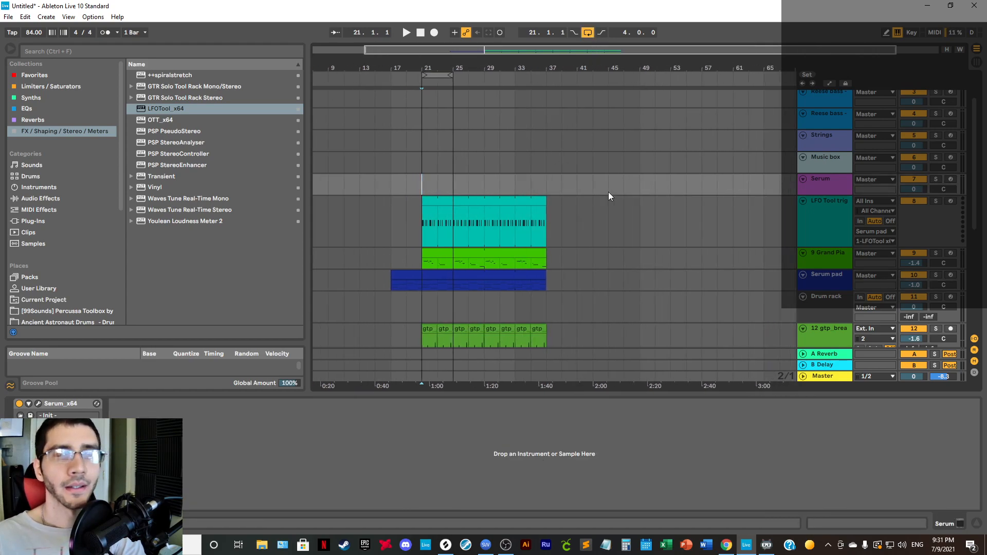
pyautogui.scroll(-1, 821, 218)
pyautogui.moveTo(829, 219); pyautogui.dragTo(829, 190)
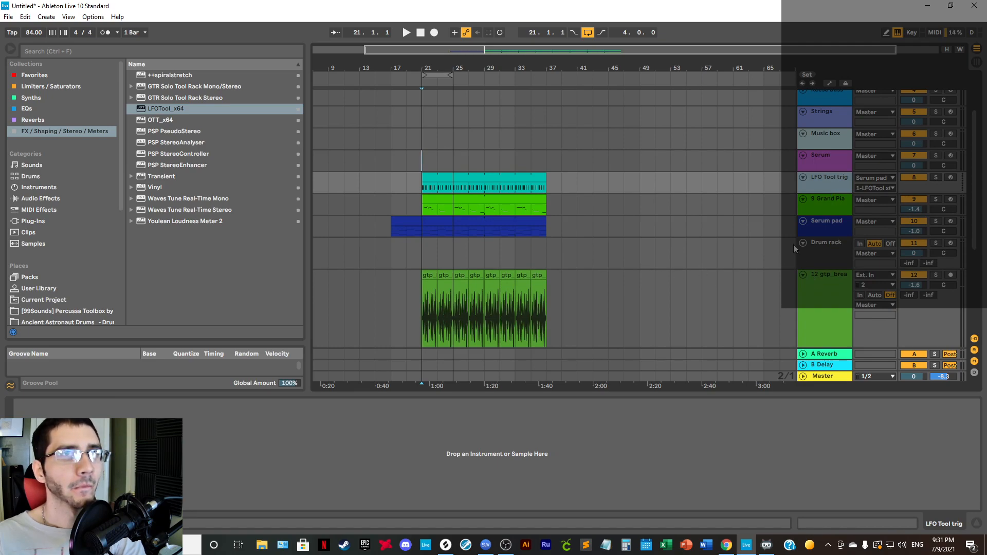
pyautogui.scroll(-2, 792, 241)
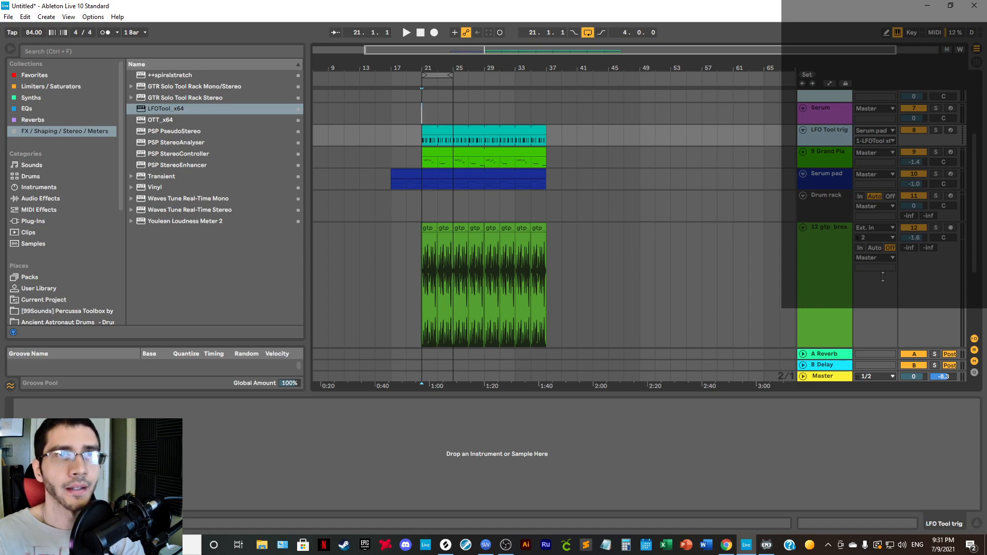
pyautogui.click(812, 245)
pyautogui.scroll(-2, 718, 253)
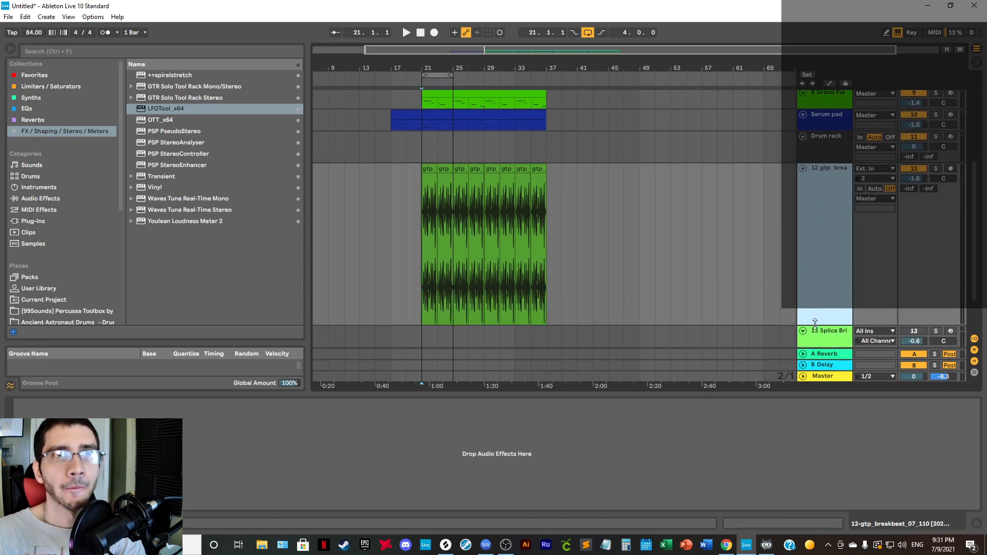
pyautogui.moveTo(814, 322); pyautogui.dragTo(827, 154)
pyautogui.click(827, 160)
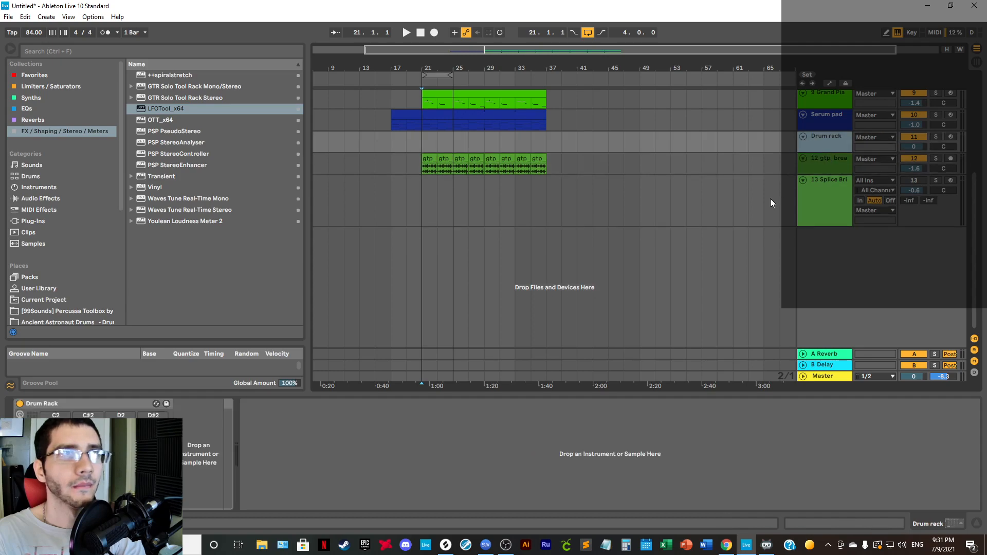
pyautogui.scroll(4, 788, 219)
pyautogui.scroll(-1, 814, 248)
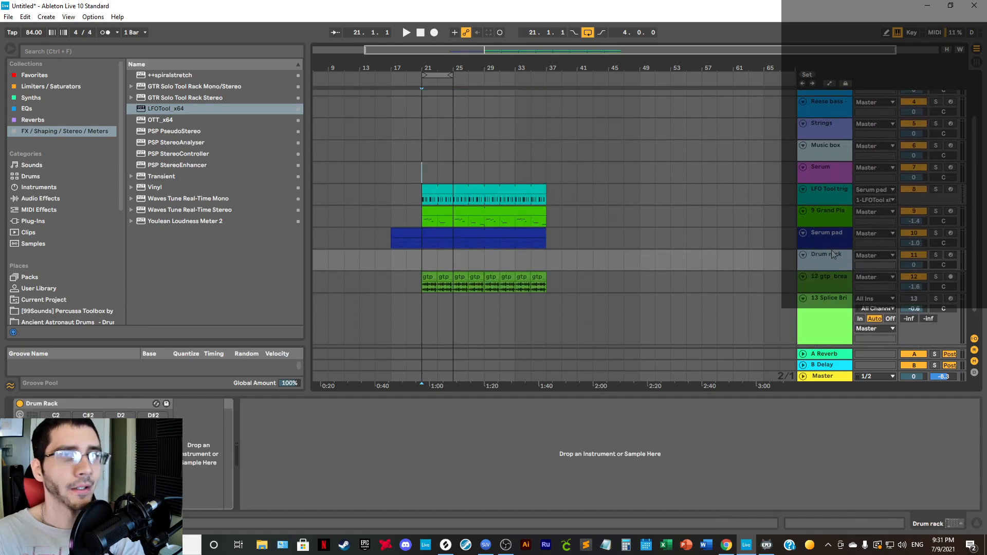
# Step: Hide the browser and collapse the six tracks from Triangle lead through Music box to minimum height
pyautogui.click(9, 51)
pyautogui.scroll(3, 555, 196)
pyautogui.scroll(-1, 555, 196)
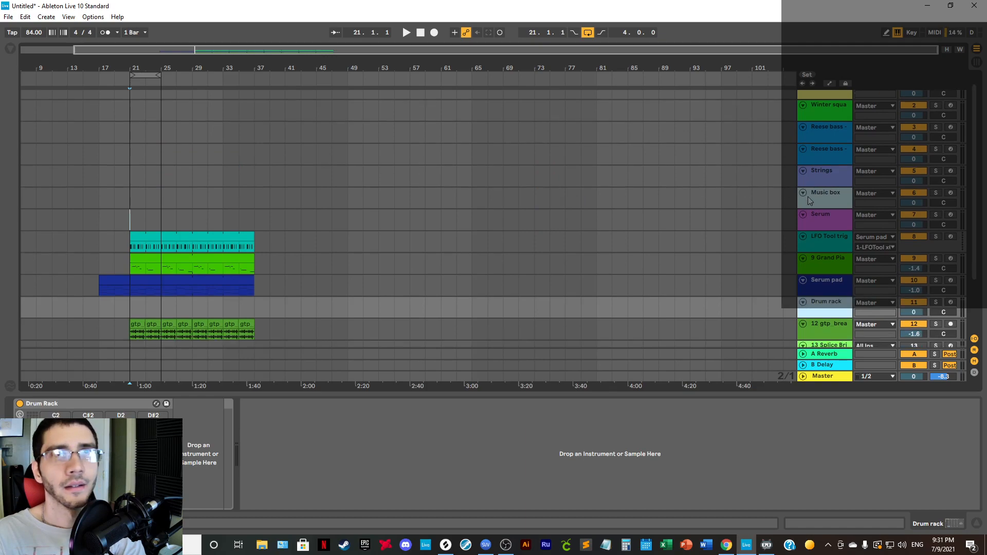
pyautogui.scroll(1, 668, 155)
pyautogui.click(827, 106)
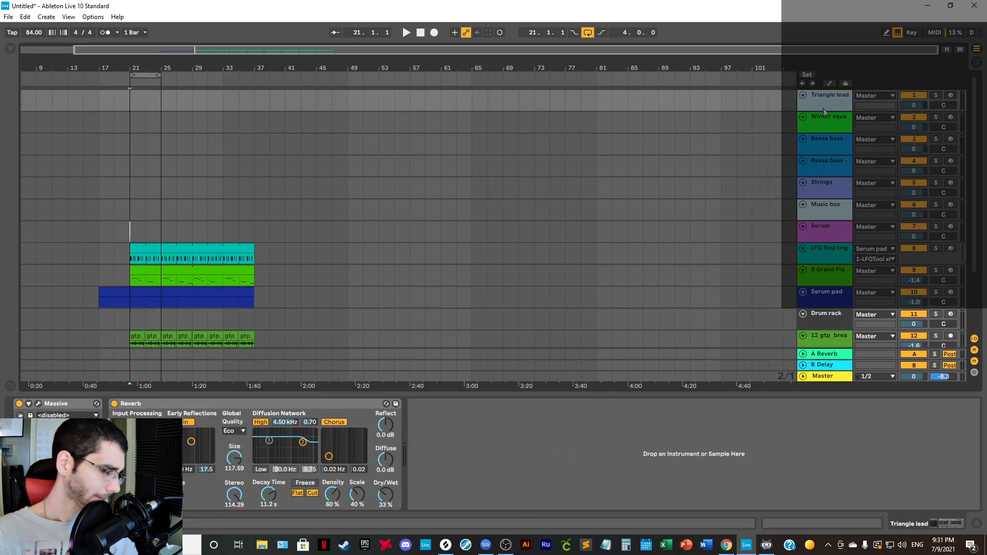
pyautogui.click(828, 210)
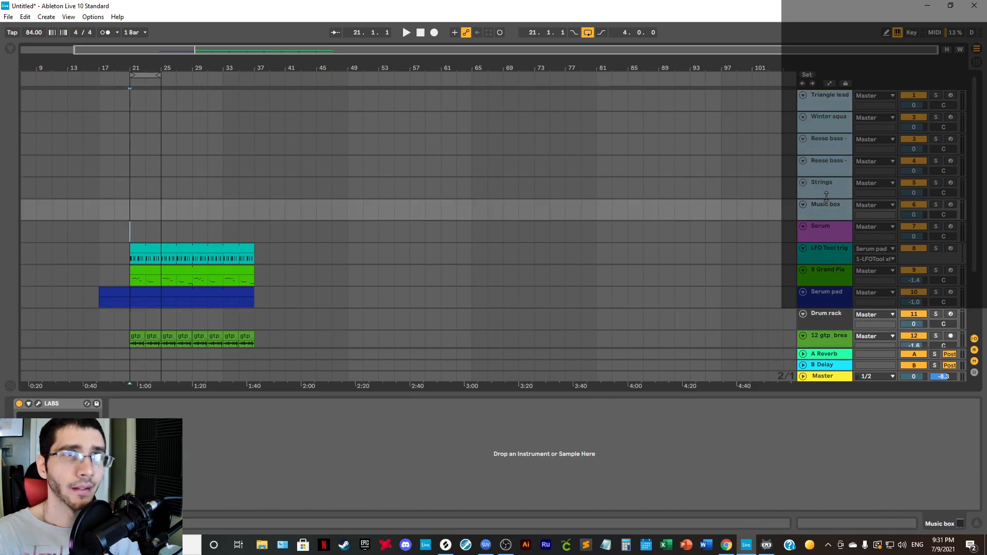
pyautogui.moveTo(826, 195); pyautogui.dragTo(829, 164)
# Step: Move the gtp_breakbeat track directly below Music box and play the arrangement from bar 17
pyautogui.moveTo(839, 275)
pyautogui.mouseDown()
pyautogui.moveTo(830, 278)
pyautogui.moveTo(840, 163)
pyautogui.mouseUp()
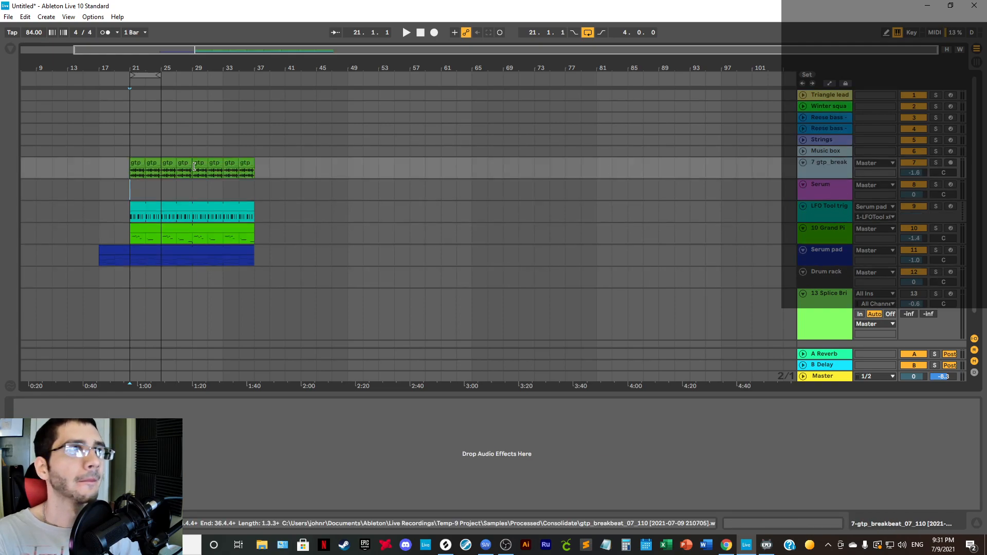
pyautogui.click(103, 163)
pyautogui.press('space')
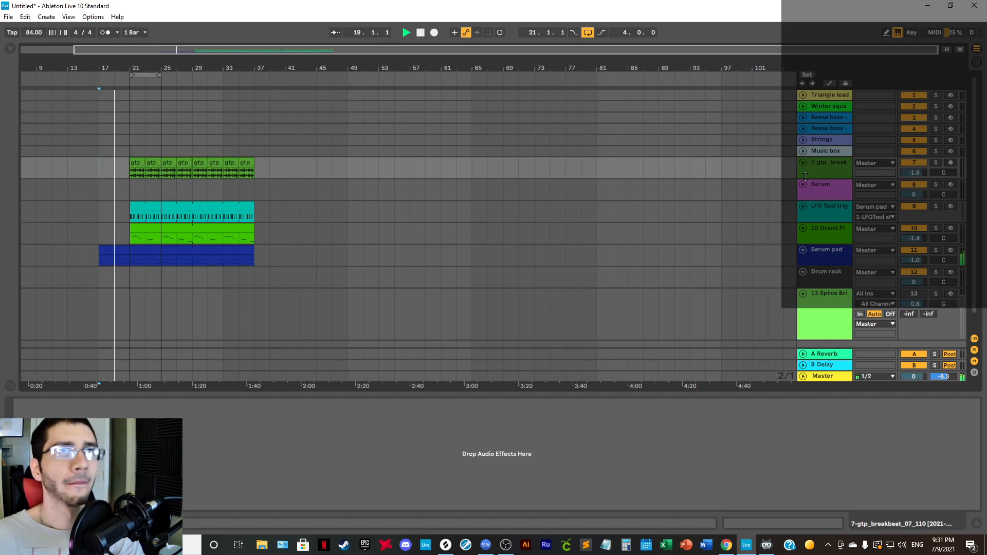
# Step: Show LFOTool's Device On automation on an enlarged Serum pad track and turn off arrangement looping
pyautogui.click(829, 196)
pyautogui.click(821, 233)
pyautogui.click(821, 258)
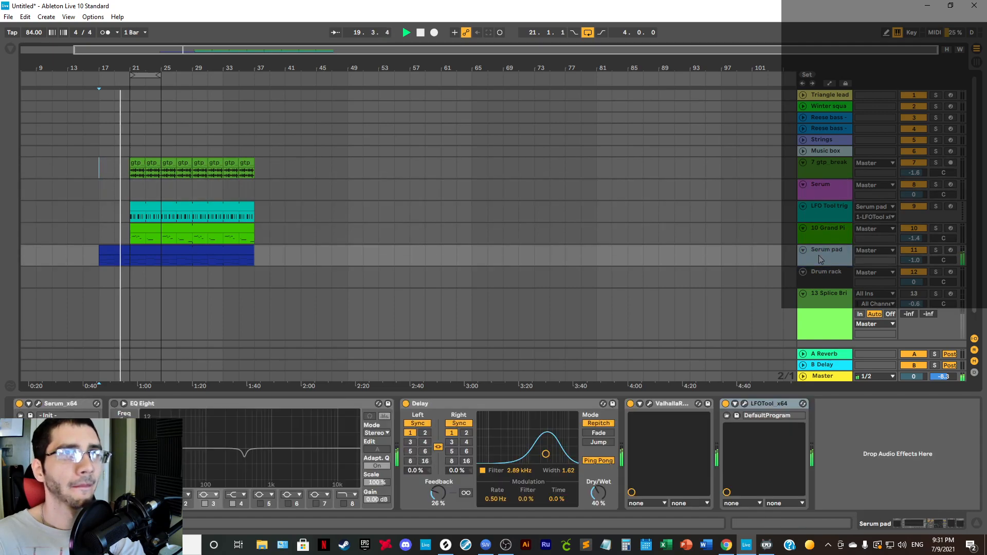
pyautogui.rightClick(725, 404)
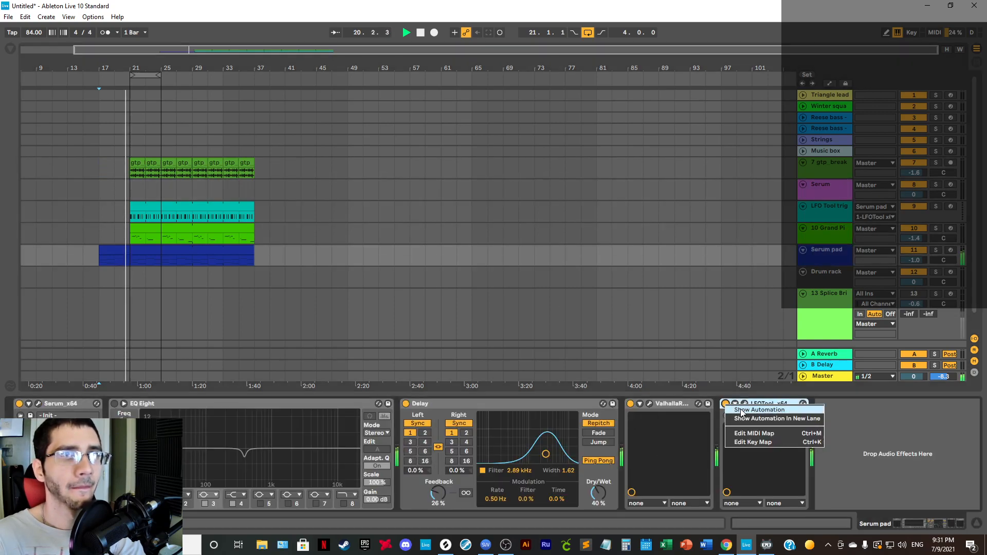
pyautogui.click(740, 410)
pyautogui.moveTo(824, 266); pyautogui.dragTo(824, 346)
pyautogui.moveTo(136, 70); pyautogui.dragTo(136, 129)
pyautogui.click(587, 32)
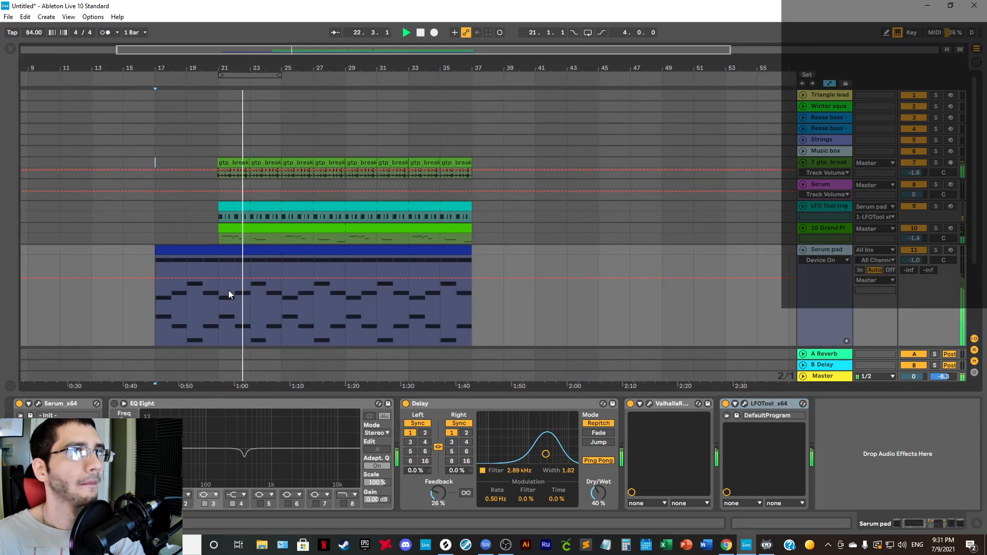
# Step: Automate LFOTool's Device On on the Serum pad to stay off until bar 21 and switch on there
pyautogui.moveTo(227, 290); pyautogui.dragTo(196, 322)
pyautogui.click(177, 292)
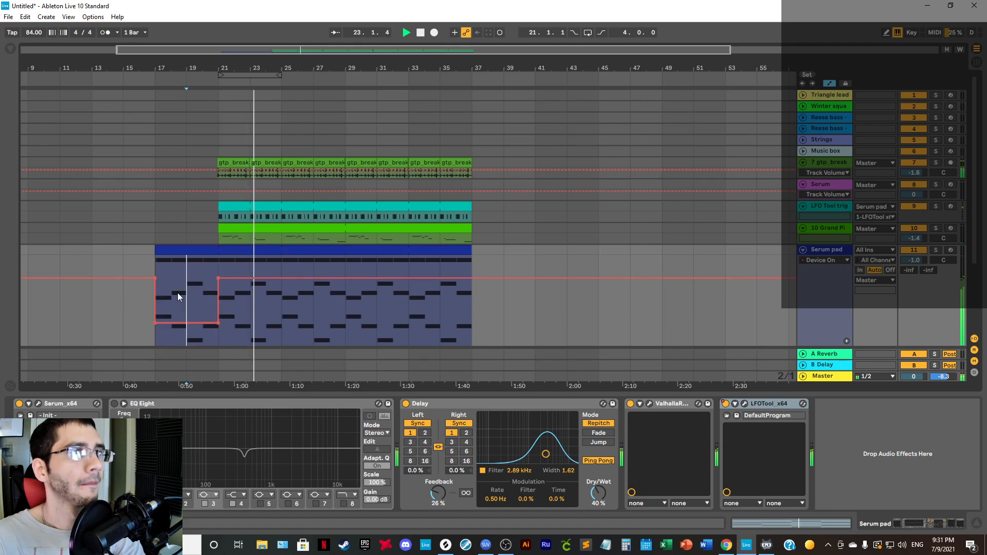
pyautogui.moveTo(155, 279); pyautogui.dragTo(157, 324)
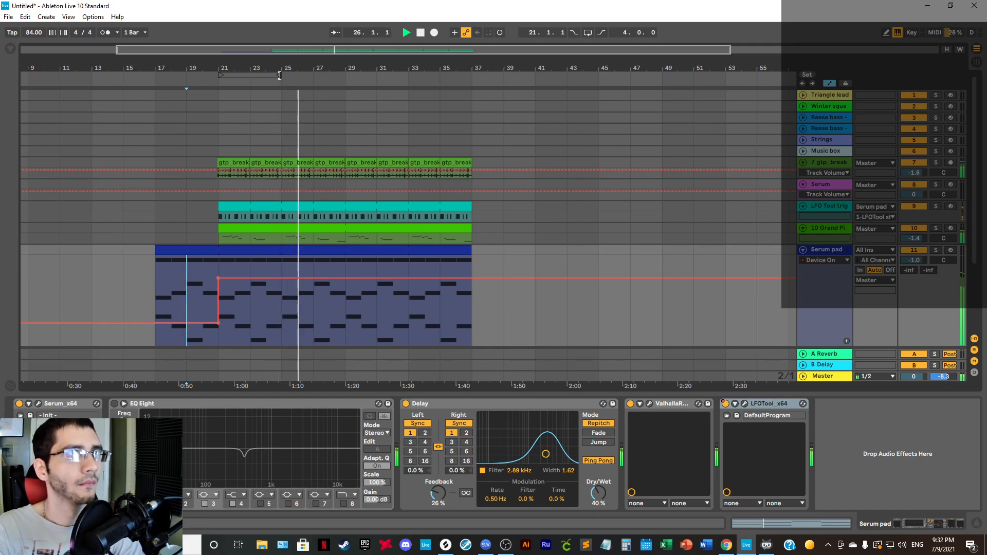
# Step: Extend the loop region to 16 bars, from bar 21 to bar 37, and inspect the Serum pad's synth settings
pyautogui.moveTo(285, 79); pyautogui.dragTo(471, 76)
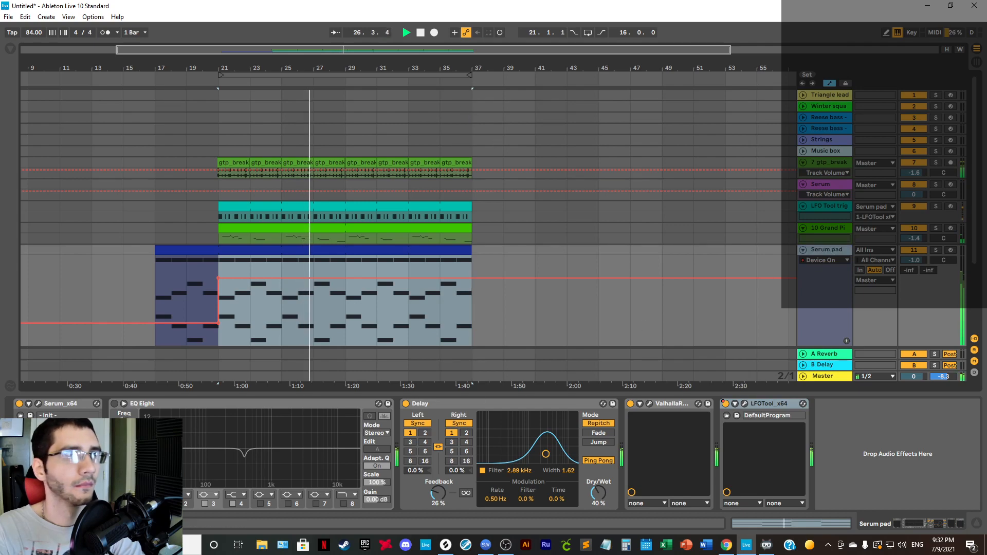
pyautogui.click(38, 404)
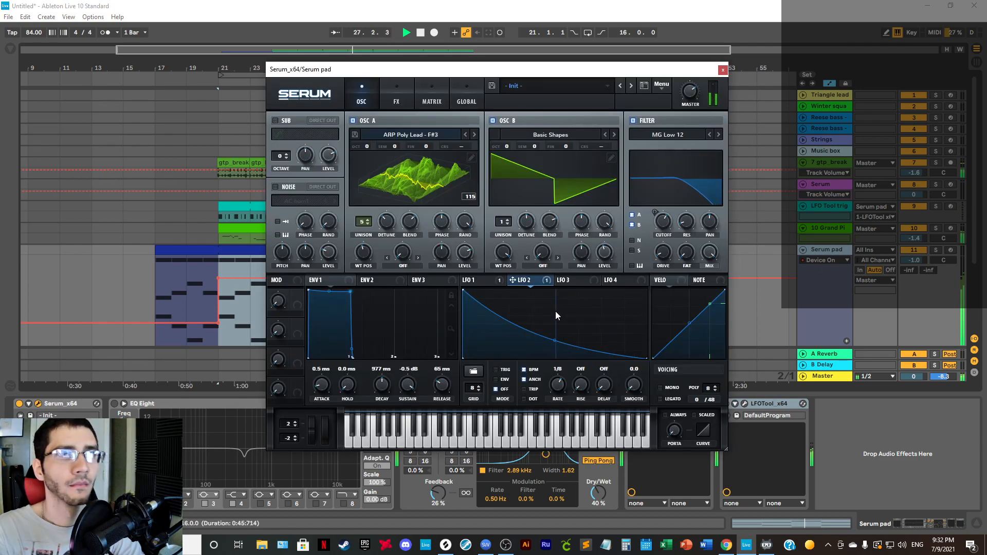
pyautogui.click(723, 70)
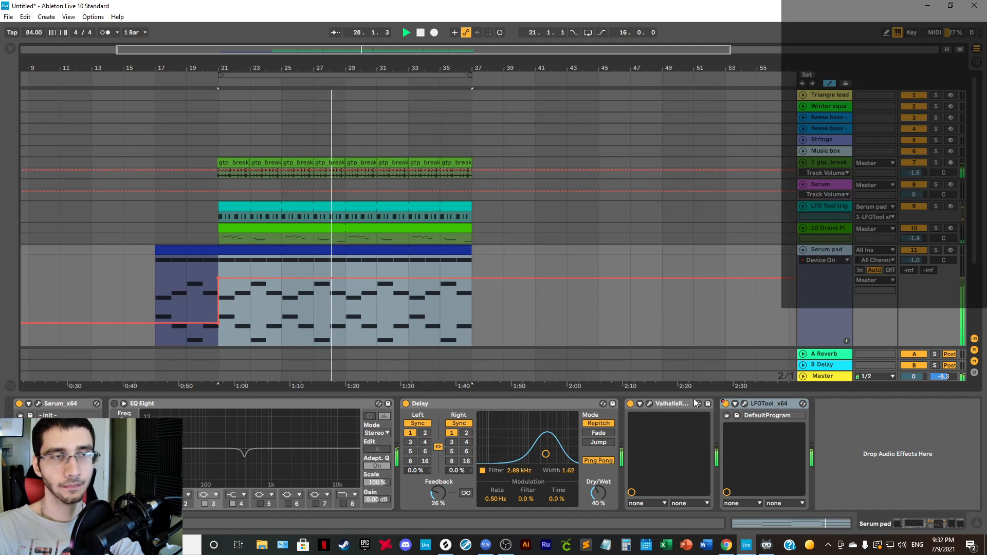
# Step: Set the Serum pad's LFOTool depth to 61, close the plugin and re-enable arrangement looping
pyautogui.click(744, 404)
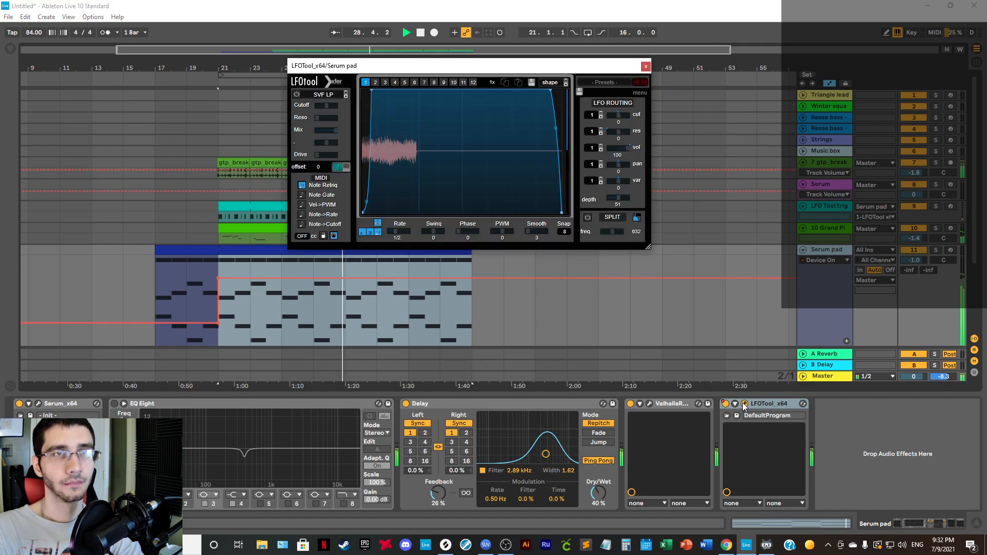
pyautogui.moveTo(620, 198); pyautogui.dragTo(633, 202)
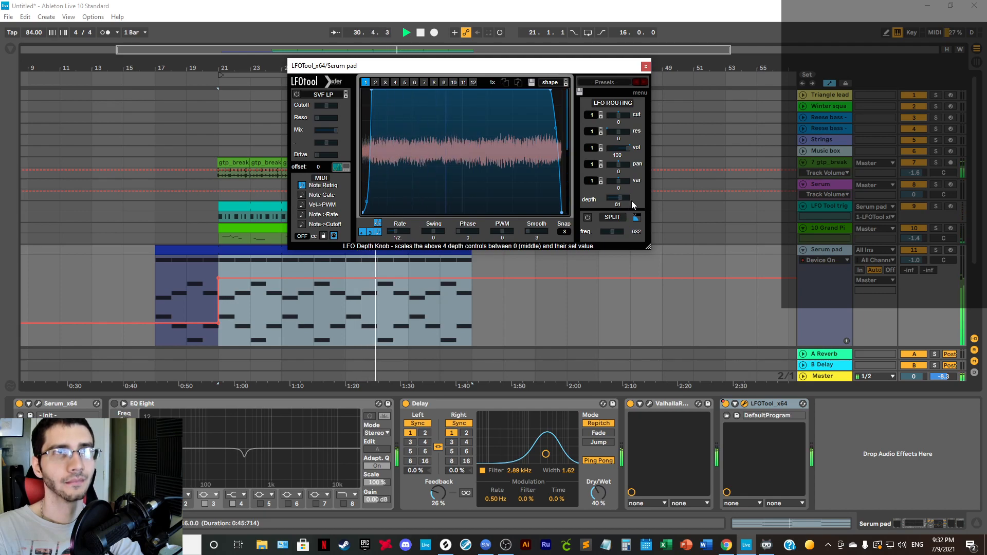
pyautogui.click(646, 65)
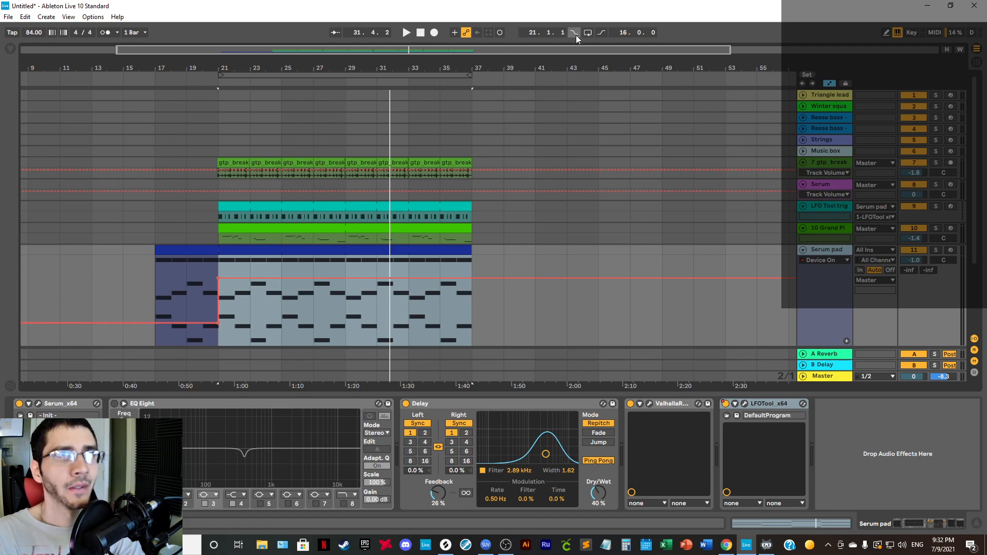
pyautogui.click(590, 34)
# Step: Enlarge the Winter square track and copy the Grand Piano clip onto it, starting at bar 21
pyautogui.click(831, 108)
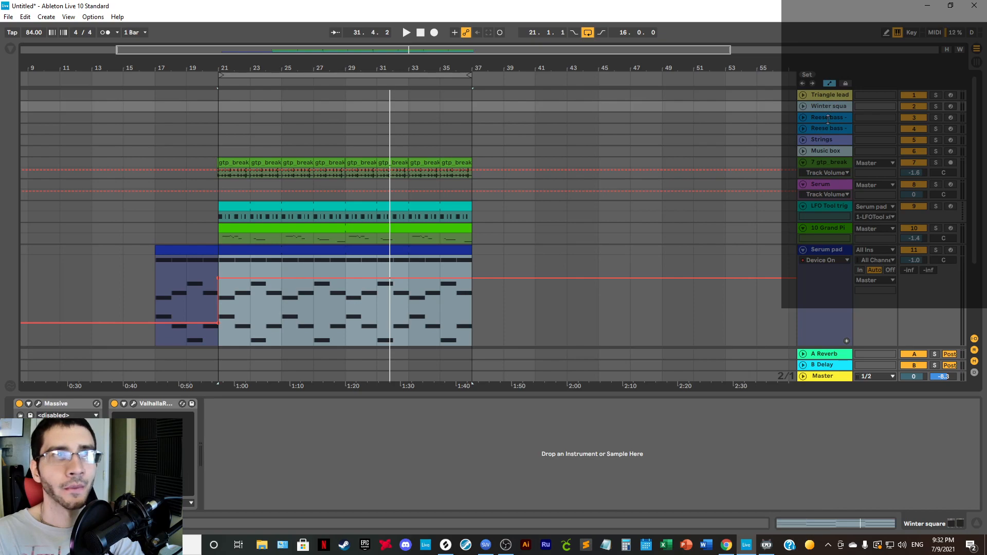
pyautogui.moveTo(828, 119); pyautogui.dragTo(827, 144)
pyautogui.click(315, 271)
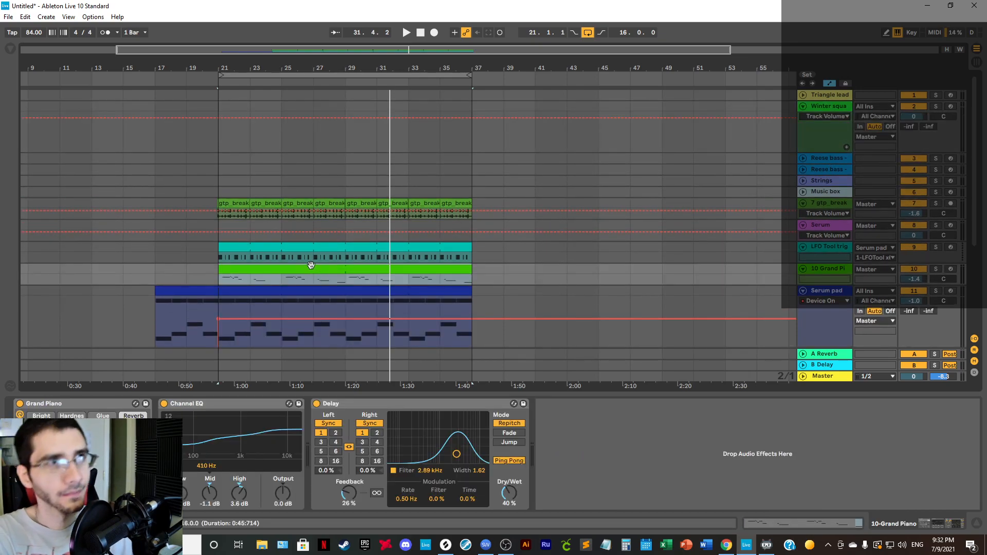
pyautogui.moveTo(311, 265); pyautogui.dragTo(320, 143)
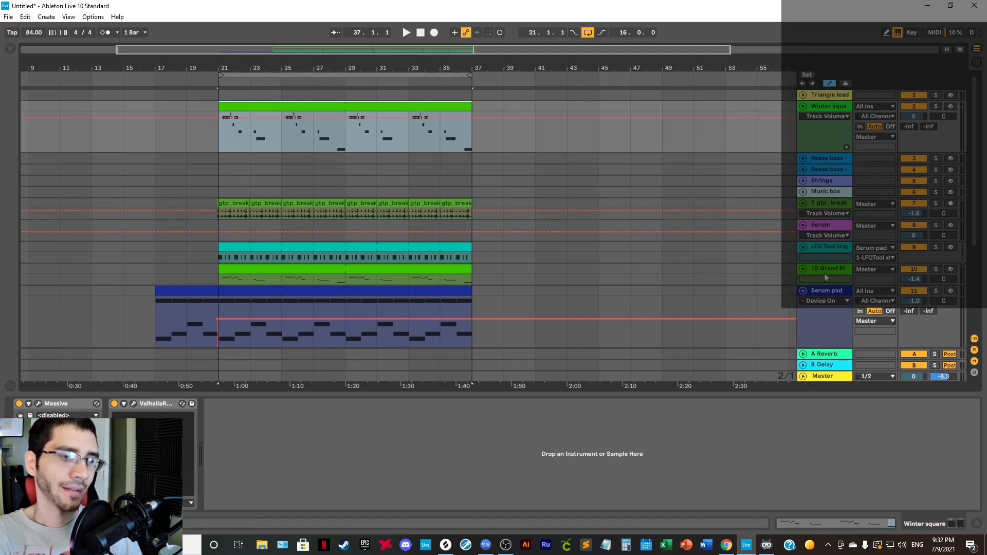
# Step: Deactivate the Grand Piano track and remove its original clip
pyautogui.click(818, 209)
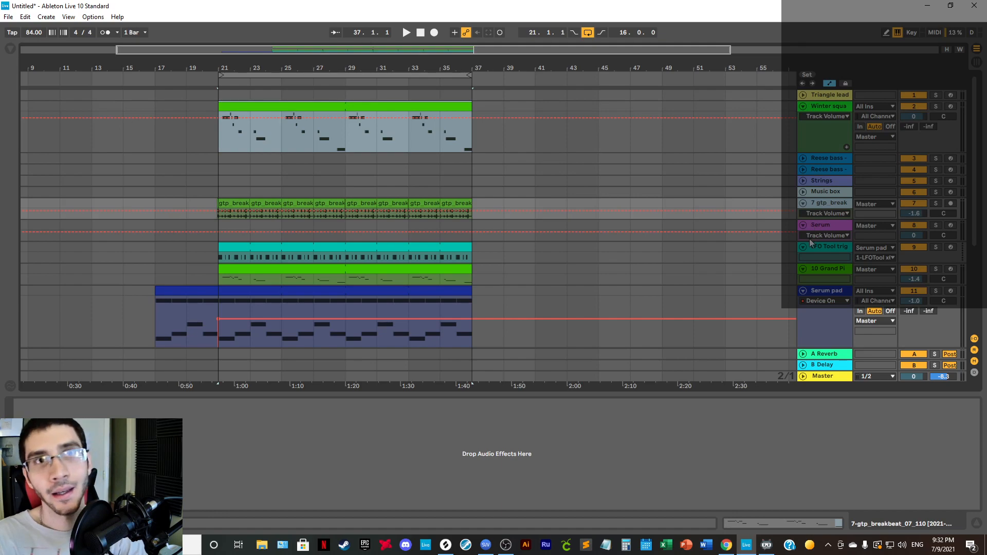
pyautogui.click(825, 270)
pyautogui.click(420, 271)
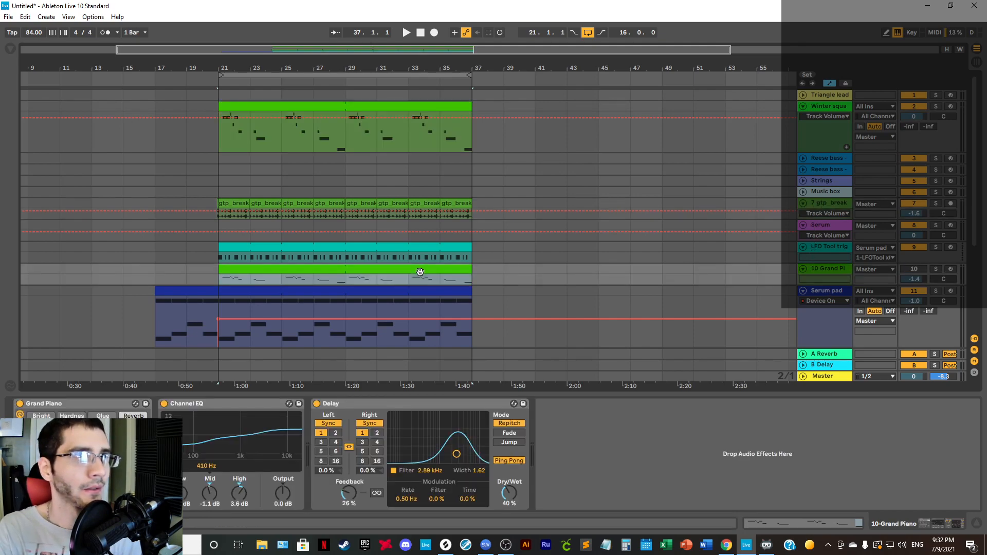
pyautogui.click(449, 284)
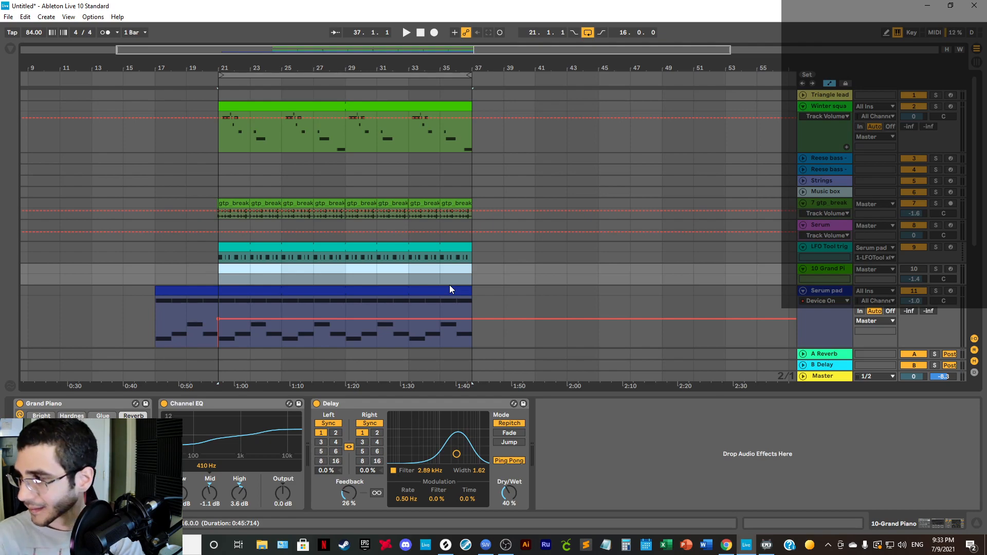
# Step: Lower the Winter square track's volume to -7.7 dB and play the arrangement from bar 17
pyautogui.click(150, 143)
pyautogui.press('space')
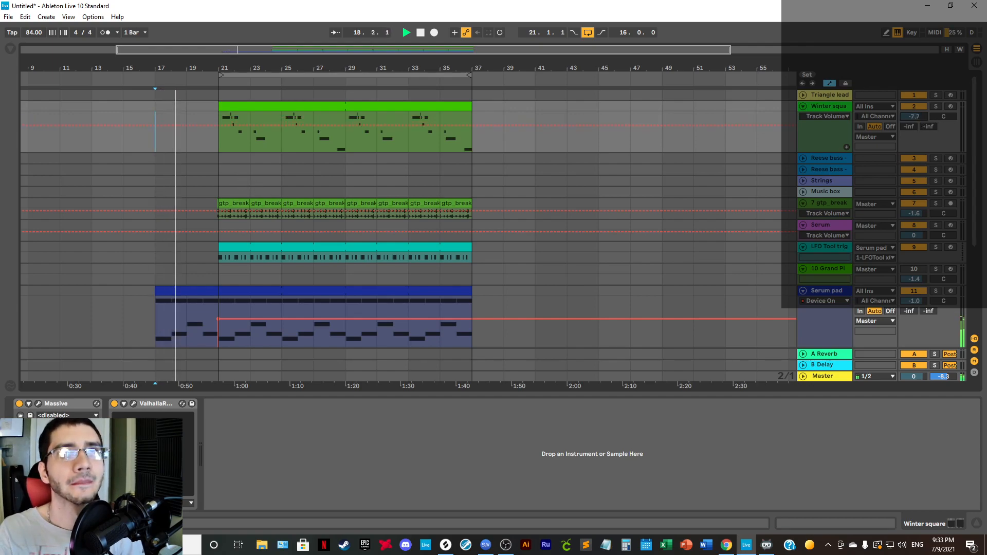
# Step: Hide the device view and reduce the Serum pad track's height in the arrangement
pyautogui.scroll(-2, 740, 194)
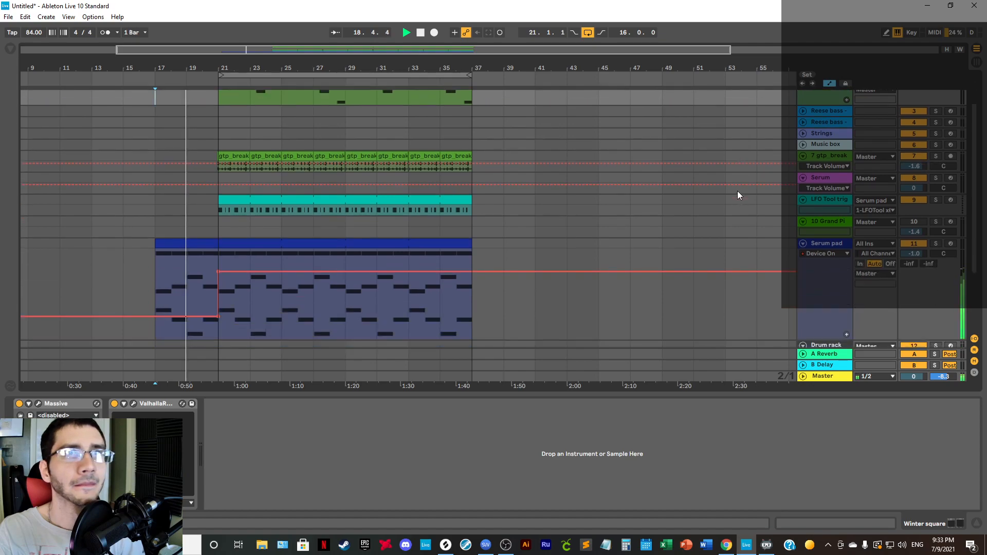
pyautogui.click(976, 524)
pyautogui.click(821, 352)
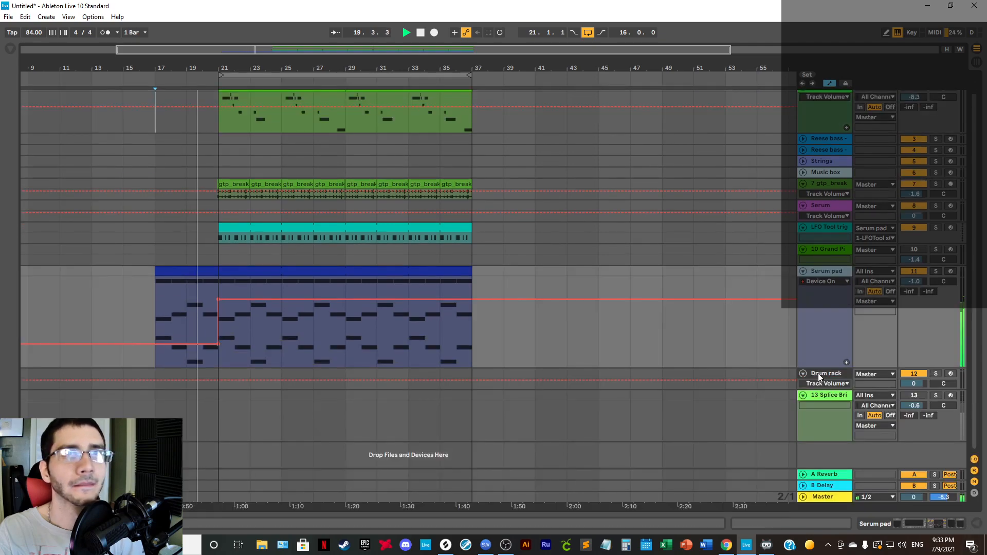
pyautogui.moveTo(819, 369); pyautogui.dragTo(832, 327)
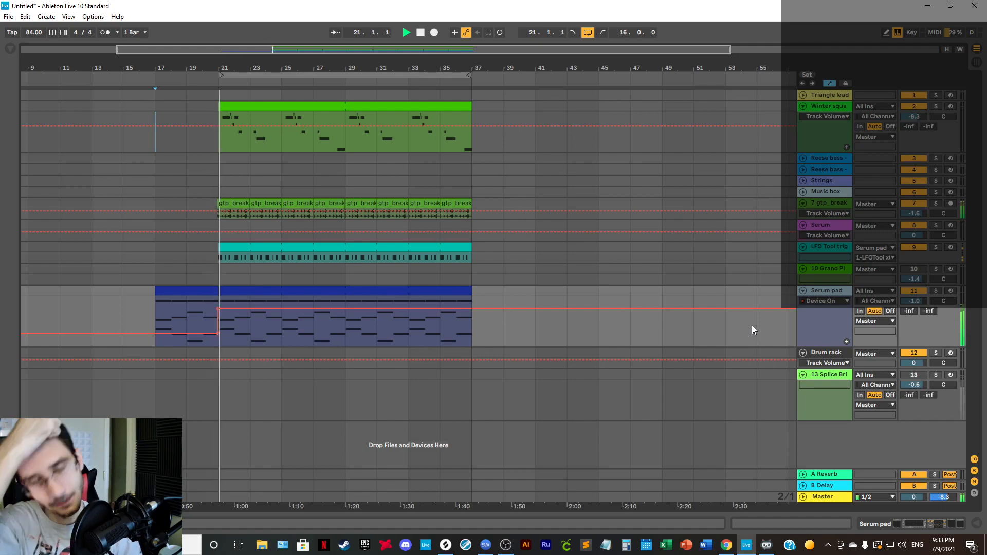
# Step: Lower the Winter square track's volume to -12.4 dB and show its device chain
pyautogui.click(915, 117)
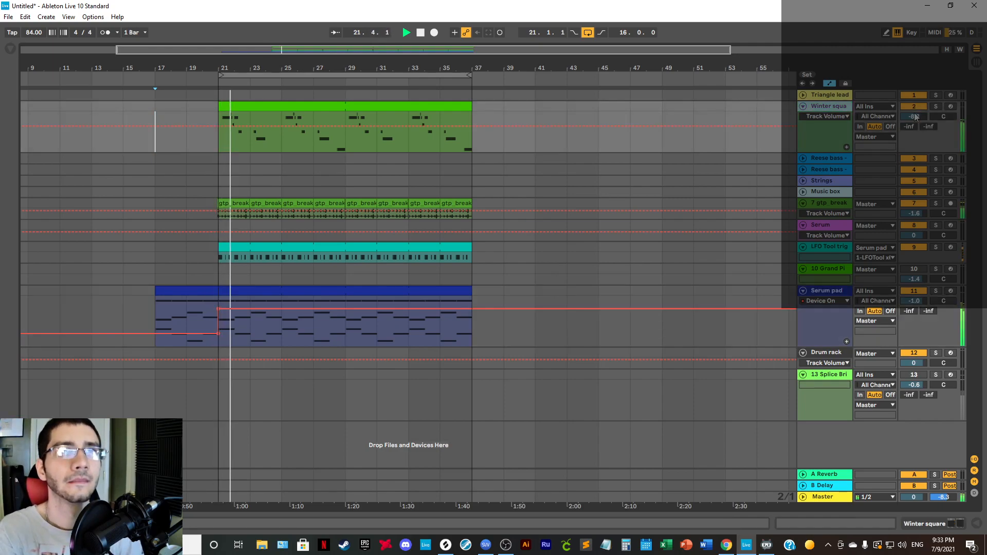
pyautogui.moveTo(915, 117); pyautogui.dragTo(915, 130)
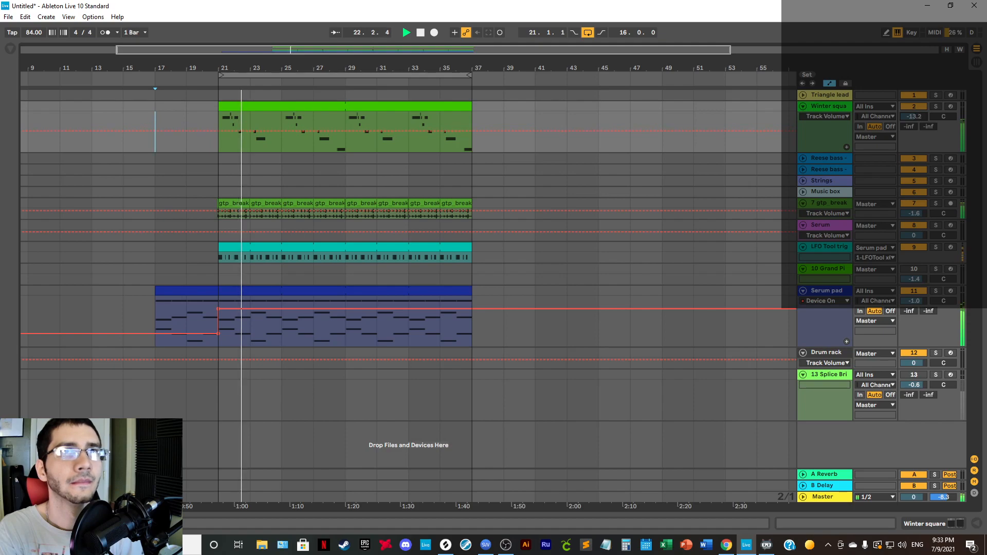
pyautogui.doubleClick(829, 109)
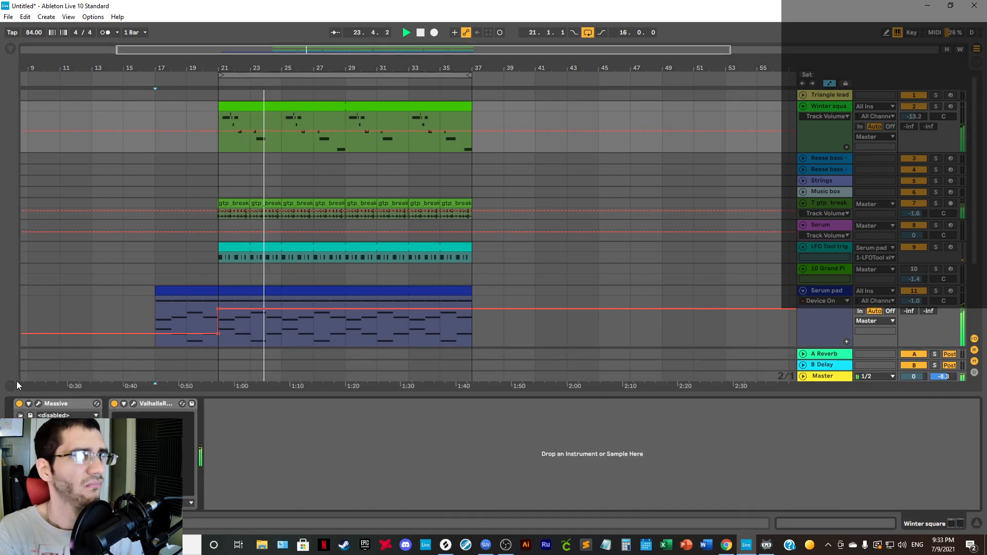
pyautogui.moveTo(916, 118); pyautogui.dragTo(915, 115)
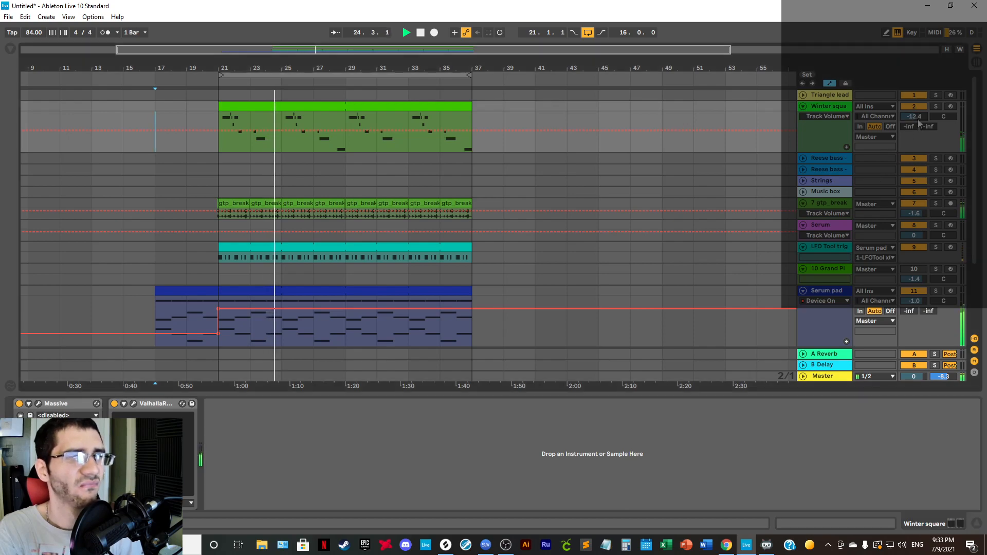
# Step: Set the ValhallaRoom mix on the Winter square track to 16.1 % and close the plugin window
pyautogui.click(133, 403)
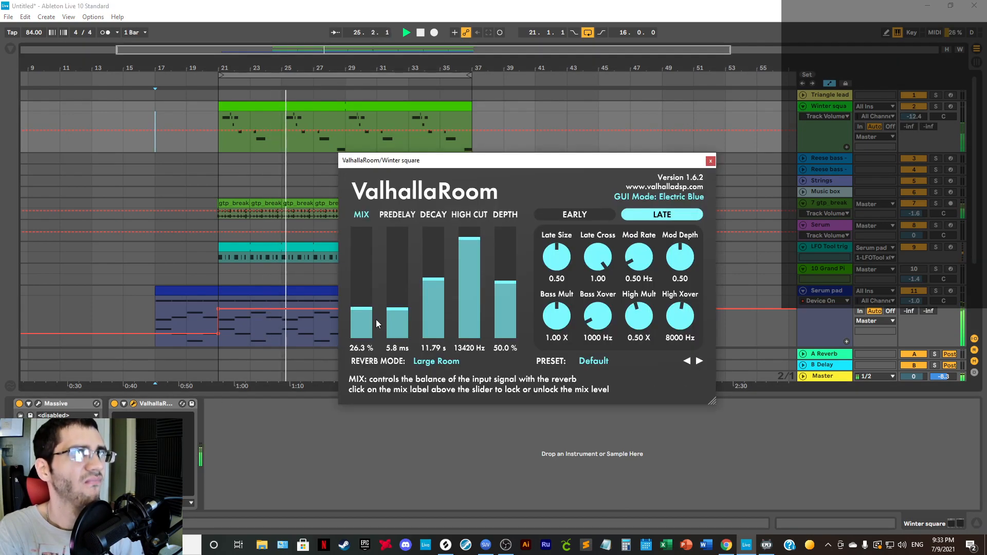
pyautogui.moveTo(376, 319); pyautogui.dragTo(378, 320)
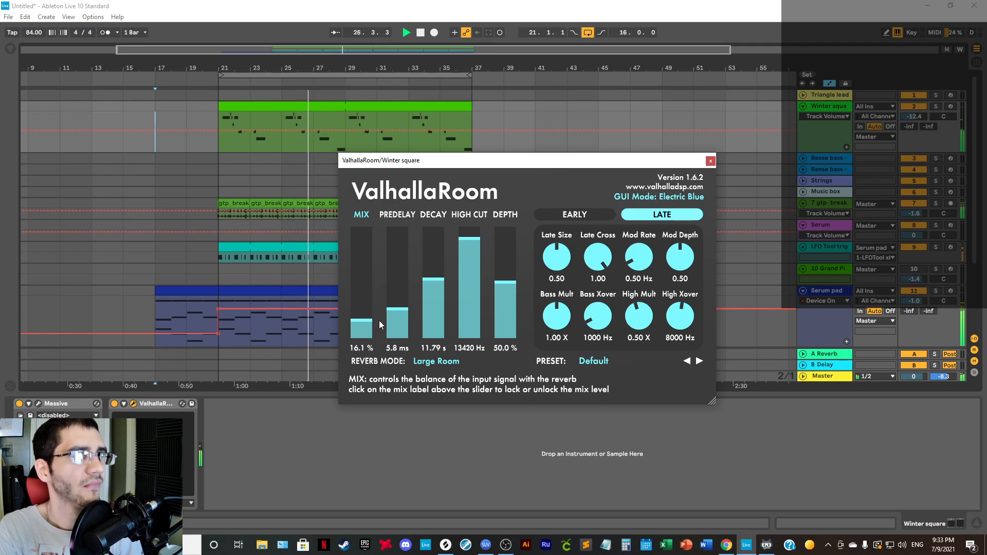
pyautogui.click(710, 162)
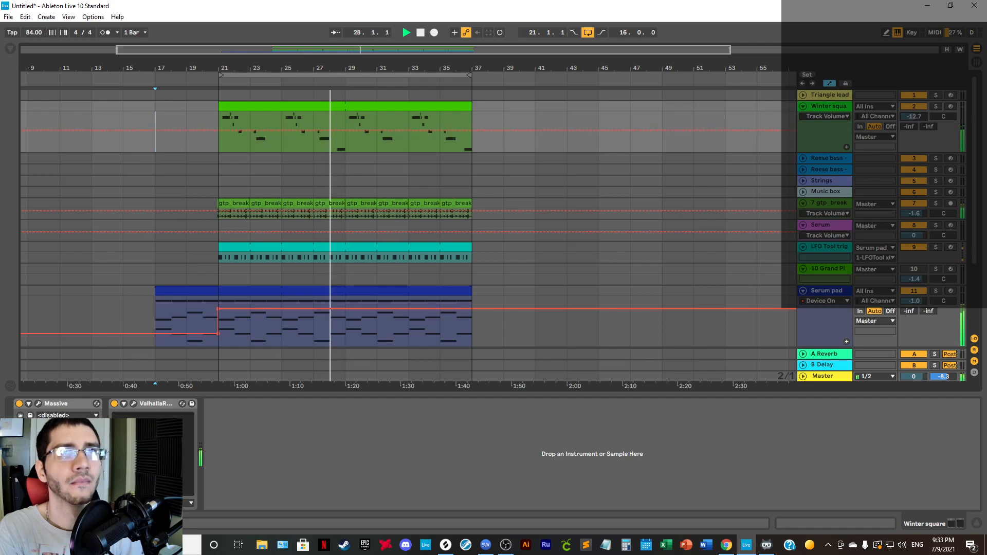
# Step: Show the browser, widen the visible timeline and set the Winter square track's volume to -12.9 dB
pyautogui.click(9, 48)
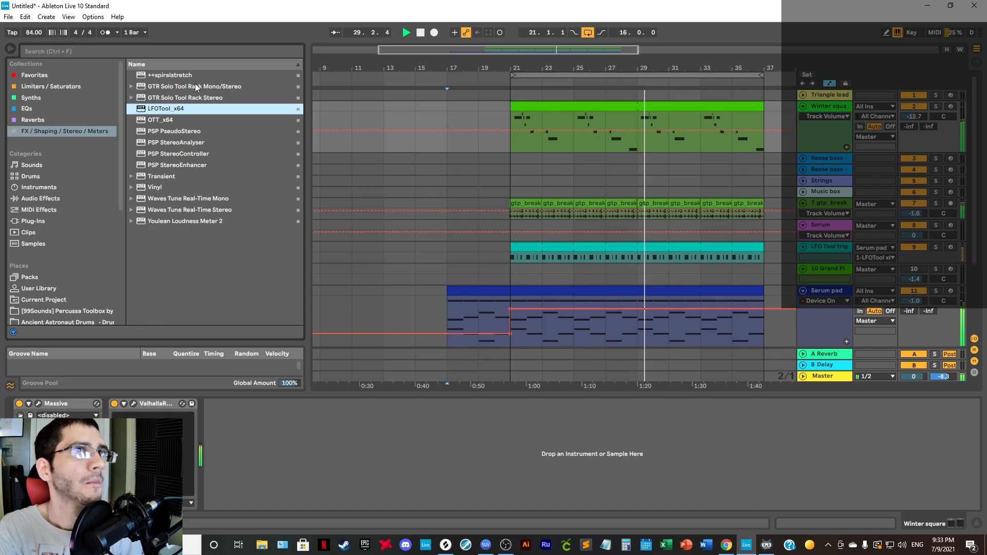
pyautogui.moveTo(502, 68); pyautogui.dragTo(503, 51)
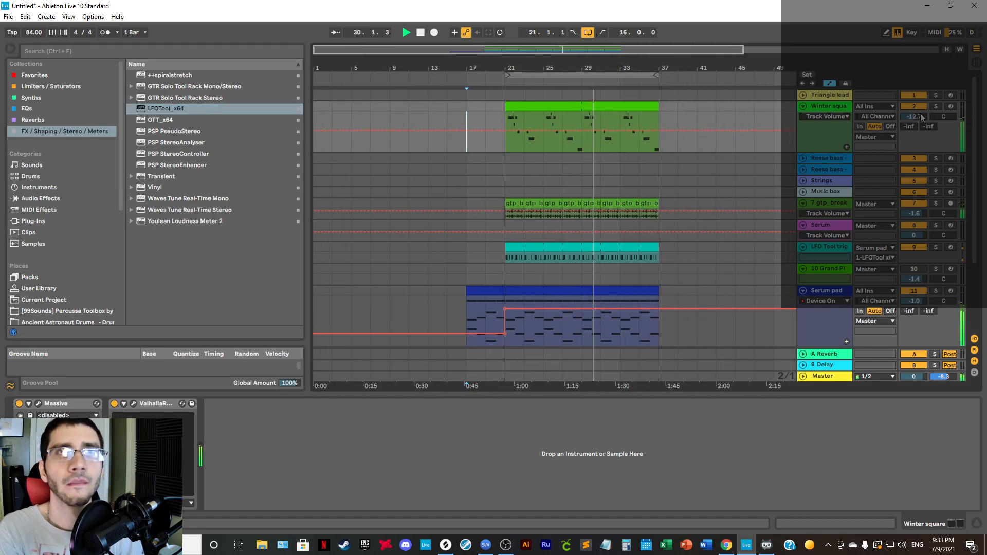
pyautogui.moveTo(917, 117); pyautogui.dragTo(916, 121)
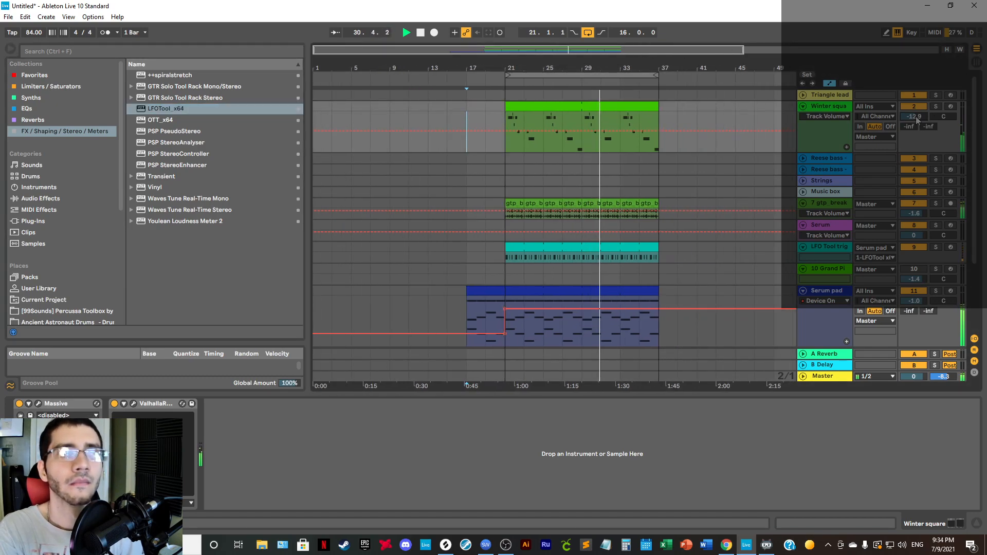
# Step: Check the track levels in the session mixer, and stop the arrangement playback with looping turned off
pyautogui.click(974, 63)
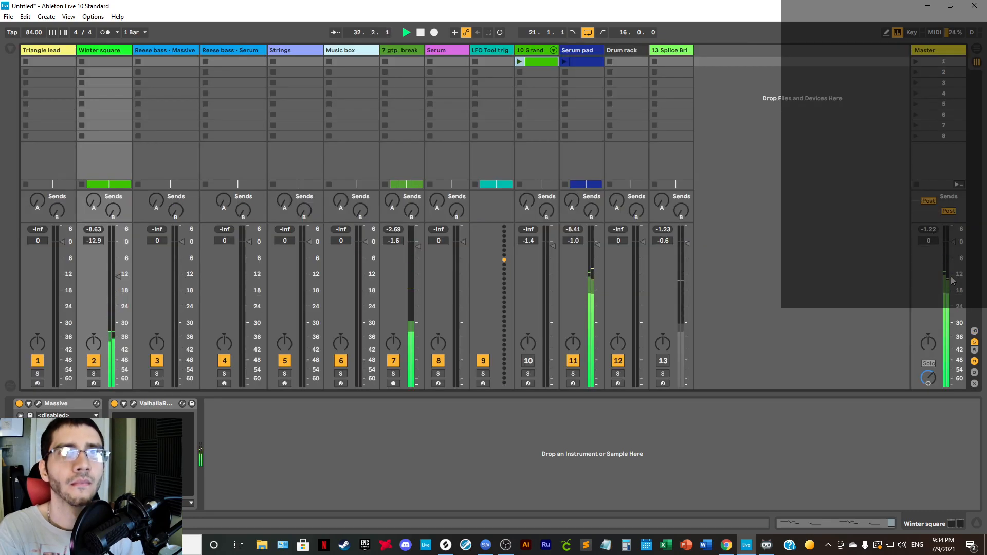
pyautogui.press('Tab')
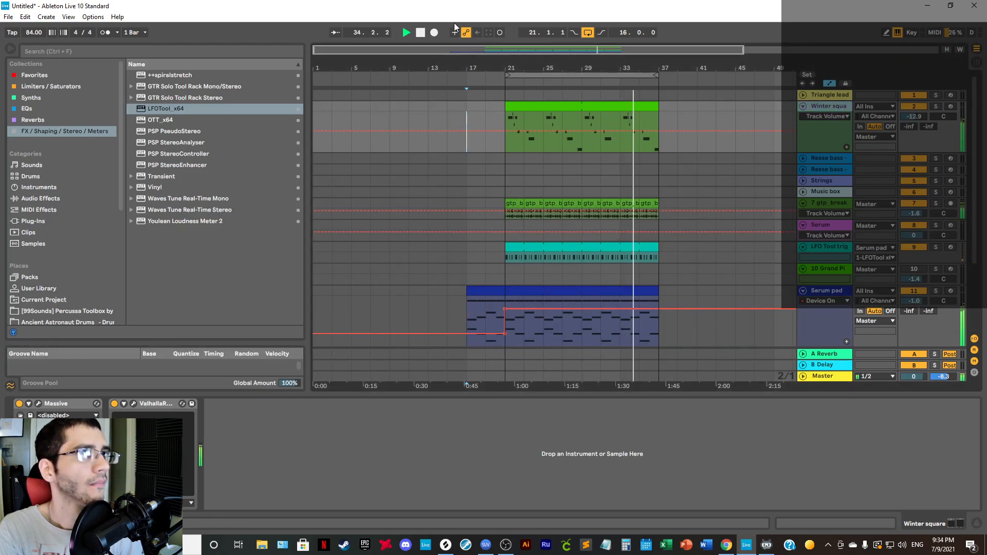
pyautogui.click(591, 33)
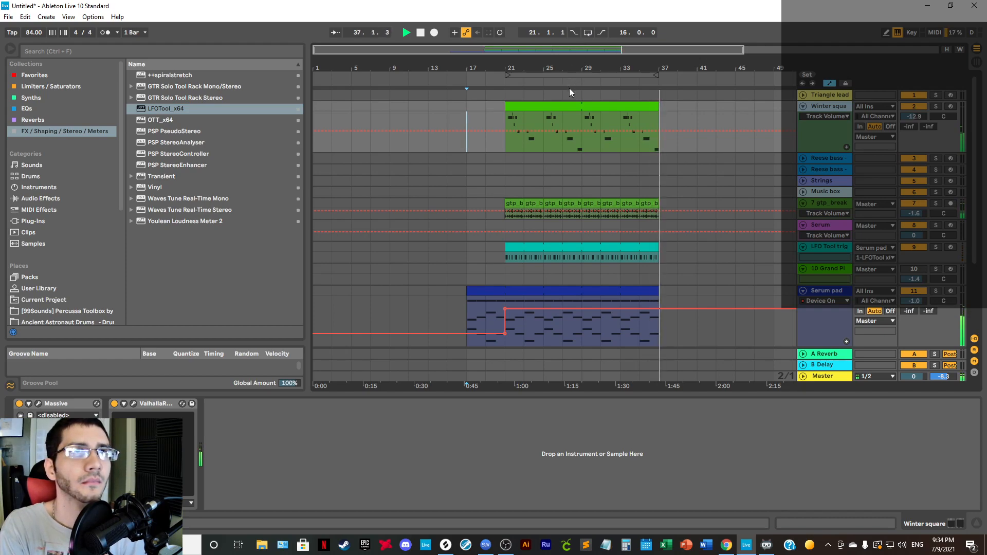
pyautogui.press('space')
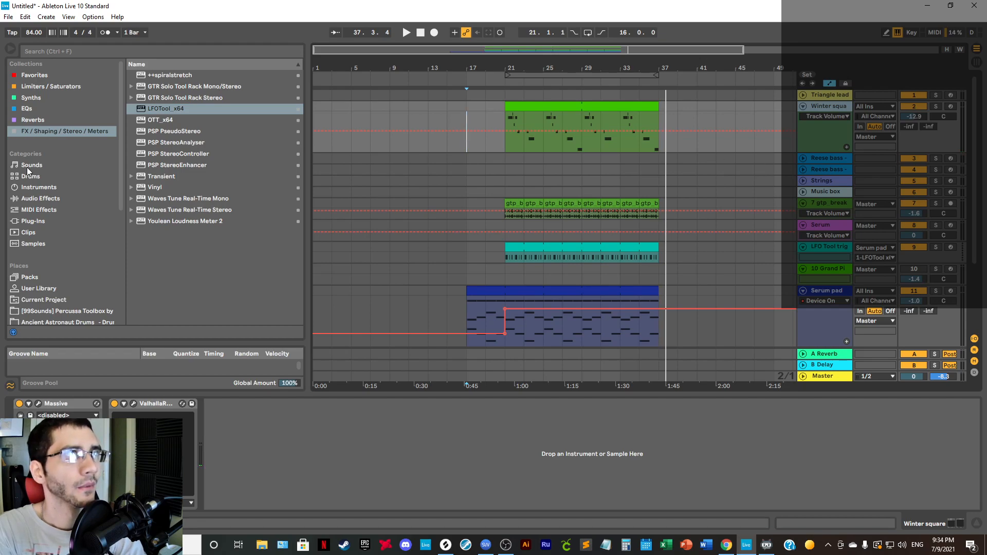
# Step: Insert the F6-RTA Stereo EQ between Massive and ValhallaRoom on the Winter square track and hide the browser
pyautogui.click(38, 109)
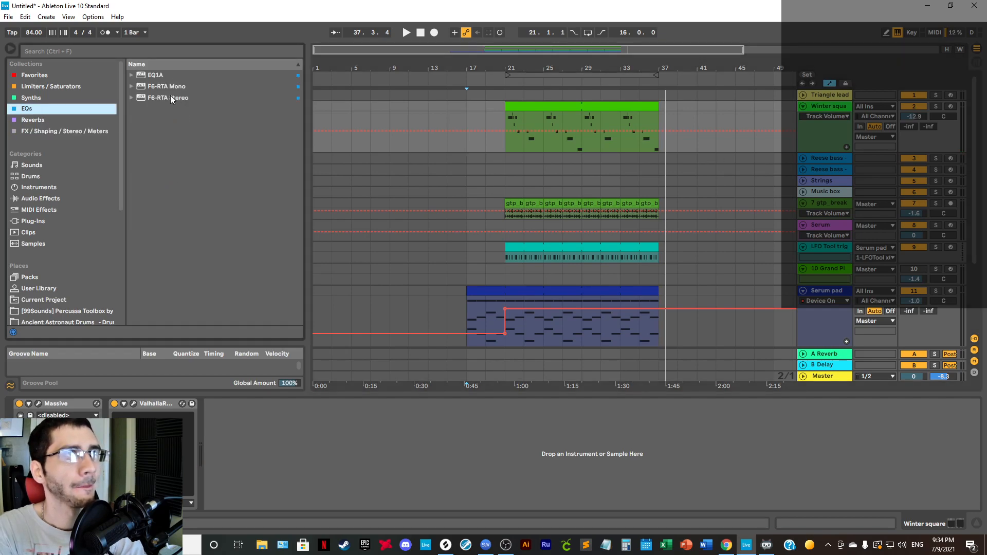
pyautogui.moveTo(166, 98); pyautogui.dragTo(83, 415)
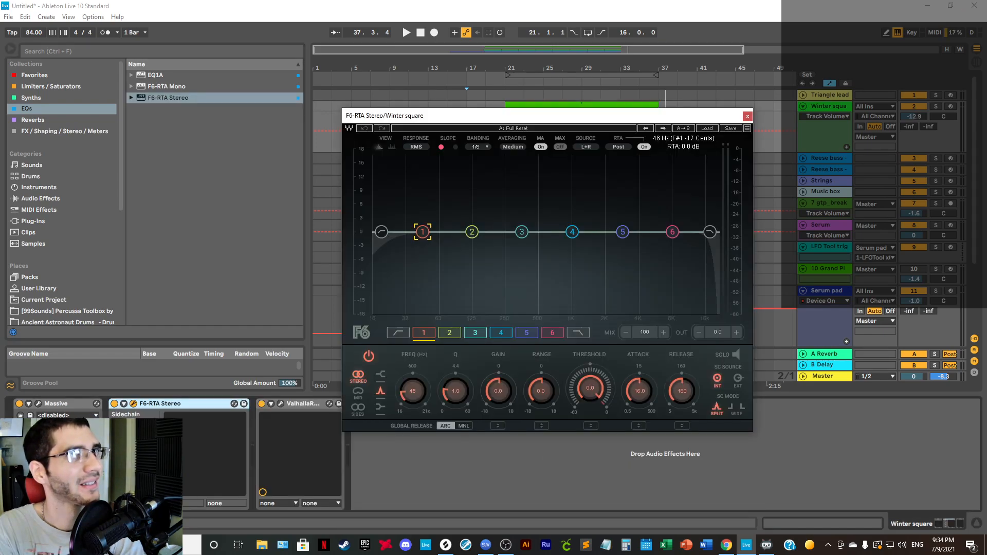
pyautogui.click(12, 49)
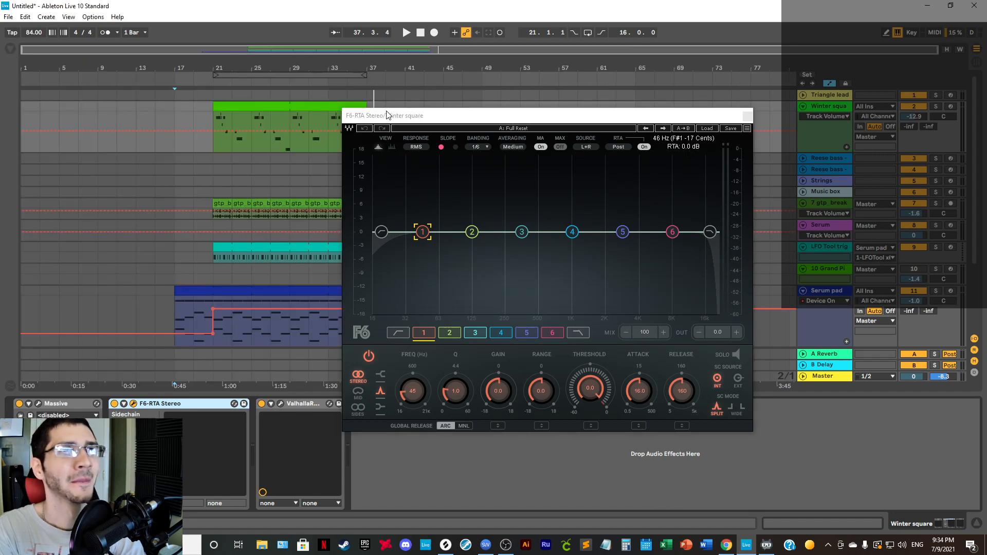
pyautogui.moveTo(386, 113); pyautogui.dragTo(575, 187)
# Step: Select the Winter square clip at bar 21, close the F6-RTA window and return to the track's device chain
pyautogui.click(238, 107)
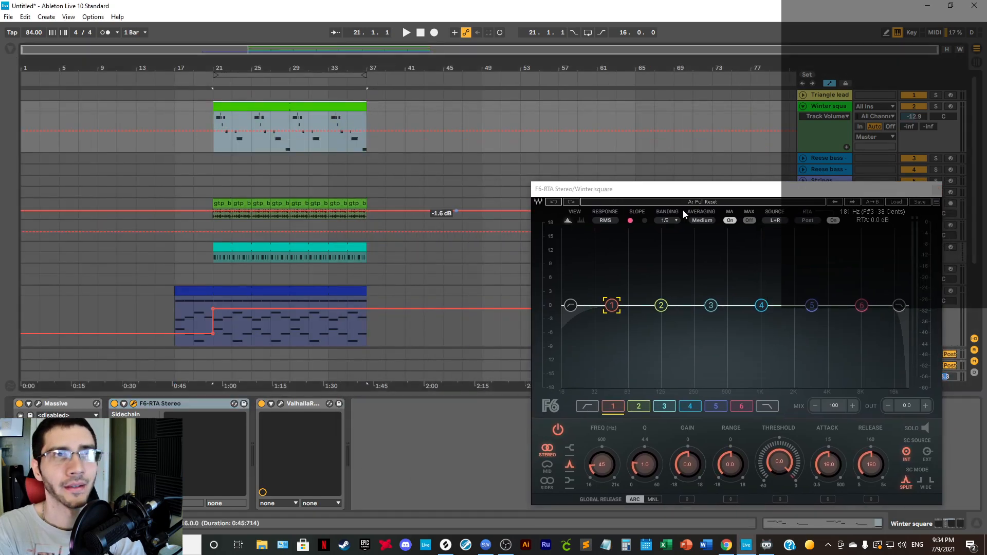
pyautogui.moveTo(679, 192); pyautogui.dragTo(557, 130)
pyautogui.click(800, 521)
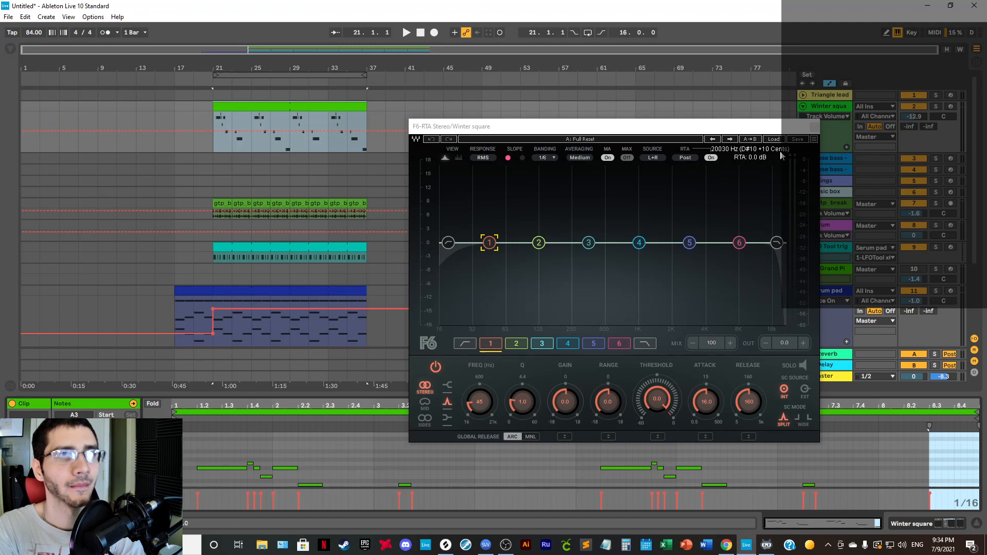
pyautogui.click(813, 126)
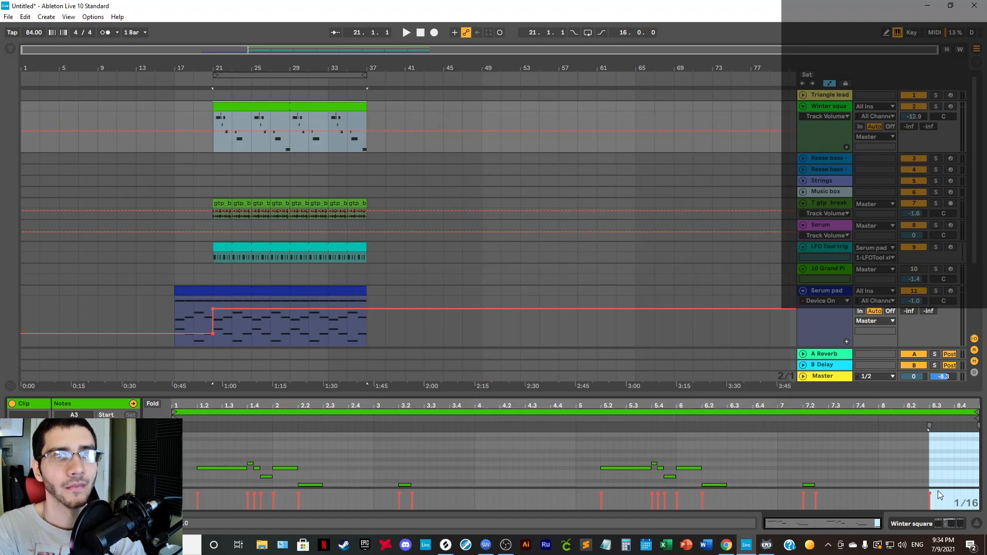
pyautogui.click(950, 523)
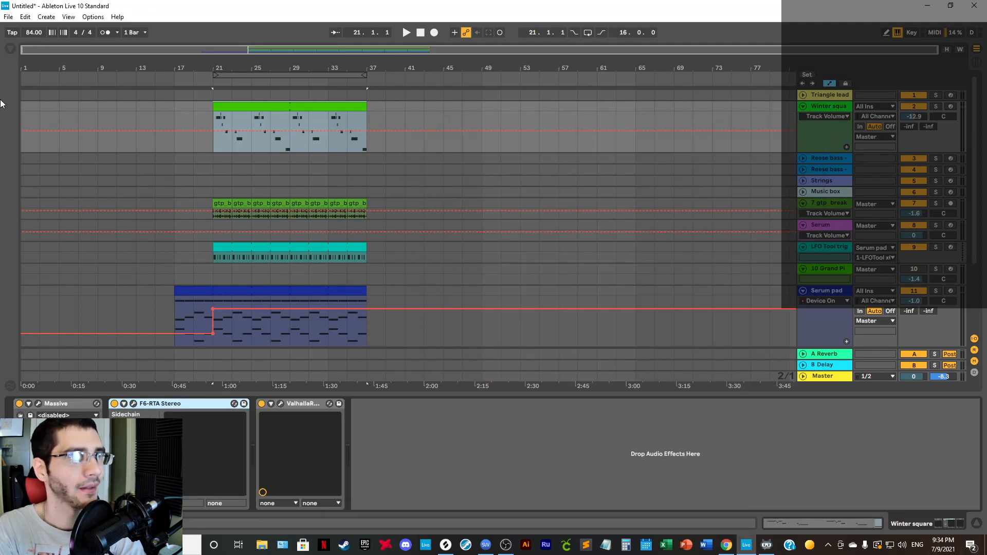
# Step: Insert the Spectrum audio effect between Massive and F6-RTA Stereo on the Winter square track
pyautogui.click(10, 50)
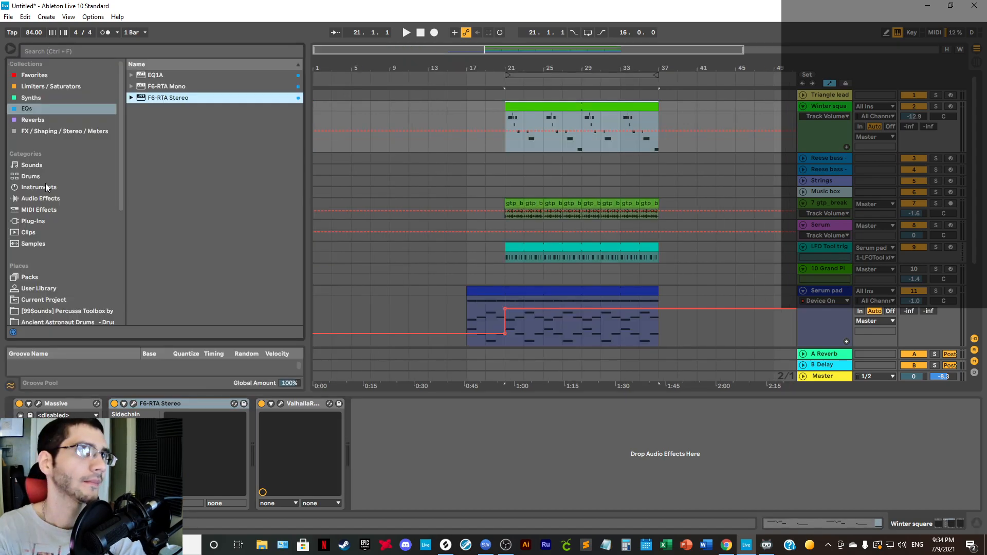
pyautogui.click(75, 196)
pyautogui.scroll(-4, 214, 230)
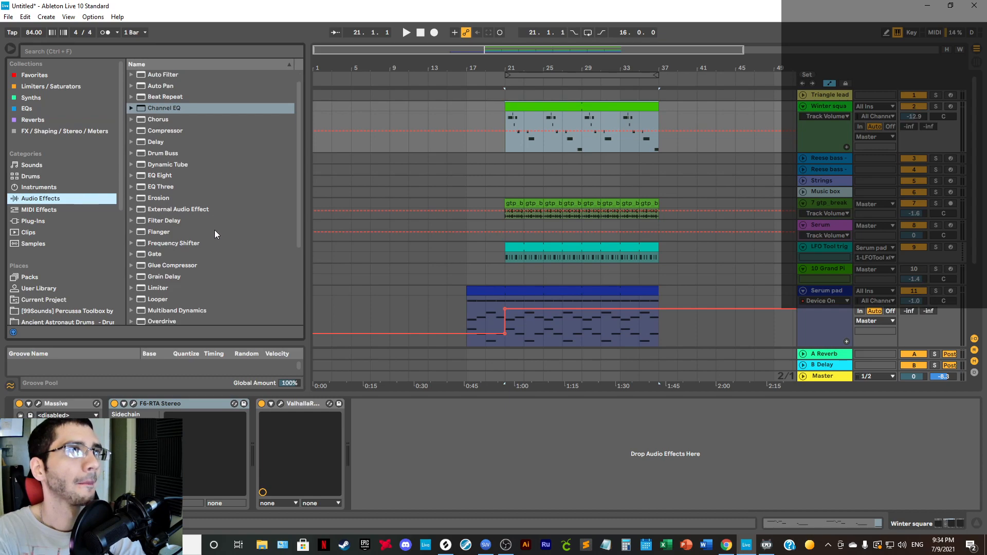
pyautogui.scroll(-3, 212, 240)
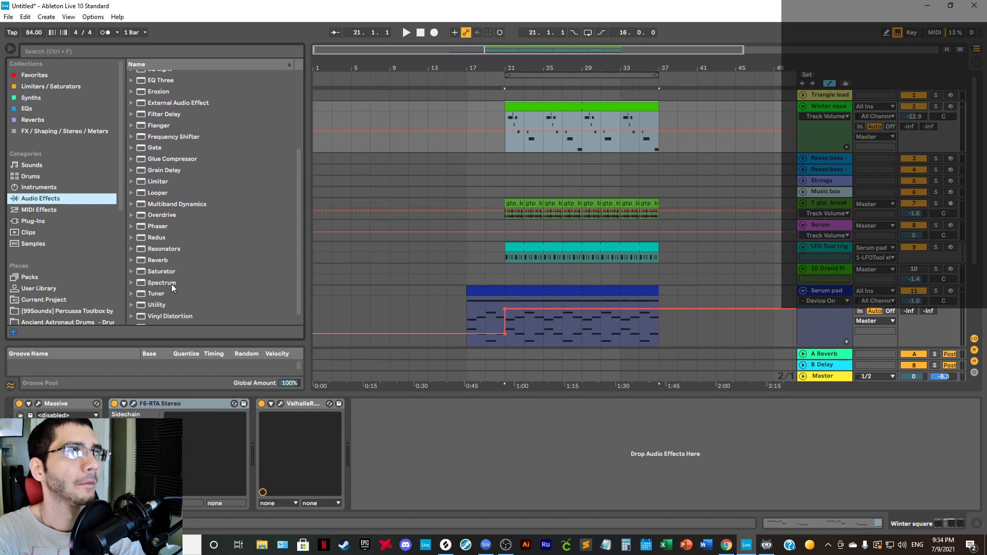
pyautogui.moveTo(171, 284); pyautogui.dragTo(111, 438)
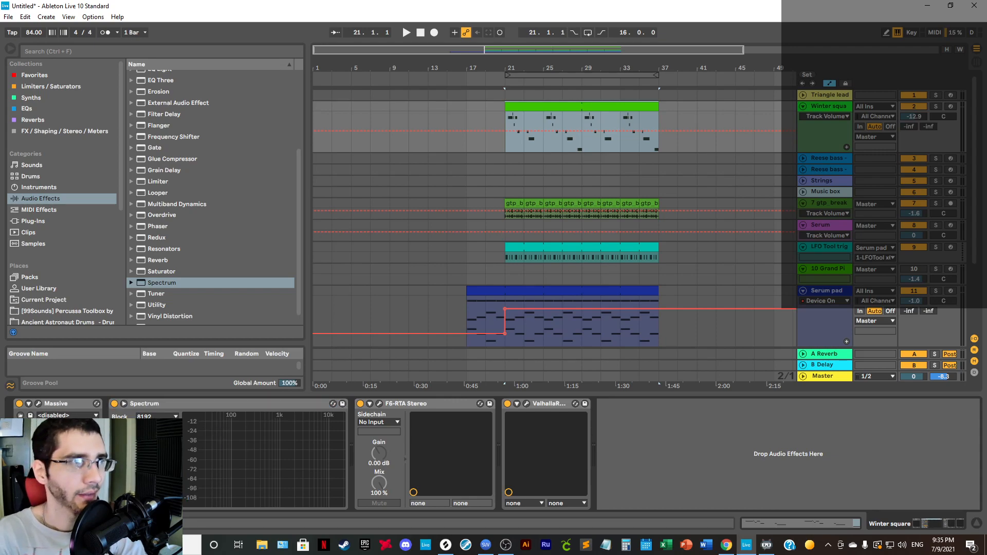
# Step: Play the arrangement from bar 21 and read the frequency of the melody's strongest peak in the enlarged Spectrum display
pyautogui.doubleClick(306, 482)
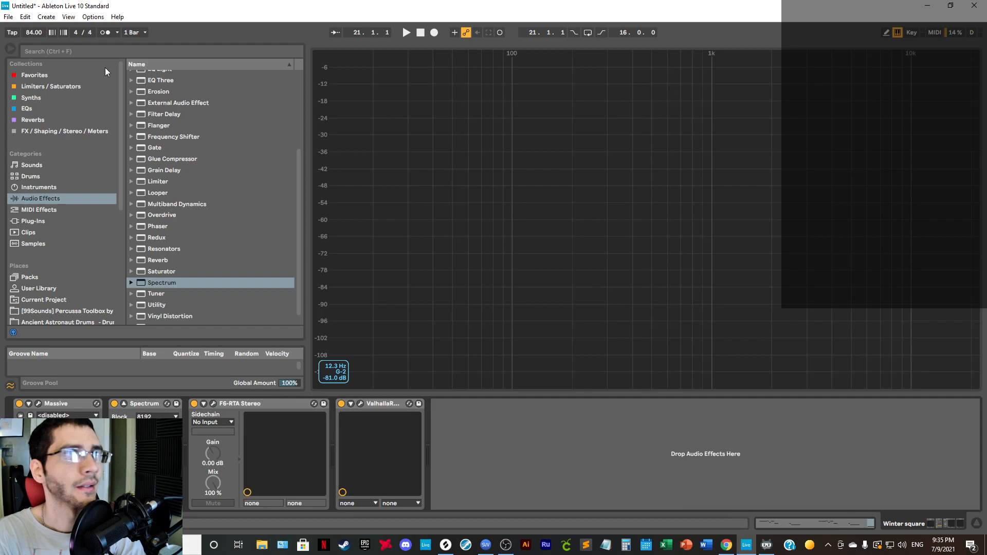
pyautogui.click(11, 50)
pyautogui.doubleClick(384, 121)
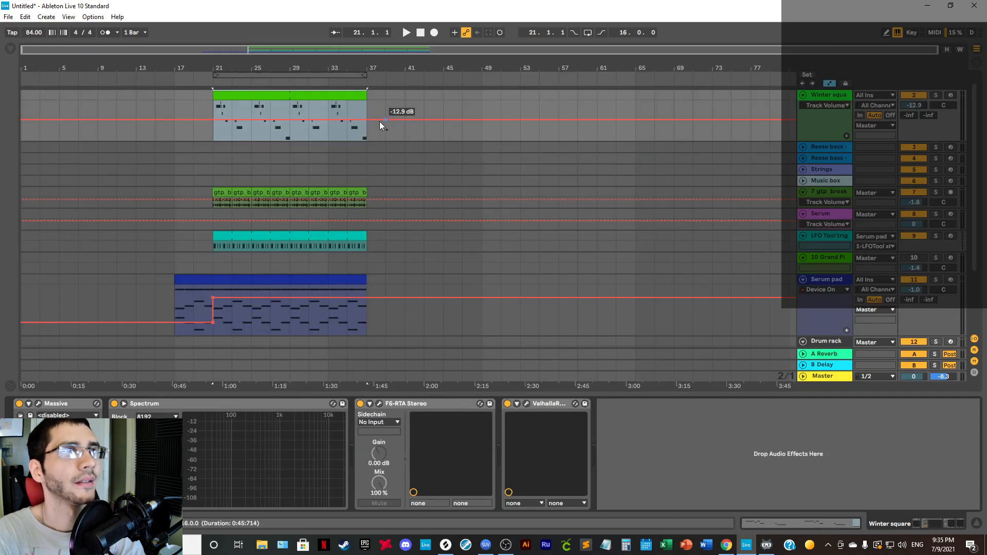
pyautogui.click(210, 113)
pyautogui.doubleClick(258, 469)
pyautogui.press('space')
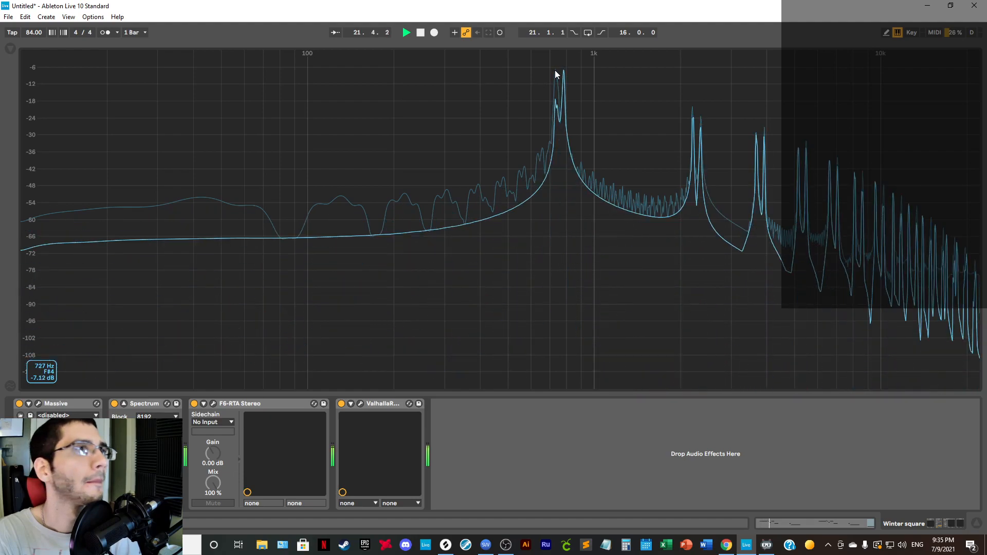
pyautogui.doubleClick(554, 137)
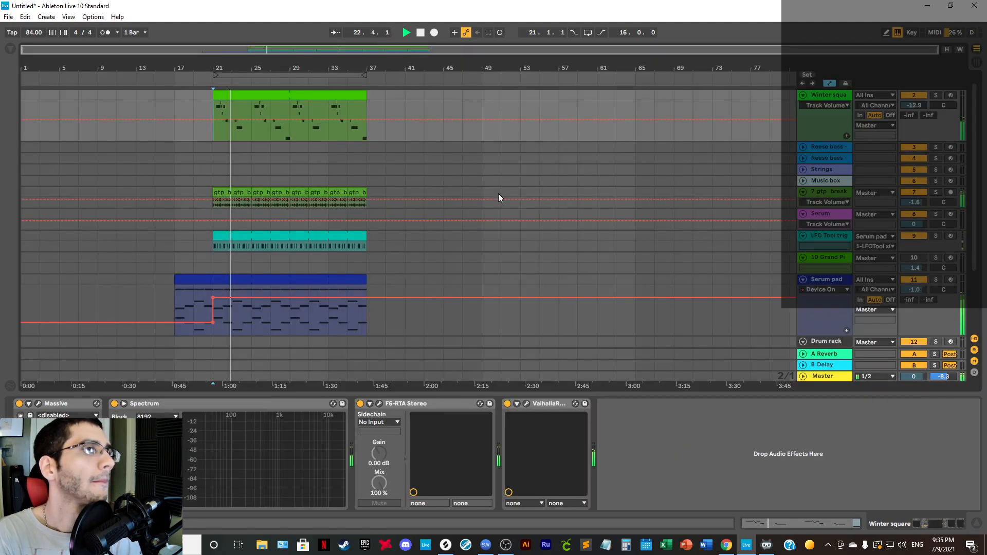
# Step: Stop playback and set band 4 of the Winter square's F6-RTA EQ to 727 Hz
pyautogui.click(378, 404)
pyautogui.click(564, 344)
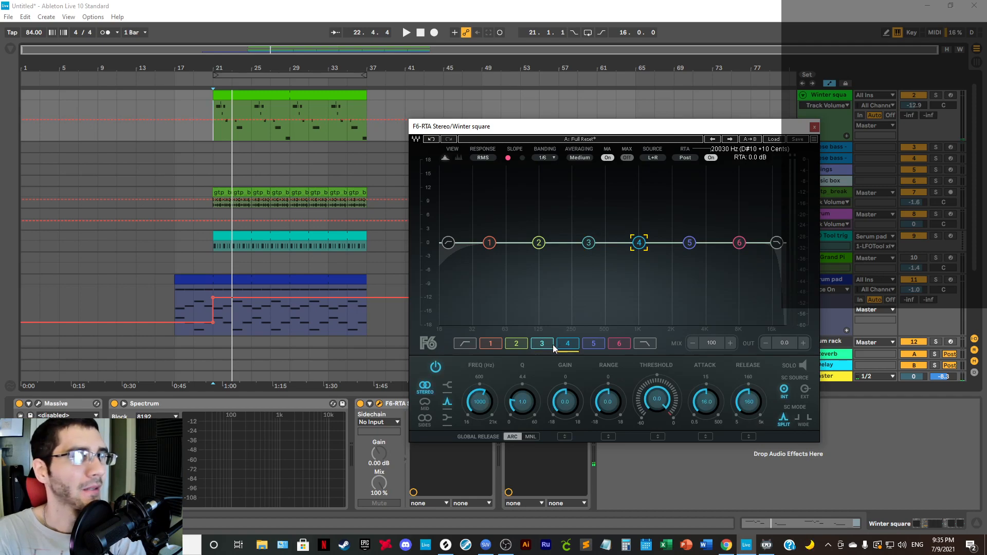
pyautogui.click(544, 348)
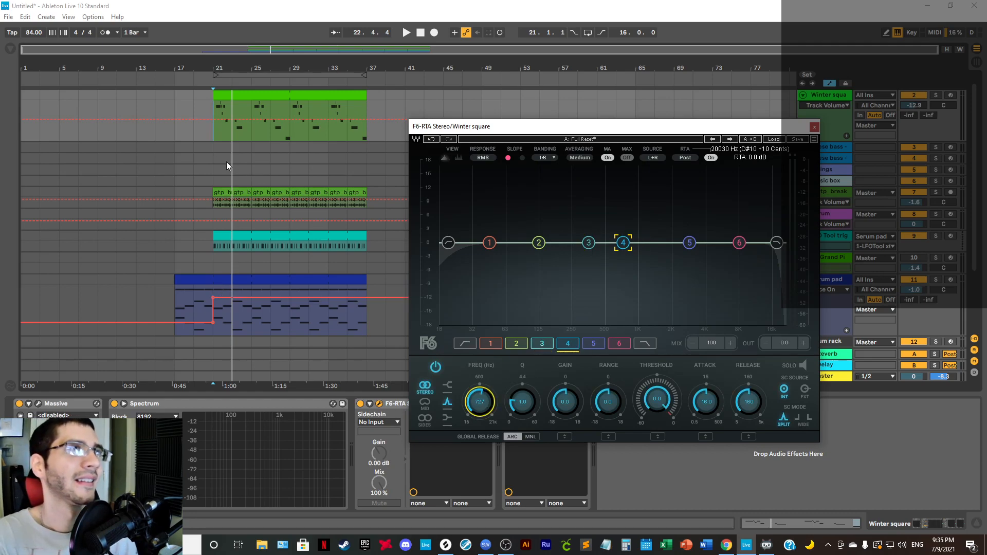
# Step: Play the arrangement from bar 21 and examine the melody's strongest peak in the enlarged Spectrum display, ending with playback stopped
pyautogui.press('space')
pyautogui.doubleClick(217, 441)
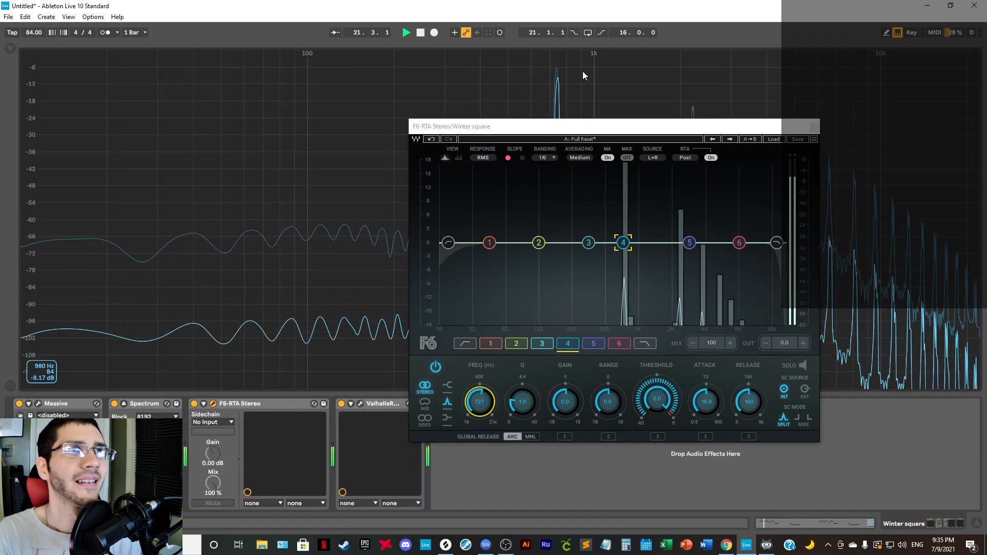
pyautogui.doubleClick(710, 77)
pyautogui.press('space')
pyautogui.press('space')
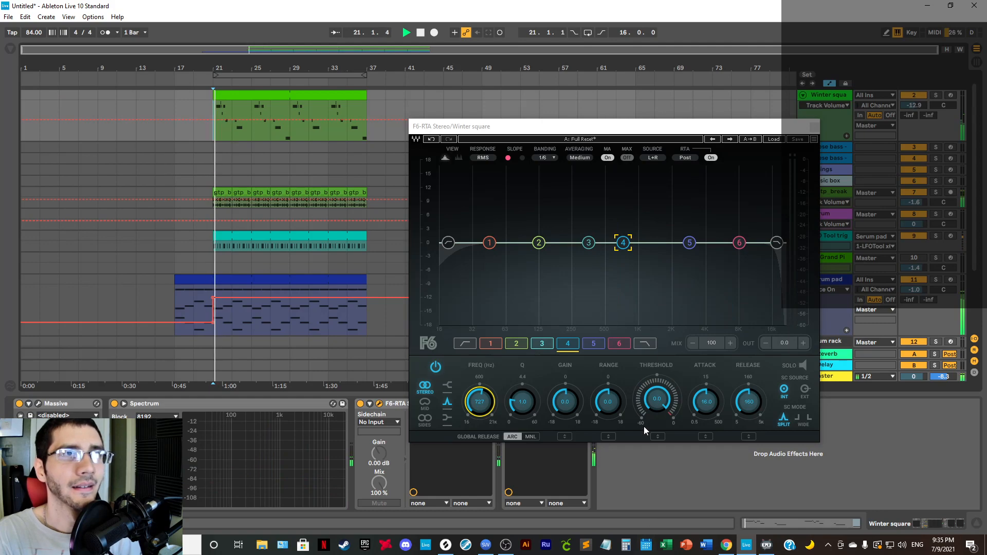
pyautogui.press('space')
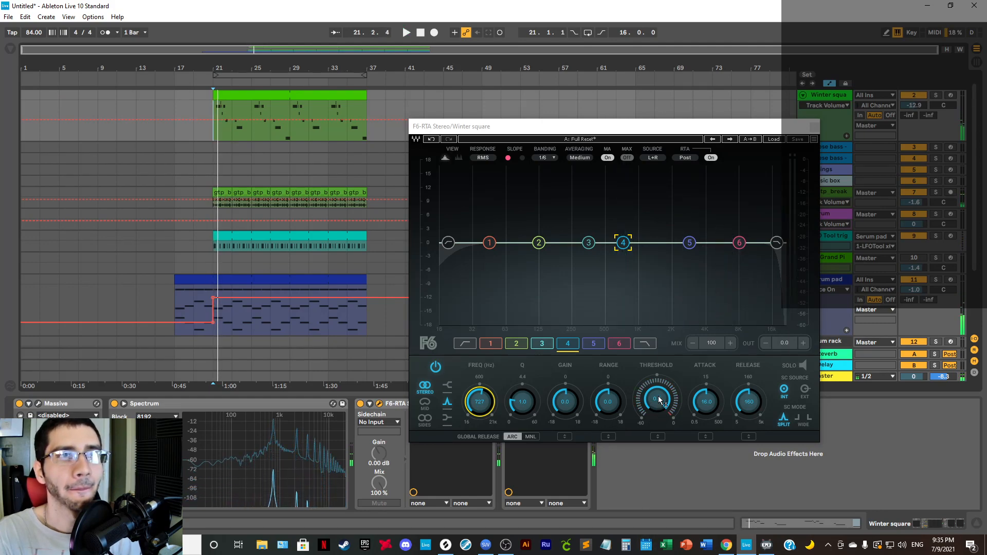
# Step: Set band 4 of the Winter square's F6-RTA to threshold -14.0, range -1.2 and gain 0 while auditioning the arrangement
pyautogui.moveTo(658, 396); pyautogui.dragTo(658, 409)
pyautogui.press('space')
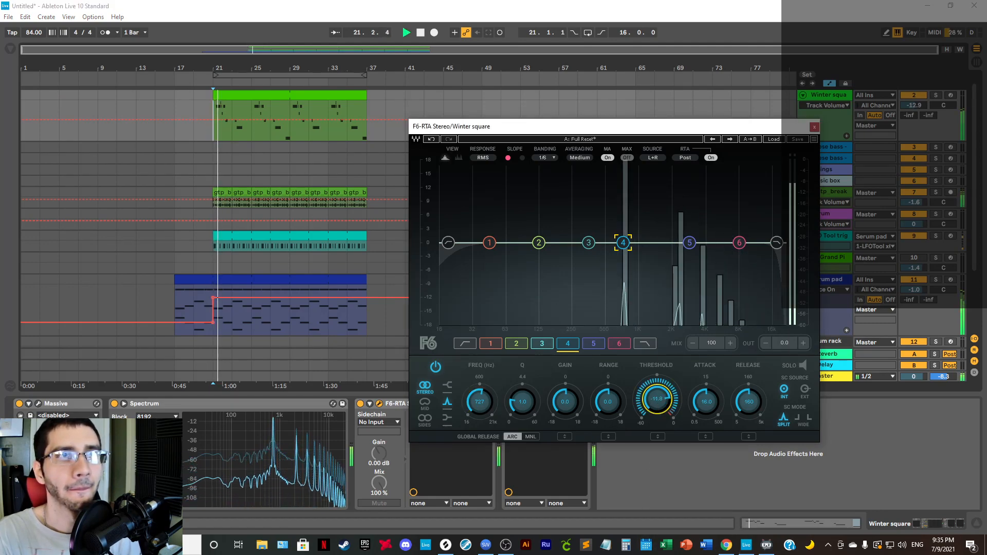
pyautogui.moveTo(566, 402); pyautogui.dragTo(566, 403)
pyautogui.doubleClick(567, 402)
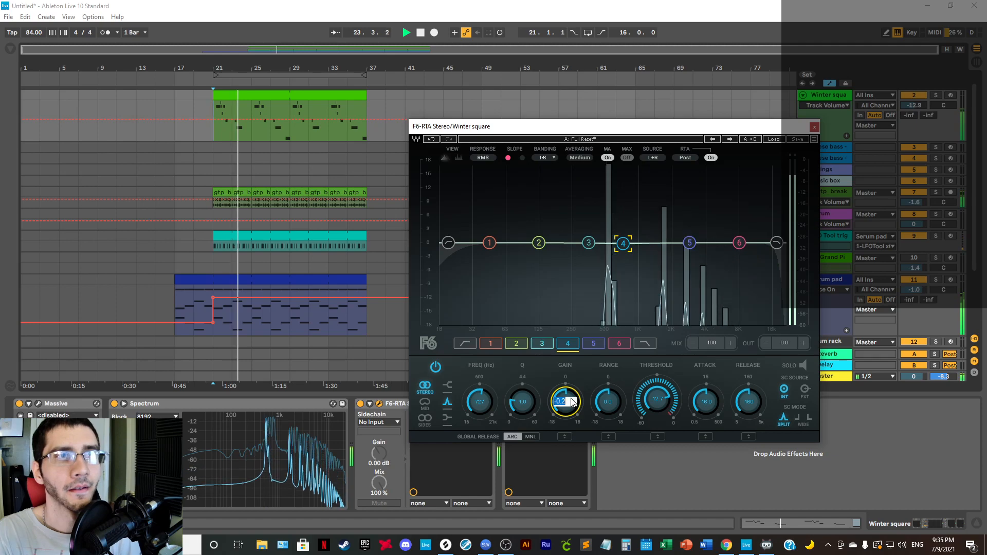
pyautogui.write('0')
pyautogui.press('Return')
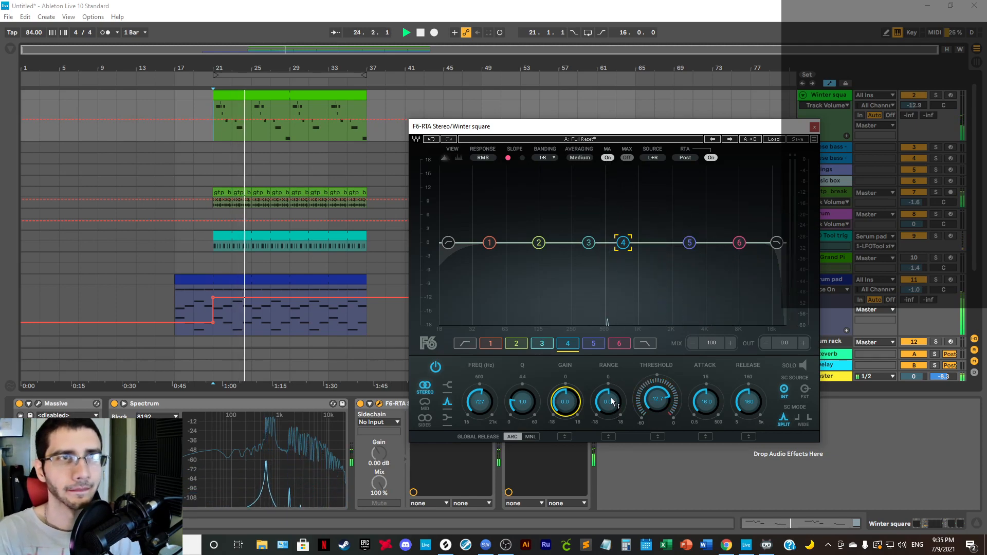
pyautogui.moveTo(610, 401); pyautogui.dragTo(609, 404)
pyautogui.moveTo(669, 403); pyautogui.dragTo(669, 407)
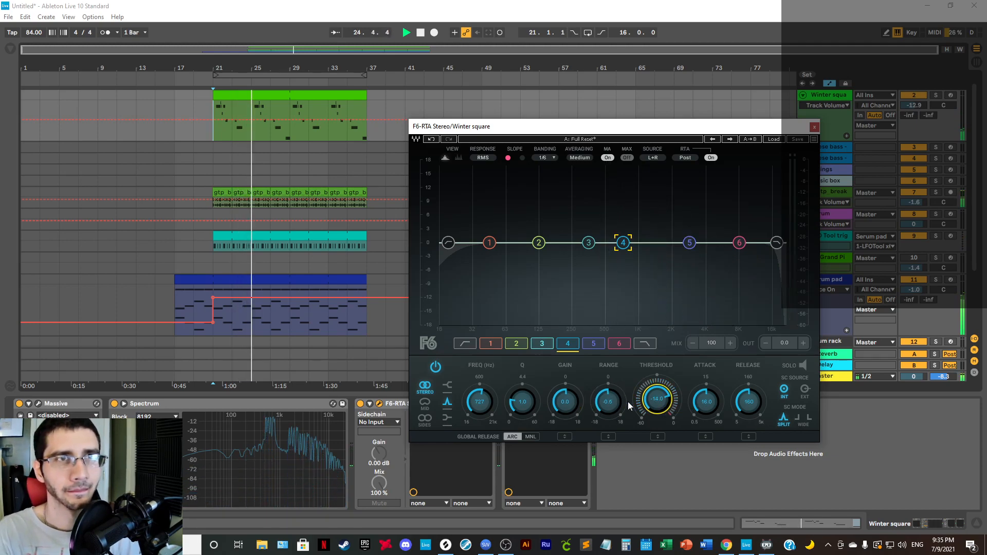
pyautogui.moveTo(610, 399); pyautogui.dragTo(652, 405)
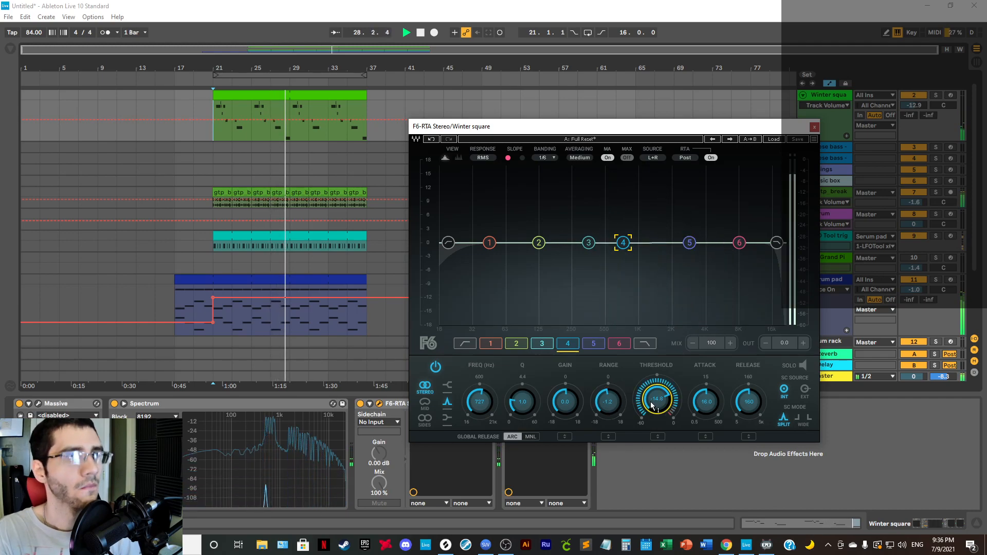
# Step: Compare the Winter square sound with its ValhallaRoom reverb bypassed and enabled, and close the F6-RTA window
pyautogui.moveTo(625, 132); pyautogui.dragTo(629, 30)
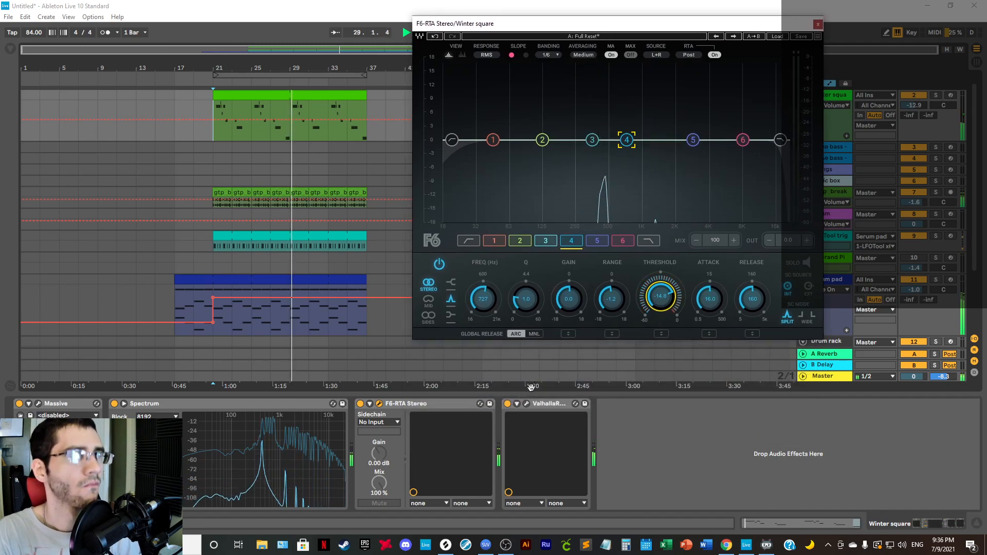
pyautogui.click(507, 404)
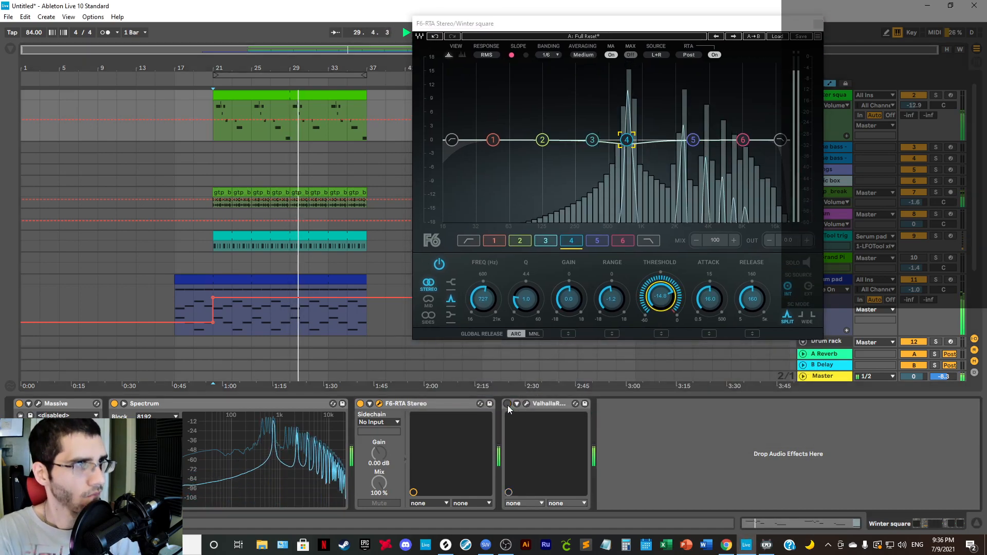
pyautogui.click(508, 404)
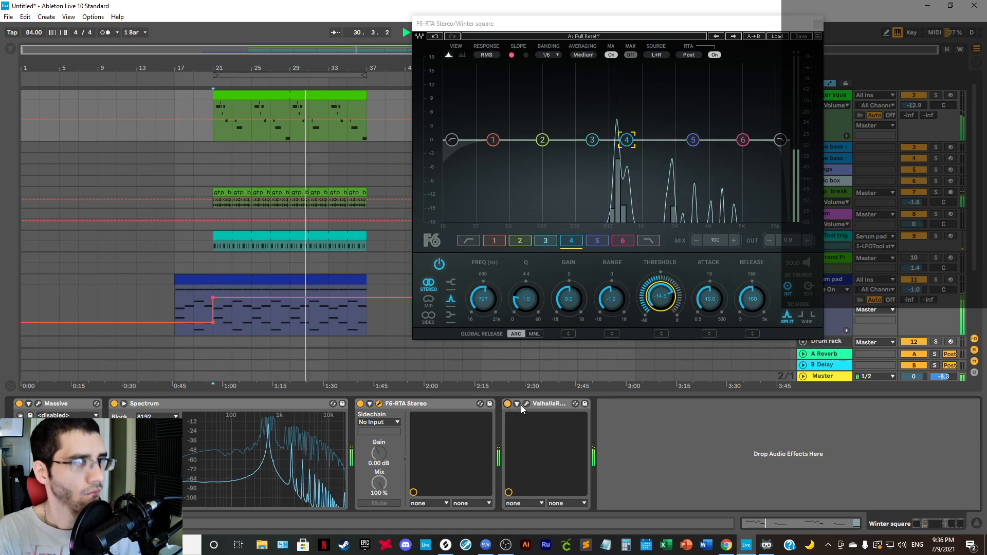
pyautogui.click(817, 24)
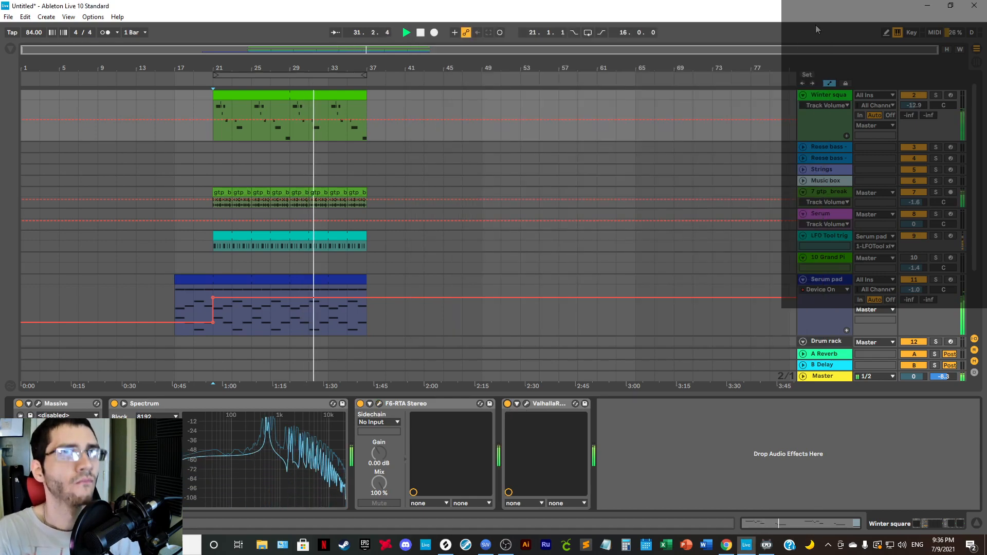
# Step: Copy the Serum pad's ValhallaRoom to the end of the Winter square chain, bypassing that track's original ValhallaRoom
pyautogui.click(820, 280)
pyautogui.rightClick(664, 404)
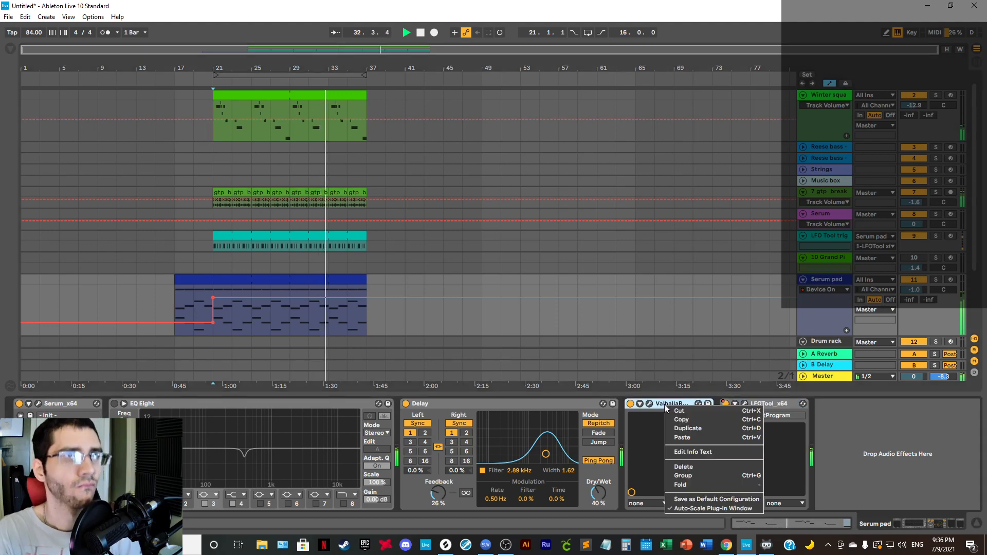
pyautogui.click(682, 420)
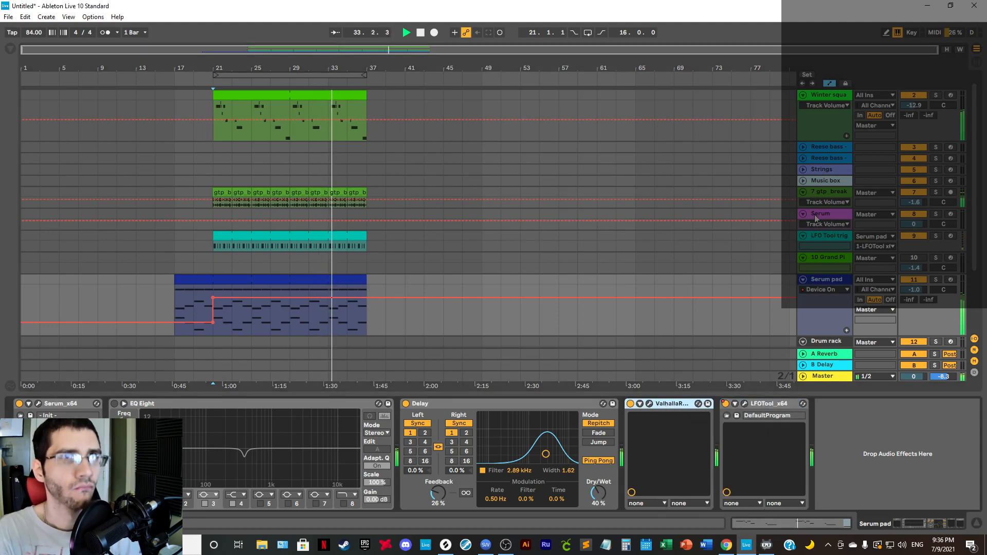
pyautogui.click(832, 98)
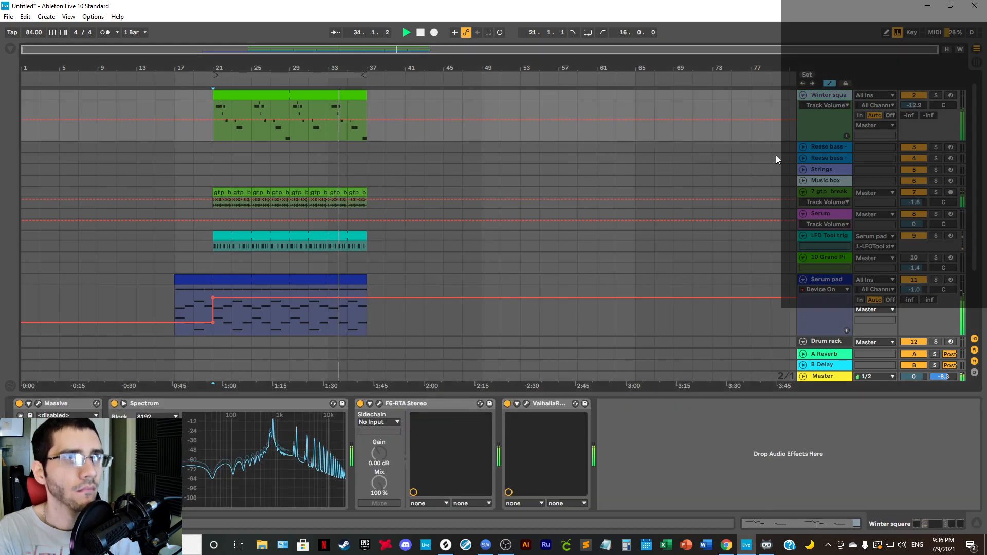
pyautogui.click(507, 404)
pyautogui.rightClick(645, 426)
pyautogui.click(659, 432)
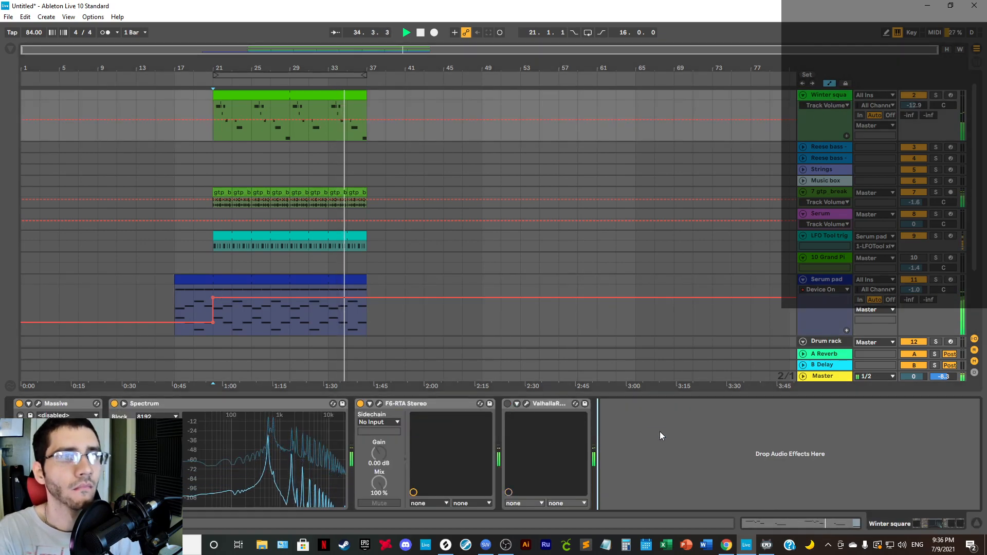
# Step: Check the original Winter square reverb's settings and set the pasted ValhallaRoom's mix to 16.1 %
pyautogui.click(526, 403)
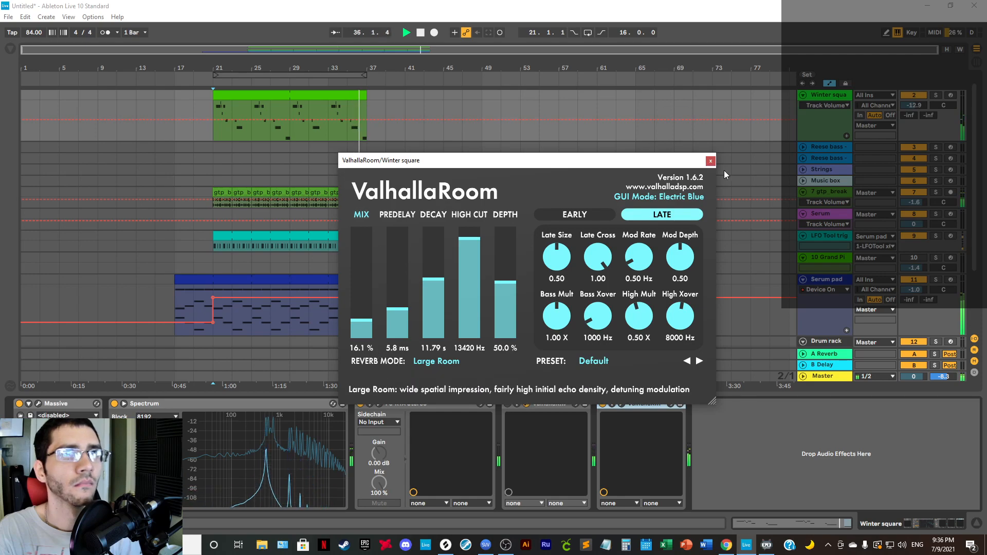
pyautogui.click(710, 162)
pyautogui.click(621, 403)
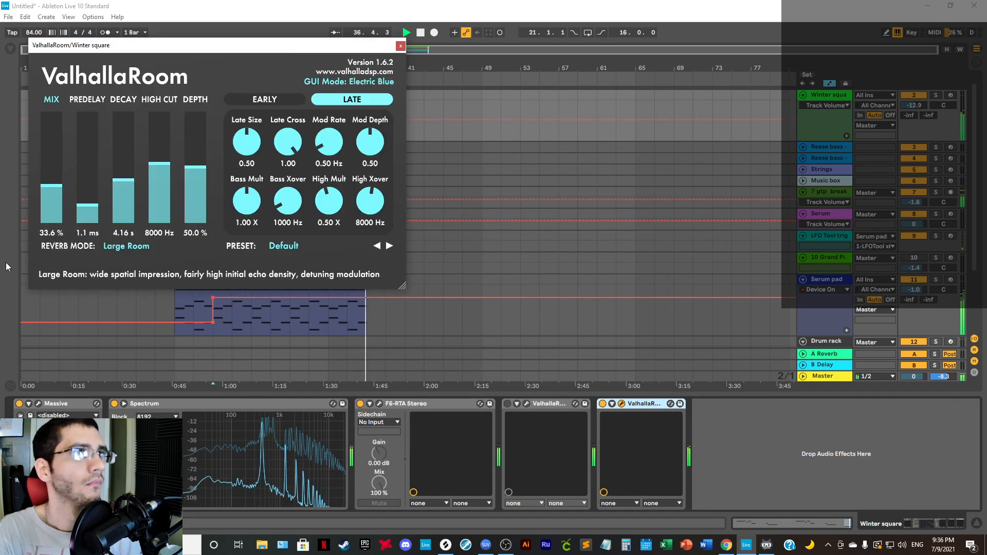
pyautogui.moveTo(58, 189); pyautogui.dragTo(59, 207)
pyautogui.press('space')
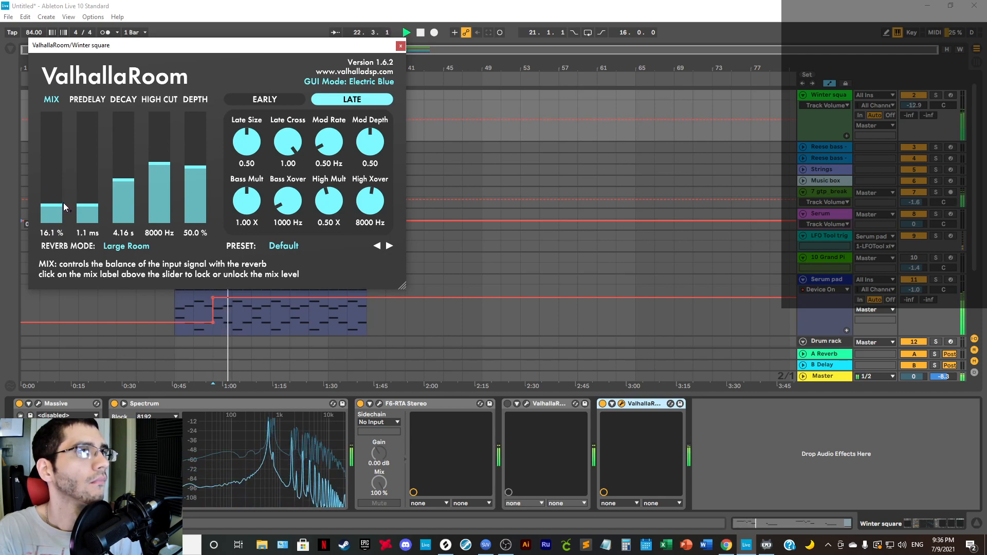
pyautogui.click(401, 47)
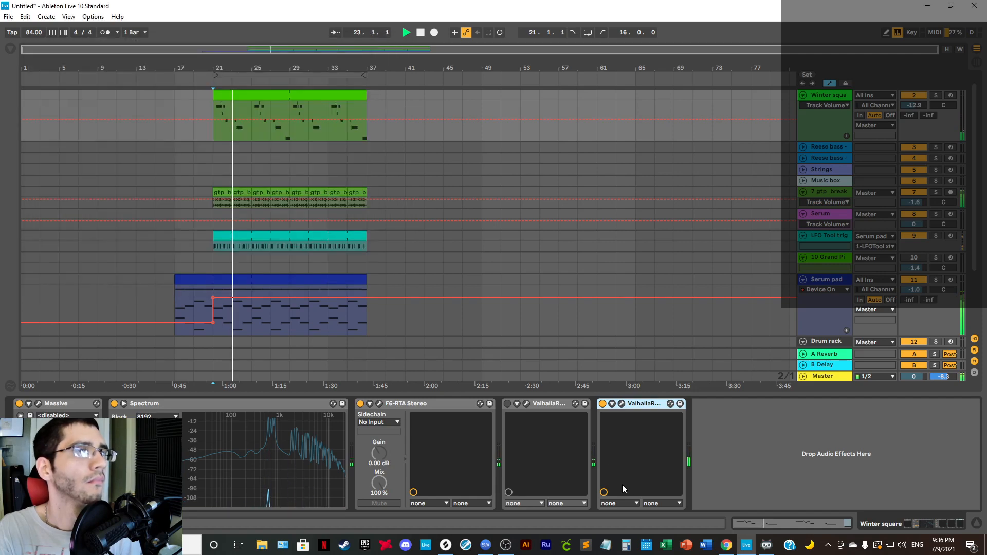
# Step: Fold the bypassed ValhallaRoom on Winter square and raise the active ValhallaRoom's high cut to 13760 Hz
pyautogui.doubleClick(548, 406)
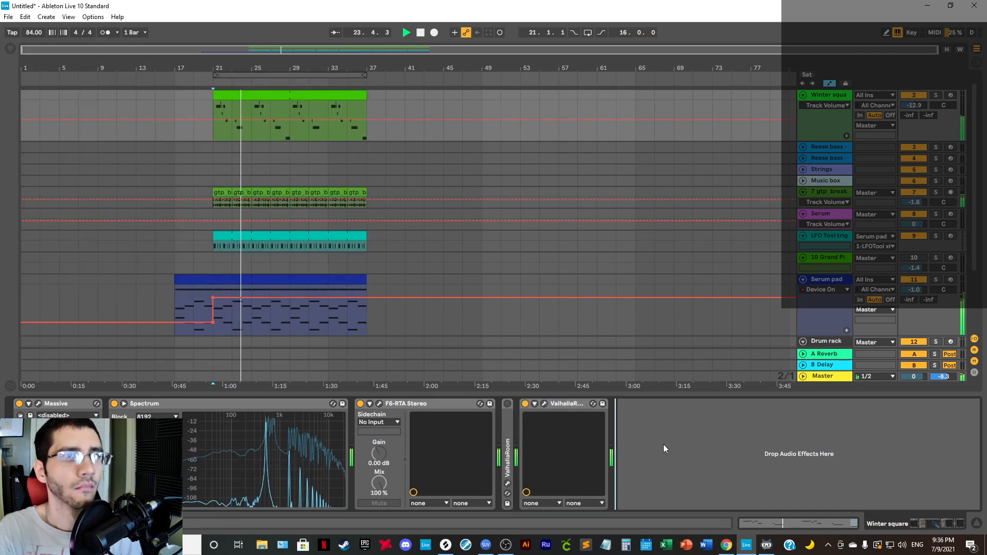
pyautogui.click(544, 404)
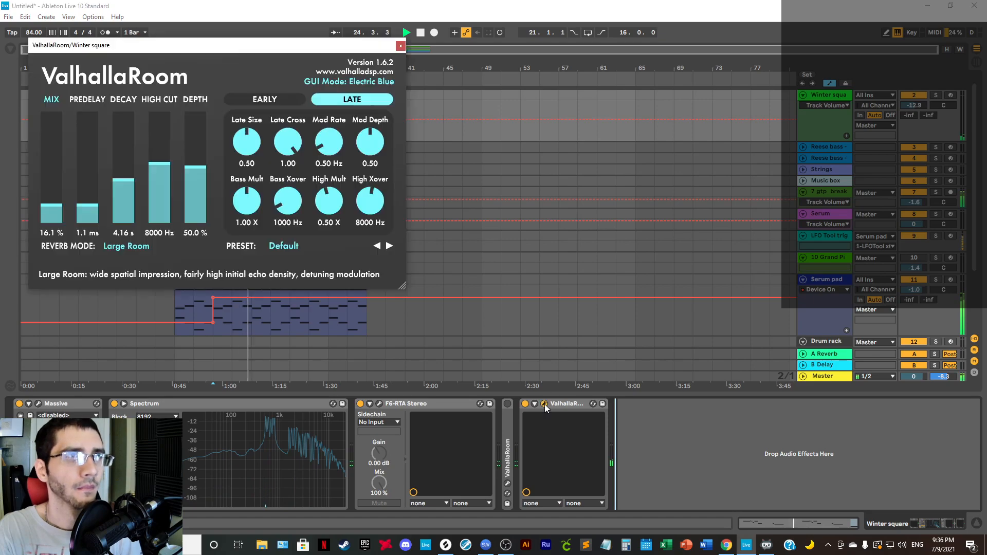
pyautogui.moveTo(165, 168); pyautogui.dragTo(169, 121)
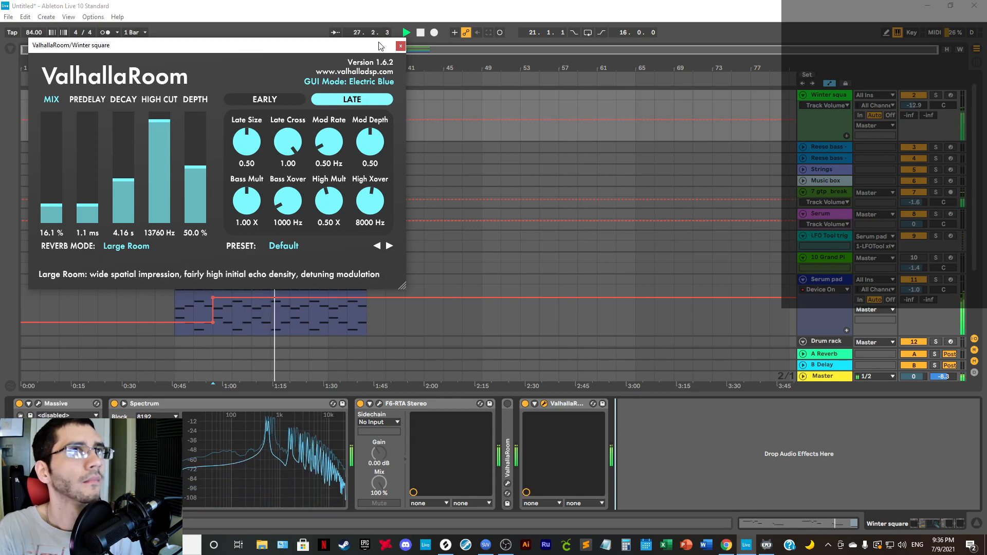
pyautogui.click(400, 46)
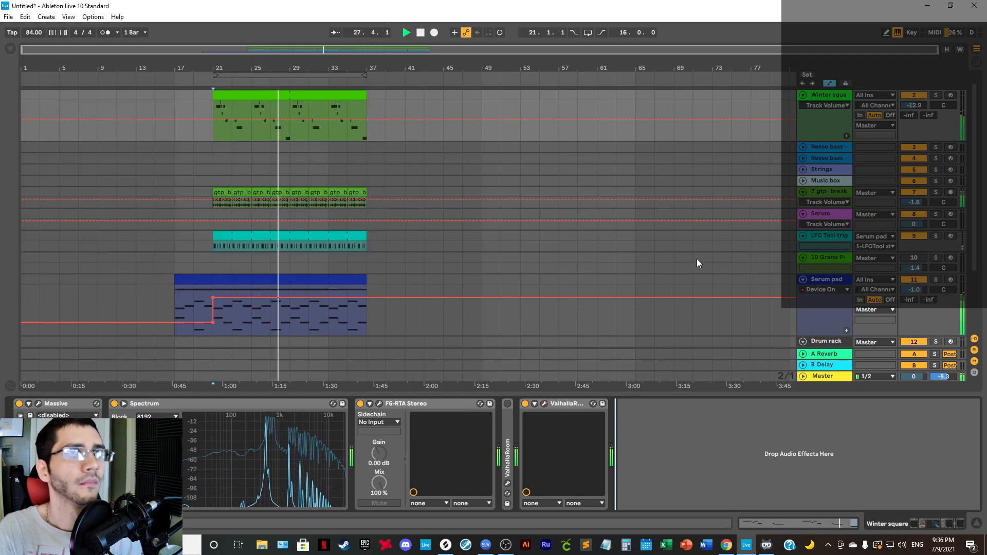
# Step: Set the high cut of the Serum pad's ValhallaRoom to 11980 Hz
pyautogui.click(832, 282)
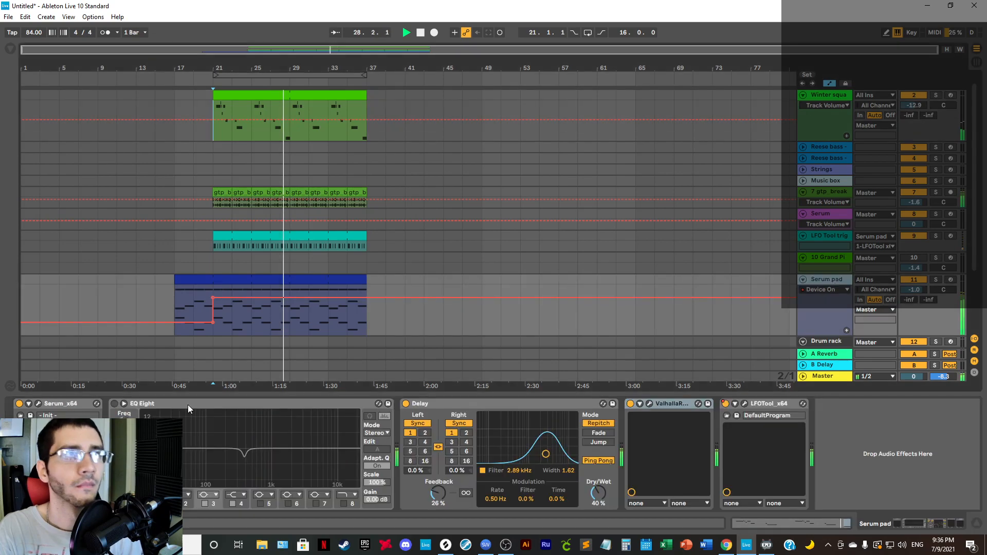
pyautogui.click(649, 403)
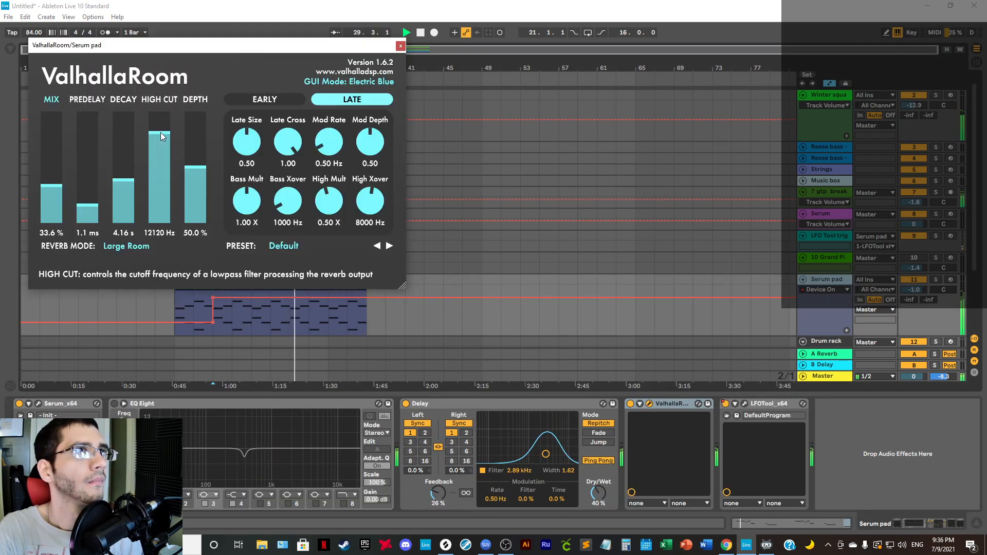
pyautogui.moveTo(161, 128); pyautogui.dragTo(170, 134)
pyautogui.click(400, 47)
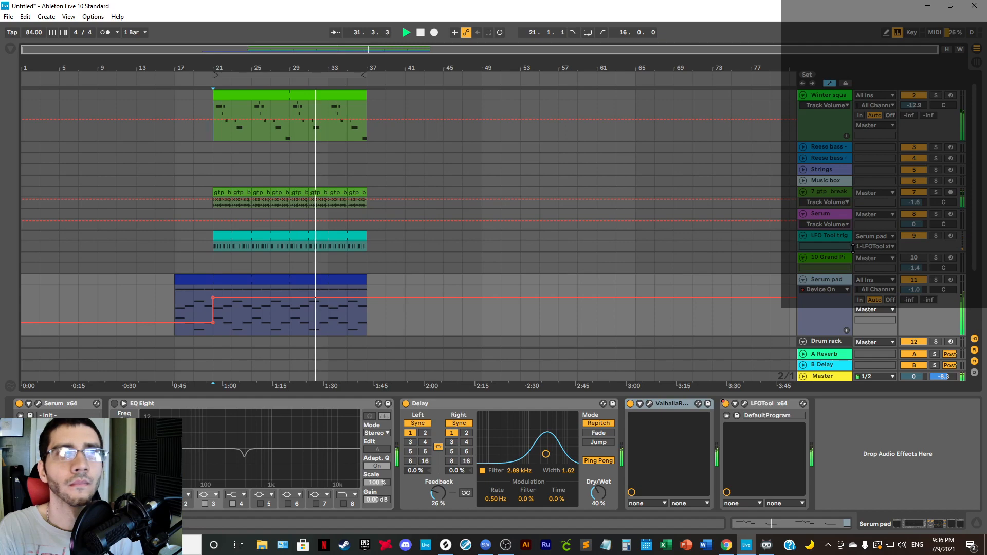
# Step: Check the Winter square's ValhallaRoom settings for comparison and set the Serum pad's ValhallaRoom high cut to 12670 Hz
pyautogui.click(814, 107)
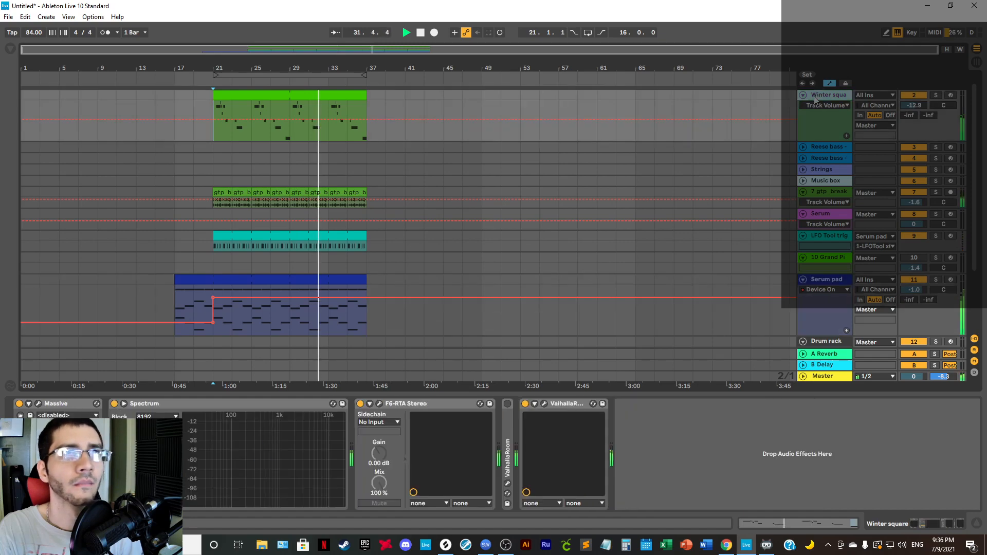
pyautogui.click(543, 404)
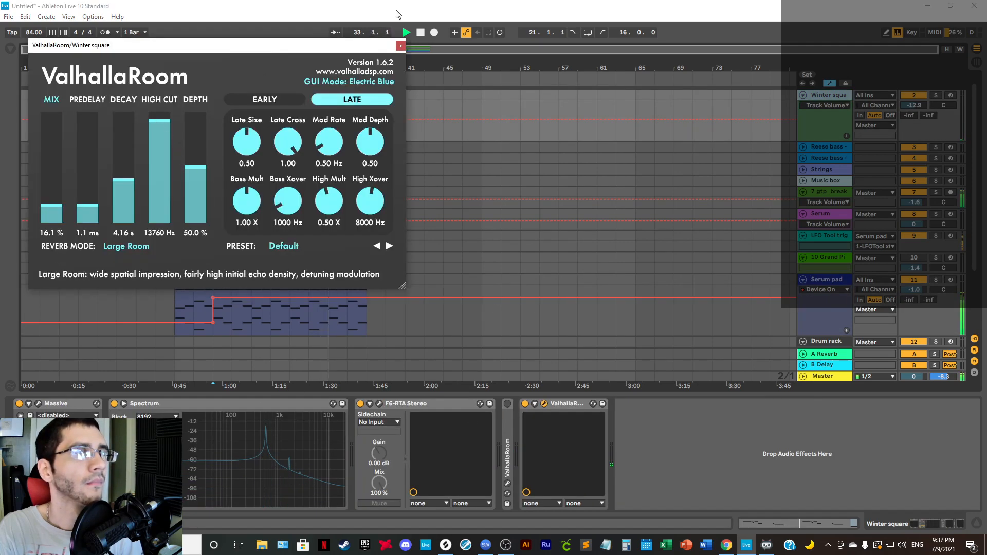
pyautogui.click(400, 46)
pyautogui.click(838, 280)
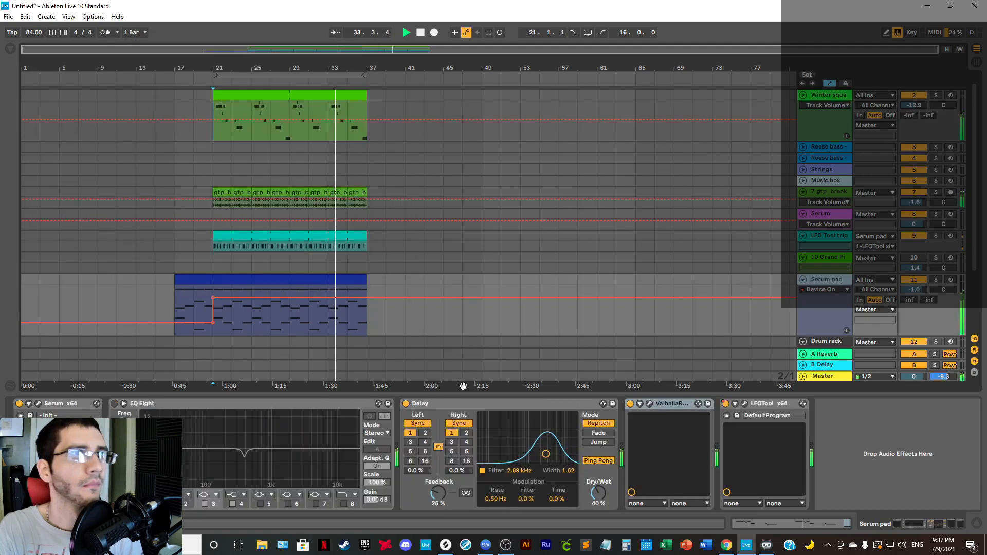
pyautogui.click(650, 404)
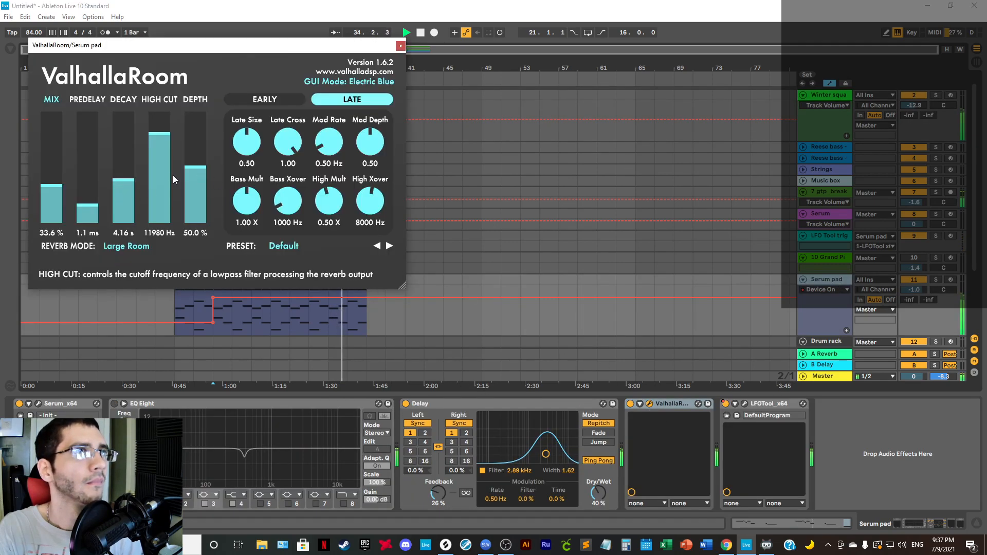
pyautogui.moveTo(164, 134); pyautogui.dragTo(164, 128)
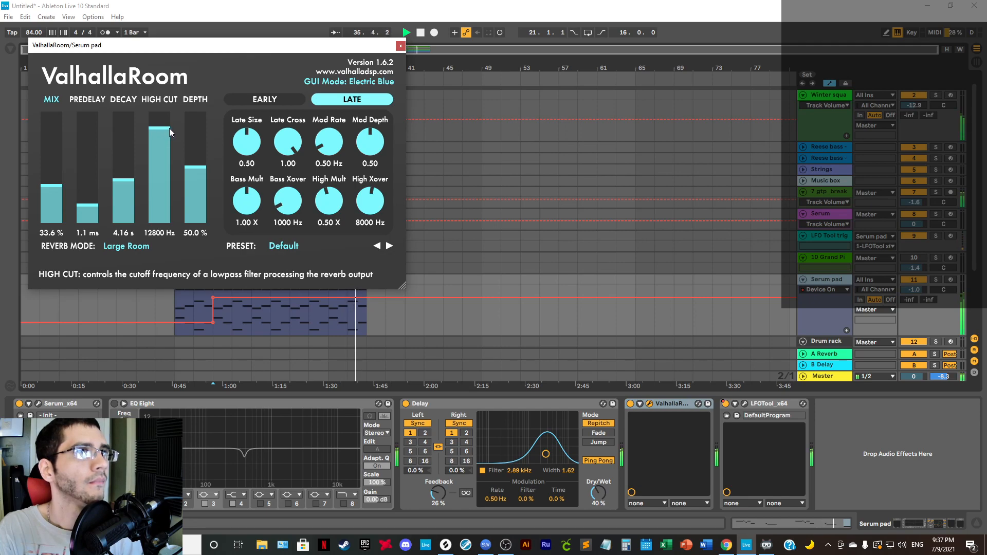
pyautogui.moveTo(168, 128); pyautogui.dragTo(170, 129)
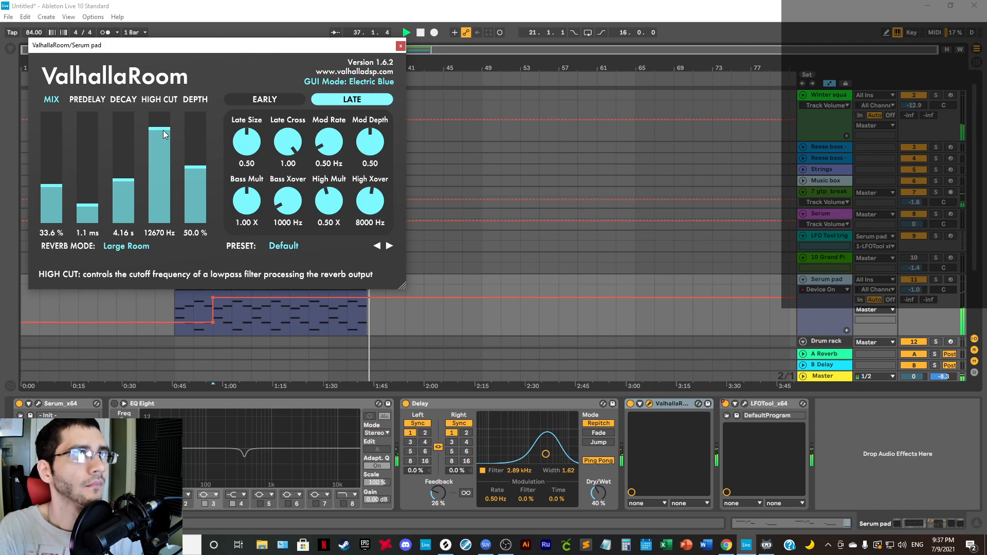
pyautogui.click(399, 45)
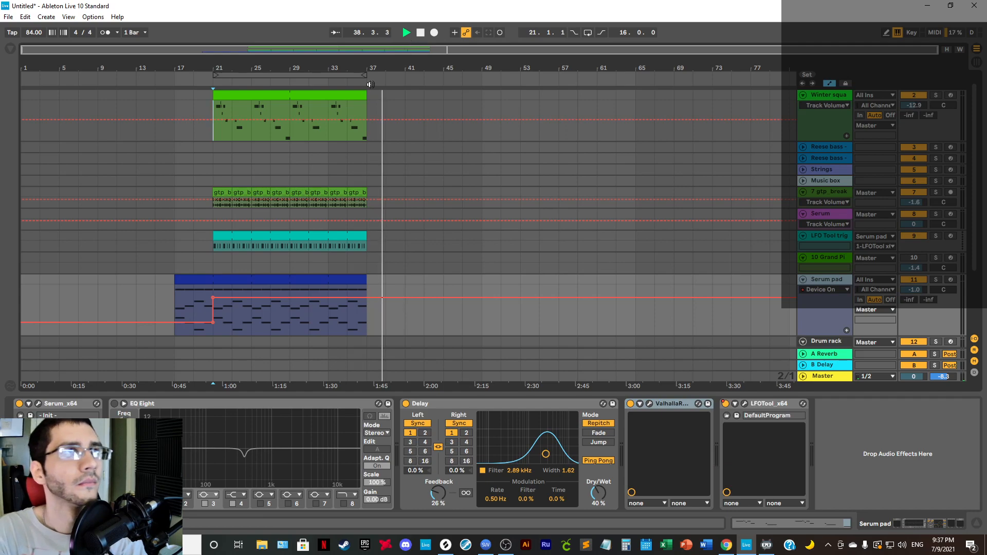
# Step: Place the playback start at bar 17 on the Winter square track and stop playback
pyautogui.click(175, 106)
pyautogui.press('space')
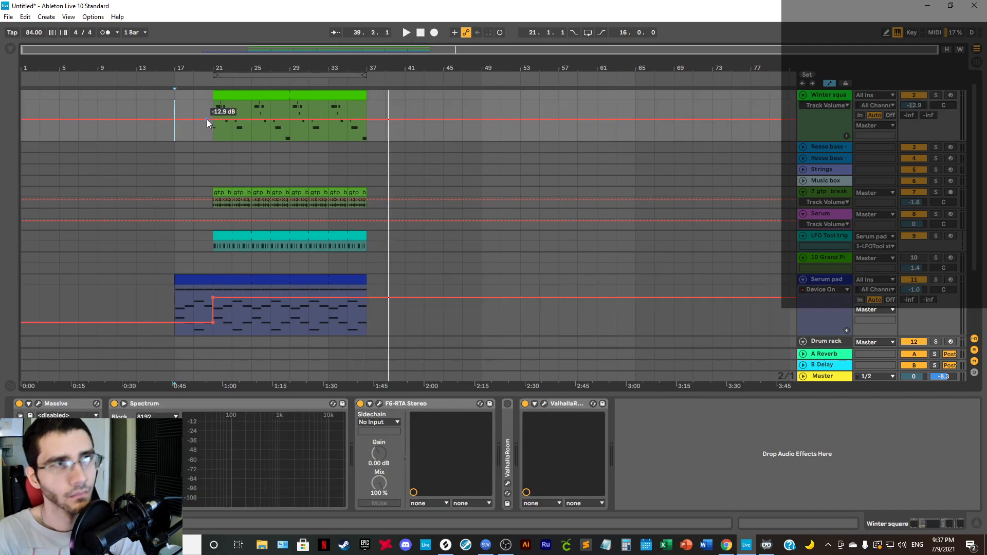
# Step: Play from bar 17 and set band 4 of the Winter square's F6-RTA to threshold -15.1, range -1.4 and Q 1.6
pyautogui.press('space')
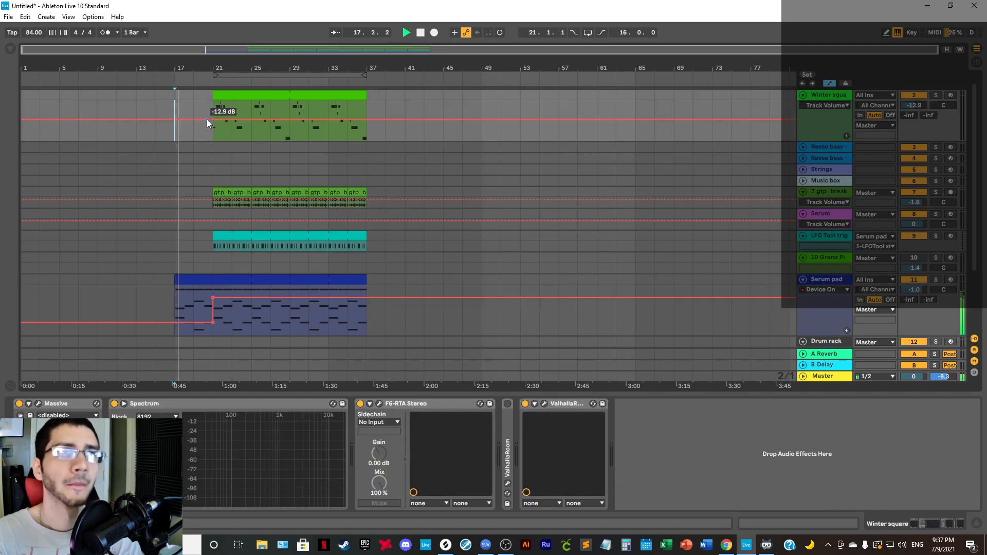
pyautogui.click(382, 404)
pyautogui.click(380, 405)
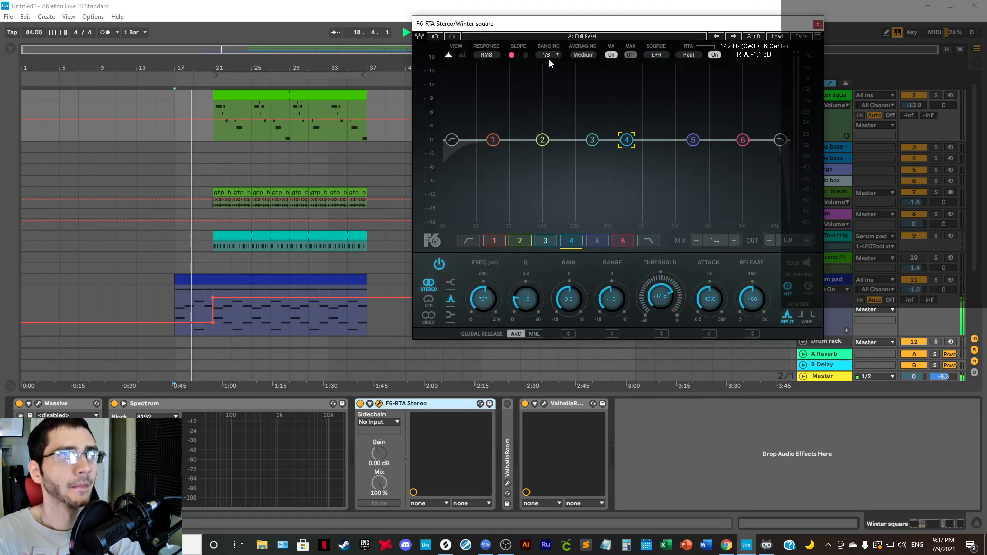
pyautogui.moveTo(591, 19); pyautogui.dragTo(562, 88)
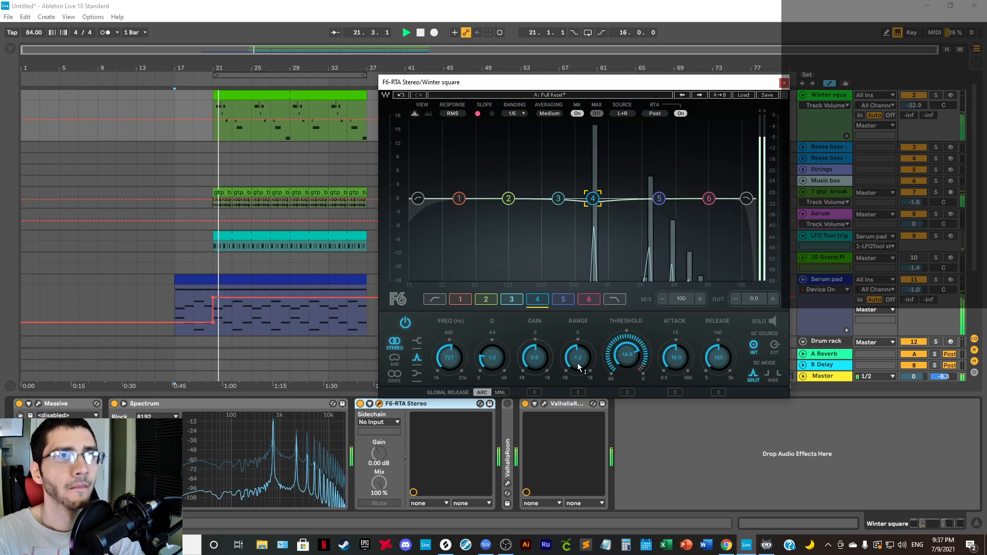
pyautogui.moveTo(626, 356); pyautogui.dragTo(626, 358)
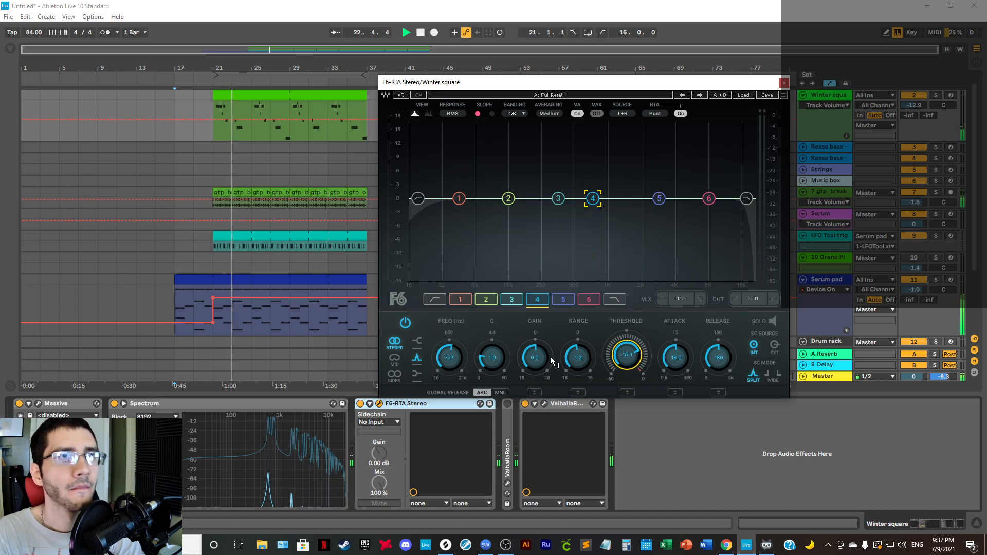
pyautogui.moveTo(568, 363); pyautogui.dragTo(567, 365)
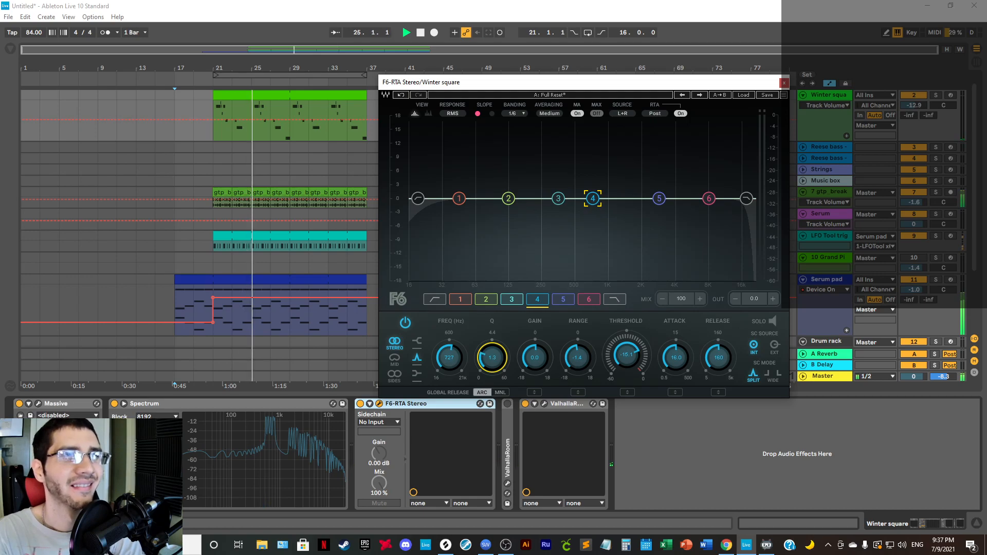
pyautogui.moveTo(492, 358); pyautogui.dragTo(492, 357)
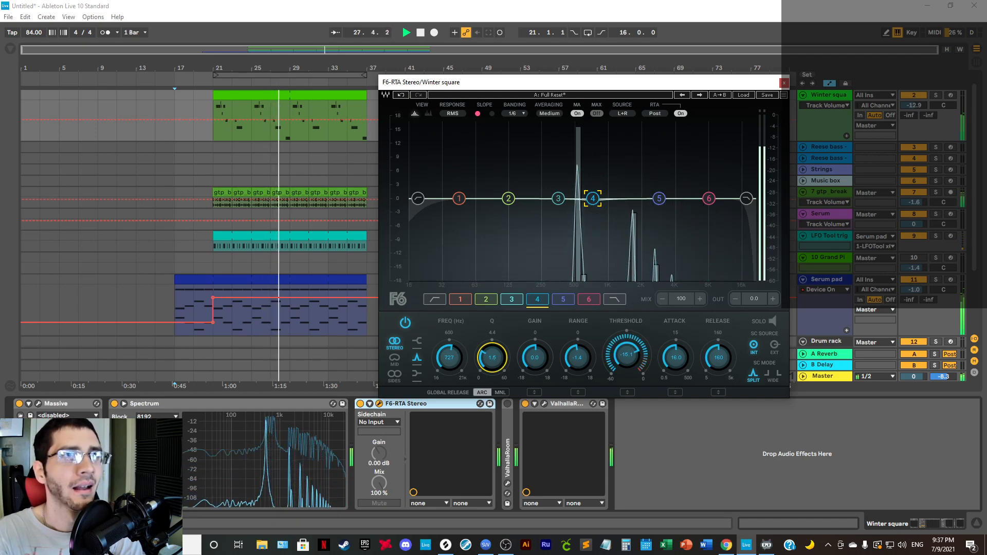
pyautogui.moveTo(492, 358); pyautogui.dragTo(492, 357)
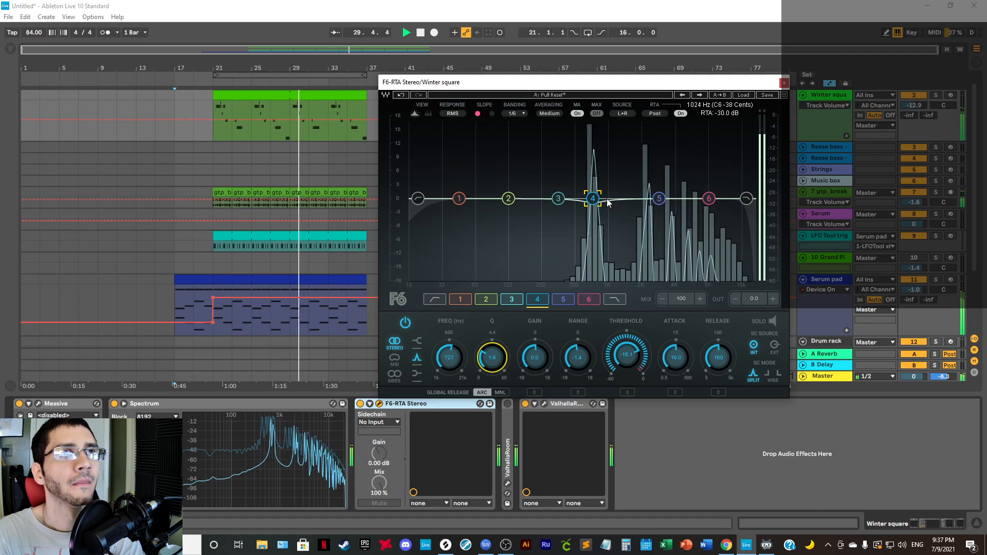
pyautogui.click(783, 83)
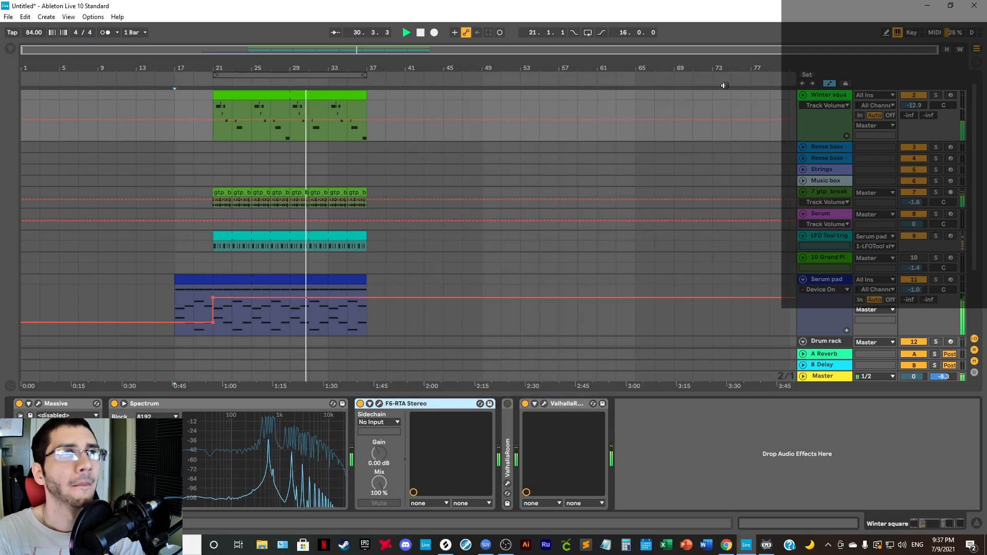
# Step: Examine the Winter square's resonant peaks in the enlarged Spectrum display with looping temporarily enabled
pyautogui.click(589, 33)
pyautogui.click(297, 428)
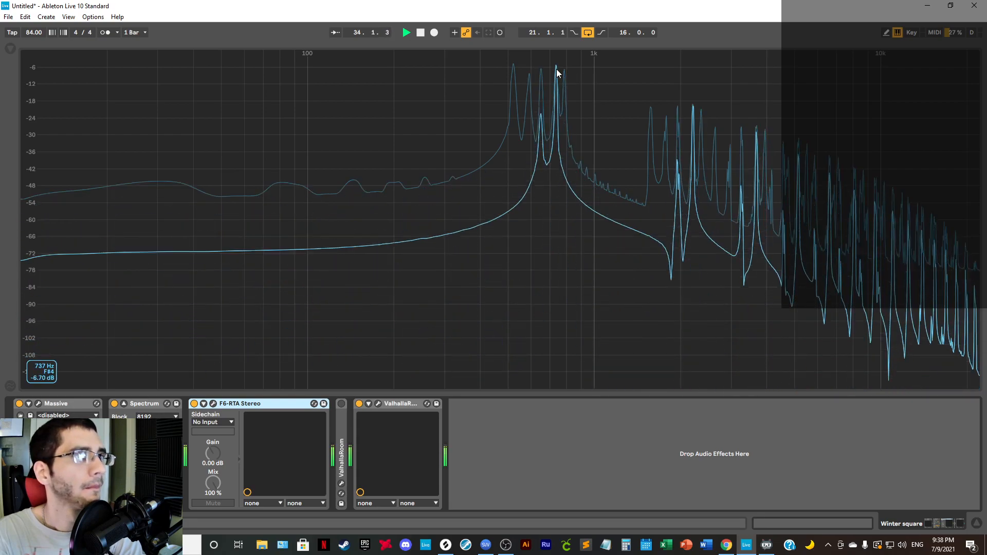
pyautogui.doubleClick(552, 106)
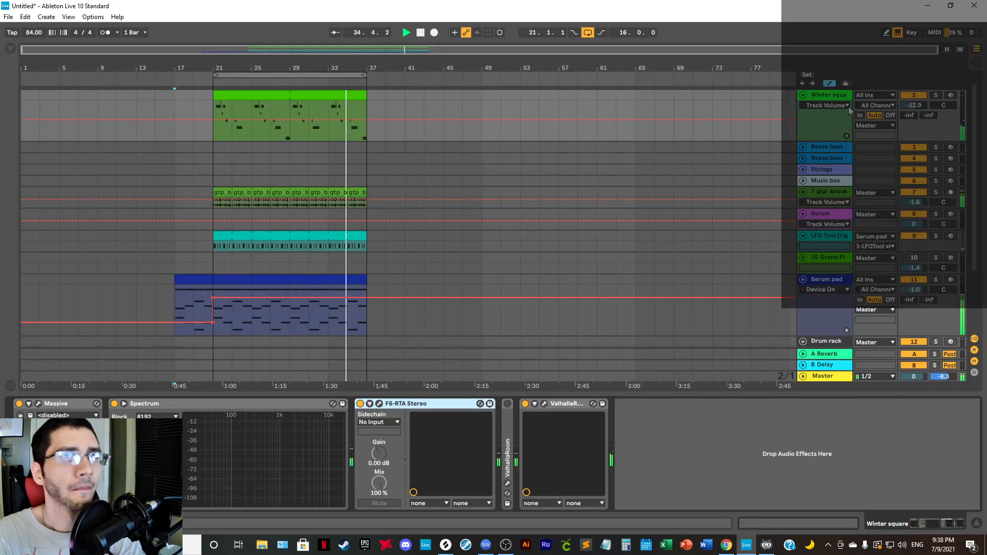
pyautogui.click(834, 95)
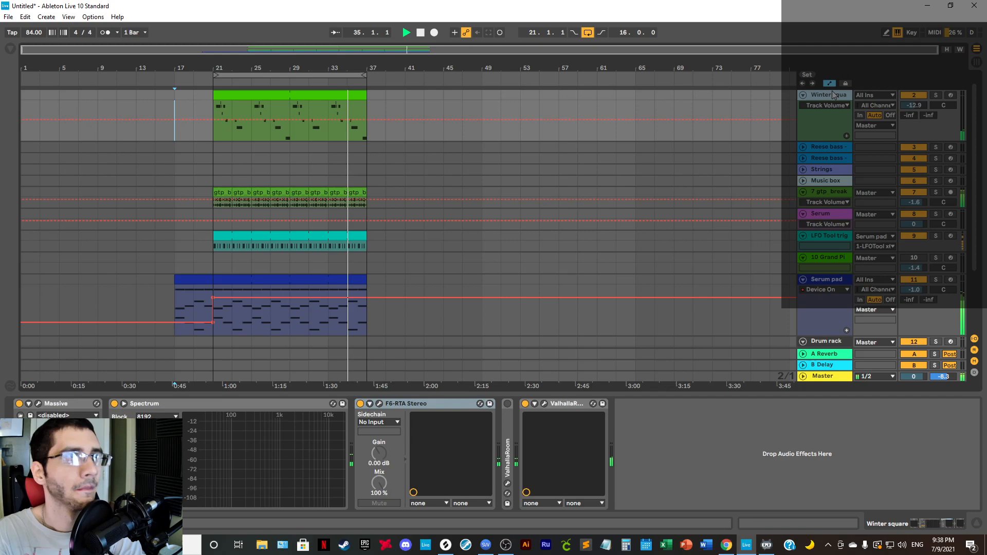
pyautogui.click(588, 33)
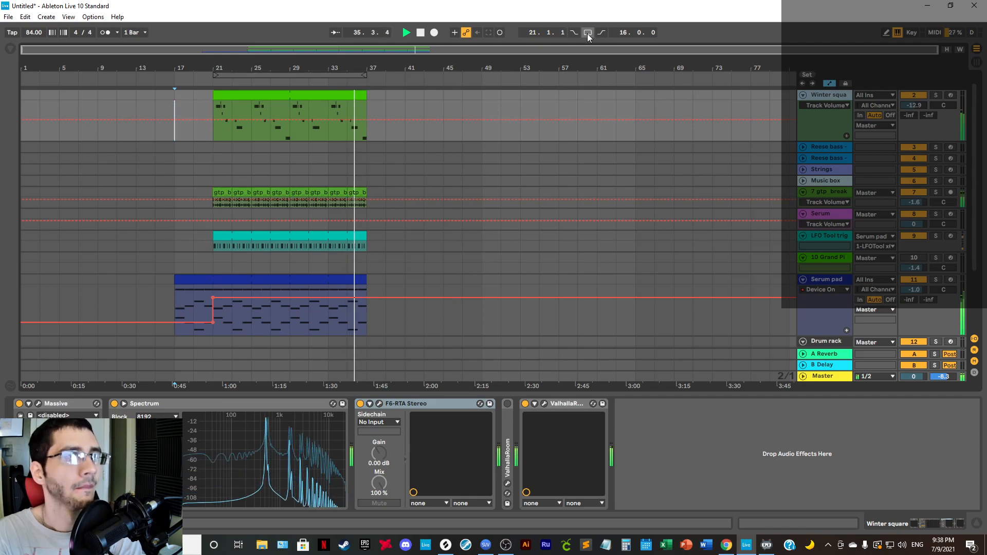
# Step: Set the frequency of band 5 in the Winter square's F6-RTA to 737 Hz and restart playback from bar 21
pyautogui.click(380, 404)
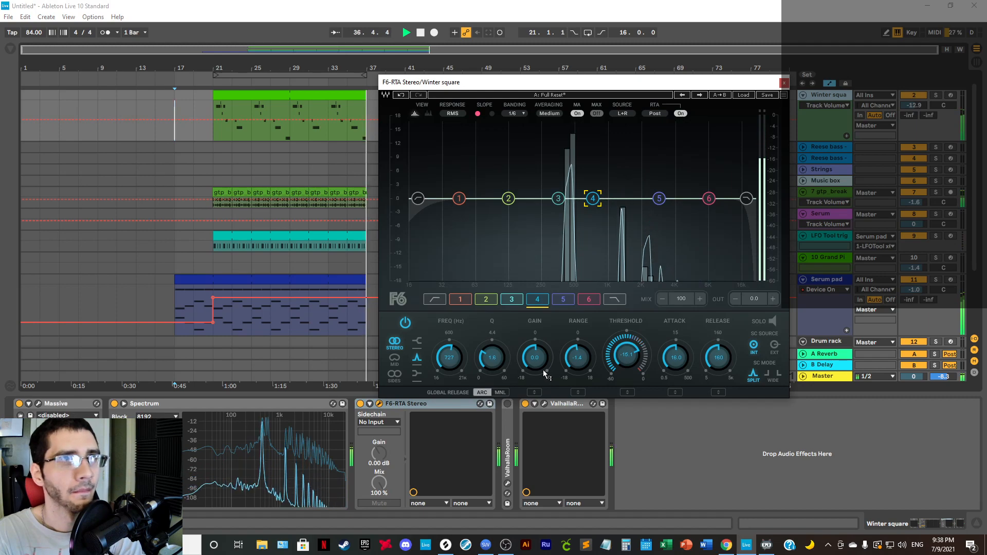
pyautogui.click(564, 301)
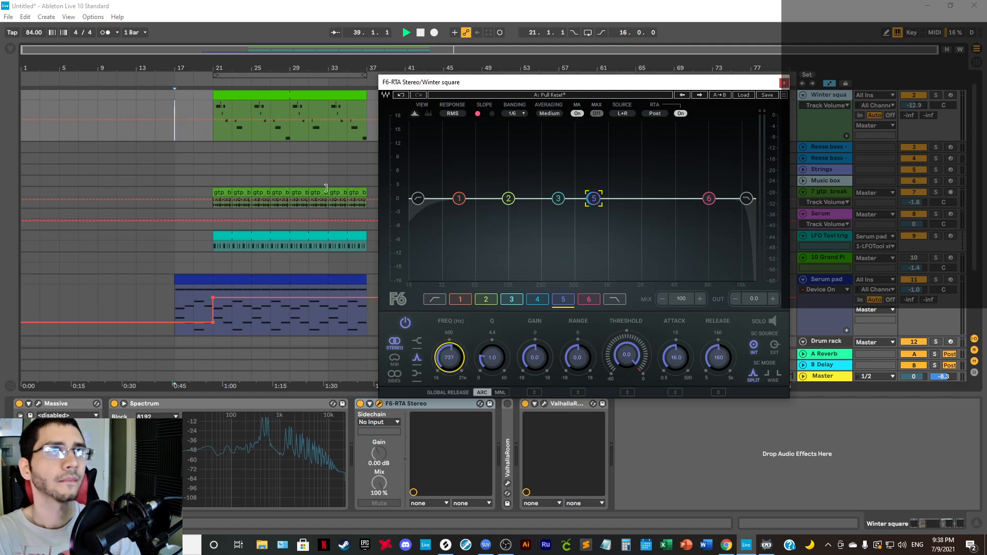
pyautogui.click(208, 105)
pyautogui.press('space')
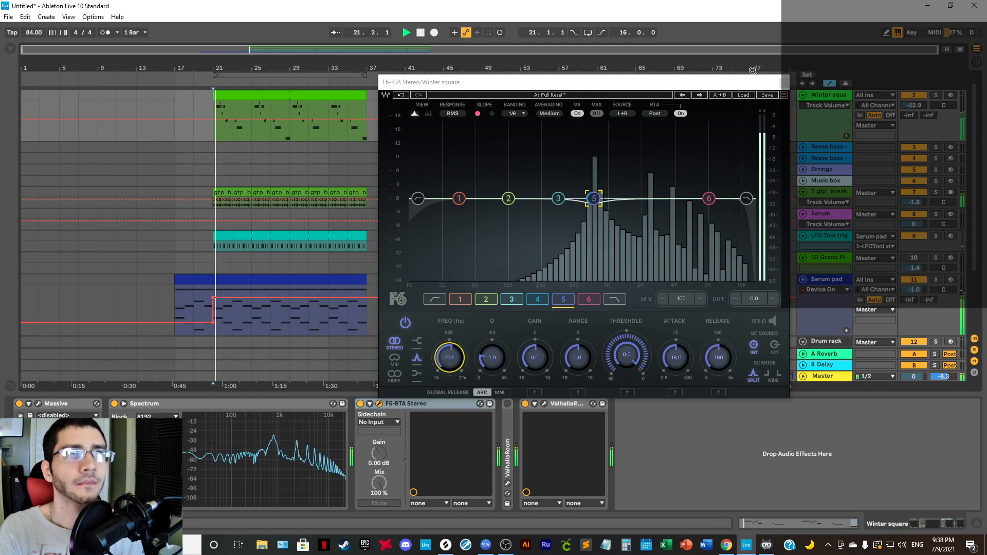
# Step: Compare the F6-RTA settings of bands 4 and 5 and set band 5's Q to 1.4
pyautogui.click(783, 83)
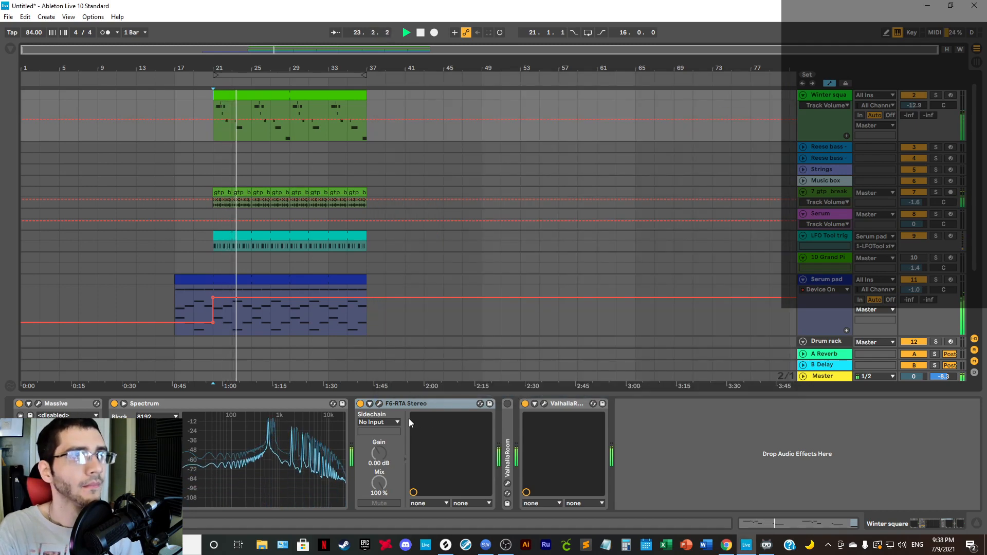
pyautogui.click(379, 404)
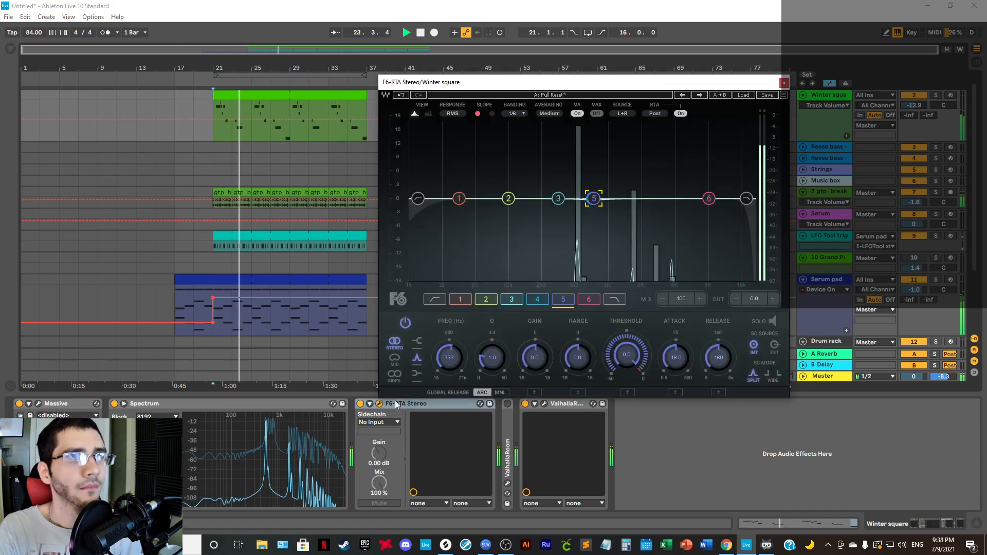
pyautogui.click(536, 300)
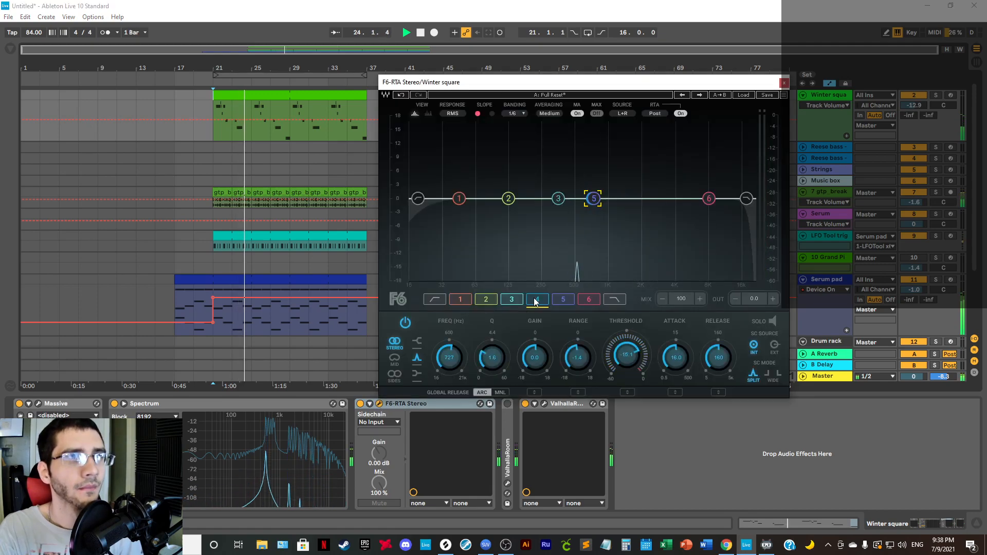
pyautogui.click(559, 302)
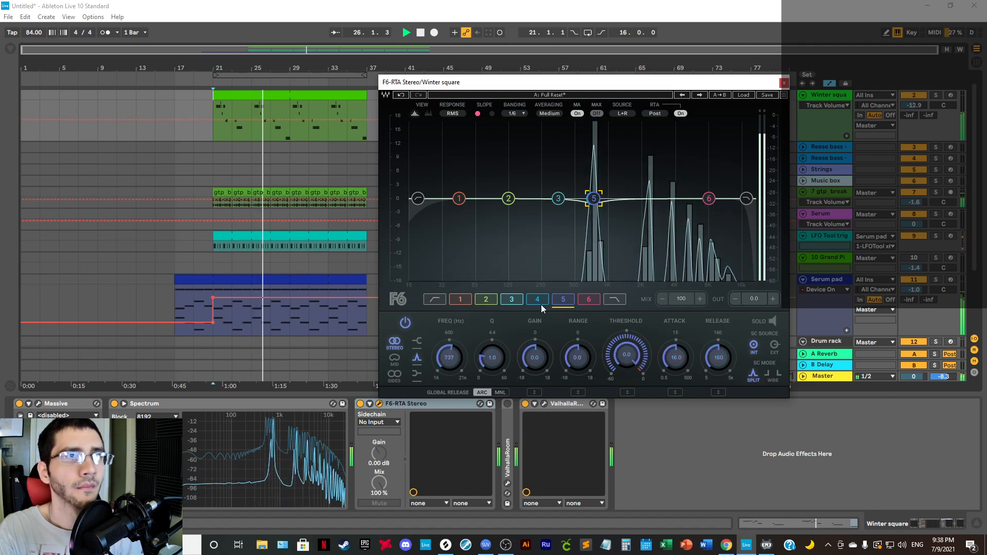
pyautogui.click(538, 301)
pyautogui.click(563, 300)
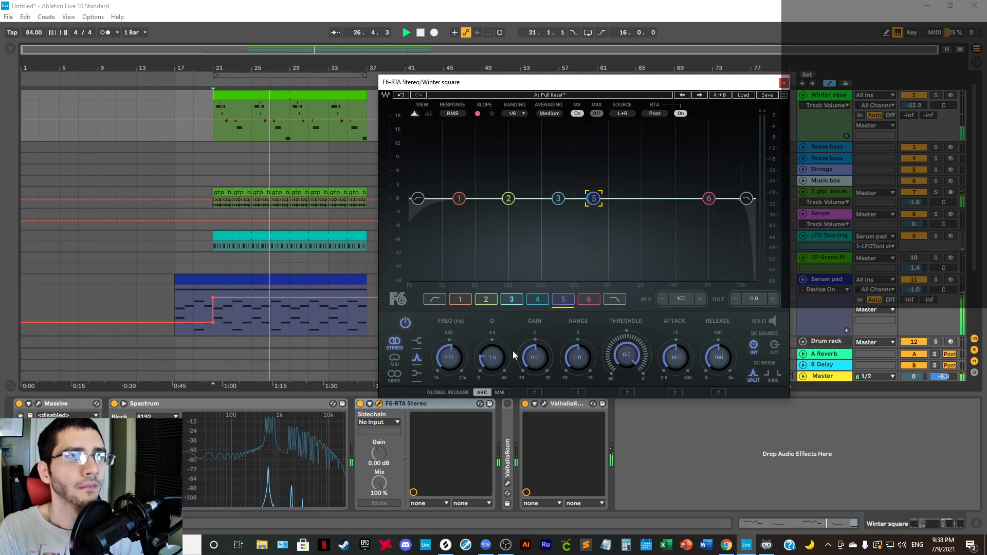
pyautogui.moveTo(503, 360); pyautogui.dragTo(503, 358)
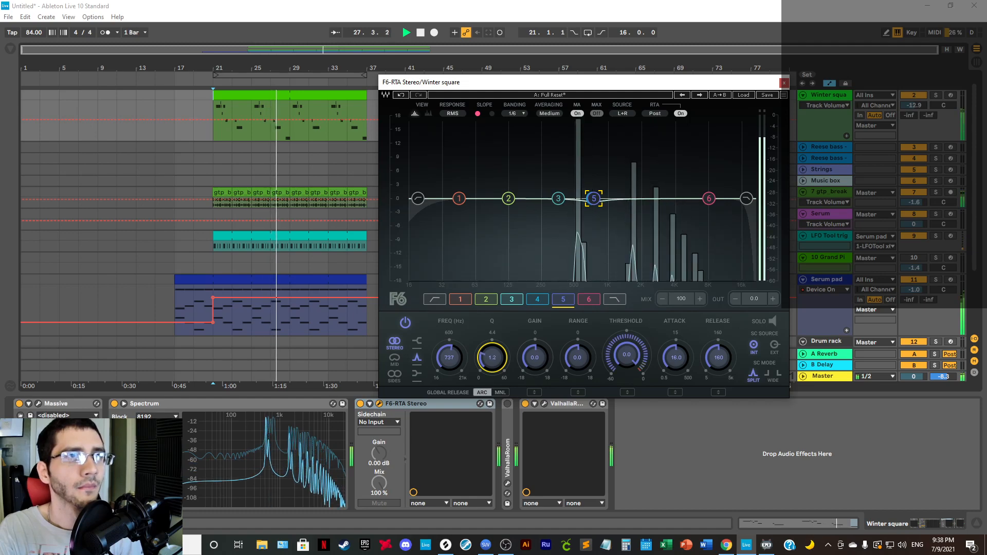
pyautogui.click(496, 357)
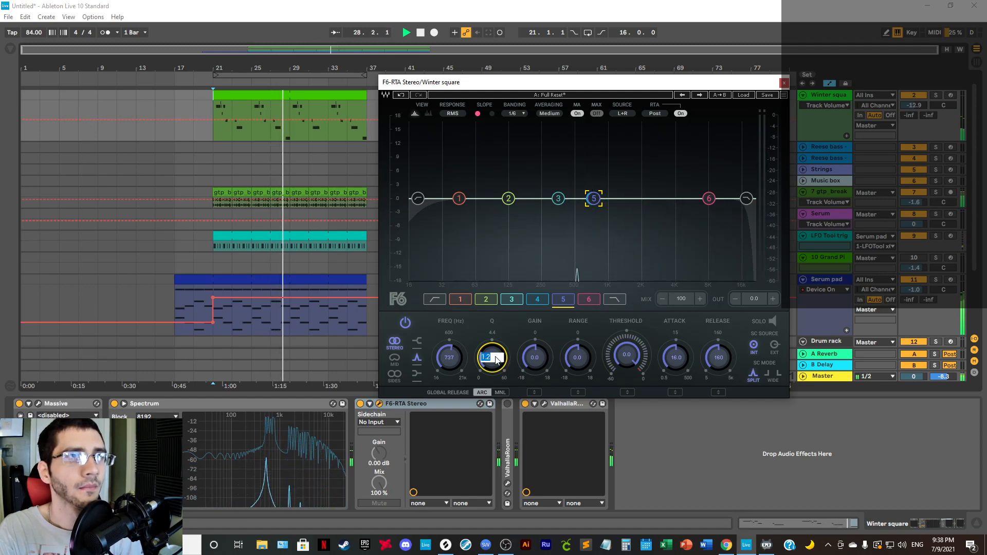
pyautogui.write('1.4')
pyautogui.press('Return')
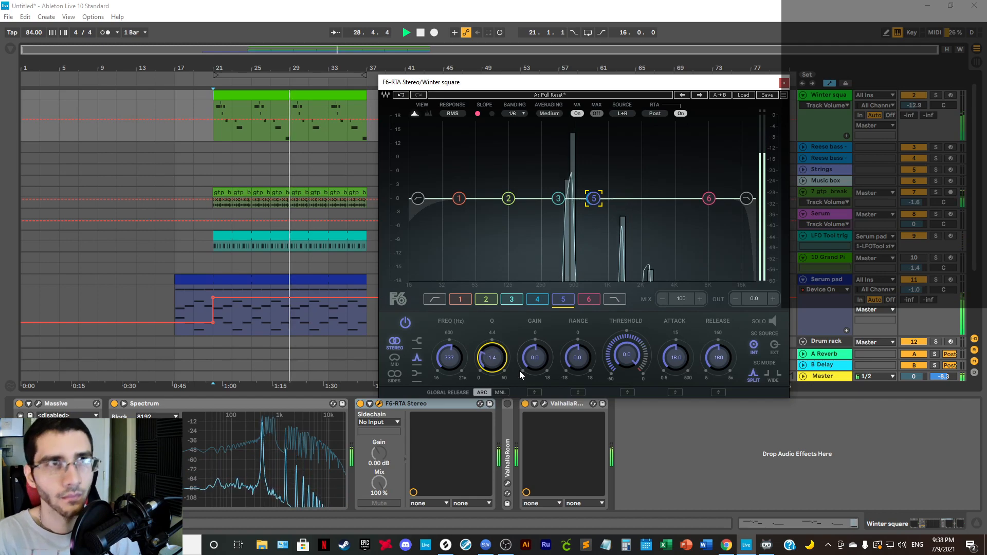
# Step: Using band 4 as reference, set F6-RTA band 5's threshold to -12.9 and its range to -1.2
pyautogui.click(535, 300)
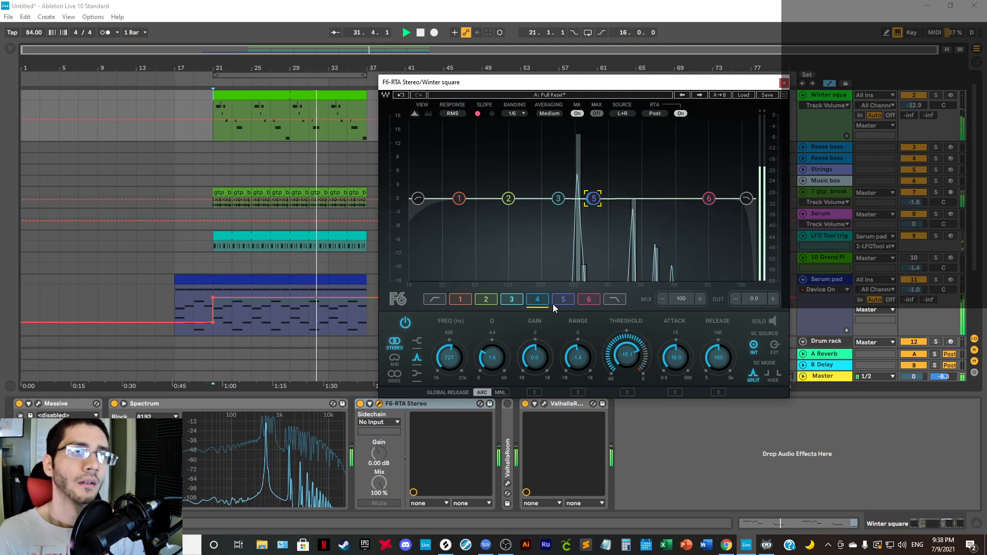
pyautogui.click(569, 302)
pyautogui.moveTo(606, 355); pyautogui.dragTo(607, 369)
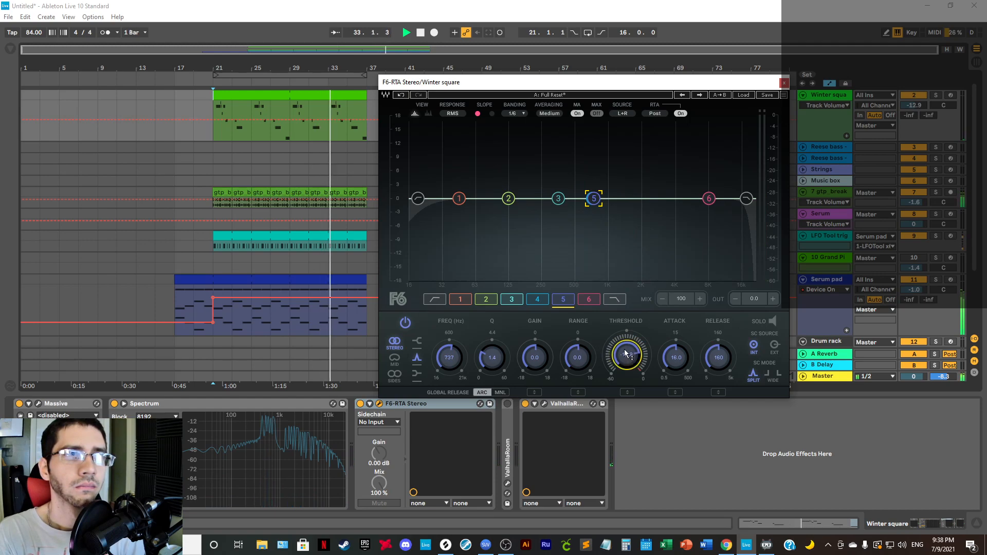
pyautogui.moveTo(578, 357); pyautogui.dragTo(578, 361)
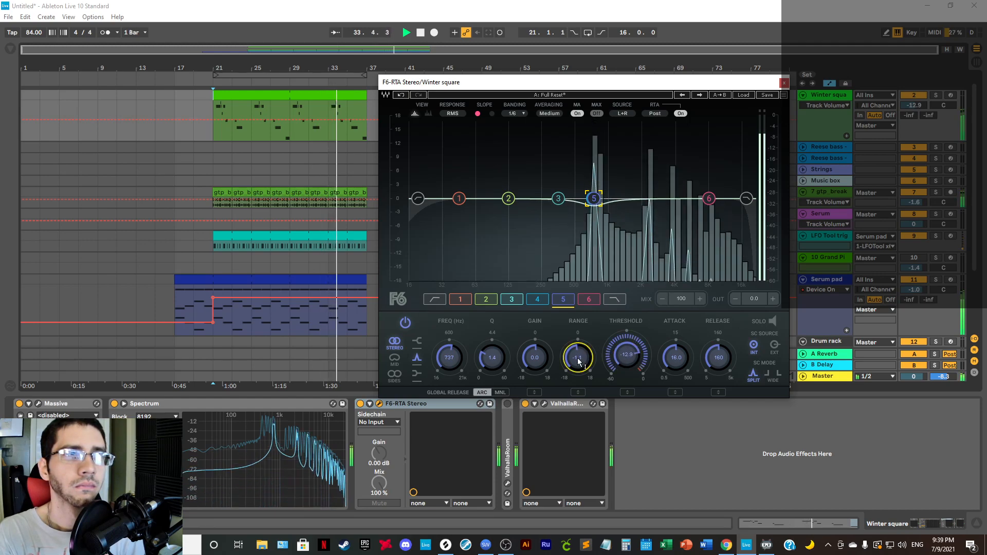
# Step: Lower F6-RTA band 5's threshold to -16.1, checking it against band 4, and close the plugin window
pyautogui.click(538, 299)
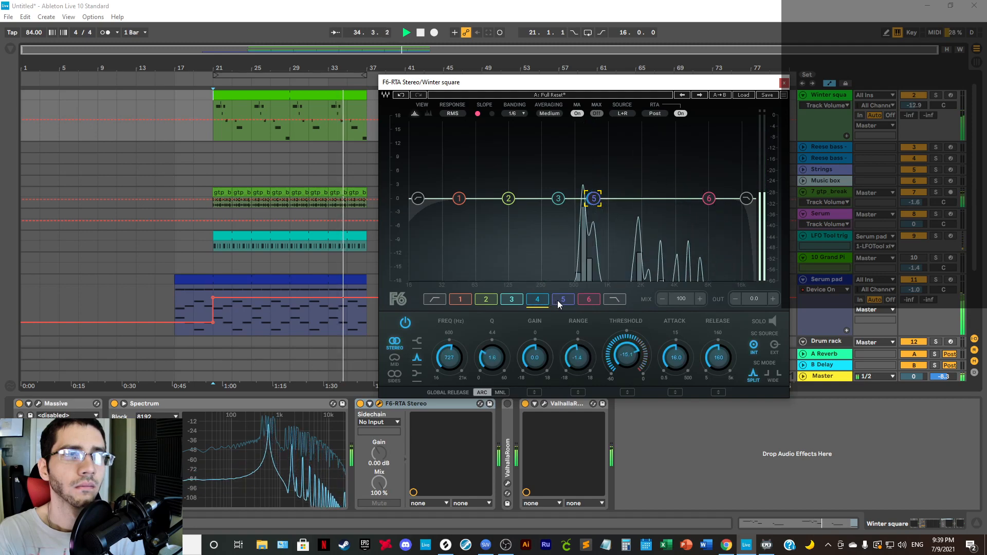
pyautogui.click(558, 303)
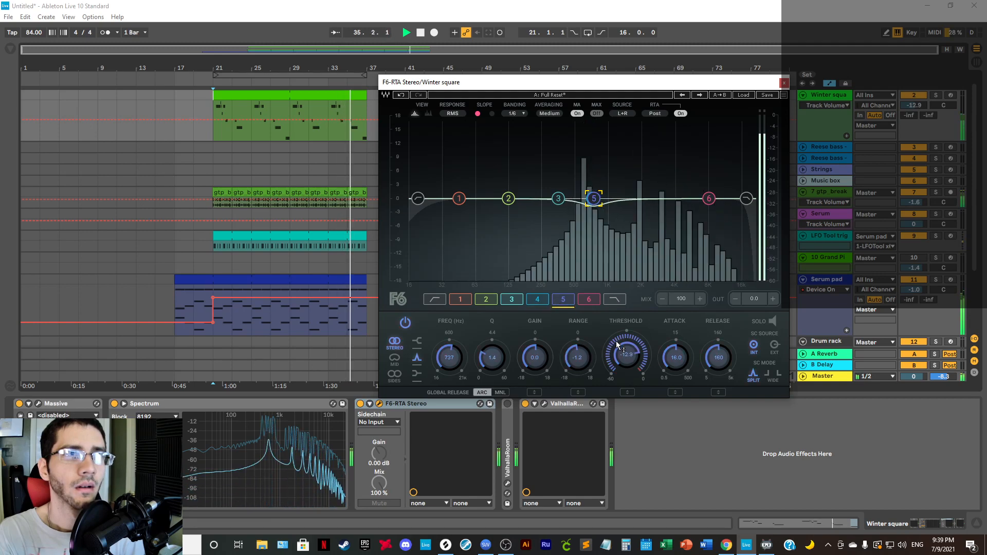
pyautogui.moveTo(617, 343)
pyautogui.mouseDown()
pyautogui.moveTo(616, 331)
pyautogui.moveTo(625, 353)
pyautogui.mouseUp()
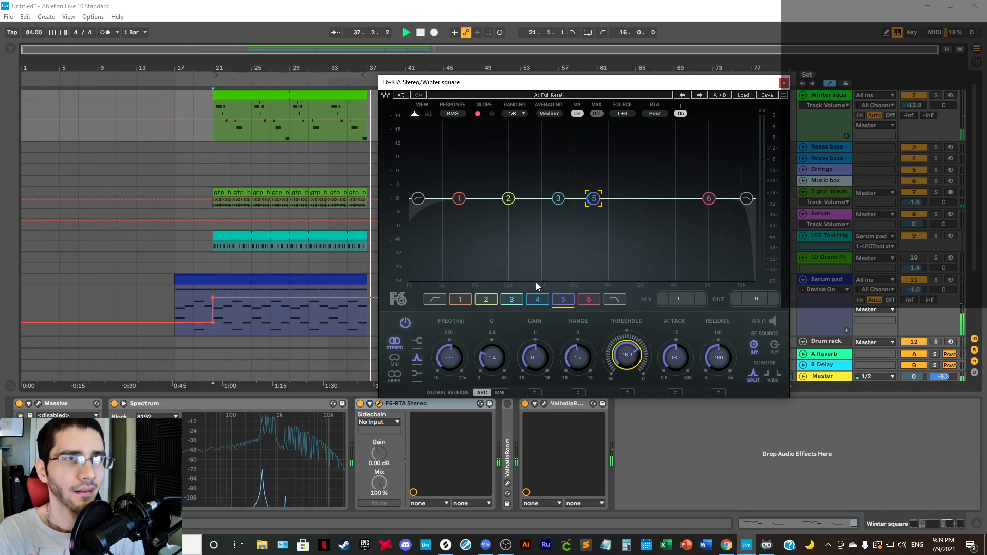
pyautogui.click(538, 300)
pyautogui.click(560, 301)
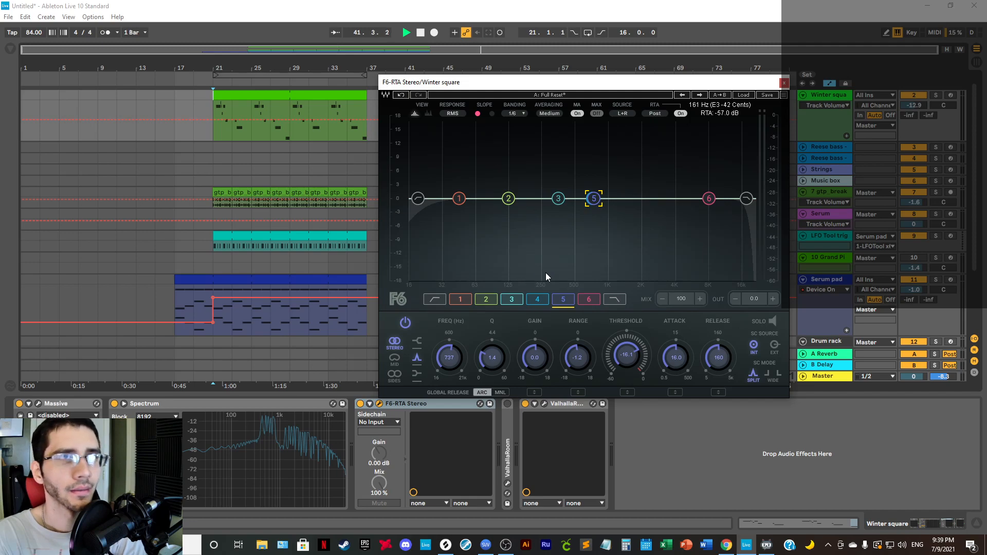
pyautogui.click(784, 83)
# Step: Replay the arrangement from bar 17 and check the settings of bands 4 and 5 in the Winter square's F6-RTA
pyautogui.click(175, 113)
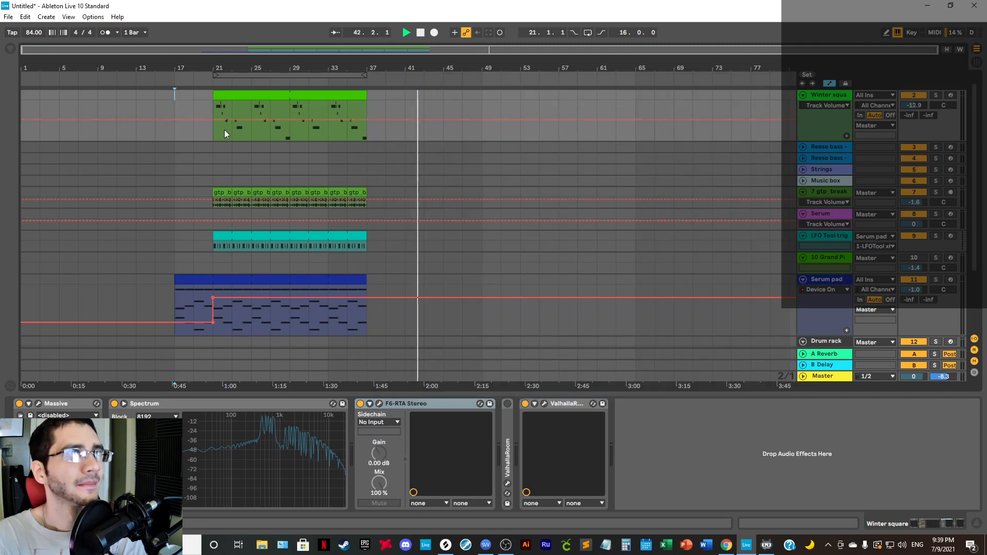
pyautogui.press('space')
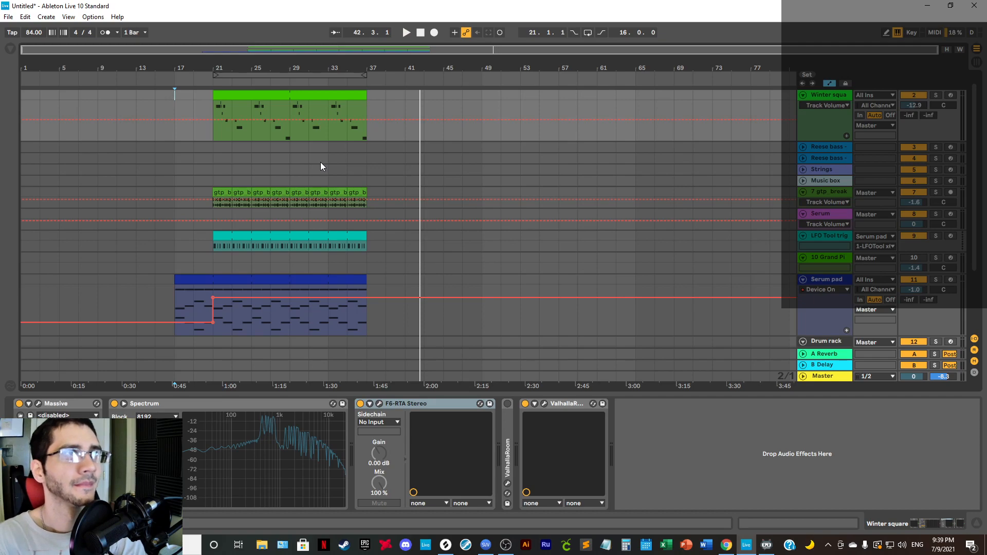
pyautogui.press('space')
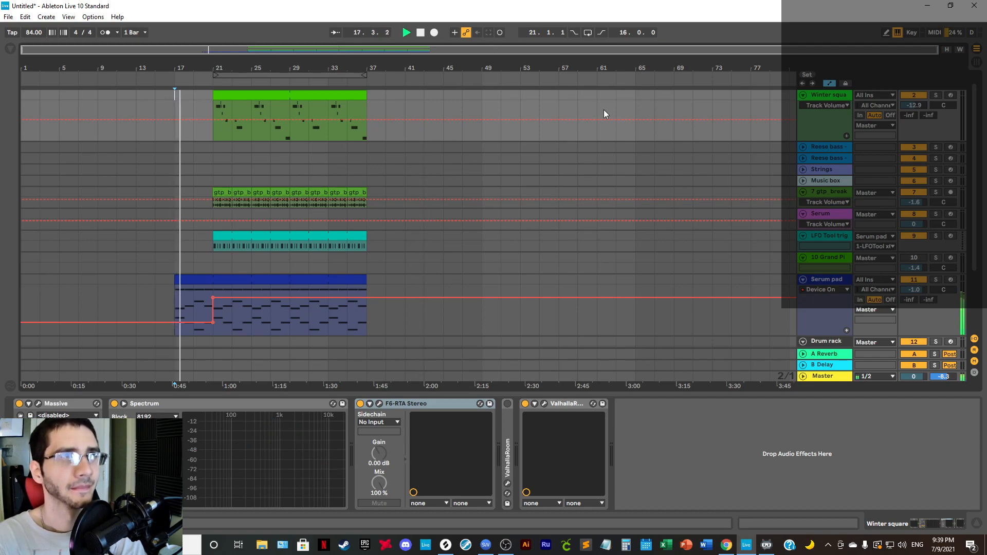
pyautogui.click(379, 404)
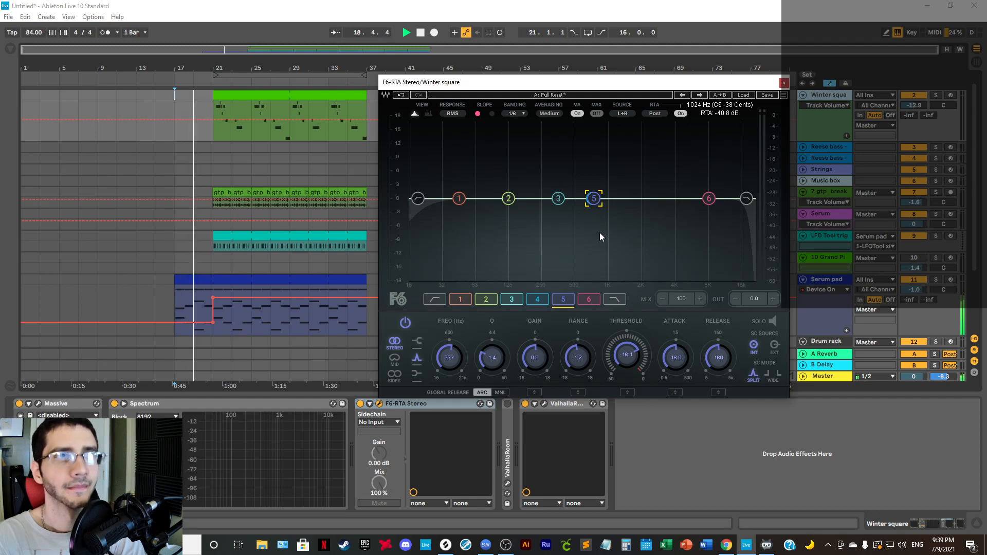
pyautogui.click(544, 303)
pyautogui.click(564, 303)
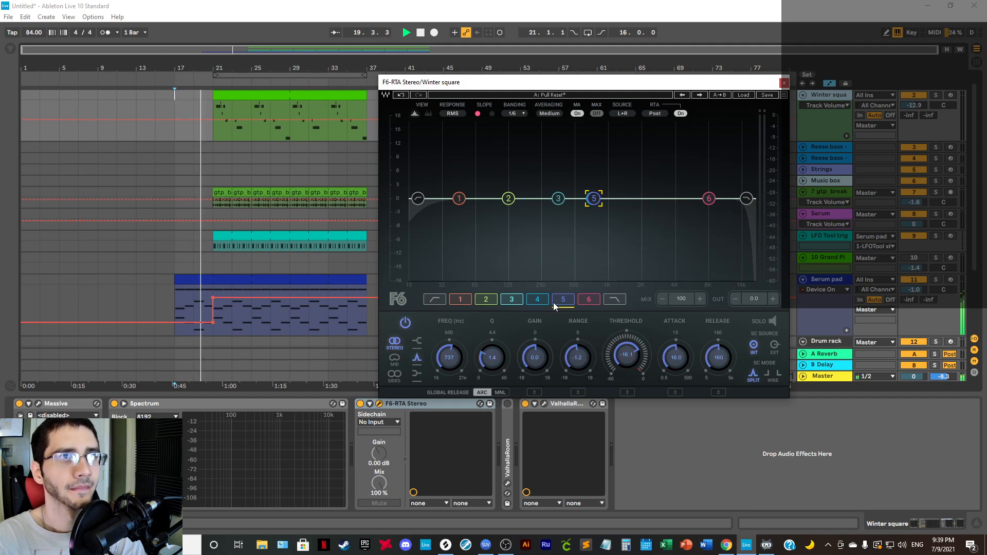
# Step: Lower the Winter square F6-RTA mix to 0 to hear it without processing, raise it partway, and close the plugin window
pyautogui.click(557, 304)
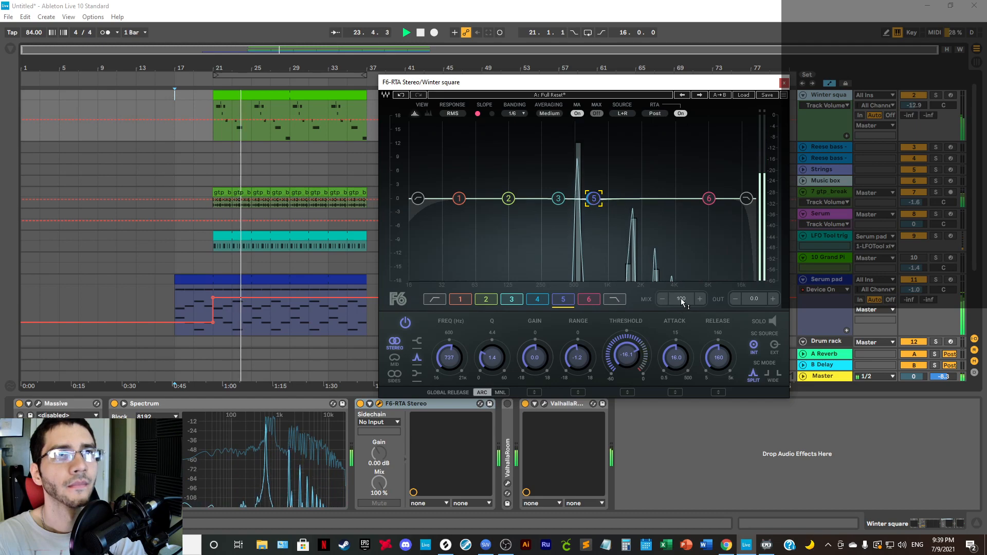
pyautogui.moveTo(681, 298); pyautogui.dragTo(680, 365)
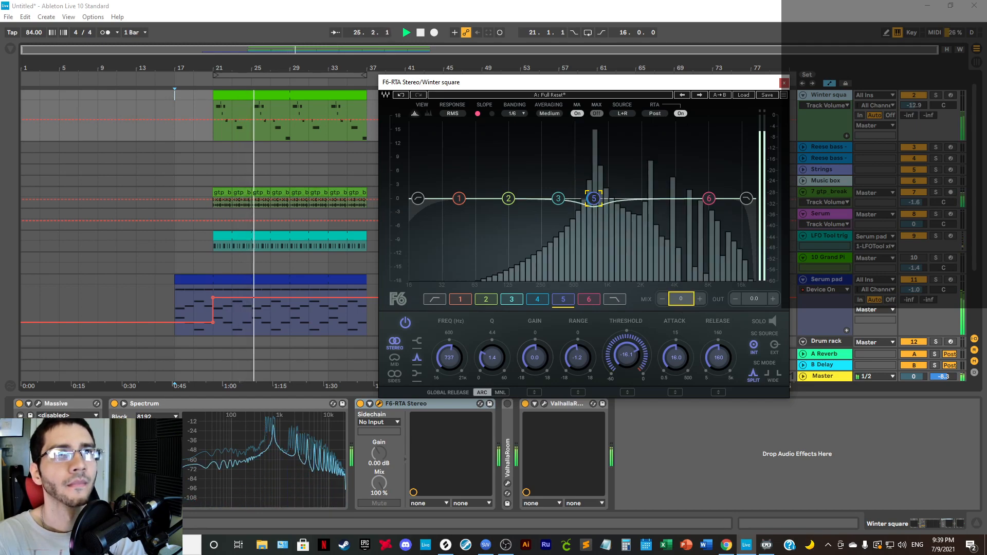
pyautogui.moveTo(681, 365); pyautogui.dragTo(681, 328)
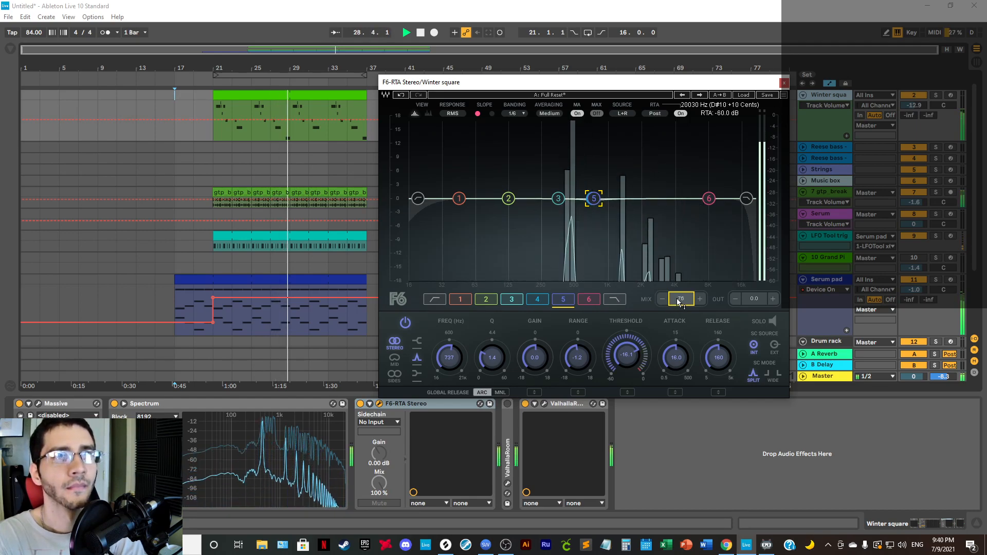
pyautogui.click(784, 83)
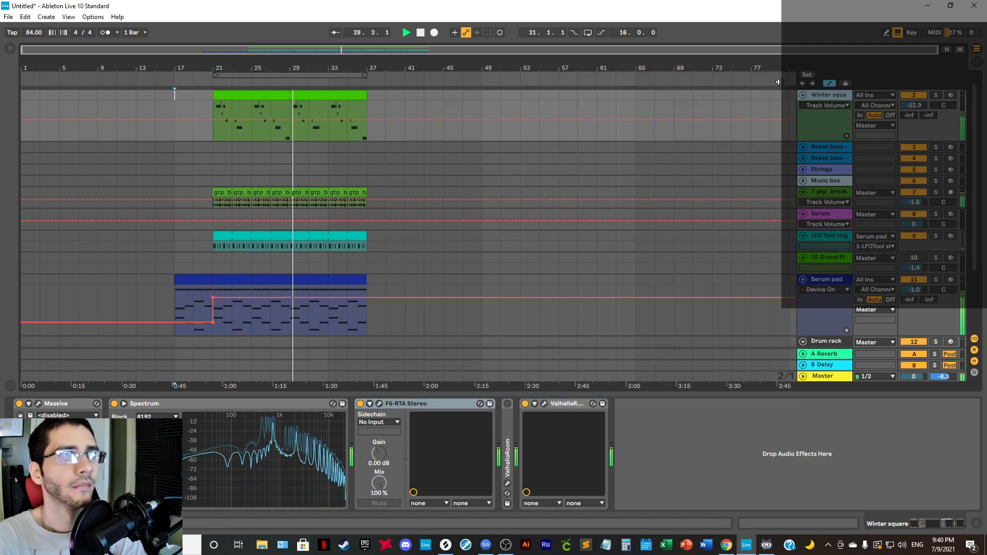
# Step: Enable arrangement looping, add a Channel EQ between Massive and Spectrum on Winter square, and adjust its High gain by 0.3 dB
pyautogui.click(590, 33)
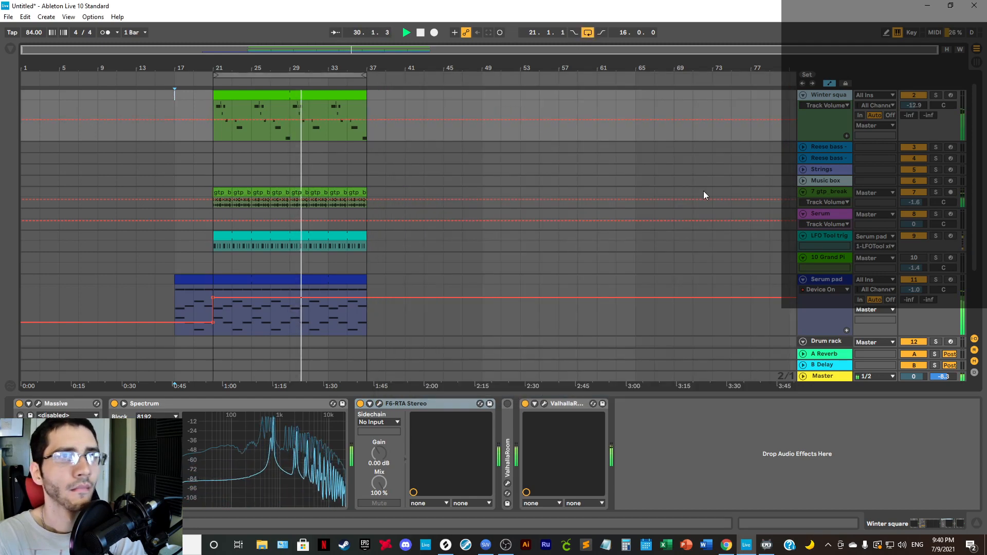
pyautogui.click(11, 49)
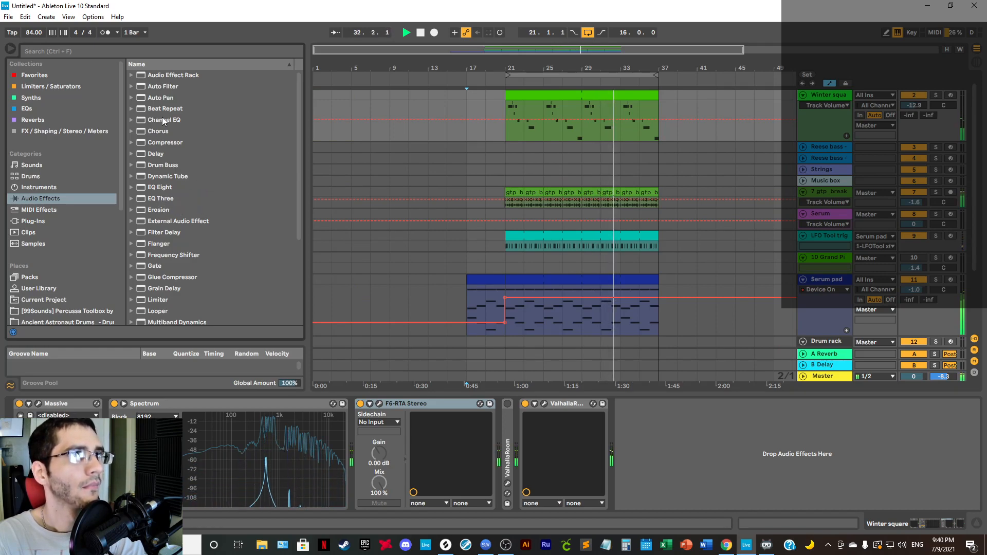
pyautogui.moveTo(195, 120); pyautogui.dragTo(154, 411)
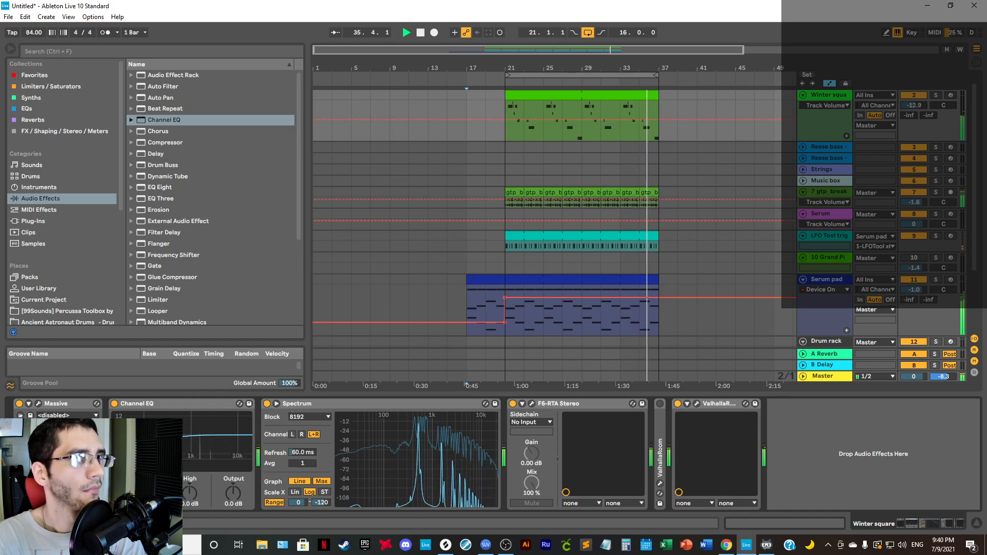
pyautogui.moveTo(191, 497)
pyautogui.mouseDown()
pyautogui.moveTo(192, 485)
pyautogui.moveTo(190, 495)
pyautogui.mouseUp()
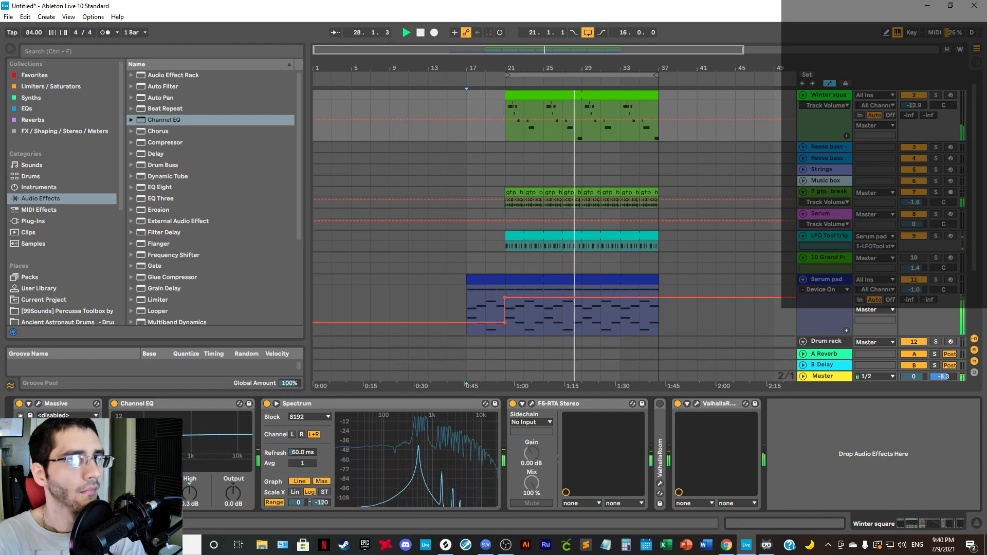
# Step: Stop playback, switch off punch-in and looping, and replay the arrangement from bar 21
pyautogui.click(578, 31)
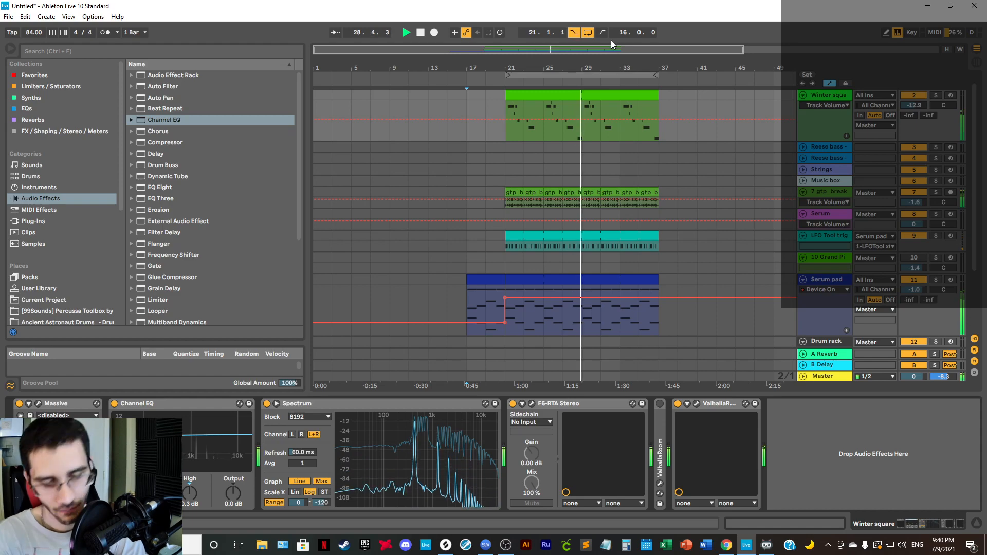
pyautogui.press('space')
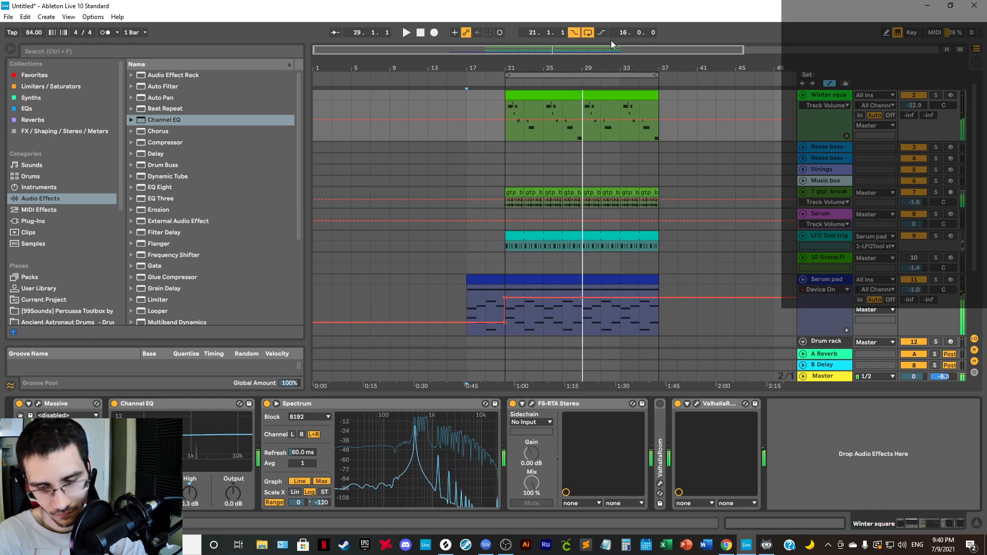
pyautogui.click(576, 32)
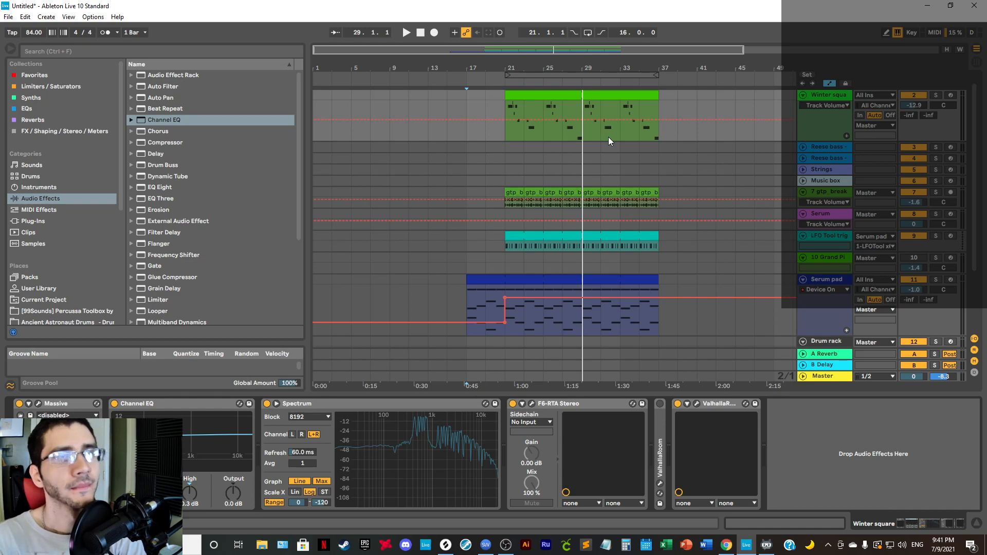
pyautogui.click(467, 97)
pyautogui.click(502, 97)
pyautogui.press('space')
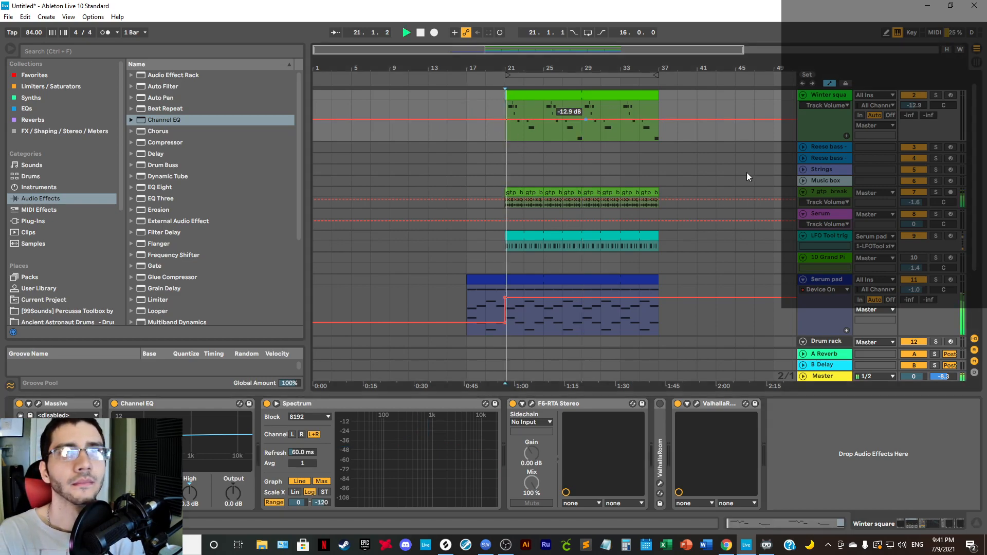
# Step: Widen the track headers to read the full names and delete the Reese bass - Massive track
pyautogui.click(835, 219)
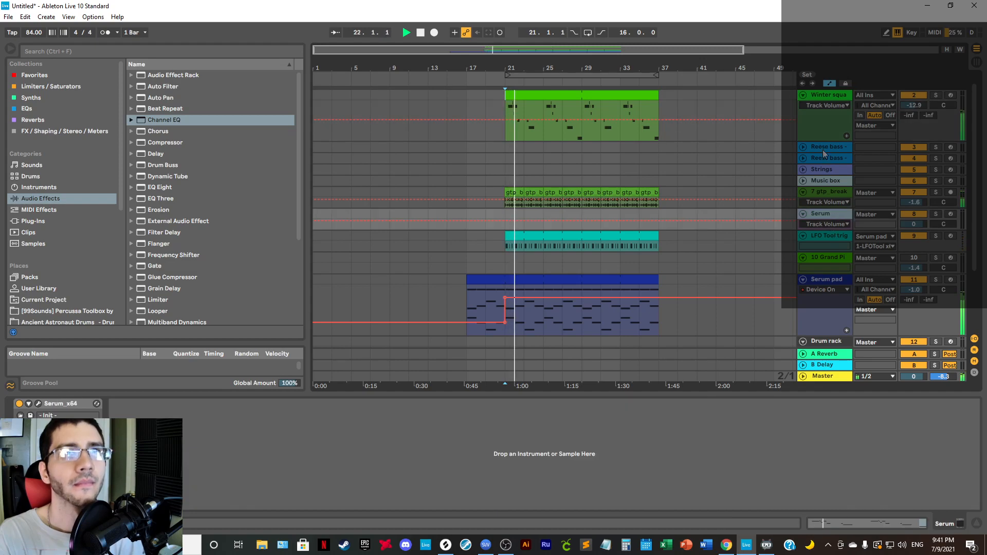
pyautogui.moveTo(797, 97); pyautogui.dragTo(756, 105)
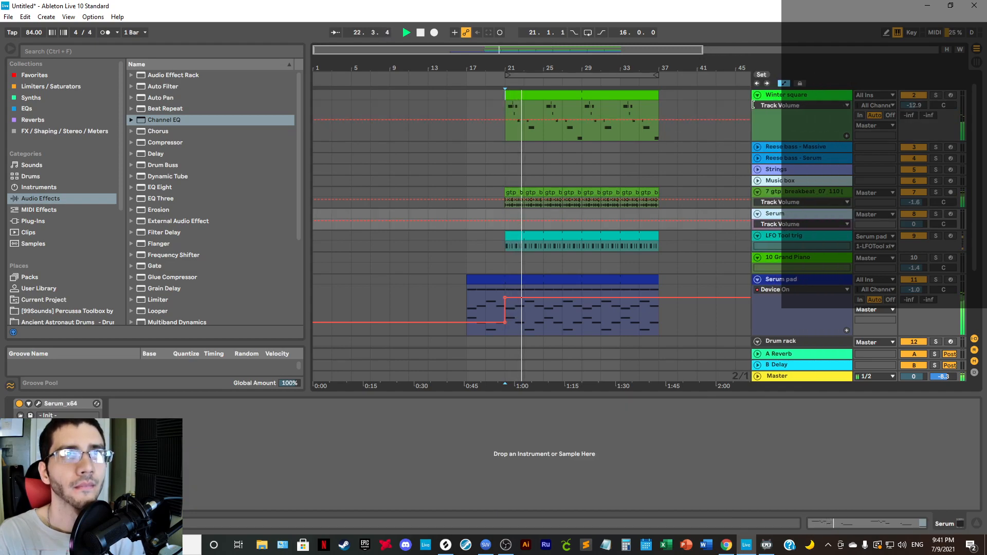
pyautogui.rightClick(804, 148)
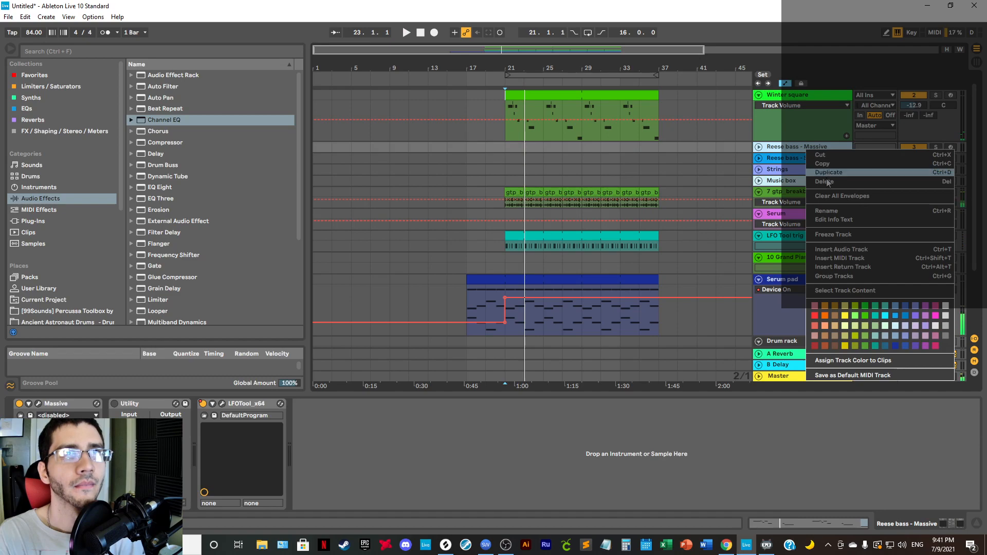
pyautogui.click(817, 170)
pyautogui.press('Delete')
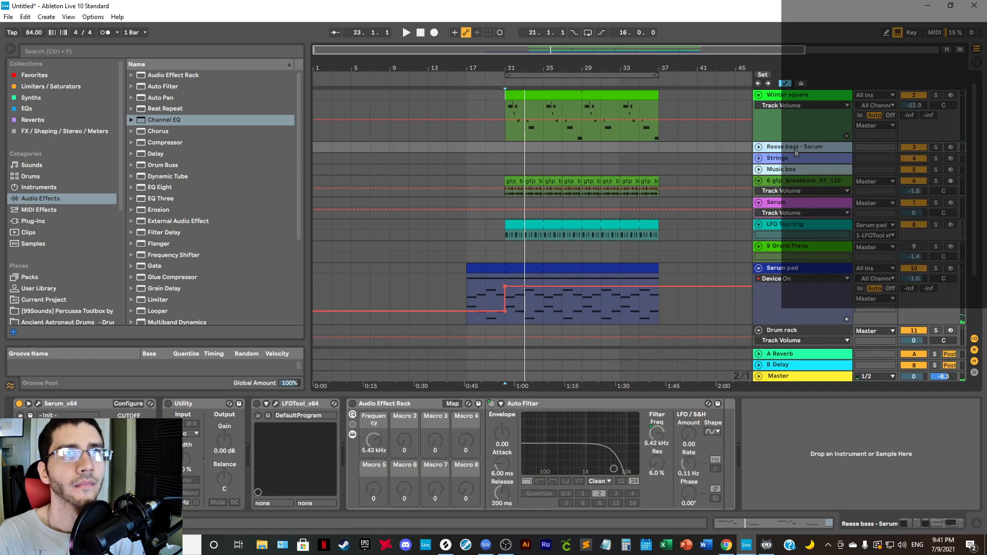
# Step: Unfold Reese bass - Serum, create an empty MIDI clip in its first Session View slot, enable Draw Mode, and launch the clip
pyautogui.moveTo(794, 152); pyautogui.dragTo(794, 183)
pyautogui.press('space')
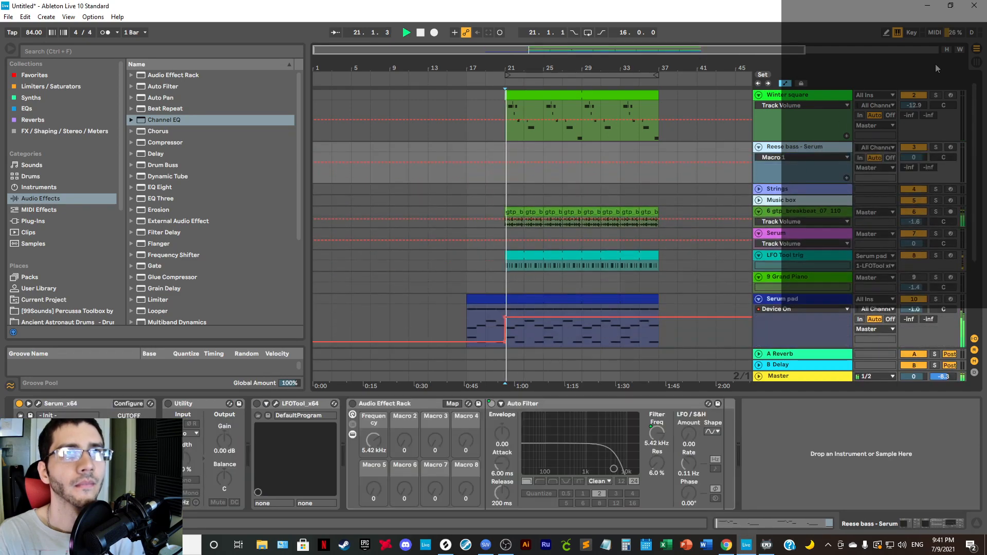
pyautogui.click(973, 58)
pyautogui.doubleClick(171, 62)
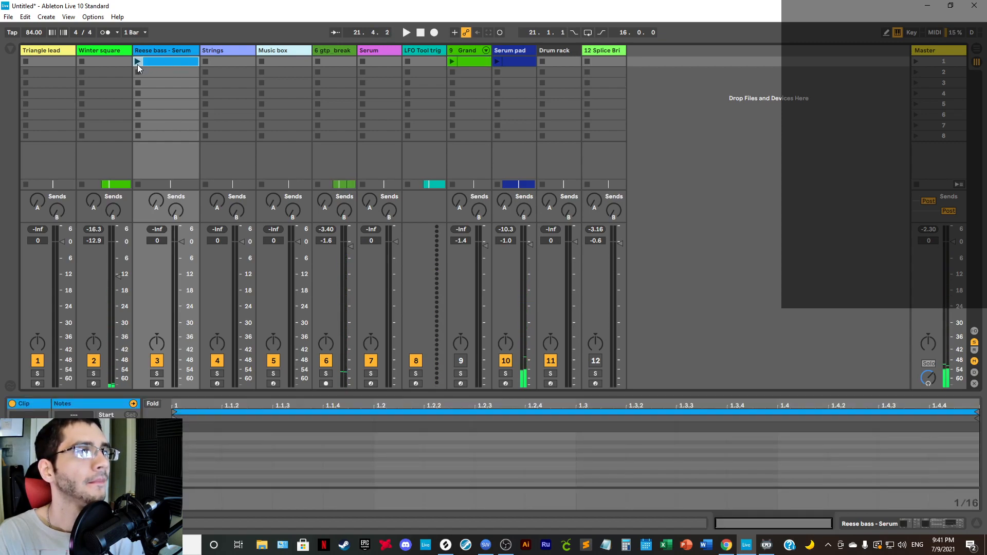
pyautogui.rightClick(230, 481)
pyautogui.click(234, 473)
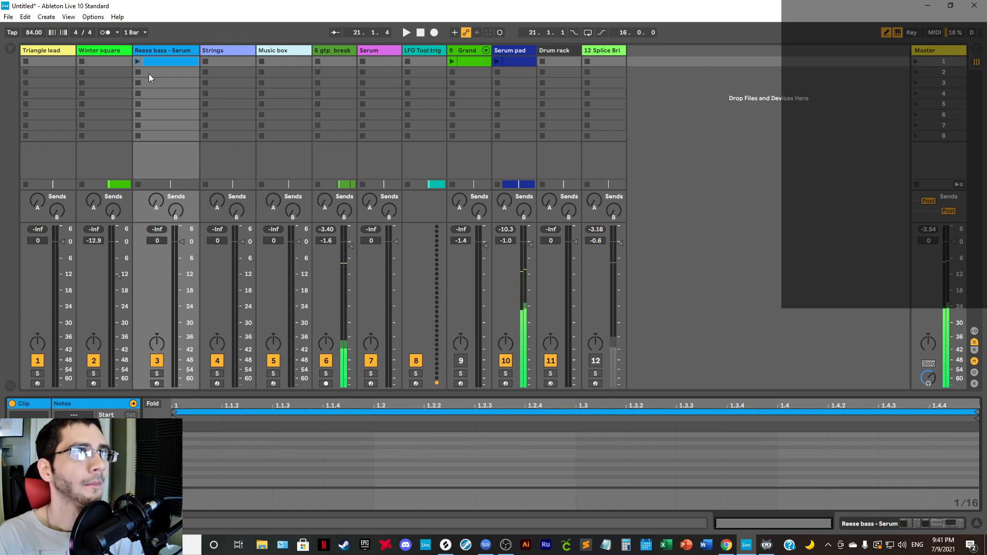
pyautogui.click(136, 62)
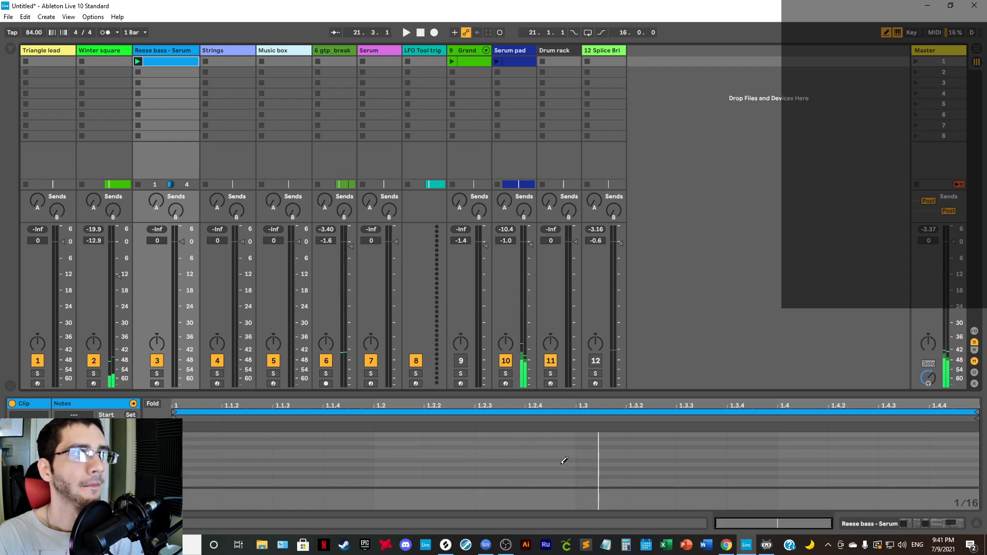
# Step: Draw sixteenth notes A1 at 1.2.4 and D2 at 1.3 in the Reese bass clip, and play it with the track volume at -2.6
pyautogui.click(564, 461)
pyautogui.scroll(1, 600, 457)
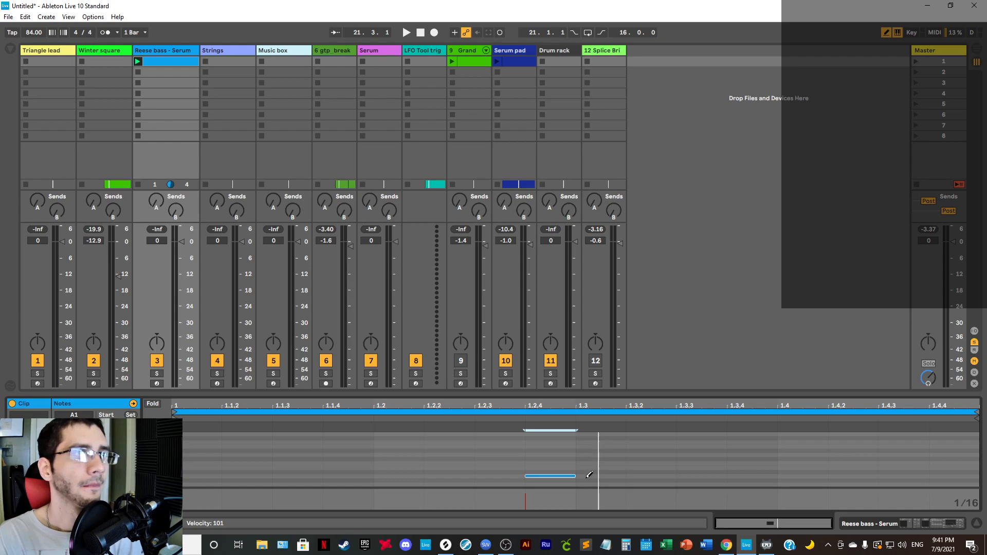
pyautogui.click(599, 454)
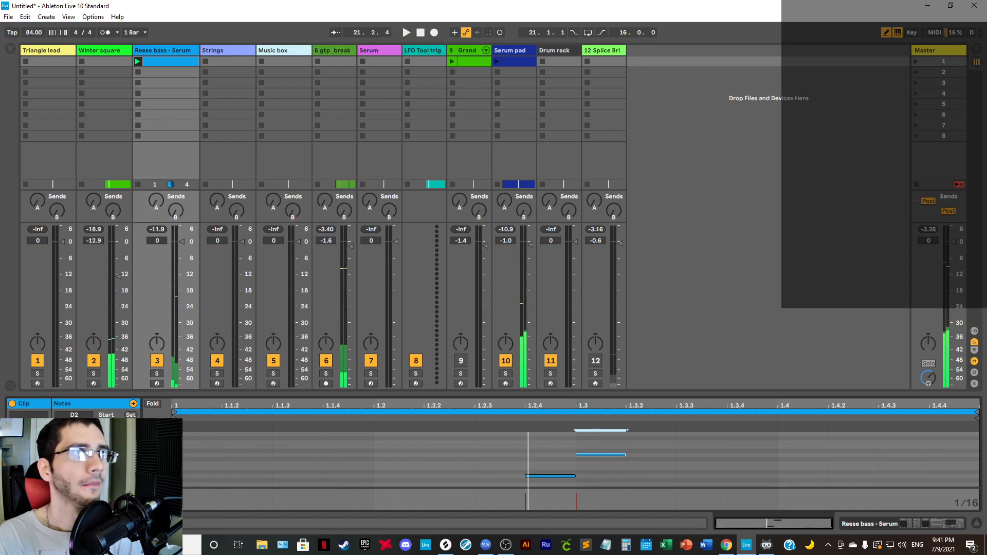
pyautogui.press('space')
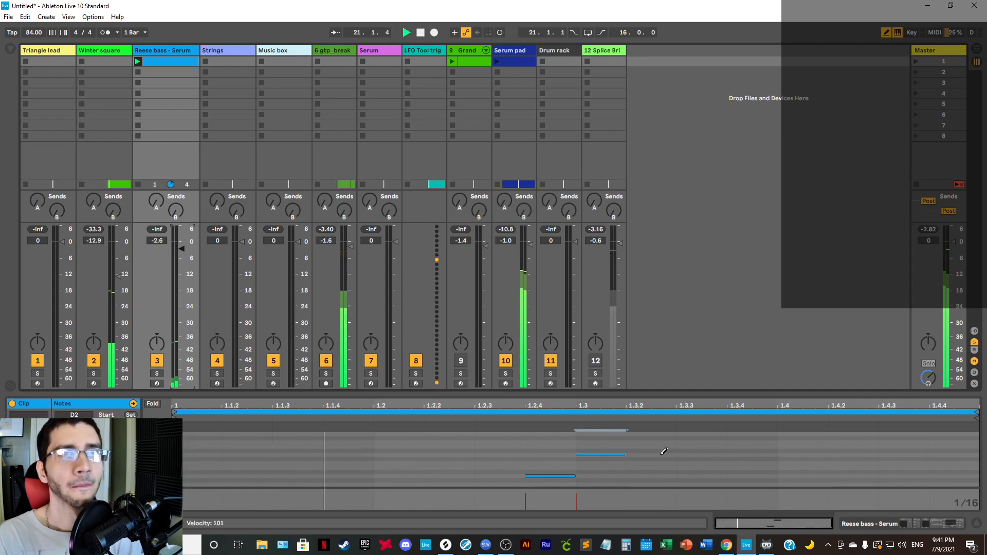
# Step: Add a D2 note at 1.3.3 to the Reese bass clip, lengthen it to 1.4, and leave Draw Mode
pyautogui.click(703, 455)
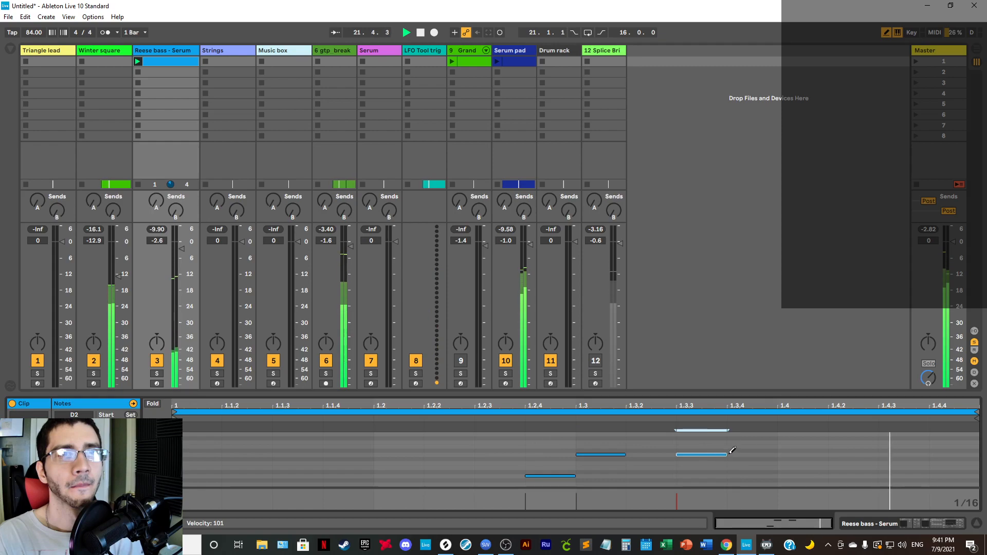
pyautogui.moveTo(732, 450); pyautogui.dragTo(778, 450)
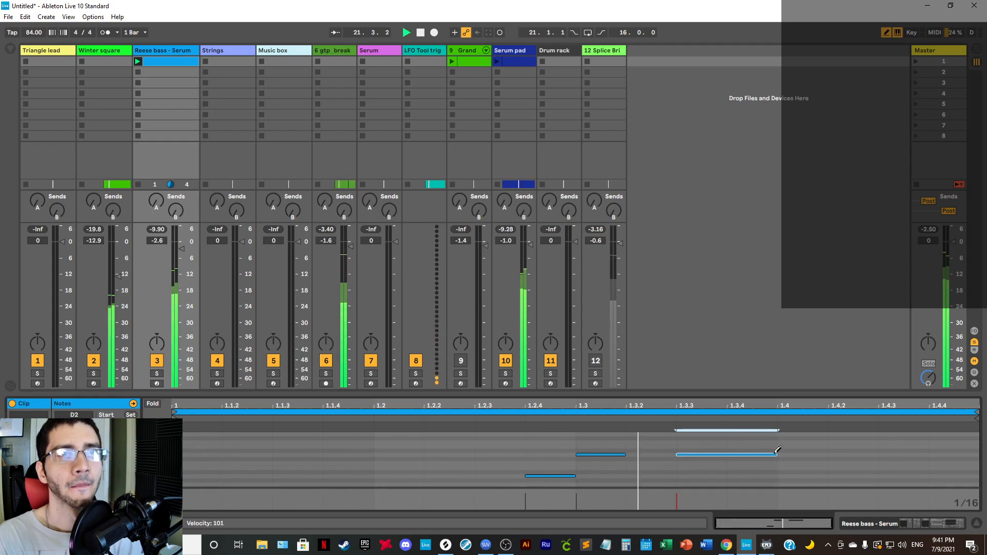
pyautogui.rightClick(792, 464)
pyautogui.click(796, 461)
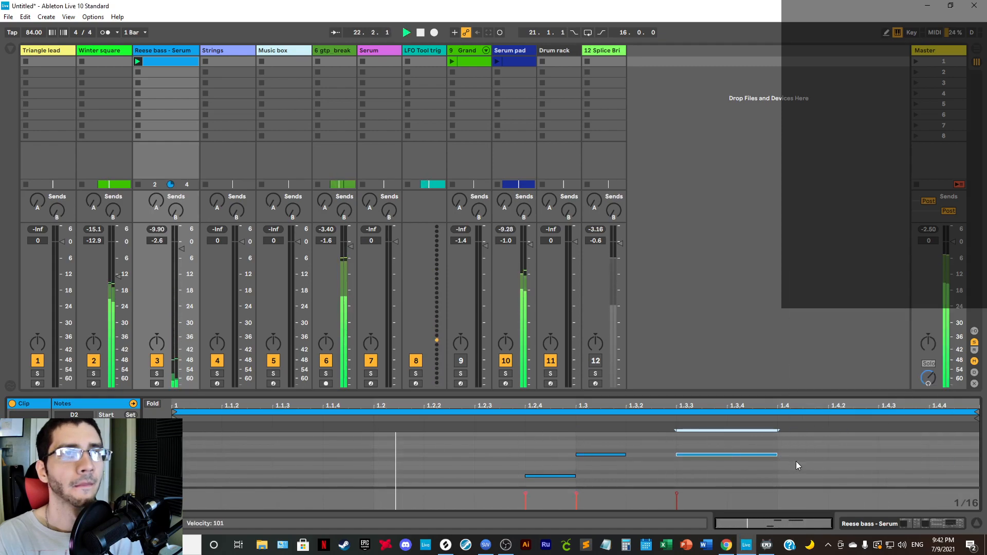
# Step: Enlarge the note editor, transpose all three Reese bass notes down one octave, and replay the result
pyautogui.press('space')
pyautogui.click(676, 478)
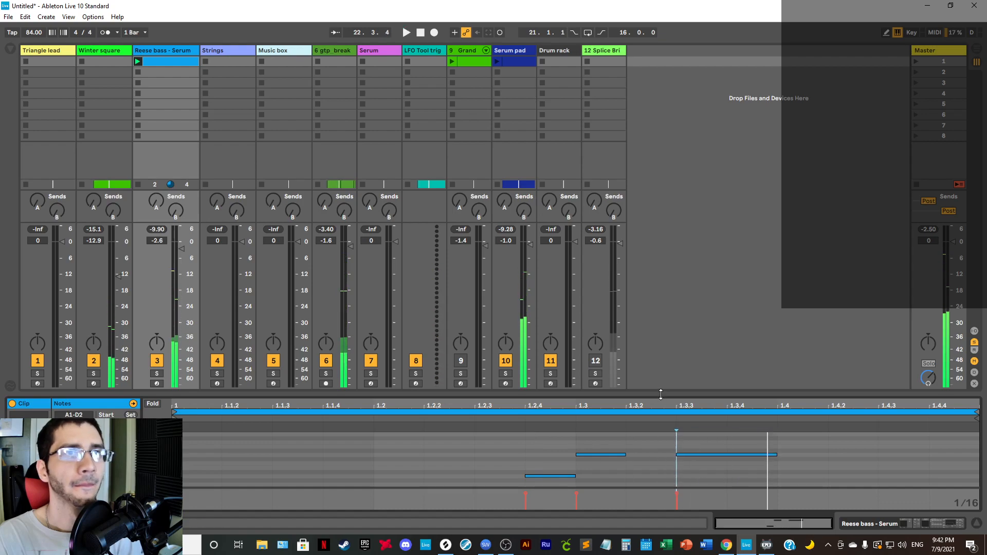
pyautogui.moveTo(661, 393); pyautogui.dragTo(661, 318)
pyautogui.moveTo(778, 454); pyautogui.dragTo(556, 371)
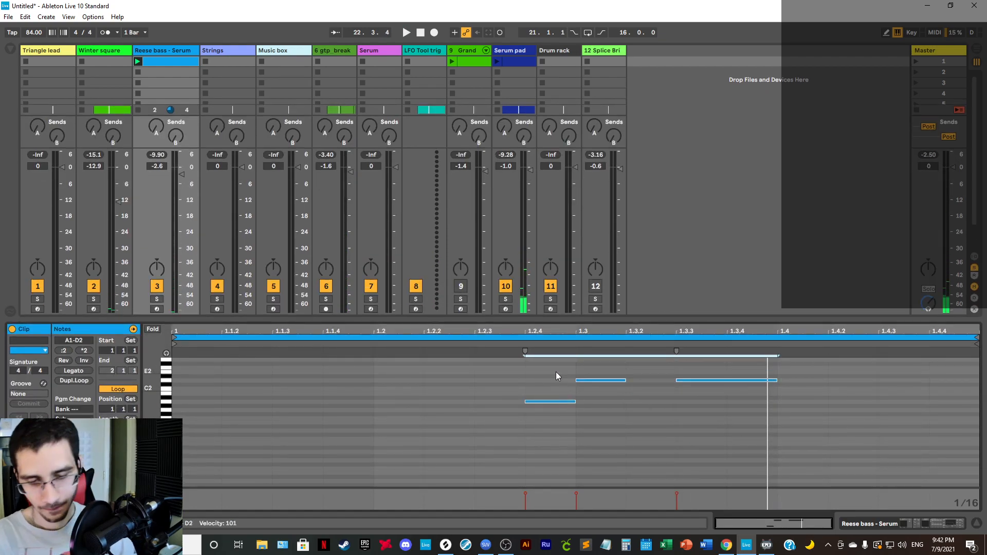
pyautogui.hotkey('shift', 'Down')
pyautogui.press('space')
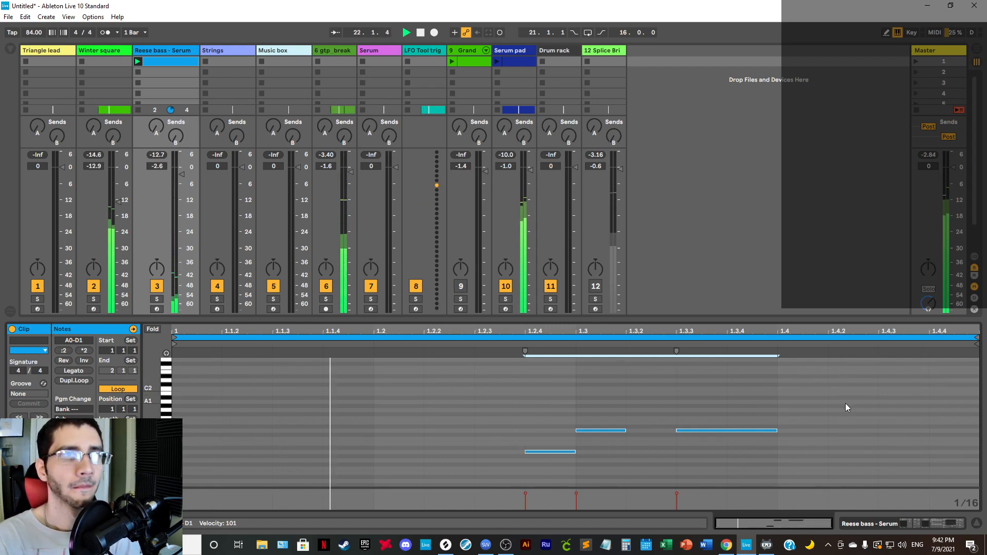
pyautogui.press('space')
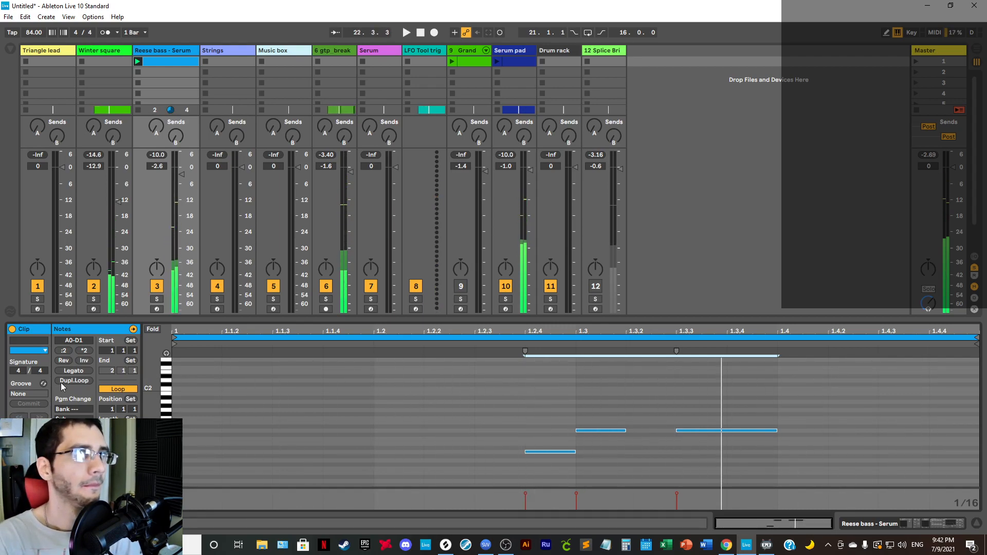
# Step: Duplicate the Reese bass clip's loop to two bars and play it back
pyautogui.click(69, 381)
pyautogui.press('space')
pyautogui.click(553, 412)
pyautogui.moveTo(893, 403)
pyautogui.mouseDown()
pyautogui.moveTo(757, 473)
pyautogui.moveTo(812, 454)
pyautogui.moveTo(801, 452)
pyautogui.moveTo(817, 459)
pyautogui.mouseUp()
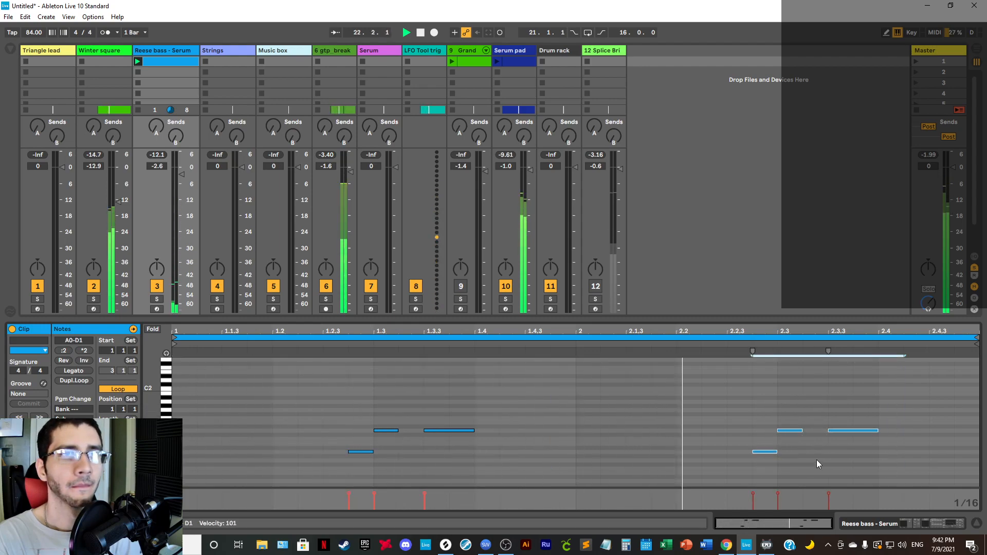
# Step: Raise the second bar's last note, at 2.3.3, from D1 to E1 and listen to the loop
pyautogui.click(834, 458)
pyautogui.click(844, 429)
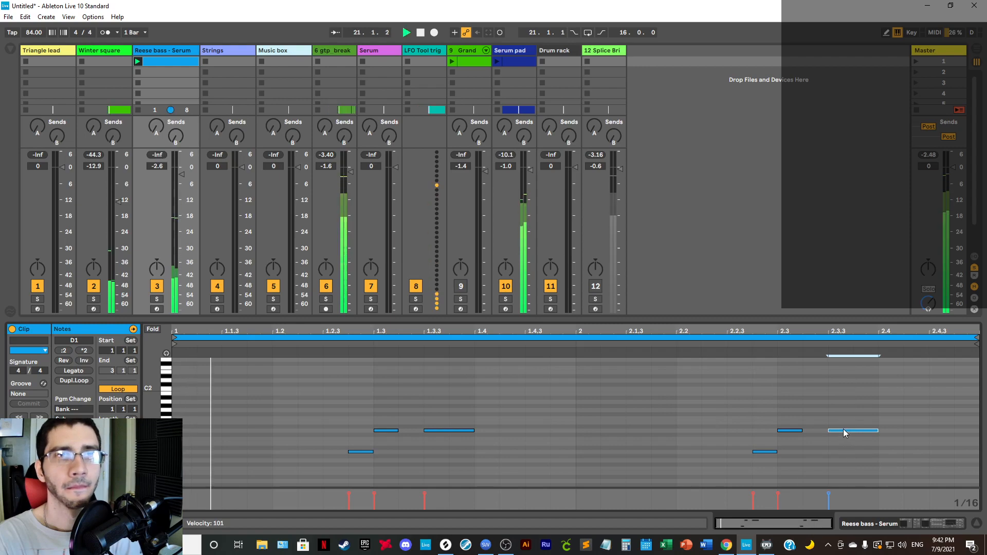
pyautogui.moveTo(843, 430); pyautogui.dragTo(843, 423)
pyautogui.scroll(5, 871, 423)
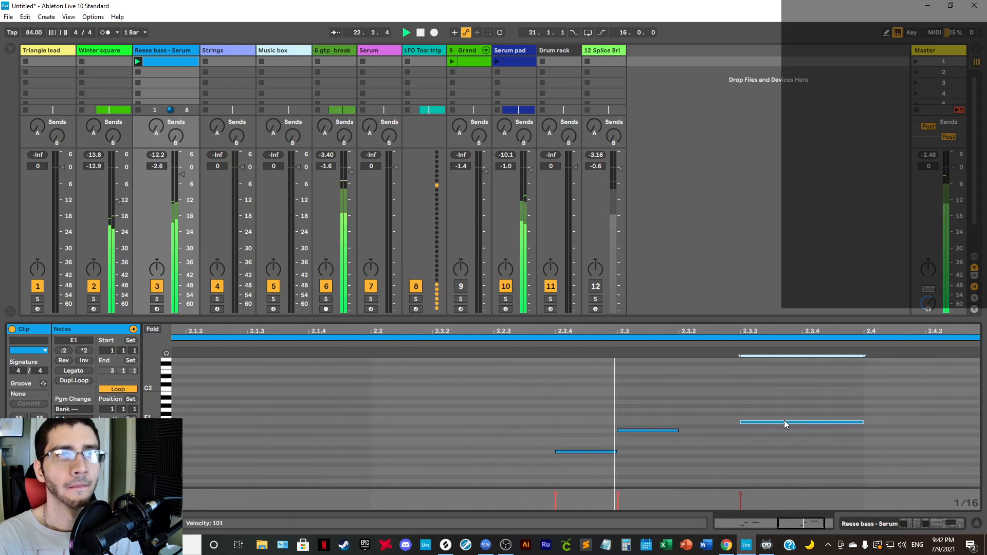
pyautogui.scroll(-4, 782, 402)
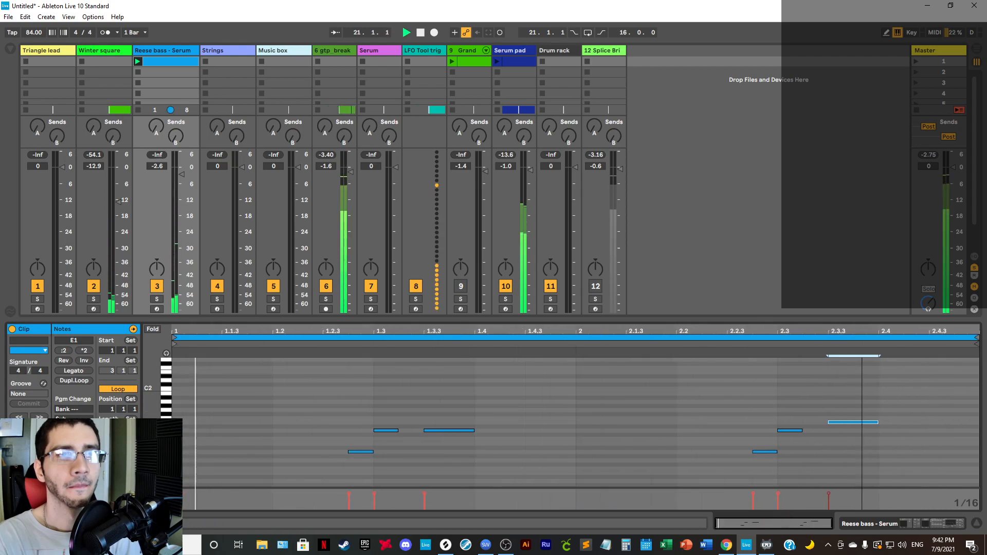
# Step: Copy the second bar's D1 note from 2.3 to 2.4 in the Reese bass clip and extend it to the loop end
pyautogui.click(792, 431)
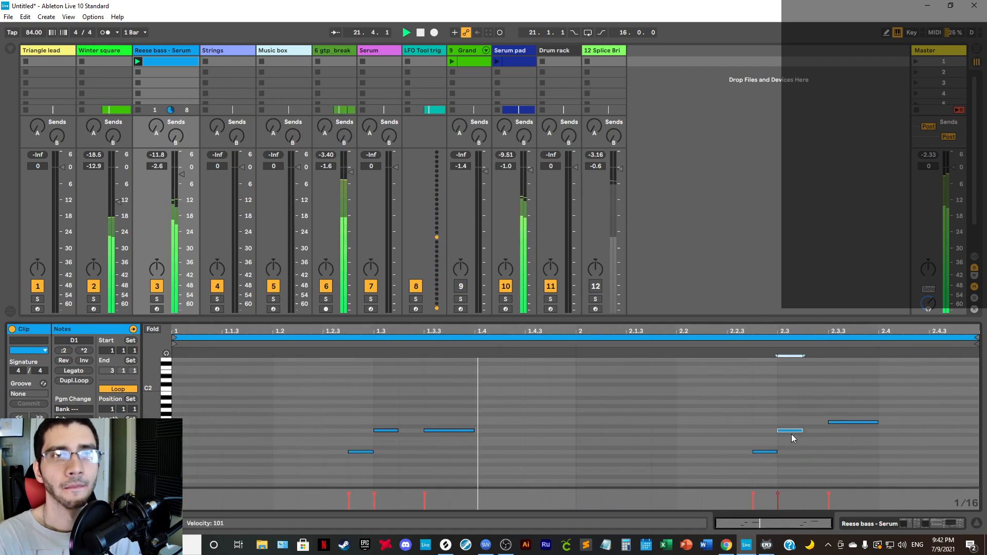
pyautogui.moveTo(791, 434); pyautogui.dragTo(930, 430)
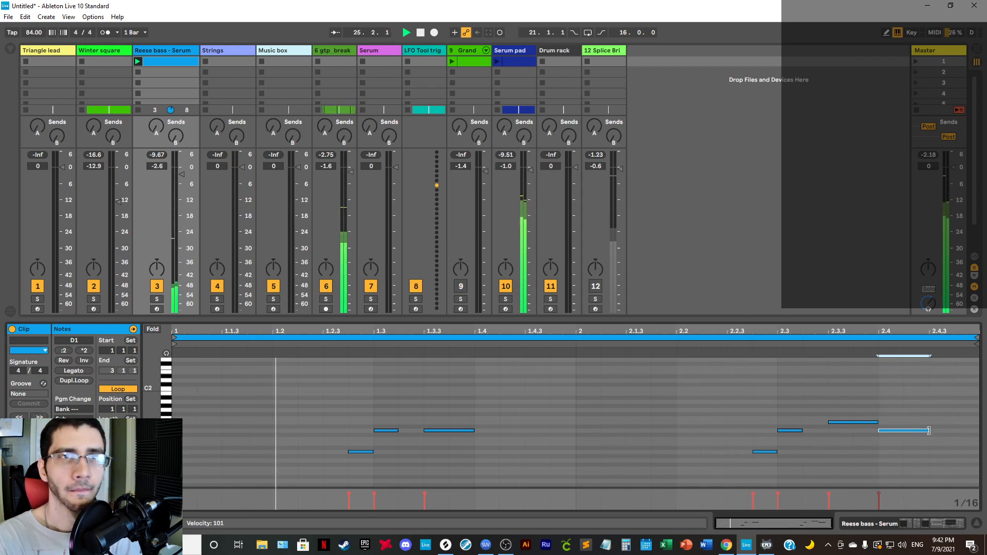
pyautogui.moveTo(942, 431); pyautogui.dragTo(973, 434)
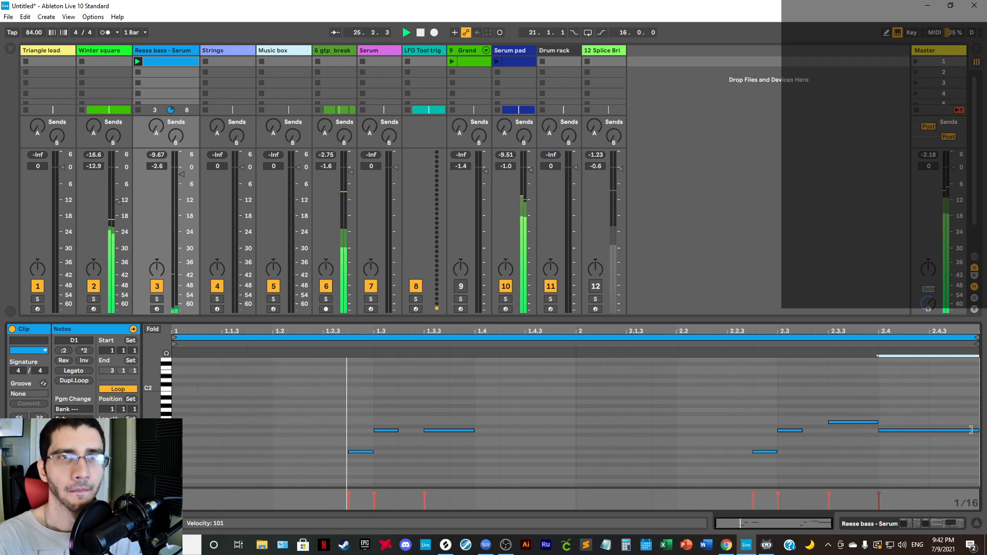
# Step: Set the Reese bass clip's note grid to 1/32 and audition the two-bar loop with the other tracks
pyautogui.rightClick(783, 403)
pyautogui.click(896, 365)
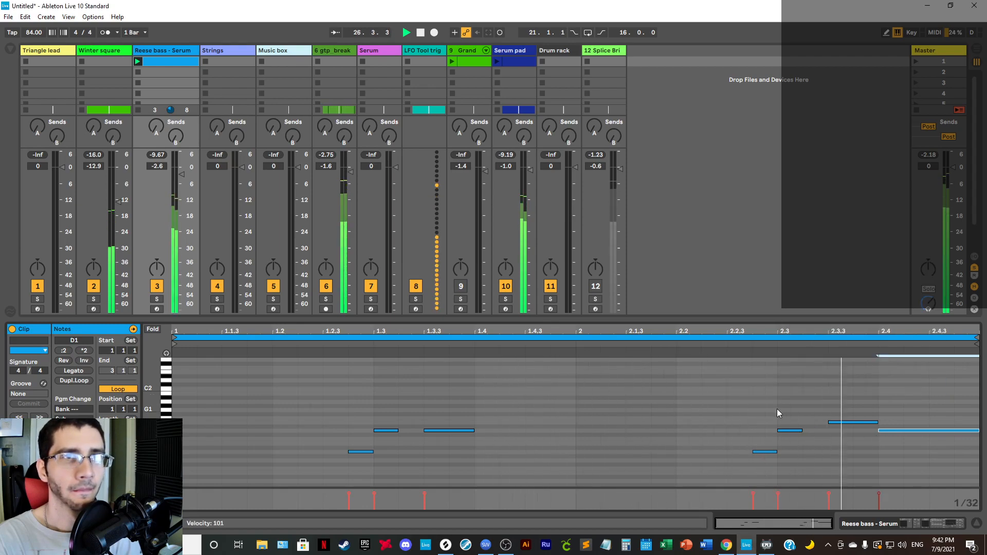
pyautogui.moveTo(788, 399)
pyautogui.mouseDown()
pyautogui.moveTo(747, 437)
pyautogui.moveTo(356, 431)
pyautogui.moveTo(494, 419)
pyautogui.mouseUp()
pyautogui.click(538, 411)
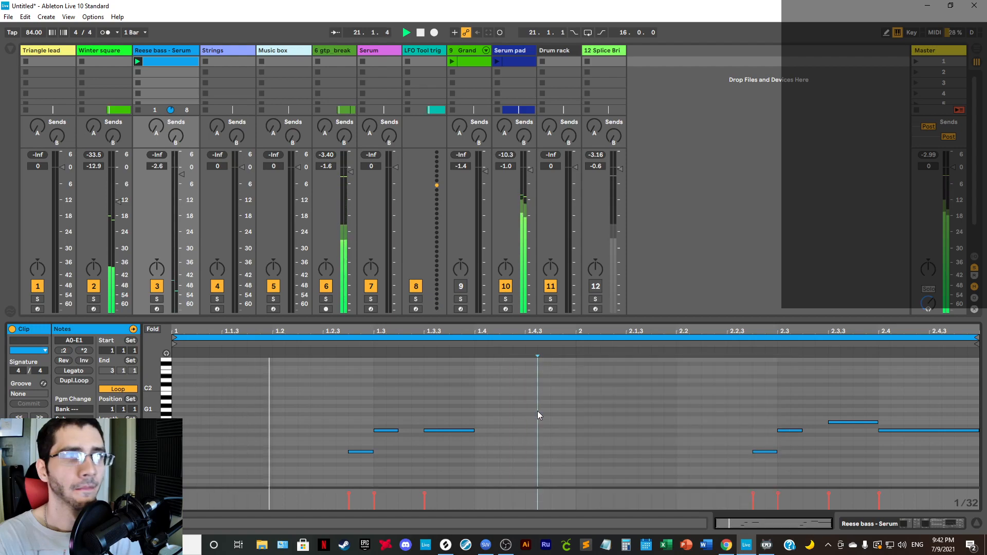
pyautogui.click(942, 400)
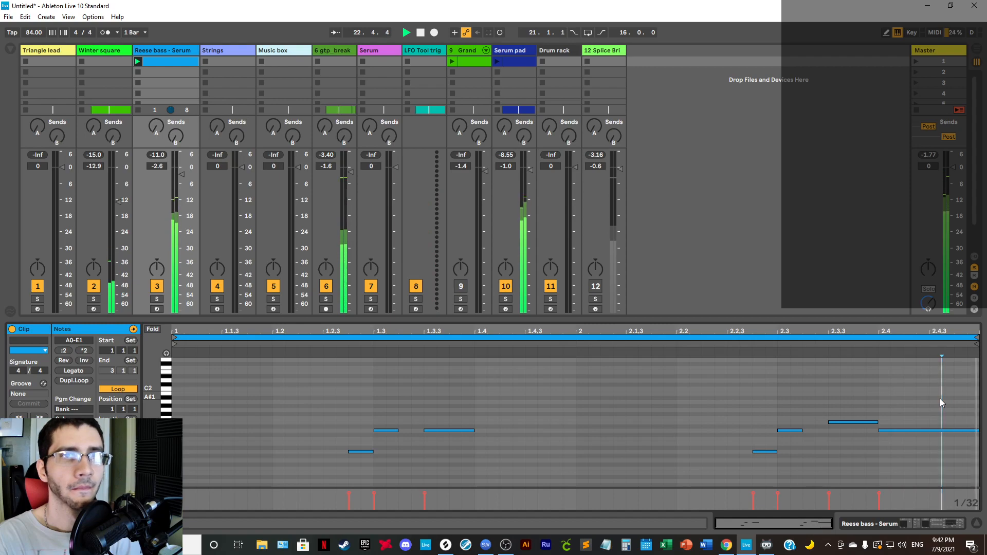
pyautogui.press('space')
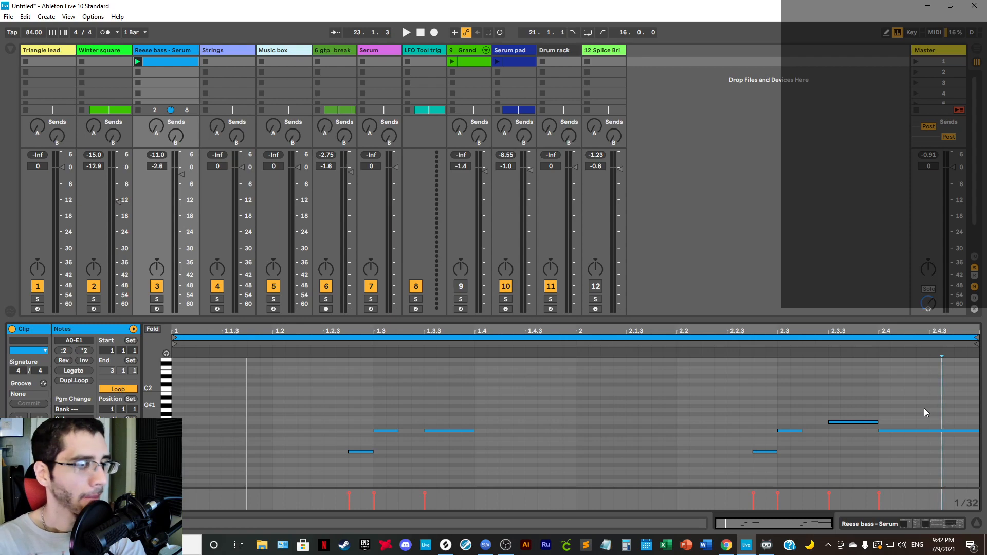
pyautogui.press('space')
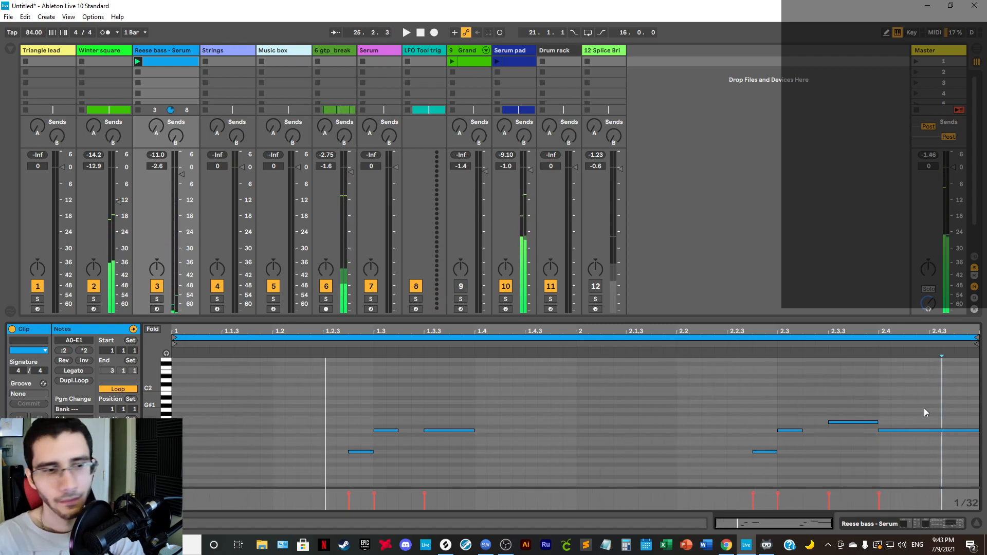
pyautogui.press('space')
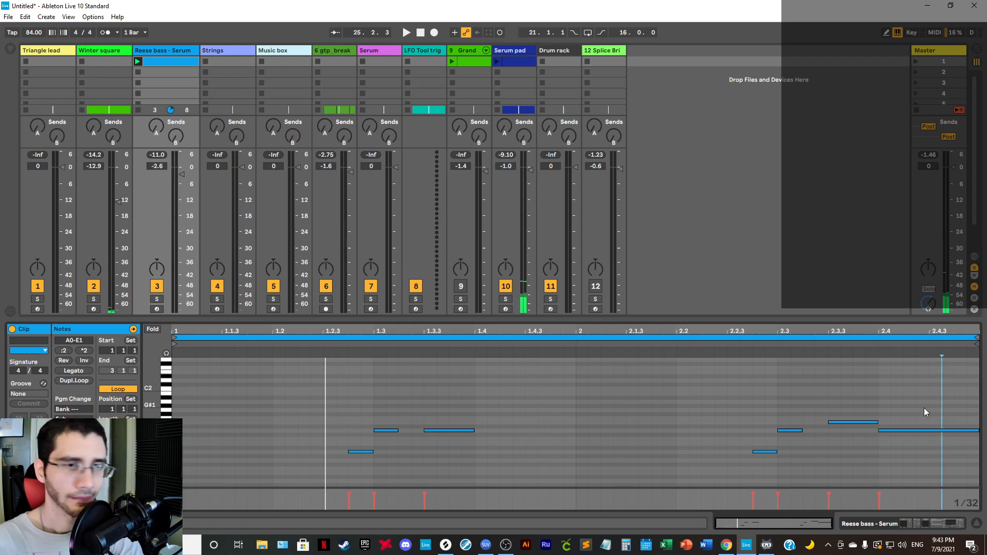
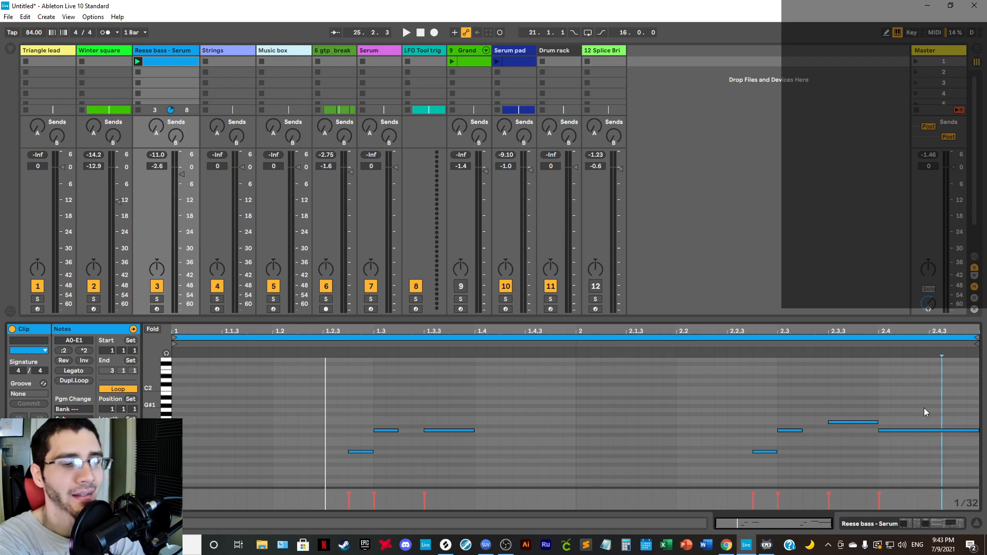
pyautogui.press('space')
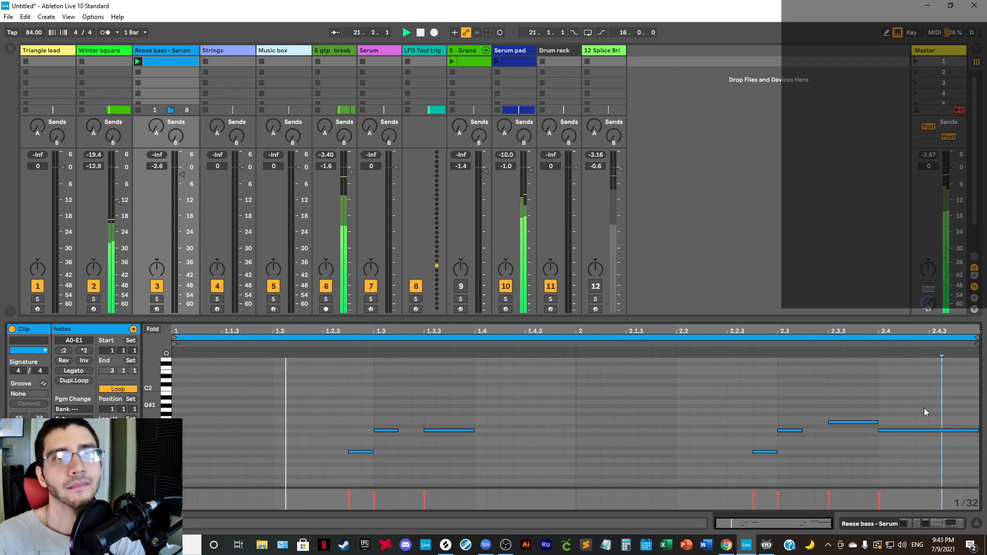
# Step: In the Reese bass track's Serum, turn off oscillator A and enable the sub oscillator with its second waveform at octave 0
pyautogui.click(903, 522)
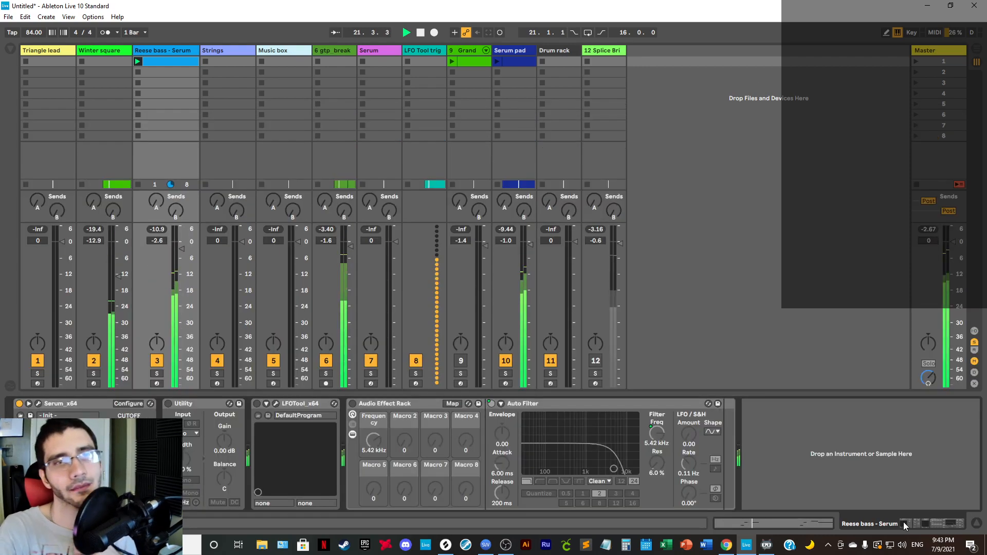
pyautogui.click(38, 405)
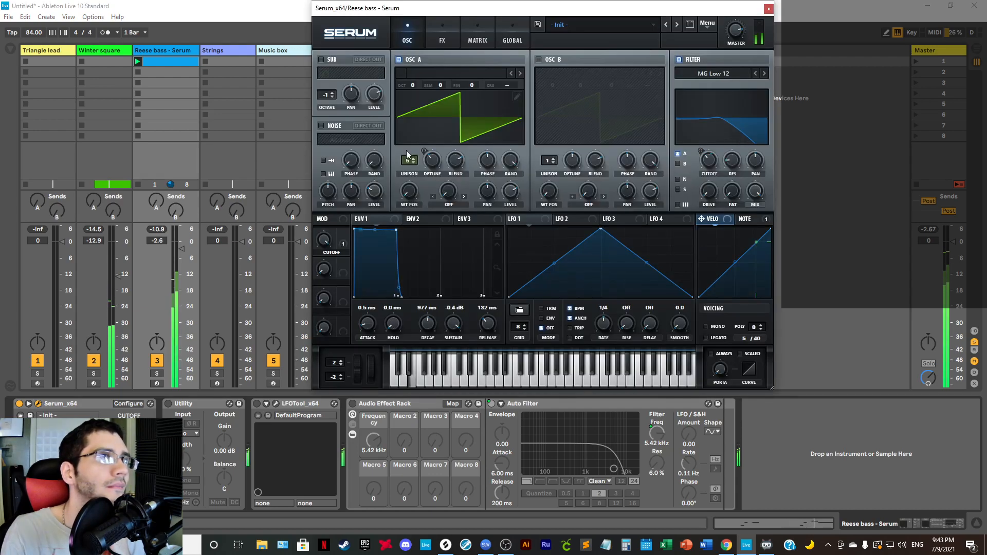
pyautogui.click(399, 59)
pyautogui.click(320, 59)
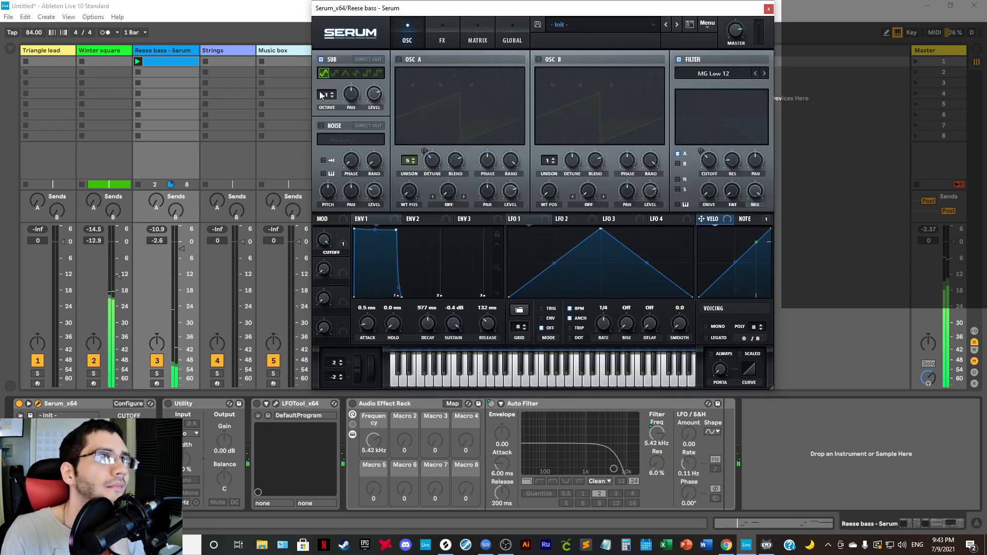
pyautogui.click(335, 73)
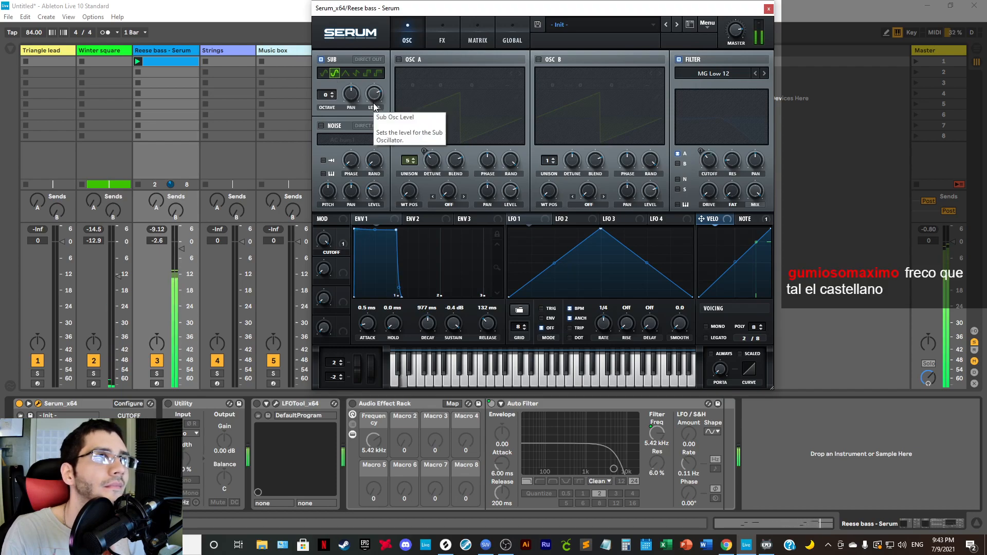
pyautogui.click(769, 8)
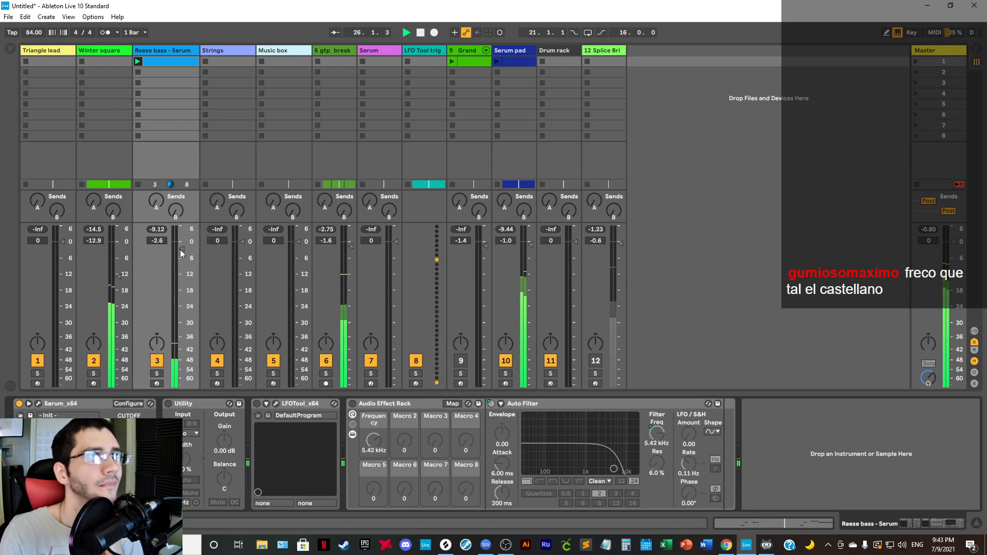
# Step: Delete the long D1 note at 2.4 from the Reese bass clip and lower the note at 2.3.3 to D1
pyautogui.click(821, 524)
pyautogui.click(911, 430)
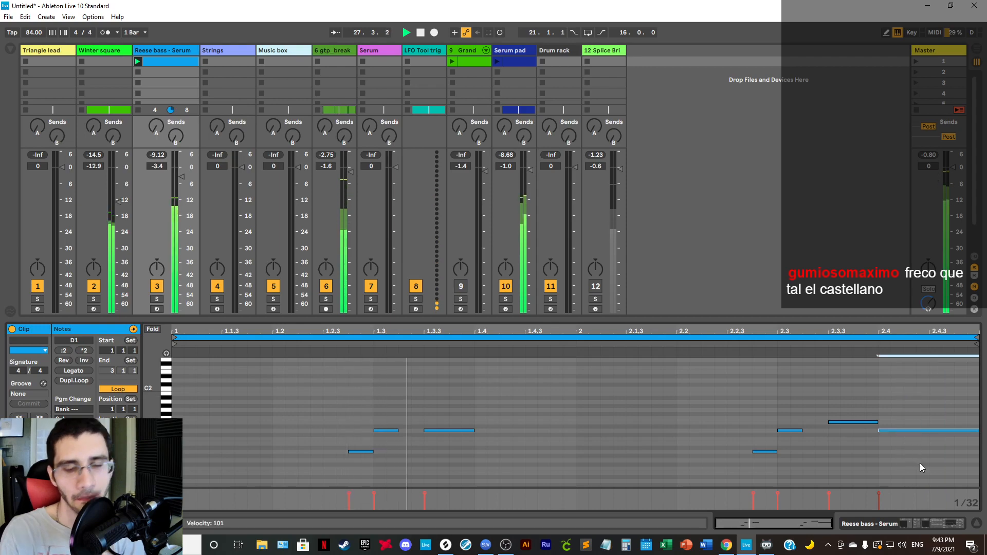
pyautogui.press('Delete')
pyautogui.moveTo(865, 422)
pyautogui.mouseDown()
pyautogui.moveTo(870, 431)
pyautogui.moveTo(858, 433)
pyautogui.mouseUp()
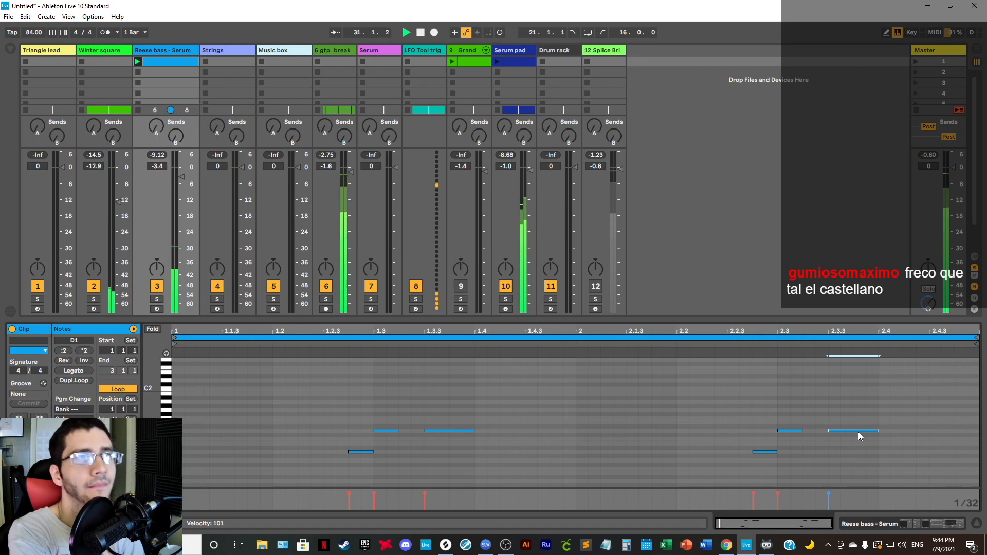
# Step: Make the velocity lane slightly taller, duplicate the Reese bass notes to fill a four-bar loop, and play it back
pyautogui.click(710, 450)
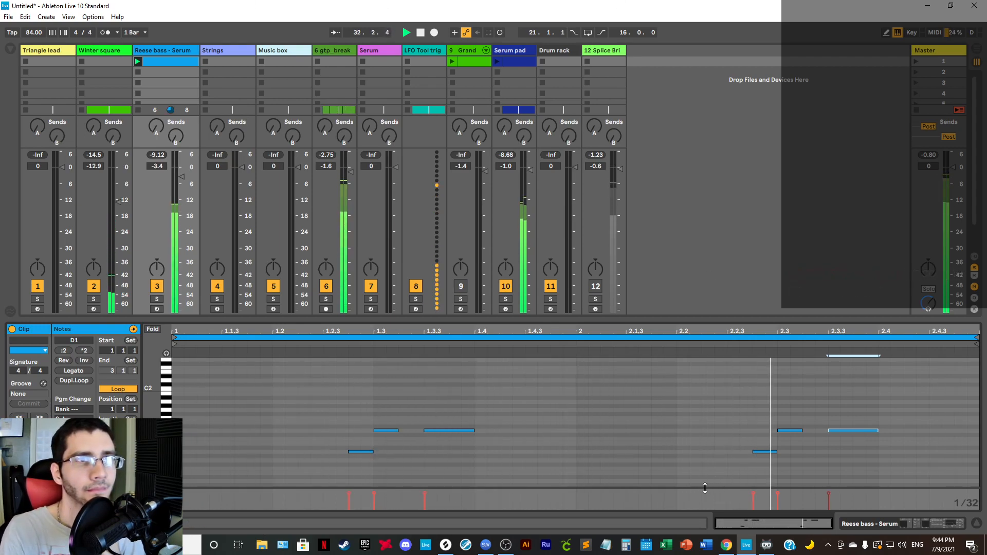
pyautogui.moveTo(706, 489); pyautogui.dragTo(704, 484)
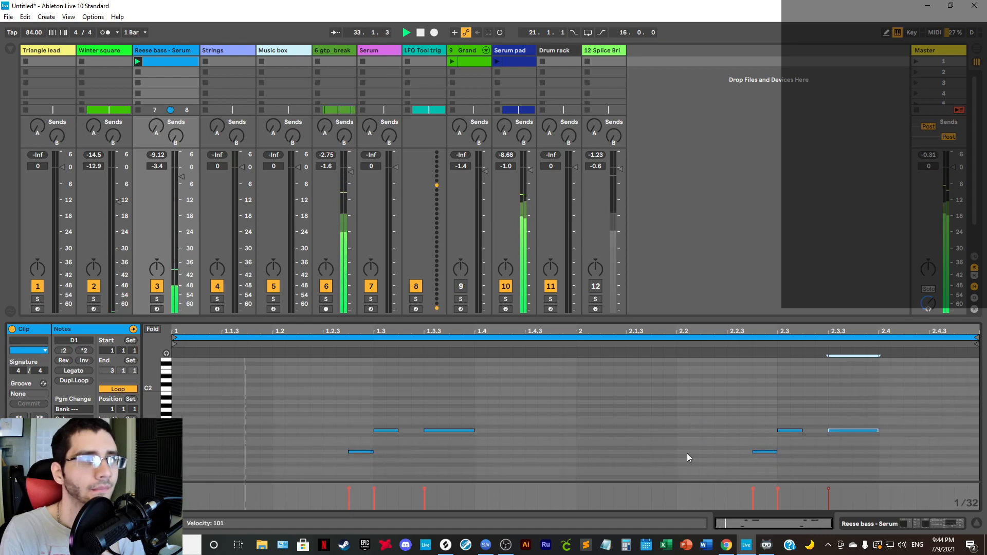
pyautogui.hotkey('ctrl', 'd')
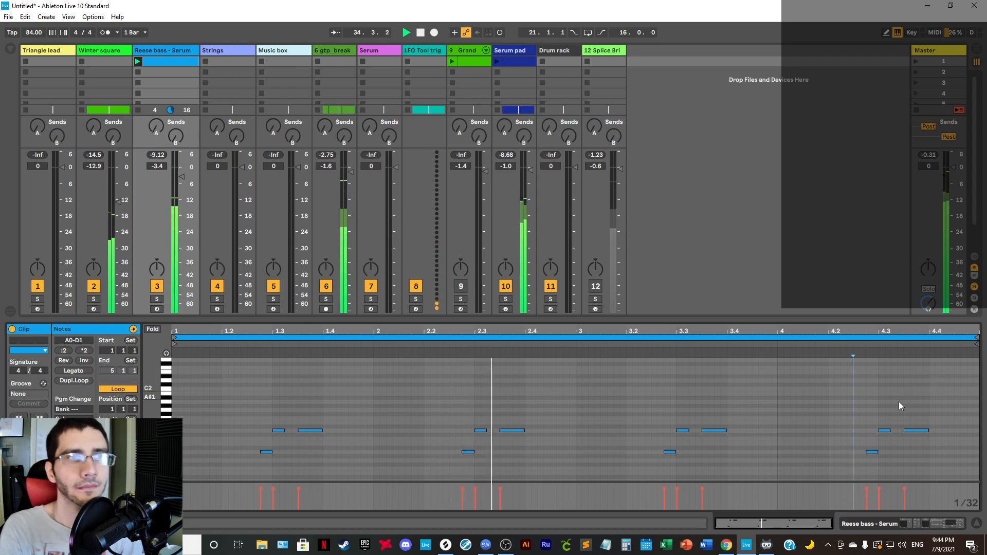
pyautogui.press('space')
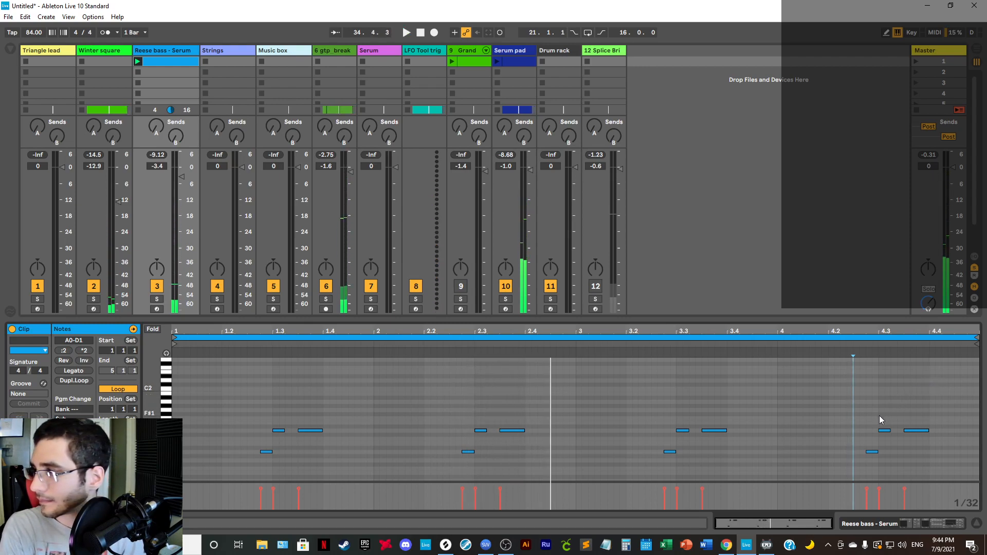
pyautogui.press('space')
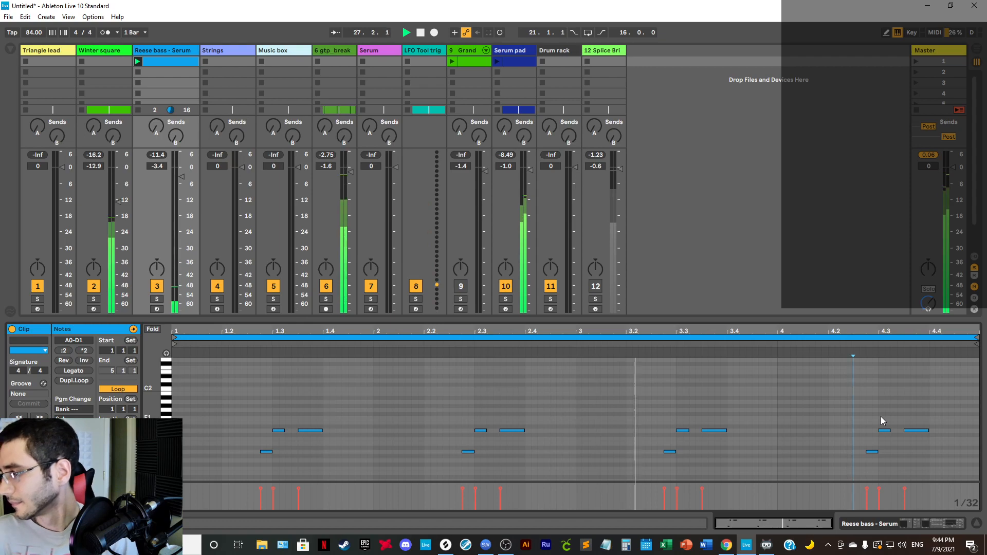
pyautogui.press('space')
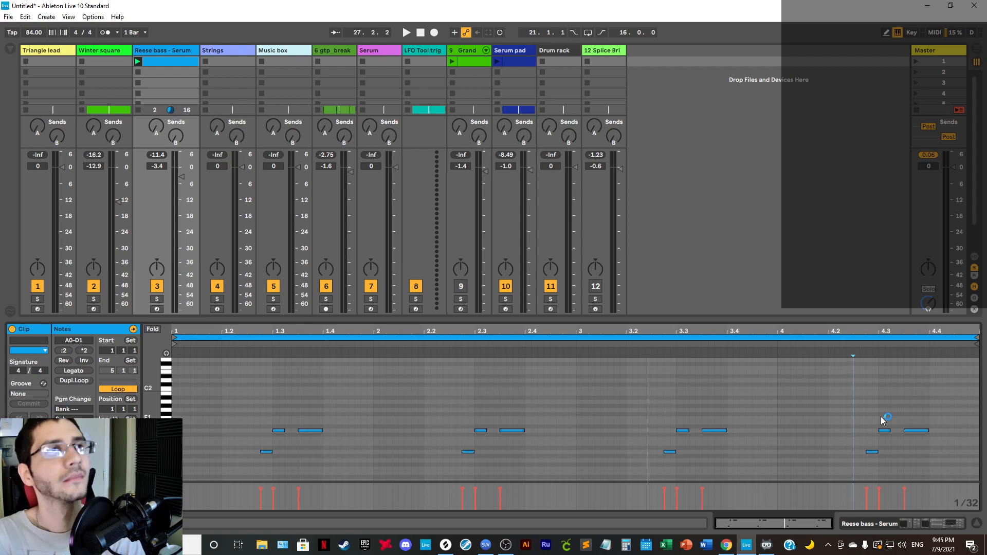
# Step: Lower the Reese bass track's volume to -8.0 dB while the loop plays
pyautogui.press('space')
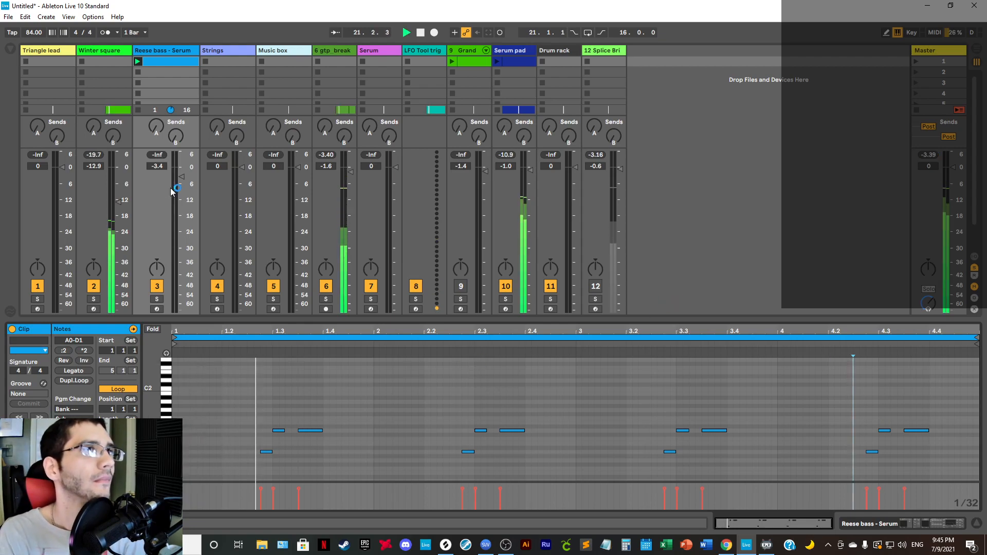
pyautogui.moveTo(183, 179); pyautogui.dragTo(181, 185)
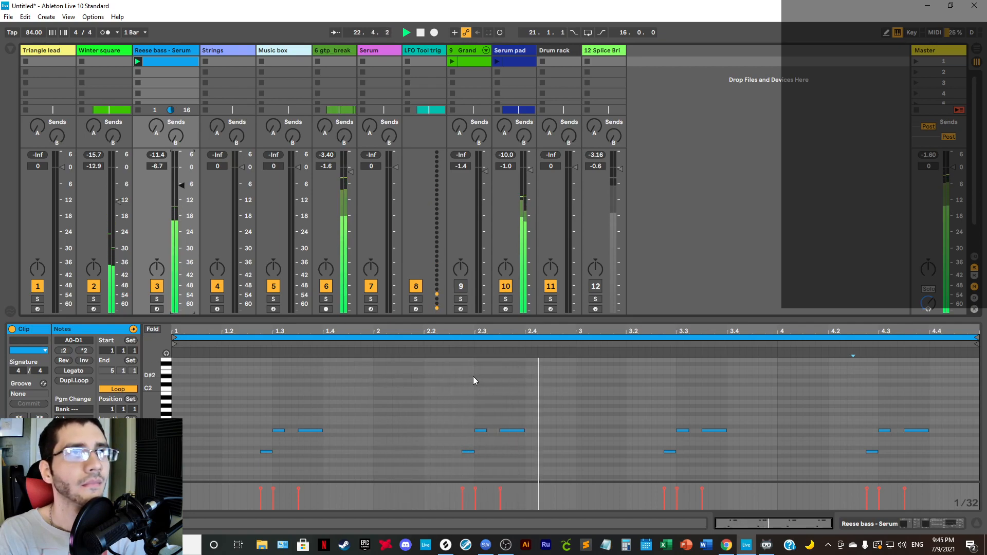
pyautogui.moveTo(182, 185); pyautogui.dragTo(182, 189)
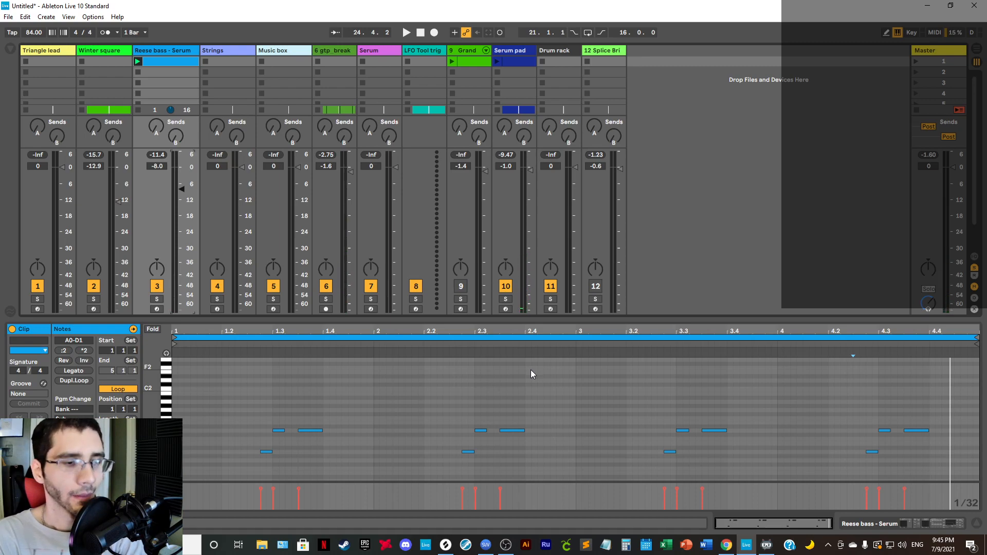
# Step: Open the Serum pad clip in an enlarged note editor and examine its chord notes during playback
pyautogui.click(512, 63)
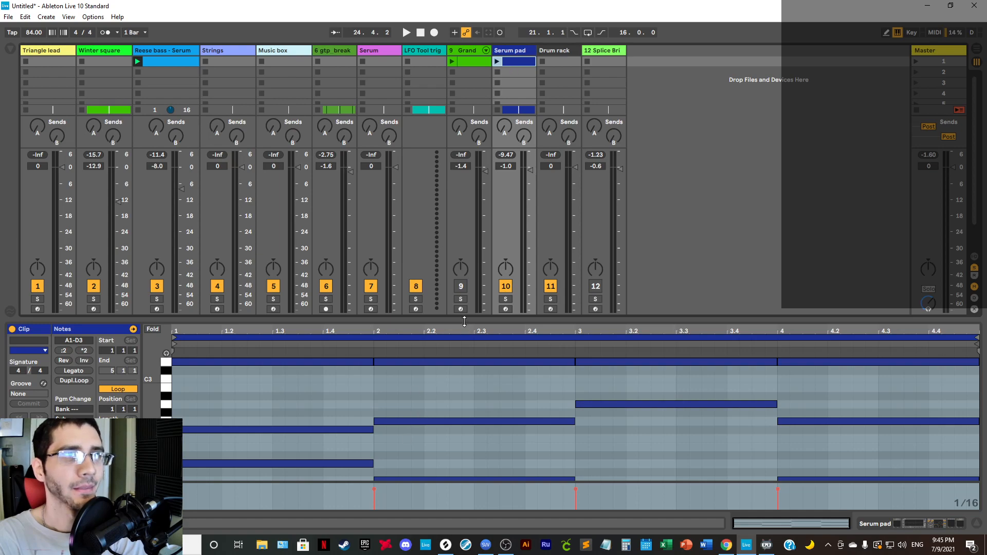
pyautogui.moveTo(464, 321); pyautogui.dragTo(464, 227)
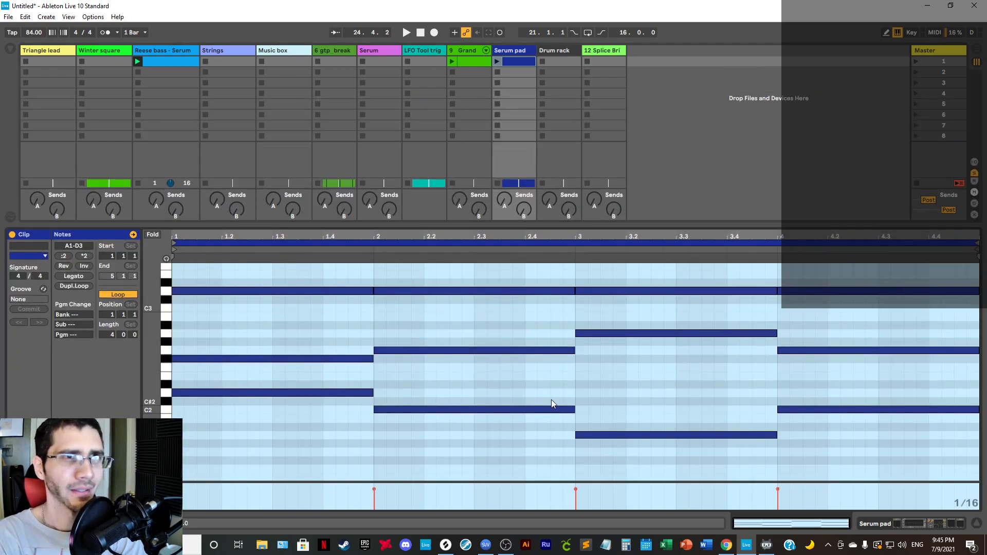
pyautogui.click(551, 401)
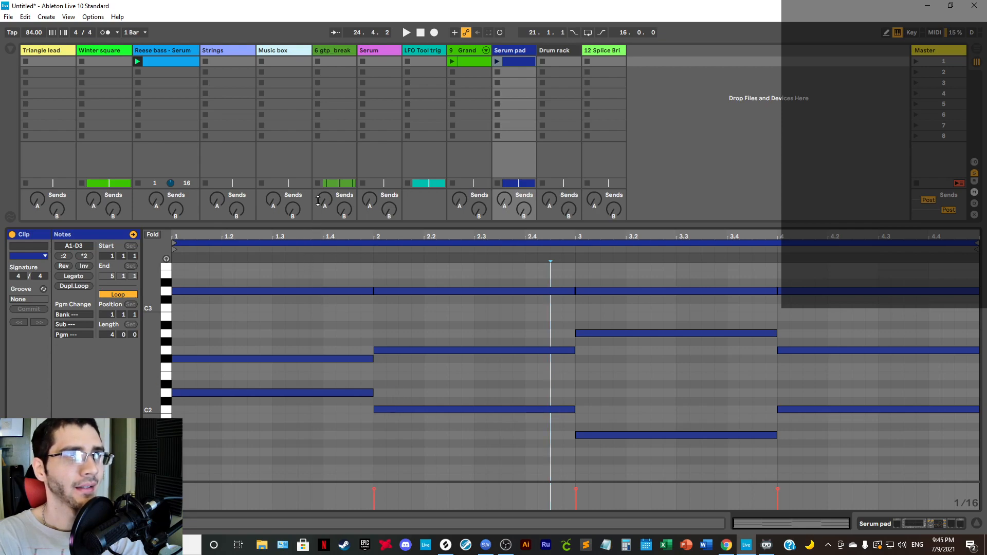
pyautogui.moveTo(311, 227); pyautogui.dragTo(326, 174)
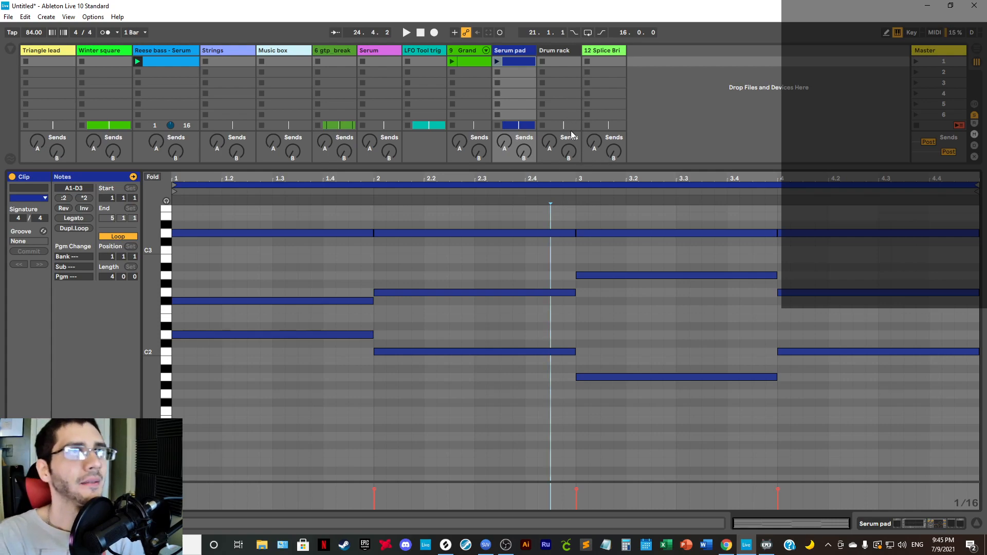
pyautogui.press('space')
pyautogui.moveTo(291, 367); pyautogui.dragTo(292, 223)
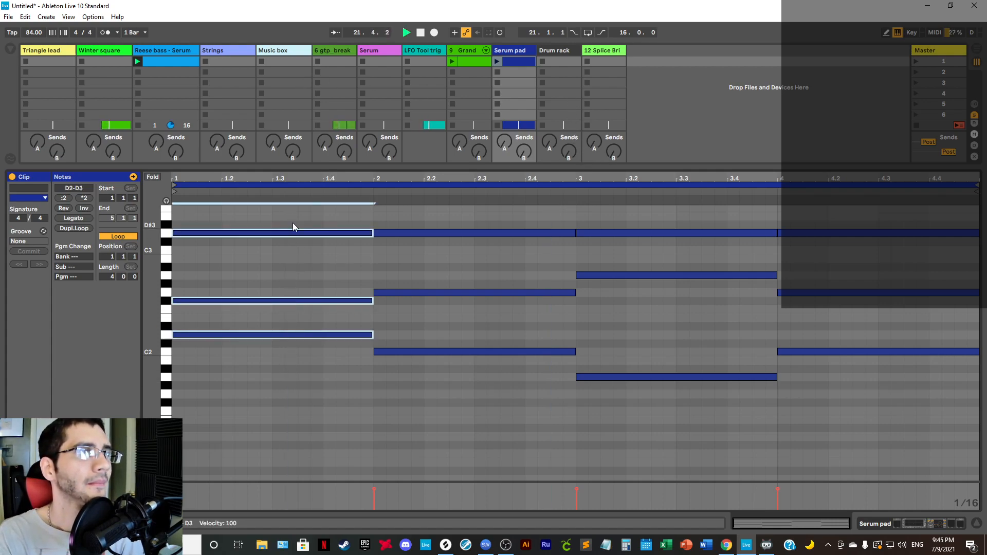
pyautogui.click(408, 381)
# Step: In the Reese bass clip's second bar, lower the notes at 2.3 and 2.3.3 to C1 and raise the note at 2.2.4 to A#0
pyautogui.click(174, 61)
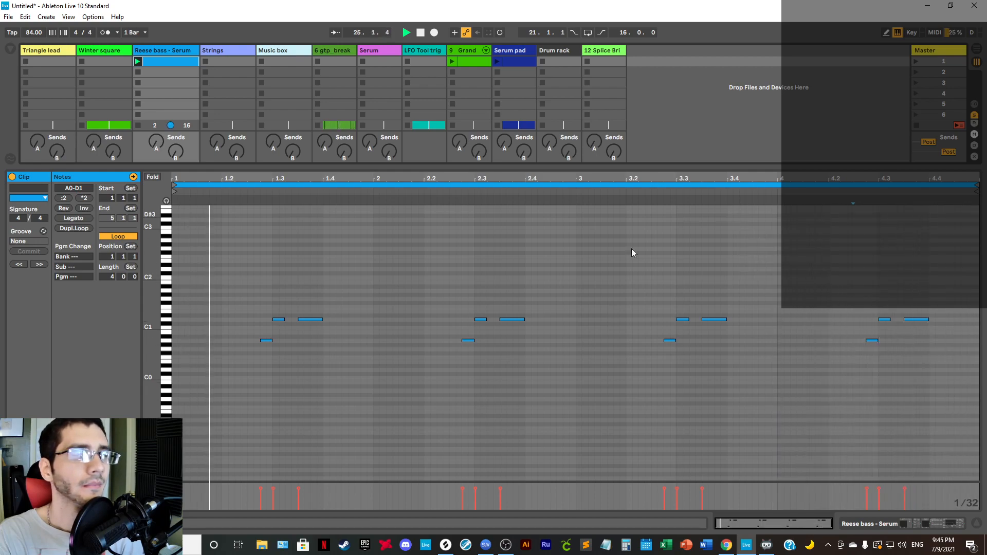
pyautogui.click(470, 340)
pyautogui.moveTo(470, 302); pyautogui.dragTo(508, 327)
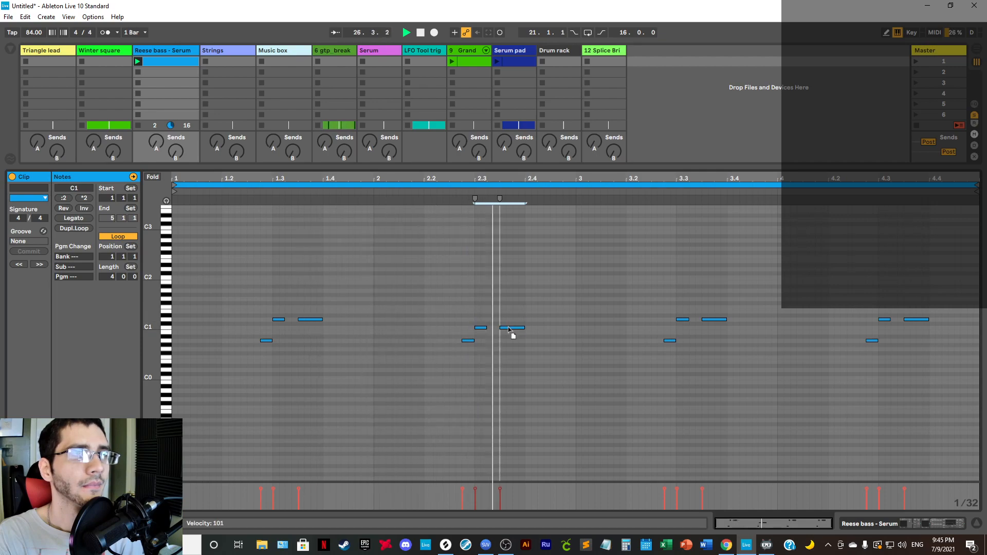
pyautogui.moveTo(468, 340); pyautogui.dragTo(468, 337)
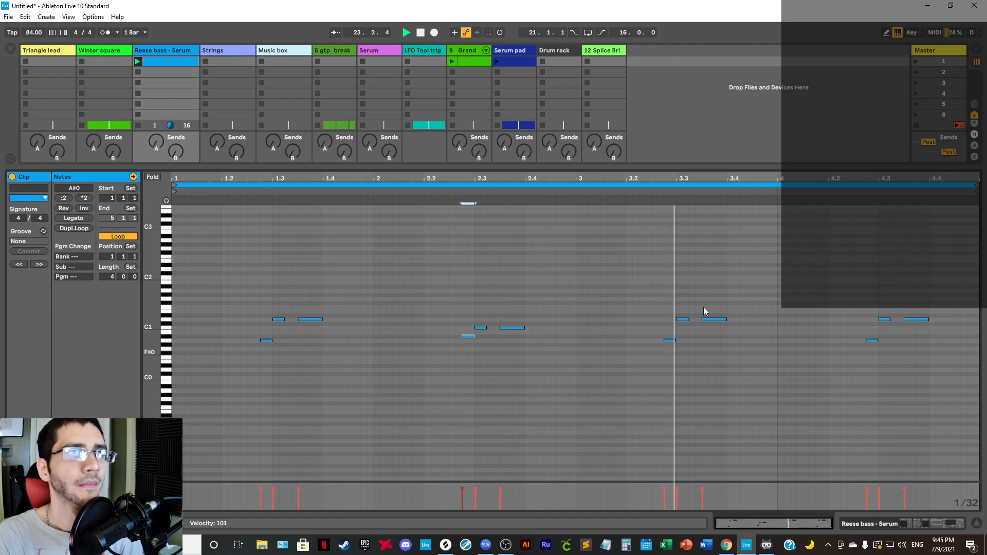
# Step: Open the Serum pad clip in an enlarged note editor and examine its chord notes in the third and fourth bars
pyautogui.moveTo(712, 168); pyautogui.dragTo(716, 270)
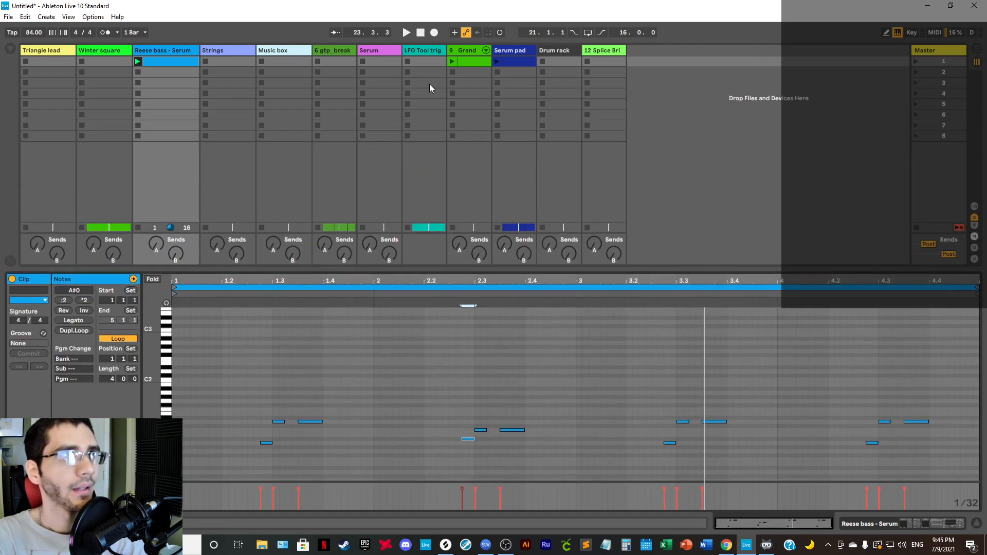
pyautogui.click(503, 60)
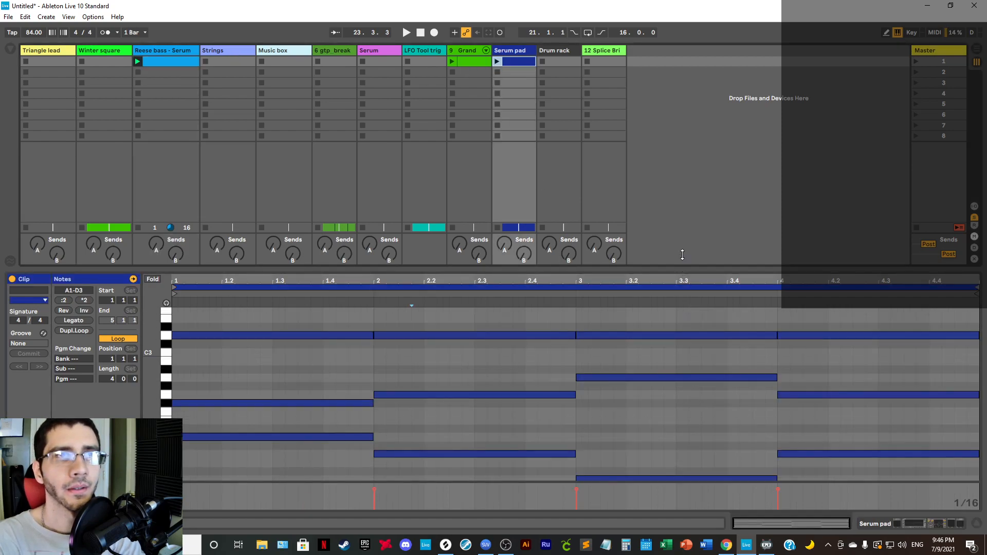
pyautogui.moveTo(682, 254); pyautogui.dragTo(680, 168)
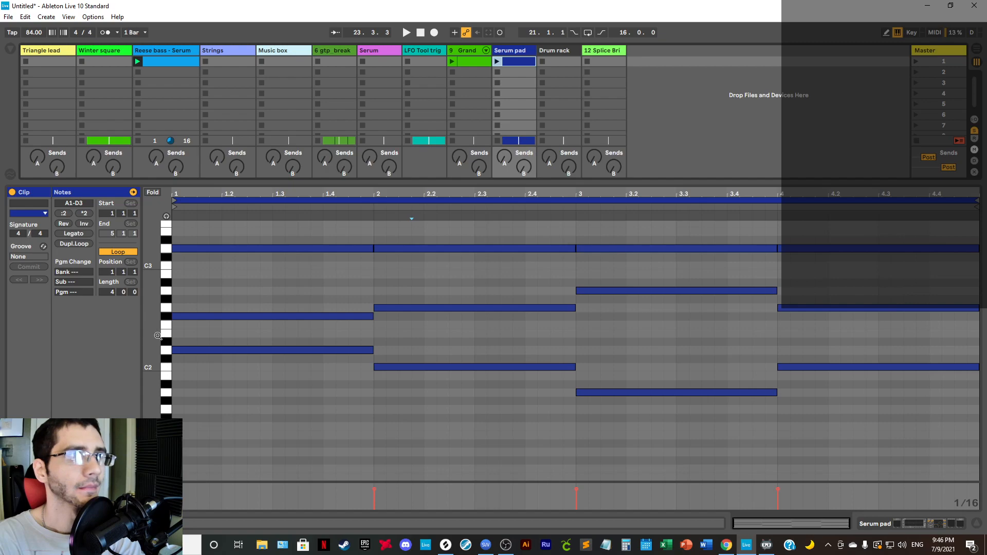
pyautogui.moveTo(158, 336); pyautogui.dragTo(167, 336)
pyautogui.scroll(3, 642, 410)
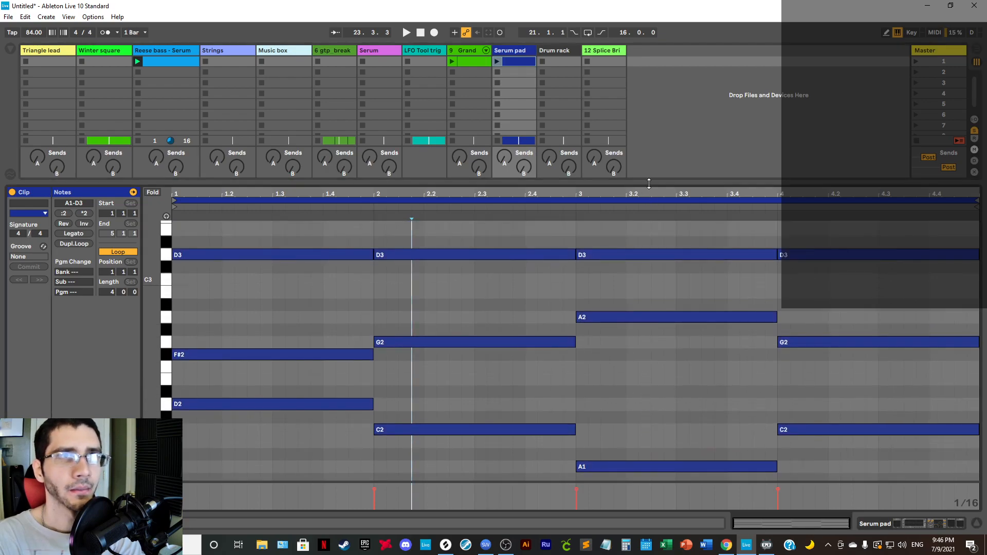
pyautogui.moveTo(648, 183); pyautogui.dragTo(656, 369)
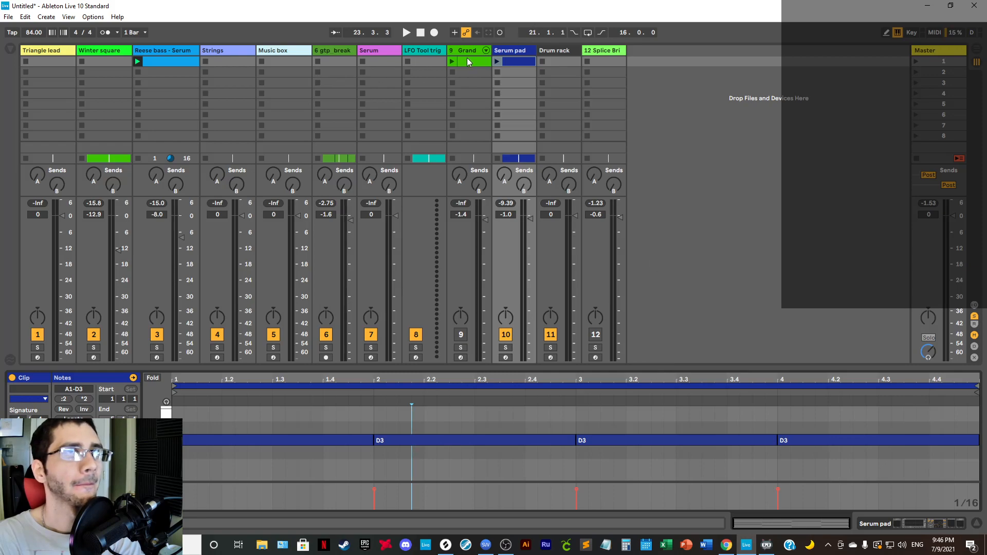
# Step: In the Reese bass clip's third bar, lower the D1 notes at 3.3 and 3.3.3 to A0 and play the result
pyautogui.click(180, 64)
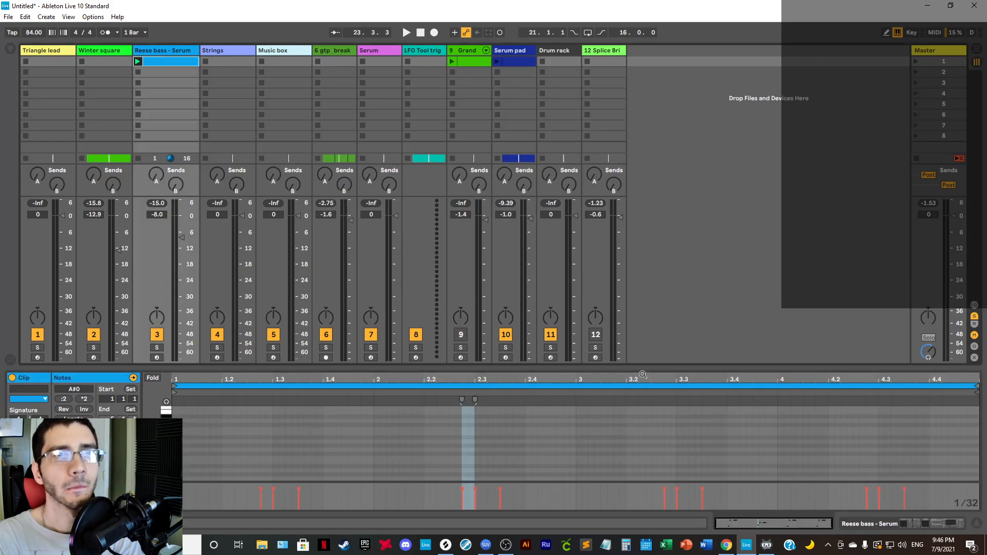
pyautogui.moveTo(641, 367); pyautogui.dragTo(632, 141)
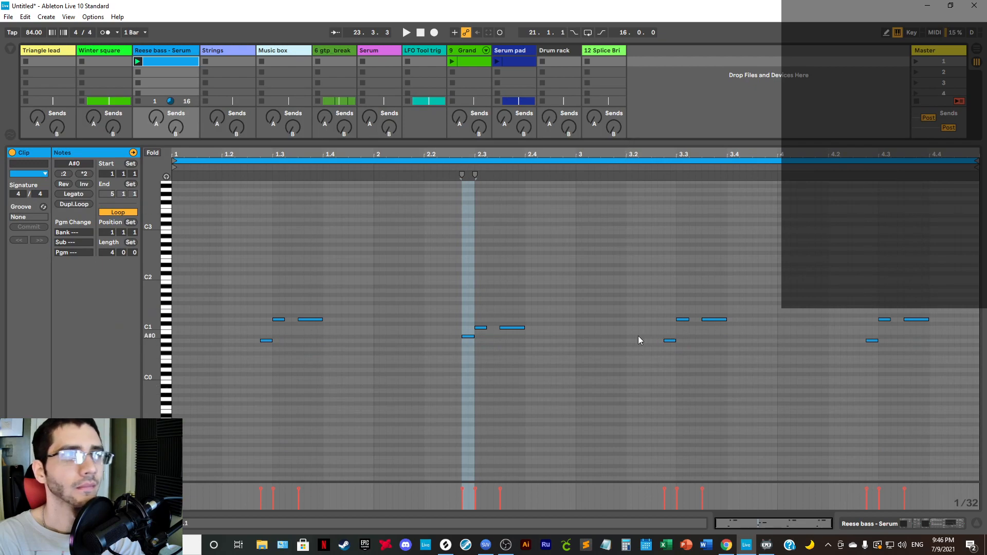
pyautogui.moveTo(155, 292); pyautogui.dragTo(206, 292)
pyautogui.scroll(-3, 710, 462)
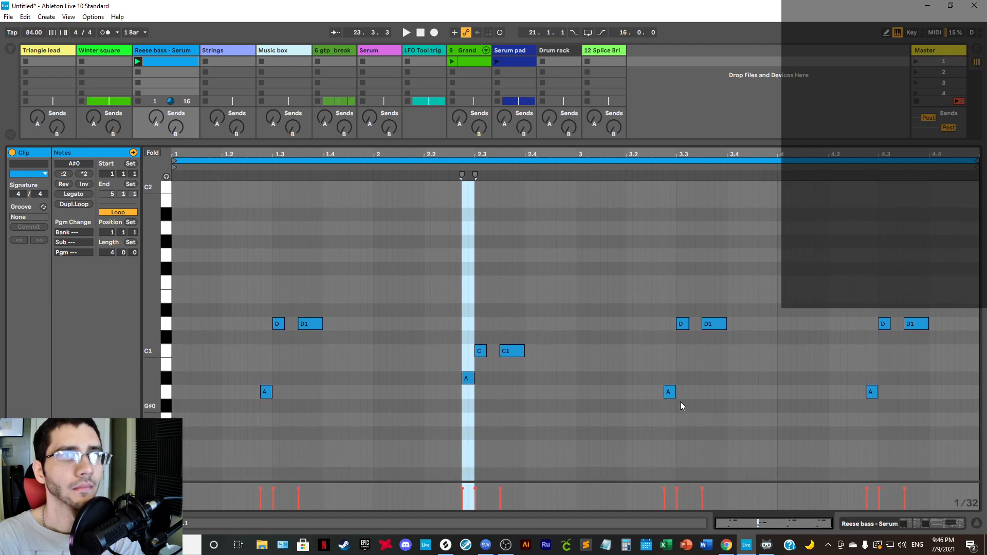
pyautogui.moveTo(661, 308); pyautogui.dragTo(718, 394)
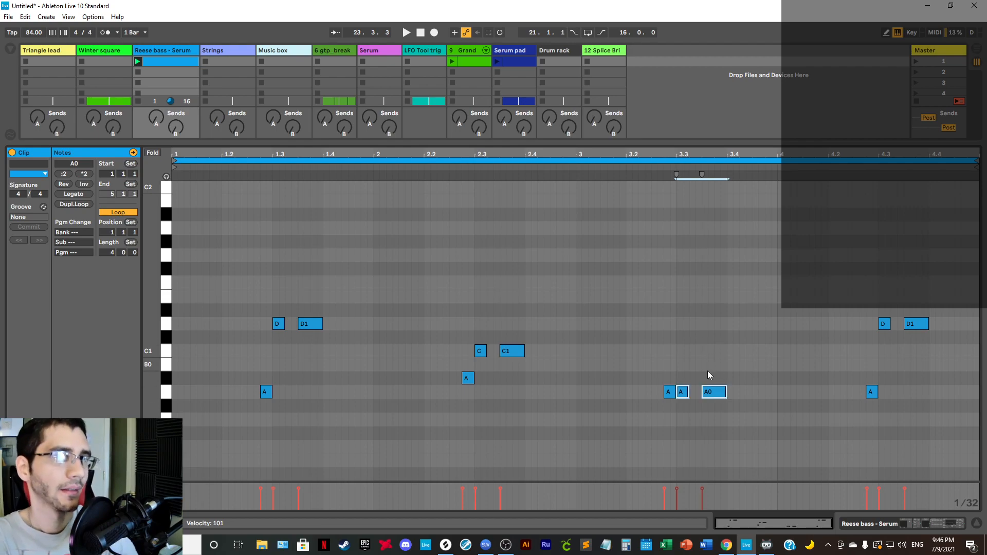
pyautogui.press('space')
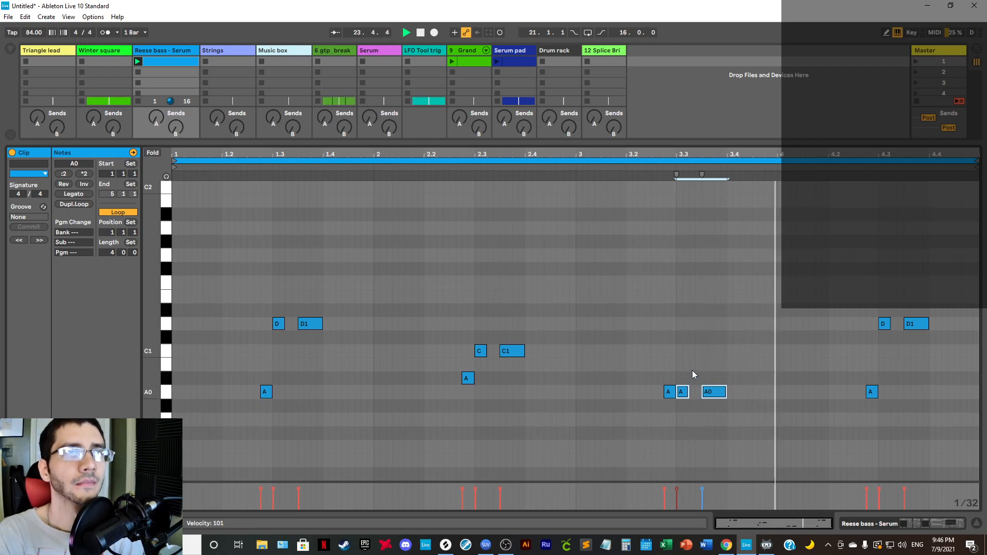
pyautogui.press('space')
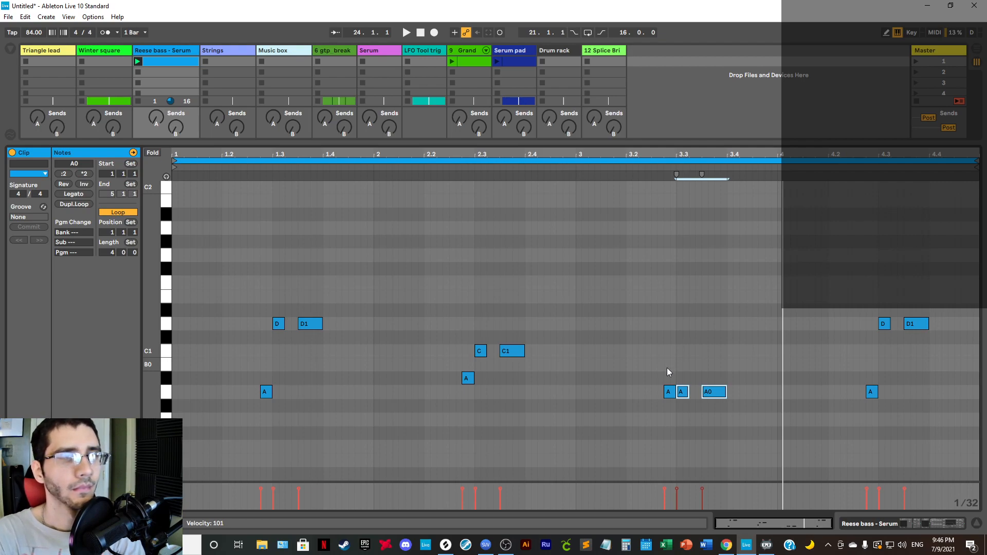
# Step: Delete the A0 pickup note at 3.2.4 in the Reese bass clip and start playback
pyautogui.click(665, 391)
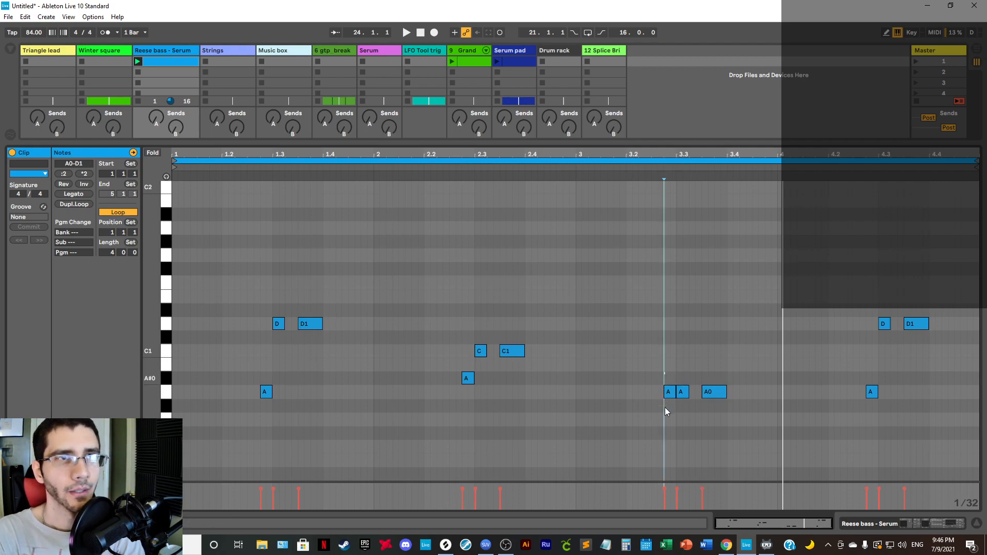
pyautogui.press('Delete')
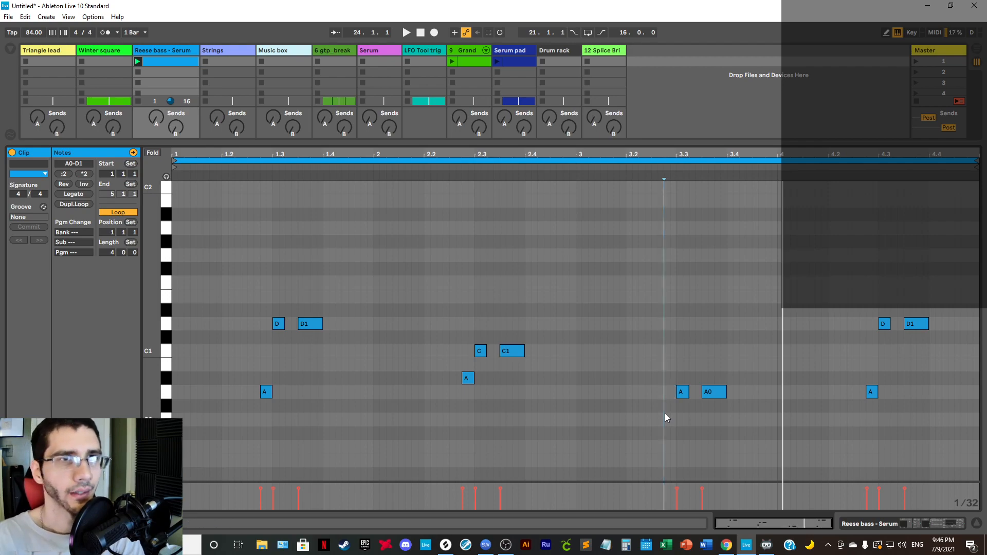
pyautogui.press('space')
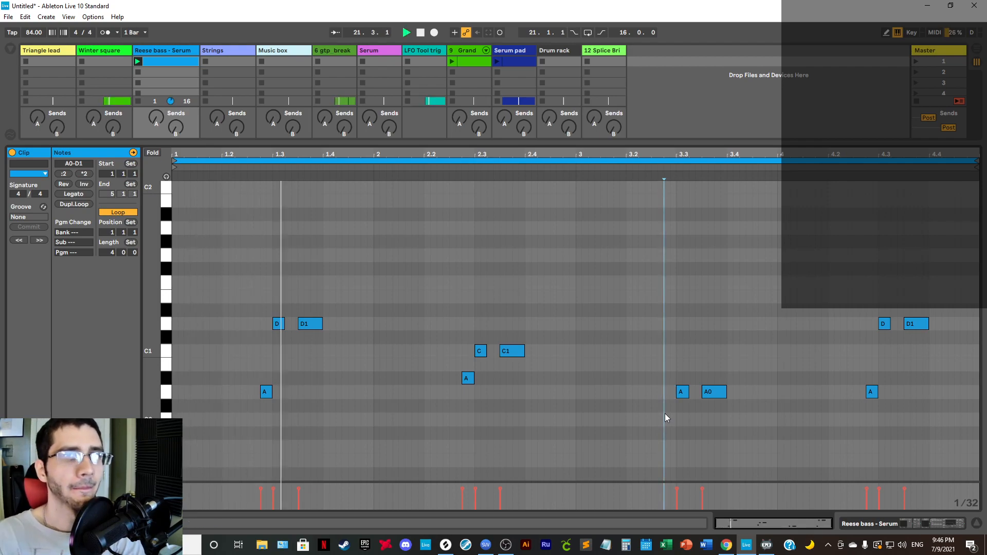
# Step: In the fourth bar, raise the note at 4.2.4 to A#0, lower the notes at 4.3 and 4.3.3 to C1, and play through the loop
pyautogui.moveTo(847, 347)
pyautogui.mouseDown()
pyautogui.moveTo(878, 428)
pyautogui.moveTo(876, 382)
pyautogui.mouseUp()
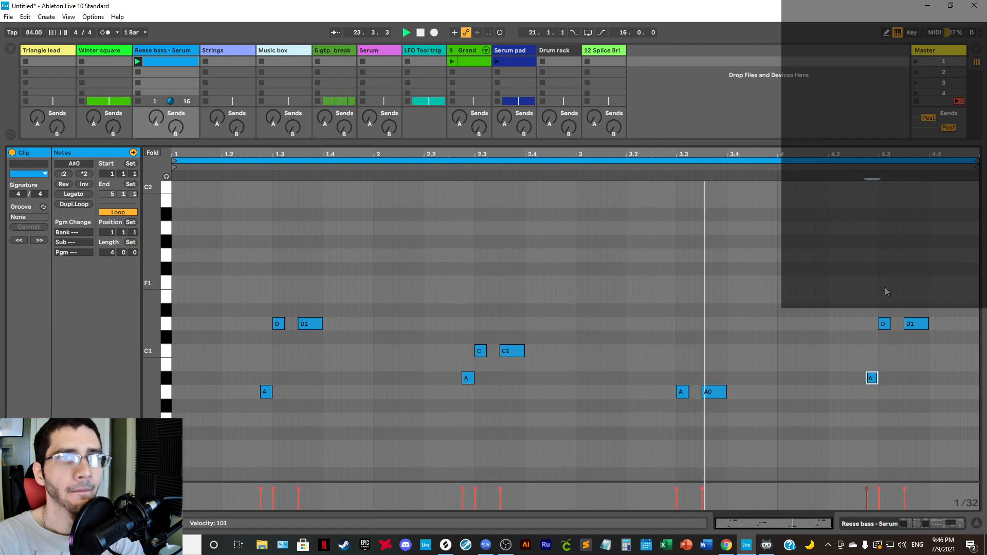
pyautogui.moveTo(877, 308); pyautogui.dragTo(918, 352)
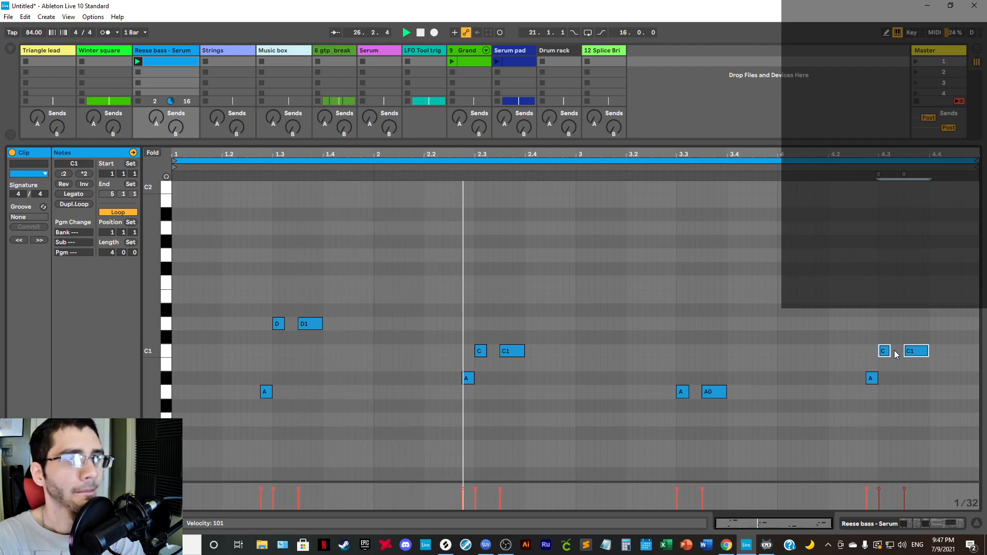
pyautogui.click(850, 344)
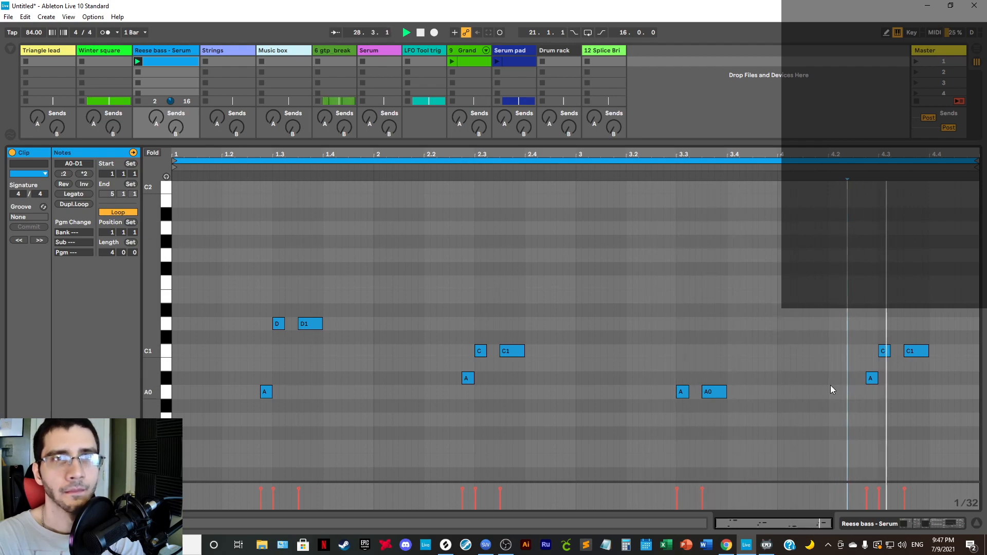
pyautogui.press('space')
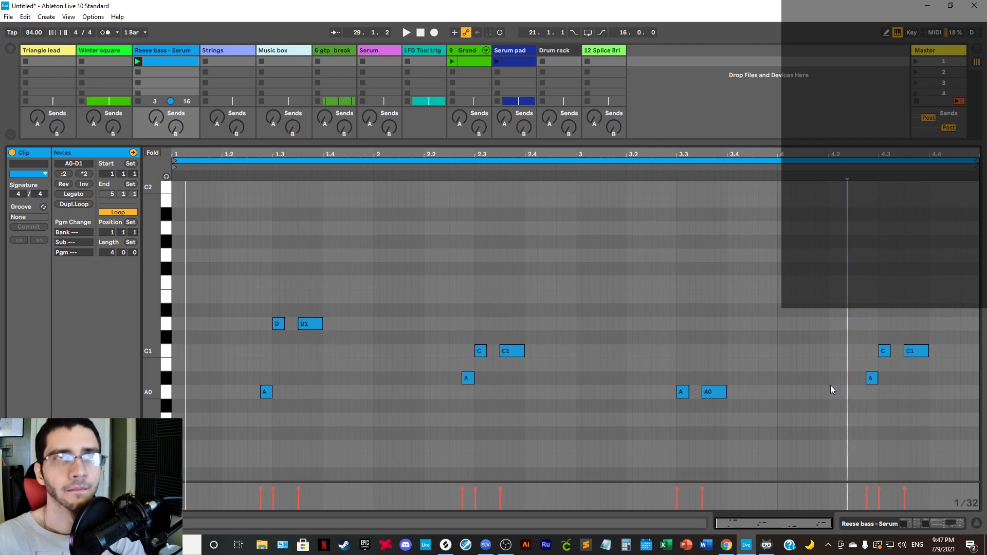
# Step: Collapse the clip editor and return all tracks to arrangement playback
pyautogui.moveTo(787, 159); pyautogui.dragTo(783, 553)
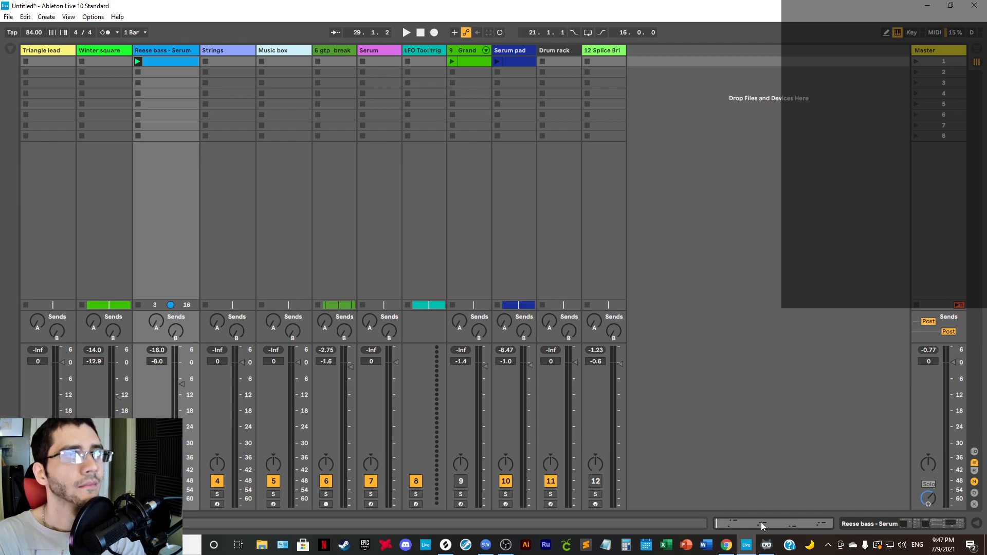
pyautogui.click(977, 59)
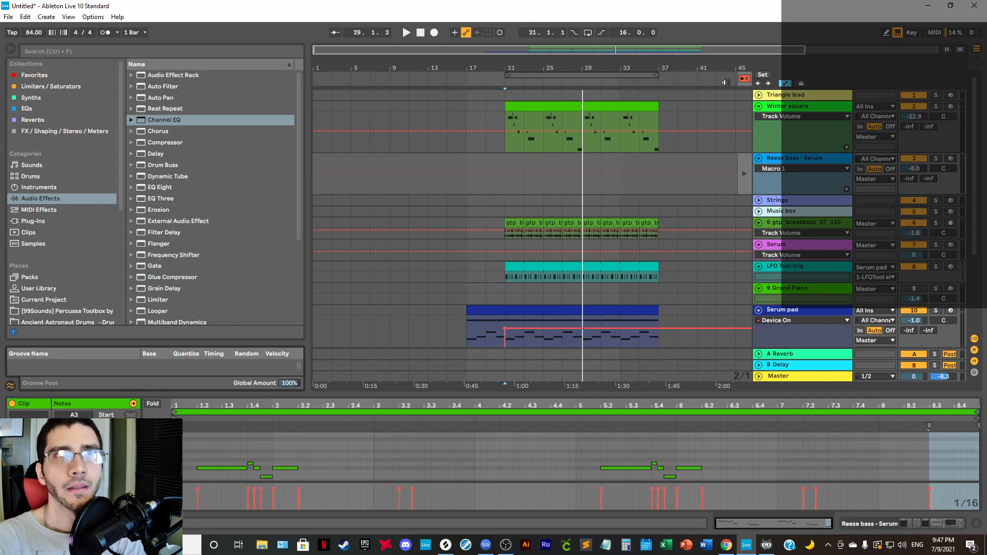
pyautogui.click(746, 79)
# Step: Copy the four-bar Reese bass clip into its arrangement track at bar 21 and repeat it up to bar 37
pyautogui.click(977, 60)
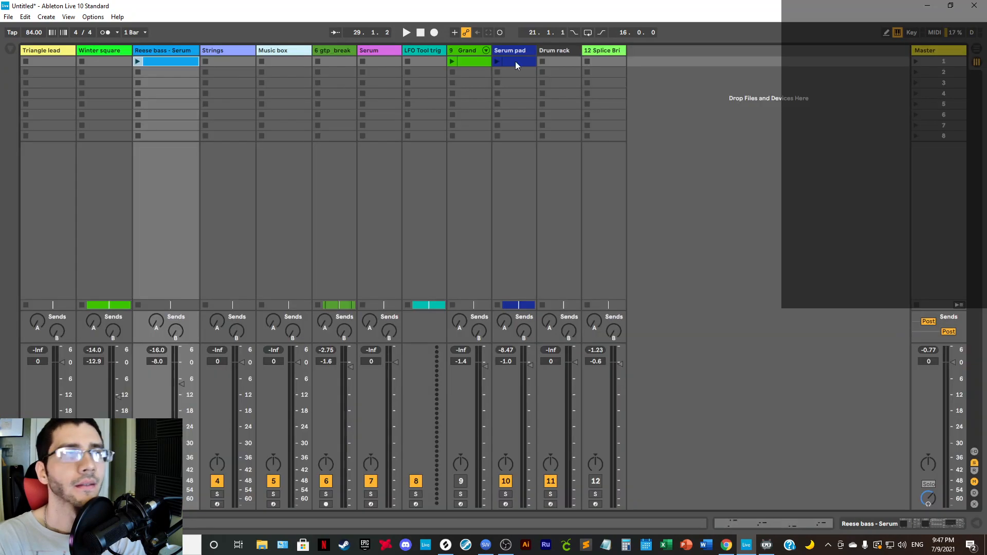
pyautogui.click(980, 57)
pyautogui.click(566, 160)
pyautogui.click(519, 165)
pyautogui.hotkey('ctrl', 'shift', 'm')
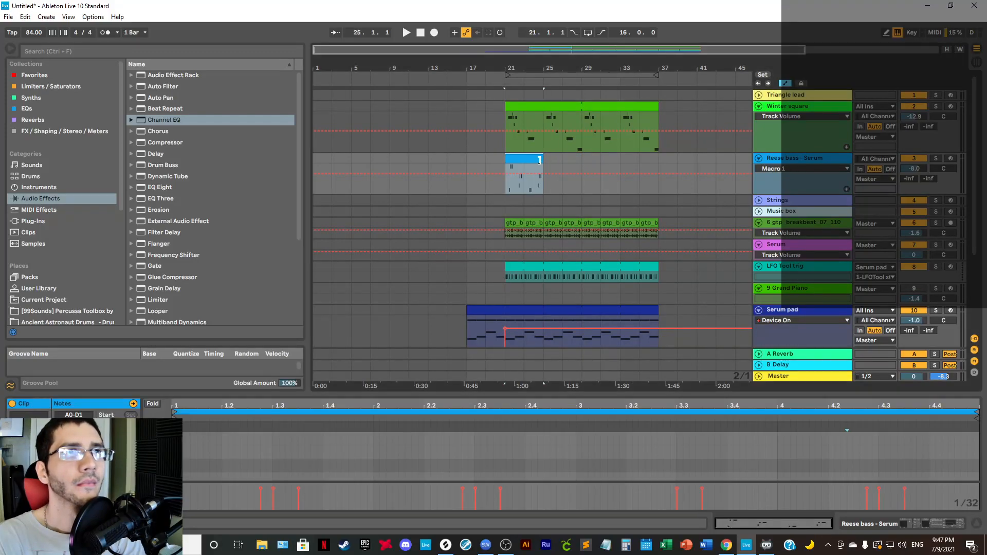
pyautogui.moveTo(542, 162); pyautogui.dragTo(650, 168)
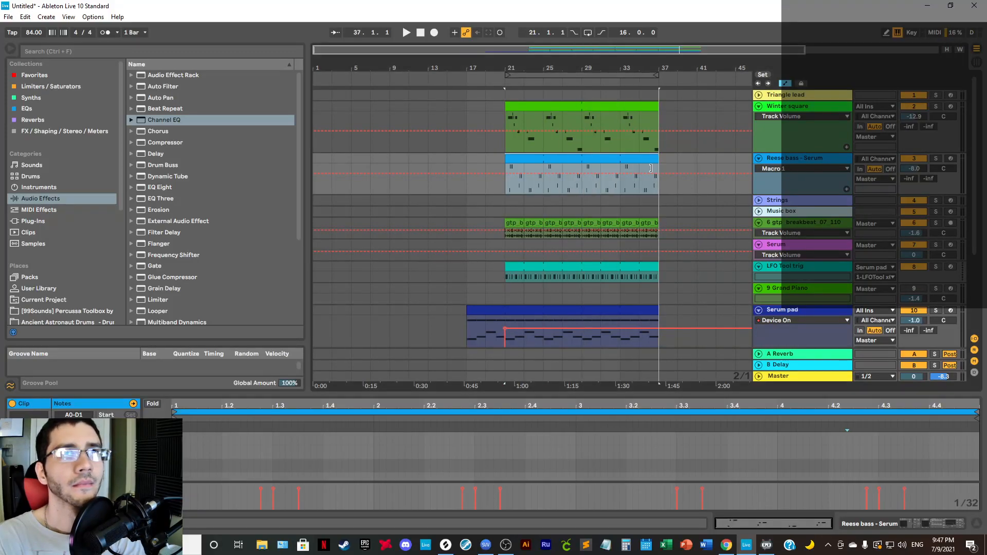
# Step: Play the arrangement from bar 17 and, in the Reese bass track's Serum, enable oscillator A and switch off the sub oscillator
pyautogui.click(468, 165)
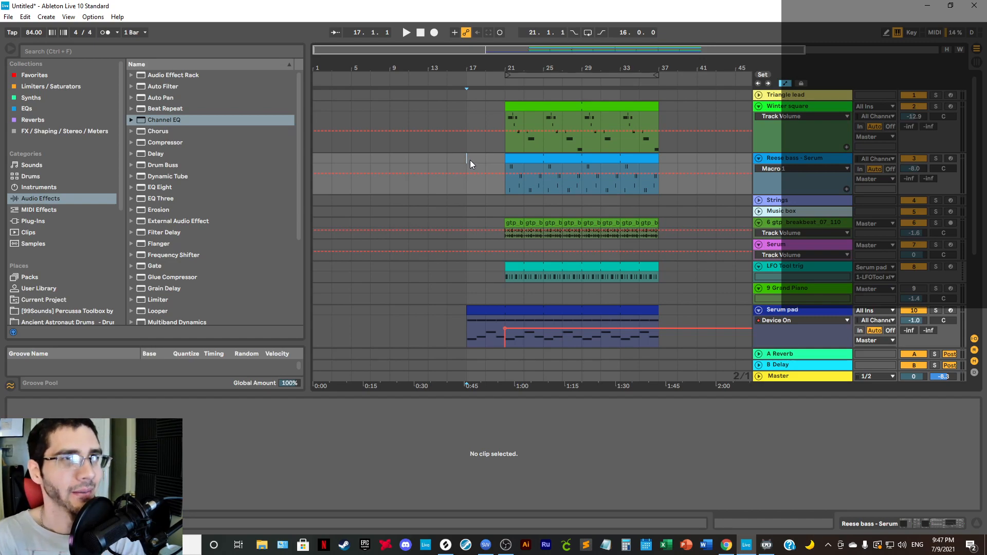
pyautogui.press('space')
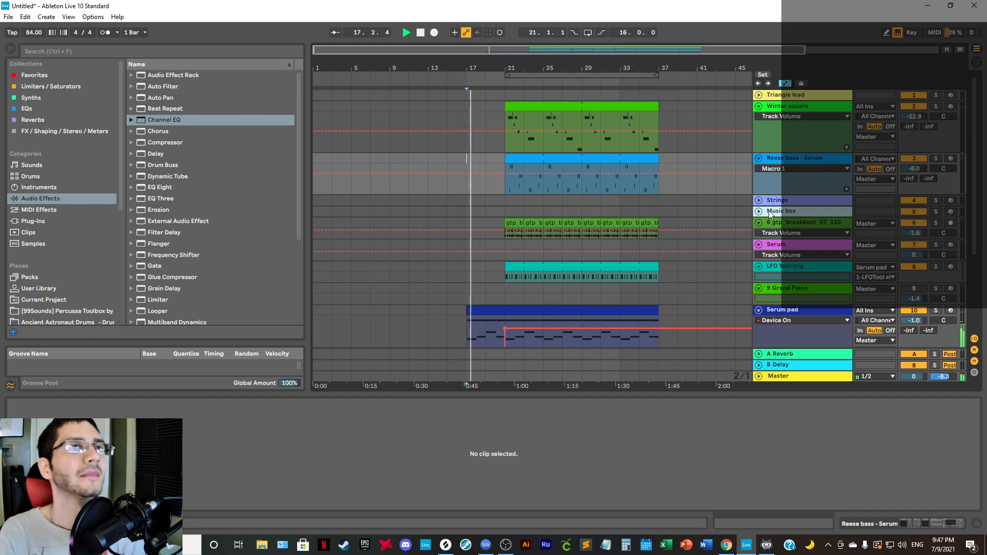
pyautogui.click(975, 524)
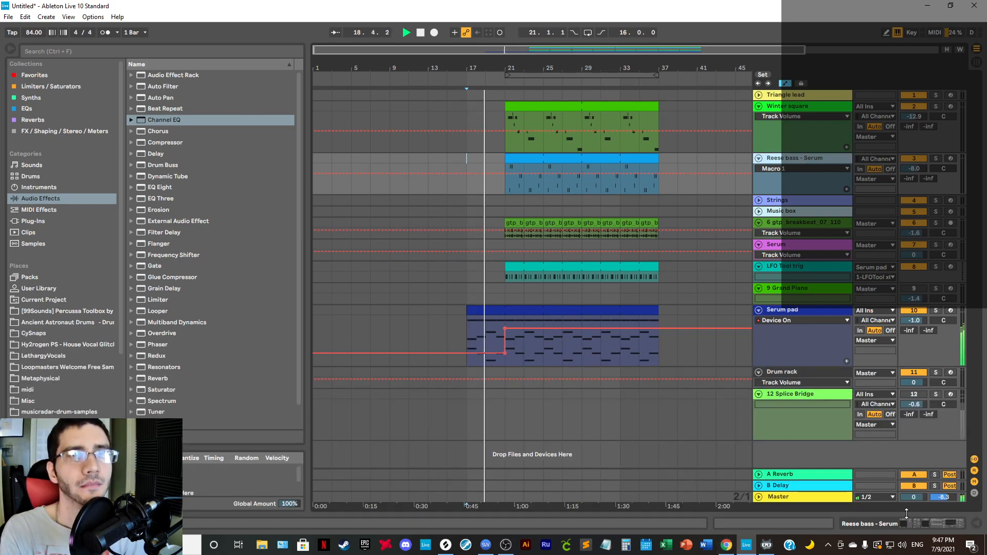
pyautogui.click(879, 522)
pyautogui.click(39, 405)
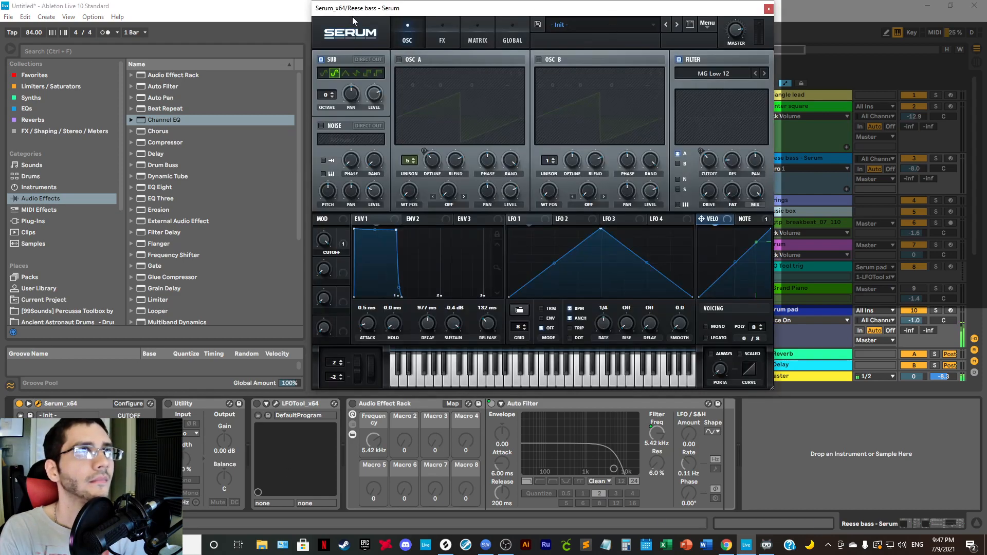
pyautogui.moveTo(352, 9); pyautogui.dragTo(352, 47)
pyautogui.click(397, 97)
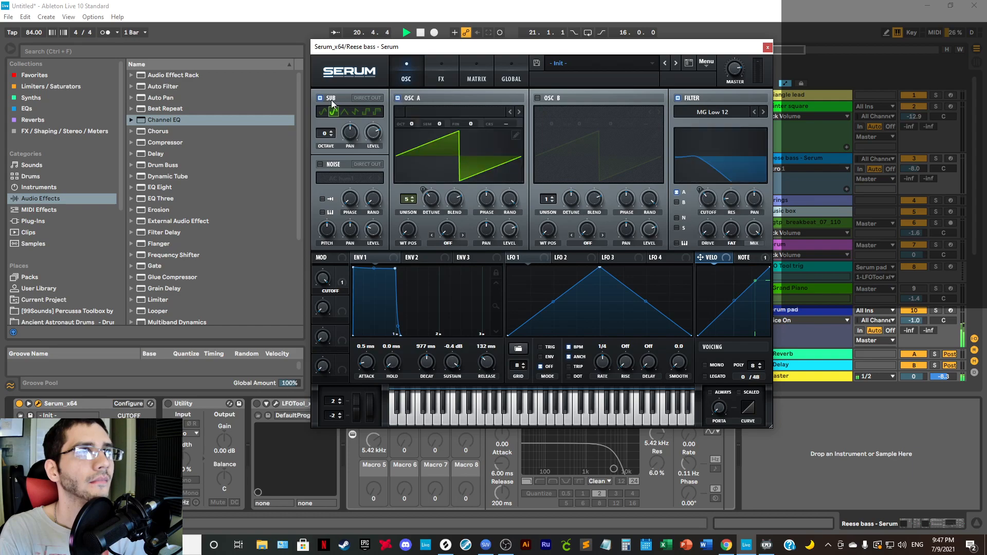
pyautogui.click(320, 98)
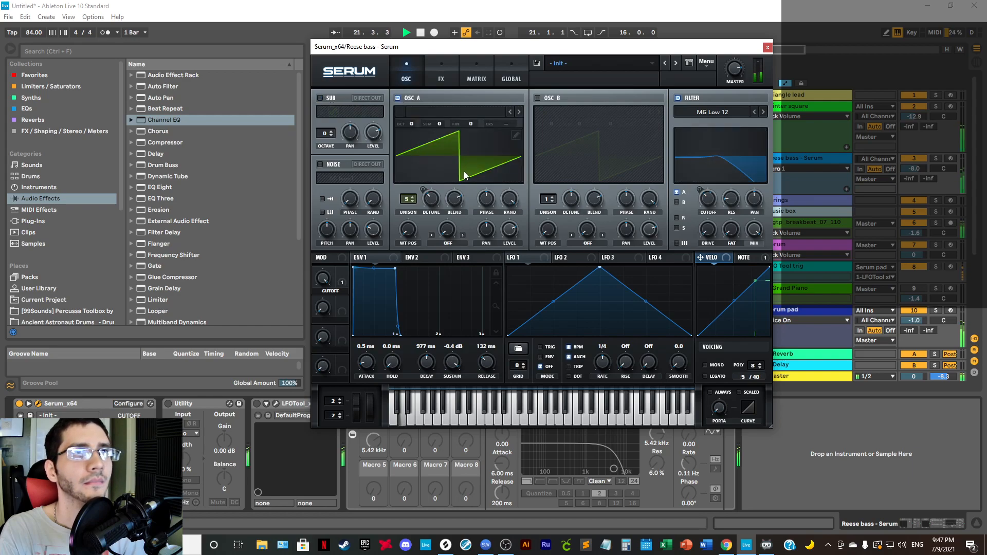
# Step: Raise the Reese bass track's volume to -5.6 dB while listening, and stop playback
pyautogui.moveTo(914, 168); pyautogui.dragTo(914, 157)
pyautogui.press('space')
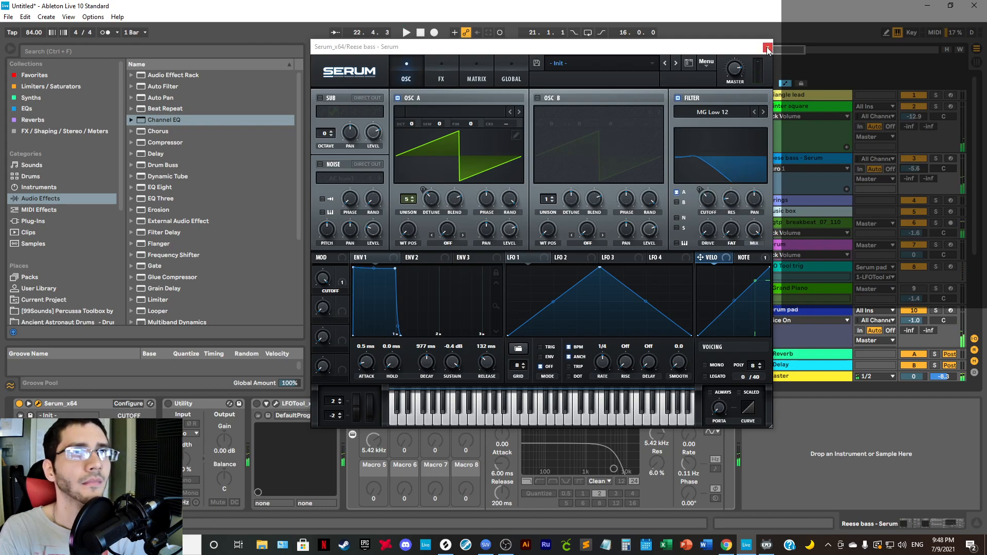
# Step: Close the synth window and transpose both A#0 notes in the Reese bass clip down one semitone to A0
pyautogui.click(767, 47)
pyautogui.click(550, 155)
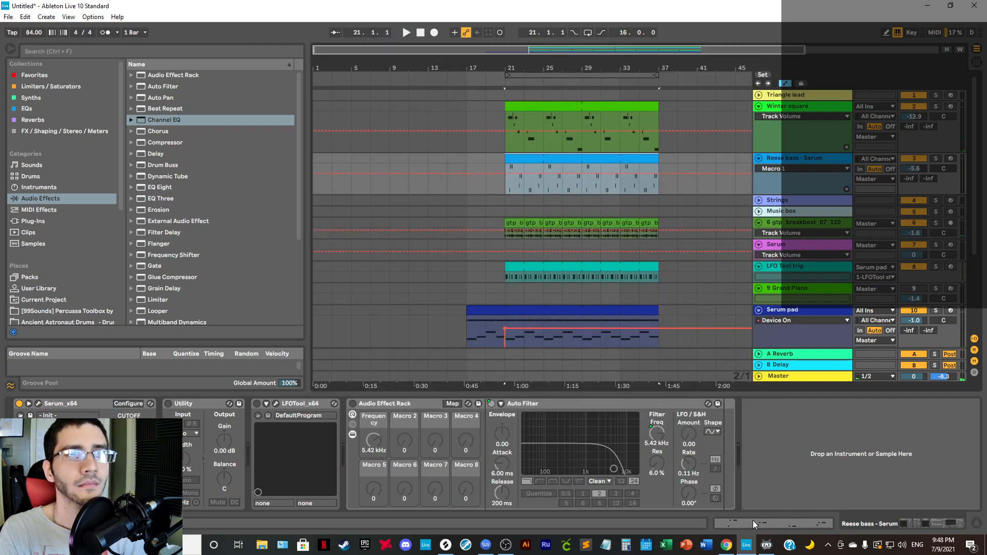
pyautogui.click(753, 520)
pyautogui.scroll(-1, 365, 447)
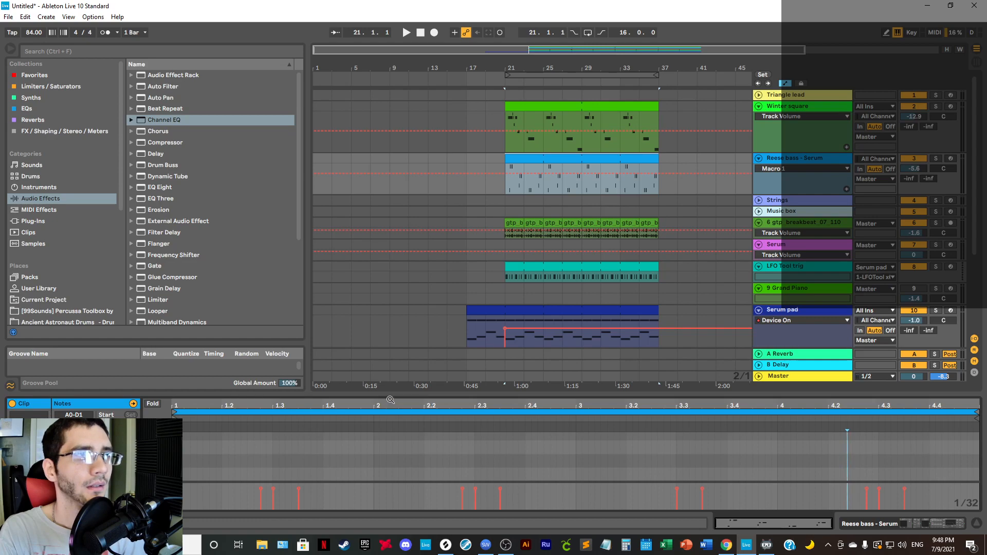
pyautogui.moveTo(390, 399); pyautogui.dragTo(395, 209)
pyautogui.click(467, 384)
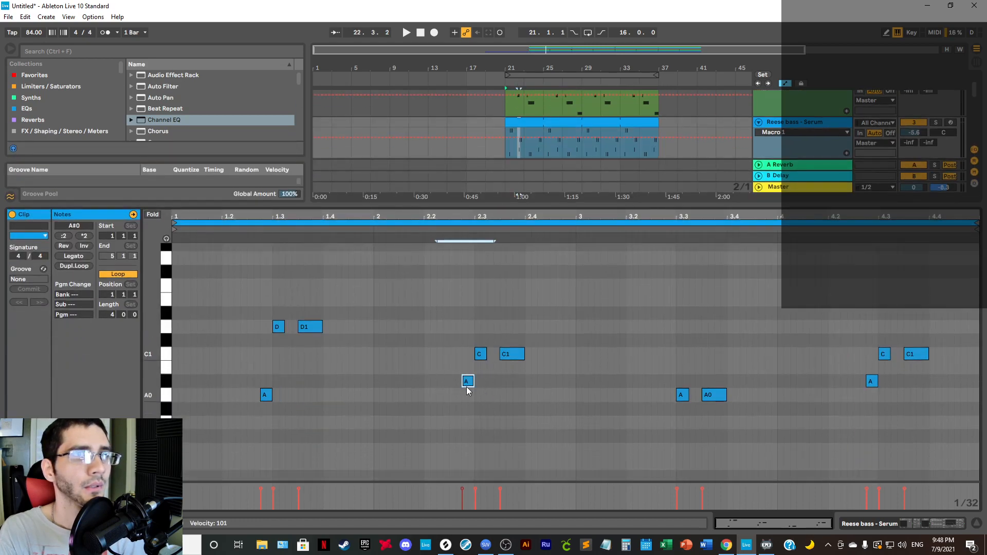
pyautogui.moveTo(416, 383); pyautogui.dragTo(873, 381)
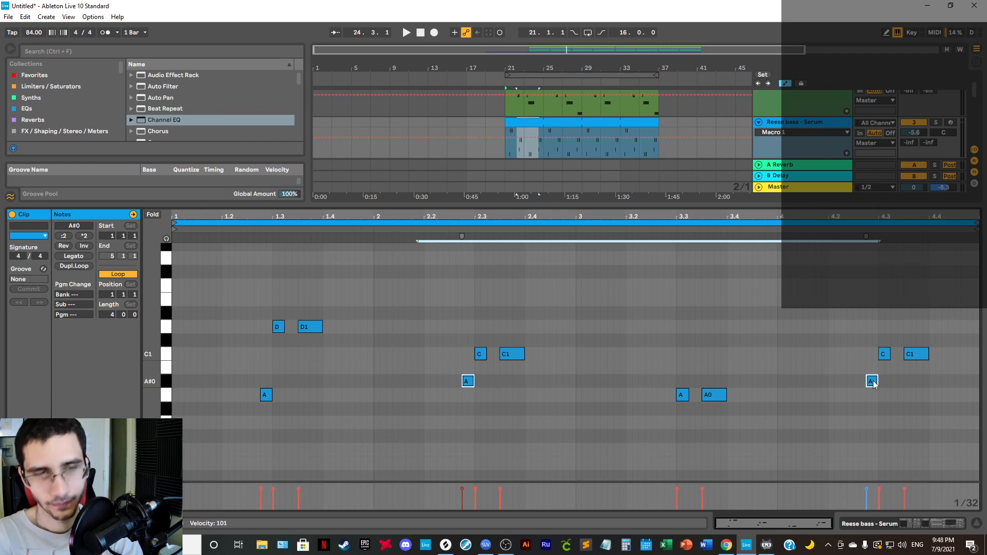
pyautogui.press('Down')
# Step: Play the arrangement with looping enabled and open the Serum synth on the Reese bass track
pyautogui.press('space')
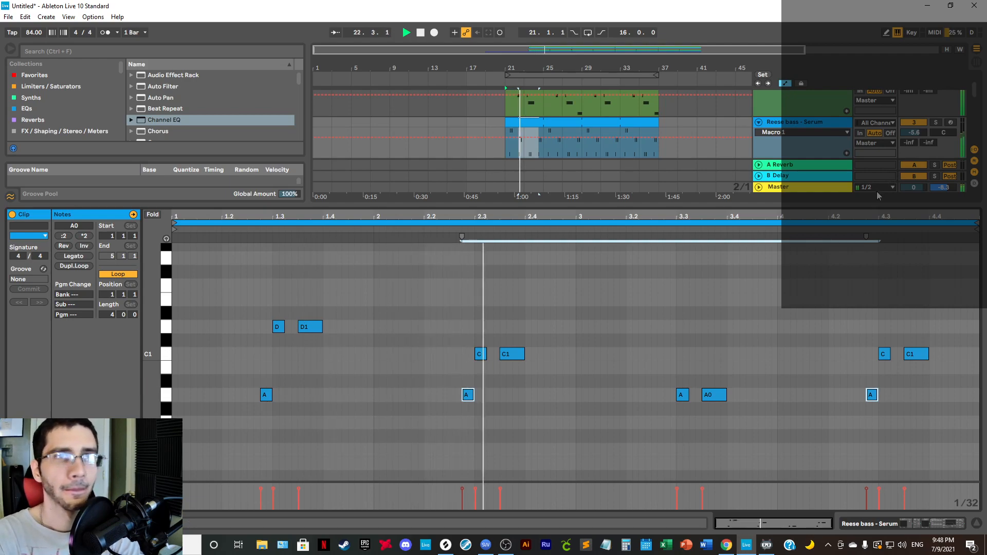
pyautogui.hotkey('shift', 'Tab')
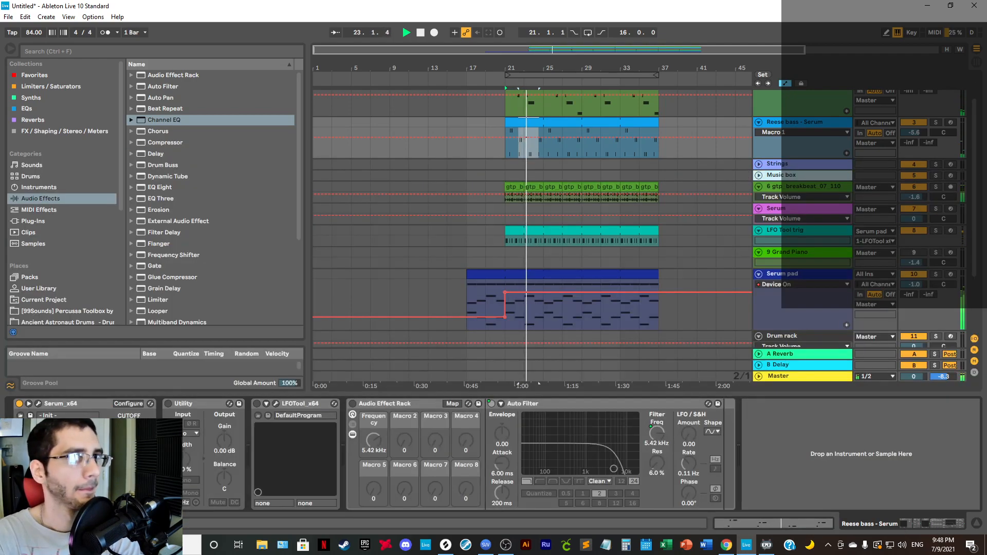
pyautogui.click(588, 33)
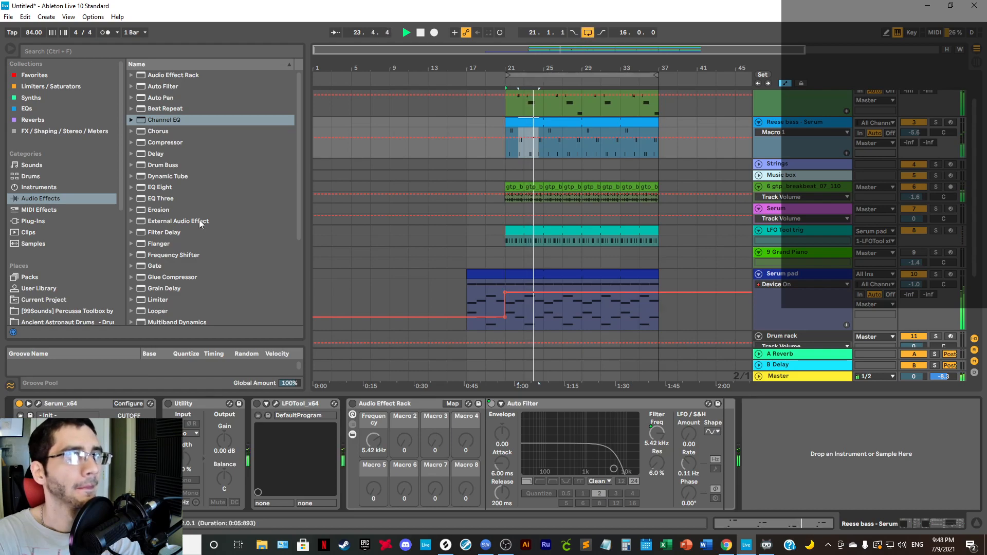
pyautogui.click(39, 404)
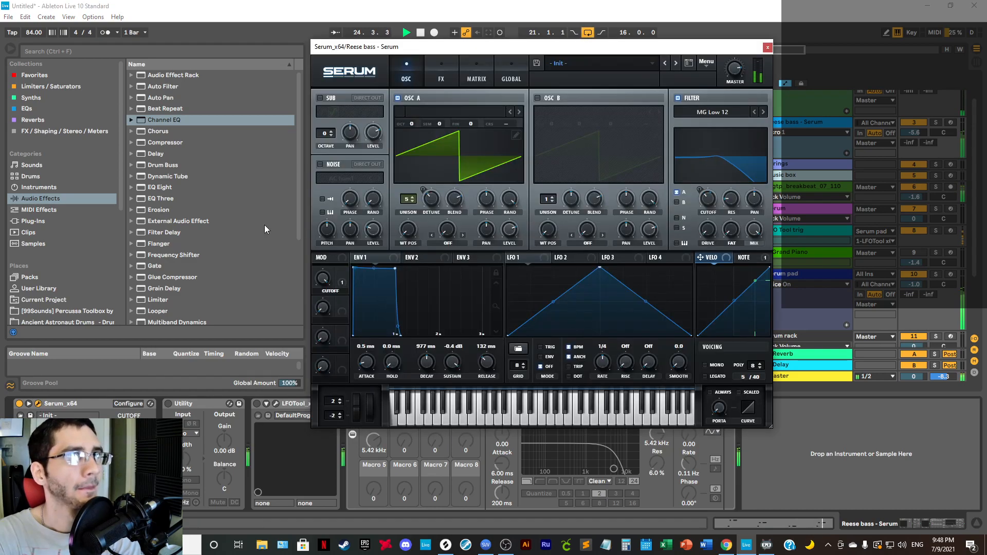
# Step: Turn off oscillator A, enable the sub oscillator and set its waveform to saw
pyautogui.click(397, 98)
pyautogui.click(320, 98)
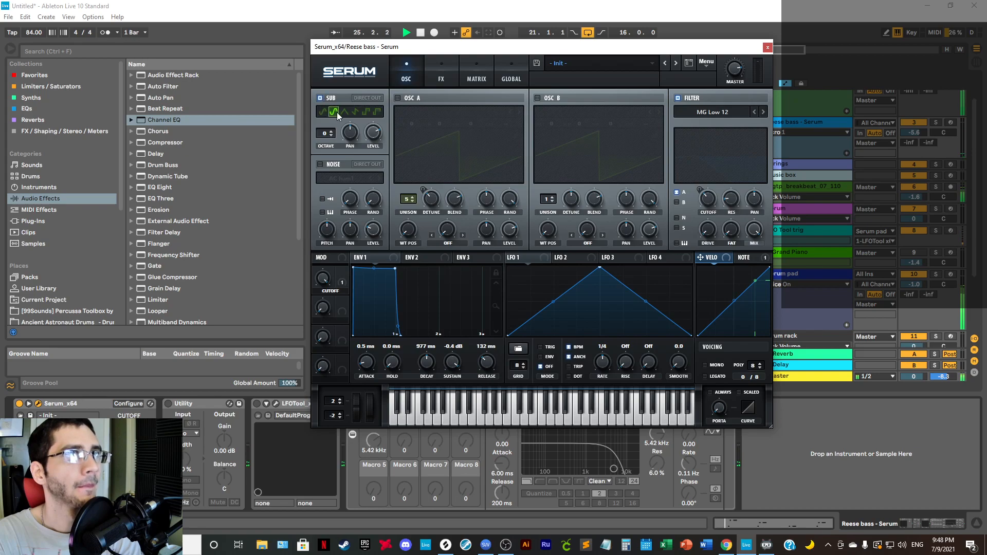
pyautogui.click(342, 112)
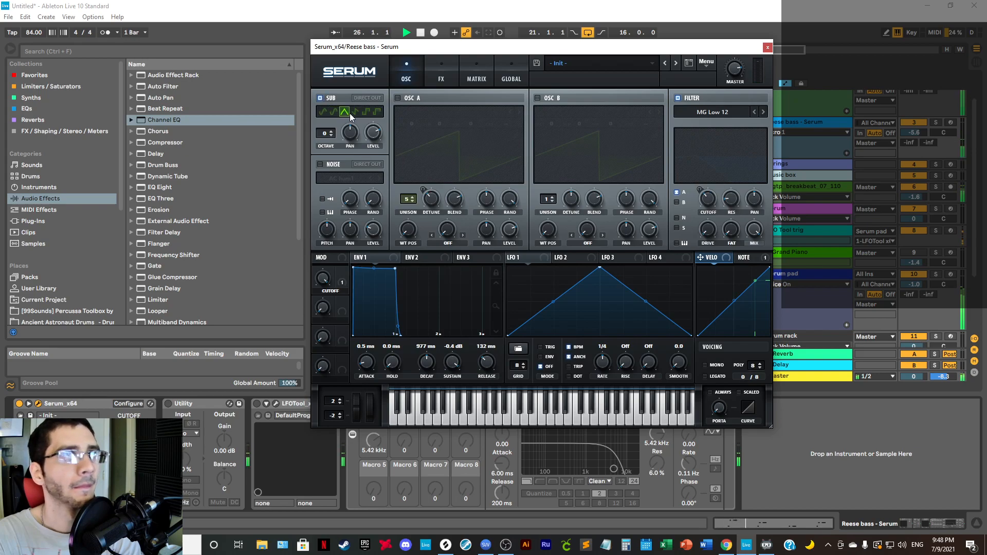
pyautogui.click(354, 112)
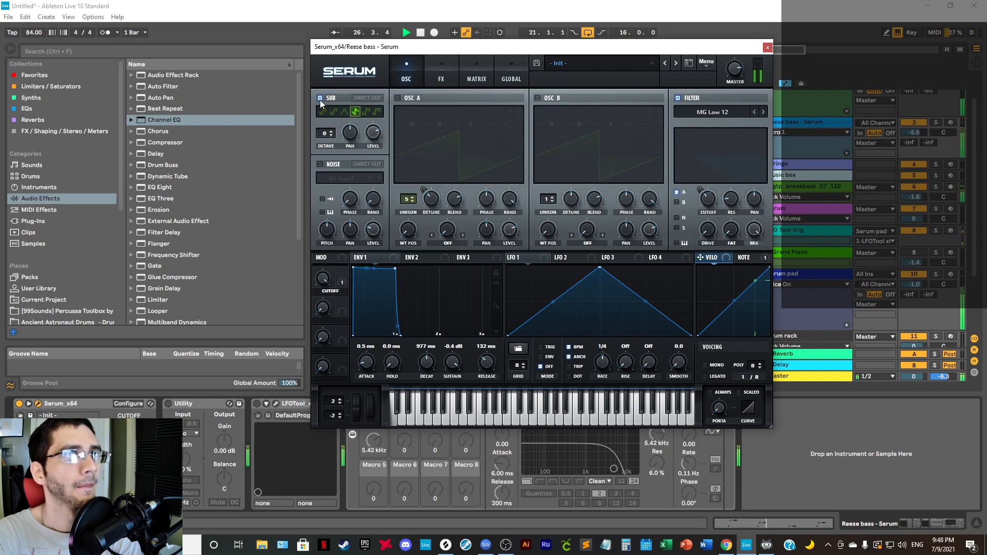
# Step: Route the sub oscillator through the filter and adjust the filter cutoff
pyautogui.click(678, 227)
pyautogui.moveTo(710, 204); pyautogui.dragTo(714, 193)
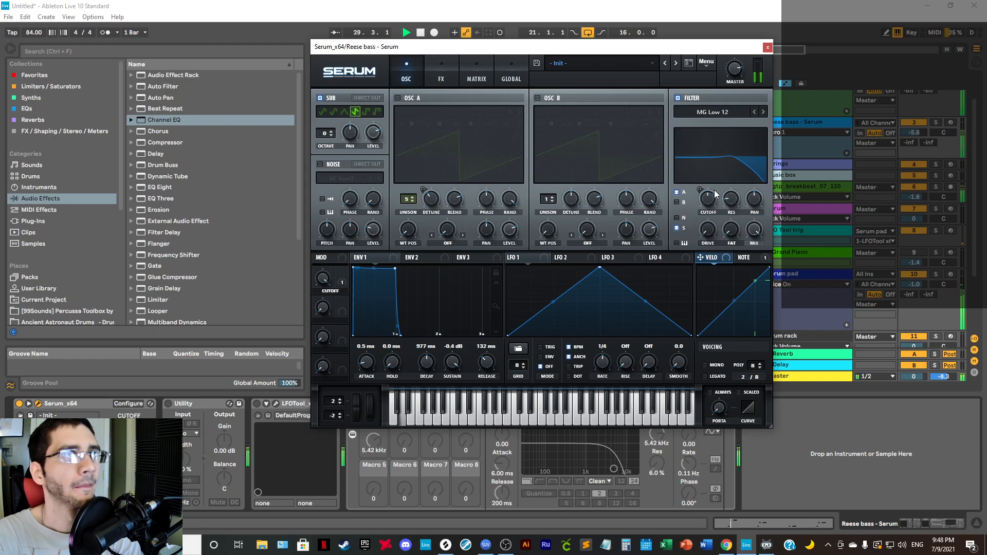
pyautogui.moveTo(716, 194); pyautogui.dragTo(713, 202)
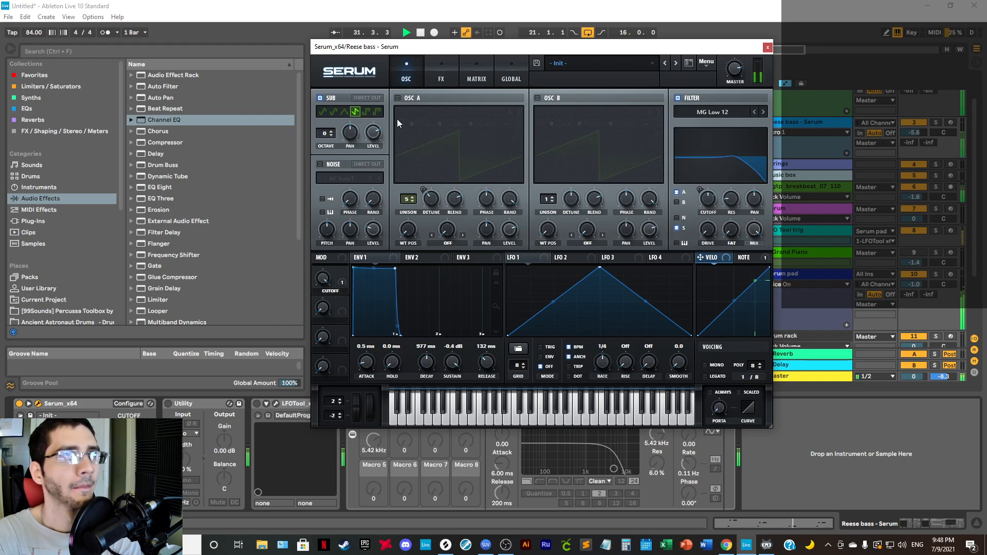
# Step: Compare the square and pulse sub waveforms, keep pulse, and turn off arrangement looping
pyautogui.click(375, 114)
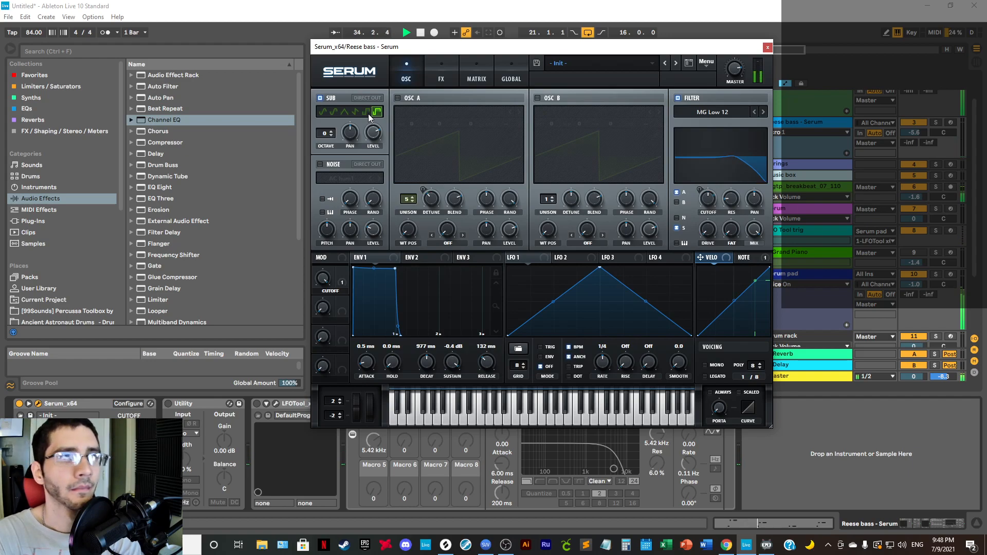
pyautogui.click(369, 114)
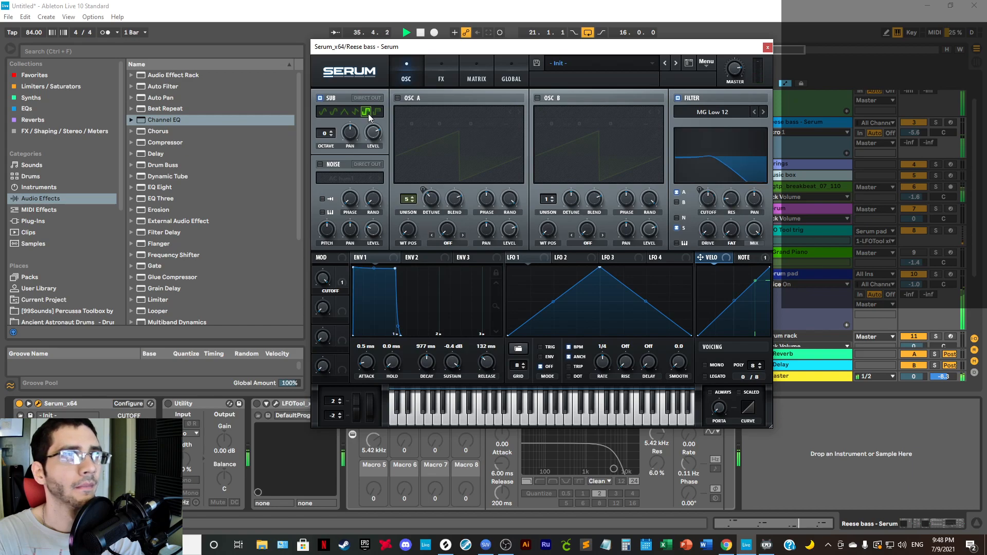
pyautogui.click(376, 113)
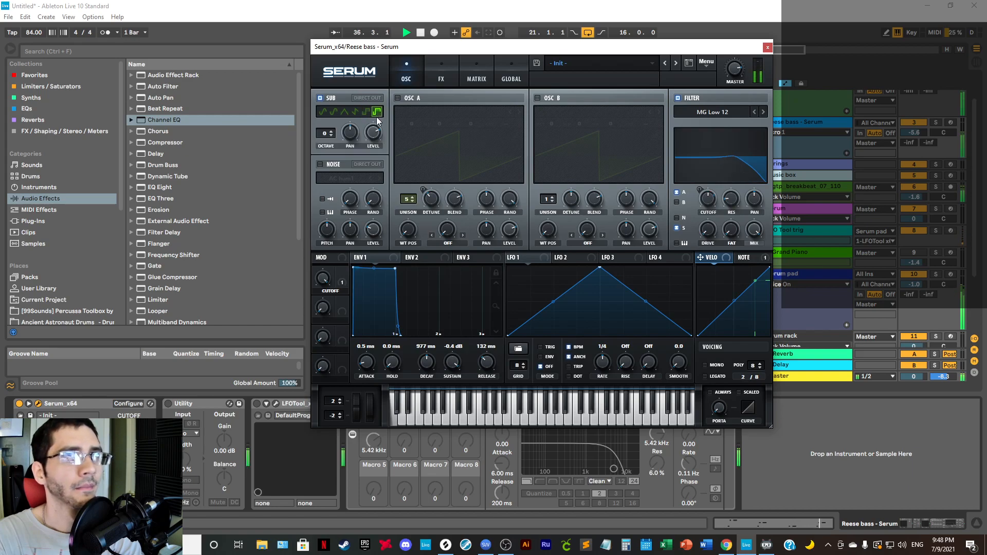
pyautogui.click(586, 35)
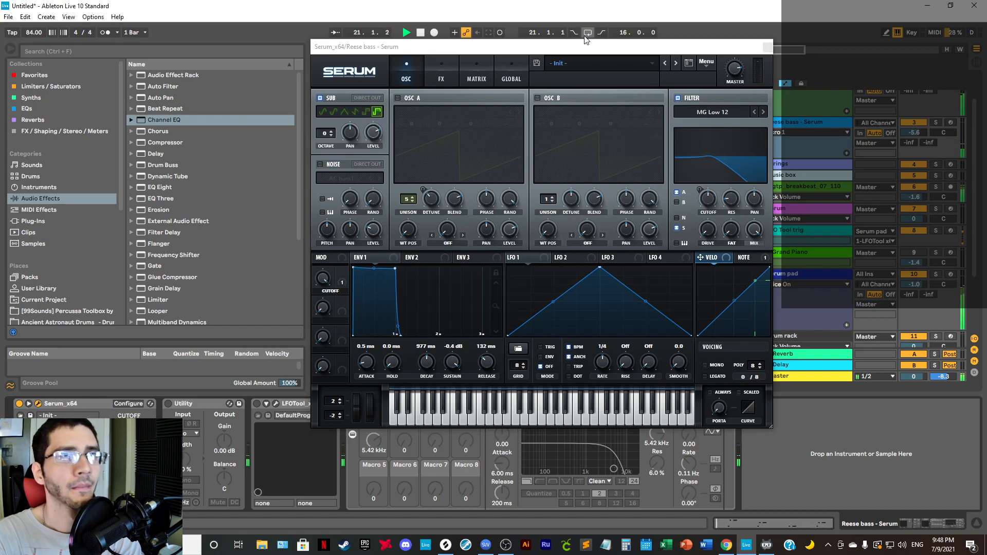
# Step: Remove the velocity modulation from the filter cutoff and readjust the cutoff amount
pyautogui.click(709, 203)
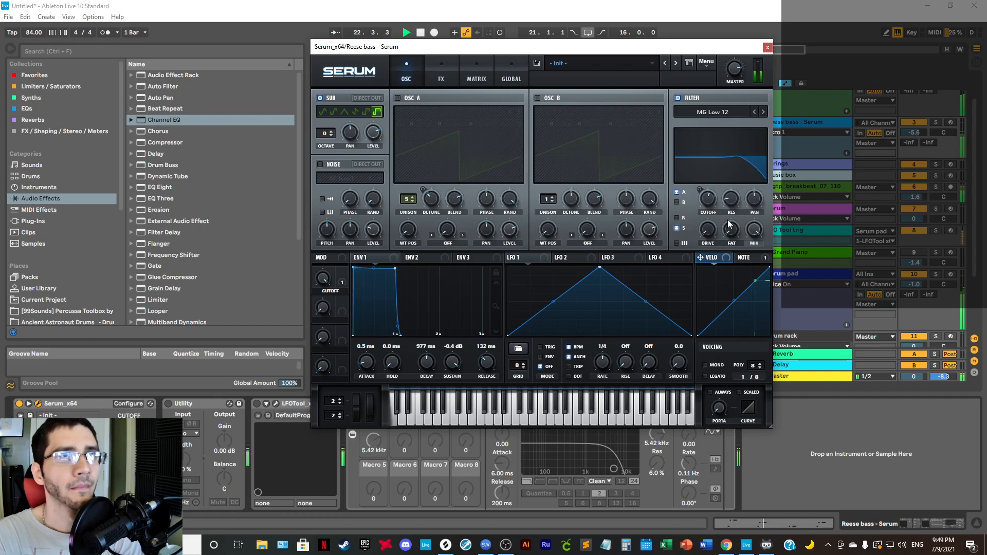
pyautogui.moveTo(728, 203)
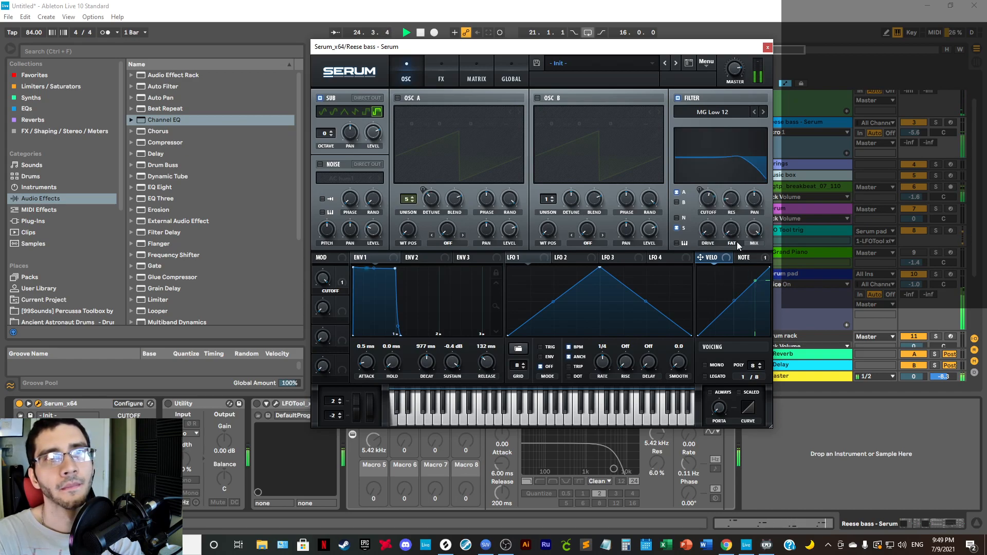
pyautogui.rightClick(700, 193)
pyautogui.click(718, 208)
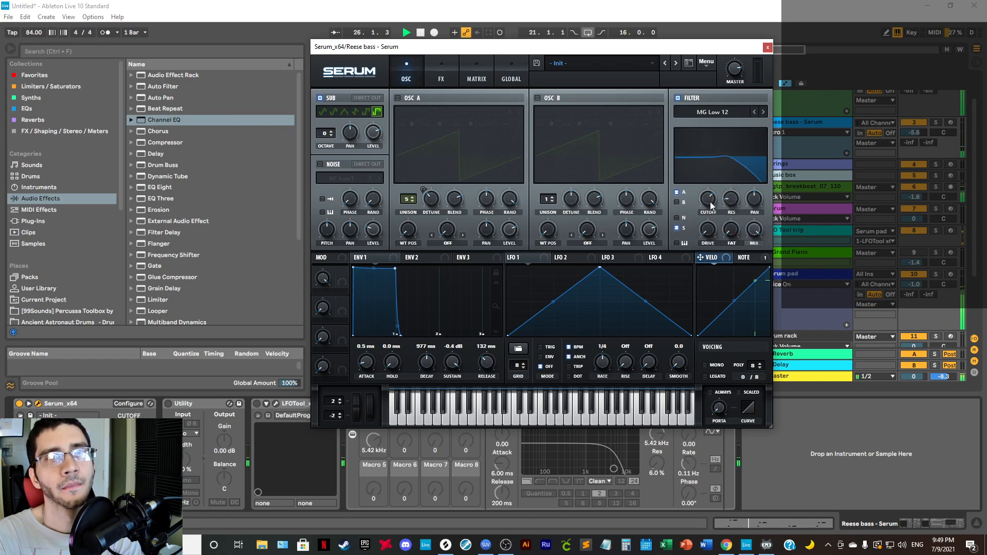
pyautogui.moveTo(712, 206)
pyautogui.moveTo(712, 201); pyautogui.dragTo(714, 199)
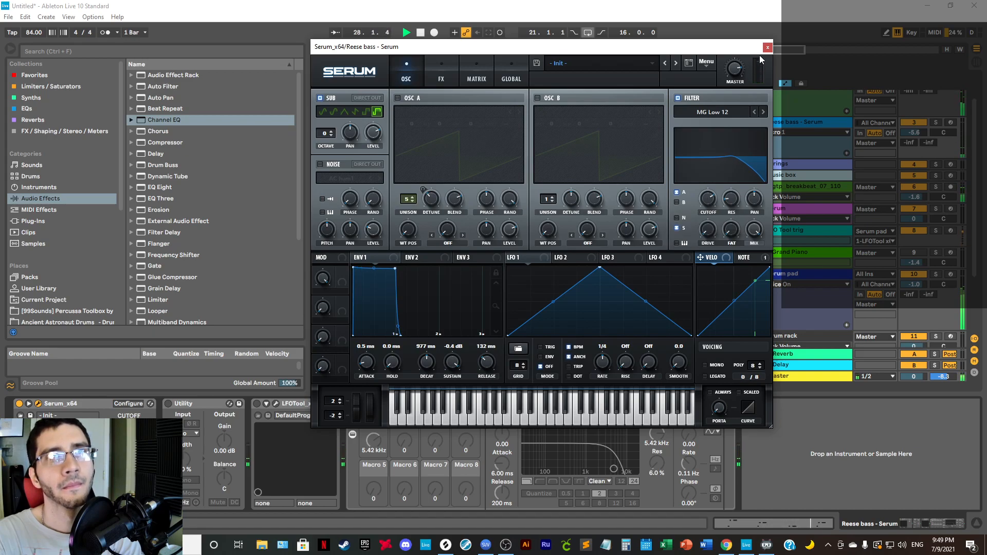
# Step: Set the filter drive to 4%, close the synth window and stop playback after listening to the section
pyautogui.moveTo(715, 236)
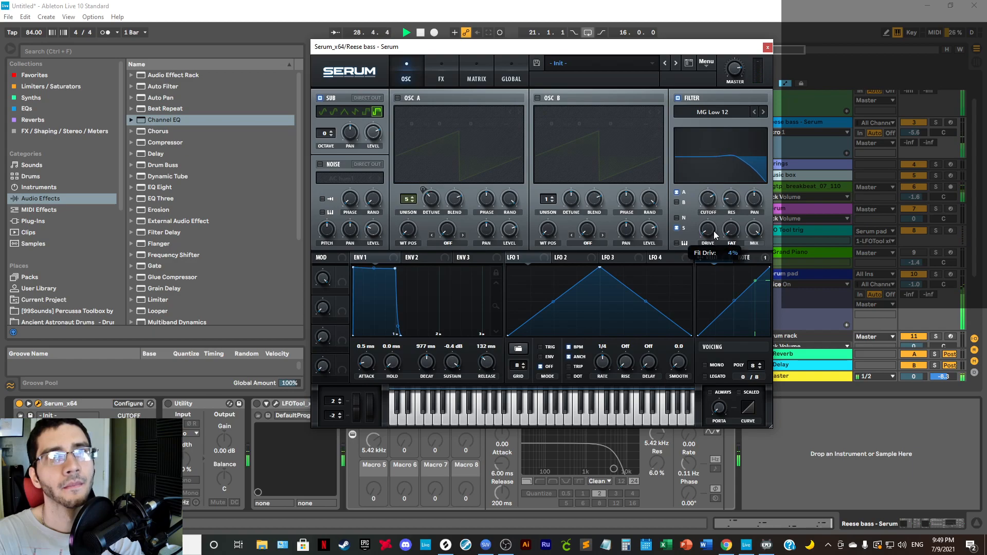
pyautogui.moveTo(714, 232); pyautogui.dragTo(714, 232)
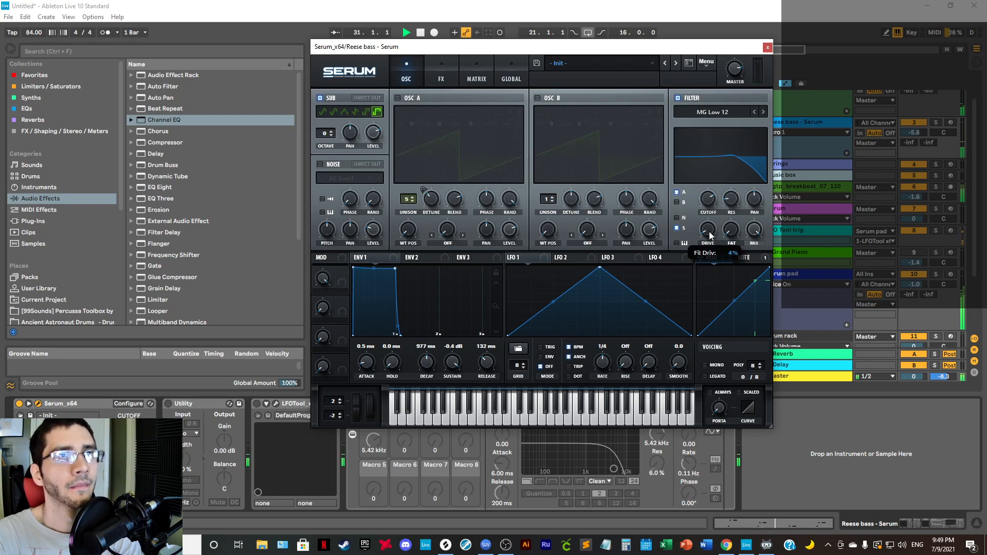
pyautogui.click(765, 48)
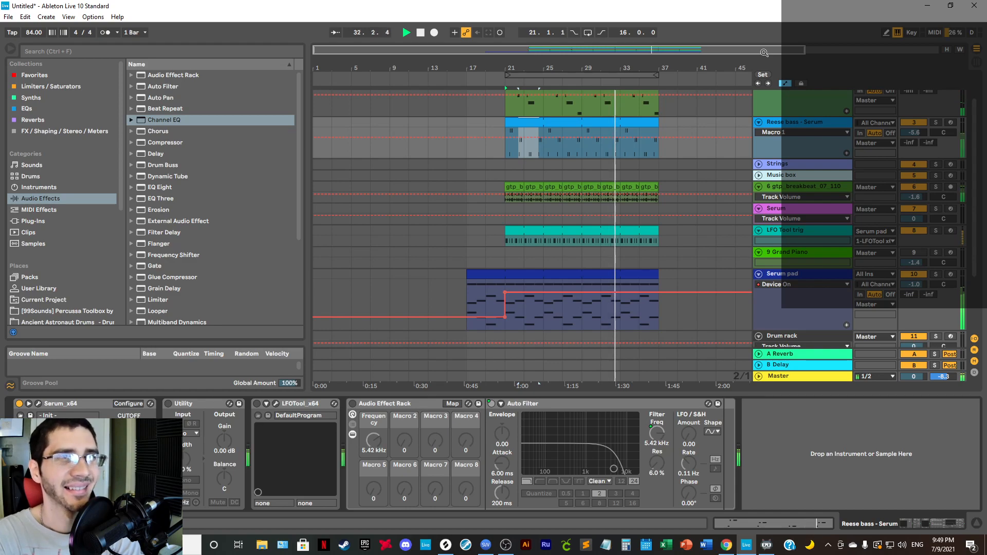
pyautogui.scroll(2, 584, 217)
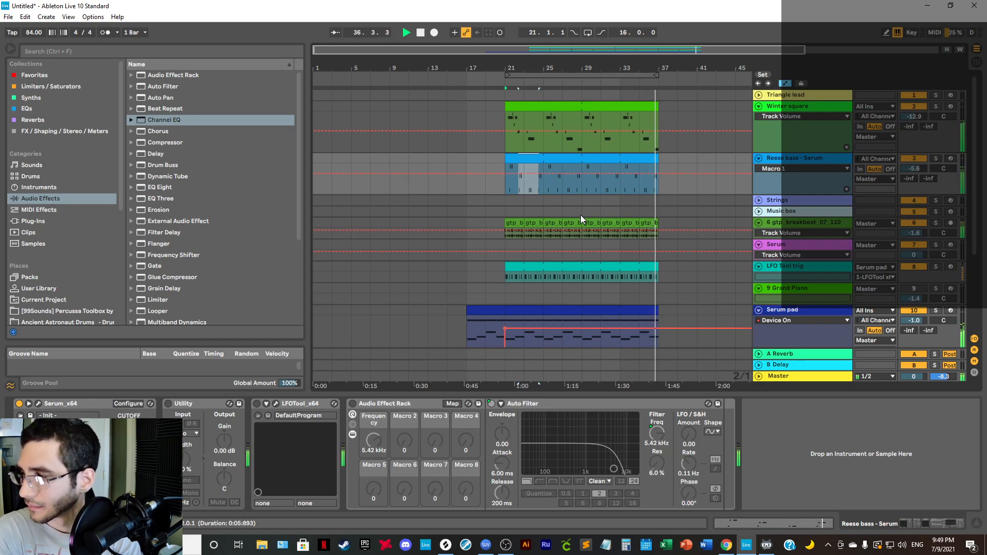
pyautogui.press('space')
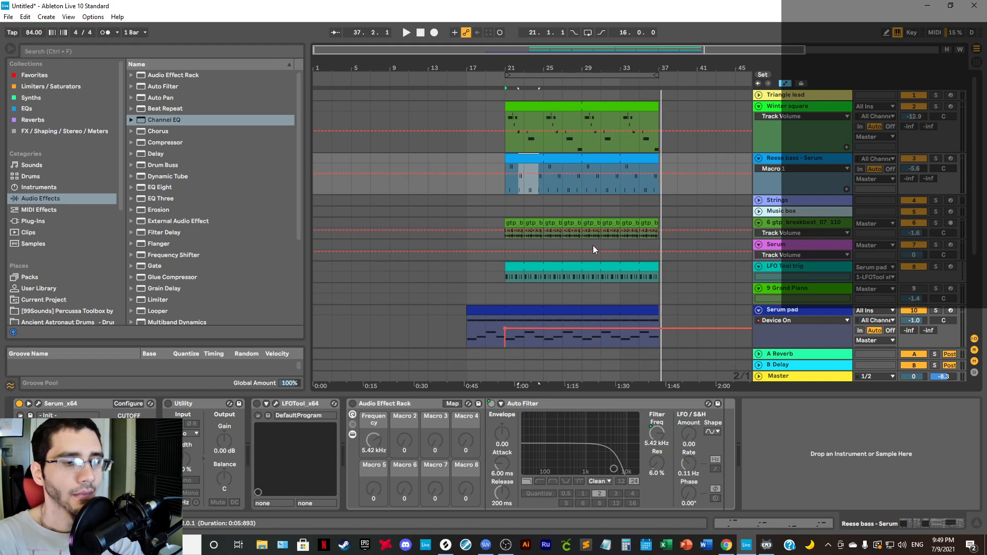
# Step: Hide the browser to widen the arrangement and reduce the height of the Serum pad track
pyautogui.click(12, 50)
pyautogui.moveTo(311, 65); pyautogui.dragTo(399, 66)
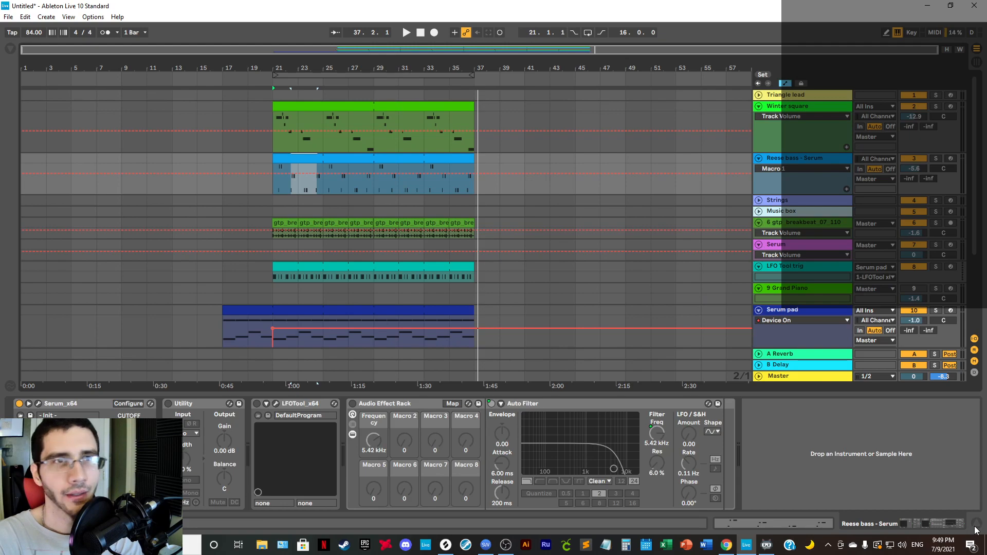
pyautogui.scroll(-5, 491, 252)
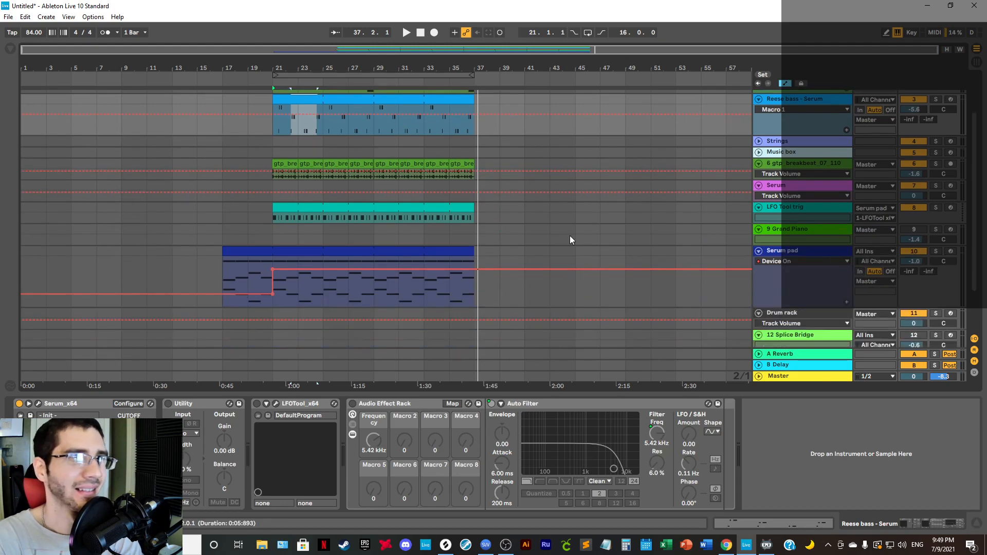
pyautogui.click(773, 268)
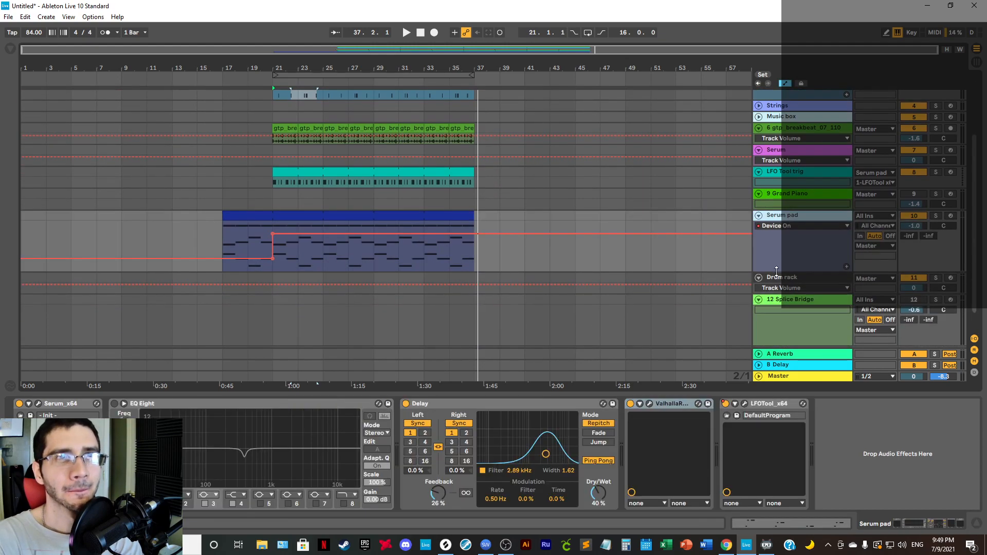
pyautogui.moveTo(776, 271); pyautogui.dragTo(780, 251)
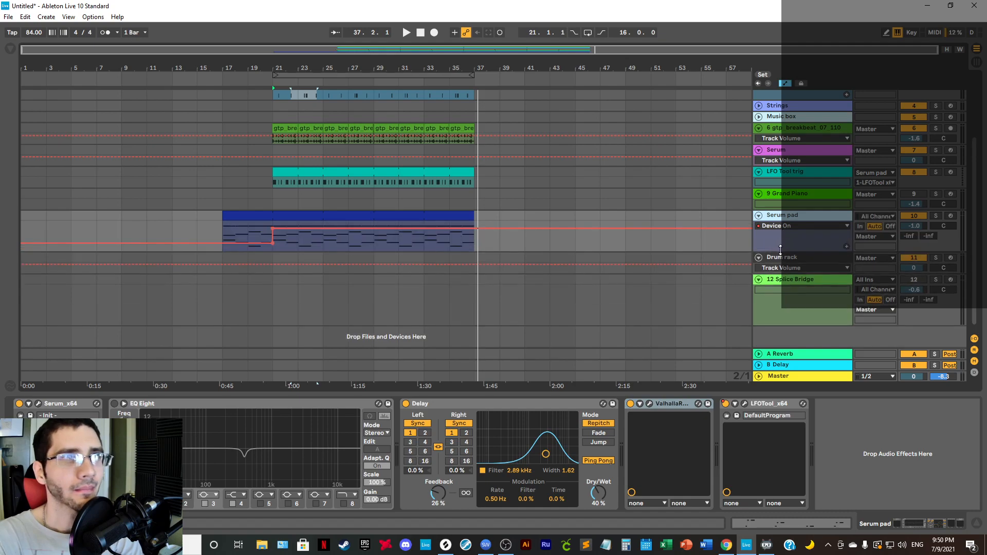
# Step: Move the LFO Tool trig track directly below Winter square and insert a new MIDI track between them
pyautogui.scroll(4, 684, 238)
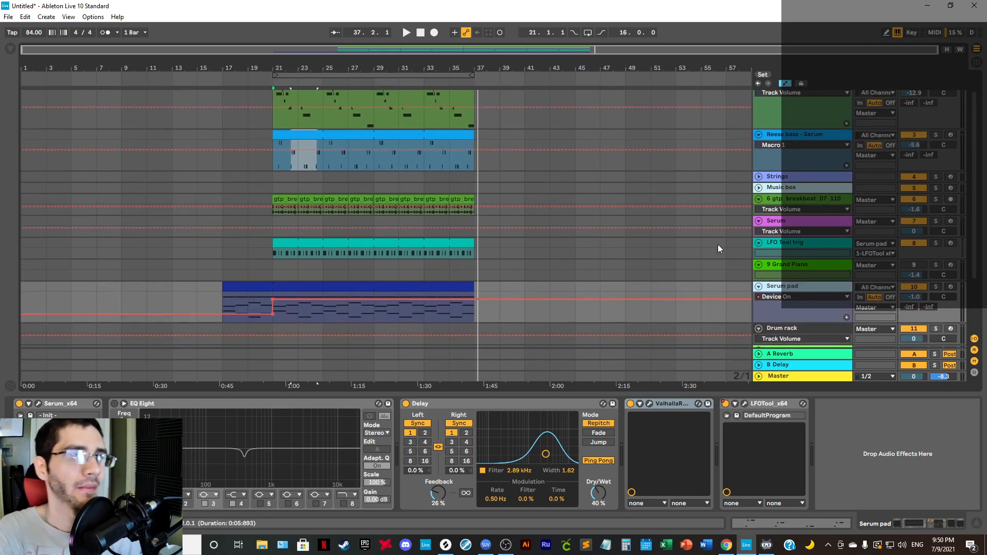
pyautogui.scroll(1, 717, 249)
pyautogui.click(771, 269)
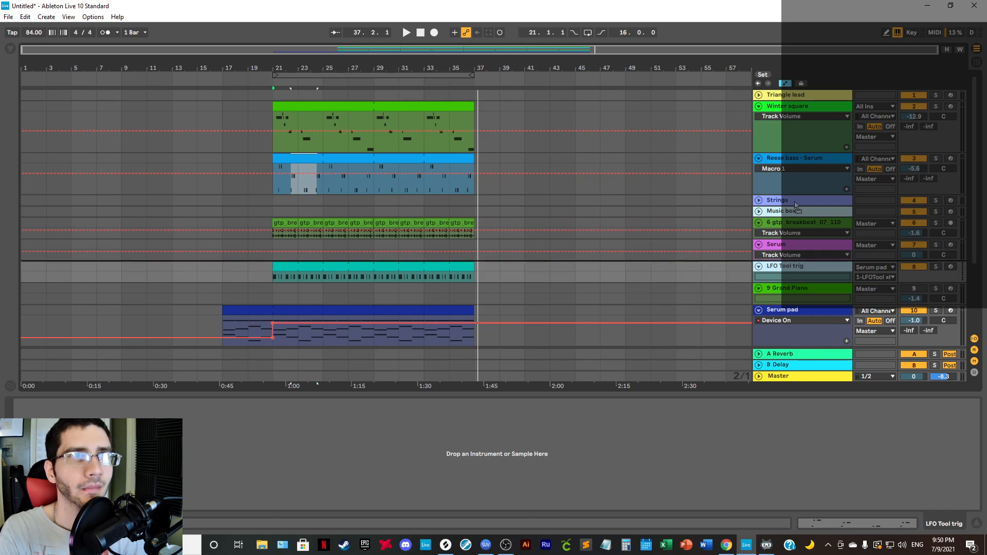
pyautogui.moveTo(795, 204)
pyautogui.mouseDown()
pyautogui.moveTo(799, 164)
pyautogui.moveTo(811, 203)
pyautogui.mouseUp()
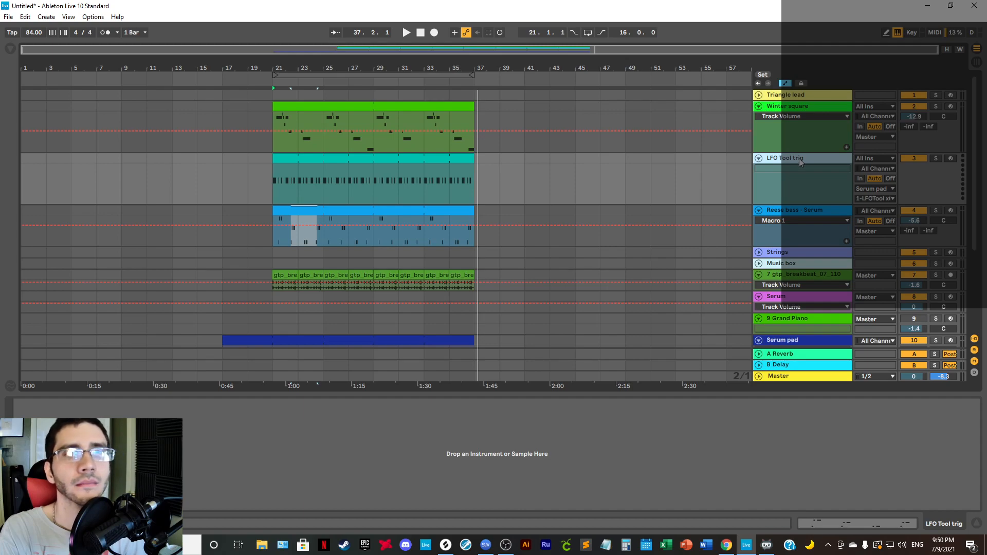
pyautogui.click(782, 109)
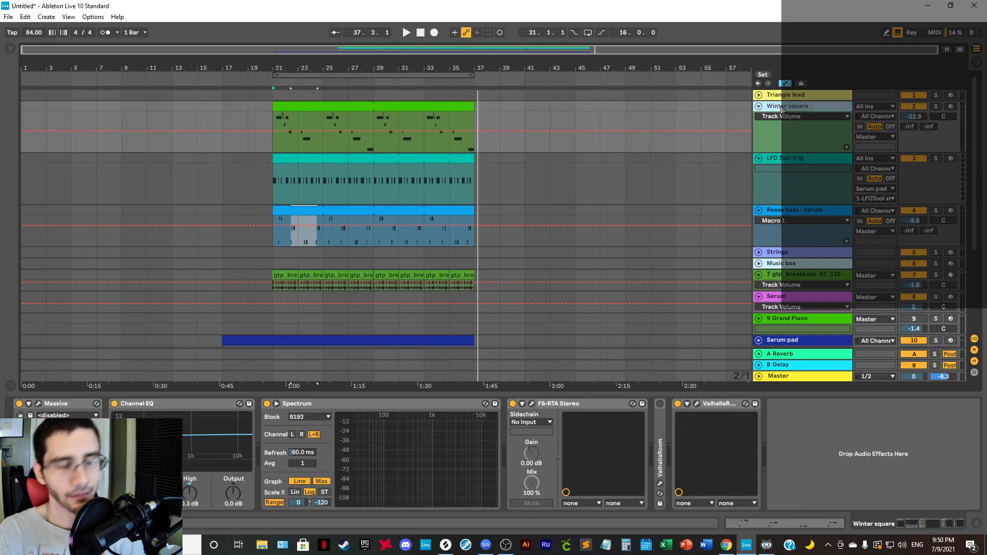
pyautogui.hotkey('ctrl', 'shift', 't')
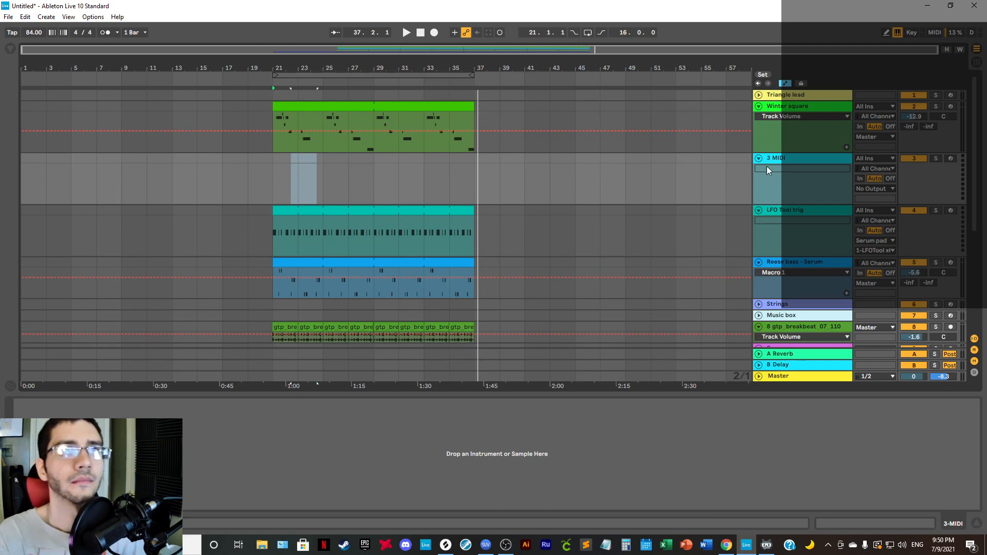
# Step: Move the new MIDI track below LFO Tool trig and rename the LFO Tool trig track as "LFO Tool trig - pad"
pyautogui.moveTo(792, 152); pyautogui.dragTo(793, 216)
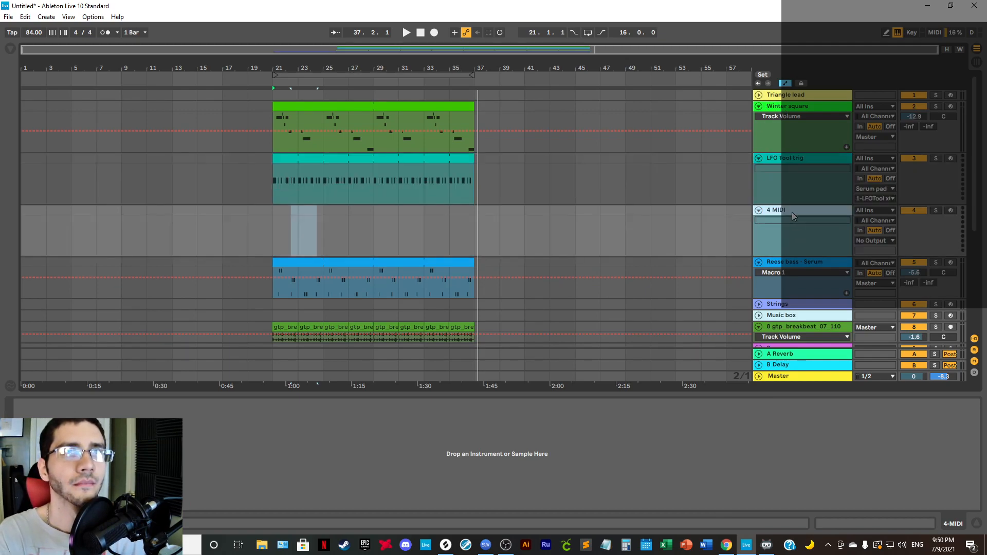
pyautogui.rightClick(796, 165)
pyautogui.click(814, 210)
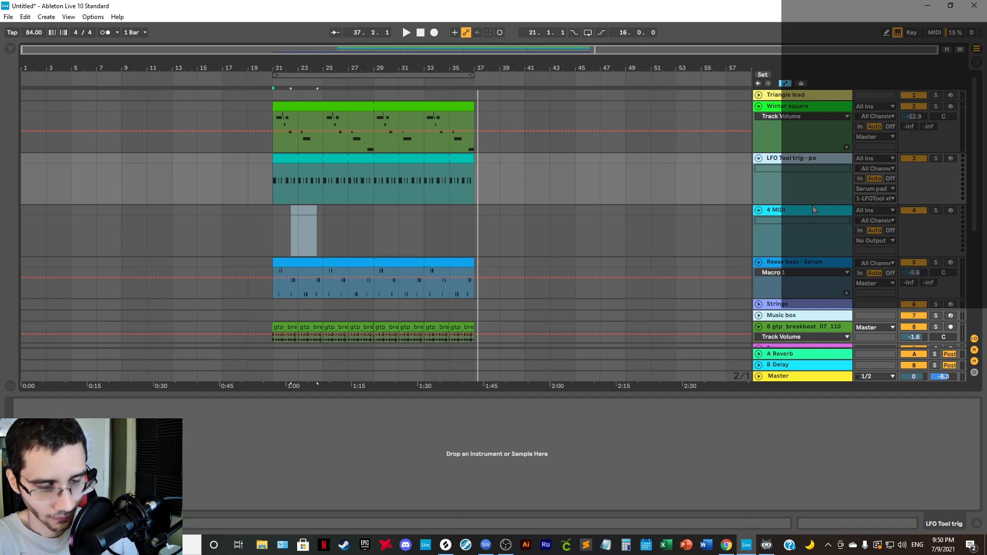
# Step: Rename the new MIDI track as "LFO Tool trig - bass"
pyautogui.rightClick(779, 215)
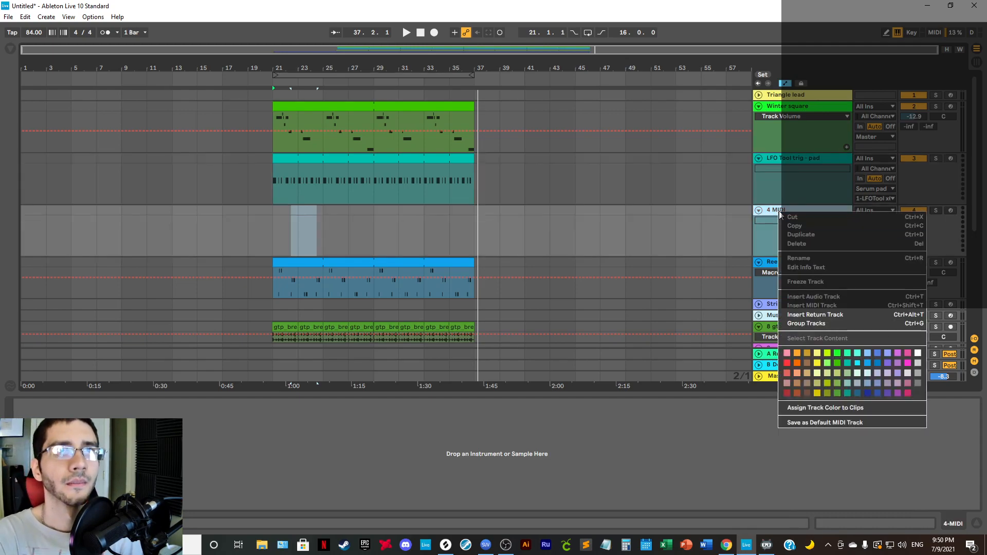
pyautogui.click(800, 258)
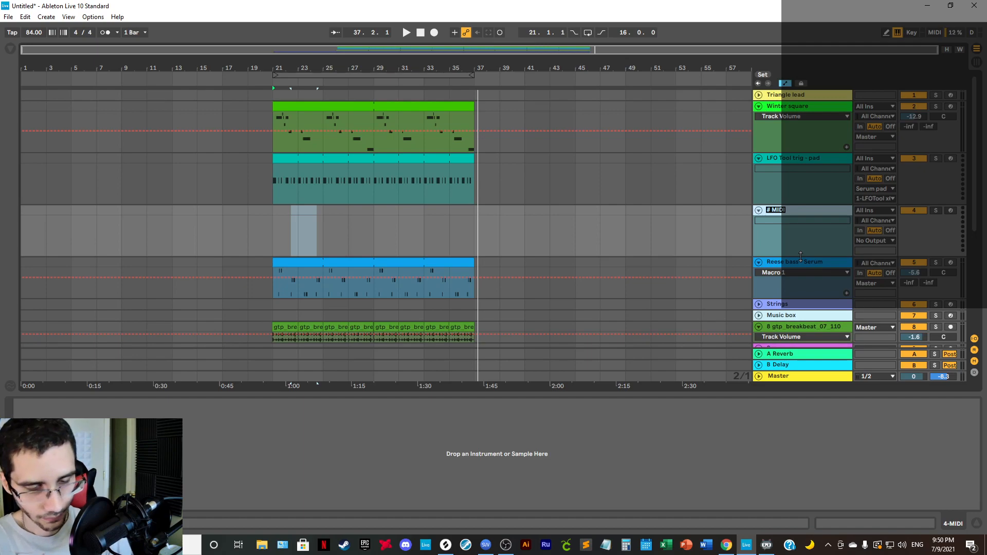
pyautogui.write('LFO Tool trig - bass')
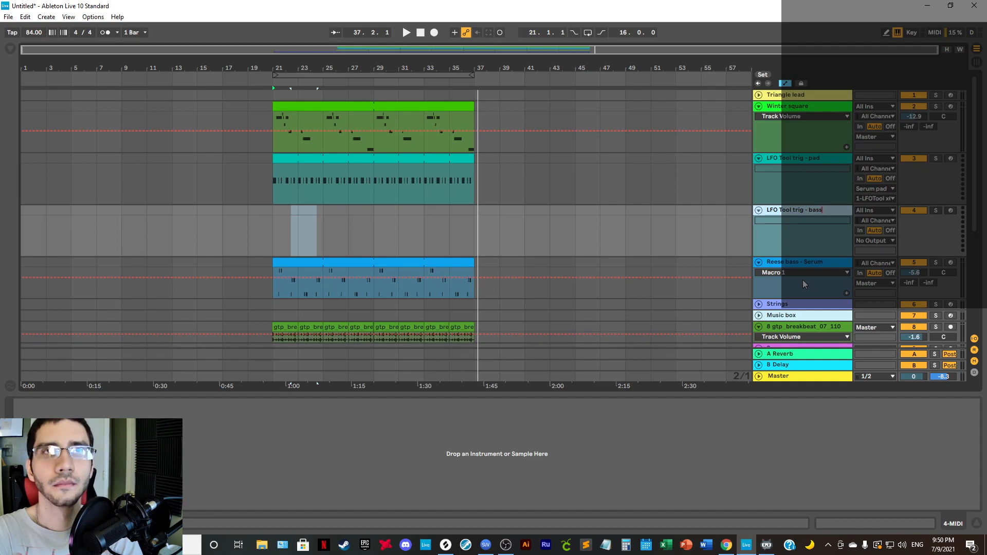
# Step: Copy all trigger clips from bars 21 to 37 of LFO Tool trig - pad onto the LFO Tool trig - bass track
pyautogui.click(357, 163)
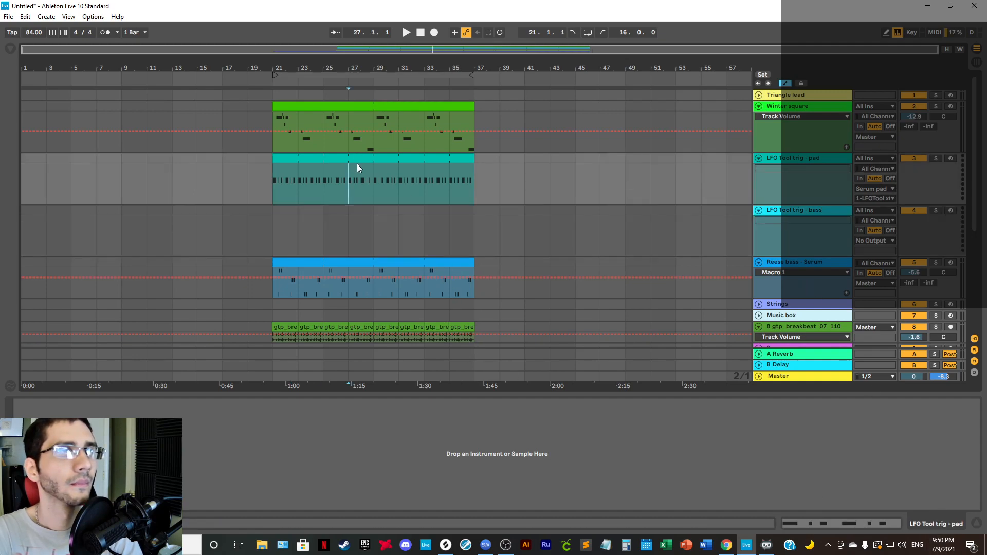
pyautogui.moveTo(271, 162); pyautogui.dragTo(486, 177)
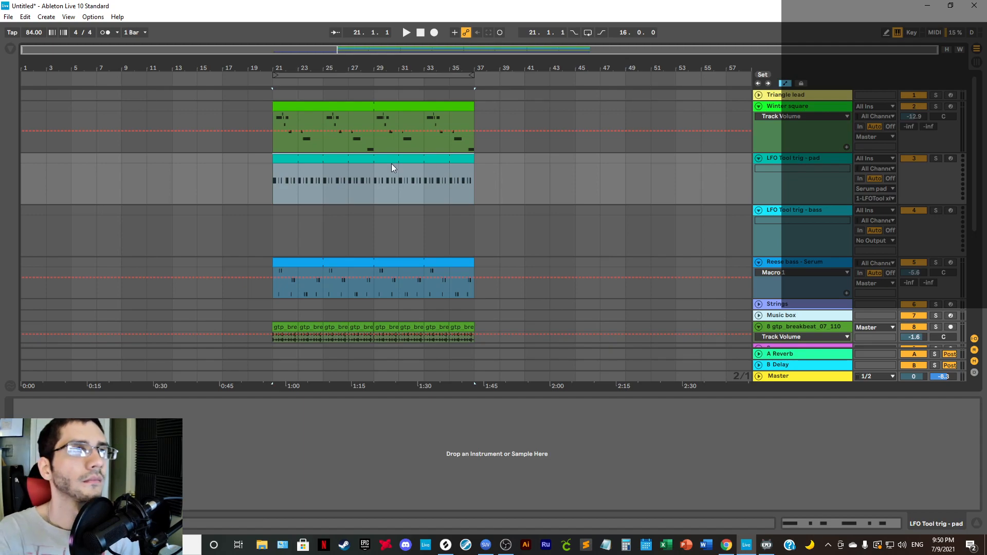
pyautogui.moveTo(375, 160); pyautogui.dragTo(372, 205)
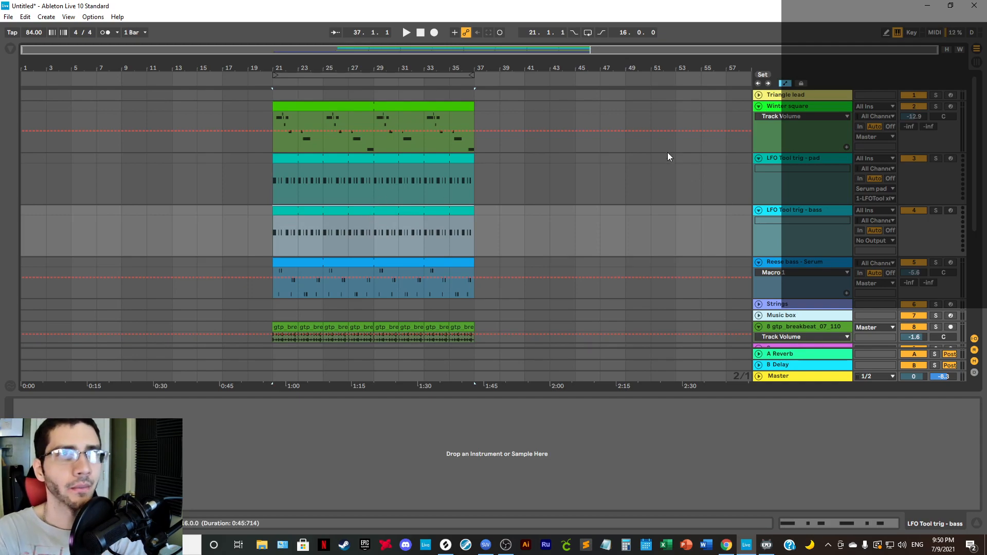
# Step: Hide the device view and reduce the heights of the LFO Tool trig - bass, LFO Tool trig - pad and Winter square tracks
pyautogui.click(977, 523)
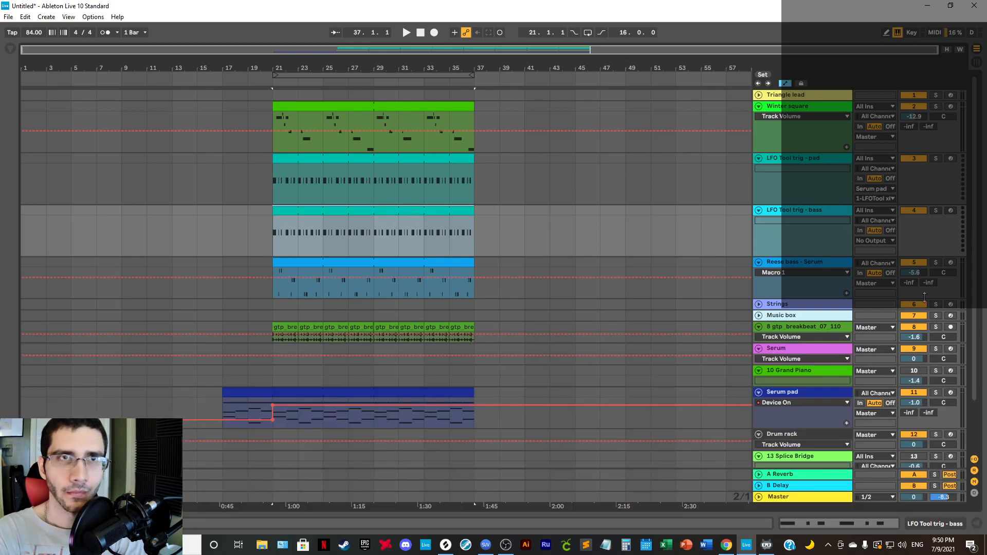
pyautogui.moveTo(791, 256); pyautogui.dragTo(793, 241)
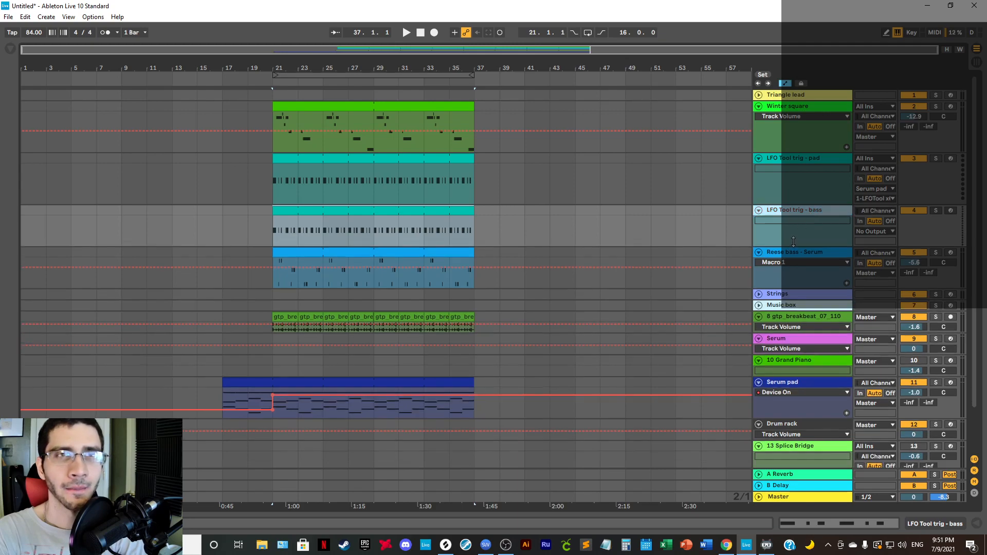
pyautogui.click(798, 161)
pyautogui.moveTo(794, 205); pyautogui.dragTo(792, 195)
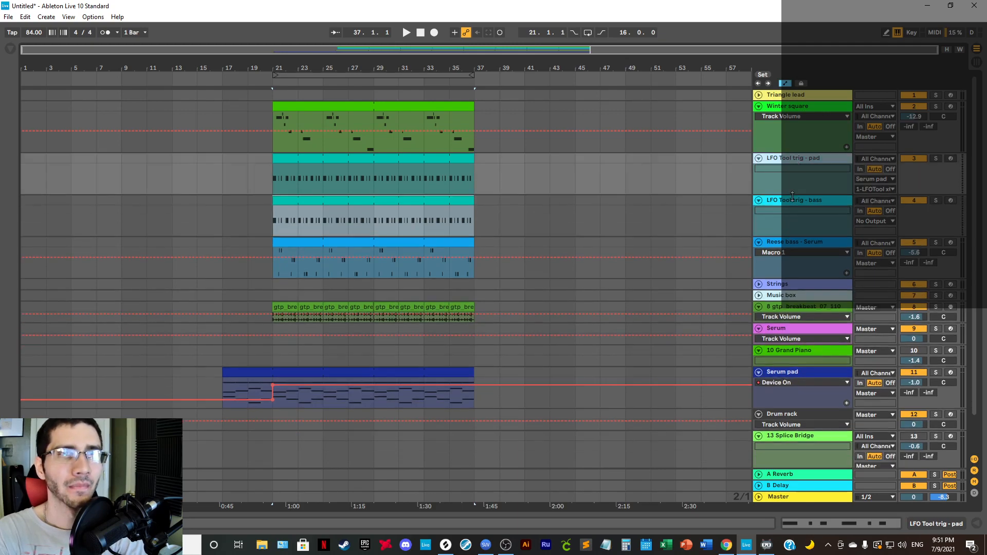
pyautogui.click(782, 111)
pyautogui.moveTo(778, 152); pyautogui.dragTo(777, 141)
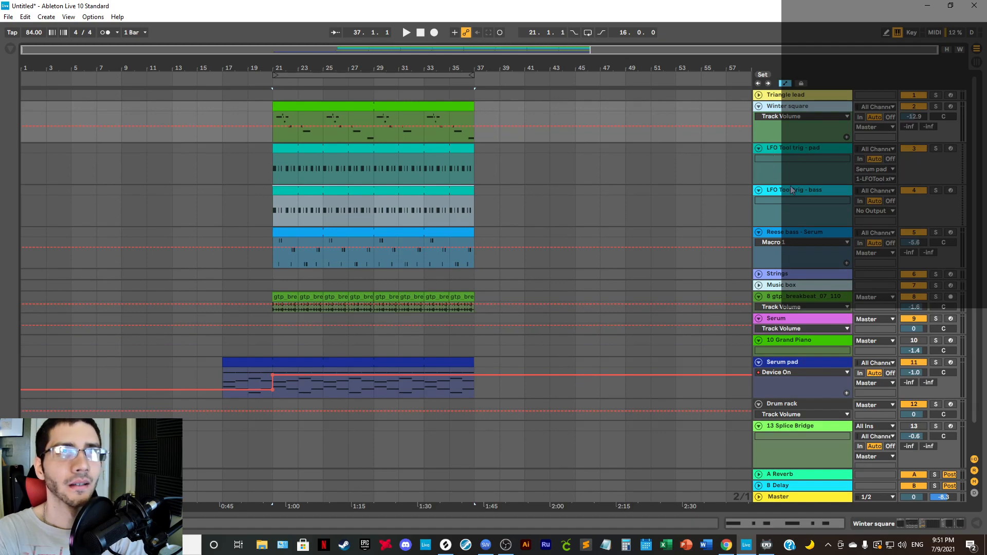
# Step: Show the Serum pad track's devices and copy its LFOTool device
pyautogui.click(798, 152)
pyautogui.click(801, 189)
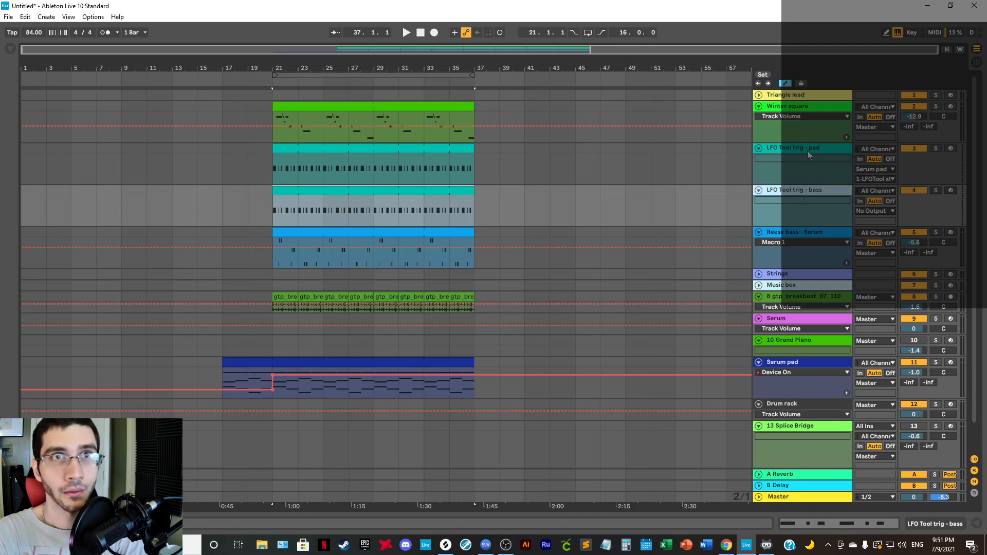
pyautogui.scroll(-2, 690, 317)
pyautogui.click(789, 331)
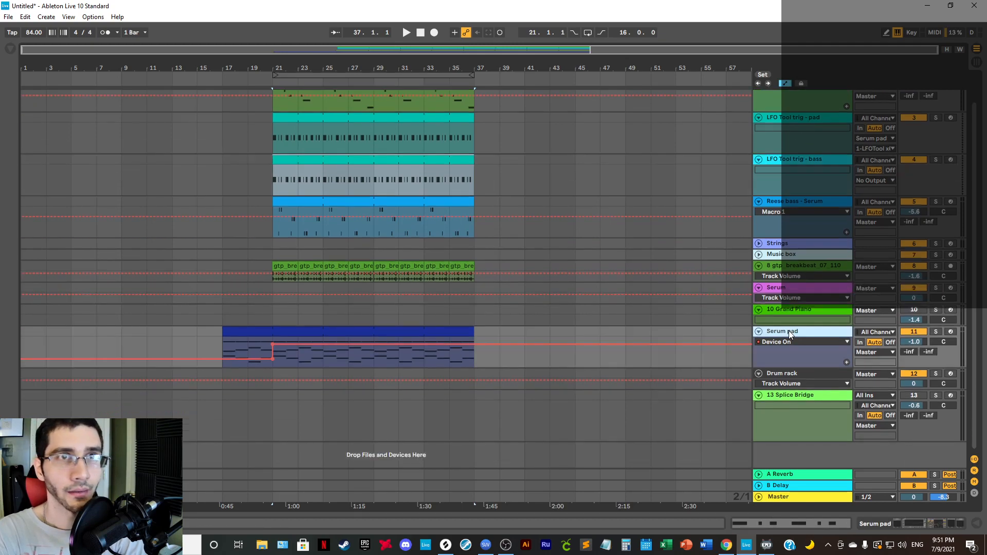
pyautogui.click(928, 520)
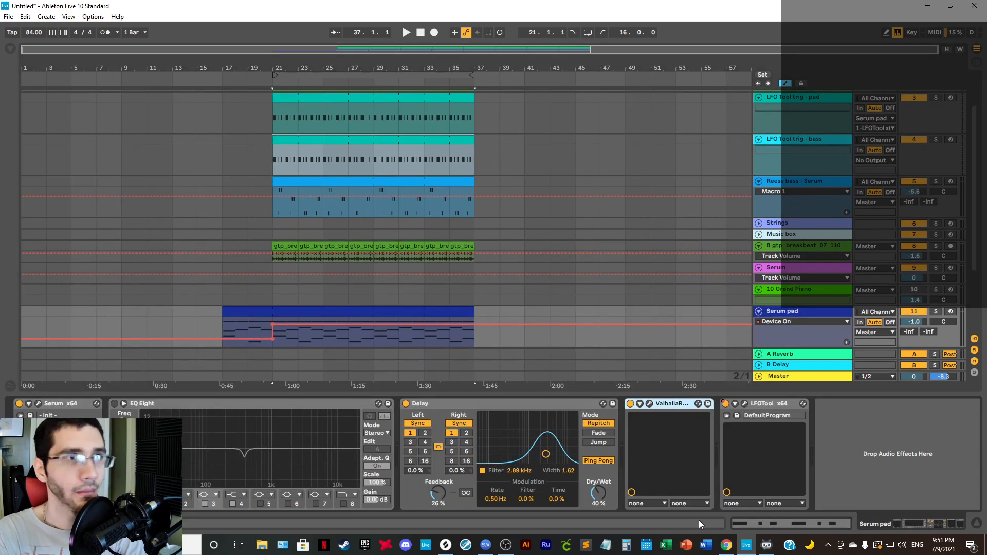
pyautogui.rightClick(760, 406)
pyautogui.click(780, 420)
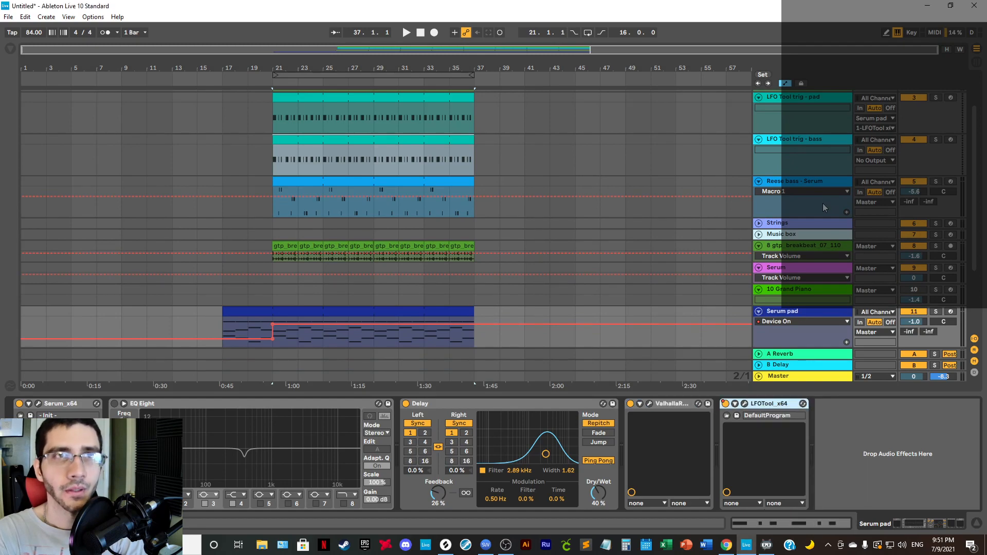
# Step: Paste LFOTool at the end of the Reese bass - Serum device chain and delete its on/off automation
pyautogui.click(806, 183)
pyautogui.click(815, 433)
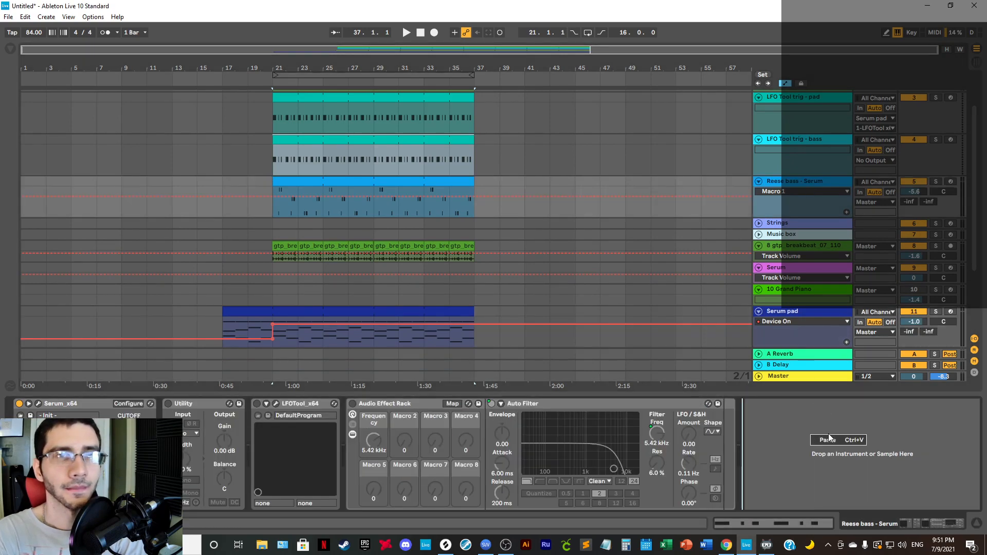
pyautogui.hotkey('ctrl', 'v')
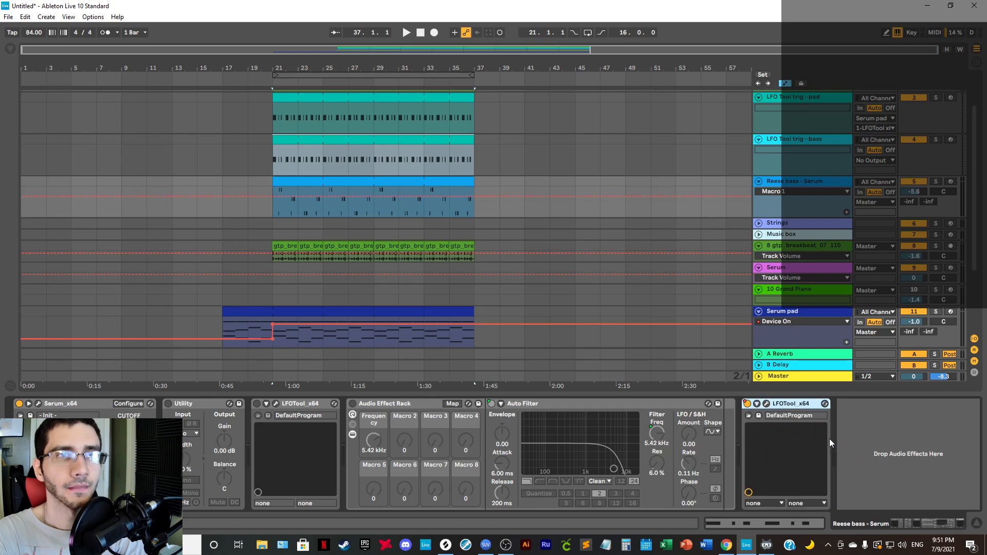
pyautogui.rightClick(748, 404)
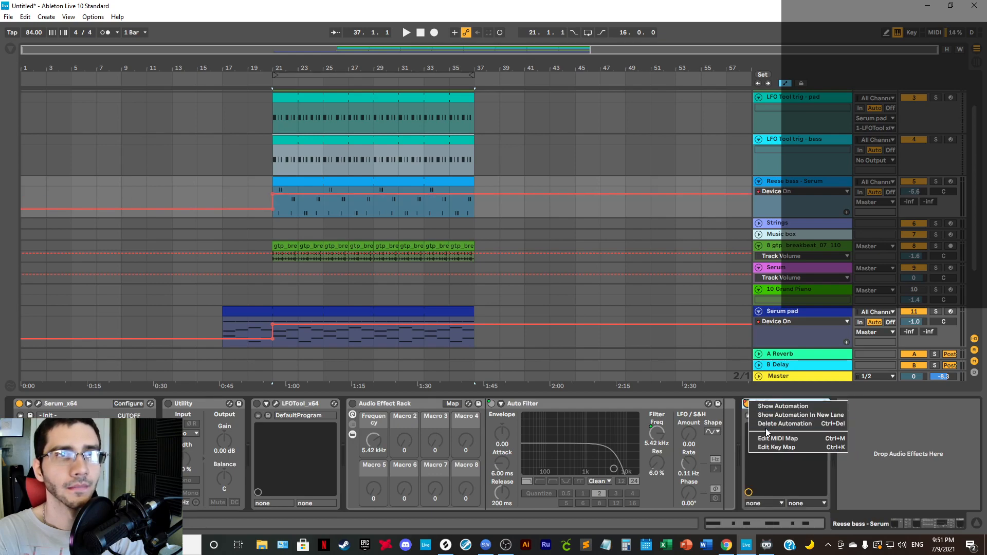
pyautogui.click(767, 424)
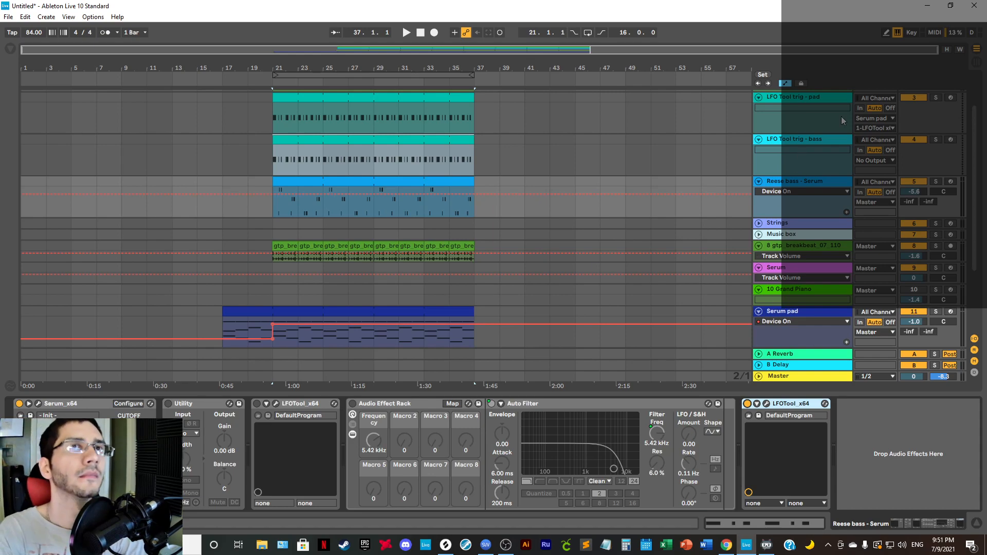
# Step: Enlarge the LFO Tool trig - bass track and route its MIDI output to Reese bass - Serum, using the first 1-LFOTool x64 entry
pyautogui.moveTo(840, 174); pyautogui.dragTo(841, 194)
pyautogui.click(862, 170)
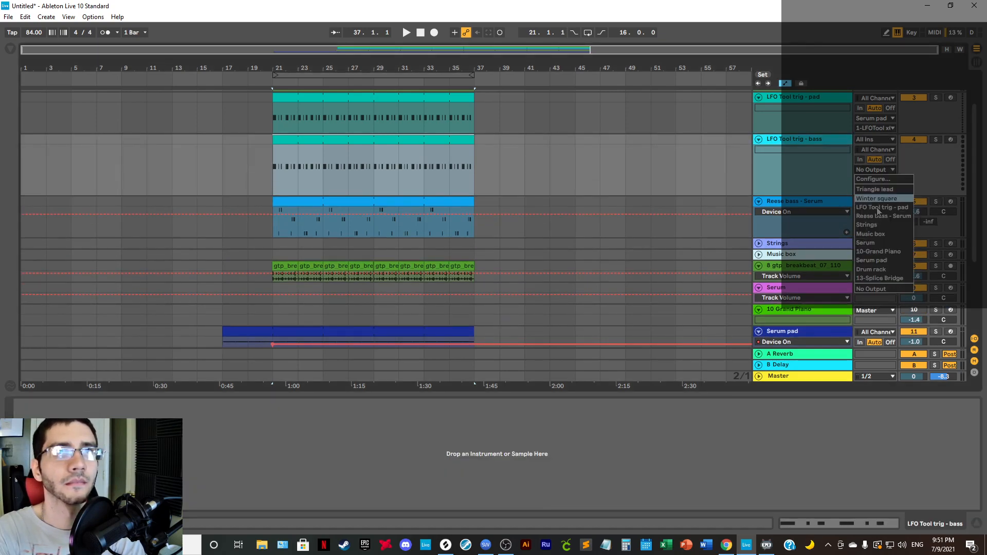
pyautogui.click(880, 215)
pyautogui.click(881, 181)
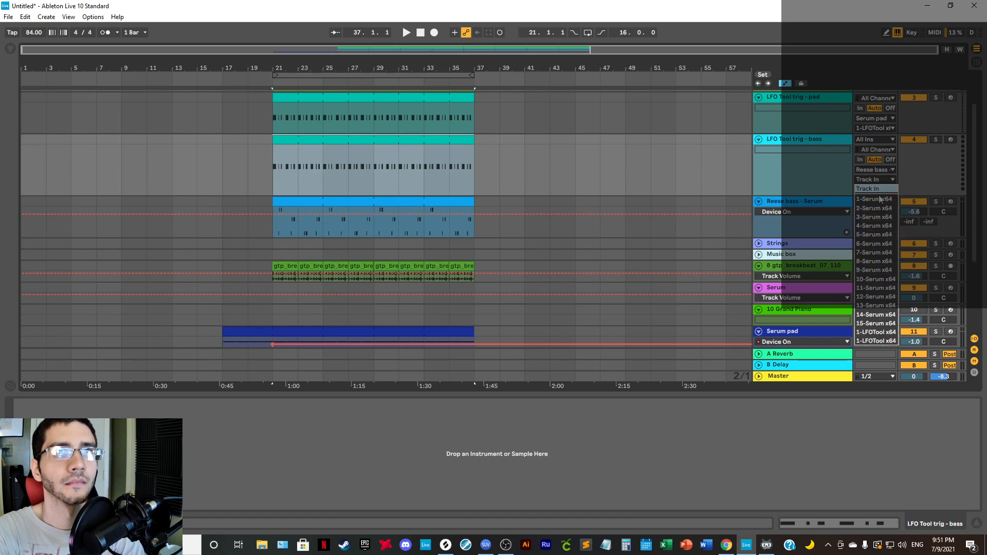
pyautogui.click(883, 336)
# Step: Play the section from bar 21 while checking the copied LFOTool on the Reese bass, then stop playback and close the plug-in window
pyautogui.click(272, 149)
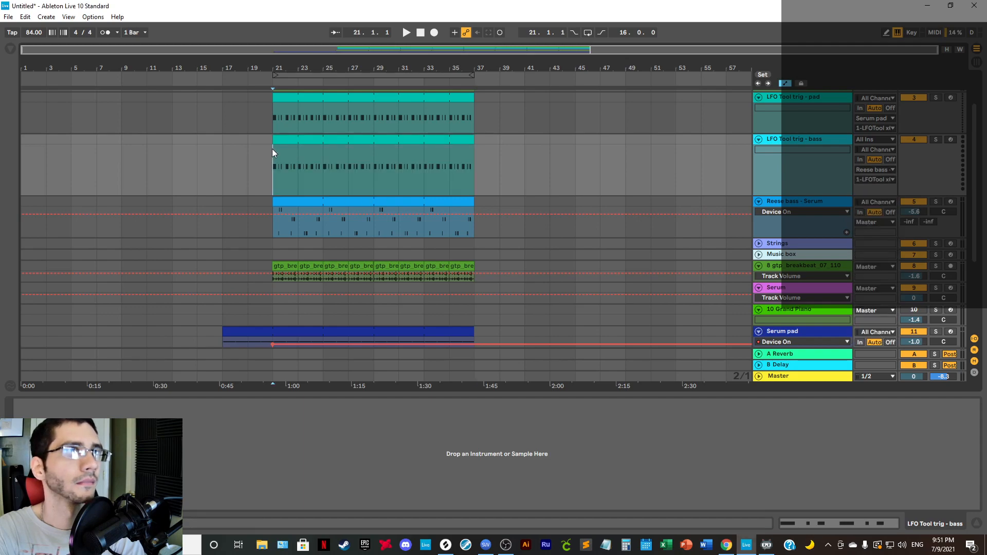
pyautogui.press('space')
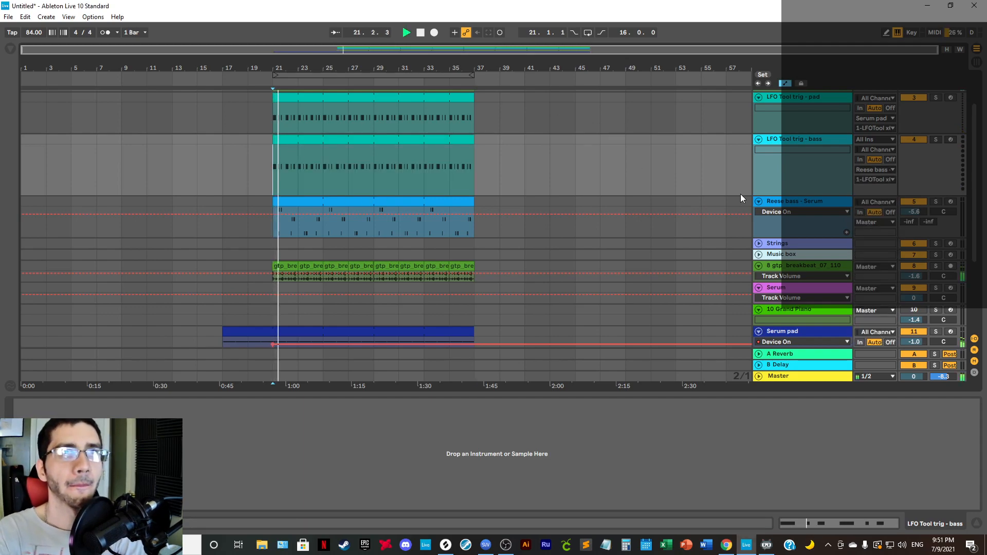
pyautogui.click(785, 201)
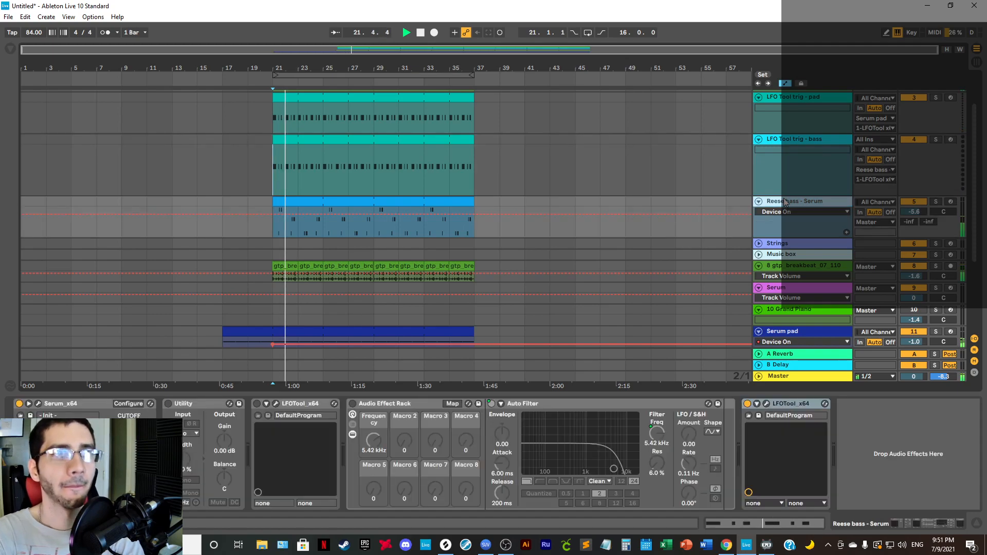
pyautogui.click(767, 404)
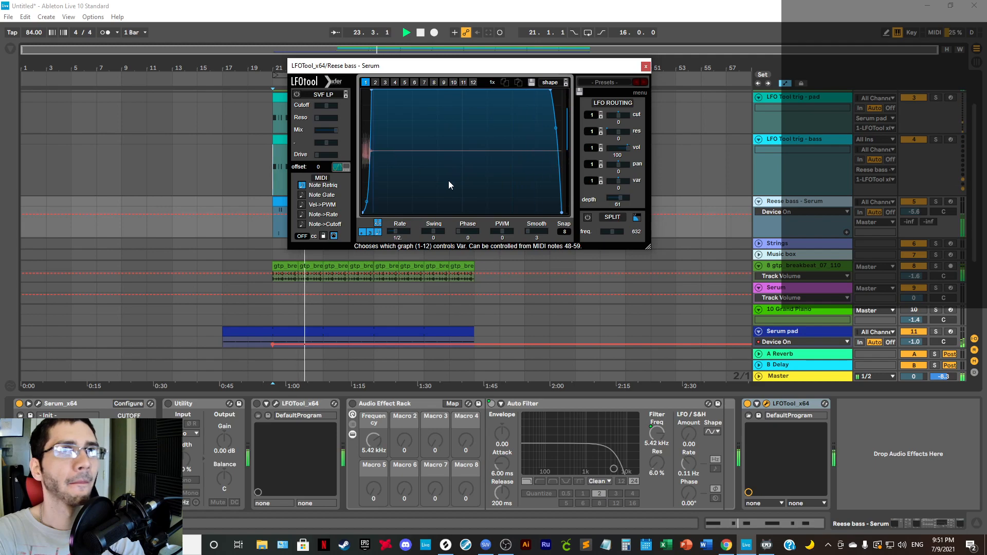
pyautogui.press('space')
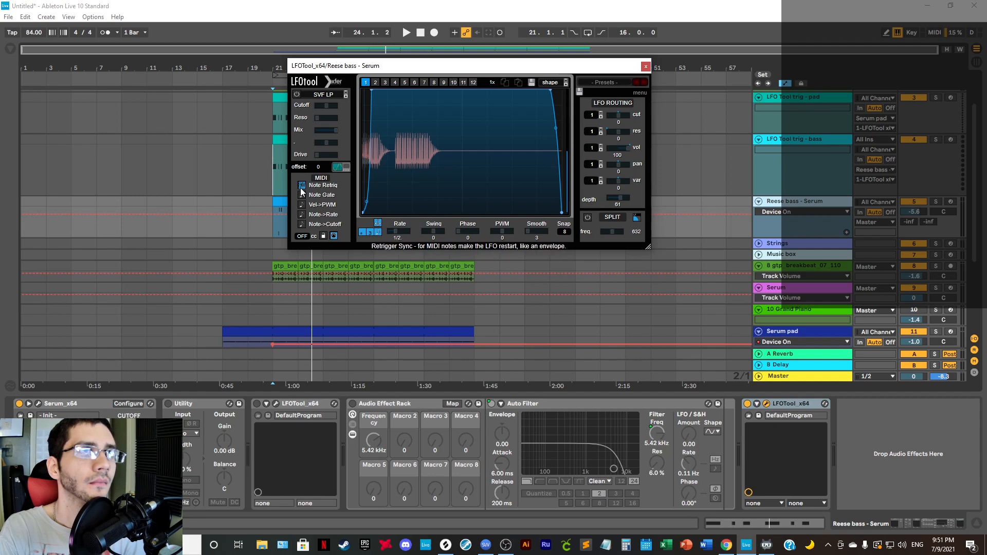
pyautogui.press('space')
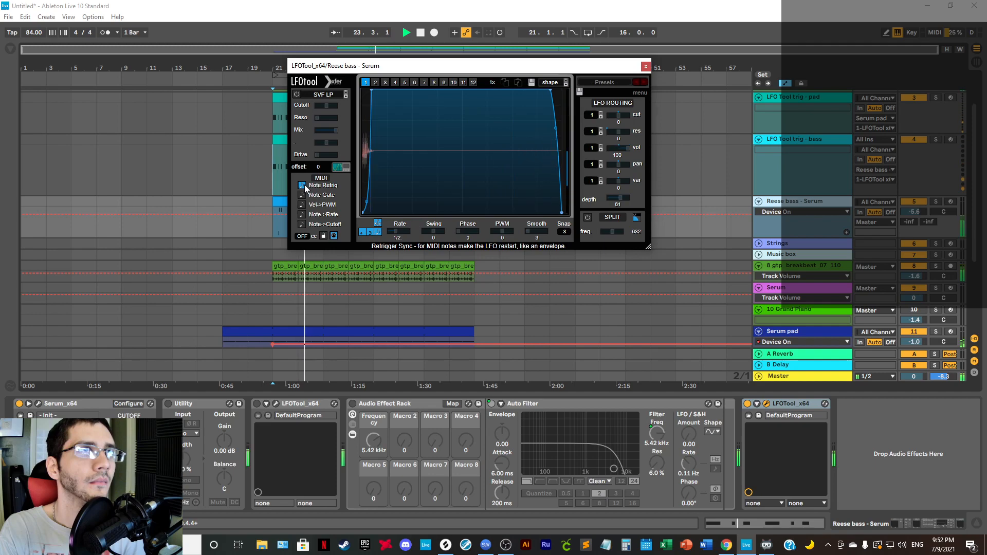
pyautogui.press('space')
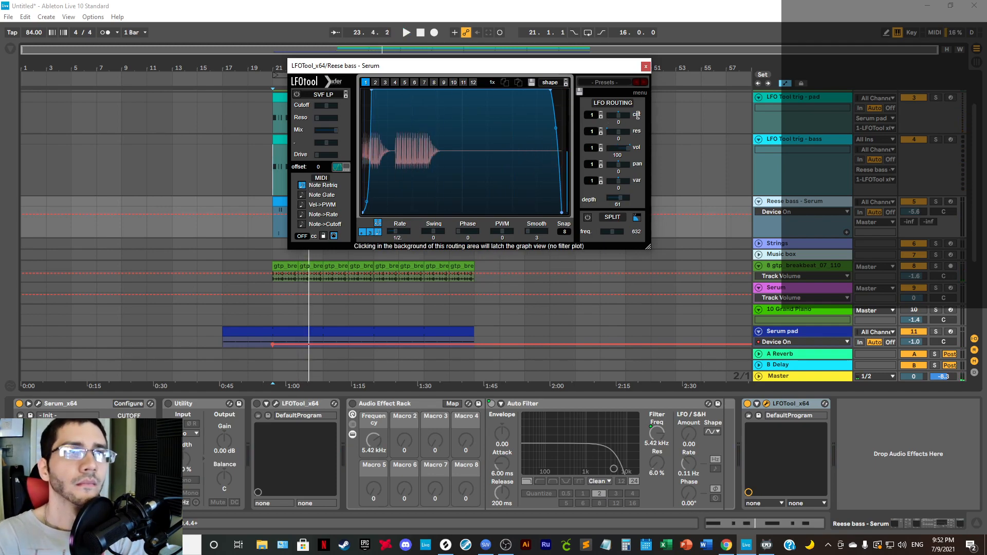
pyautogui.click(646, 67)
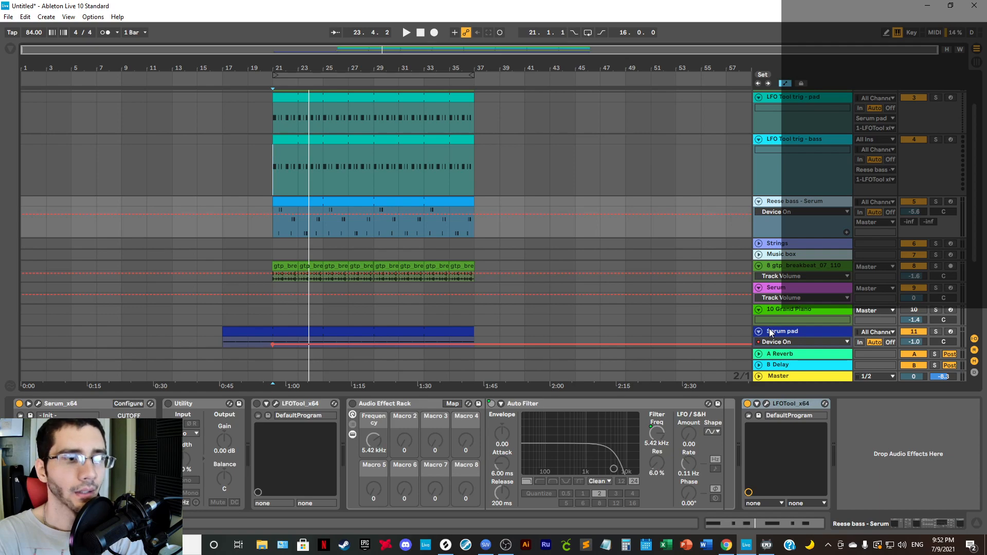
# Step: Switch the LFO Tool trig - bass output channel to the second 1-LFOTool x64 entry
pyautogui.click(791, 140)
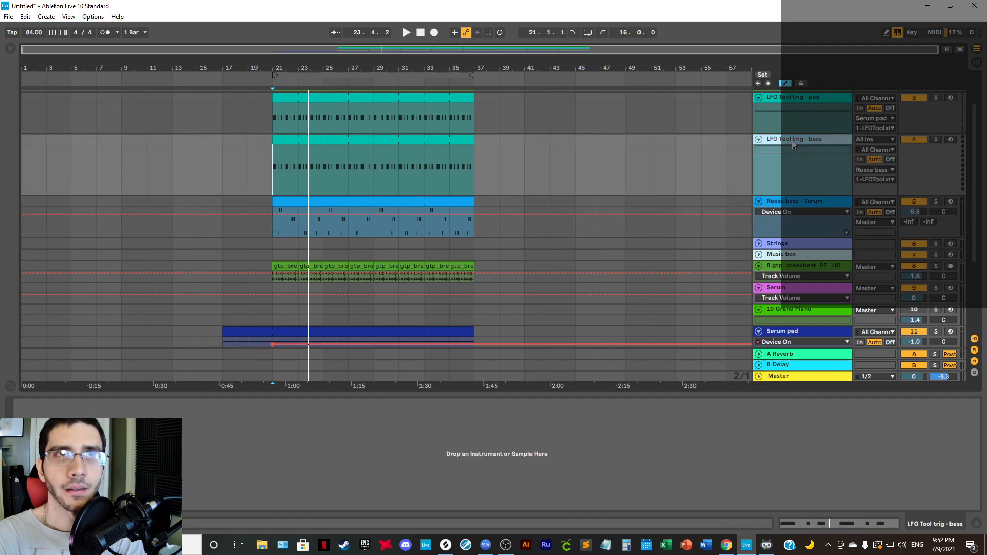
pyautogui.click(877, 182)
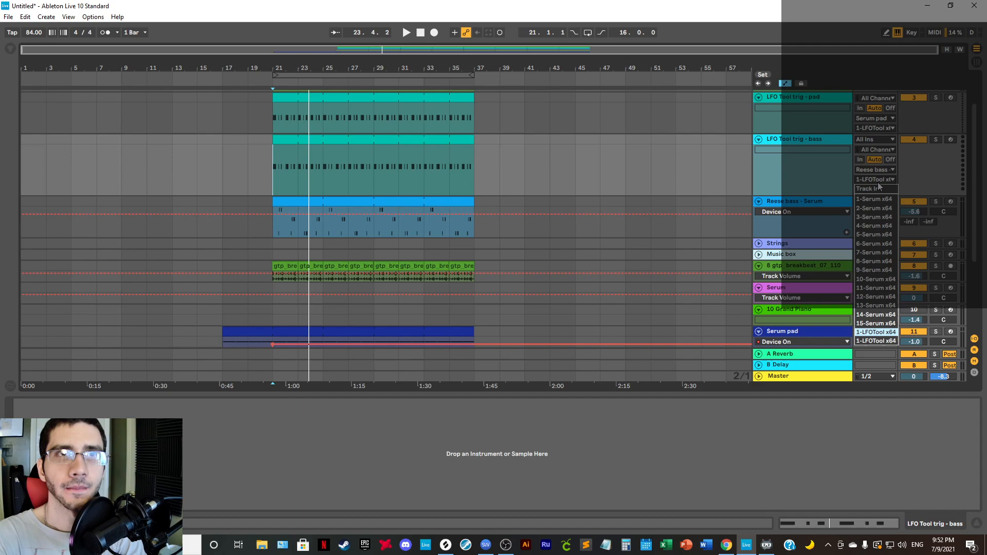
pyautogui.click(877, 340)
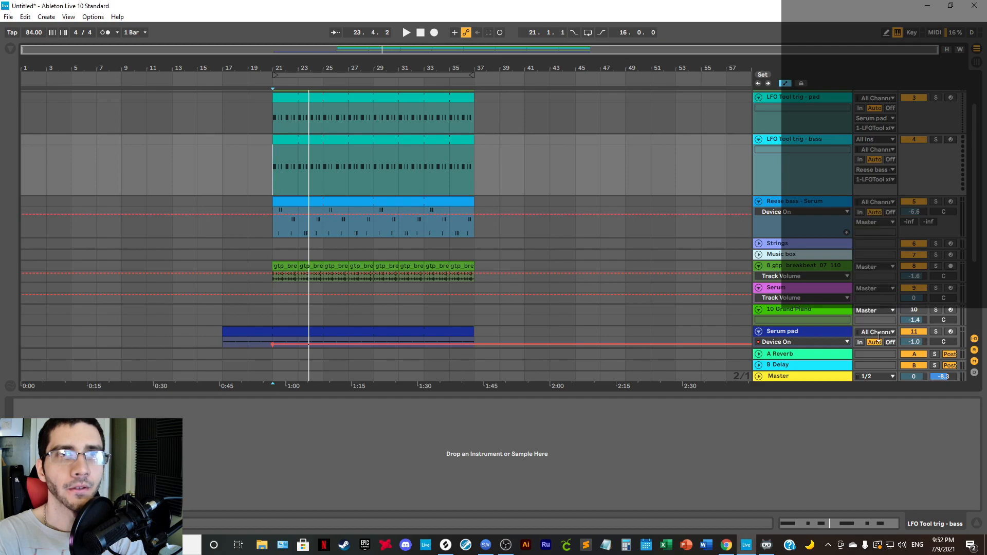
# Step: Play from bar 21 and set the Reese bass LFOTool's depth to 100, nudging the curve's first peak slightly earlier
pyautogui.click(805, 203)
pyautogui.click(275, 232)
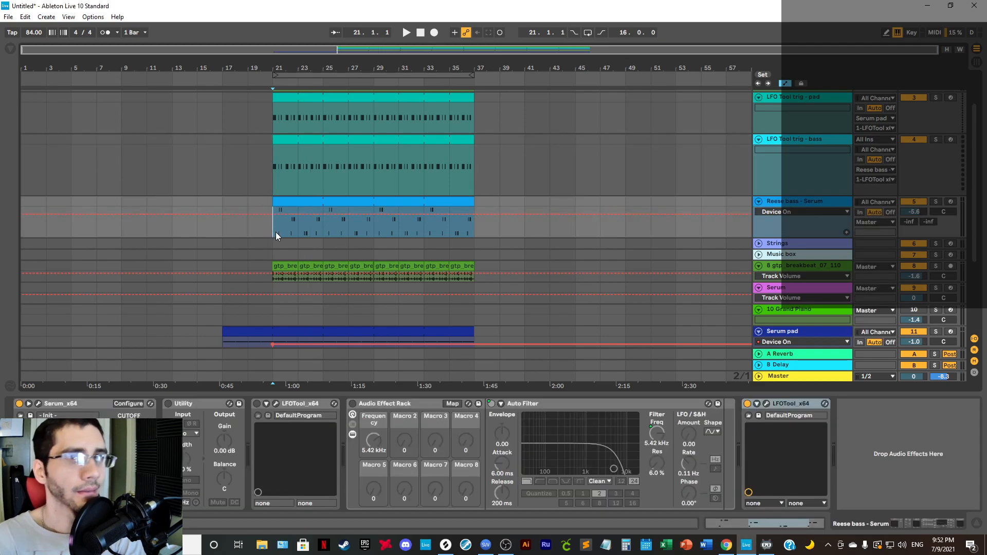
pyautogui.press('space')
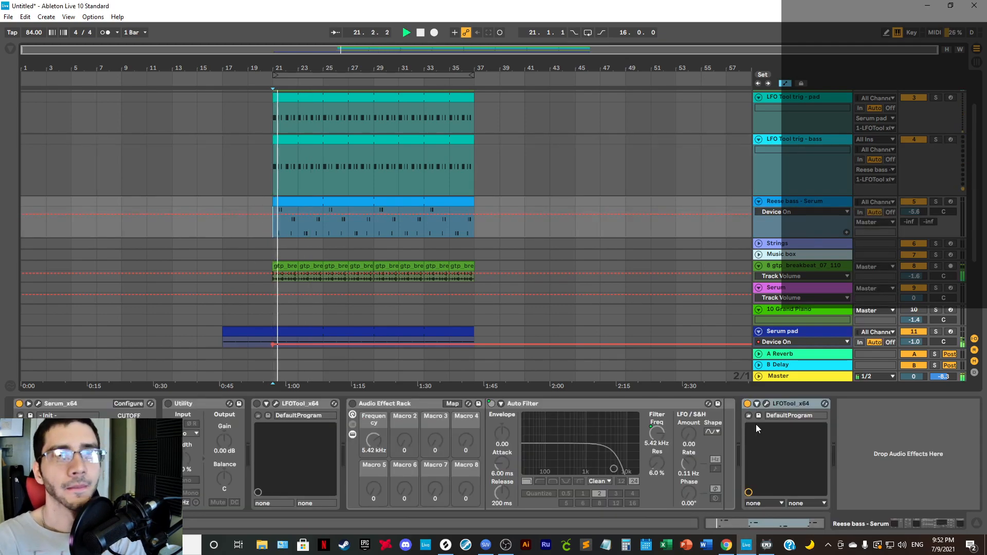
pyautogui.click(765, 404)
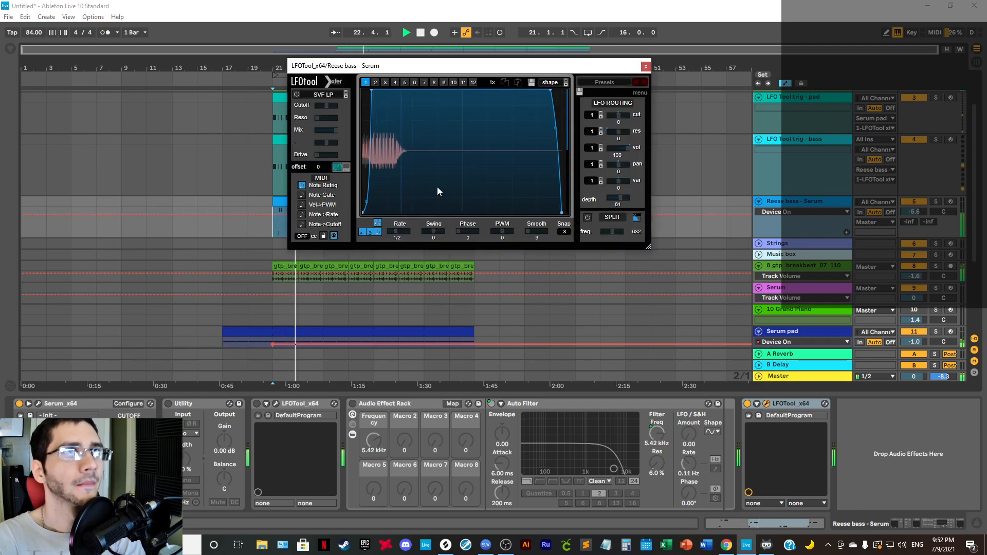
pyautogui.moveTo(620, 199); pyautogui.dragTo(634, 193)
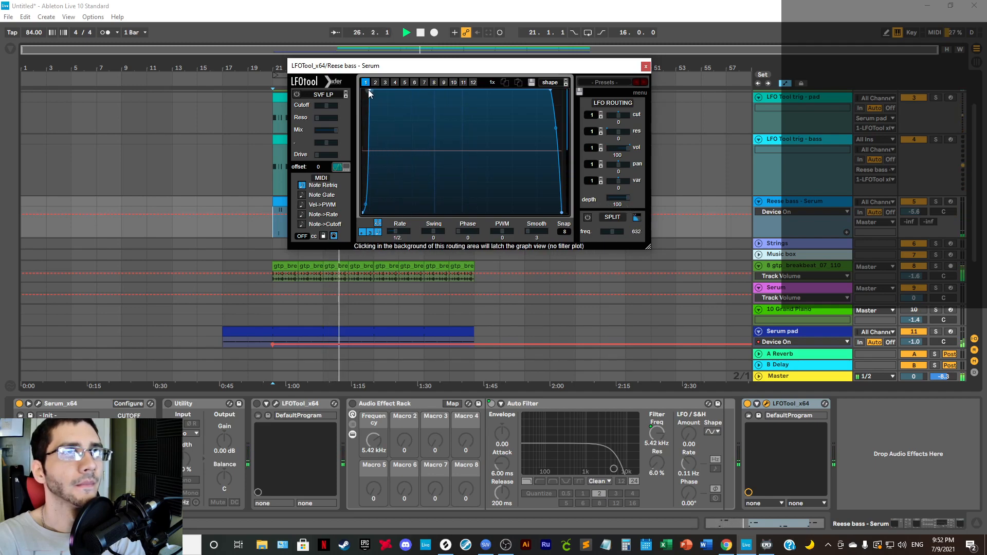
pyautogui.moveTo(369, 91)
pyautogui.mouseDown()
pyautogui.moveTo(403, 90)
pyautogui.moveTo(368, 90)
pyautogui.mouseUp()
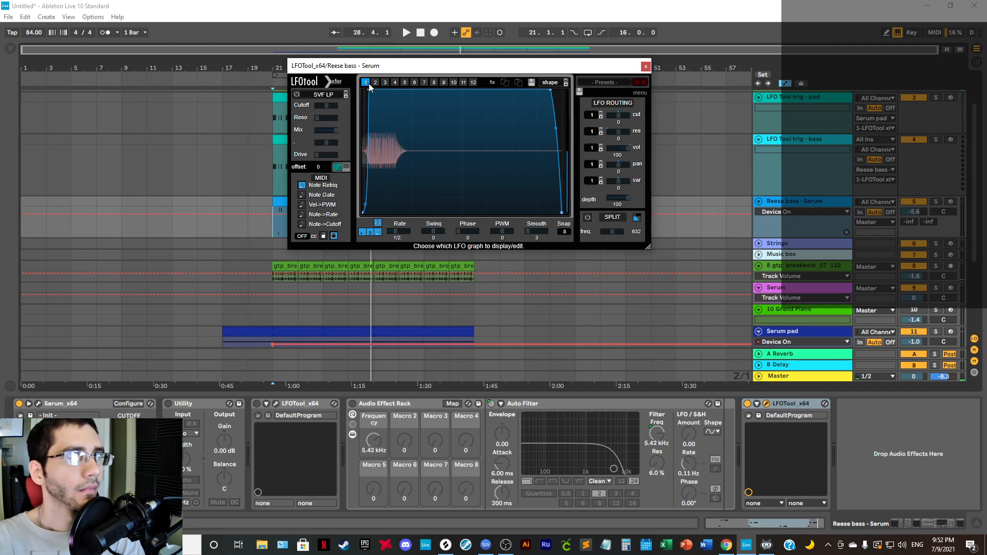
pyautogui.click(645, 66)
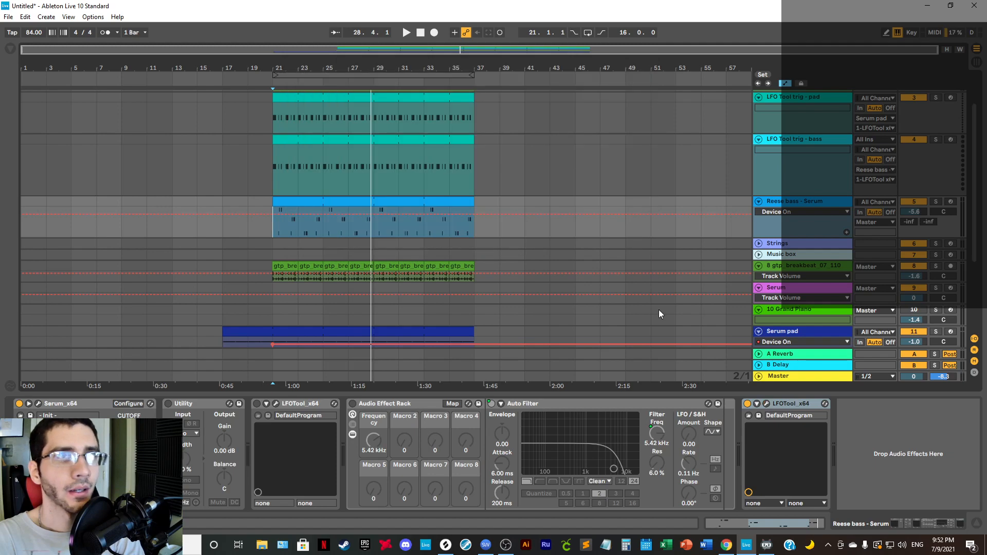
# Step: Switch off the last LFOTool on the Reese bass, resize the bass and trigger tracks, and deactivate LFO Tool trig - bass
pyautogui.click(748, 404)
pyautogui.click(794, 145)
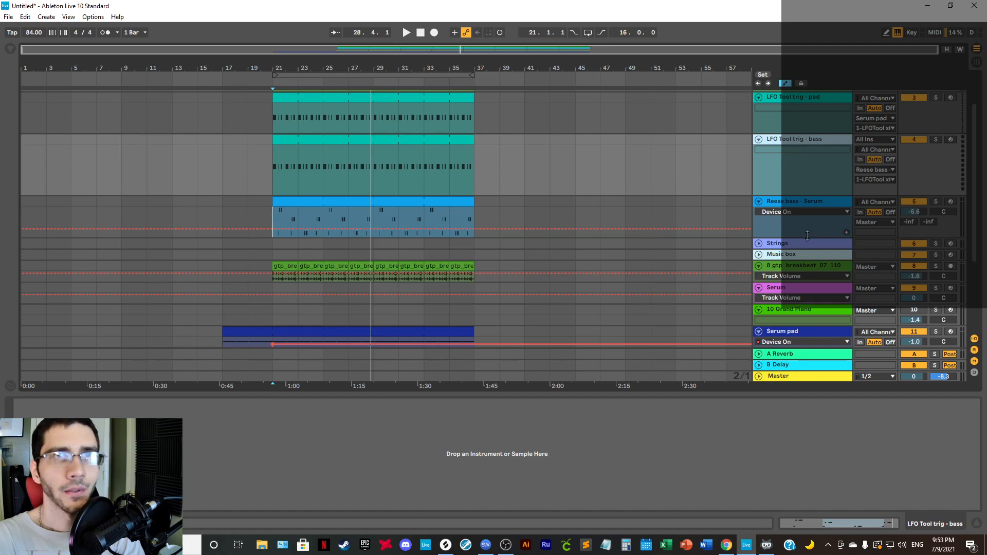
pyautogui.moveTo(807, 235); pyautogui.dragTo(810, 267)
pyautogui.click(798, 142)
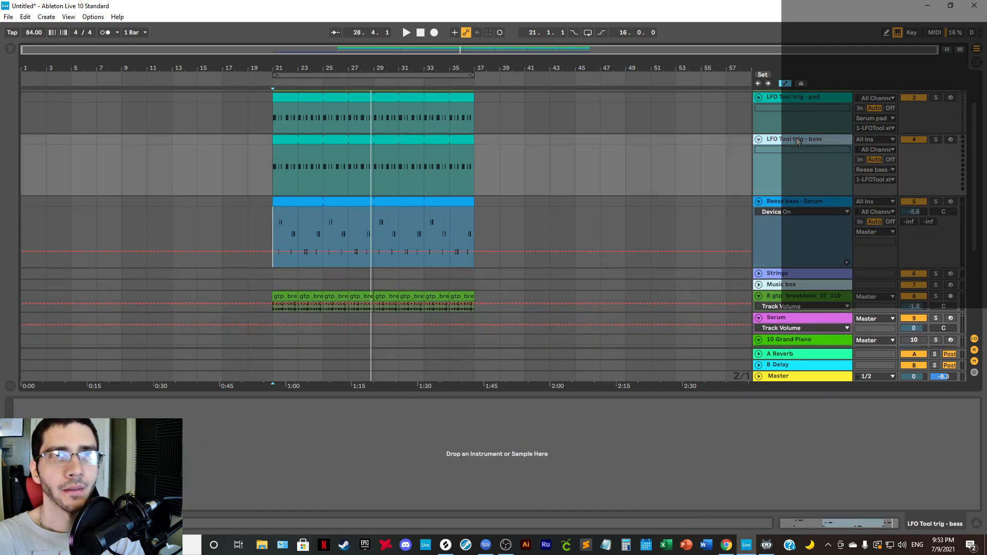
pyautogui.moveTo(791, 196); pyautogui.dragTo(790, 171)
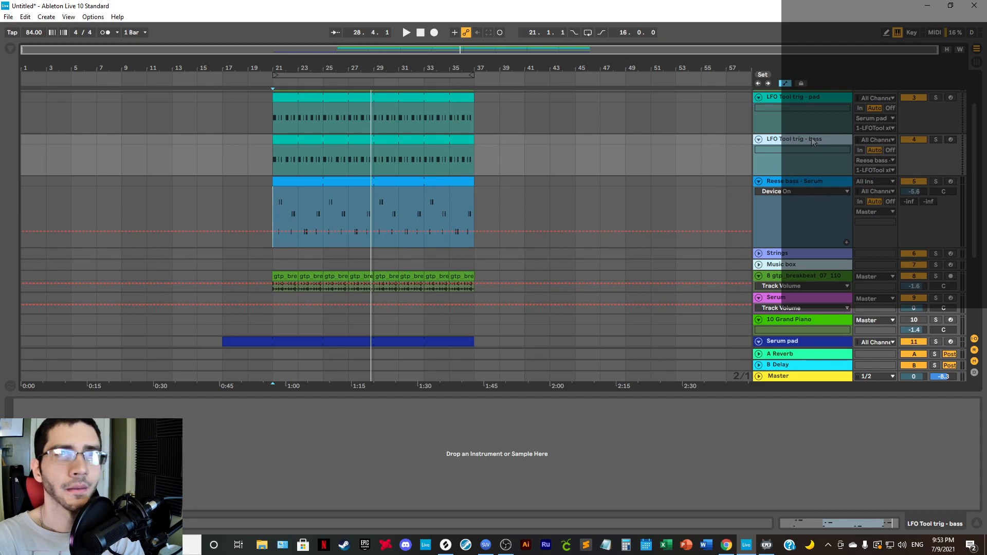
pyautogui.click(913, 140)
# Step: Add a Utility audio effect at the end of the Reese bass - Serum device chain
pyautogui.click(822, 183)
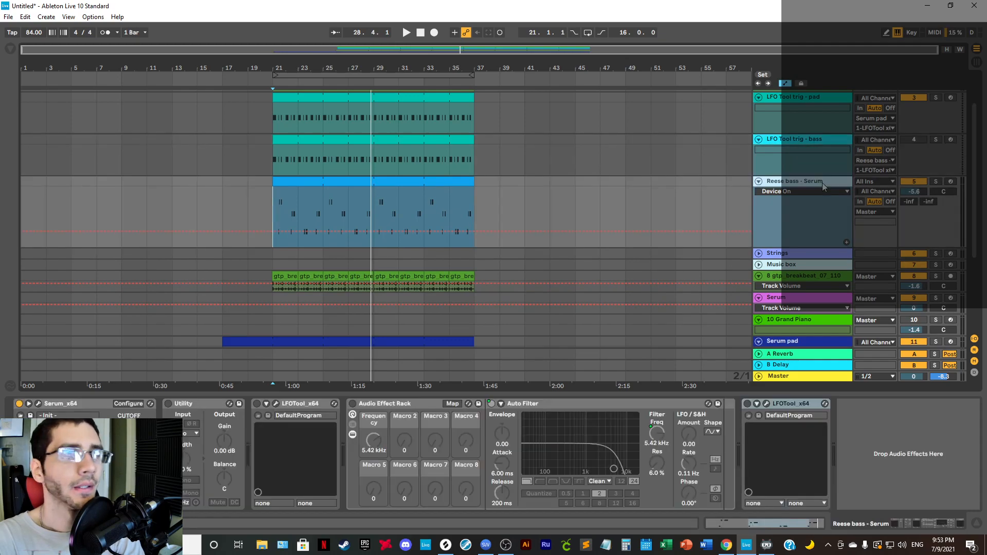
pyautogui.click(10, 49)
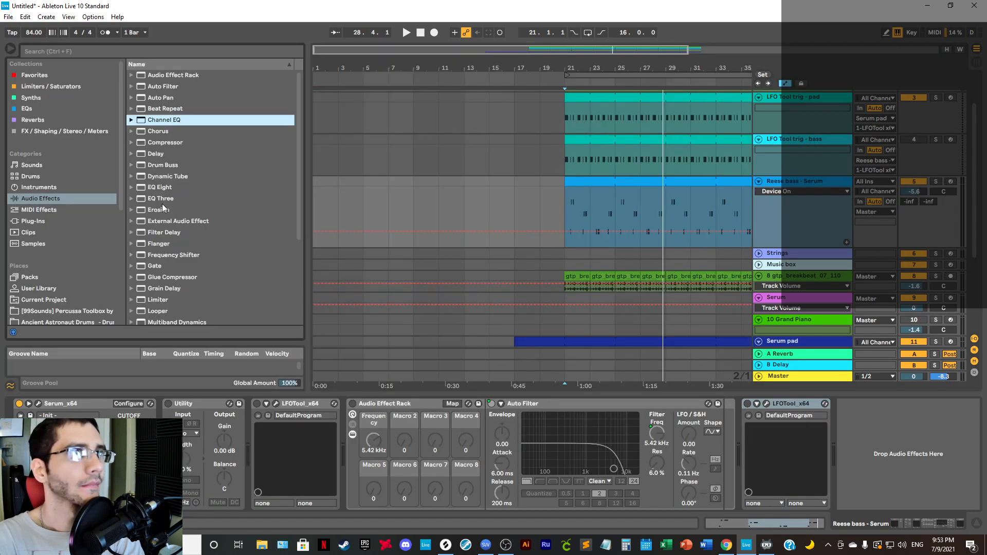
pyautogui.scroll(-4, 206, 206)
pyautogui.click(157, 296)
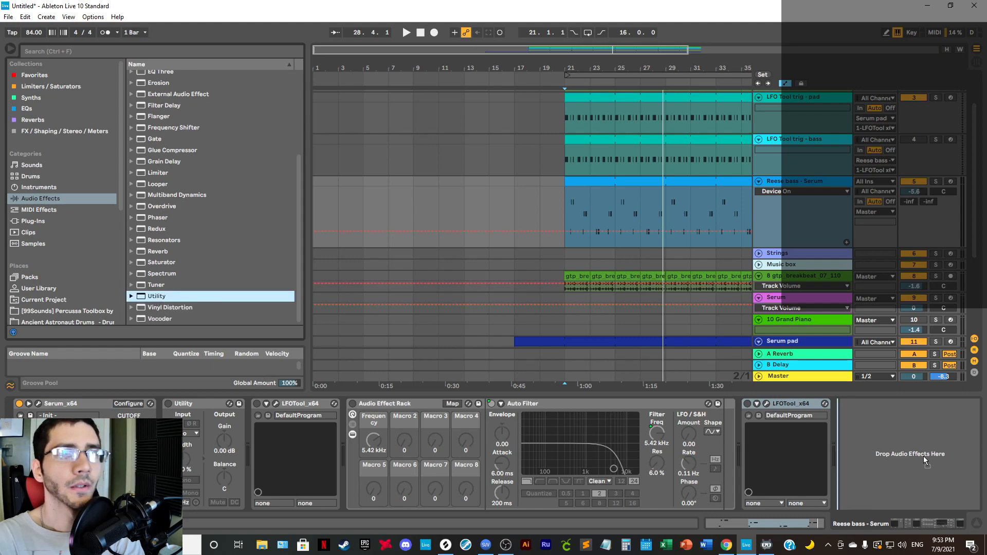
pyautogui.press('Return')
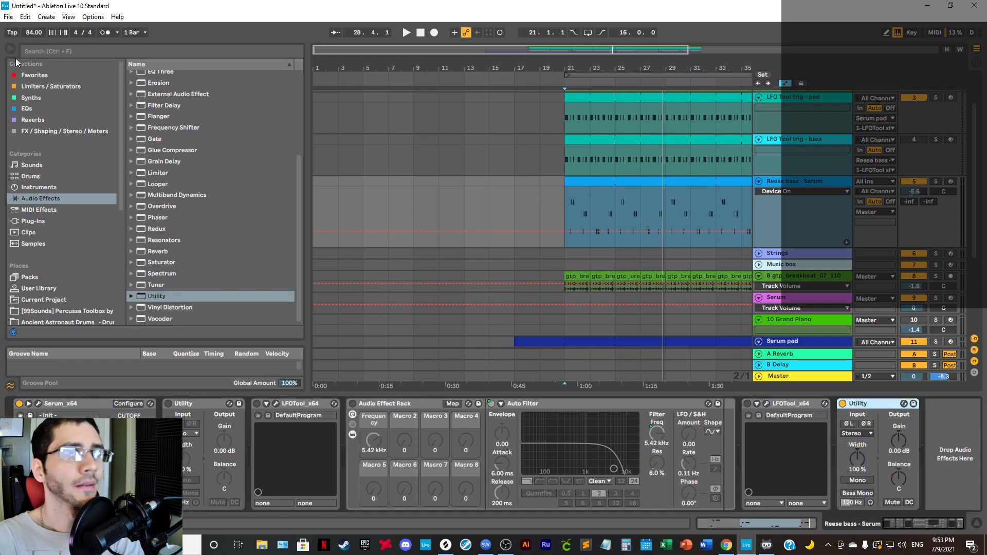
# Step: Delete all effects between Serum and the newly added Utility on the Reese bass - Serum track
pyautogui.click(204, 404)
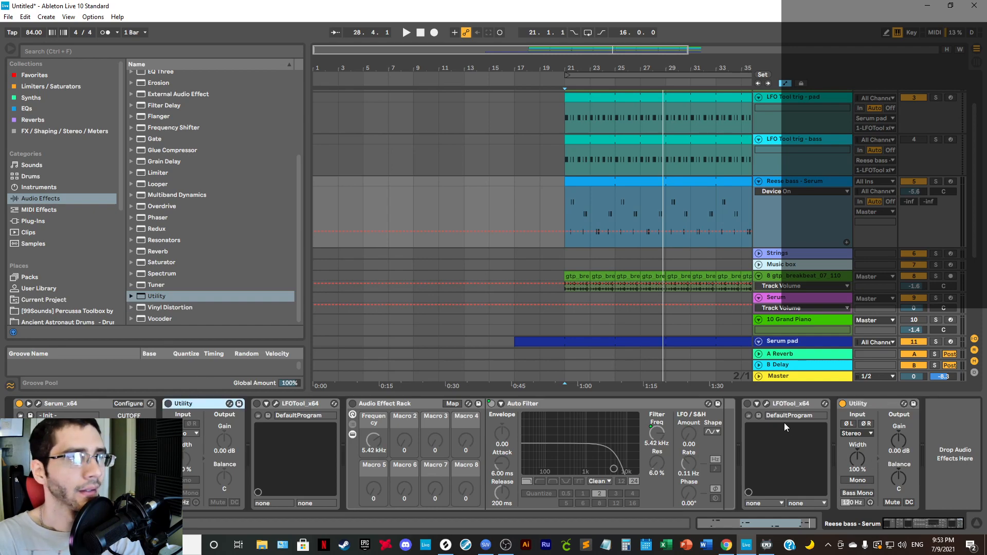
pyautogui.click(783, 403)
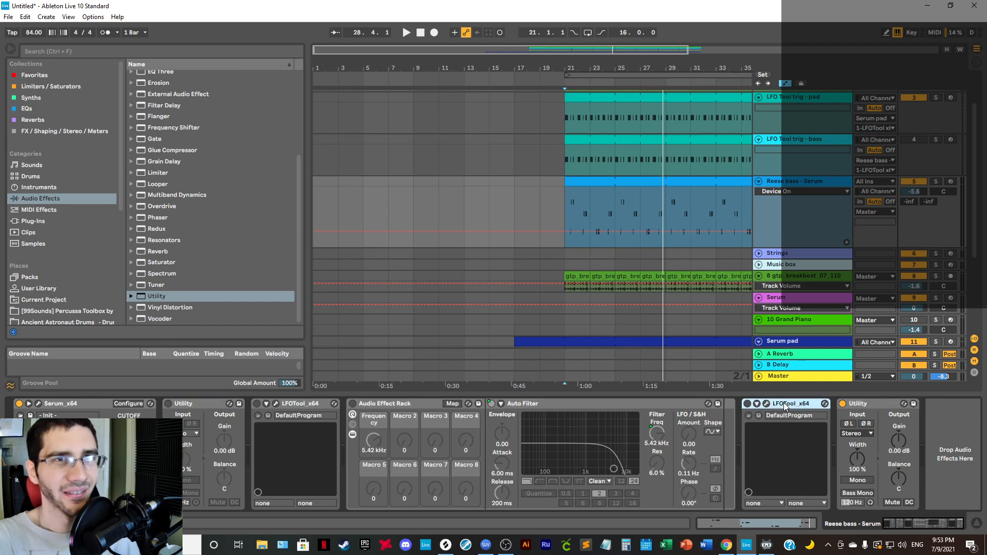
pyautogui.click(201, 403)
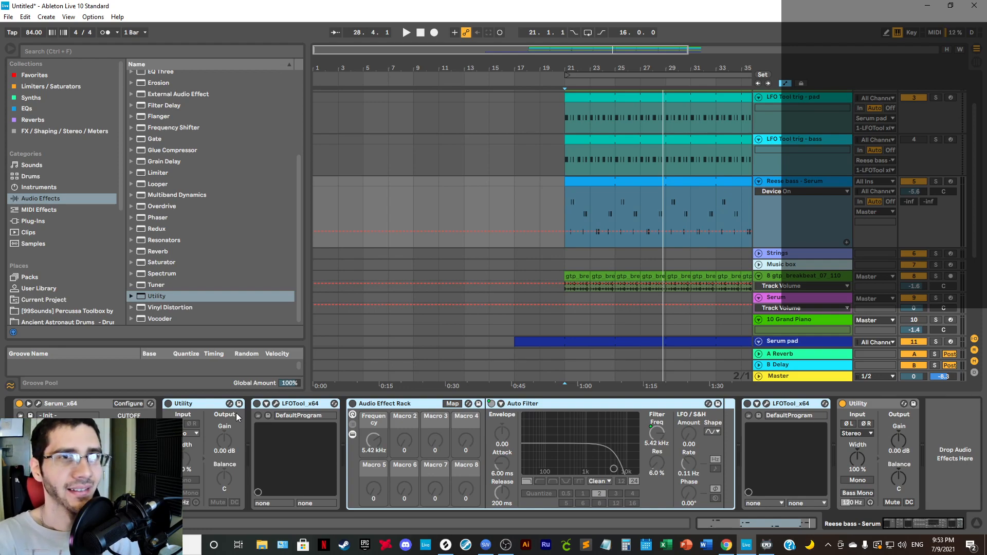
pyautogui.press('Delete')
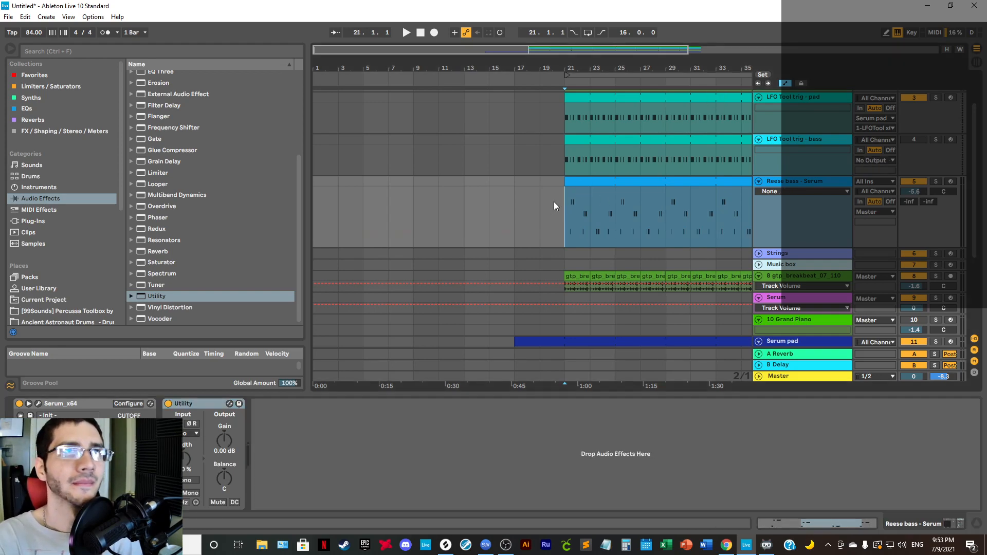
# Step: Play the simplified bass from bar 21, hide the browser and enlarge the LFO Tool trig - bass track, then stop playback
pyautogui.press('space')
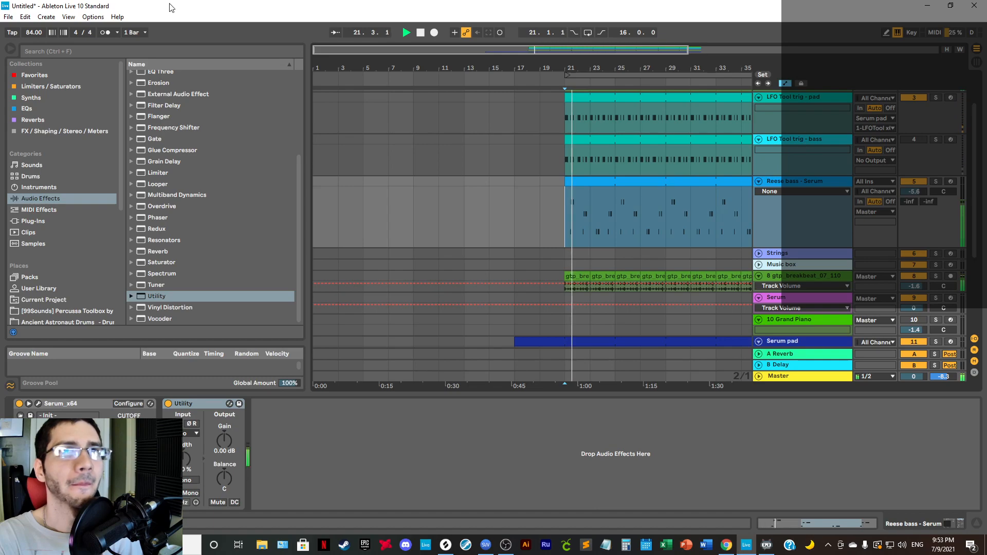
pyautogui.hotkey('ctrl', 'alt', 'b')
pyautogui.moveTo(280, 68); pyautogui.dragTo(280, 167)
pyautogui.moveTo(820, 176); pyautogui.dragTo(820, 216)
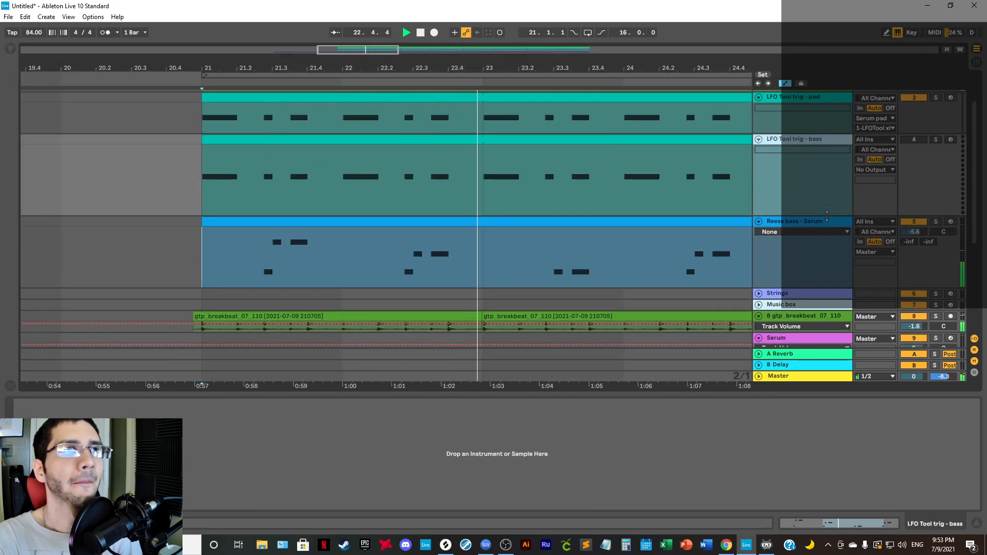
pyautogui.press('space')
# Step: Show the Utility's Gain automation on the Reese bass - Serum track and set the fixed grid to 1/8
pyautogui.click(478, 252)
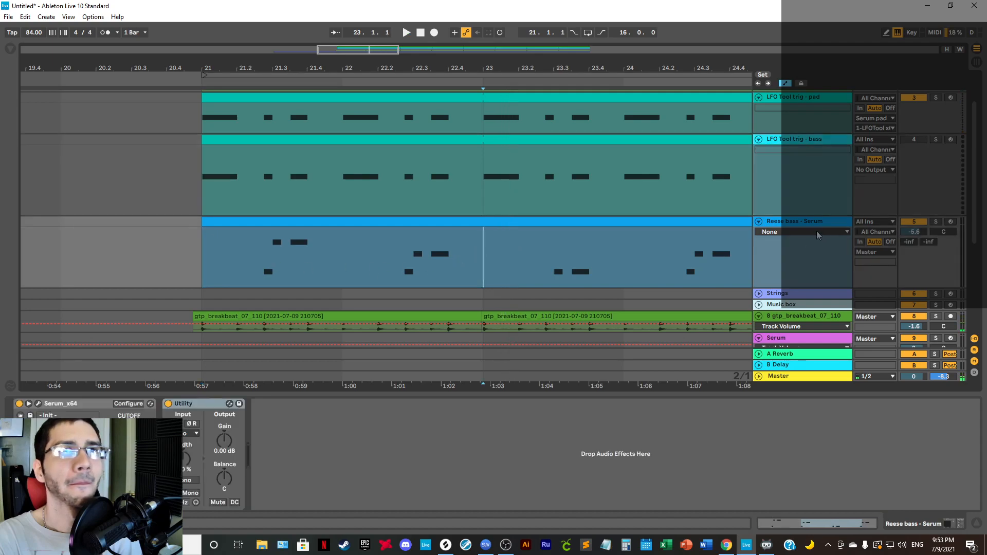
pyautogui.rightClick(225, 443)
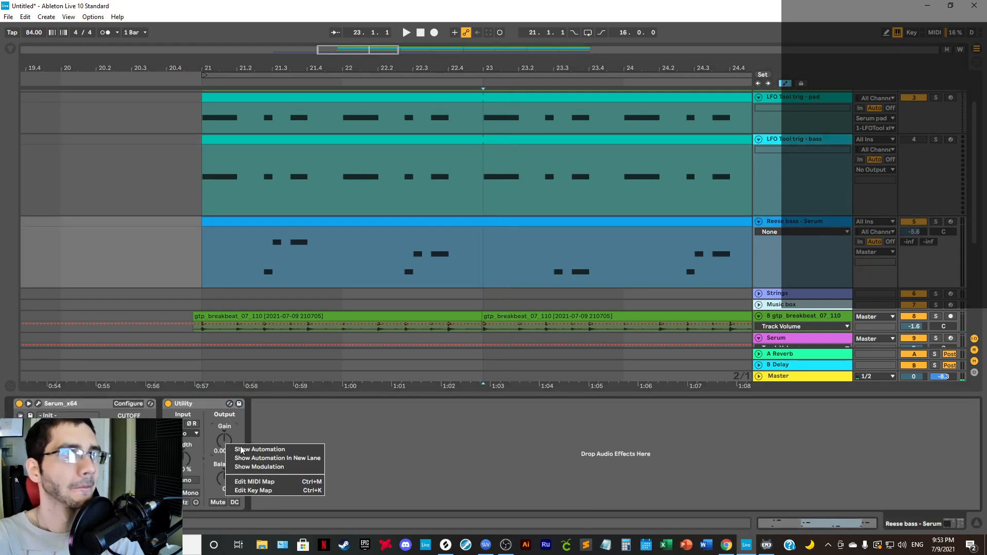
pyautogui.click(247, 450)
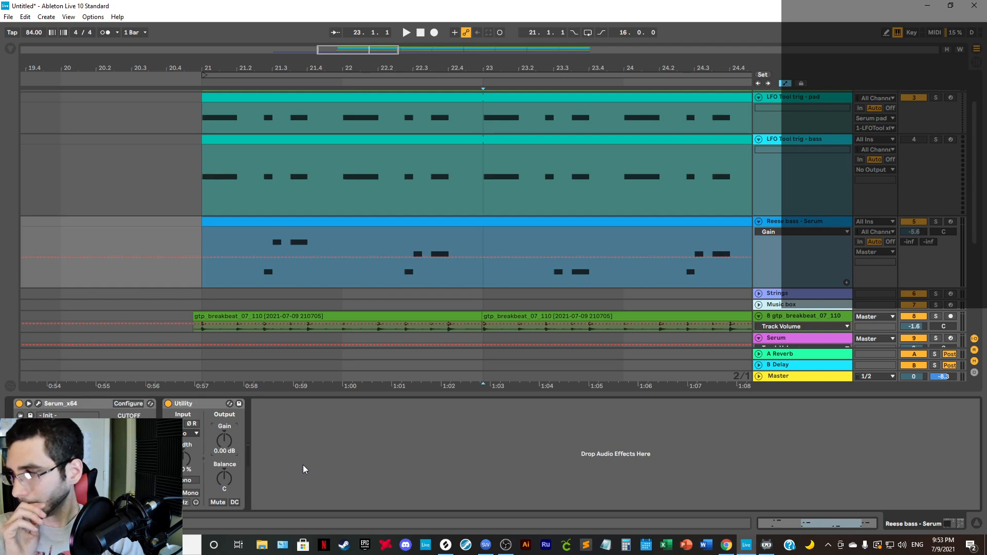
pyautogui.rightClick(178, 247)
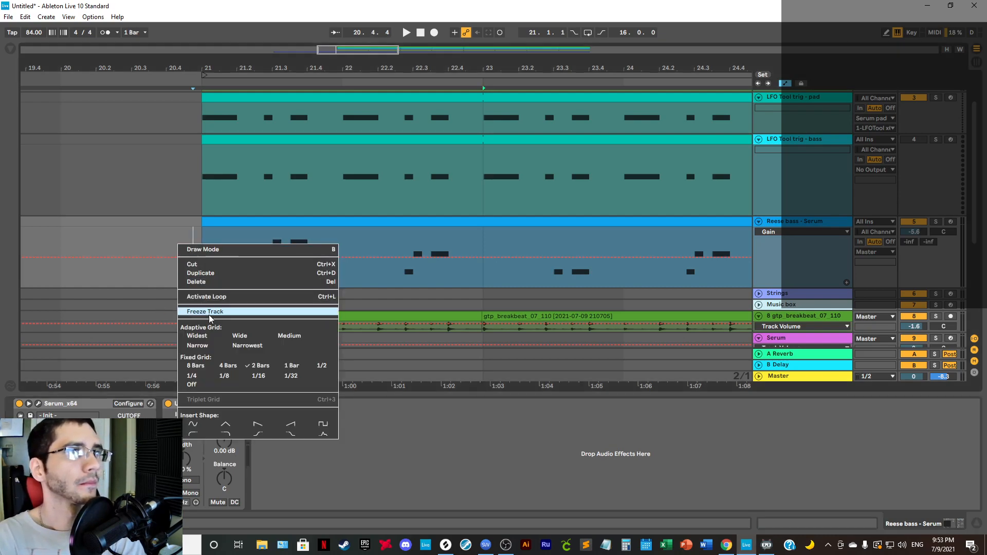
pyautogui.click(224, 376)
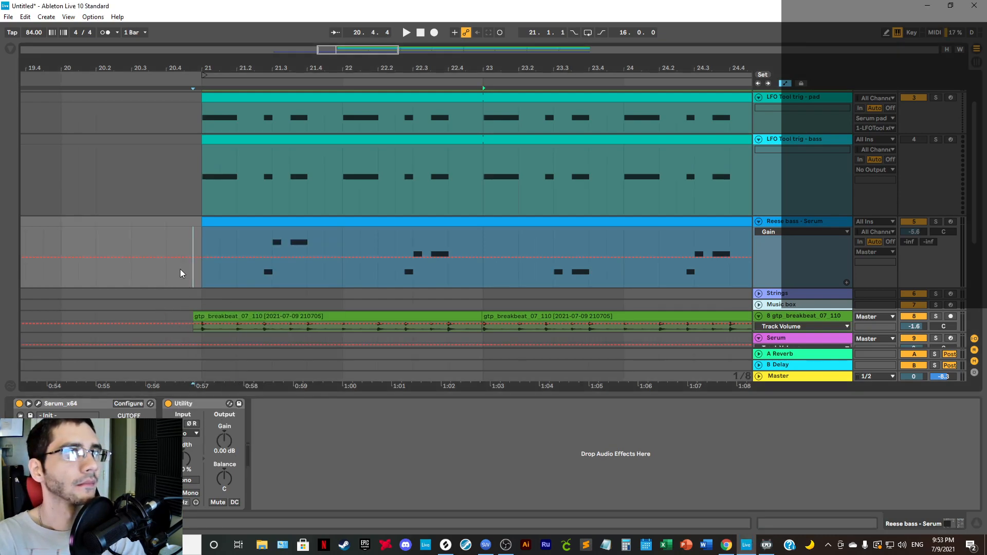
# Step: Play the section from bar 21 to hear how the bass notes line up with the drums, then stop
pyautogui.press('space')
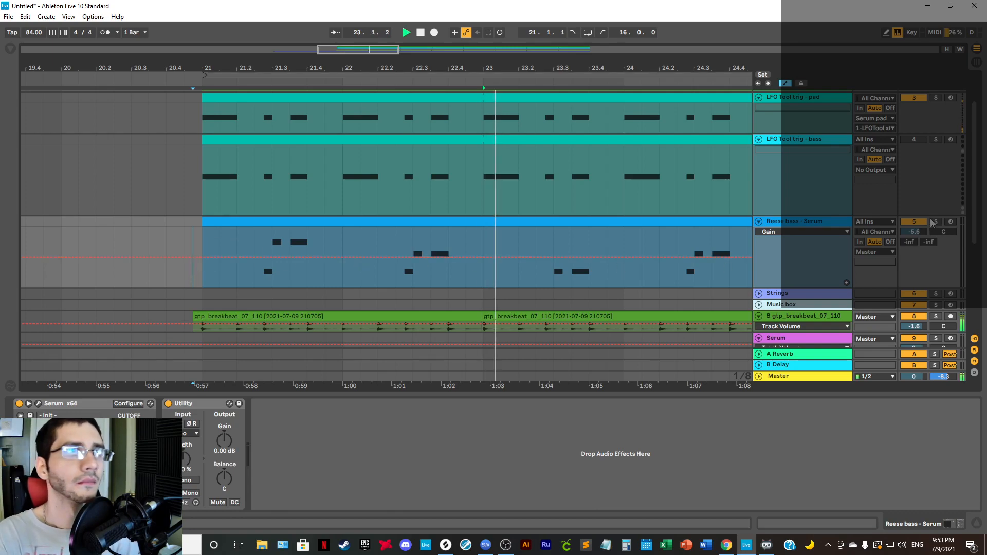
pyautogui.click(200, 231)
pyautogui.press('space')
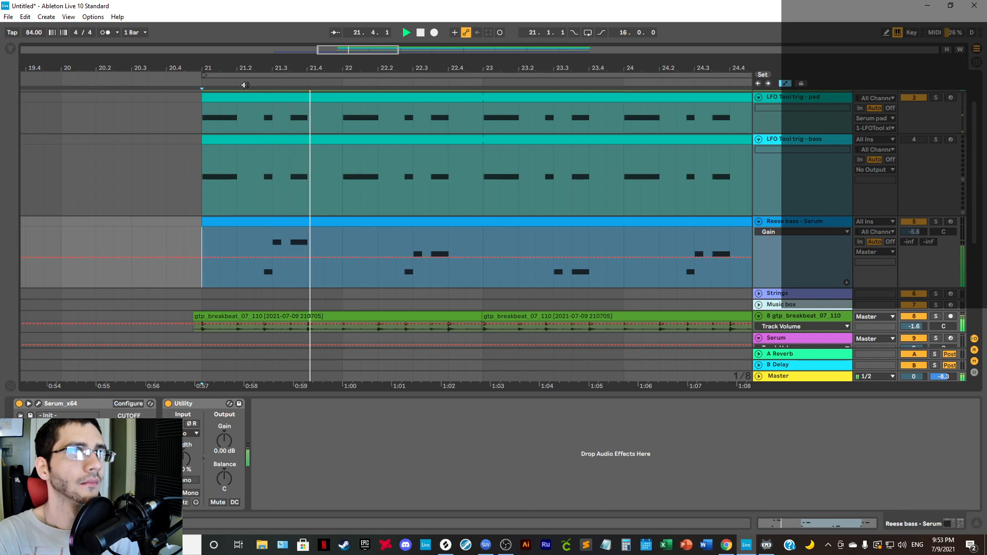
pyautogui.scroll(5, 257, 282)
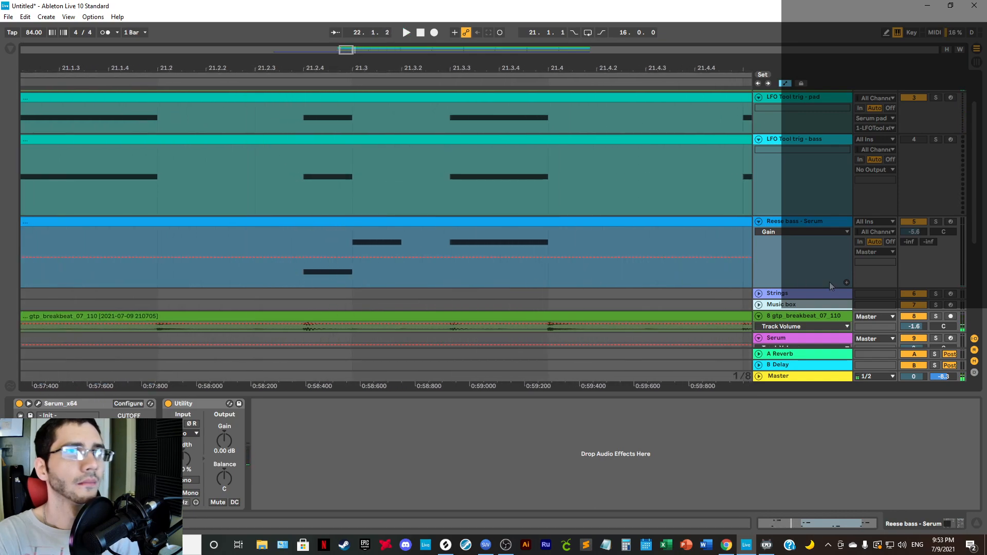
# Step: Enlarge the Reese bass - Serum track and refine the fixed grid to 1/16, then to 1/32
pyautogui.moveTo(822, 286); pyautogui.dragTo(812, 363)
pyautogui.rightClick(542, 323)
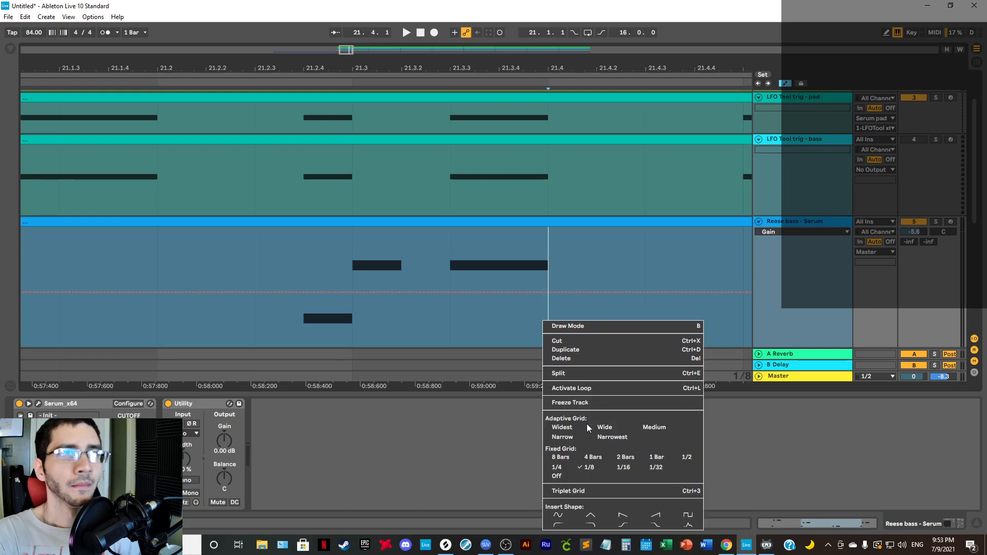
pyautogui.click(618, 468)
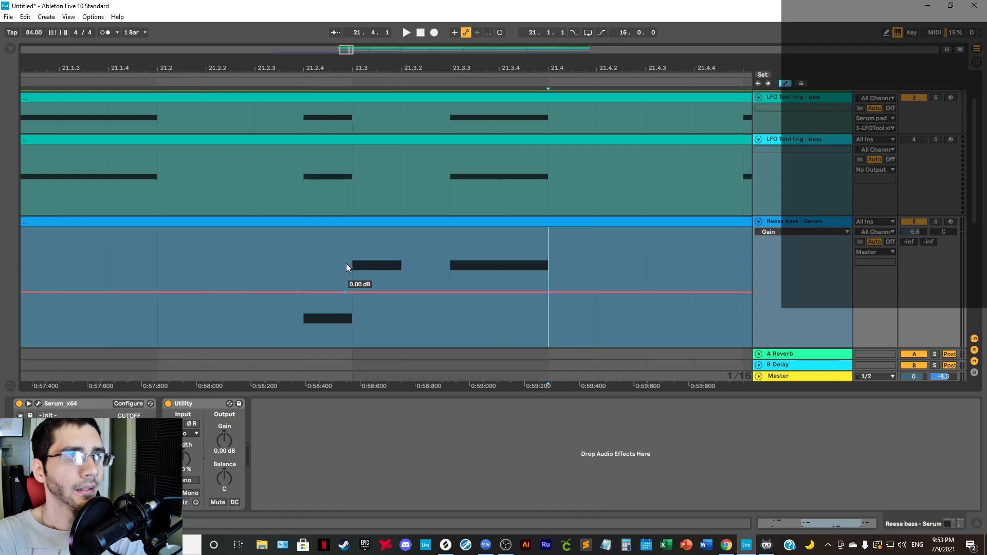
pyautogui.moveTo(327, 68); pyautogui.dragTo(370, 105)
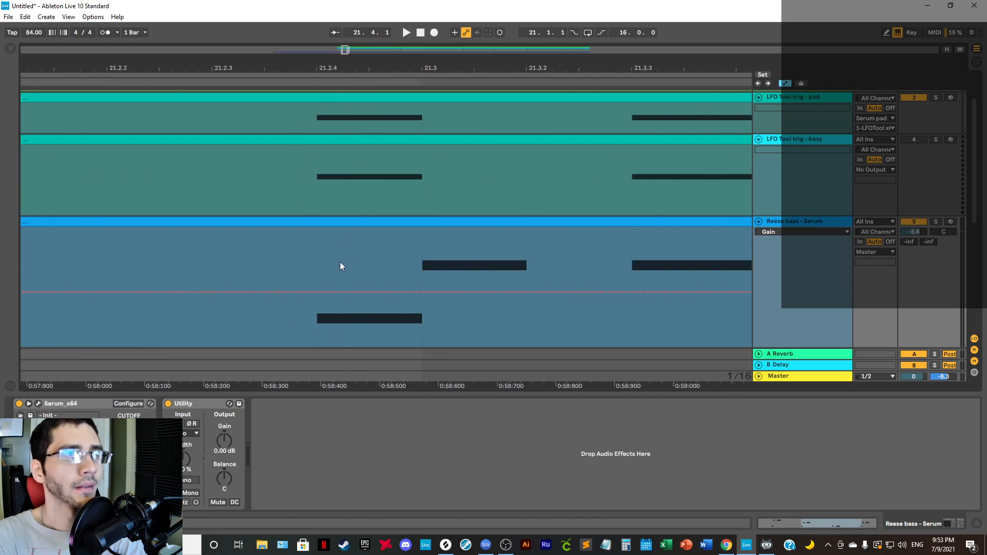
pyautogui.moveTo(378, 64); pyautogui.dragTo(405, 332)
pyautogui.rightClick(405, 332)
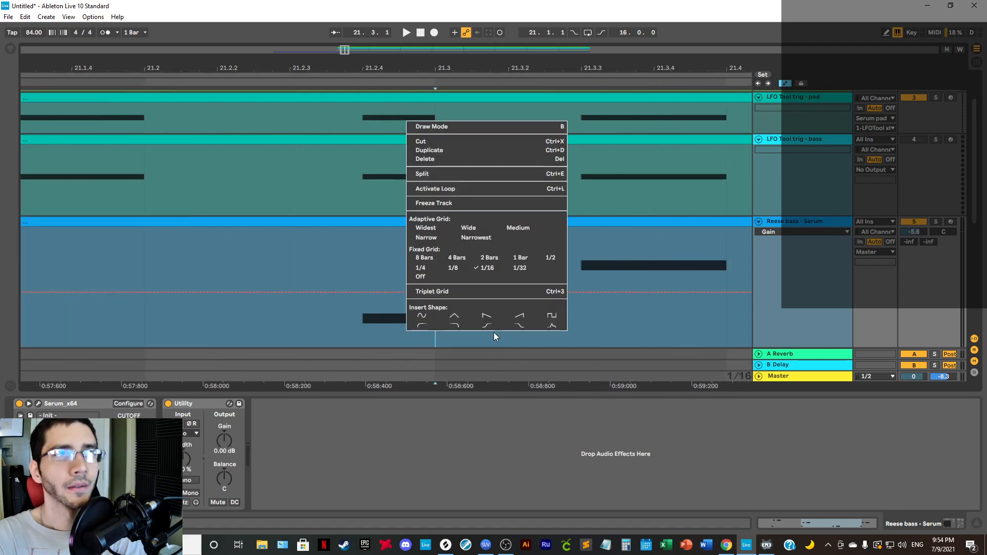
pyautogui.click(522, 269)
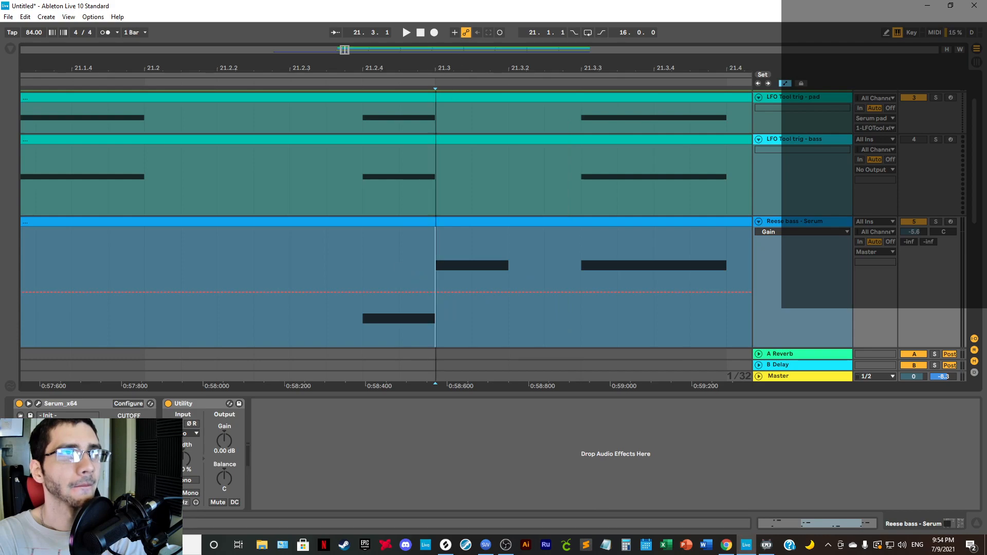
# Step: Shape a Gain automation dip on the Reese bass that drops at 21.2.4 and ramps back to 0 dB at 21.3
pyautogui.moveTo(405, 68); pyautogui.dragTo(405, 77)
pyautogui.moveTo(360, 252); pyautogui.dragTo(433, 275)
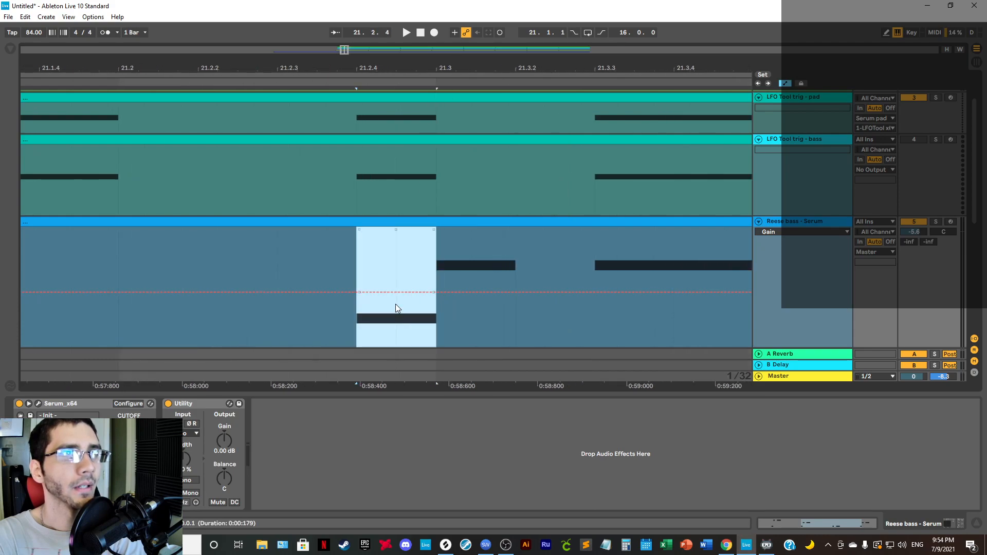
pyautogui.moveTo(395, 301); pyautogui.dragTo(357, 306)
pyautogui.click(437, 313)
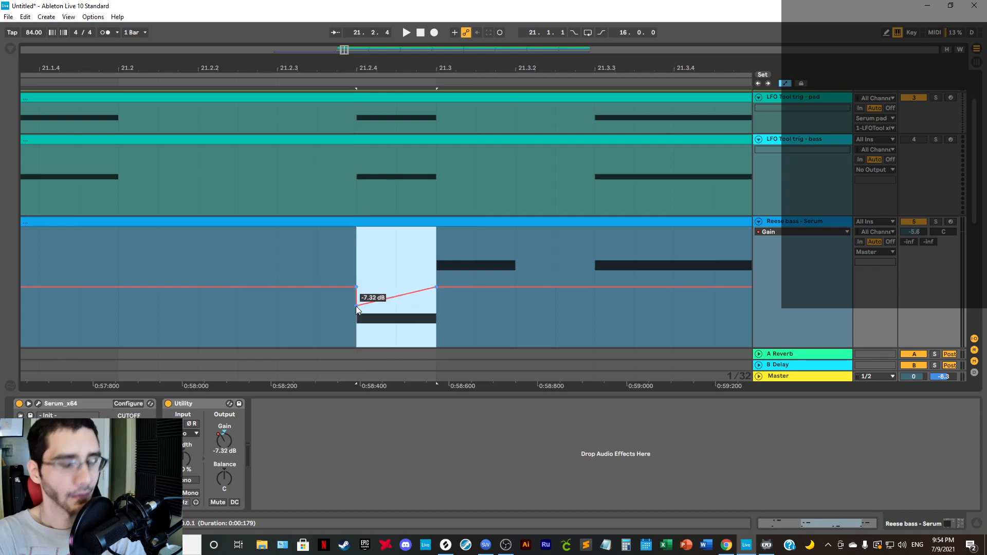
pyautogui.hotkey('ctrl', 'z')
pyautogui.moveTo(356, 311); pyautogui.dragTo(356, 308)
pyautogui.moveTo(263, 61); pyautogui.dragTo(263, 41)
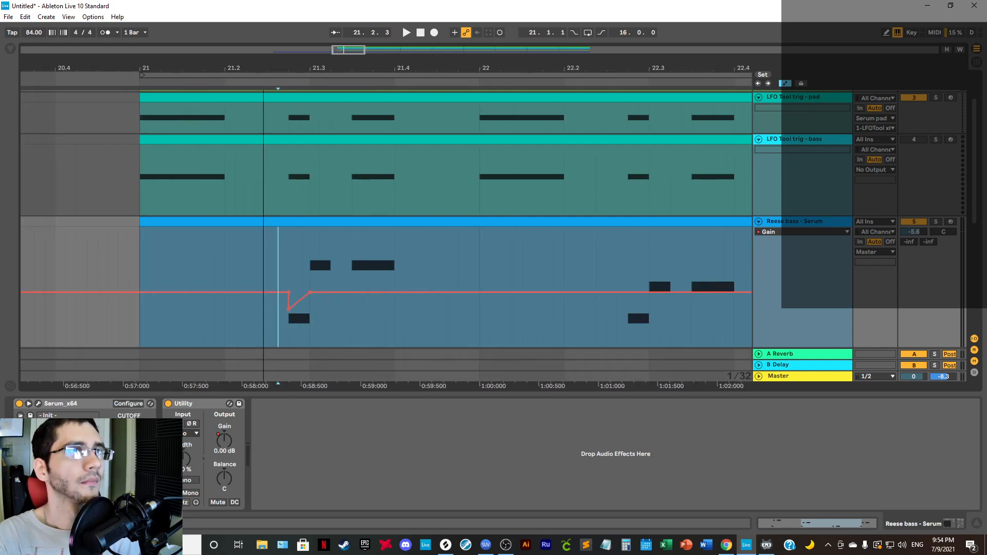
# Step: Play the section from bar 21, then set the low point of the Gain dip at 21.2.4 to -7.64 dB
pyautogui.click(137, 232)
pyautogui.press('space')
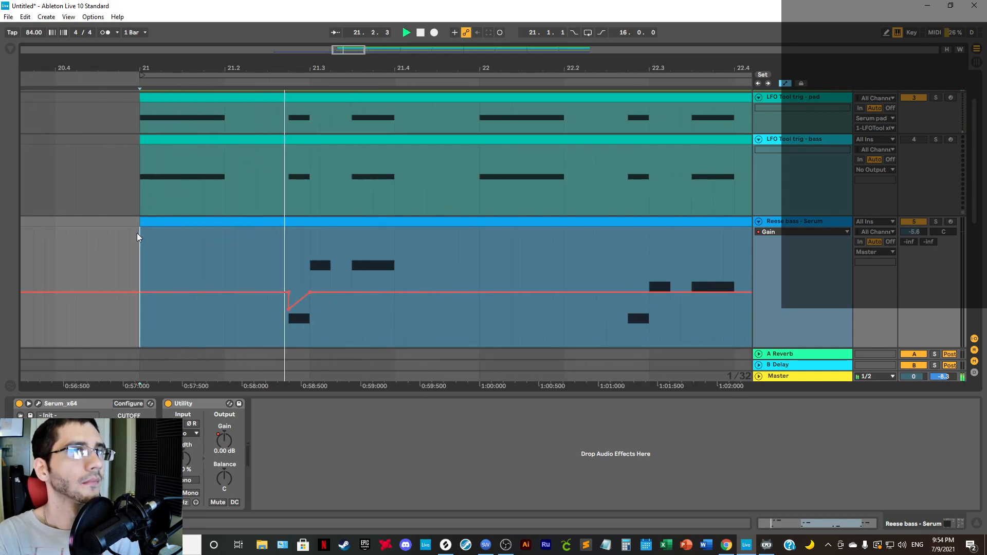
pyautogui.press('space')
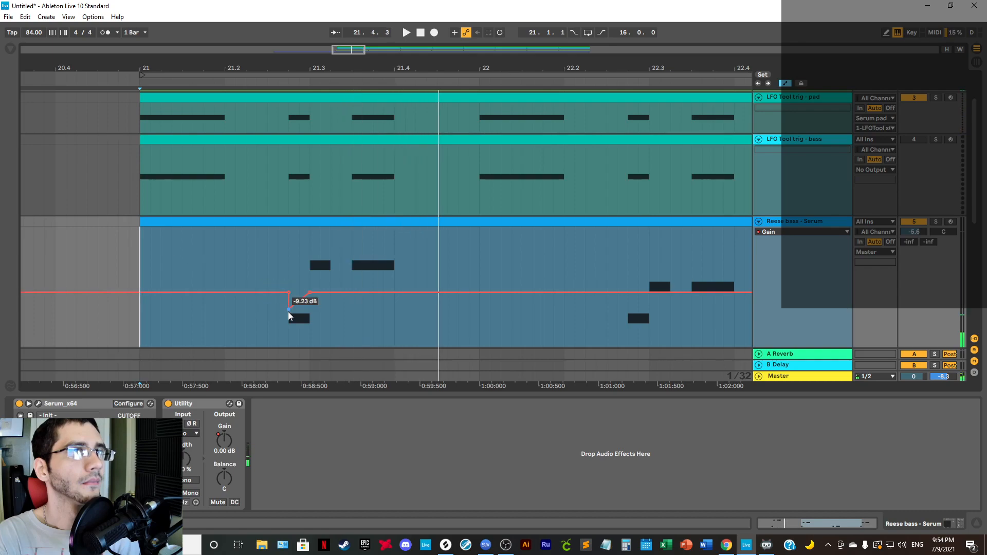
pyautogui.moveTo(288, 310); pyautogui.dragTo(288, 306)
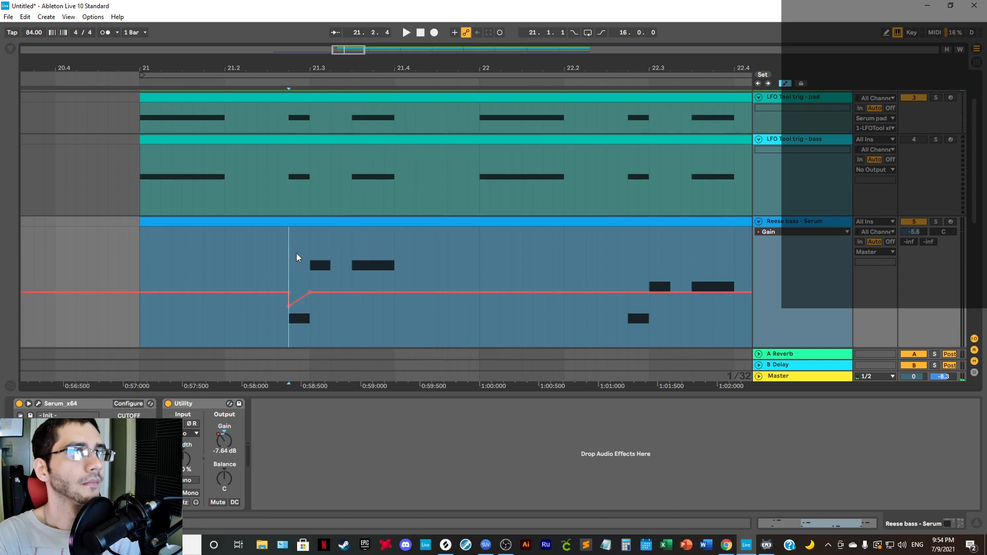
# Step: Copy the Gain dip at 21.2.4 to the start of bar 21 and play the section to check it
pyautogui.moveTo(297, 253); pyautogui.dragTo(312, 253)
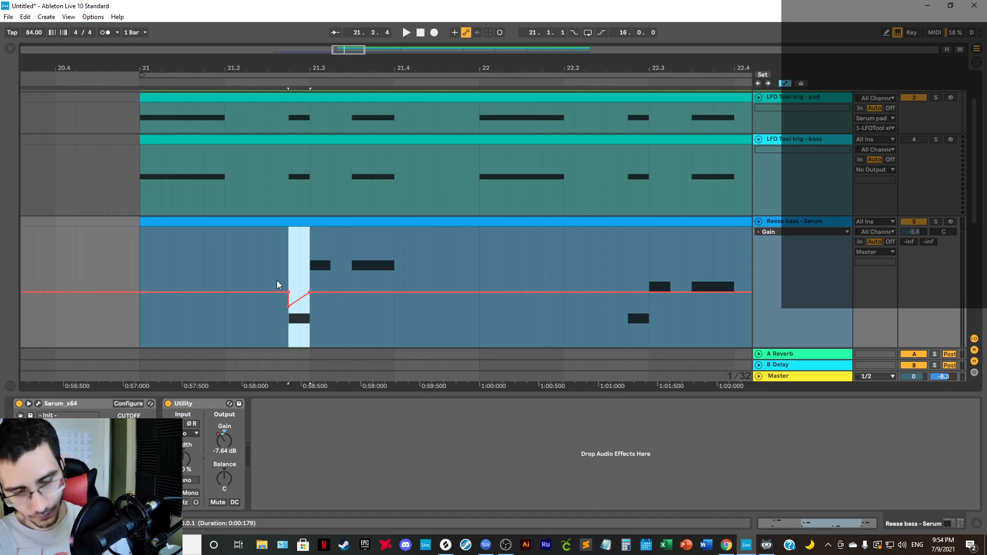
pyautogui.click(140, 250)
pyautogui.hotkey('ctrl', 'v')
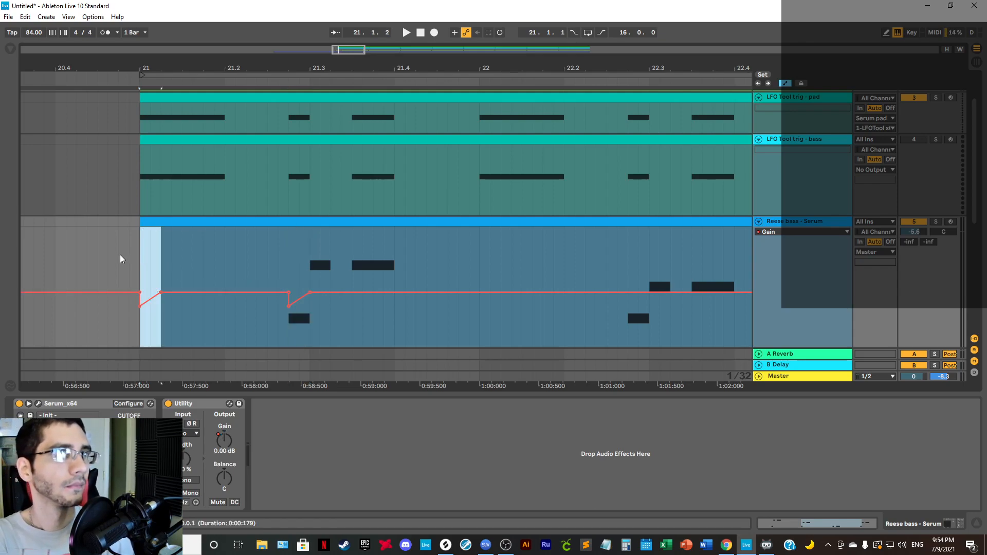
pyautogui.moveTo(139, 67)
pyautogui.mouseDown()
pyautogui.moveTo(139, 160)
pyautogui.moveTo(139, 70)
pyautogui.mouseUp()
pyautogui.press('space')
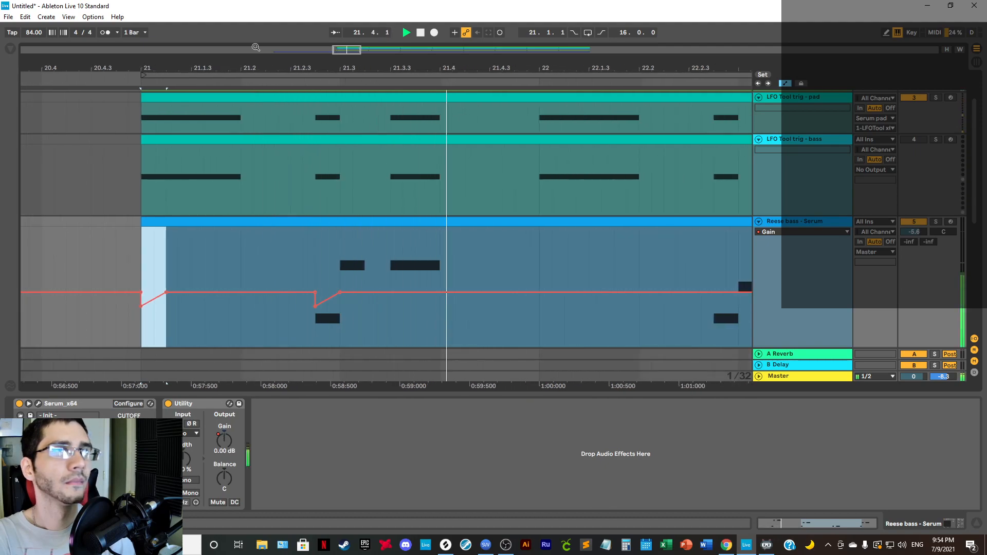
pyautogui.moveTo(327, 71); pyautogui.dragTo(329, 52)
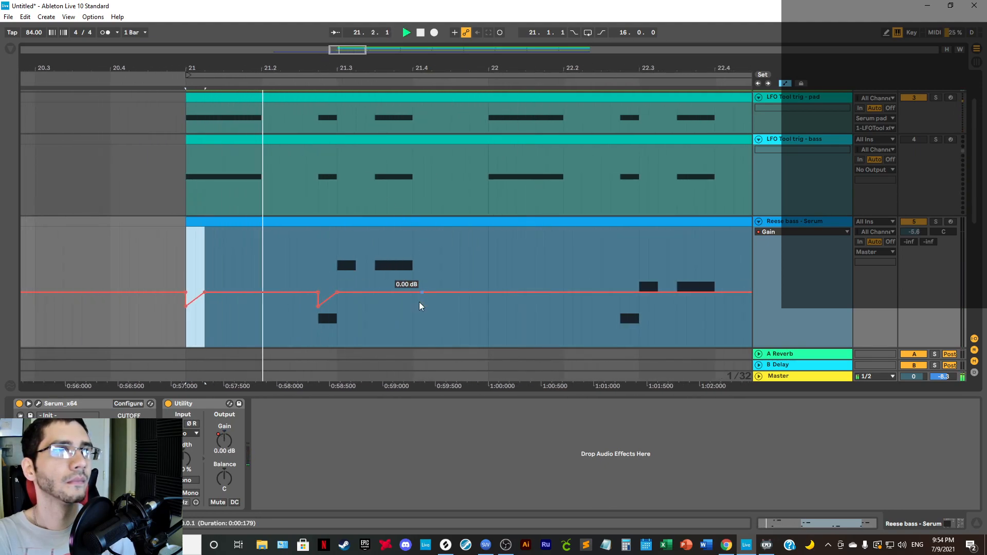
pyautogui.press('space')
# Step: Copy the Gain dip at 21.2.4 to 21.3.3 and play the section from bar 21 to check it
pyautogui.moveTo(318, 255); pyautogui.dragTo(334, 255)
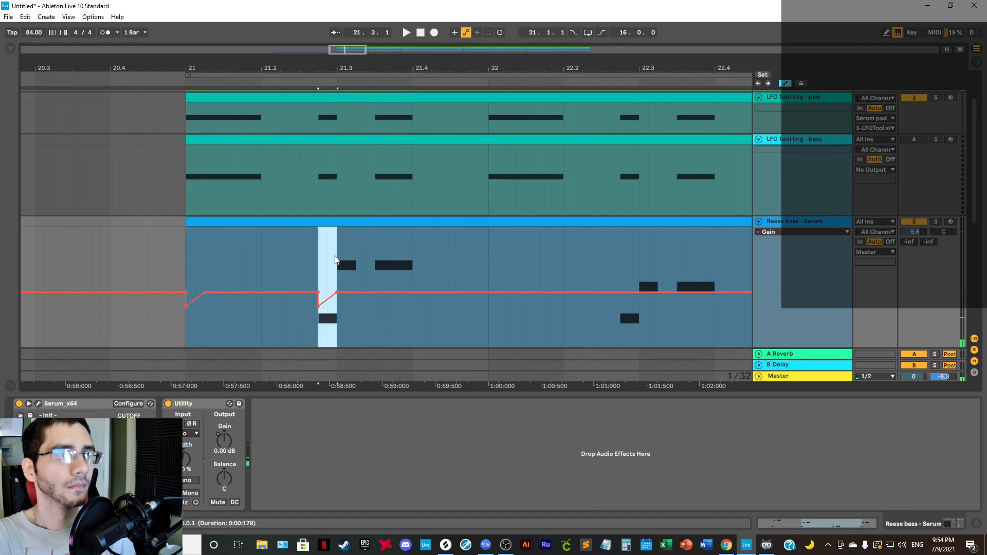
pyautogui.click(376, 261)
pyautogui.hotkey('ctrl', 'v')
pyautogui.click(184, 244)
pyautogui.press('space')
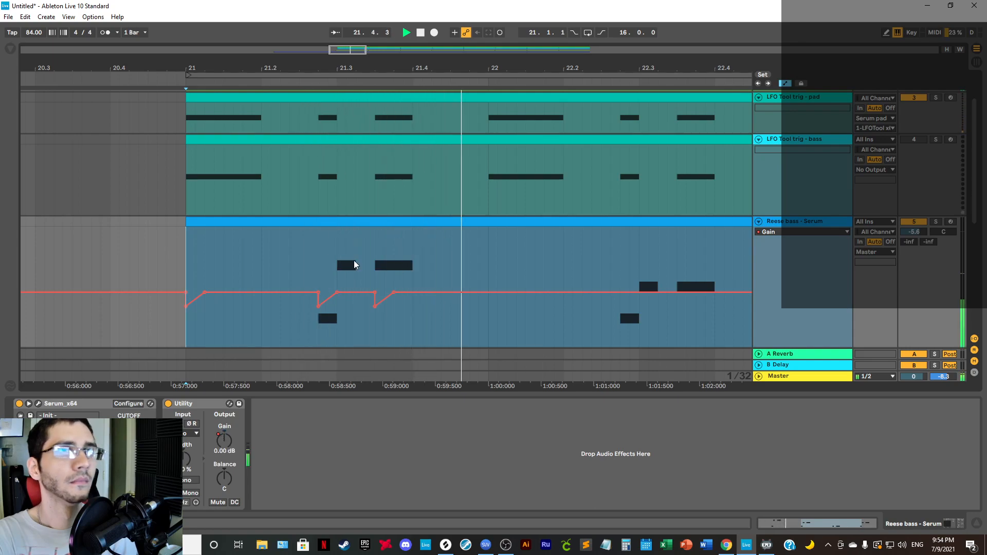
pyautogui.moveTo(541, 68); pyautogui.dragTo(382, 58)
pyautogui.press('space')
# Step: Duplicate bar 21's Gain dips across bars 22 and 23, then play back and remove the dip at the start of bar 23
pyautogui.moveTo(347, 247); pyautogui.dragTo(166, 252)
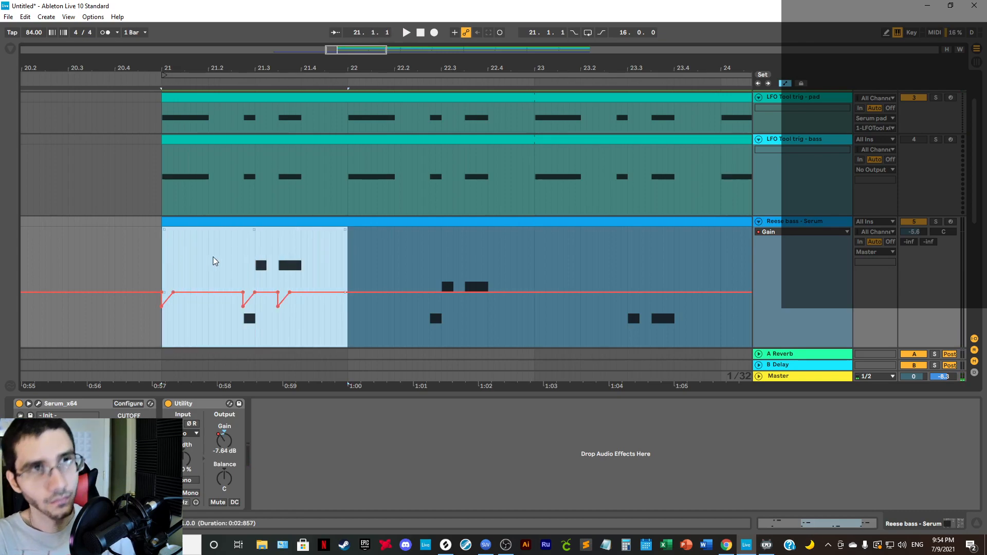
pyautogui.hotkey('ctrl', 'd')
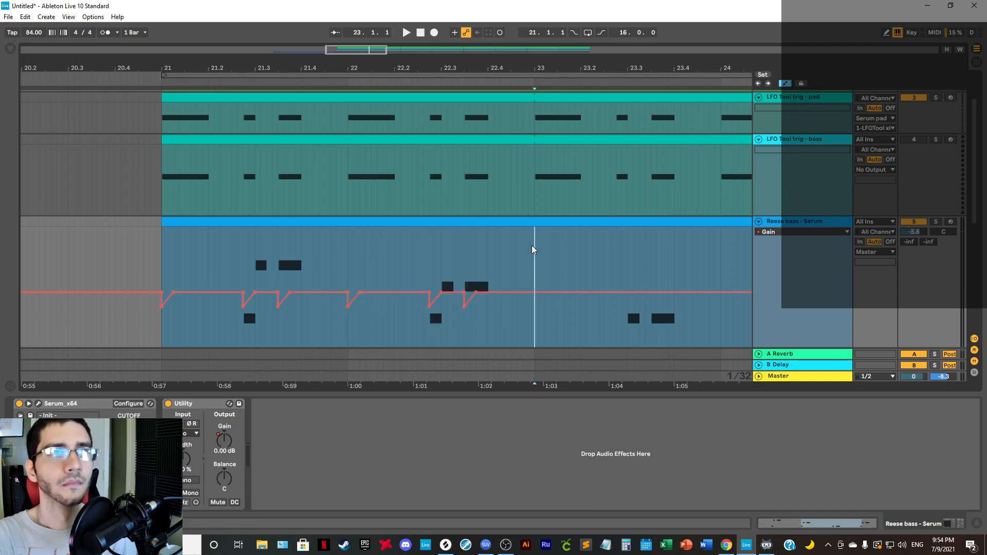
pyautogui.hotkey('ctrl', 'd')
pyautogui.click(162, 247)
pyautogui.press('space')
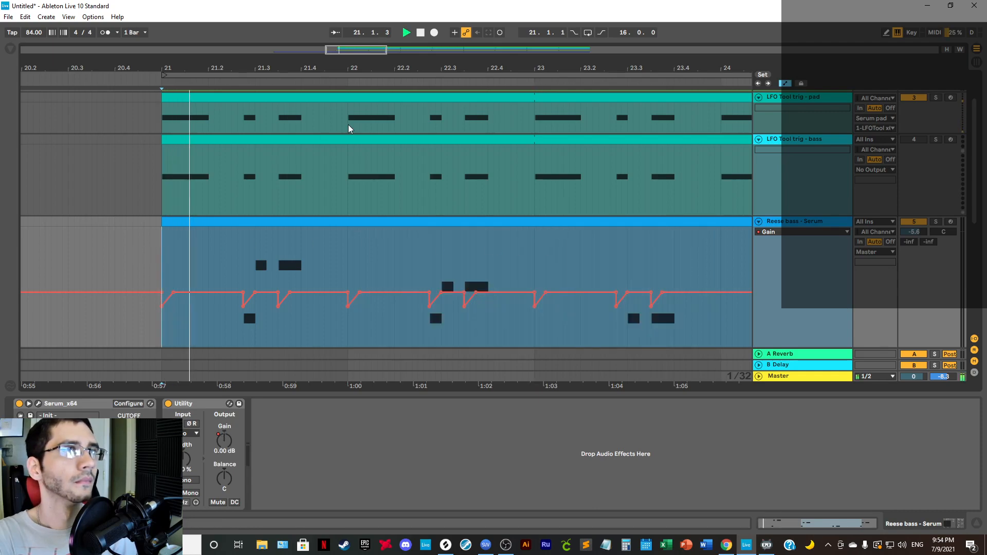
pyautogui.click(535, 307)
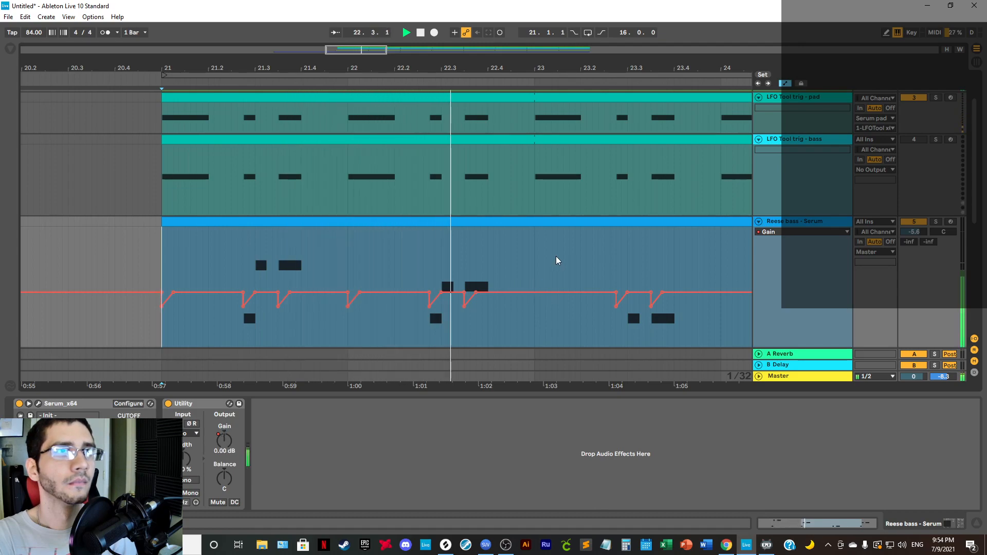
# Step: Set the fixed grid to 1 Bar and copy bar 22's Gain automation to bar 24
pyautogui.moveTo(578, 67); pyautogui.dragTo(474, 114)
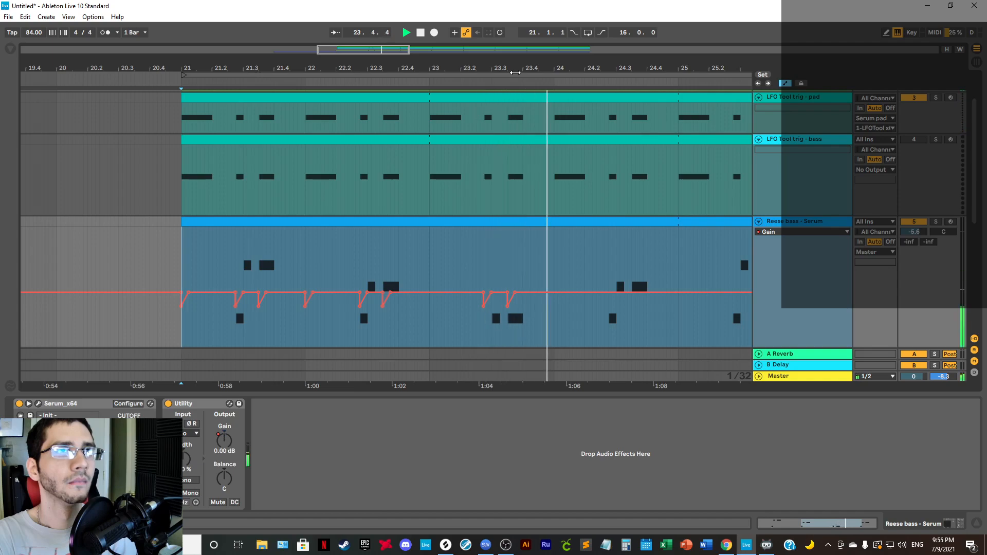
pyautogui.moveTo(468, 74); pyautogui.dragTo(468, 68)
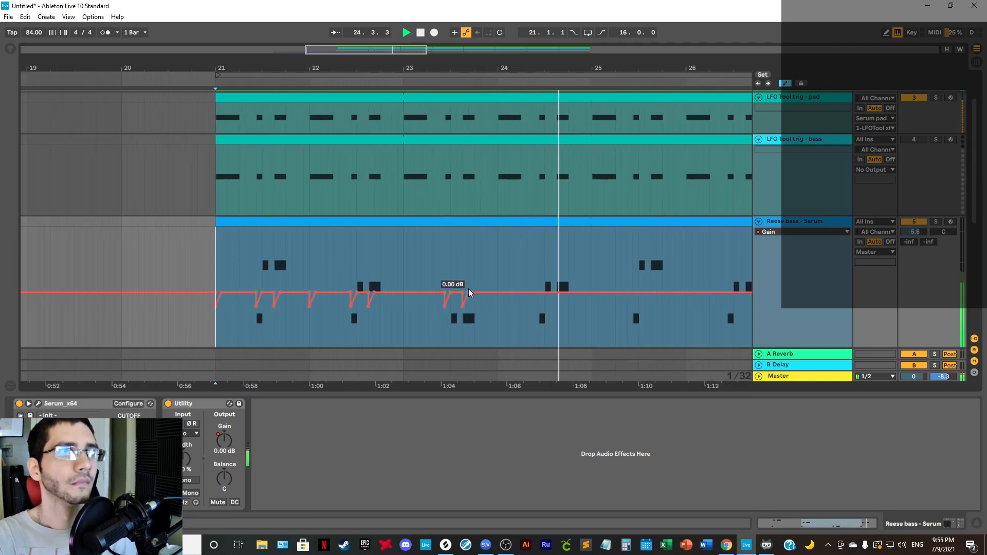
pyautogui.rightClick(409, 264)
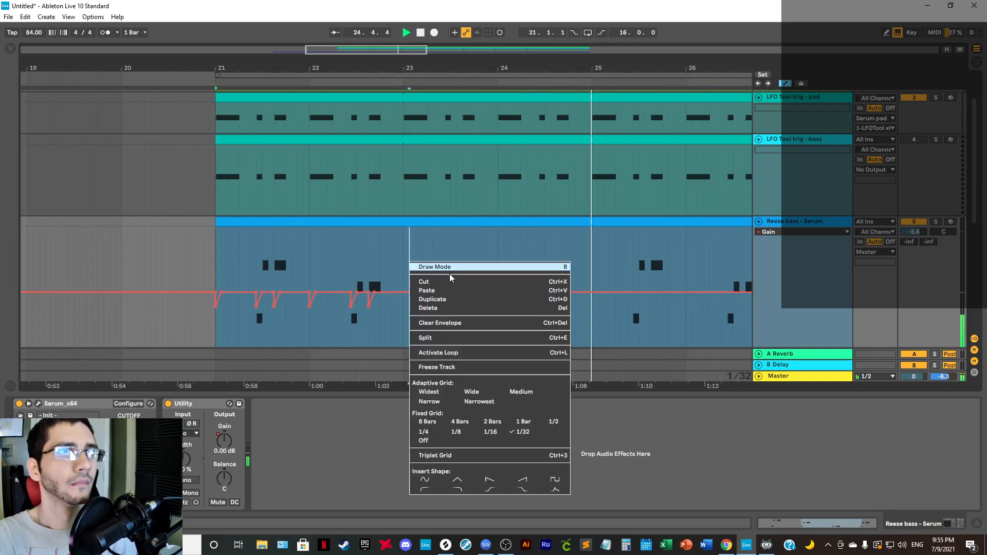
pyautogui.click(523, 422)
pyautogui.click(408, 248)
pyautogui.moveTo(408, 248); pyautogui.dragTo(316, 251)
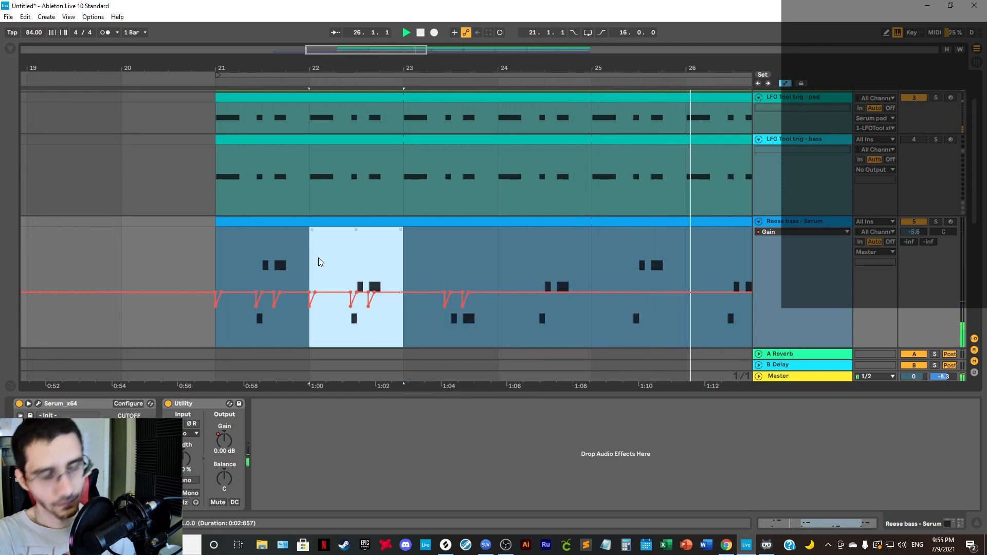
pyautogui.hotkey('ctrl', 'c')
pyautogui.click(497, 257)
pyautogui.hotkey('ctrl', 'v')
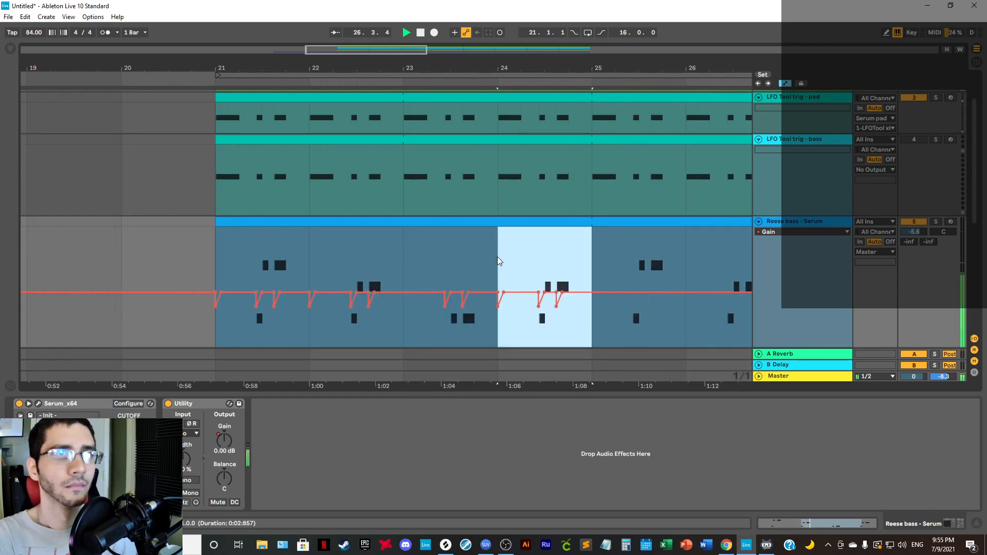
# Step: Repeat the copied one-bar Gain dip pattern on each bar from 25 through 29
pyautogui.click(592, 253)
pyautogui.hotkey('ctrl', 'v')
pyautogui.moveTo(623, 66)
pyautogui.mouseDown()
pyautogui.moveTo(457, 50)
pyautogui.moveTo(457, 67)
pyautogui.mouseUp()
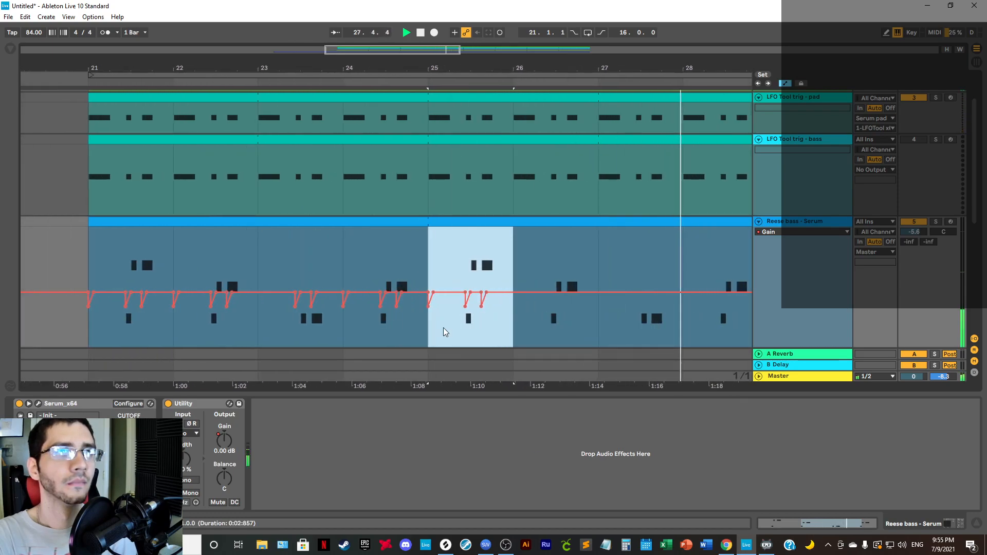
pyautogui.click(513, 259)
pyautogui.hotkey('ctrl', 'v')
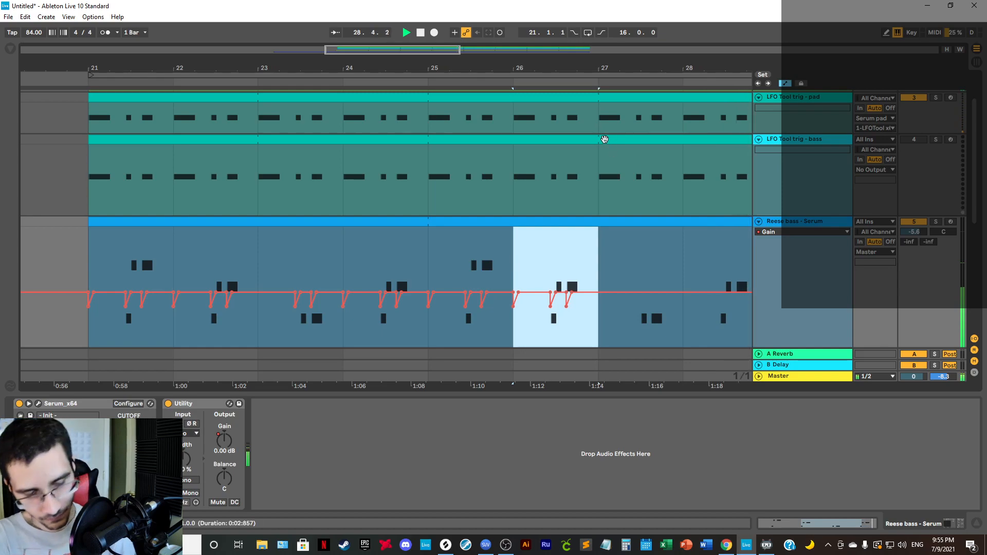
pyautogui.hotkey('ctrl', 'd')
pyautogui.moveTo(590, 65); pyautogui.dragTo(481, 48)
pyautogui.hotkey('ctrl', 'd')
pyautogui.hotkey('ctrl', 'd')
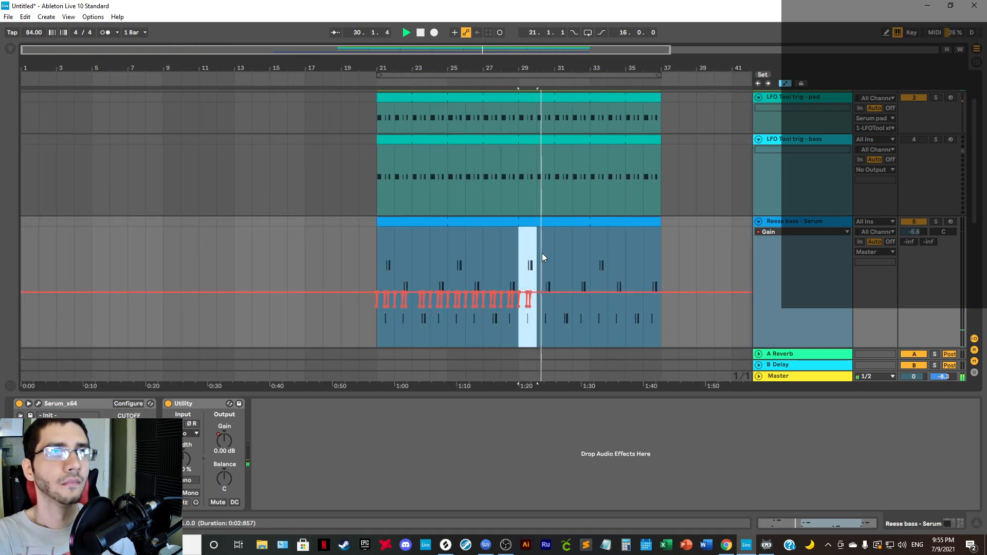
# Step: Stop playback and duplicate the Reese bass Gain automation of bars 21 to 28 onto the following eight bars
pyautogui.press('space')
pyautogui.moveTo(520, 243); pyautogui.dragTo(384, 265)
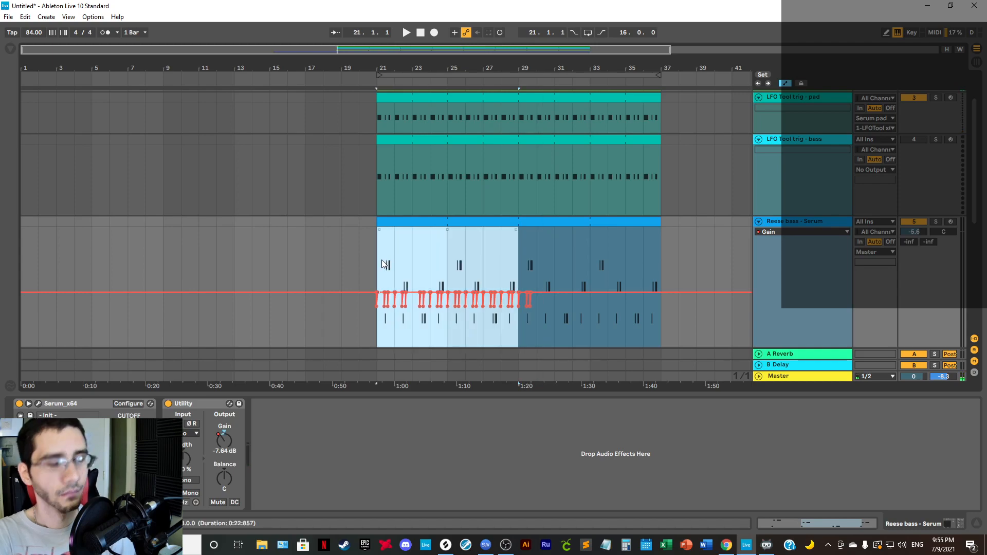
pyautogui.hotkey('ctrl', 'd')
# Step: Play the section from bar 21 and inspect the Gain dips up to the end of the clip at bar 37
pyautogui.click(377, 254)
pyautogui.press('space')
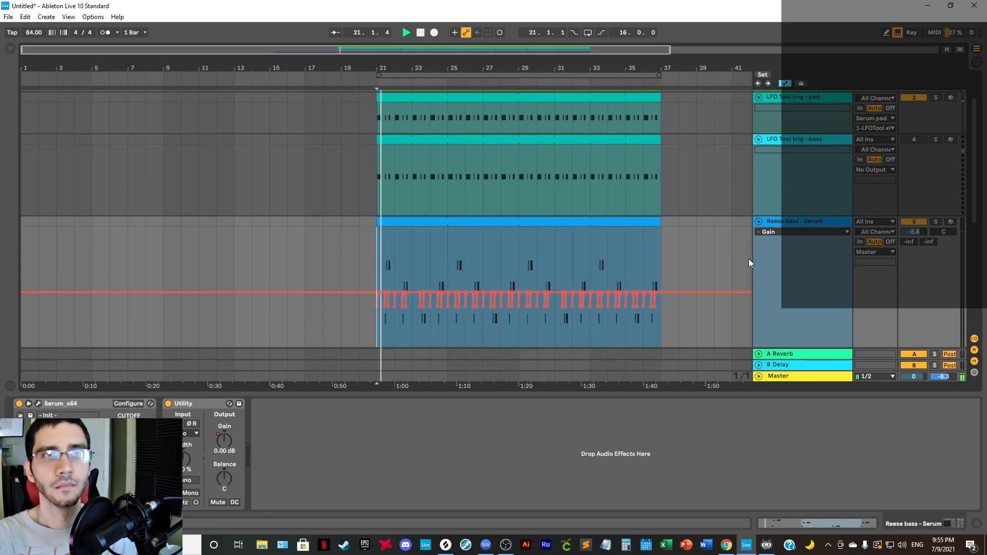
pyautogui.moveTo(405, 69)
pyautogui.mouseDown()
pyautogui.moveTo(406, 110)
pyautogui.moveTo(406, 78)
pyautogui.mouseUp()
pyautogui.click(728, 327)
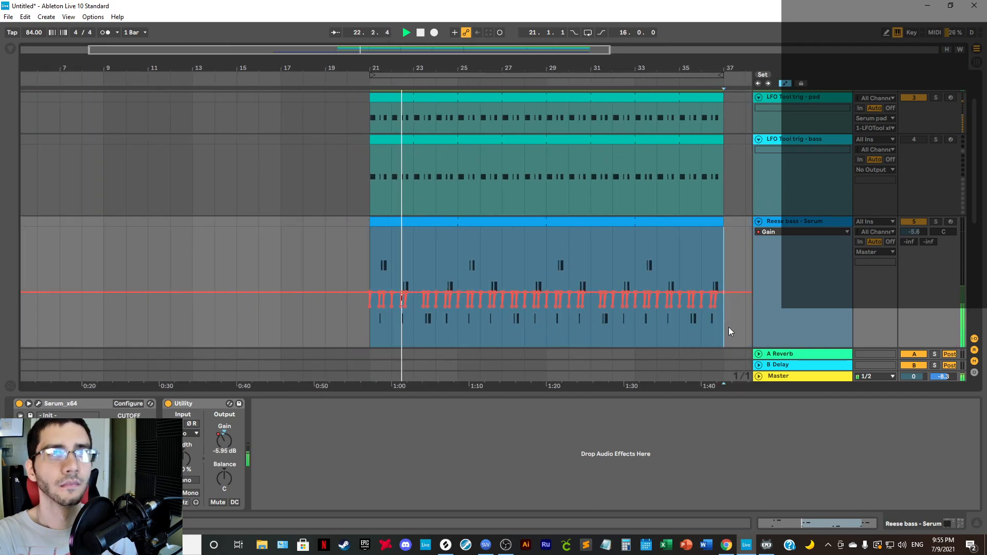
pyautogui.click(724, 291)
pyautogui.moveTo(733, 330); pyautogui.dragTo(636, 303)
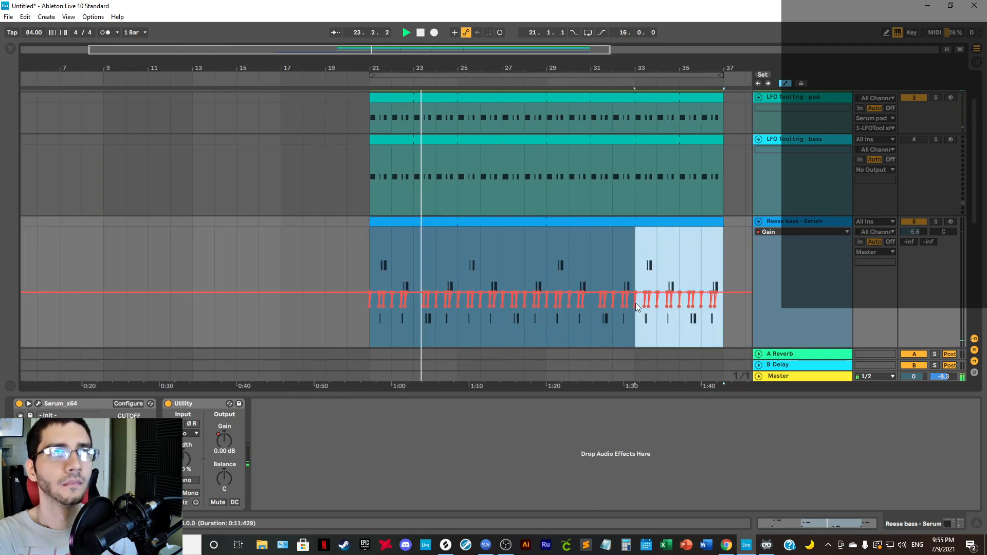
pyautogui.click(731, 311)
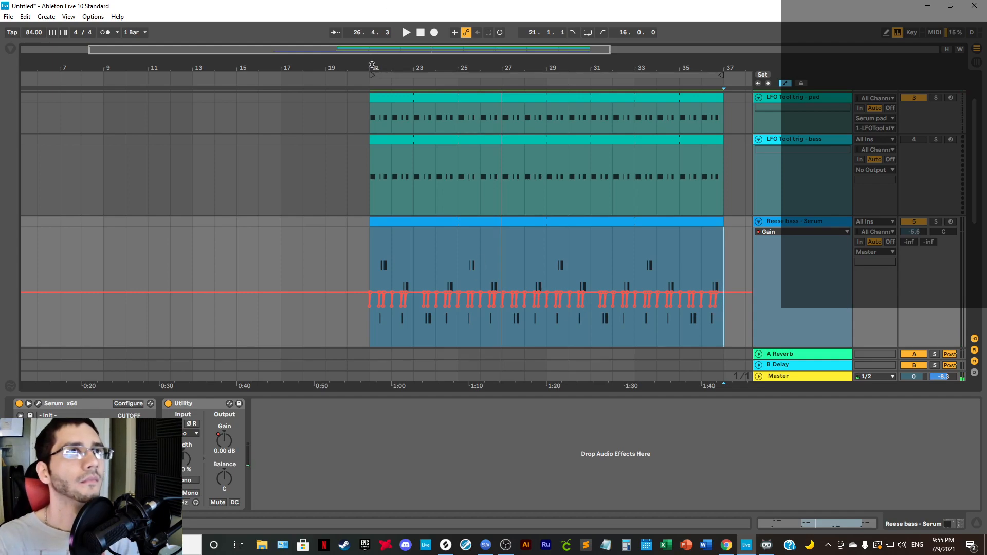
# Step: Hide the device view and enlarge the gtp_breakbeat_07_110 track to compare its drum transients with the Gain dip at bar 21
pyautogui.moveTo(373, 63); pyautogui.dragTo(372, 149)
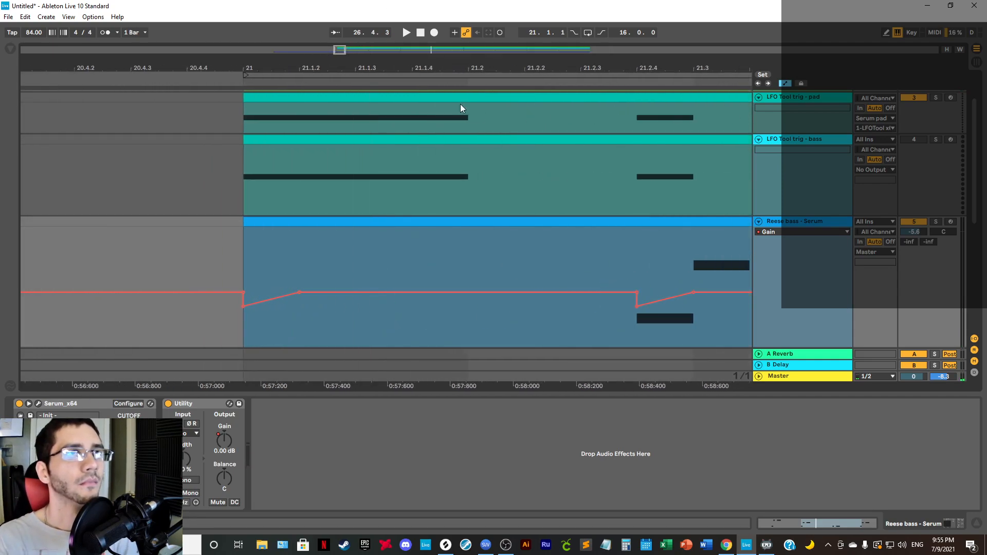
pyautogui.click(976, 524)
pyautogui.scroll(-3, 576, 359)
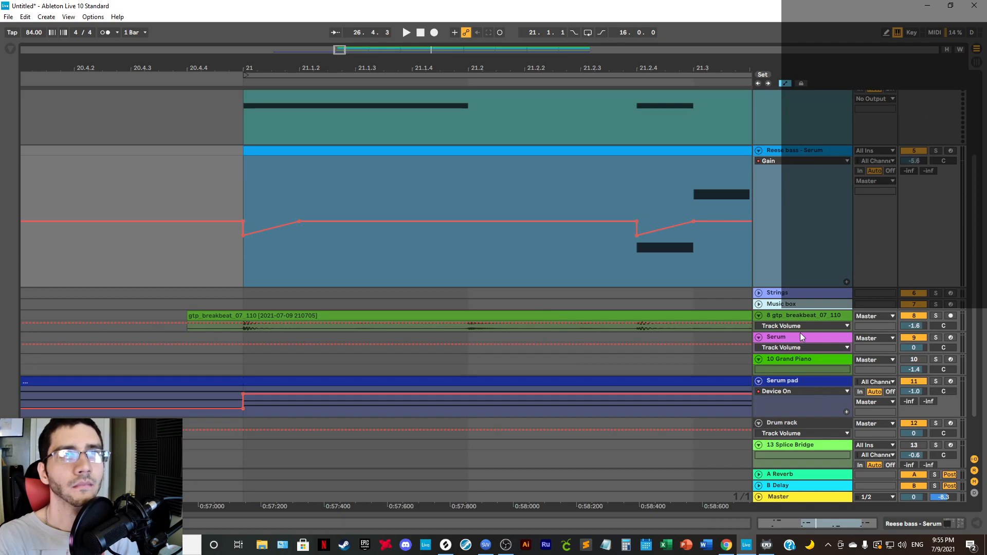
pyautogui.moveTo(800, 332); pyautogui.dragTo(809, 511)
pyautogui.scroll(-2, 343, 407)
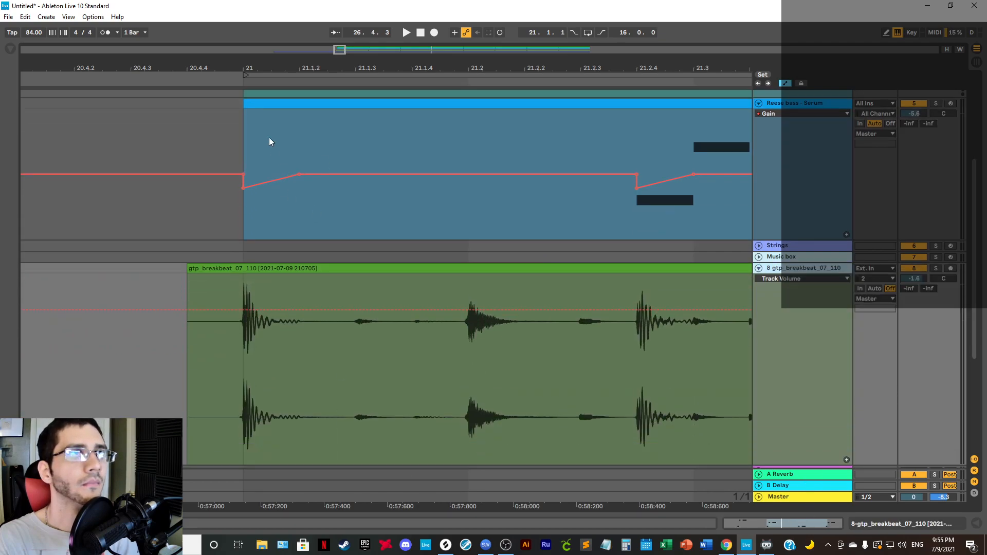
pyautogui.moveTo(250, 70); pyautogui.dragTo(338, 233)
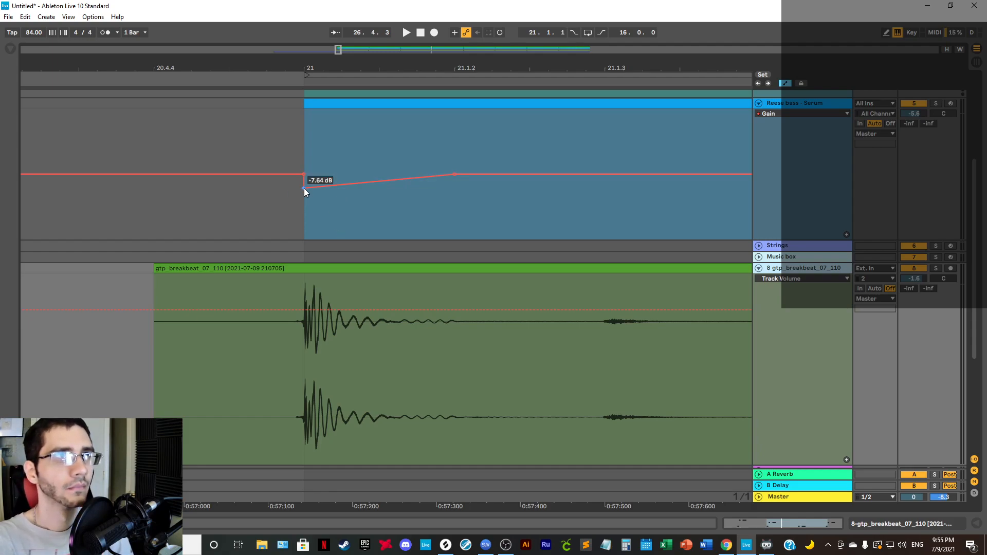
# Step: Enlarge the Reese bass - Serum track and delete the Strings and Music box tracks
pyautogui.moveTo(789, 239); pyautogui.dragTo(789, 290)
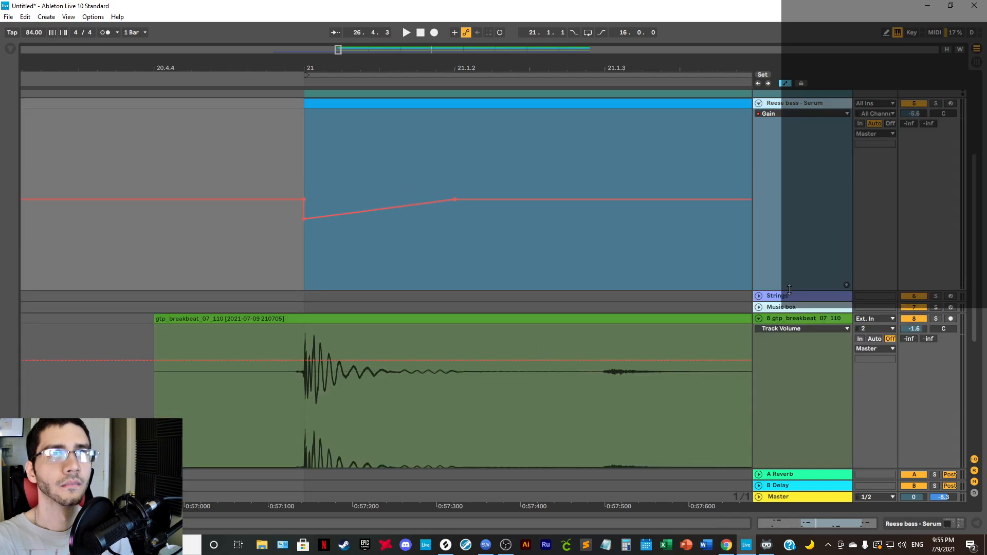
pyautogui.click(789, 307)
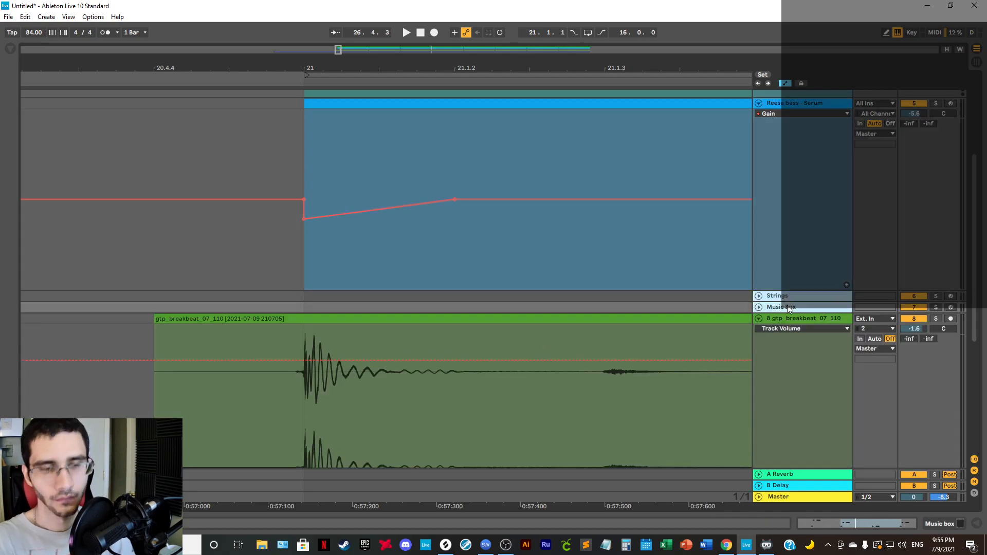
pyautogui.press('Delete')
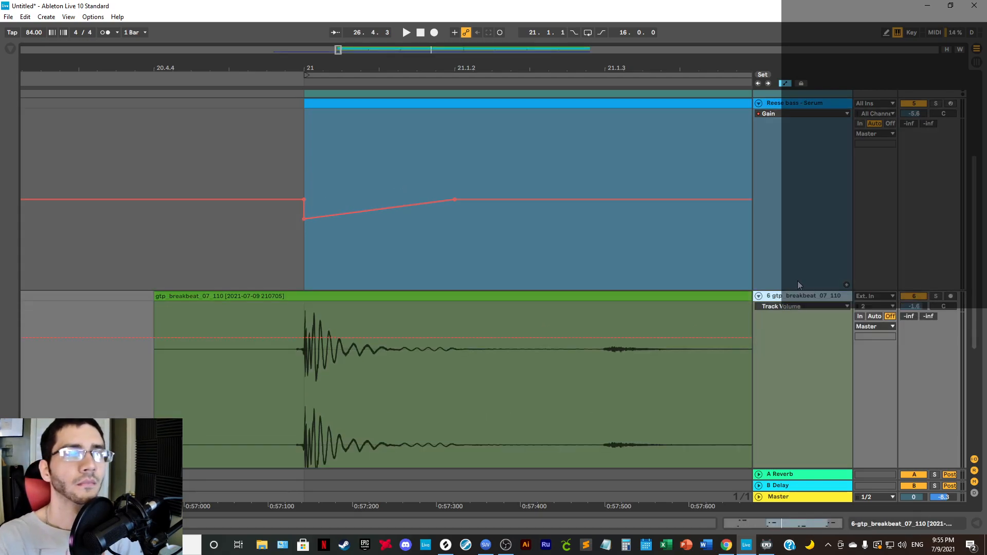
# Step: Play from bar 21 to hear the Gain dip against the breakbeat's first drum hit
pyautogui.scroll(-1, 735, 307)
pyautogui.scroll(-1, 481, 281)
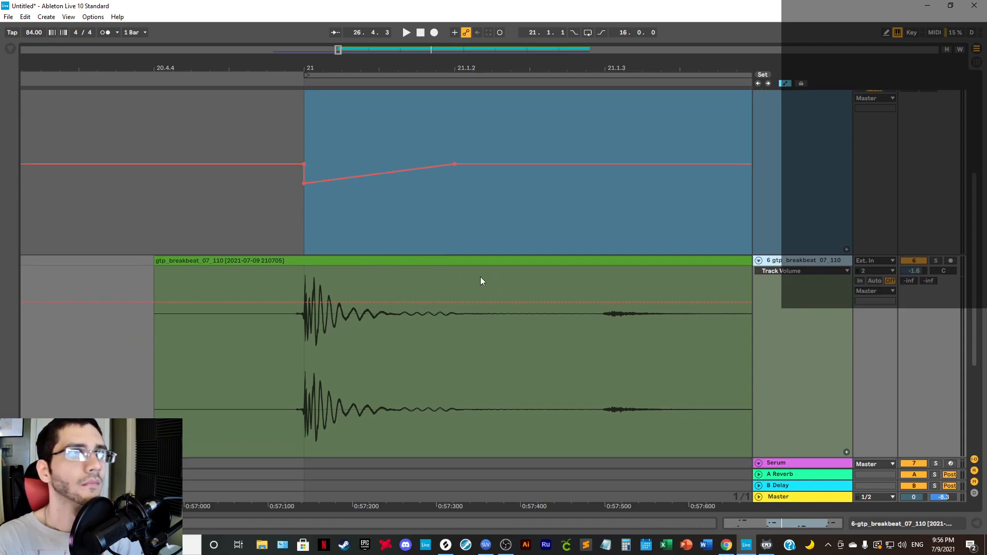
pyautogui.click(133, 231)
pyautogui.press('space')
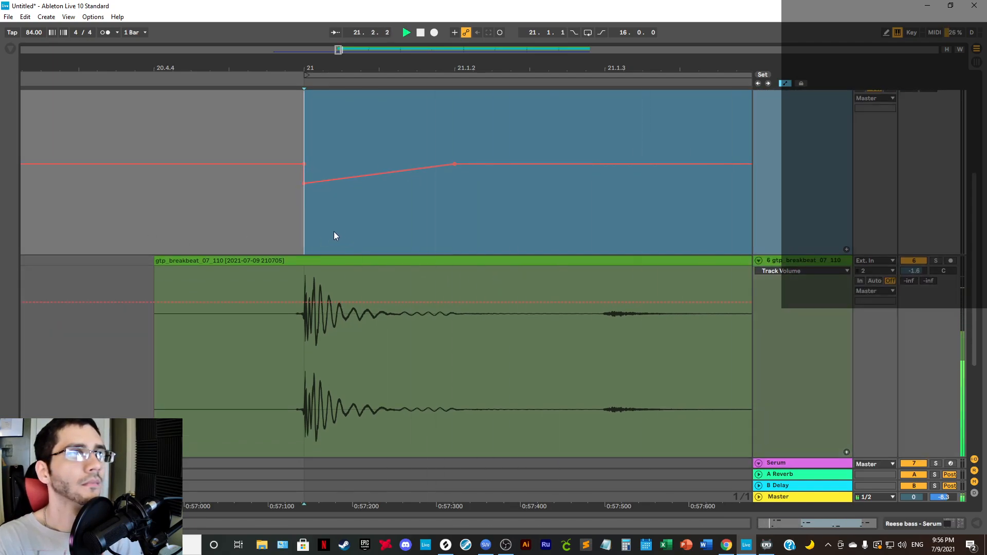
# Step: Deepen the Reese bass Gain dip at bar 21 and curve its recovery ramp, playing it back against the drums
pyautogui.moveTo(304, 185); pyautogui.dragTo(337, 210)
pyautogui.press('space')
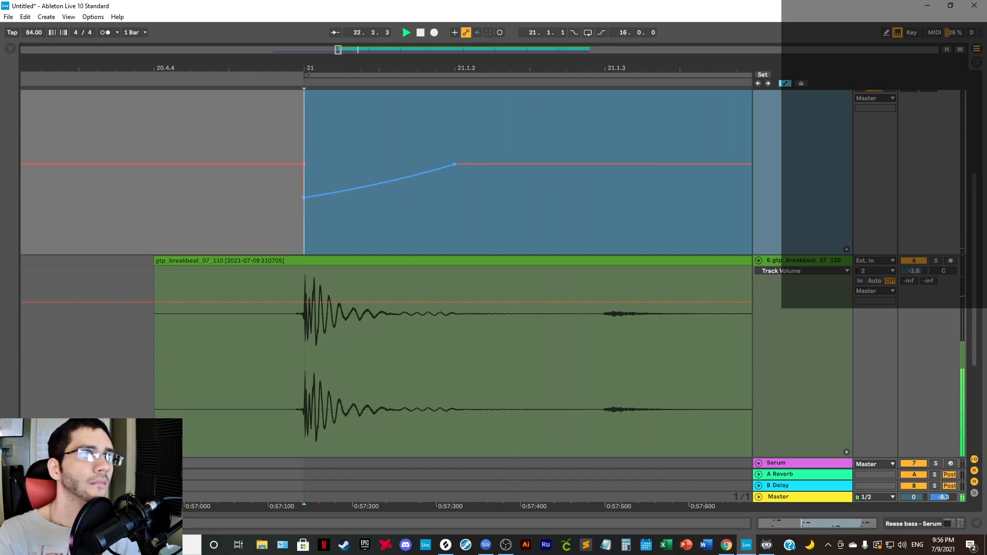
pyautogui.press('space')
pyautogui.press('space')
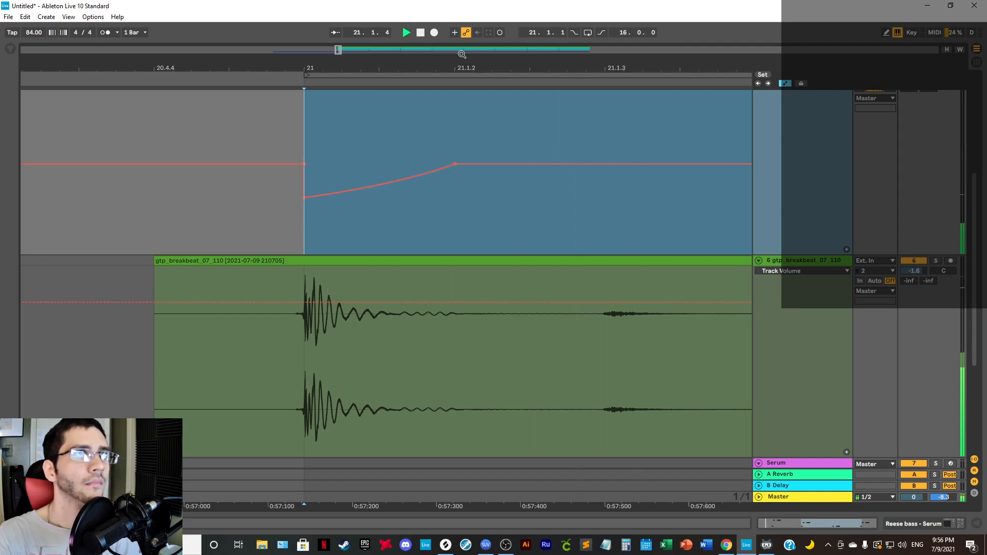
pyautogui.moveTo(463, 61); pyautogui.dragTo(297, 63)
pyautogui.press('space')
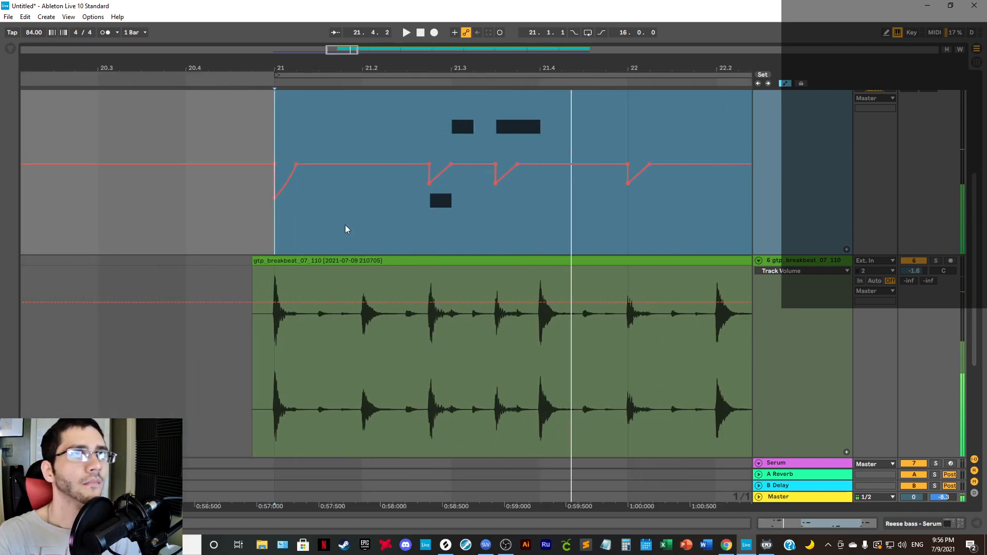
# Step: Set the grid to 1/16 and copy the curved bar 21 Gain dip over the dips at 21.2.4, 21.3.3 and bar 22
pyautogui.rightClick(346, 226)
pyautogui.click(427, 381)
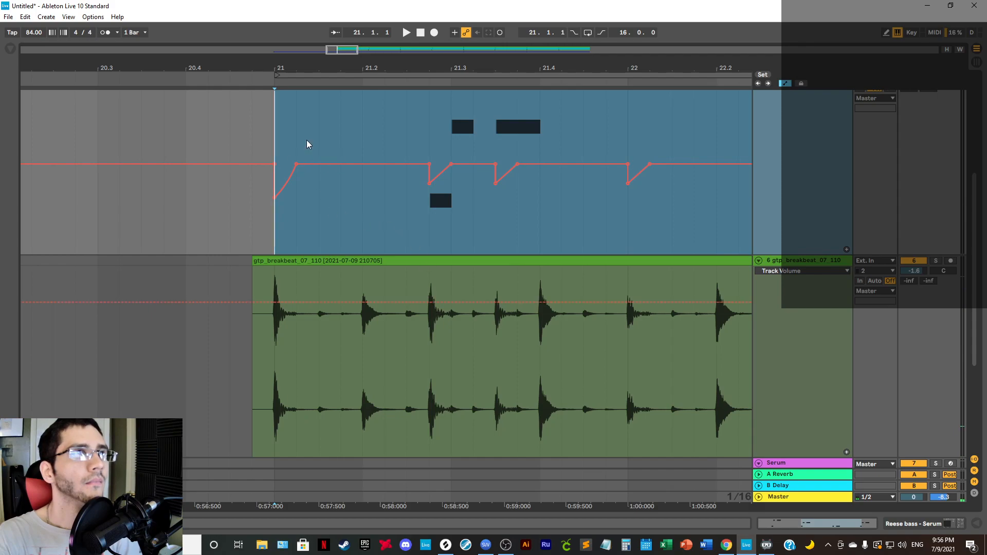
pyautogui.moveTo(307, 144); pyautogui.dragTo(282, 141)
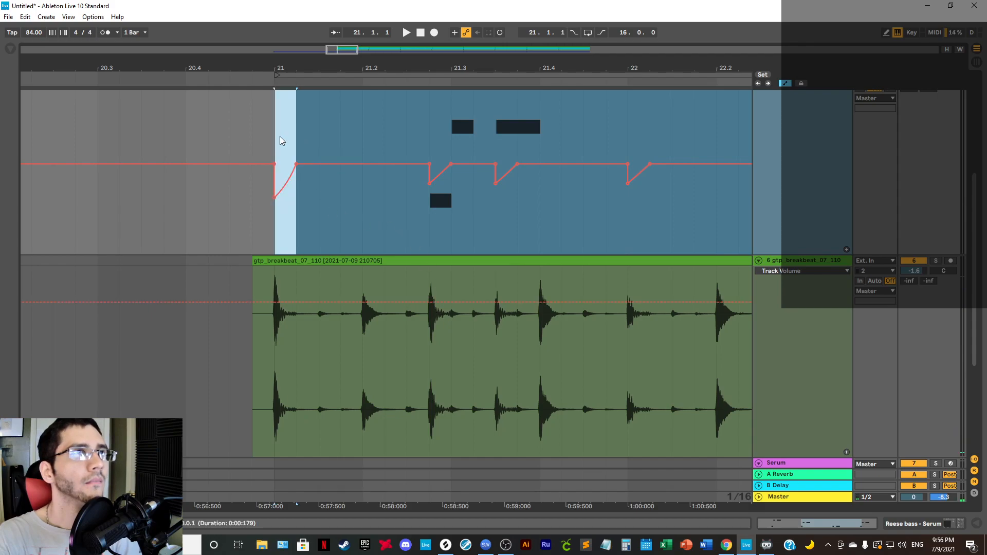
pyautogui.click(429, 132)
pyautogui.hotkey('ctrl', 'v')
pyautogui.click(496, 131)
pyautogui.hotkey('ctrl', 'v')
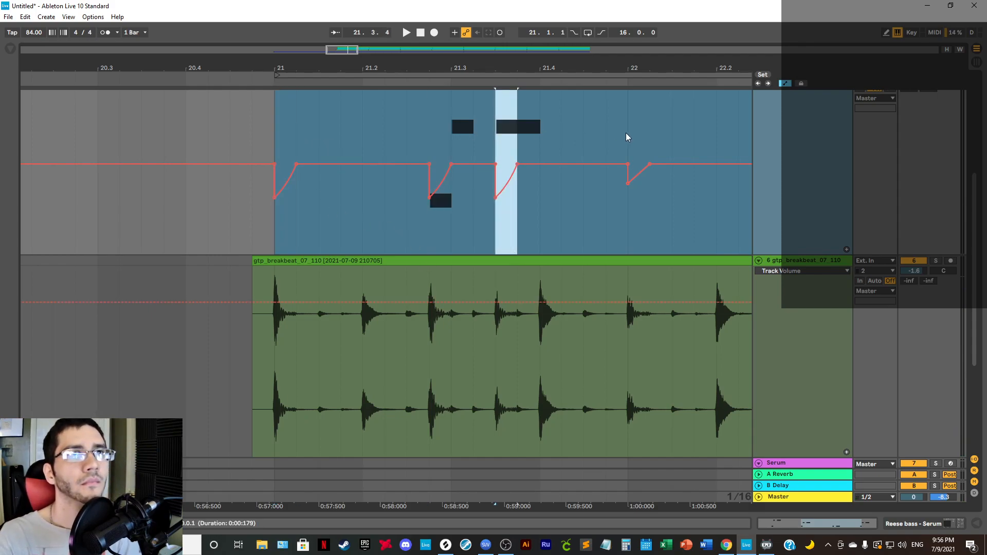
pyautogui.click(627, 134)
pyautogui.hotkey('ctrl', 'v')
# Step: Play from bar 21 and duplicate bar 21's Gain automation over bars 22 and 23
pyautogui.click(269, 132)
pyautogui.press('space')
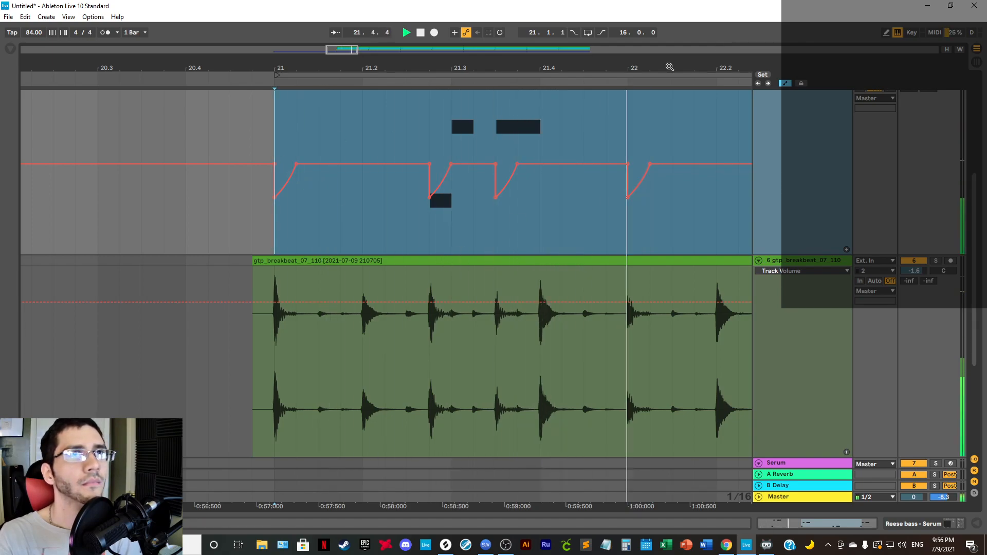
pyautogui.moveTo(670, 66); pyautogui.dragTo(407, 42)
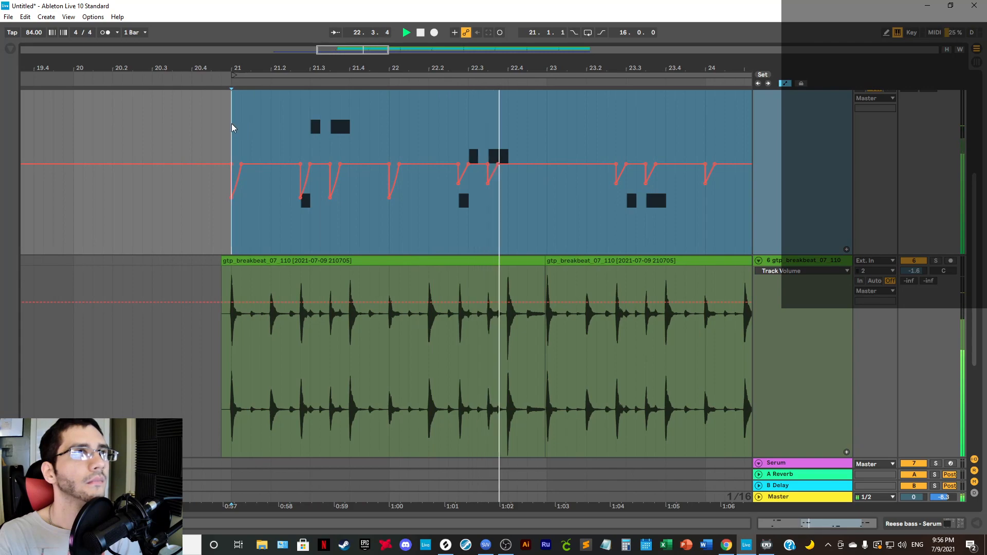
pyautogui.moveTo(231, 127); pyautogui.dragTo(392, 132)
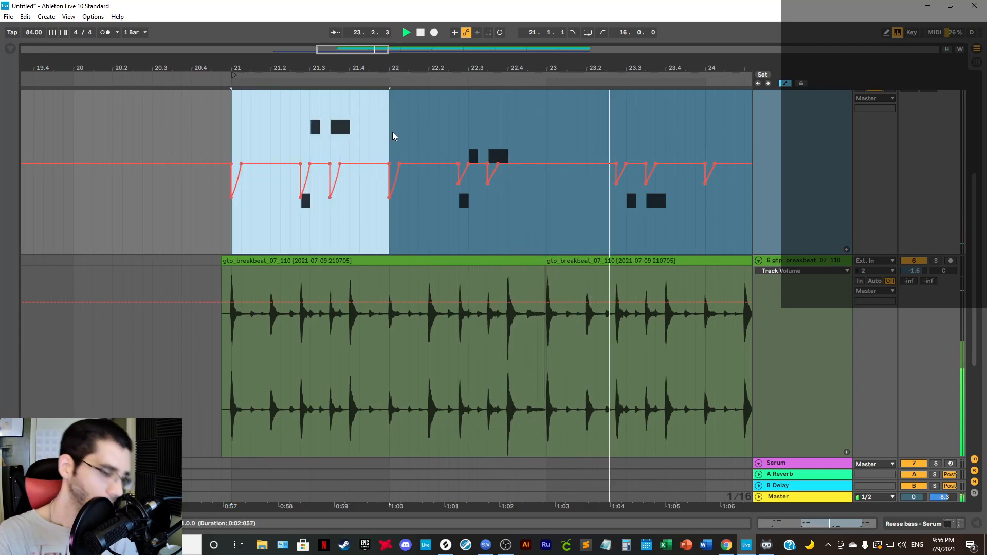
pyautogui.hotkey('ctrl', 'd')
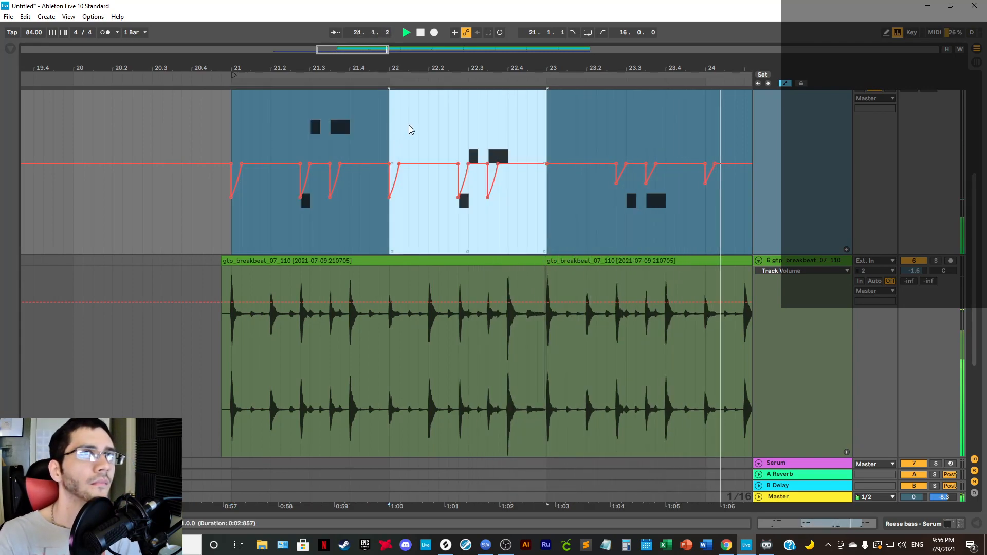
pyautogui.hotkey('ctrl', 'd')
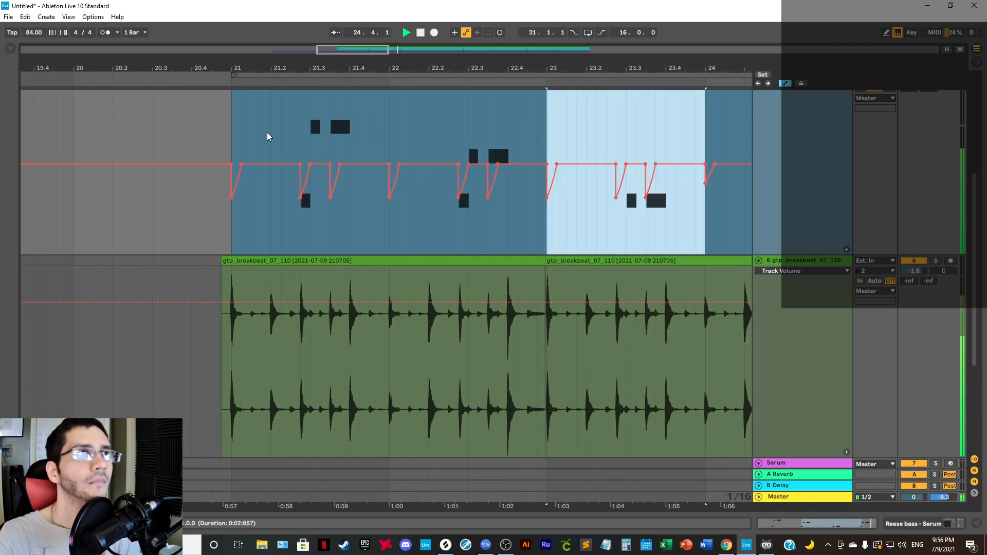
# Step: Listen to the deeper Gain dips against the breakbeat up to bar 24
pyautogui.click(232, 135)
pyautogui.moveTo(386, 68); pyautogui.dragTo(259, 53)
pyautogui.click(491, 129)
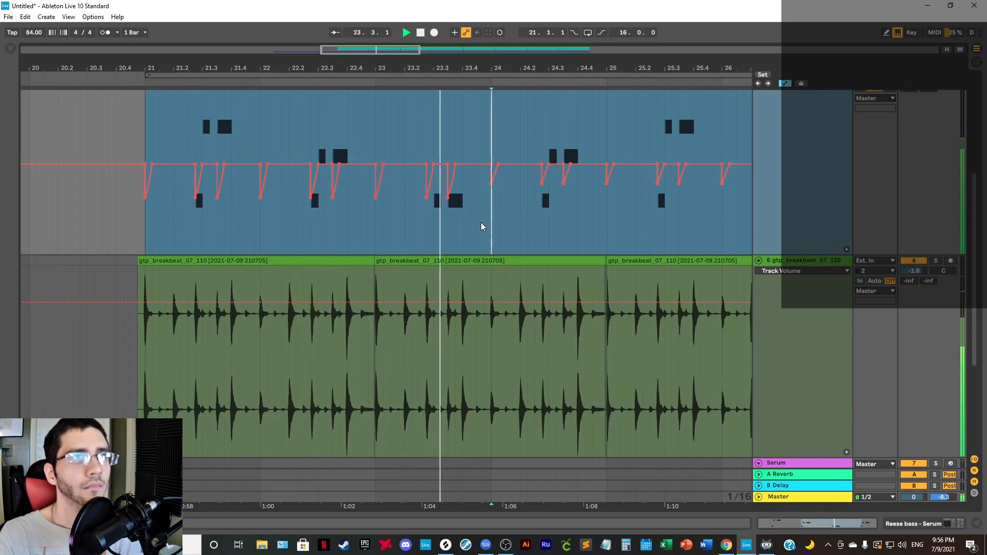
pyautogui.press('space')
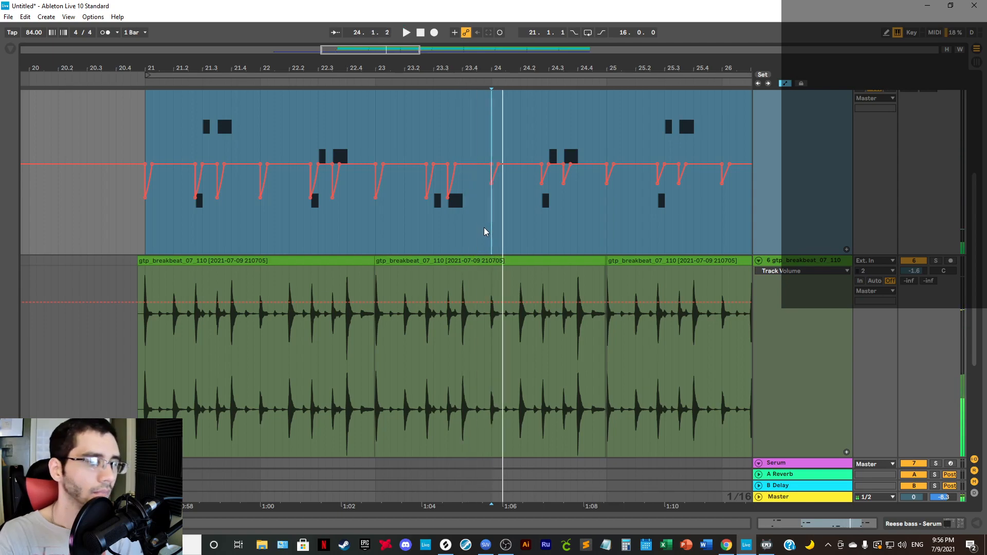
# Step: Make the bar 21 Gain dip shallower, about -10.2 dB, and copy it over the dips at 21.2.4 and 21.3.3
pyautogui.moveTo(155, 67); pyautogui.dragTo(265, 95)
pyautogui.moveTo(244, 201); pyautogui.dragTo(243, 194)
pyautogui.click(248, 118)
pyautogui.moveTo(249, 122); pyautogui.dragTo(269, 124)
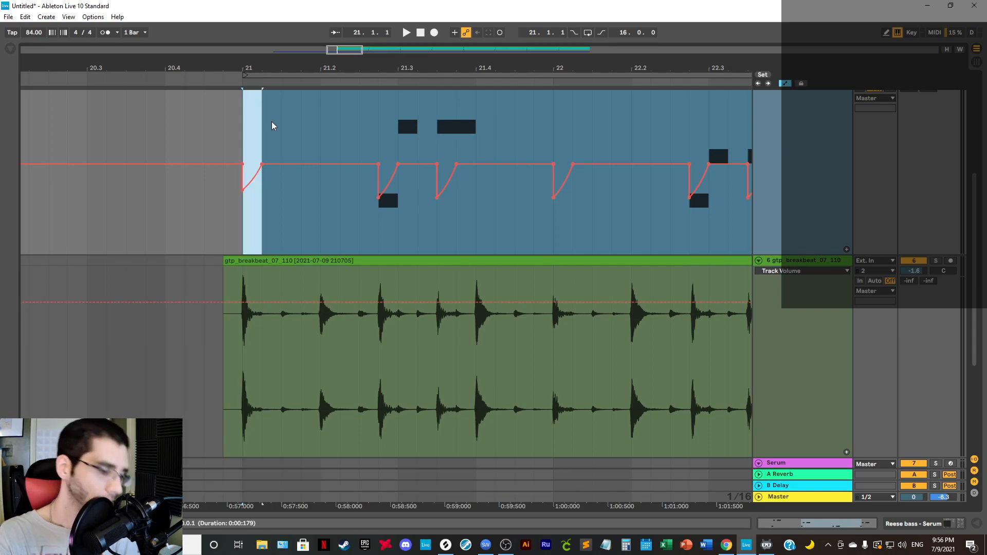
pyautogui.click(375, 125)
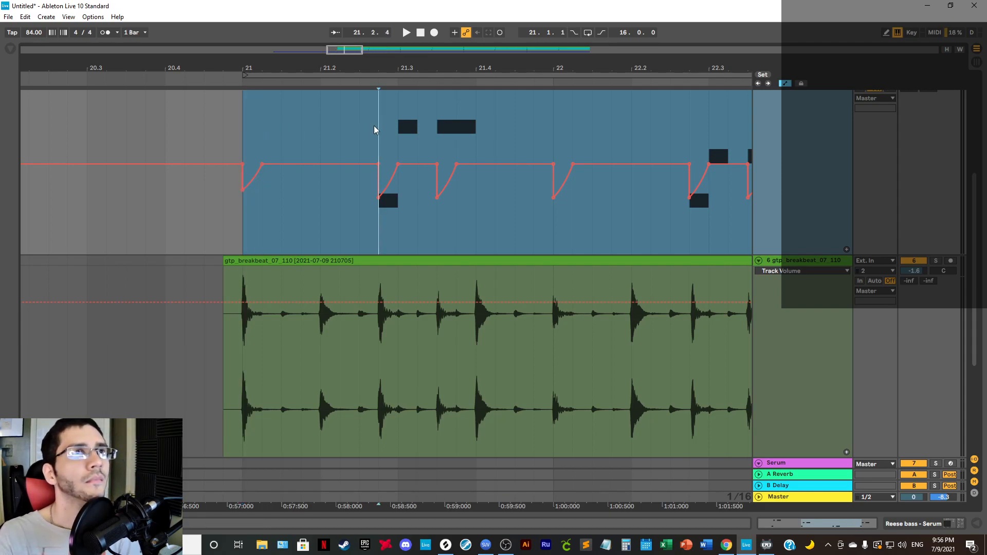
pyautogui.hotkey('ctrl', 'v')
pyautogui.click(436, 127)
pyautogui.hotkey('ctrl', 'v')
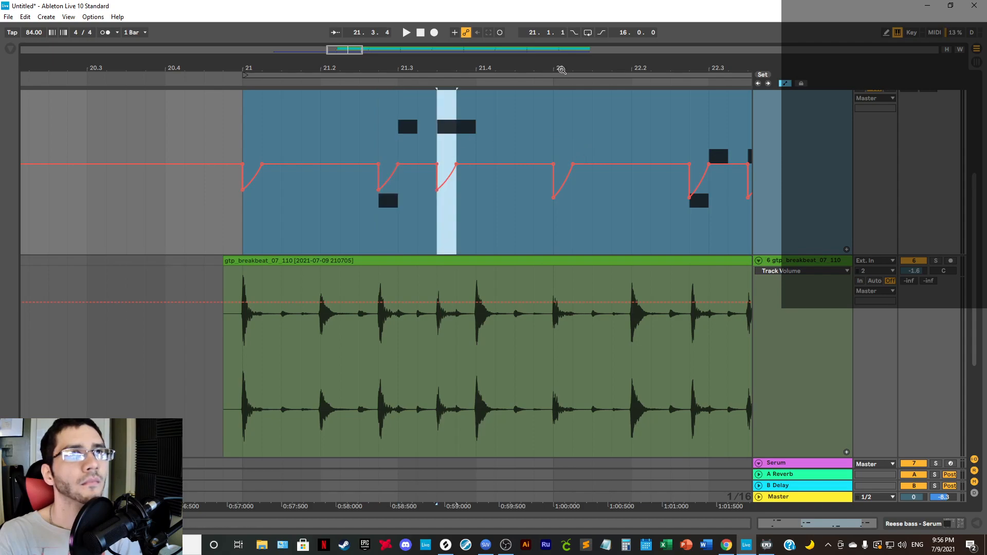
# Step: Paste the shallower Gain dip over the dips at 22.2.4, 22.3.3 and the start of bar 23
pyautogui.moveTo(562, 69); pyautogui.dragTo(506, 149)
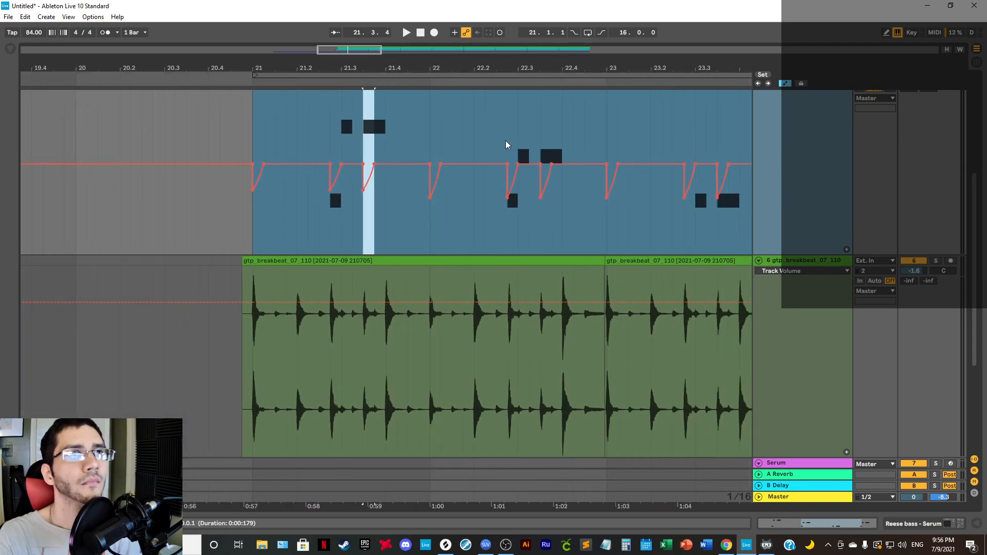
pyautogui.click(507, 145)
pyautogui.hotkey('ctrl', 'v')
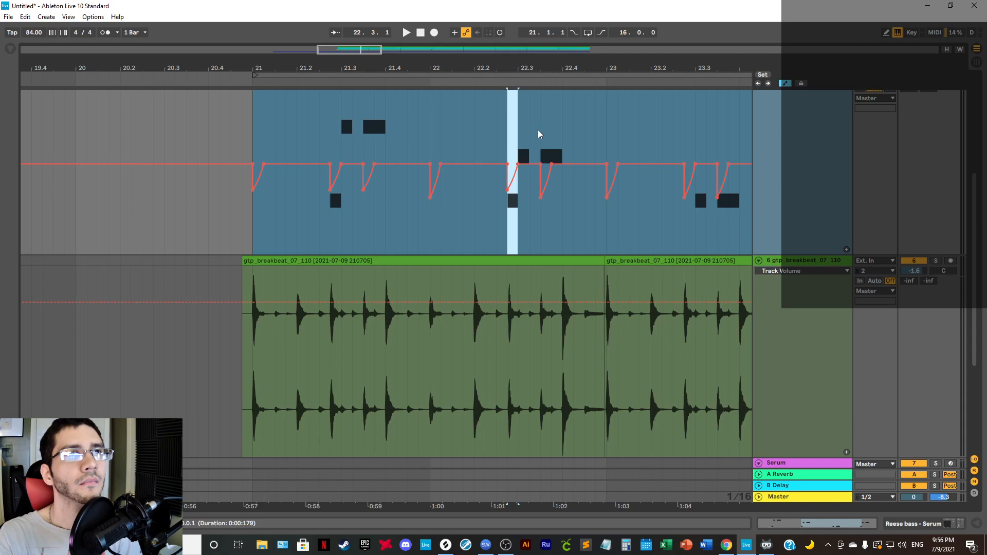
pyautogui.click(539, 130)
pyautogui.hotkey('ctrl', 'v')
pyautogui.click(606, 133)
pyautogui.hotkey('ctrl', 'v')
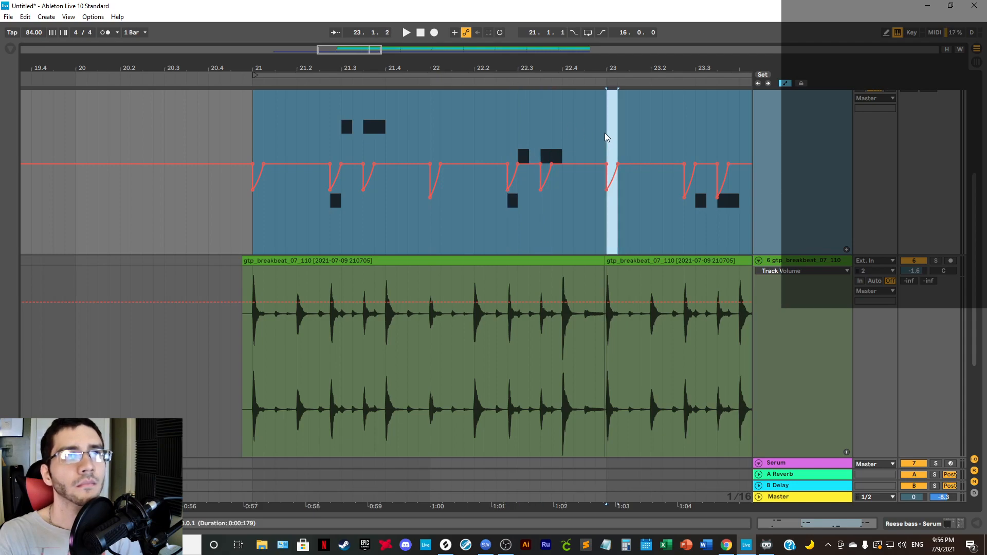
pyautogui.press('+')
# Step: Copy the Gain automation of bars 21 and 22 and paste it over bars 23 and 24
pyautogui.moveTo(613, 68)
pyautogui.mouseDown()
pyautogui.moveTo(617, 51)
pyautogui.moveTo(526, 52)
pyautogui.moveTo(411, 74)
pyautogui.moveTo(437, 69)
pyautogui.mouseUp()
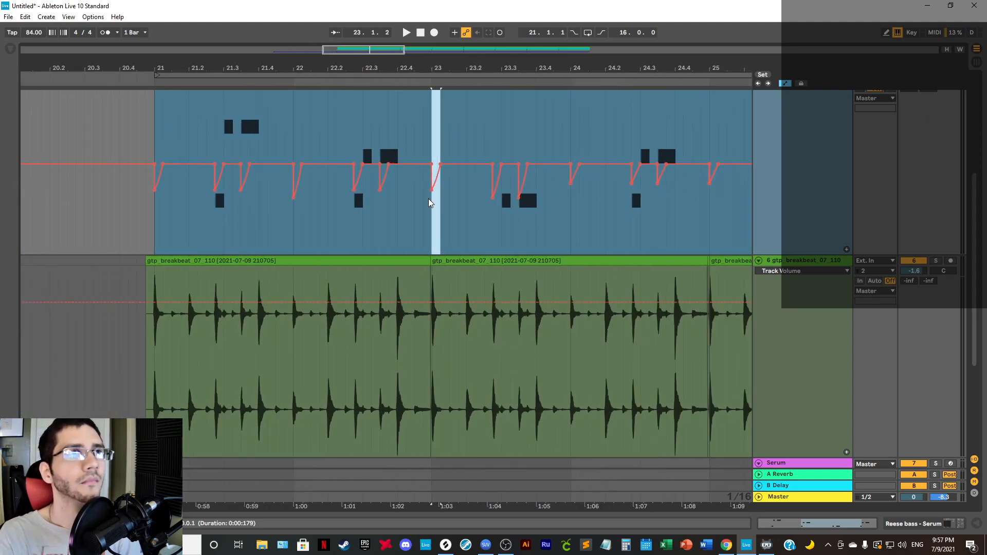
pyautogui.click(426, 220)
pyautogui.click(430, 220)
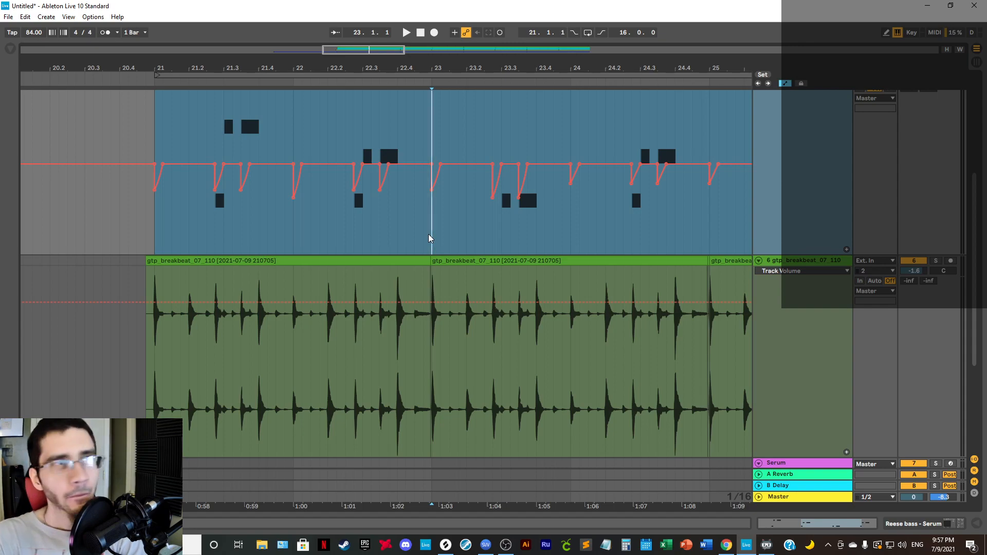
pyautogui.moveTo(431, 232); pyautogui.dragTo(153, 234)
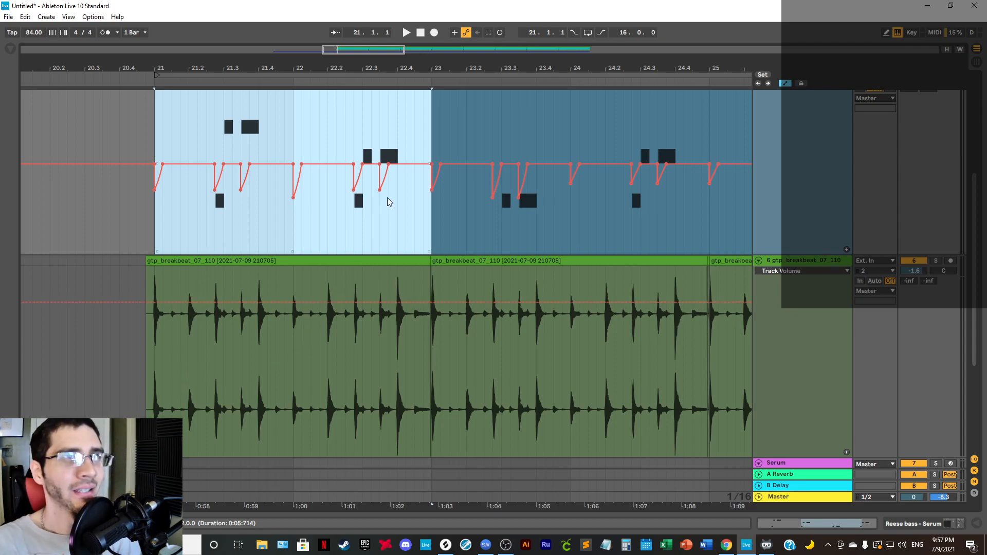
pyautogui.click(431, 214)
pyautogui.hotkey('ctrl', 'v')
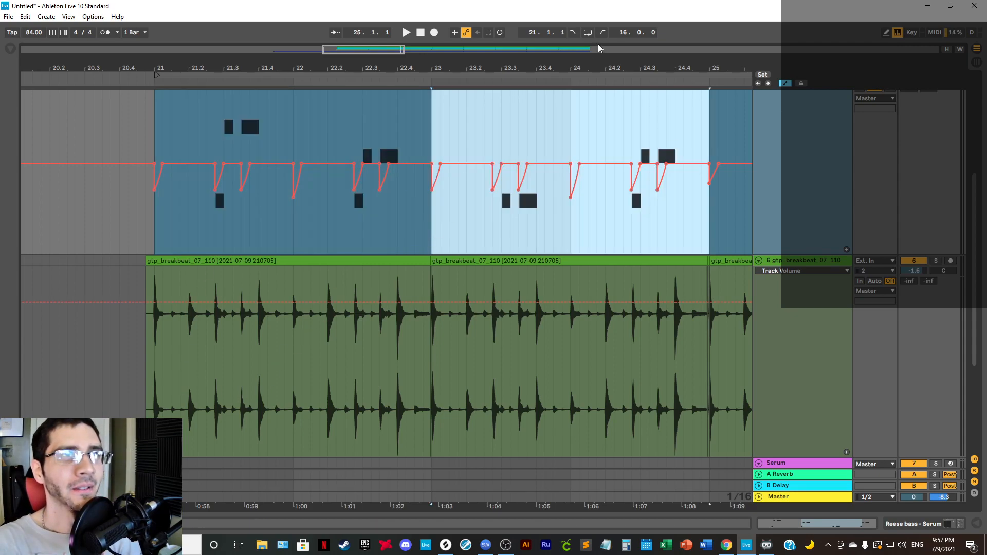
# Step: Delete the Gain dips on the downbeats of bars 21, 22, 23 and 24
pyautogui.moveTo(589, 68)
pyautogui.mouseDown()
pyautogui.moveTo(484, 63)
pyautogui.moveTo(483, 50)
pyautogui.mouseUp()
pyautogui.click(481, 231)
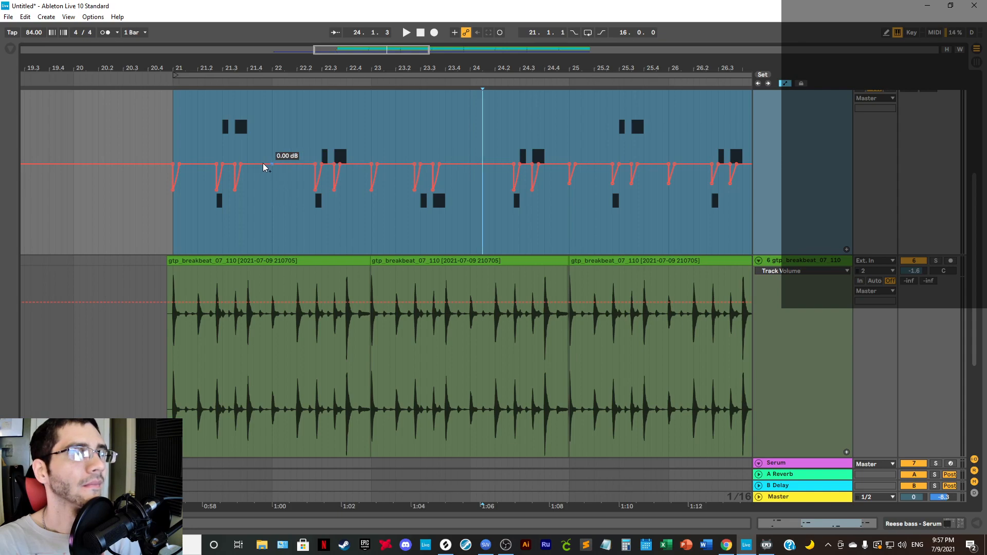
pyautogui.moveTo(176, 142); pyautogui.dragTo(370, 158)
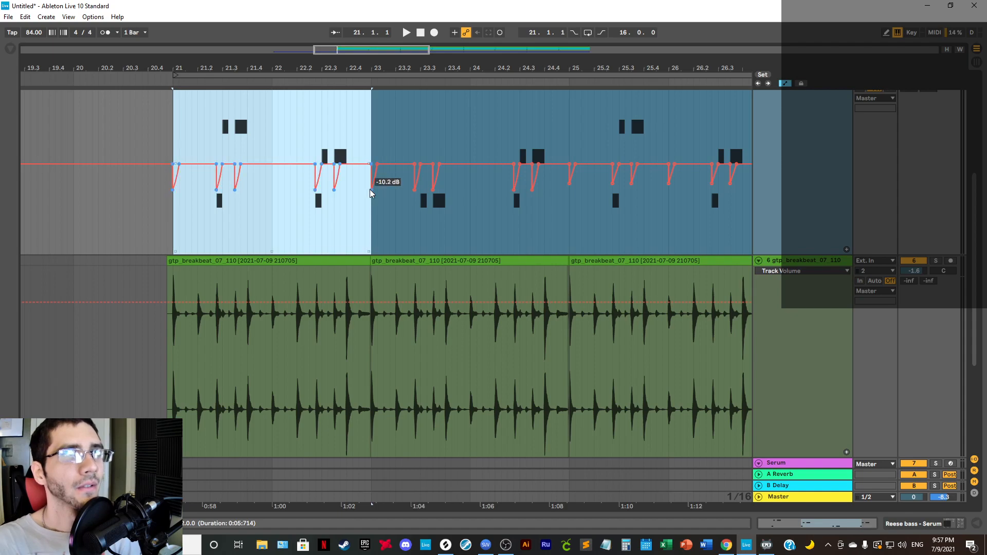
pyautogui.click(322, 143)
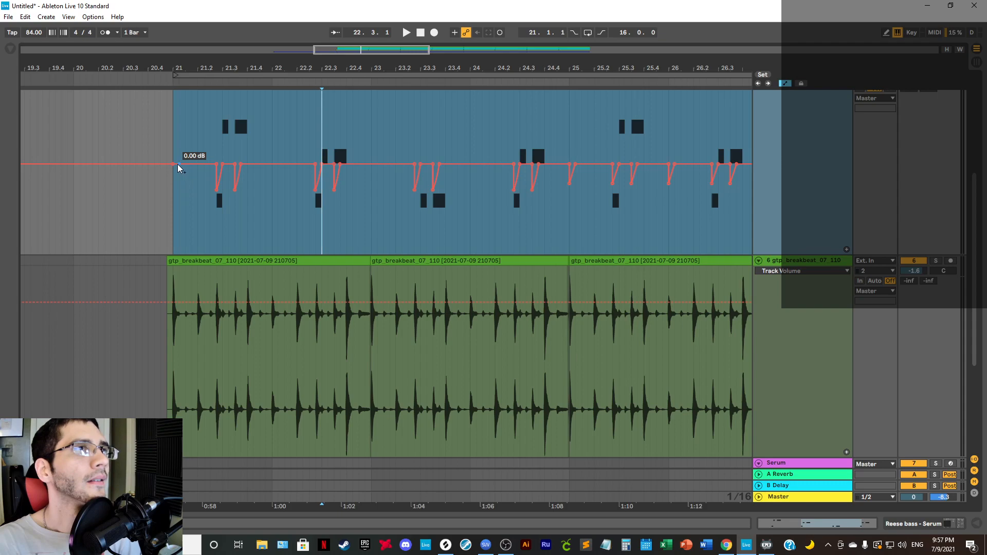
# Step: Copy the Gain automation of bars 21 and 22 and paste it at bars 23, 25 and 27
pyautogui.moveTo(175, 148); pyautogui.dragTo(373, 151)
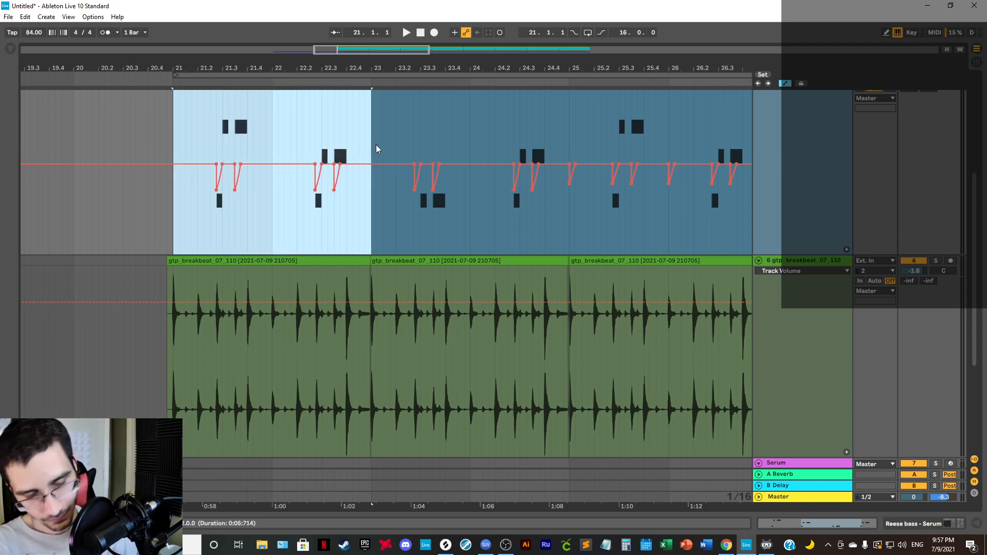
pyautogui.click(371, 118)
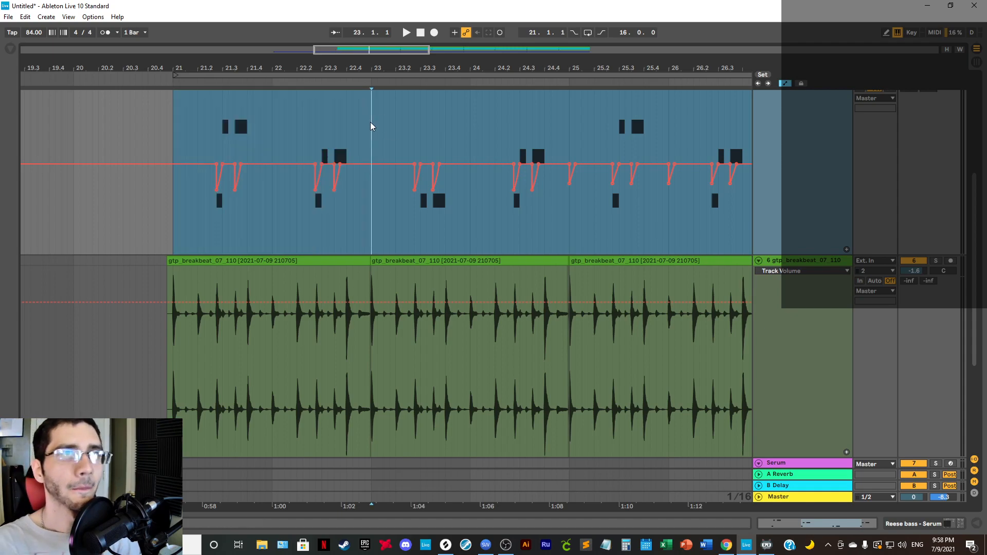
pyautogui.hotkey('ctrl', 'v')
pyautogui.click(569, 138)
pyautogui.hotkey('ctrl', 'v')
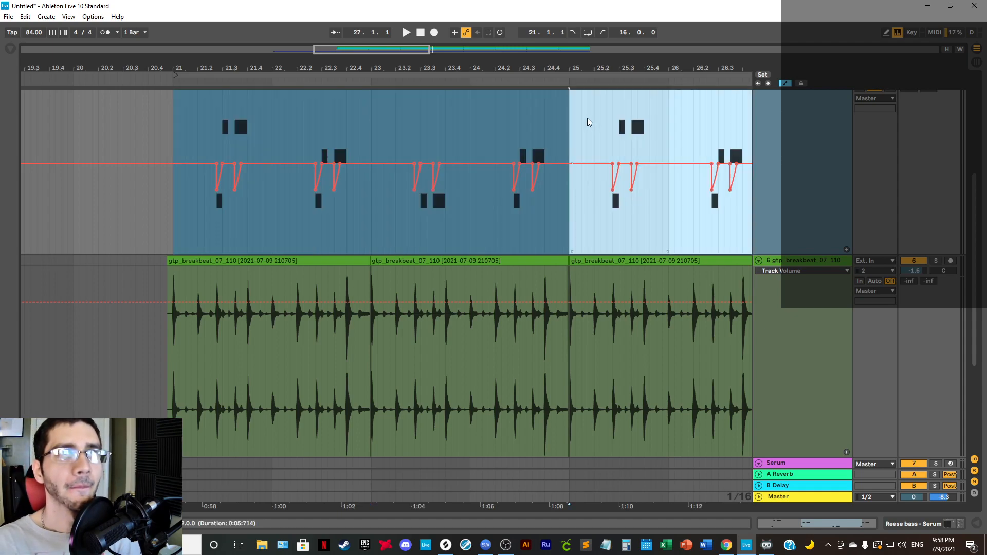
pyautogui.moveTo(621, 68); pyautogui.dragTo(369, 68)
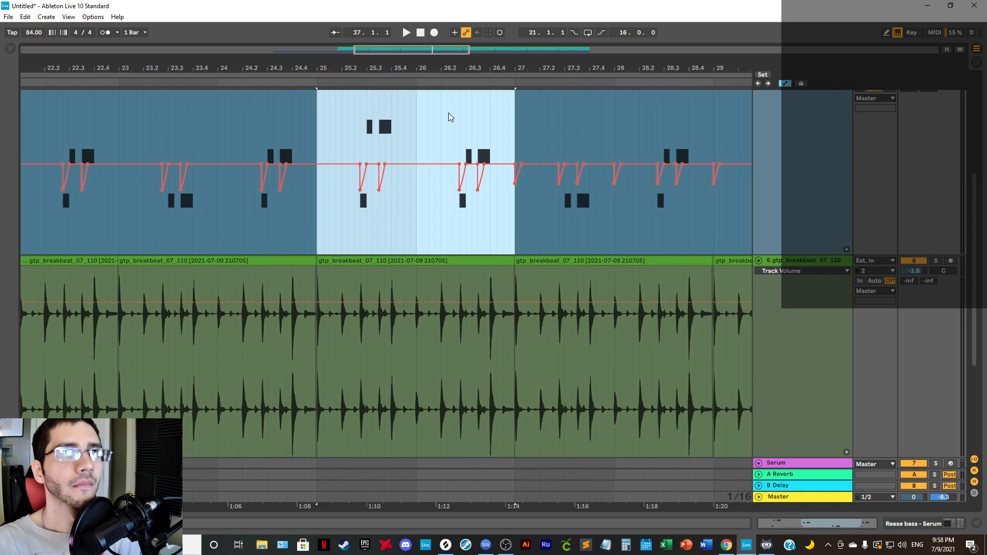
pyautogui.click(515, 135)
pyautogui.hotkey('ctrl', 'v')
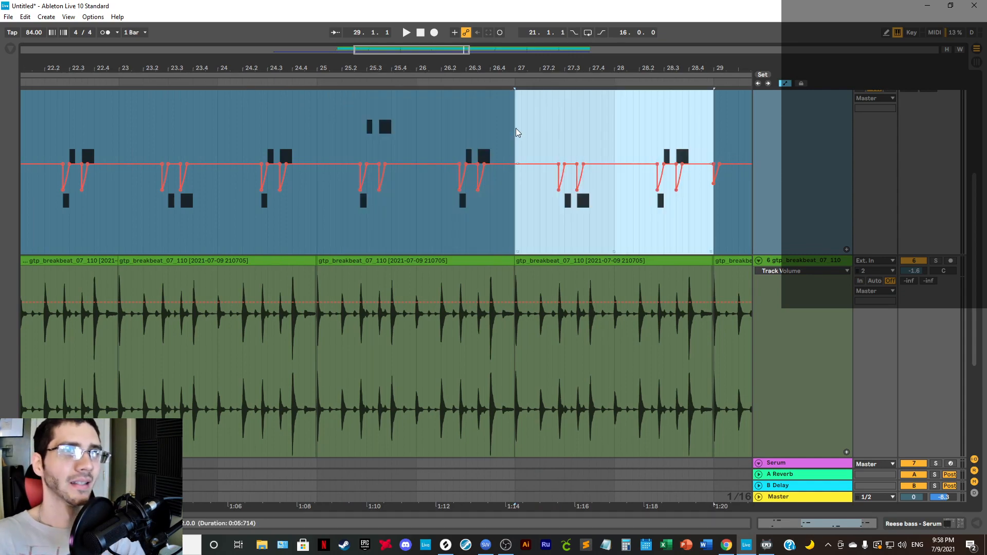
# Step: Paste the refined two-bar Gain automation over the Reese bass at bars 29 and 31
pyautogui.moveTo(546, 70); pyautogui.dragTo(355, 78)
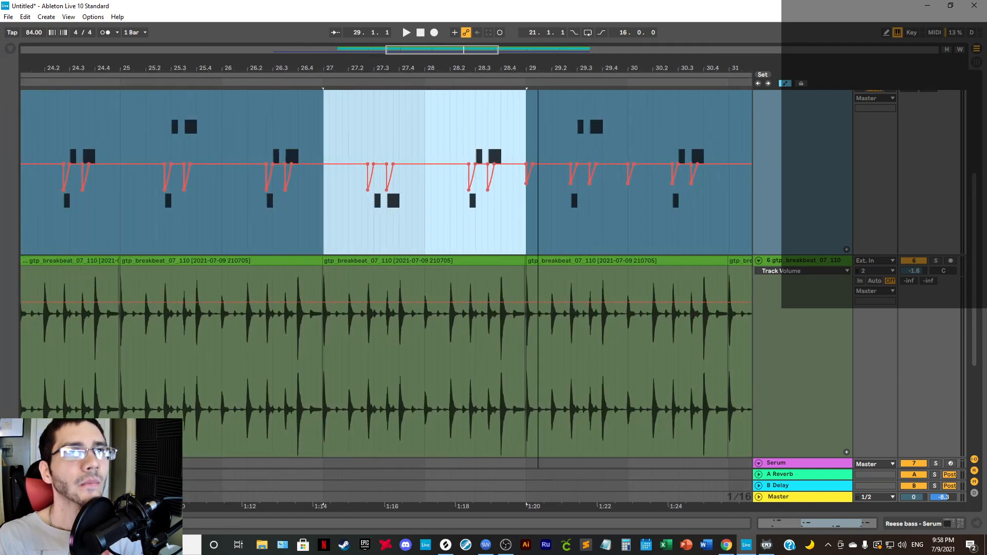
pyautogui.moveTo(538, 69); pyautogui.dragTo(536, 118)
pyautogui.click(504, 128)
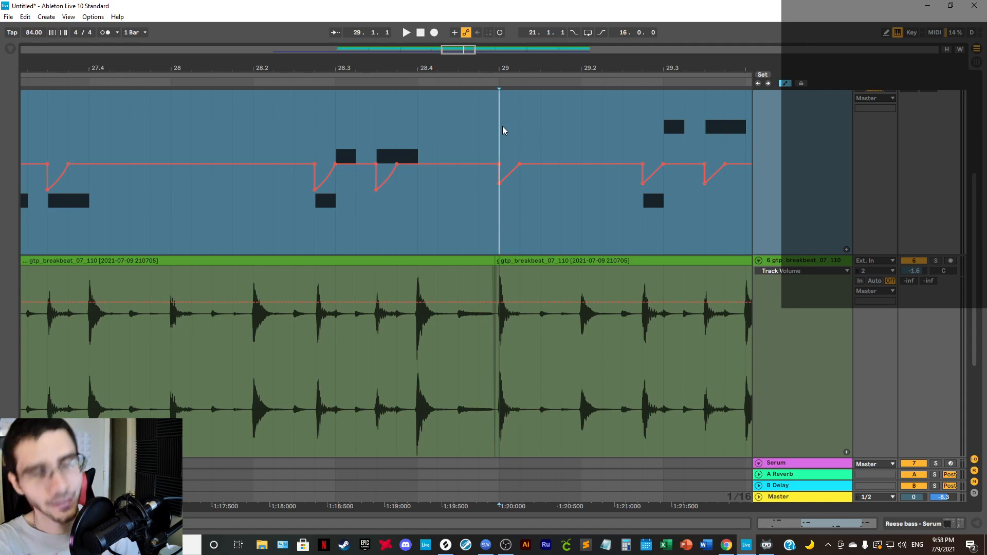
pyautogui.hotkey('ctrl', 'v')
pyautogui.moveTo(560, 68); pyautogui.dragTo(262, 30)
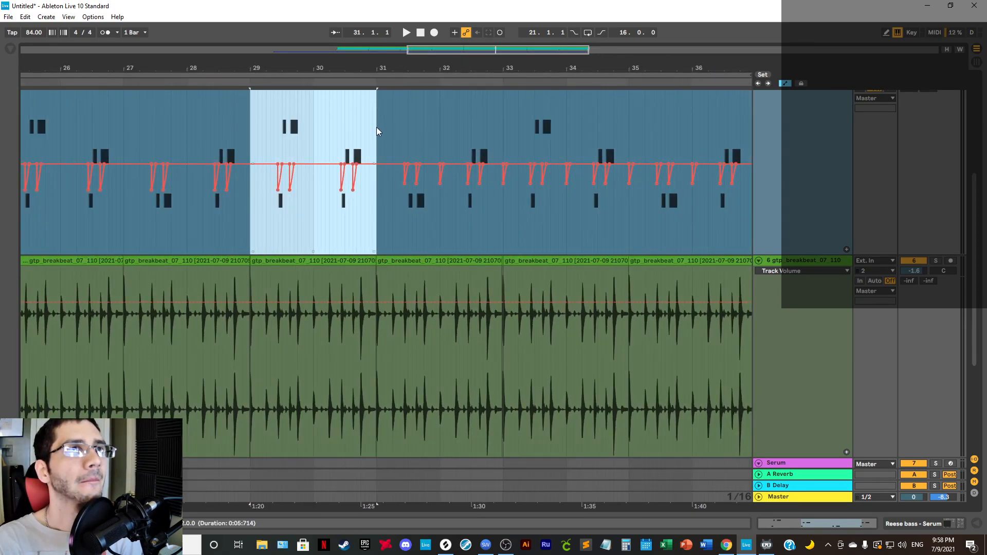
pyautogui.moveTo(376, 127); pyautogui.dragTo(477, 139)
# Step: Repeat the two-bar Gain automation at bars 33 and 35 of the Reese bass
pyautogui.click(503, 139)
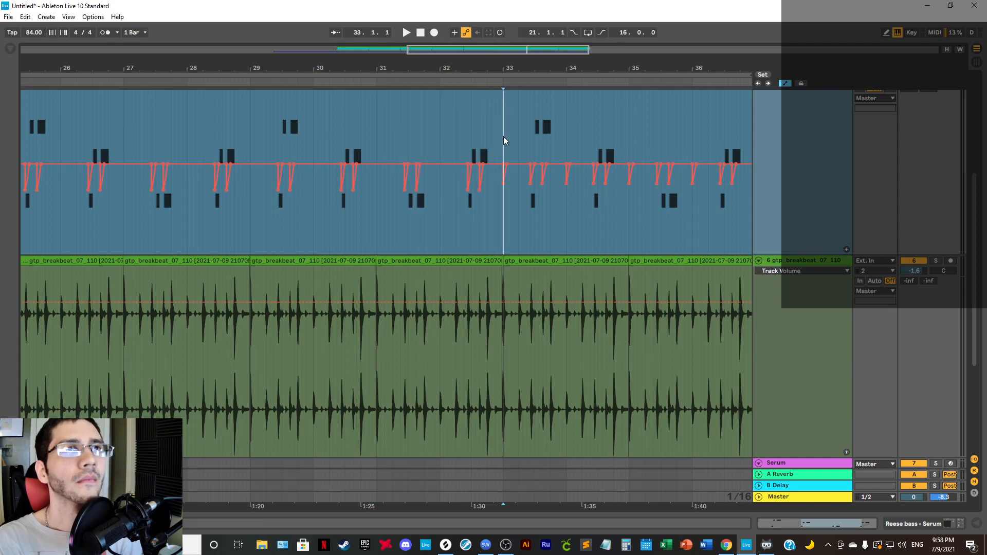
pyautogui.moveTo(506, 68)
pyautogui.mouseDown()
pyautogui.moveTo(505, 155)
pyautogui.moveTo(506, 69)
pyautogui.moveTo(260, 59)
pyautogui.moveTo(260, 13)
pyautogui.mouseUp()
pyautogui.hotkey('ctrl', 'v')
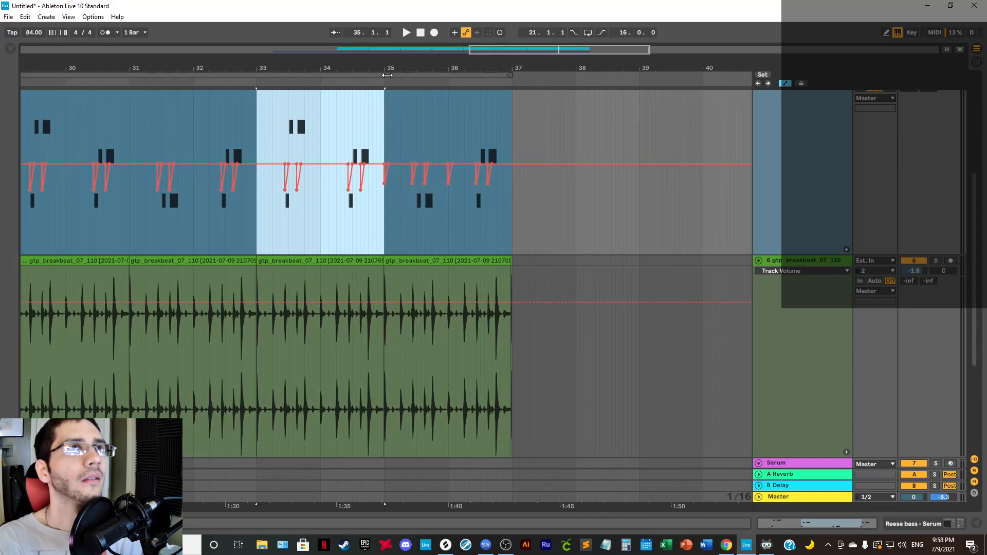
pyautogui.moveTo(387, 75); pyautogui.dragTo(383, 120)
pyautogui.hotkey('ctrl', 'd')
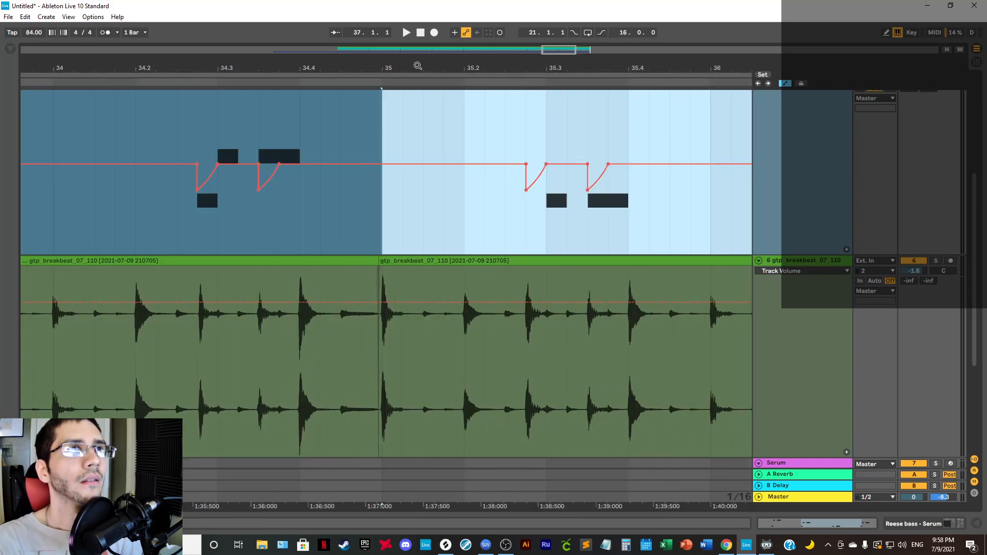
# Step: Set the fixed grid to 4 Bars and play the arrangement from bar 21
pyautogui.moveTo(417, 66); pyautogui.dragTo(434, 10)
pyautogui.scroll(1, 376, 263)
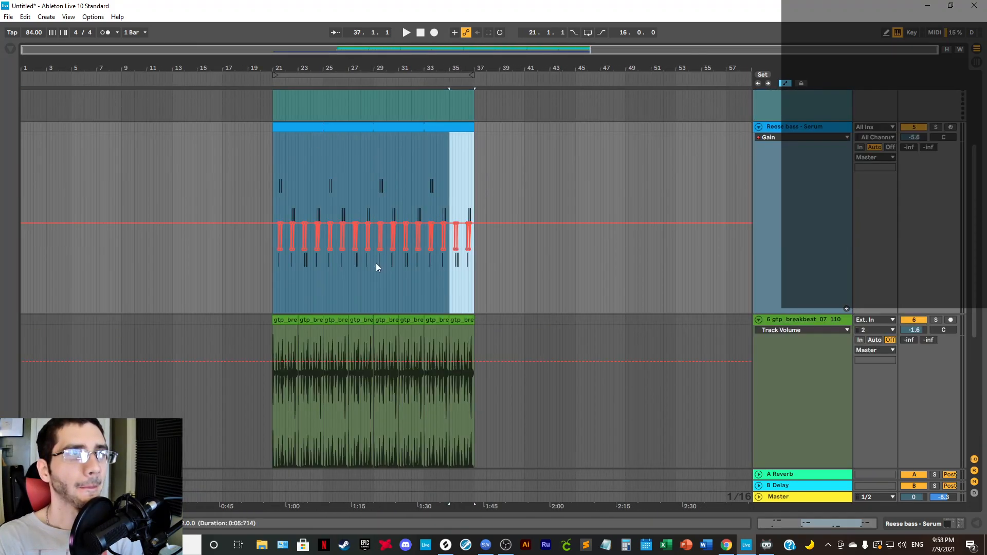
pyautogui.rightClick(600, 307)
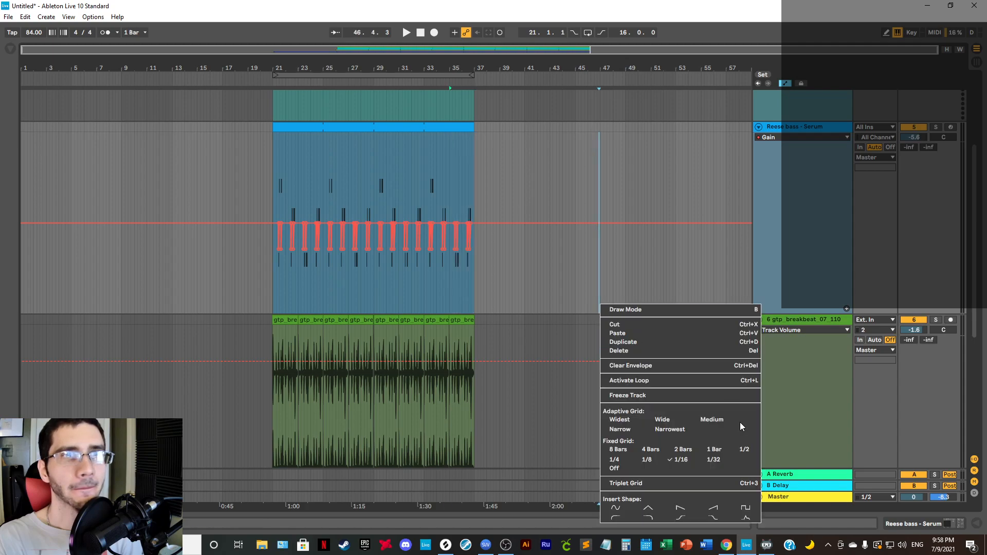
pyautogui.click(653, 451)
pyautogui.click(271, 164)
pyautogui.press('space')
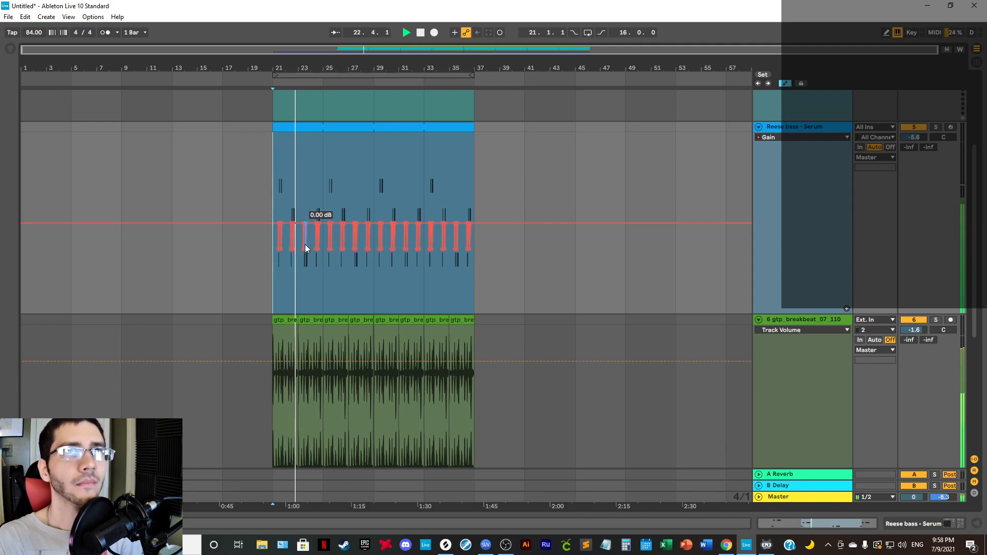
# Step: Solo the Reese bass to check its Gain dips by ear, and unsolo it again
pyautogui.scroll(-3, 737, 312)
pyautogui.scroll(4, 737, 313)
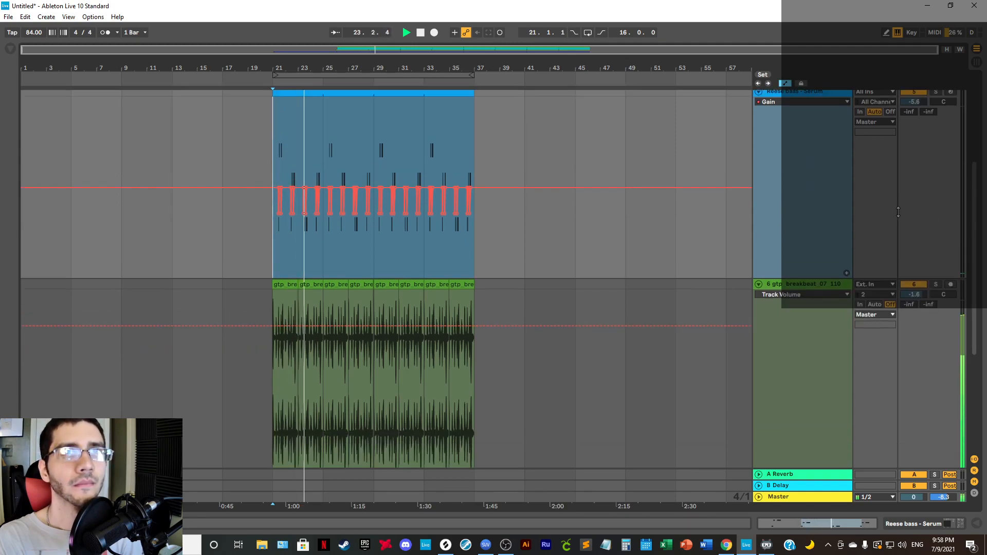
pyautogui.click(936, 139)
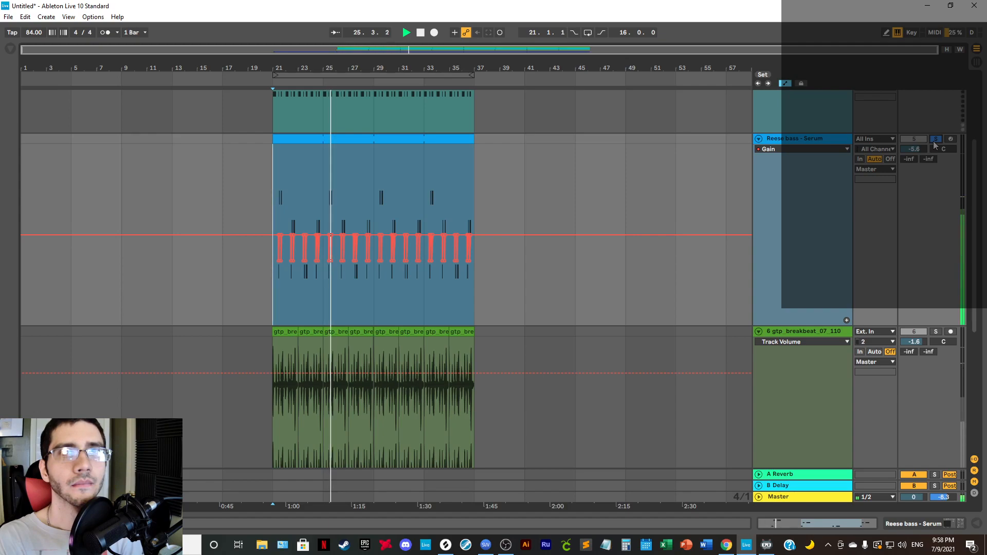
pyautogui.click(934, 141)
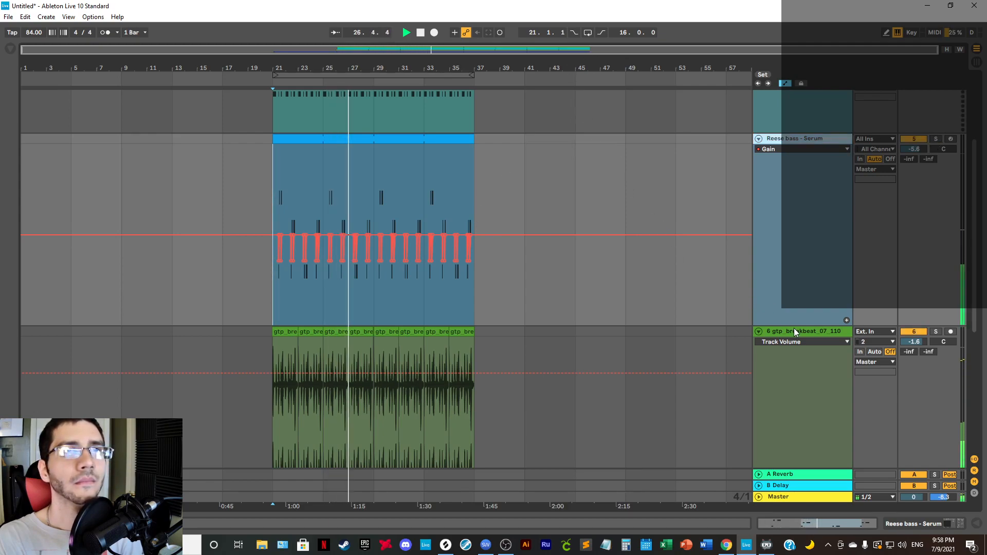
# Step: Shrink the Reese bass and gtp_breakbeat_07_110 tracks to a small height
pyautogui.moveTo(793, 326); pyautogui.dragTo(795, 176)
pyautogui.click(802, 185)
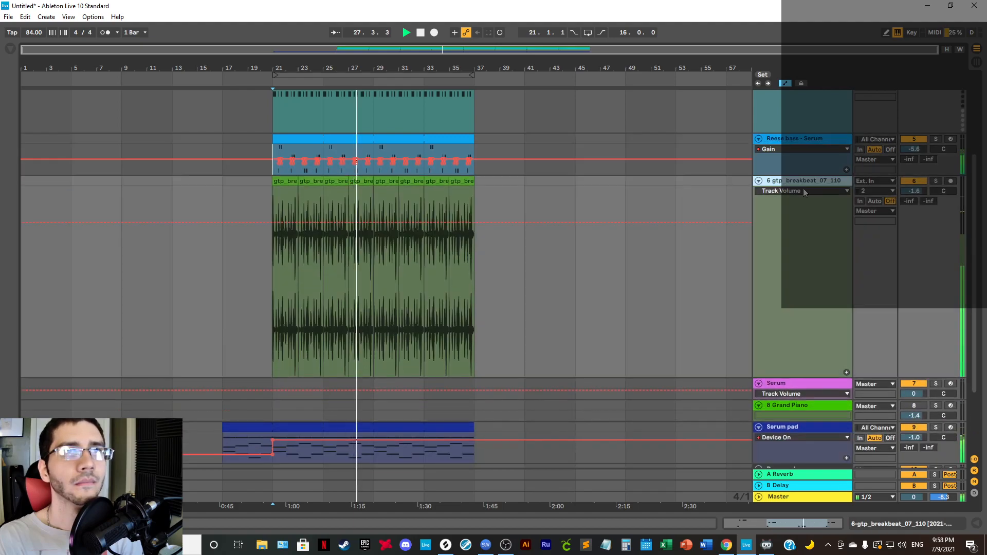
pyautogui.moveTo(799, 377); pyautogui.dragTo(804, 207)
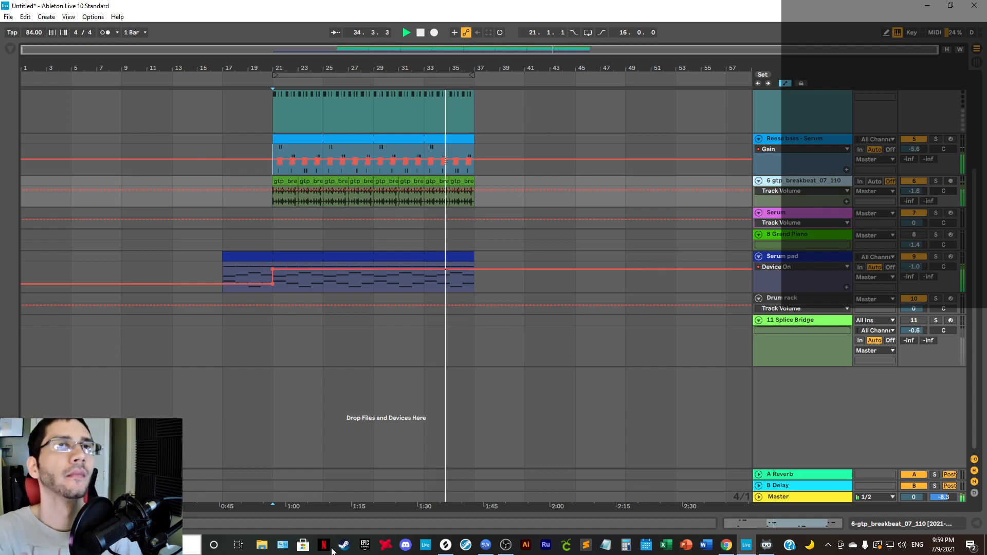
# Step: Delete the LFO Tool trig - bass track
pyautogui.scroll(1, 426, 237)
pyautogui.scroll(7, 426, 237)
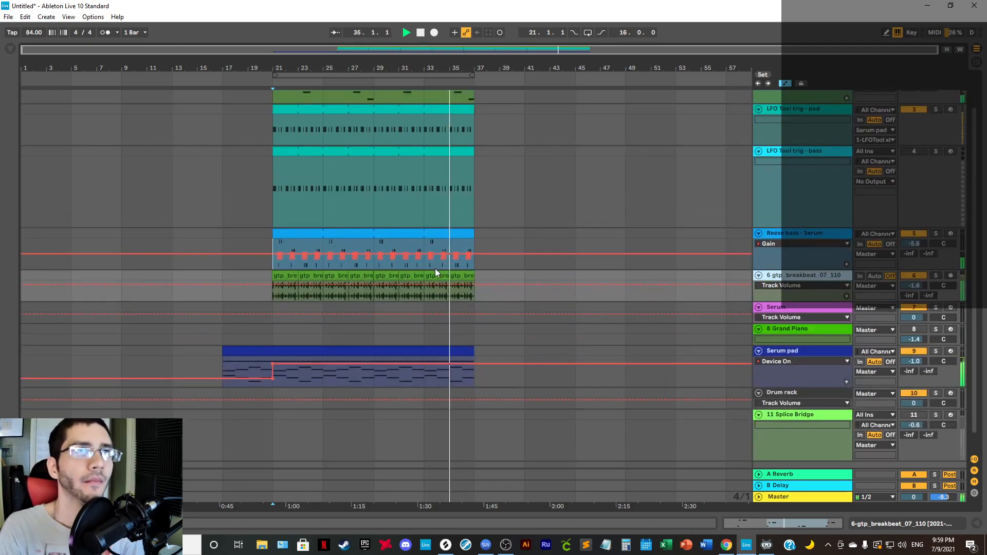
pyautogui.click(803, 158)
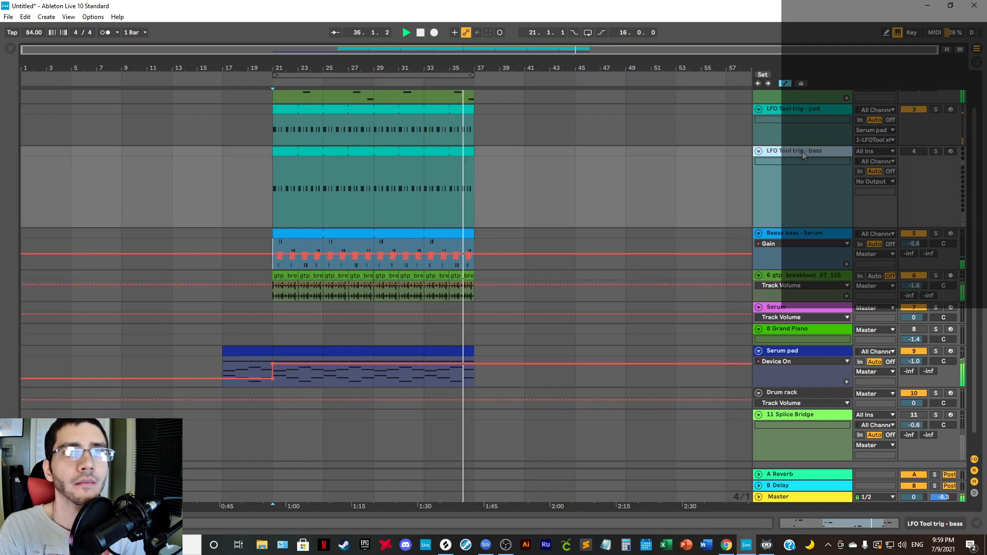
pyautogui.rightClick(804, 155)
pyautogui.click(823, 184)
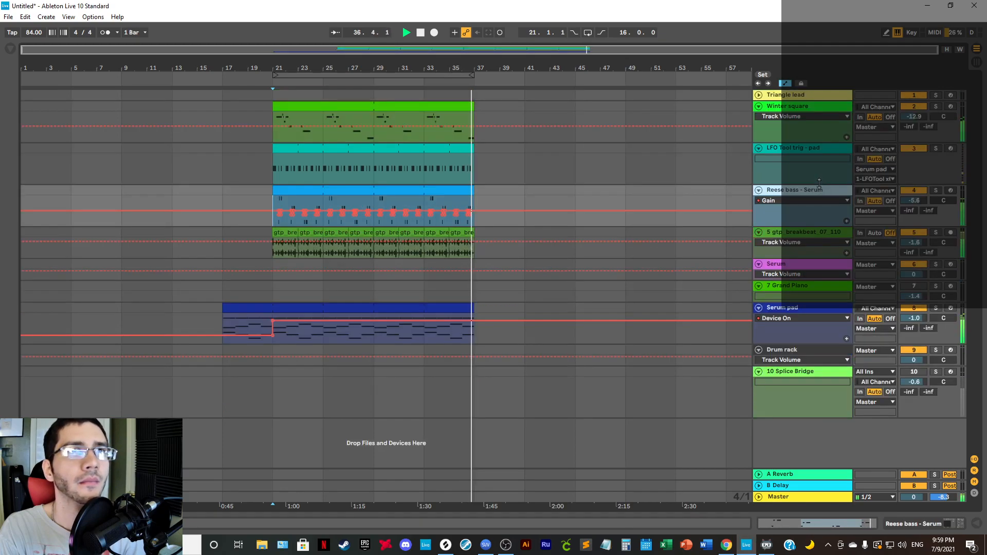
# Step: Set the fixed grid to 2 Bars and place the playback start at bar 17 on the Winter square track
pyautogui.click(915, 524)
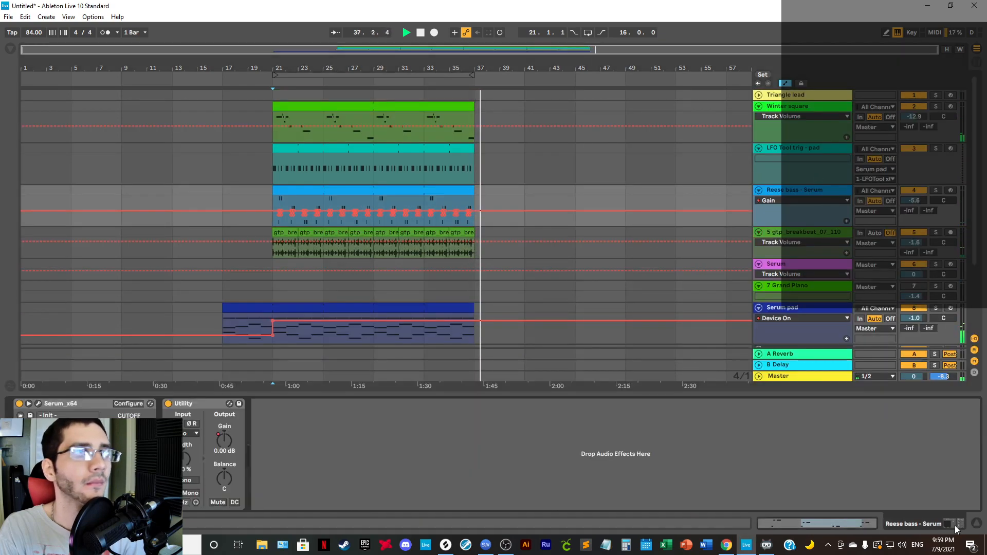
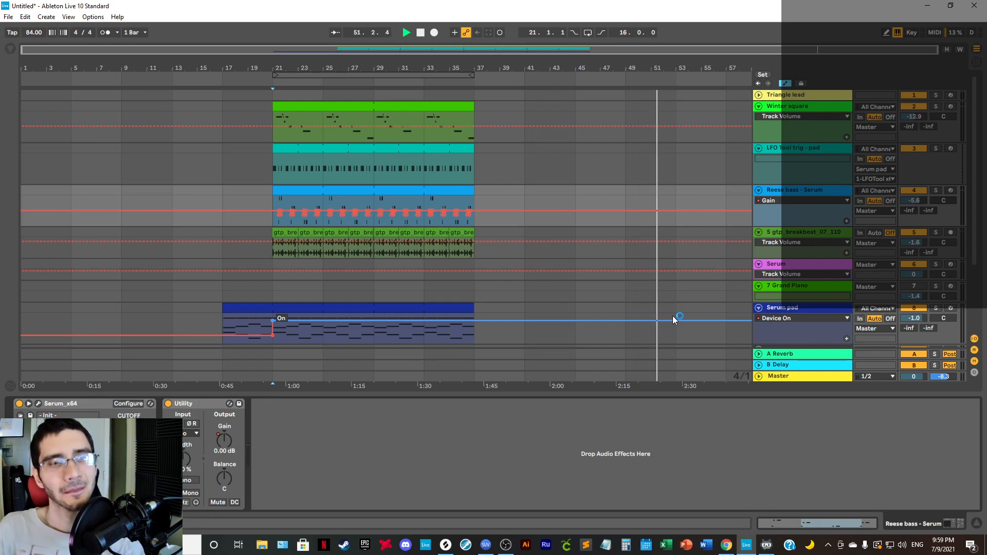
pyautogui.rightClick(222, 116)
pyautogui.click(283, 217)
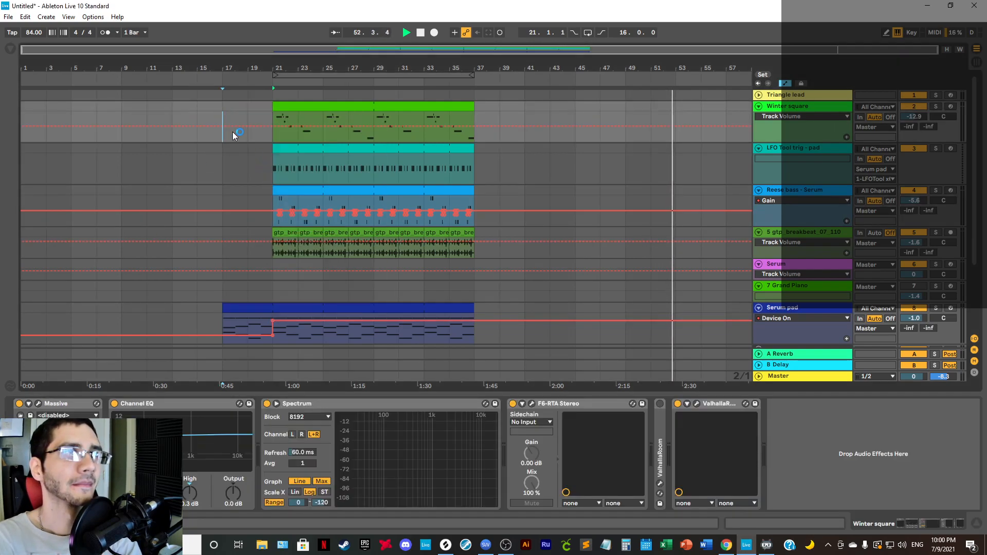
pyautogui.click(226, 106)
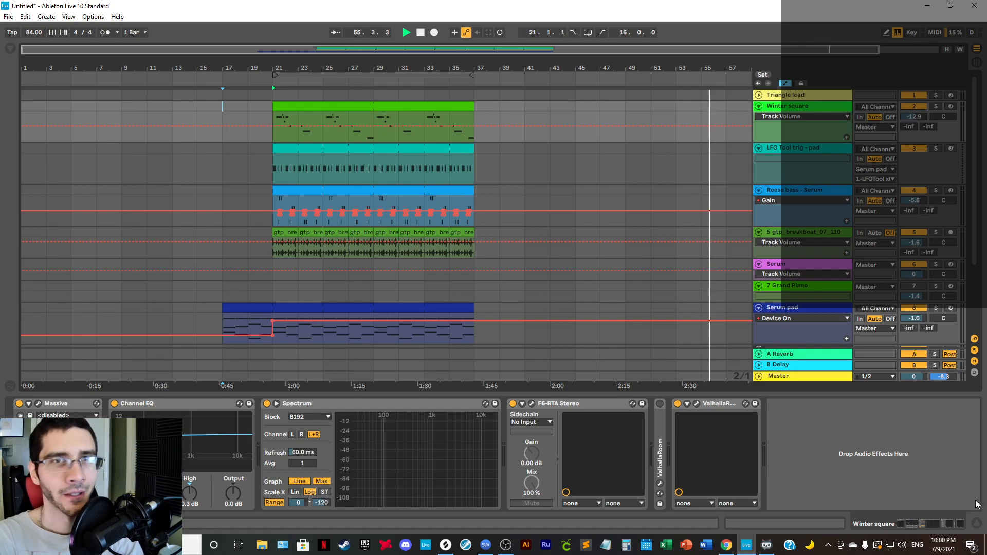
pyautogui.click(977, 523)
# Step: Reduce the breakbeat, Winter square, LFO Tool trig - pad and Reese bass tracks to compact height and unfold the Triangle lead track
pyautogui.click(798, 230)
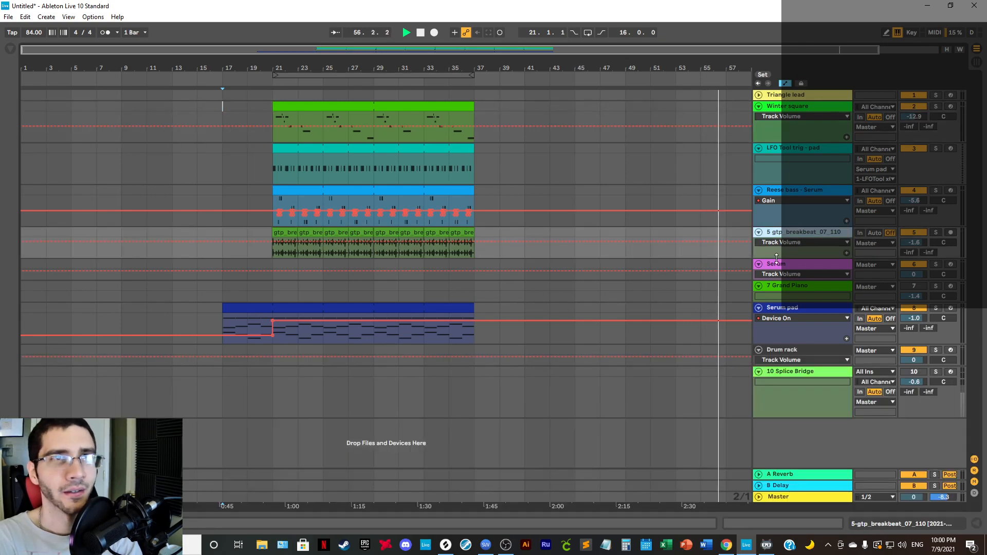
pyautogui.moveTo(776, 258); pyautogui.dragTo(784, 246)
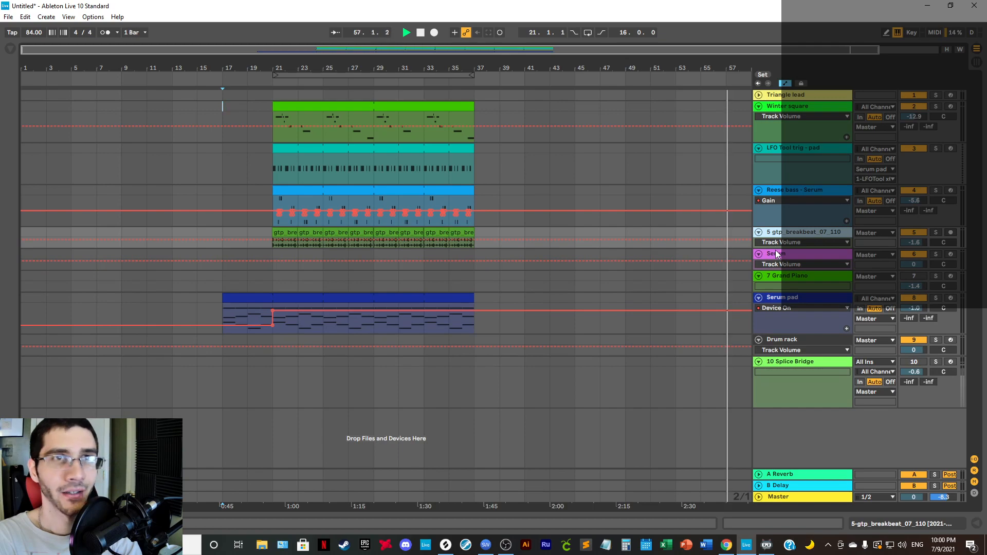
pyautogui.click(796, 104)
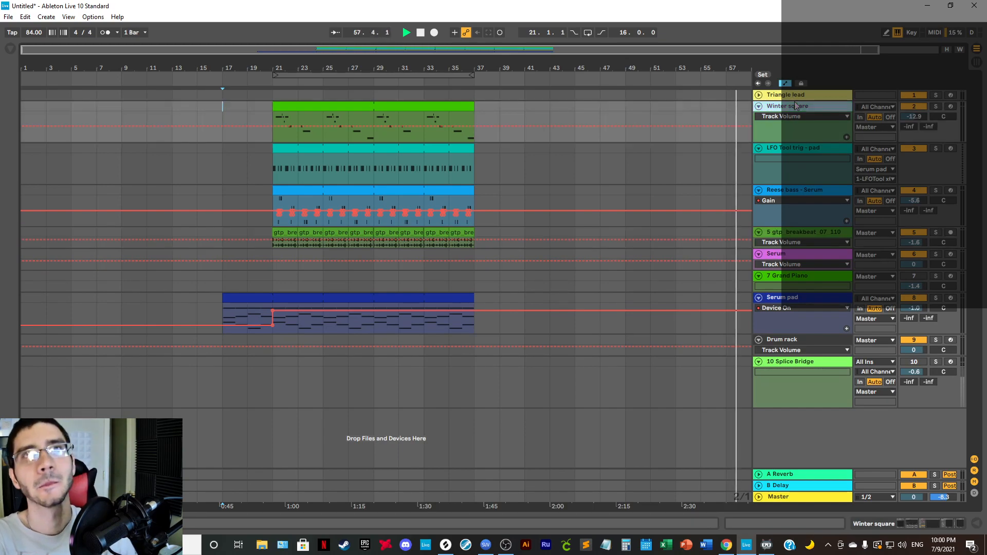
pyautogui.keyDown('shift'); pyautogui.click(794, 190); pyautogui.keyUp('shift')
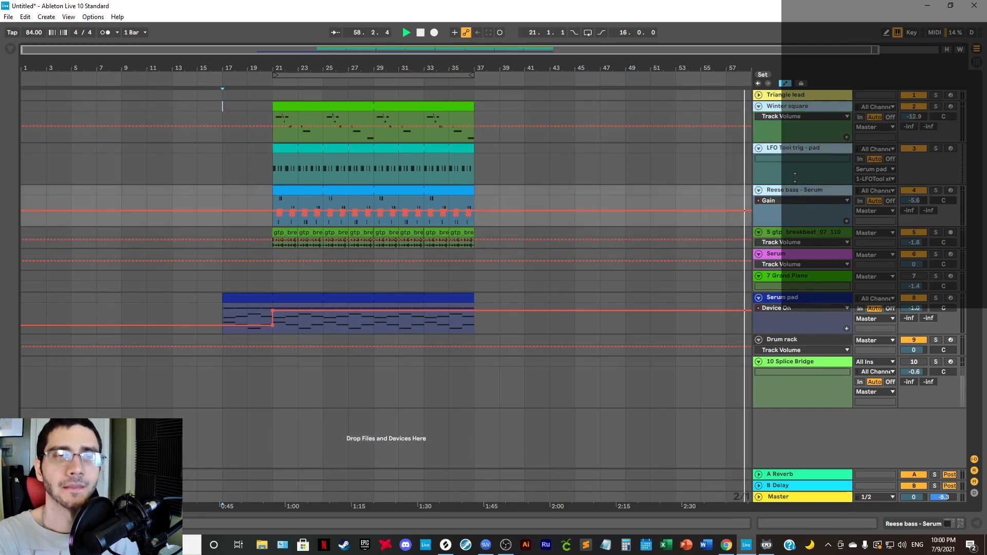
pyautogui.moveTo(794, 184); pyautogui.dragTo(796, 154)
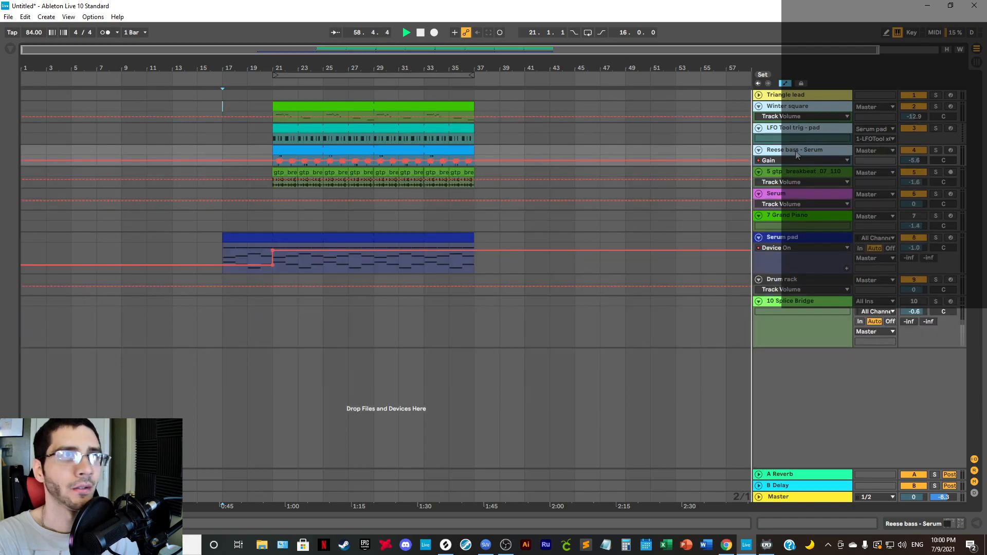
pyautogui.click(796, 96)
pyautogui.moveTo(795, 99); pyautogui.dragTo(797, 109)
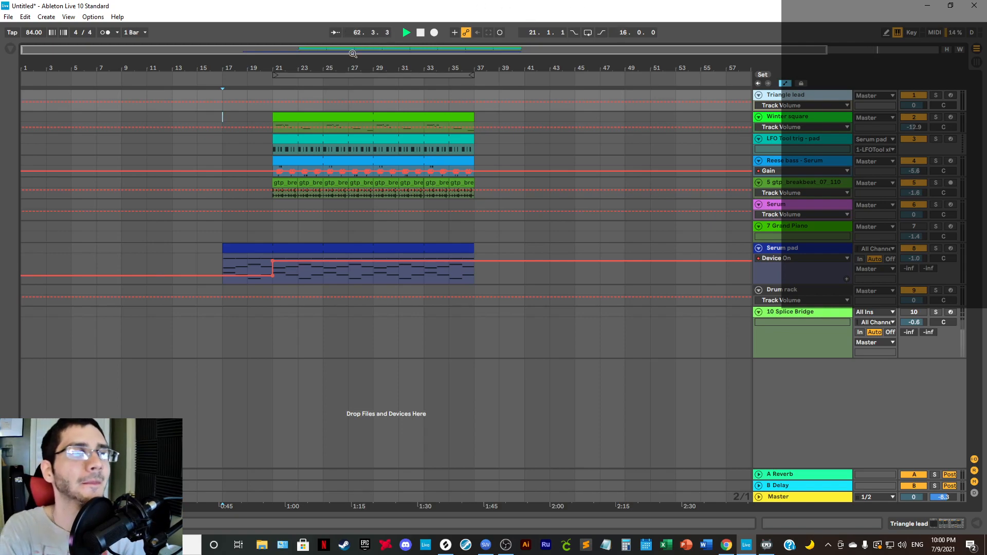
# Step: Restart playback from bar 17 and make the Serum pad track slightly taller
pyautogui.press('space')
pyautogui.press('space')
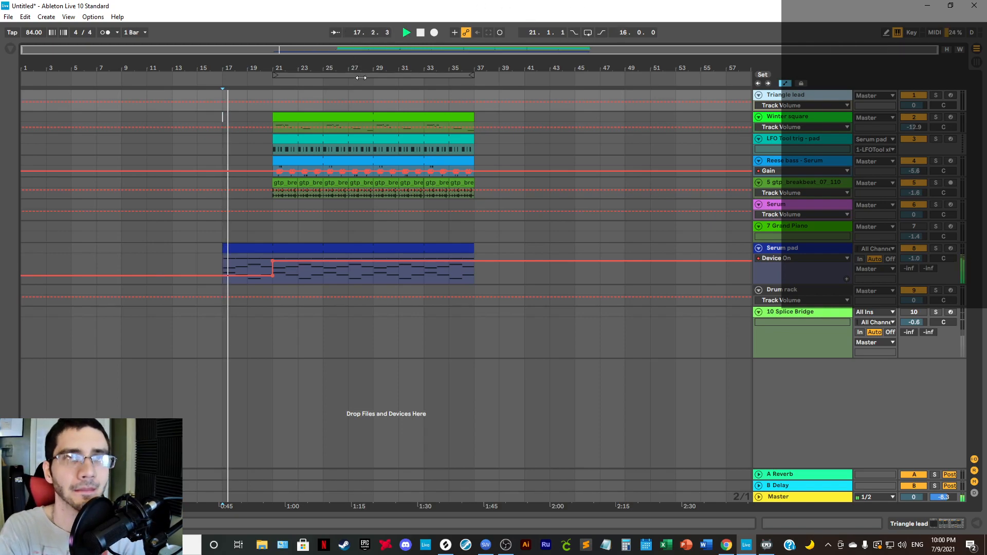
pyautogui.click(770, 253)
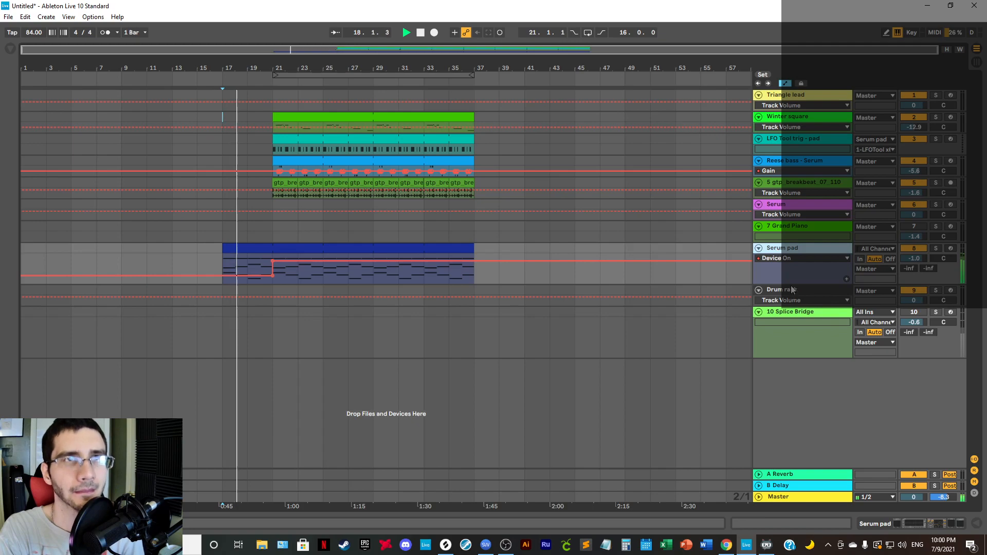
pyautogui.moveTo(792, 284); pyautogui.dragTo(791, 294)
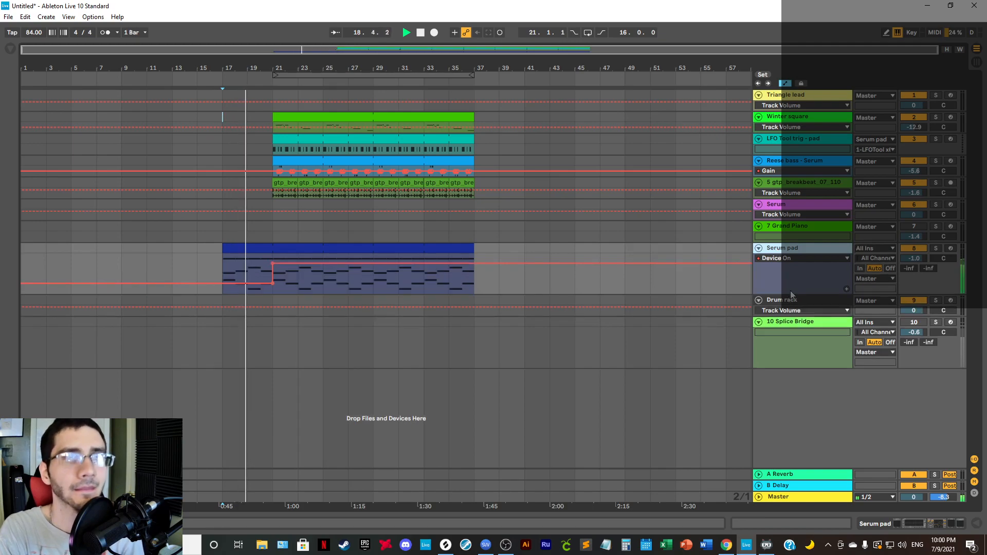
# Step: Delete the empty Serum and 7 Grand Piano tracks together
pyautogui.click(804, 206)
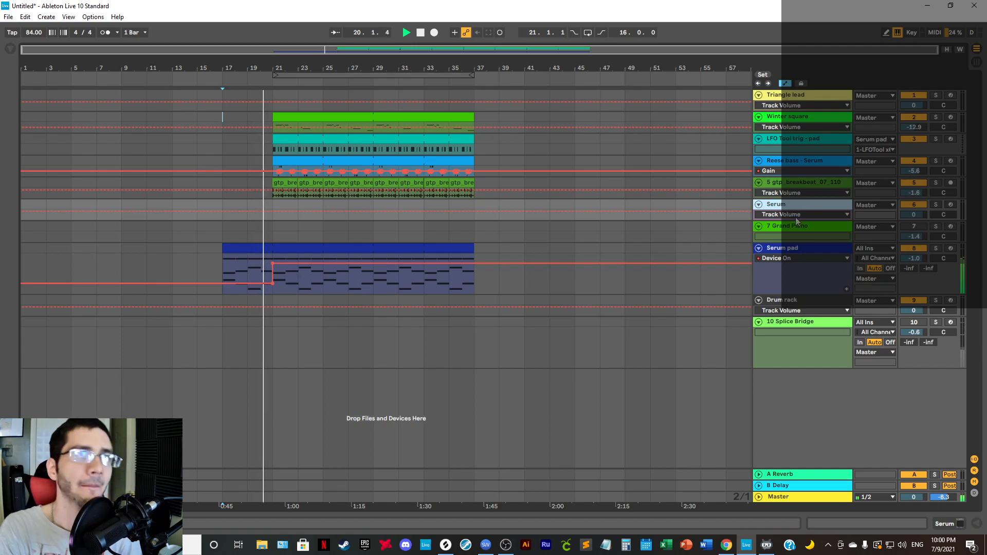
pyautogui.rightClick(800, 228)
pyautogui.click(820, 258)
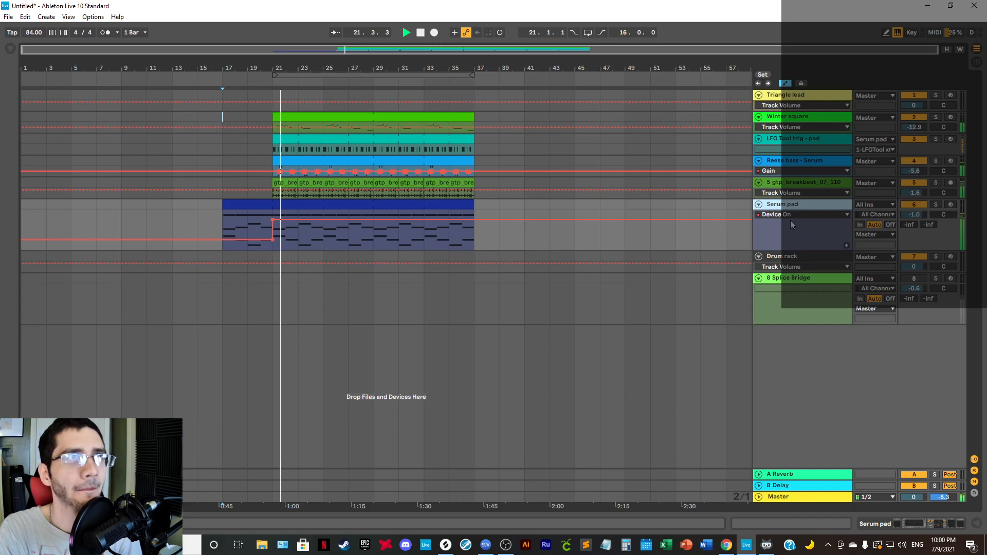
# Step: Rename the Reese bass - Serum track as Bass
pyautogui.click(786, 148)
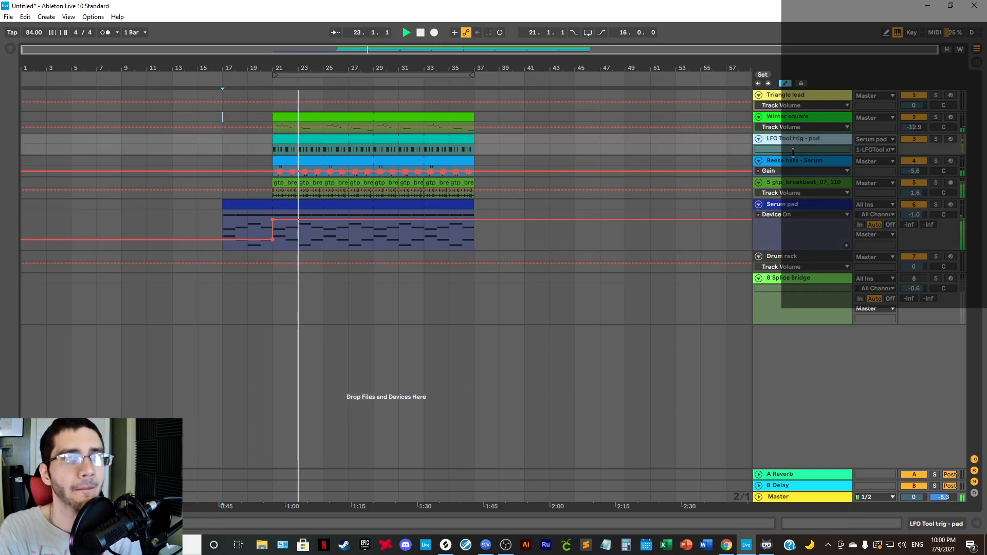
pyautogui.click(795, 164)
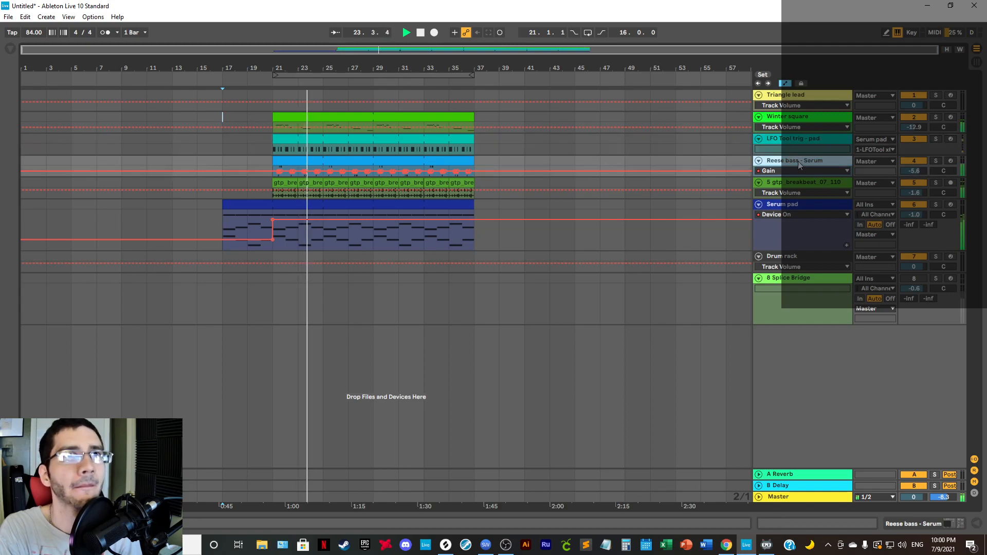
pyautogui.rightClick(798, 163)
pyautogui.click(824, 223)
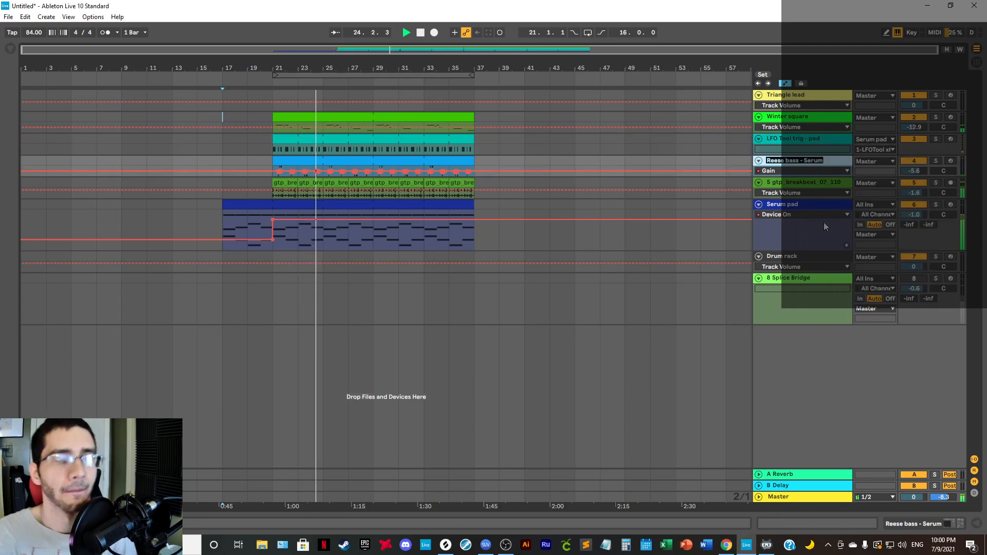
pyautogui.write('Bass')
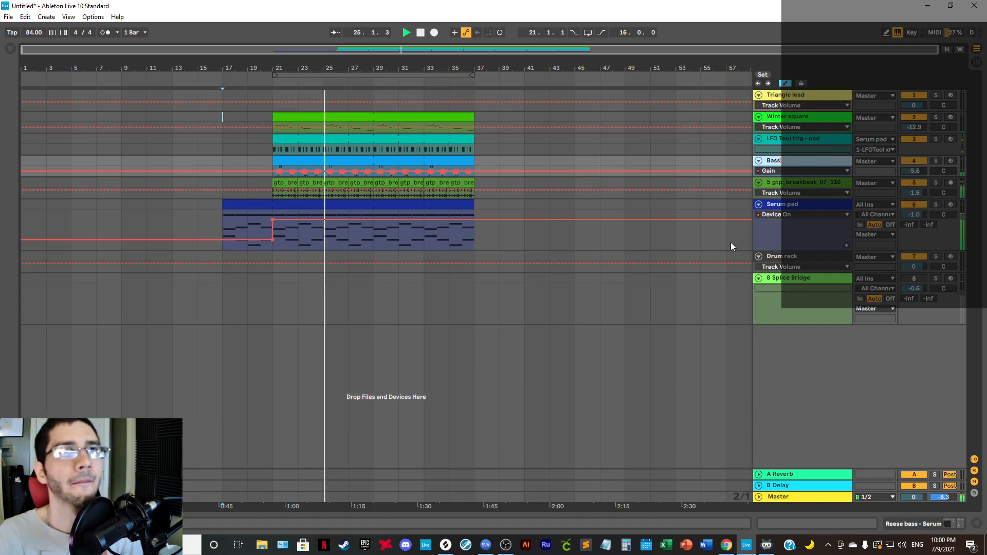
pyautogui.click(726, 242)
# Step: Make the Bass track much taller and trim its MIDI clip so it starts at bar 29, keeping the Gain automation
pyautogui.click(788, 163)
pyautogui.moveTo(794, 176); pyautogui.dragTo(794, 276)
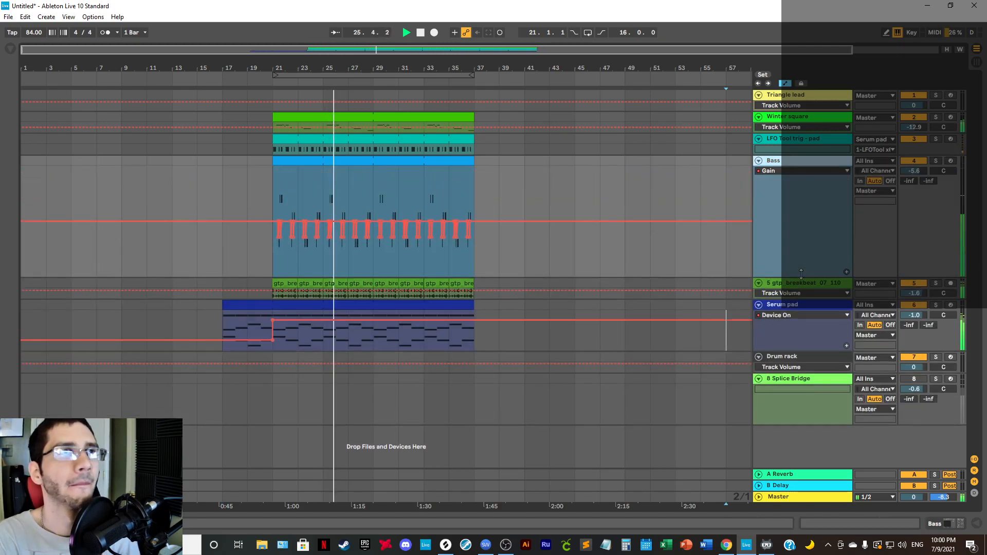
pyautogui.moveTo(365, 66); pyautogui.dragTo(364, 98)
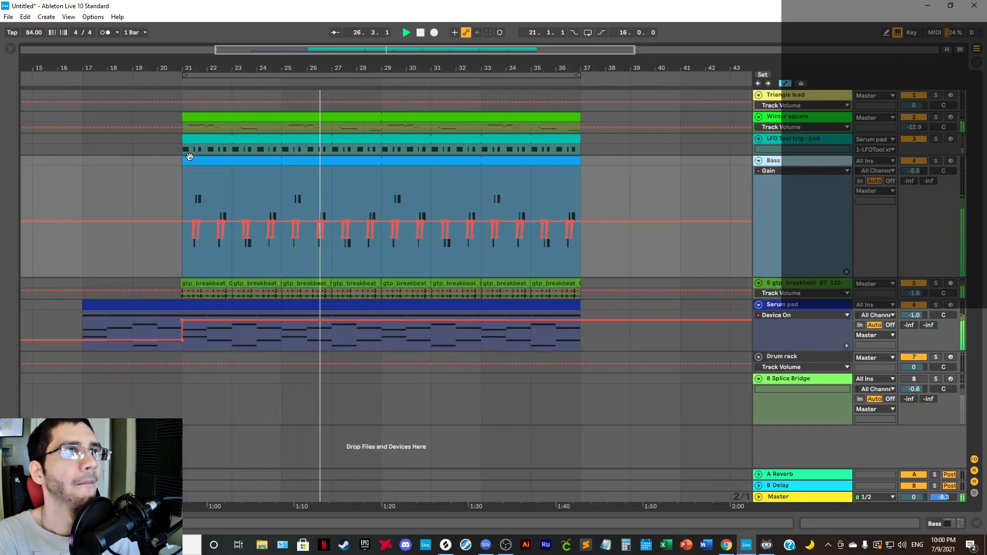
pyautogui.moveTo(184, 155); pyautogui.dragTo(368, 191)
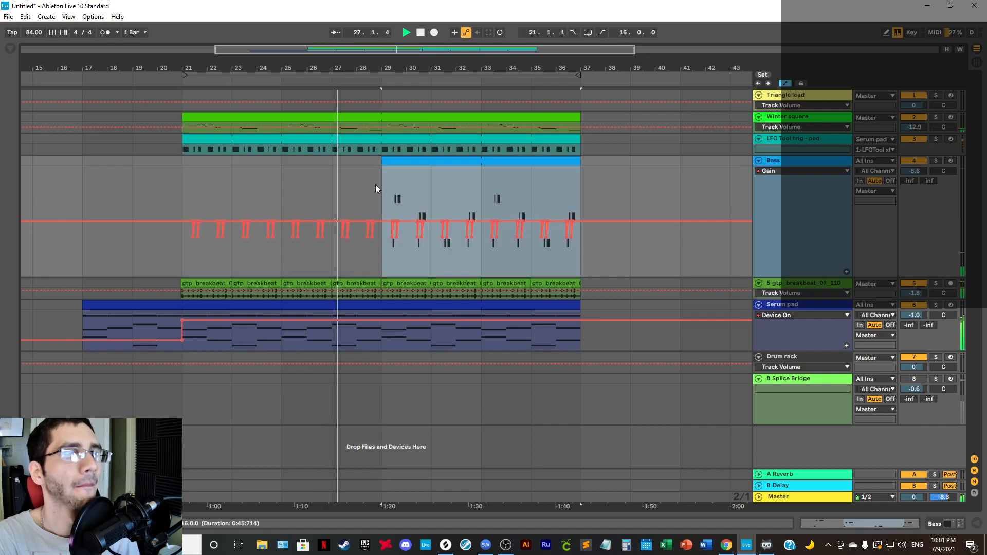
pyautogui.moveTo(388, 66); pyautogui.dragTo(423, 118)
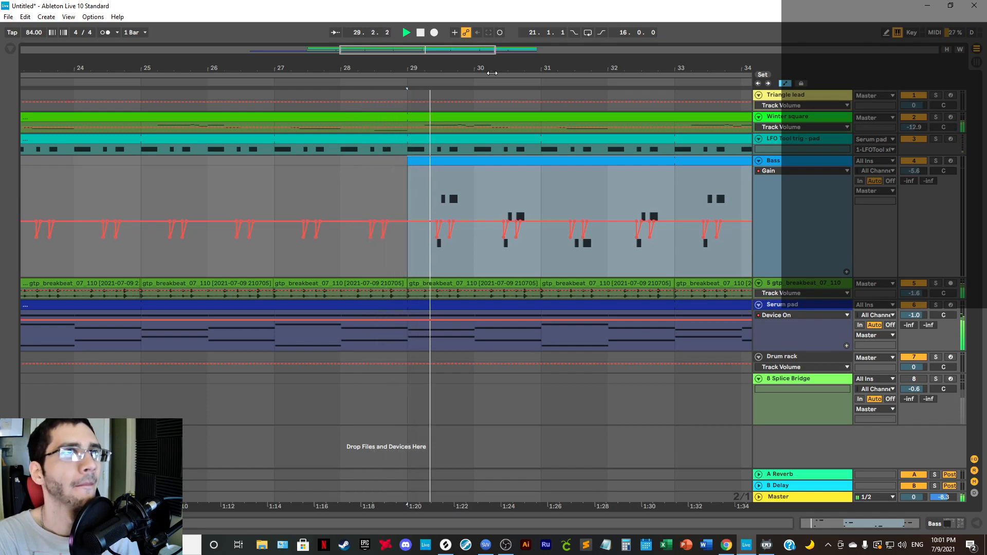
pyautogui.moveTo(492, 71); pyautogui.dragTo(486, 21)
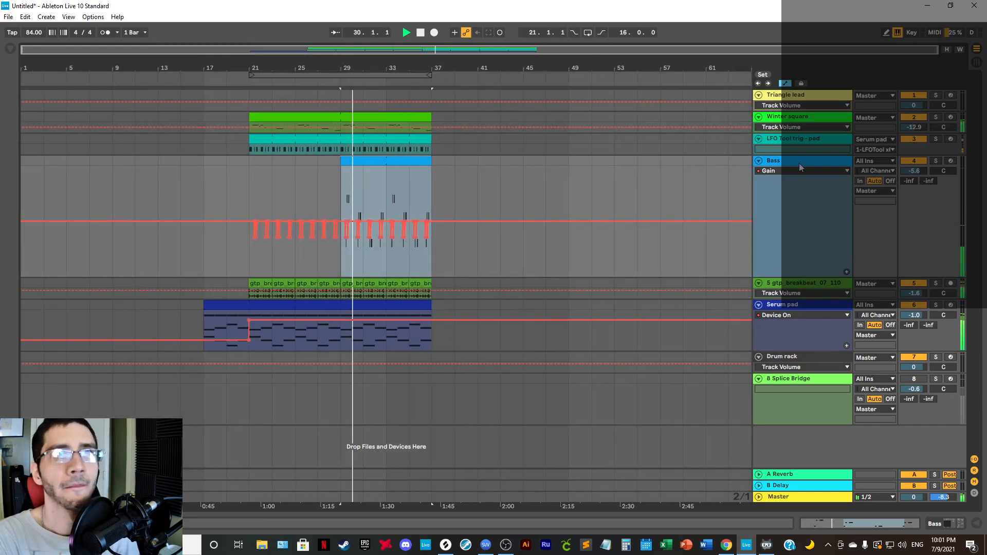
# Step: Examine the Serum filter settings of the Bass track during looped playback, and switch the loop off
pyautogui.click(588, 32)
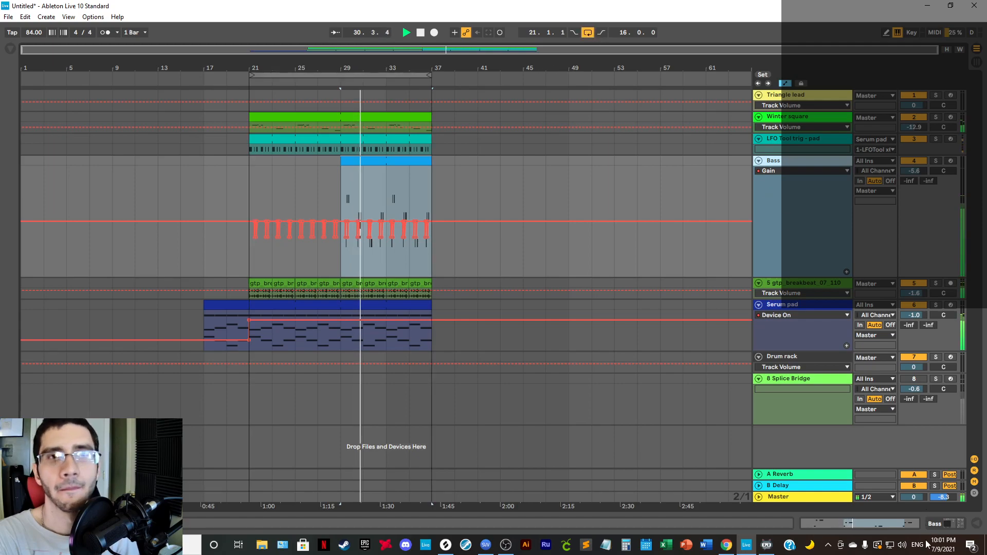
pyautogui.click(928, 525)
pyautogui.click(39, 406)
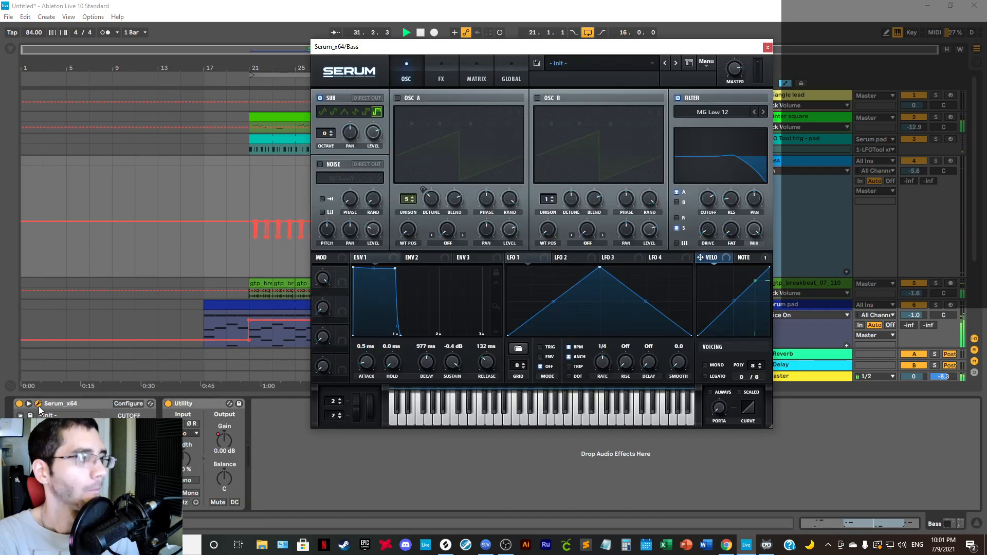
pyautogui.moveTo(703, 208)
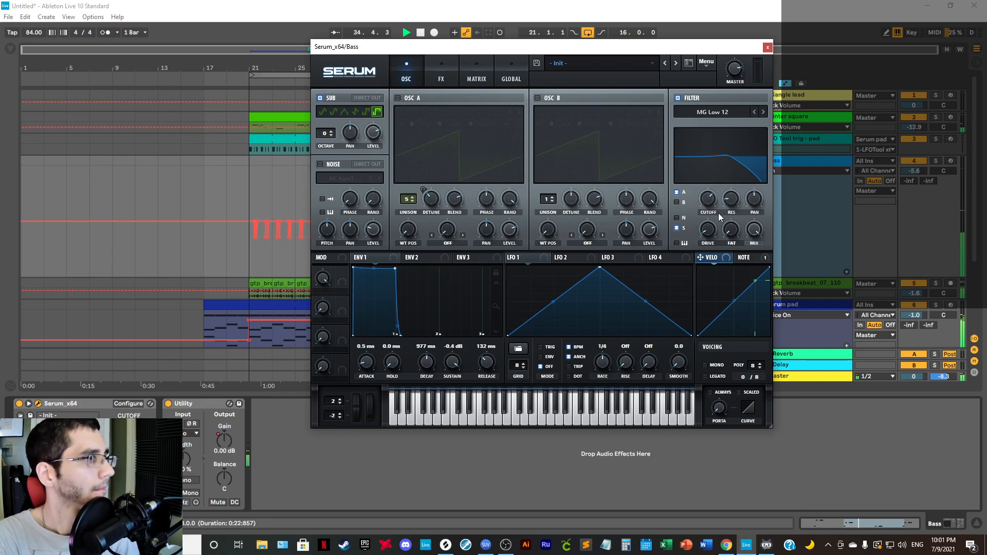
pyautogui.click(767, 48)
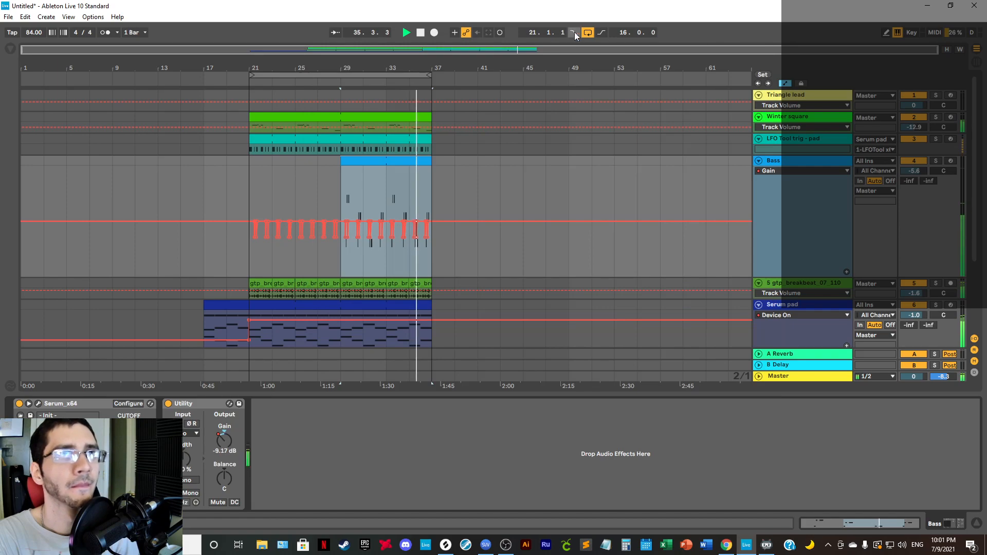
pyautogui.click(587, 33)
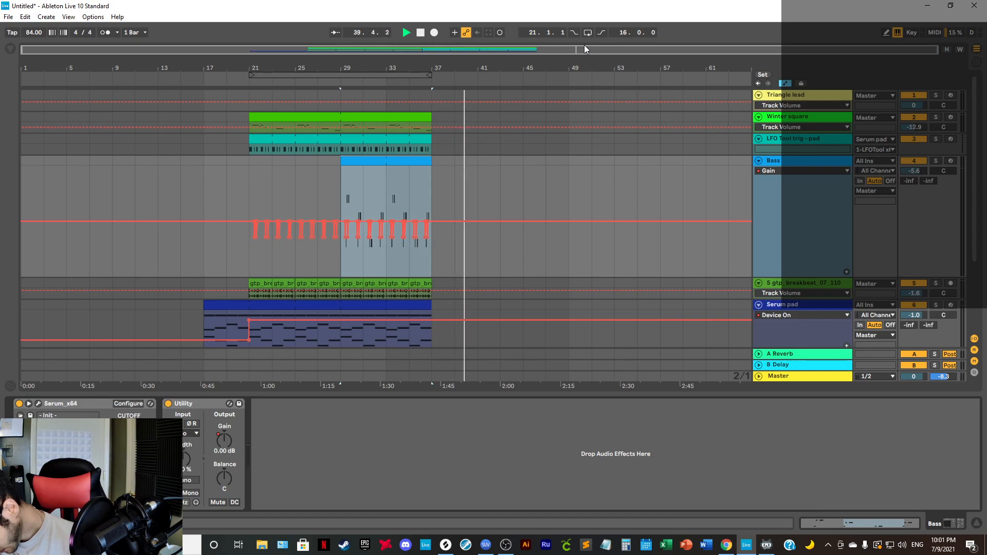
# Step: Assign the Note modulation source to the filter cutoff in the Bass track's Serum and restart playback from bar 29
pyautogui.press('space')
pyautogui.press('space')
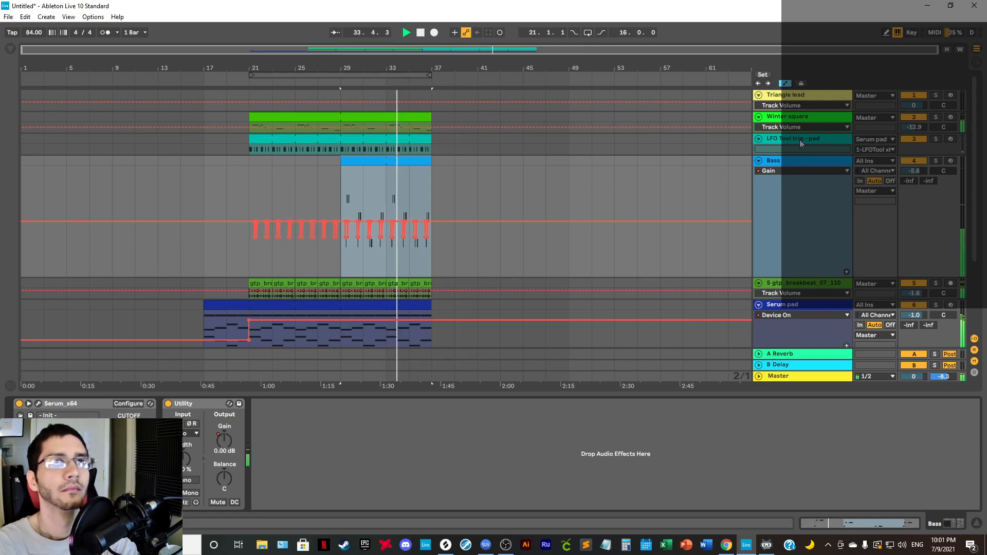
pyautogui.click(798, 159)
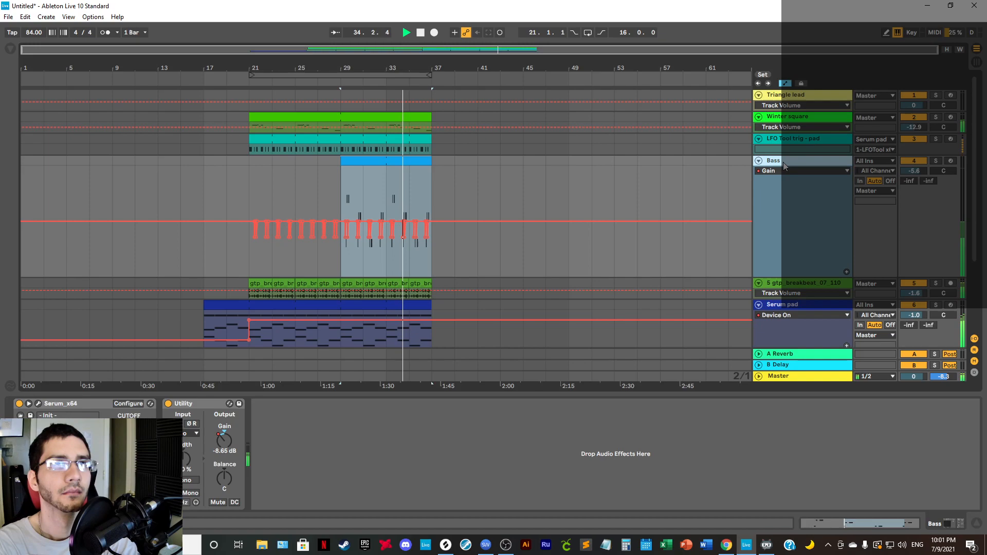
pyautogui.click(39, 404)
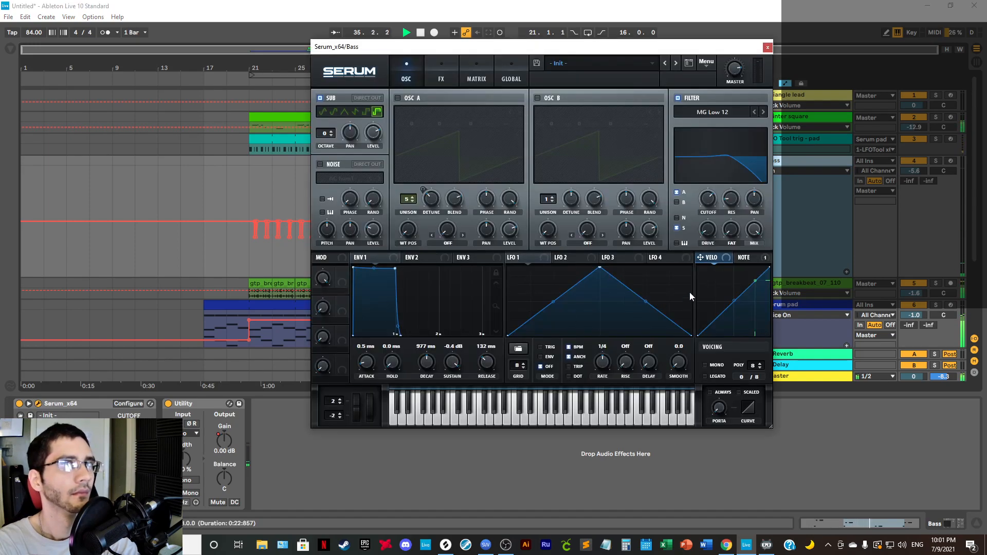
pyautogui.moveTo(710, 204); pyautogui.dragTo(711, 200)
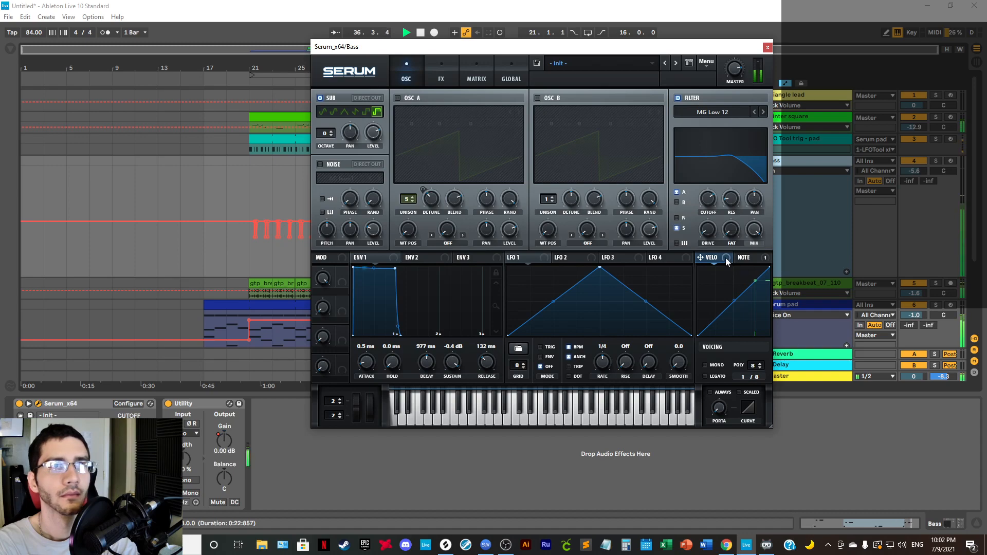
pyautogui.click(769, 260)
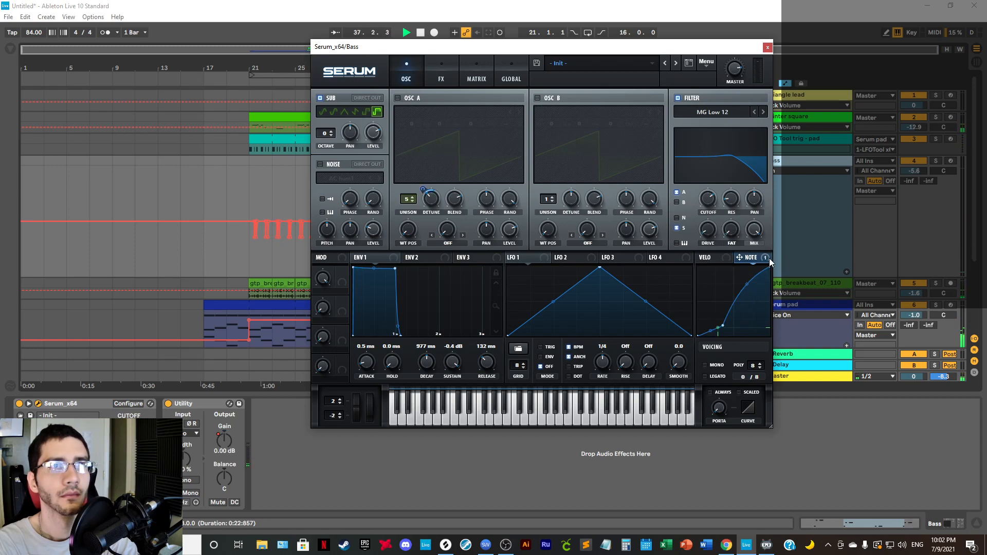
pyautogui.press('space')
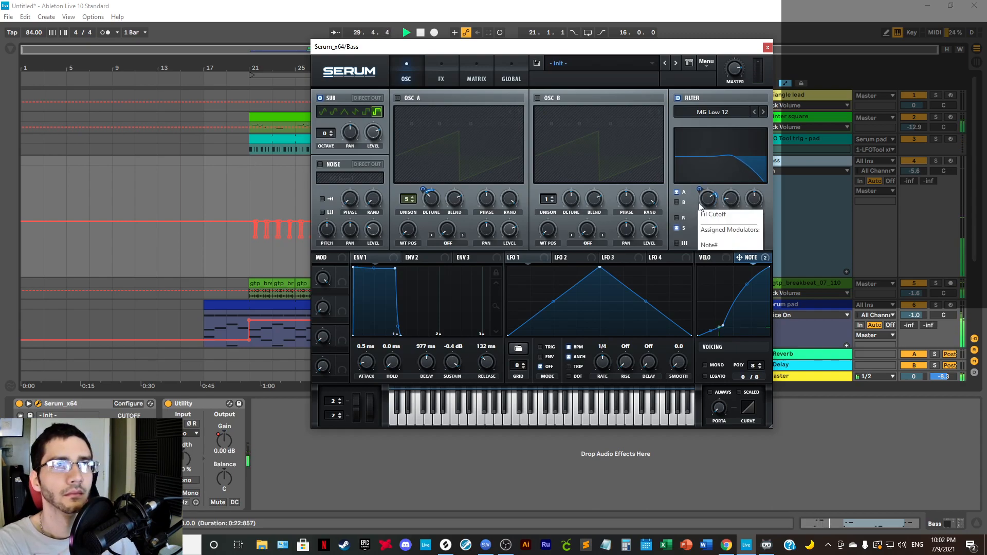
# Step: Reset the Note modulation curve in Serum to a straight line and close the plugin window
pyautogui.doubleClick(724, 325)
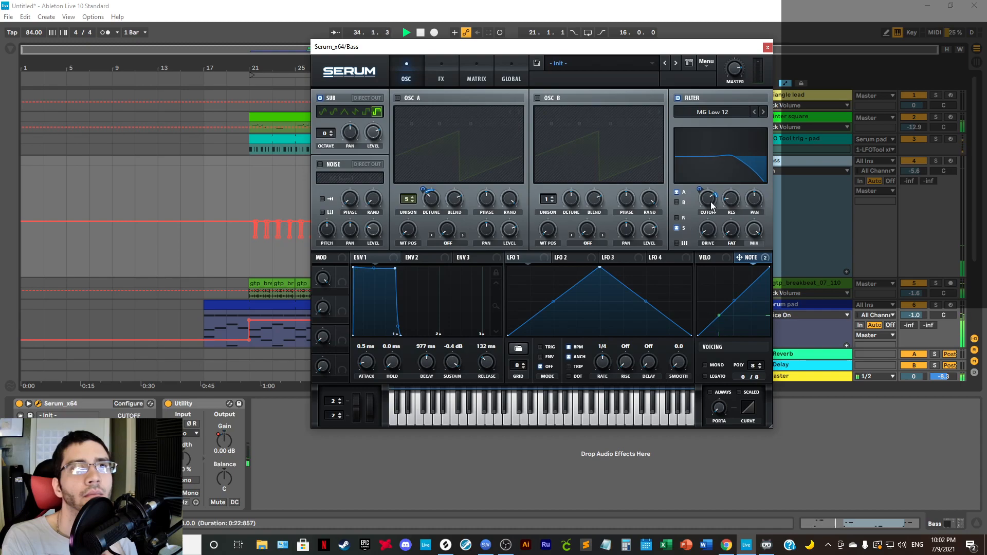
pyautogui.moveTo(708, 206)
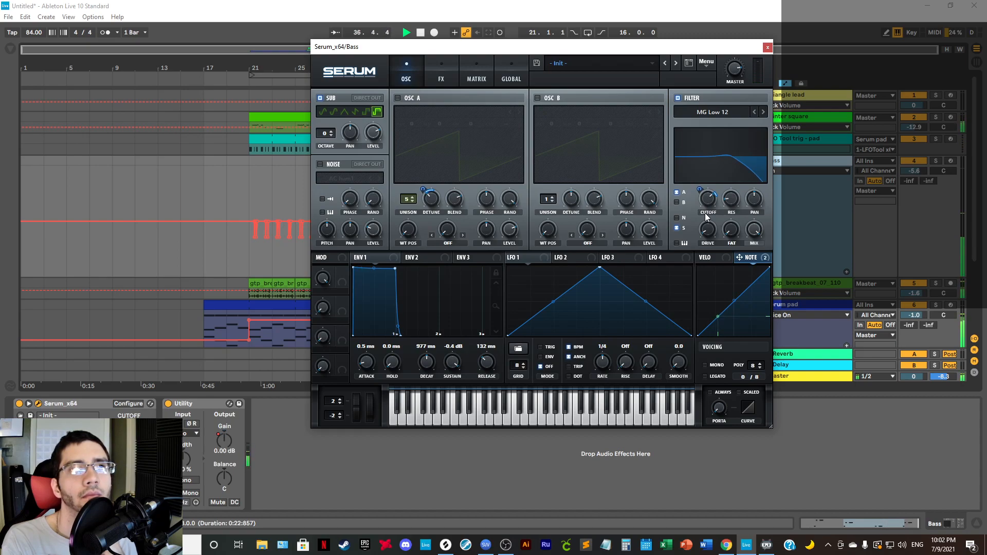
pyautogui.click(767, 48)
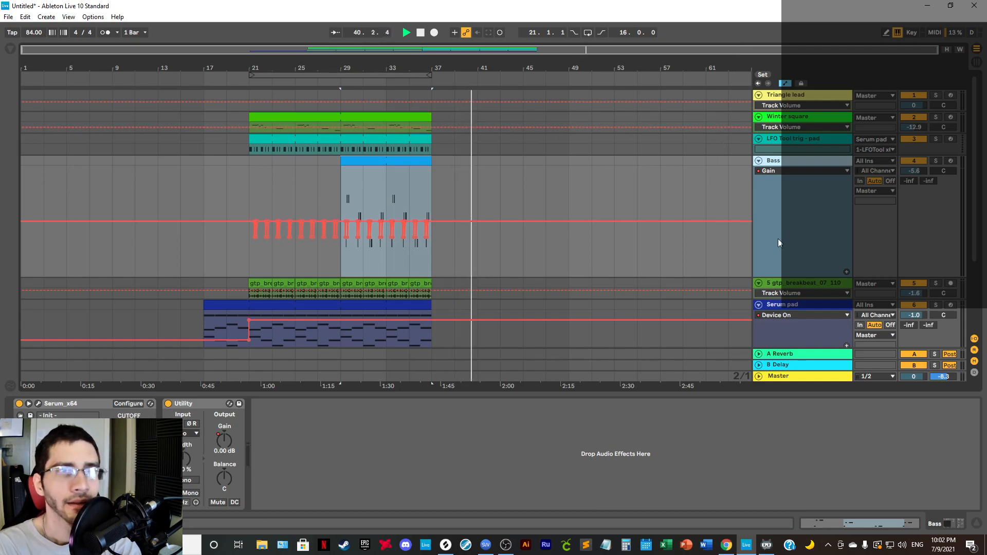
# Step: Make the breakbeat track taller and duplicate its clips from bars 33 to 37 into bars 37 to 41
pyautogui.click(795, 285)
pyautogui.moveTo(796, 299); pyautogui.dragTo(798, 350)
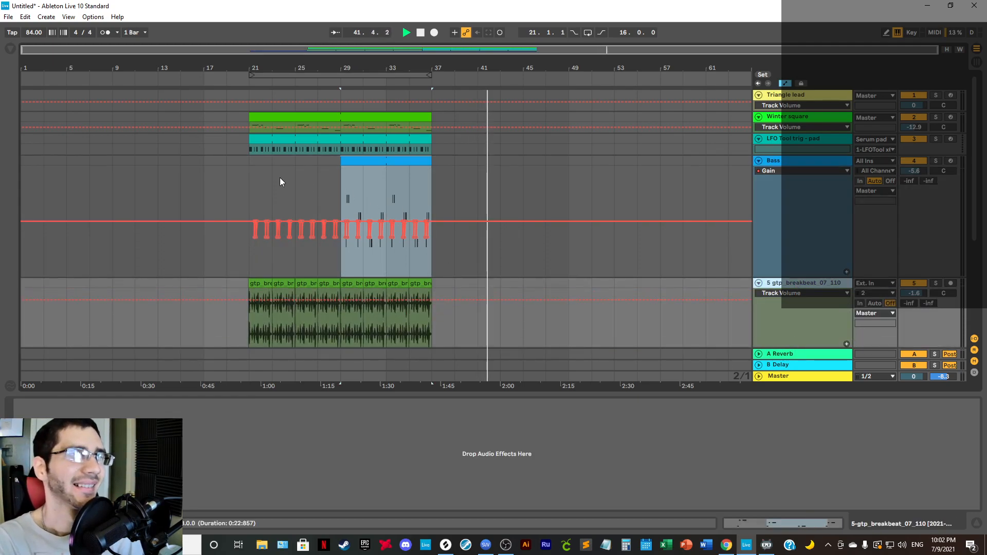
pyautogui.click(340, 178)
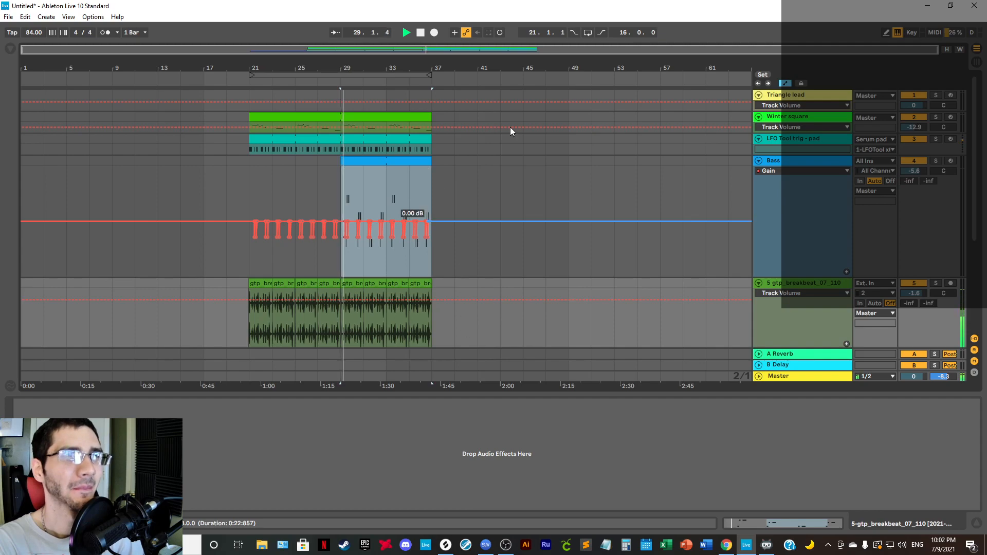
pyautogui.moveTo(457, 68); pyautogui.dragTo(457, 120)
pyautogui.scroll(-2, 411, 291)
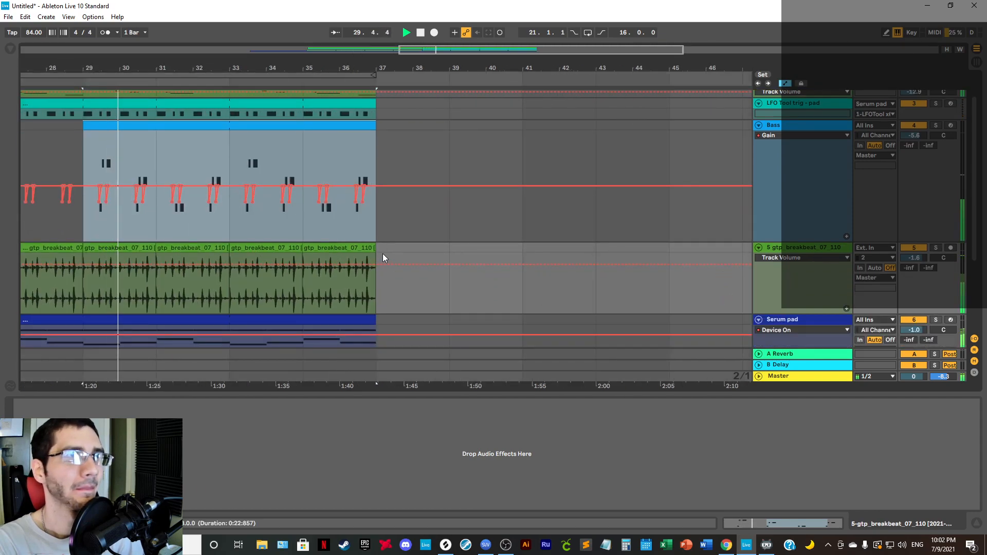
pyautogui.moveTo(383, 255); pyautogui.dragTo(253, 259)
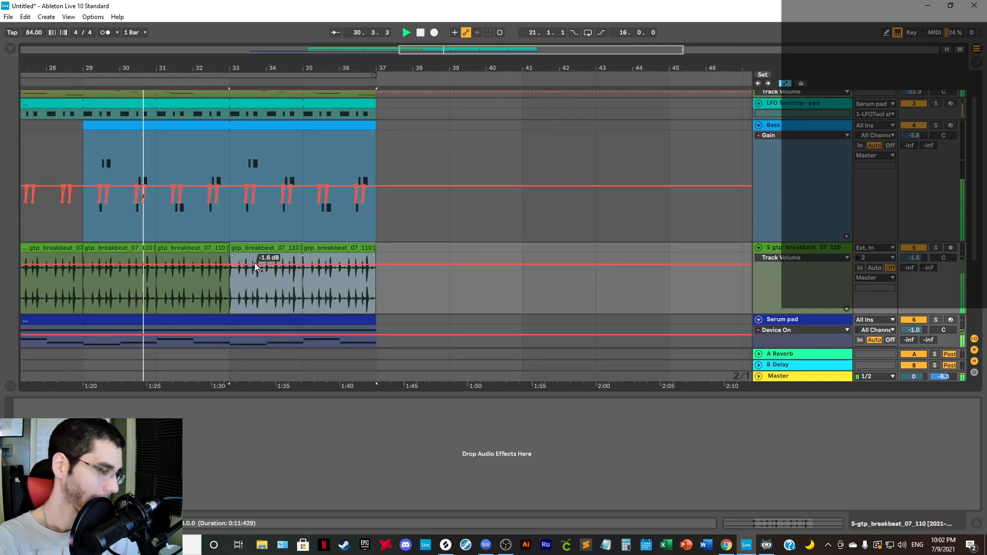
pyautogui.hotkey('ctrl', 'd')
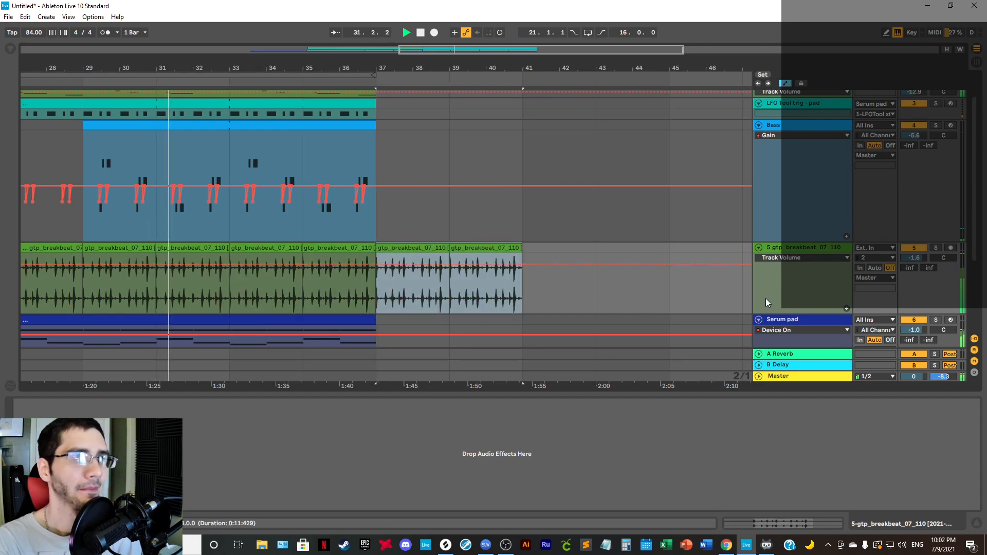
# Step: Hide the device view and repeat the Bass track's Gain dips from bars 33 to 37 across bars 37 to 41
pyautogui.click(976, 523)
pyautogui.moveTo(329, 68); pyautogui.dragTo(500, 62)
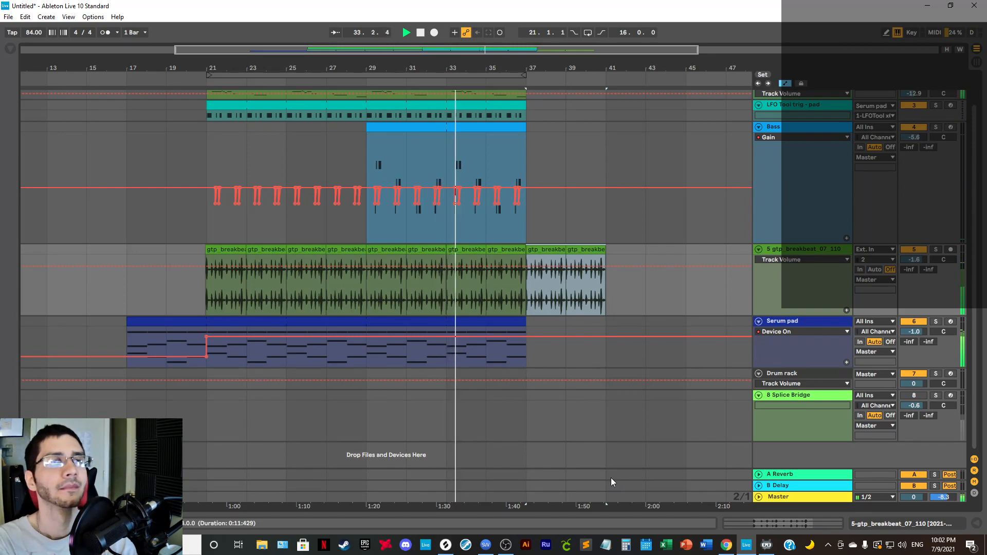
pyautogui.click(448, 152)
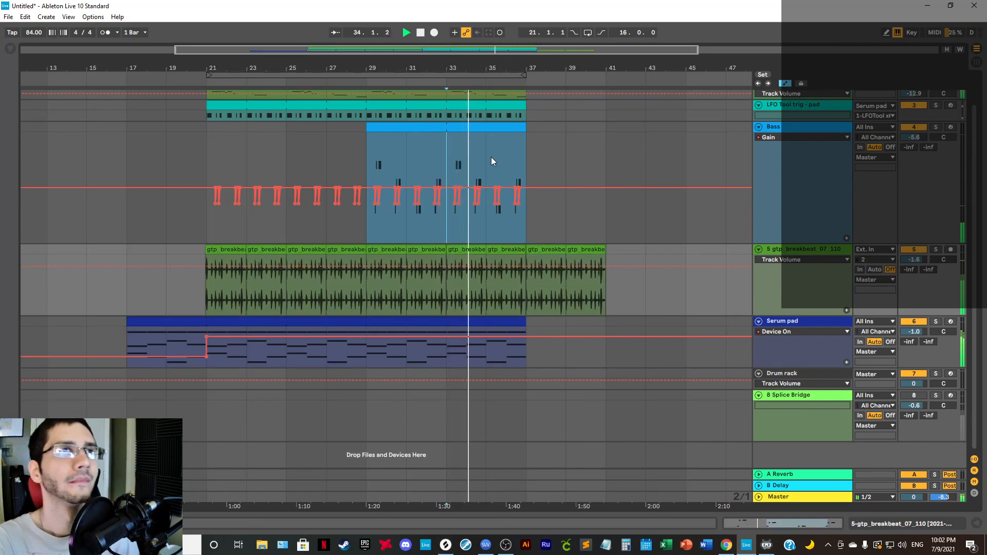
pyautogui.moveTo(492, 161); pyautogui.dragTo(520, 165)
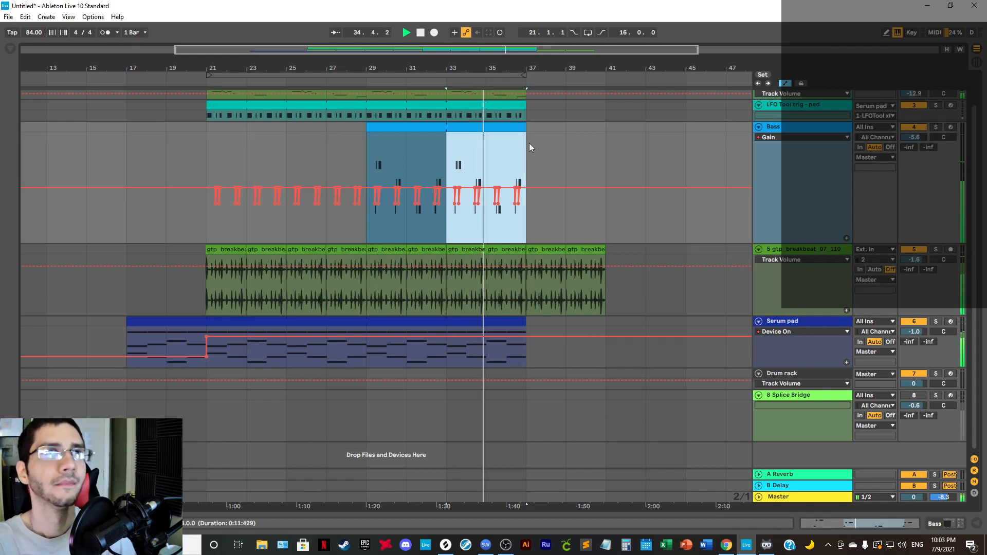
pyautogui.hotkey('ctrl', 'd')
pyautogui.click(604, 150)
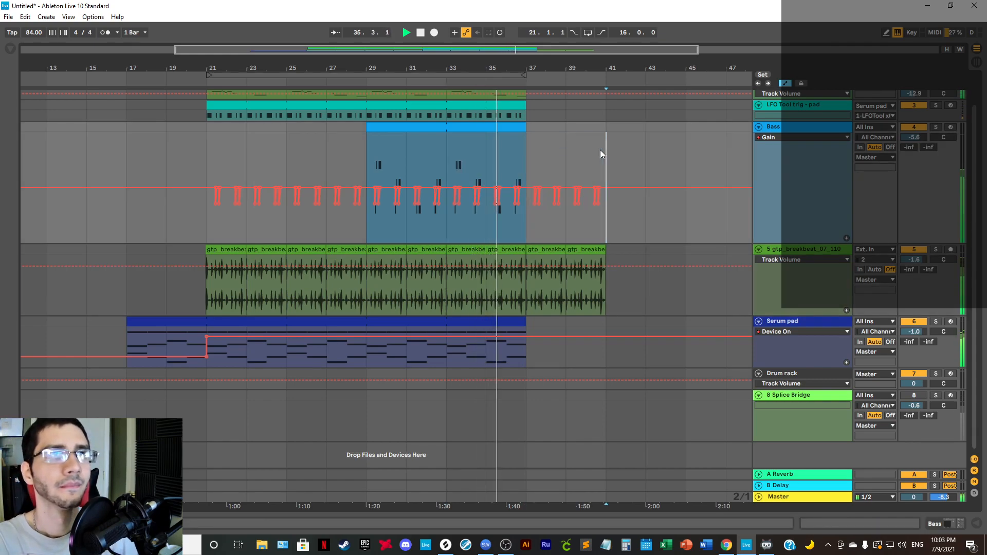
# Step: Set the loop region to the four bars from 37 to 41 and turn looping on
pyautogui.click(238, 76)
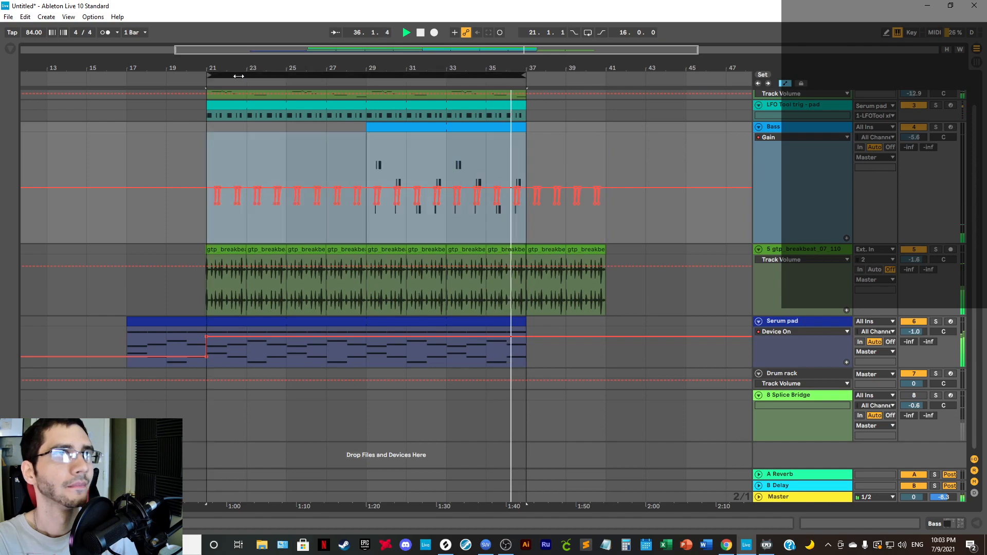
pyautogui.moveTo(238, 76); pyautogui.dragTo(522, 77)
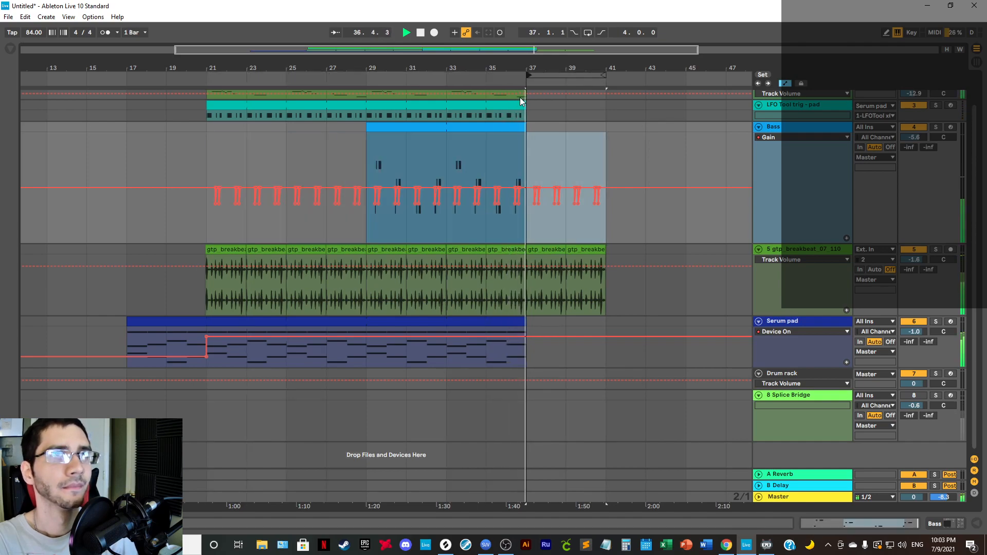
pyautogui.click(588, 32)
pyautogui.scroll(3, 611, 136)
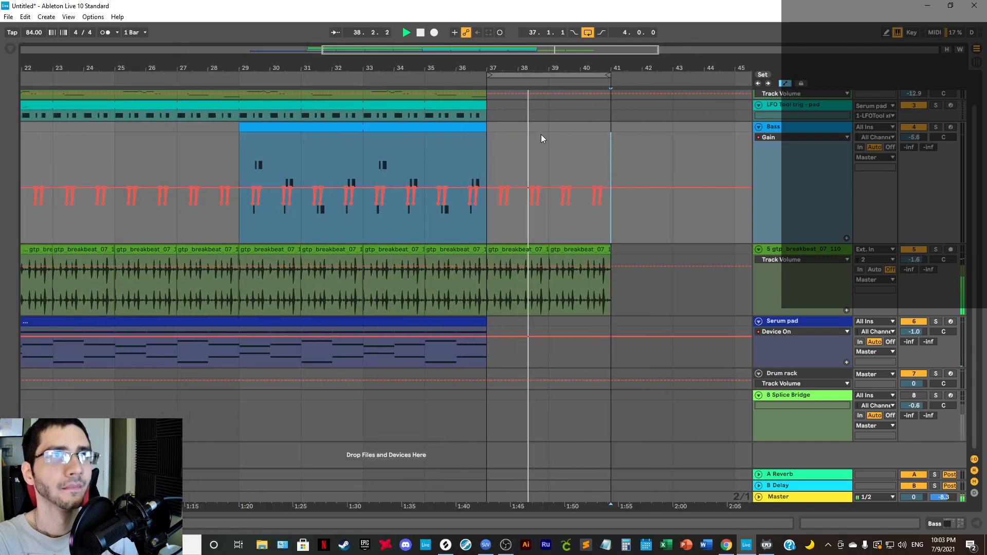
# Step: Create an empty MIDI clip on the Bass track from bars 37 to 41 and turn on Draw Mode
pyautogui.moveTo(541, 134); pyautogui.dragTo(496, 128)
pyautogui.hotkey('ctrl', 'shift', 'm')
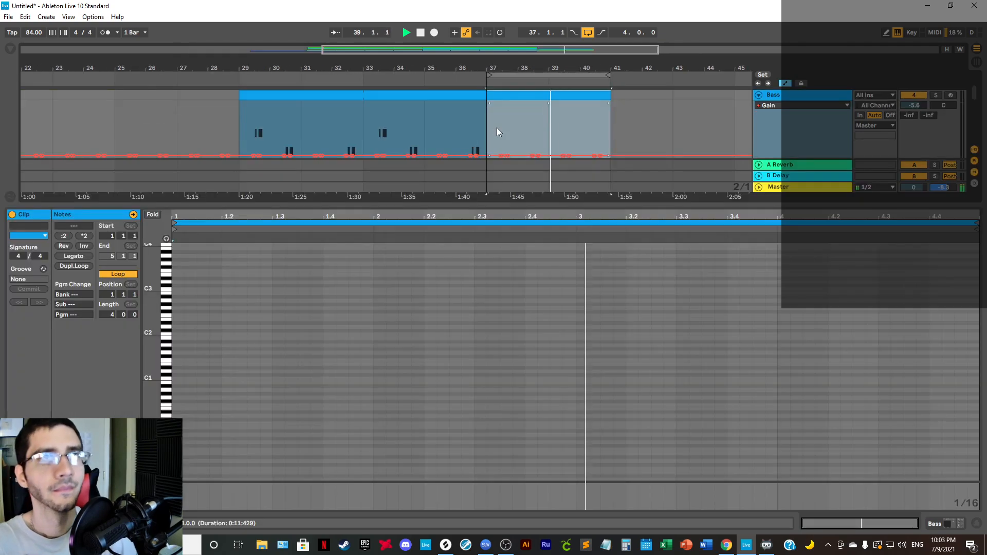
pyautogui.rightClick(346, 424)
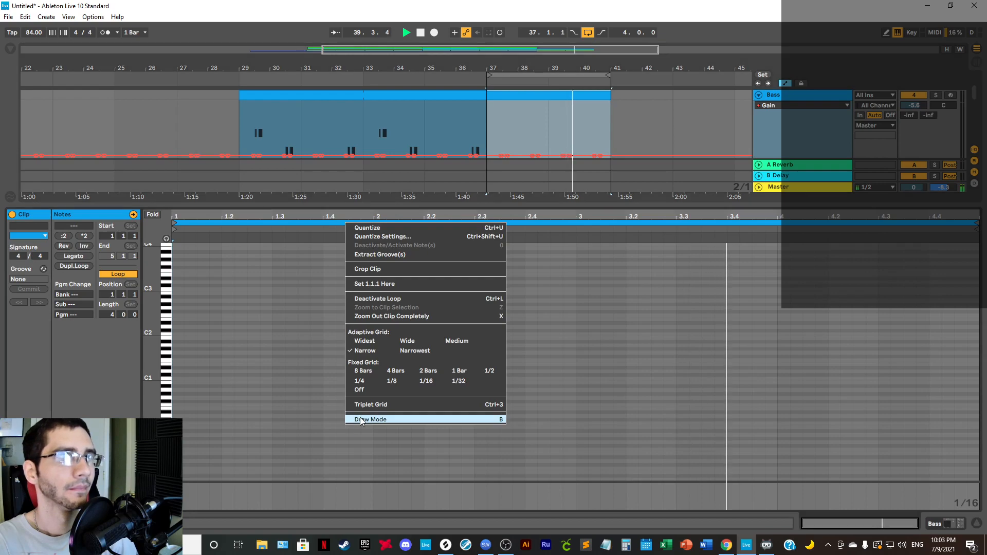
pyautogui.click(362, 420)
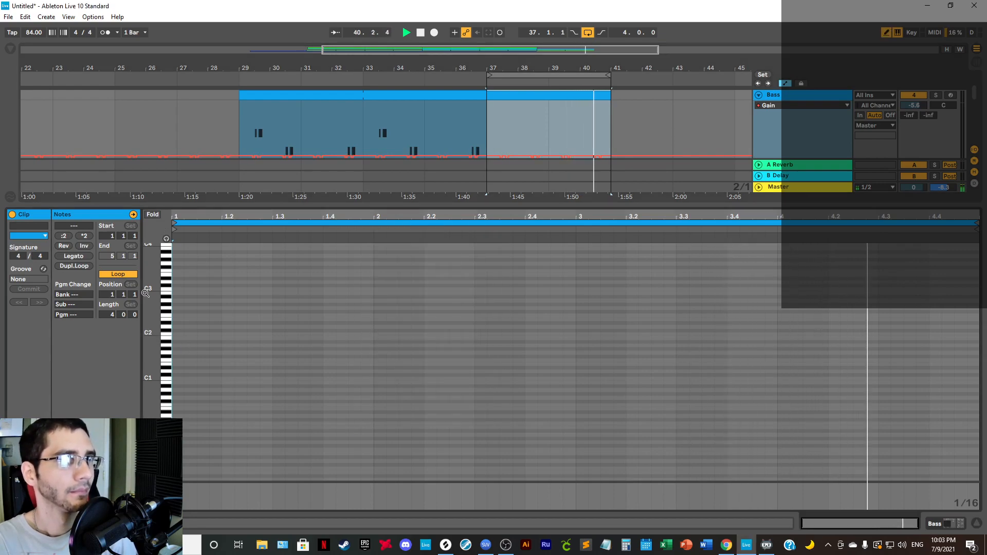
# Step: Draw a D1 note at the start of the new Bass clip and lengthen it to one beat
pyautogui.moveTo(145, 293); pyautogui.dragTo(206, 412)
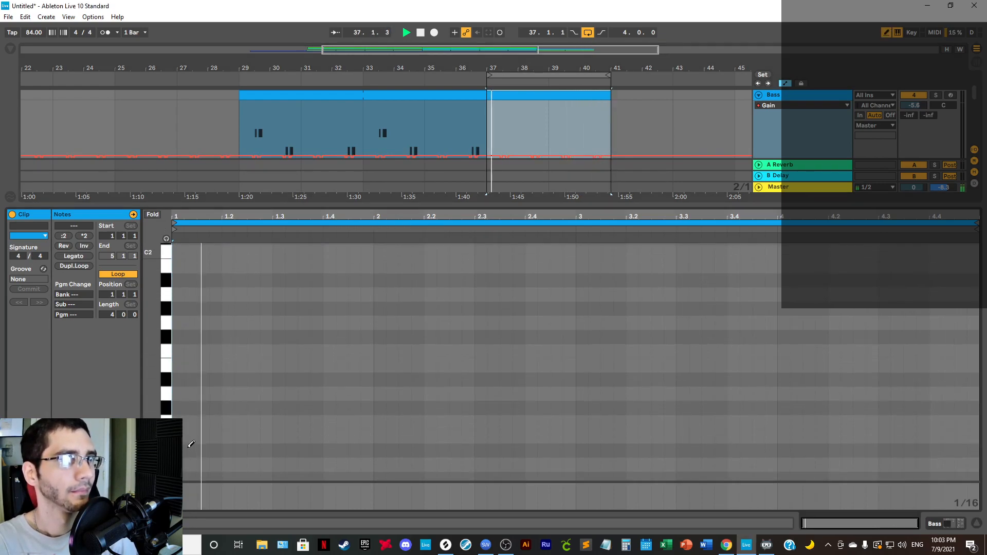
pyautogui.click(189, 393)
pyautogui.click(191, 393)
pyautogui.click(179, 394)
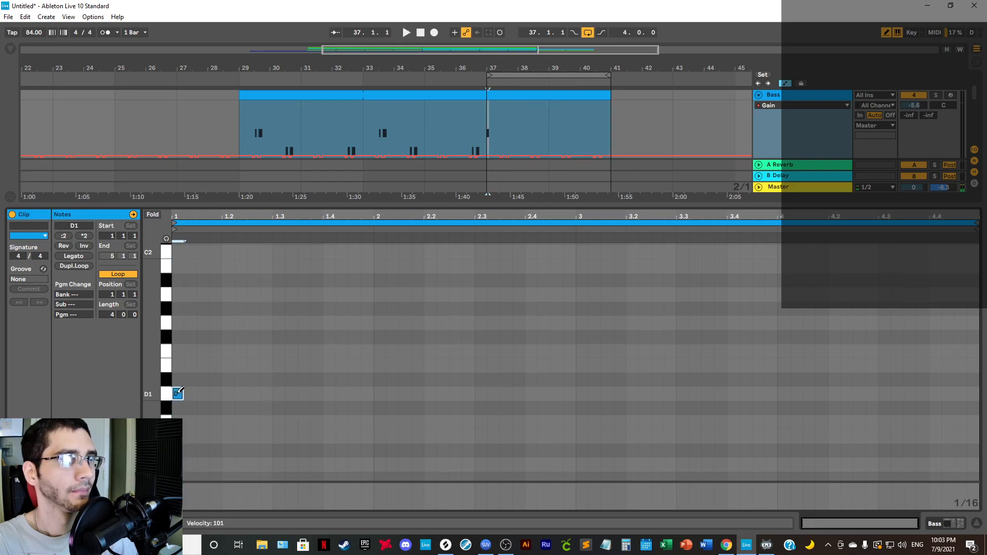
pyautogui.press('space')
pyautogui.press('space')
pyautogui.press('space')
pyautogui.moveTo(182, 394)
pyautogui.mouseDown()
pyautogui.moveTo(243, 394)
pyautogui.moveTo(221, 394)
pyautogui.mouseUp()
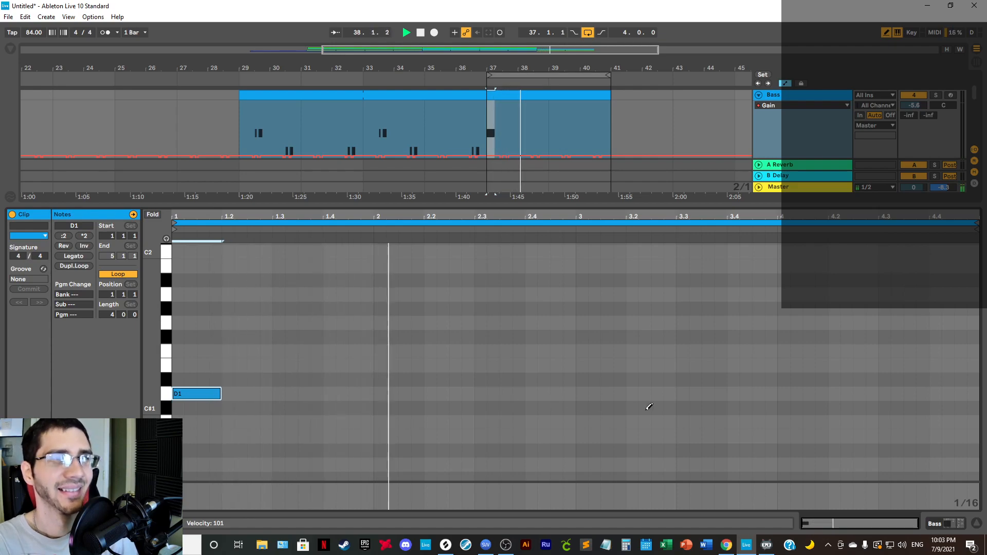
# Step: Add a one-beat D1 note at the clip's third bar, turn off Draw Mode and hide the clip view
pyautogui.click(582, 394)
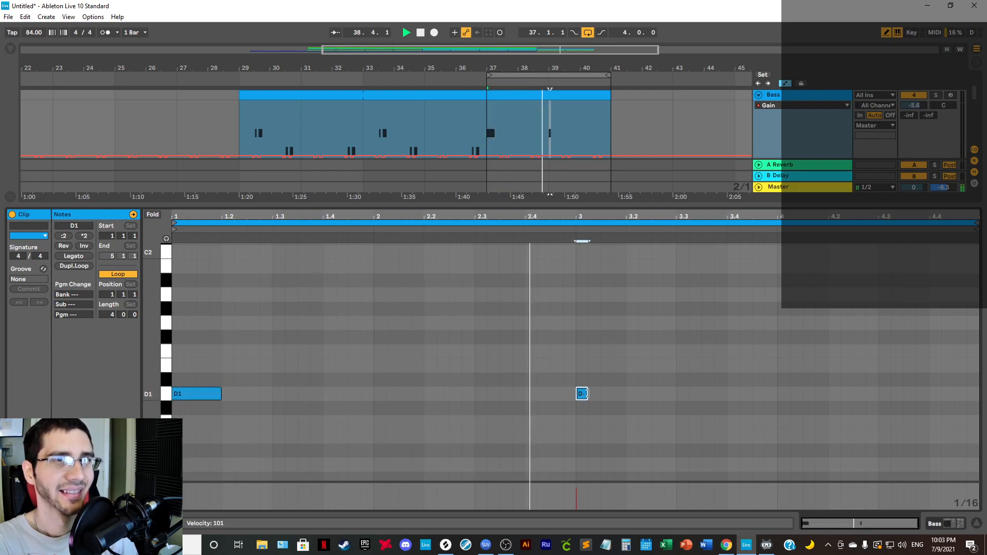
pyautogui.moveTo(587, 393)
pyautogui.mouseDown()
pyautogui.moveTo(641, 394)
pyautogui.moveTo(626, 394)
pyautogui.mouseUp()
pyautogui.rightClick(645, 426)
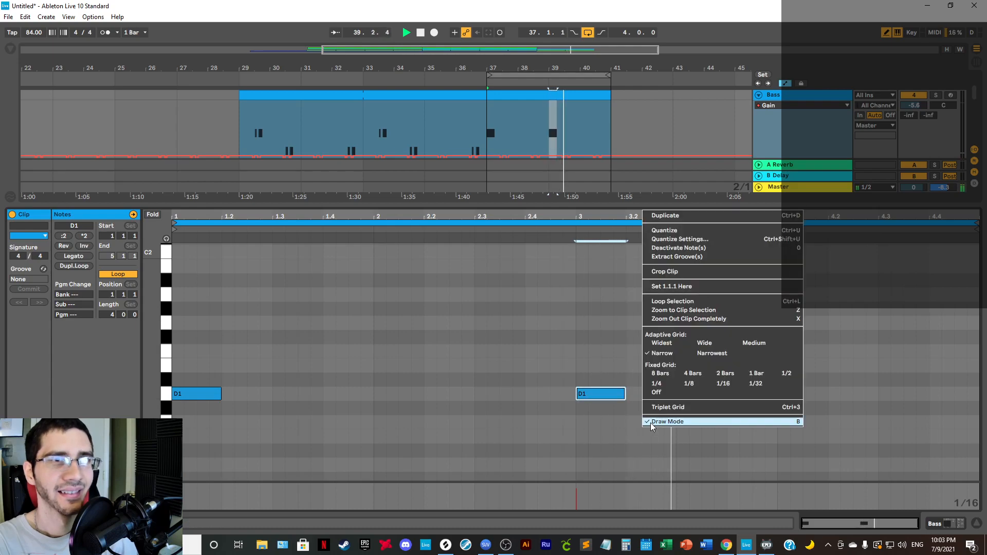
pyautogui.click(651, 423)
pyautogui.click(978, 523)
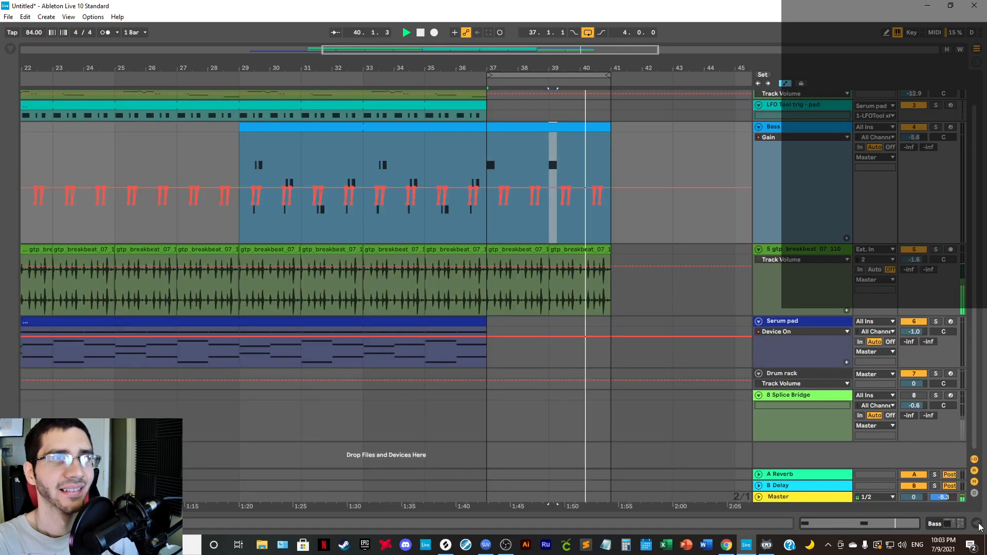
# Step: Play the arrangement from bar 29 to hear the lead-in to the new section
pyautogui.scroll(1, 609, 280)
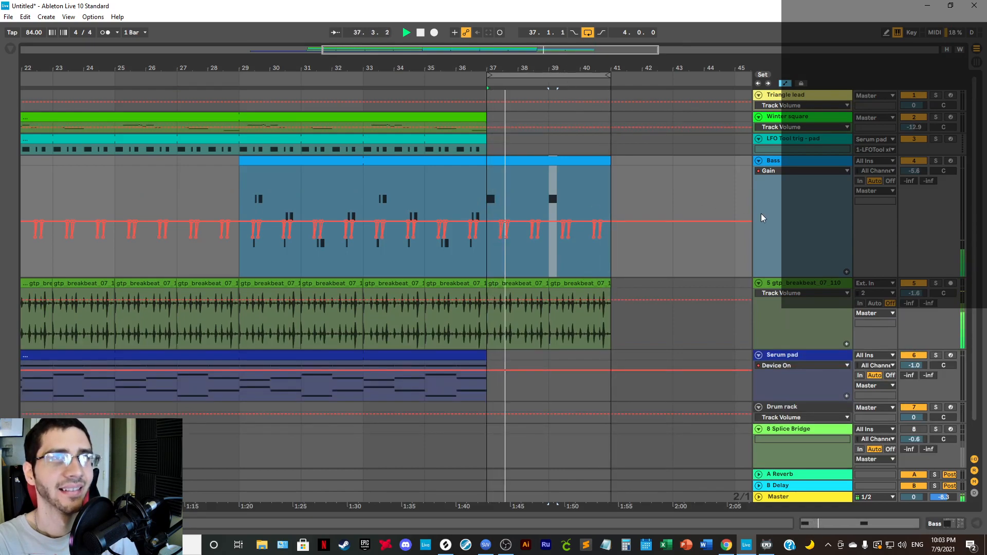
pyautogui.press('space')
pyautogui.click(239, 187)
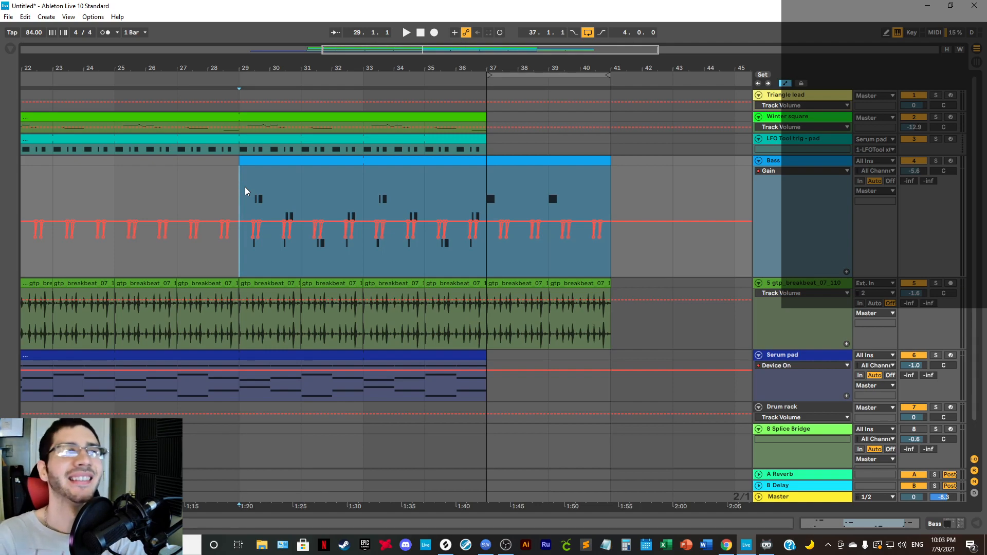
pyautogui.press('space')
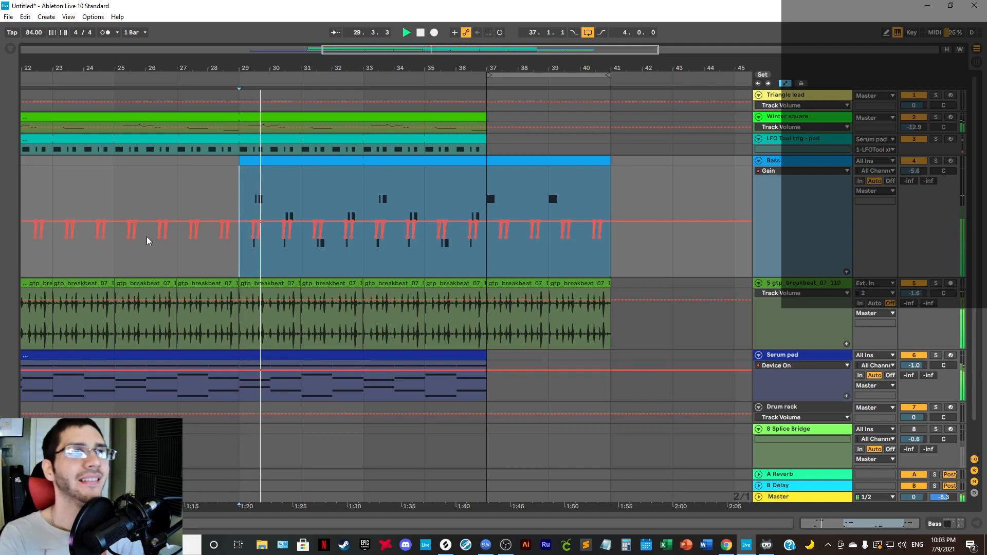
pyautogui.scroll(-1, 627, 260)
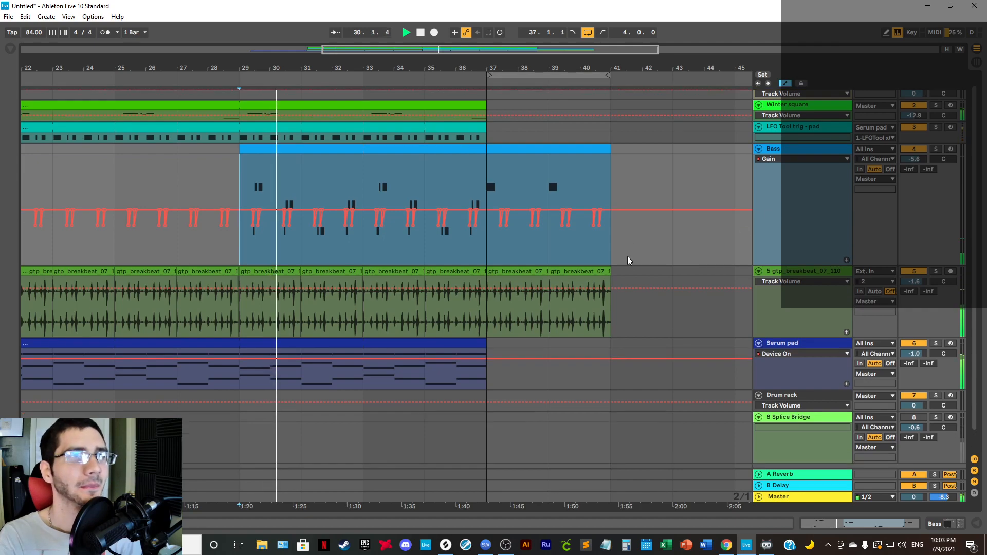
# Step: Make the Serum pad track taller and select its clip ending at bar 37
pyautogui.click(790, 348)
pyautogui.moveTo(535, 389); pyautogui.dragTo(535, 429)
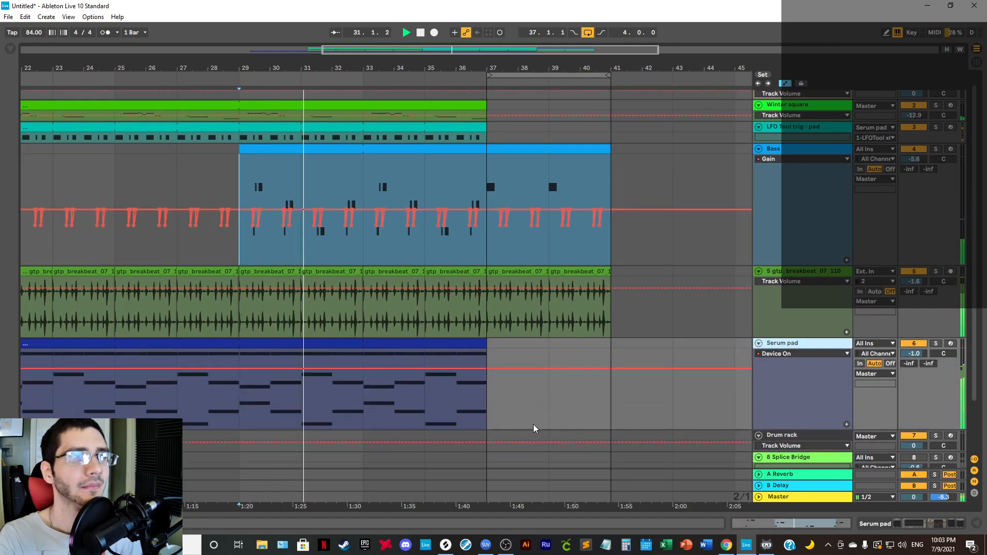
pyautogui.click(480, 406)
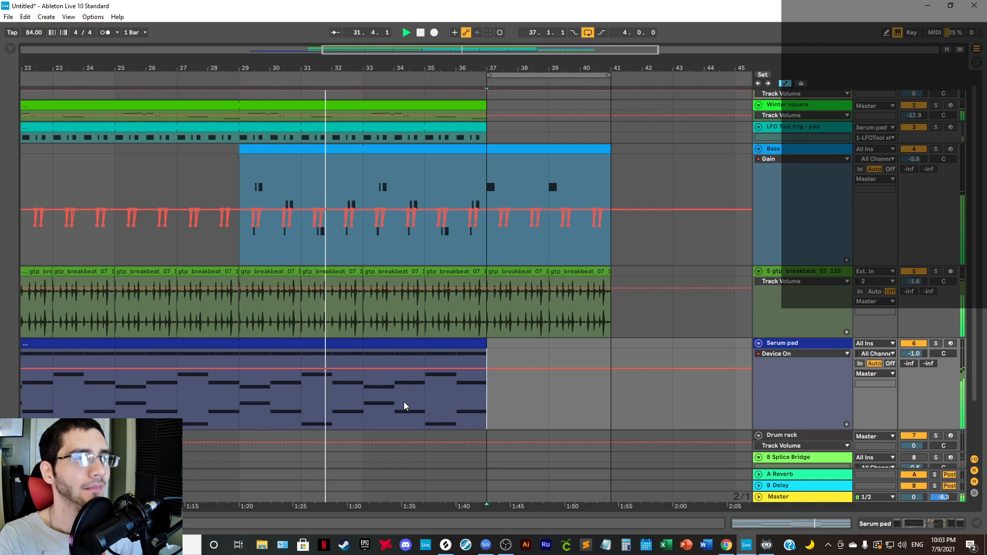
pyautogui.click(441, 345)
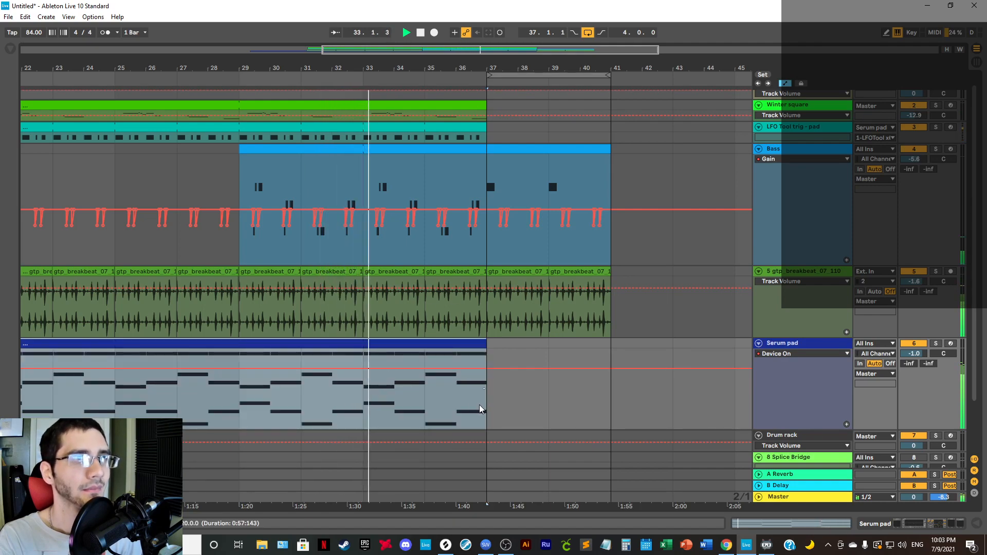
pyautogui.moveTo(474, 77); pyautogui.dragTo(475, 114)
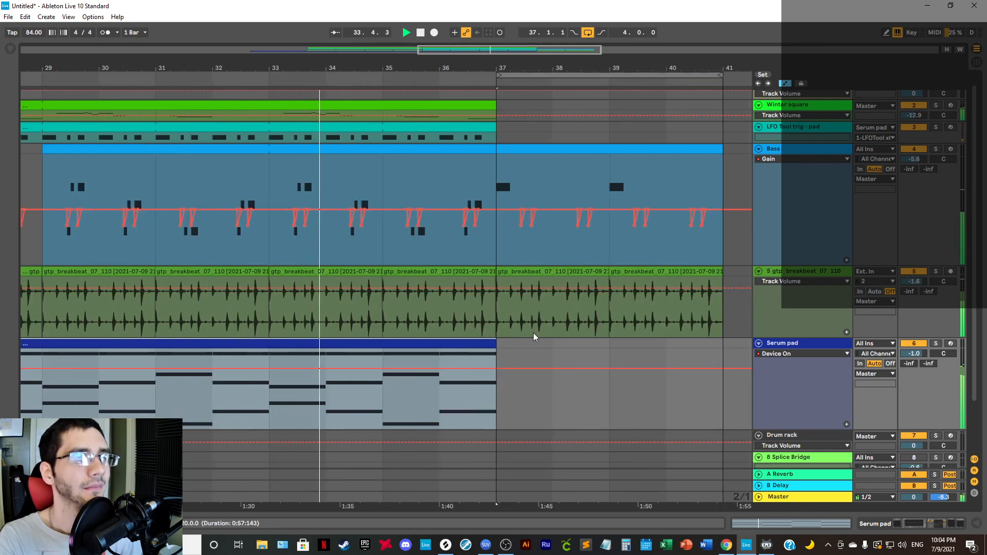
# Step: Set the arrangement grid to 1 Bar and copy the Serum pad's one-bar chord at bar 33 to bar 37
pyautogui.rightClick(425, 413)
pyautogui.click(421, 360)
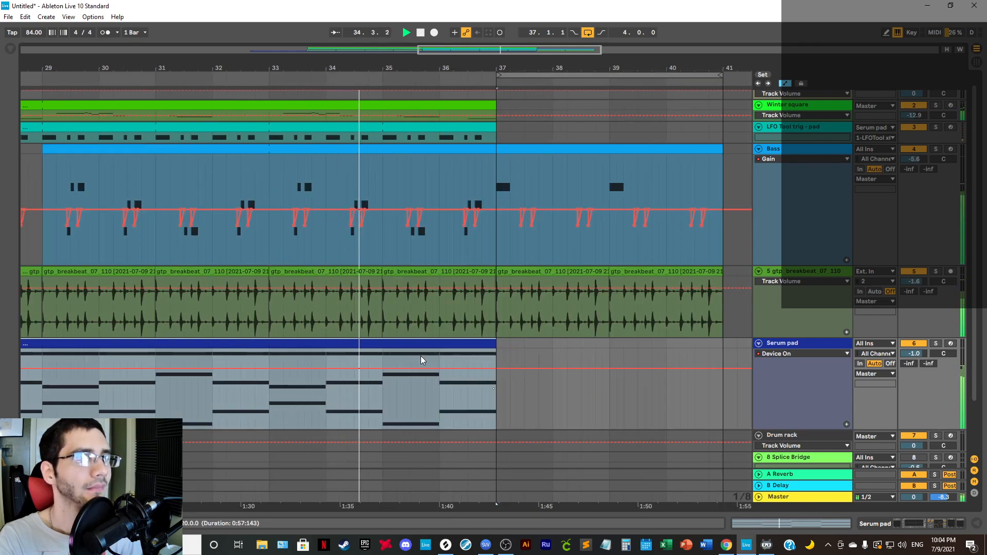
pyautogui.rightClick(420, 360)
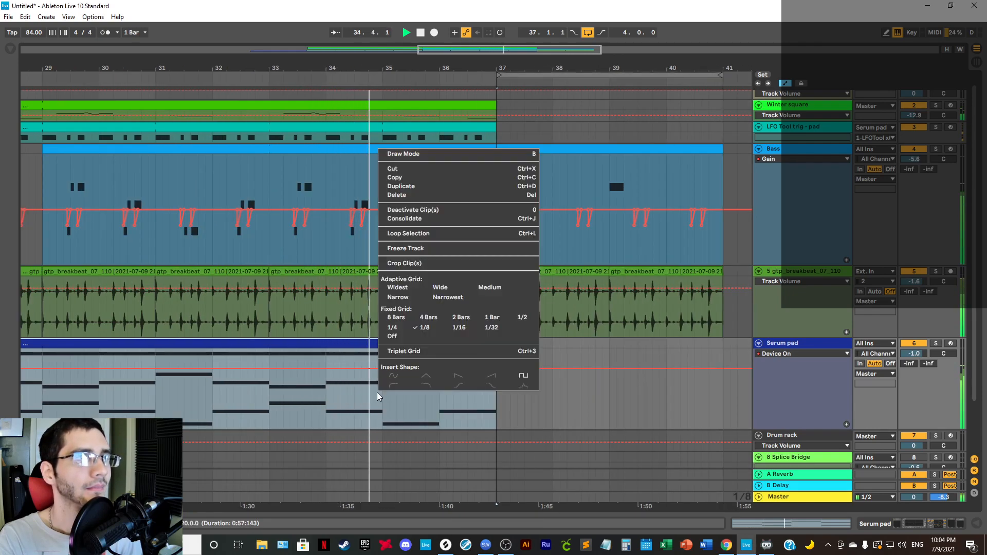
pyautogui.click(492, 317)
pyautogui.click(274, 354)
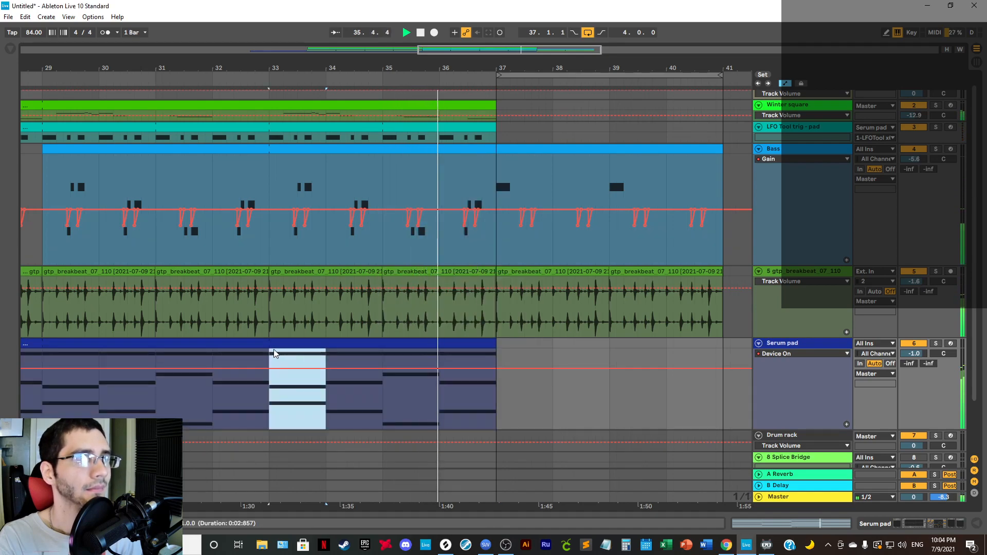
pyautogui.moveTo(277, 353); pyautogui.dragTo(507, 353)
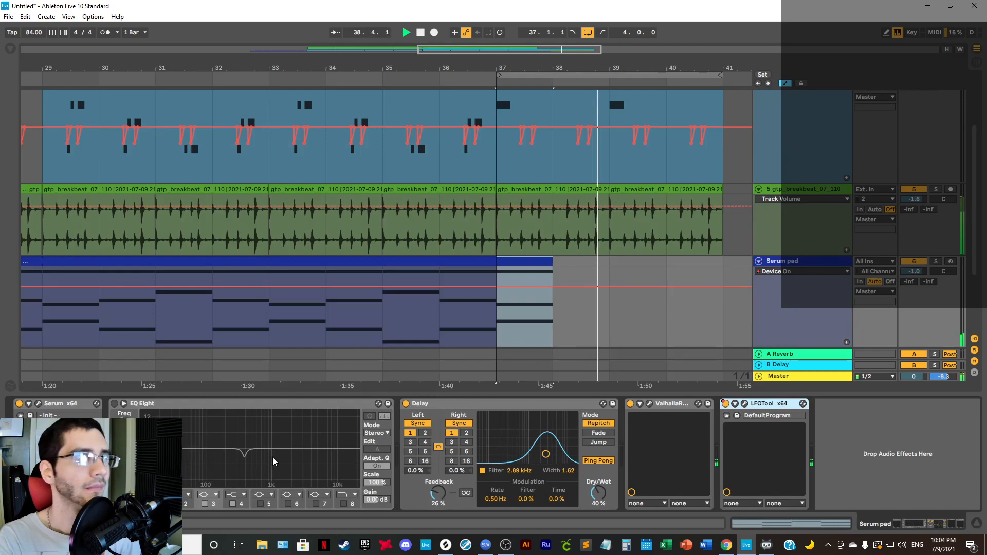
# Step: Inspect the LFOTool plugin on the Serum pad track during playback, then close its window
pyautogui.rightClick(725, 403)
pyautogui.click(734, 409)
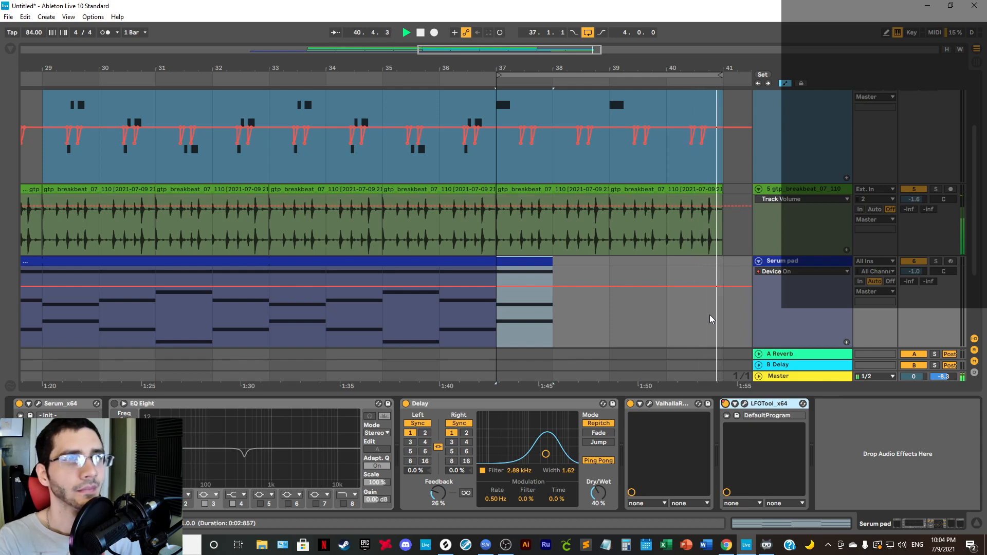
pyautogui.click(745, 406)
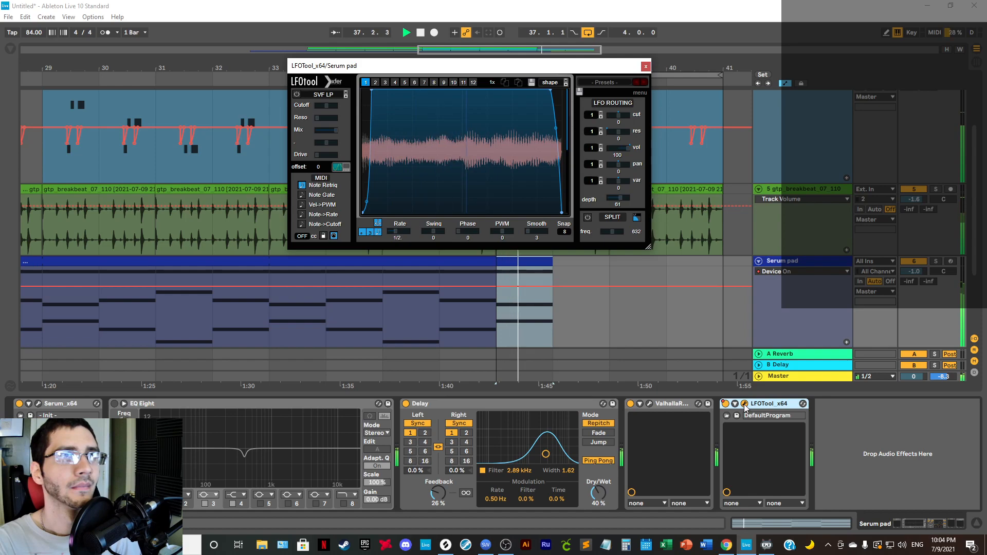
pyautogui.press('space')
pyautogui.click(646, 67)
# Step: Set the arrangement grid to 1/8 and shorten the Serum pad clip at bar 37 to one beat
pyautogui.rightClick(609, 275)
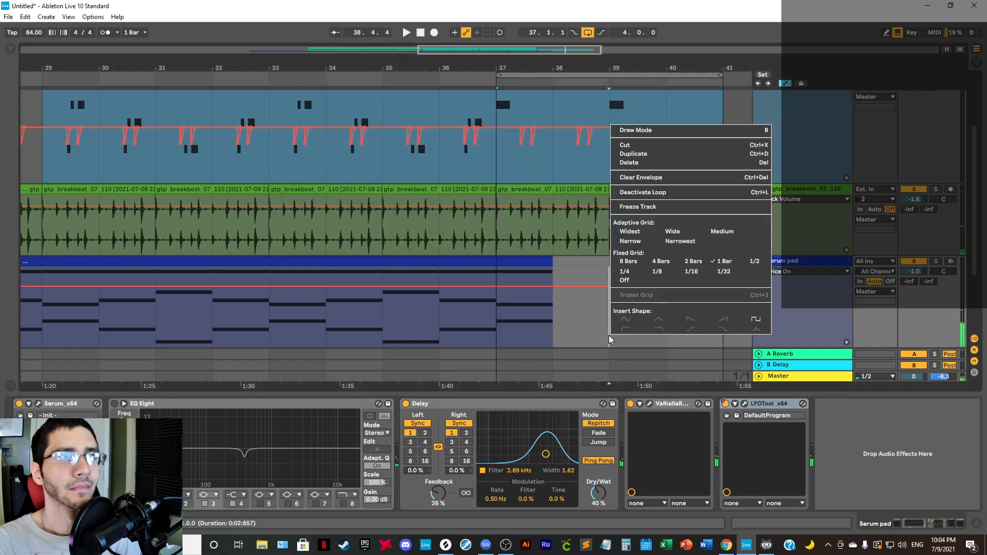
pyautogui.click(663, 275)
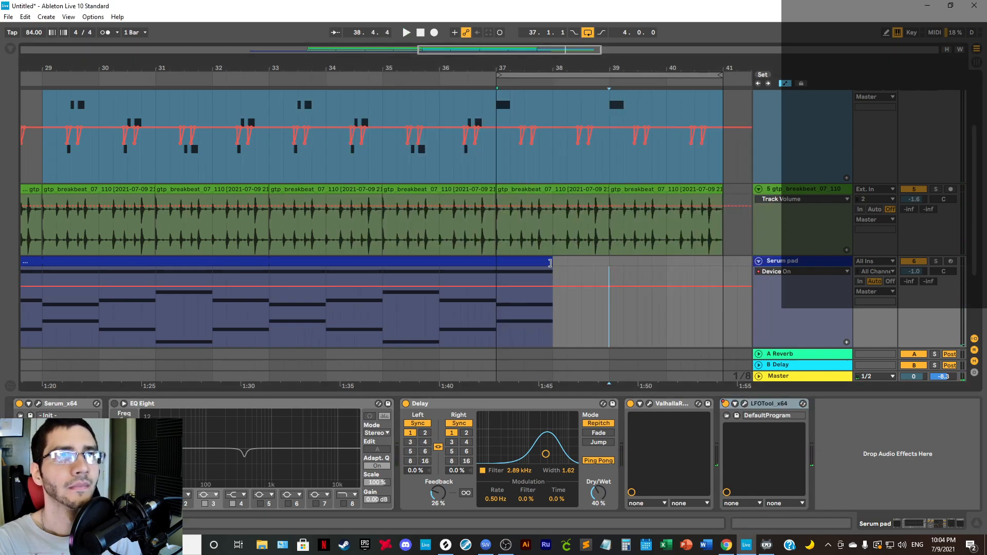
pyautogui.moveTo(549, 263); pyautogui.dragTo(526, 264)
pyautogui.press('space')
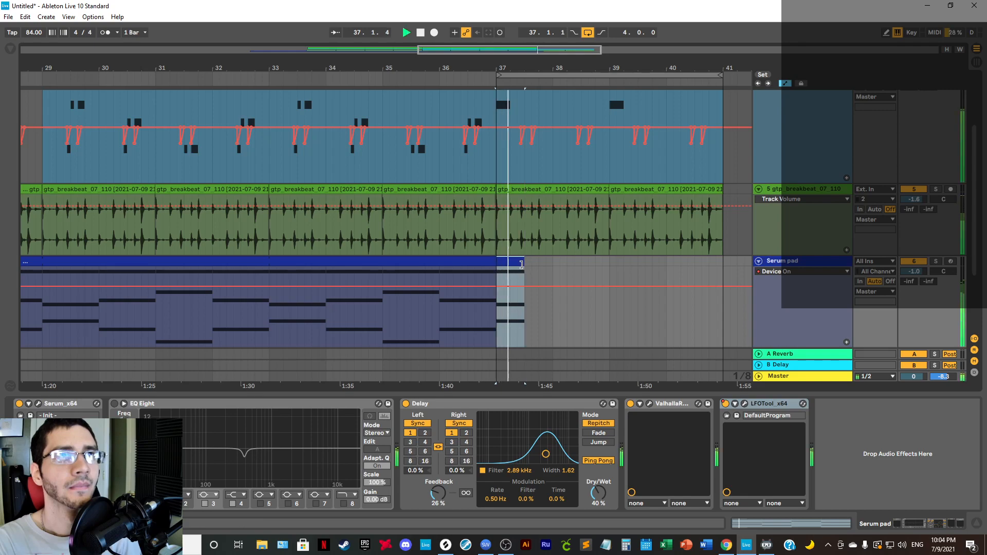
pyautogui.press('space')
pyautogui.moveTo(516, 260); pyautogui.dragTo(502, 261)
pyautogui.press('space')
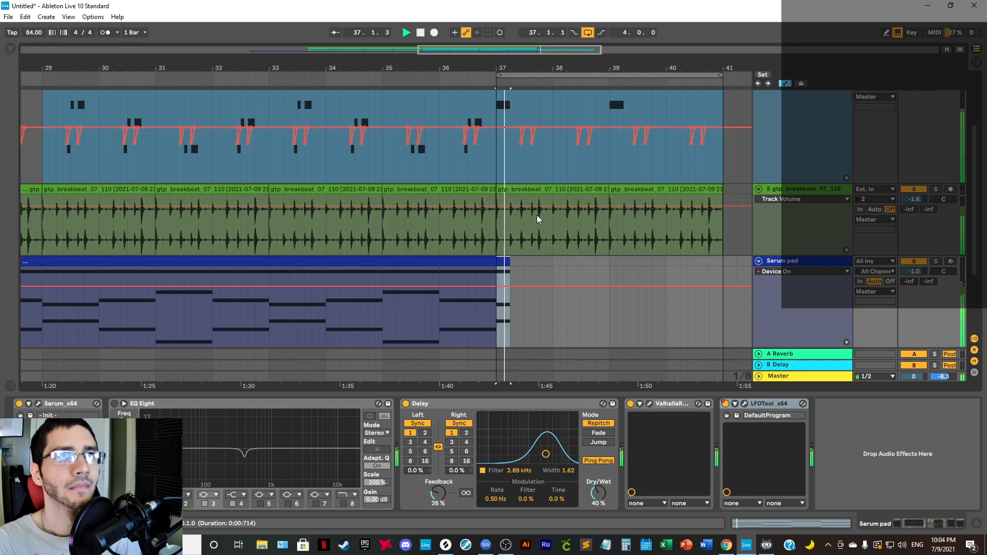
# Step: Shorten the D3, F#2 and D2 notes inside the Serum pad clip at bar 37 to one beat and hide the clip view
pyautogui.rightClick(503, 263)
pyautogui.click(536, 361)
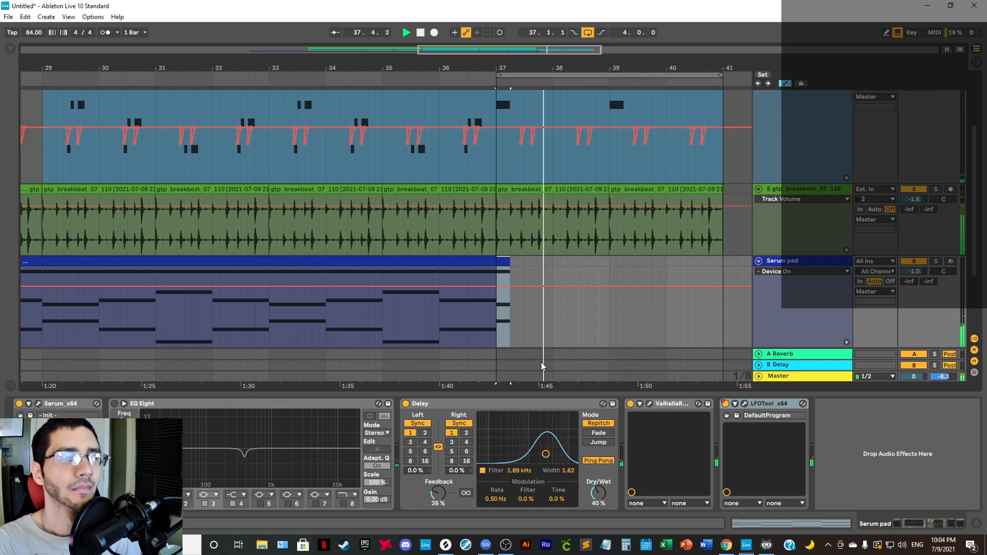
pyautogui.hotkey('shift', 'Tab')
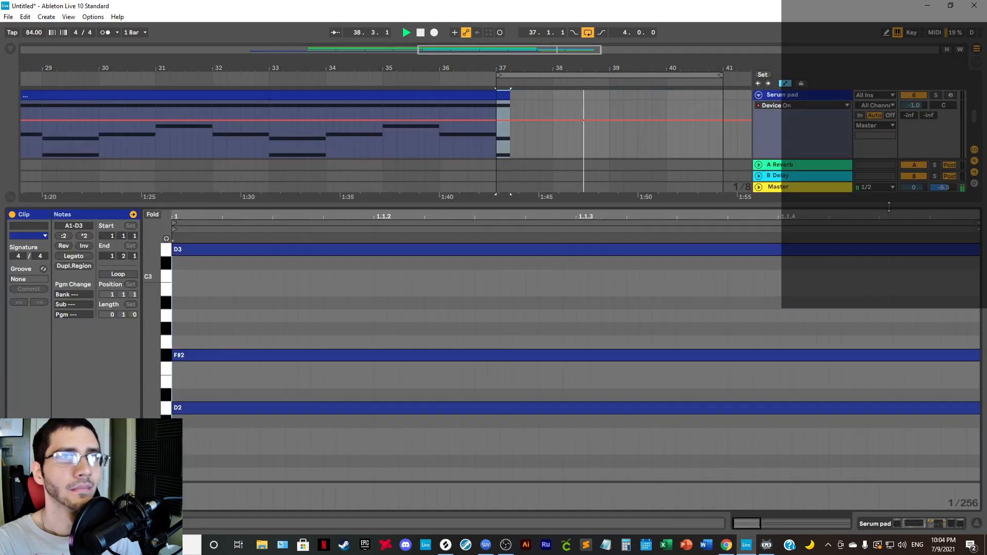
pyautogui.moveTo(883, 216); pyautogui.dragTo(883, 154)
pyautogui.click(438, 364)
pyautogui.hotkey('ctrl', 'a')
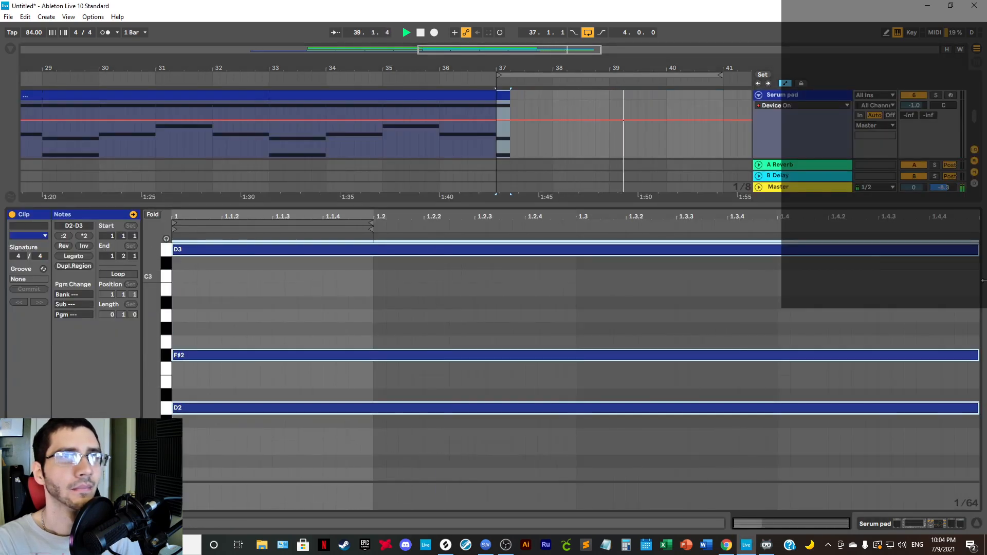
pyautogui.moveTo(978, 251); pyautogui.dragTo(370, 326)
pyautogui.click(977, 523)
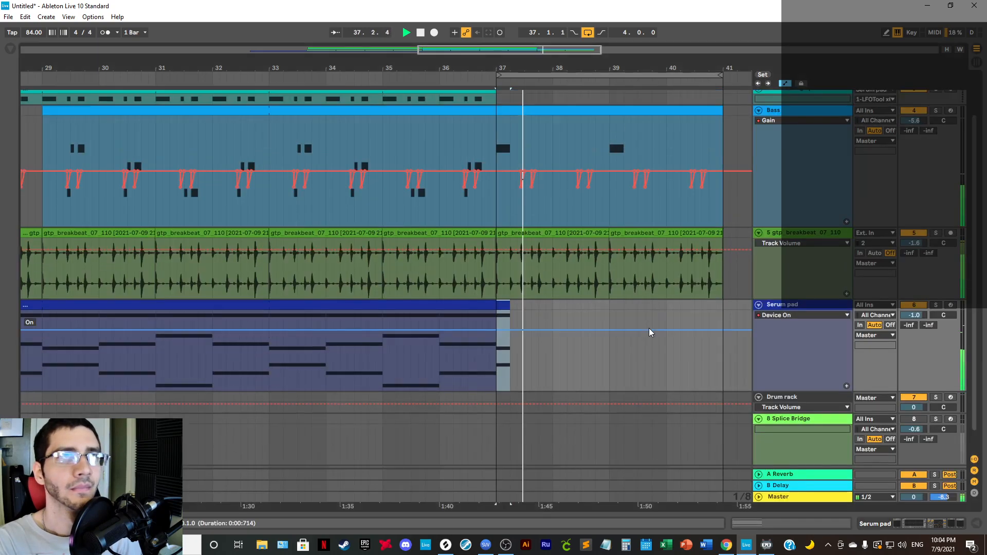
# Step: Transpose both D1 notes in the Bass clip at bar 37 down an octave to D0 and play back the loop
pyautogui.scroll(2, 650, 331)
pyautogui.press('space')
pyautogui.click(523, 160)
pyautogui.click(815, 528)
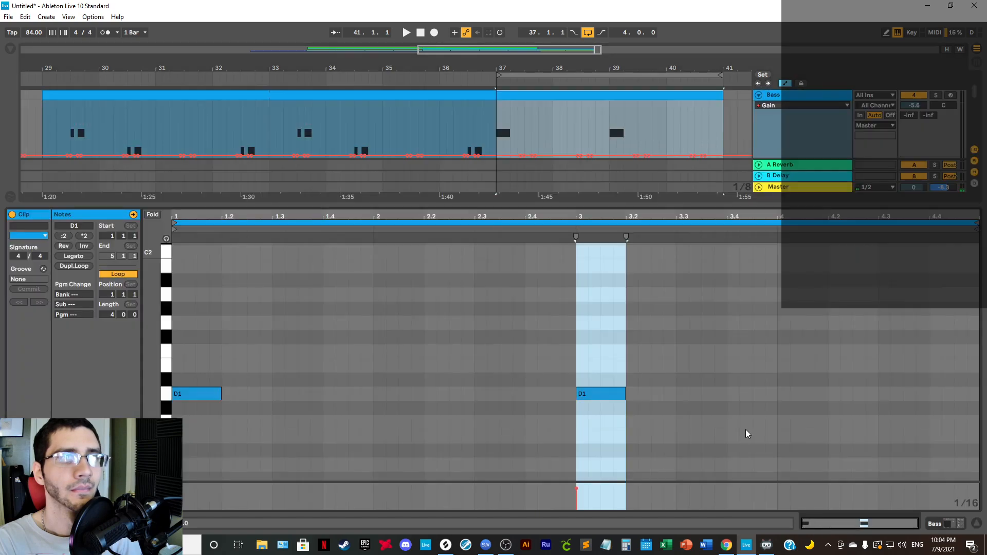
pyautogui.moveTo(746, 430); pyautogui.dragTo(532, 359)
pyautogui.hotkey('ctrl', 'a')
pyautogui.hotkey('shift', 'Down')
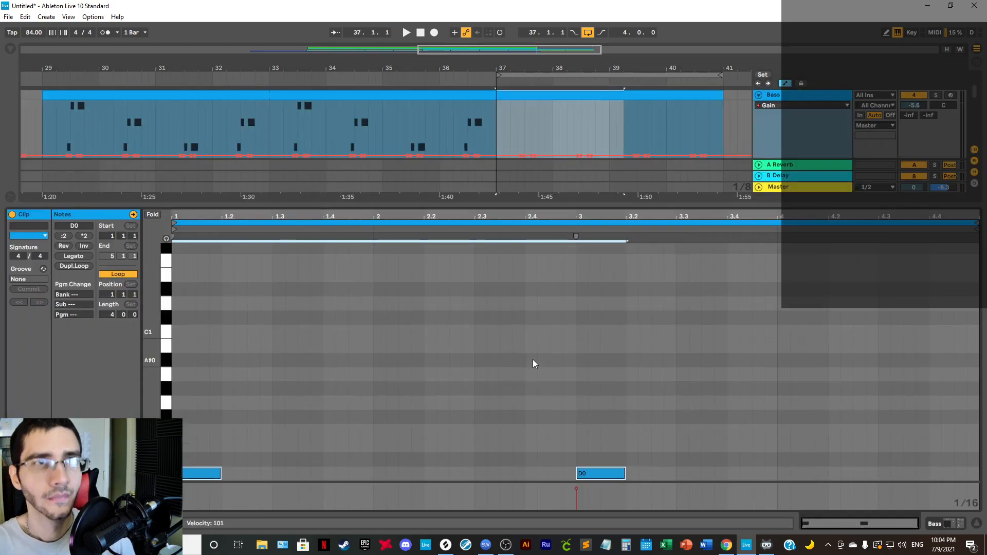
pyautogui.press('space')
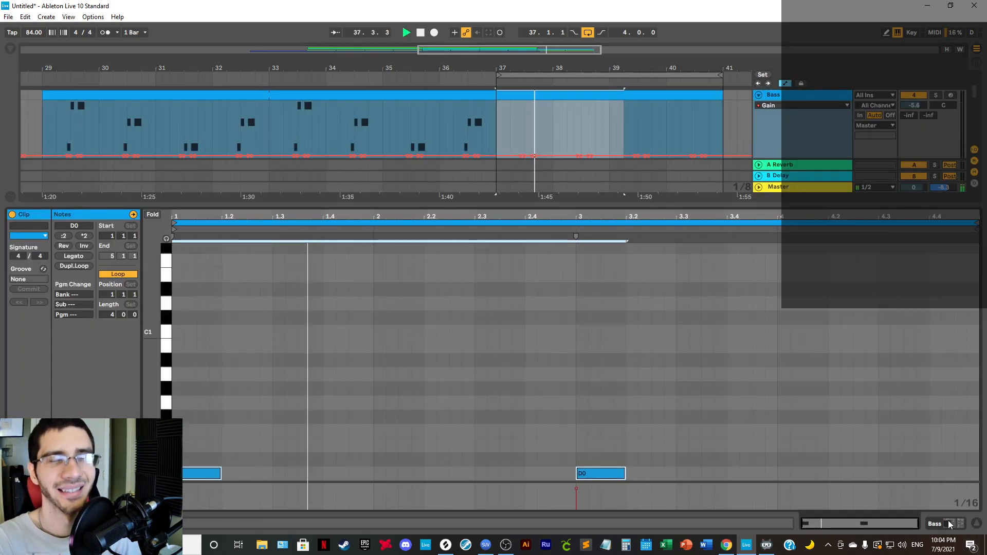
pyautogui.click(977, 524)
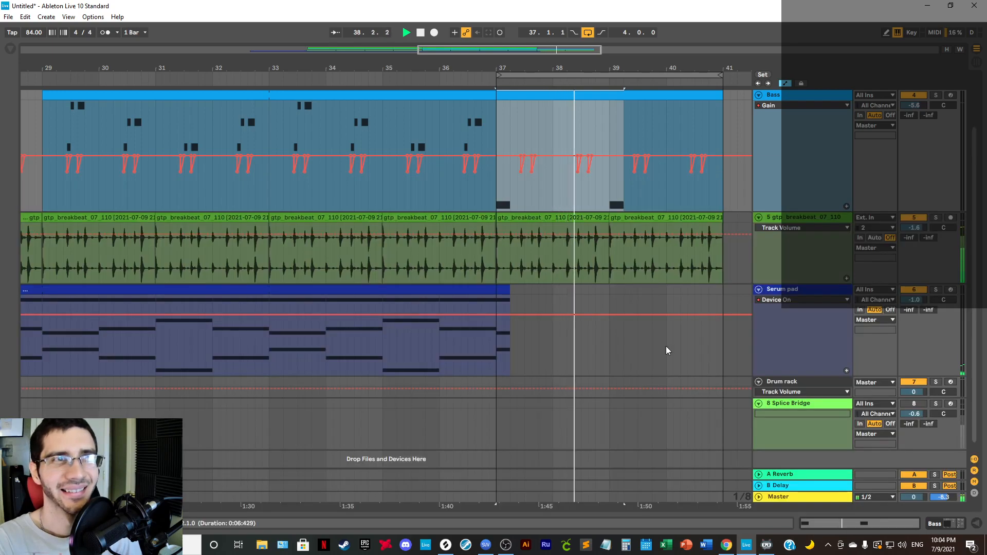
# Step: Set the arrangement grid to 2 Bars and duplicate the two-bar Serum pad section at bar 37 to bar 39
pyautogui.click(609, 347)
pyautogui.rightClick(610, 348)
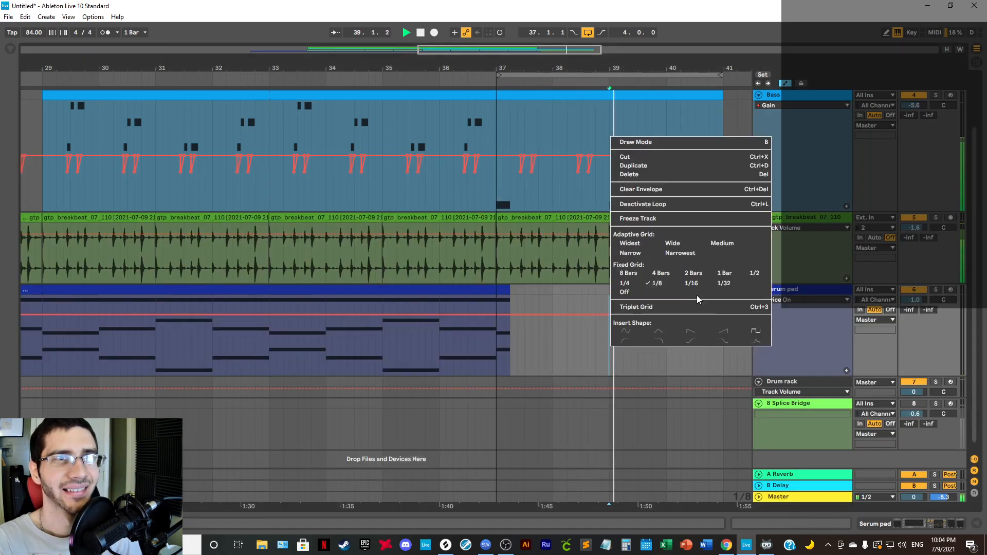
pyautogui.click(693, 278)
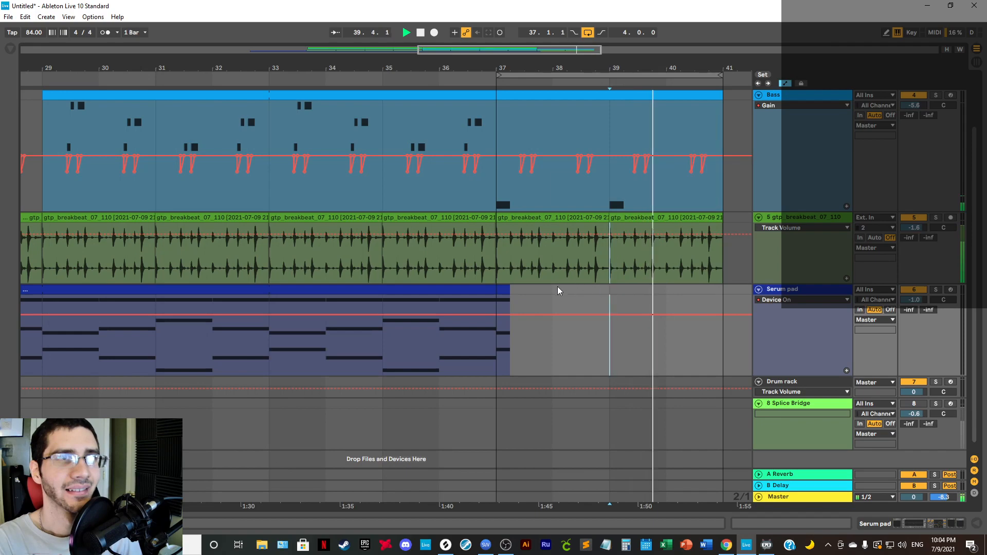
pyautogui.moveTo(557, 296); pyautogui.dragTo(501, 298)
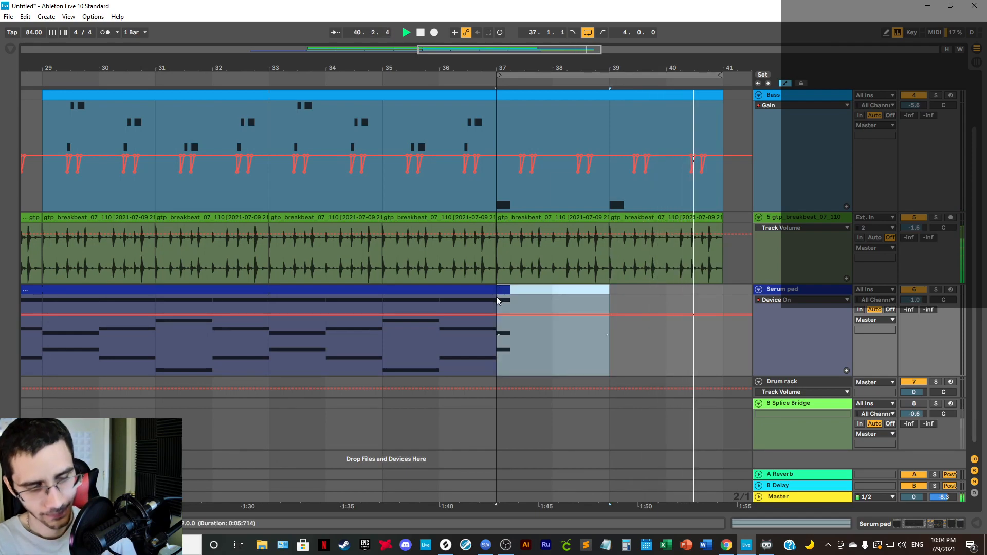
pyautogui.hotkey('ctrl', 'd')
pyautogui.click(670, 366)
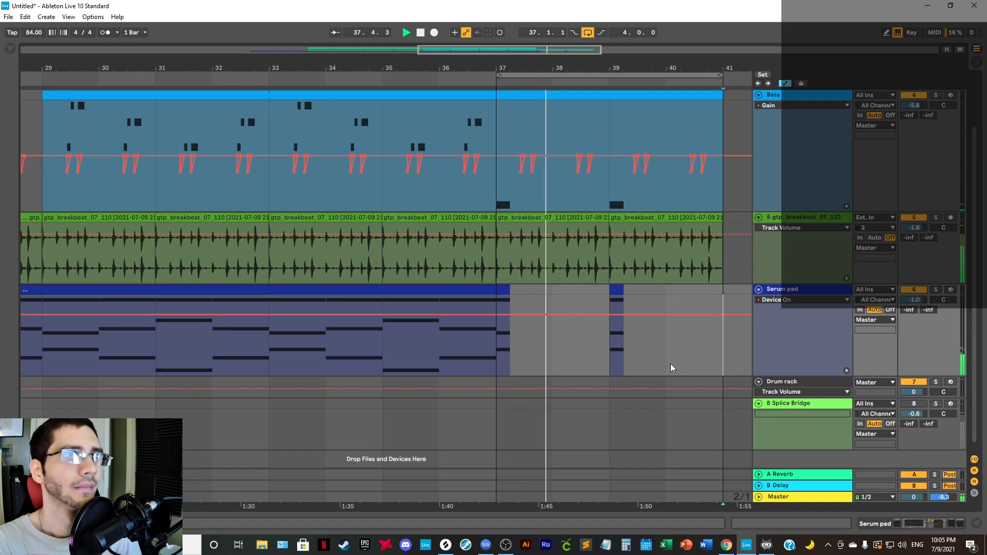
# Step: Transpose both D0 notes in the Bass clip at bar 37 up to F#0
pyautogui.click(586, 96)
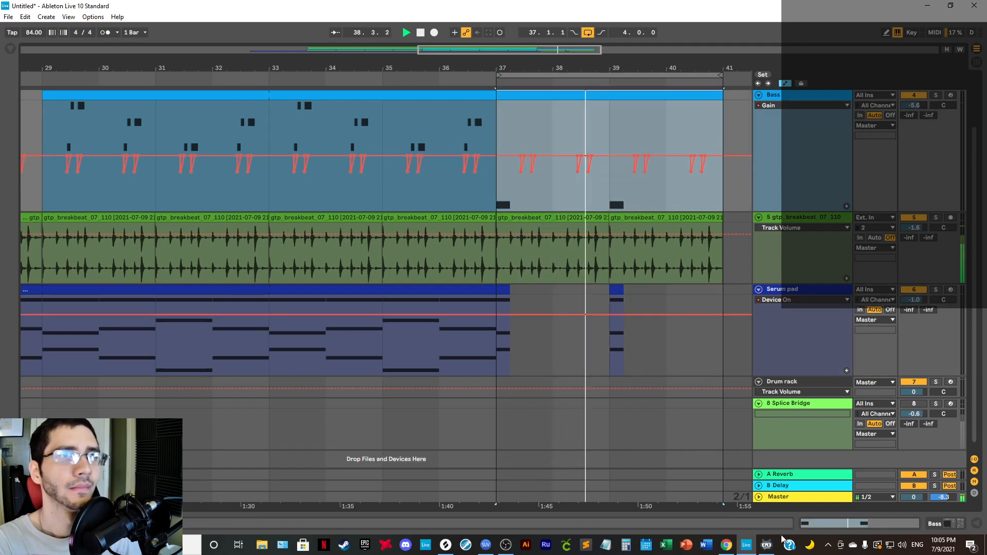
pyautogui.click(810, 520)
pyautogui.click(650, 446)
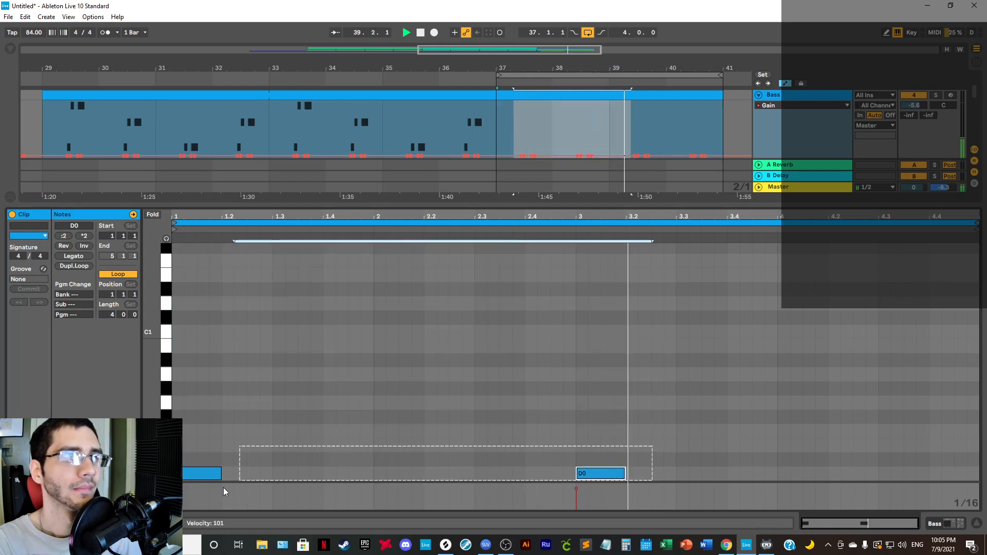
pyautogui.press('Up')
pyautogui.press('Up')
pyautogui.press('Up')
pyautogui.press('Up')
pyautogui.press('Up')
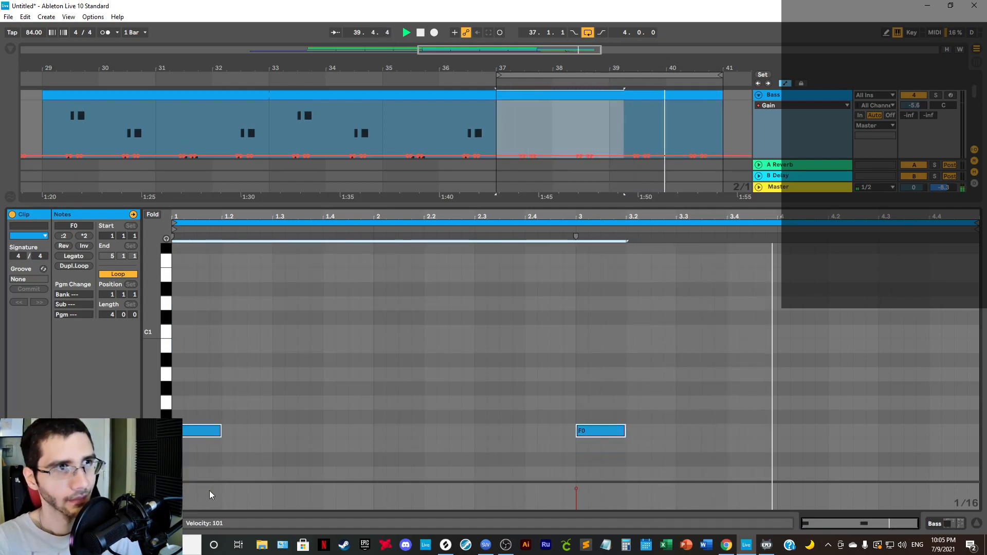
pyautogui.press('Up')
pyautogui.press('Up')
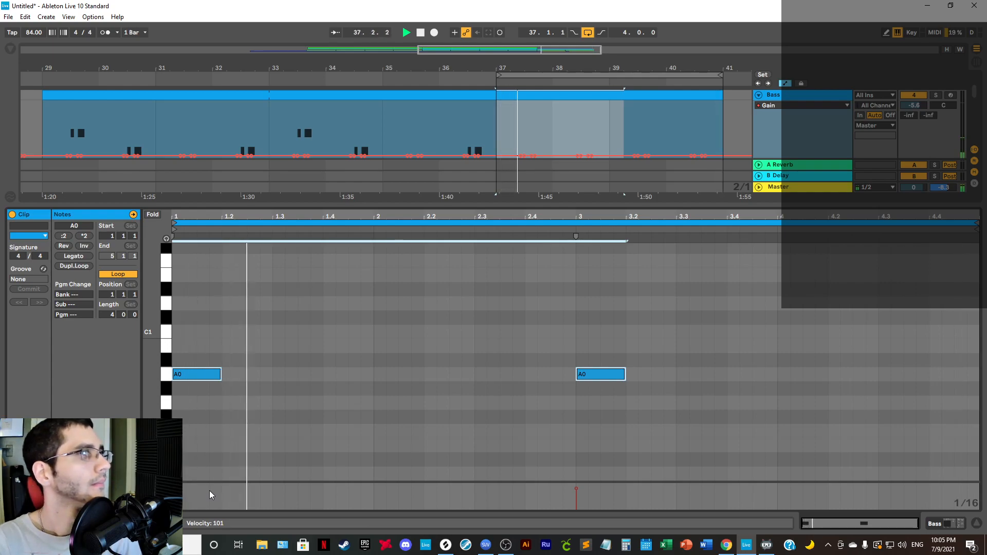
pyautogui.press('Down')
pyautogui.press('Down')
pyautogui.press('Down')
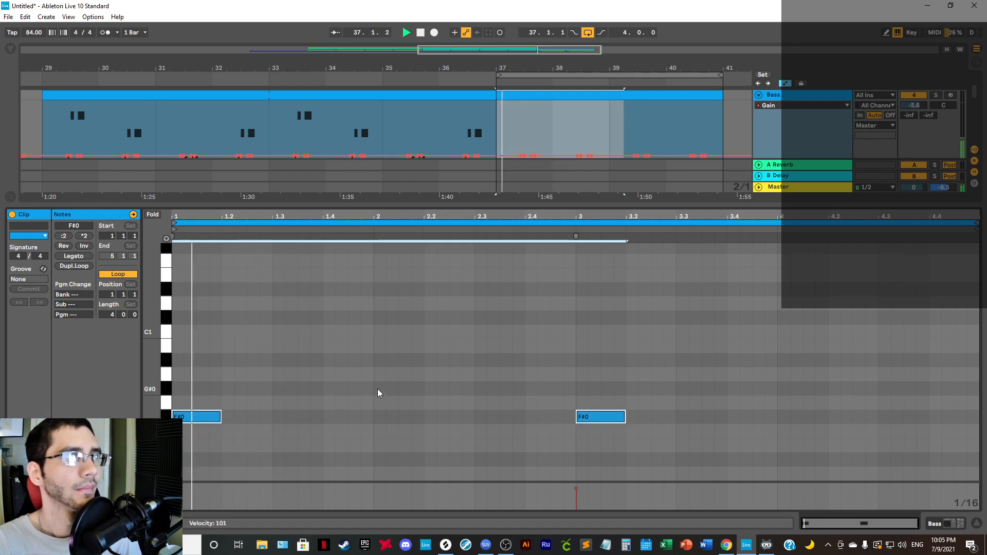
# Step: Lengthen the first F#0 Bass note to one and a half beats and copy it to D0 directly after it
pyautogui.moveTo(222, 387); pyautogui.dragTo(246, 419)
pyautogui.press('space')
pyautogui.press('space')
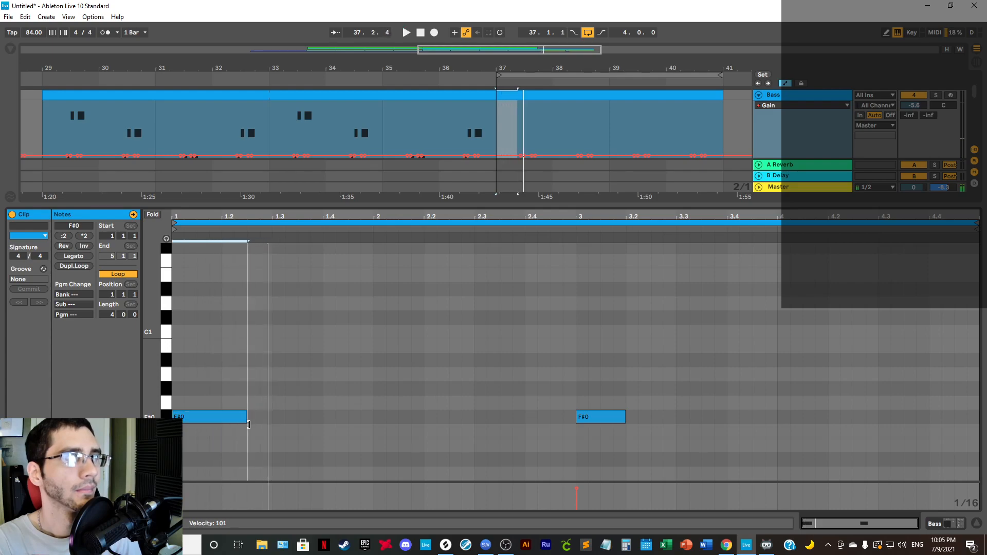
pyautogui.moveTo(214, 453); pyautogui.dragTo(214, 453)
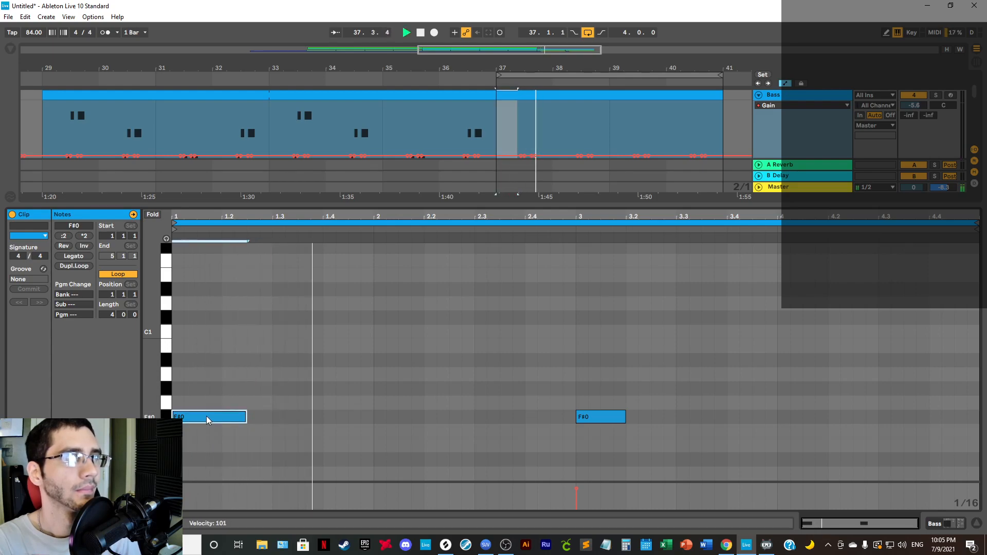
pyautogui.moveTo(202, 416); pyautogui.dragTo(281, 476)
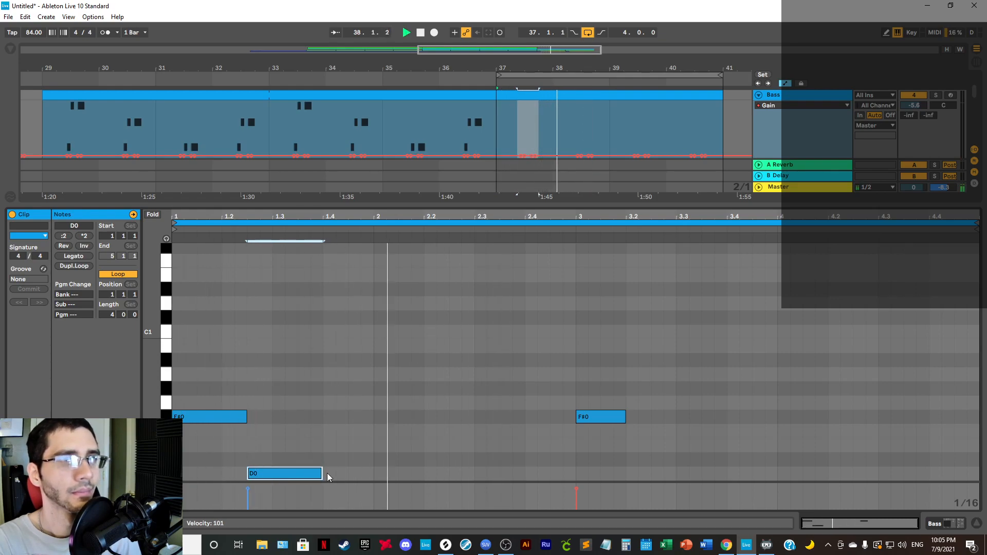
# Step: Move the F#0 Bass note at bar 39 down to D0 and hide the clip view
pyautogui.scroll(-2, 612, 386)
pyautogui.moveTo(625, 394); pyautogui.dragTo(626, 452)
pyautogui.click(632, 459)
pyautogui.click(977, 528)
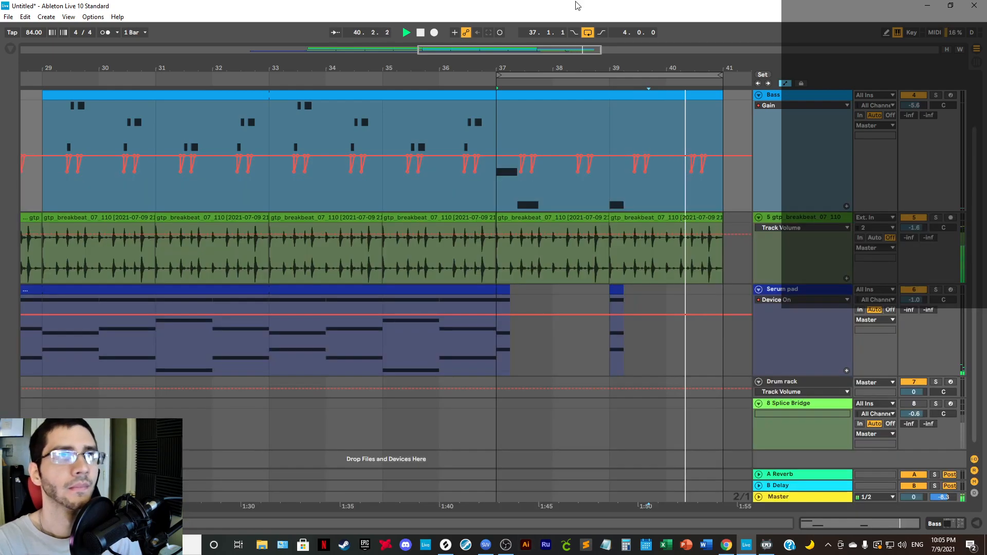
# Step: Enlarge the Winter square track and insert an empty MIDI clip on it from bar 37 to 41
pyautogui.moveTo(575, 69); pyautogui.dragTo(515, 46)
pyautogui.scroll(3, 522, 245)
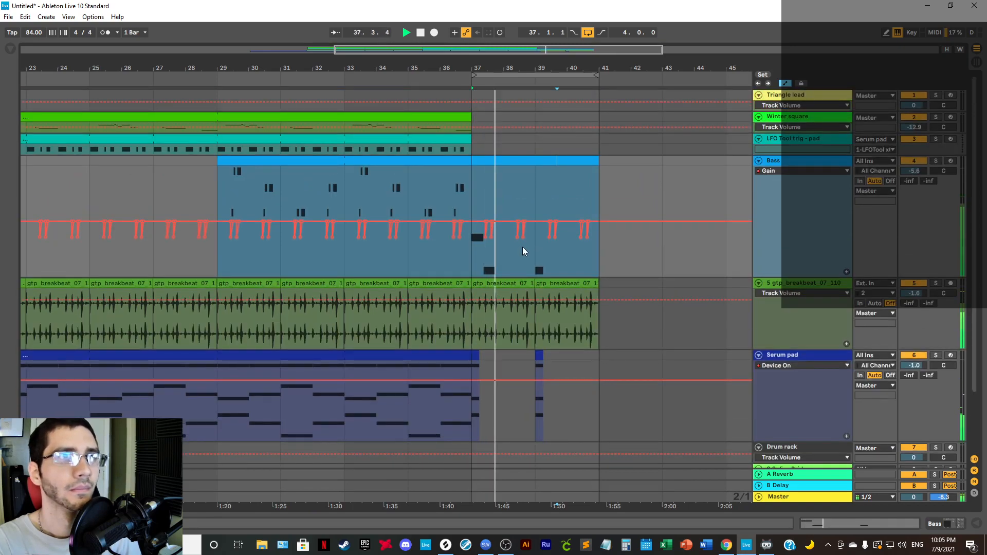
pyautogui.click(792, 124)
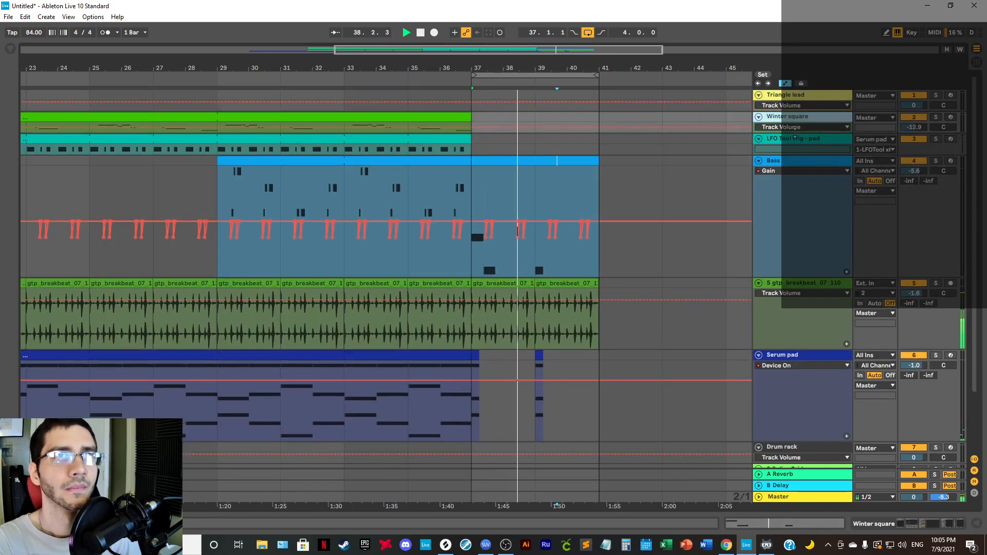
pyautogui.moveTo(797, 133); pyautogui.dragTo(800, 179)
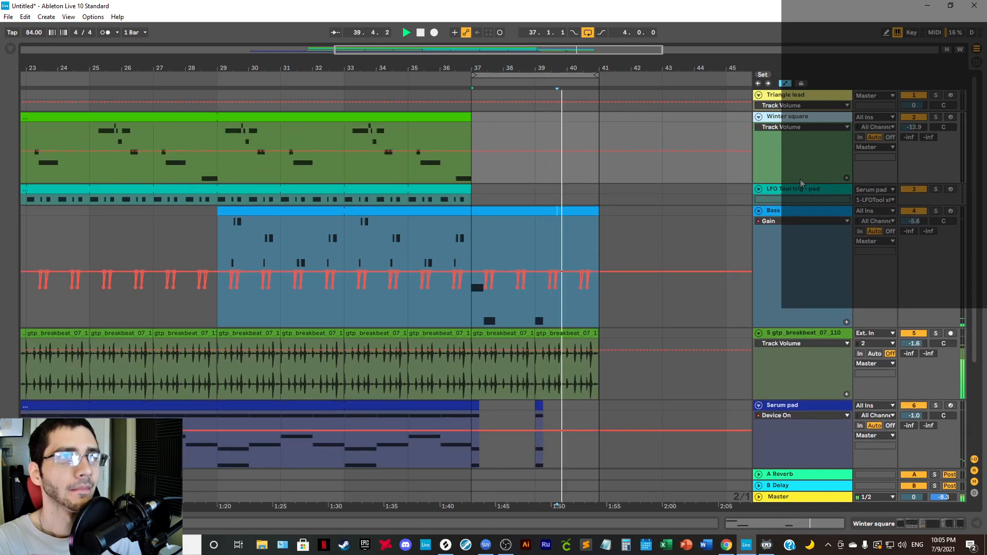
pyautogui.moveTo(604, 125); pyautogui.dragTo(480, 119)
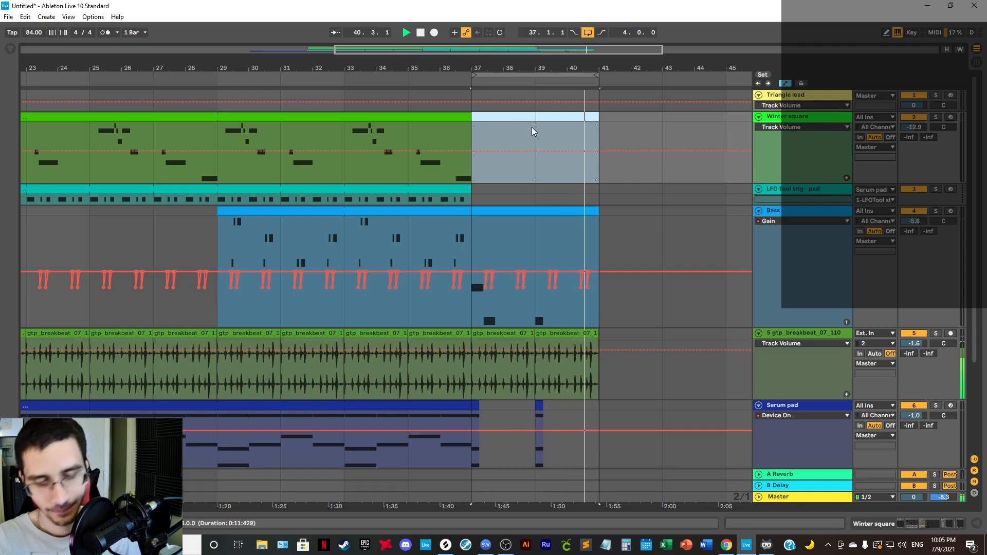
pyautogui.hotkey('ctrl', 'shift', 'm')
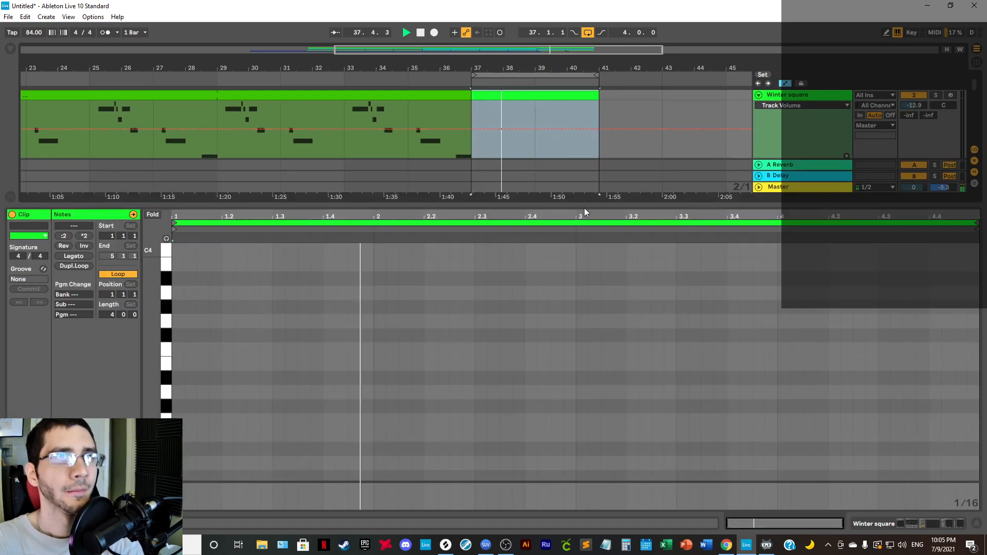
# Step: Enable Draw Mode and draw a one-beat A3 note at the start of the new Winter square clip
pyautogui.moveTo(584, 204); pyautogui.dragTo(605, 250)
pyautogui.rightClick(431, 380)
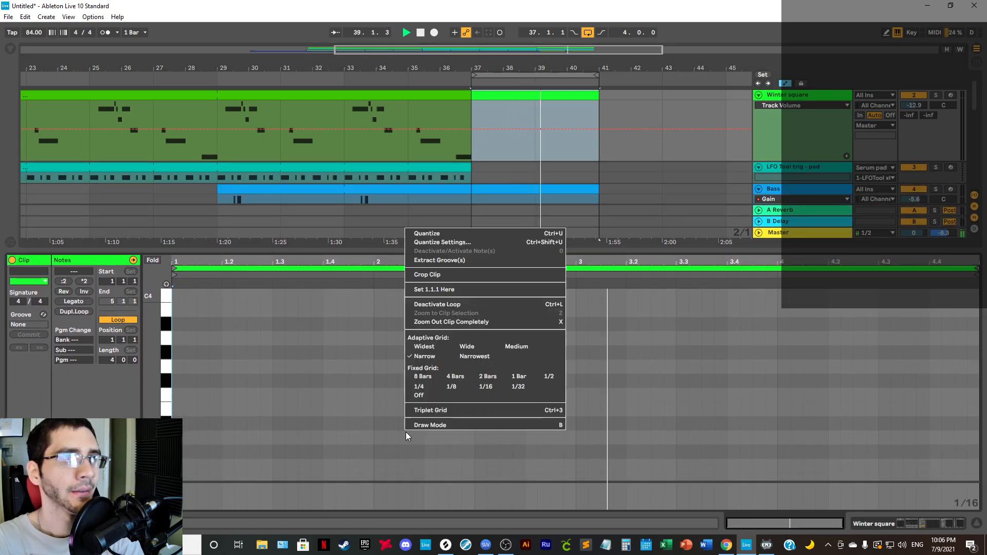
pyautogui.click(431, 424)
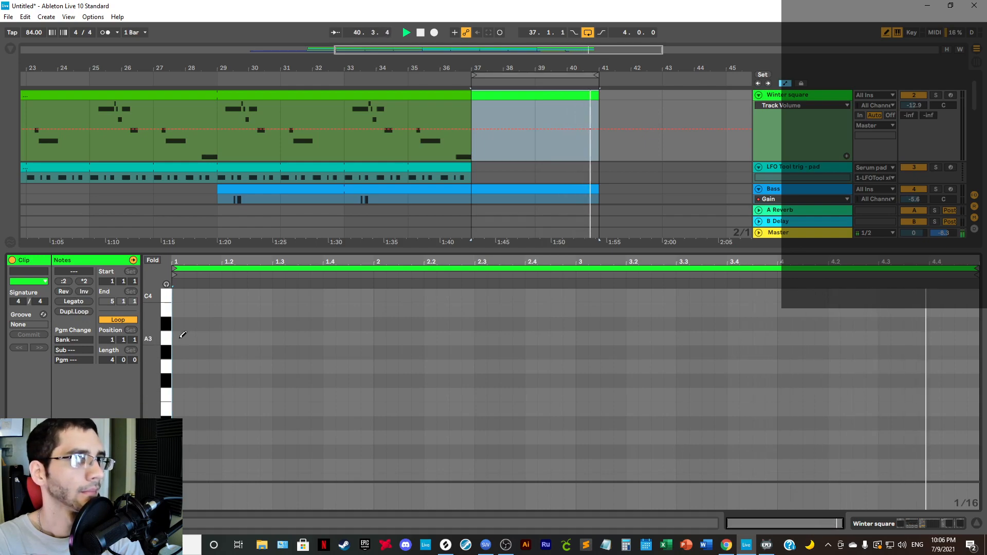
pyautogui.moveTo(182, 335)
pyautogui.mouseDown()
pyautogui.moveTo(235, 340)
pyautogui.moveTo(220, 342)
pyautogui.mouseUp()
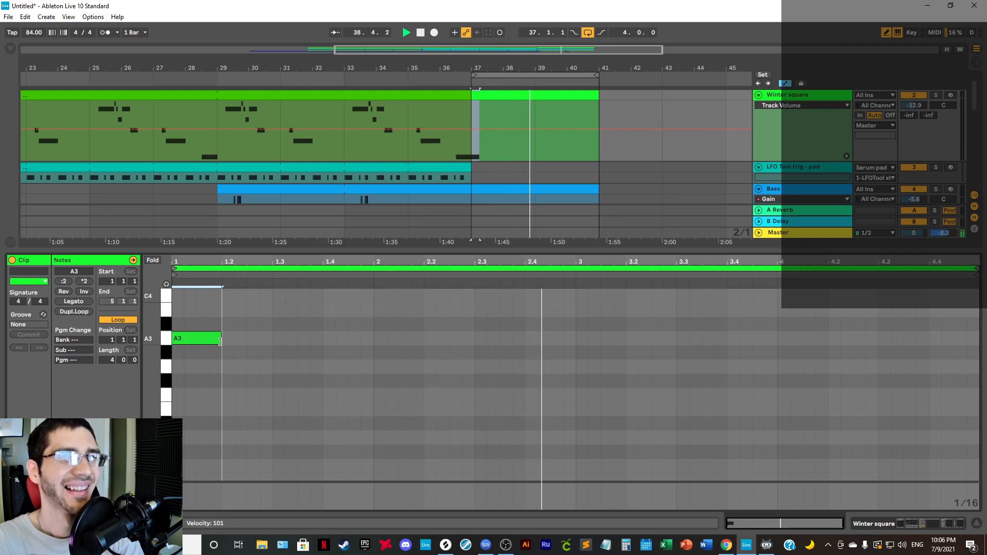
pyautogui.click(582, 338)
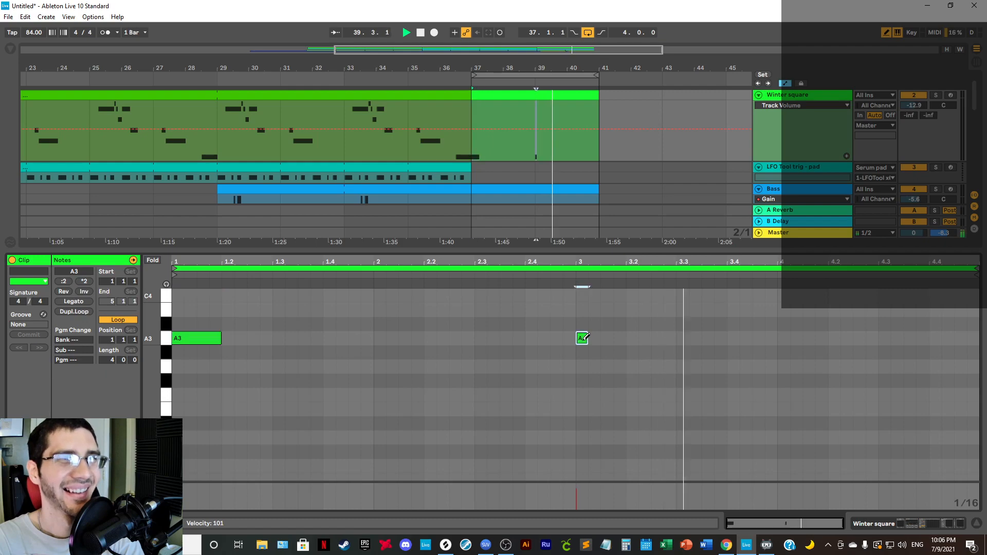
pyautogui.click(589, 338)
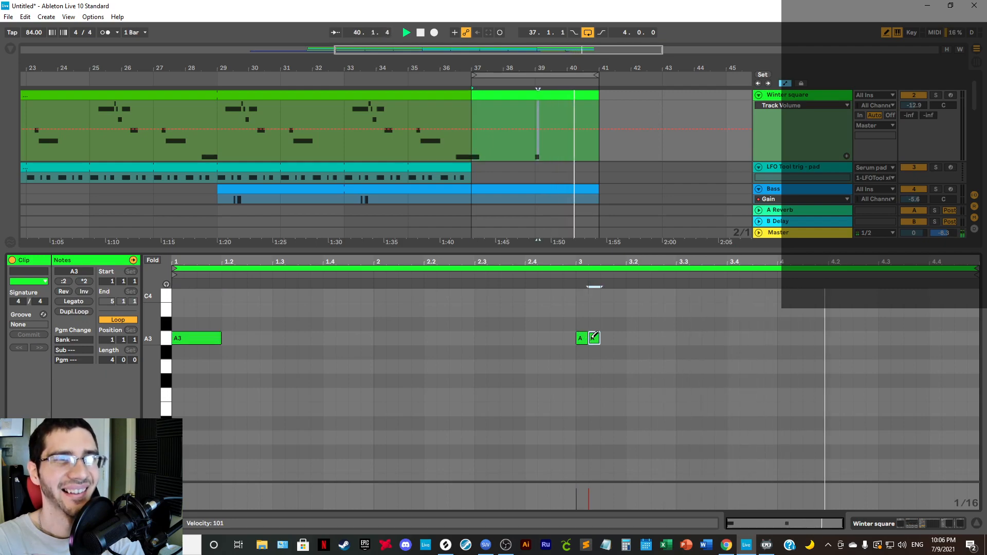
pyautogui.click(594, 337)
pyautogui.moveTo(588, 339); pyautogui.dragTo(677, 339)
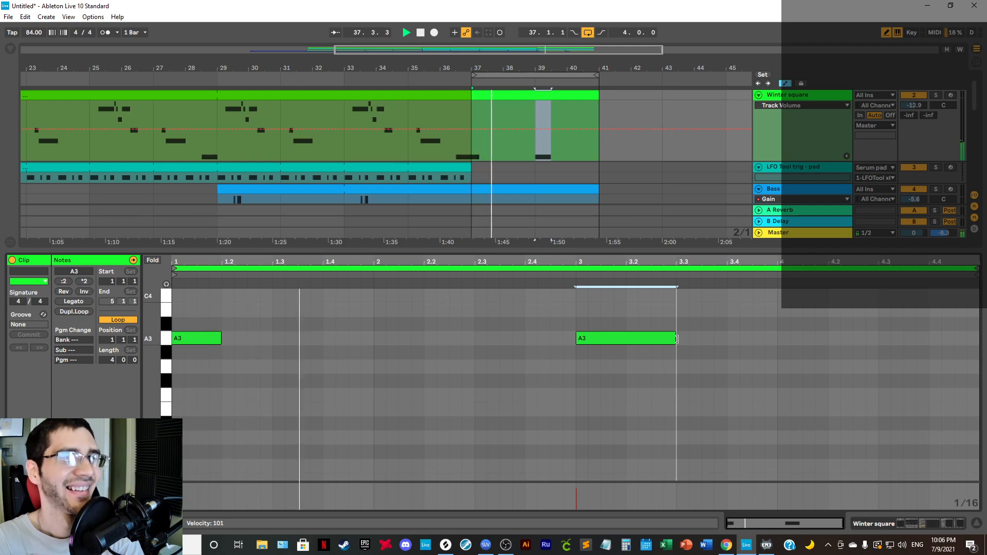
pyautogui.moveTo(677, 339); pyautogui.dragTo(626, 339)
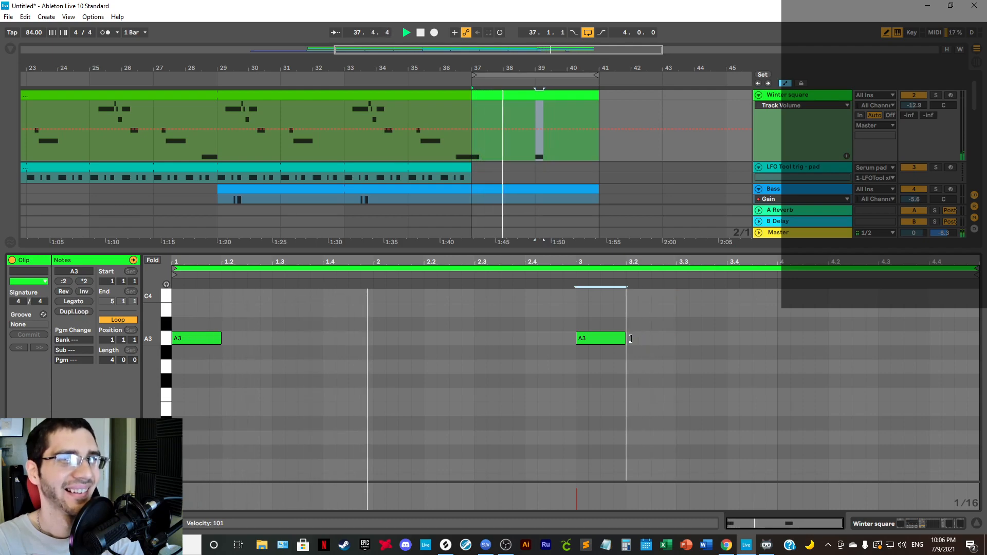
pyautogui.click(584, 334)
pyautogui.click(583, 367)
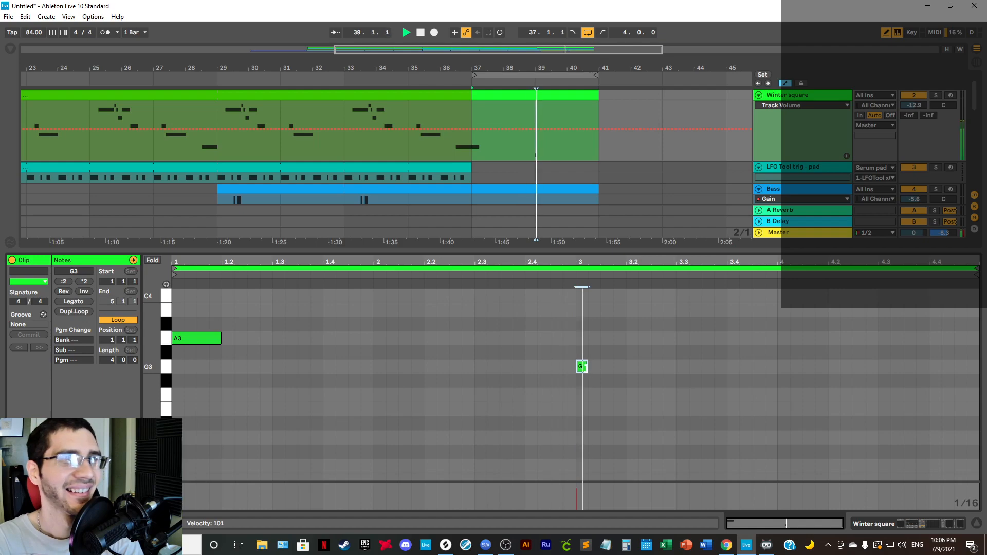
pyautogui.click(583, 367)
# Step: Draw a one-beat F#3 note at the start of the Winter square clip's third bar and turn off Draw Mode
pyautogui.click(583, 381)
pyautogui.moveTo(588, 380)
pyautogui.mouseDown()
pyautogui.moveTo(638, 385)
pyautogui.moveTo(630, 385)
pyautogui.mouseUp()
pyautogui.rightClick(659, 434)
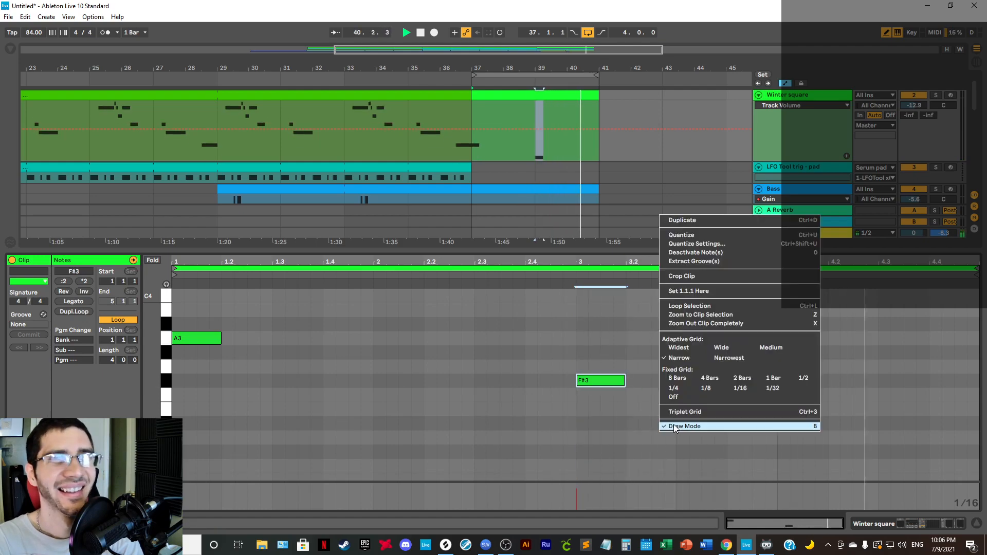
pyautogui.click(677, 427)
pyautogui.click(677, 427)
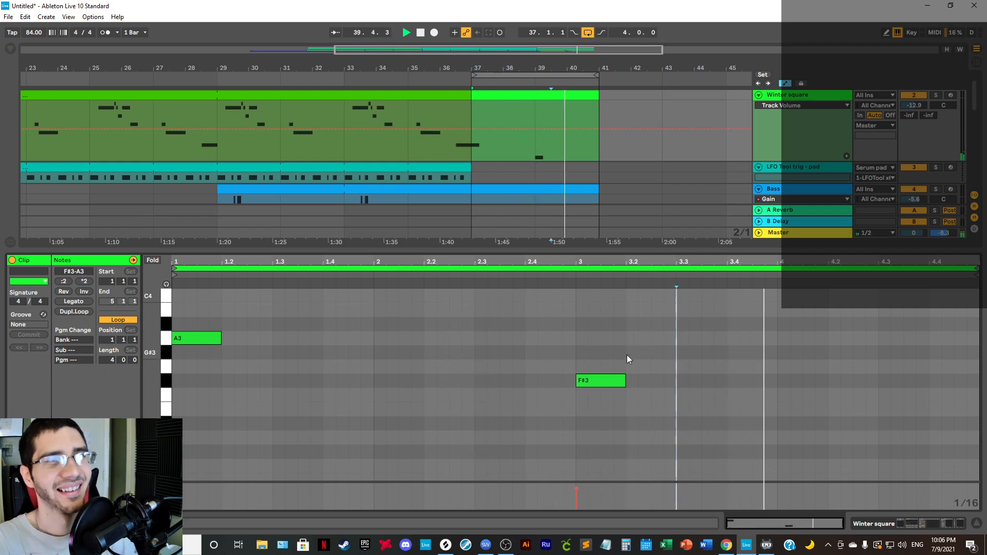
# Step: Copy the F#3 note to D3 one and a half beats into the third bar and lengthen the copy to one and a half beats
pyautogui.click(617, 381)
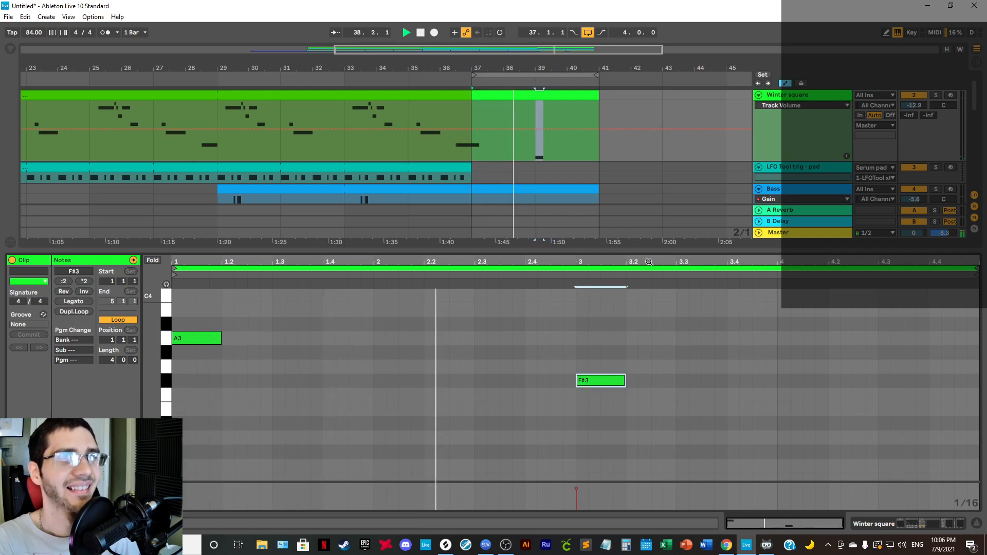
pyautogui.moveTo(649, 262); pyautogui.dragTo(649, 272)
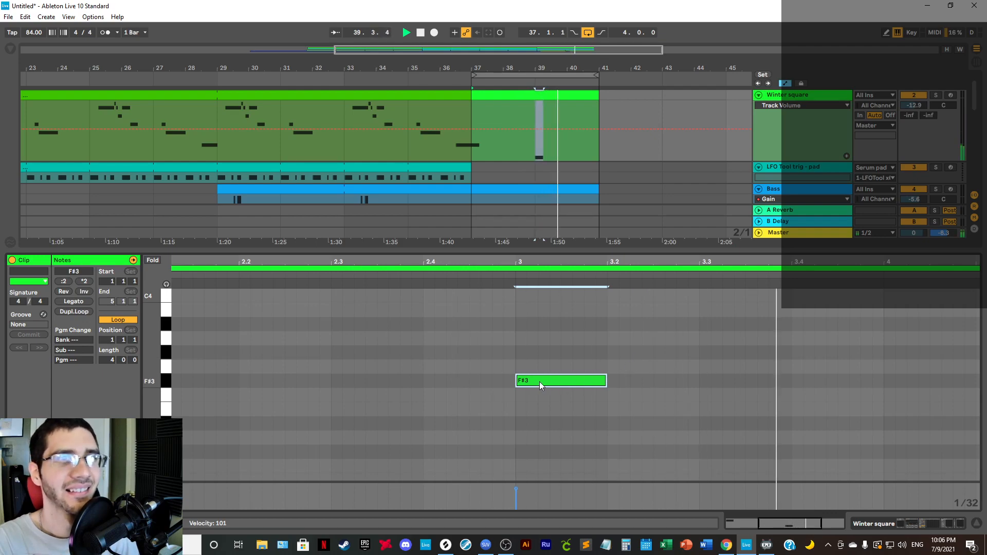
pyautogui.moveTo(539, 381); pyautogui.dragTo(679, 437)
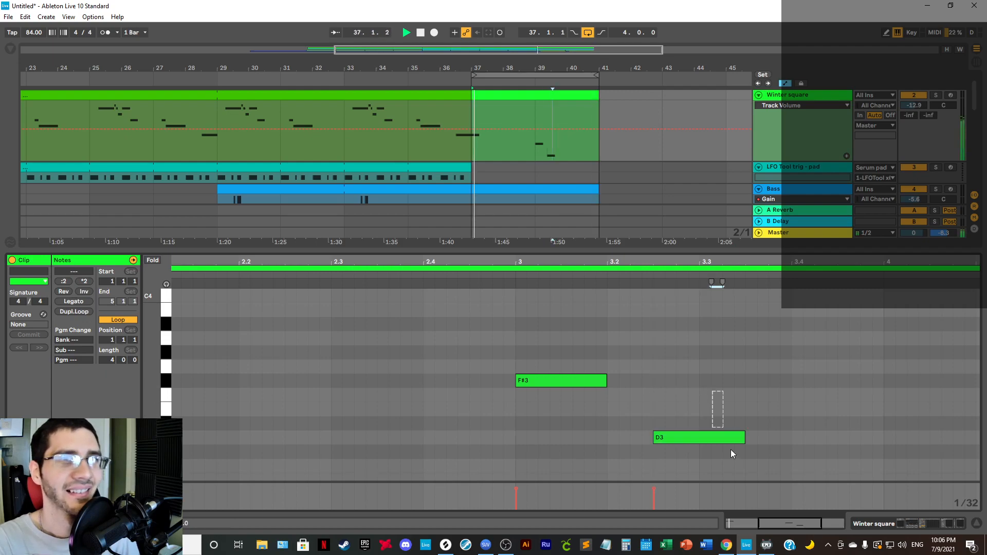
pyautogui.moveTo(745, 437); pyautogui.dragTo(787, 437)
pyautogui.moveTo(761, 263); pyautogui.dragTo(709, 262)
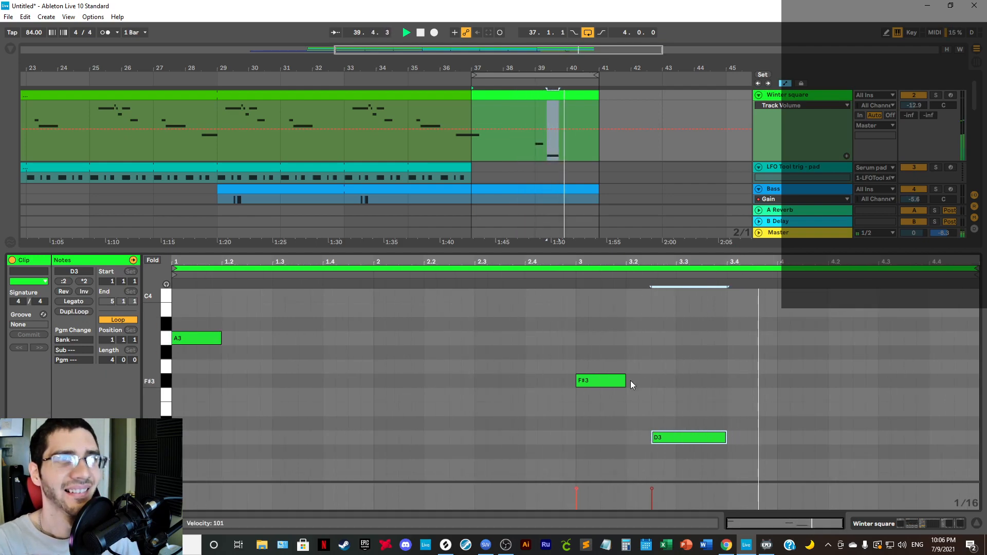
# Step: Extend the F#3 note to the start of the D3 note and hide the clip view
pyautogui.moveTo(626, 380); pyautogui.dragTo(651, 380)
pyautogui.click(665, 340)
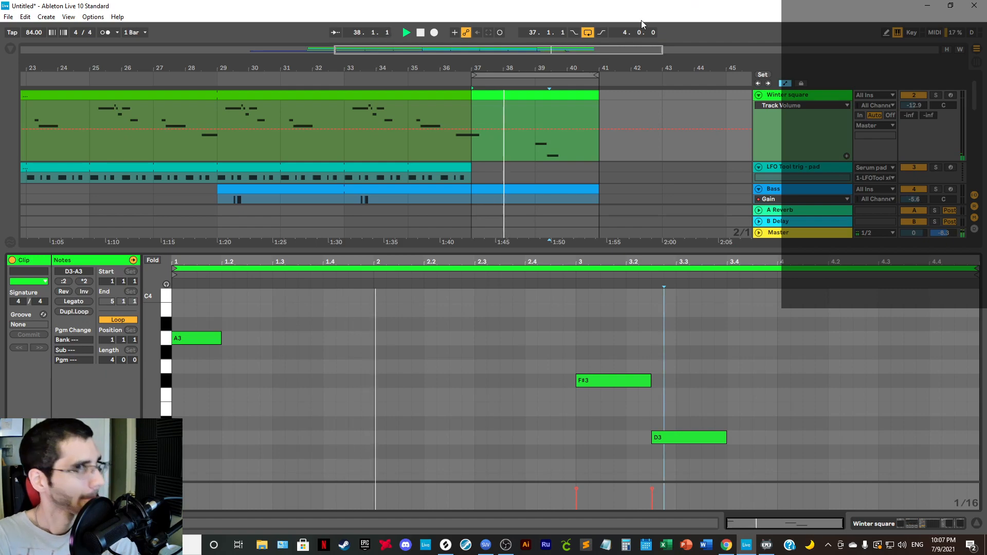
pyautogui.moveTo(643, 252); pyautogui.dragTo(643, 404)
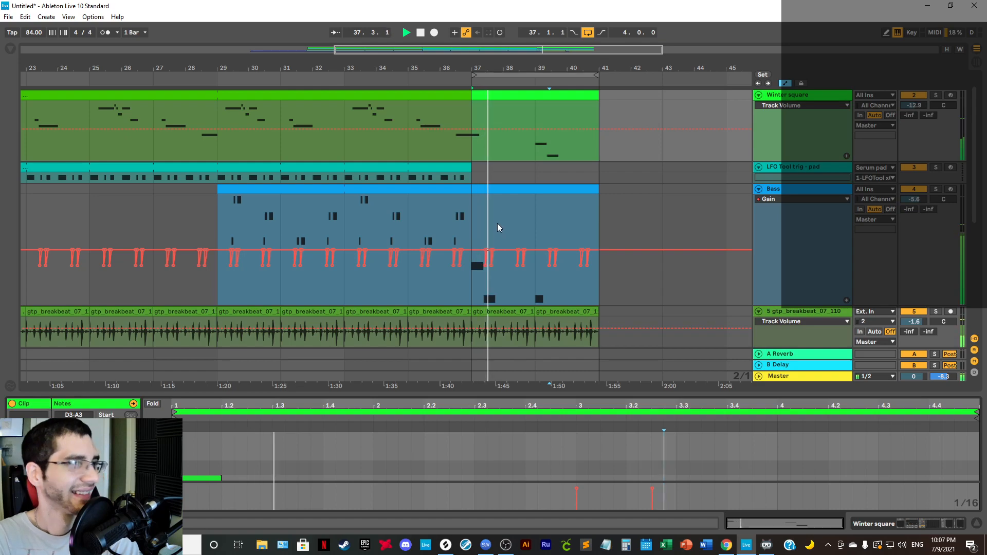
pyautogui.click(976, 524)
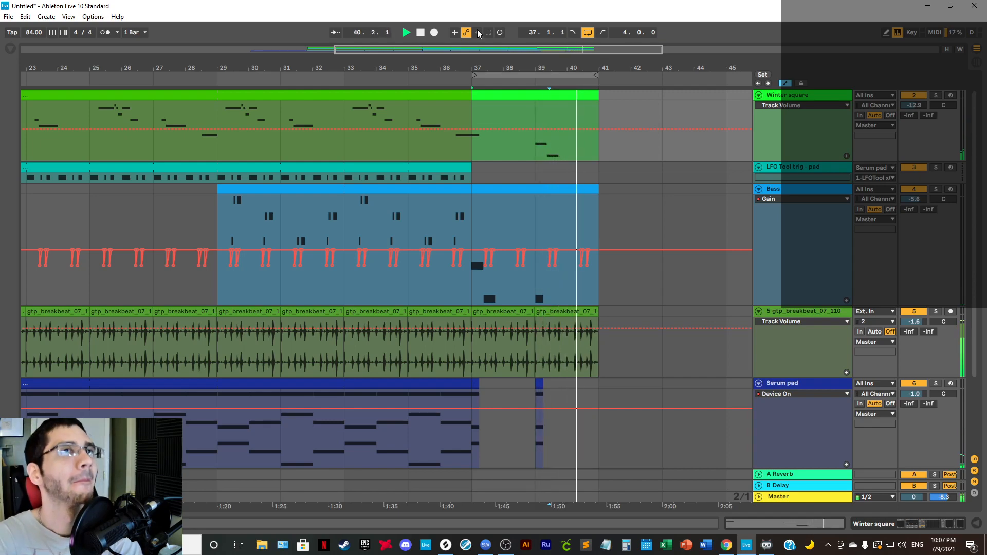
# Step: Switch to Splice and replace the breakbeat search with a sample search for noise
pyautogui.moveTo(328, 55); pyautogui.dragTo(334, 41)
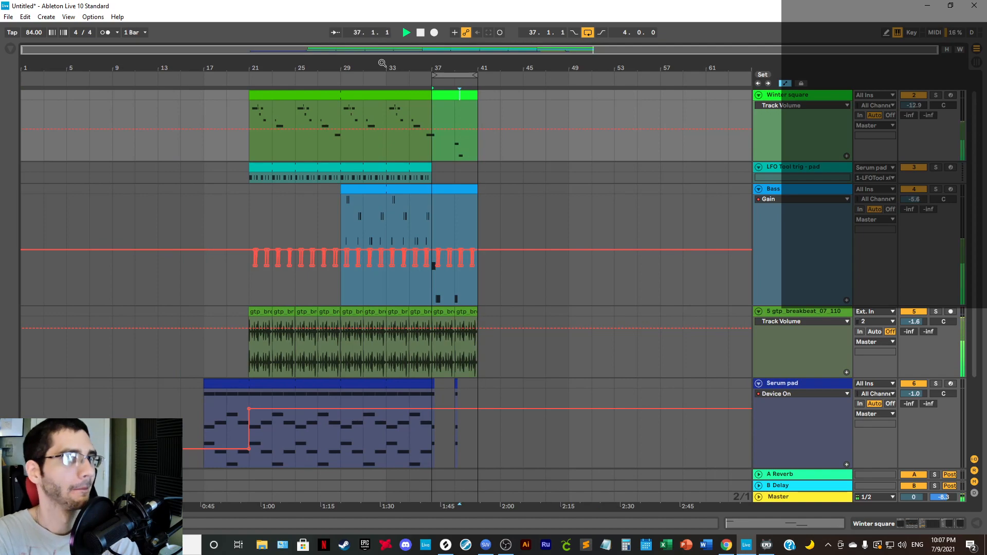
pyautogui.scroll(-4, 787, 259)
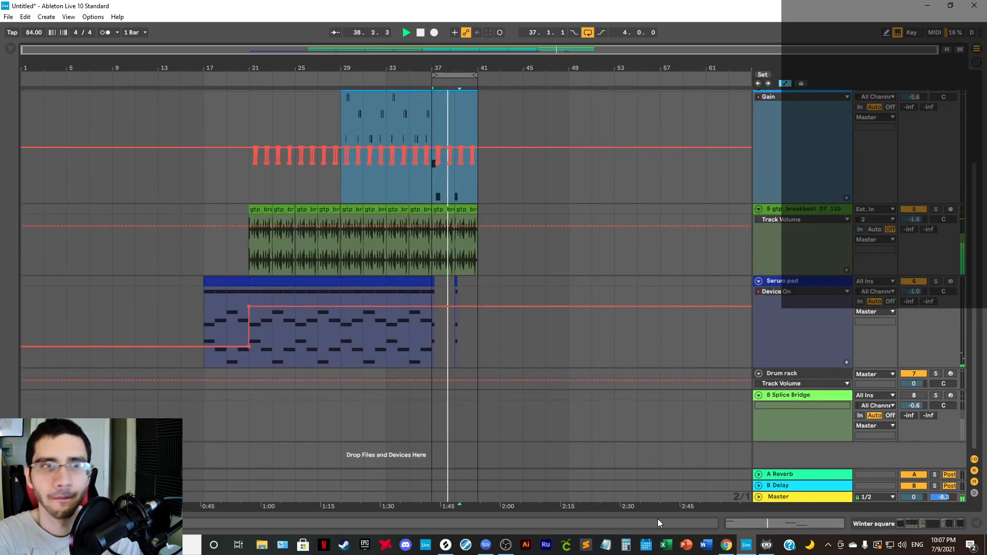
pyautogui.click(446, 545)
pyautogui.moveTo(622, 75); pyautogui.dragTo(649, 58)
pyautogui.click(369, 70)
pyautogui.press('BackSpace')
pyautogui.press('BackSpace')
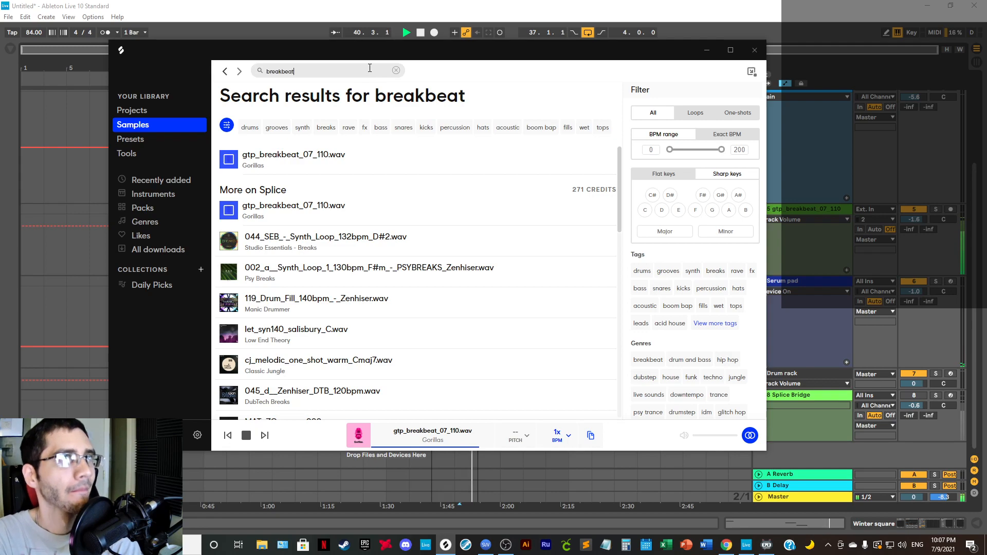
pyautogui.press('BackSpace')
pyautogui.press('BackSpace')
pyautogui.press('BackSpace')
pyautogui.press('BackSpace')
pyautogui.press('BackSpace')
pyautogui.press('BackSpace')
pyautogui.press('BackSpace')
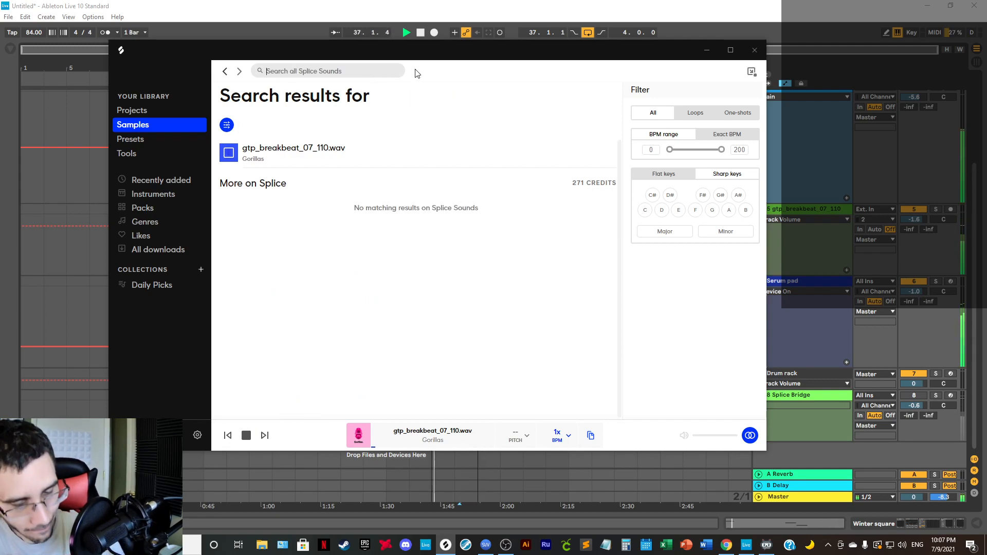
pyautogui.write('noise')
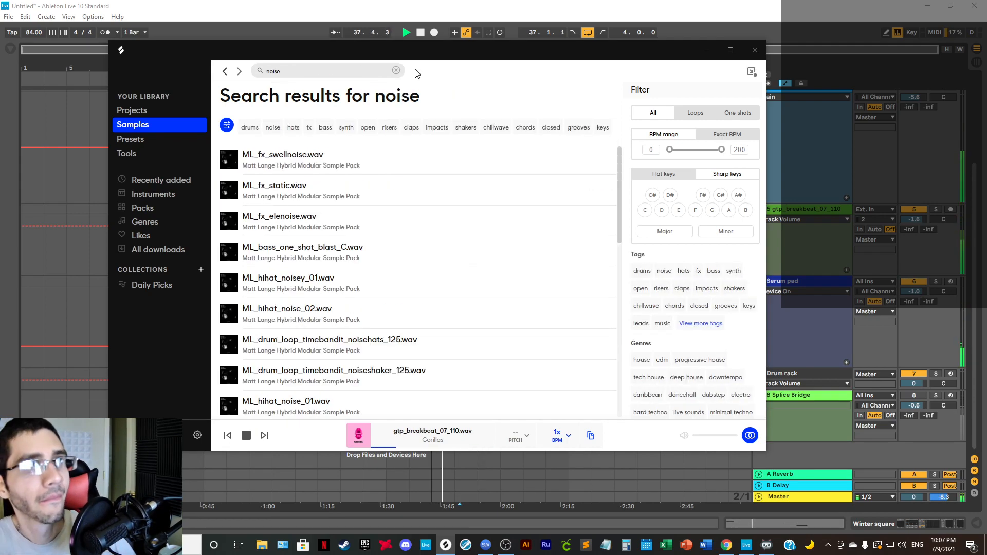
# Step: Lower the Splice Bridge track's volume to -17.3 dB and activate the track
pyautogui.scroll(-10, 591, 313)
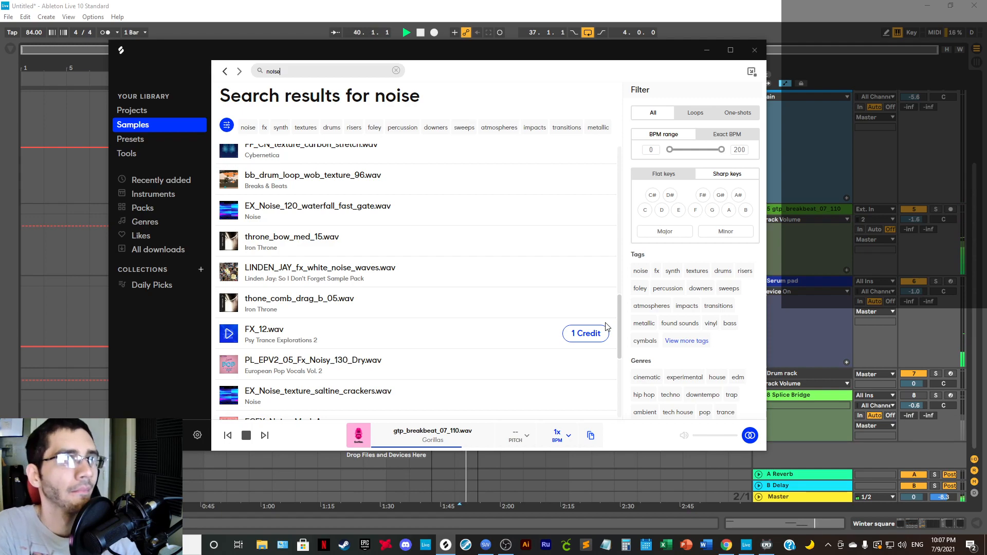
pyautogui.moveTo(913, 405); pyautogui.dragTo(913, 430)
pyautogui.click(914, 396)
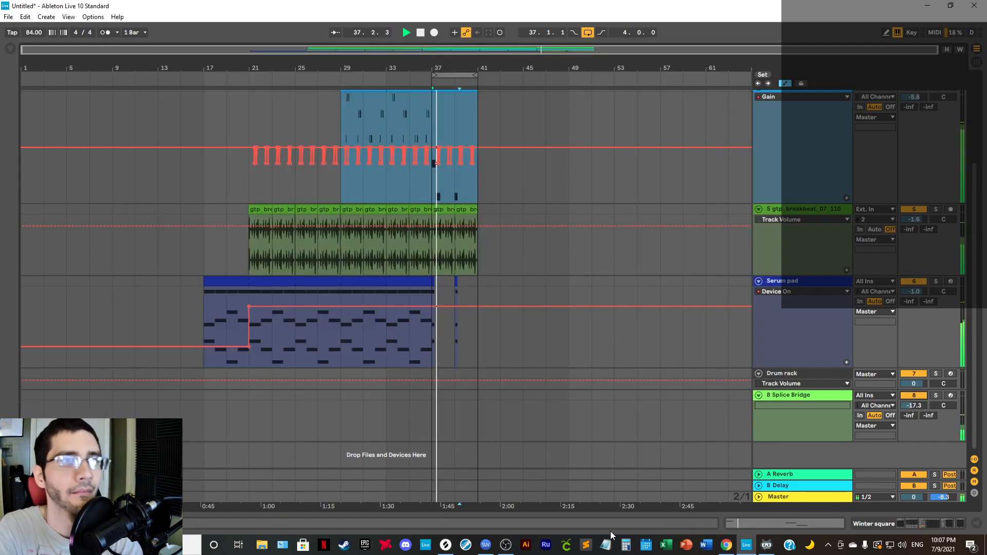
# Step: Preview LINDEN_JAY_fx_white_noise_waves.wav in Splice and lower the Splice Bridge track's volume to -30 dB
pyautogui.click(446, 545)
pyautogui.click(225, 270)
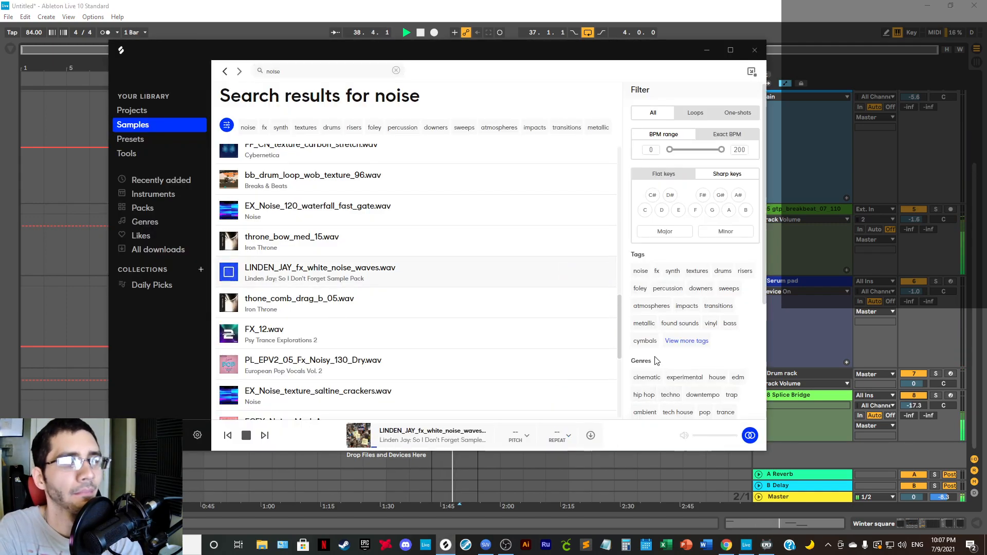
pyautogui.moveTo(914, 406); pyautogui.dragTo(913, 425)
pyautogui.click(445, 545)
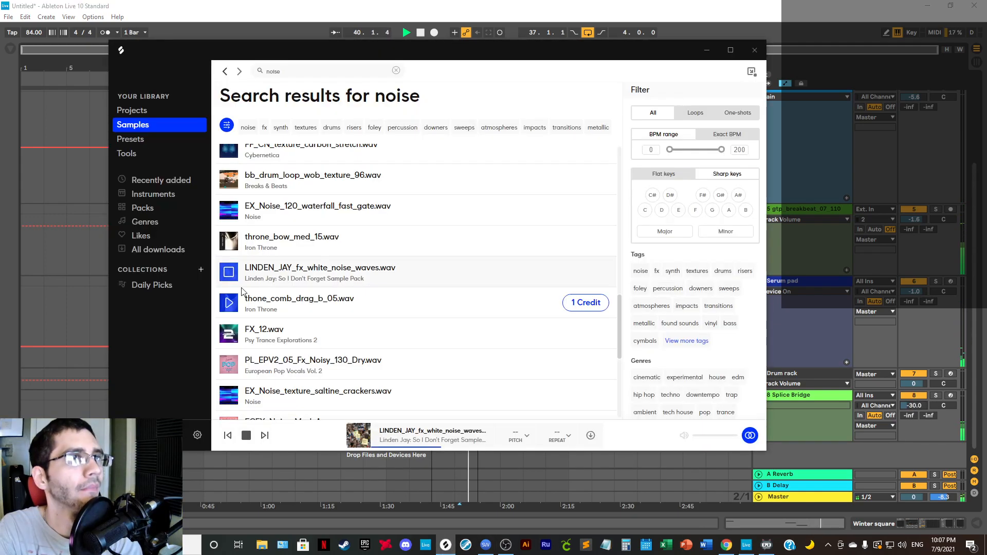
# Step: Preview throne_bow_med_15.wav and PL_EPV2_05_Fx_Noisy_130_Dry.wav from the noise results, then close Splice
pyautogui.click(230, 244)
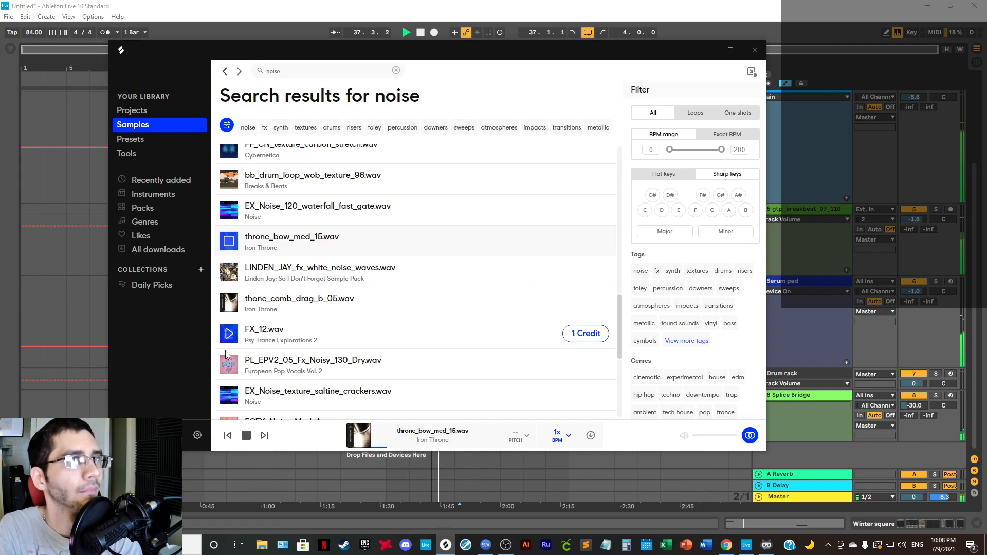
pyautogui.click(230, 366)
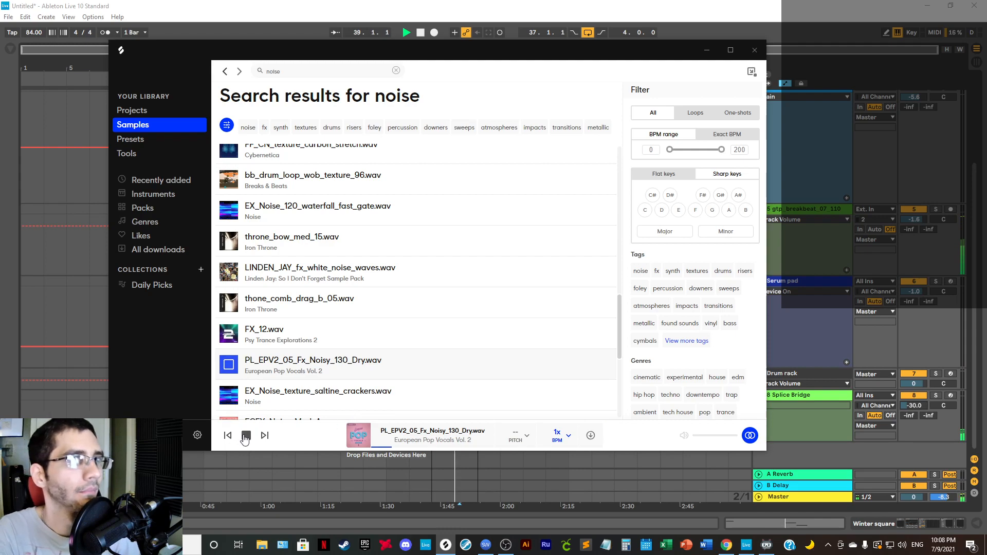
pyautogui.scroll(-4, 344, 352)
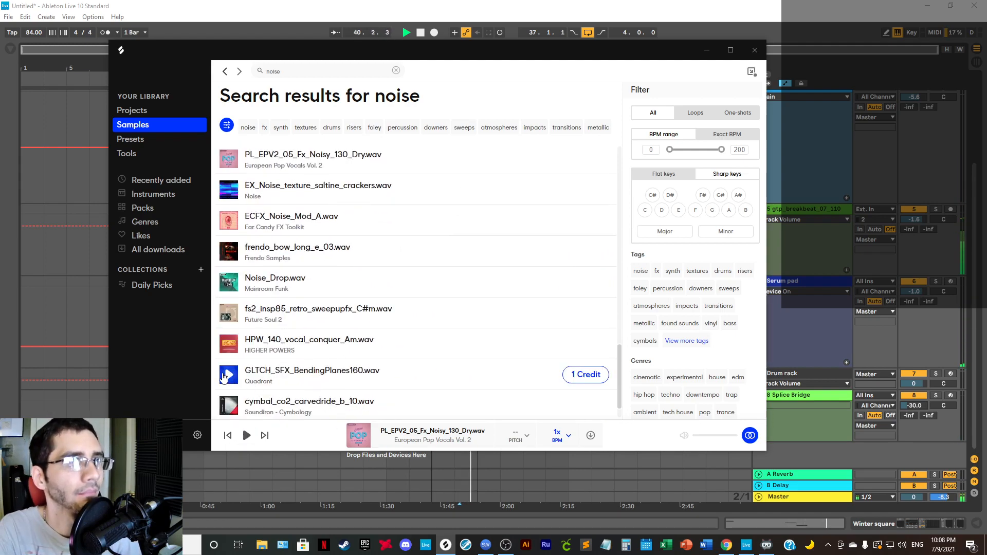
pyautogui.click(754, 51)
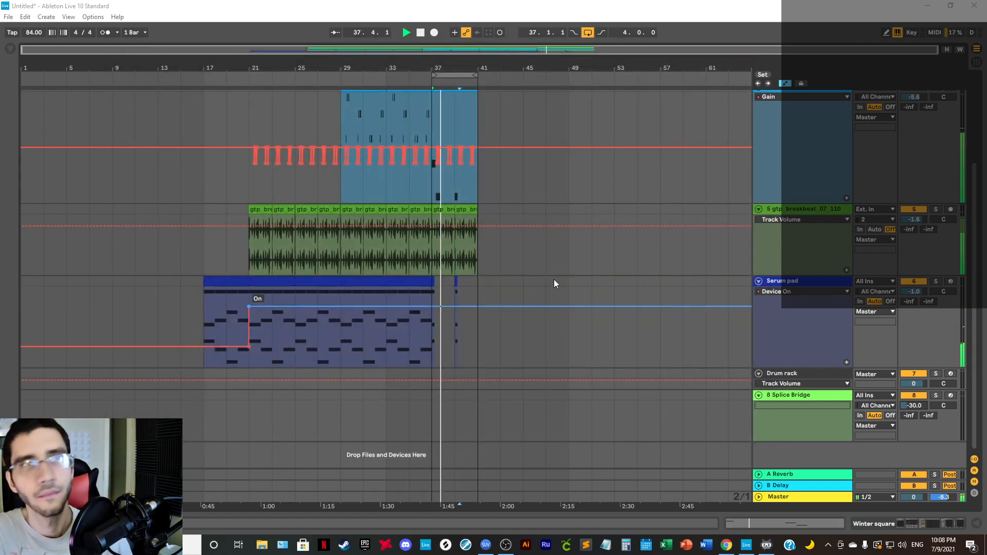
# Step: Stop and reset playback, then play the arrangement from bar 33 into the new section
pyautogui.doubleClick(420, 33)
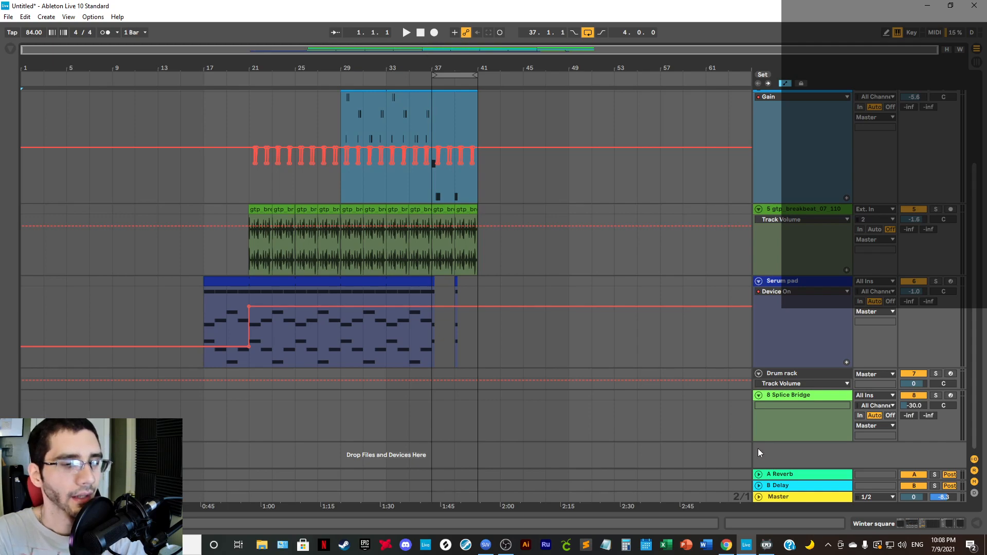
pyautogui.scroll(3, 640, 361)
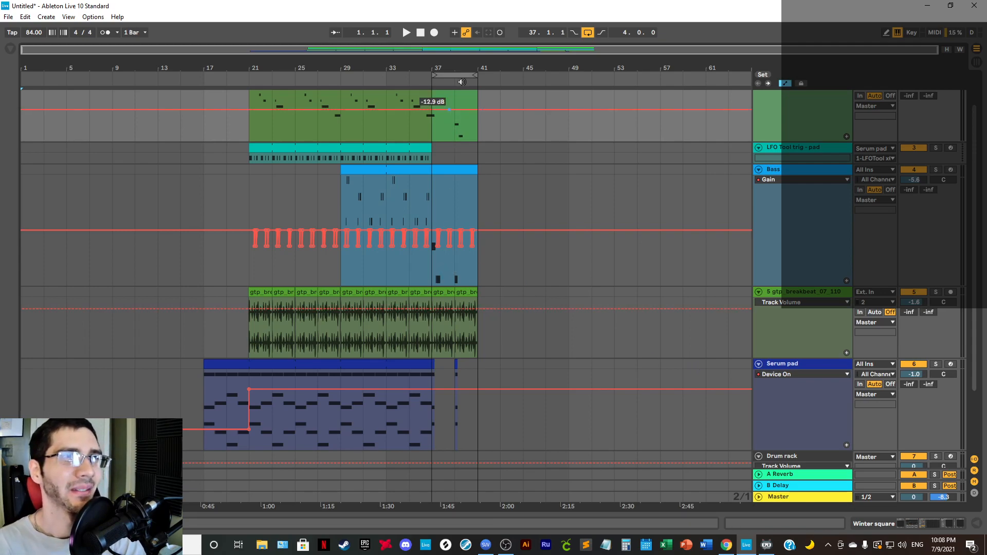
pyautogui.moveTo(456, 68); pyautogui.dragTo(449, 177)
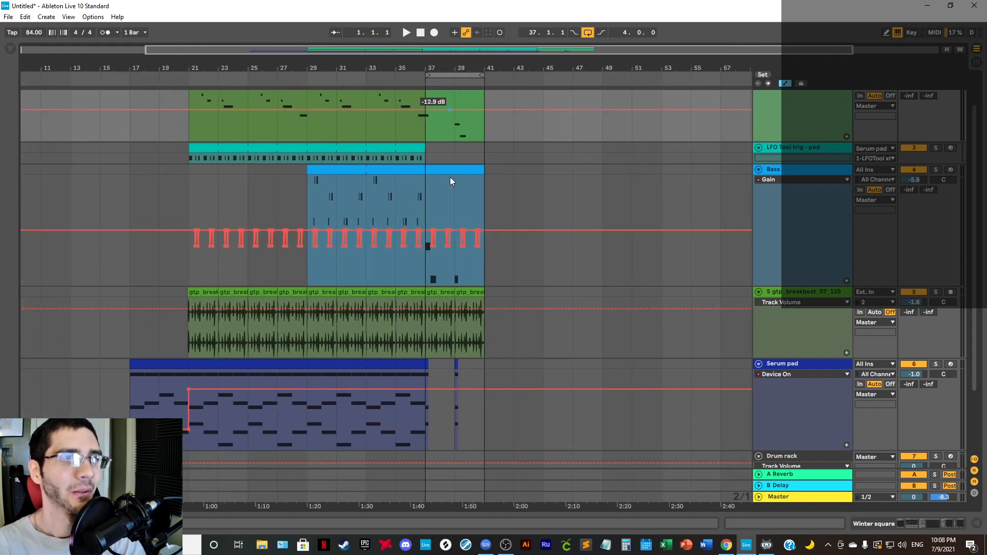
pyautogui.scroll(2, 490, 316)
pyautogui.click(449, 214)
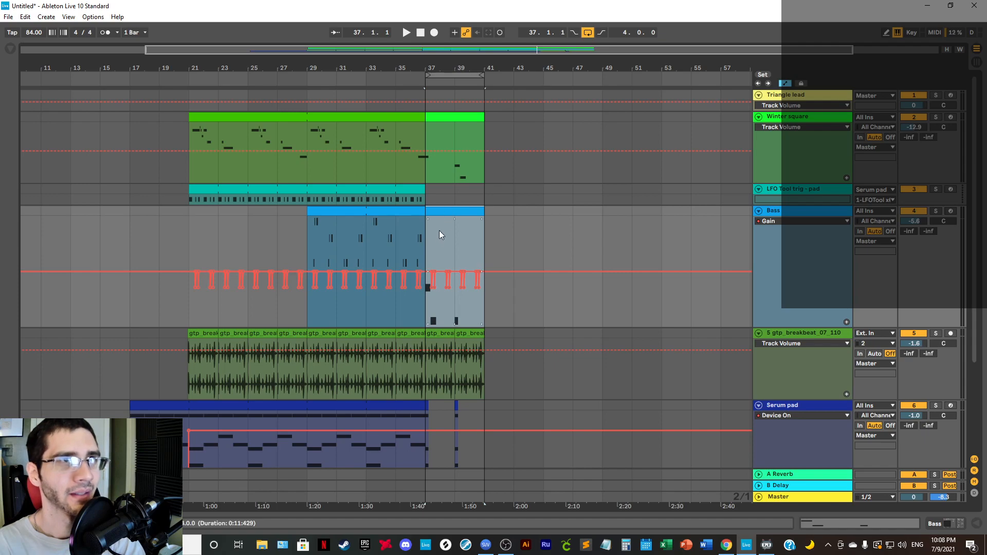
pyautogui.click(365, 237)
pyautogui.press('space')
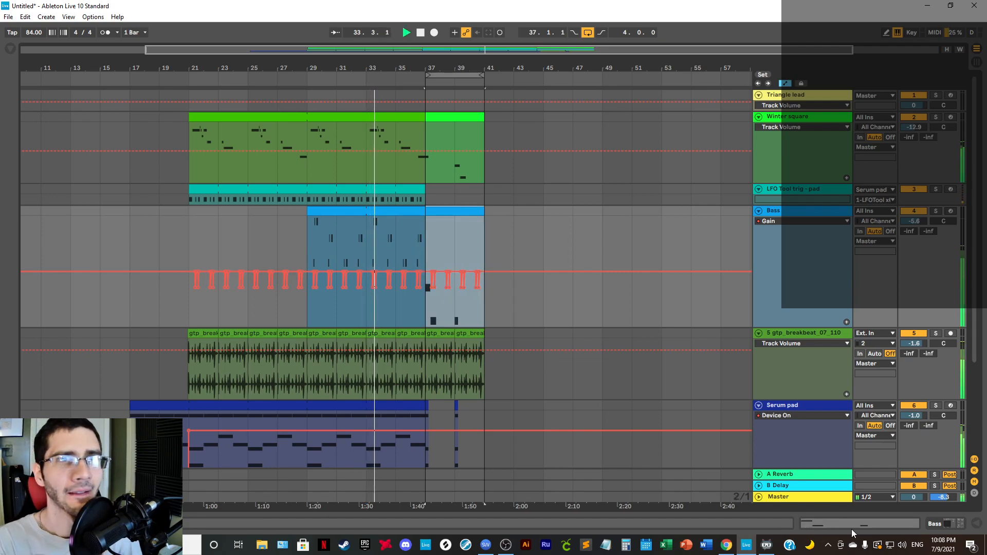
# Step: Open the Bass clip at bar 37 and transpose all its notes up one octave
pyautogui.click(851, 527)
pyautogui.moveTo(637, 394); pyautogui.dragTo(640, 241)
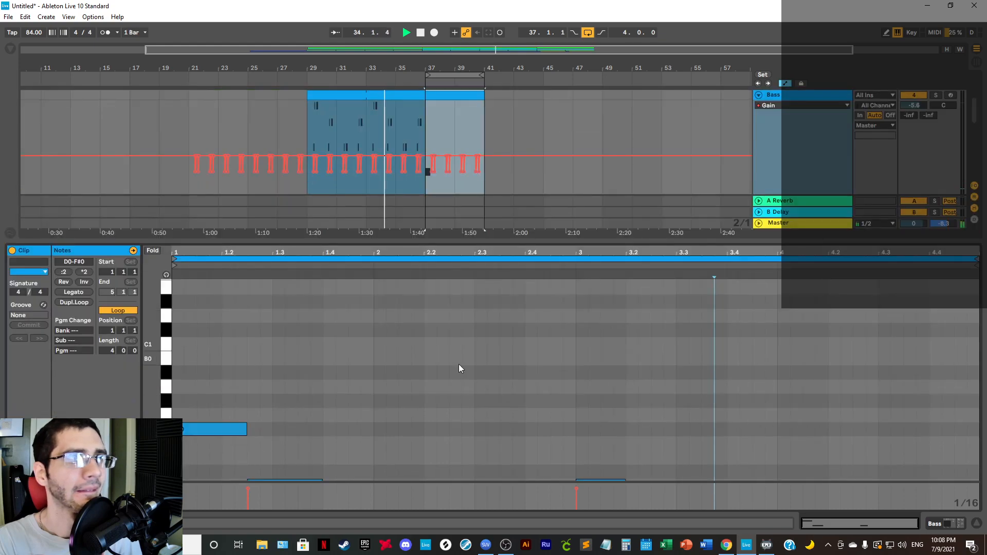
pyautogui.scroll(-2, 459, 364)
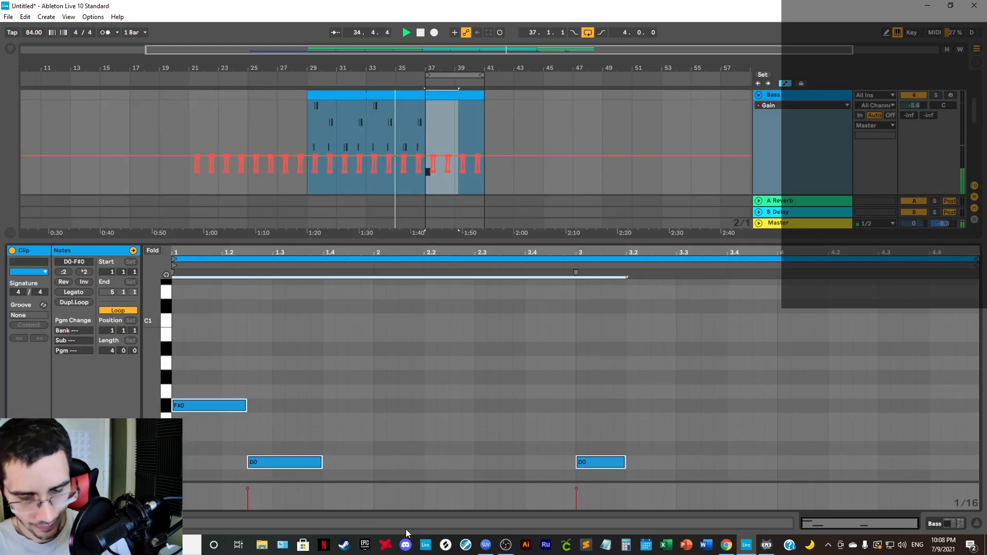
pyautogui.hotkey('shift', 'Up')
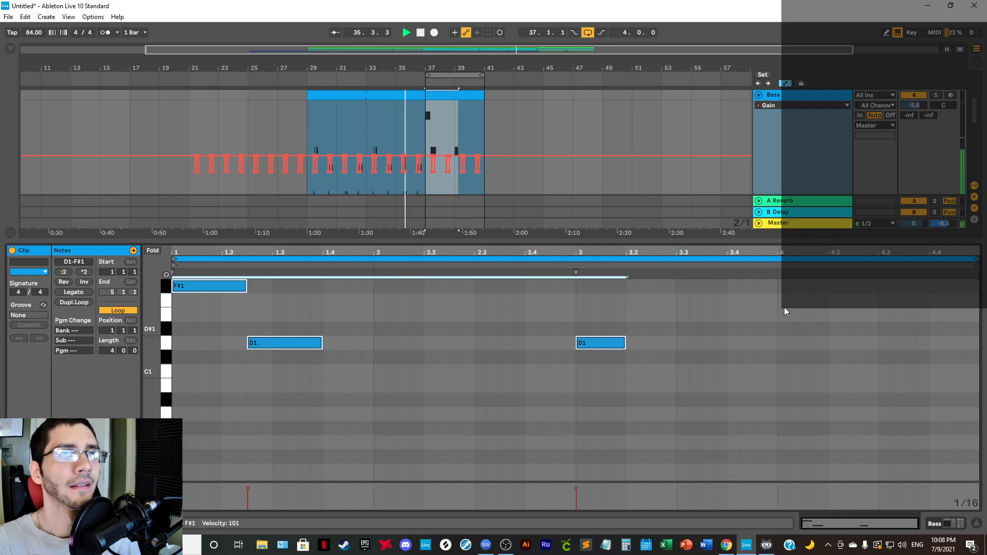
pyautogui.scroll(-1, 547, 142)
pyautogui.scroll(1, 547, 142)
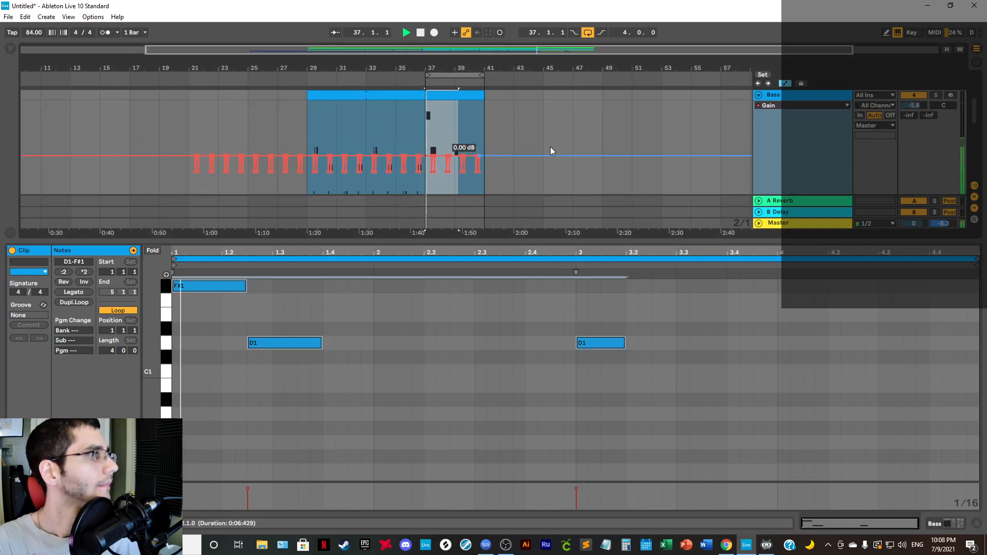
# Step: Transpose all notes of the bar 37 Bass clip back down one octave and play the section
pyautogui.hotkey('shift', 'Down')
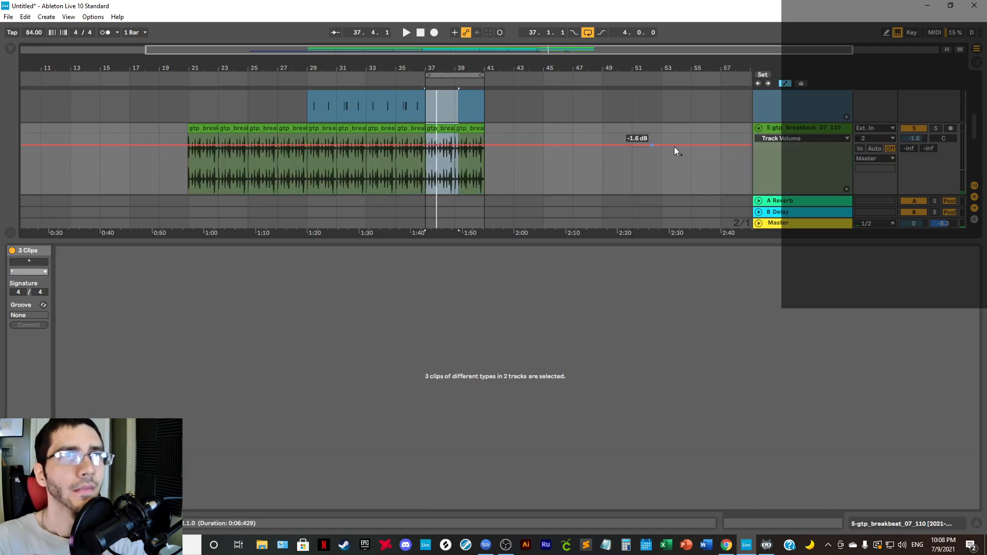
pyautogui.scroll(3, 670, 146)
pyautogui.click(452, 112)
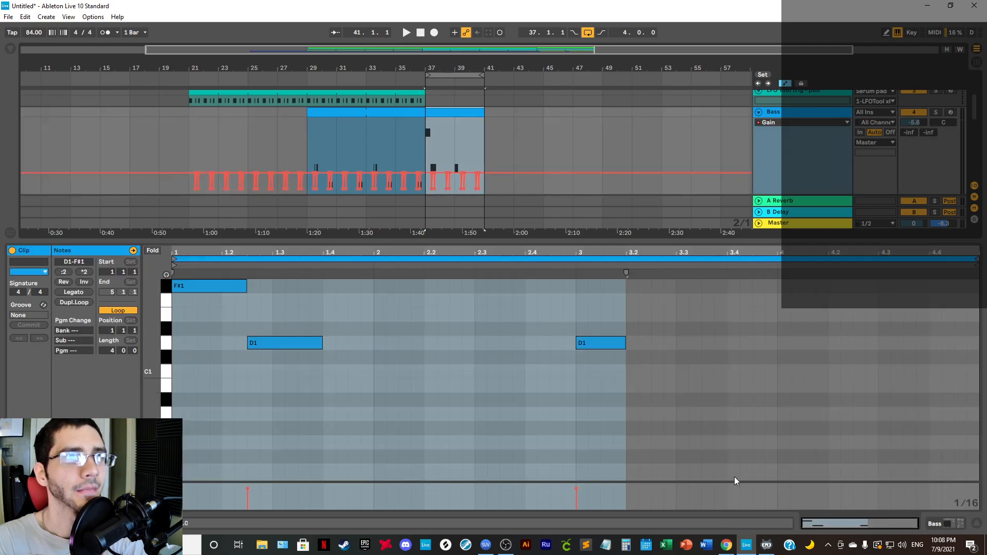
pyautogui.click(604, 343)
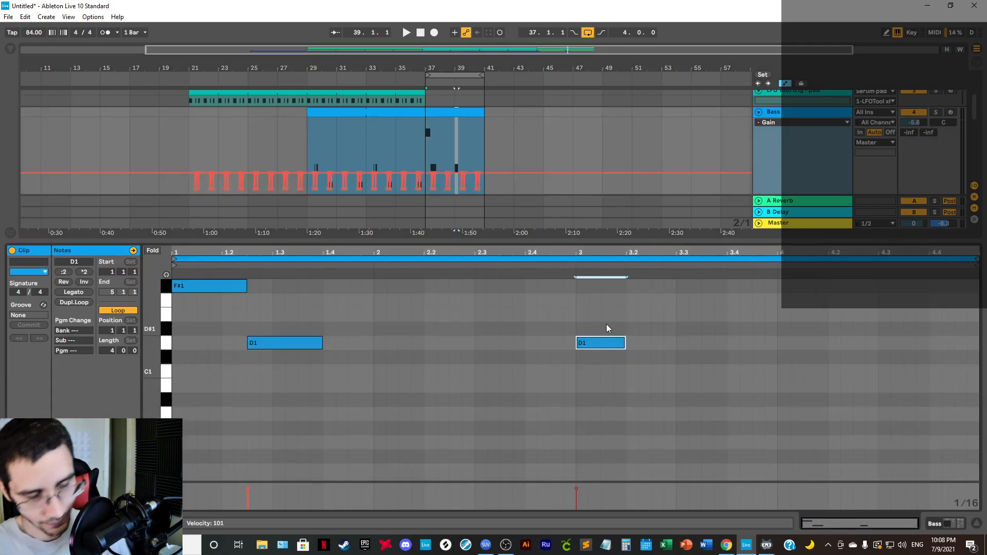
pyautogui.hotkey('ctrl', 'a')
pyautogui.hotkey('shift', 'Down')
pyautogui.press('space')
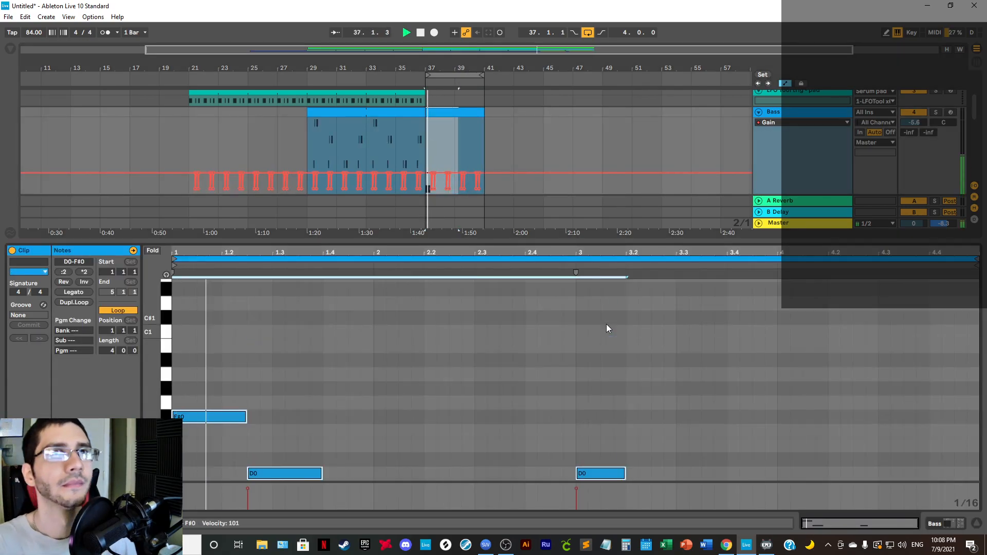
# Step: Audition the Bass clip from bar 37, then reopen it and examine its two D0 notes
pyautogui.click(977, 524)
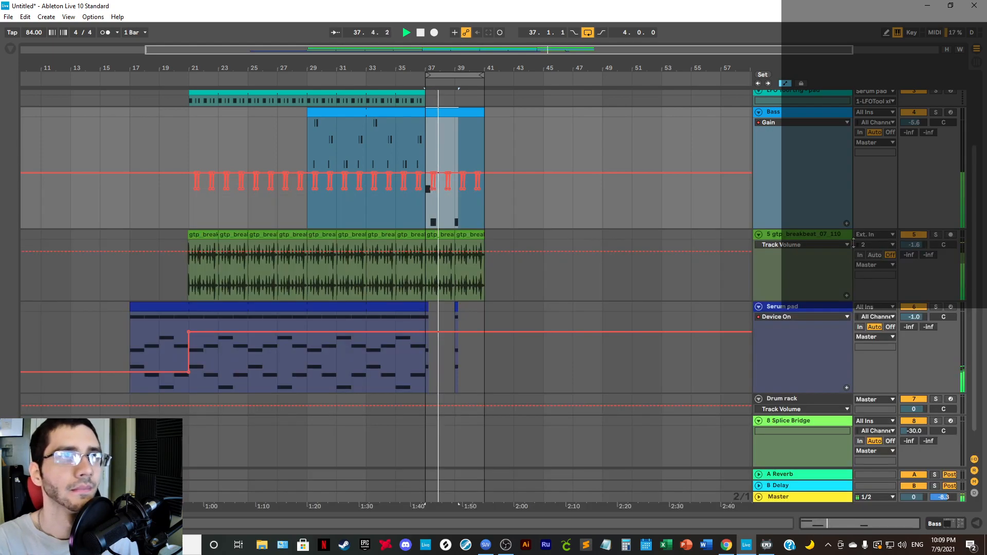
pyautogui.moveTo(448, 64); pyautogui.dragTo(447, 98)
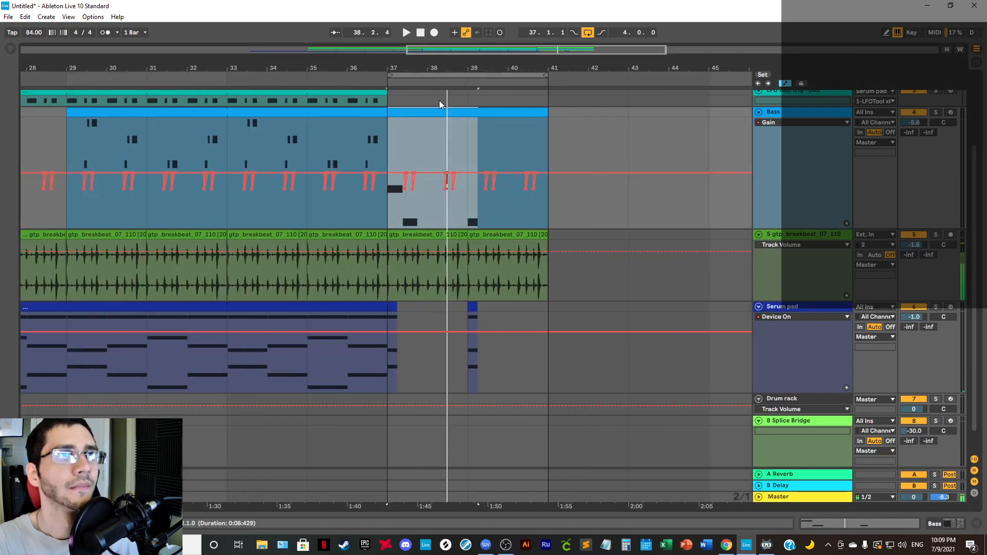
pyautogui.click(432, 116)
pyautogui.press('space')
pyautogui.click(816, 524)
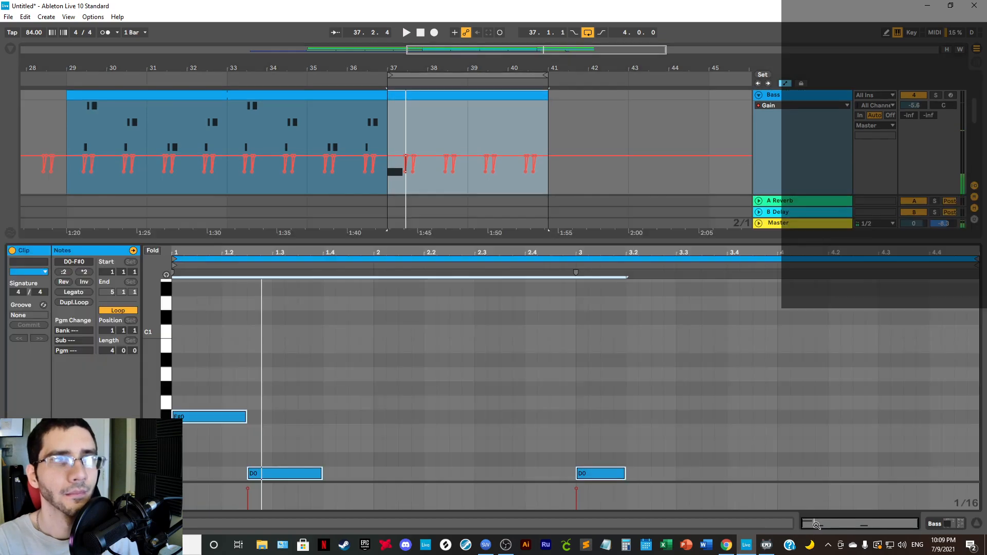
pyautogui.scroll(-2, 351, 391)
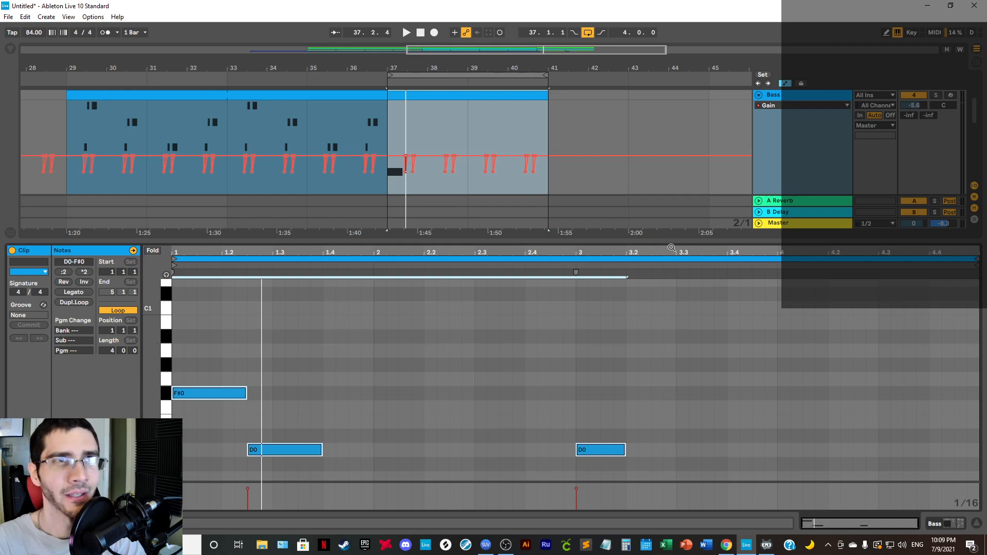
pyautogui.click(587, 453)
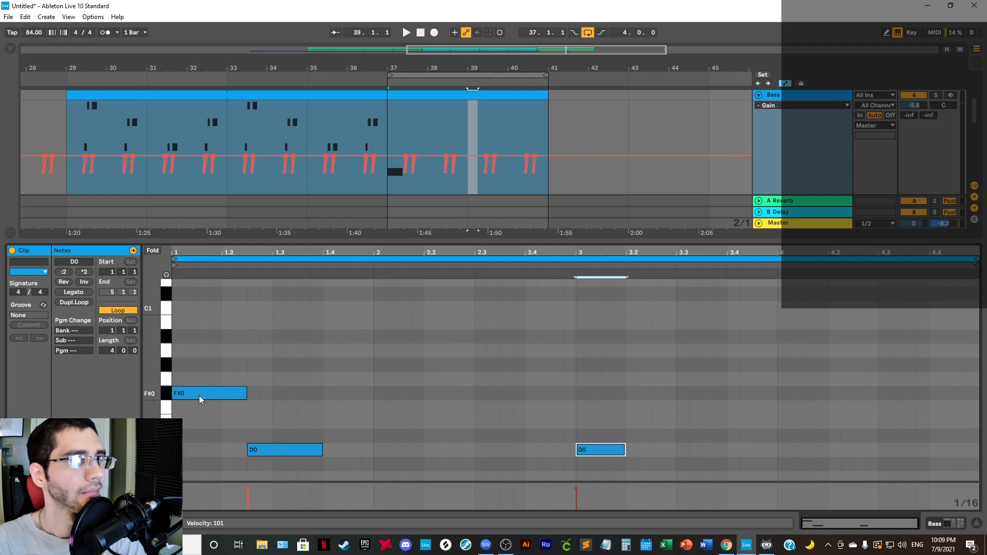
pyautogui.click(256, 450)
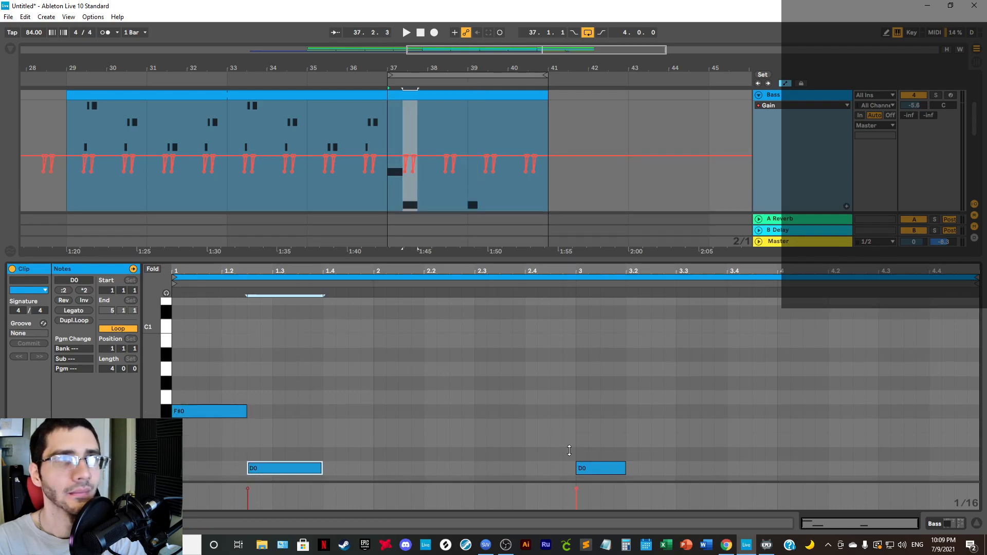
# Step: Close the bass clip's note editor and clear the time selection in the arrangement
pyautogui.moveTo(569, 450); pyautogui.dragTo(589, 483)
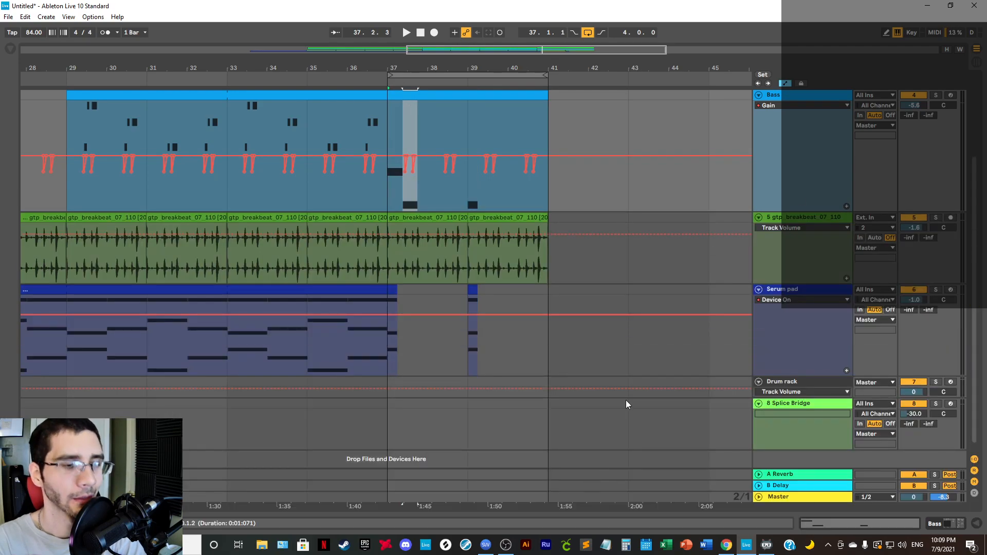
pyautogui.moveTo(405, 66); pyautogui.dragTo(554, 58)
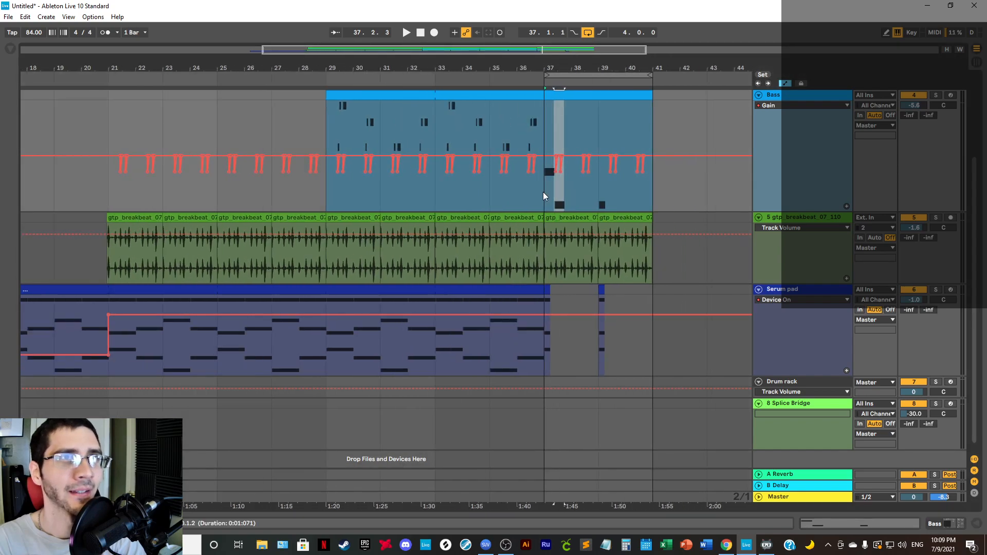
pyautogui.rightClick(545, 195)
pyautogui.click(603, 353)
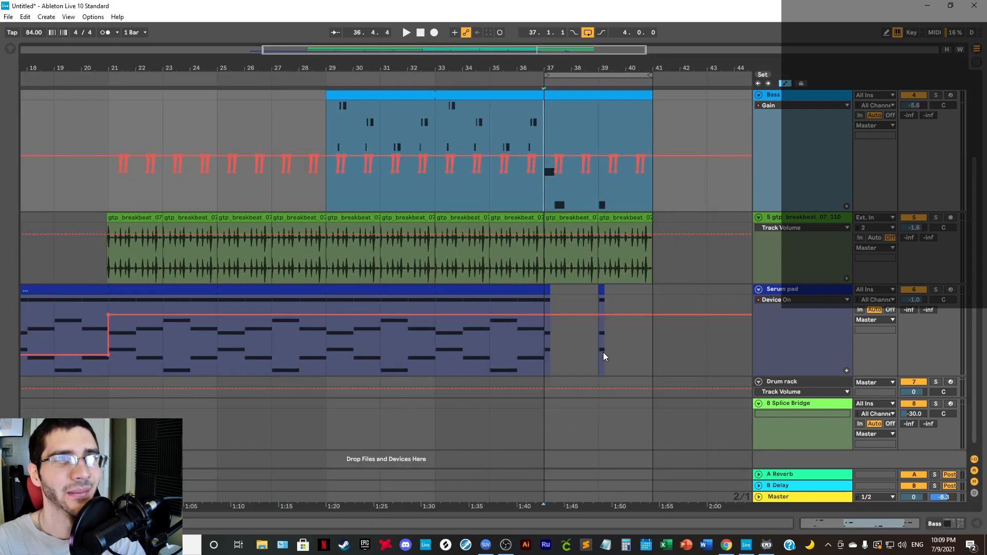
pyautogui.moveTo(595, 69); pyautogui.dragTo(499, 64)
pyautogui.scroll(4, 564, 289)
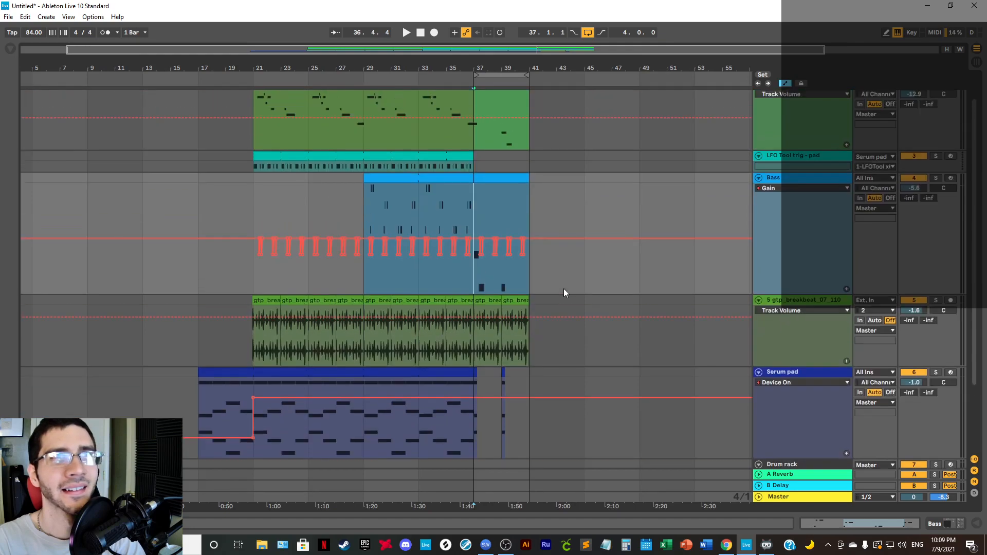
pyautogui.scroll(-1, 759, 236)
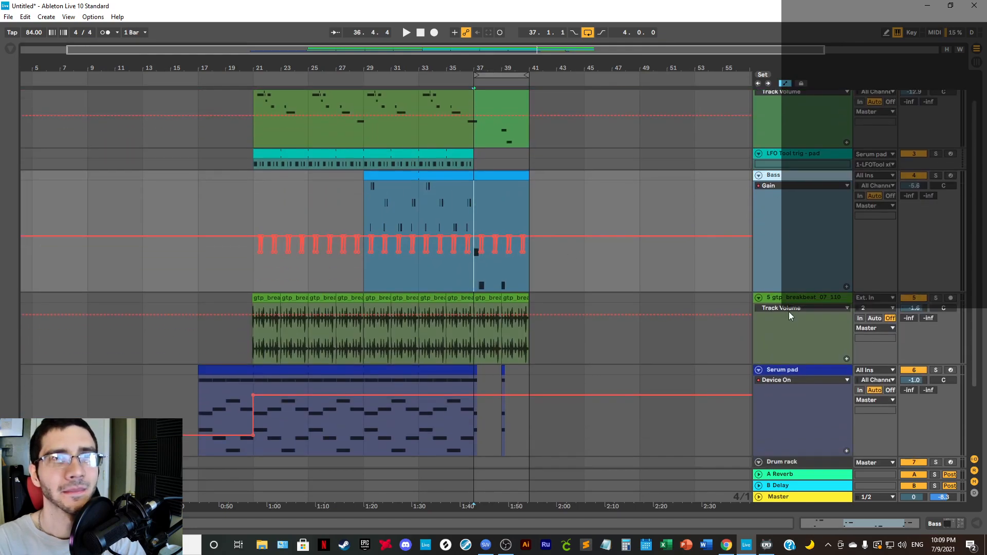
# Step: Reduce the heights of the Bass, breakbeat, Serum pad and Winter square tracks so all tracks fit in the arrangement
pyautogui.moveTo(791, 292); pyautogui.dragTo(795, 198)
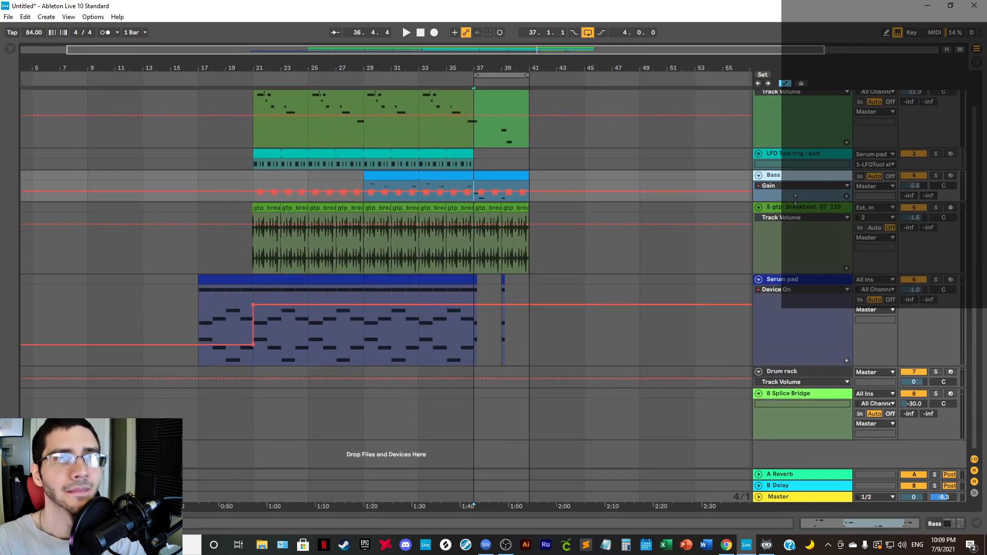
pyautogui.click(795, 207)
pyautogui.moveTo(791, 273); pyautogui.dragTo(798, 232)
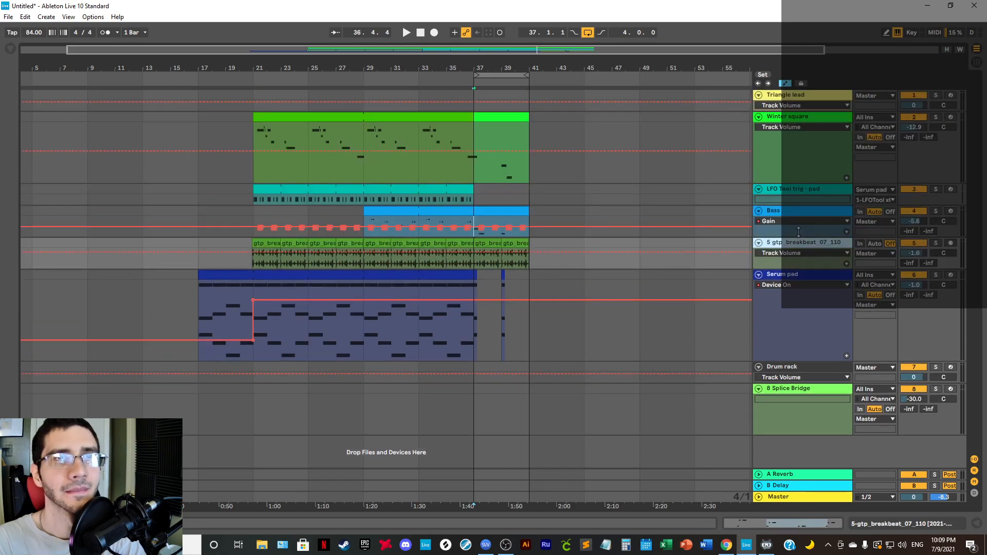
pyautogui.click(787, 279)
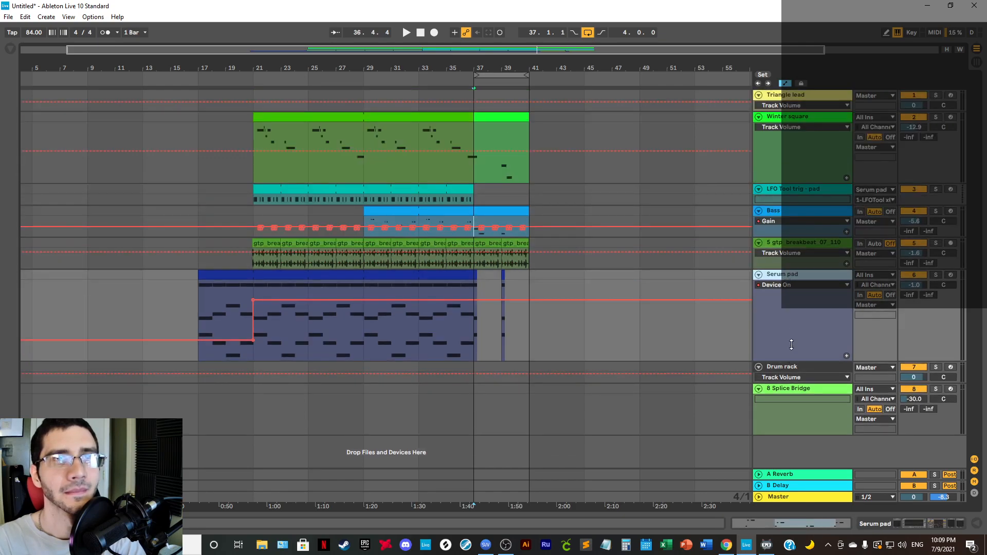
pyautogui.moveTo(791, 344); pyautogui.dragTo(791, 295)
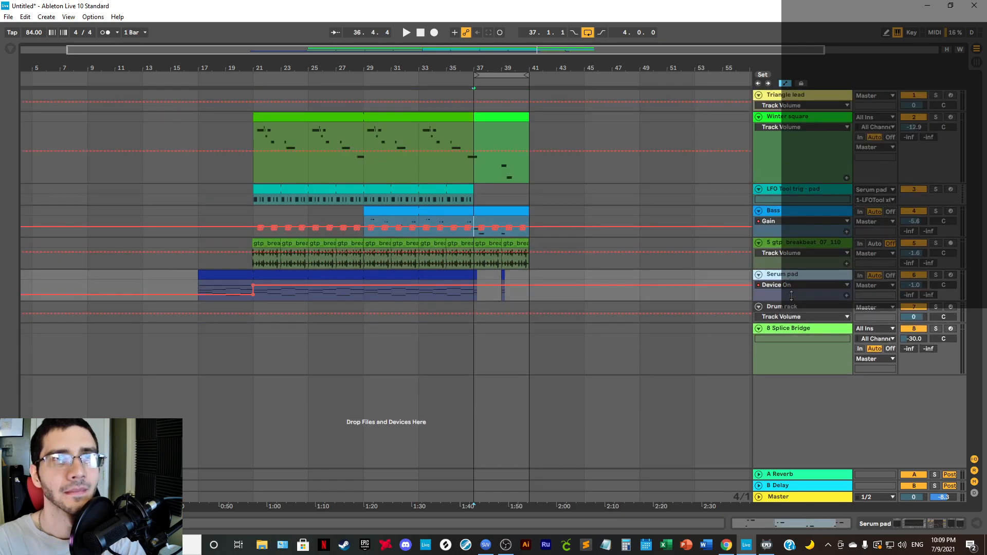
pyautogui.click(799, 122)
pyautogui.moveTo(778, 183); pyautogui.dragTo(777, 132)
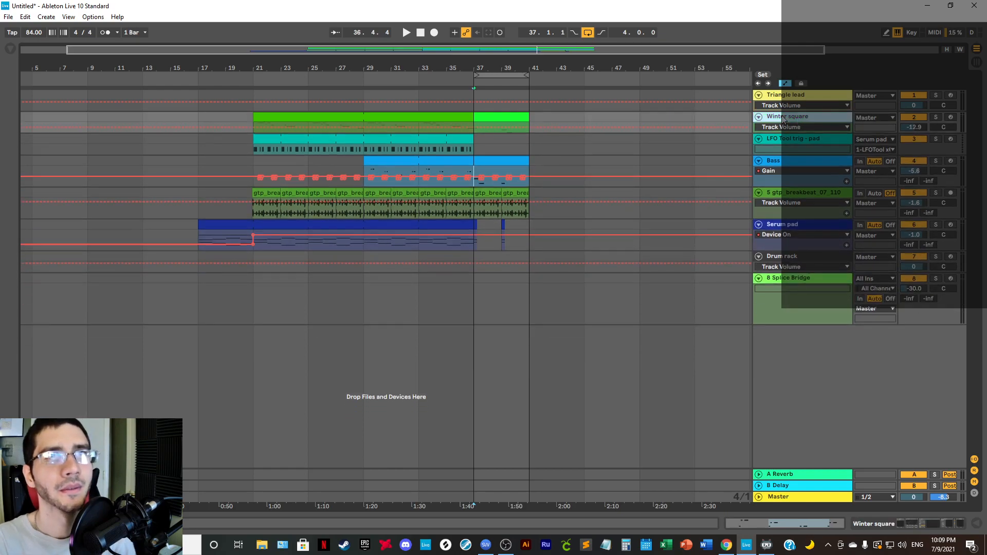
# Step: Enlarge the tracks from Winter square through Serum pad together to a medium height, and make the Triangle lead track slightly taller
pyautogui.click(792, 258)
pyautogui.click(800, 225)
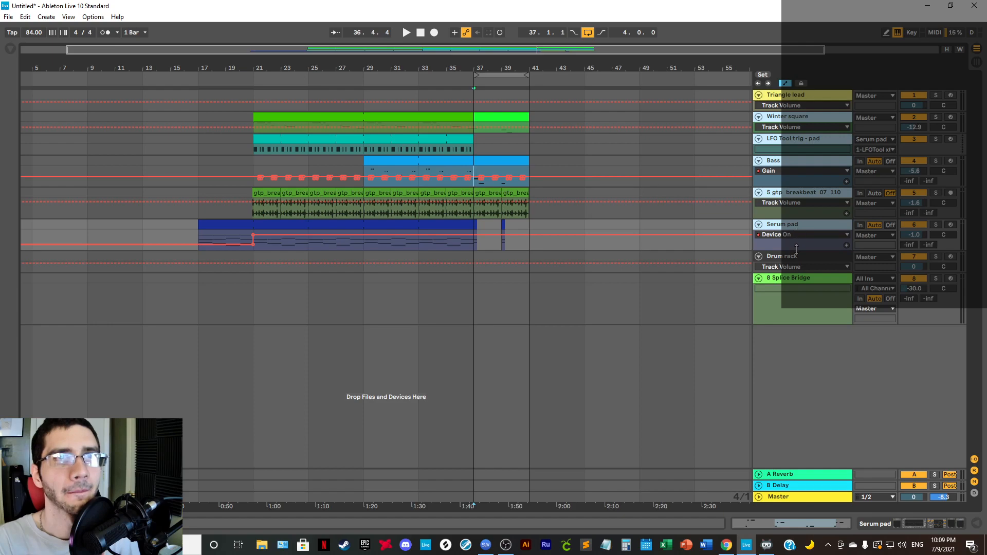
pyautogui.moveTo(797, 249); pyautogui.dragTo(804, 277)
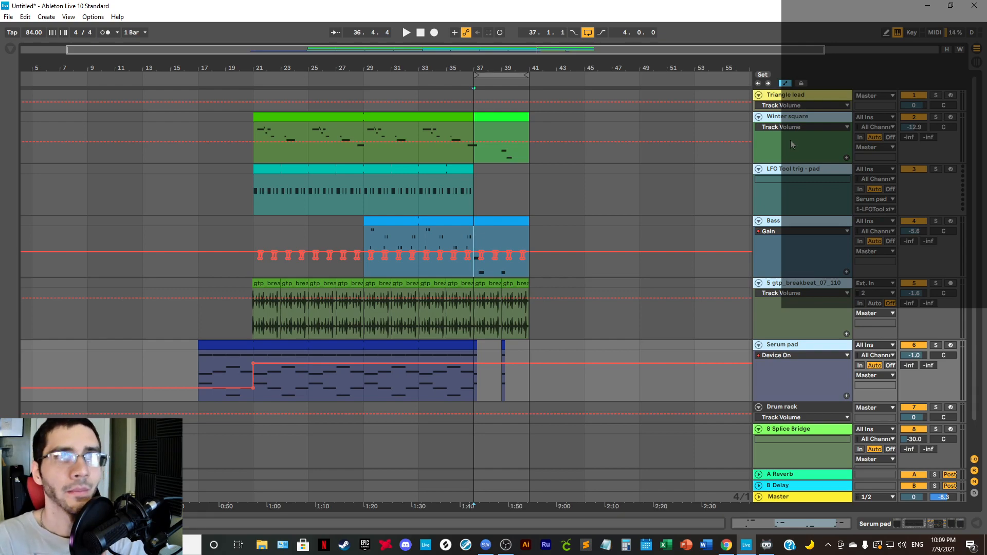
pyautogui.click(791, 95)
pyautogui.moveTo(793, 110)
pyautogui.mouseDown()
pyautogui.moveTo(794, 141)
pyautogui.moveTo(793, 117)
pyautogui.mouseUp()
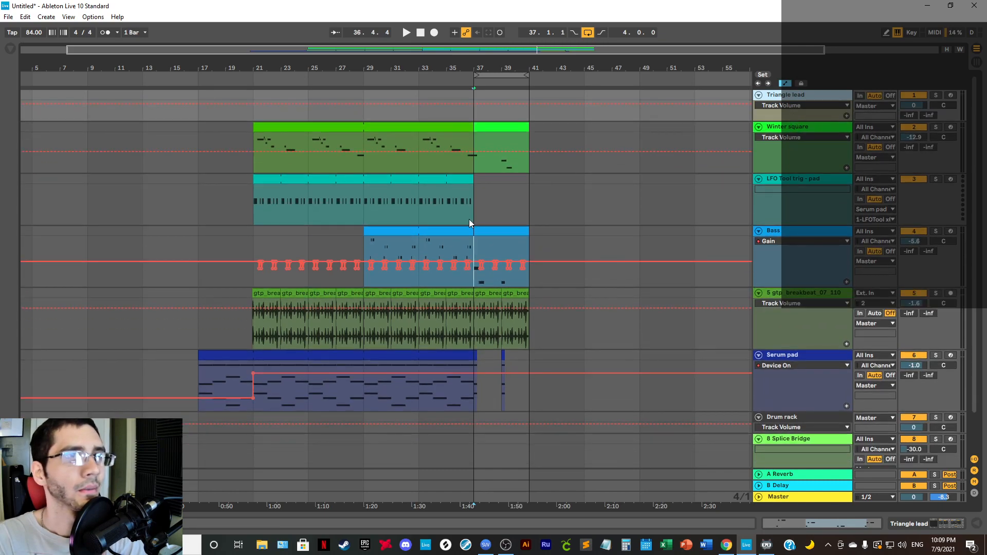
# Step: Copy bars 21 to 37 of the tracks from Winter square through Serum pad so that the duplicate starts at bar 41
pyautogui.scroll(-1, 233, 143)
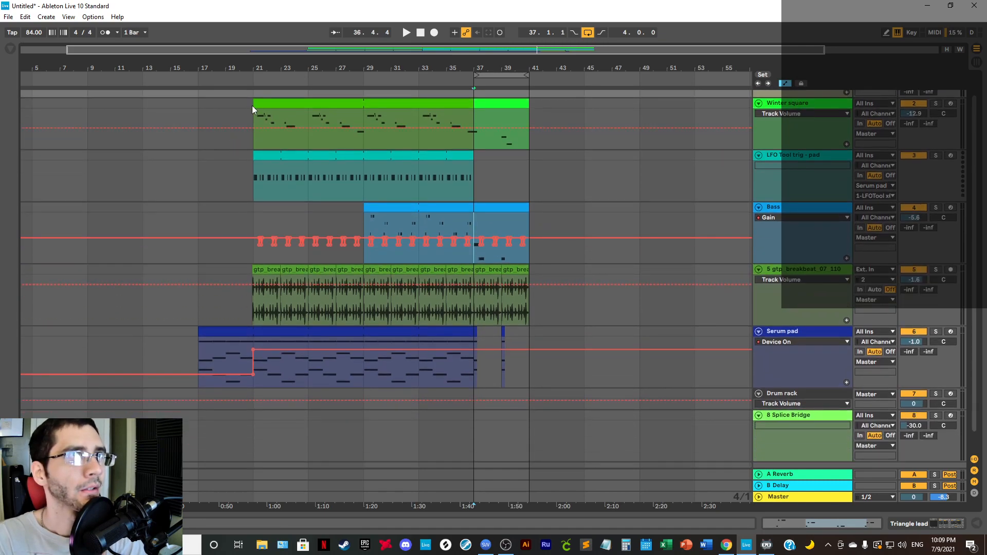
pyautogui.moveTo(253, 107); pyautogui.dragTo(307, 196)
pyautogui.moveTo(353, 223); pyautogui.dragTo(475, 338)
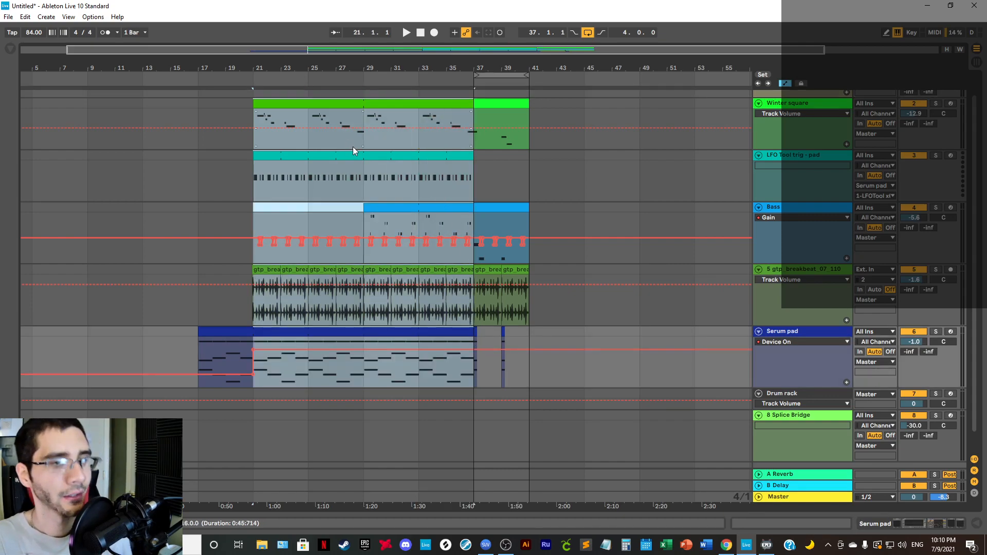
pyautogui.scroll(1, 368, 176)
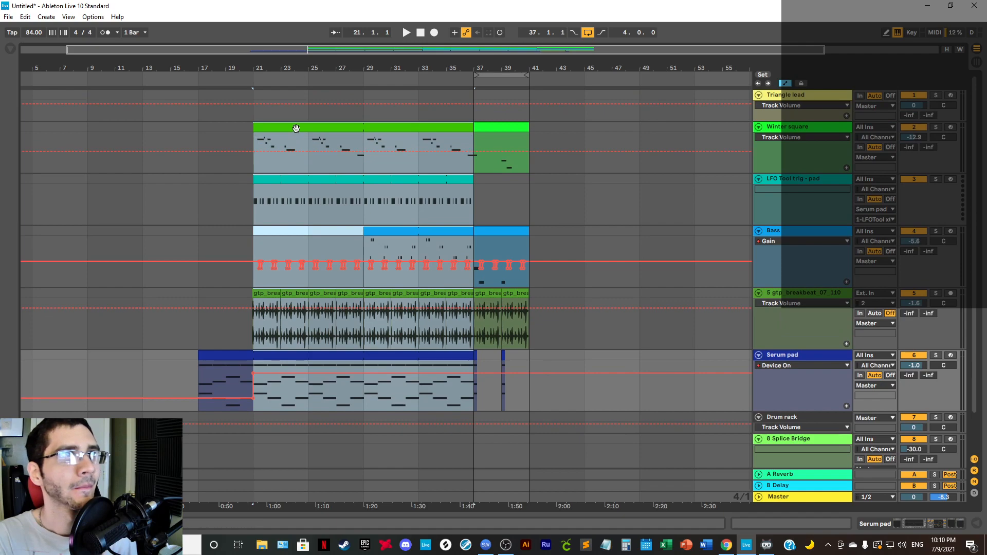
pyautogui.moveTo(296, 128); pyautogui.dragTo(596, 143)
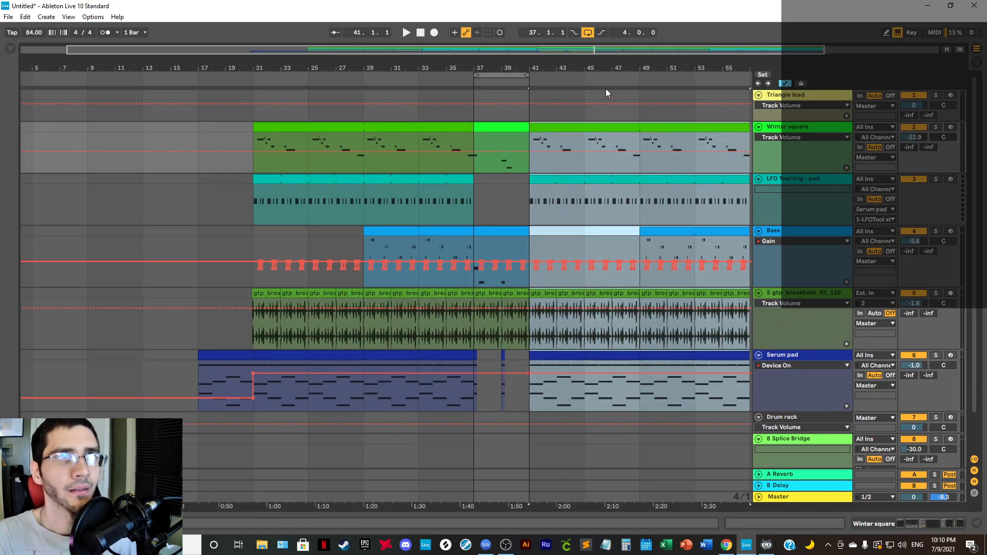
pyautogui.moveTo(595, 69); pyautogui.dragTo(595, 49)
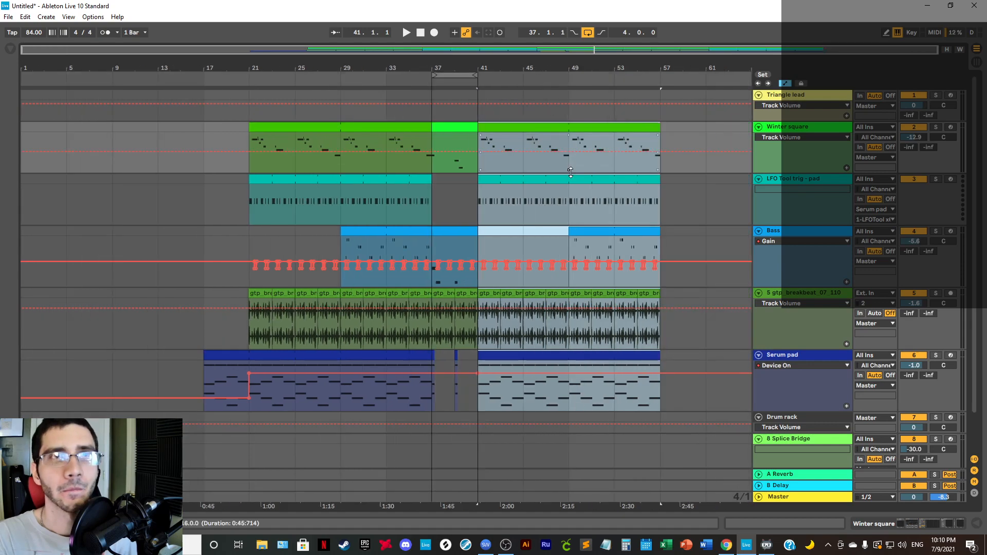
pyautogui.click(479, 380)
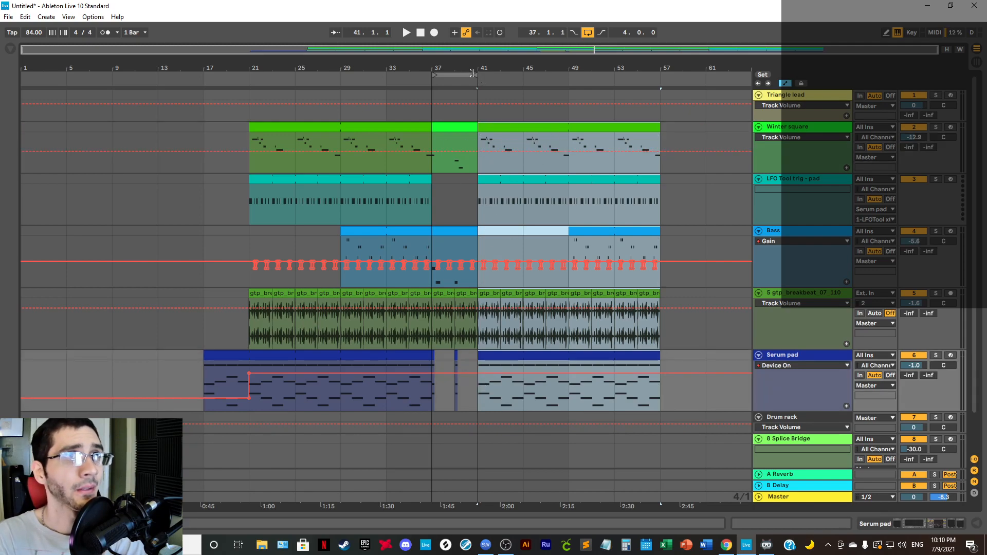
pyautogui.moveTo(472, 73); pyautogui.dragTo(665, 99)
pyautogui.moveTo(567, 99); pyautogui.dragTo(488, 95)
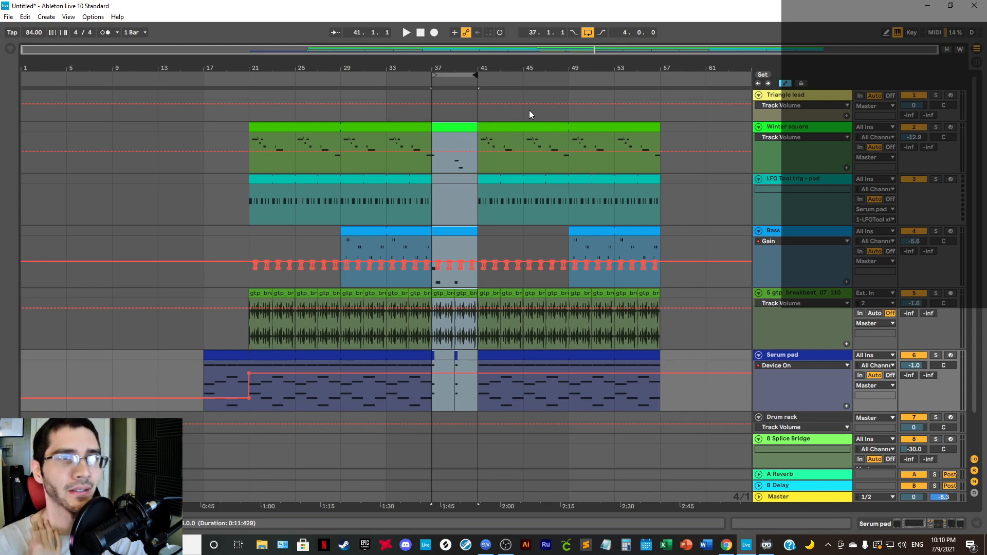
pyautogui.scroll(-2, 603, 273)
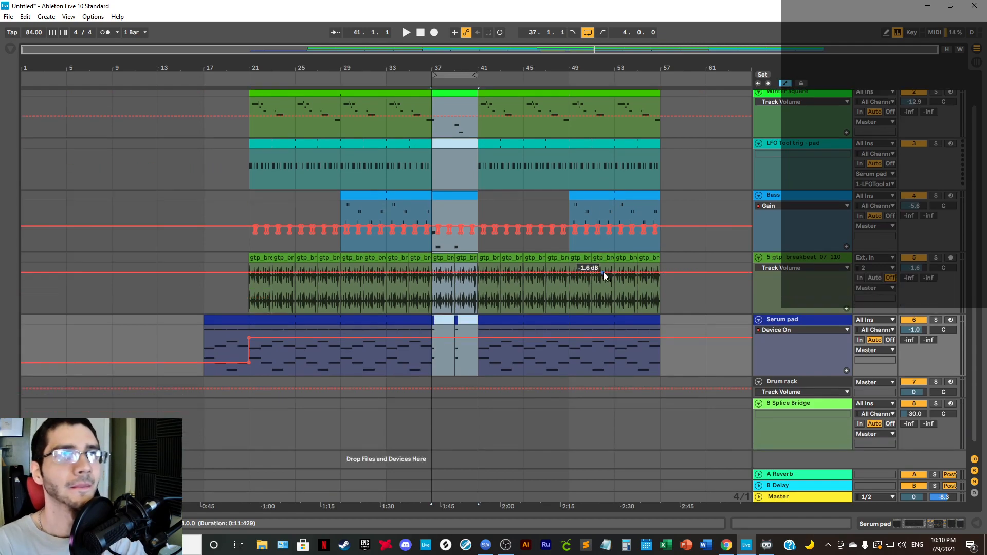
pyautogui.scroll(1, 603, 272)
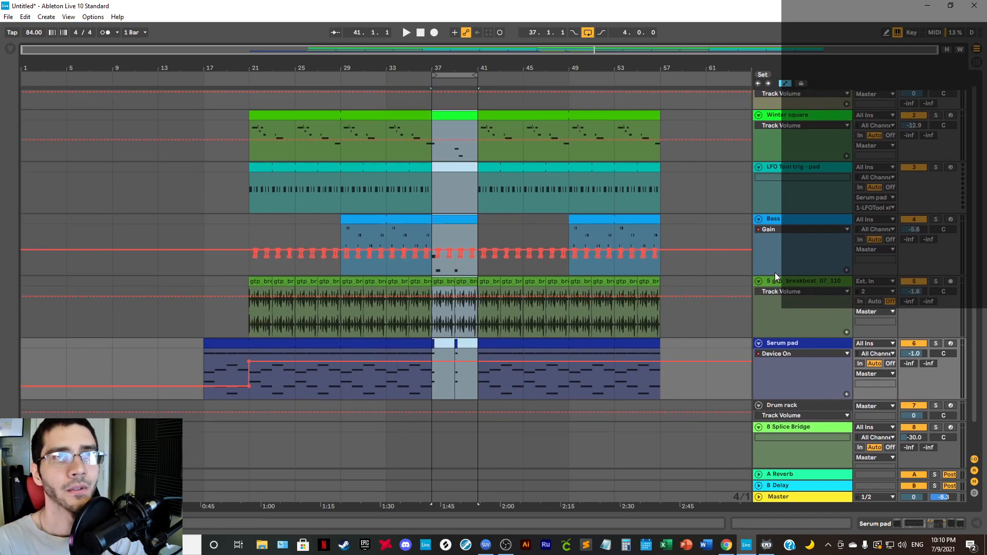
# Step: Open the Serum pad track's device chain and inspect the LFOTool device's on/off automation
pyautogui.click(205, 120)
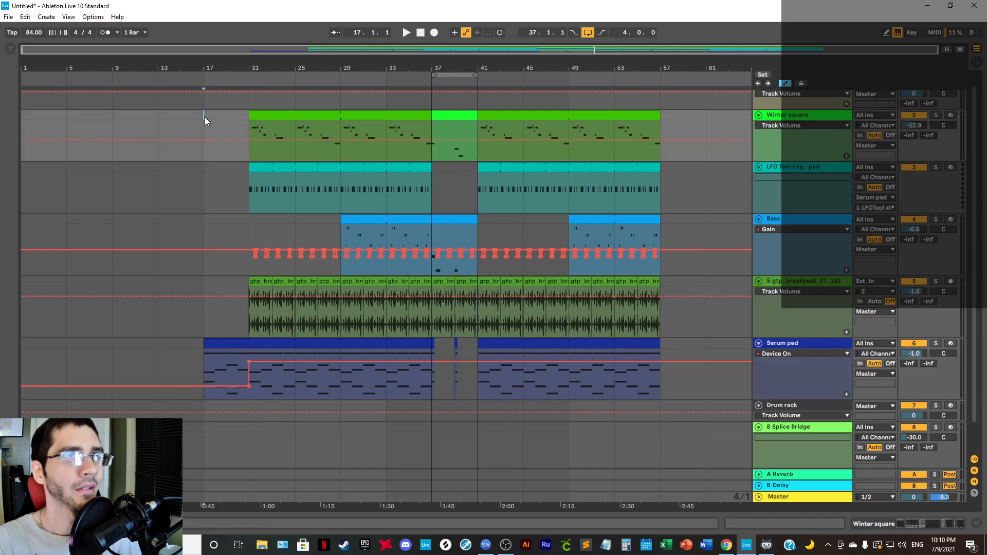
pyautogui.click(808, 346)
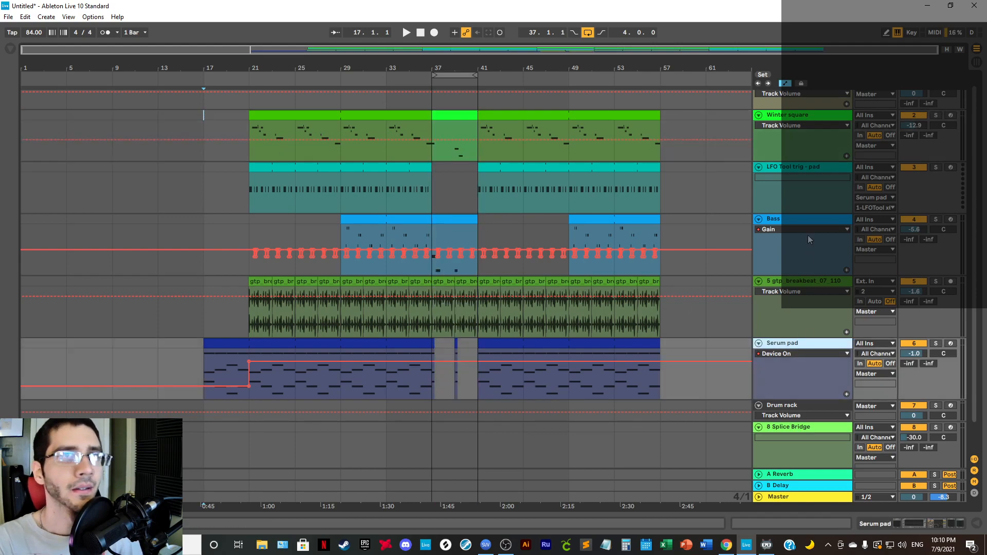
pyautogui.click(930, 522)
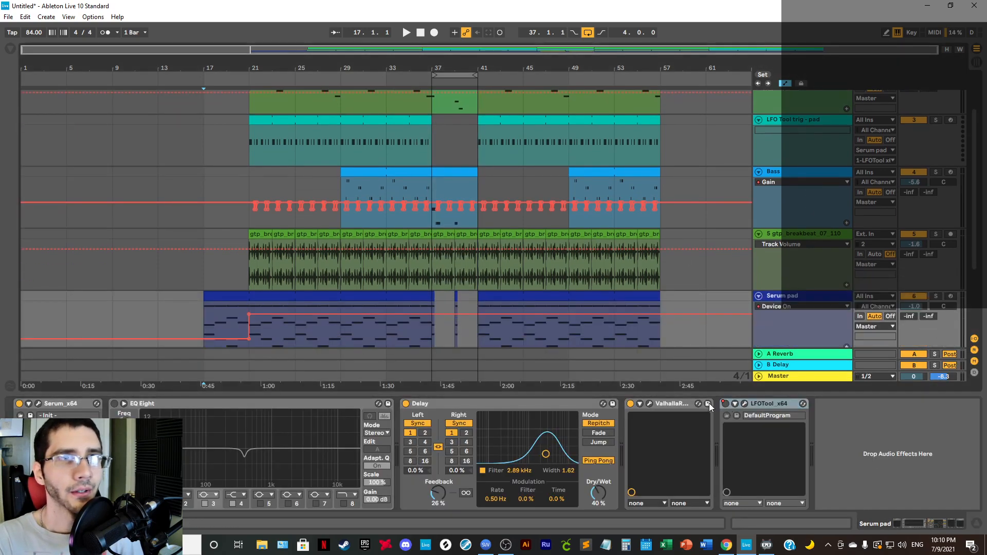
pyautogui.rightClick(724, 404)
pyautogui.click(740, 409)
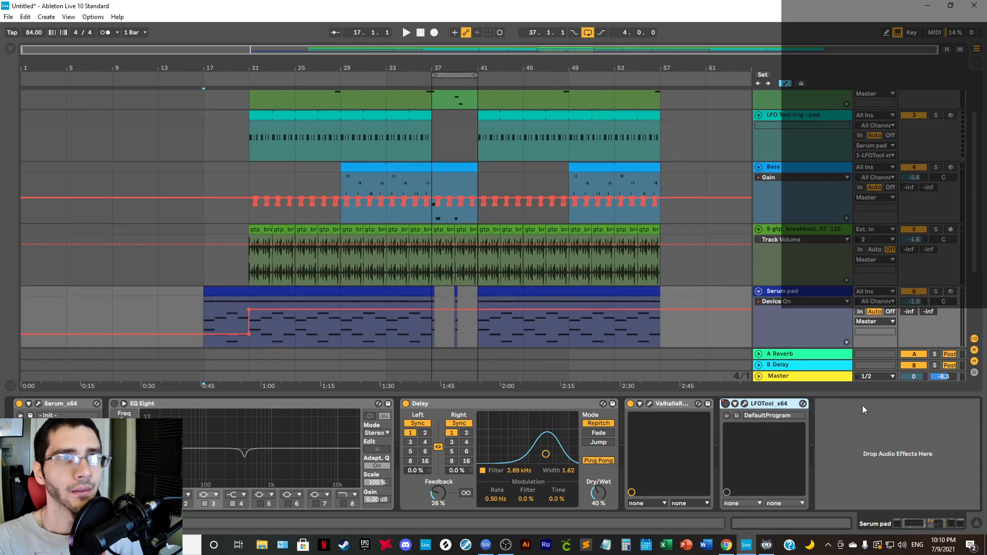
pyautogui.scroll(-3, 536, 281)
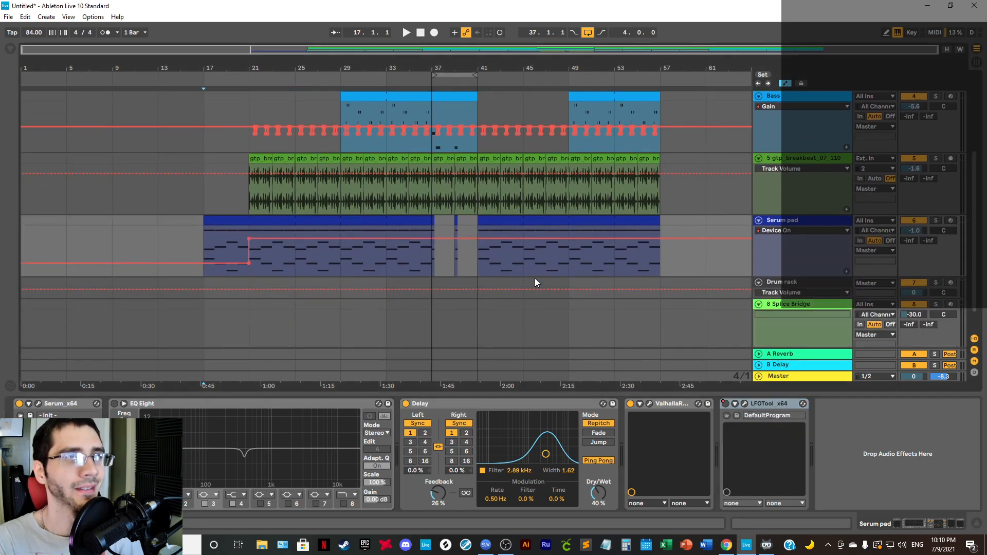
# Step: Play the arrangement from bar 17 and hide the device chain to view all tracks
pyautogui.click(198, 226)
pyautogui.press('space')
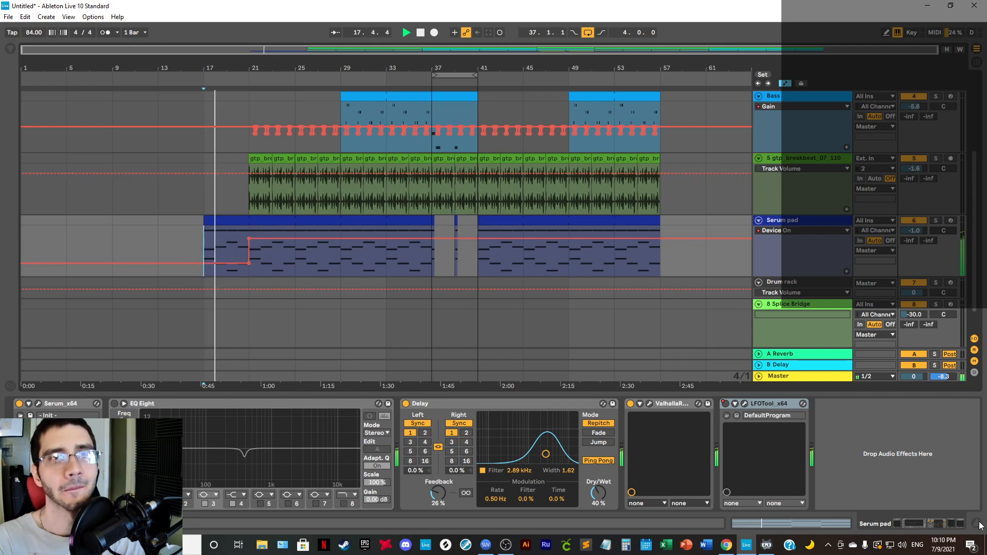
pyautogui.hotkey('ctrl', 'alt', 'l')
pyautogui.scroll(2, 656, 339)
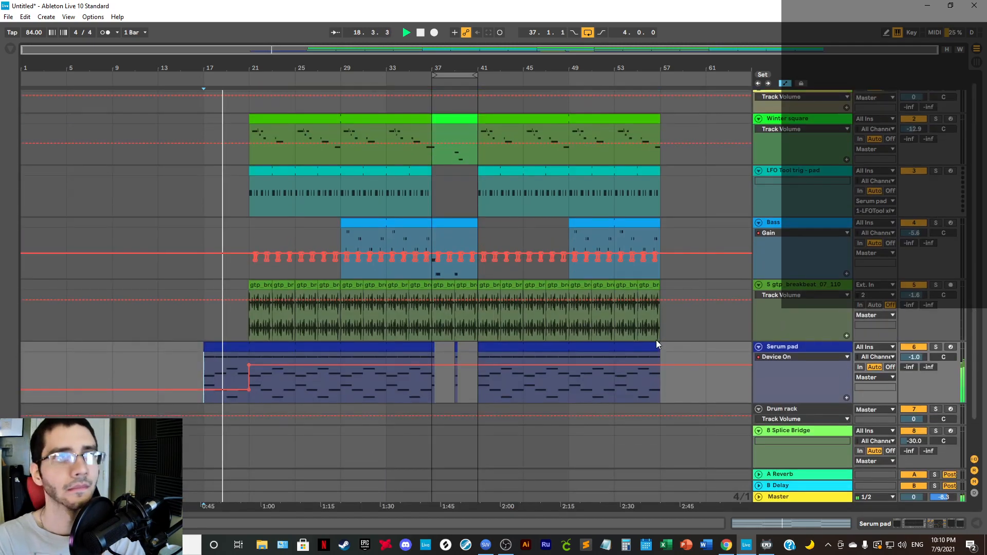
pyautogui.scroll(1, 656, 342)
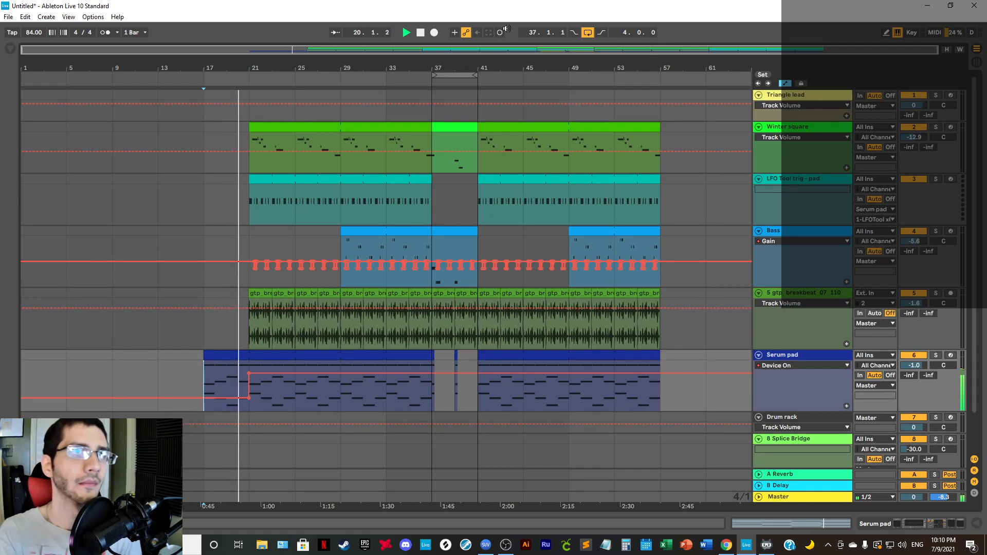
# Step: Even out the track heights by slightly shrinking Bass through Serum pad and enlarging Triangle lead, then select the Bass track
pyautogui.click(826, 232)
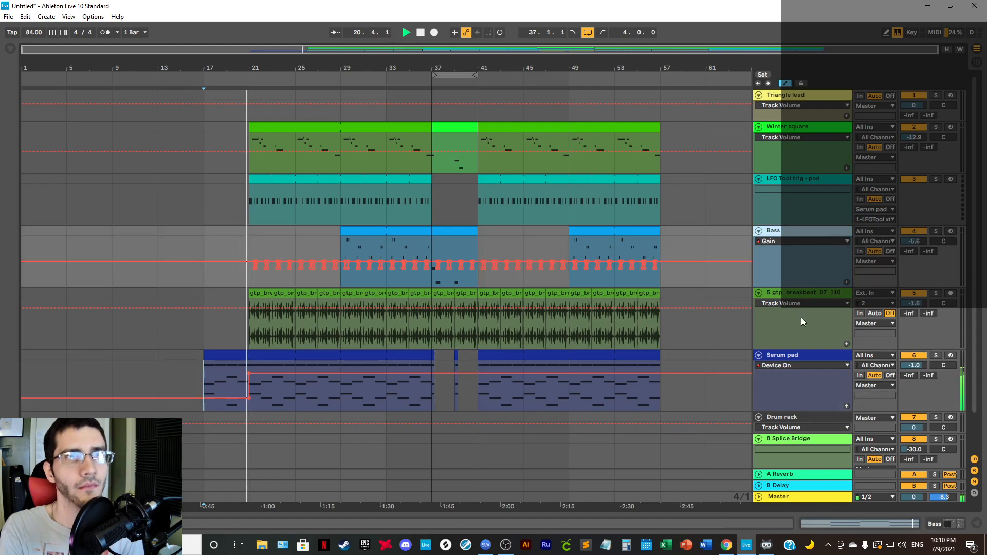
pyautogui.keyDown('shift'); pyautogui.click(803, 355); pyautogui.keyUp('shift')
pyautogui.moveTo(802, 339); pyautogui.dragTo(803, 331)
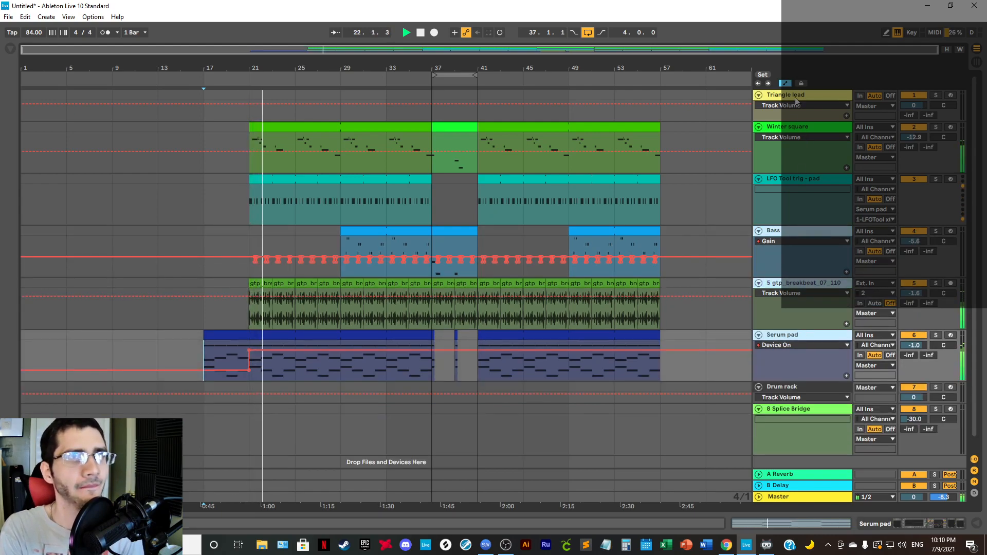
pyautogui.click(794, 115)
pyautogui.moveTo(795, 119); pyautogui.dragTo(795, 130)
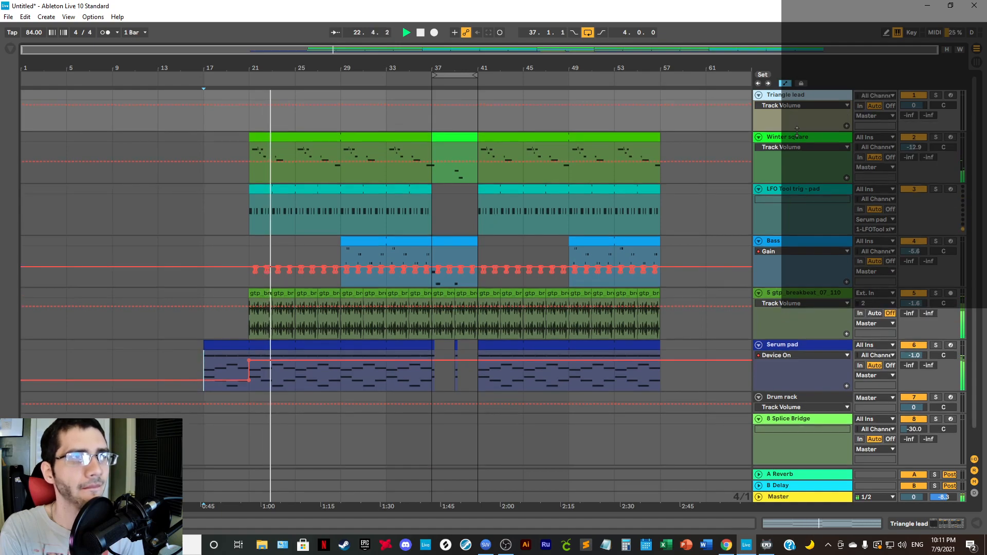
pyautogui.click(795, 142)
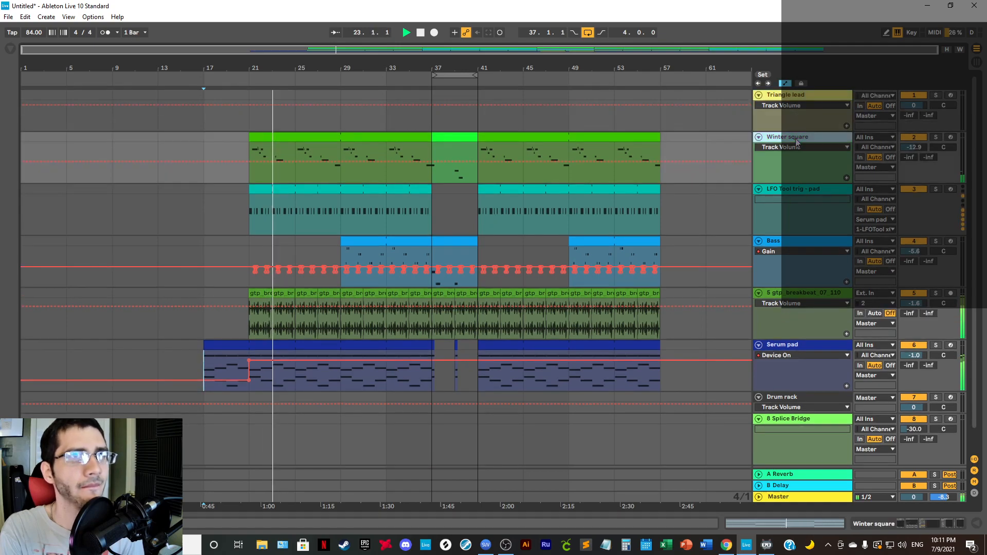
pyautogui.click(813, 245)
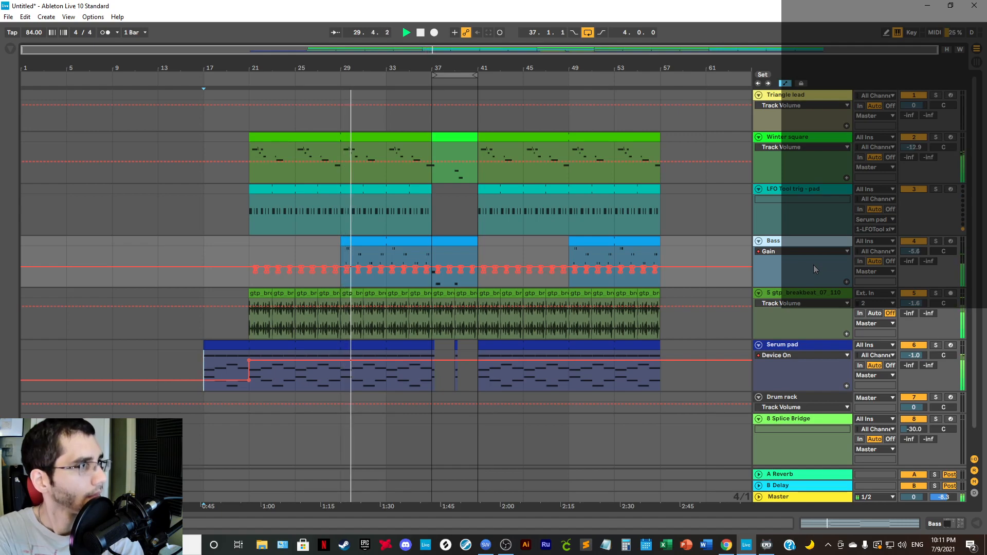
# Step: Open the Bass track's Serum synth and remove the Note# modulator from its filter cutoff
pyautogui.click(947, 525)
pyautogui.click(38, 405)
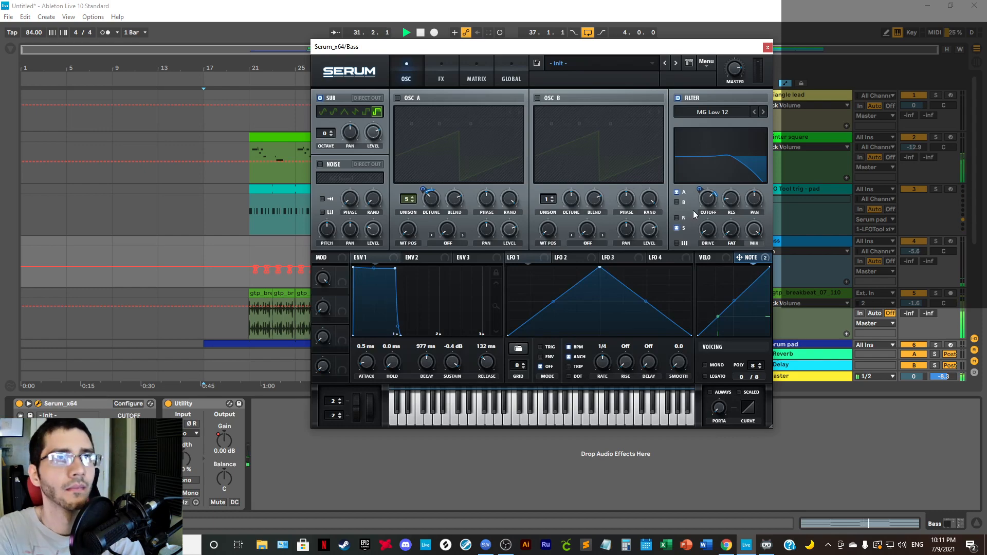
pyautogui.moveTo(704, 201)
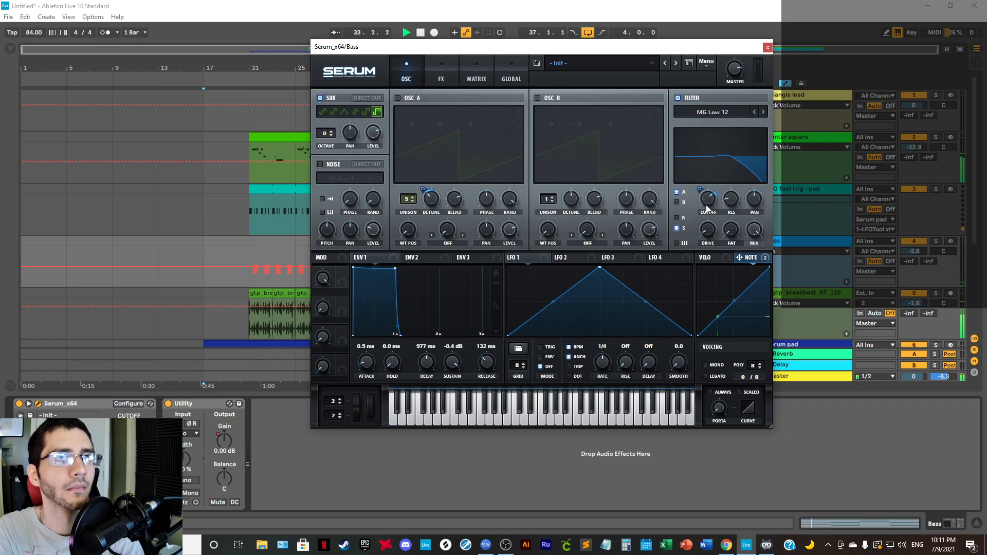
pyautogui.click(767, 47)
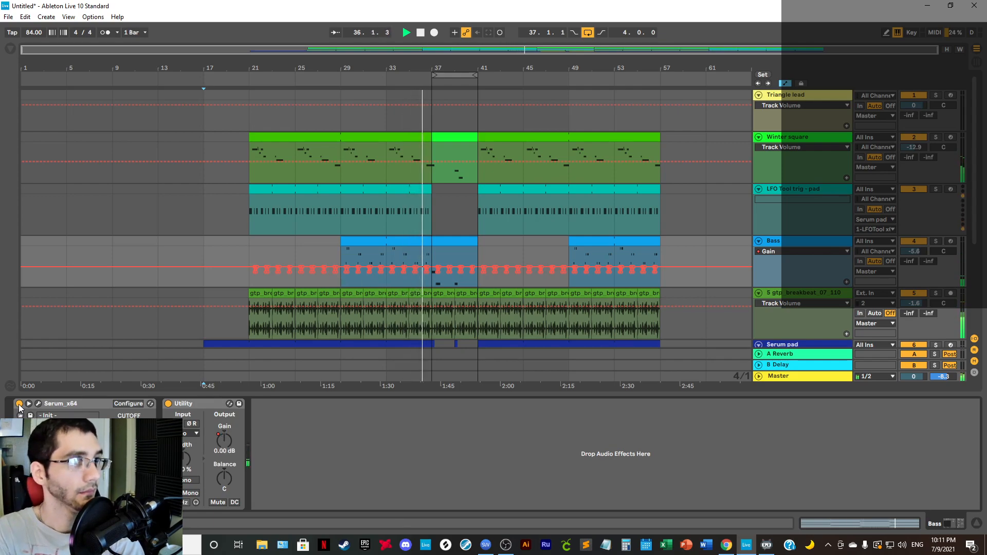
pyautogui.click(38, 404)
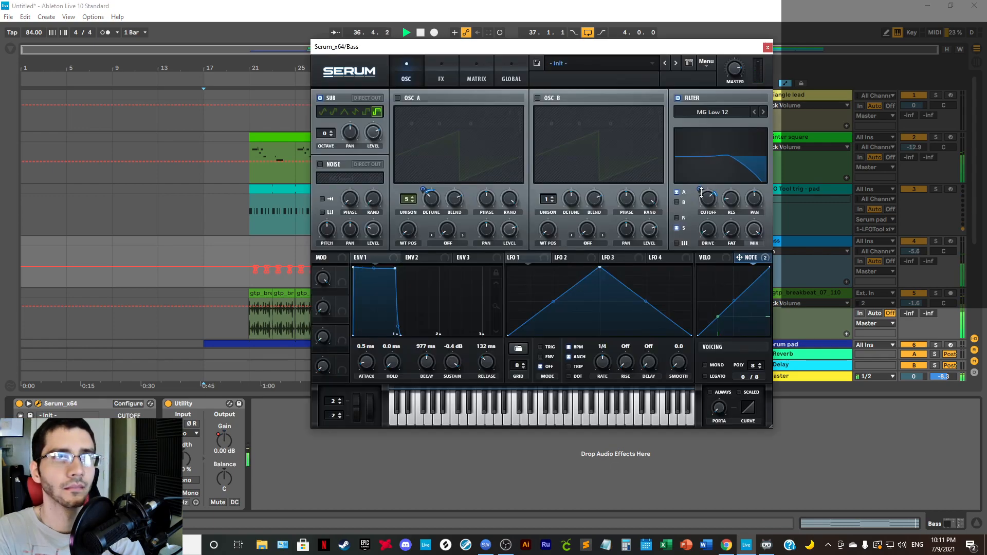
pyautogui.rightClick(702, 190)
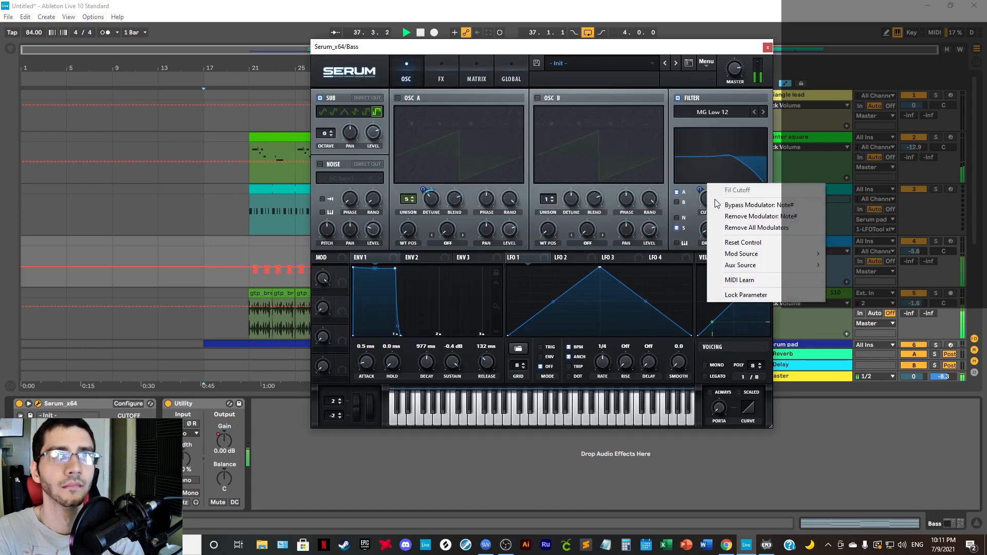
pyautogui.click(753, 217)
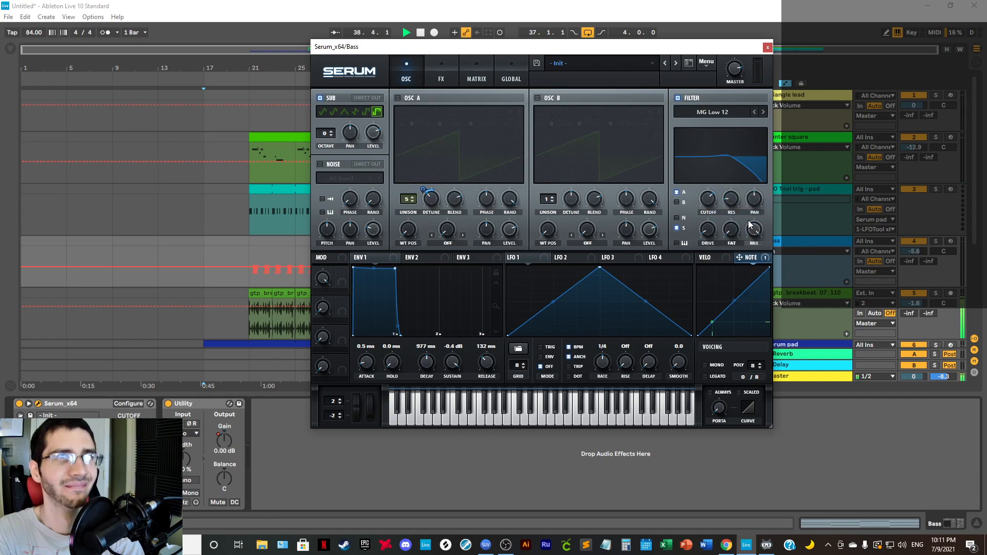
pyautogui.click(767, 48)
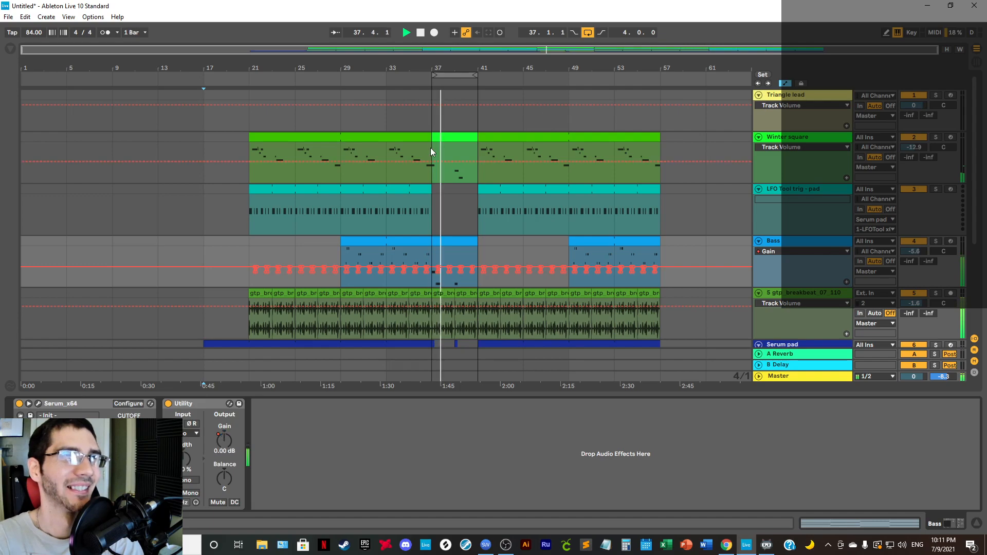
# Step: In the Winter square clip at bar 37, delete the F#3 note, move D3 to beat 3.1, and shorten it to one beat
pyautogui.click(451, 138)
pyautogui.hotkey('shift', 'Tab')
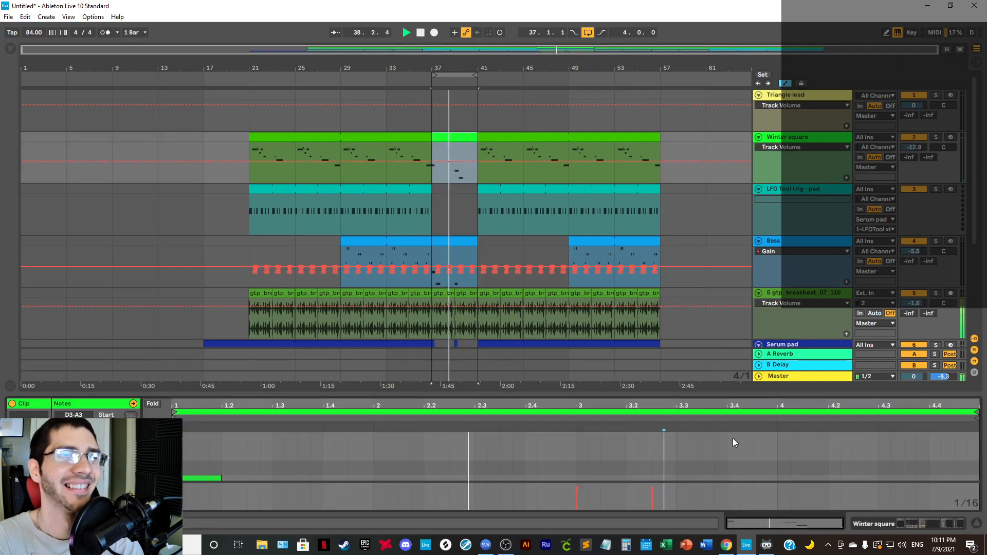
pyautogui.moveTo(723, 395); pyautogui.dragTo(724, 138)
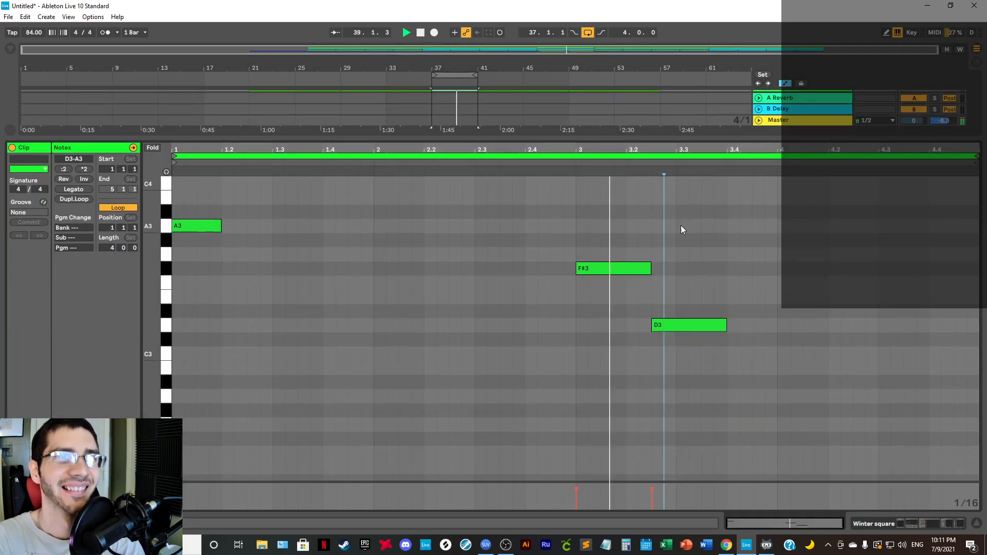
pyautogui.click(614, 269)
pyautogui.press('Delete')
pyautogui.moveTo(690, 329)
pyautogui.mouseDown()
pyautogui.moveTo(606, 331)
pyautogui.moveTo(619, 326)
pyautogui.moveTo(633, 337)
pyautogui.mouseUp()
pyautogui.click(612, 333)
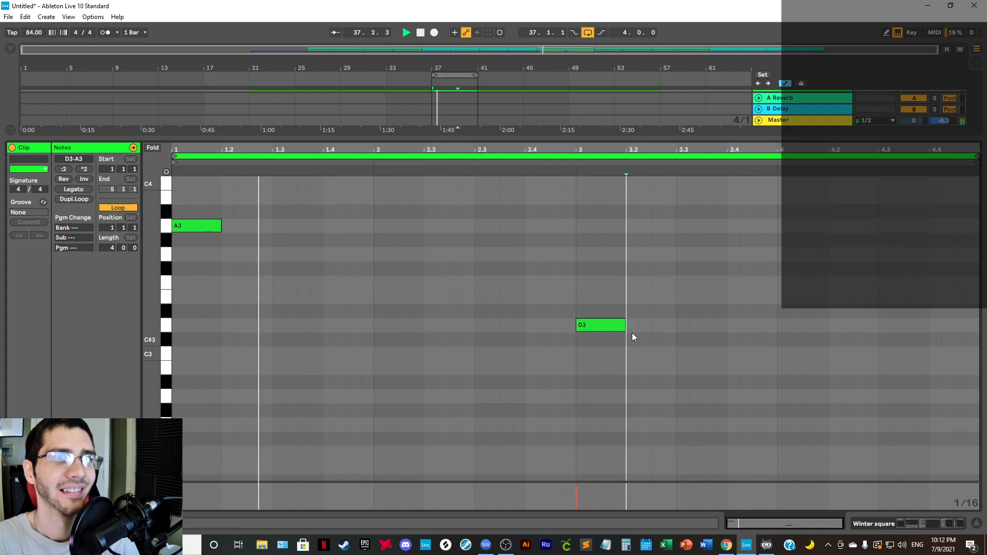
# Step: Hide the clip editor, play on with the arrangement loop turned off, and stop with the position reset to bar 1
pyautogui.click(976, 523)
pyautogui.scroll(1, 787, 326)
pyautogui.click(588, 34)
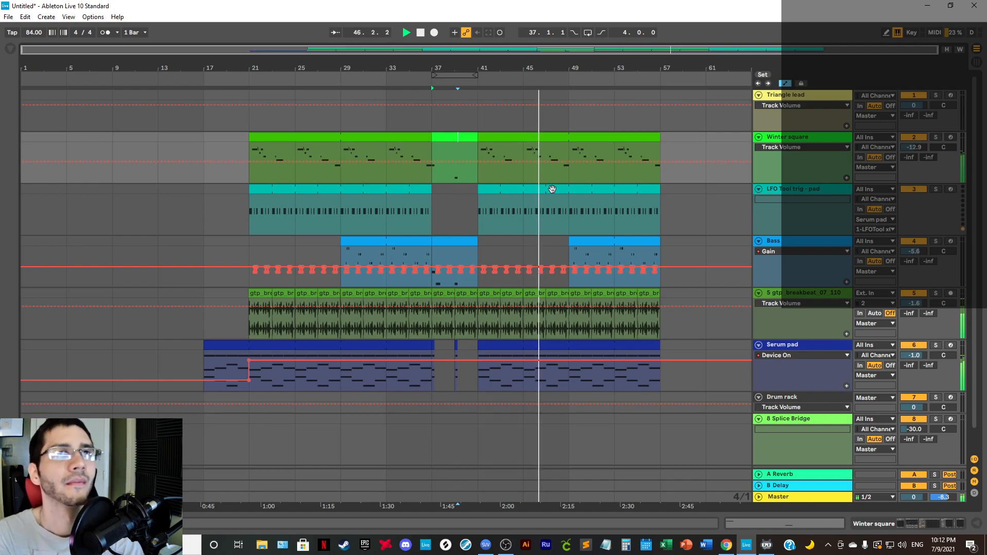
pyautogui.doubleClick(424, 35)
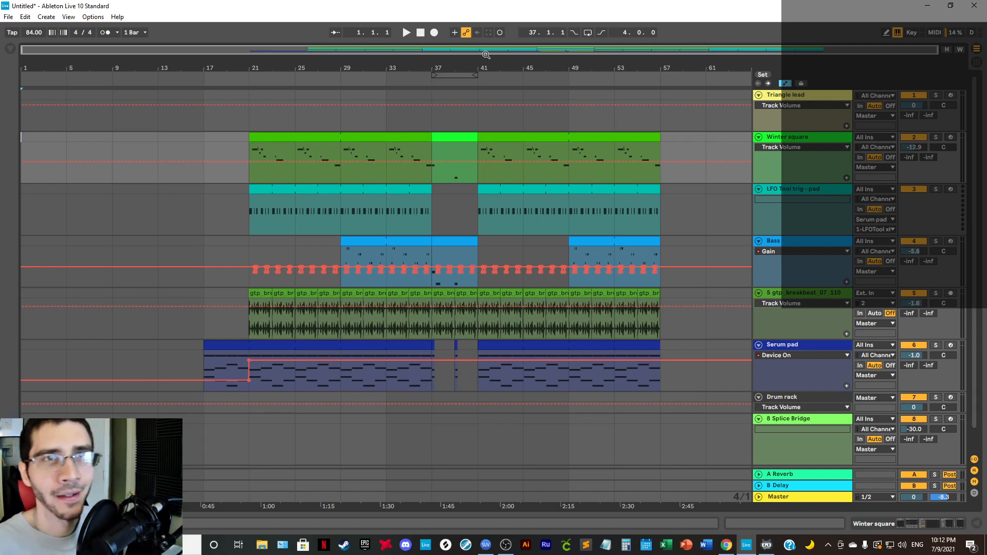
# Step: Delete the unused Drum rack and Triangle lead tracks
pyautogui.scroll(-1, 650, 243)
pyautogui.rightClick(825, 372)
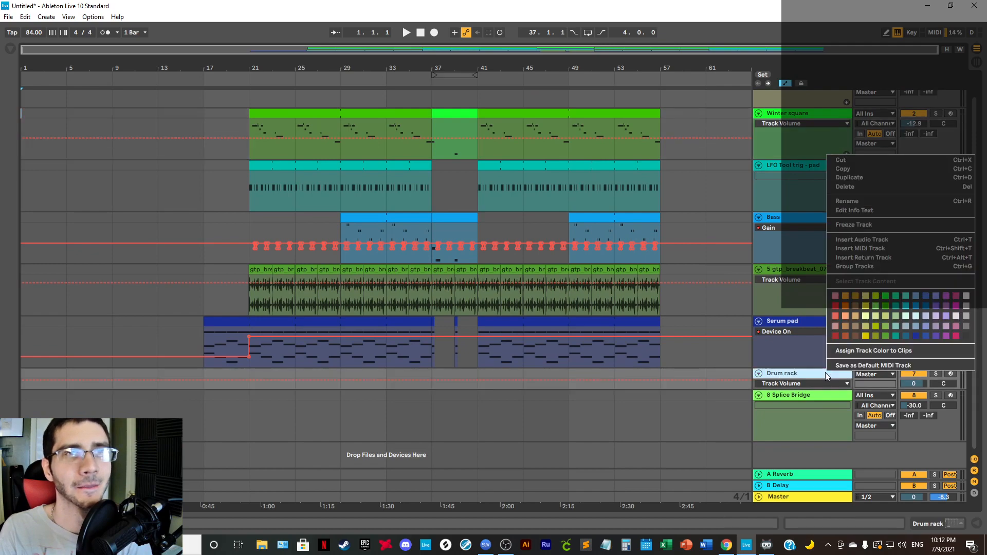
pyautogui.click(853, 188)
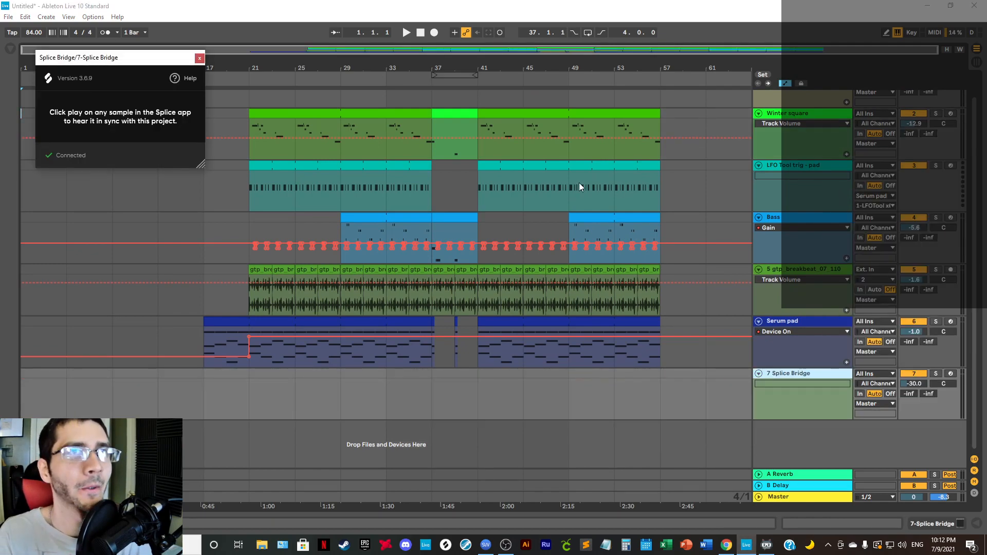
pyautogui.scroll(1, 760, 273)
pyautogui.rightClick(802, 95)
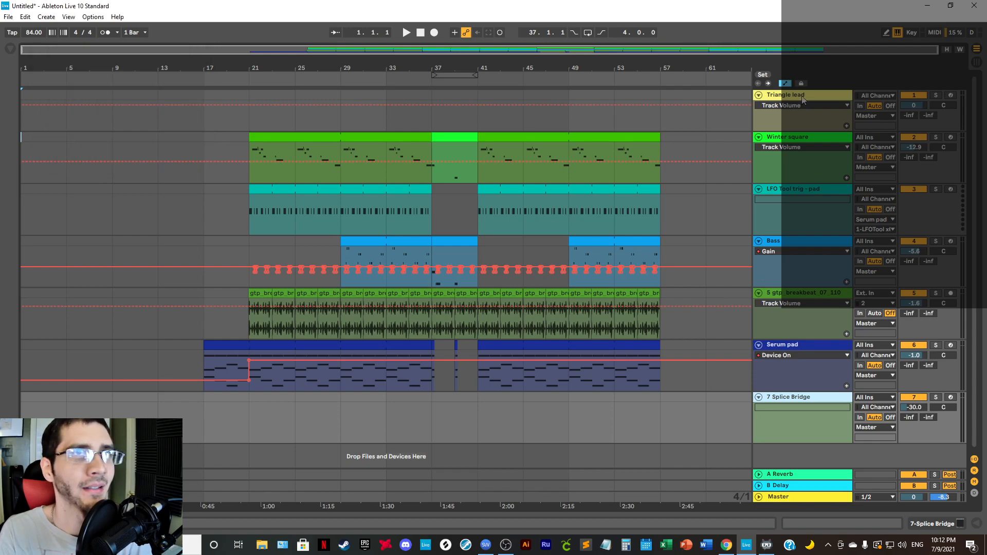
pyautogui.click(835, 127)
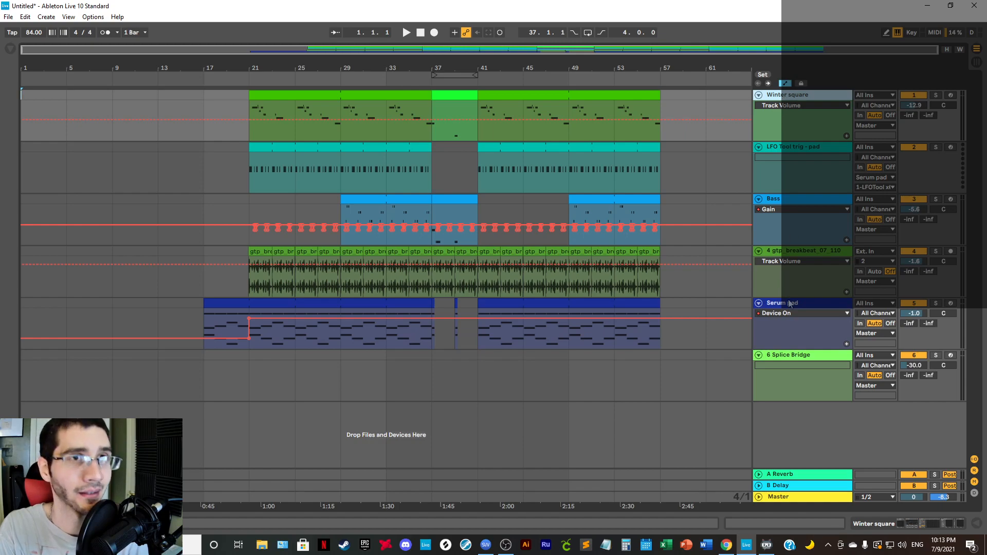
# Step: Reduce the heights of the Winter square through Serum pad tracks together, and deactivate the Splice Bridge track
pyautogui.click(789, 333)
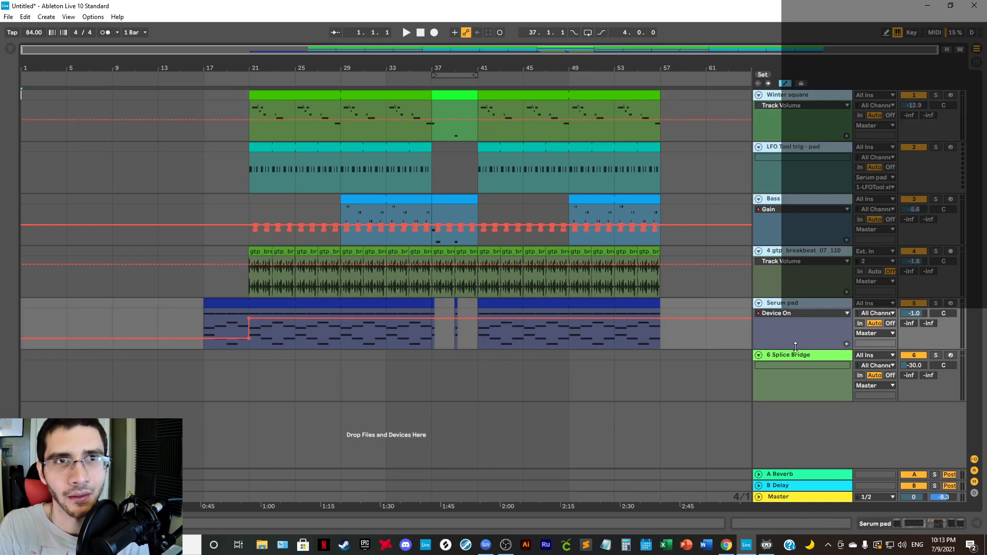
pyautogui.moveTo(794, 347)
pyautogui.mouseDown()
pyautogui.moveTo(794, 434)
pyautogui.moveTo(796, 319)
pyautogui.moveTo(796, 342)
pyautogui.mouseUp()
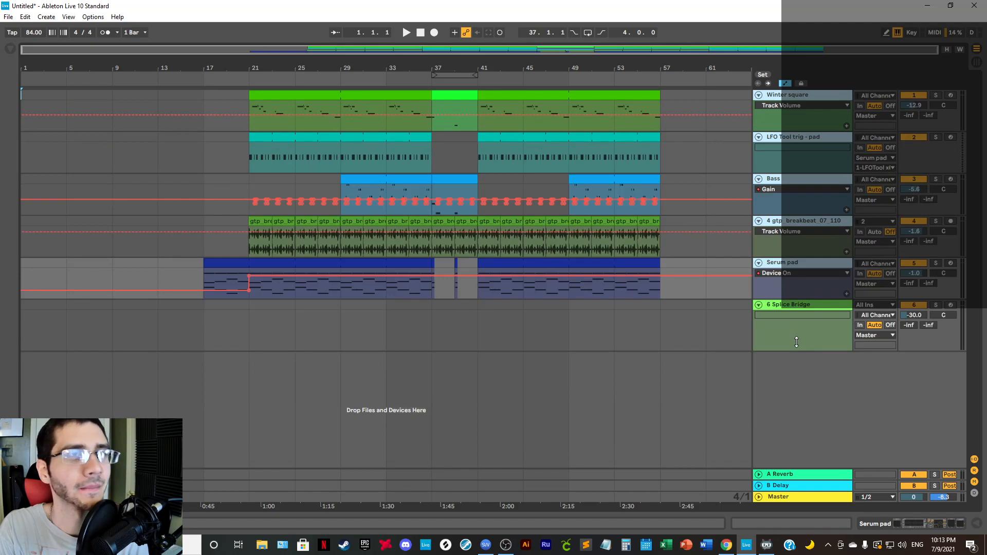
pyautogui.click(729, 339)
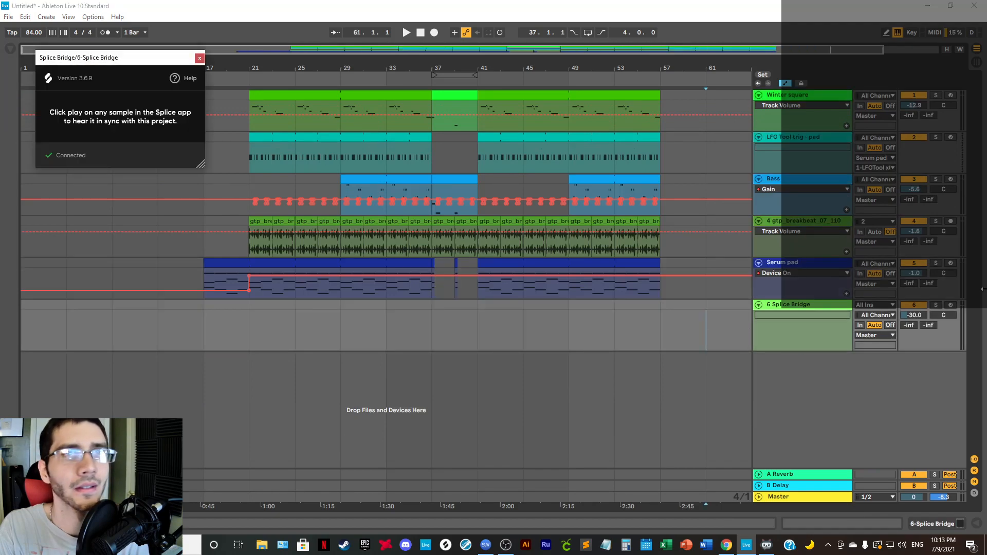
pyautogui.click(914, 305)
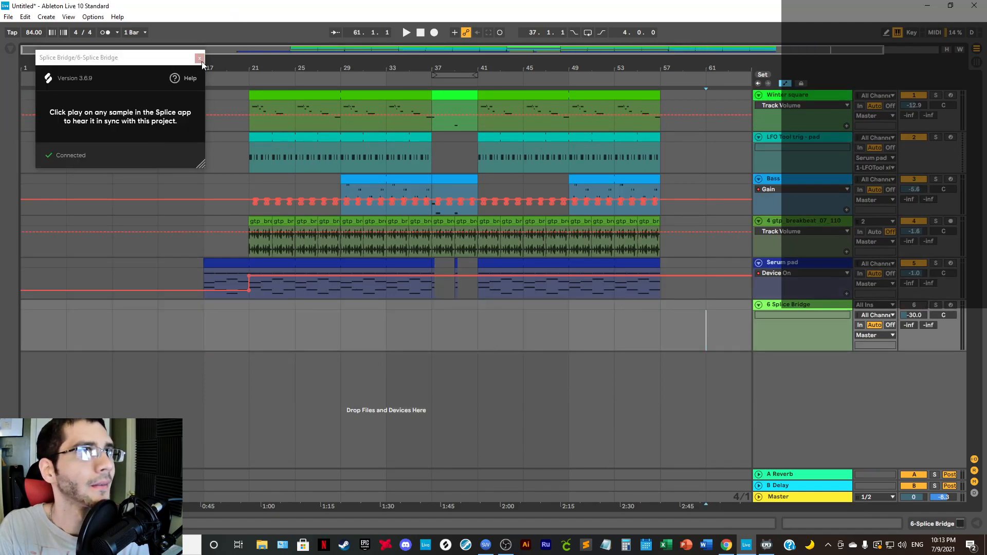
pyautogui.moveTo(174, 63); pyautogui.dragTo(650, 410)
# Step: Insert a new MIDI track below Serum pad and load Serum_x64 from the Synths collection onto it
pyautogui.click(825, 264)
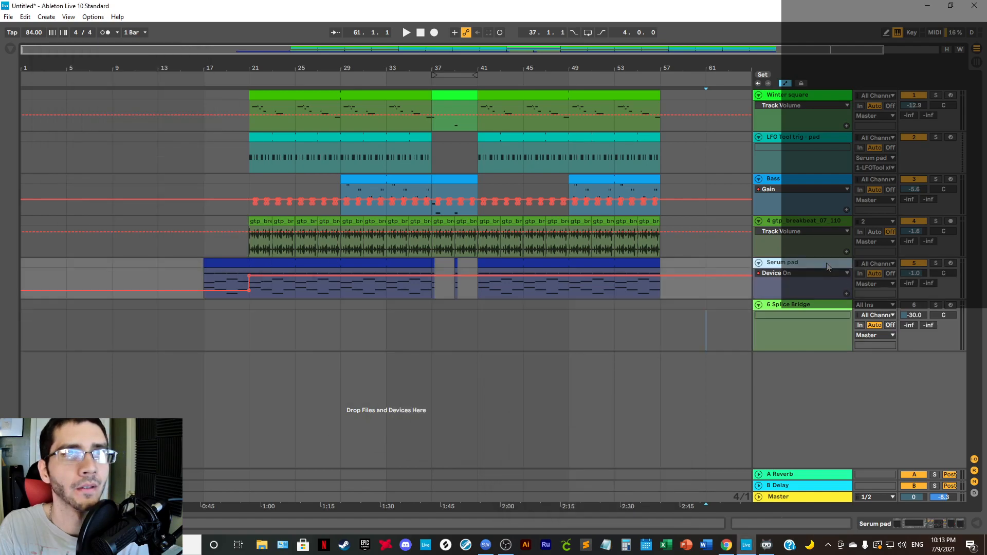
pyautogui.hotkey('ctrl', 'shift', 't')
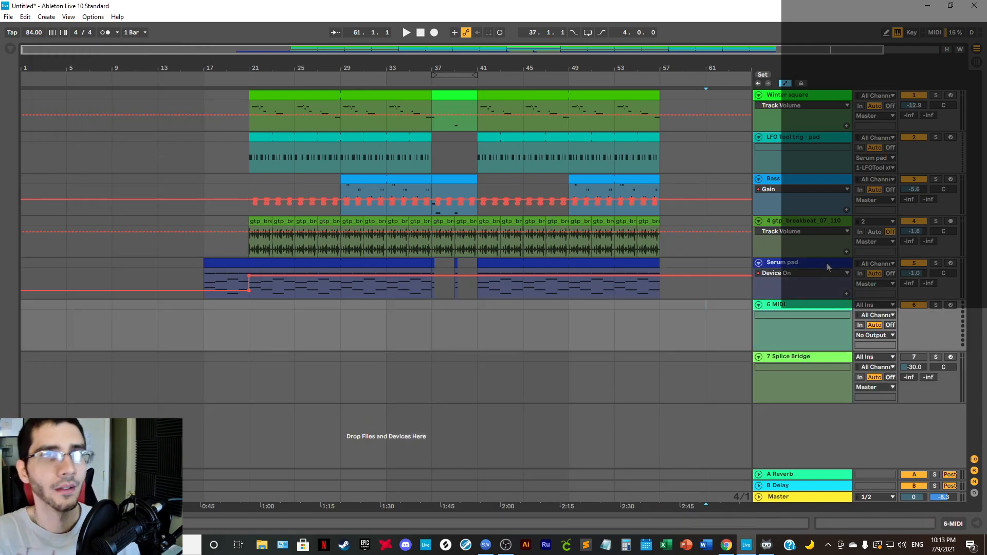
pyautogui.click(15, 49)
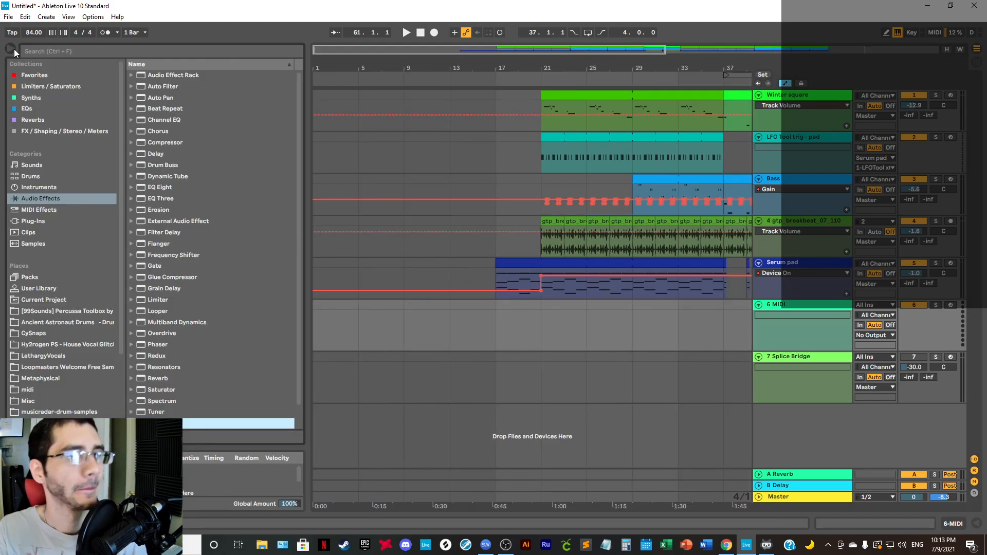
pyautogui.click(26, 100)
pyautogui.click(185, 112)
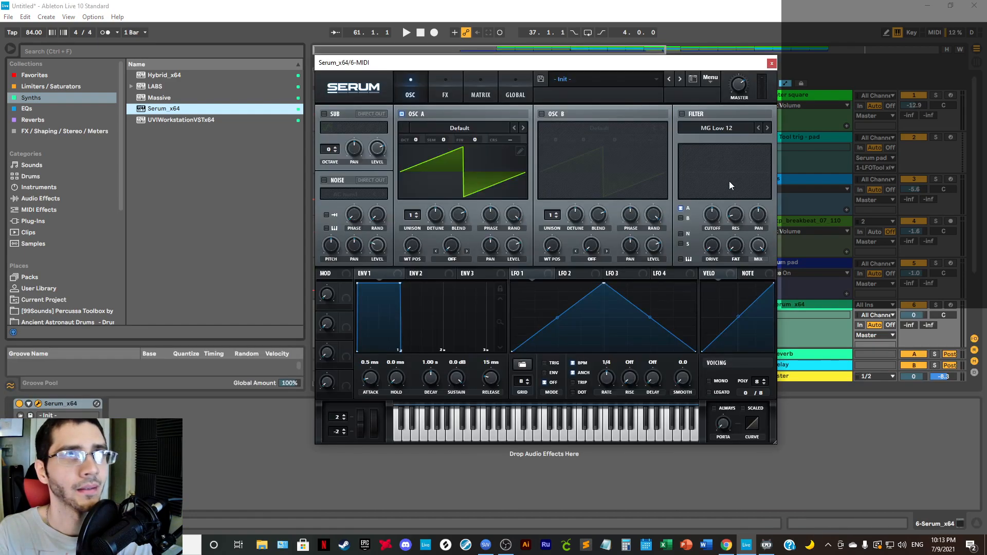
# Step: Enable the new Serum's filter and noise oscillator, and set the noise to the Analog sample ARP white
pyautogui.click(682, 113)
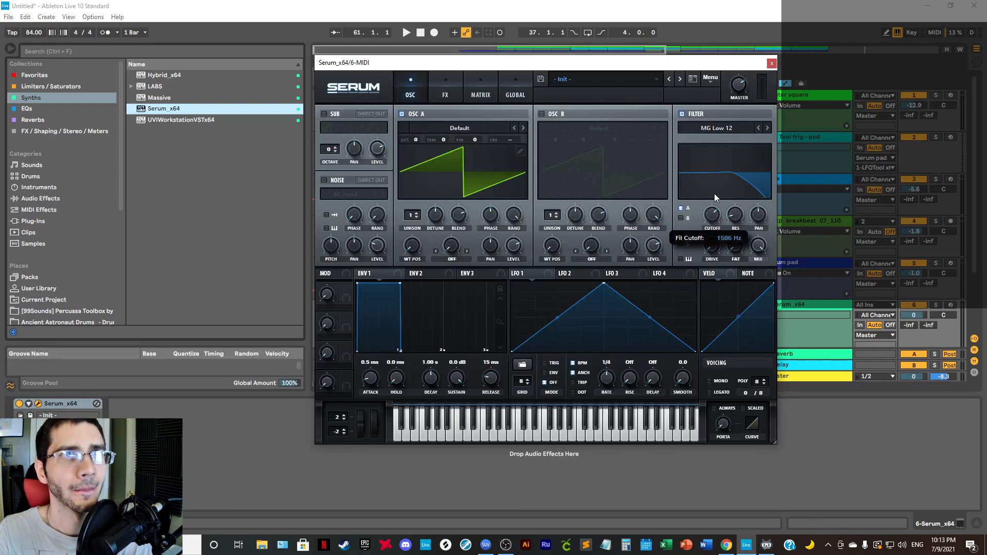
pyautogui.click(324, 180)
pyautogui.click(362, 196)
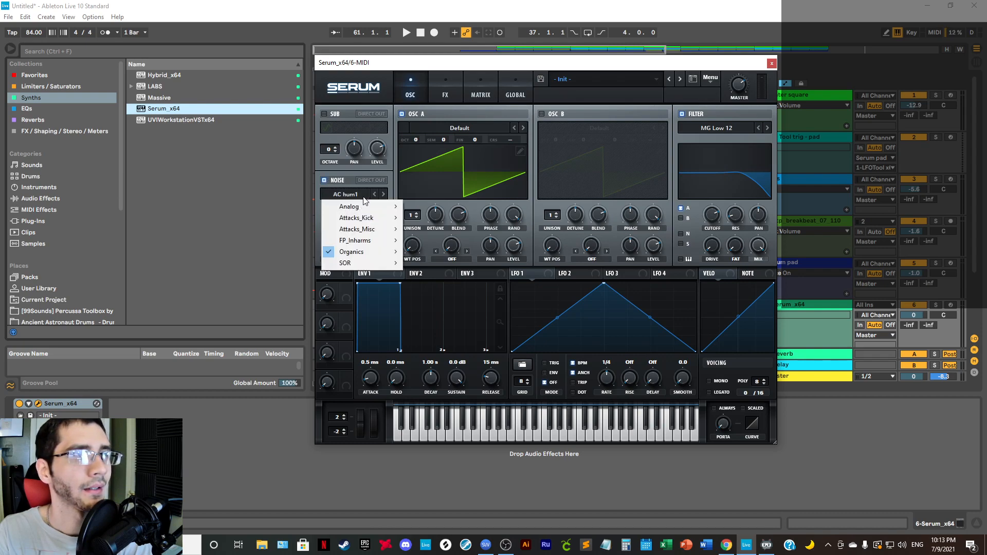
pyautogui.click(354, 180)
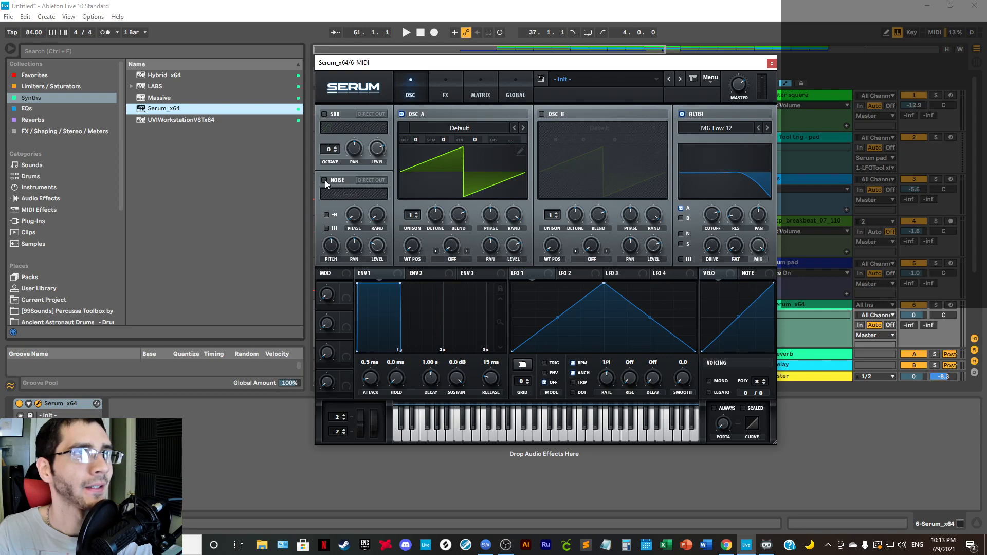
pyautogui.click(357, 195)
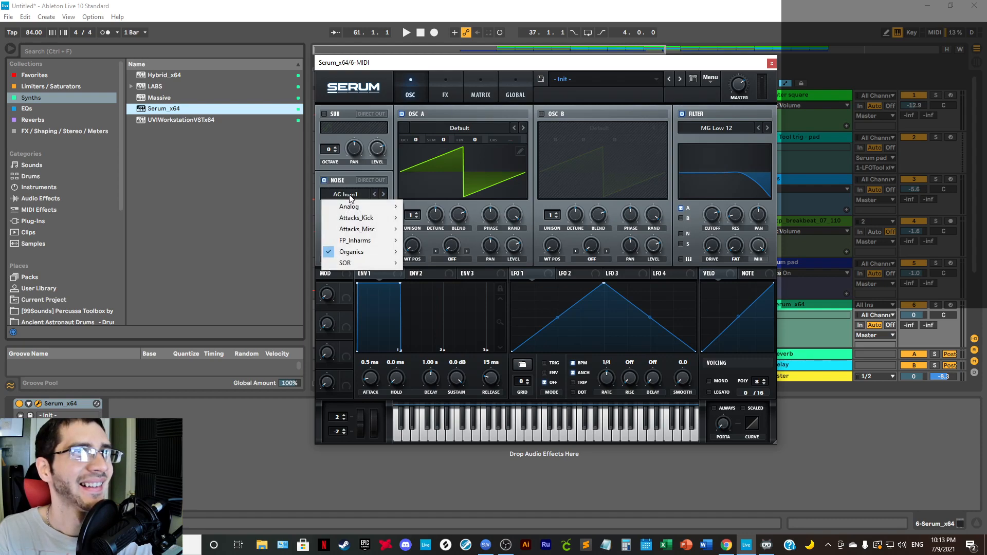
pyautogui.moveTo(356, 208)
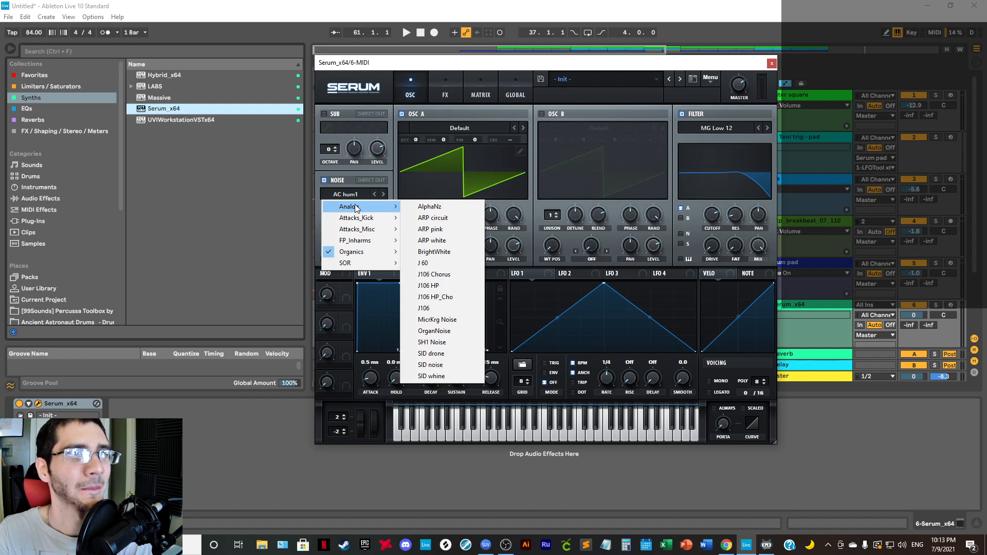
pyautogui.click(458, 241)
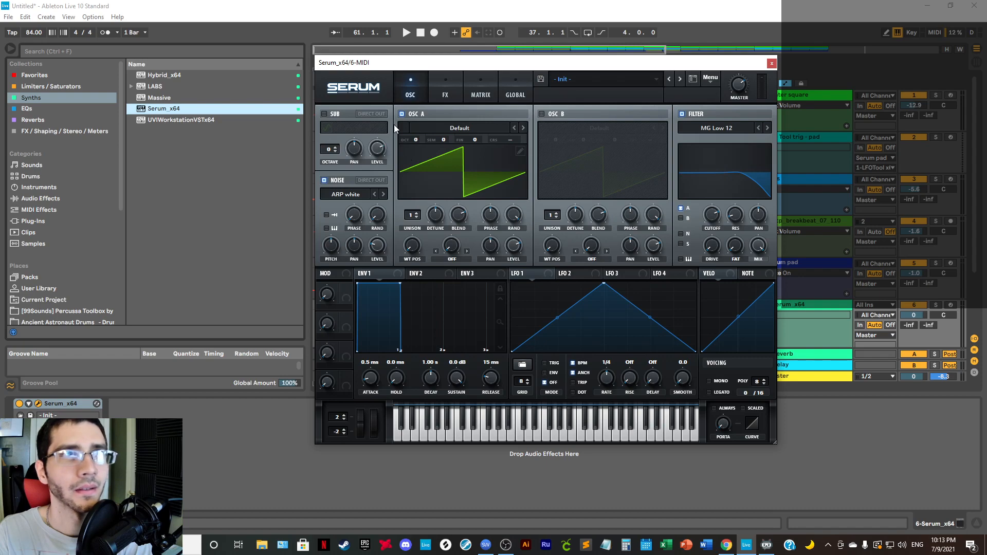
# Step: Turn off oscillator A, route the noise through the filter with its cutoff at about 6126 Hz, and close Serum
pyautogui.click(401, 113)
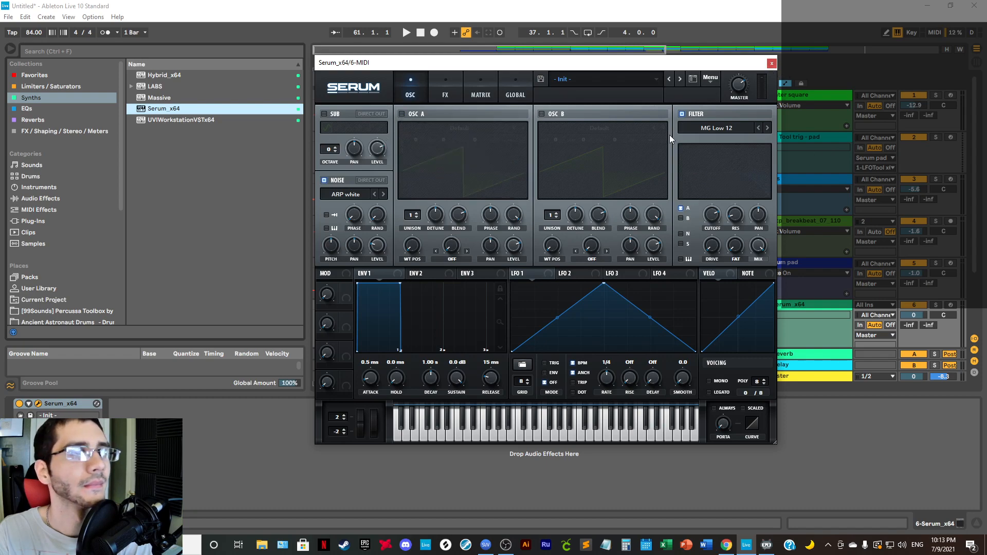
pyautogui.click(324, 180)
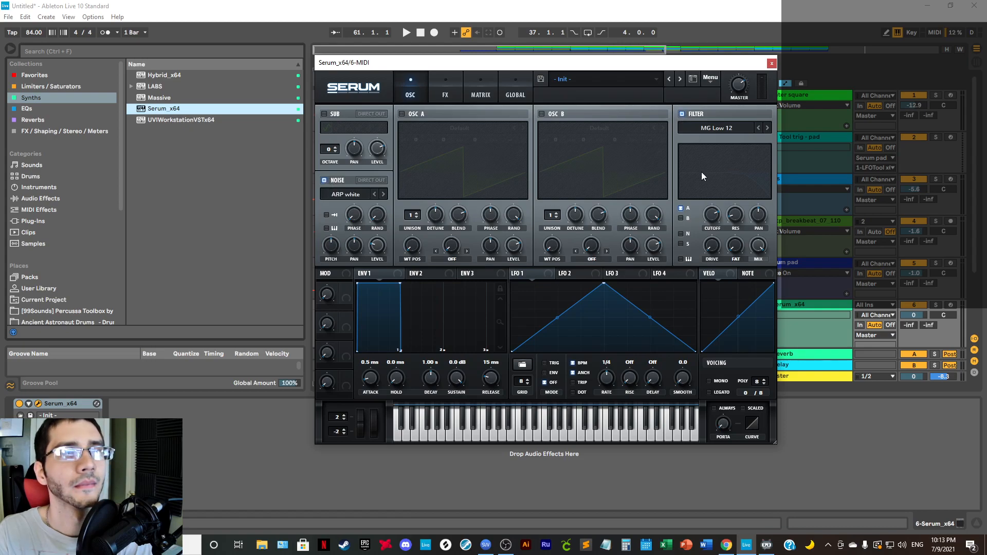
pyautogui.click(683, 233)
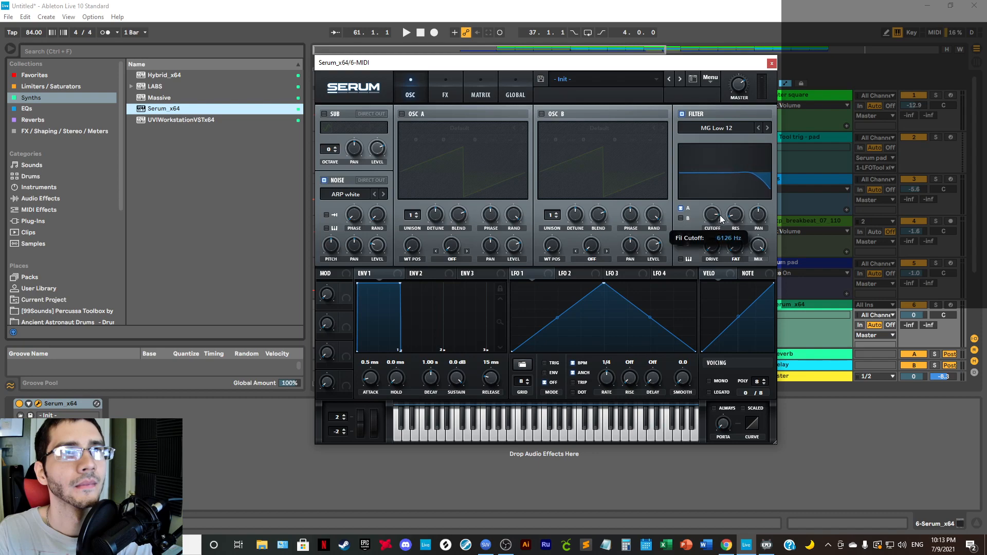
pyautogui.click(770, 63)
# Step: Arm the new Serum_x64 track for recording and show the whole arrangement
pyautogui.click(950, 306)
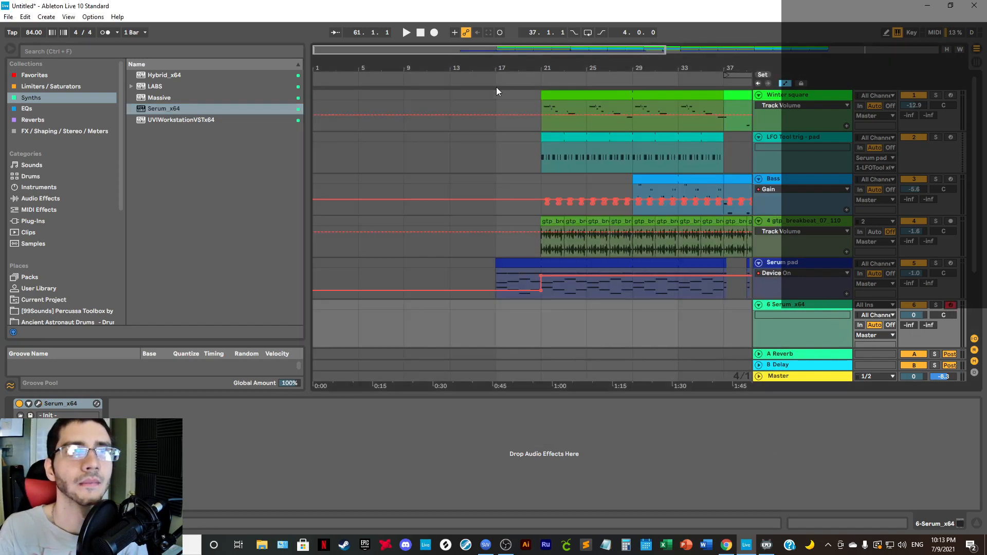
pyautogui.moveTo(544, 67); pyautogui.dragTo(485, 71)
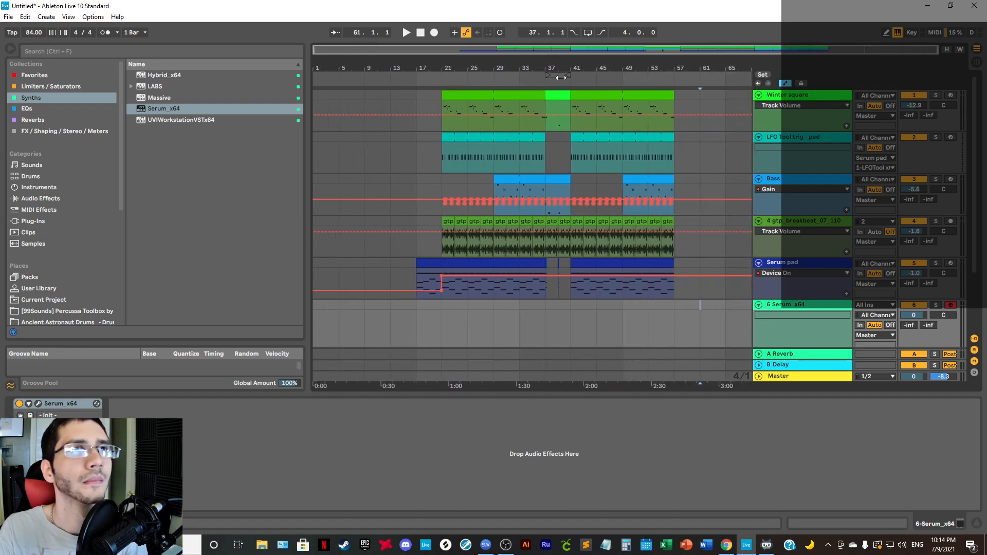
# Step: Set the arrangement loop to span bars 41 to 57 and enable looping
pyautogui.moveTo(561, 77); pyautogui.dragTo(672, 77)
pyautogui.click(589, 33)
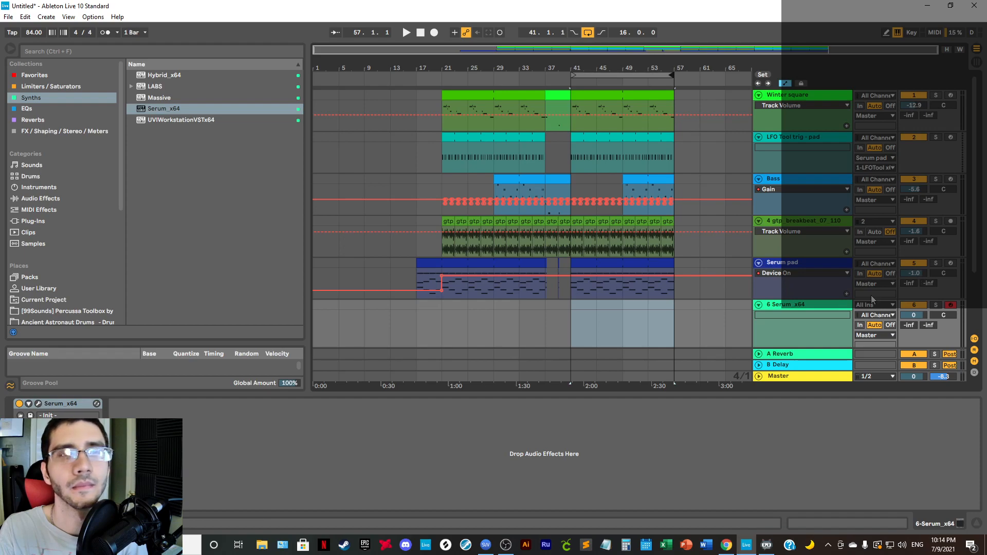
# Step: Rename the new Serum_x64 track as "Noise loop"
pyautogui.scroll(-3, 918, 269)
pyautogui.rightClick(803, 247)
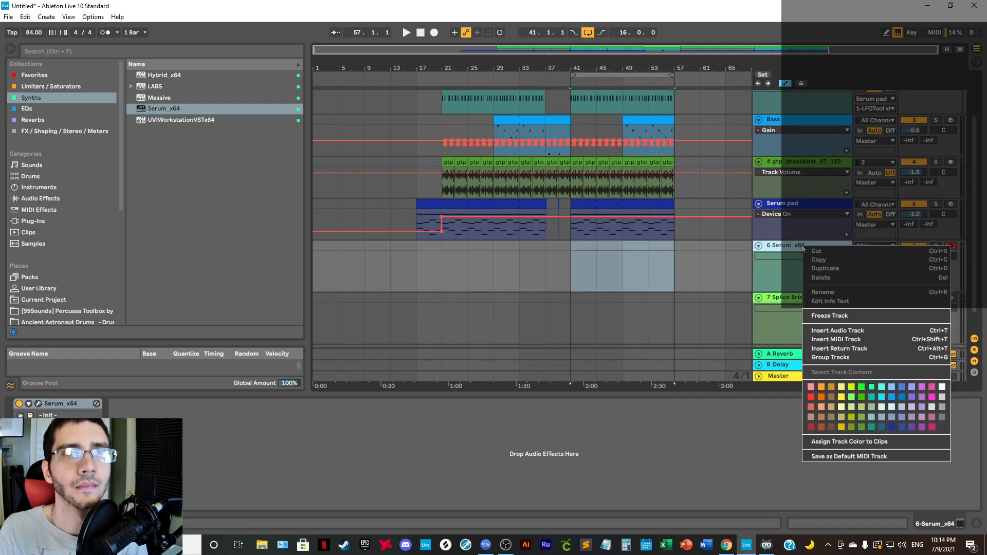
pyautogui.click(828, 297)
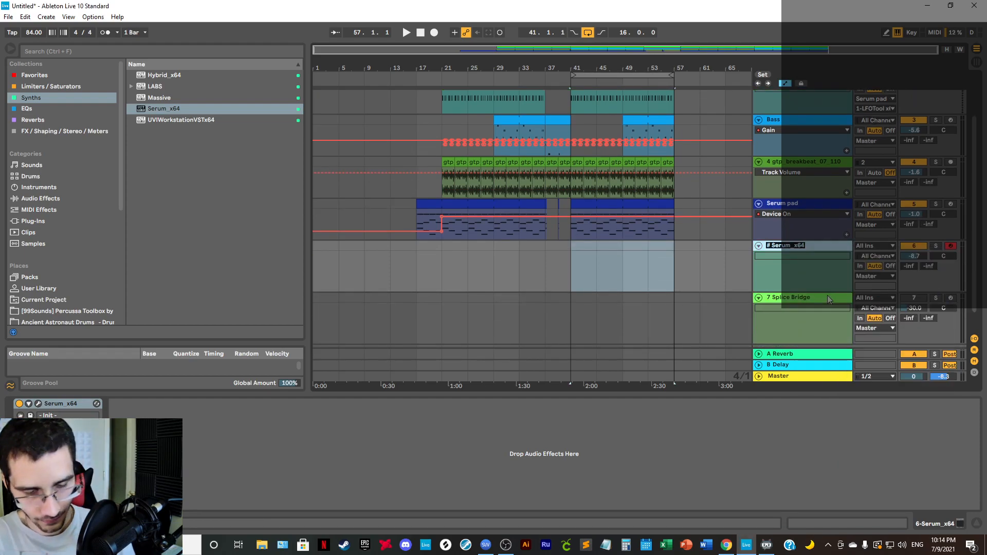
pyautogui.write('Noise l')
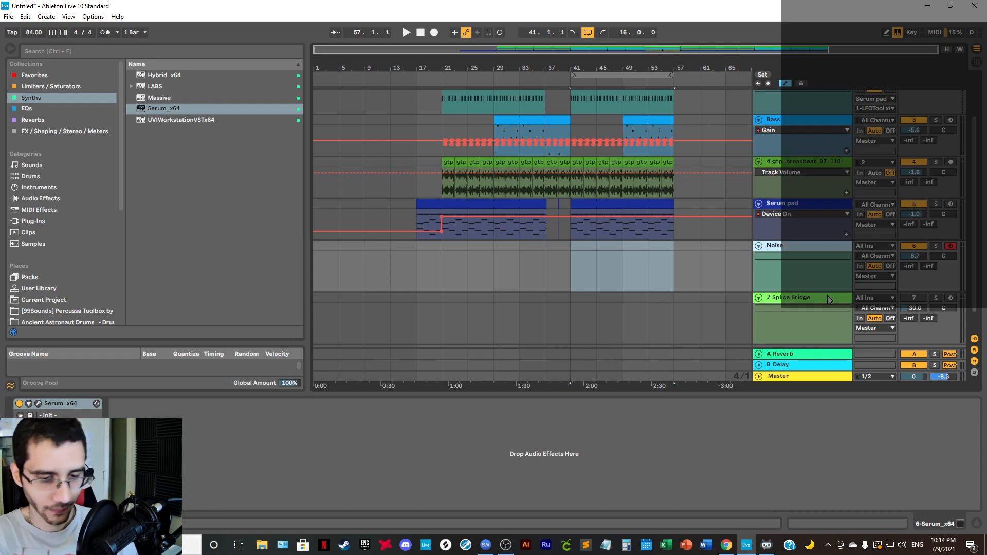
pyautogui.write('oop')
pyautogui.click(698, 258)
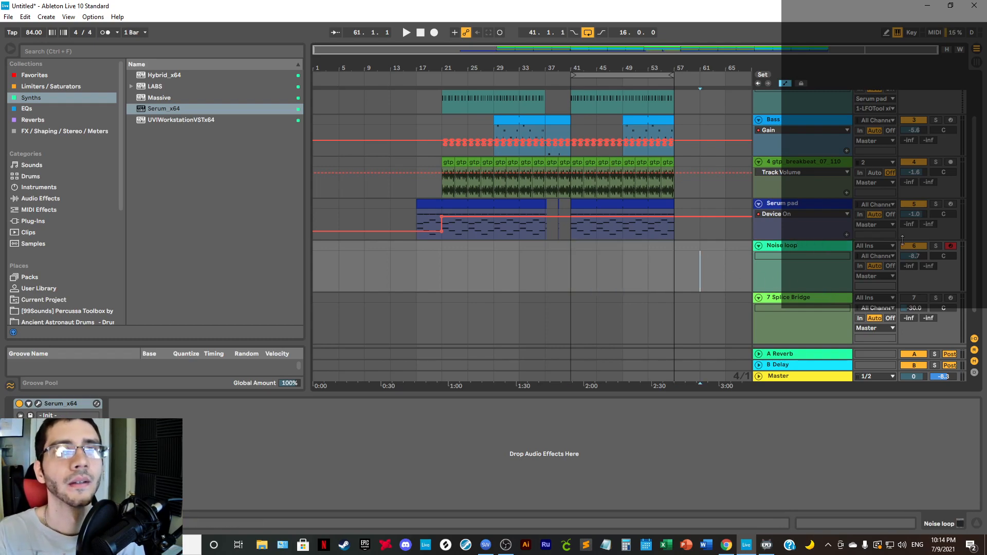
# Step: Start playback from bar 41, and create and launch a one-bar clip in the Noise loop track's first Session View slot
pyautogui.click(577, 249)
pyautogui.press('space')
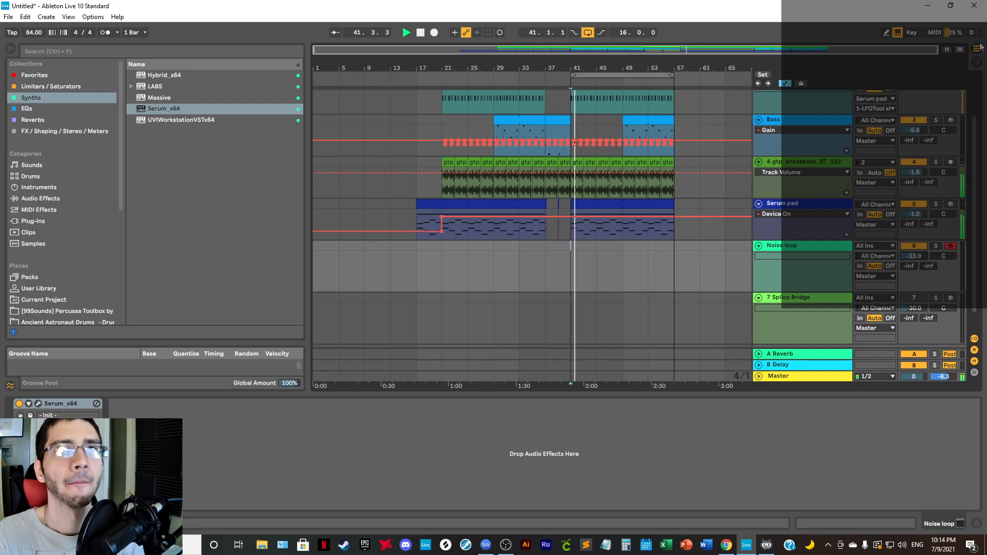
pyautogui.click(976, 61)
pyautogui.doubleClick(294, 60)
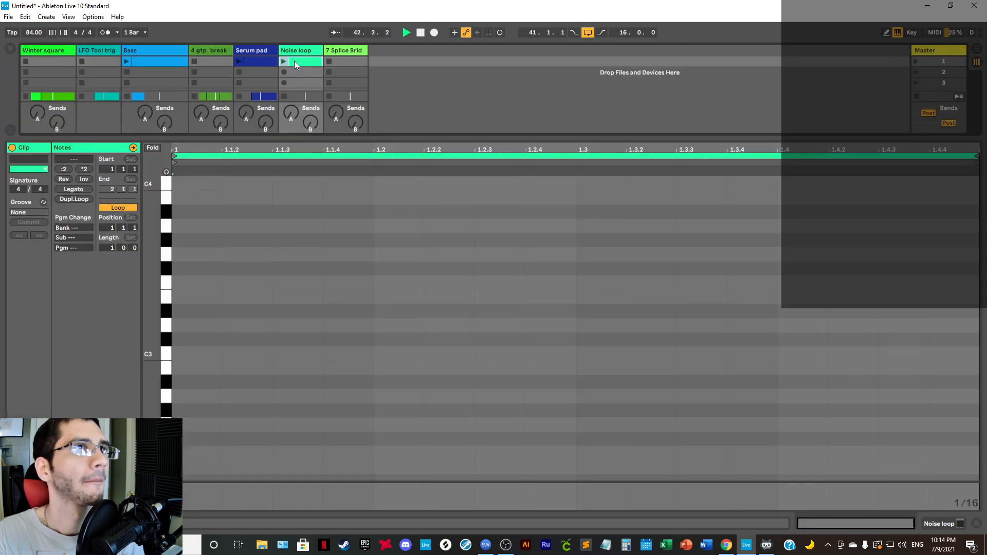
pyautogui.click(283, 62)
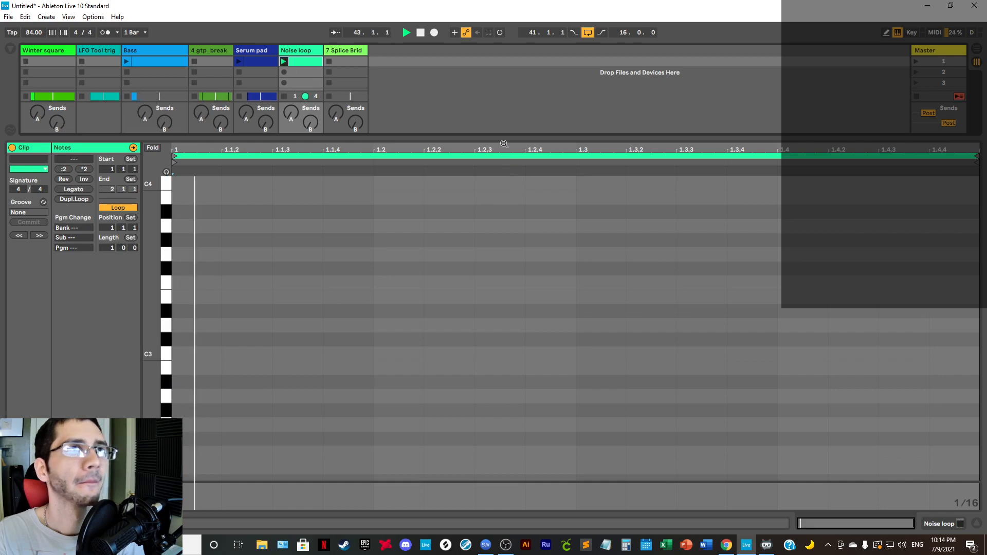
# Step: Turn on Draw Mode and add sixteenth-note C3 hits at 1.1.1, 1.1.3 and 1.2 in the noise clip
pyautogui.moveTo(507, 176)
pyautogui.mouseDown()
pyautogui.moveTo(516, 266)
pyautogui.moveTo(507, 172)
pyautogui.mouseUp()
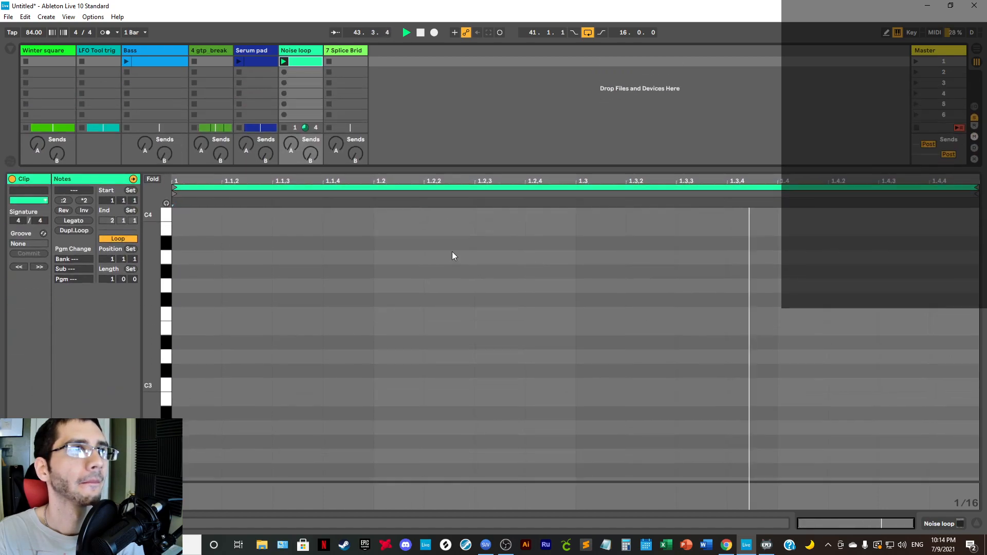
pyautogui.rightClick(380, 347)
pyautogui.click(391, 343)
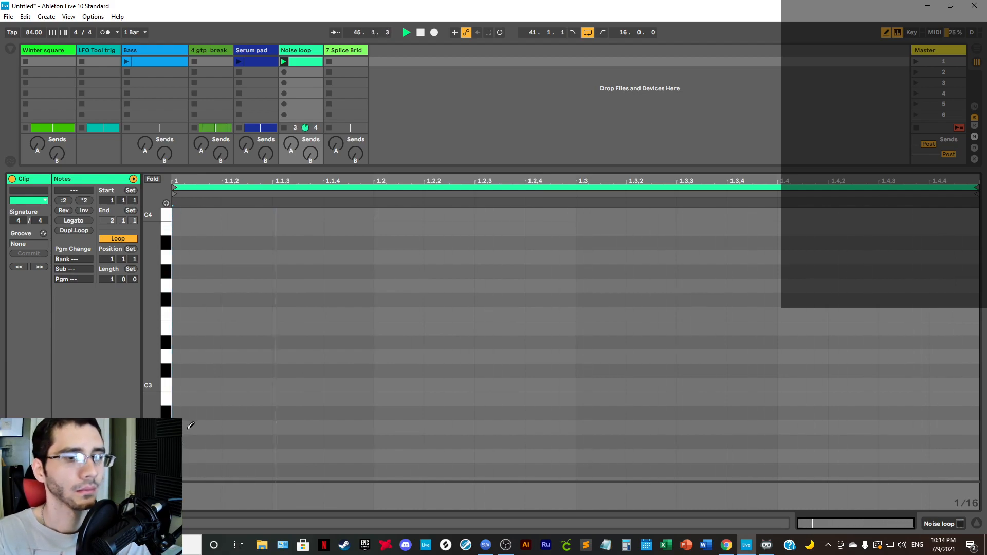
pyautogui.click(191, 384)
pyautogui.click(298, 384)
pyautogui.click(399, 384)
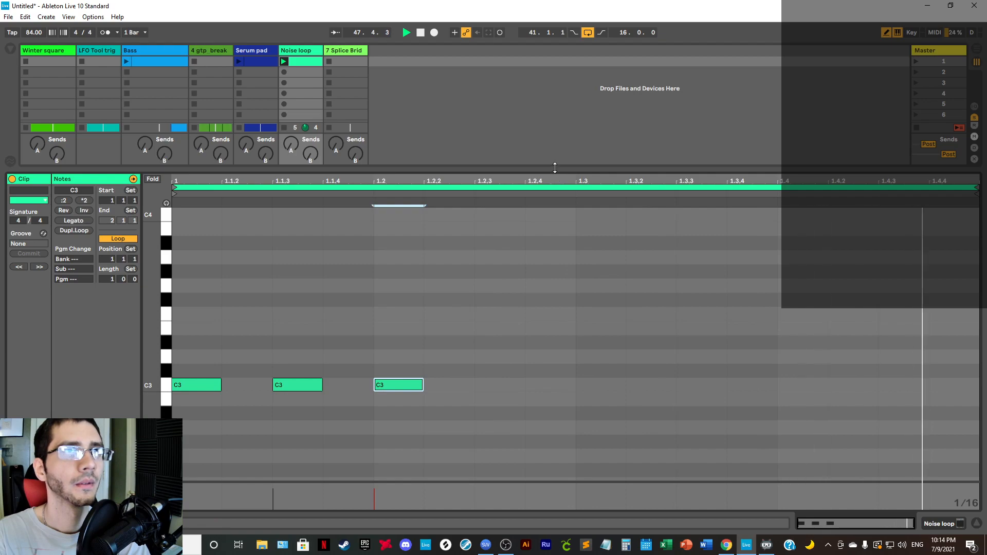
# Step: Audition the Noise loop track in solo with its Serum settings, and raise the track volume to -3.0 dB
pyautogui.moveTo(556, 171); pyautogui.dragTo(414, 391)
pyautogui.moveTo(316, 281); pyautogui.dragTo(315, 260)
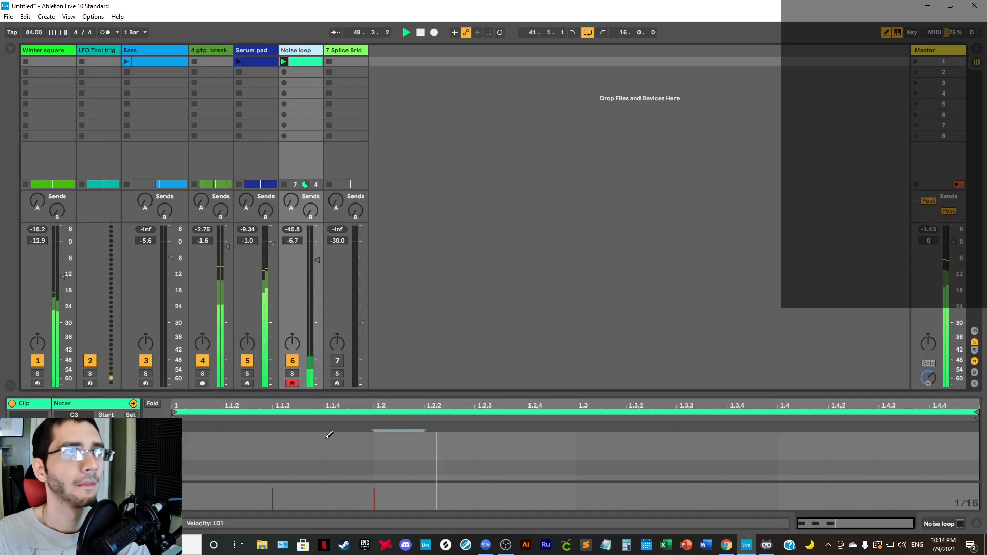
pyautogui.click(292, 374)
pyautogui.click(960, 524)
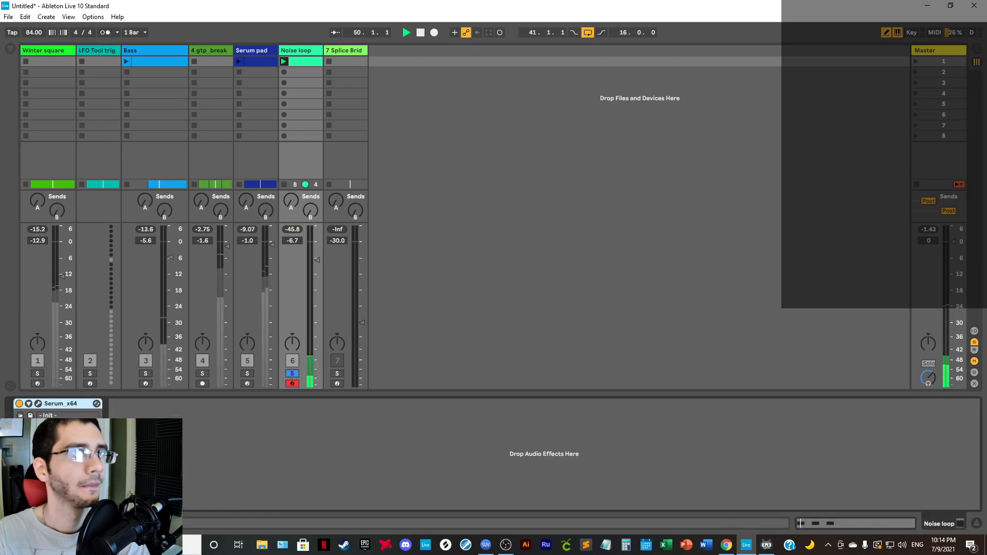
pyautogui.click(38, 404)
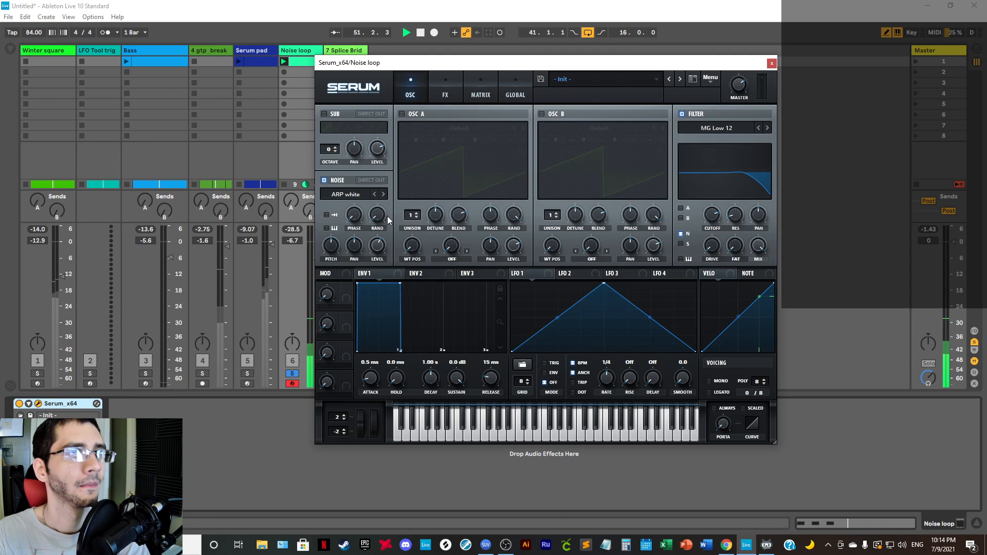
pyautogui.click(771, 63)
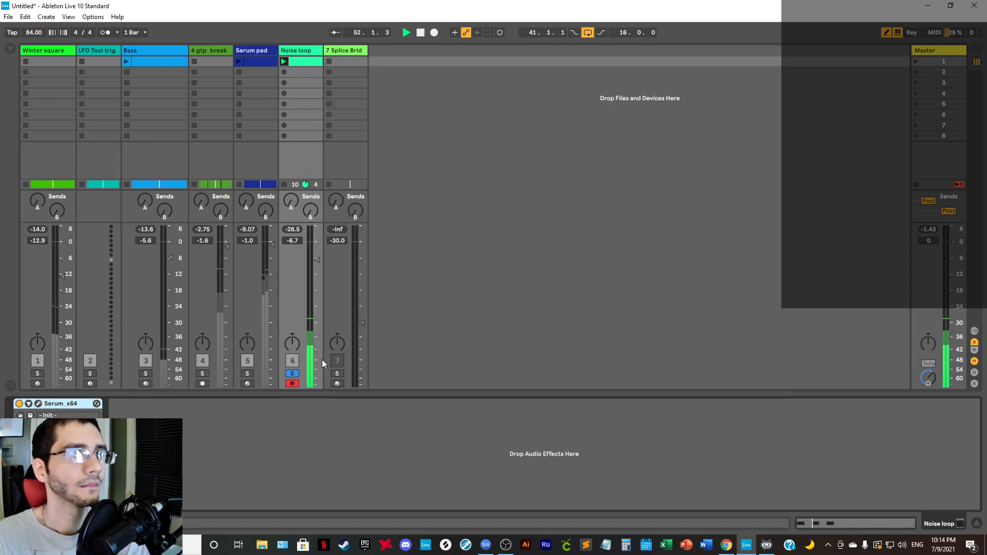
pyautogui.click(291, 374)
pyautogui.moveTo(317, 260); pyautogui.dragTo(317, 250)
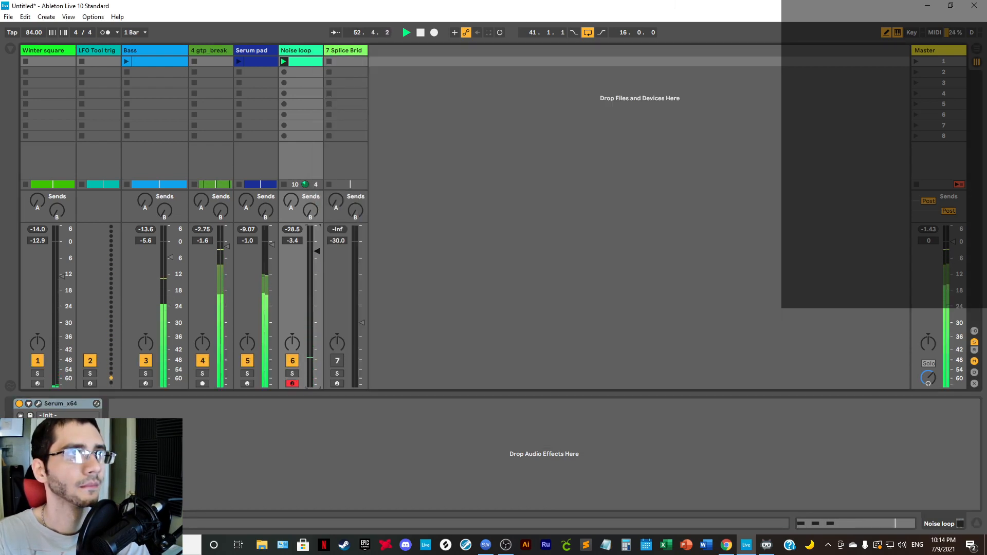
pyautogui.click(38, 404)
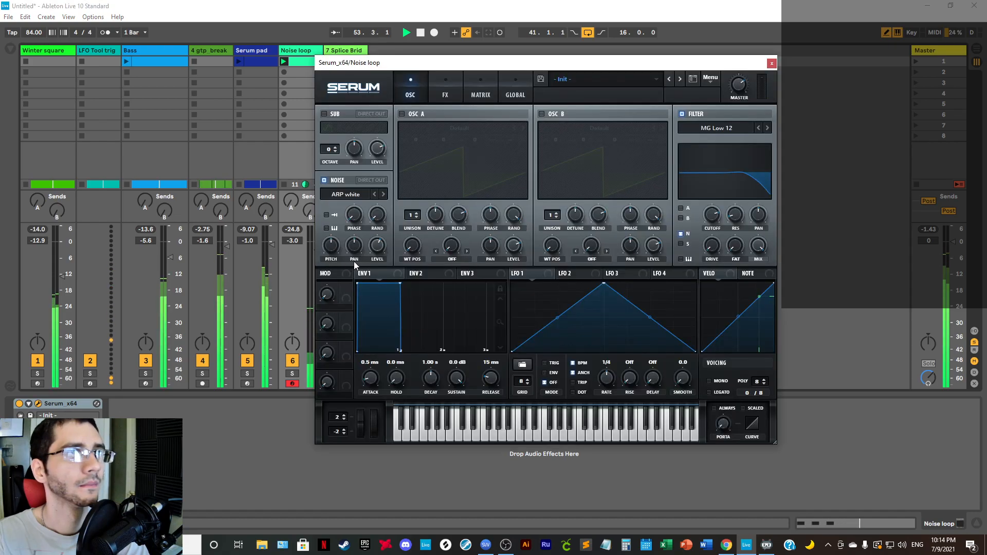
pyautogui.click(771, 63)
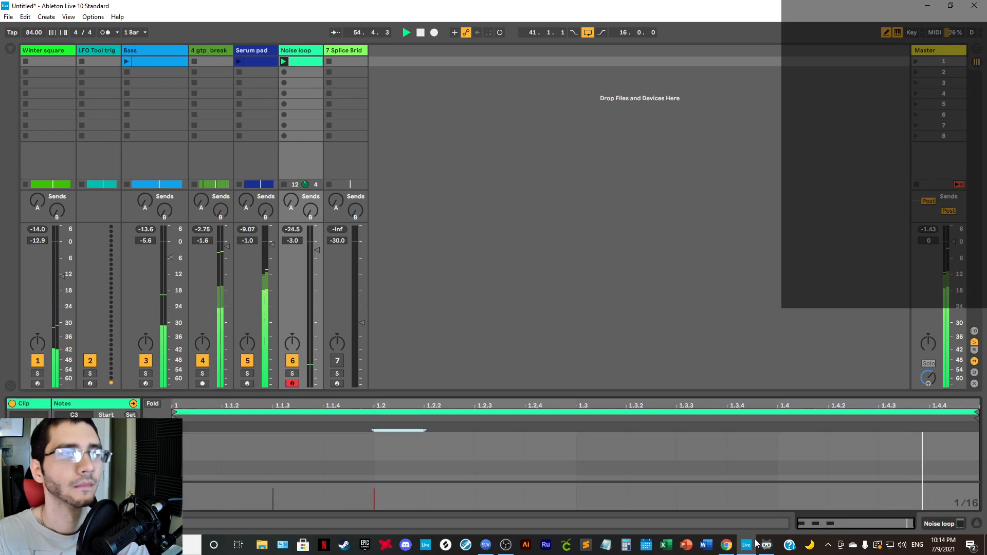
# Step: Switch the noise clip's grid to 1/16 triplets and draw three consecutive C3 notes from 1.2.3 to 1.3
pyautogui.hotkey('shift', 'Tab')
pyautogui.moveTo(531, 394); pyautogui.dragTo(566, 142)
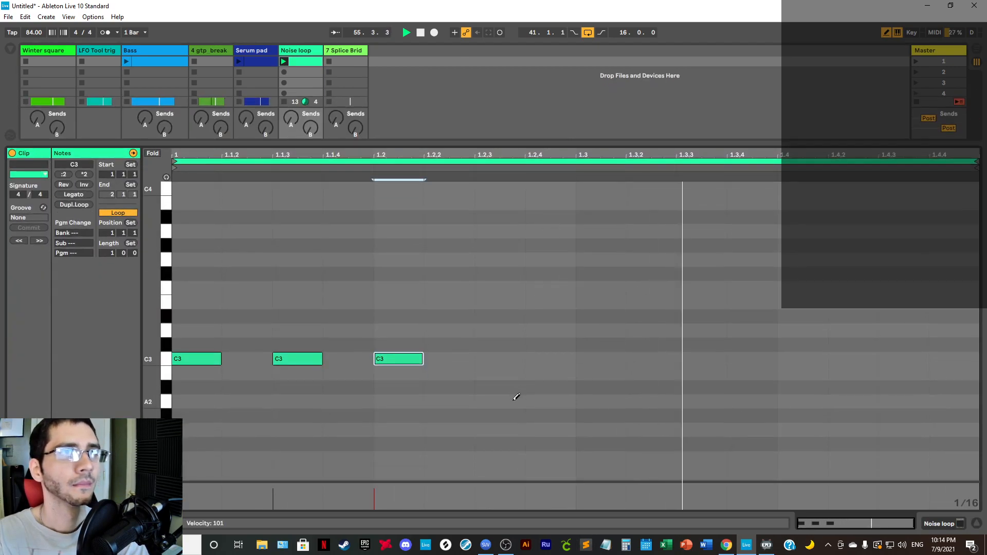
pyautogui.rightClick(510, 447)
pyautogui.click(591, 429)
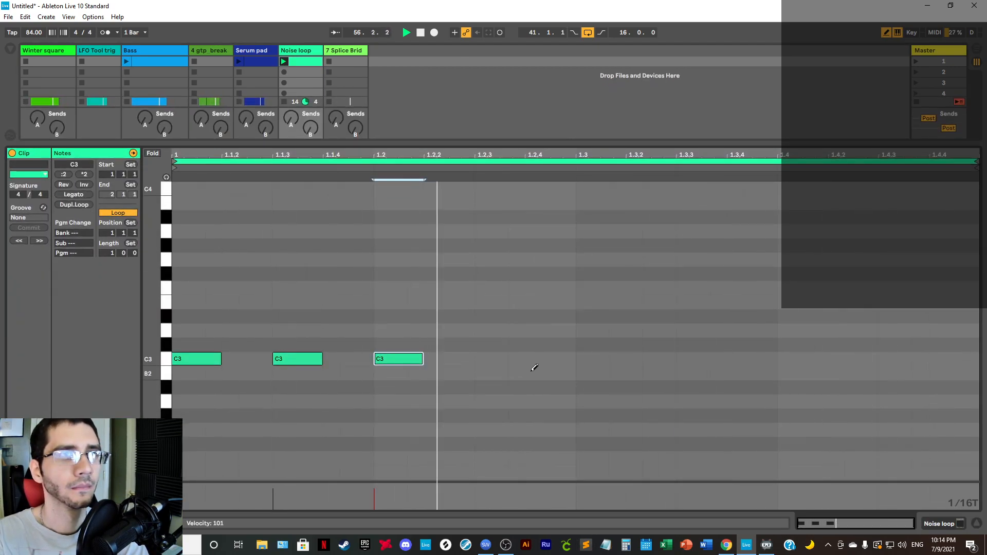
pyautogui.click(491, 359)
pyautogui.click(525, 359)
pyautogui.click(560, 359)
# Step: Turn off Draw Mode, set the grid to 1/32 triplets, and shorten the three triplet notes to one grid step each
pyautogui.rightClick(599, 446)
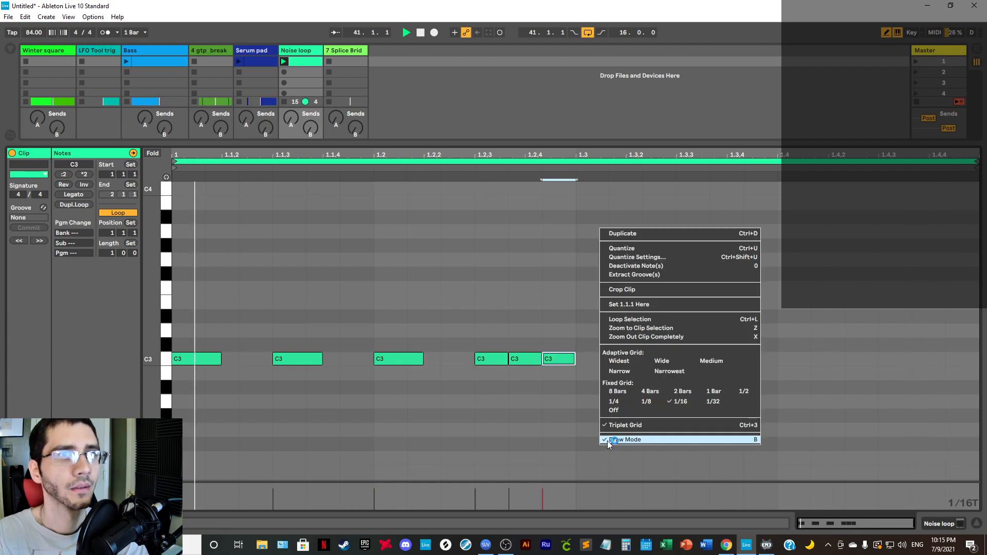
pyautogui.click(612, 440)
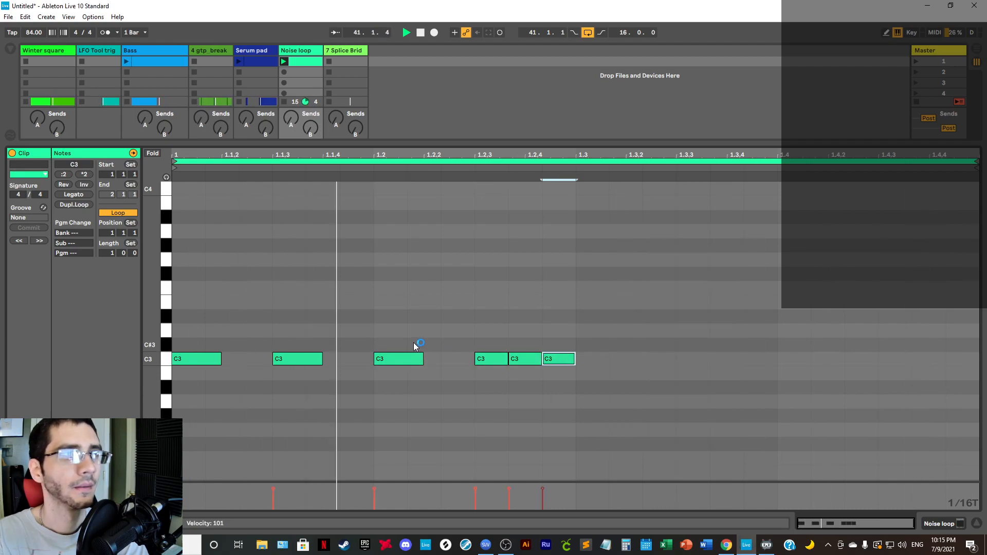
pyautogui.click(527, 445)
pyautogui.rightClick(550, 440)
pyautogui.click(650, 397)
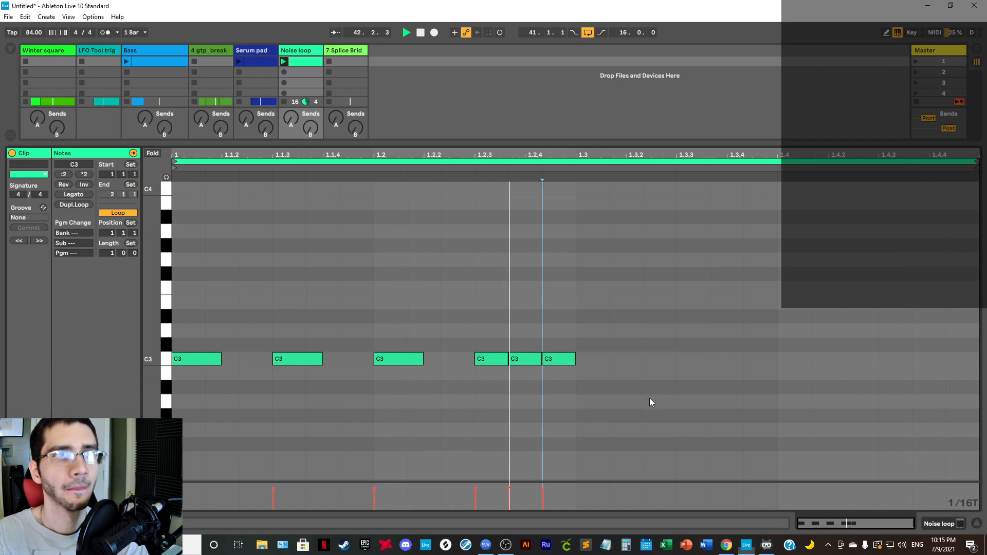
pyautogui.moveTo(578, 424); pyautogui.dragTo(491, 361)
# Step: Copy the first three C3 notes to start at 1.3, and add a longer C3 note from 1.4.3 to the clip's end
pyautogui.moveTo(405, 426); pyautogui.dragTo(193, 316)
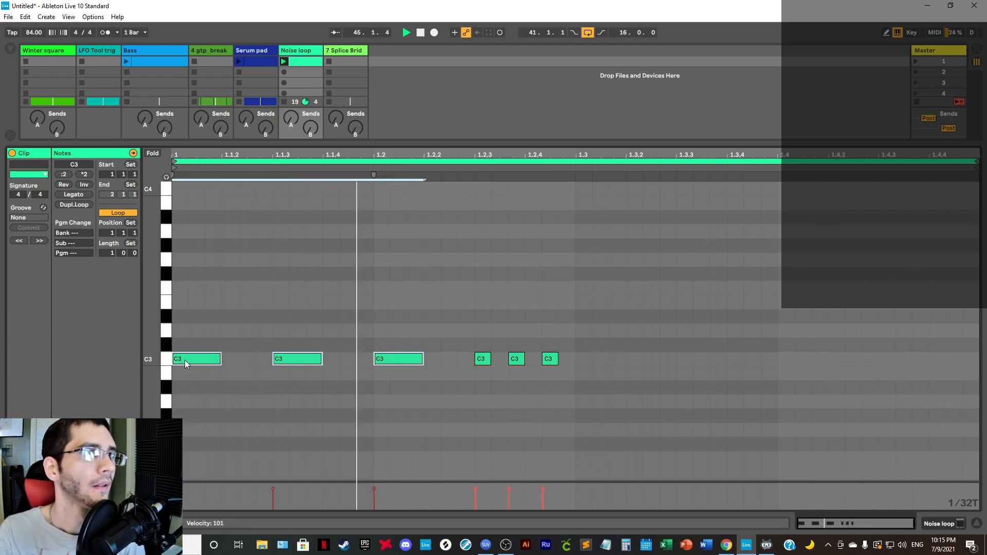
pyautogui.moveTo(184, 360); pyautogui.dragTo(600, 361)
pyautogui.moveTo(565, 325); pyautogui.dragTo(548, 388)
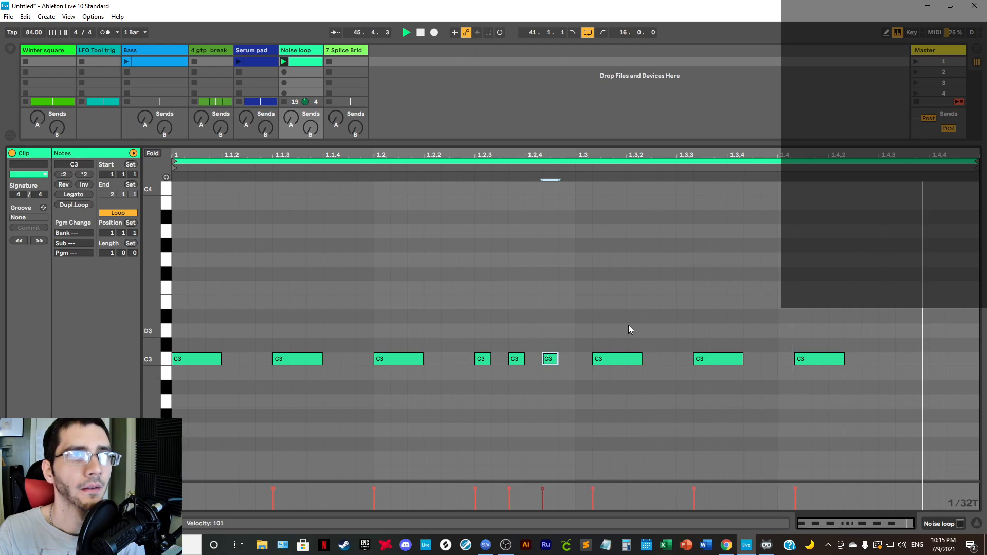
pyautogui.moveTo(602, 309); pyautogui.dragTo(706, 387)
pyautogui.moveTo(600, 363); pyautogui.dragTo(584, 366)
pyautogui.click(828, 330)
pyautogui.moveTo(798, 361); pyautogui.dragTo(976, 362)
pyautogui.click(701, 308)
# Step: Lengthen the three triplet notes before 1.3 so that each reaches the start of the next note
pyautogui.click(548, 359)
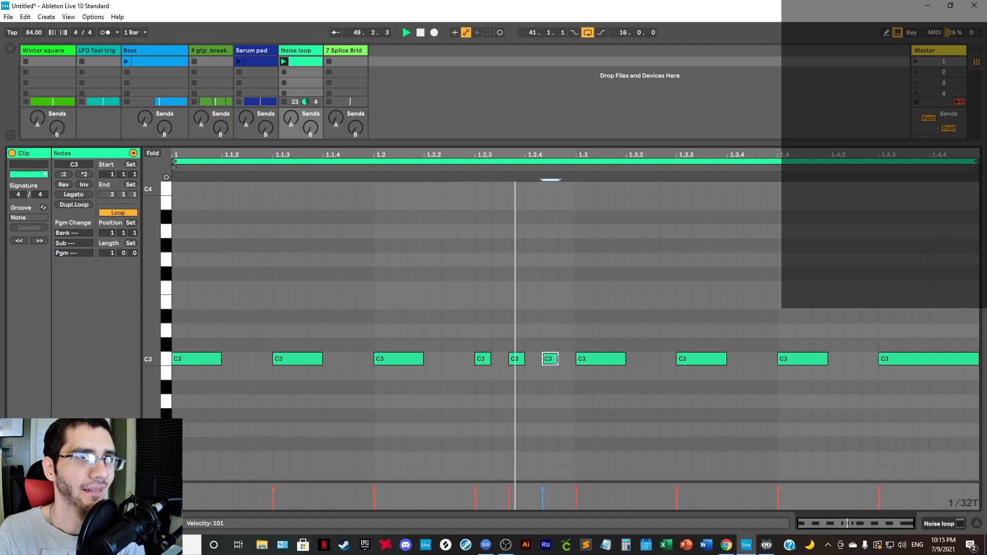
pyautogui.moveTo(559, 359); pyautogui.dragTo(577, 359)
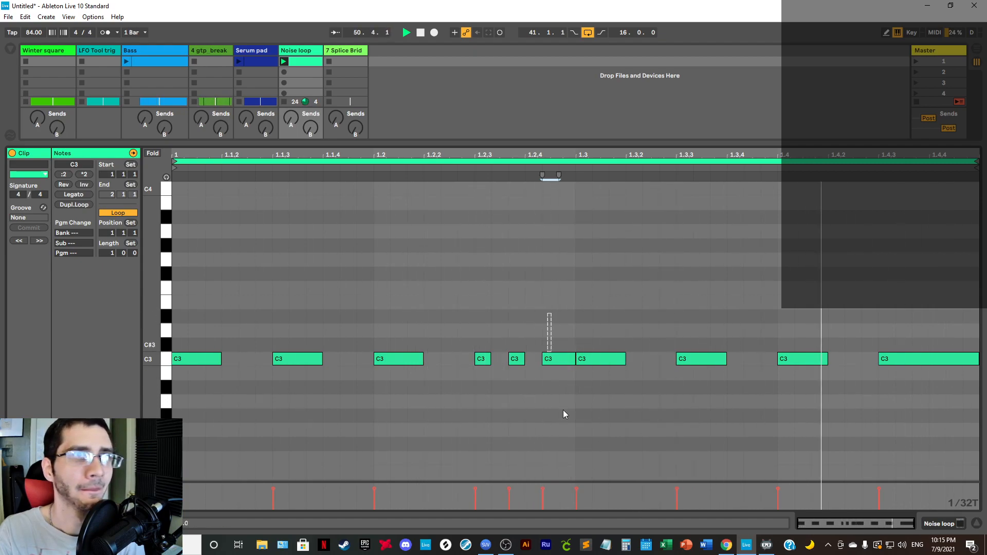
pyautogui.moveTo(524, 359)
pyautogui.mouseDown()
pyautogui.moveTo(541, 359)
pyautogui.moveTo(508, 360)
pyautogui.mouseUp()
pyautogui.click(487, 362)
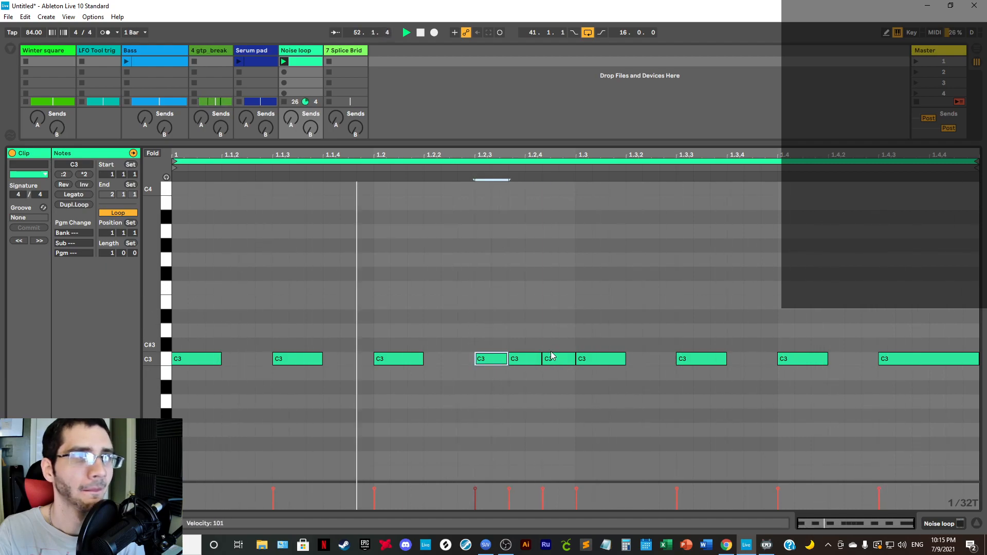
# Step: Shorten the clip's last C3 note at 1.4.3 to a sixteenth note
pyautogui.click(976, 360)
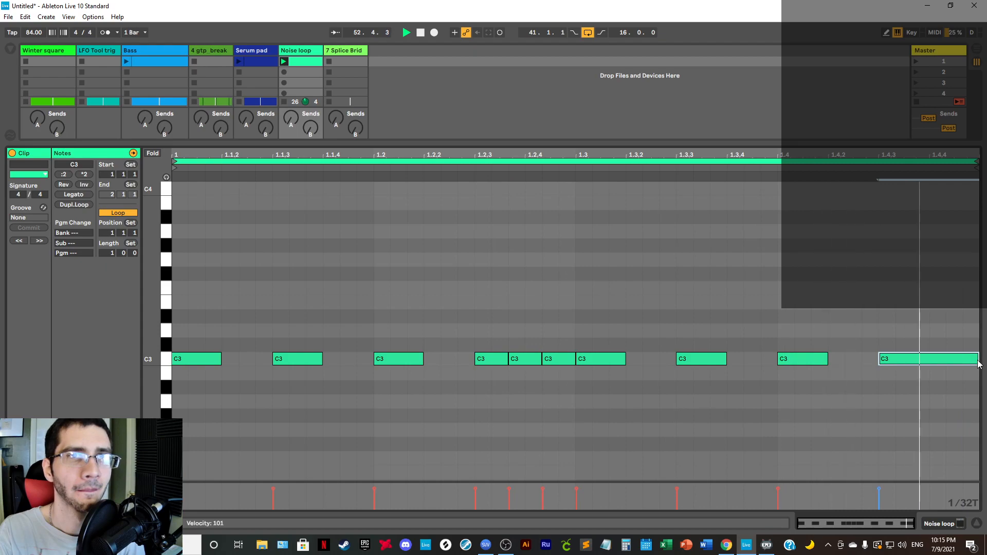
pyautogui.moveTo(978, 364); pyautogui.dragTo(929, 362)
pyautogui.click(890, 406)
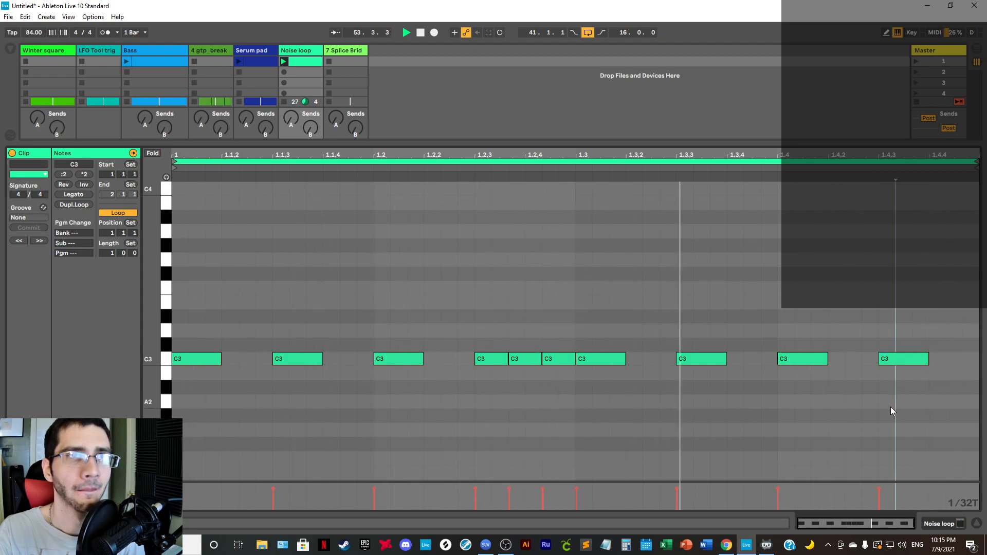
# Step: Set the noise Serum's Env 1 decay to about 641 ms and sustain to -1.0 dB, and raise its noise level
pyautogui.click(938, 523)
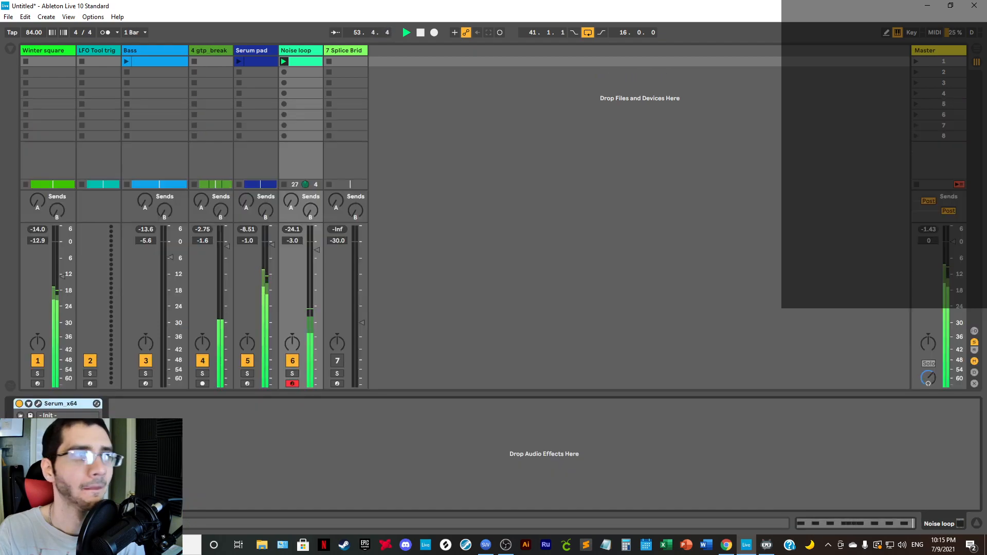
pyautogui.click(39, 404)
pyautogui.moveTo(400, 285)
pyautogui.mouseDown()
pyautogui.moveTo(374, 287)
pyautogui.moveTo(385, 293)
pyautogui.mouseUp()
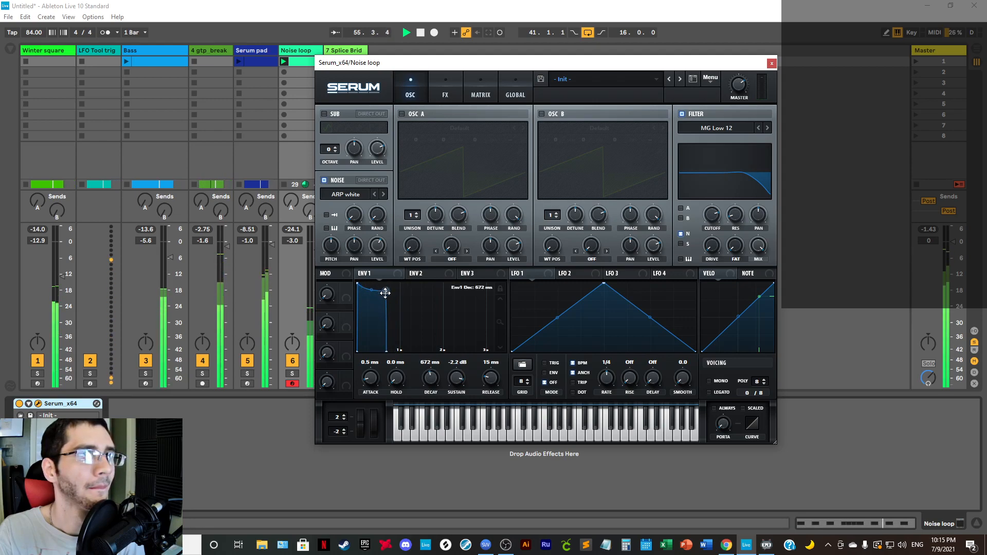
pyautogui.moveTo(432, 379); pyautogui.dragTo(432, 391)
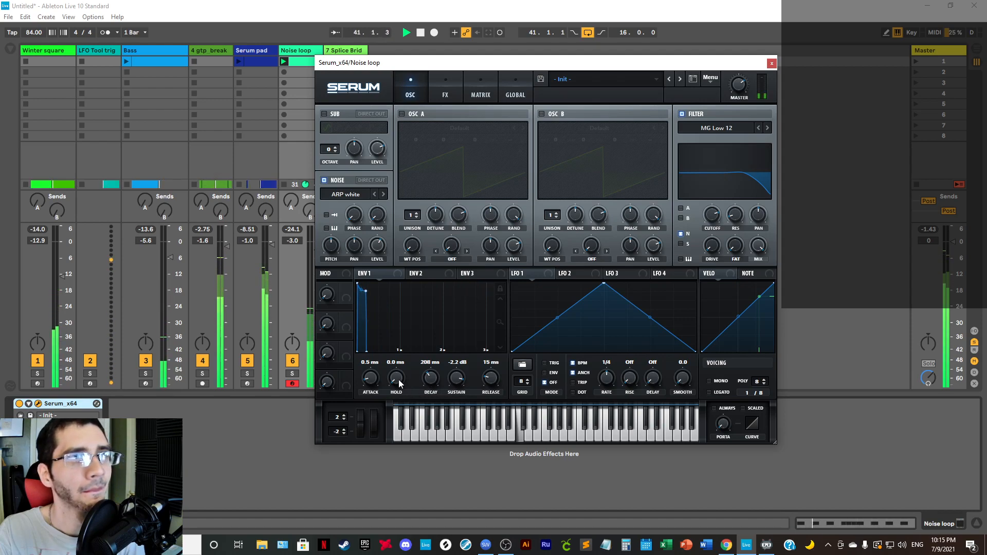
pyautogui.moveTo(430, 380); pyautogui.dragTo(432, 374)
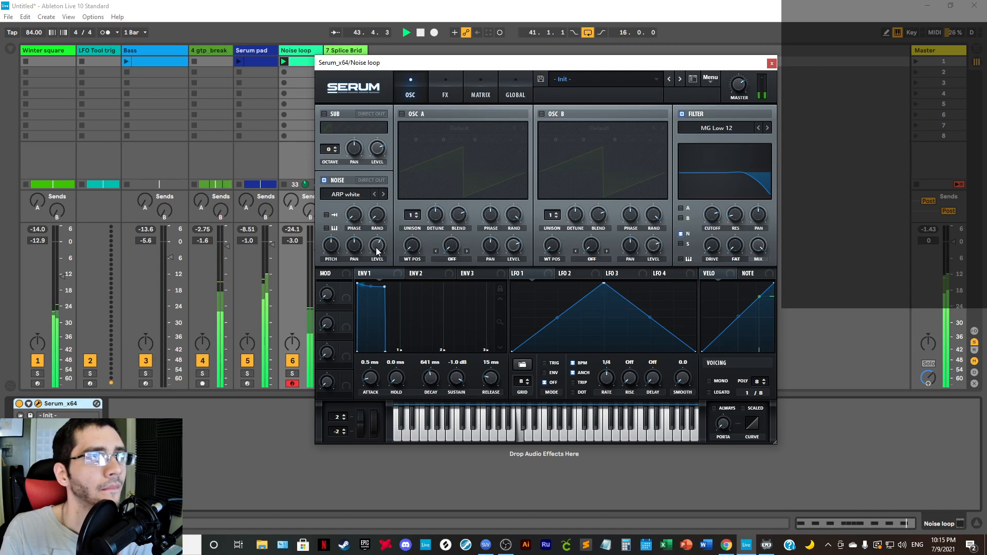
pyautogui.moveTo(377, 249); pyautogui.dragTo(379, 238)
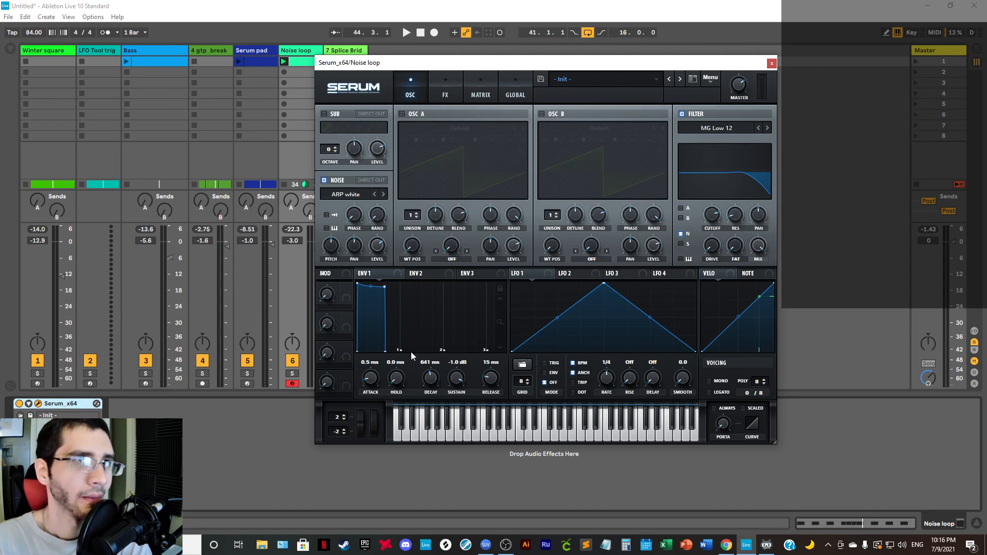
# Step: During playback, set the noise Serum's filter cutoff to about 3905 Hz and its noise level to 55%
pyautogui.press('space')
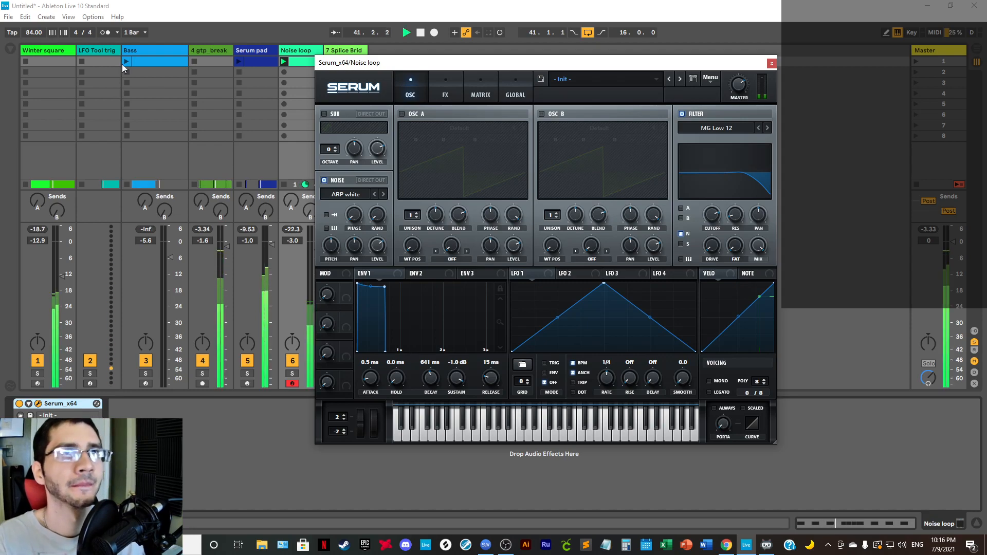
pyautogui.moveTo(710, 218)
pyautogui.mouseDown()
pyautogui.moveTo(714, 237)
pyautogui.moveTo(714, 212)
pyautogui.moveTo(712, 228)
pyautogui.mouseUp()
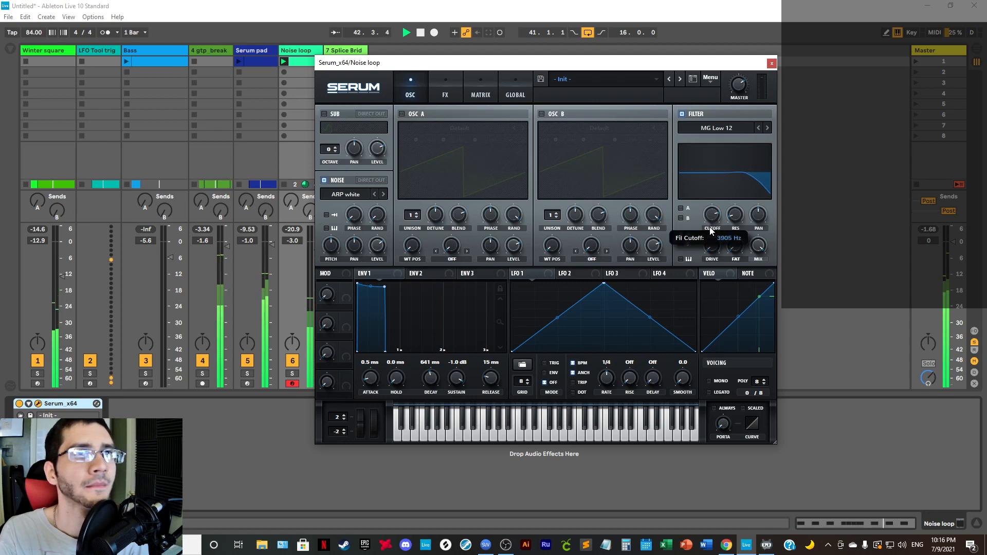
pyautogui.moveTo(331, 248); pyautogui.dragTo(344, 204)
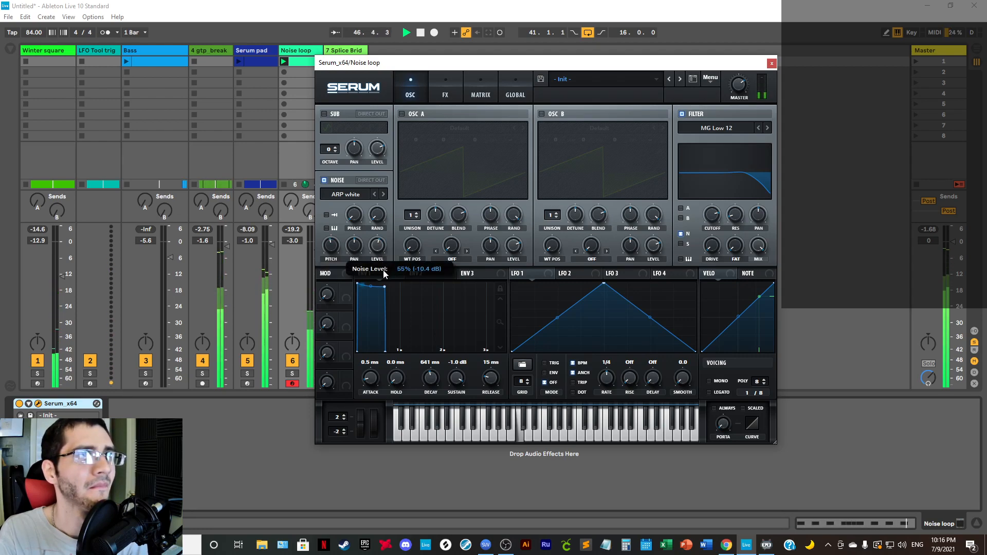
# Step: Map Env 2 to the noise level with an amount of about 28, and set its attack to 0.0 ms, decay to 227 ms and sustain to 0%
pyautogui.click(445, 273)
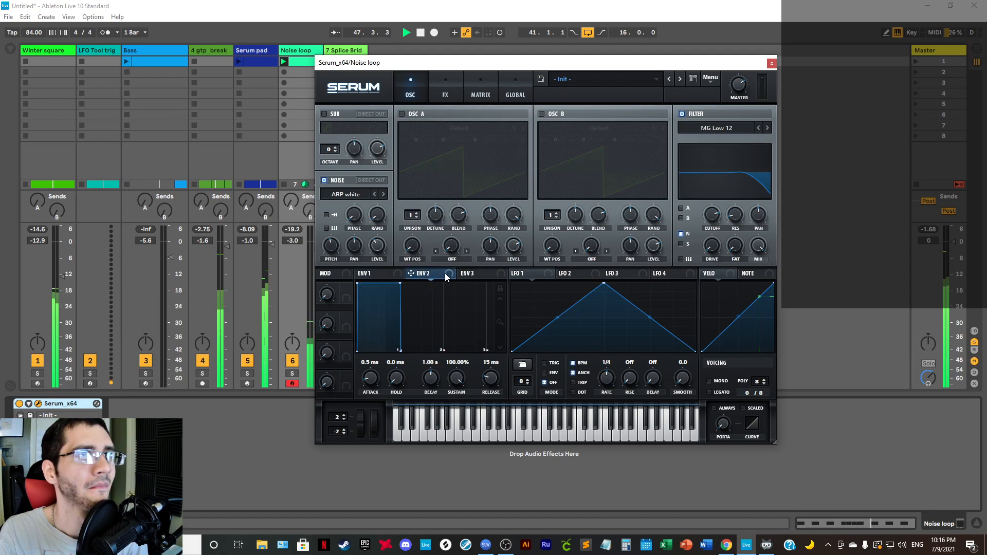
pyautogui.moveTo(377, 251); pyautogui.dragTo(373, 239)
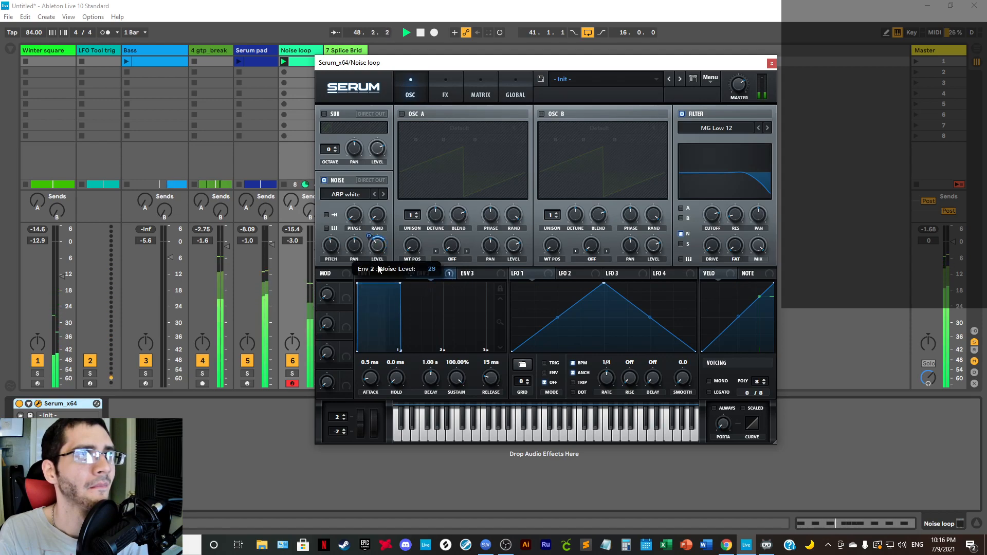
pyautogui.moveTo(399, 284); pyautogui.dragTo(401, 355)
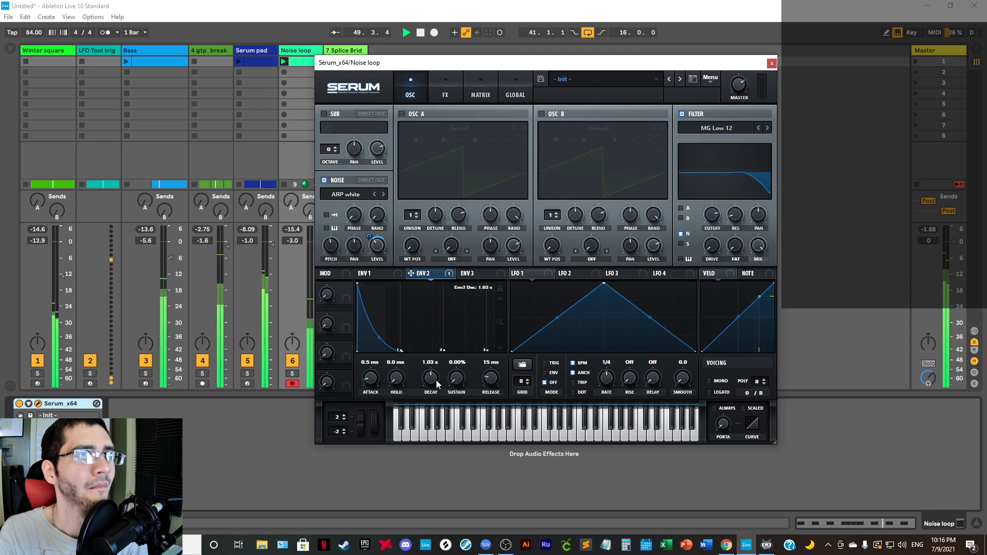
pyautogui.moveTo(431, 381); pyautogui.dragTo(436, 396)
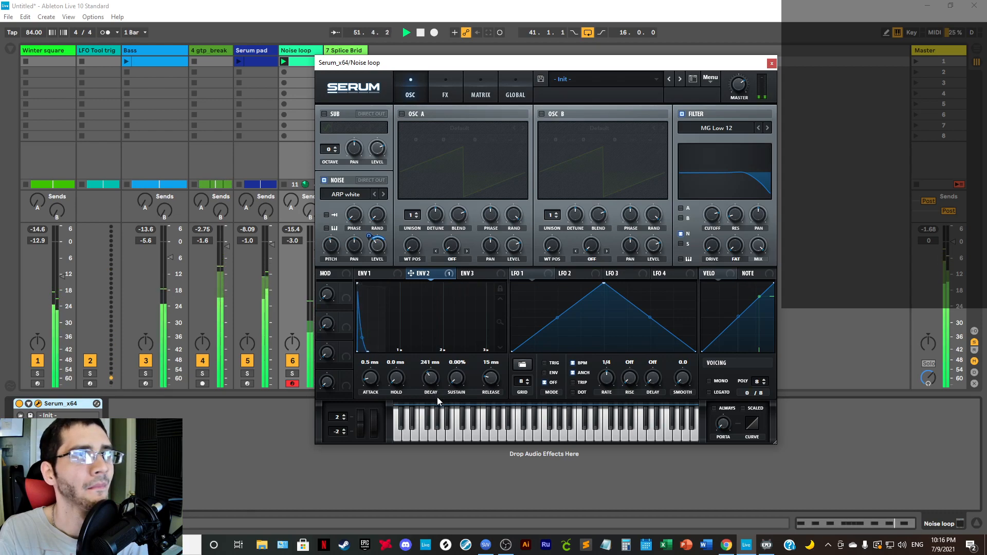
pyautogui.moveTo(376, 386); pyautogui.dragTo(376, 391)
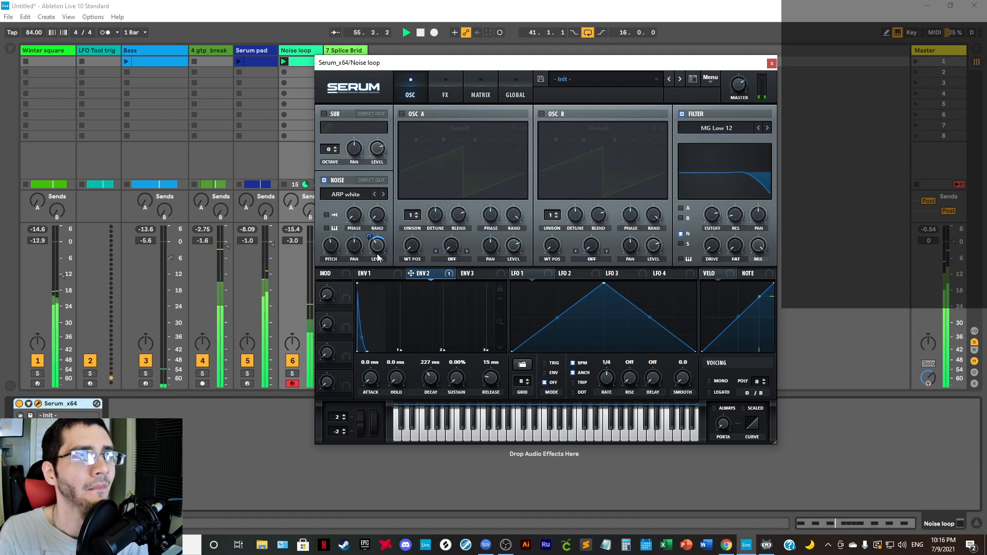
# Step: Set the noise level to about 48% and fine-tune the noise pitch and filter cutoff while the loop plays
pyautogui.moveTo(377, 255); pyautogui.dragTo(380, 243)
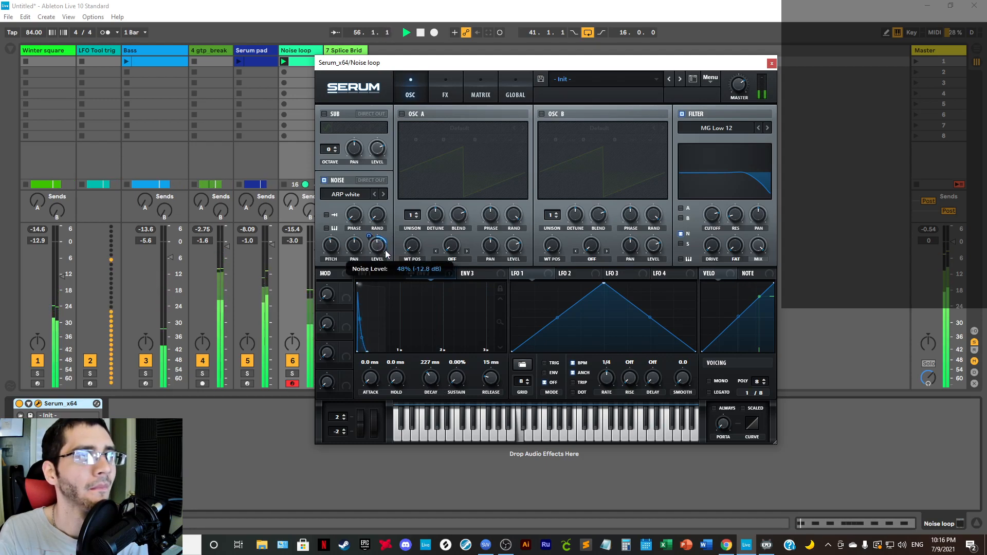
pyautogui.moveTo(708, 221); pyautogui.dragTo(709, 217)
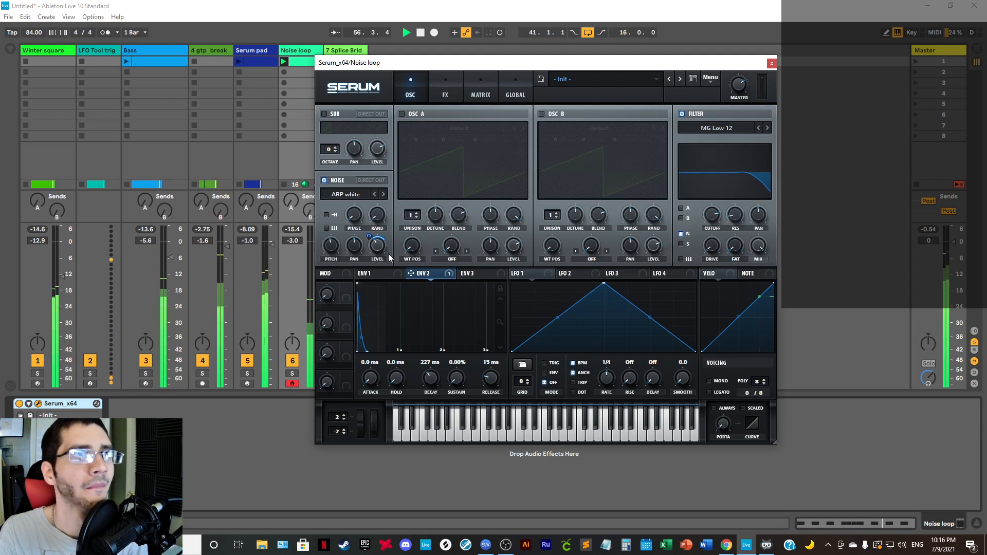
pyautogui.moveTo(382, 252); pyautogui.dragTo(391, 235)
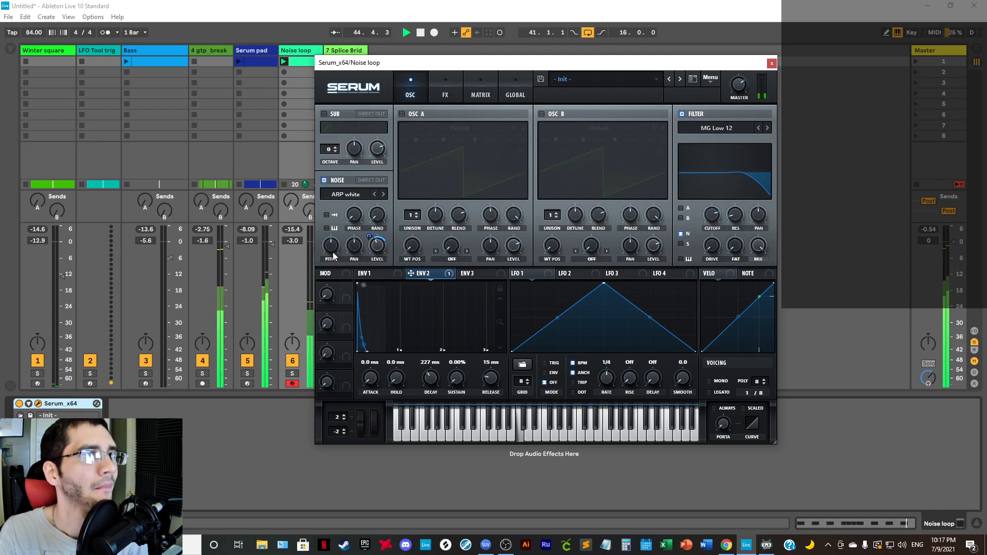
pyautogui.moveTo(334, 256)
pyautogui.mouseDown()
pyautogui.moveTo(337, 198)
pyautogui.moveTo(337, 245)
pyautogui.mouseUp()
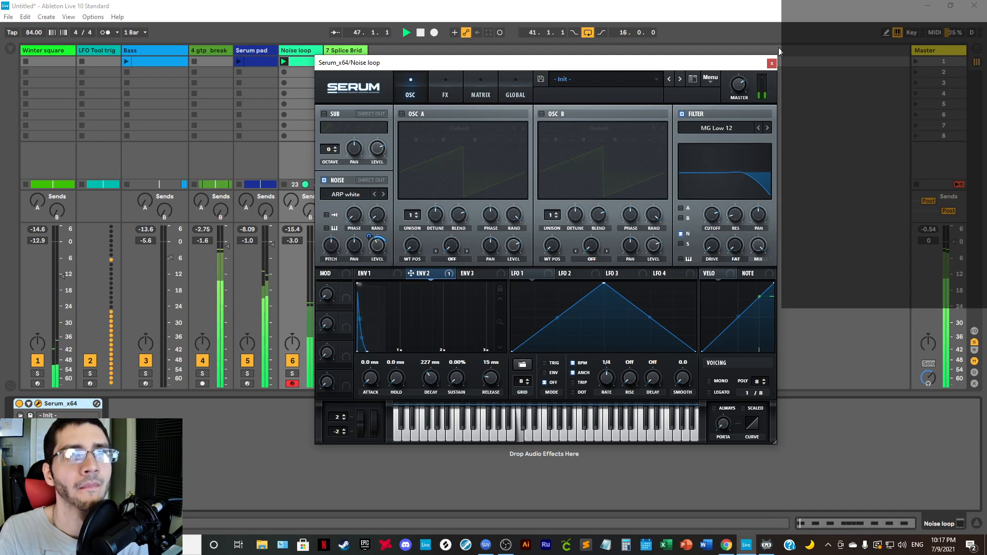
# Step: Close the noise Serum's window and briefly solo the Serum pad track to hear it on its own
pyautogui.click(772, 63)
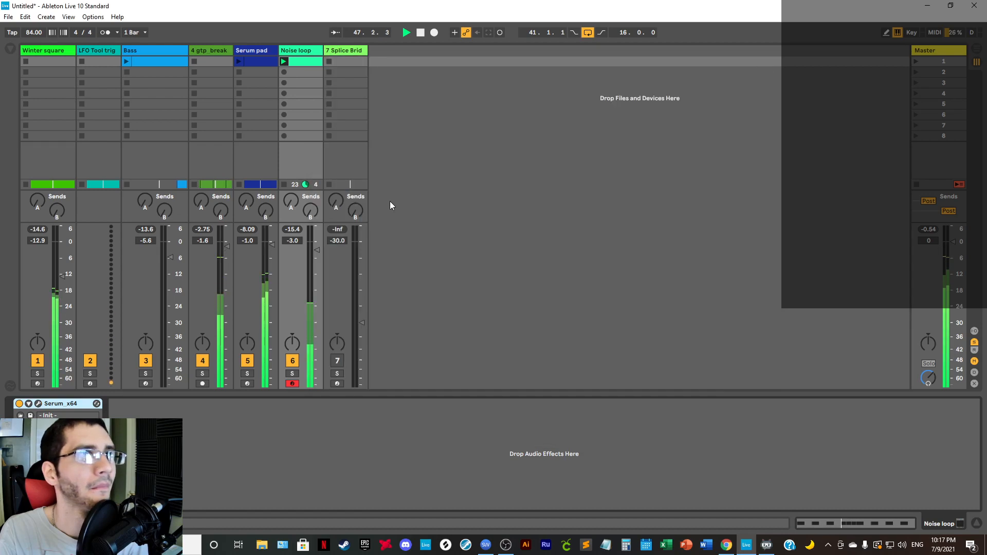
pyautogui.click(248, 374)
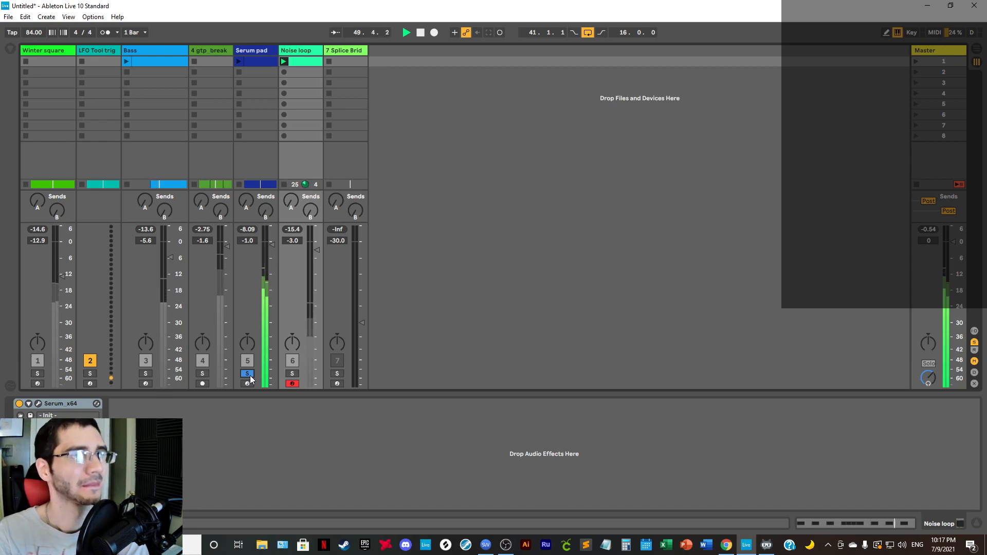
pyautogui.click(250, 376)
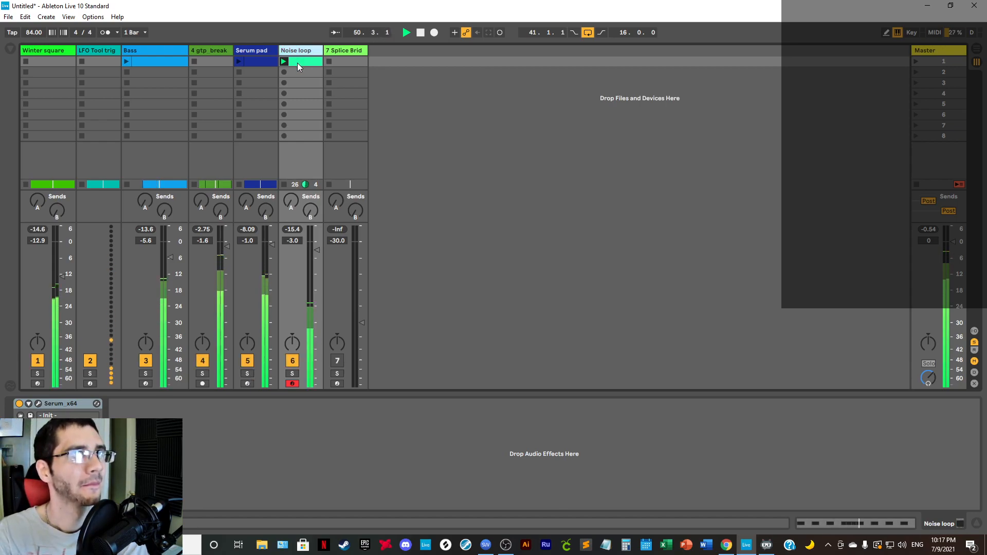
# Step: In the arrangement, extend the Noise loop clip to bar 57 and start the 20-bar loop region at bar 37
pyautogui.press('Tab')
pyautogui.moveTo(970, 39); pyautogui.dragTo(551, 254)
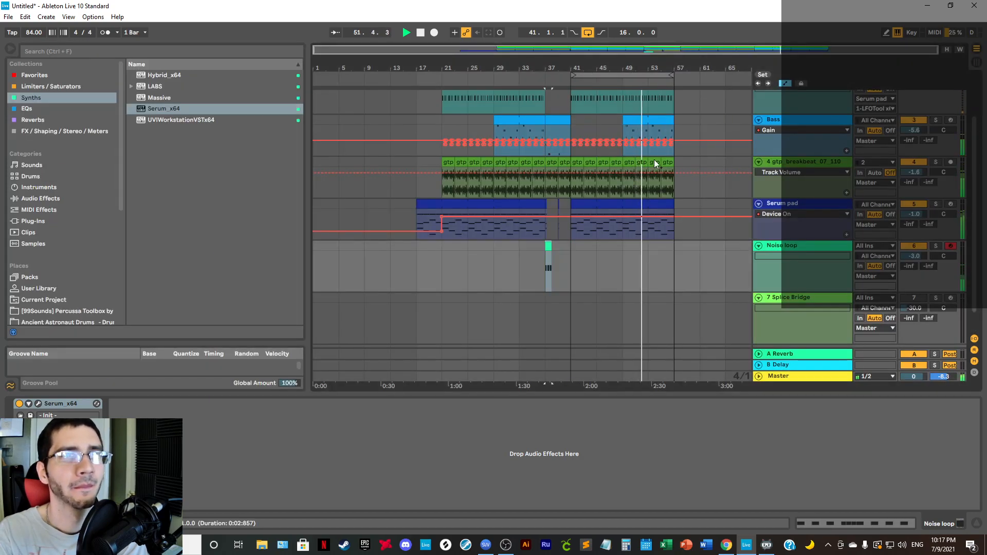
pyautogui.moveTo(549, 246); pyautogui.dragTo(673, 247)
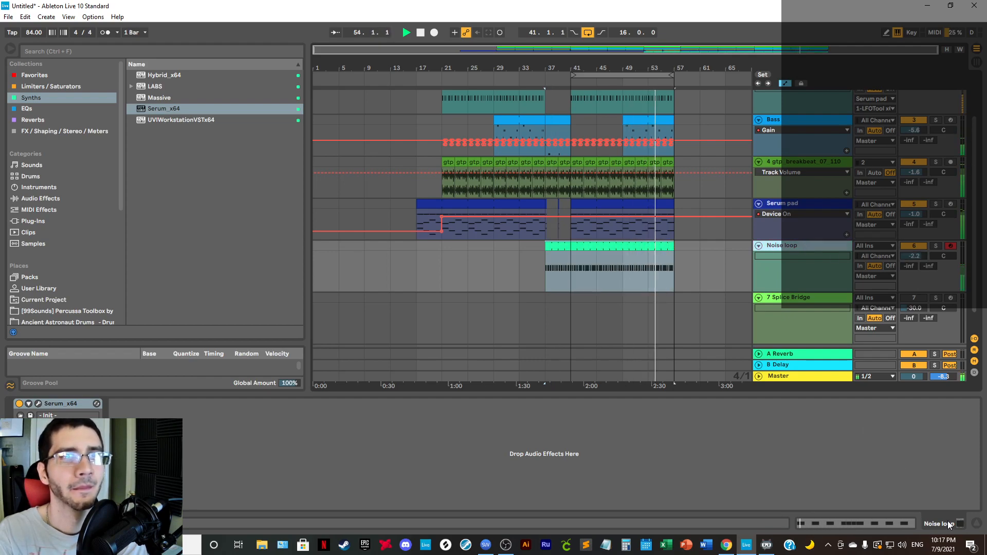
pyautogui.moveTo(672, 66); pyautogui.dragTo(653, 61)
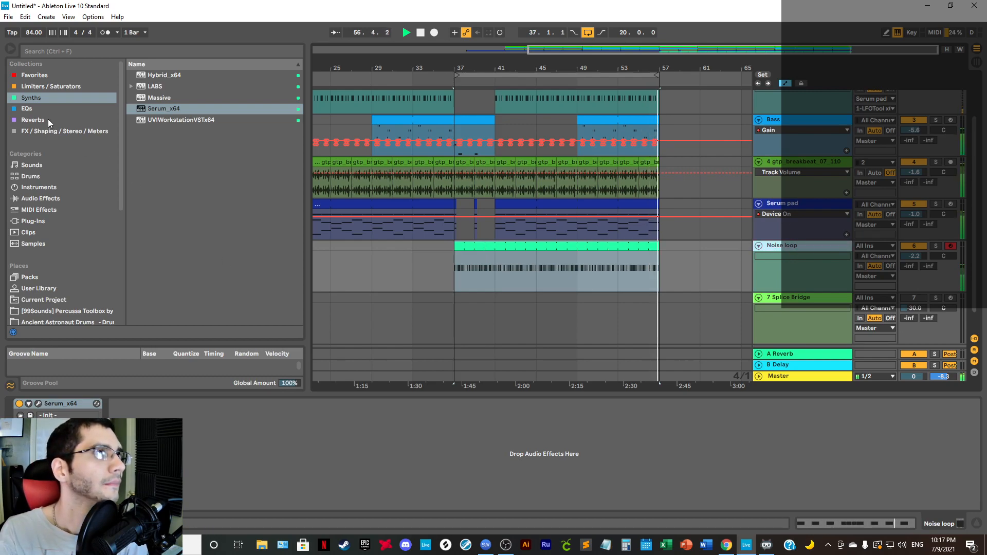
# Step: Browse the plug-in folders and the built-in audio effects for an effect to use on the Noise loop track
pyautogui.click(53, 220)
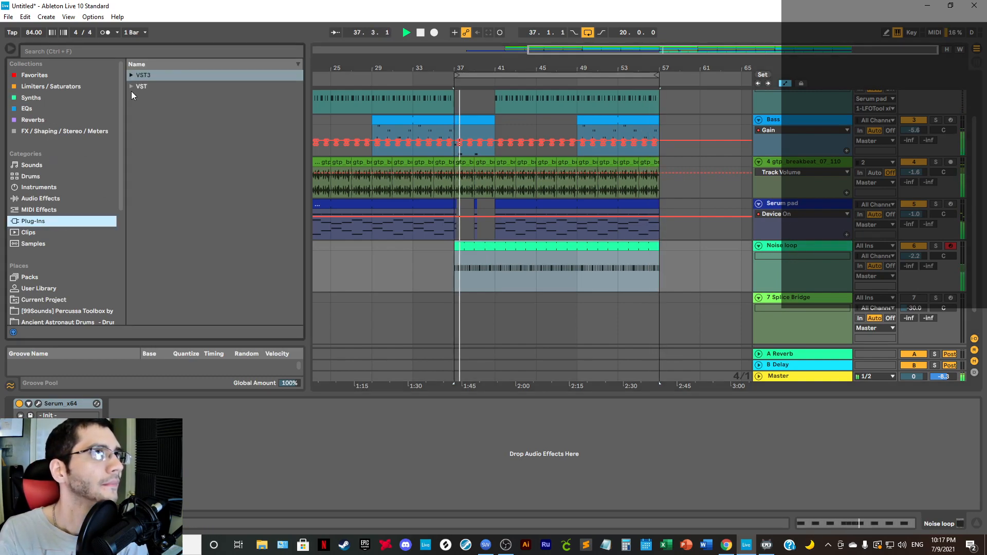
pyautogui.click(131, 78)
pyautogui.click(131, 78)
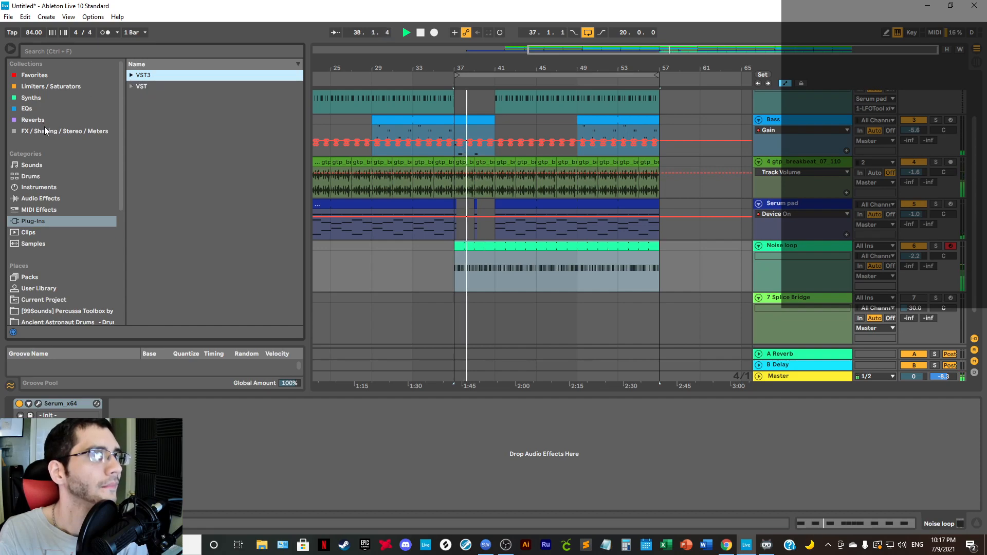
pyautogui.click(925, 263)
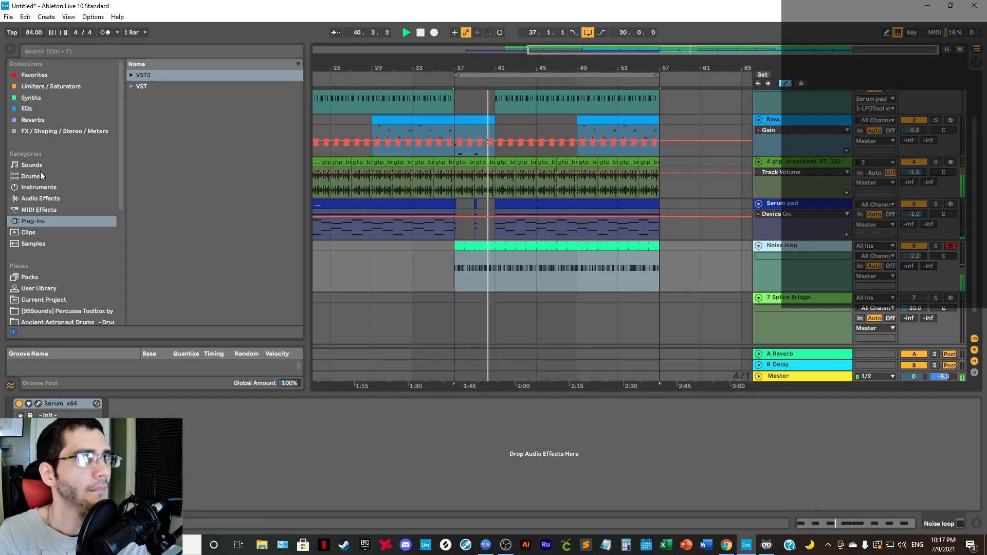
pyautogui.click(44, 197)
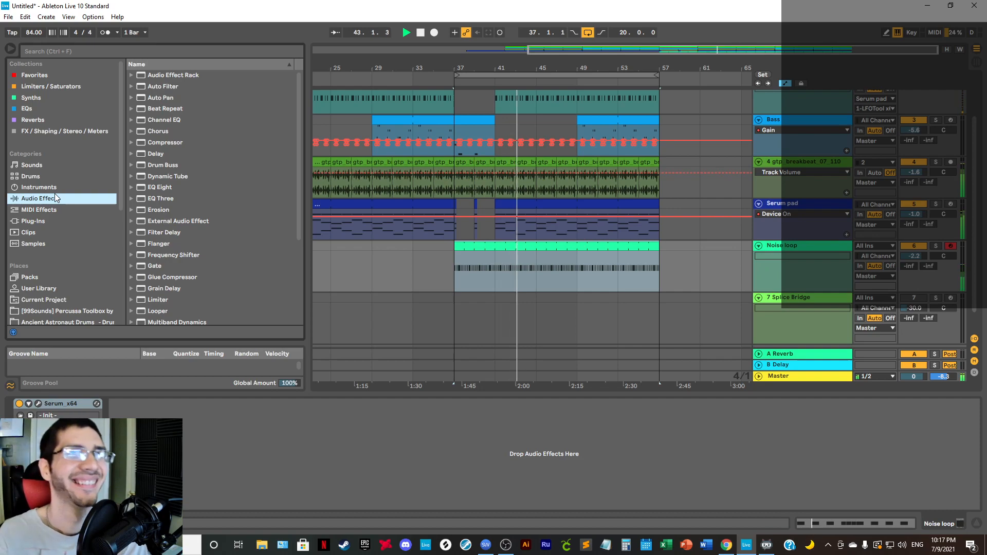
# Step: Reopen the noise Serum, set Env 2's decay to 214 ms, fine-tune the noise level, and close its window
pyautogui.click(38, 403)
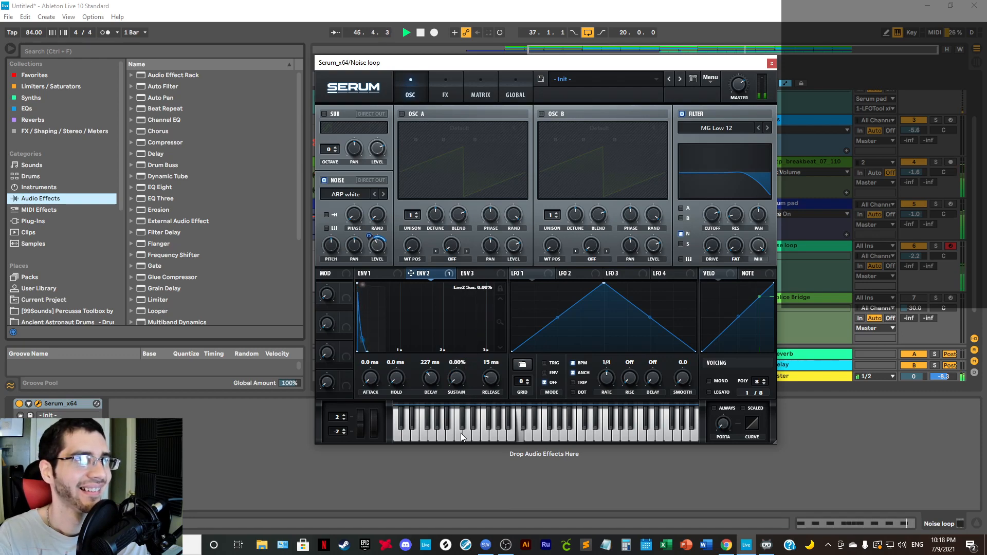
pyautogui.moveTo(366, 294); pyautogui.dragTo(448, 397)
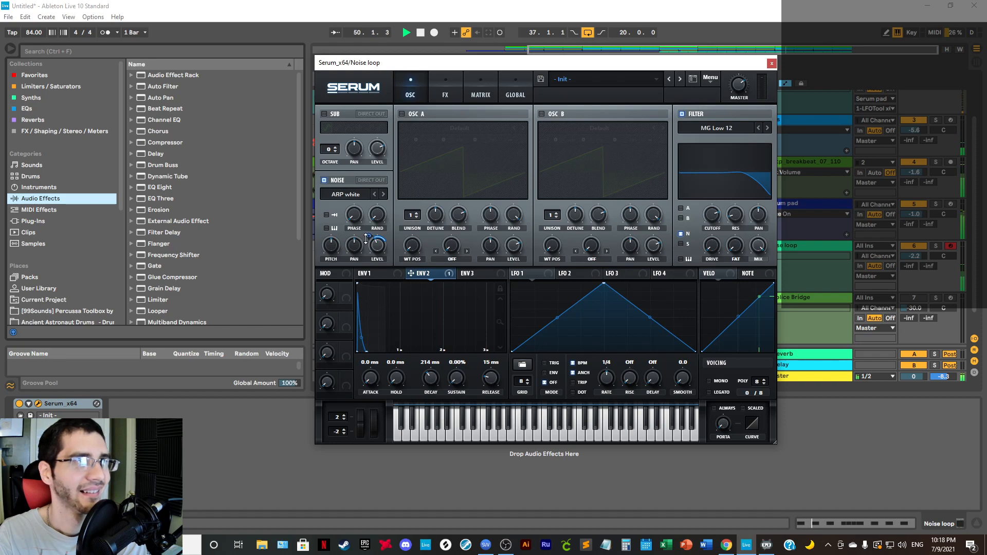
pyautogui.moveTo(378, 263)
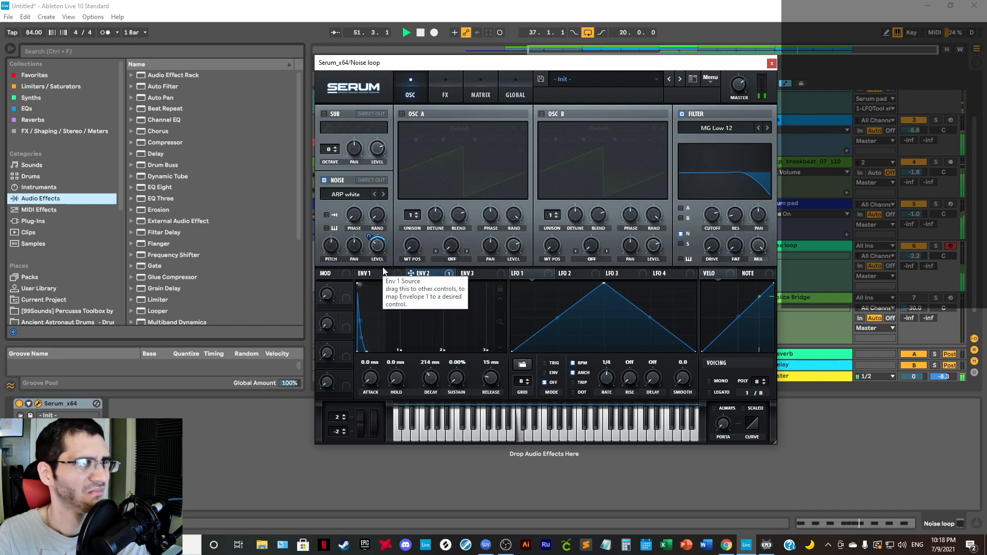
pyautogui.moveTo(379, 246); pyautogui.dragTo(379, 248)
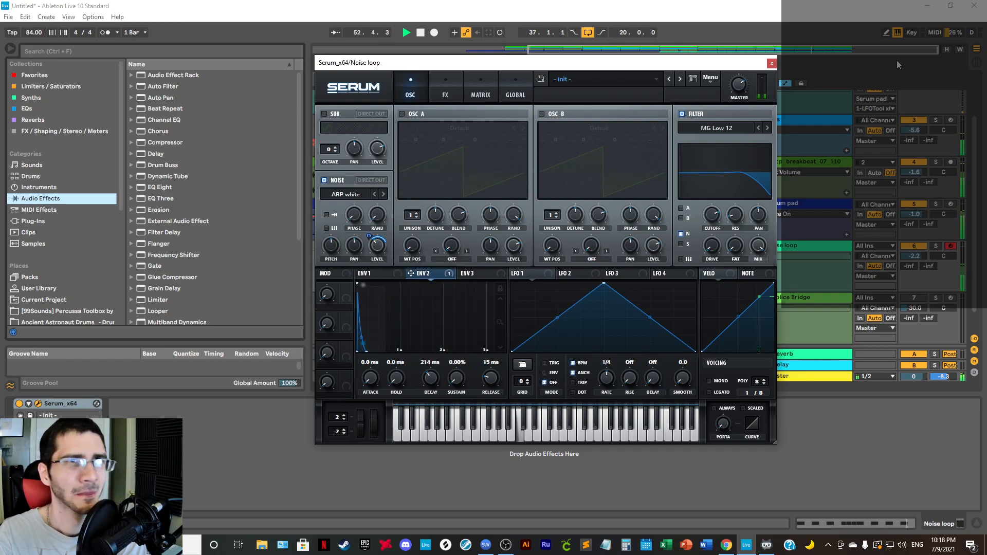
pyautogui.click(773, 63)
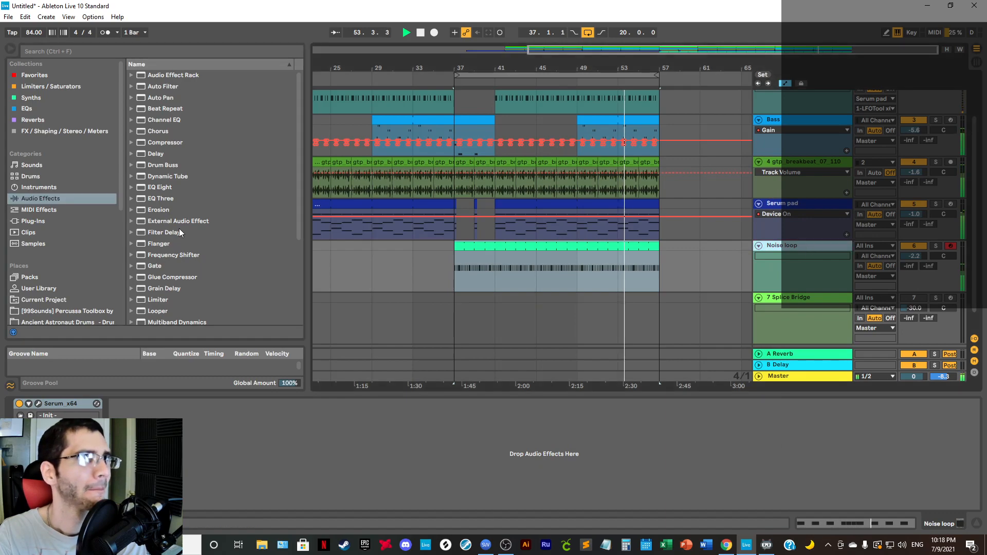
# Step: Add a Delay to the Noise loop track with its filter at 2.79 kHz, width 2.85 and dry/wet at 33%
pyautogui.scroll(-5, 185, 224)
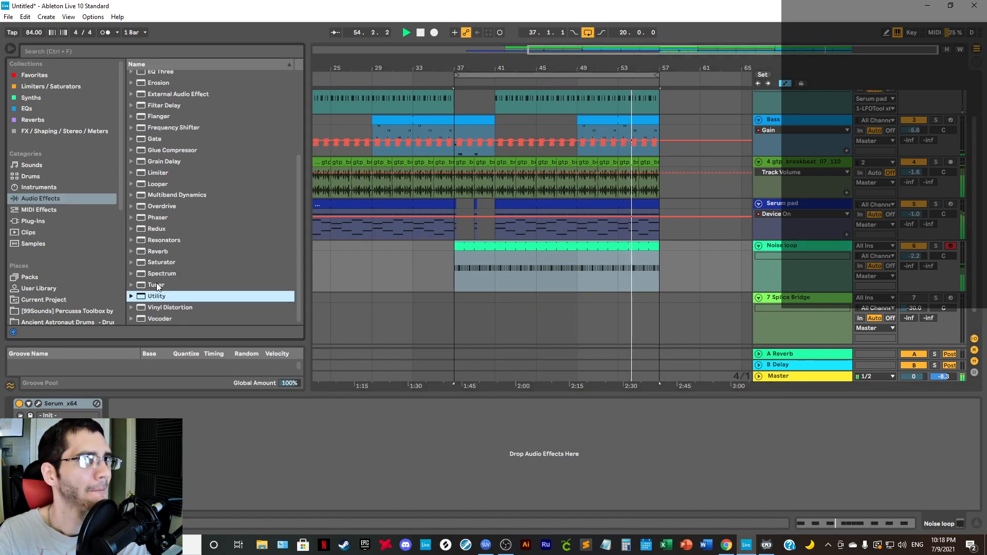
pyautogui.scroll(5, 155, 264)
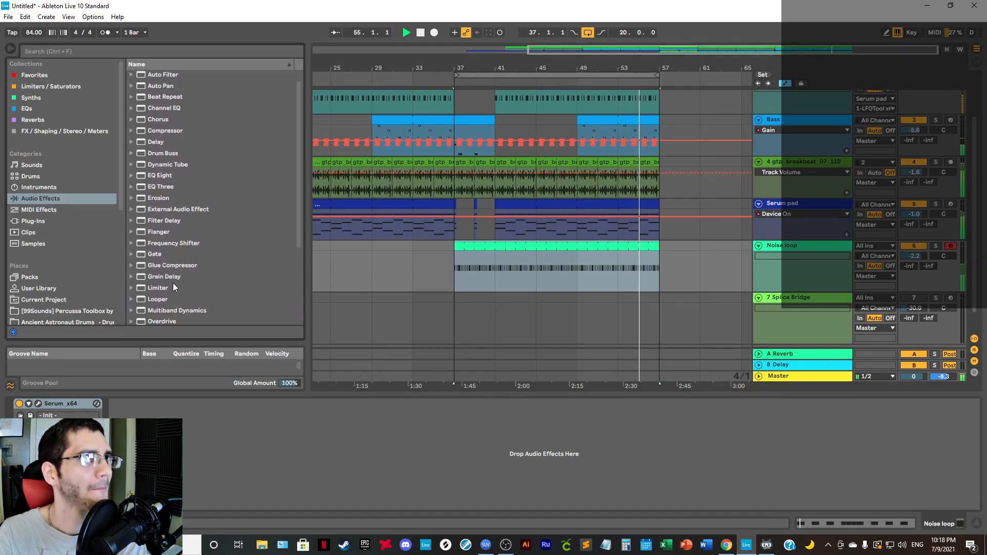
pyautogui.click(157, 143)
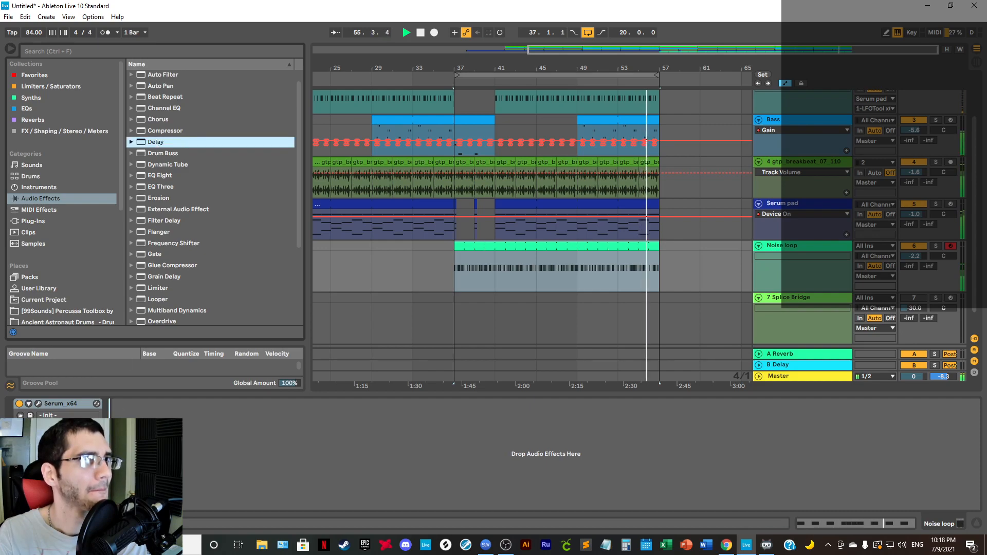
pyautogui.moveTo(157, 143); pyautogui.dragTo(154, 453)
pyautogui.moveTo(237, 422); pyautogui.dragTo(250, 446)
pyautogui.moveTo(308, 495); pyautogui.dragTo(308, 507)
pyautogui.moveTo(250, 445); pyautogui.dragTo(253, 447)
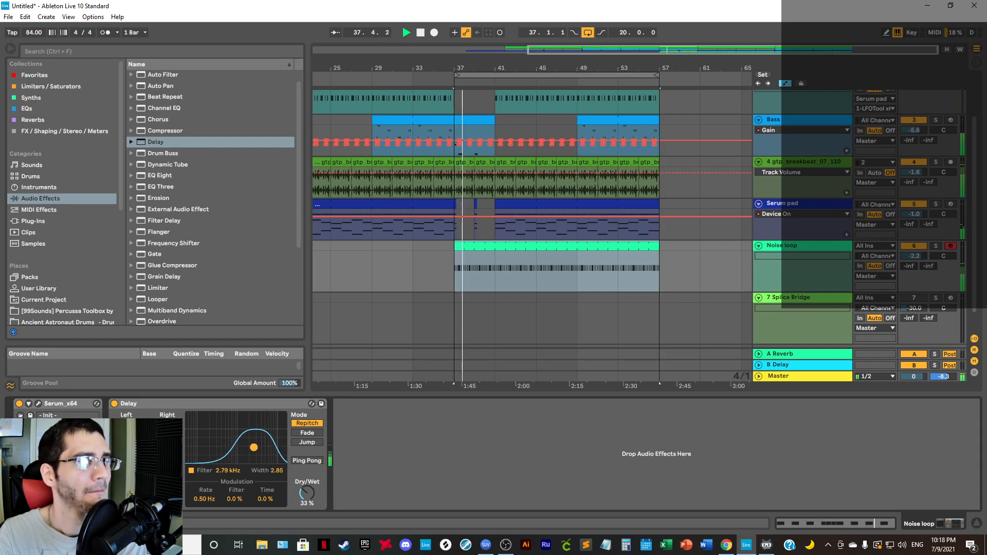
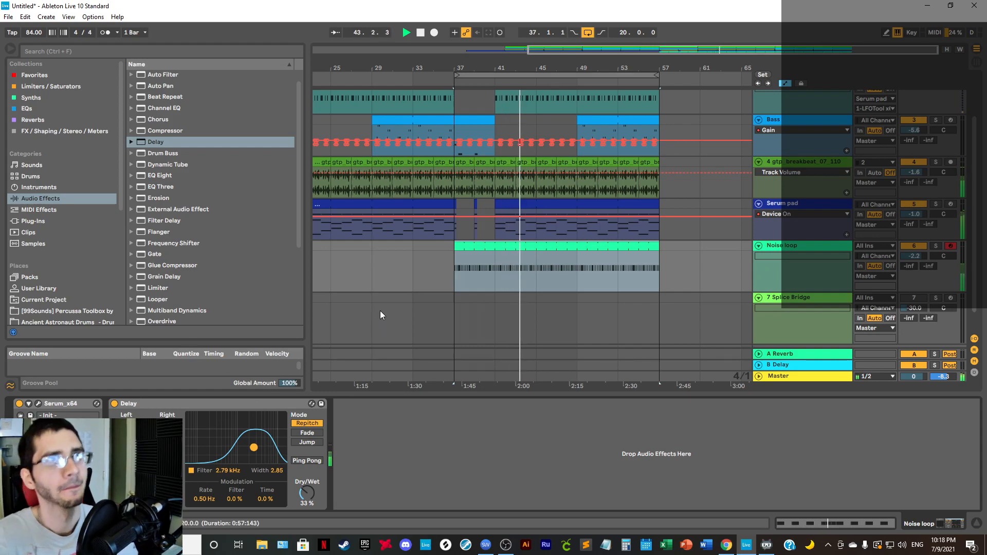
# Step: Restart playback from bar 37, where the Noise loop clip begins
pyautogui.click(454, 268)
pyautogui.press('space')
pyautogui.press('space')
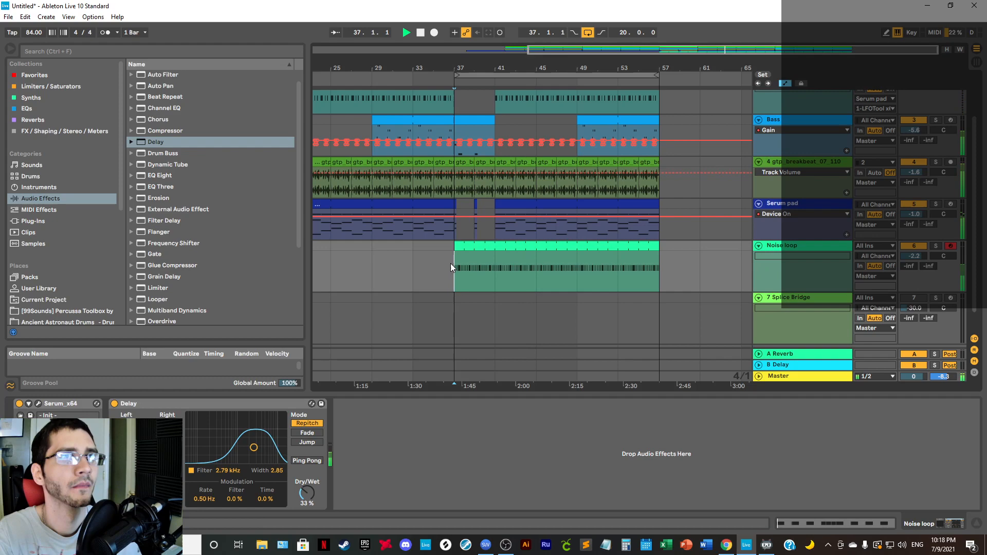
# Step: Hide the browser and make the gtp_breakbeat track taller for a closer look at its waveform around bars 36 to 46
pyautogui.click(10, 50)
pyautogui.moveTo(196, 62); pyautogui.dragTo(347, 117)
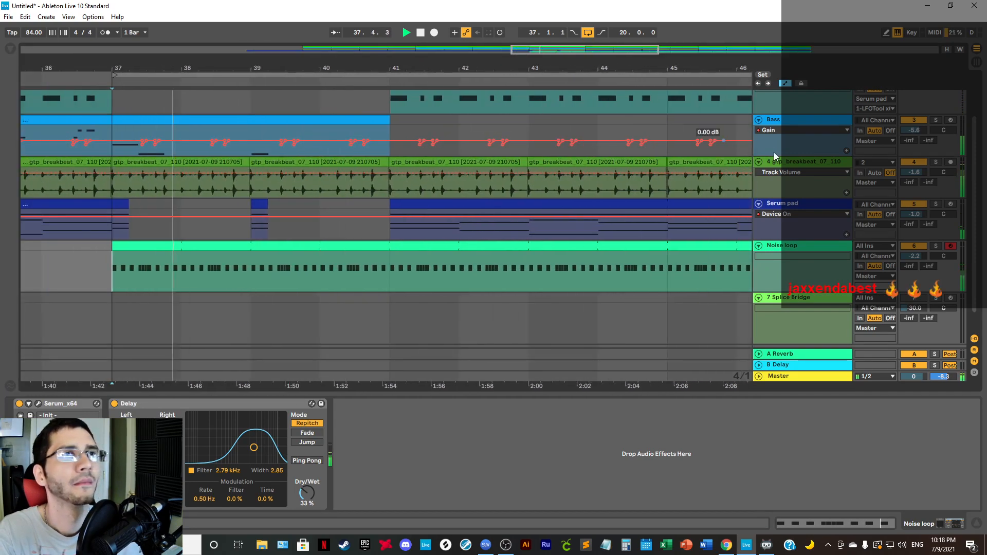
pyautogui.moveTo(797, 199); pyautogui.dragTo(797, 258)
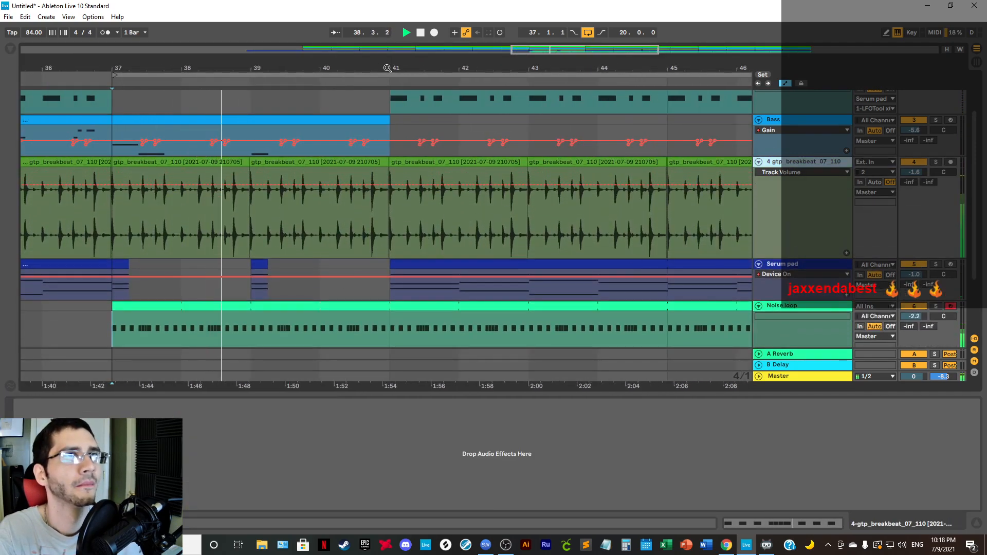
# Step: Set the fixed grid to 1/16 for editing the gtp_breakbeat clips just before bar 41
pyautogui.moveTo(388, 67)
pyautogui.mouseDown()
pyautogui.moveTo(469, 85)
pyautogui.moveTo(473, 73)
pyautogui.mouseUp()
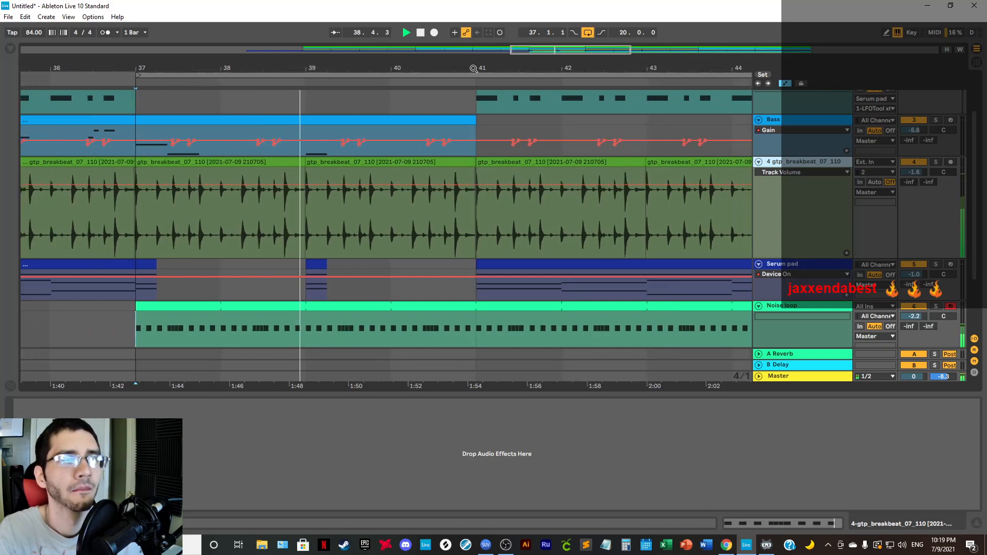
pyautogui.rightClick(527, 240)
pyautogui.click(574, 398)
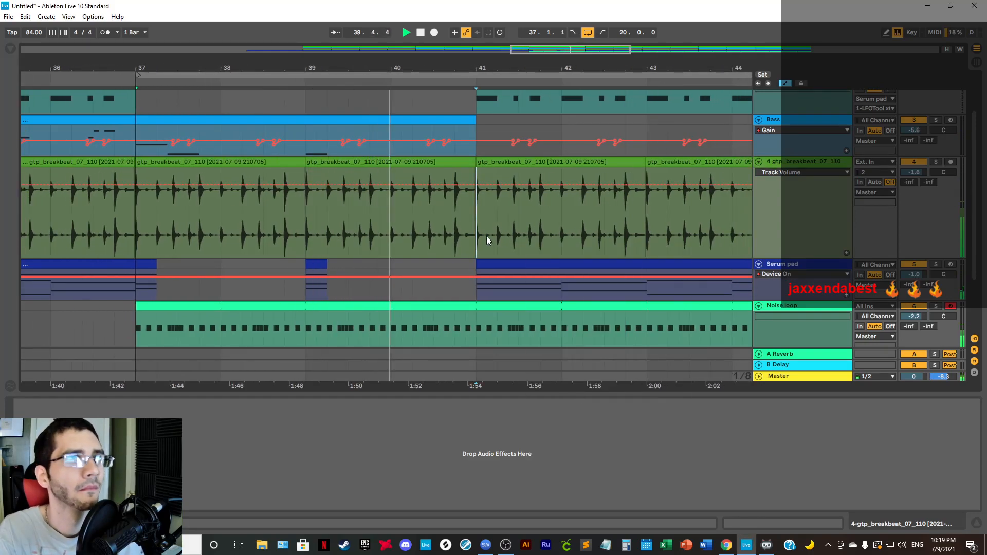
pyautogui.moveTo(473, 81); pyautogui.dragTo(433, 215)
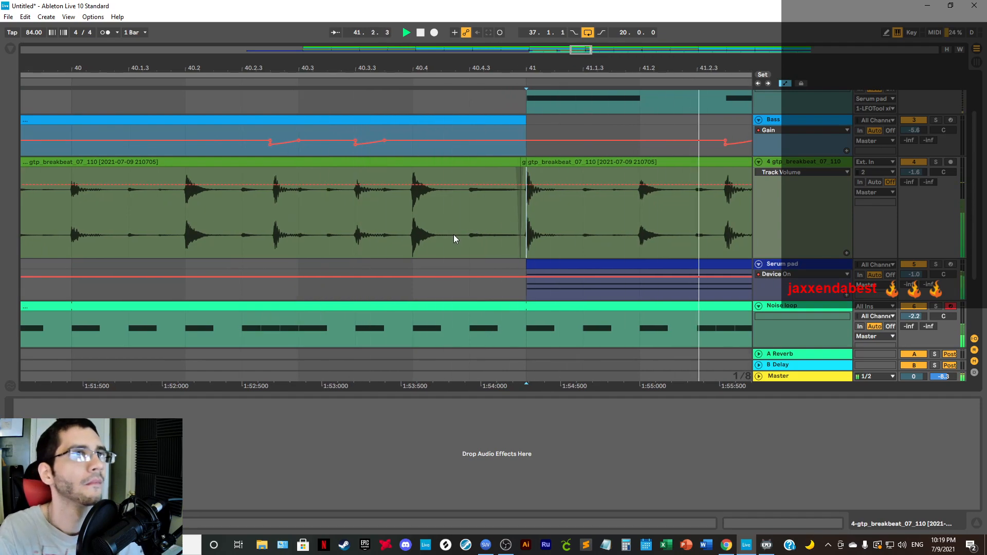
pyautogui.rightClick(468, 232)
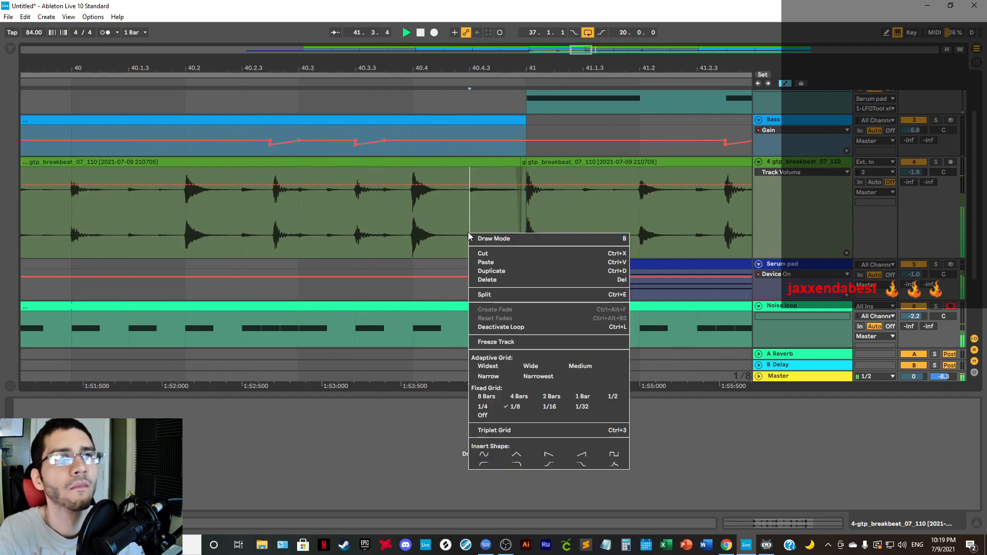
pyautogui.click(546, 406)
# Step: Play the breakbeat from 40.3 towards bar 41 to judge the drum hits, then stop playback
pyautogui.click(243, 218)
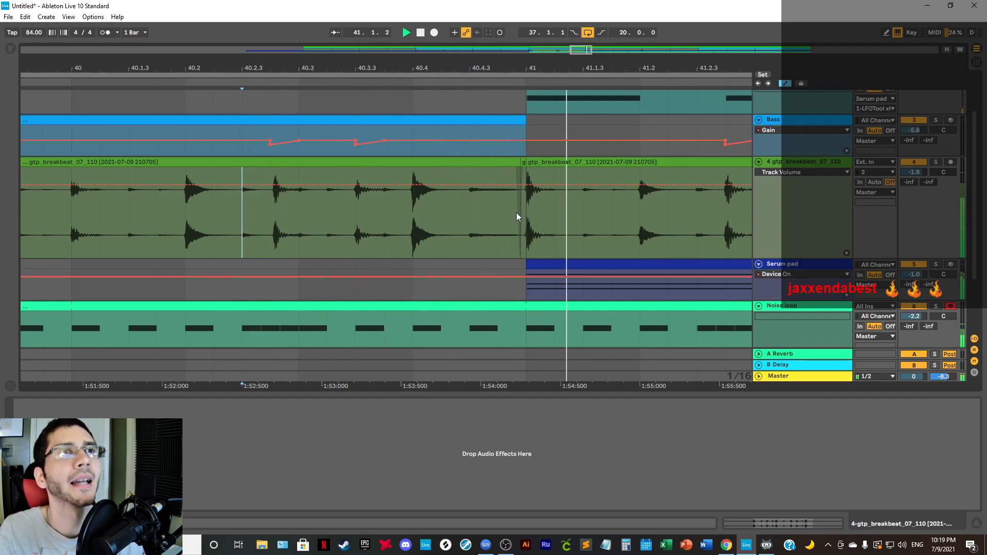
pyautogui.moveTo(514, 68); pyautogui.dragTo(542, 100)
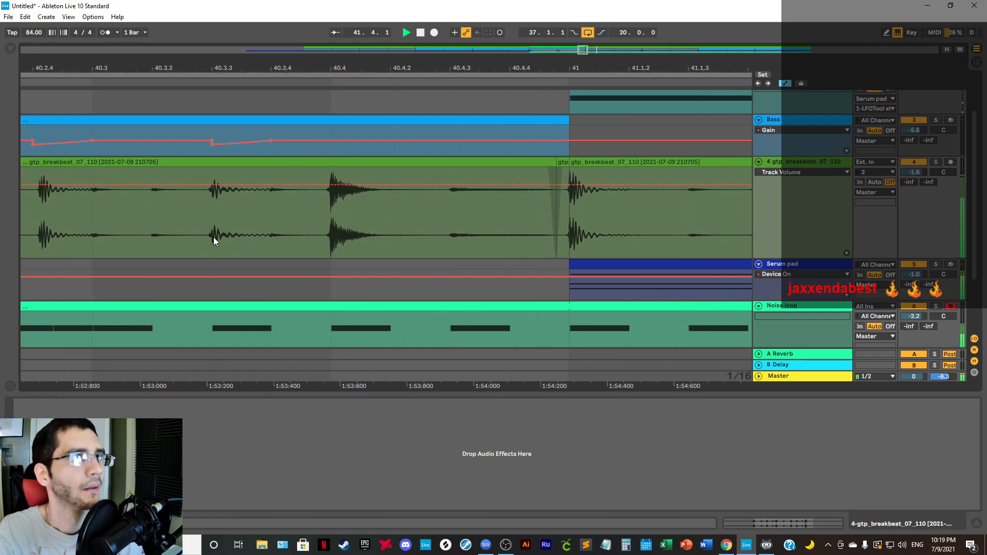
pyautogui.click(71, 214)
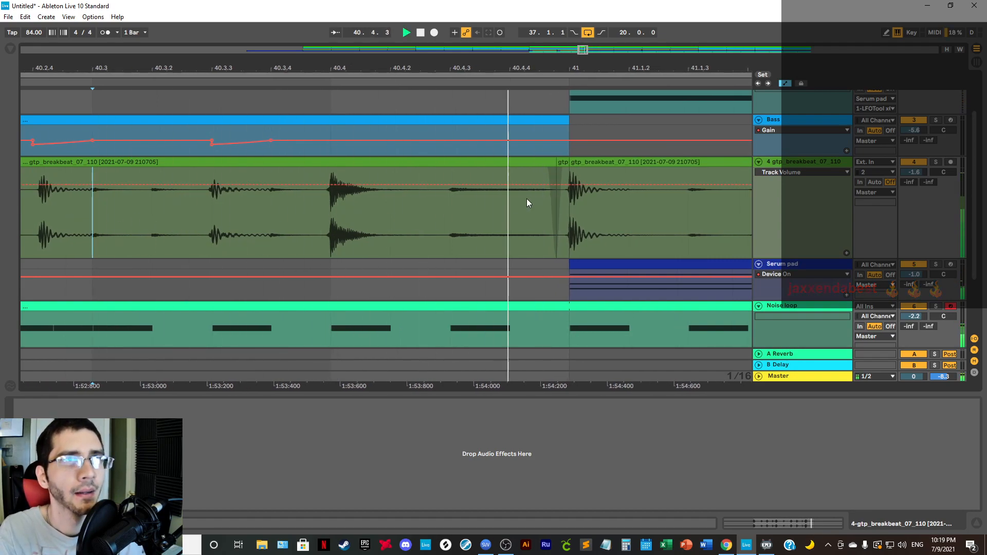
pyautogui.press('space')
pyautogui.press('space')
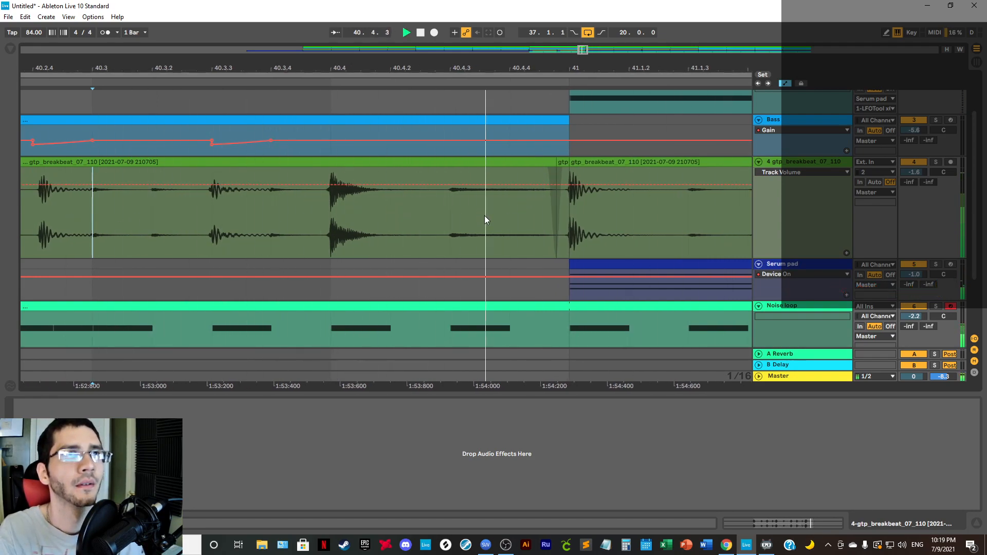
pyautogui.press('space')
# Step: Copy the sixteenth-note drum hit at 40.4 and paste it at 40.4.4 on the gtp_breakbeat track
pyautogui.moveTo(392, 212); pyautogui.dragTo(332, 196)
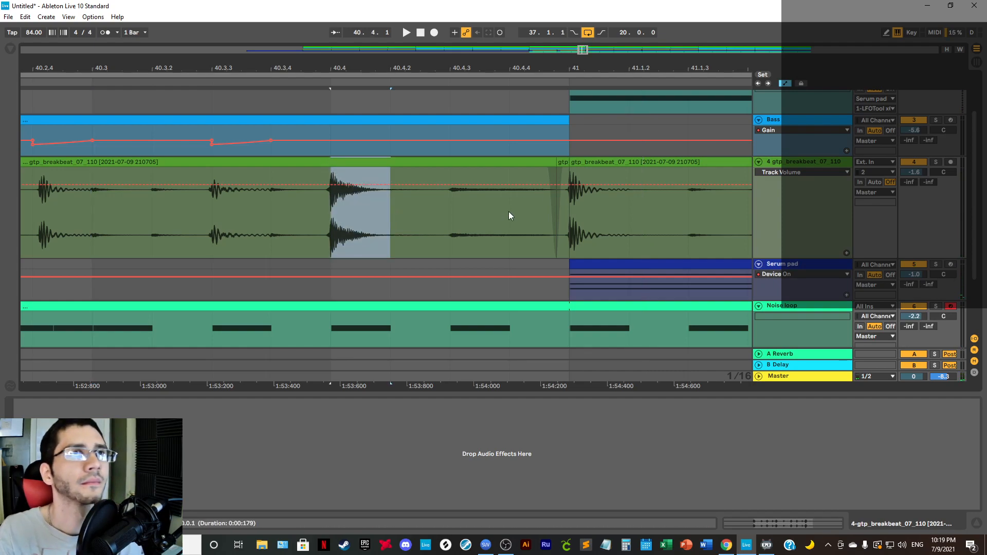
pyautogui.moveTo(508, 211); pyautogui.dragTo(566, 163)
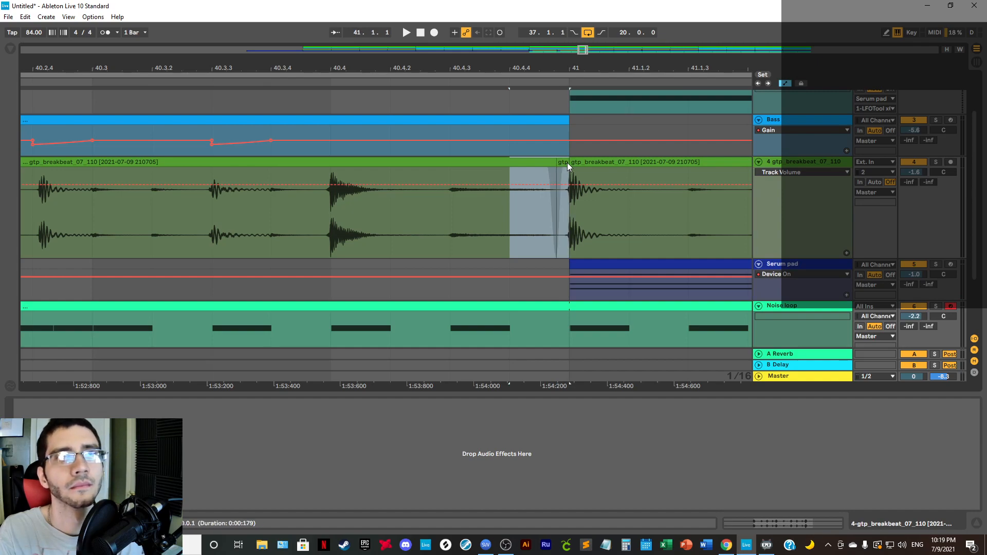
pyautogui.hotkey('ctrl', 'v')
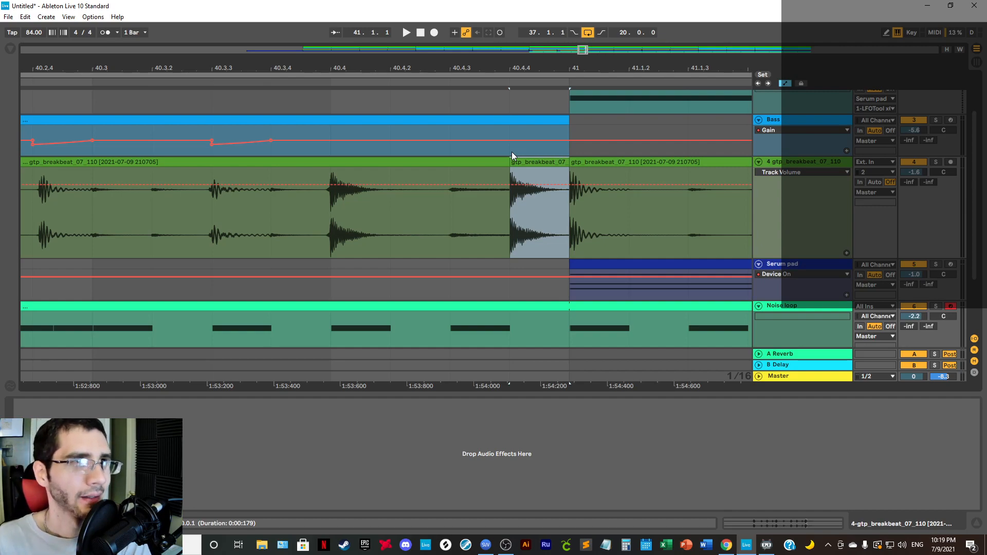
# Step: Turn the grid off and extend the start of the pasted drum hit at 40.4.4 slightly earlier, ahead of its transient
pyautogui.rightClick(522, 240)
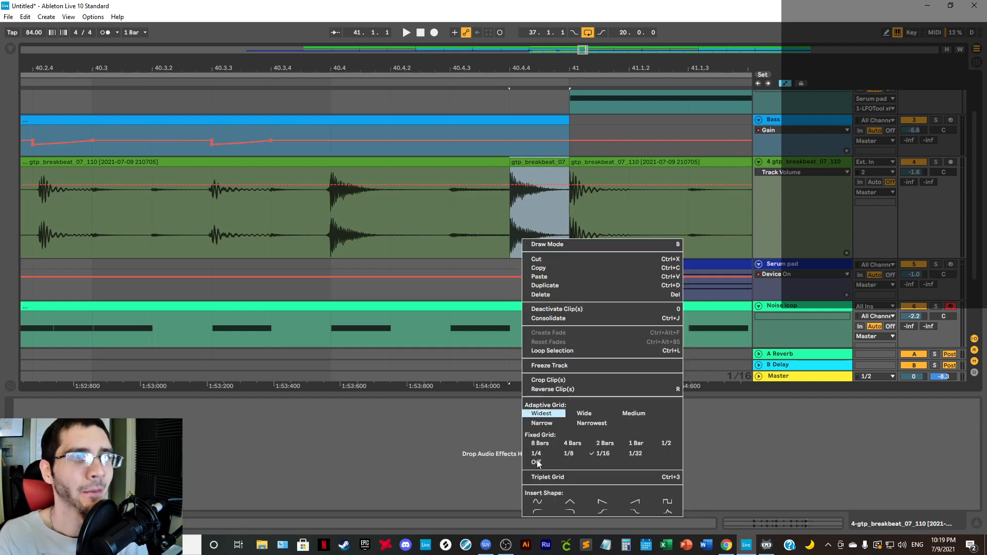
pyautogui.click(539, 463)
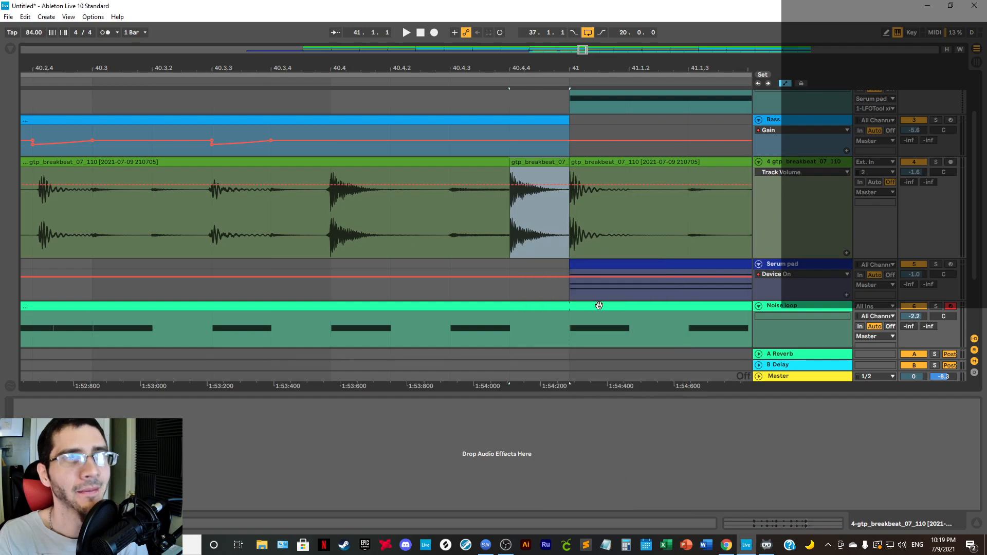
pyautogui.rightClick(523, 230)
pyautogui.click(538, 456)
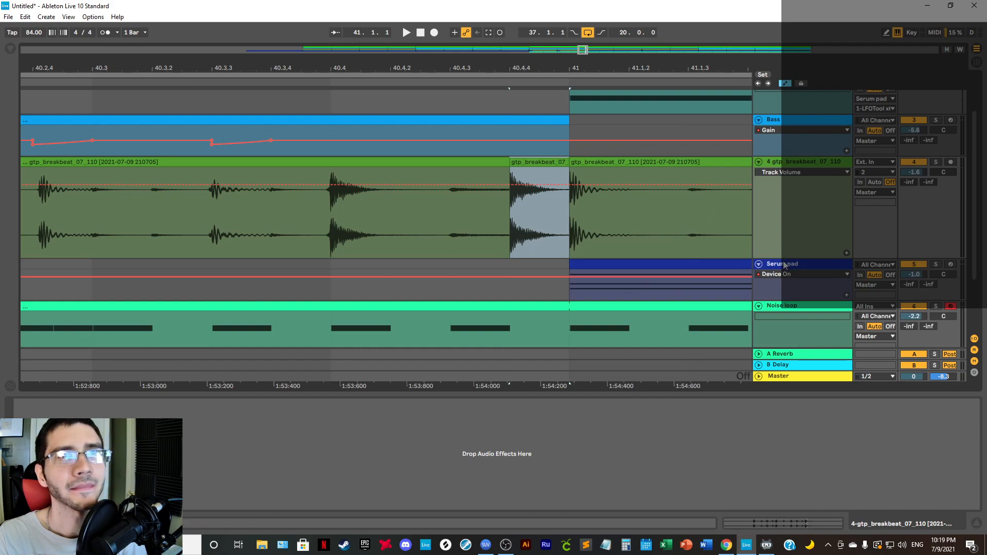
pyautogui.moveTo(784, 257); pyautogui.dragTo(783, 286)
pyautogui.scroll(6, 502, 165)
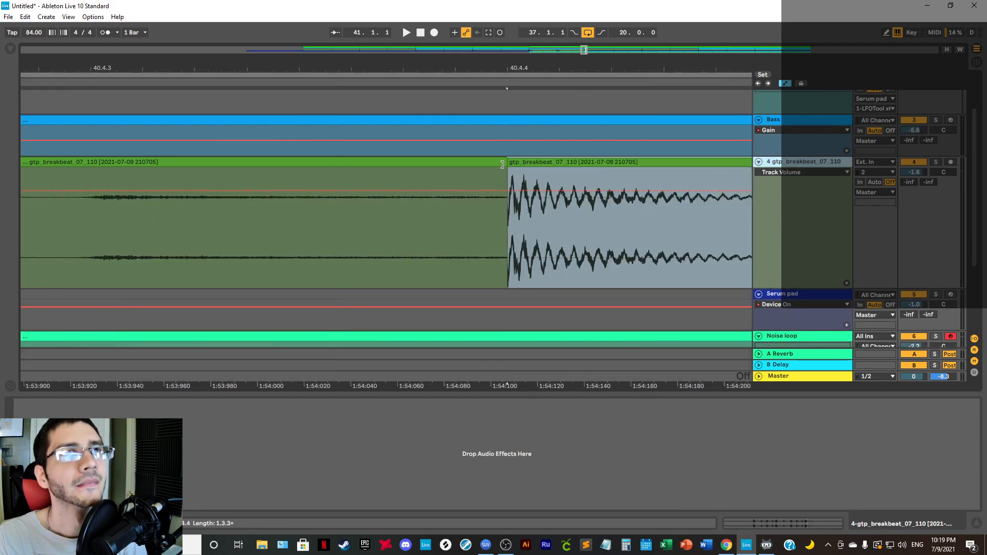
pyautogui.moveTo(510, 165); pyautogui.dragTo(452, 171)
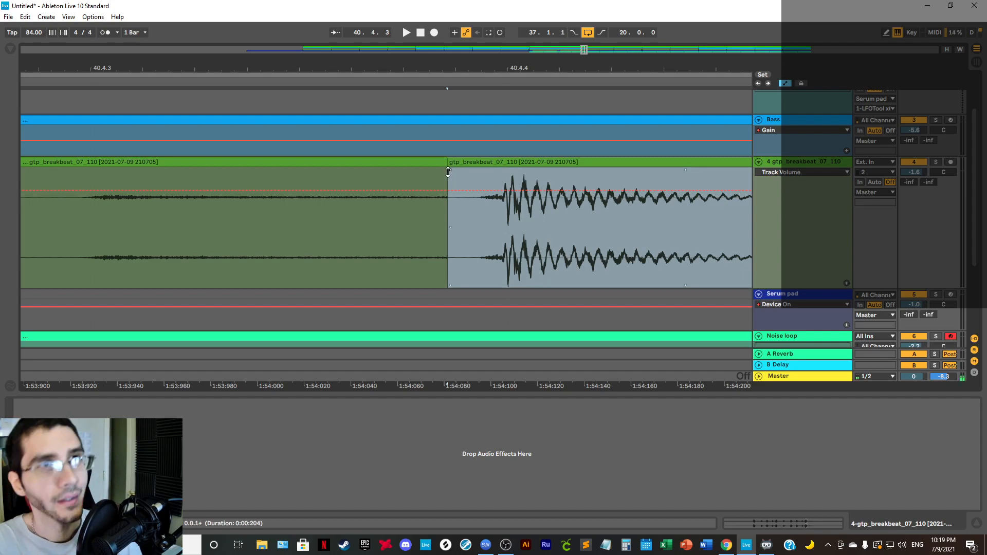
# Step: Hide the automation lanes and create a short crossfade between the preceding breakbeat clip and the pasted hit
pyautogui.moveTo(492, 70)
pyautogui.mouseDown()
pyautogui.moveTo(492, 36)
pyautogui.moveTo(492, 74)
pyautogui.mouseUp()
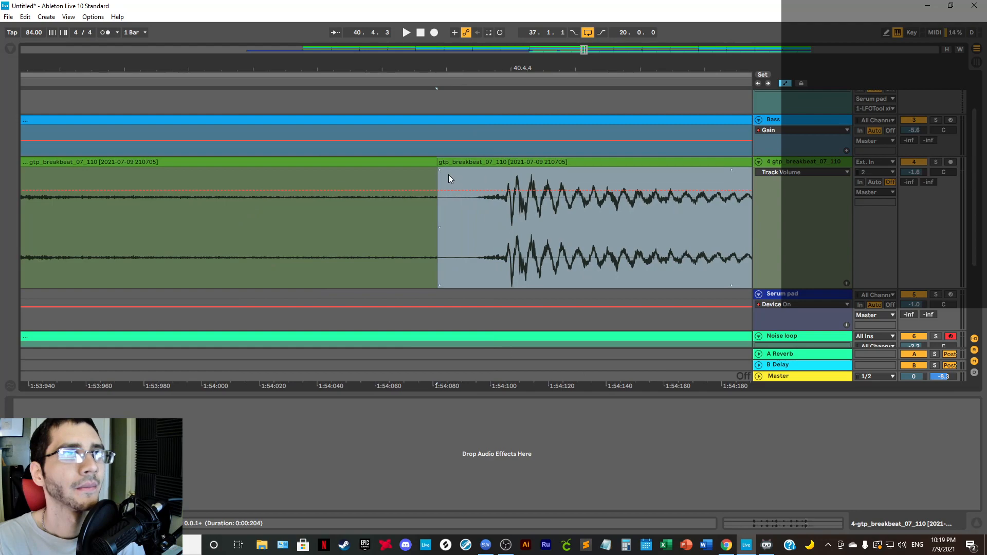
pyautogui.click(440, 174)
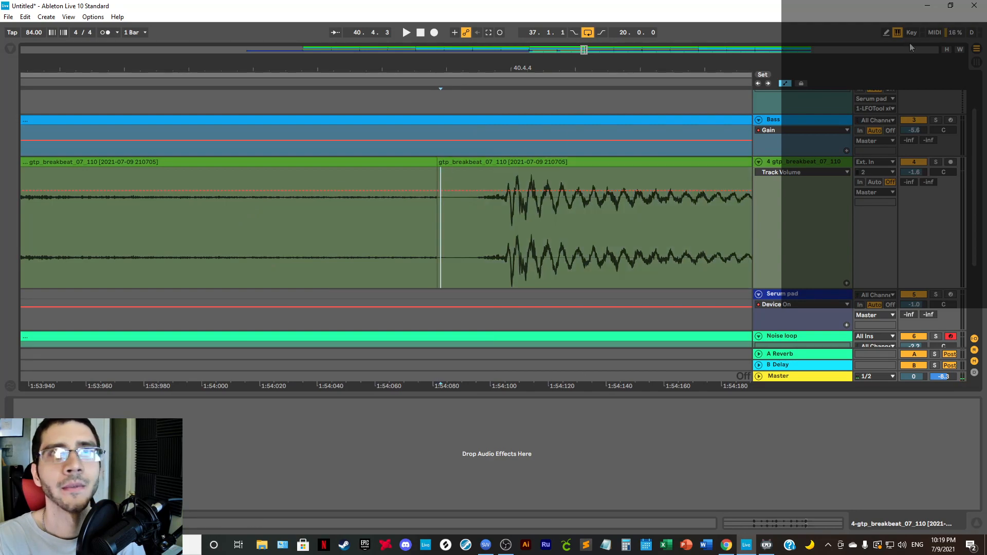
pyautogui.press('a')
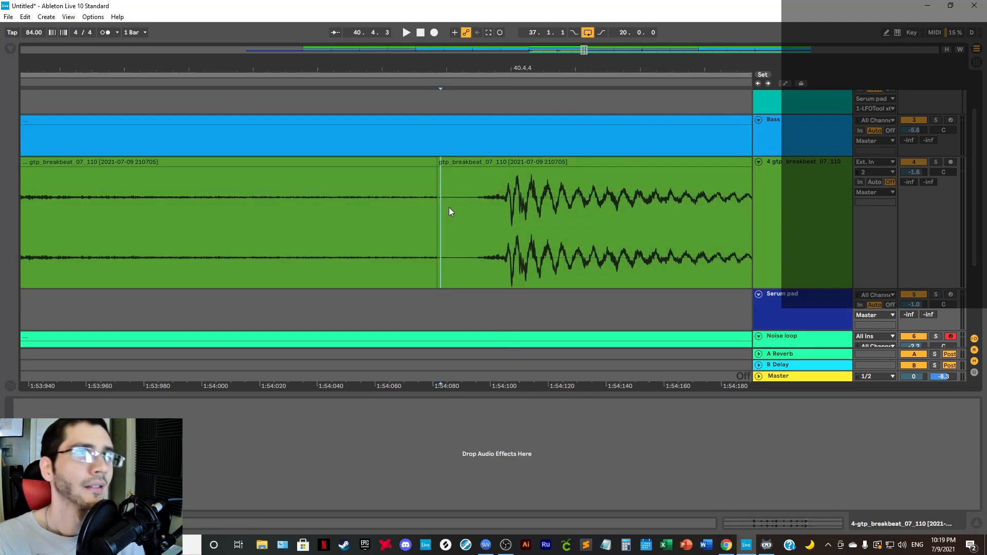
pyautogui.moveTo(439, 169); pyautogui.dragTo(408, 169)
pyautogui.rightClick(476, 179)
pyautogui.click(445, 174)
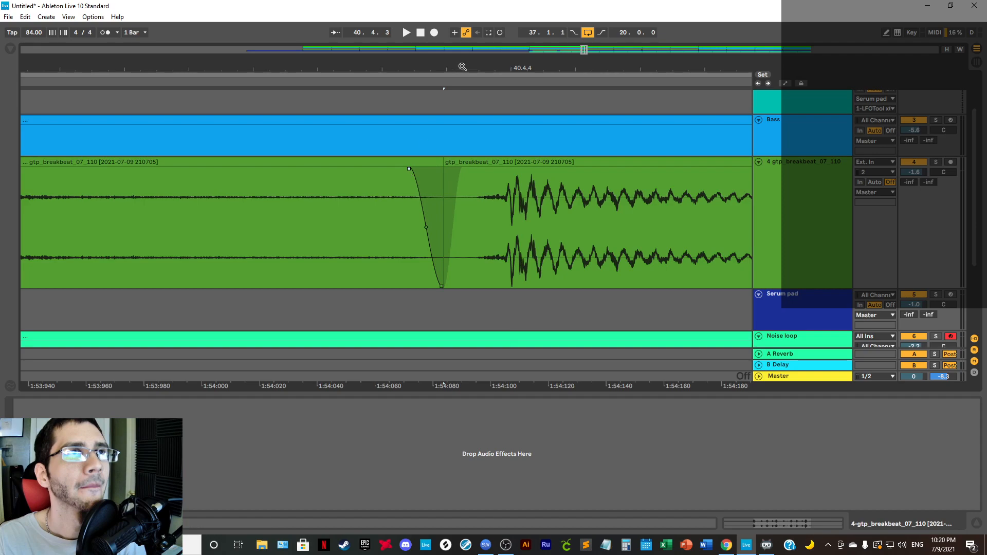
# Step: Extend the bar 41 breakbeat clip's start slightly earlier, crossfade it with the pasted hit, and fine-tune the boundary between them
pyautogui.moveTo(462, 67); pyautogui.dragTo(383, 31)
pyautogui.moveTo(479, 67); pyautogui.dragTo(477, 113)
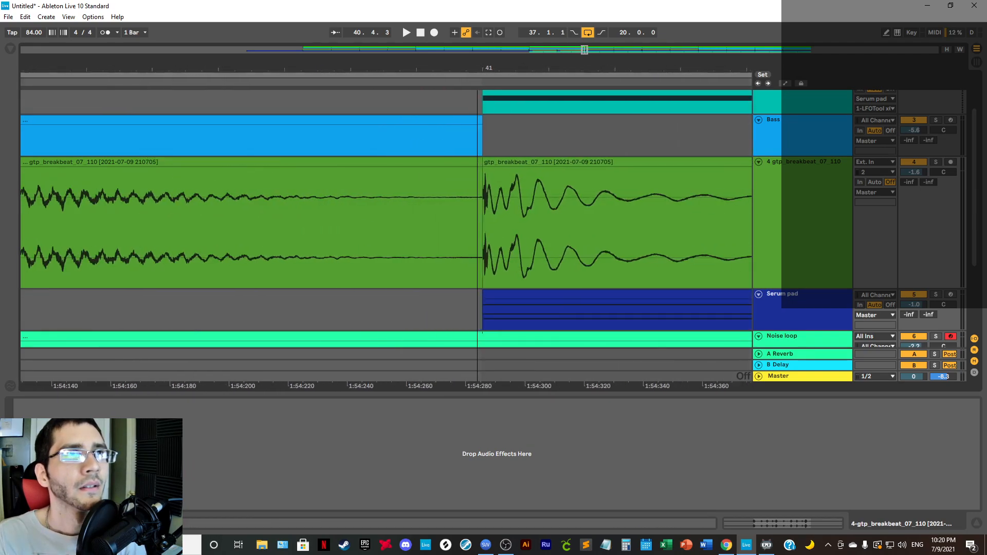
pyautogui.click(490, 164)
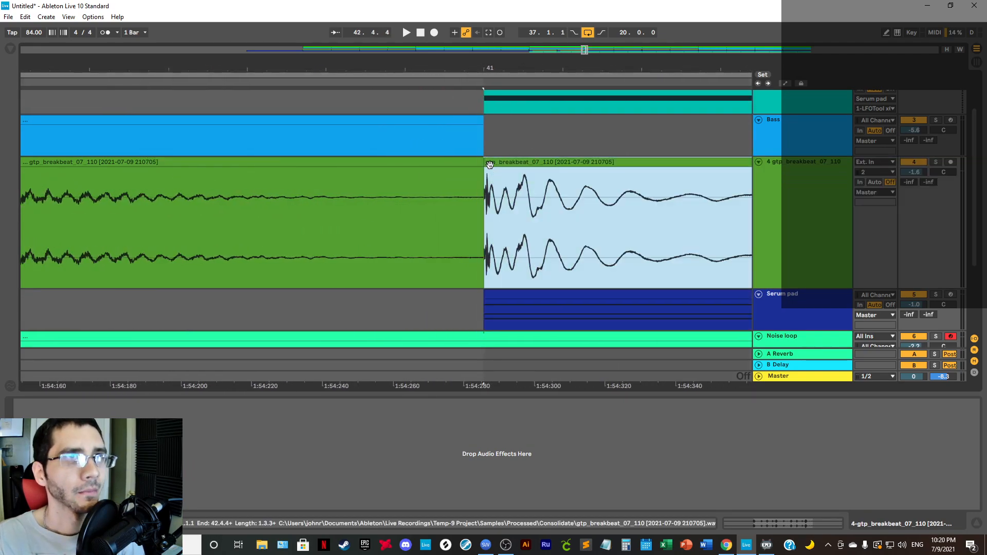
pyautogui.click(455, 254)
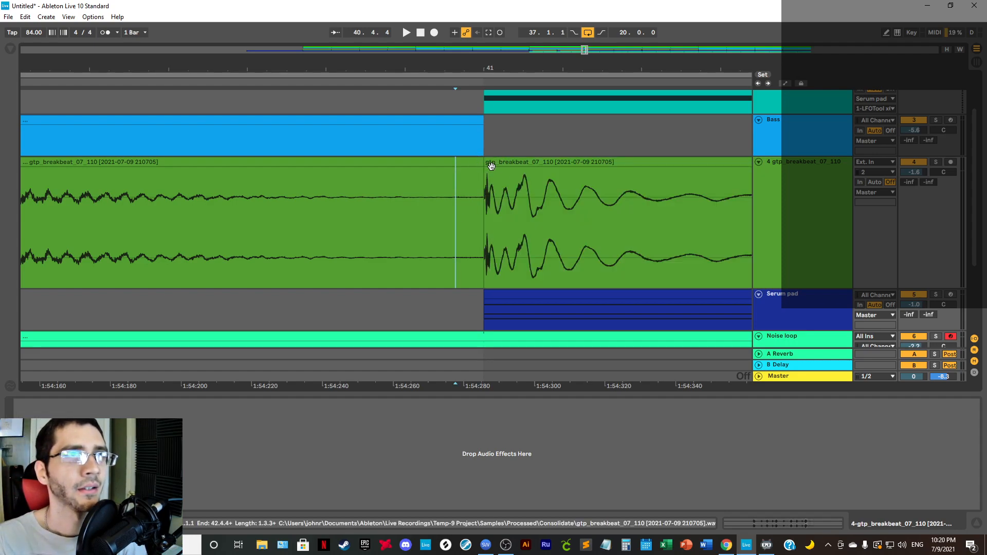
pyautogui.moveTo(485, 169); pyautogui.dragTo(421, 169)
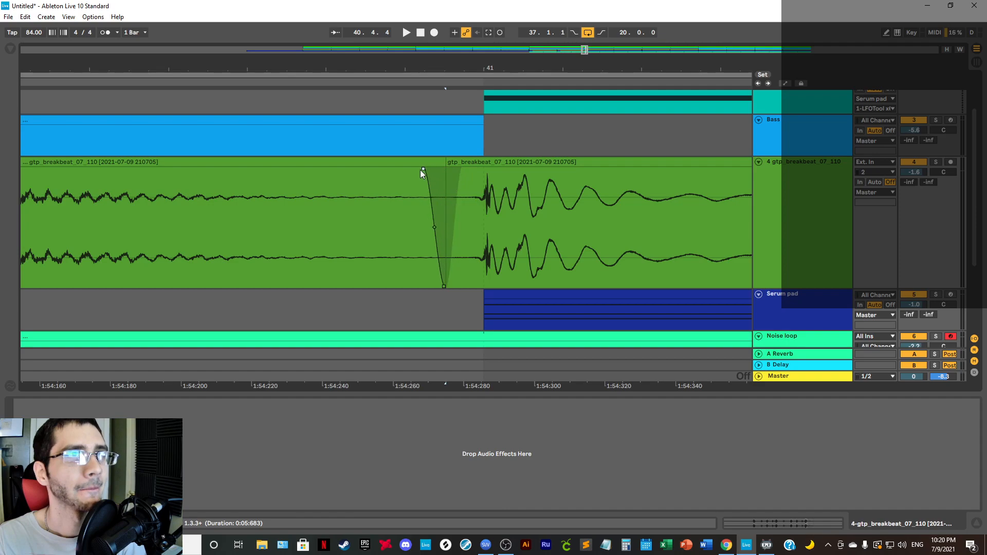
pyautogui.click(448, 161)
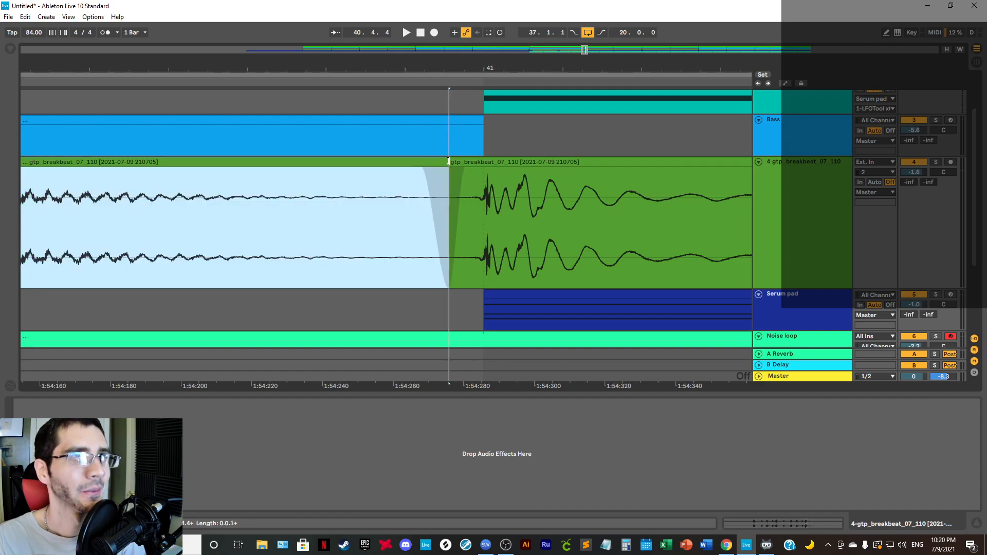
pyautogui.moveTo(449, 161); pyautogui.dragTo(469, 169)
# Step: Set the fixed grid to 1 Bar and reduce the gtp_breakbeat track to about the height of its neighbours
pyautogui.moveTo(516, 70); pyautogui.dragTo(518, 25)
pyautogui.rightClick(475, 319)
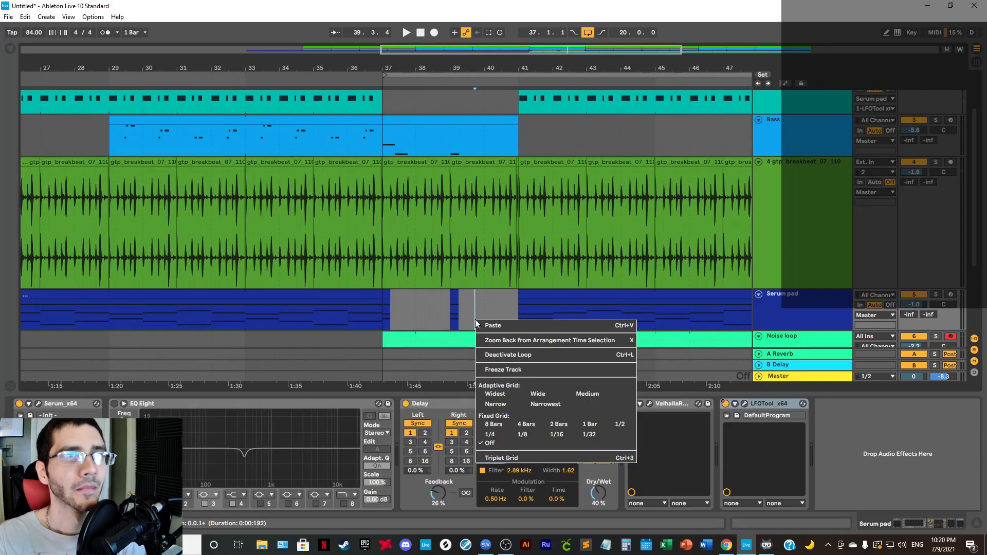
pyautogui.click(594, 422)
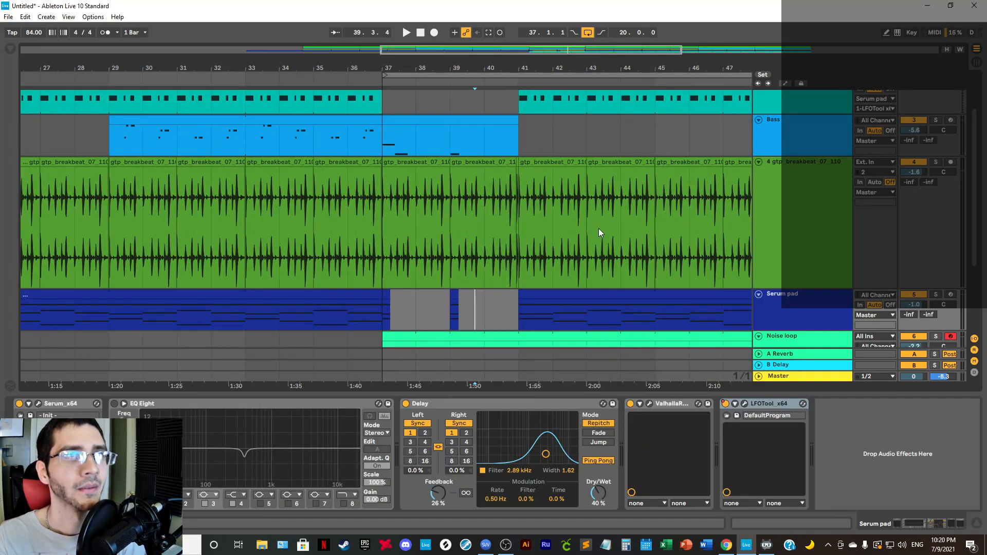
pyautogui.scroll(-3, 598, 228)
pyautogui.click(797, 200)
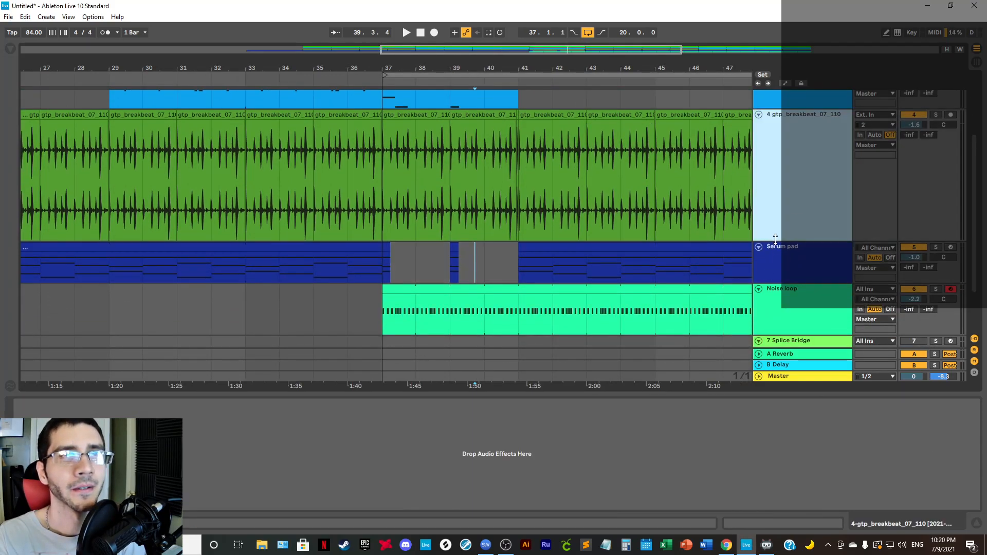
pyautogui.moveTo(779, 213); pyautogui.dragTo(780, 161)
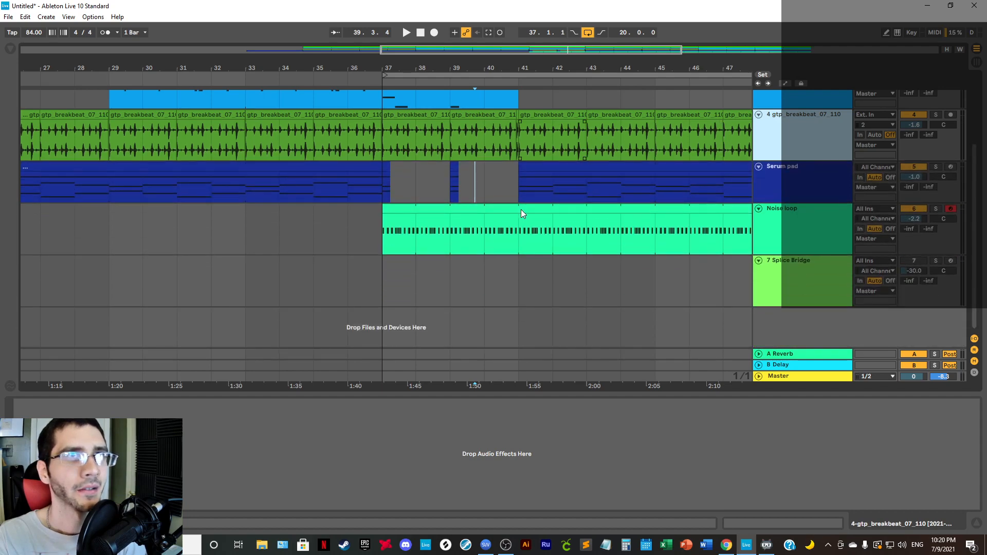
pyautogui.scroll(3, 520, 209)
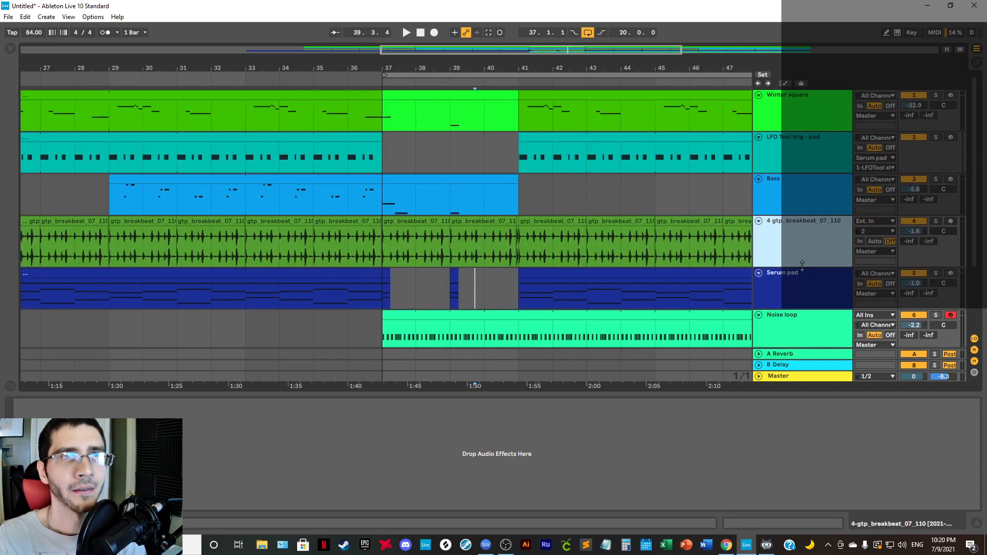
pyautogui.moveTo(802, 265); pyautogui.dragTo(804, 258)
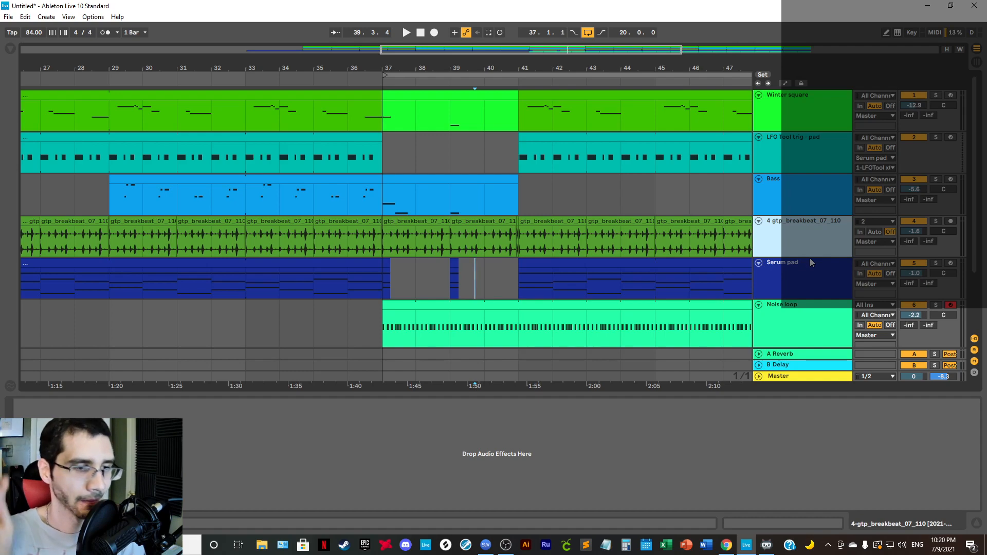
# Step: Play the arrangement from bar 37, disarm recording on the Noise loop track, and show that track's devices
pyautogui.click(381, 153)
pyautogui.press('space')
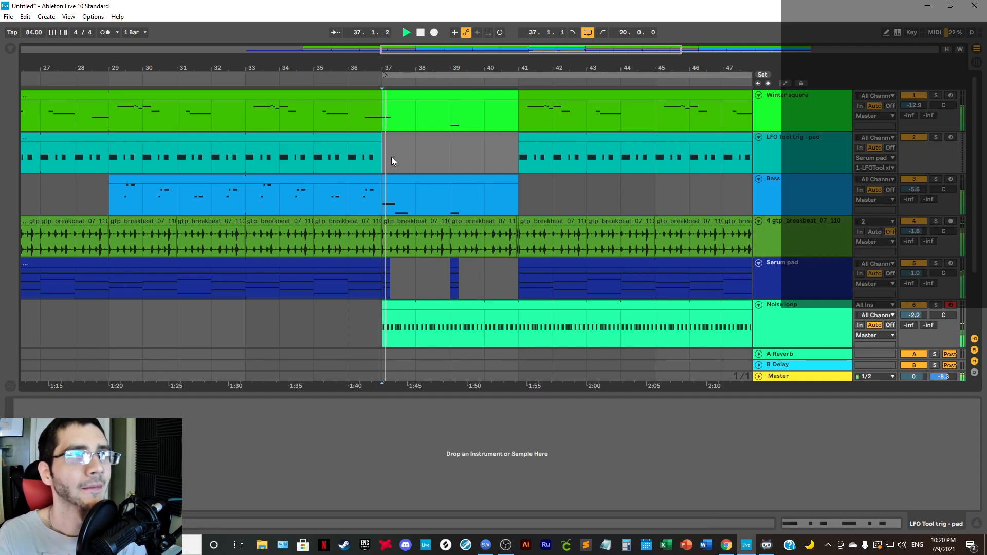
pyautogui.scroll(-1, 785, 289)
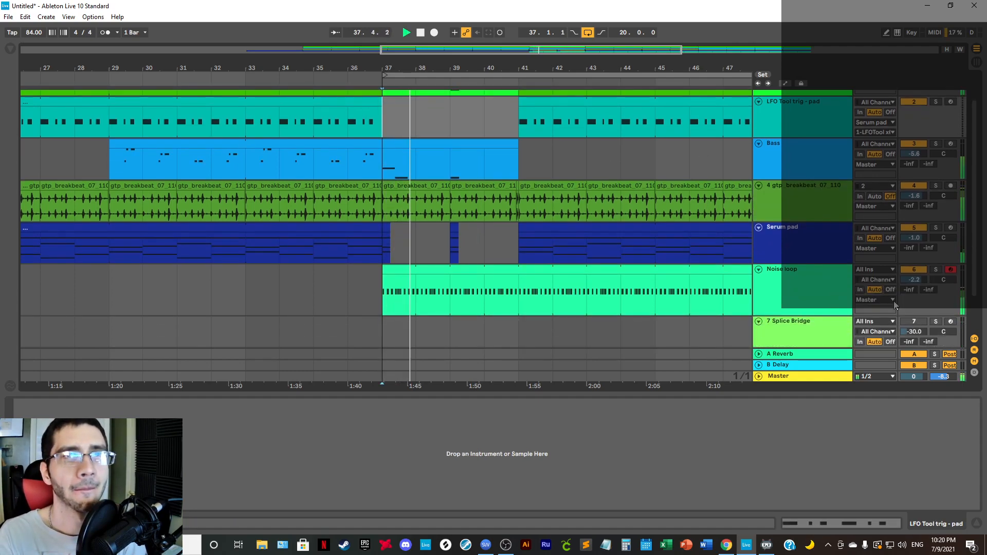
pyautogui.click(950, 269)
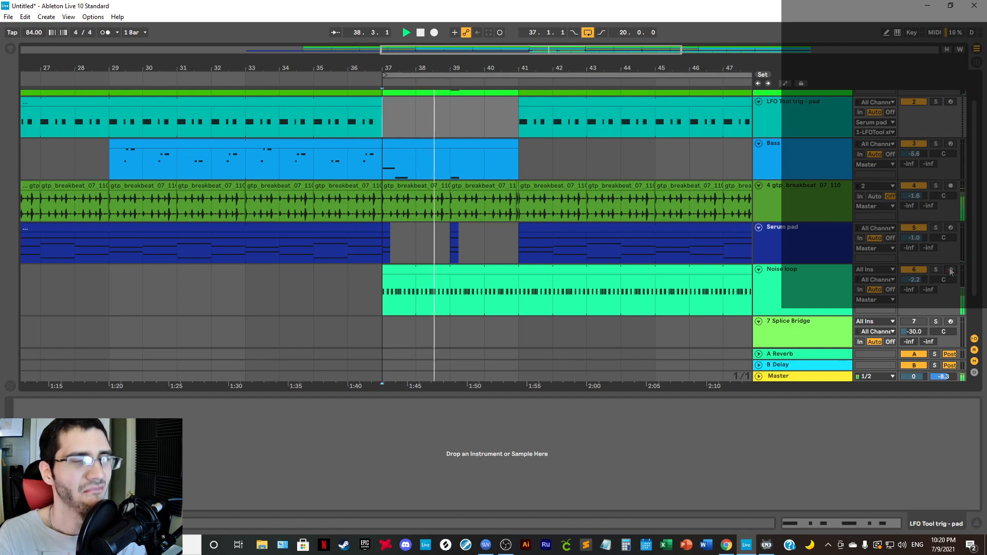
pyautogui.click(832, 297)
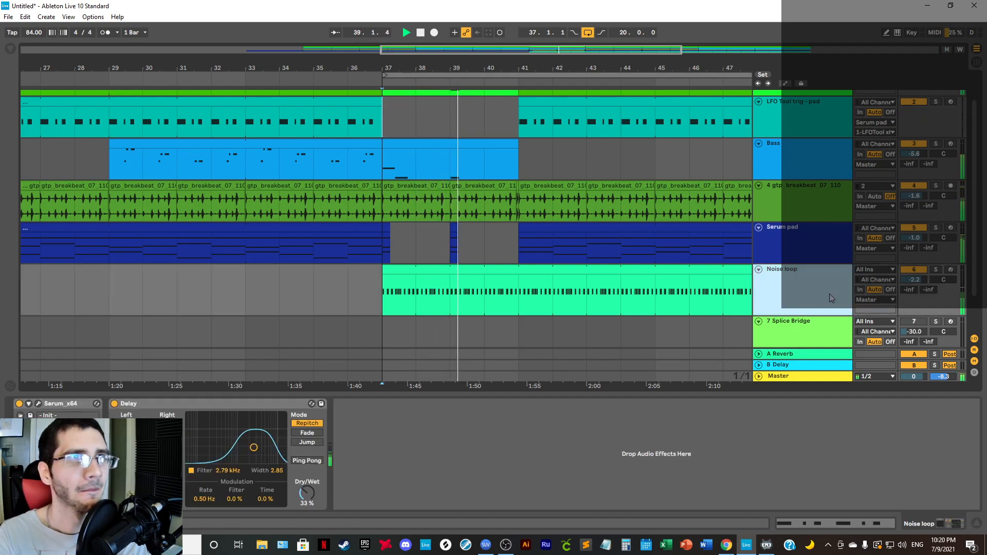
pyautogui.click(9, 50)
pyautogui.moveTo(539, 73); pyautogui.dragTo(402, 22)
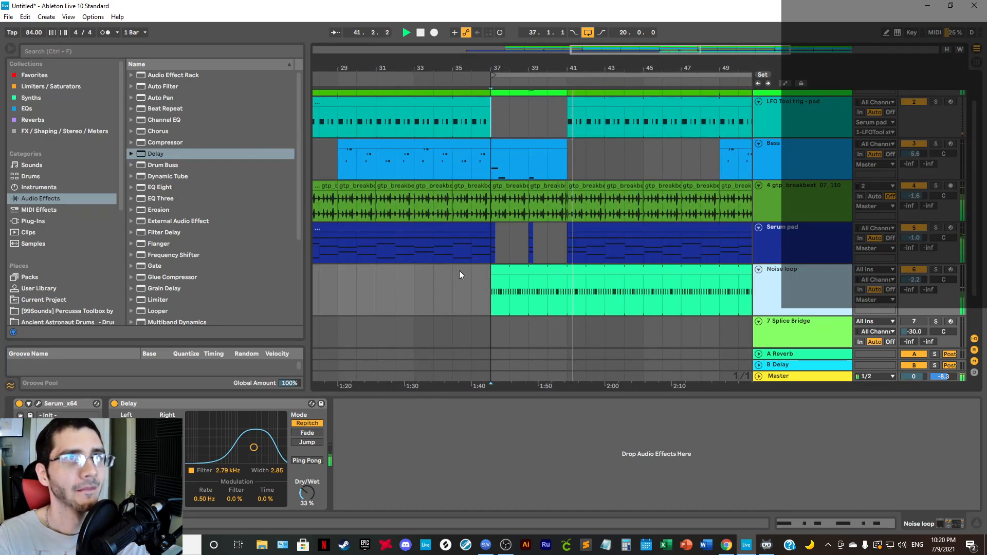
pyautogui.press('space')
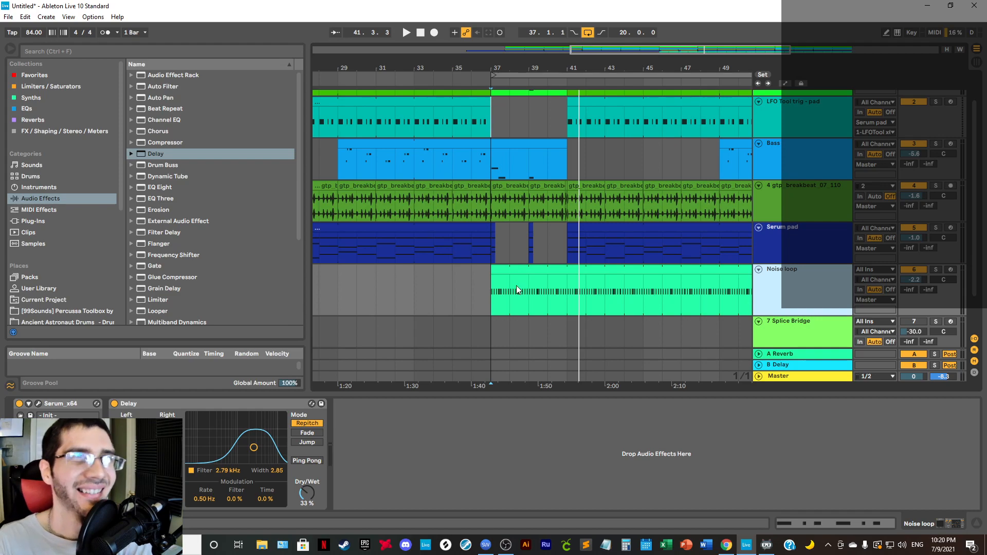
pyautogui.scroll(1, 658, 193)
pyautogui.scroll(1, 658, 193)
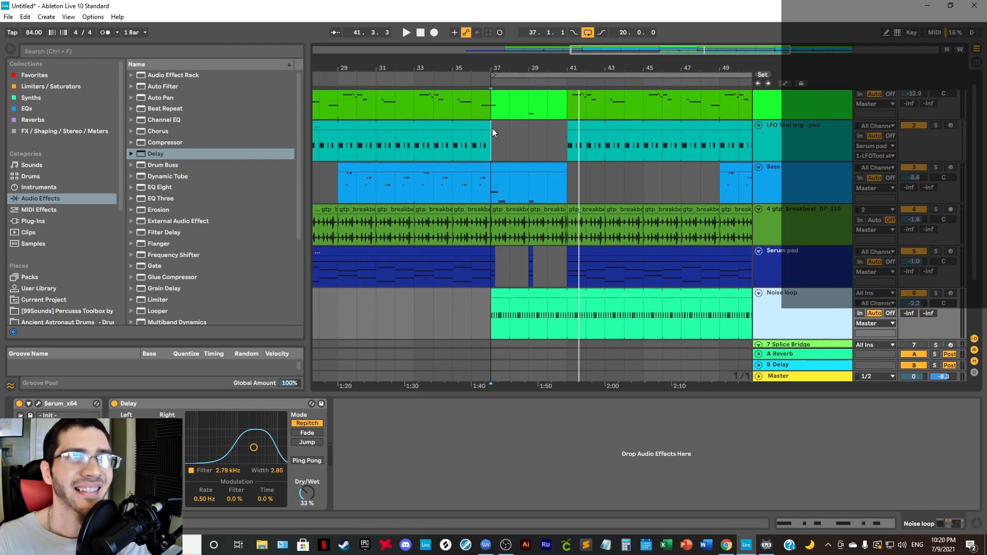
pyautogui.press('space')
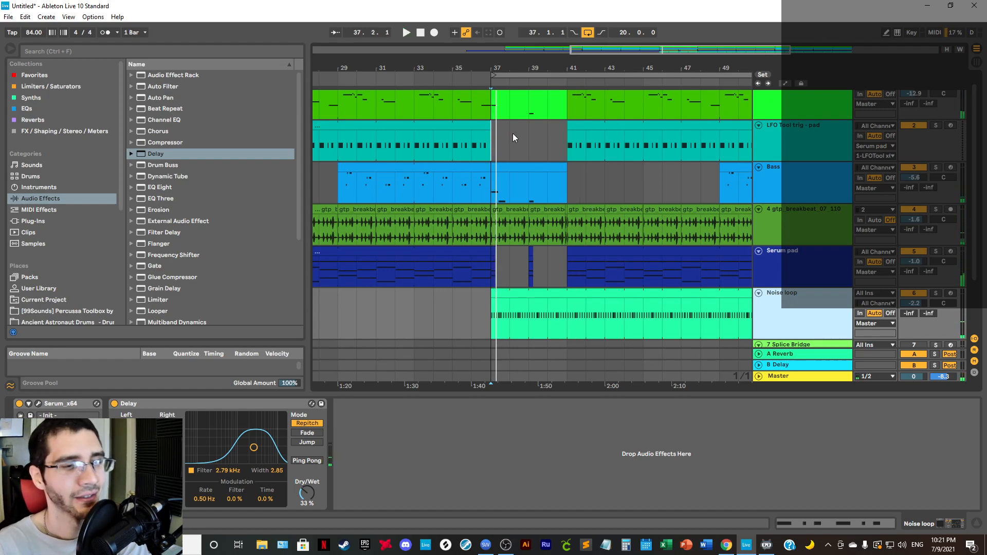
pyautogui.click(7, 49)
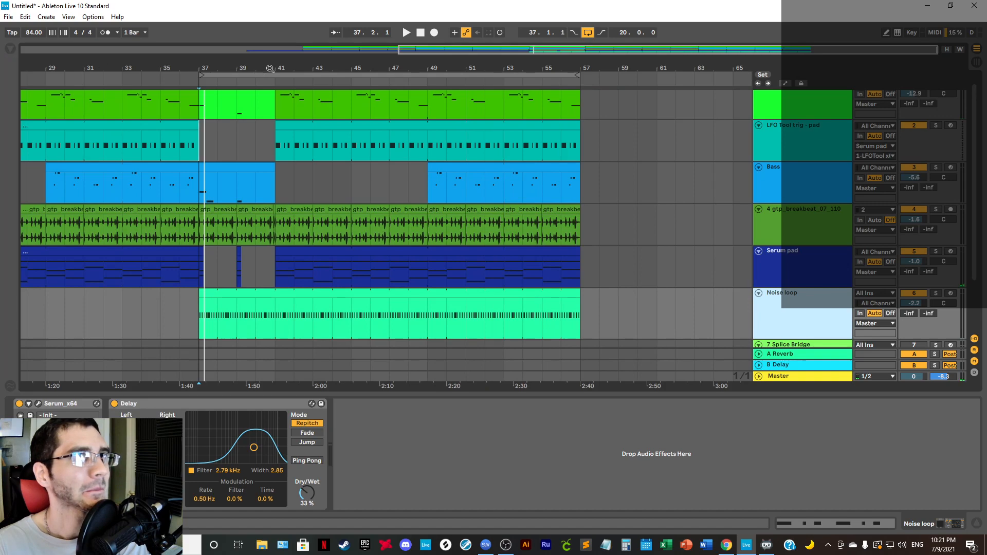
# Step: Extend the start of the bar 49 Bass clip back to bar 41 and play the arrangement from bar 37
pyautogui.moveTo(270, 68); pyautogui.dragTo(332, 68)
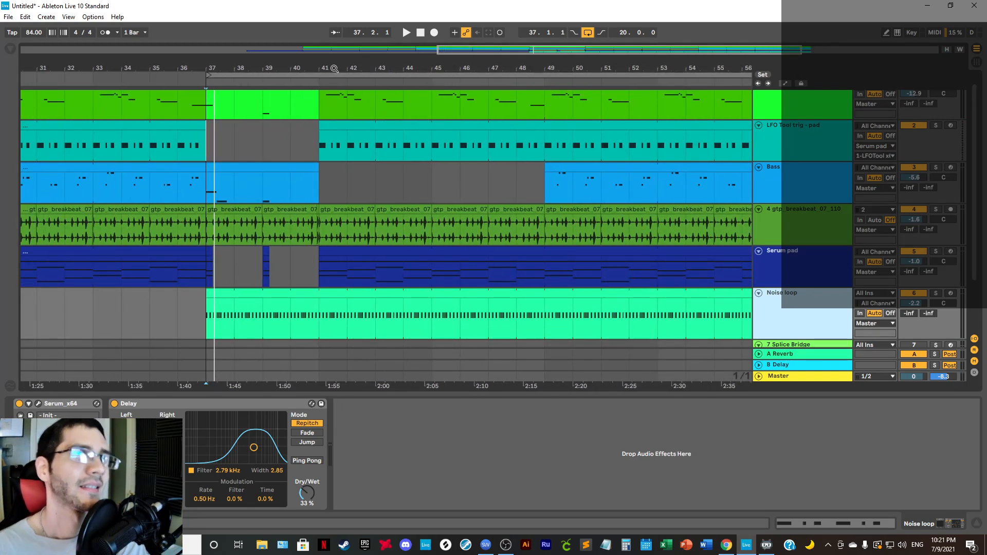
pyautogui.moveTo(407, 69); pyautogui.dragTo(406, 45)
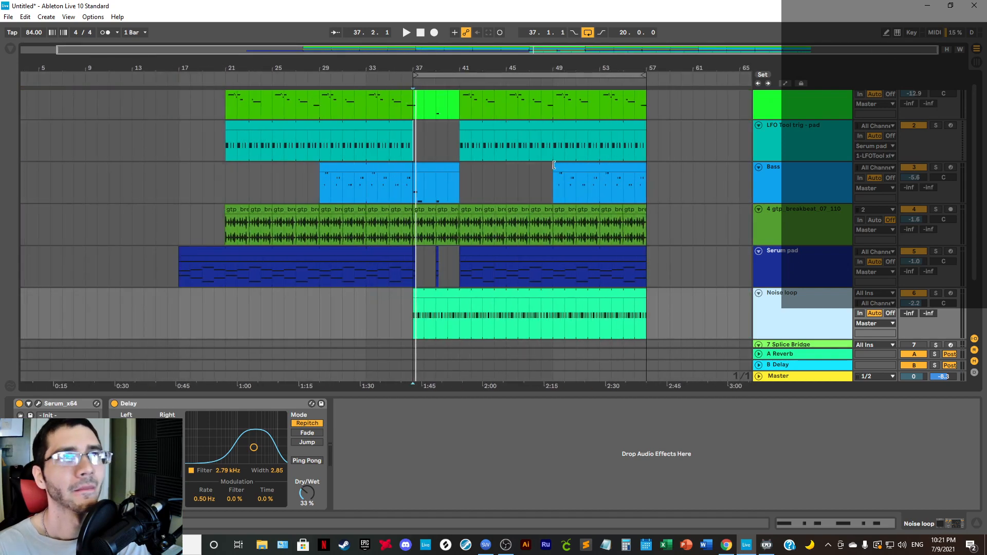
pyautogui.moveTo(554, 165); pyautogui.dragTo(460, 175)
pyautogui.click(414, 124)
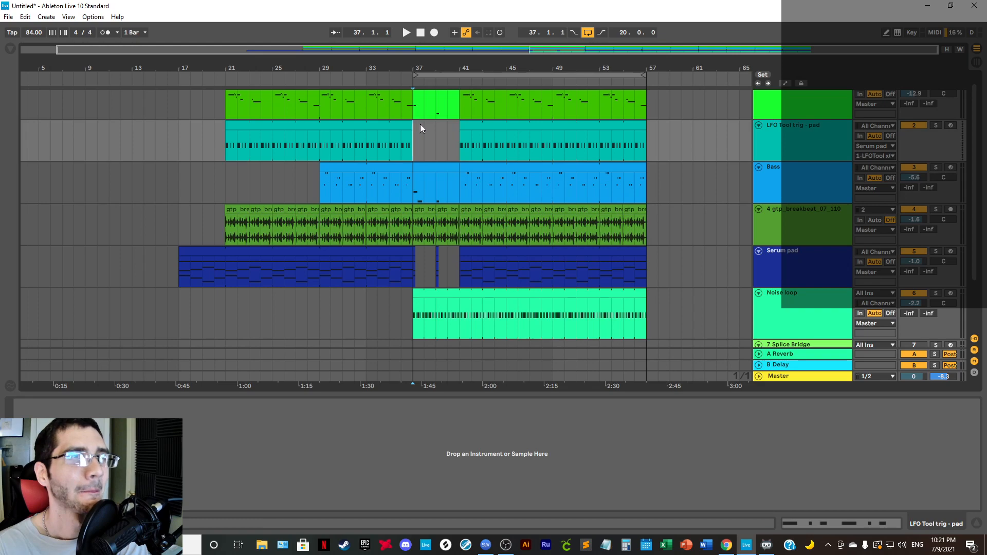
pyautogui.press('space')
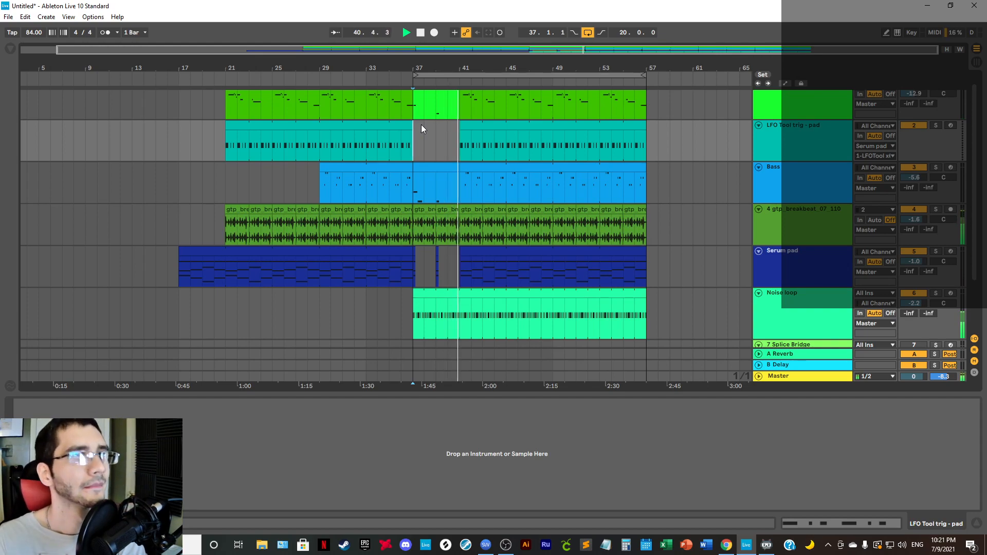
pyautogui.click(421, 253)
pyautogui.press('space')
pyautogui.press('space')
# Step: Set the fixed grid to 1/8 and delete the last beat of the Noise loop before bar 41, from 40.4 to 41
pyautogui.moveTo(456, 63); pyautogui.dragTo(457, 118)
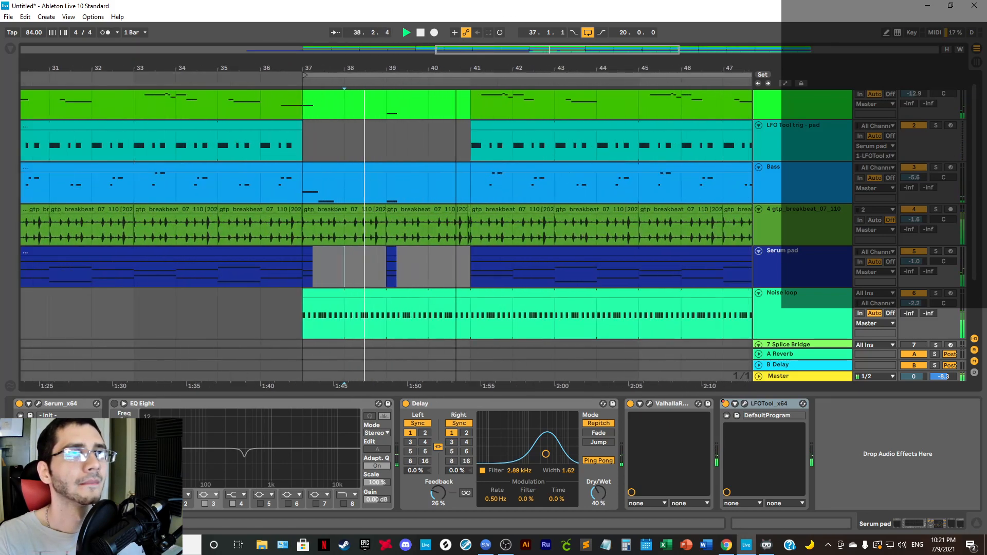
pyautogui.scroll(-1, 782, 298)
pyautogui.rightClick(522, 296)
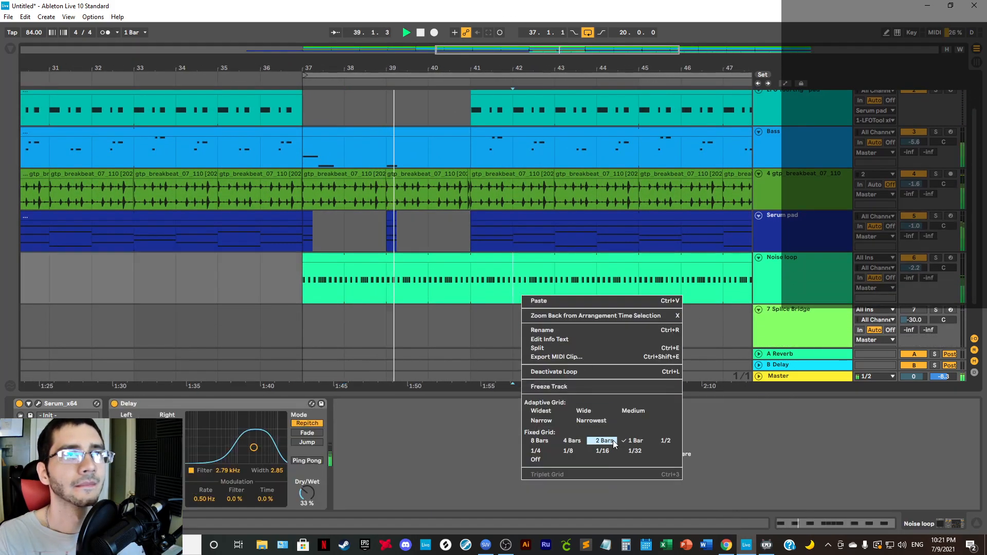
pyautogui.click(565, 450)
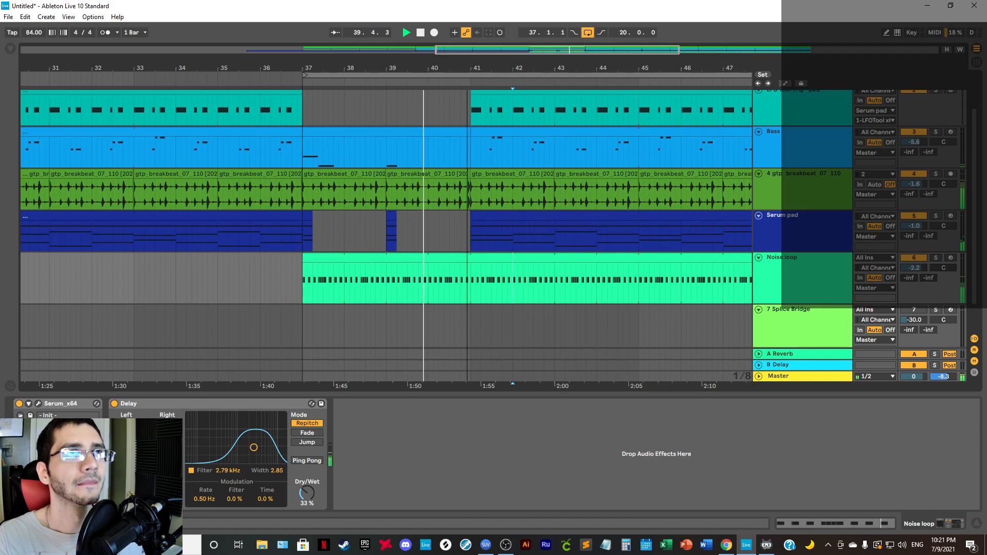
pyautogui.press('+')
pyautogui.press('+')
pyautogui.press('+')
pyautogui.moveTo(489, 289); pyautogui.dragTo(414, 255)
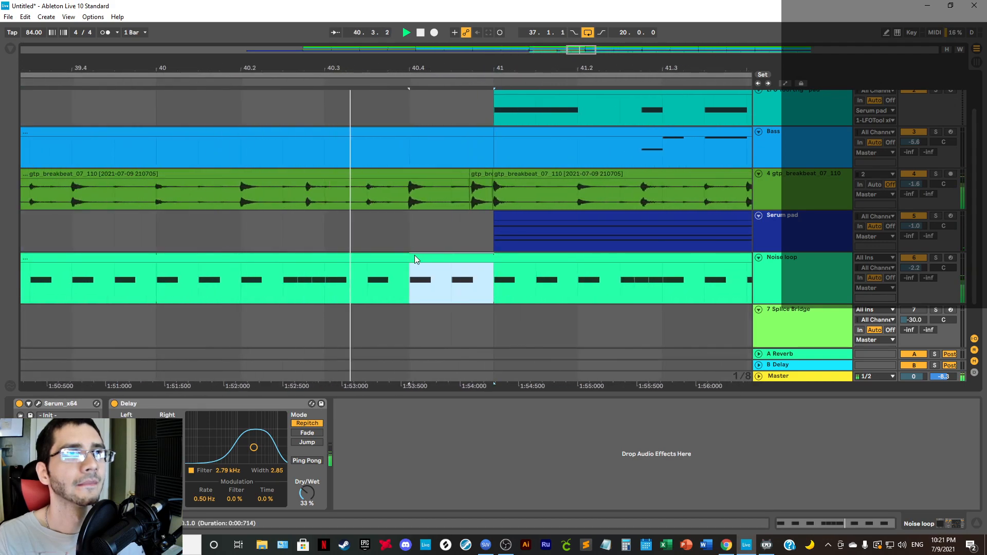
pyautogui.press('Delete')
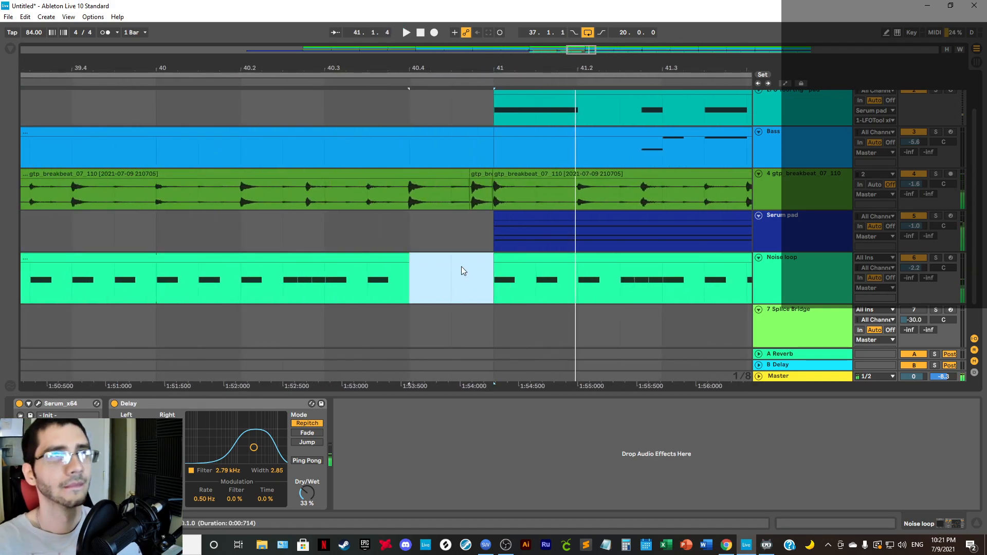
# Step: Play from bar 40 to hear the gap in the Noise loop leading into bar 41
pyautogui.press('-')
pyautogui.press('-')
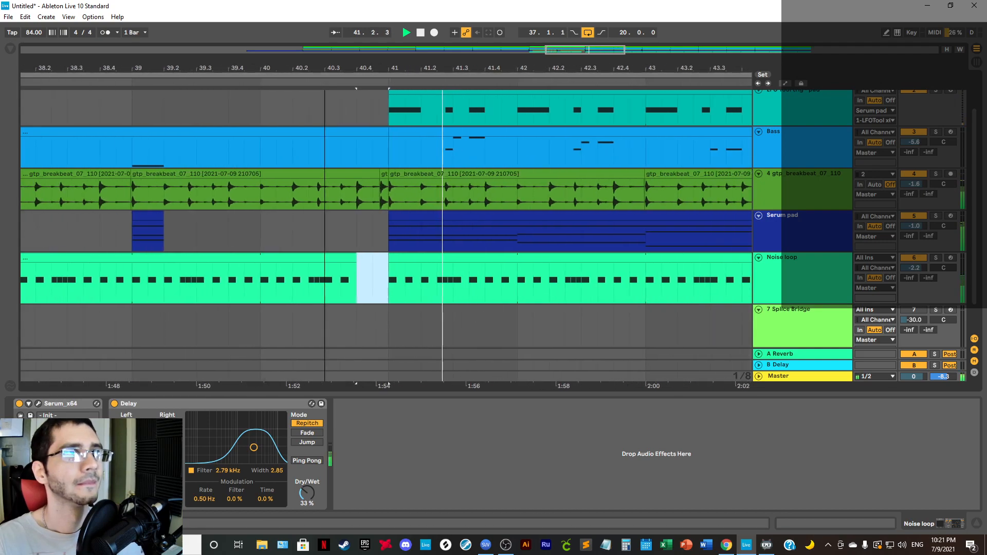
pyautogui.click(258, 233)
pyautogui.press('+')
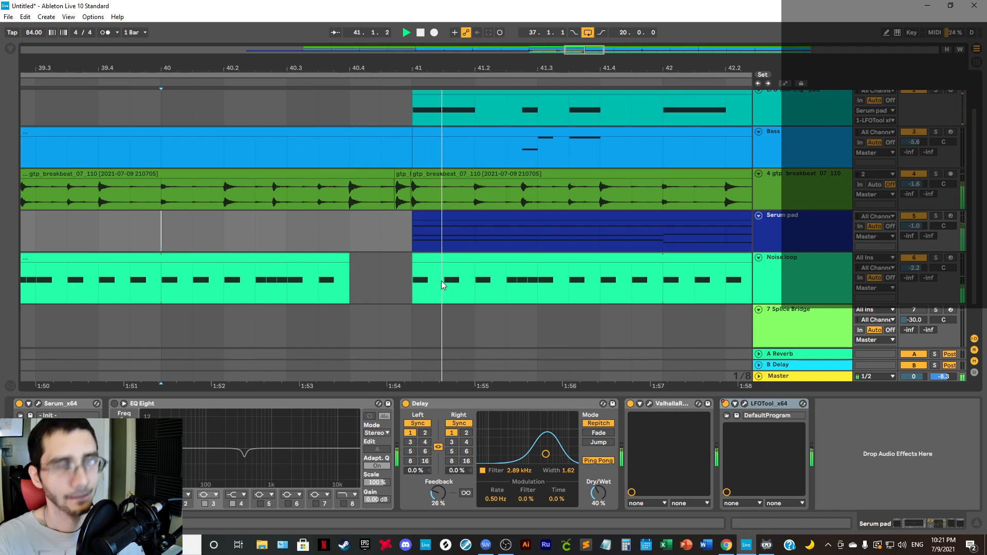
pyautogui.moveTo(421, 57); pyautogui.dragTo(422, 26)
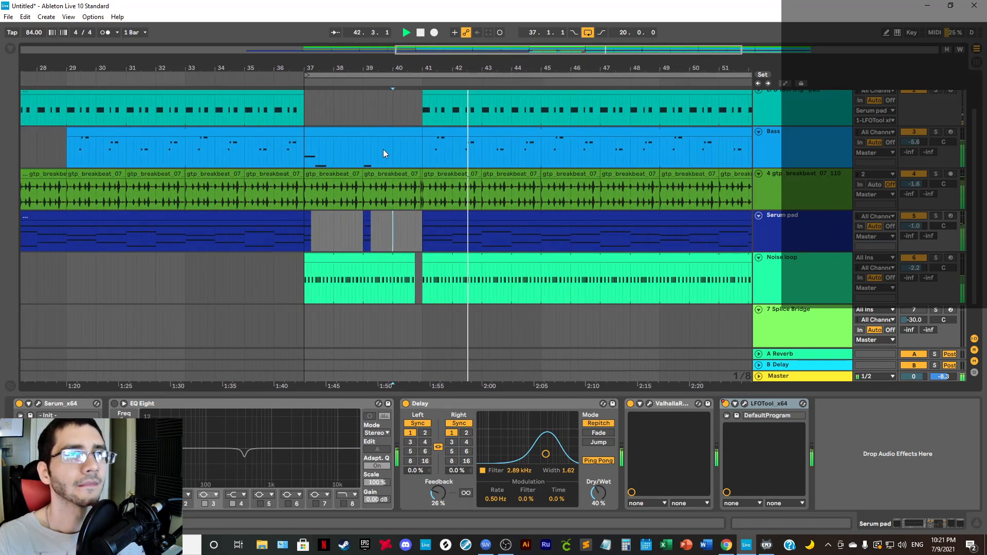
# Step: Set the fixed grid to 1 Bar and replay the transition from bar 40
pyautogui.rightClick(388, 233)
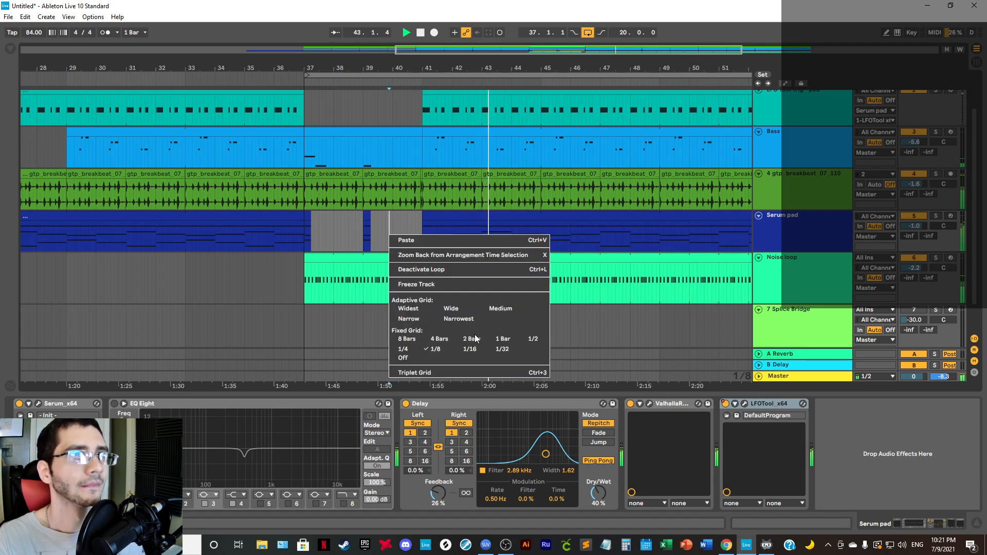
pyautogui.click(496, 338)
pyautogui.scroll(2, 440, 230)
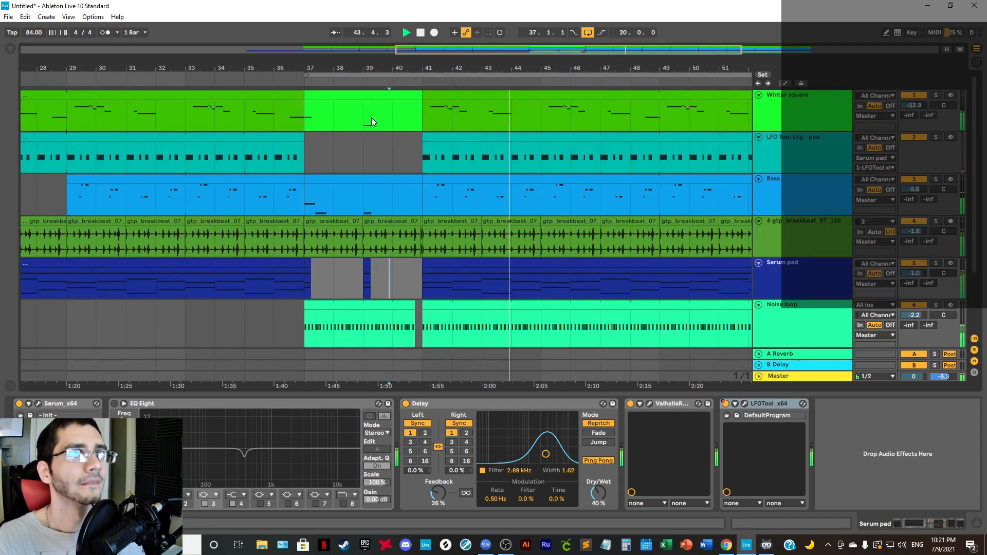
pyautogui.click(387, 161)
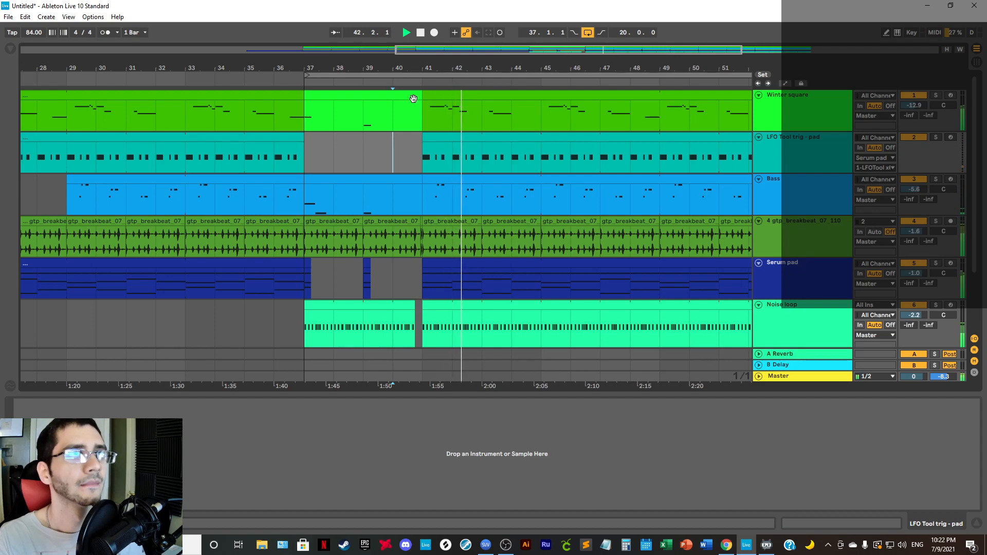
# Step: Select the Winter square clip at bars 37 to 41, enlarge its track, and set the fixed grid to 1/16
pyautogui.click(399, 98)
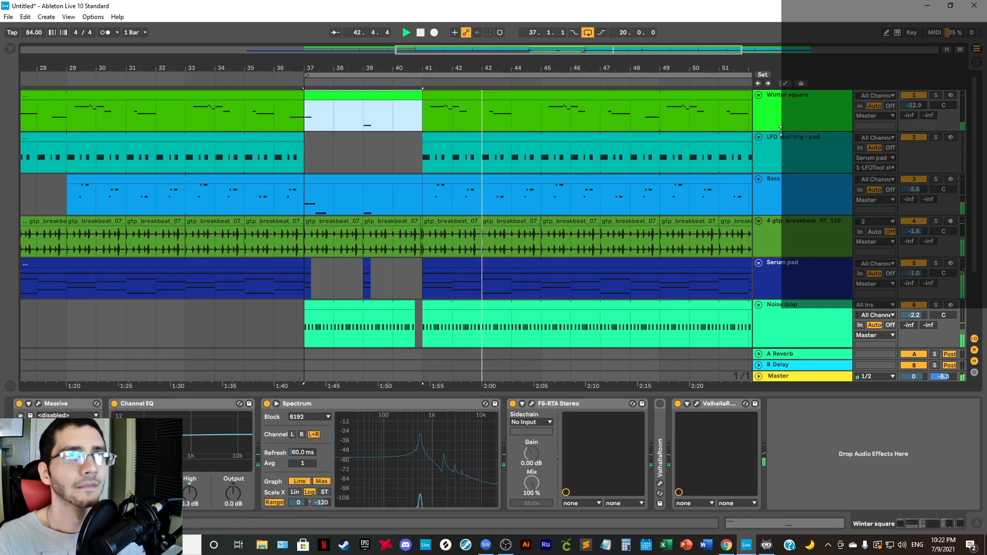
pyautogui.moveTo(778, 132); pyautogui.dragTo(775, 232)
pyautogui.click(362, 165)
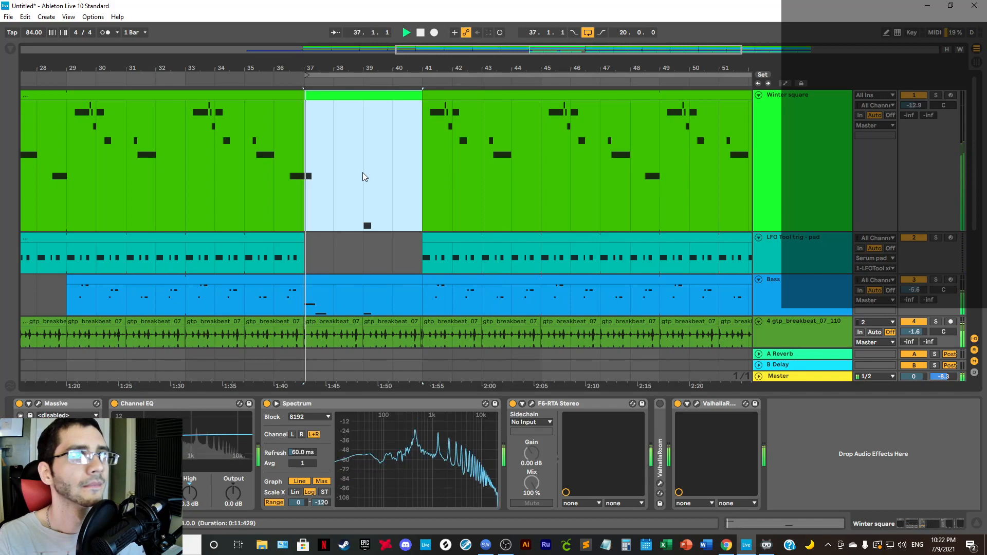
pyautogui.press('space')
pyautogui.moveTo(362, 69); pyautogui.dragTo(363, 69)
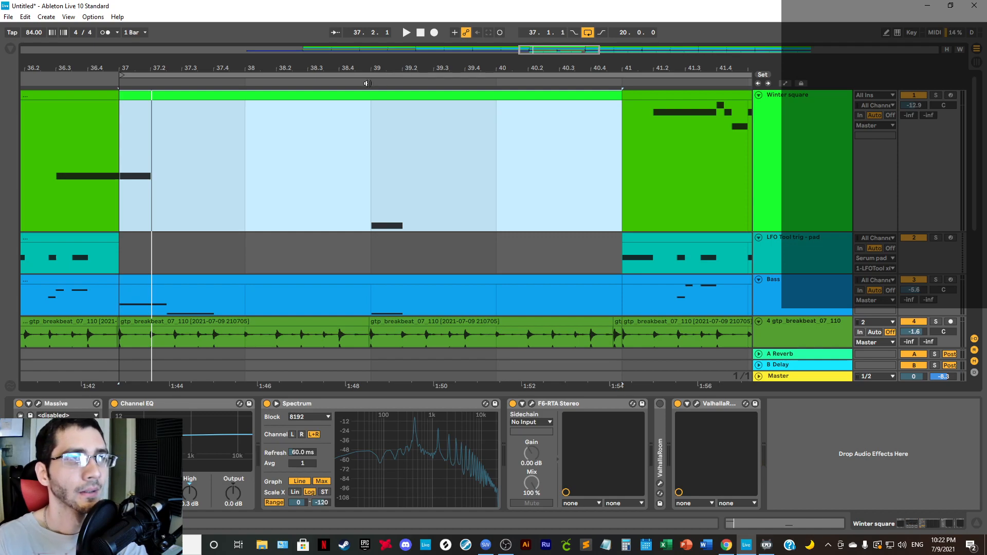
pyautogui.rightClick(380, 167)
pyautogui.click(461, 409)
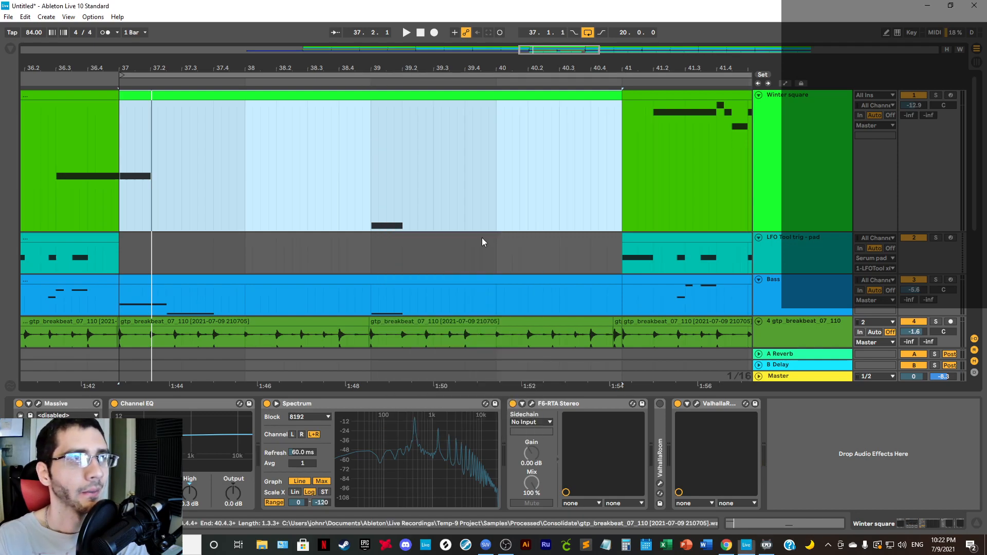
# Step: Replay the section from bar 37 to hear the Winter square melody under the transition
pyautogui.click(370, 80)
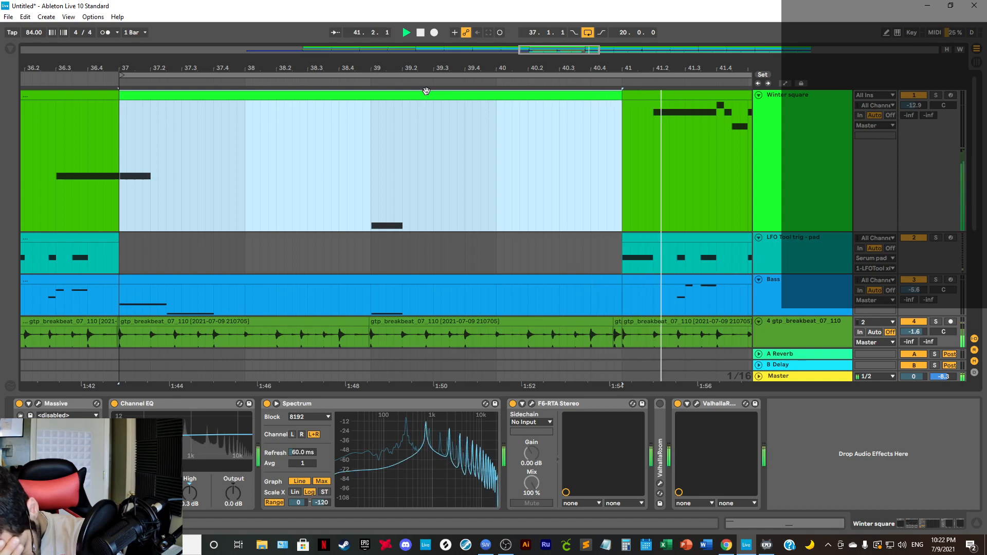
pyautogui.press('space')
pyautogui.press('space')
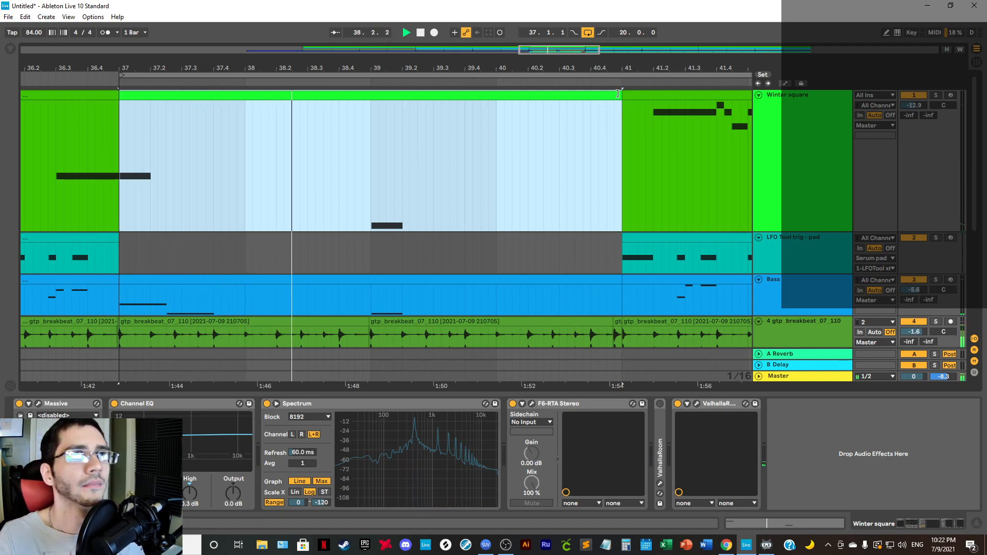
# Step: Open the bar 37 Winter square clip and draw two sixteenth-note D3 notes at 4.4 and 4.4.4
pyautogui.doubleClick(595, 97)
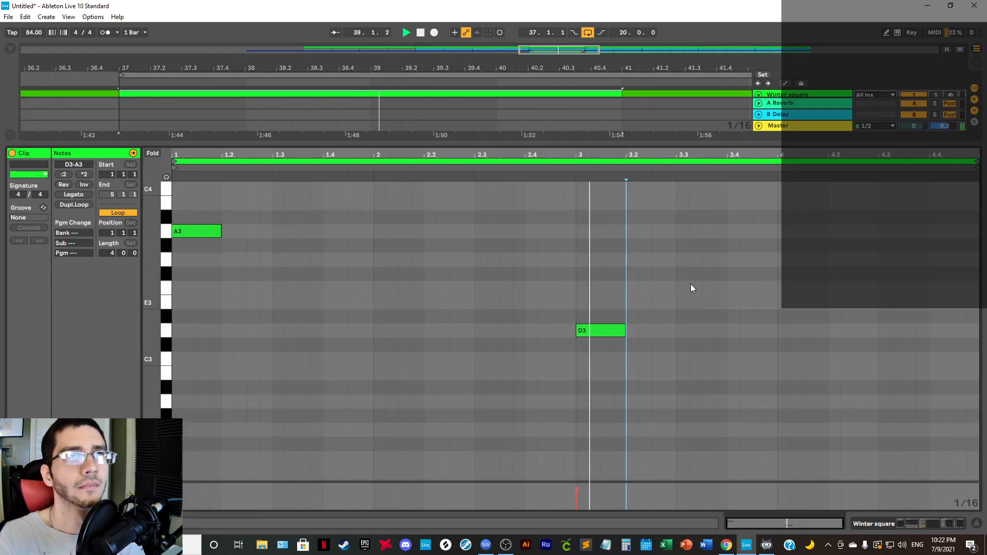
pyautogui.rightClick(928, 404)
pyautogui.click(908, 400)
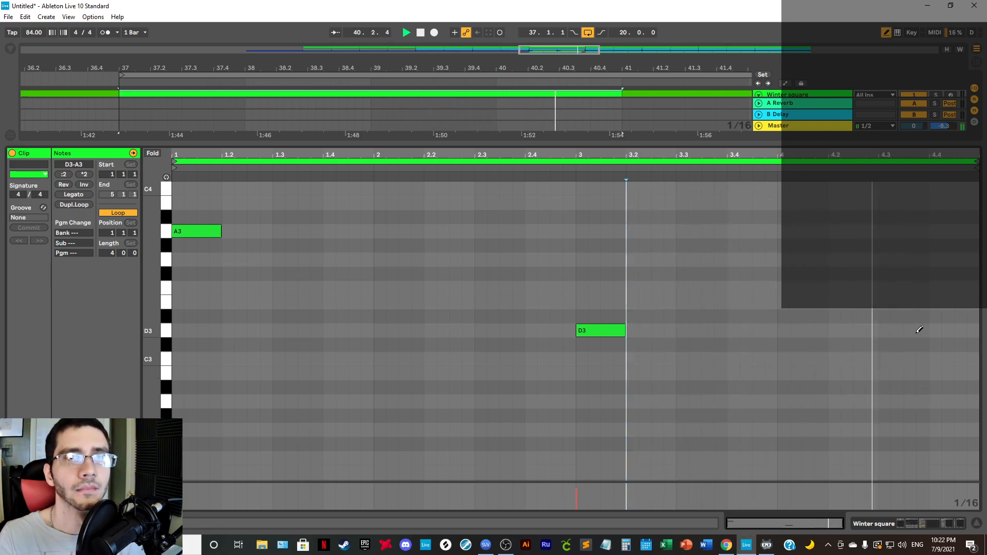
pyautogui.click(935, 330)
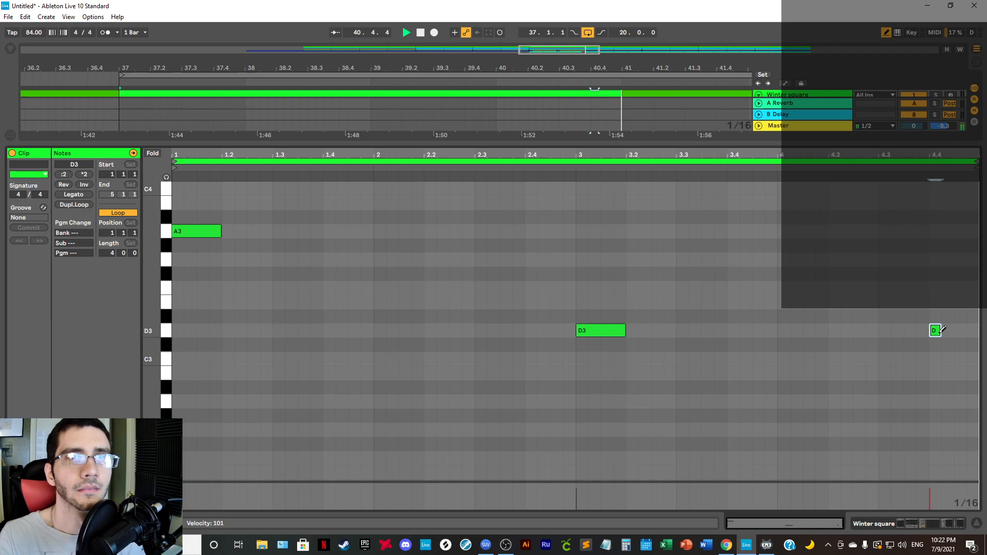
pyautogui.click(972, 329)
pyautogui.rightClick(671, 379)
pyautogui.click(699, 372)
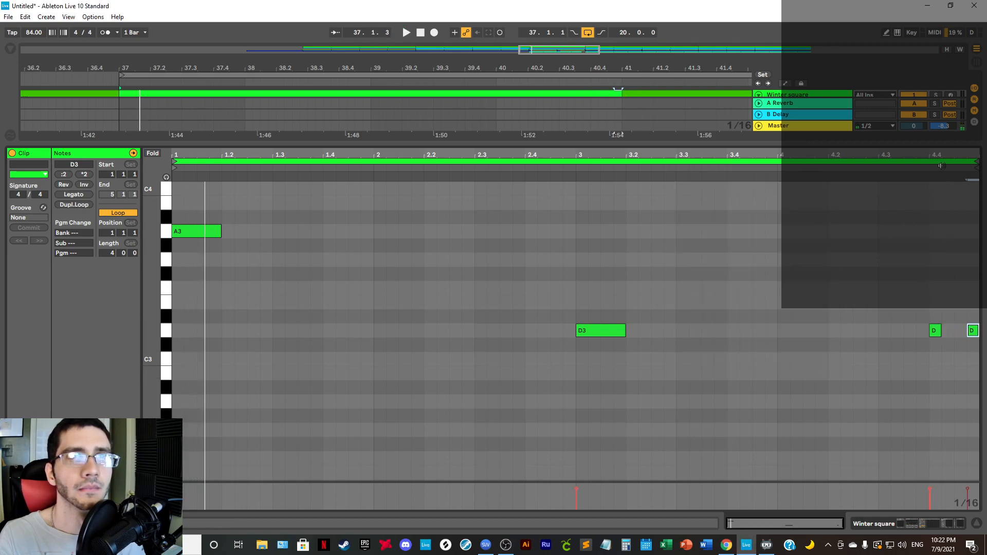
# Step: Play the edited section and try lengthening the D3 note at 4.4 to an eighth note
pyautogui.press('space')
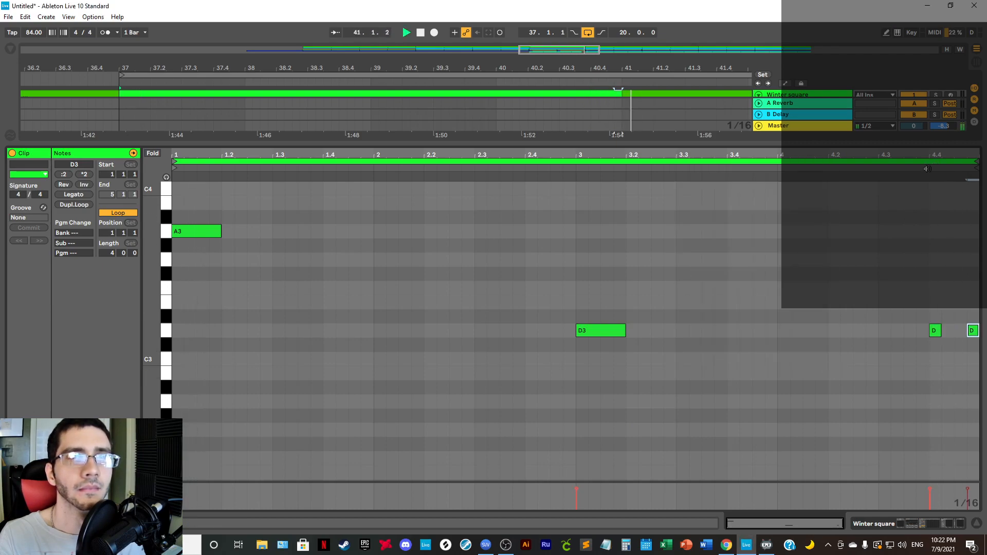
pyautogui.moveTo(948, 332); pyautogui.dragTo(954, 333)
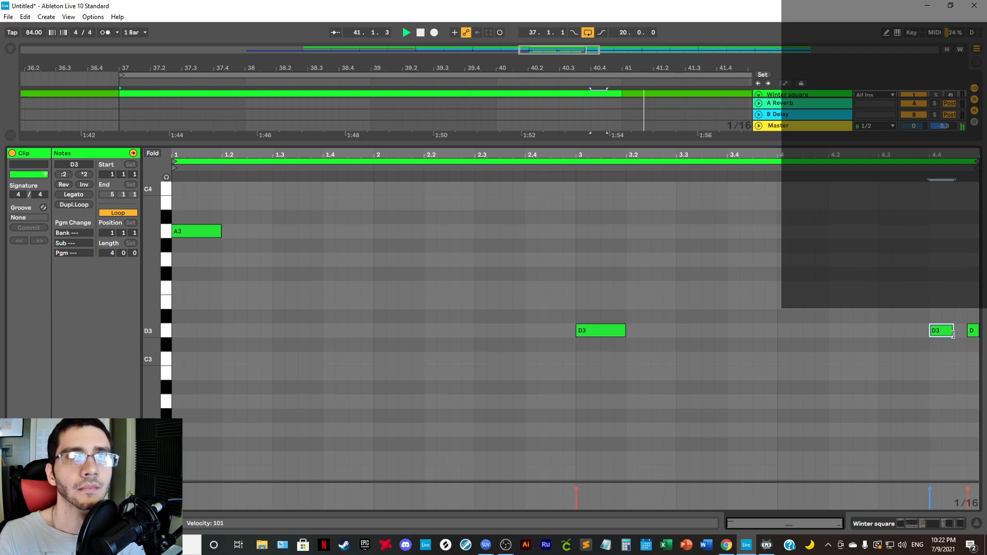
pyautogui.moveTo(941, 335); pyautogui.dragTo(934, 331)
# Step: Clear the selection in the Winter square clip and hide its note editor
pyautogui.click(925, 162)
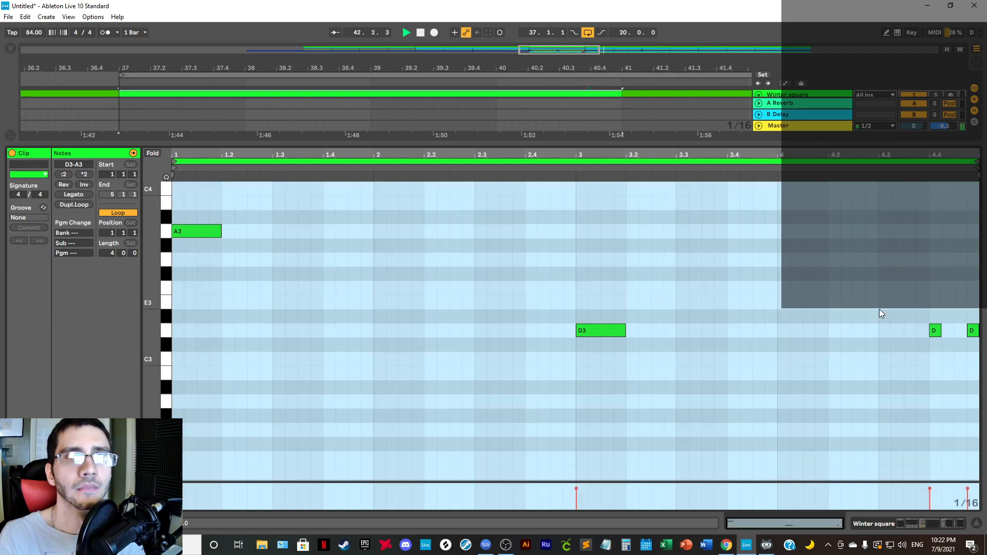
pyautogui.click(879, 309)
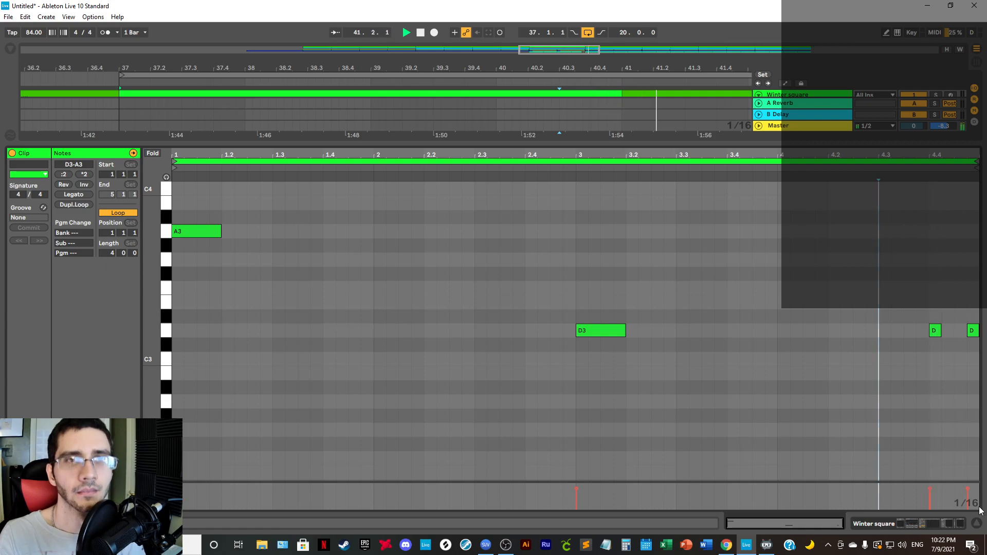
pyautogui.click(977, 523)
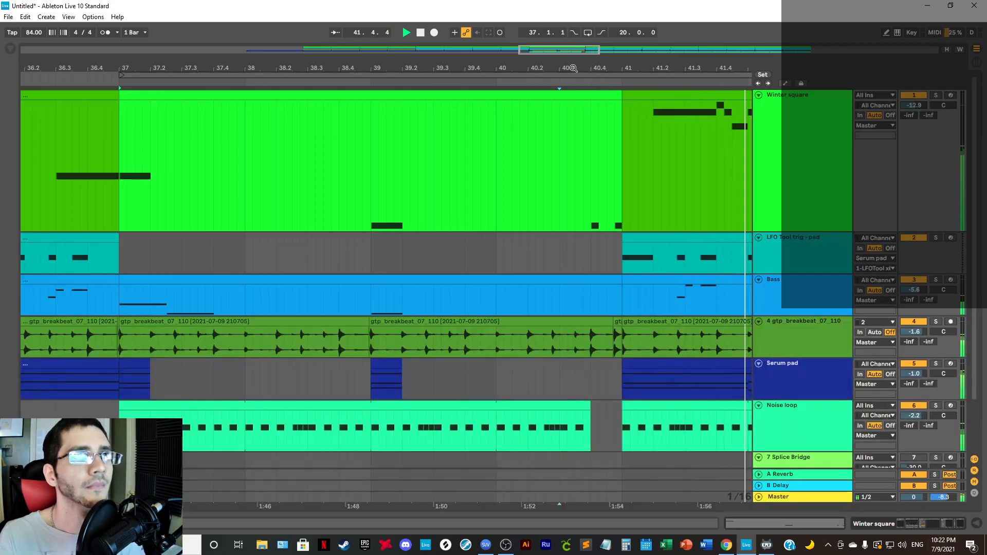
# Step: Turn on looping for the arrangement section from bar 37 to bar 57 while playback continues
pyautogui.moveTo(573, 68); pyautogui.dragTo(573, 43)
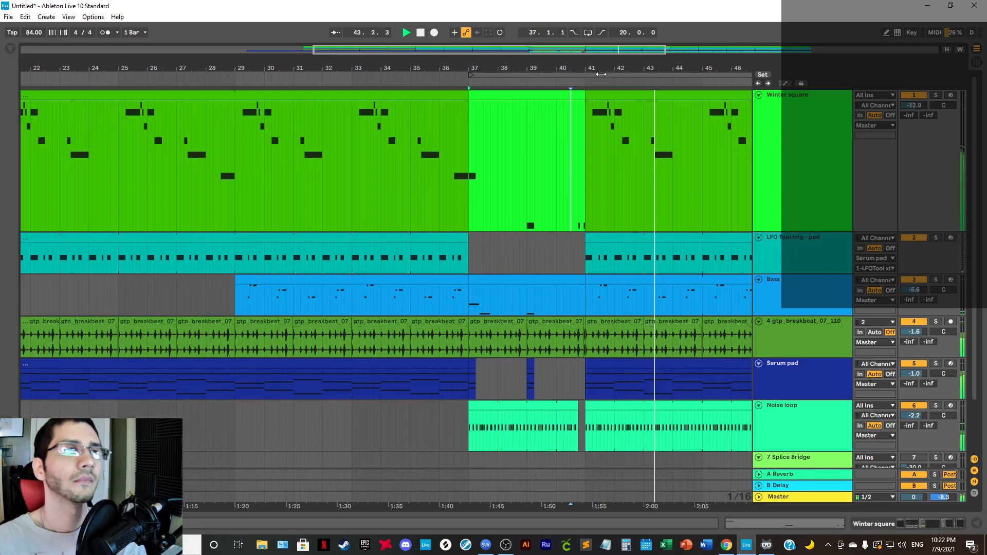
pyautogui.moveTo(546, 68); pyautogui.dragTo(442, 69)
pyautogui.click(587, 33)
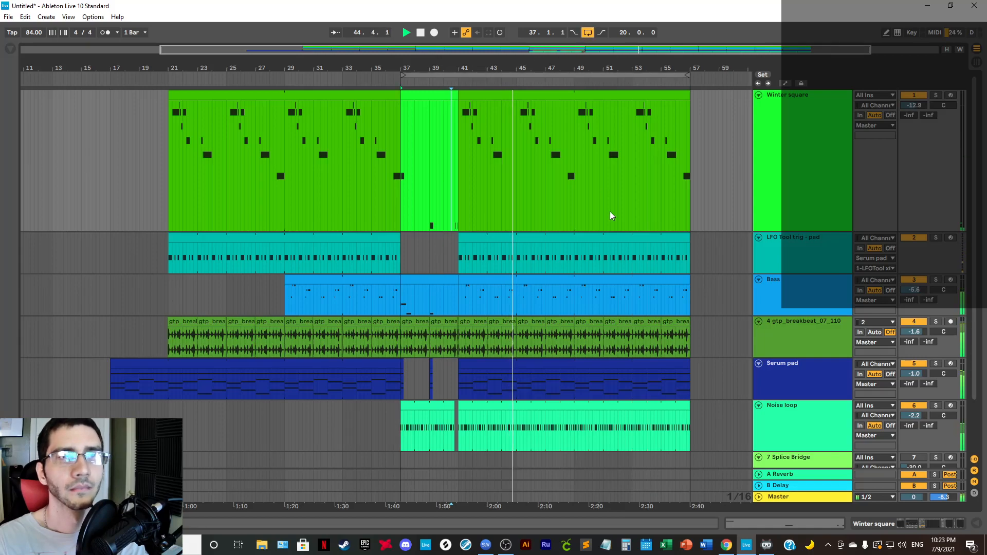
pyautogui.scroll(-3, 615, 223)
pyautogui.scroll(3, 614, 223)
# Step: Reduce the lane heights of the Winter square track and the tracks from LFO Tool trig - pad through Serum pad
pyautogui.click(811, 187)
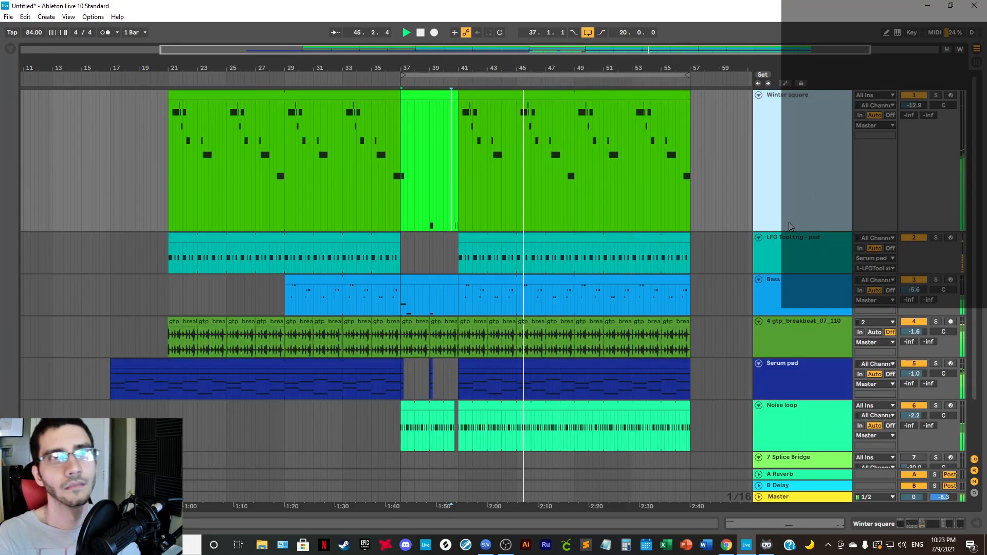
pyautogui.moveTo(794, 231); pyautogui.dragTo(789, 139)
pyautogui.click(794, 165)
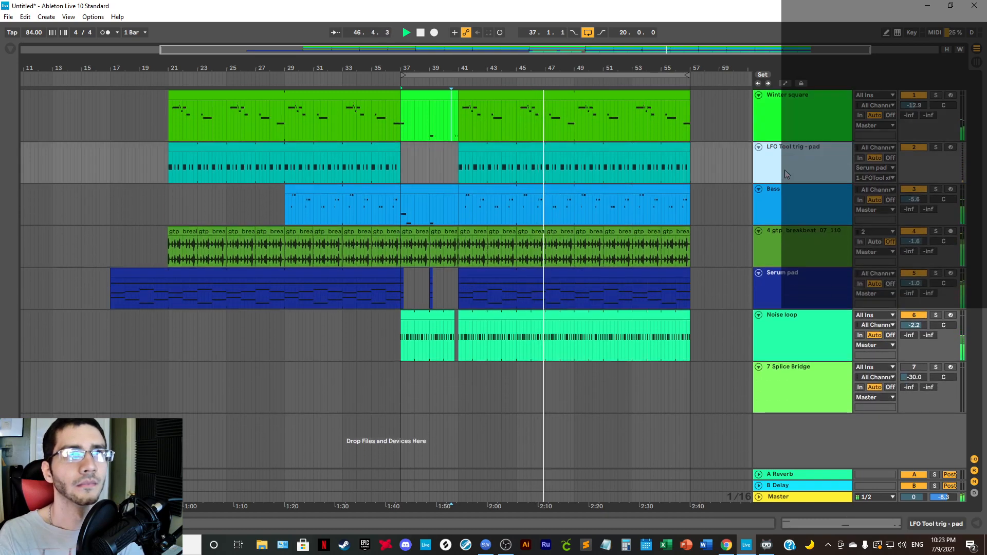
pyautogui.keyDown('shift'); pyautogui.click(806, 277); pyautogui.keyUp('shift')
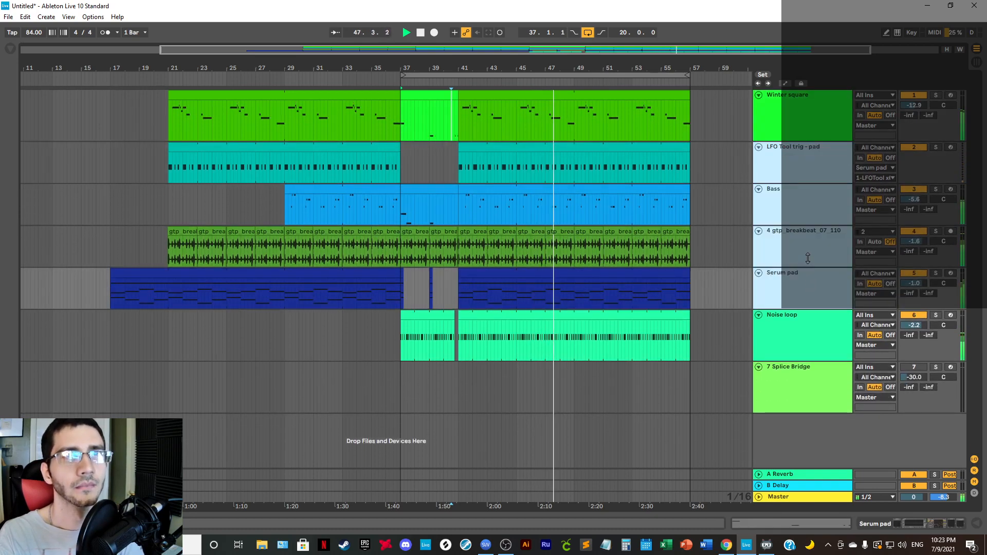
pyautogui.press('Left')
pyautogui.press('Right')
pyautogui.click(794, 129)
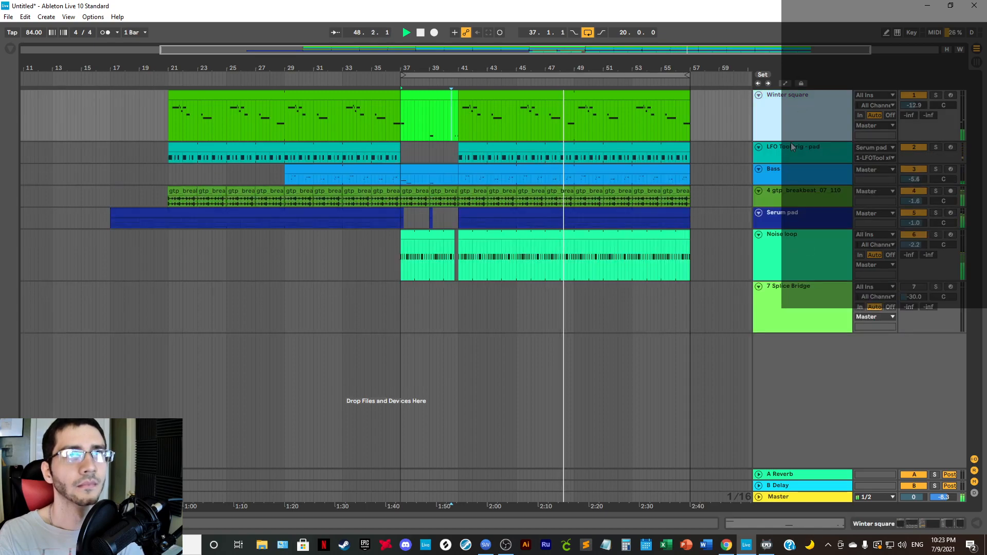
pyautogui.moveTo(795, 129); pyautogui.dragTo(794, 126)
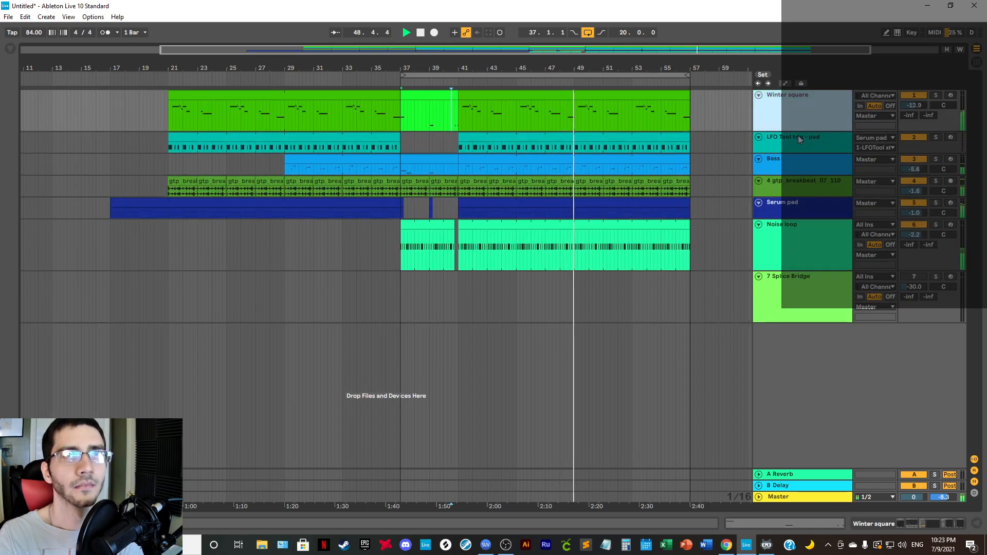
pyautogui.click(795, 146)
pyautogui.click(796, 184)
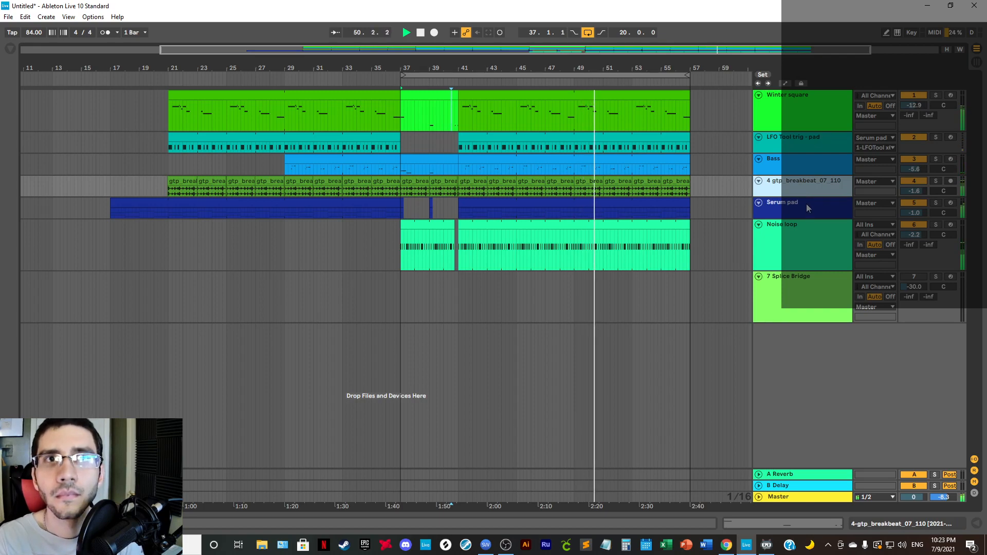
# Step: Add a Glue Compressor audio effect to the Winter square track
pyautogui.click(808, 116)
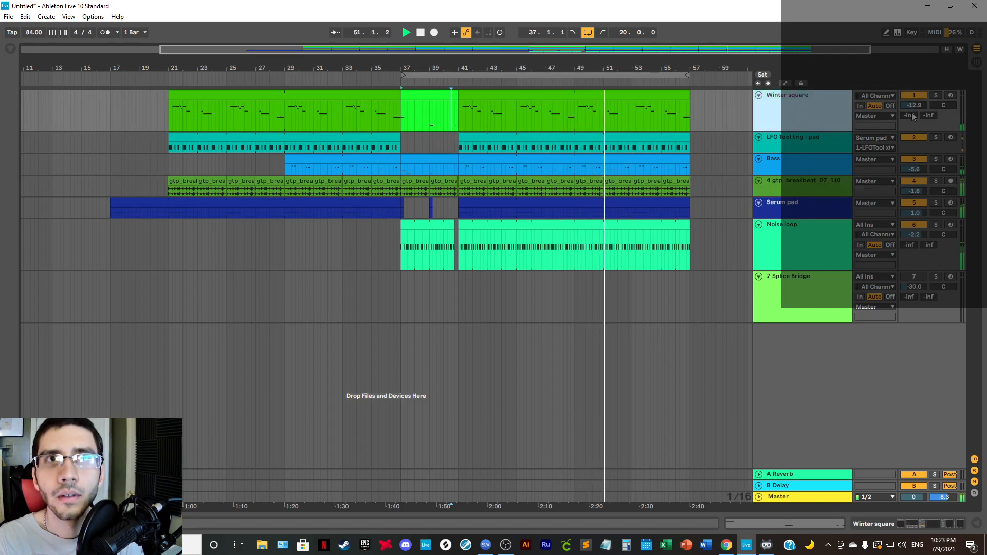
pyautogui.click(913, 106)
pyautogui.moveTo(913, 106); pyautogui.dragTo(913, 103)
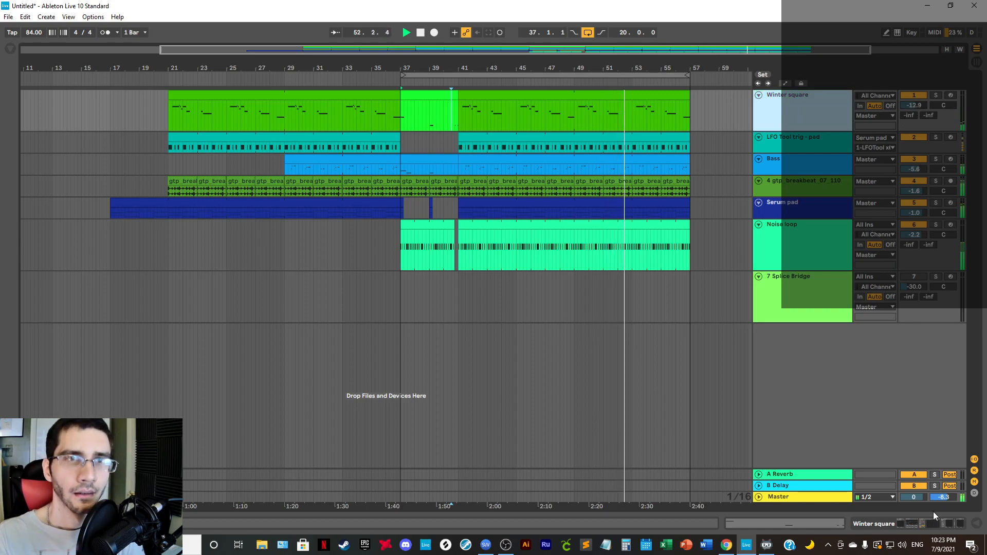
pyautogui.click(963, 530)
pyautogui.click(10, 49)
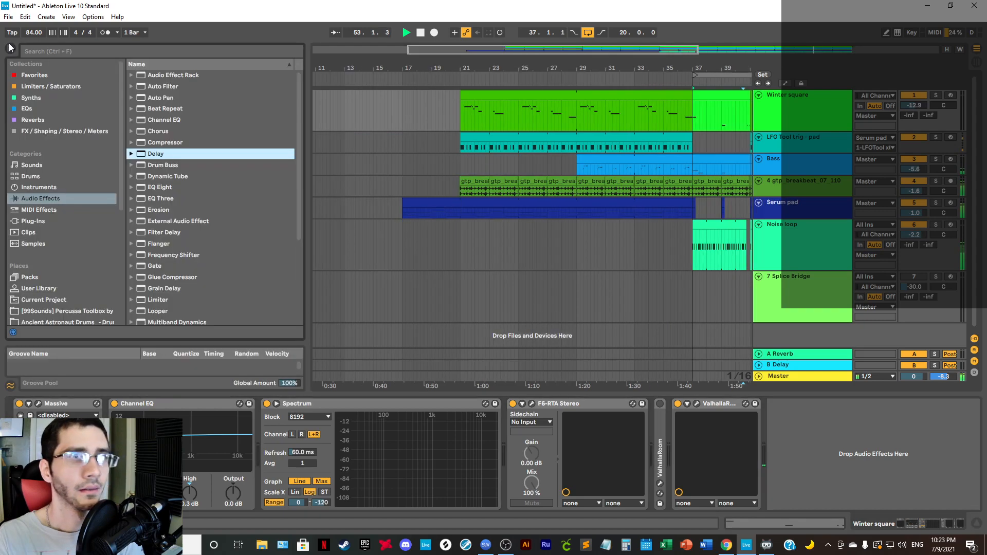
pyautogui.scroll(-3, 183, 226)
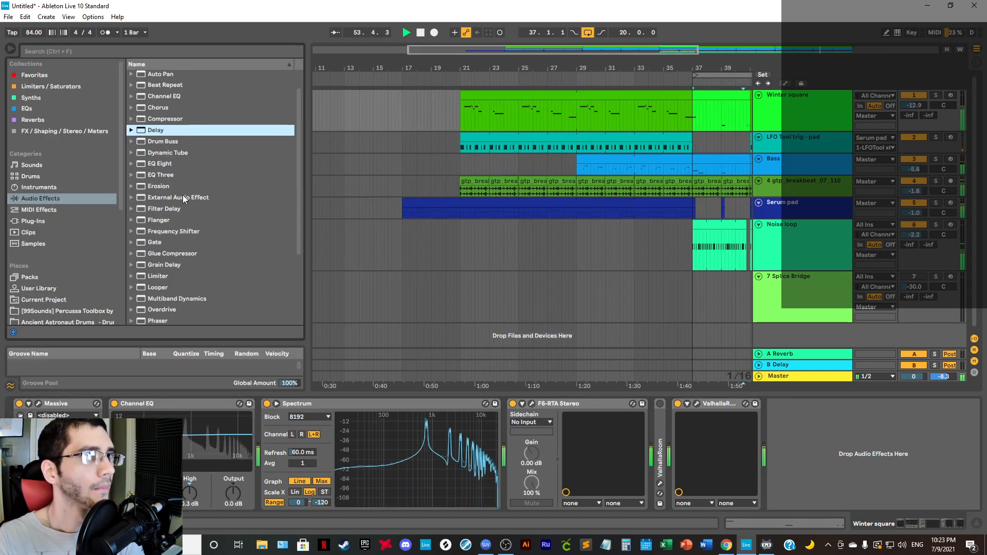
pyautogui.click(175, 242)
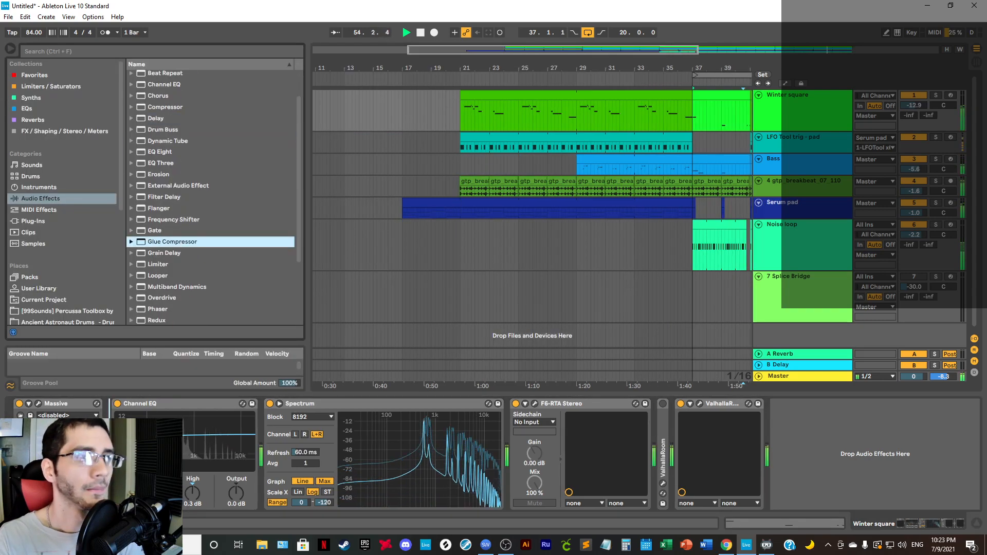
pyautogui.press('Return')
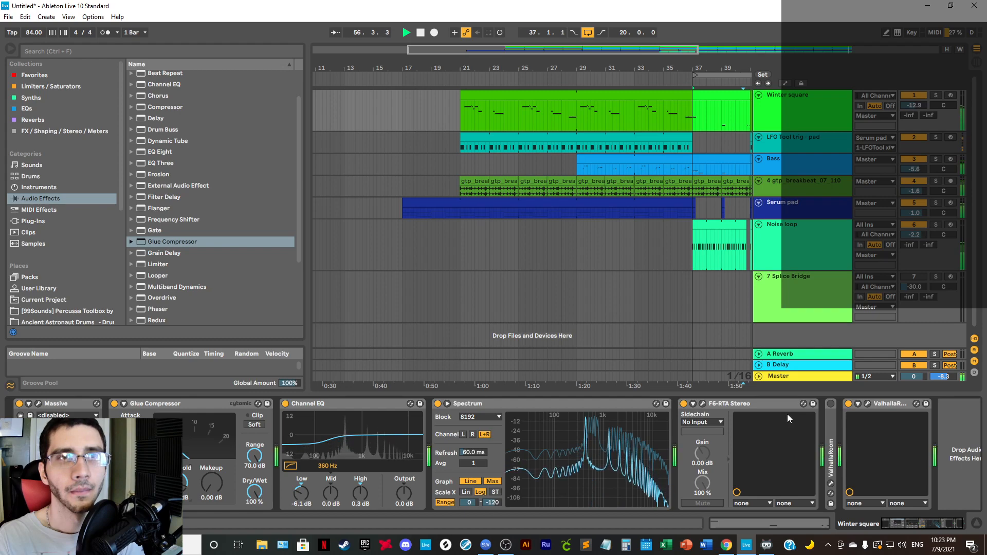
# Step: Stop playback, move the Glue Compressor directly after F6-RTA Stereo, and delete the folded ValhallaRoom device
pyautogui.press('space')
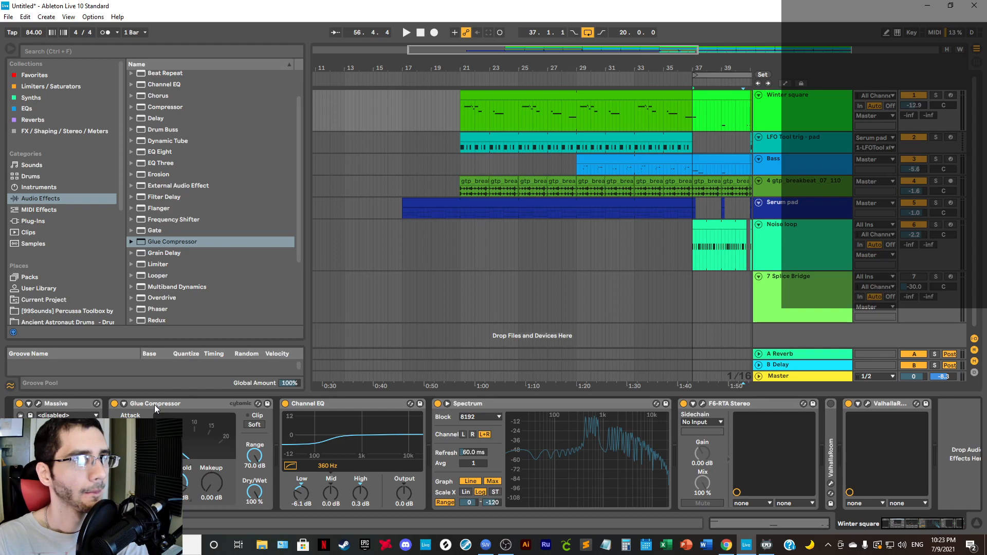
pyautogui.moveTo(149, 408); pyautogui.dragTo(807, 433)
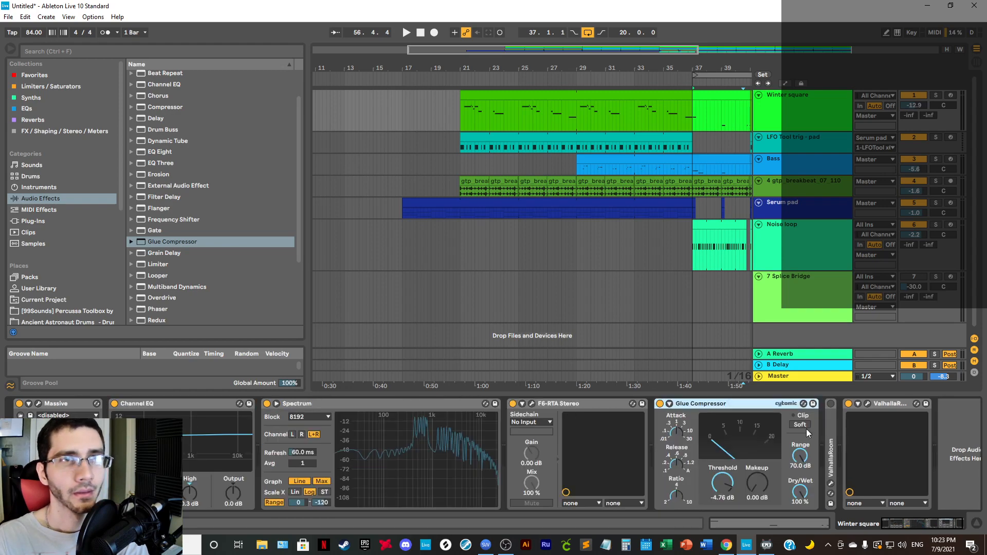
pyautogui.rightClick(831, 443)
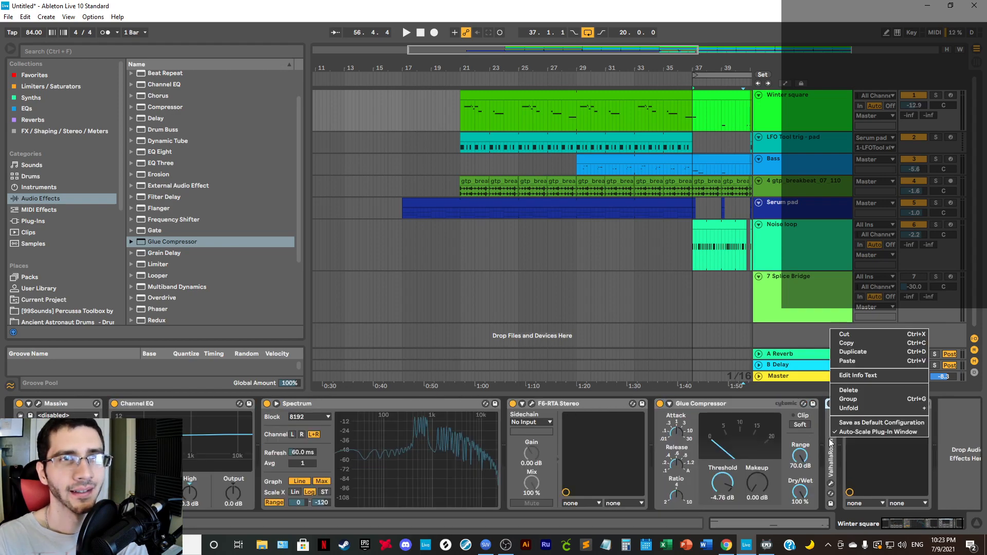
pyautogui.click(854, 381)
# Step: Set the arrangement's fixed grid to 1 Bar and play the song from bar 39
pyautogui.moveTo(707, 70); pyautogui.dragTo(480, 68)
pyautogui.rightClick(712, 209)
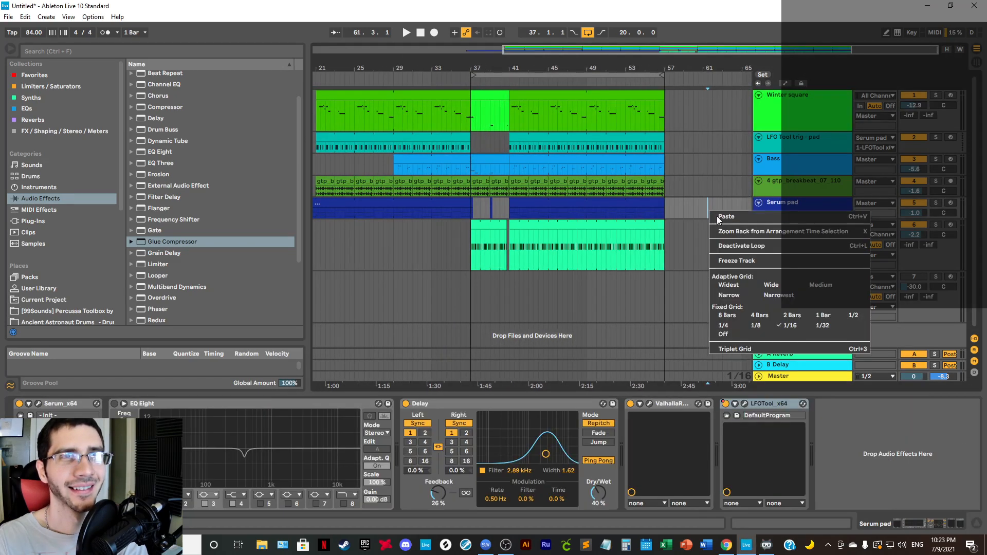
pyautogui.click(822, 315)
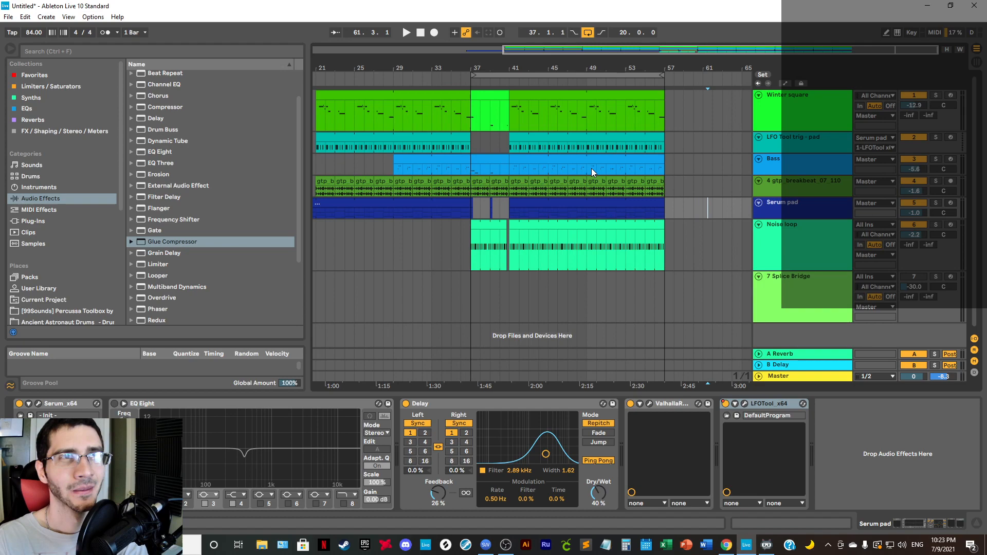
pyautogui.click(492, 142)
pyautogui.press('space')
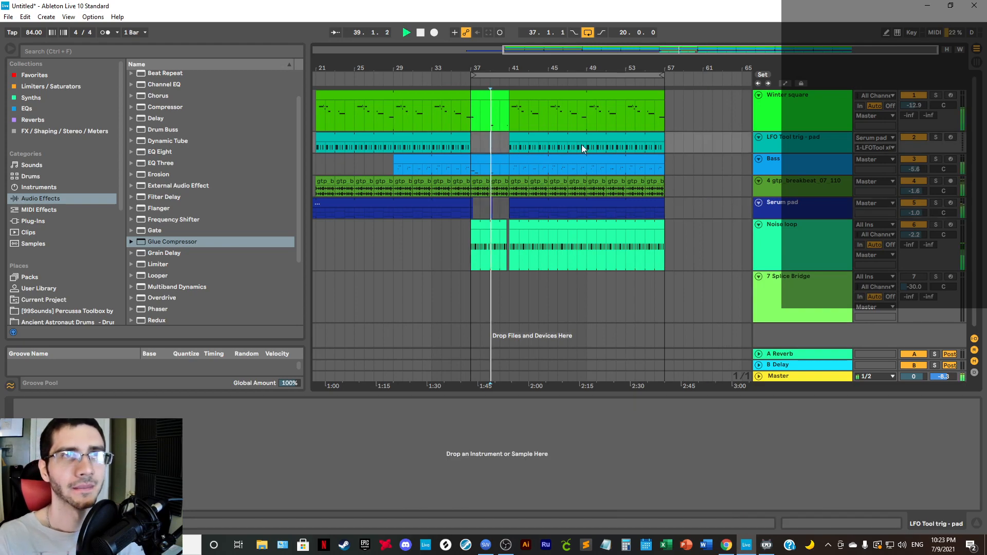
# Step: Set the Winter square Glue Compressor's threshold to -7.94 dB and its makeup gain to 1.27 dB
pyautogui.click(817, 103)
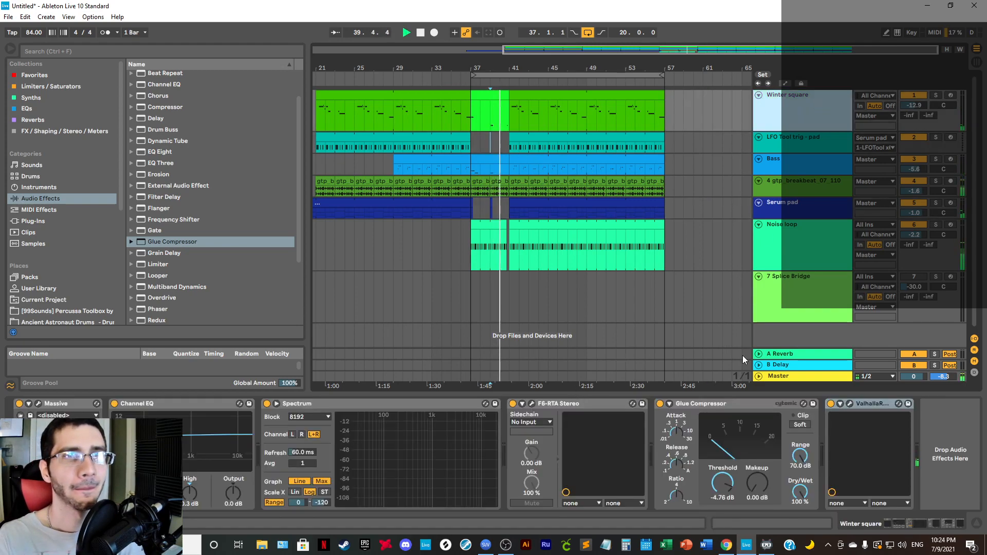
pyautogui.click(794, 140)
pyautogui.click(792, 106)
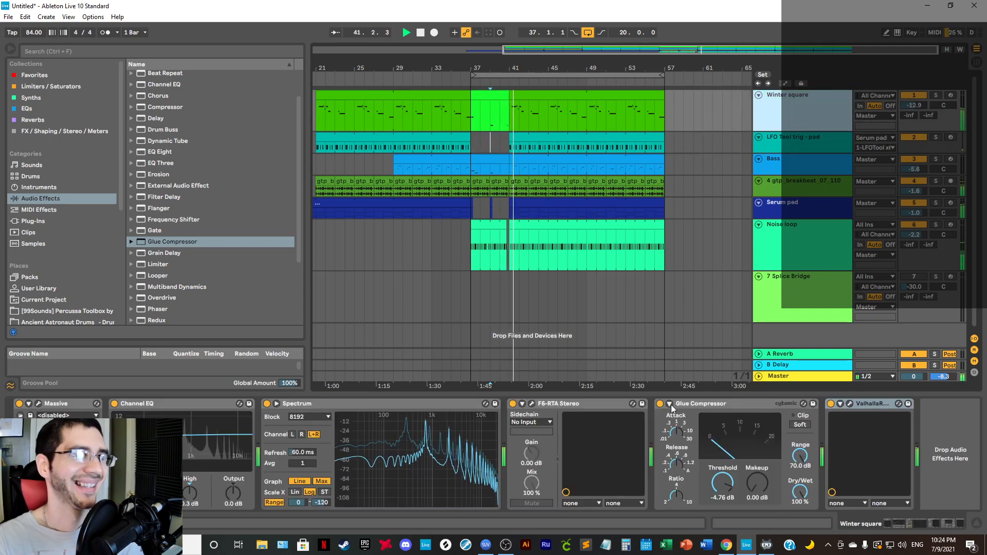
pyautogui.moveTo(723, 483); pyautogui.dragTo(757, 480)
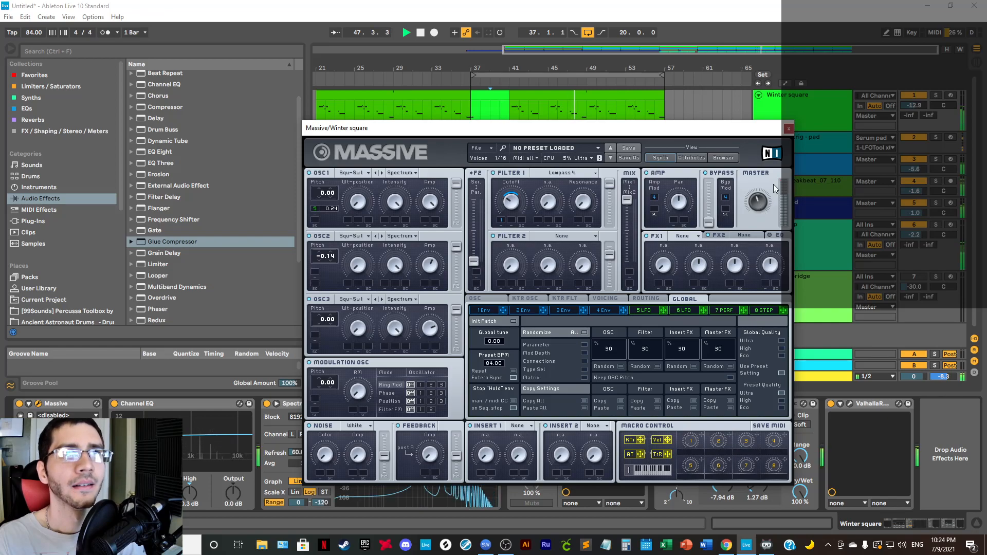
# Step: Close the Massive window, set the Winter square track volume to -11.9 dB, and lower its Glue Compressor threshold to -11.4 dB
pyautogui.click(788, 129)
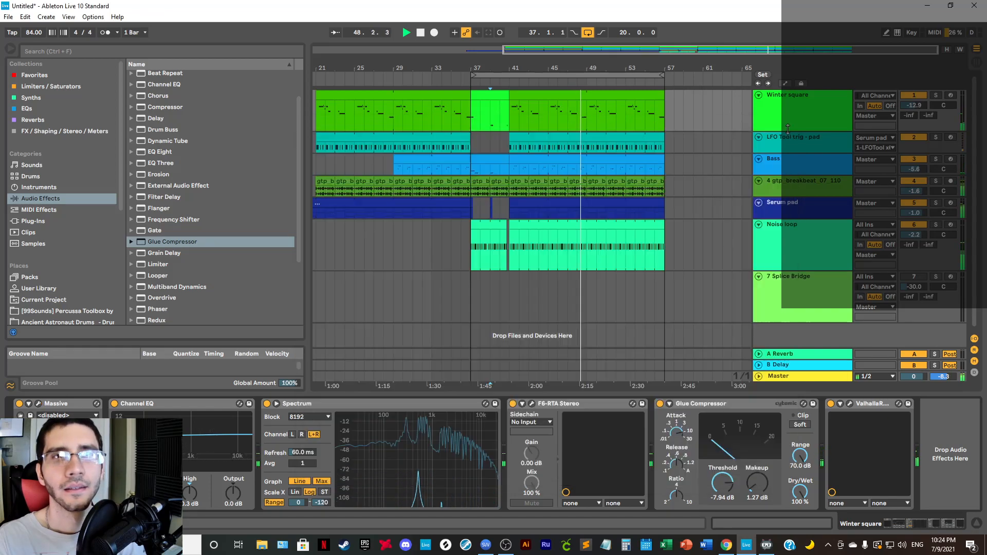
pyautogui.click(38, 404)
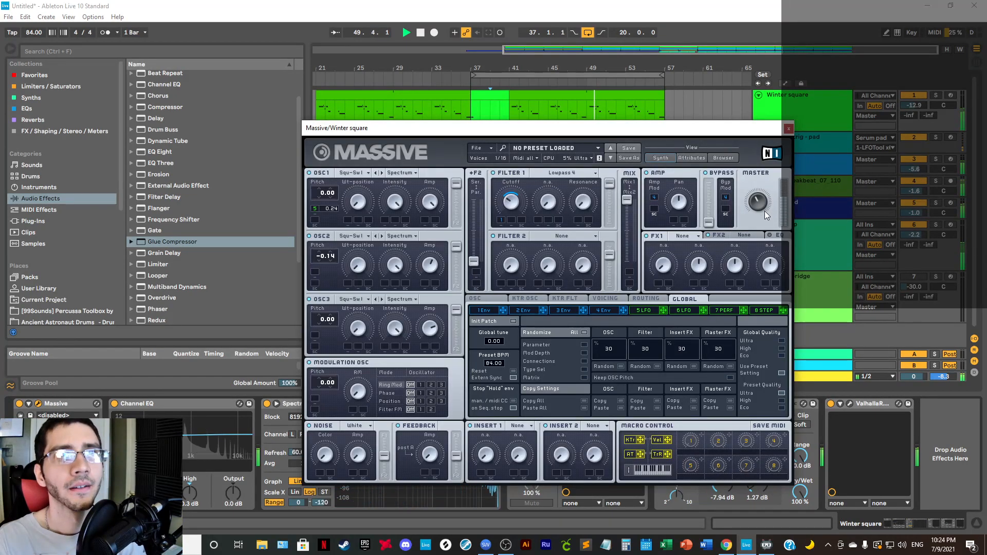
pyautogui.click(789, 128)
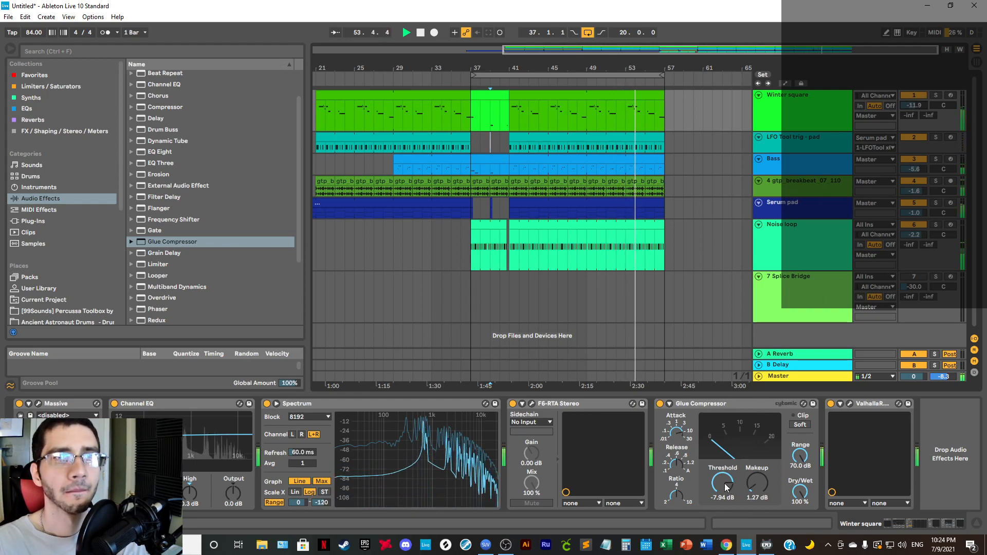
pyautogui.moveTo(723, 483); pyautogui.dragTo(727, 493)
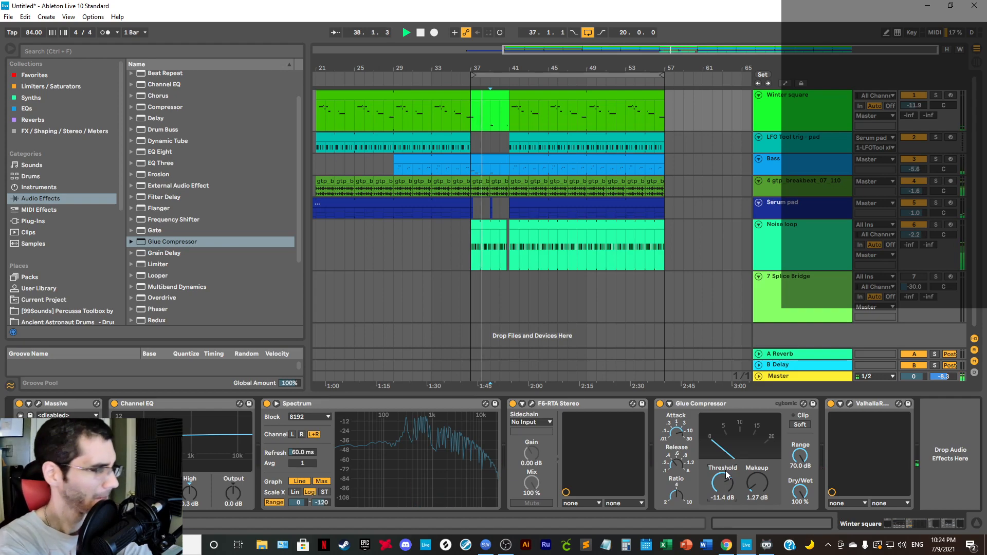
# Step: Switch to the Session mixer, reset the Master peak level indicator, and select the Master track
pyautogui.press('Tab')
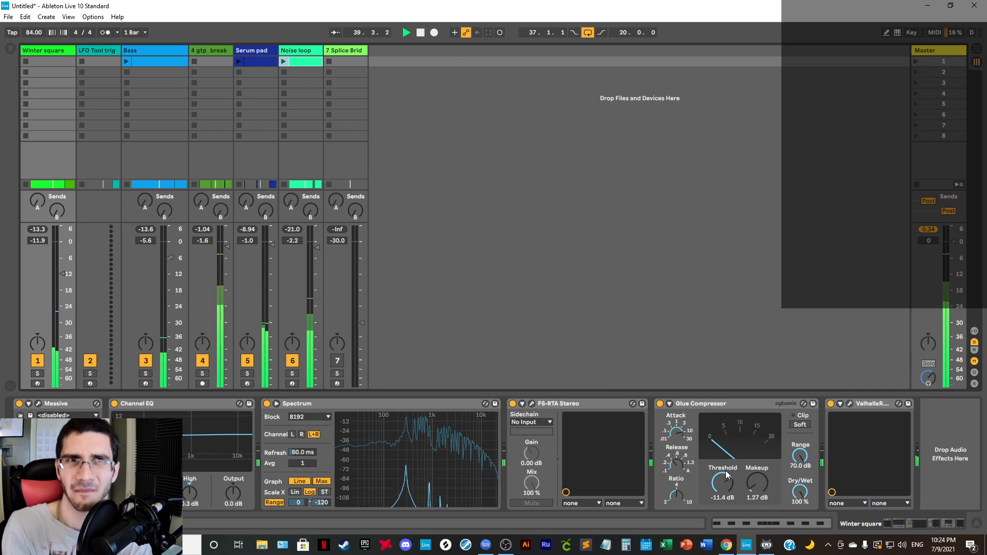
pyautogui.click(930, 230)
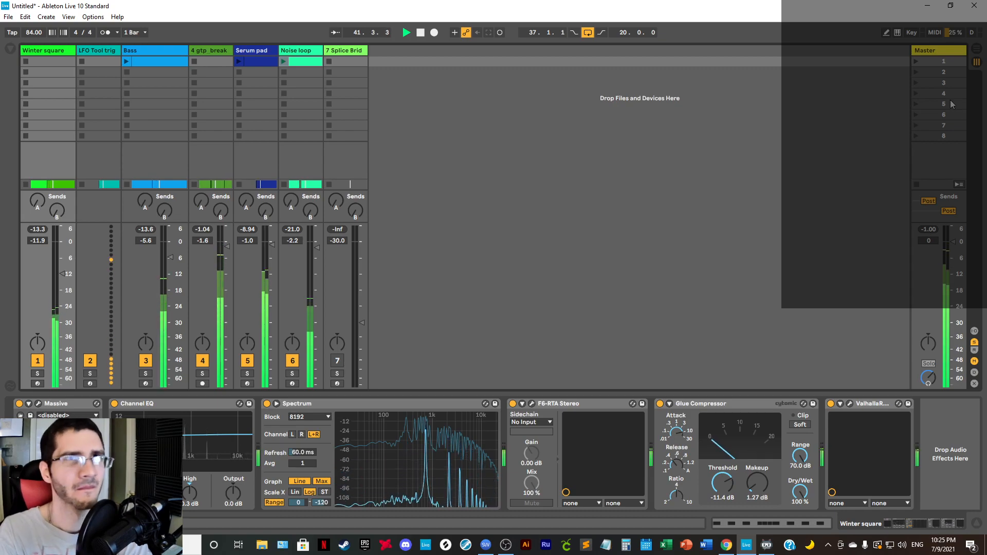
pyautogui.click(932, 261)
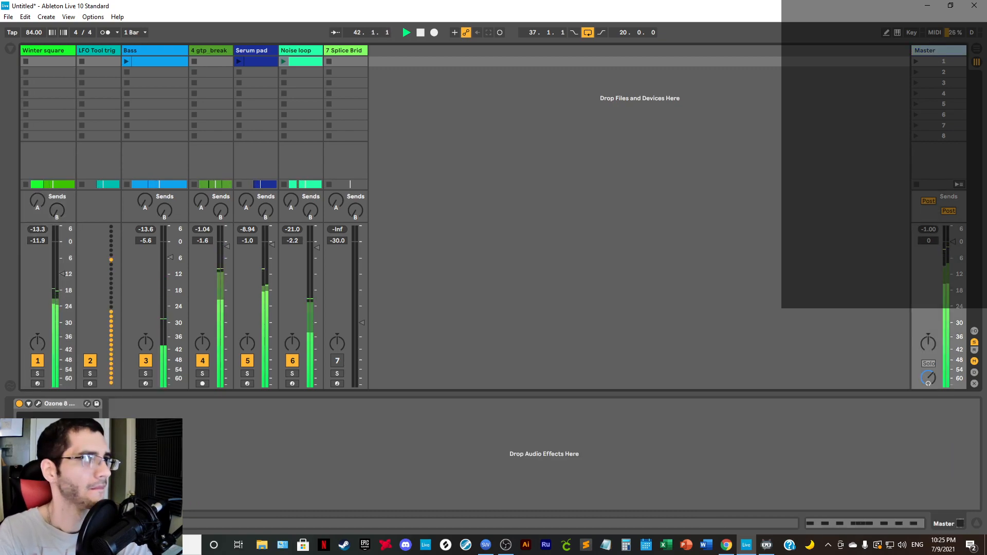
# Step: In the Master's Ozone 8 Elements, enable the Maximizer with True Peak and a -1.0 dB ceiling, and set the input gain to -1.1 dB
pyautogui.click(38, 404)
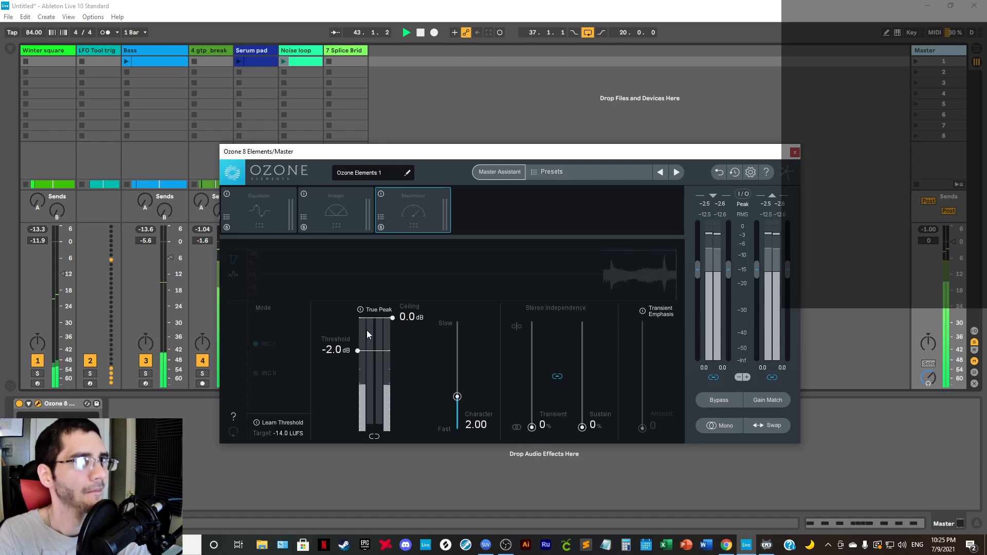
pyautogui.moveTo(392, 320); pyautogui.dragTo(397, 338)
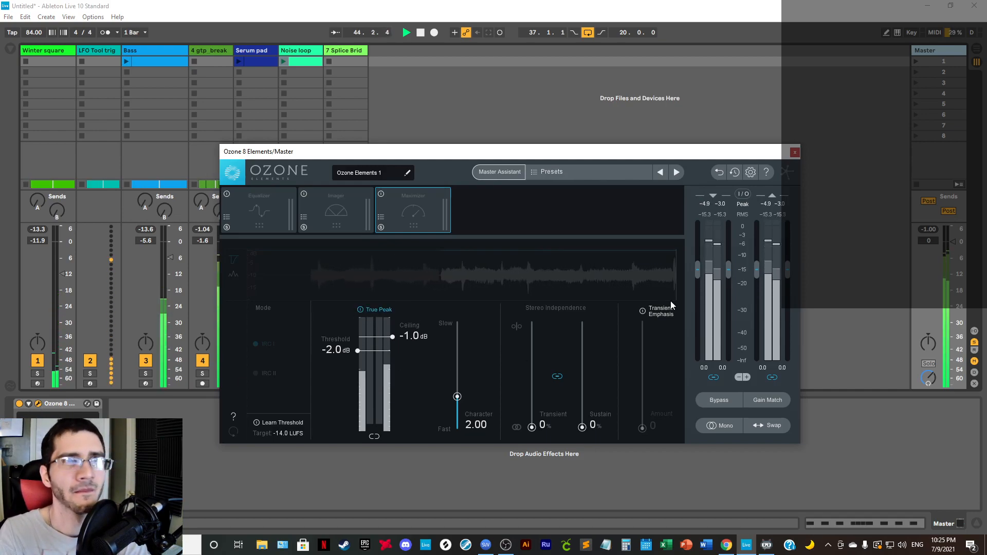
pyautogui.click(381, 195)
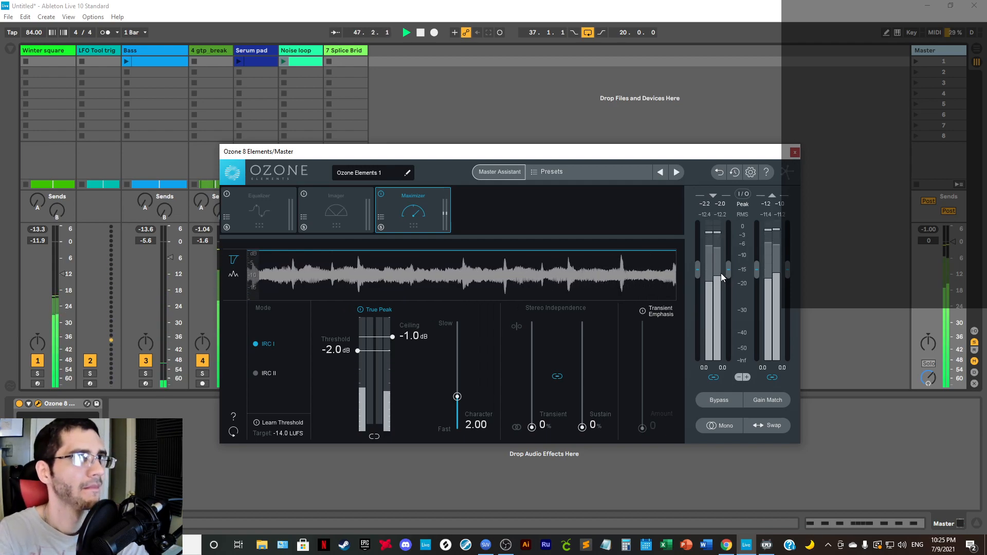
pyautogui.moveTo(697, 264); pyautogui.dragTo(699, 274)
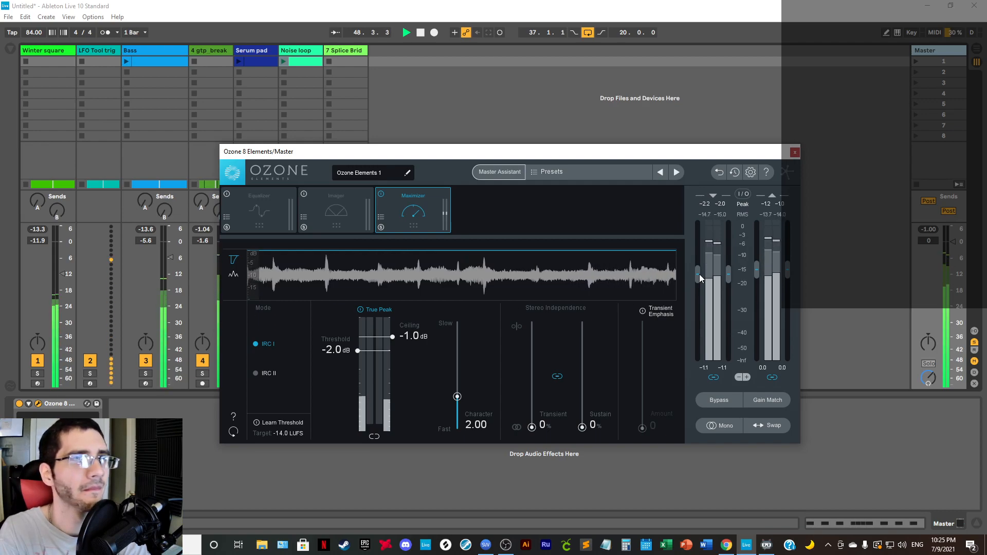
pyautogui.click(795, 153)
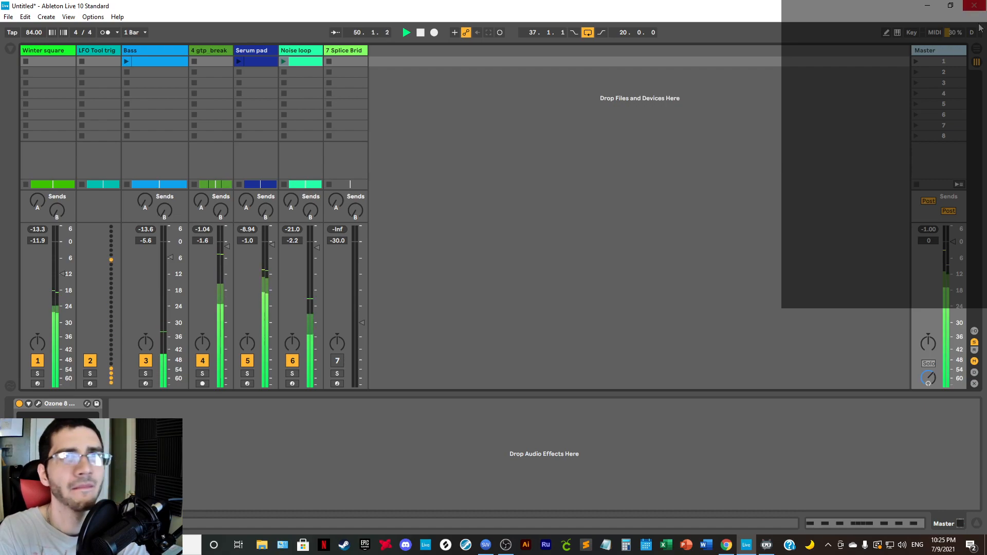
# Step: In the Arrangement, add an Auto Filter after the Noise loop track's Delay, with LFO amount 7.50 and cutoff 9.52 kHz
pyautogui.click(977, 49)
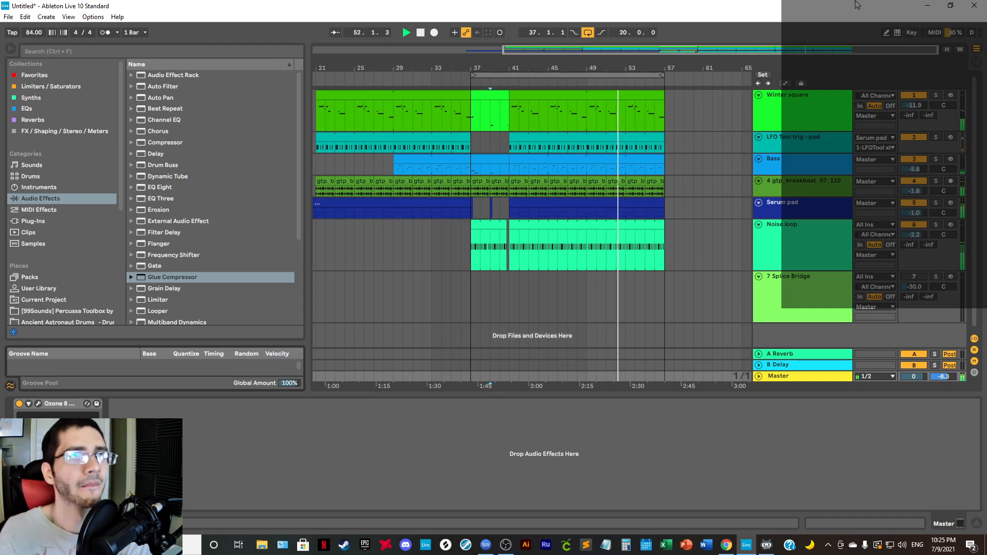
pyautogui.click(802, 268)
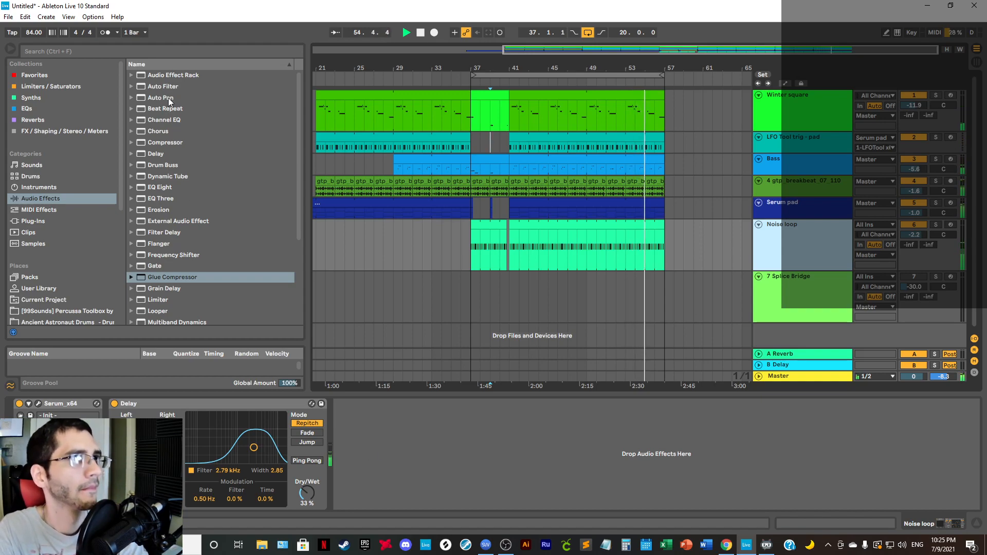
pyautogui.moveTo(161, 87); pyautogui.dragTo(404, 471)
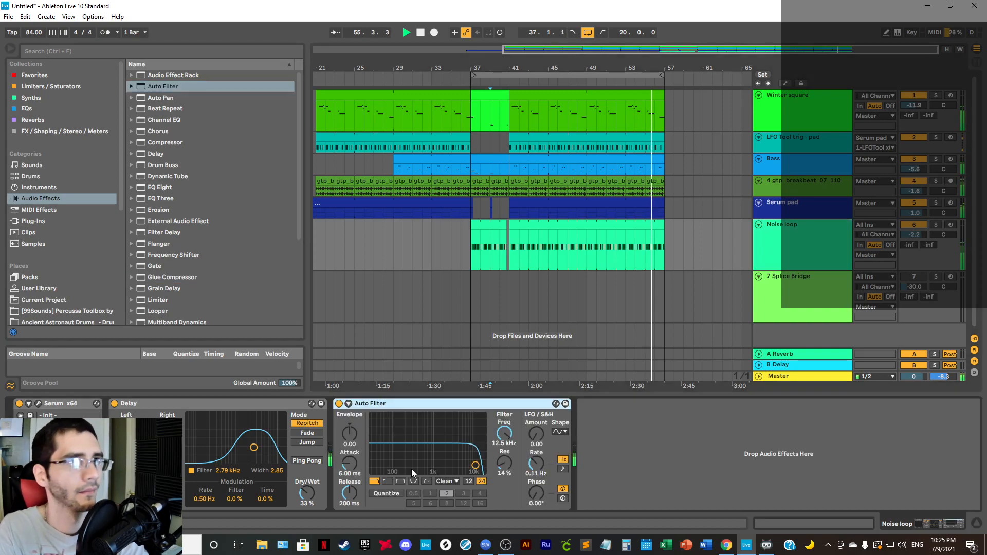
pyautogui.moveTo(475, 465)
pyautogui.mouseDown()
pyautogui.moveTo(466, 465)
pyautogui.moveTo(476, 466)
pyautogui.mouseUp()
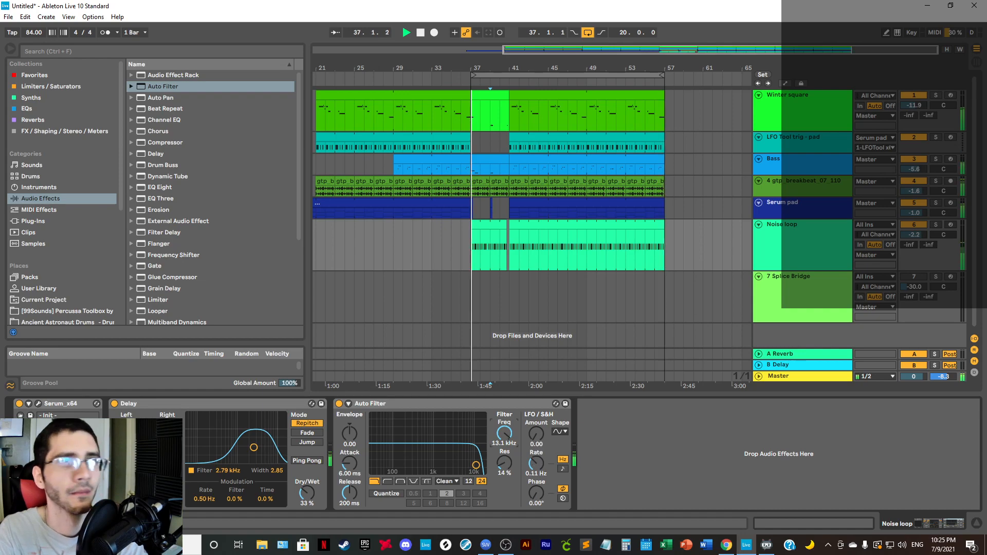
pyautogui.moveTo(535, 435)
pyautogui.mouseDown()
pyautogui.moveTo(536, 412)
pyautogui.moveTo(536, 444)
pyautogui.mouseUp()
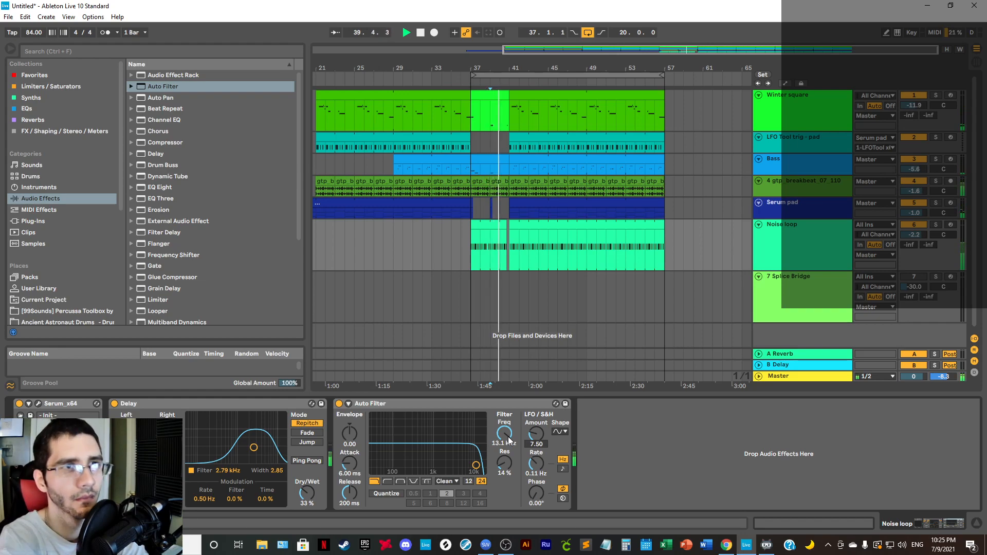
pyautogui.moveTo(509, 440); pyautogui.dragTo(509, 452)
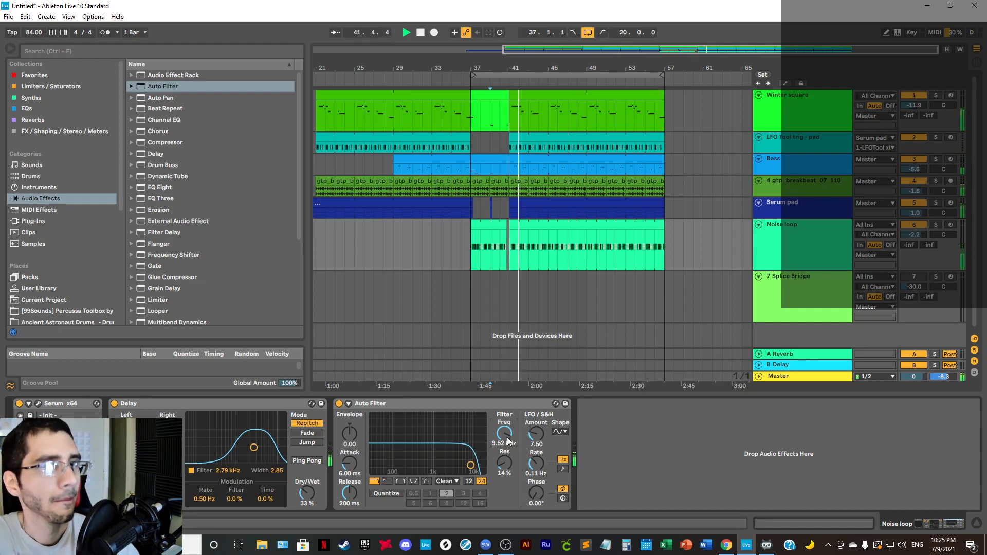
# Step: Solo the Noise loop track, raise its Auto Filter LFO amount to 9.76, and turn the solo off
pyautogui.click(936, 226)
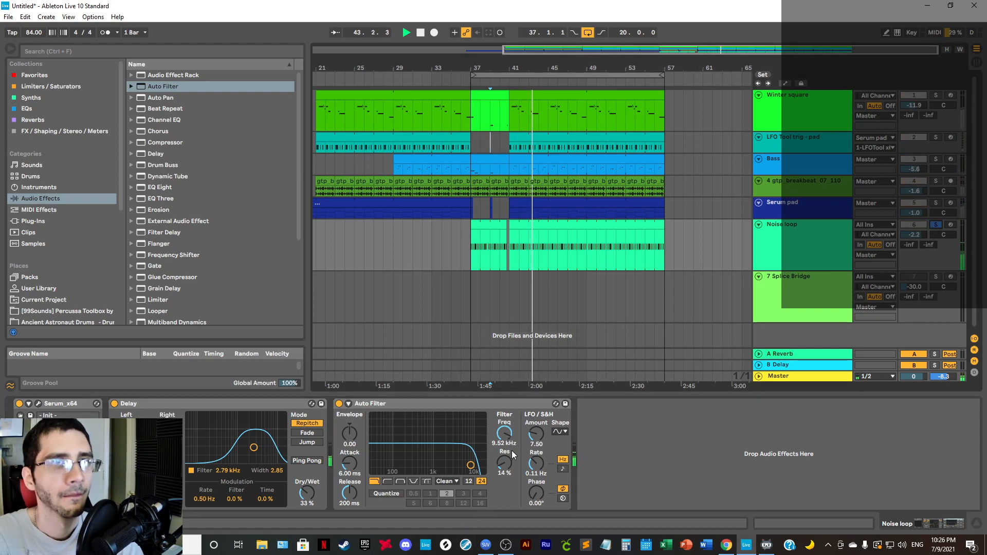
pyautogui.moveTo(535, 435); pyautogui.dragTo(535, 426)
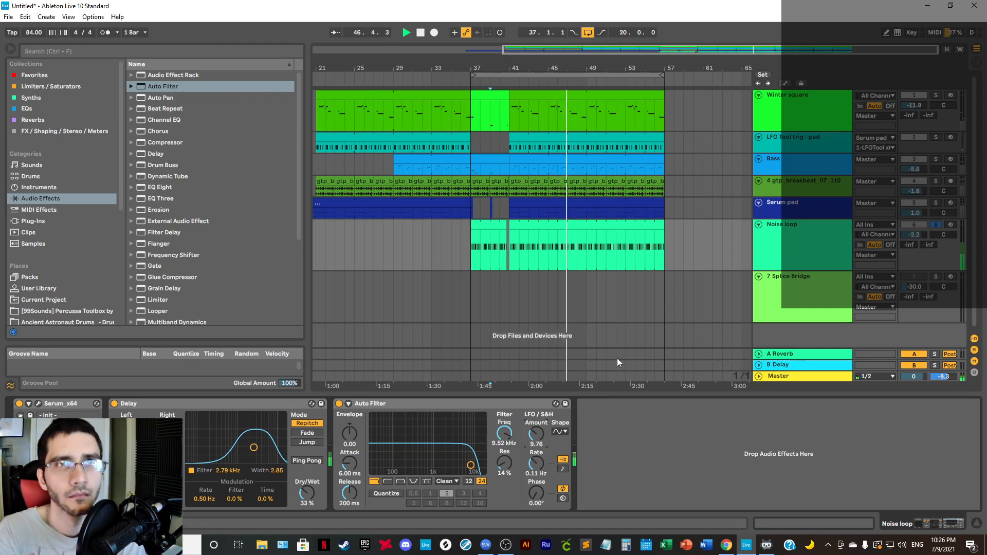
pyautogui.click(936, 226)
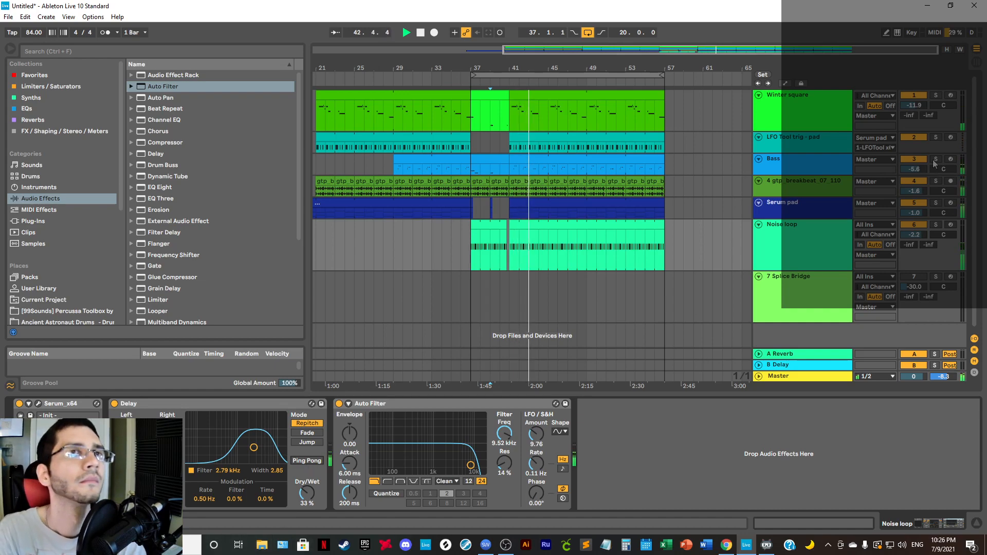
# Step: Check the device chains of the Winter square, Bass, breakbeat, Serum pad and Noise loop tracks
pyautogui.click(840, 122)
pyautogui.click(803, 166)
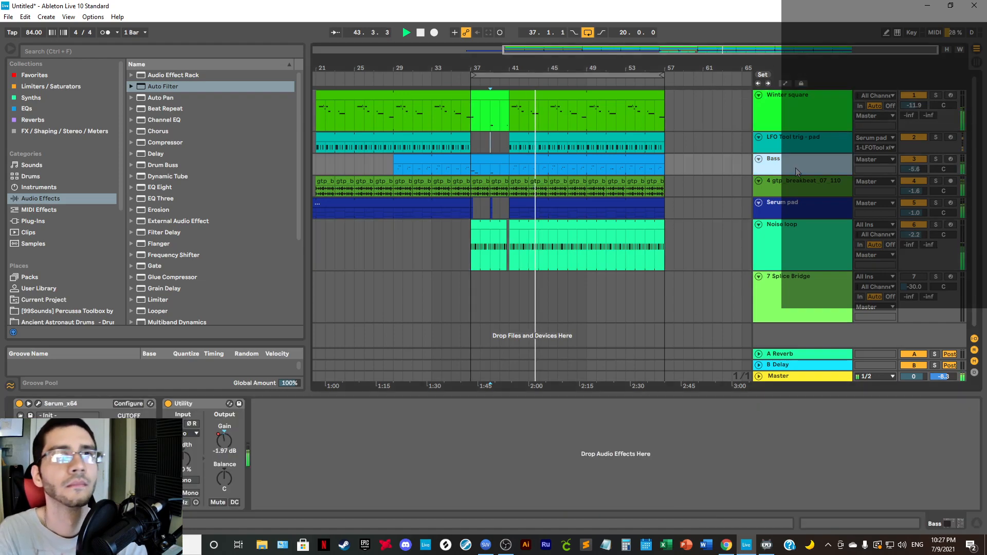
pyautogui.click(839, 190)
pyautogui.click(826, 209)
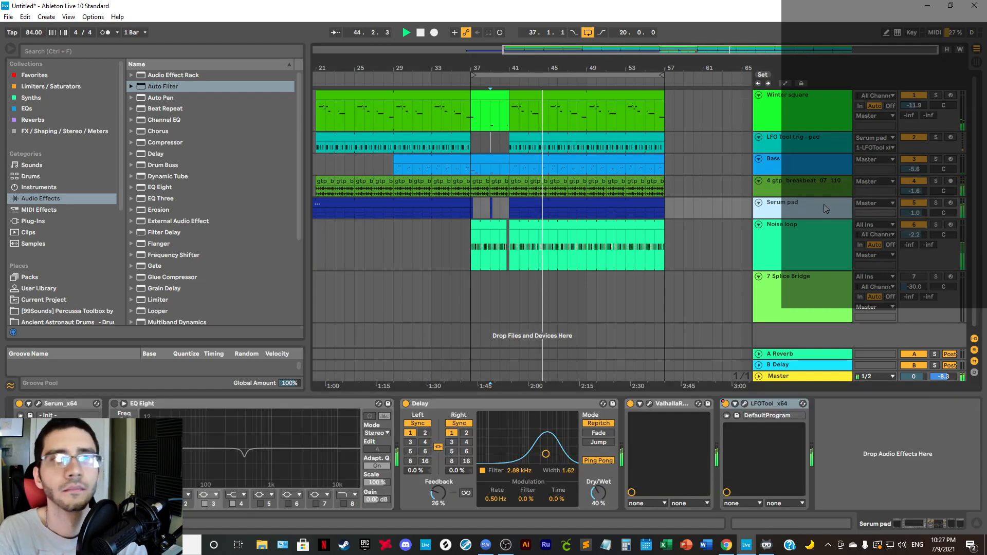
pyautogui.click(779, 252)
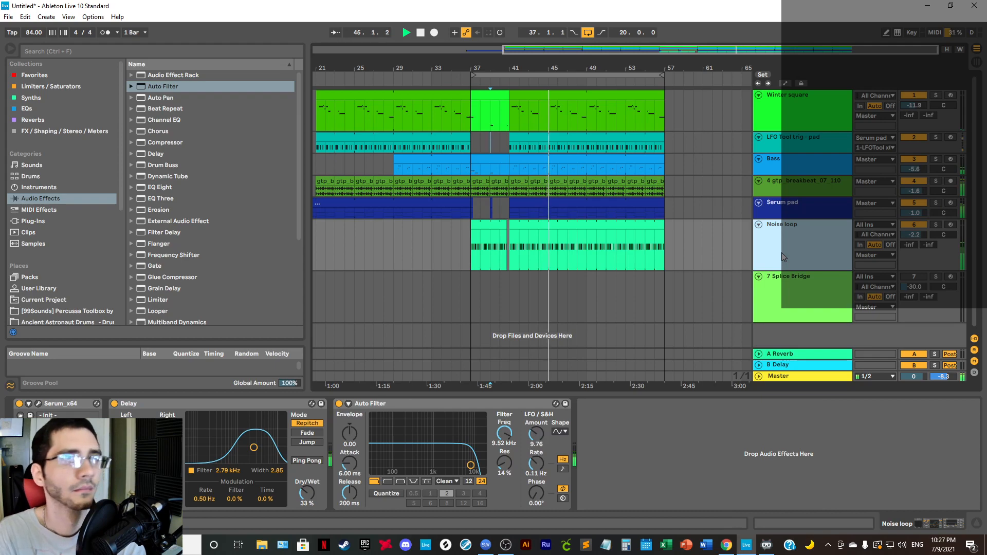
# Step: Change the arrangement's fixed grid to 4 Bars
pyautogui.moveTo(639, 67); pyautogui.dragTo(673, 67)
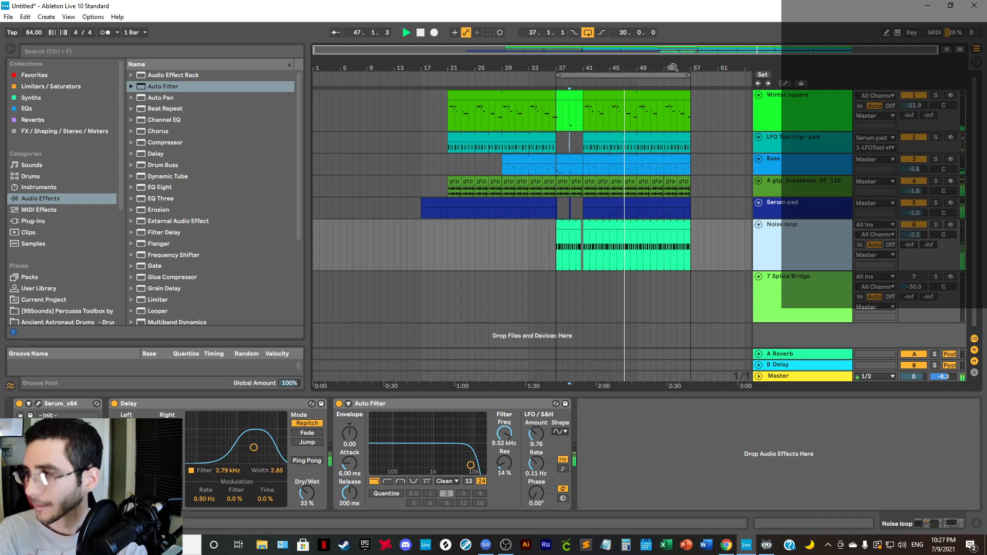
pyautogui.rightClick(704, 226)
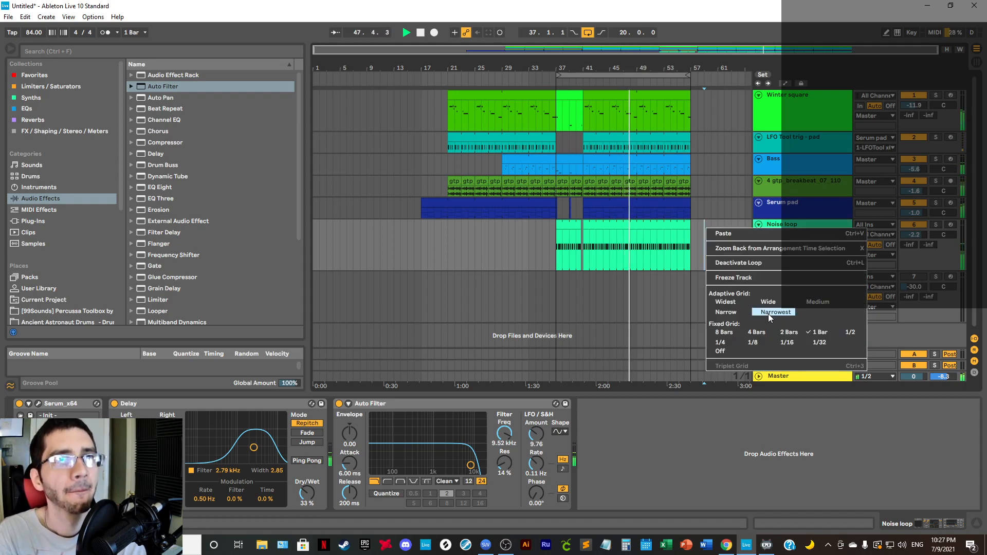
pyautogui.click(790, 332)
pyautogui.rightClick(730, 245)
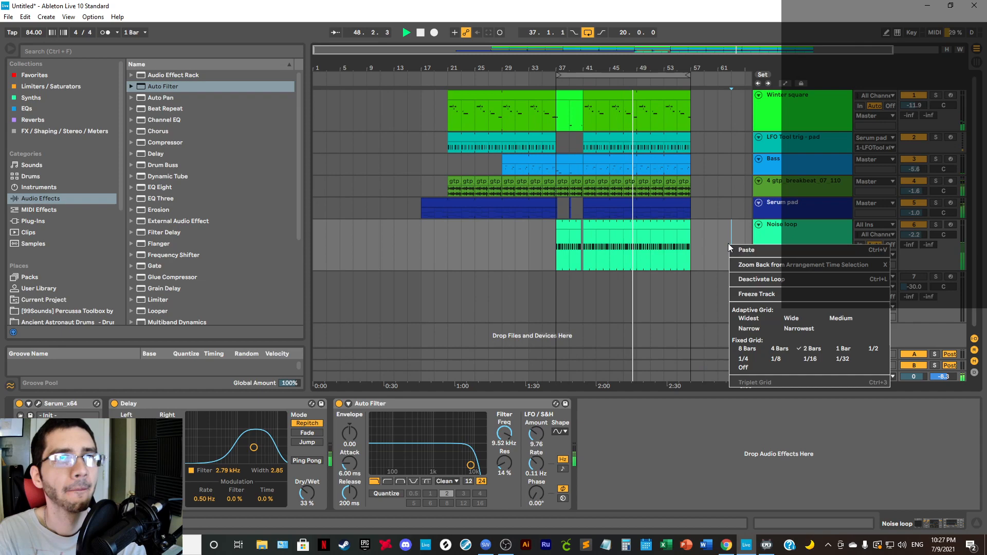
pyautogui.click(777, 348)
pyautogui.press('-')
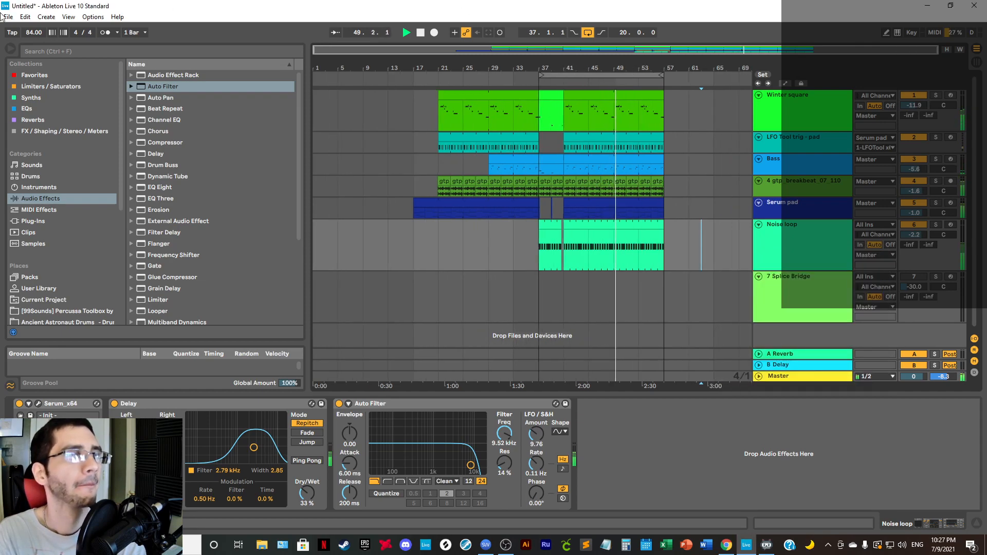
# Step: Hide the browser and turn off the arrangement loop
pyautogui.click(11, 49)
pyautogui.moveTo(217, 61); pyautogui.dragTo(226, 61)
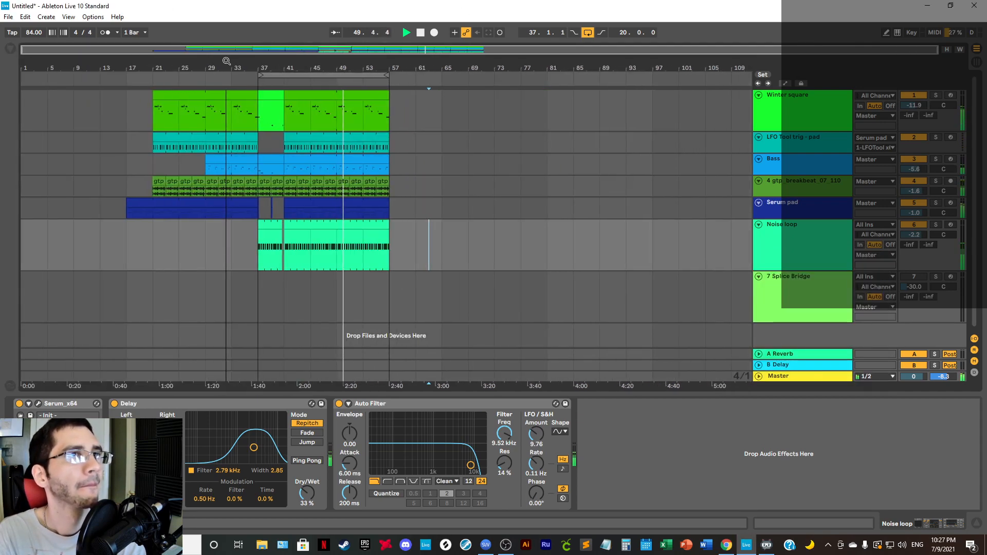
pyautogui.click(588, 32)
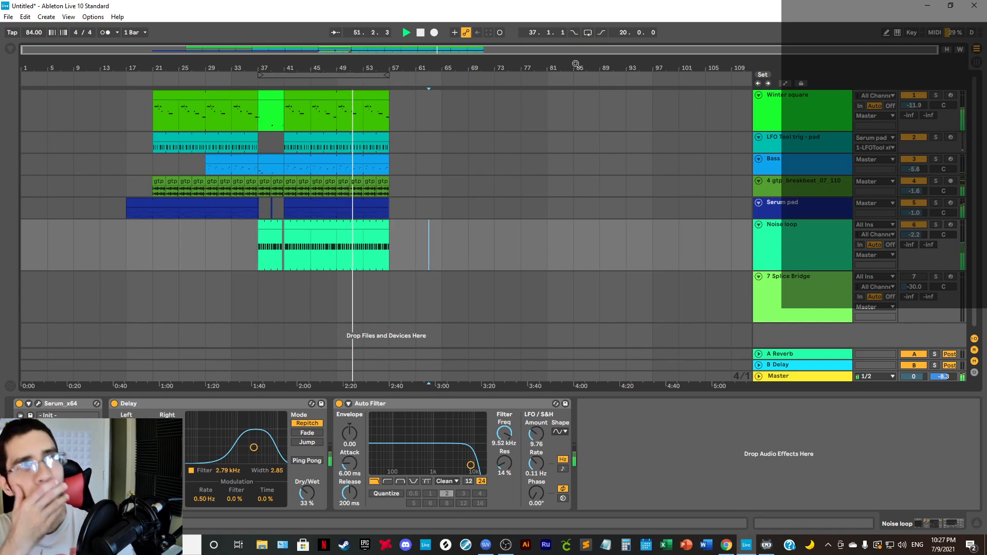
# Step: Copy the Utility device from the Bass track to the end of the Noise loop track's device chain
pyautogui.click(820, 170)
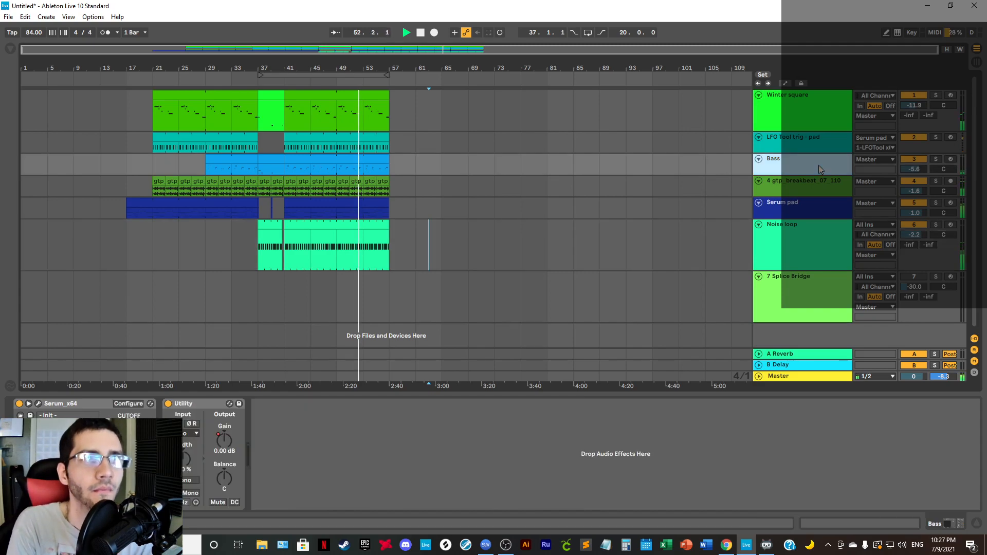
pyautogui.rightClick(185, 406)
pyautogui.click(201, 419)
pyautogui.click(803, 247)
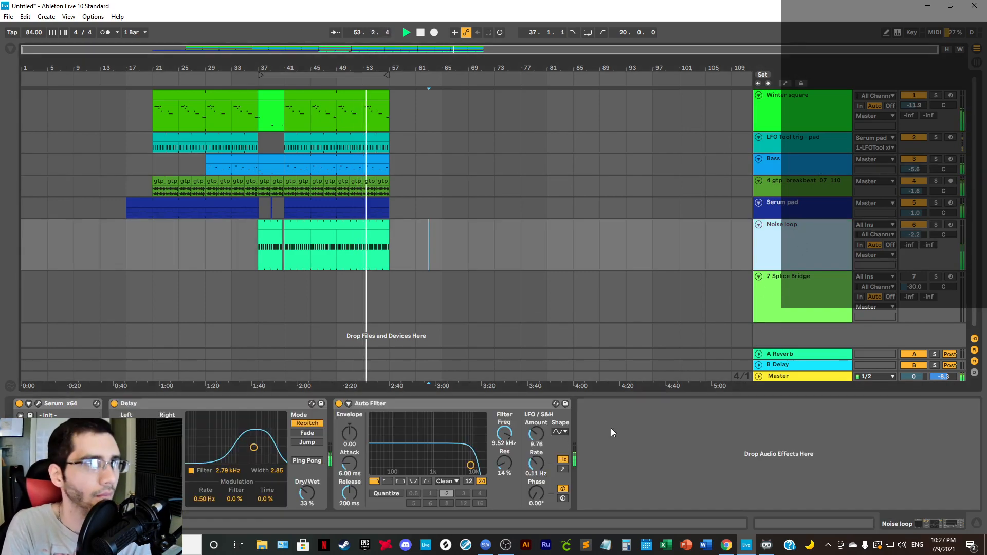
pyautogui.rightClick(643, 430)
pyautogui.click(658, 438)
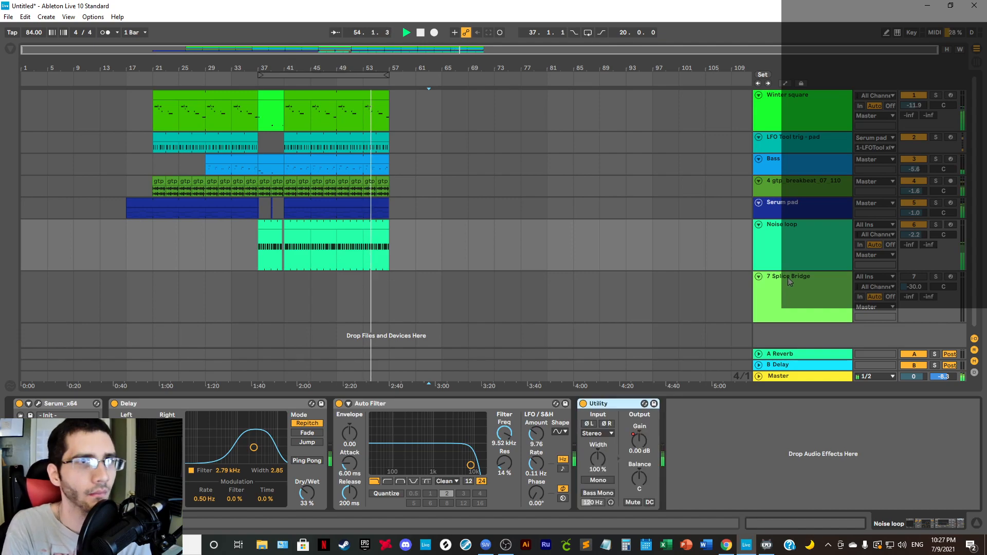
pyautogui.click(799, 259)
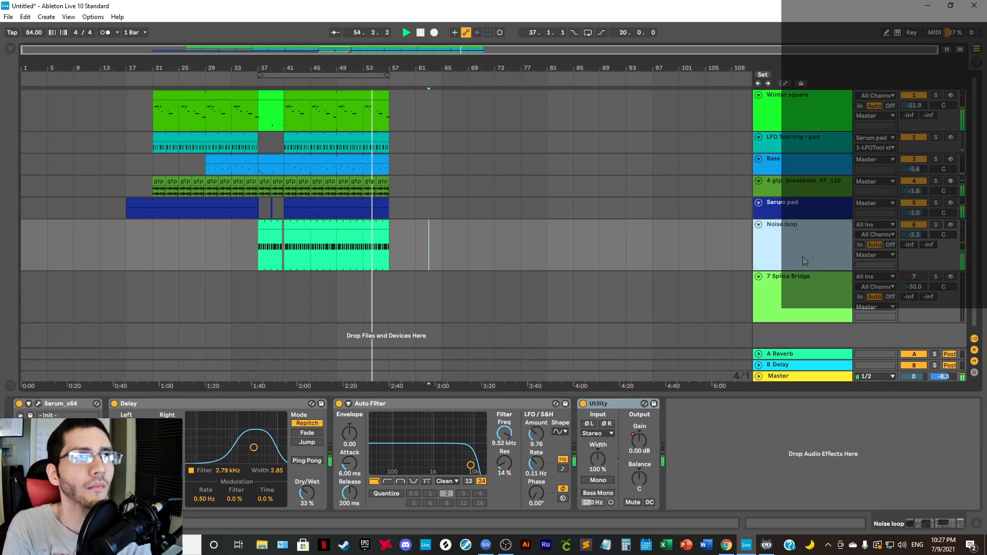
# Step: Show the Utility Gain automation on the Bass track and on the Noise loop track
pyautogui.click(800, 164)
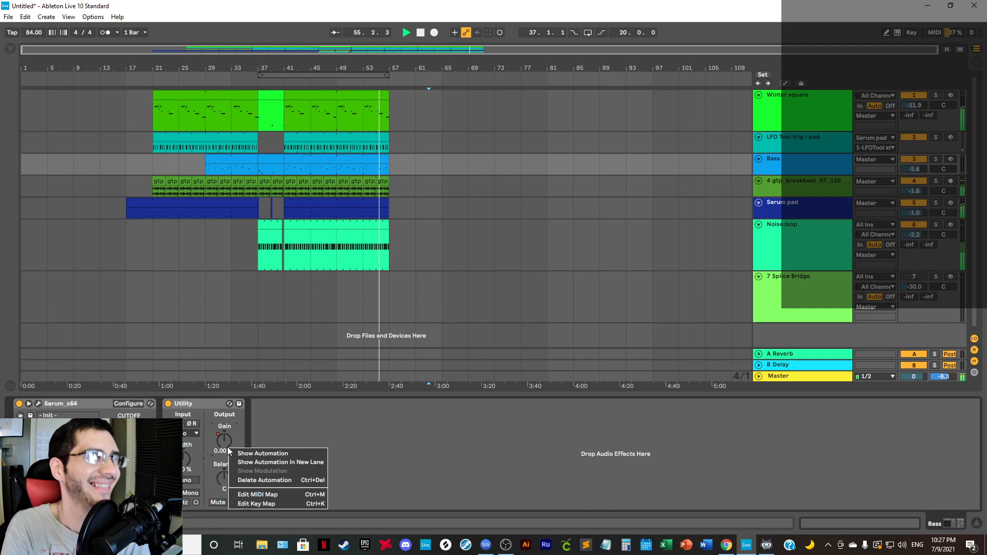
pyautogui.click(262, 454)
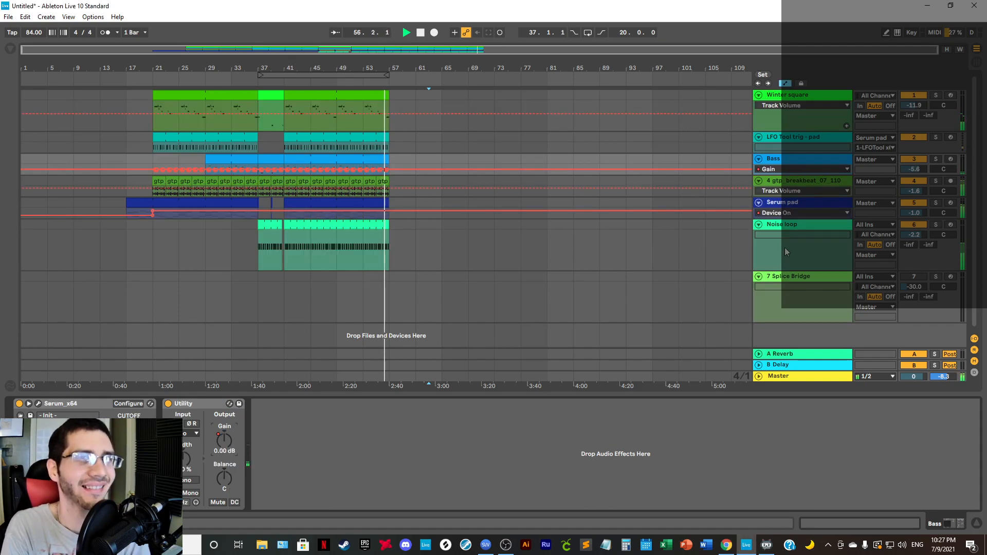
pyautogui.click(802, 242)
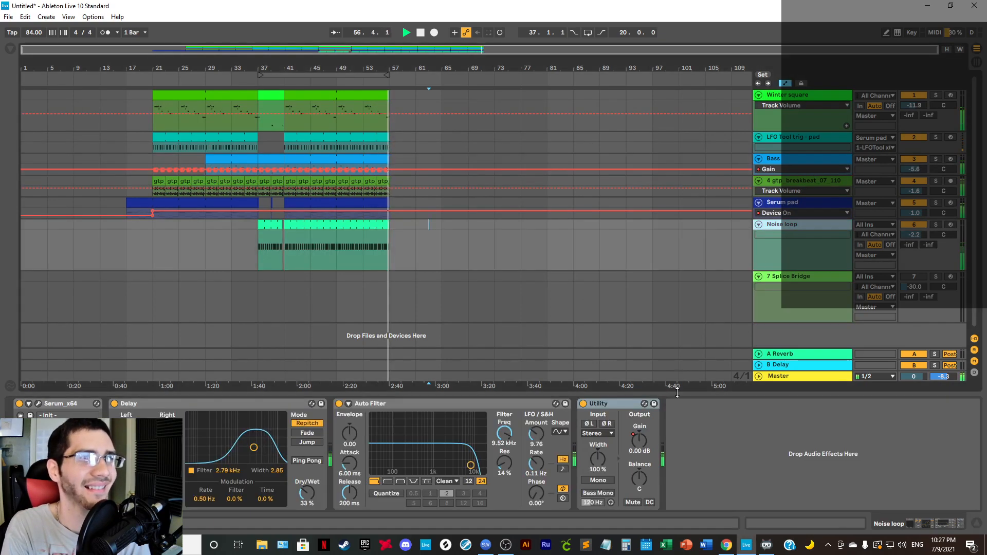
pyautogui.rightClick(639, 441)
pyautogui.click(663, 446)
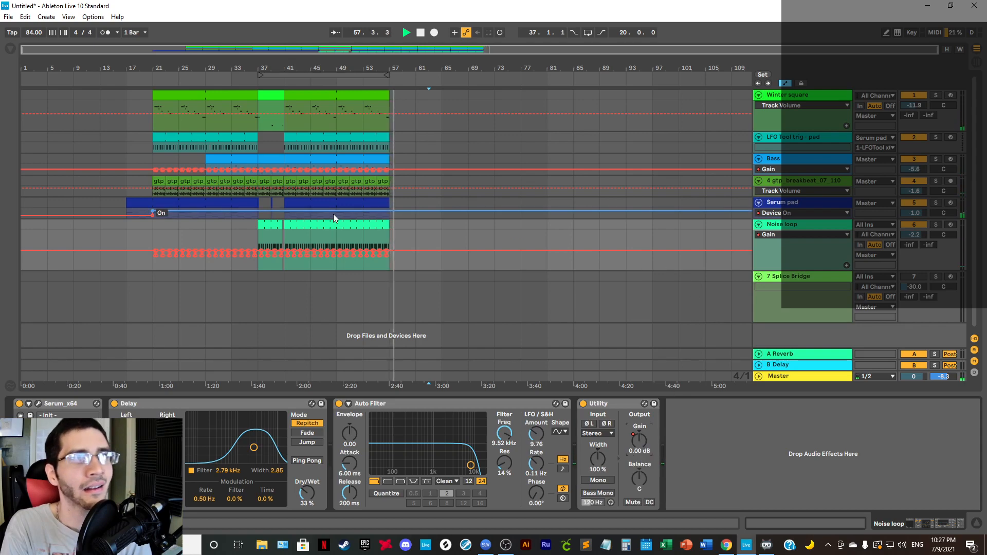
# Step: Delete the Noise loop track's Gain automation from bar 21 to bar 37, before its first clip
pyautogui.moveTo(201, 68); pyautogui.dragTo(200, 95)
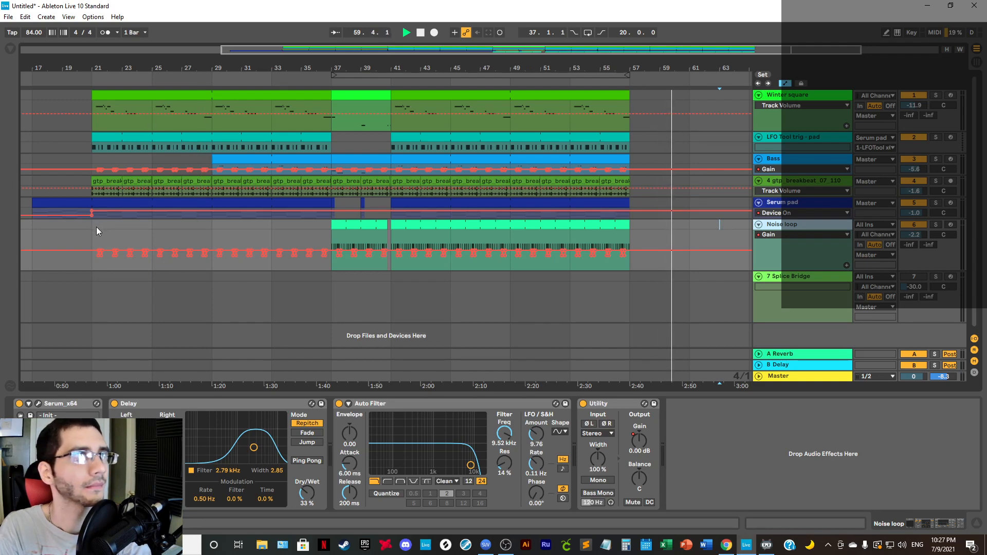
pyautogui.moveTo(94, 226); pyautogui.dragTo(324, 236)
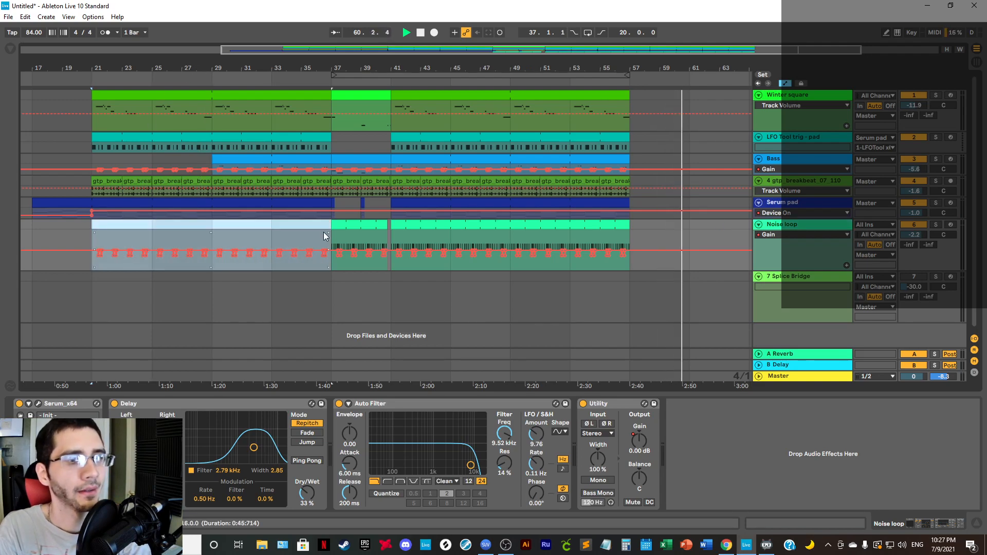
pyautogui.press('Delete')
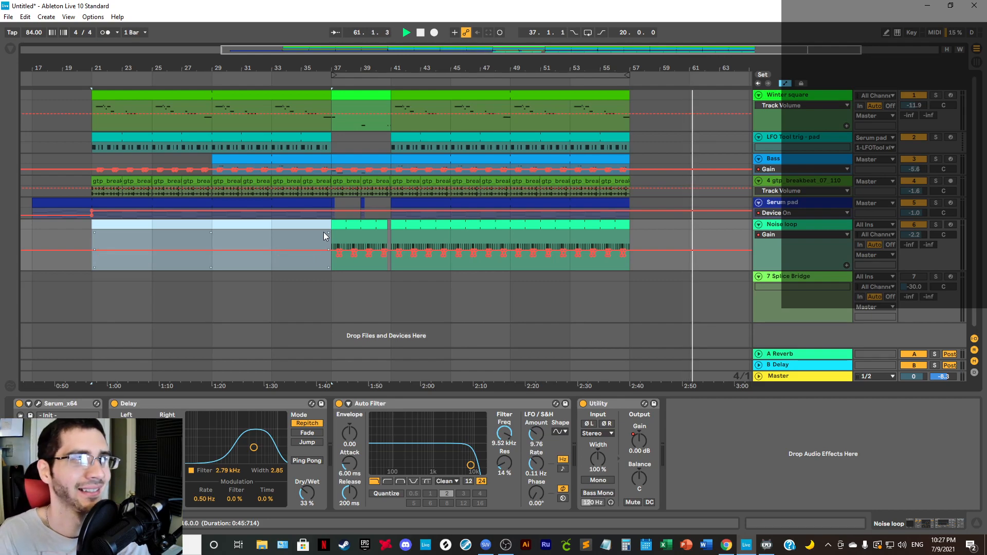
pyautogui.click(689, 224)
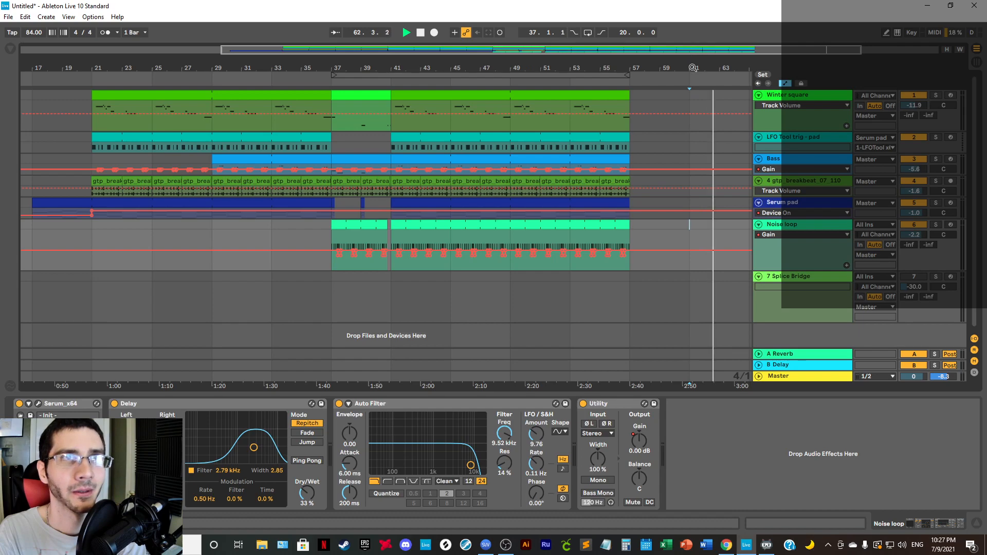
pyautogui.moveTo(694, 50); pyautogui.dragTo(694, 20)
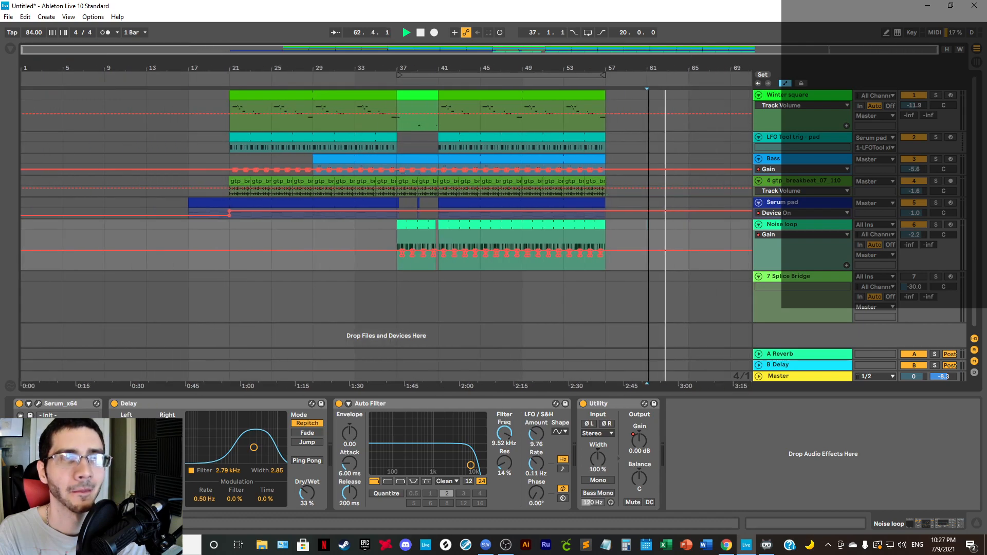
pyautogui.rightClick(686, 224)
pyautogui.click(755, 314)
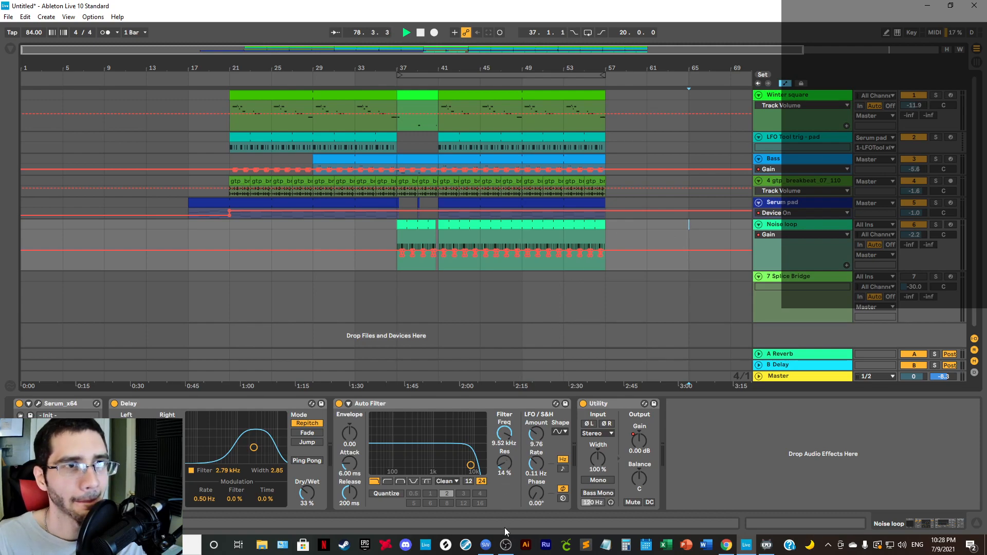
pyautogui.click(507, 546)
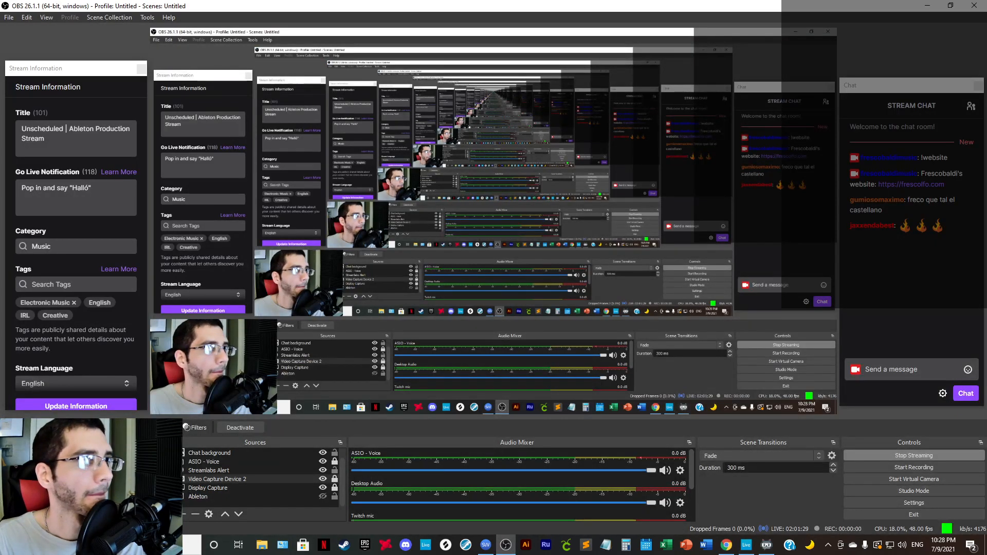
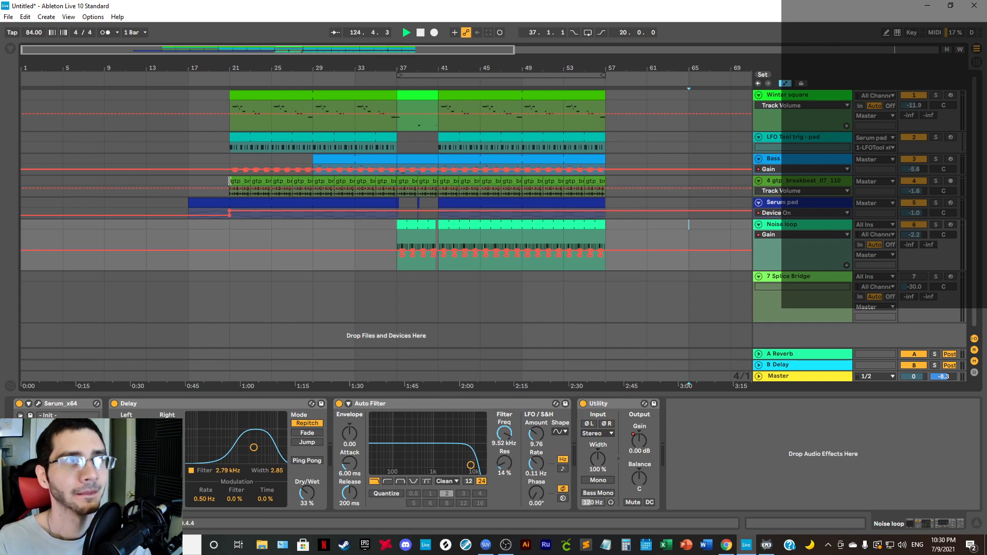
# Step: Play the song from bar 17 and set the Bass track's Serum filter cutoff to 1122 Hz
pyautogui.click(187, 95)
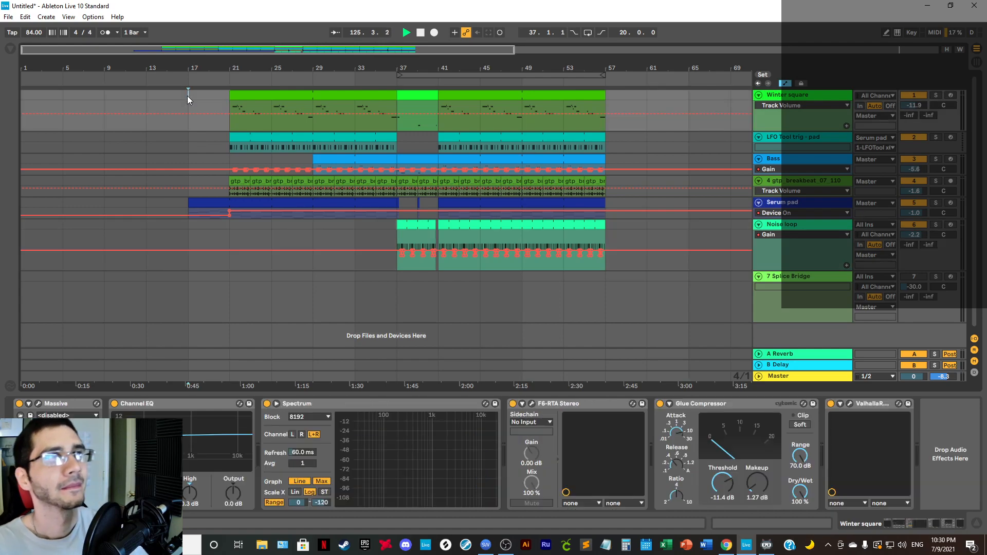
pyautogui.press('space')
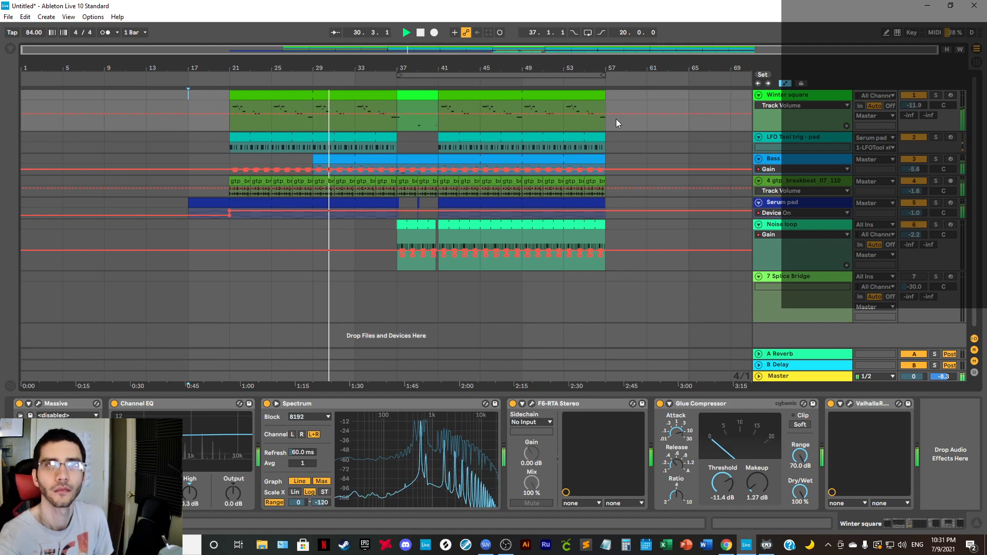
pyautogui.click(816, 166)
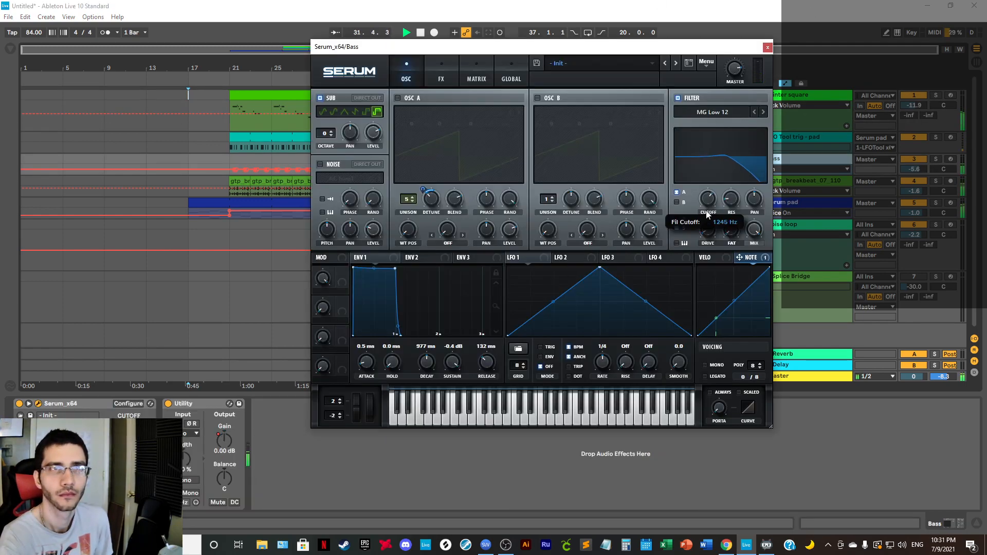
pyautogui.moveTo(707, 210)
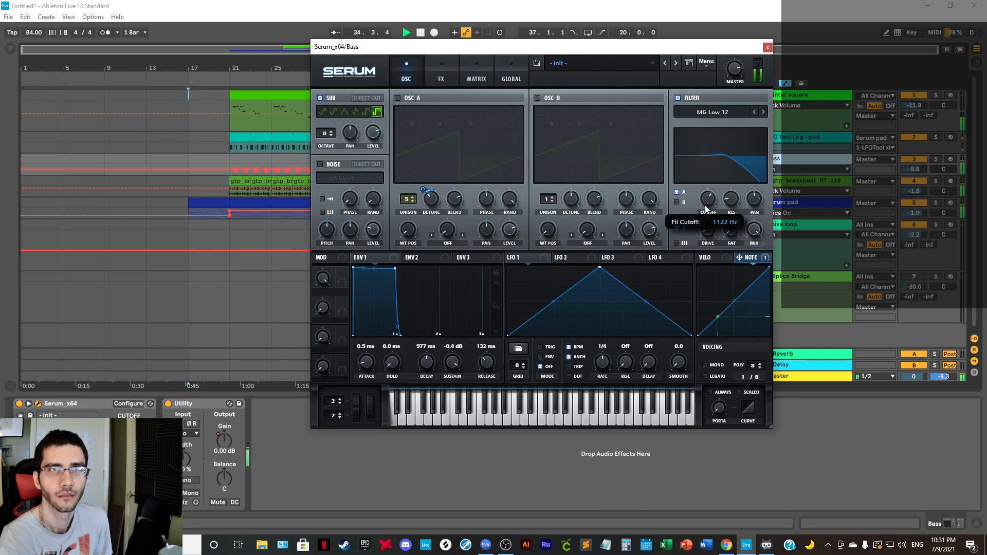
pyautogui.click(767, 47)
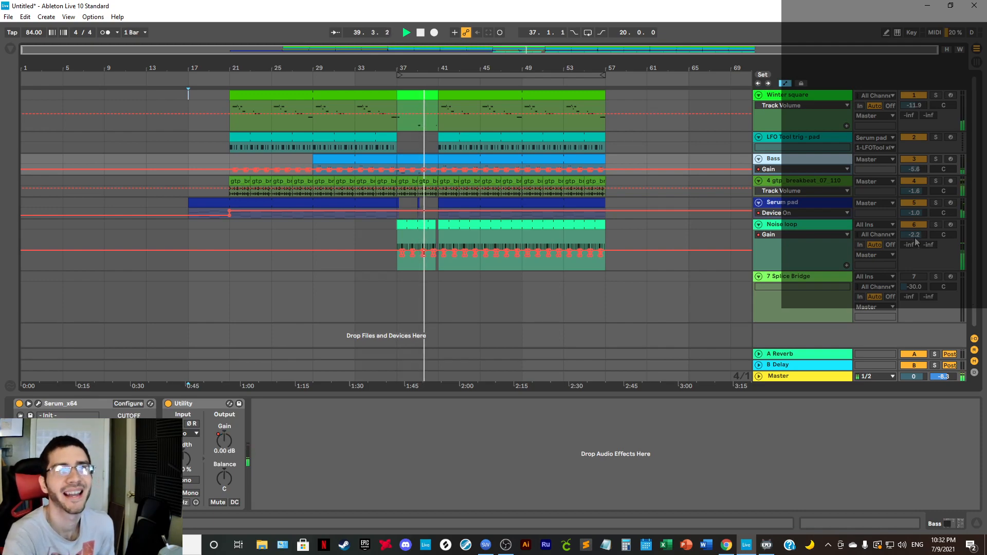
# Step: Set the Noise loop track's volume to -1.2 dB and make the Winter square track taller
pyautogui.moveTo(914, 235); pyautogui.dragTo(915, 232)
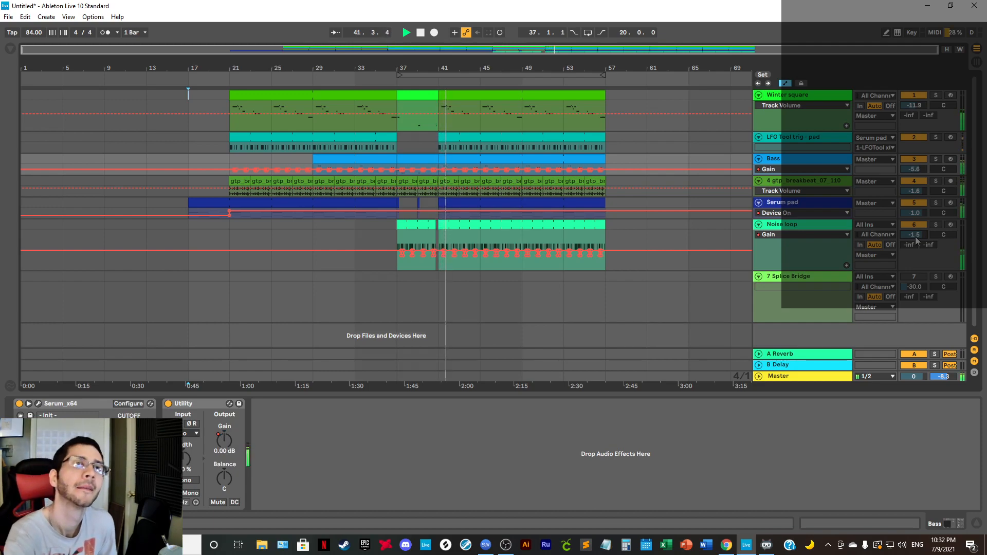
pyautogui.moveTo(915, 238); pyautogui.dragTo(915, 236)
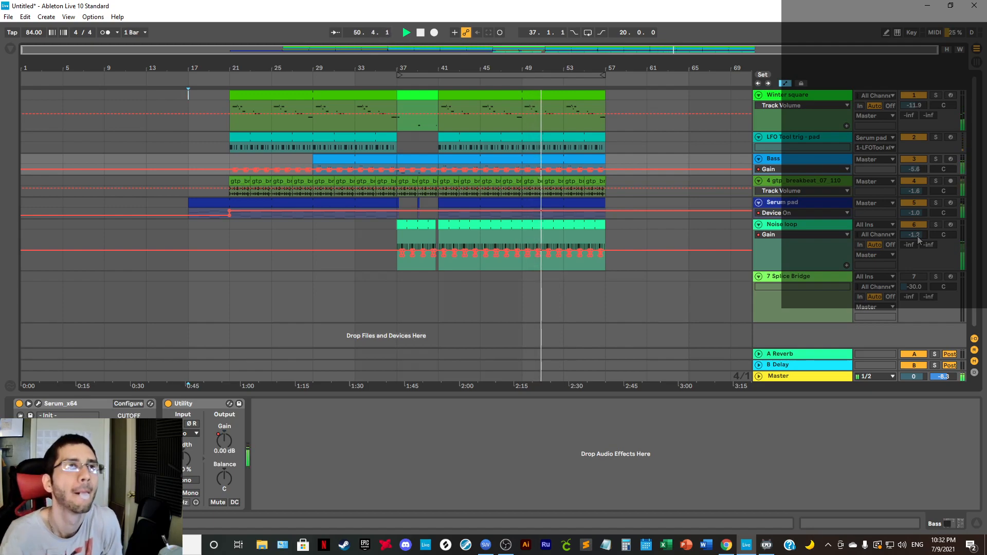
pyautogui.click(800, 126)
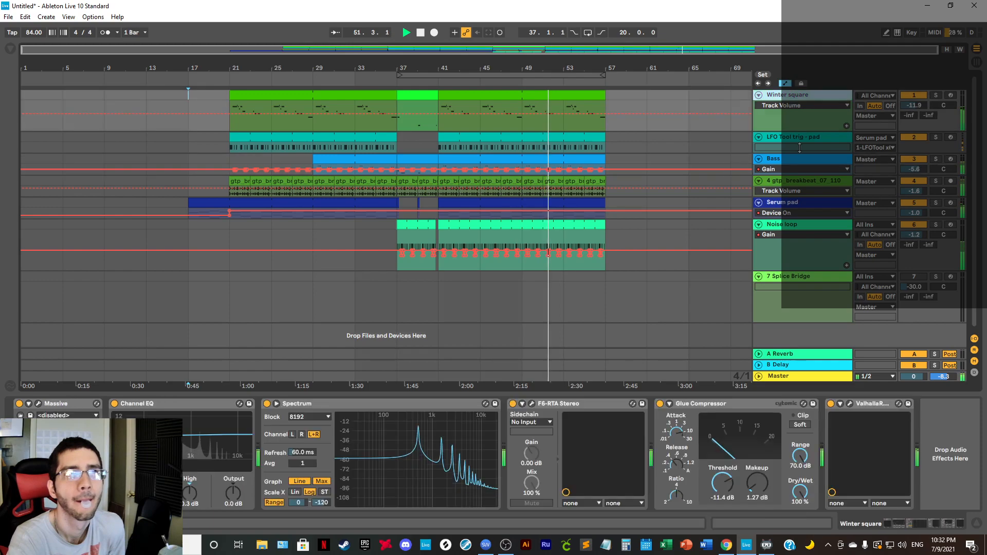
pyautogui.moveTo(800, 147); pyautogui.dragTo(787, 140)
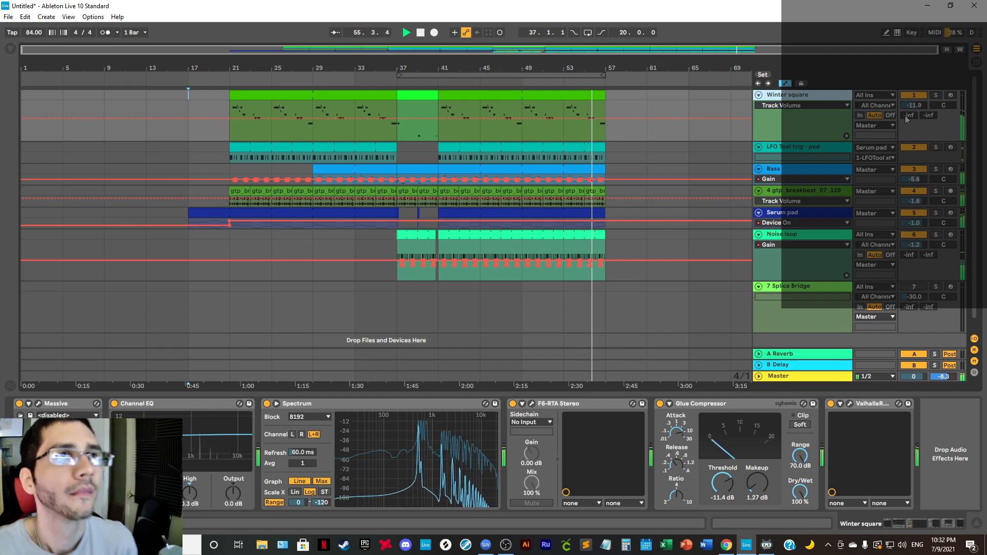
# Step: Stop playback and copy the Bass clip spanning bars 37 to 41 to bar 57
pyautogui.click(404, 104)
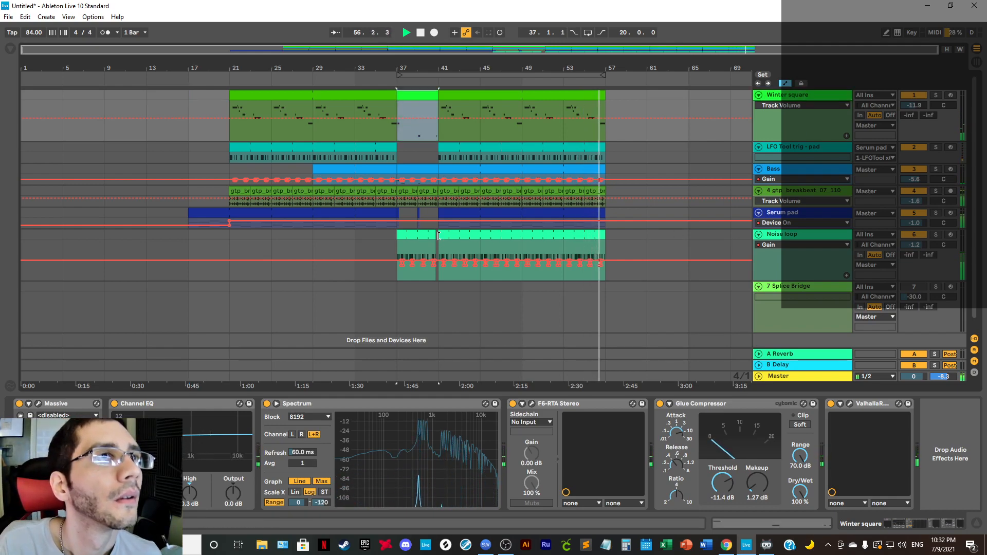
pyautogui.keyDown('shift'); pyautogui.click(440, 236); pyautogui.keyUp('shift')
pyautogui.click(416, 109)
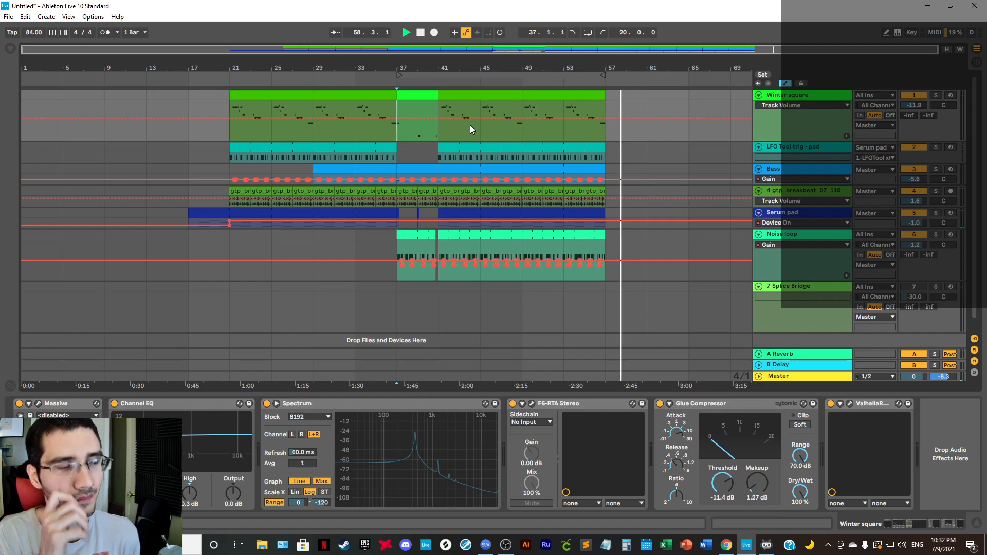
pyautogui.press('space')
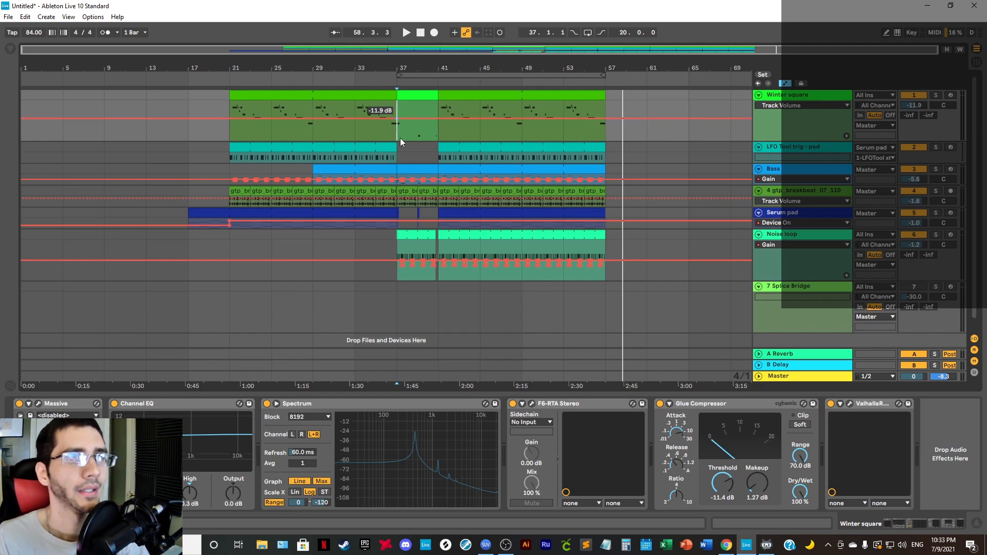
pyautogui.click(416, 175)
pyautogui.click(626, 173)
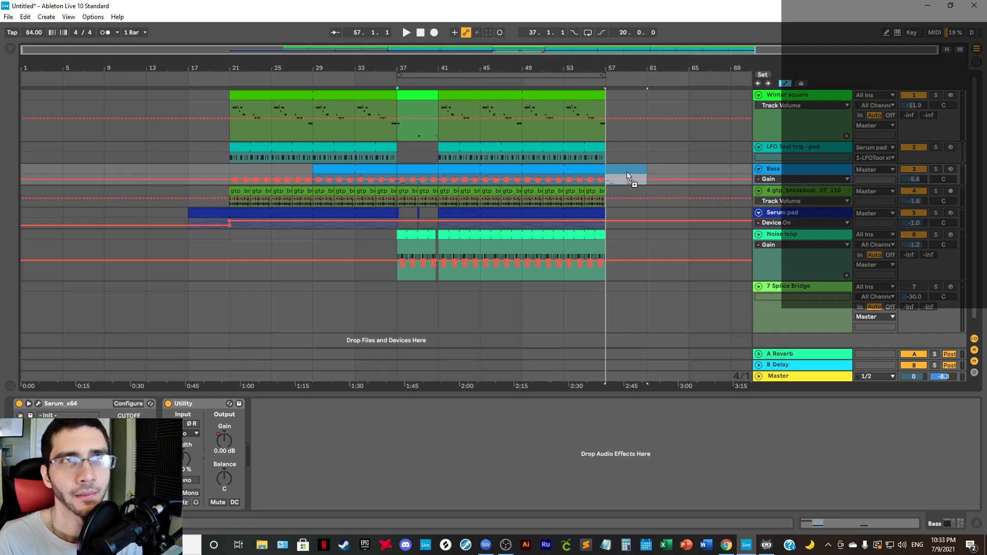
# Step: Enlarge the breakbeat track and copy its clips from bars 37 to 41 to bar 57
pyautogui.click(804, 193)
pyautogui.moveTo(802, 206); pyautogui.dragTo(812, 243)
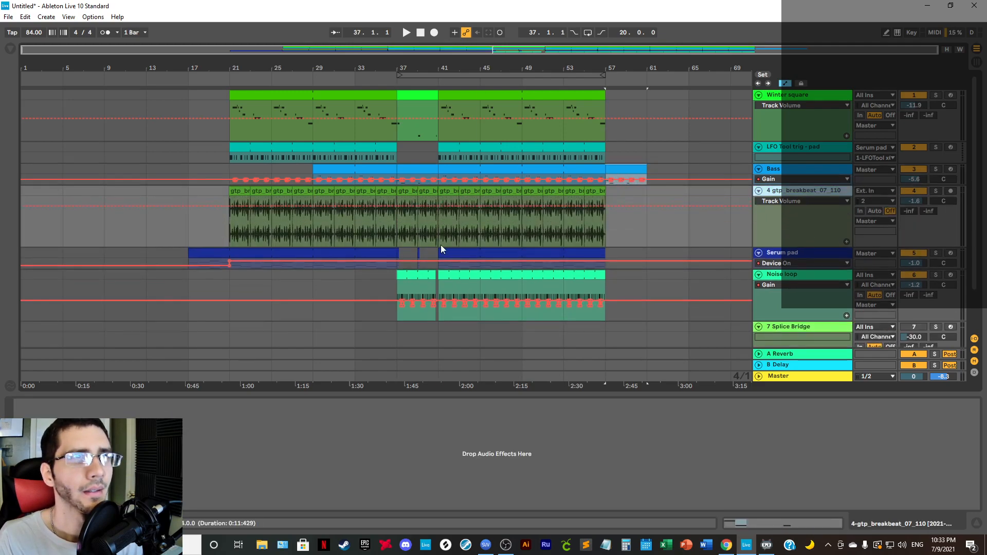
pyautogui.click(407, 200)
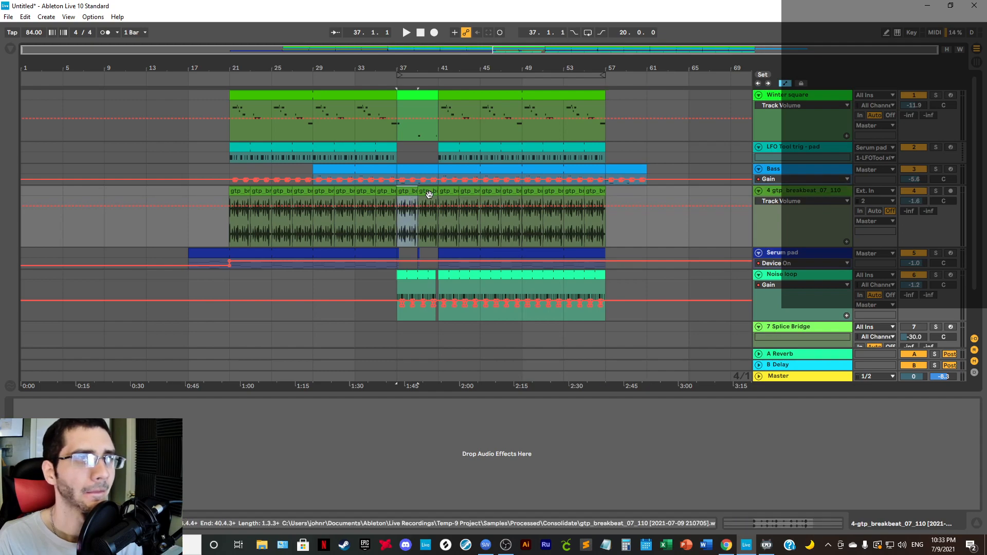
pyautogui.moveTo(429, 194); pyautogui.dragTo(612, 195)
# Step: Copy the Noise loop section from bars 37 to 41 to bar 57
pyautogui.scroll(-2, 442, 251)
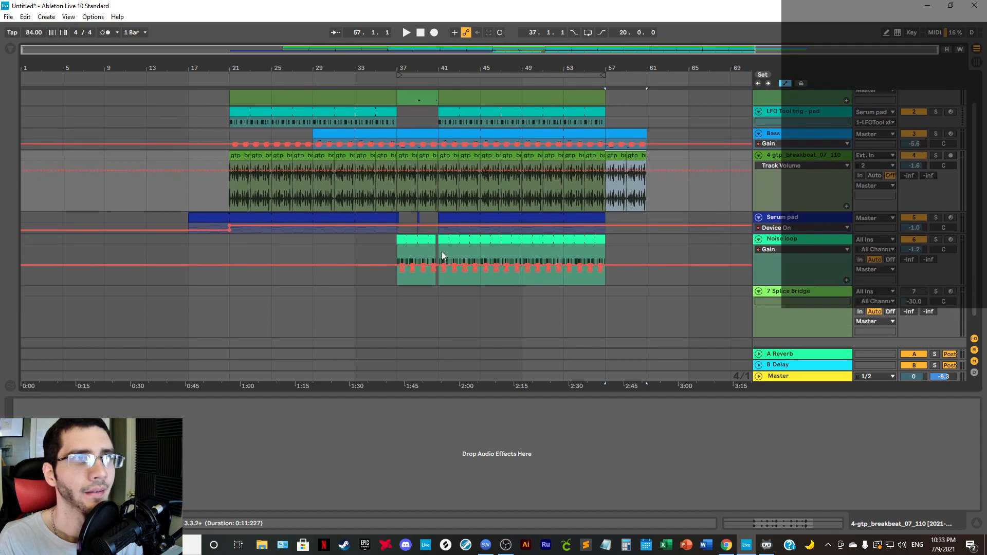
pyautogui.moveTo(393, 239); pyautogui.dragTo(432, 239)
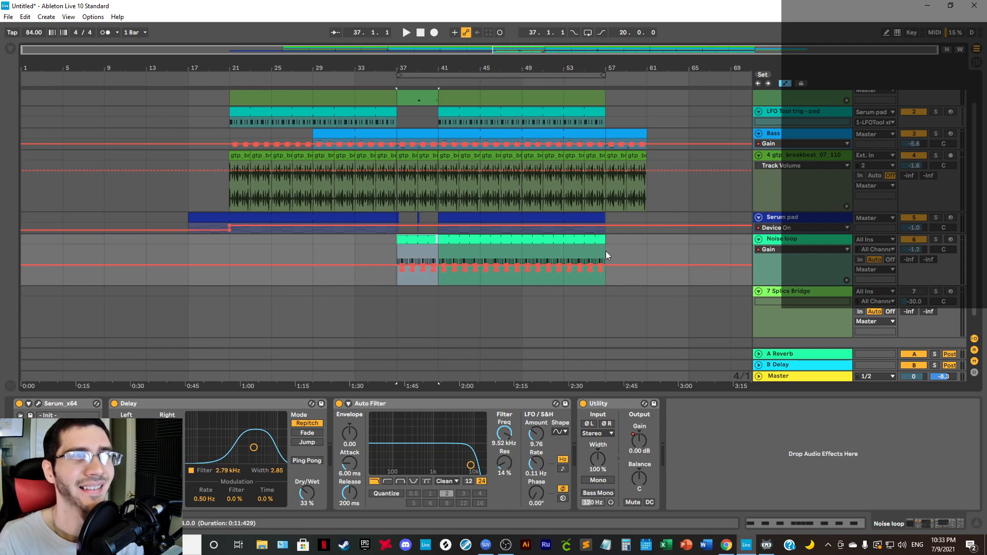
pyautogui.moveTo(426, 242); pyautogui.dragTo(635, 242)
# Step: Enlarge the Serum pad track and copy its content from bars 37 to 41 to bar 57
pyautogui.click(790, 220)
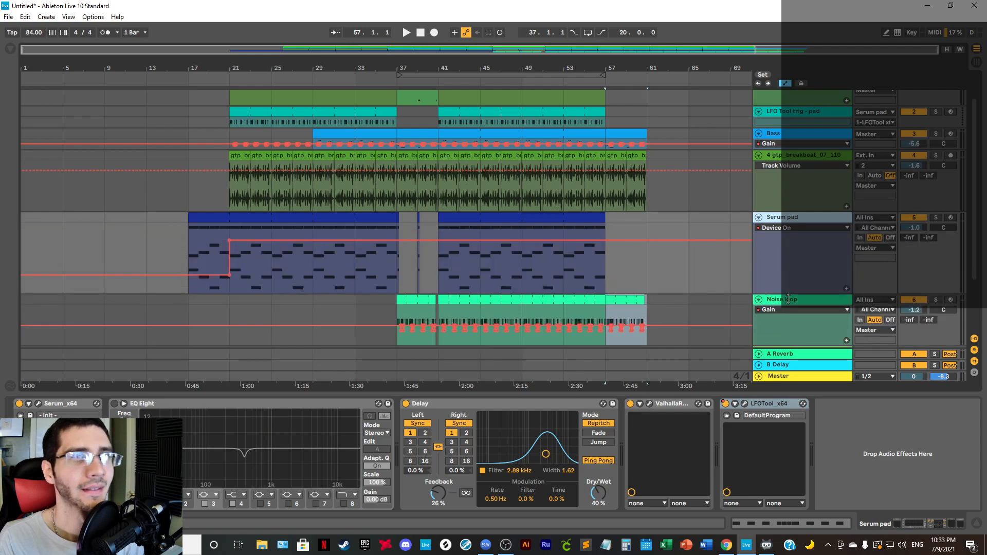
pyautogui.click(440, 222)
pyautogui.moveTo(437, 221); pyautogui.dragTo(633, 224)
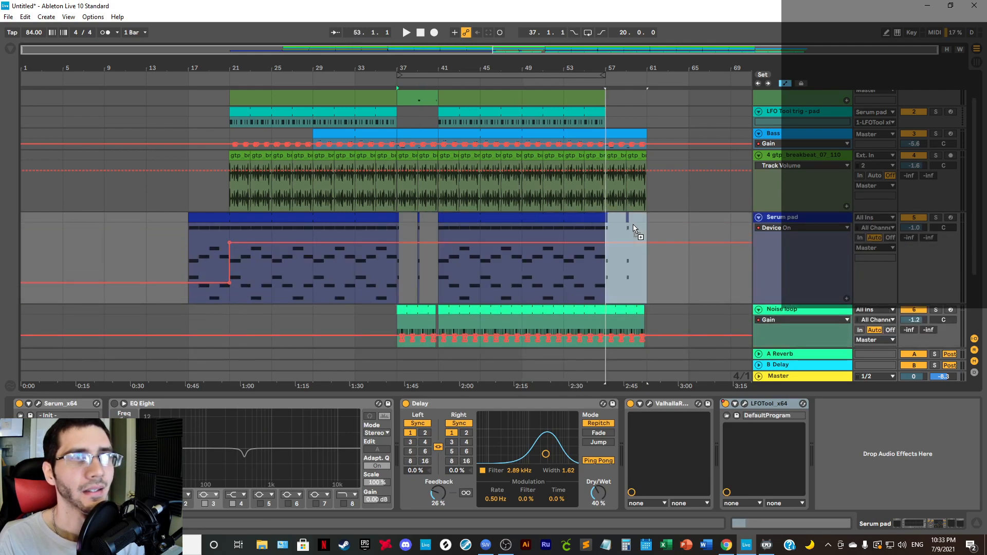
# Step: Hide the device view and reduce the height of the breakbeat and Serum pad tracks
pyautogui.click(976, 524)
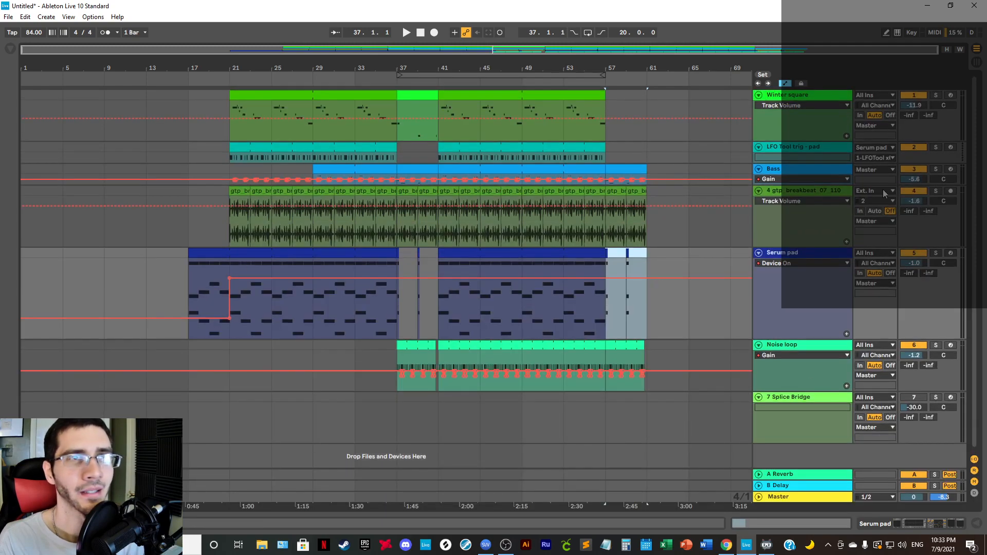
pyautogui.click(814, 193)
pyautogui.moveTo(792, 247); pyautogui.dragTo(797, 210)
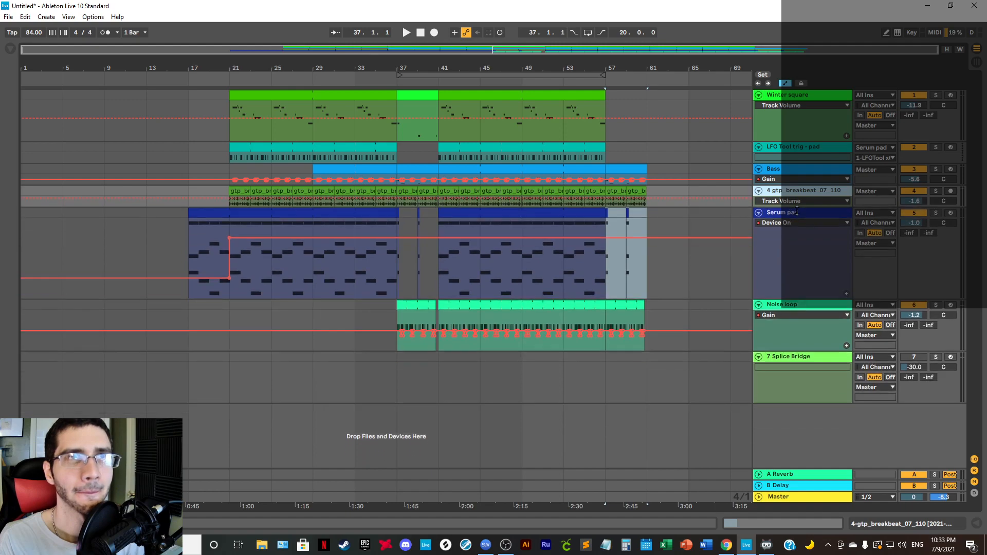
pyautogui.click(797, 212)
pyautogui.moveTo(791, 299); pyautogui.dragTo(796, 237)
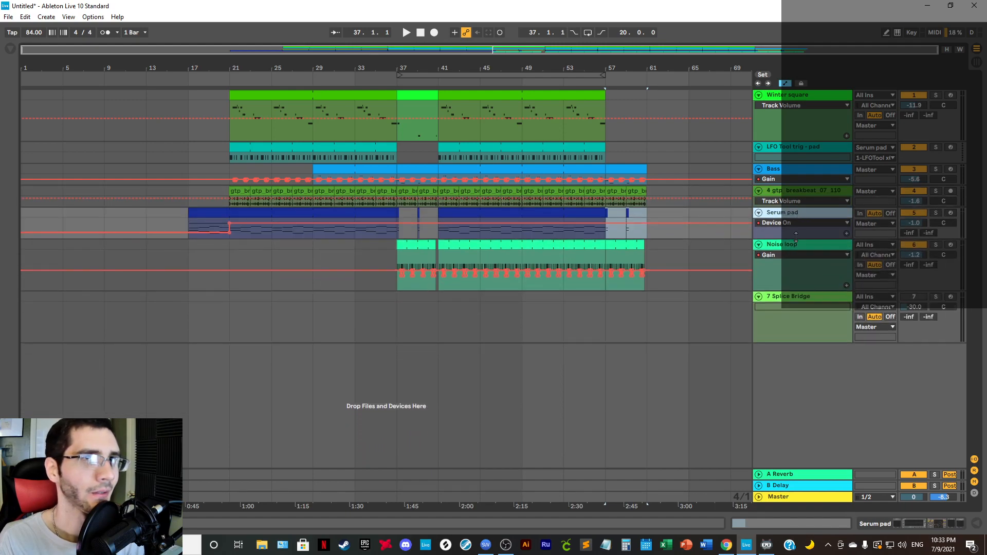
# Step: Copy the Winter square clip from bar 37 to bar 57
pyautogui.click(692, 247)
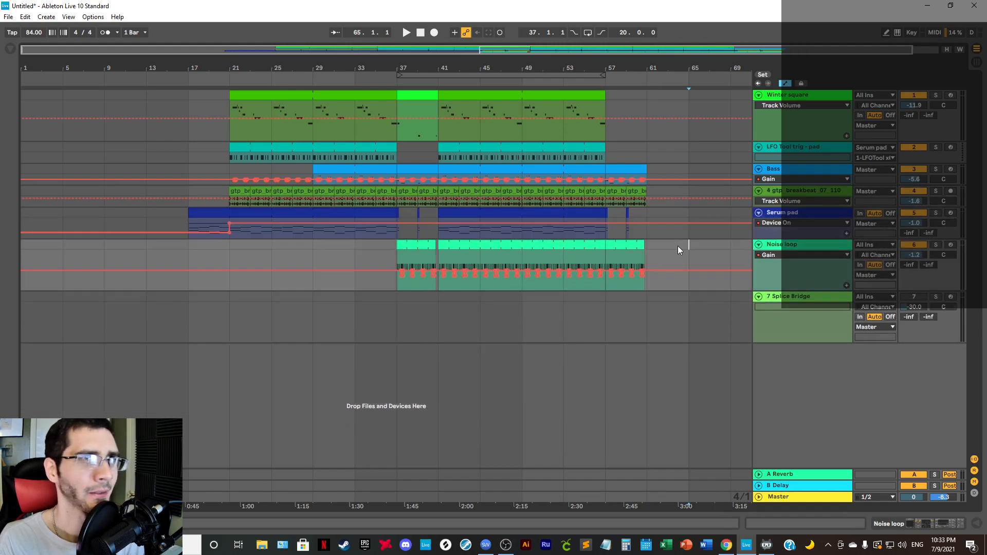
pyautogui.moveTo(186, 187); pyautogui.dragTo(647, 149)
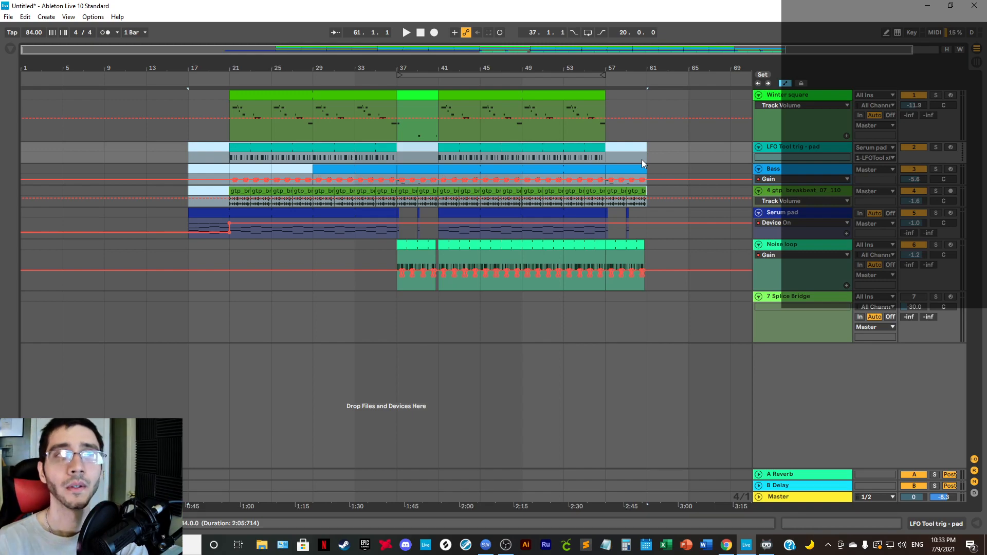
pyautogui.moveTo(644, 68); pyautogui.dragTo(571, 123)
pyautogui.click(803, 174)
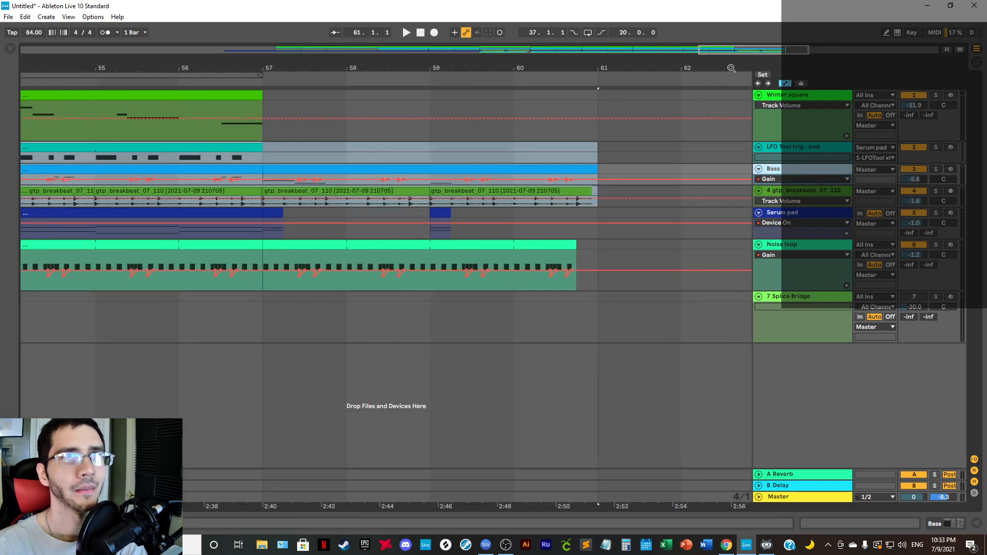
pyautogui.moveTo(731, 68); pyautogui.dragTo(727, 12)
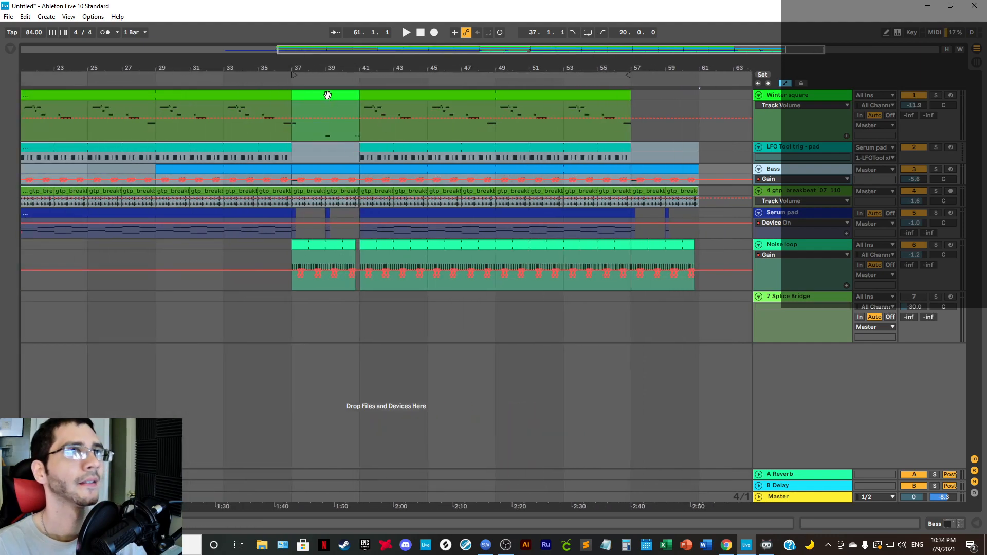
pyautogui.moveTo(328, 95); pyautogui.dragTo(677, 96)
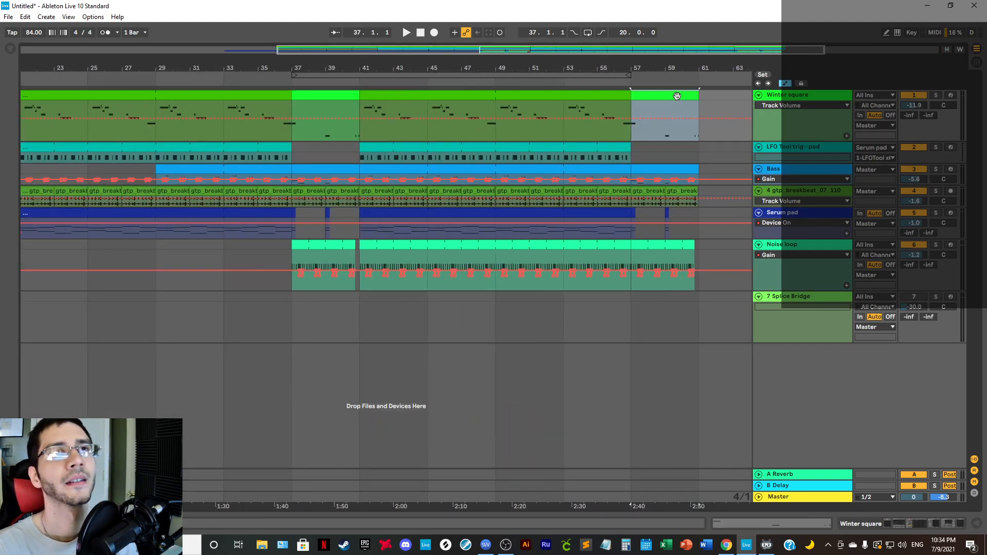
# Step: Delete the closing notes in the last beat of the Winter square clip at bar 57, keeping the A3 and D3 notes
pyautogui.click(803, 518)
pyautogui.moveTo(887, 310); pyautogui.dragTo(982, 351)
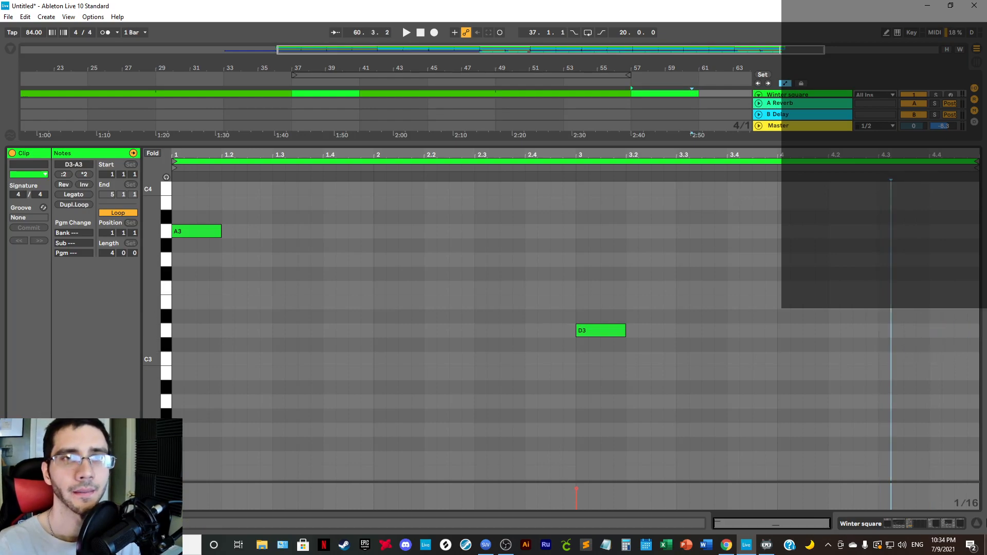
pyautogui.click(976, 523)
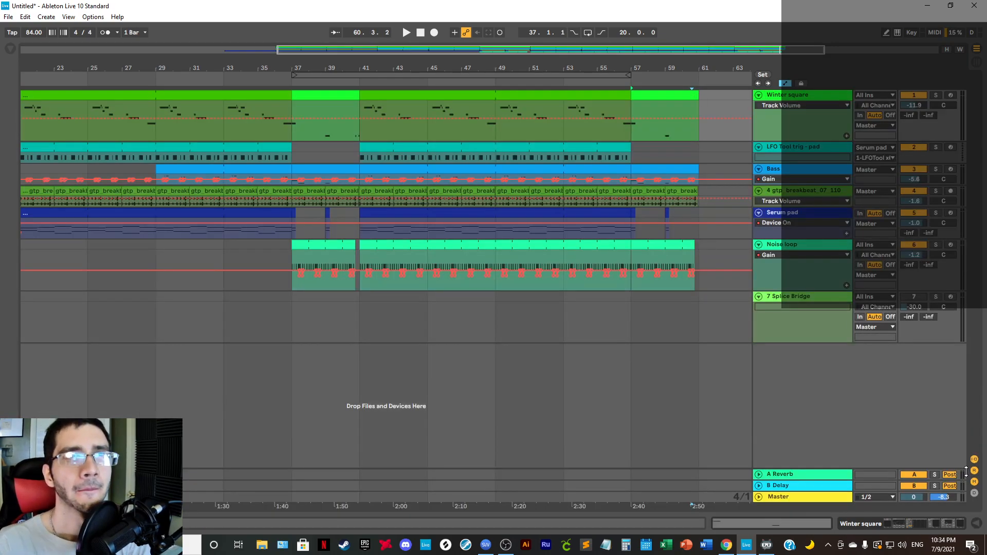
# Step: Enlarge the breakbeat track and copy its short slice just before bar 41
pyautogui.moveTo(706, 58); pyautogui.dragTo(707, 90)
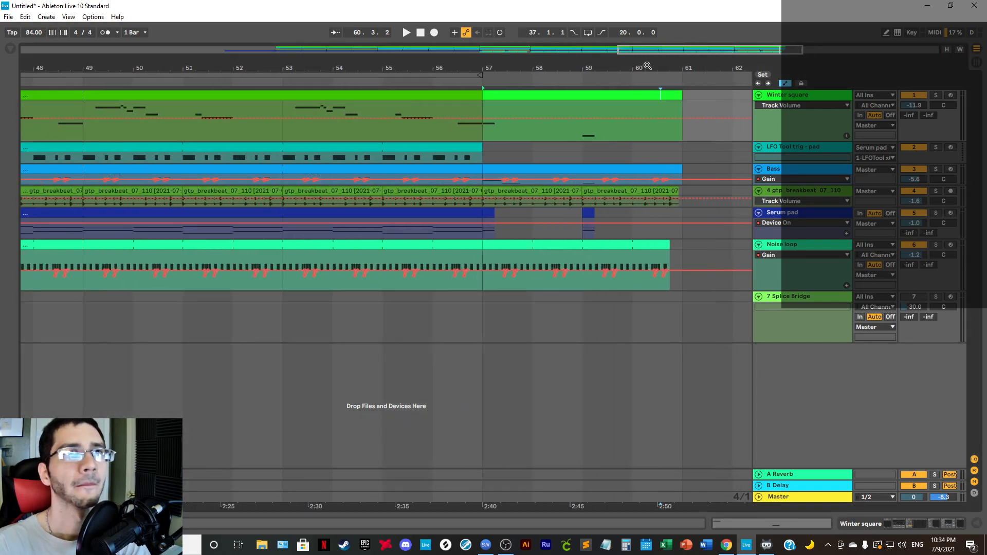
pyautogui.moveTo(647, 66); pyautogui.dragTo(645, 30)
pyautogui.click(789, 195)
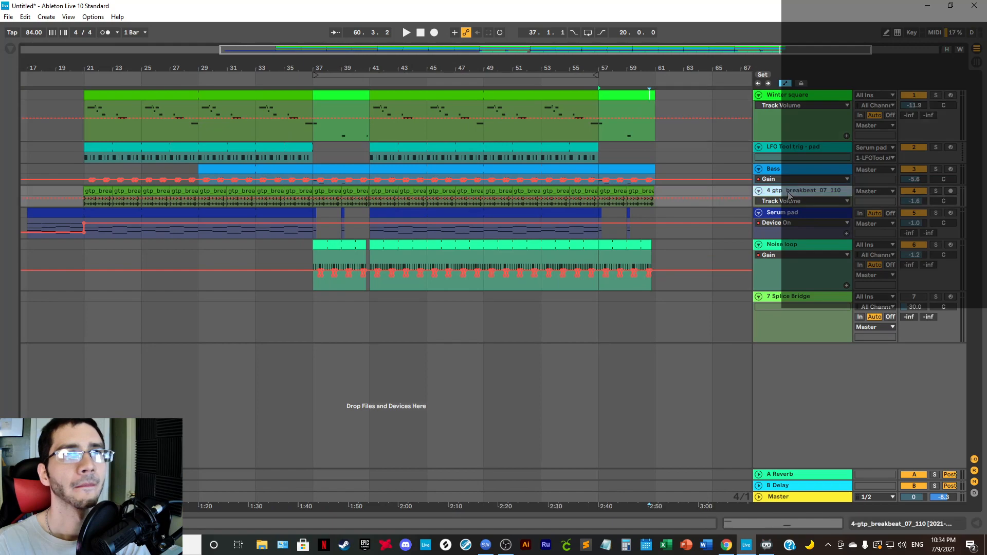
pyautogui.moveTo(788, 250); pyautogui.dragTo(788, 308)
pyautogui.moveTo(366, 70); pyautogui.dragTo(365, 144)
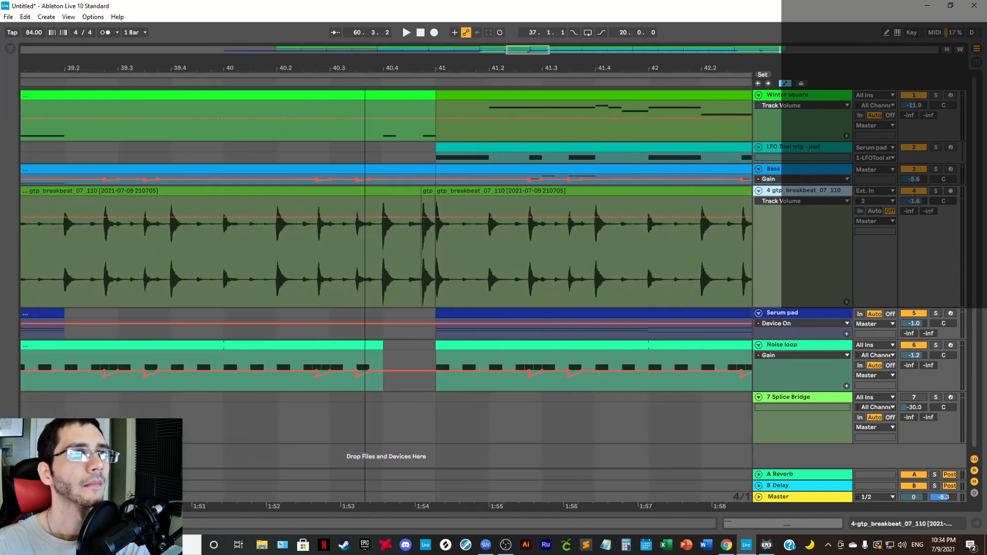
pyautogui.click(429, 195)
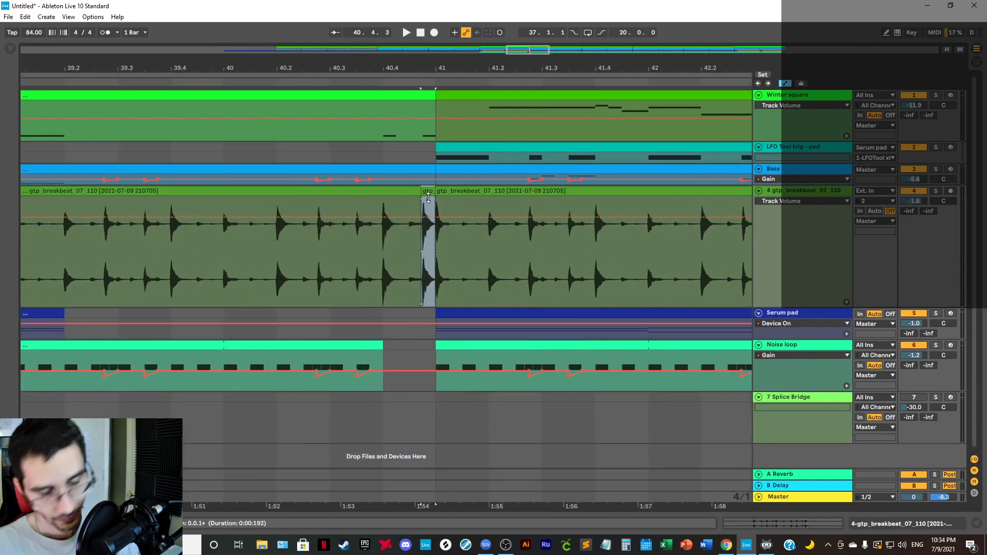
# Step: Set the arrangement grid to 1/16 and paste the copied breakbeat slice at 60.4.4, just before bar 61
pyautogui.moveTo(480, 69); pyautogui.dragTo(273, 68)
pyautogui.moveTo(581, 68); pyautogui.dragTo(578, 154)
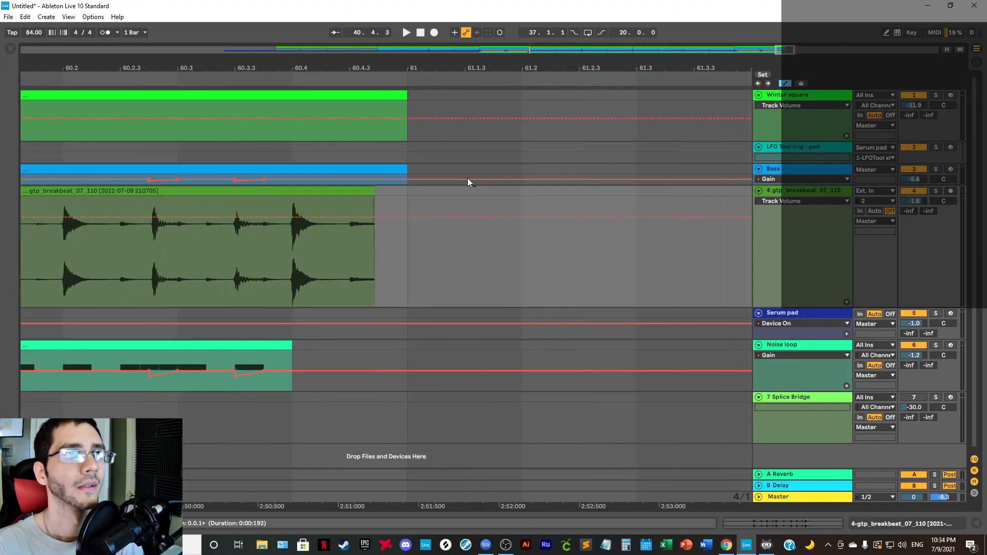
pyautogui.rightClick(418, 204)
pyautogui.click(499, 361)
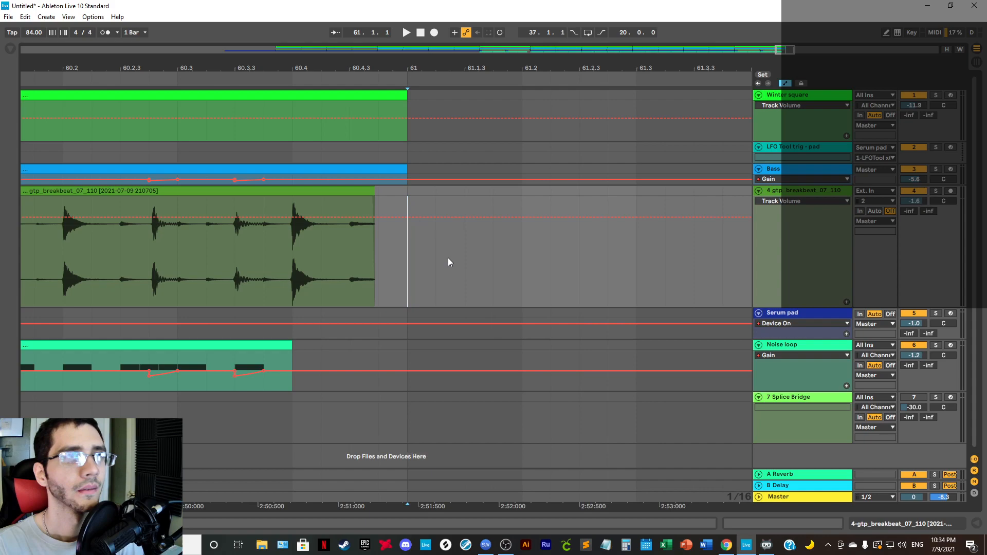
pyautogui.click(378, 190)
pyautogui.hotkey('ctrl', 'v')
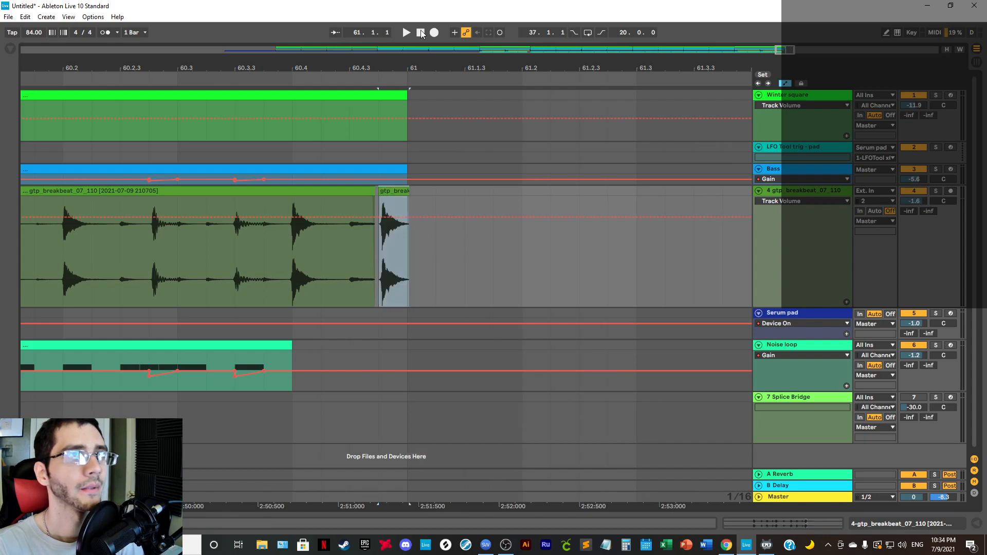
# Step: Compare the timing of the pasted breakbeat slice near bar 61 with the original slice just before bar 41
pyautogui.moveTo(395, 66); pyautogui.dragTo(455, 144)
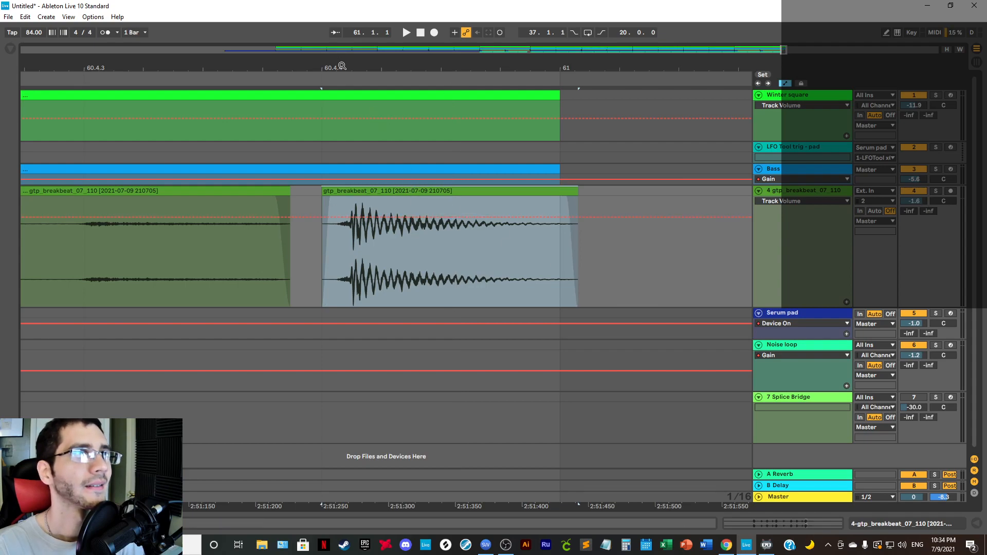
pyautogui.moveTo(341, 67); pyautogui.dragTo(347, 91)
pyautogui.moveTo(286, 66)
pyautogui.mouseDown()
pyautogui.moveTo(286, 82)
pyautogui.moveTo(286, 65)
pyautogui.mouseUp()
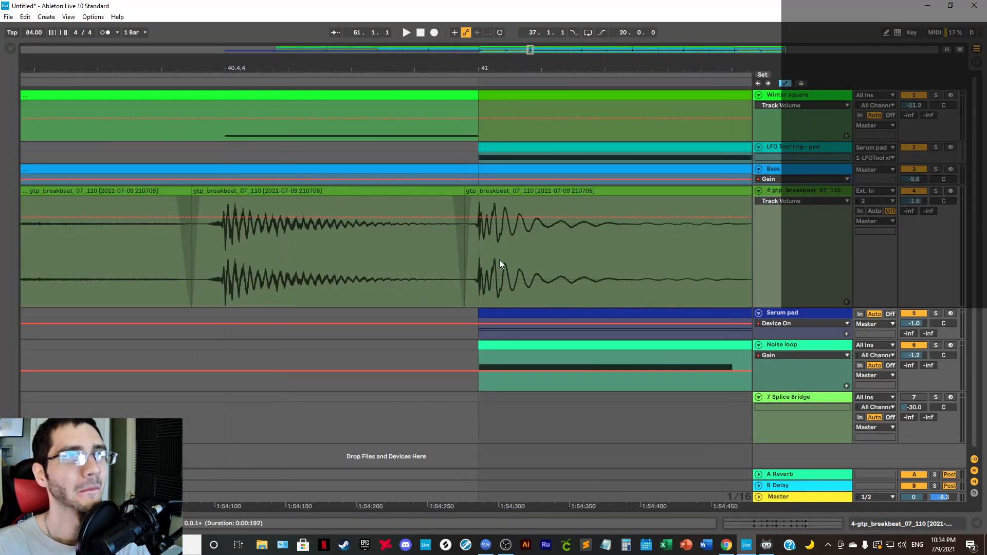
pyautogui.click(477, 258)
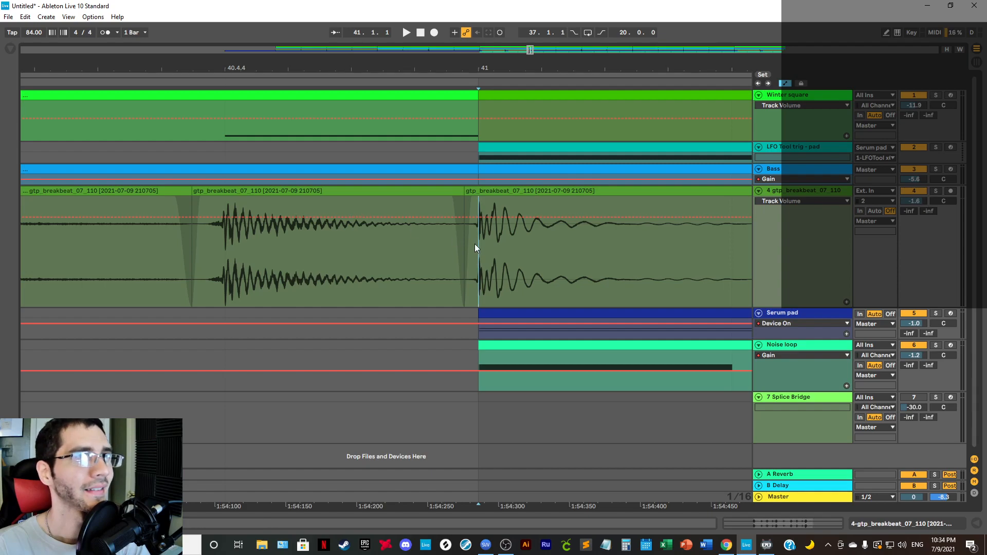
pyautogui.moveTo(477, 243)
pyautogui.mouseDown()
pyautogui.moveTo(376, 193)
pyautogui.moveTo(205, 198)
pyautogui.mouseUp()
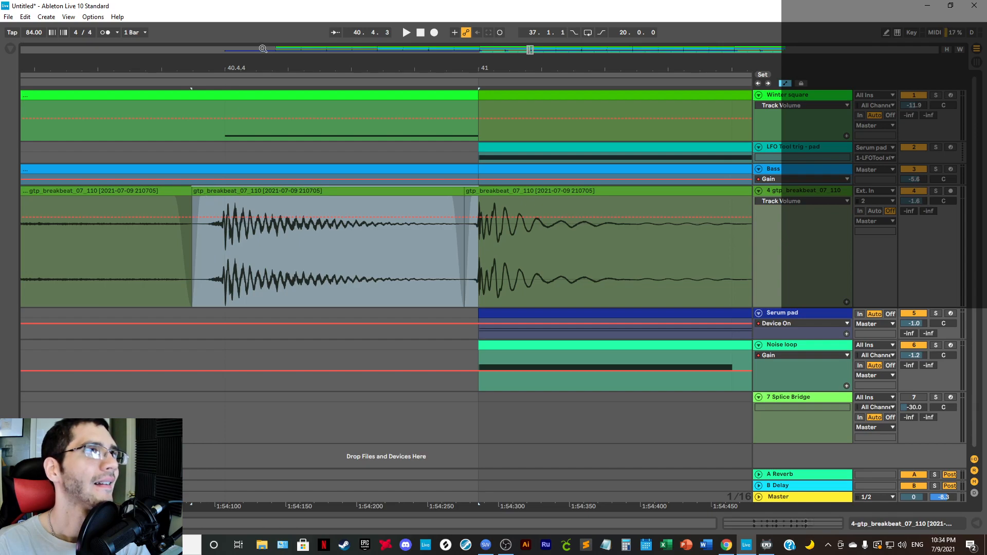
pyautogui.moveTo(264, 68); pyautogui.dragTo(263, 29)
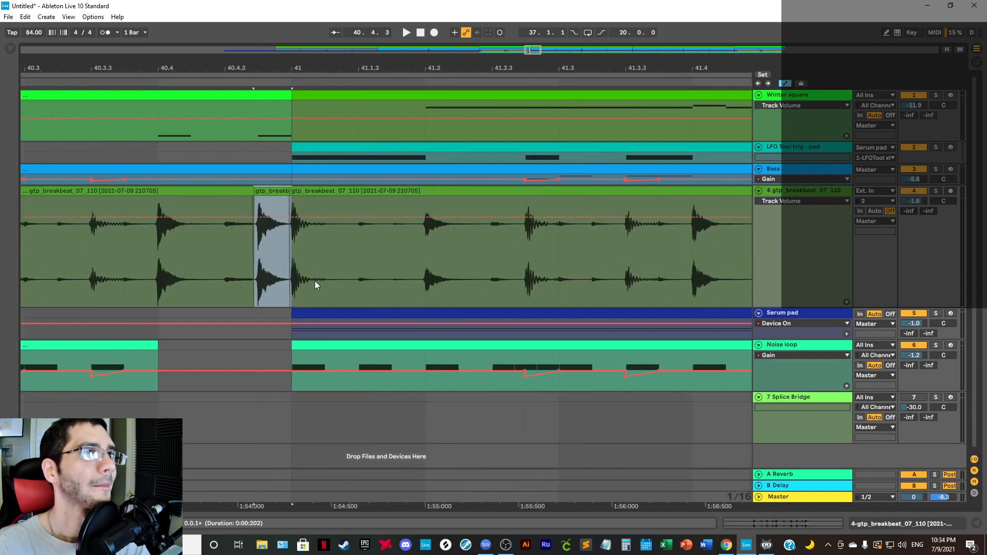
# Step: Copy the breakbeat's last beat before bar 41, from 40.4 to 41, and paste it at 60.4
pyautogui.click(286, 268)
pyautogui.moveTo(293, 243)
pyautogui.mouseDown()
pyautogui.moveTo(158, 218)
pyautogui.moveTo(164, 190)
pyautogui.mouseUp()
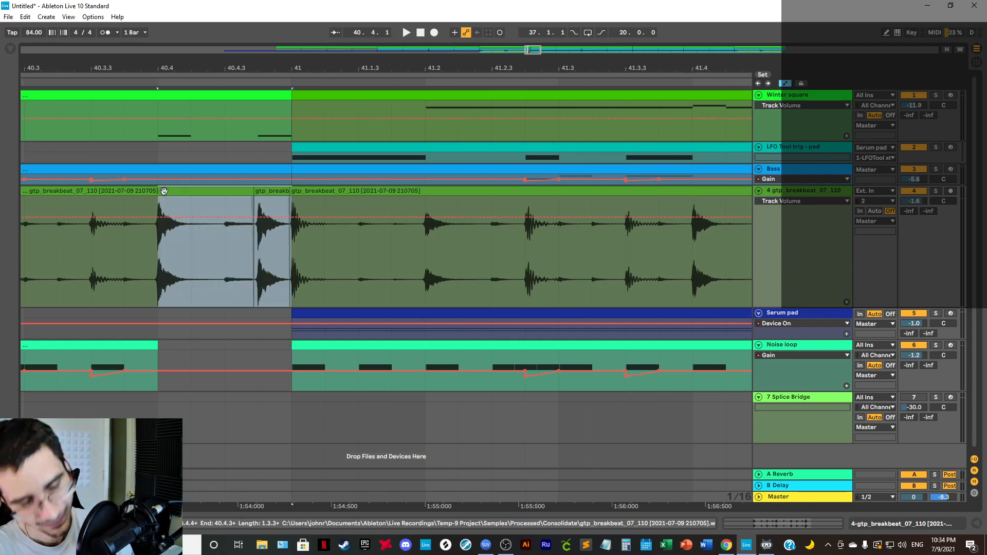
pyautogui.moveTo(305, 65); pyautogui.dragTo(426, 13)
pyautogui.moveTo(633, 66); pyautogui.dragTo(601, 97)
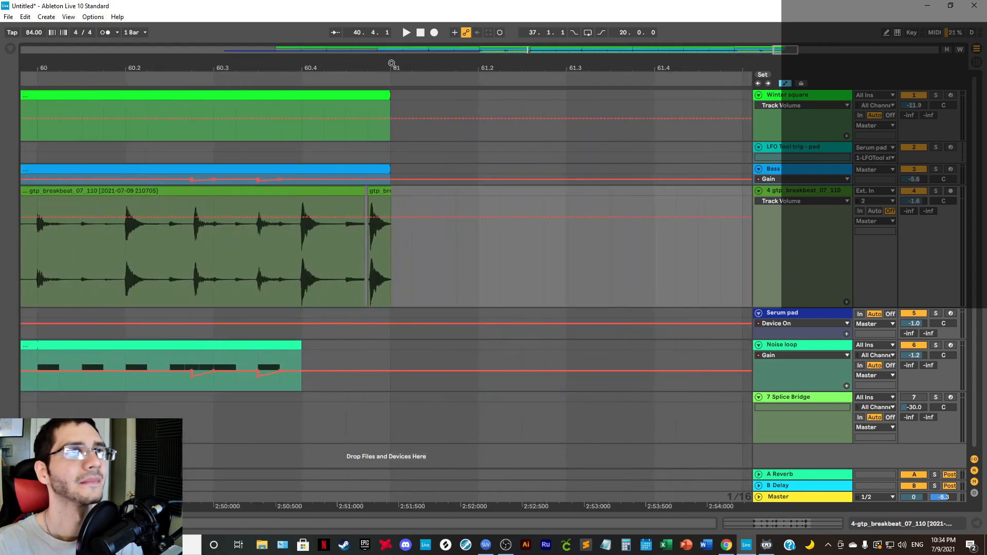
pyautogui.moveTo(384, 65); pyautogui.dragTo(383, 118)
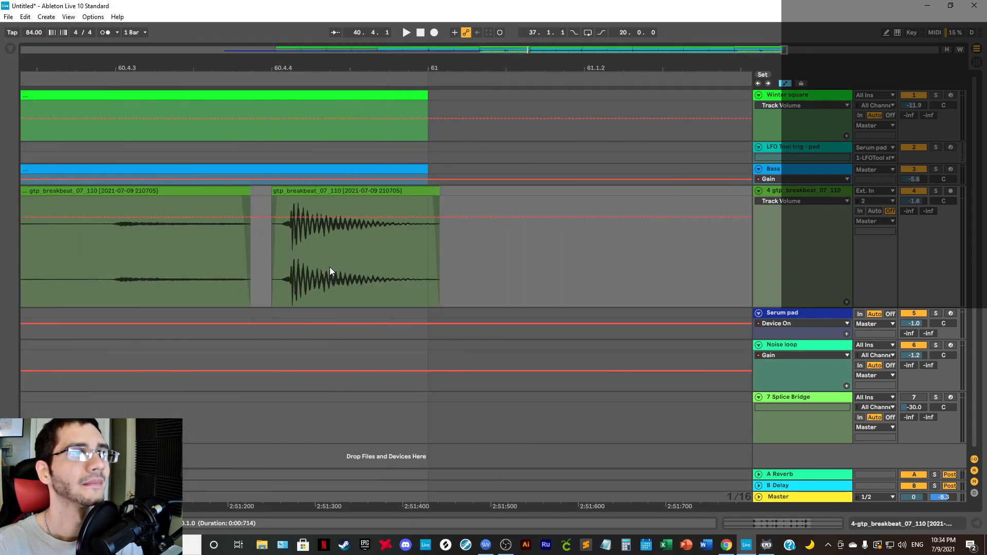
pyautogui.moveTo(307, 68); pyautogui.dragTo(454, 39)
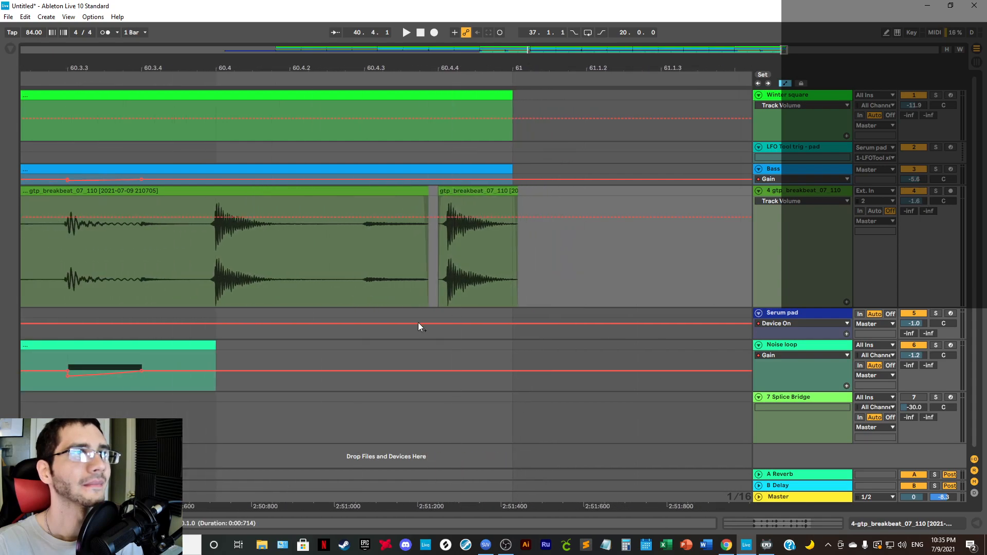
pyautogui.click(214, 199)
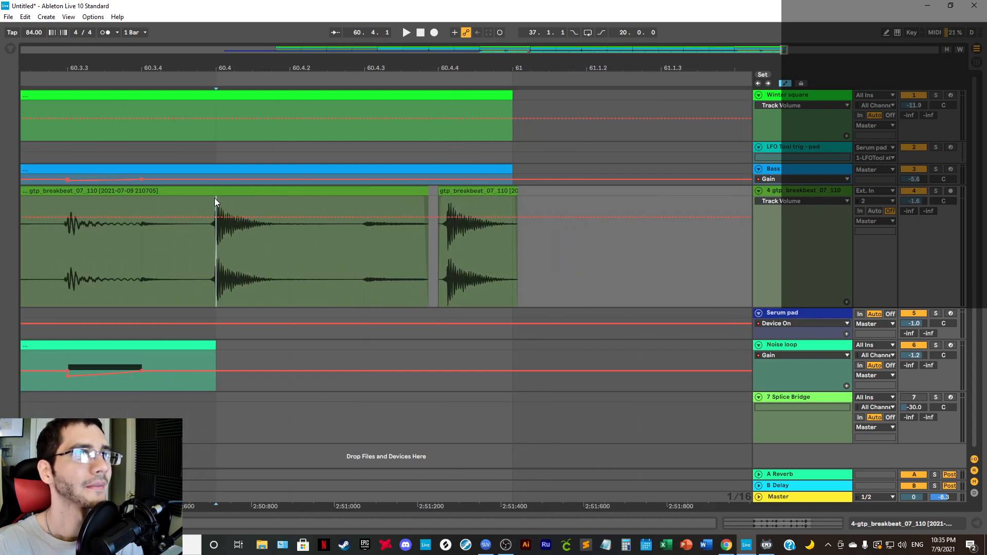
pyautogui.hotkey('ctrl', 'v')
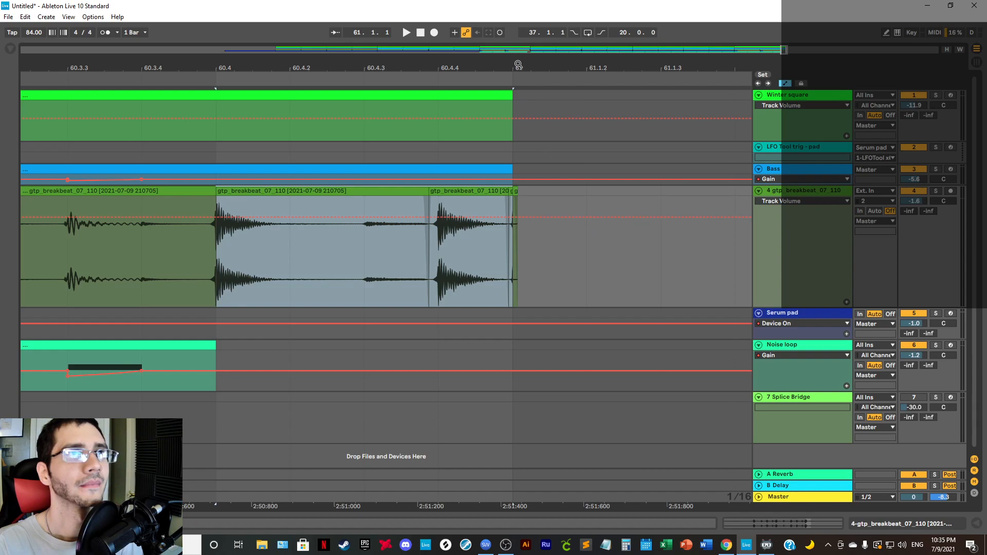
# Step: Delete the leftover breakbeat fragments on both sides of the bar 61 line
pyautogui.moveTo(522, 66); pyautogui.dragTo(507, 135)
pyautogui.click(500, 191)
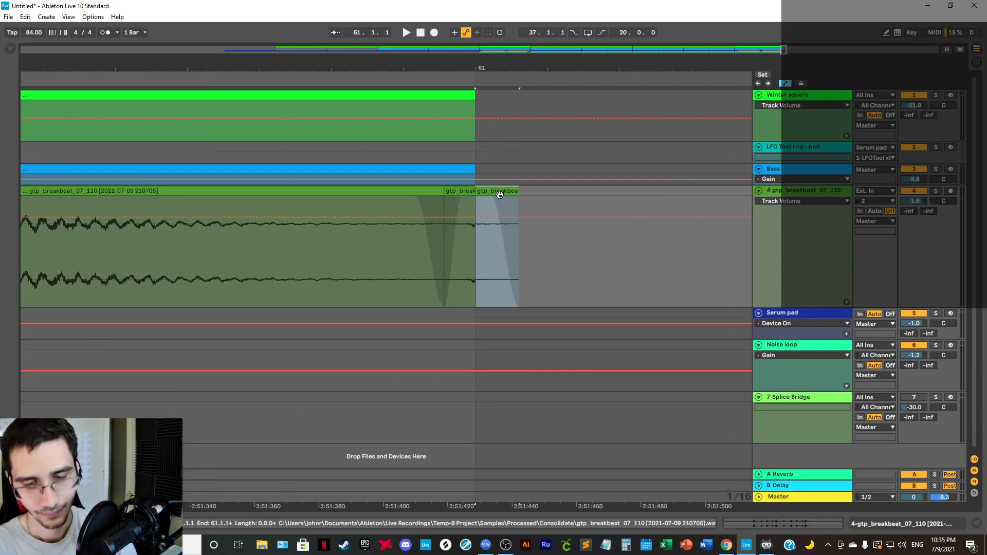
pyautogui.press('Delete')
pyautogui.click(461, 191)
pyautogui.press('Delete')
pyautogui.moveTo(476, 62); pyautogui.dragTo(543, 46)
pyautogui.moveTo(379, 65); pyautogui.dragTo(531, 20)
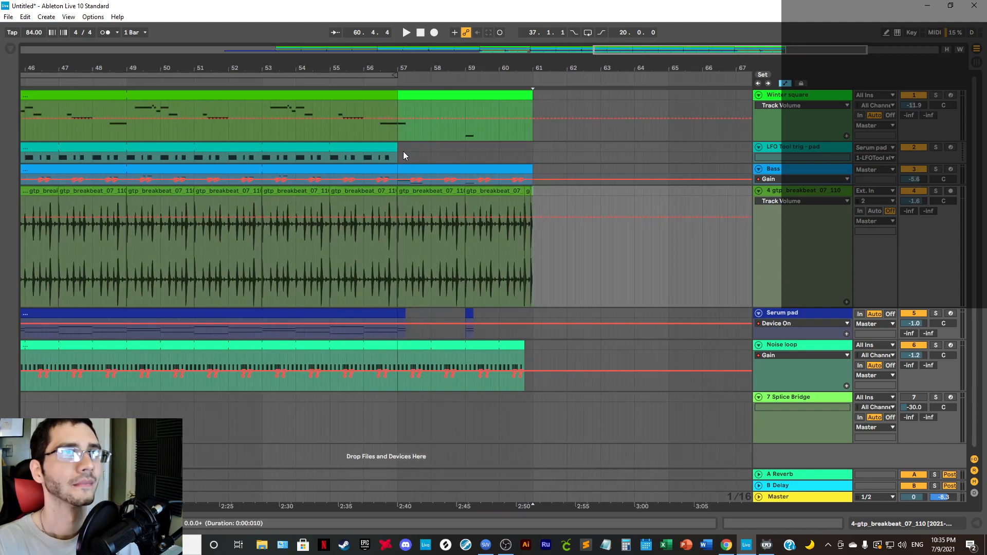
# Step: Set the arrangement grid to 1 bar and play the song's ending from bar 57
pyautogui.rightClick(404, 152)
pyautogui.click(517, 241)
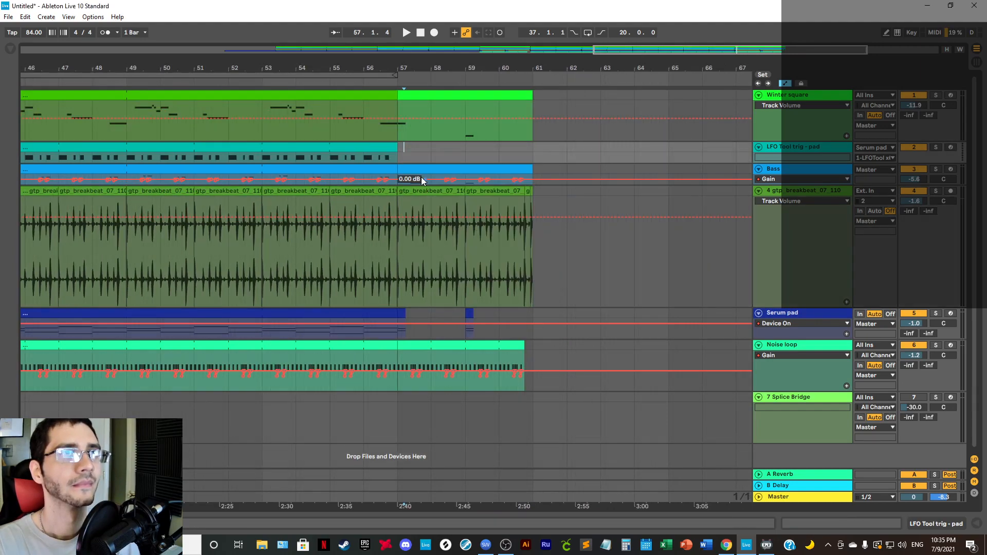
pyautogui.click(404, 152)
pyautogui.press('space')
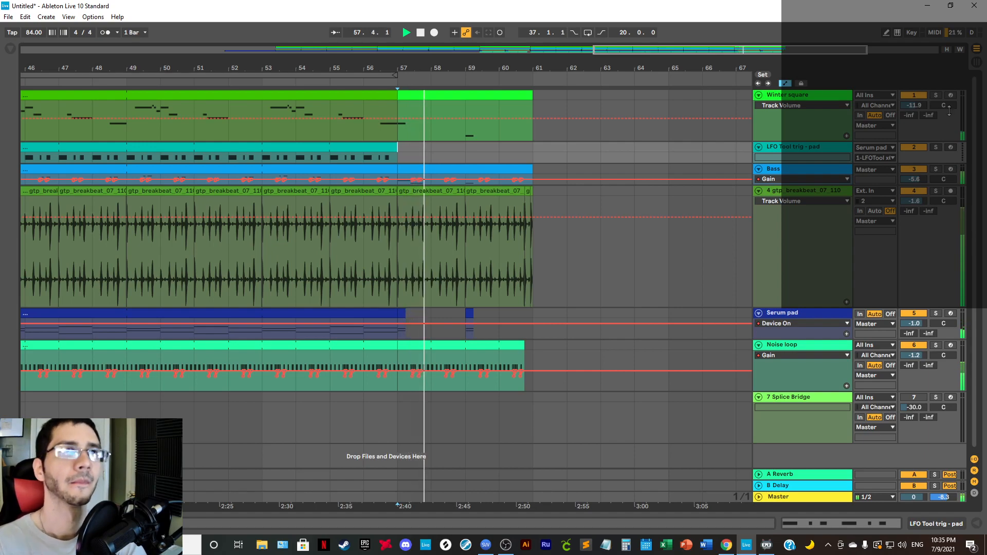
# Step: Check the master track's output level in the Session view mixer during playback, and return to the Arrangement view
pyautogui.press('Tab')
pyautogui.click(946, 49)
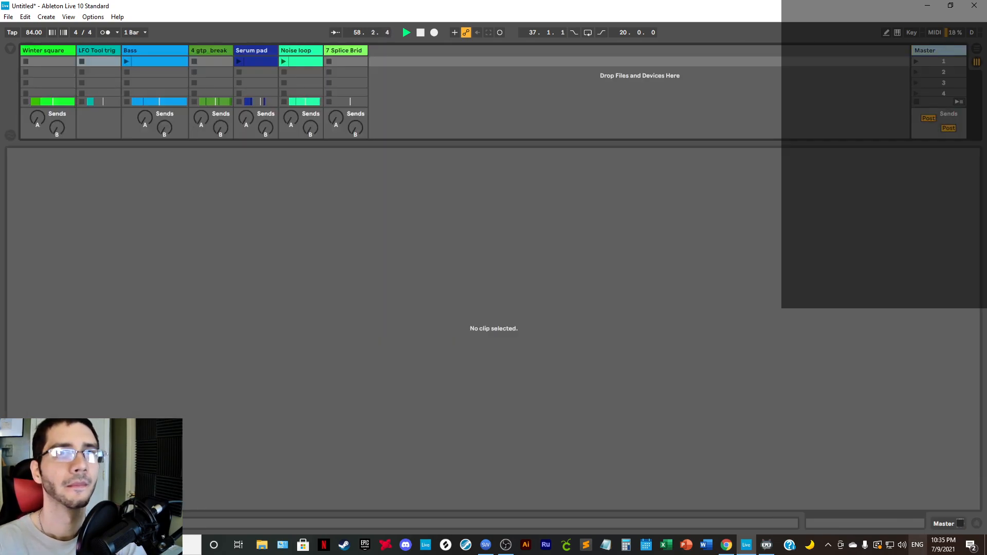
pyautogui.click(939, 526)
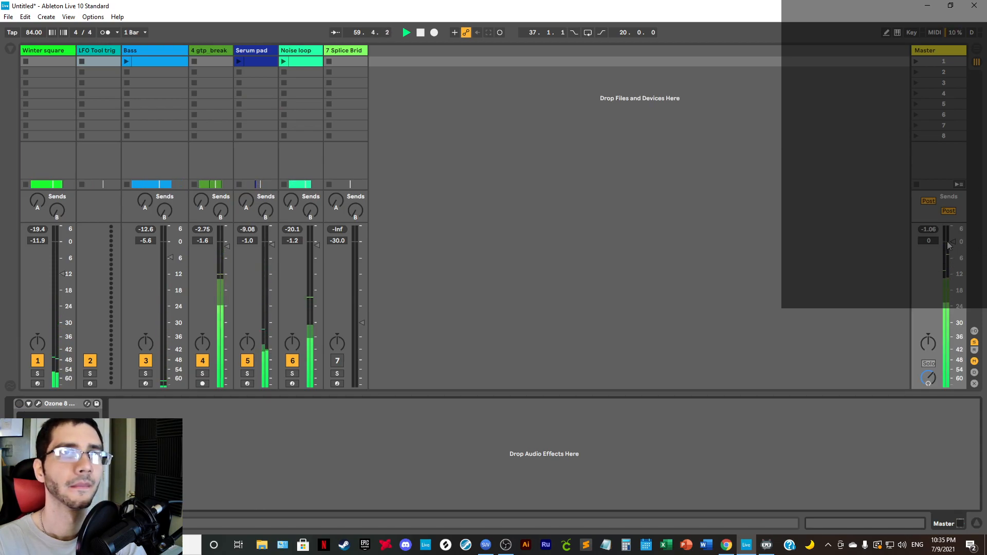
pyautogui.click(974, 51)
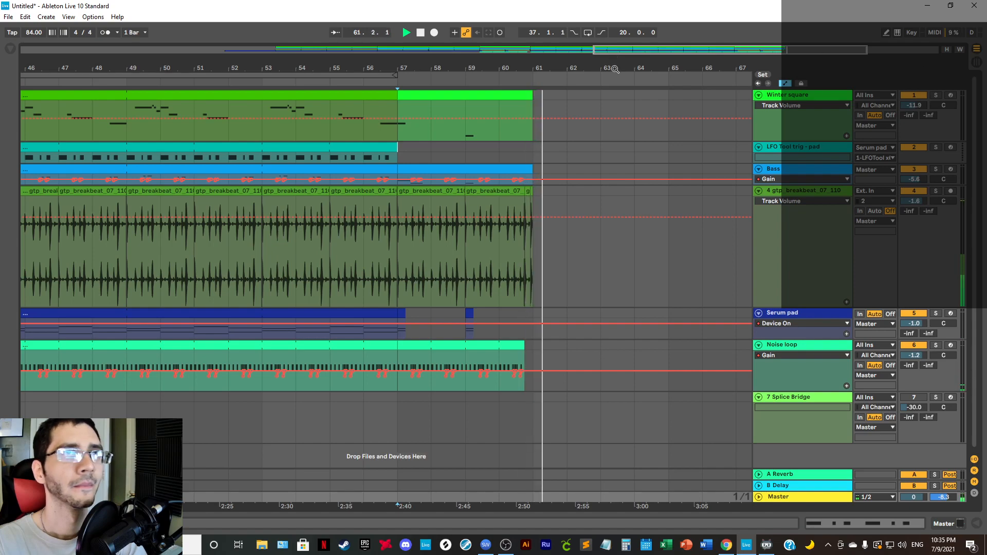
# Step: Reduce the height of the breakbeat and Winter square tracks, and stop playback with the position back at bar 1
pyautogui.moveTo(649, 68); pyautogui.dragTo(654, 27)
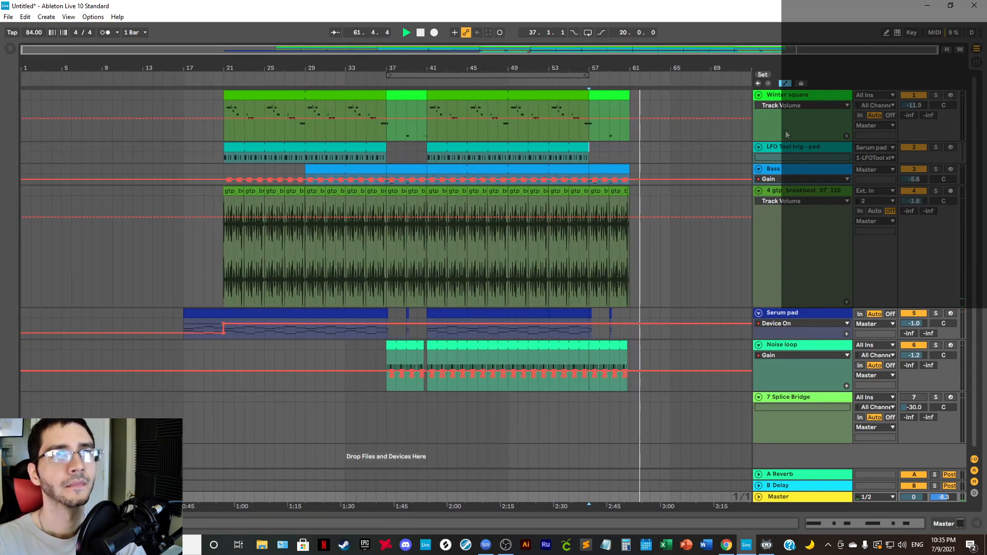
pyautogui.click(795, 192)
pyautogui.moveTo(805, 307); pyautogui.dragTo(805, 203)
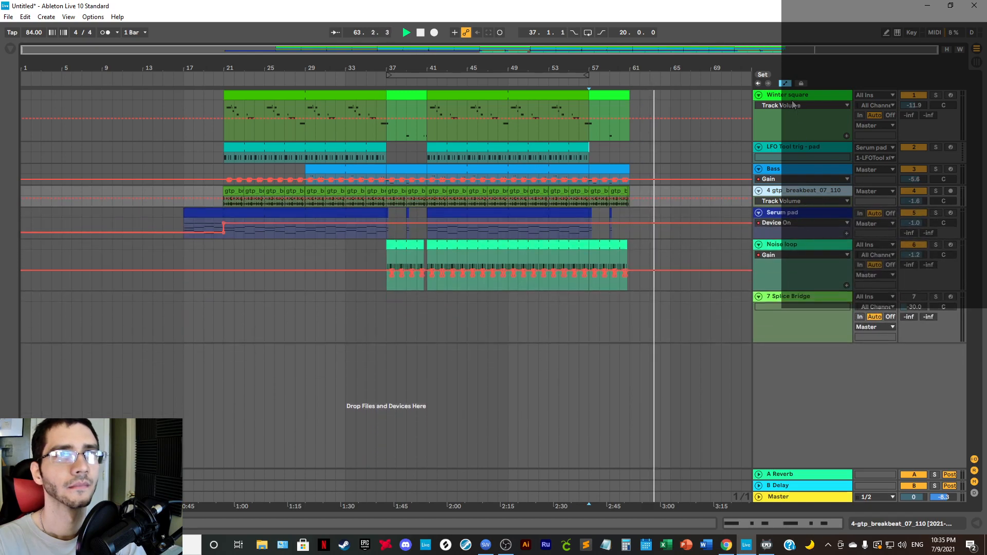
pyautogui.click(786, 140)
pyautogui.moveTo(785, 141); pyautogui.dragTo(786, 121)
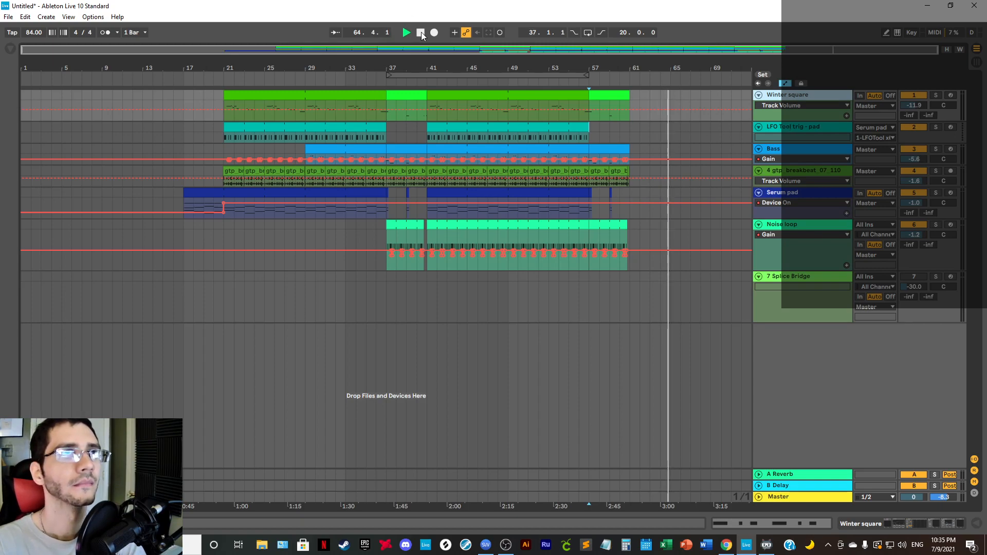
pyautogui.click(421, 32)
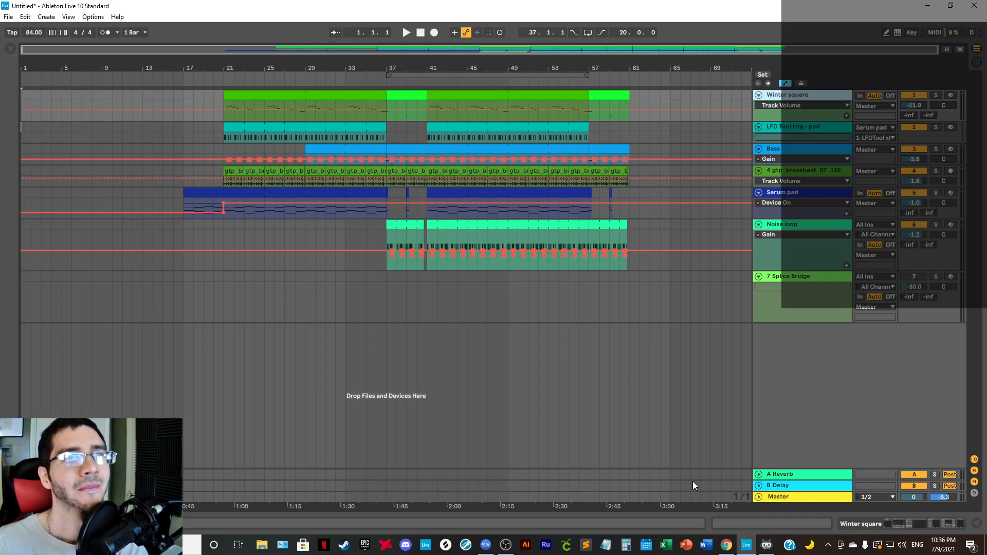
pyautogui.moveTo(510, 548)
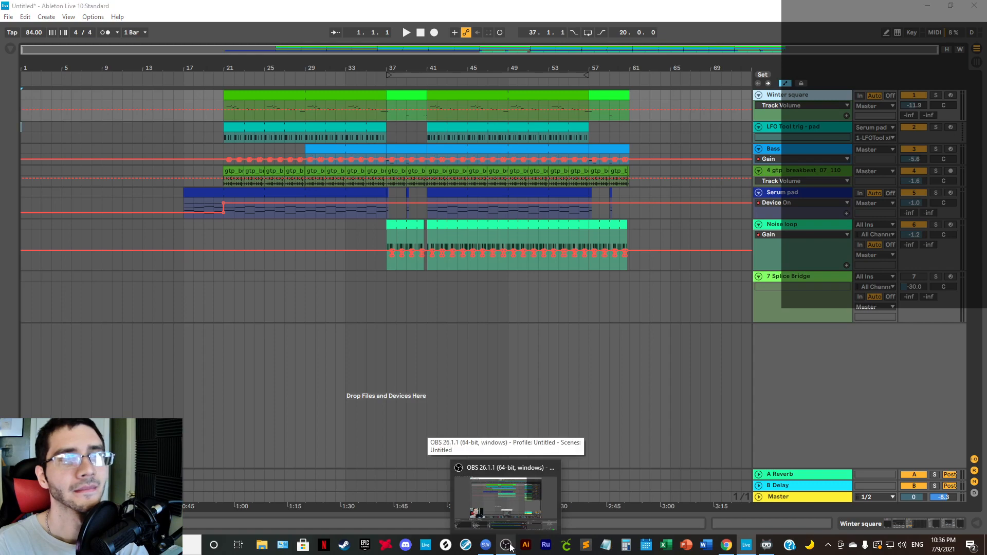